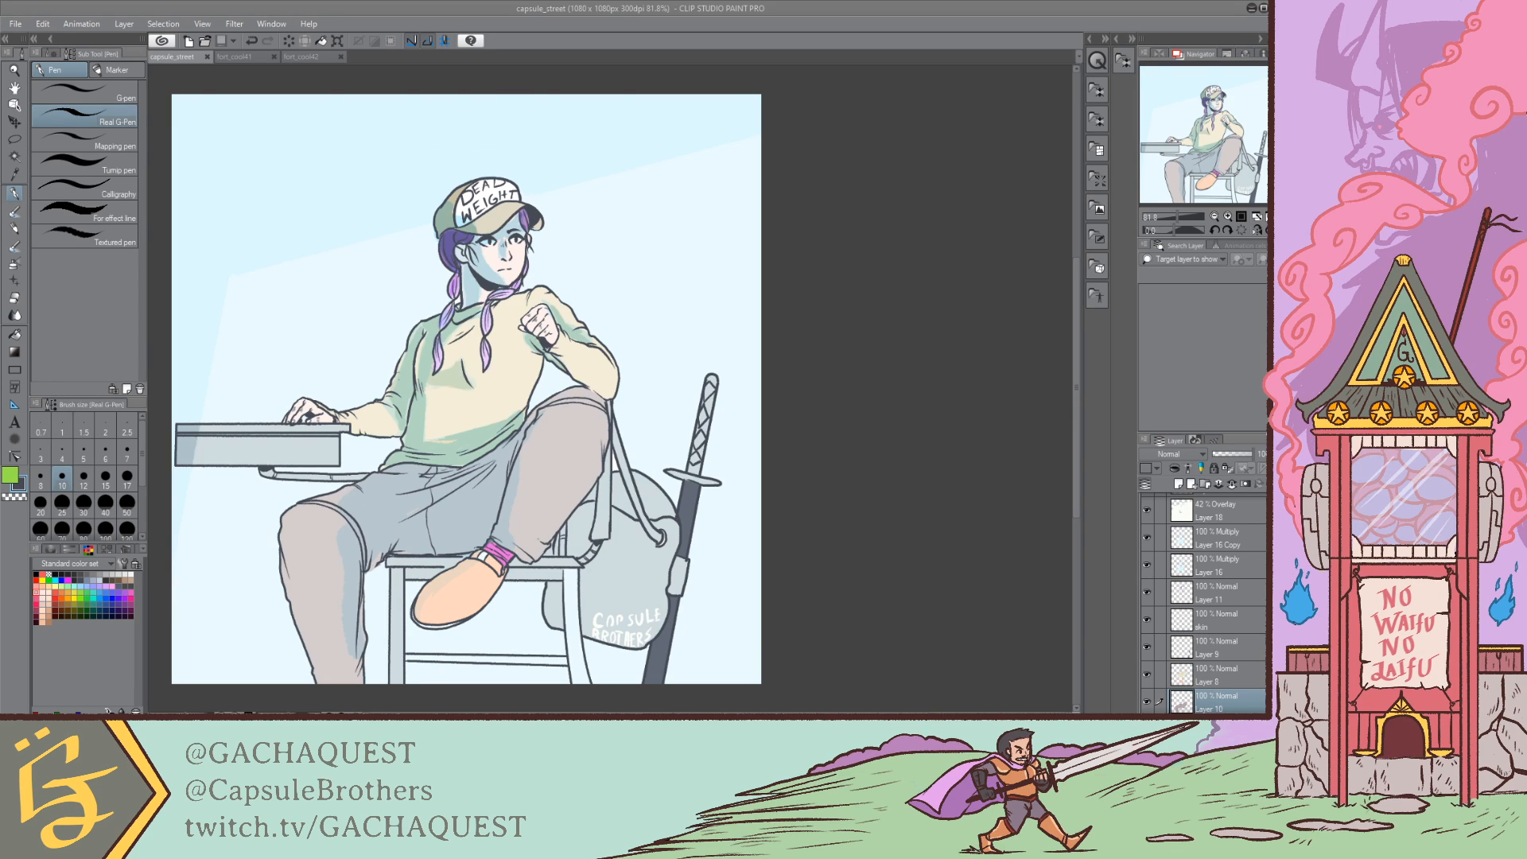
Step: Create a 1080 x 1080 px, 300 dpi illustration and import the axe-woman sketch photo, scaled down to show the whole figure
left_click(791, 5)
left_click(732, 143)
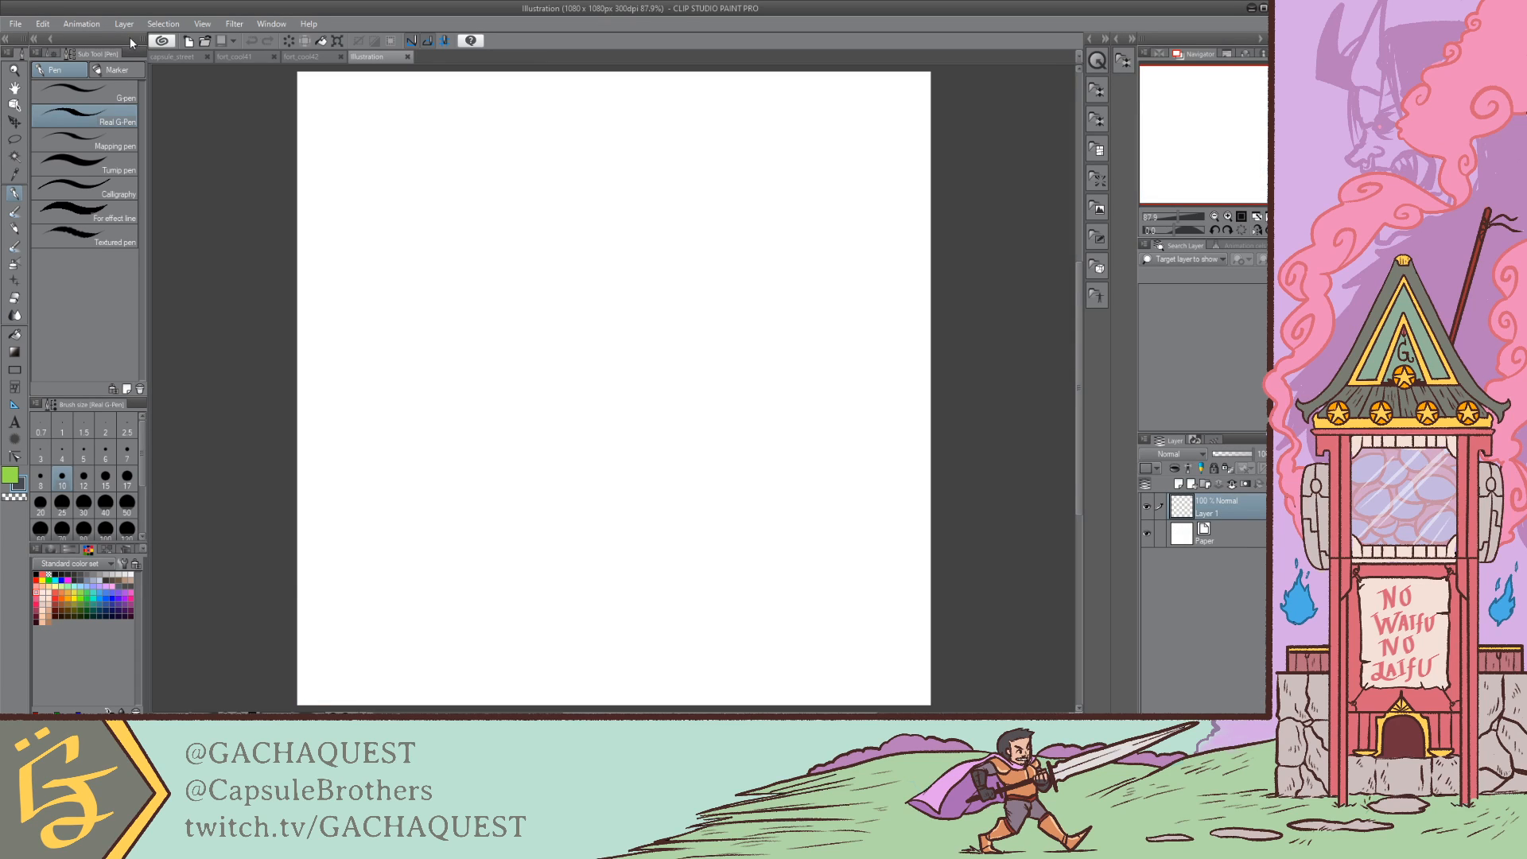
left_click(10, 23)
left_click(271, 240)
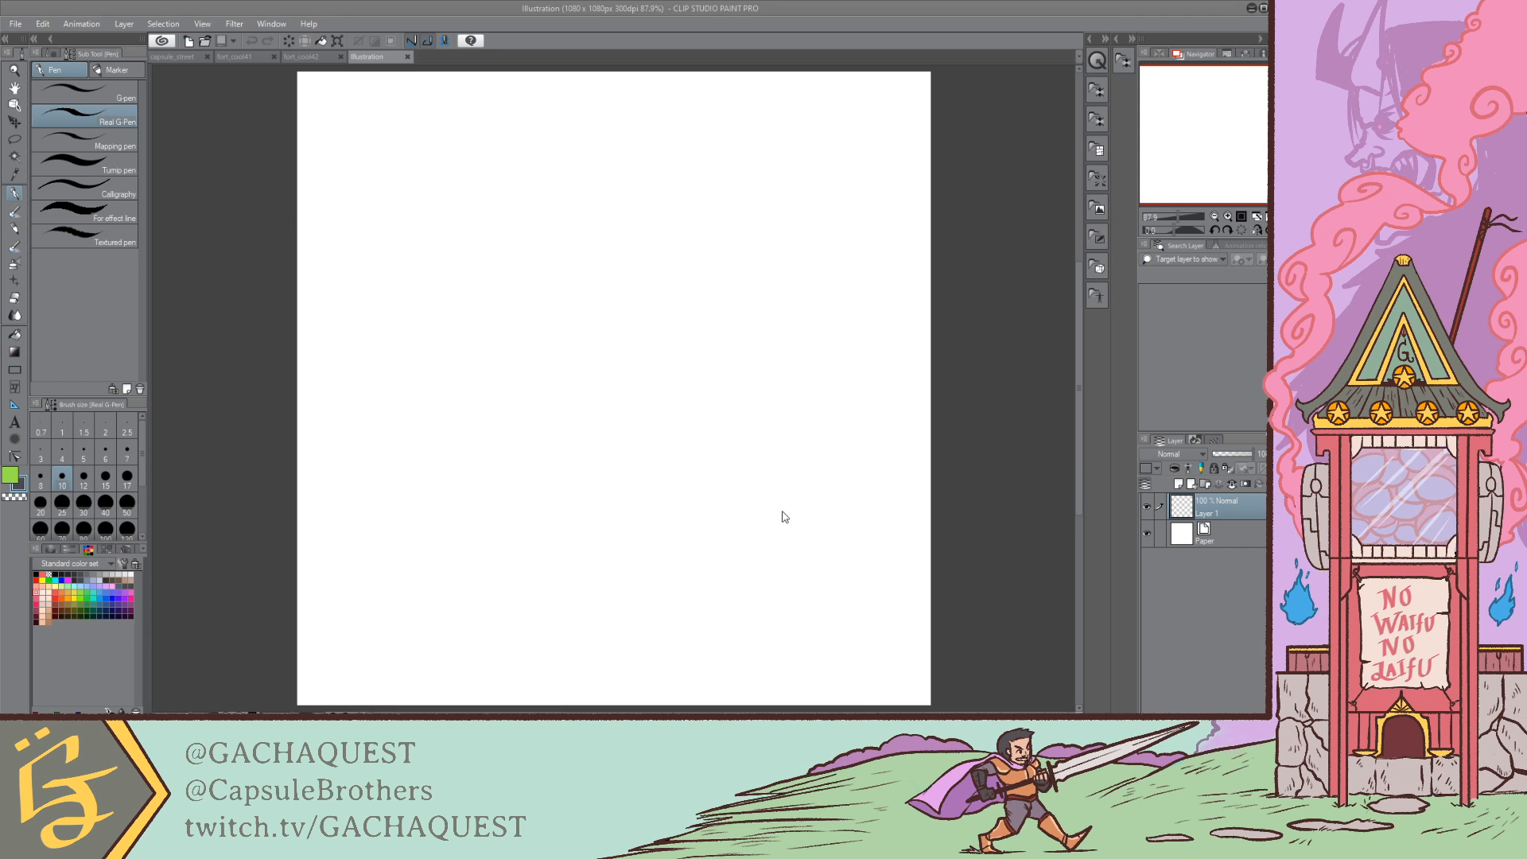
double_click(626, 237)
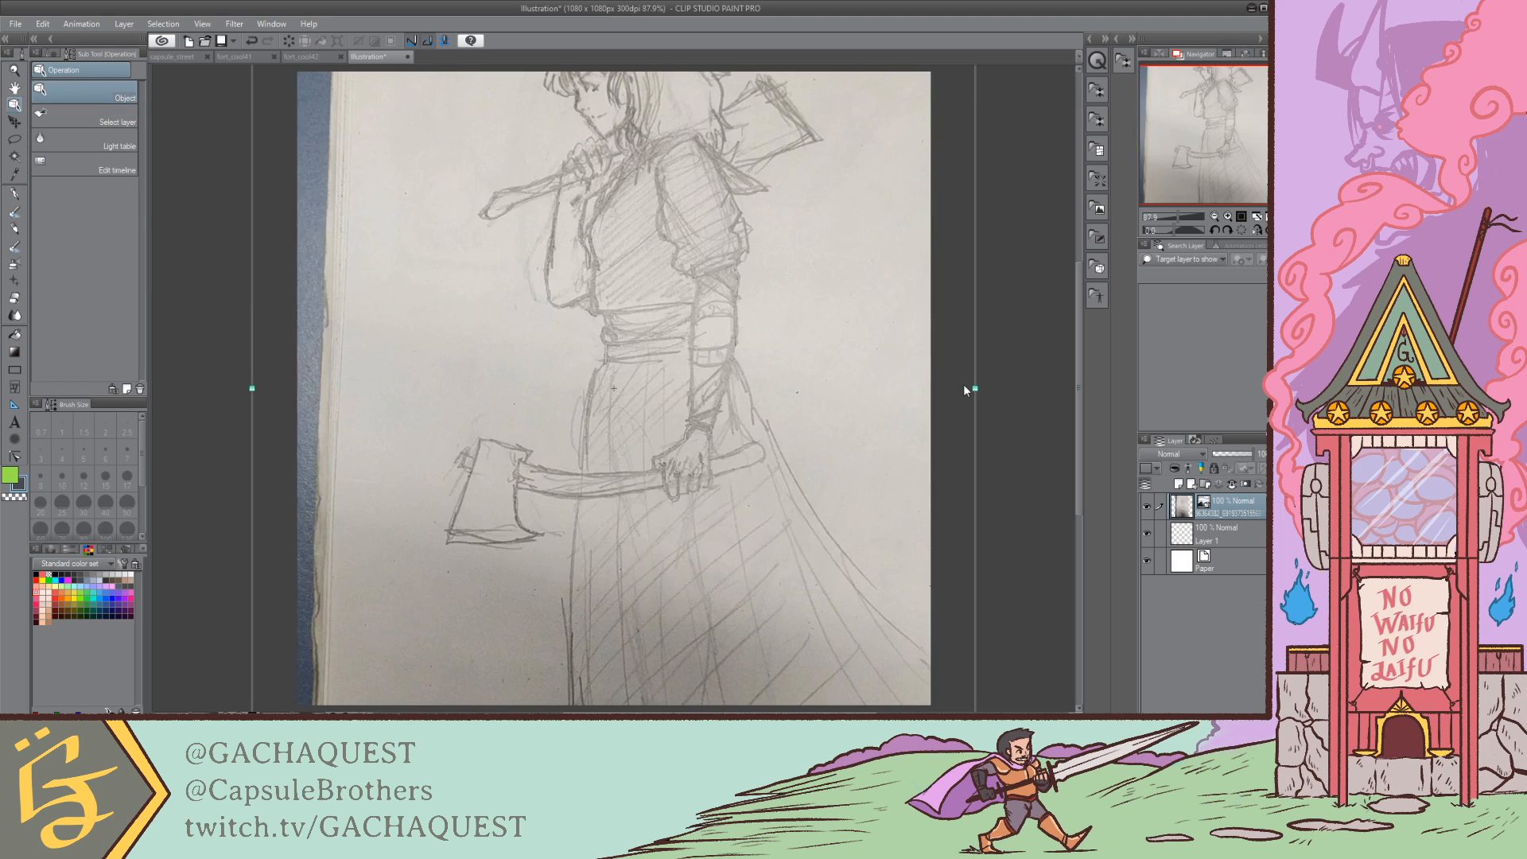
mouse_move(975, 387)
left_mouse_down()
mouse_move(746, 372)
mouse_move(710, 348)
mouse_move(789, 330)
mouse_move(748, 313)
mouse_move(814, 340)
mouse_move(768, 346)
mouse_move(842, 340)
mouse_move(698, 349)
left_mouse_up()
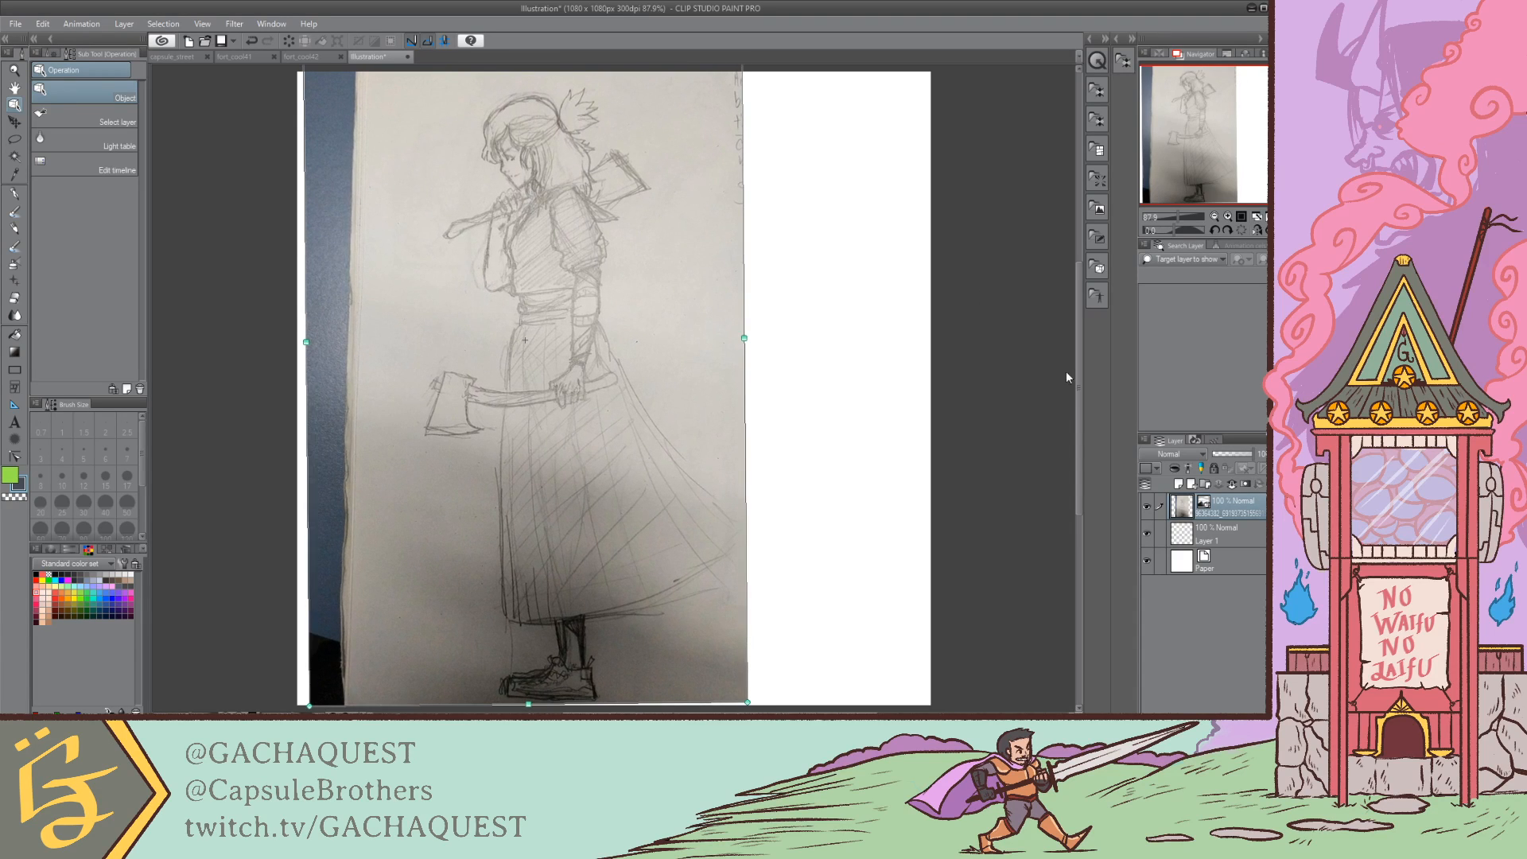
Step: Add three vector layers above the sketch photo and lower the photo's opacity to a little over 50%
left_click(1191, 484)
left_click(1190, 484)
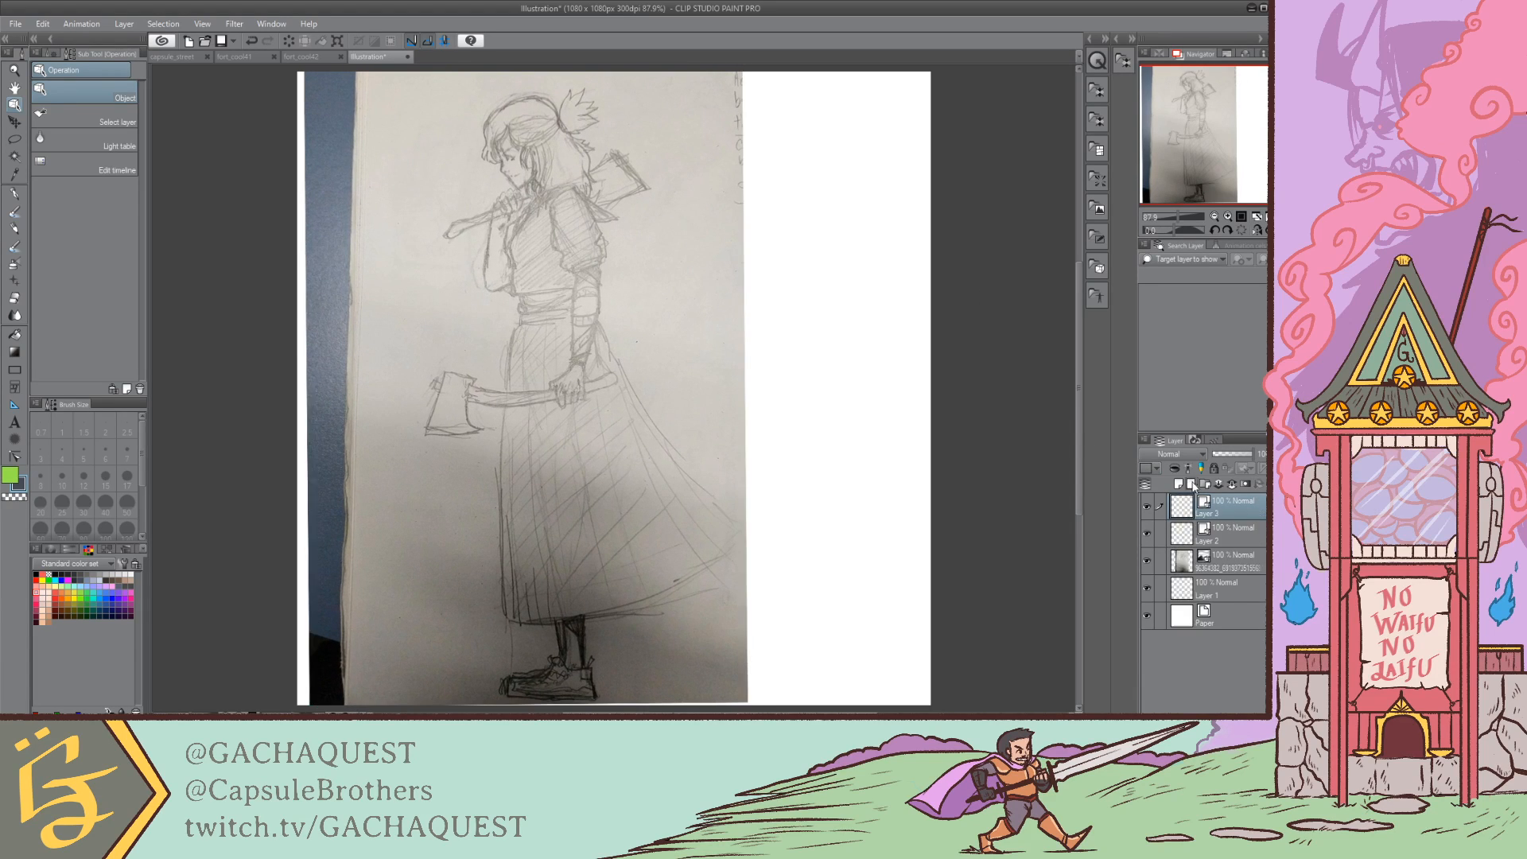
left_click(1190, 484)
left_click(1238, 588)
left_click_drag(1235, 457, 1236, 458)
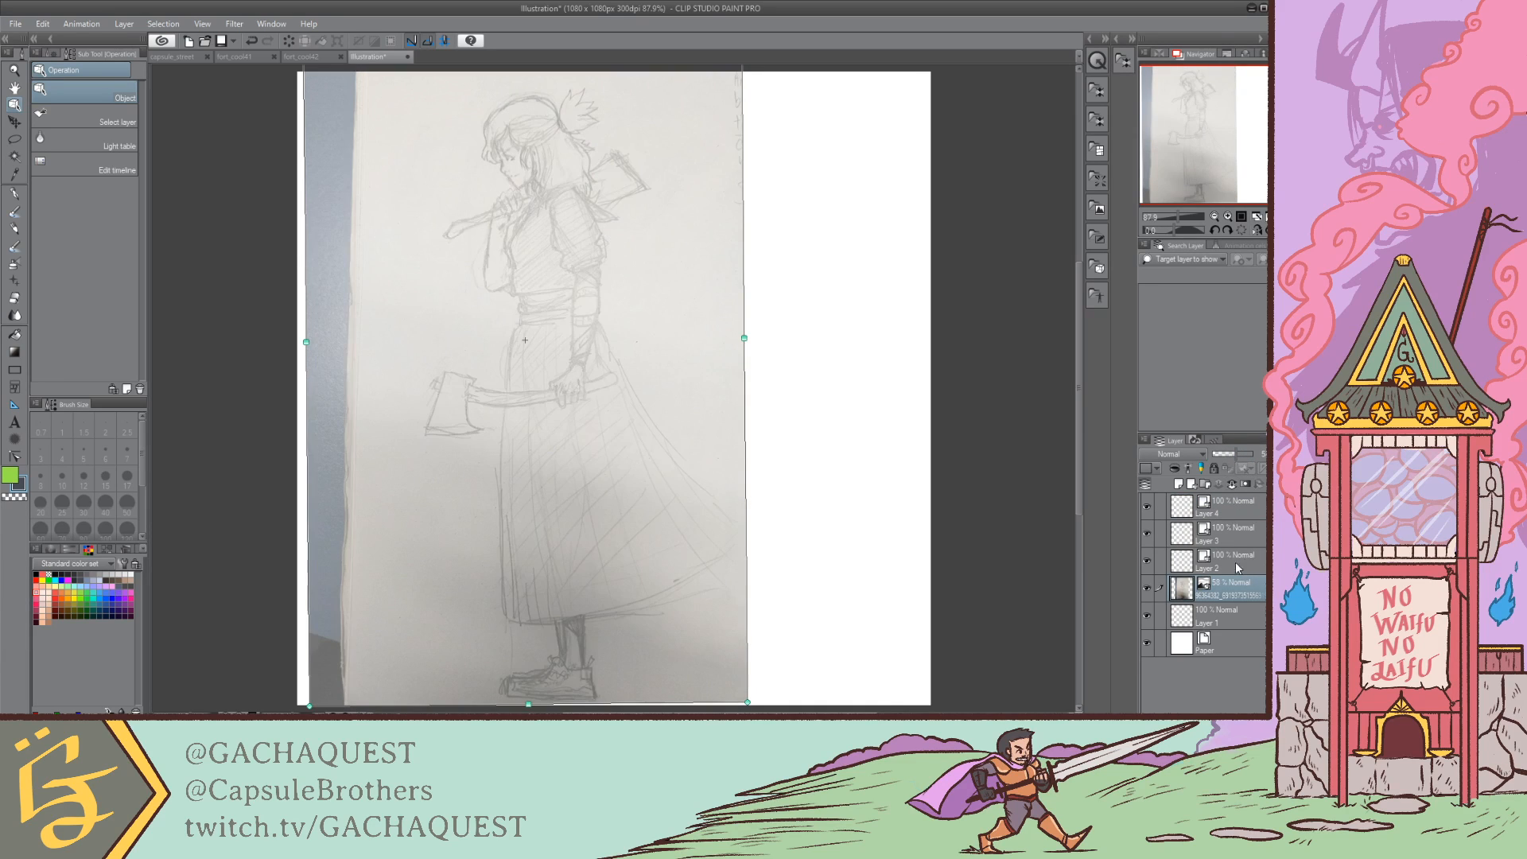
Step: On the uppermost vector layer, ink the curved hairline at the woman's temple with the Real G-Pen at size 5
left_click(1226, 495)
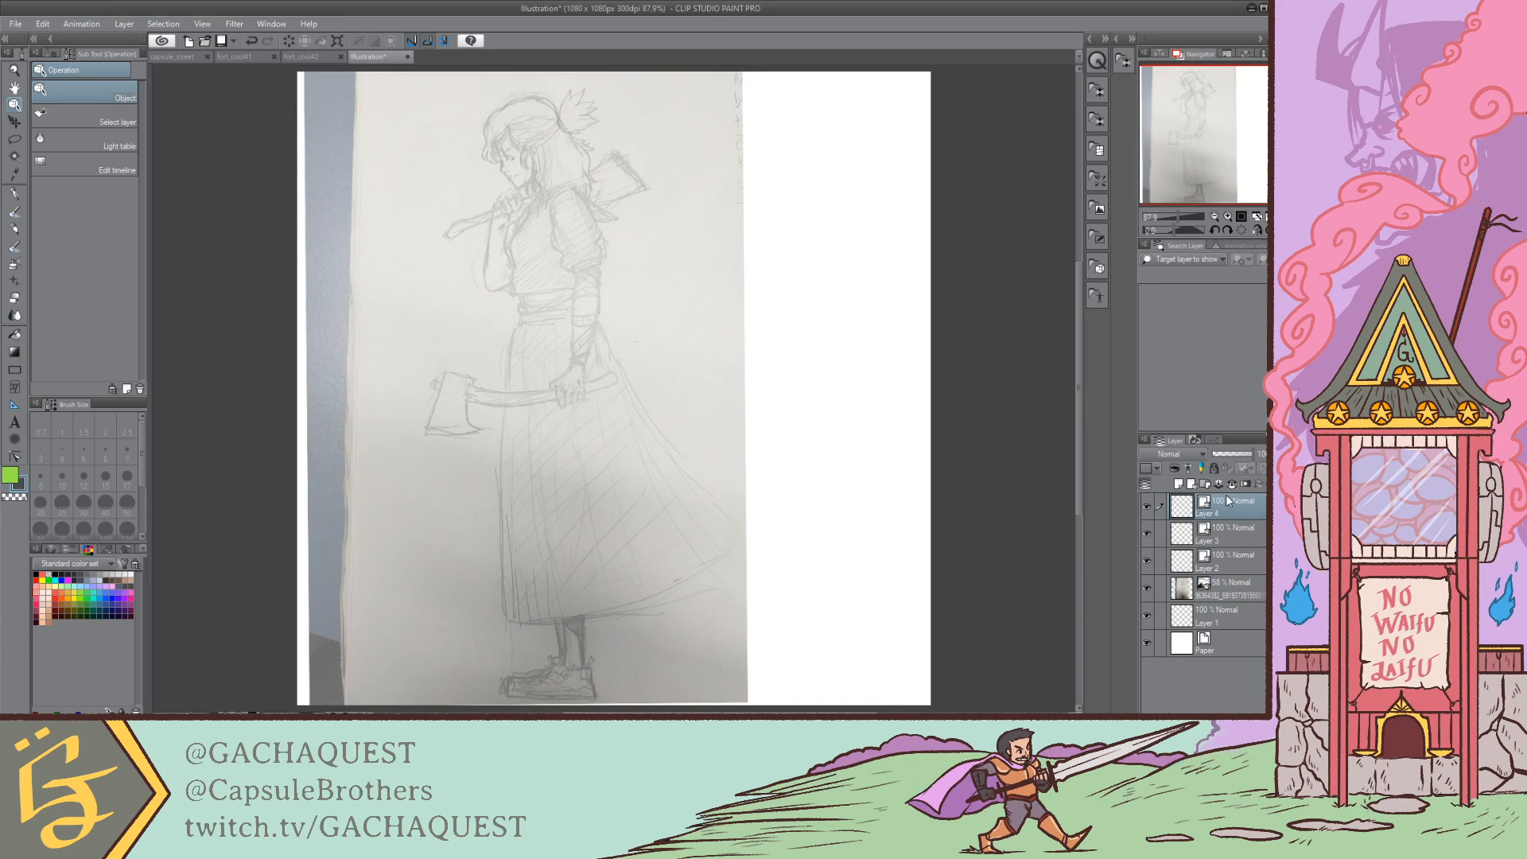
key("p")
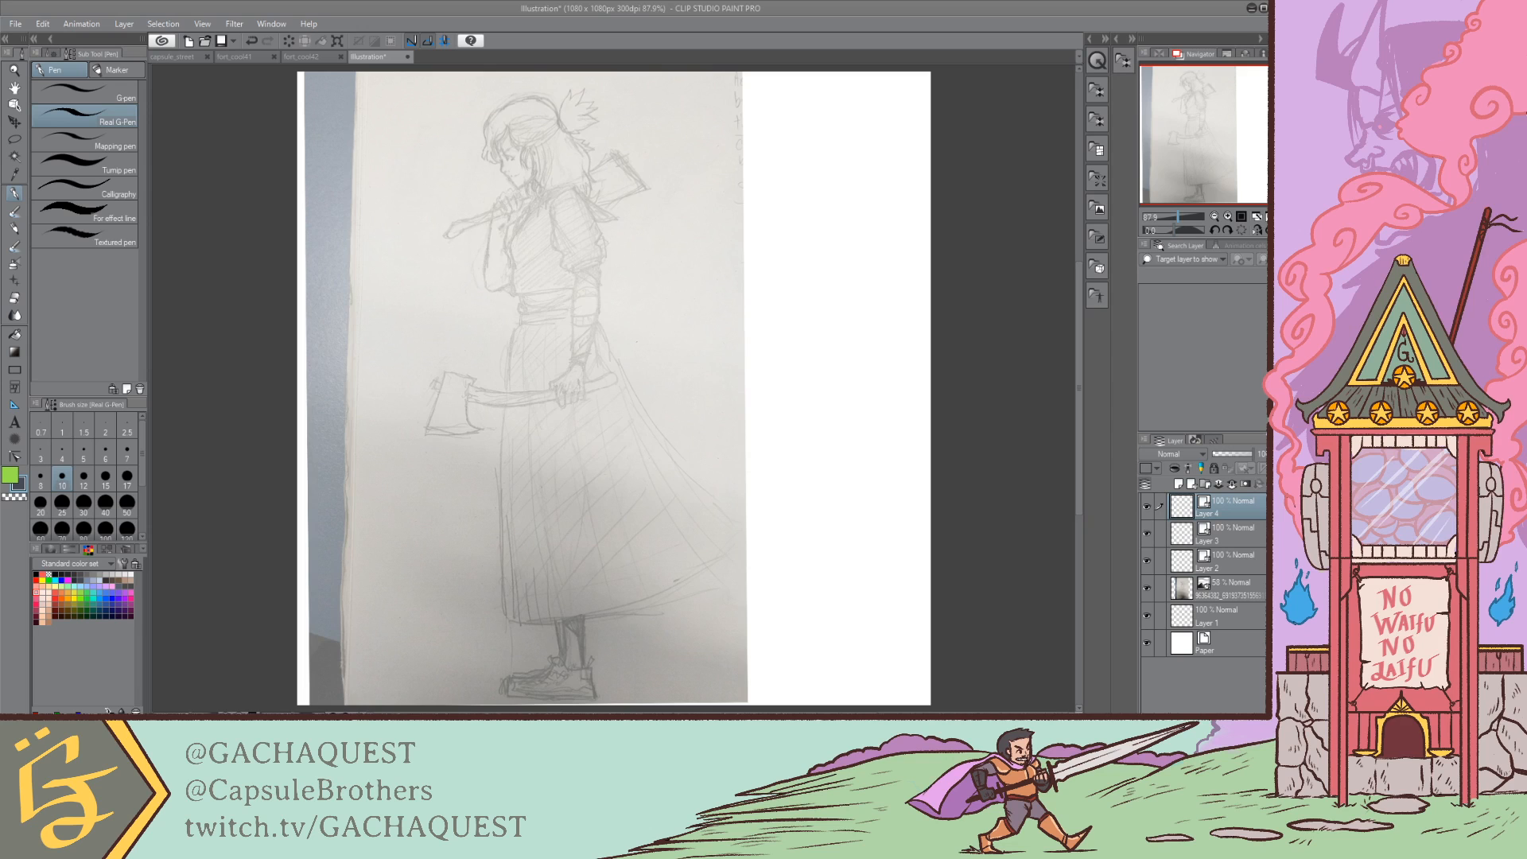
left_click_drag(1176, 217, 1185, 215)
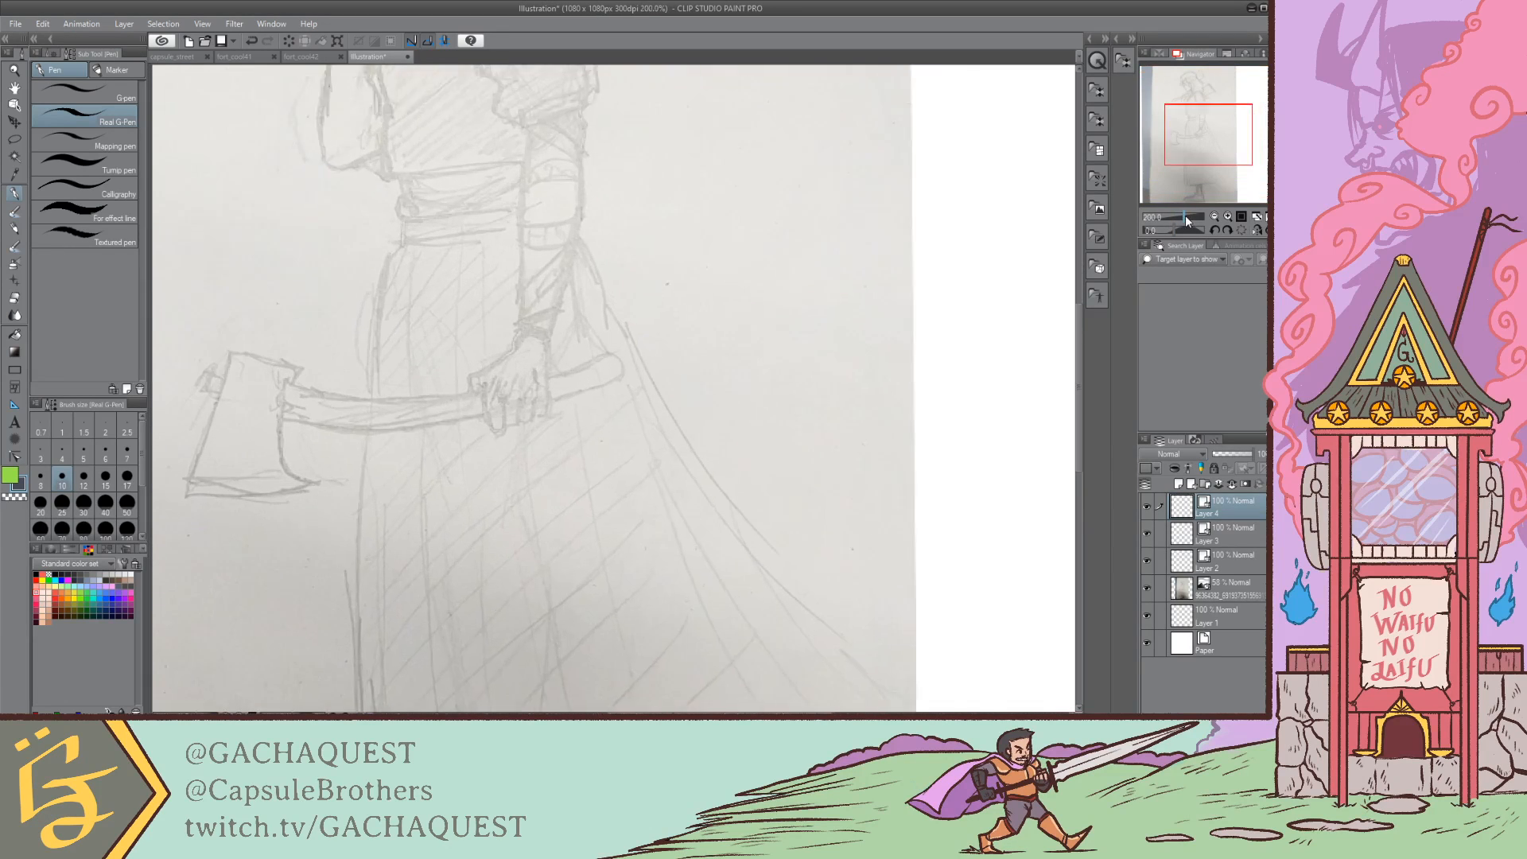
left_click_drag(1218, 135, 1186, 83)
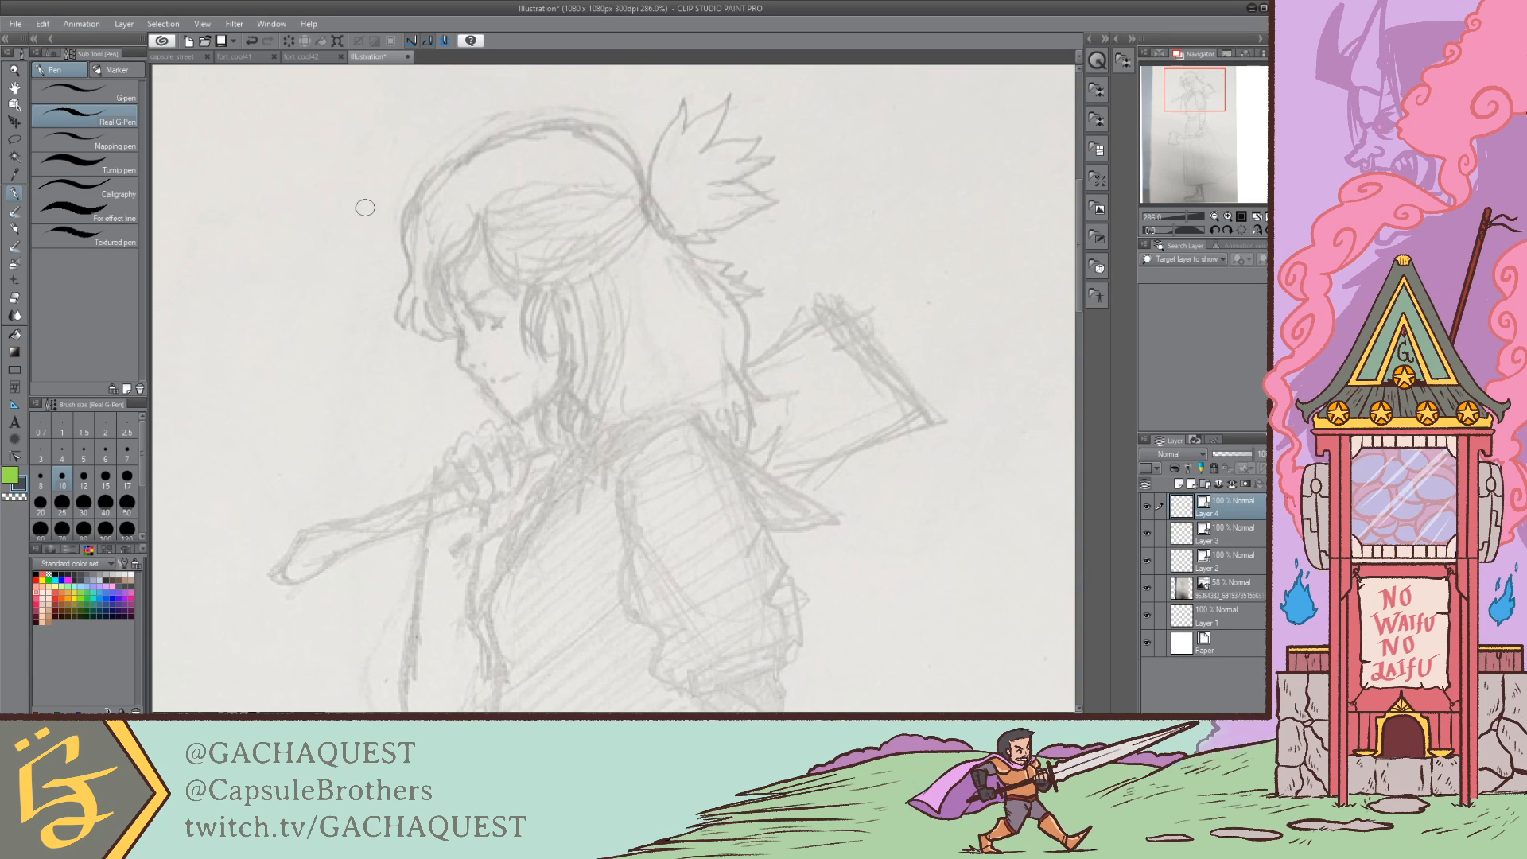
left_click_drag(482, 215, 582, 297)
key("bracketleft")
key("bracketleft")
left_click_drag(480, 213, 528, 278)
key("ctrl+z")
key("bracketleft")
left_click_drag(479, 214, 528, 293)
key("ctrl+z")
key("ctrl+z")
left_click_drag(477, 215, 555, 353)
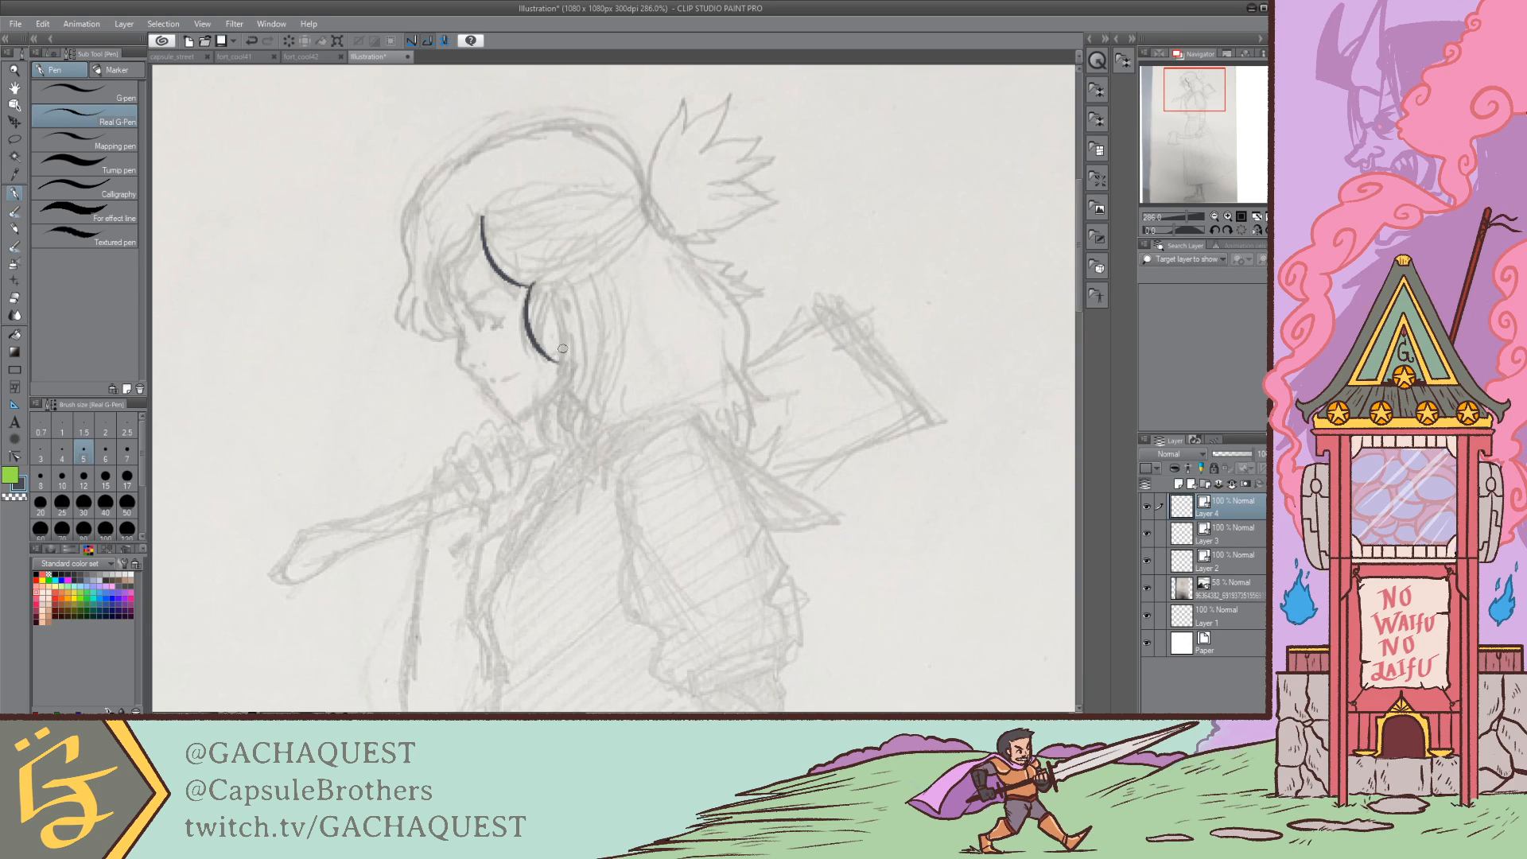
Step: Ink the outer contour of the woman's ear just behind the temple hairline
key("ctrl+z")
left_click_drag(530, 284, 555, 353)
key("ctrl+z")
left_click_drag(531, 283, 554, 353)
key("ctrl+z")
left_click_drag(568, 272, 559, 333)
key("ctrl+z")
key("ctrl+z")
Step: Ink the jawline from below the ear down to the chin, redrawing it until it follows the sketch
mouse_move(551, 292)
left_mouse_down()
mouse_move(568, 280)
mouse_move(556, 342)
mouse_move(587, 321)
mouse_move(566, 342)
mouse_move(577, 276)
mouse_move(553, 396)
mouse_move(508, 408)
left_mouse_up()
key("ctrl+z")
key("ctrl+z")
key("ctrl+z")
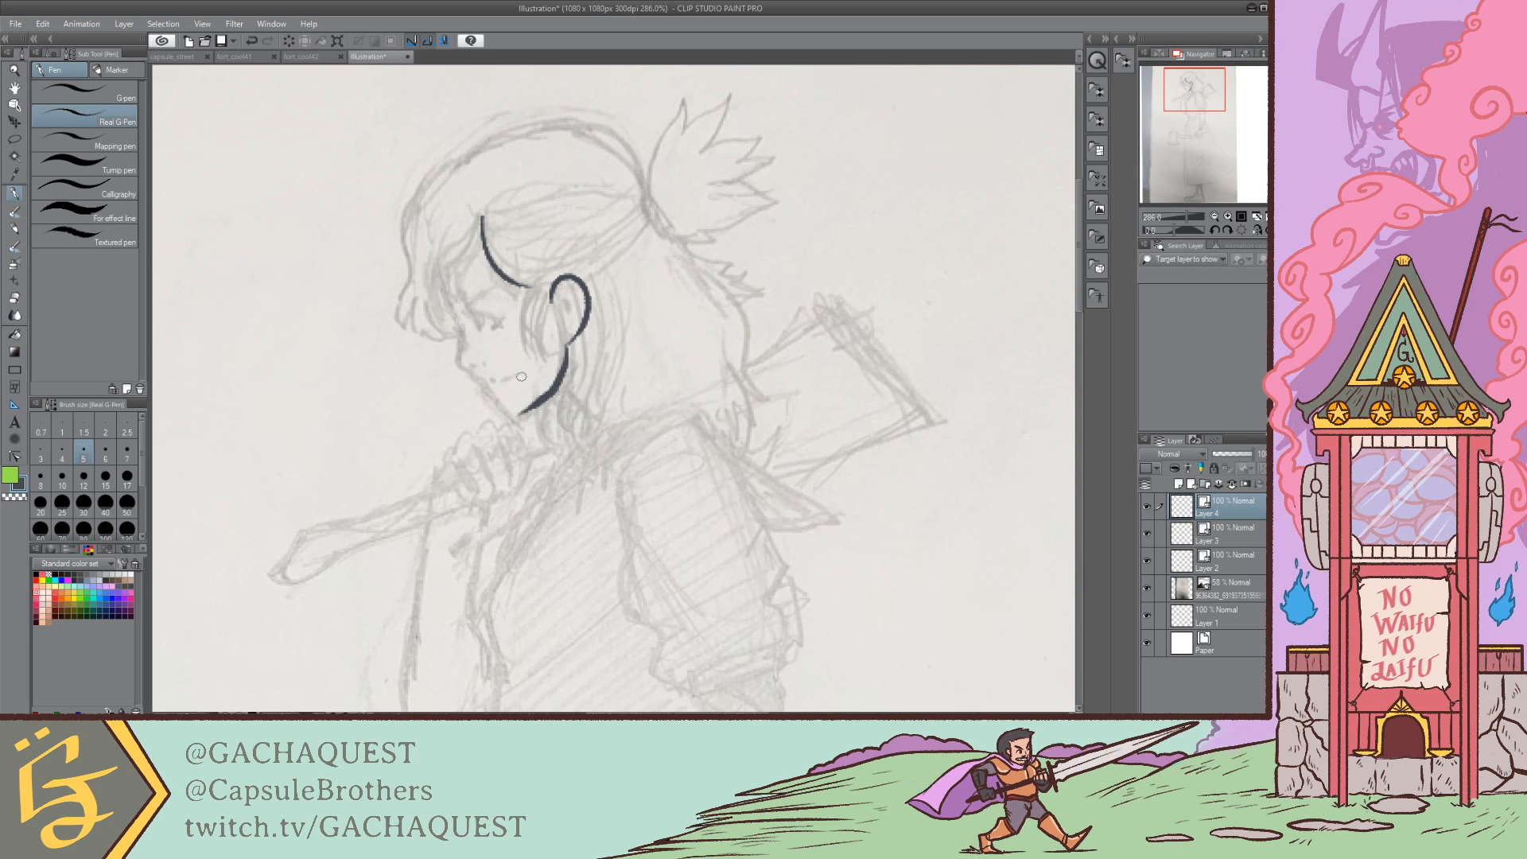
key("ctrl+z")
mouse_move(565, 348)
left_mouse_down()
mouse_move(537, 409)
mouse_move(520, 410)
left_mouse_up()
key("ctrl+z")
left_click_drag(565, 348, 517, 418)
key("ctrl+z")
left_click_drag(565, 348, 522, 414)
mouse_move(556, 352)
left_mouse_down()
mouse_move(554, 386)
mouse_move(508, 421)
left_mouse_up()
key("ctrl+z")
mouse_move(560, 352)
left_mouse_down()
mouse_move(549, 398)
mouse_move(522, 417)
mouse_move(563, 376)
mouse_move(518, 419)
left_mouse_up()
key("ctrl+z")
Step: Ink the face profile from the forehead over the nose and lips to the chin
left_click_drag(441, 280, 469, 369)
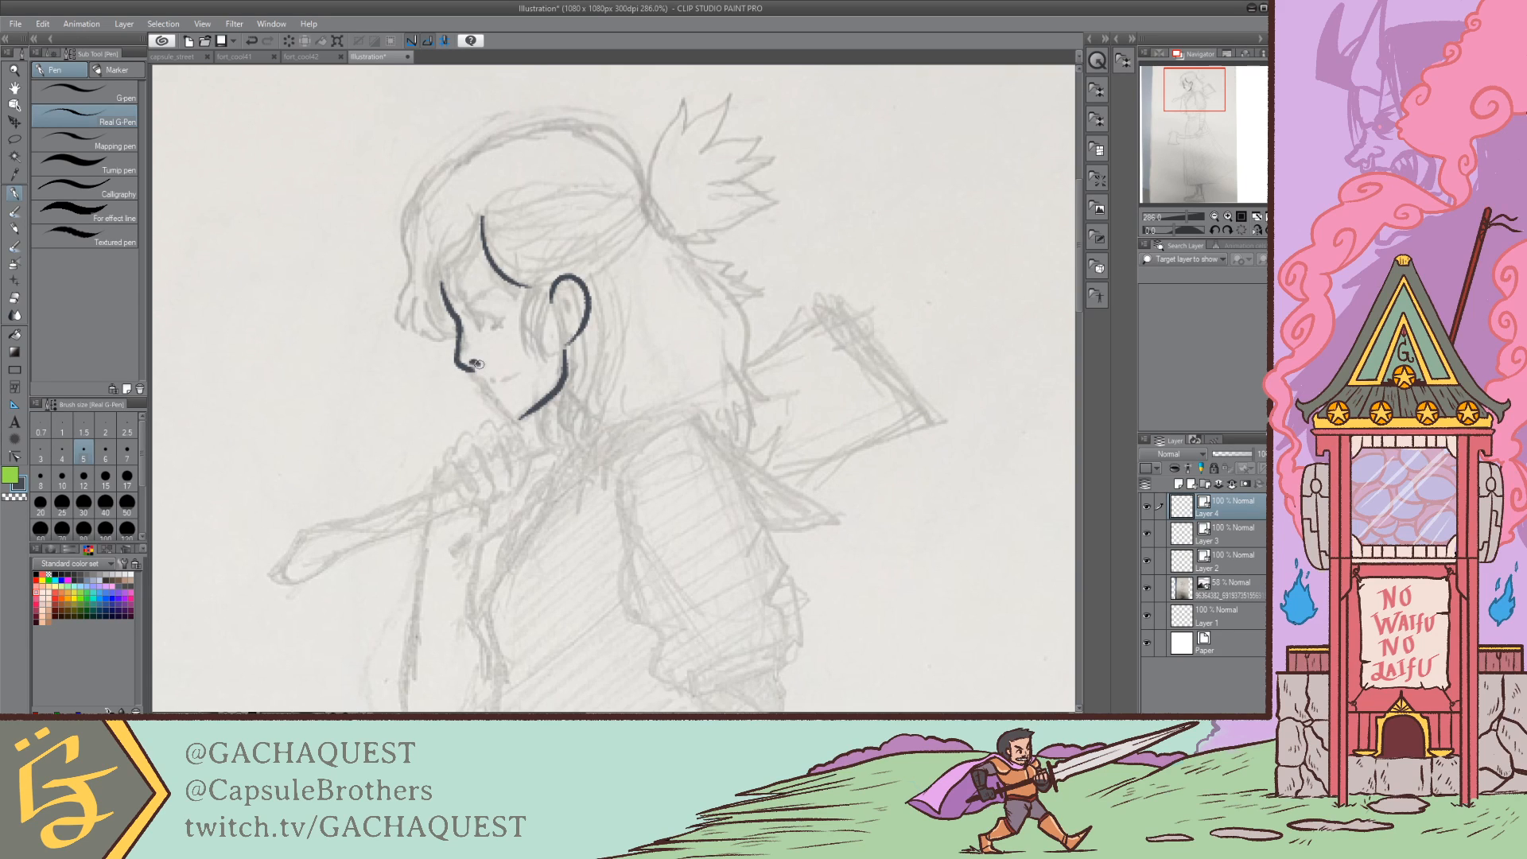
left_click_drag(470, 366, 480, 361)
key("ctrl+z")
left_click_drag(480, 385, 510, 414)
key("ctrl+z")
key("ctrl+z")
key("ctrl+z")
Step: Ink the thin wavy sidelock hanging from the ear past the jaw
mouse_move(579, 332)
left_mouse_down()
mouse_move(573, 421)
mouse_move(558, 409)
mouse_move(570, 456)
left_mouse_up()
left_click_drag(588, 382, 577, 455)
key("ctrl+z")
left_click_drag(586, 384, 564, 485)
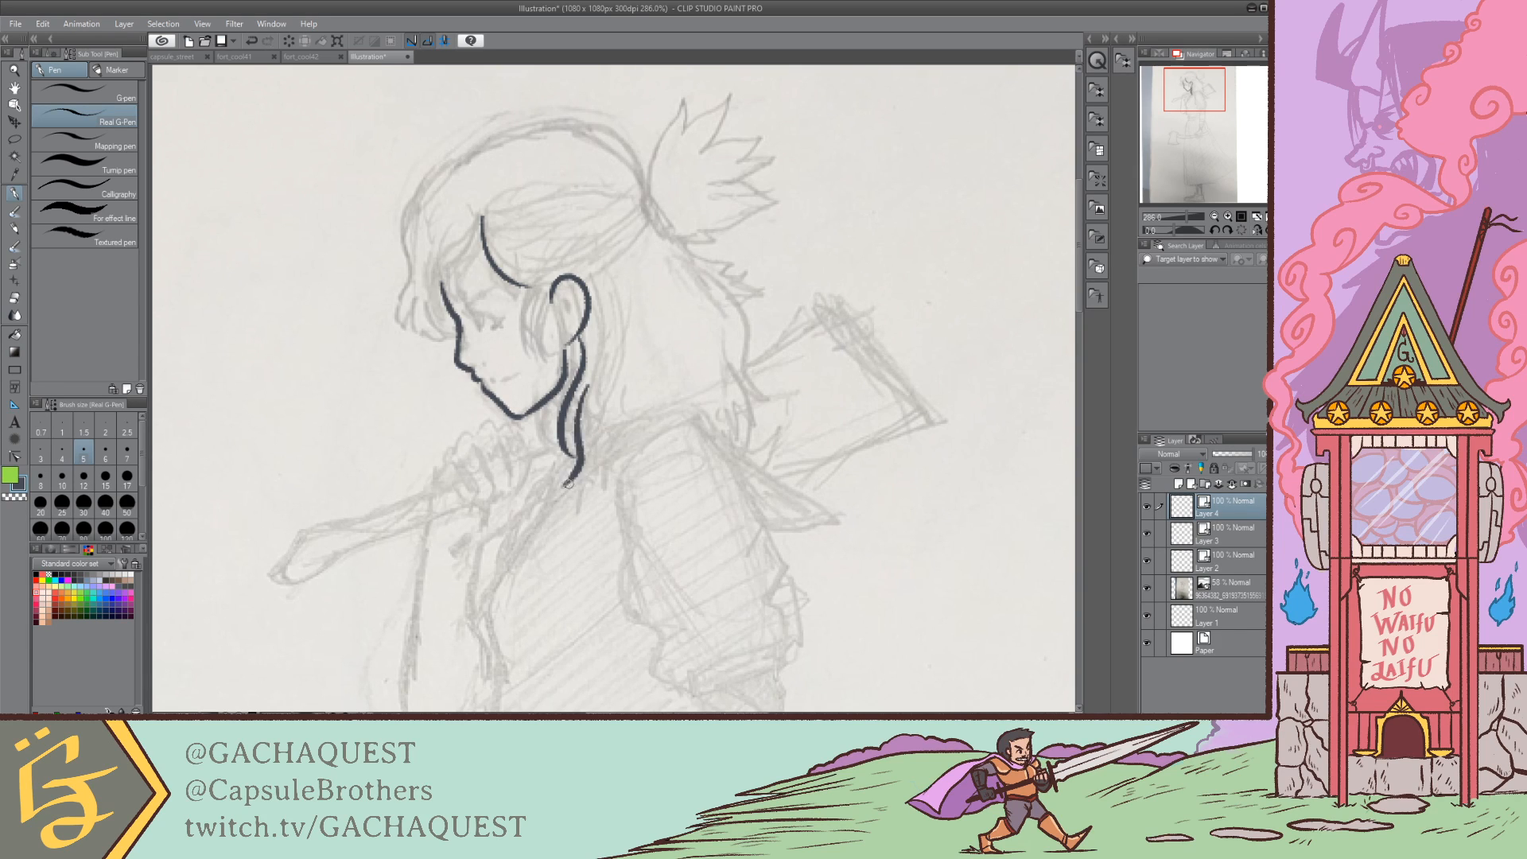
key("ctrl+z")
Step: Ink the curved lower hair edge rising from the sidelock's tip toward the back of the head
mouse_move(582, 398)
left_mouse_down()
mouse_move(565, 472)
mouse_move(648, 391)
mouse_move(566, 475)
mouse_move(636, 388)
mouse_move(633, 351)
left_mouse_up()
key("ctrl+z")
key("ctrl+z")
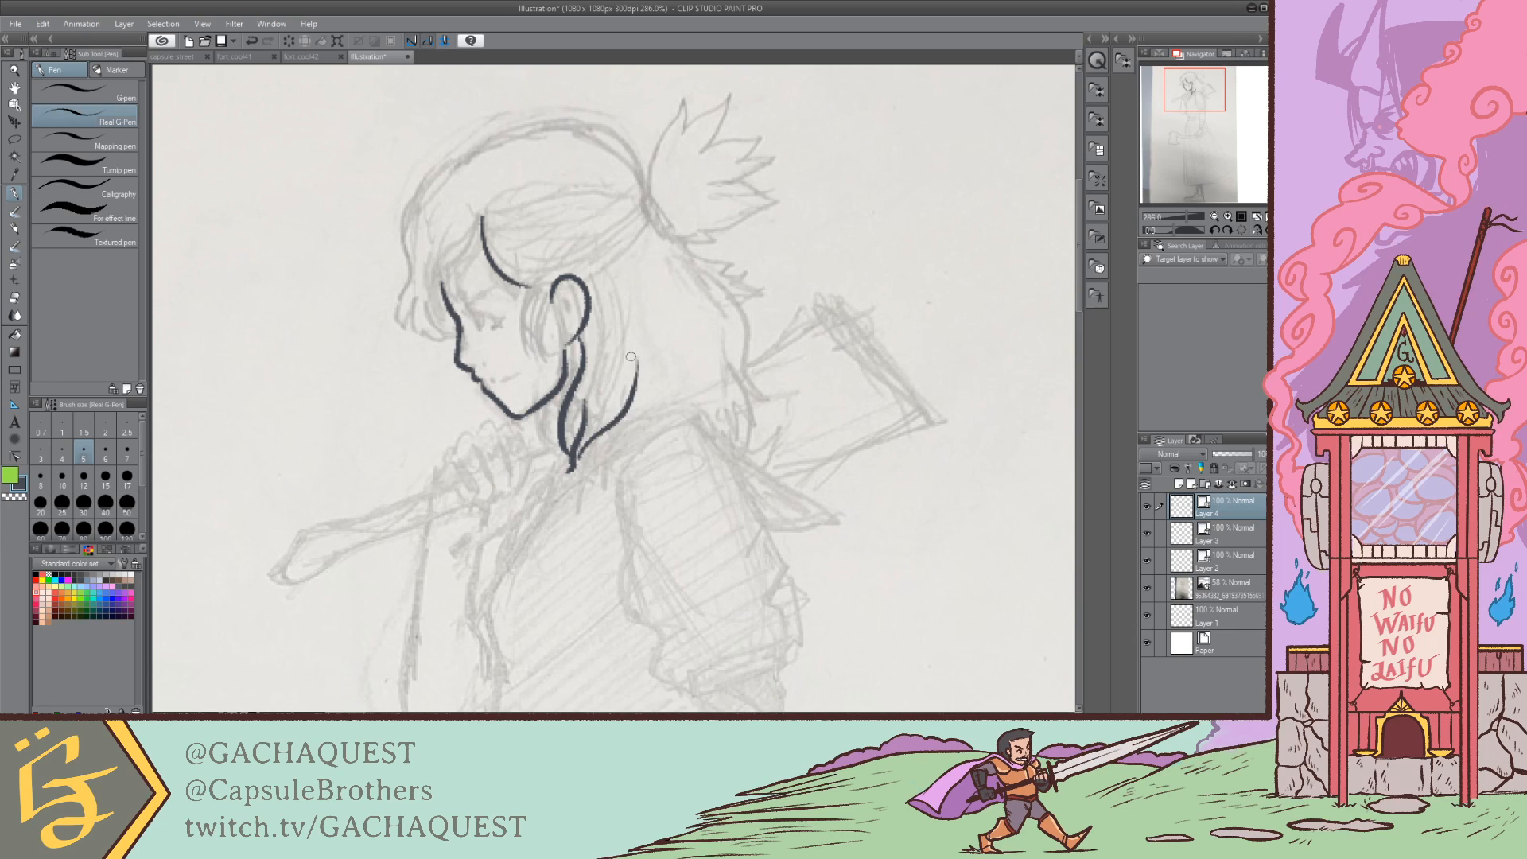
key("ctrl+z")
mouse_move(570, 466)
left_mouse_down()
mouse_move(623, 407)
mouse_move(633, 351)
left_mouse_up()
Step: Ink the long curved strands within the loose hair at the back of the head
left_click_drag(609, 423, 654, 400)
key("ctrl+z")
mouse_move(634, 277)
left_mouse_down()
mouse_move(665, 382)
mouse_move(654, 391)
left_mouse_up()
left_click_drag(666, 306, 668, 372)
key("ctrl+z")
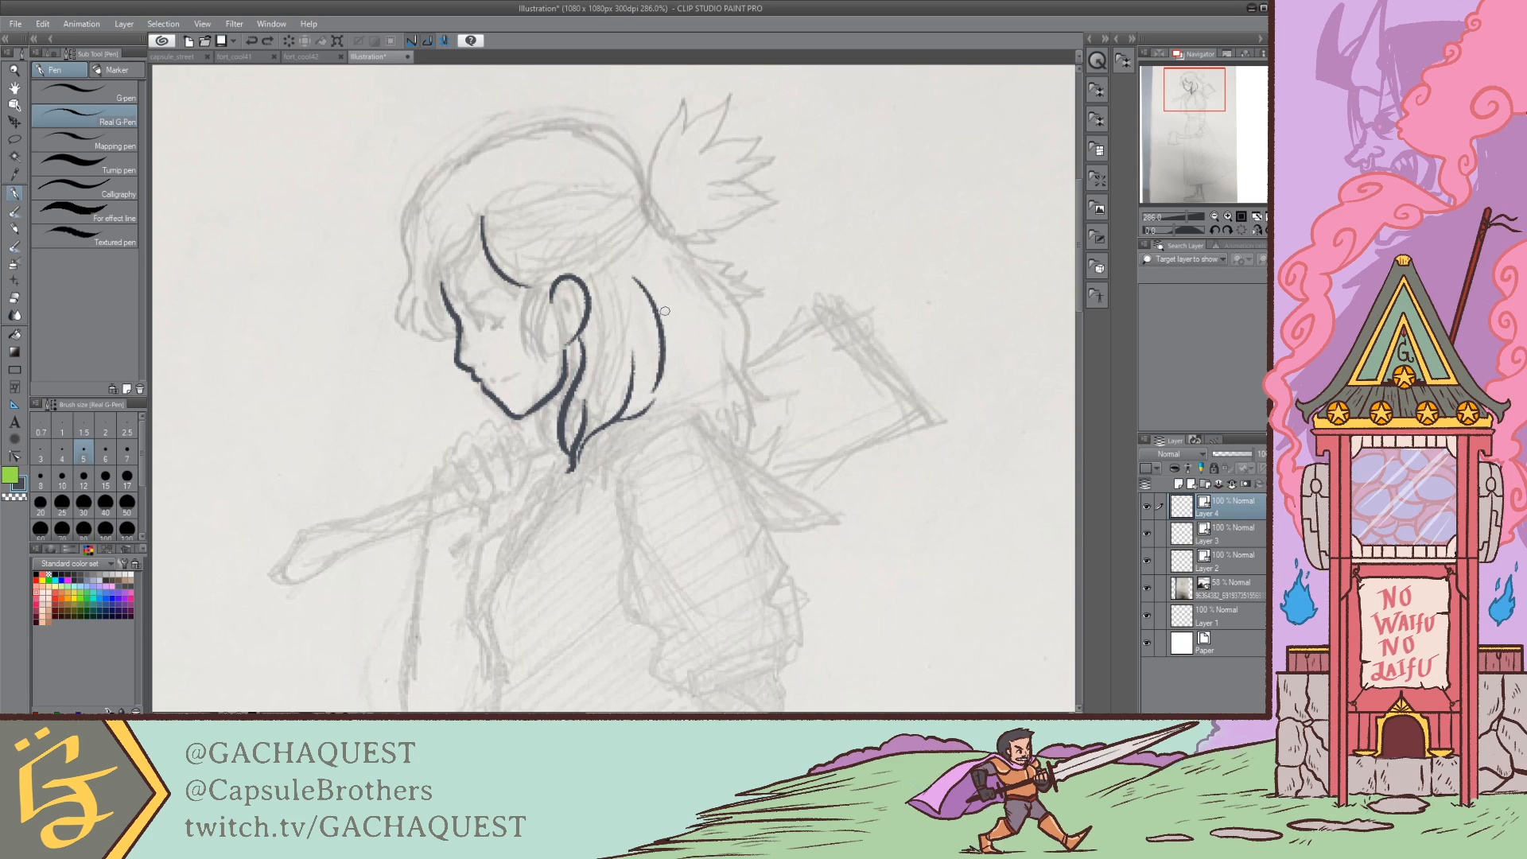
left_click_drag(665, 309, 669, 370)
Step: Ink fine hair strands behind the ear and fill in the dark gap beneath it
left_click_drag(608, 277, 620, 361)
key("ctrl+z")
mouse_move(608, 276)
left_mouse_down()
mouse_move(616, 374)
mouse_move(616, 329)
mouse_move(588, 385)
left_mouse_up()
key("ctrl+z")
mouse_move(597, 318)
left_mouse_down()
mouse_move(586, 377)
mouse_move(574, 358)
mouse_move(569, 369)
mouse_move(562, 327)
mouse_move(578, 281)
mouse_move(545, 370)
left_mouse_up()
key("ctrl+z")
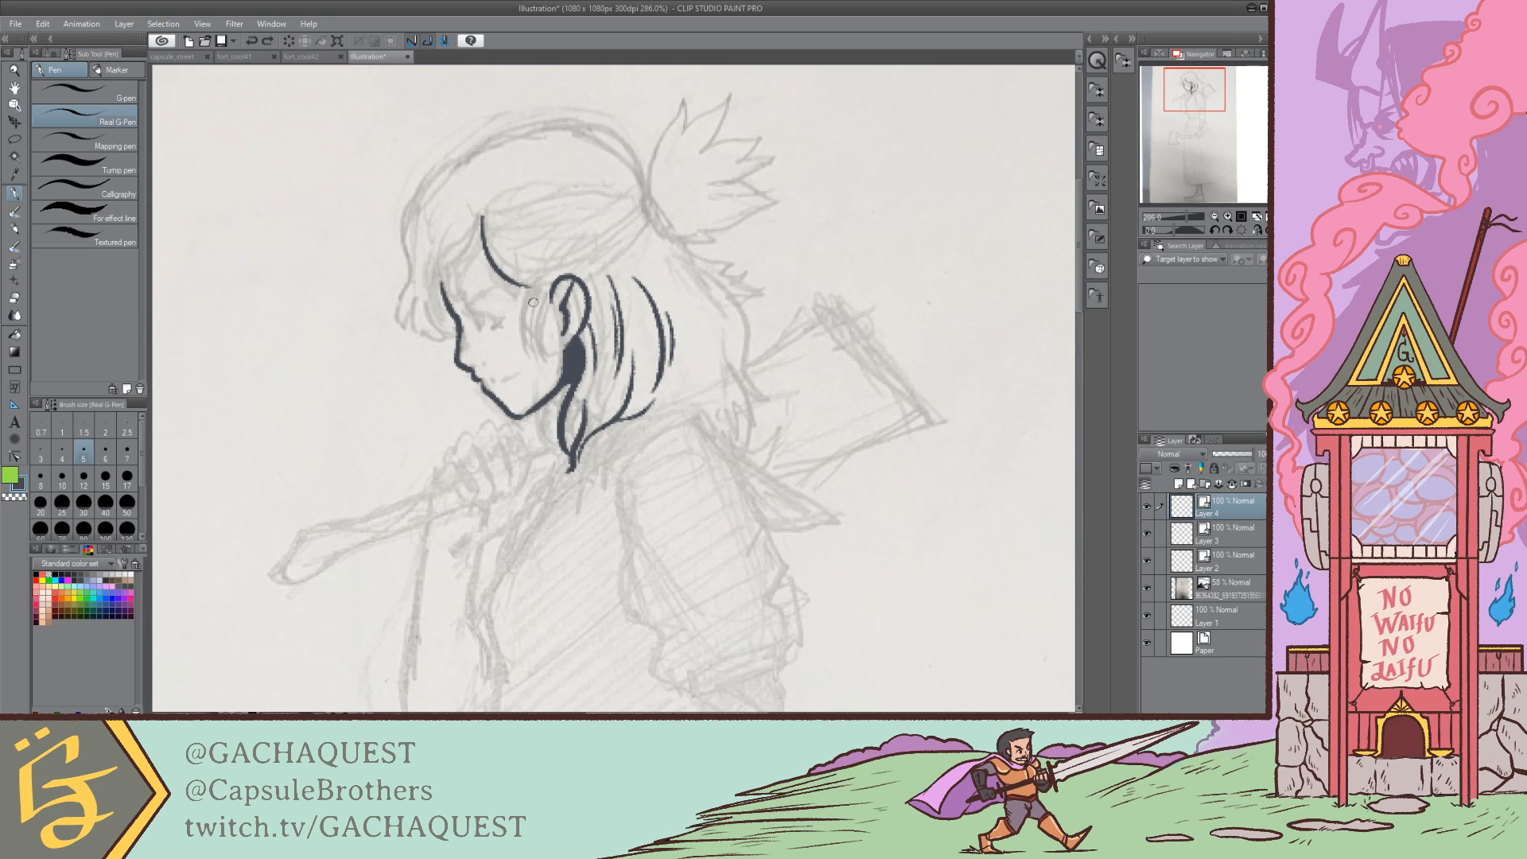
Step: Ink short curved hair strands in front of the ear, redrawing them until they match the sketch
mouse_move(534, 287)
left_mouse_down()
mouse_move(524, 328)
mouse_move(554, 336)
mouse_move(541, 289)
mouse_move(556, 367)
left_mouse_up()
left_click_drag(547, 285, 558, 368)
left_click_drag(554, 288, 560, 343)
key("ctrl+z")
key("ctrl+z")
key("ctrl+z")
left_click_drag(539, 287, 533, 359)
left_click_drag(548, 294, 550, 362)
mouse_move(543, 293)
left_mouse_down()
mouse_move(535, 326)
mouse_move(547, 289)
mouse_move(530, 302)
mouse_move(550, 380)
left_mouse_up()
key("ctrl+z")
key("ctrl+z")
key("ctrl+z")
key("ctrl+z")
left_click_drag(548, 302, 557, 365)
Step: Ink the lower edge of the tied-back hair from the ear up toward the ponytail
left_click_drag(588, 278, 634, 216)
key("ctrl+z")
left_click_drag(577, 280, 633, 233)
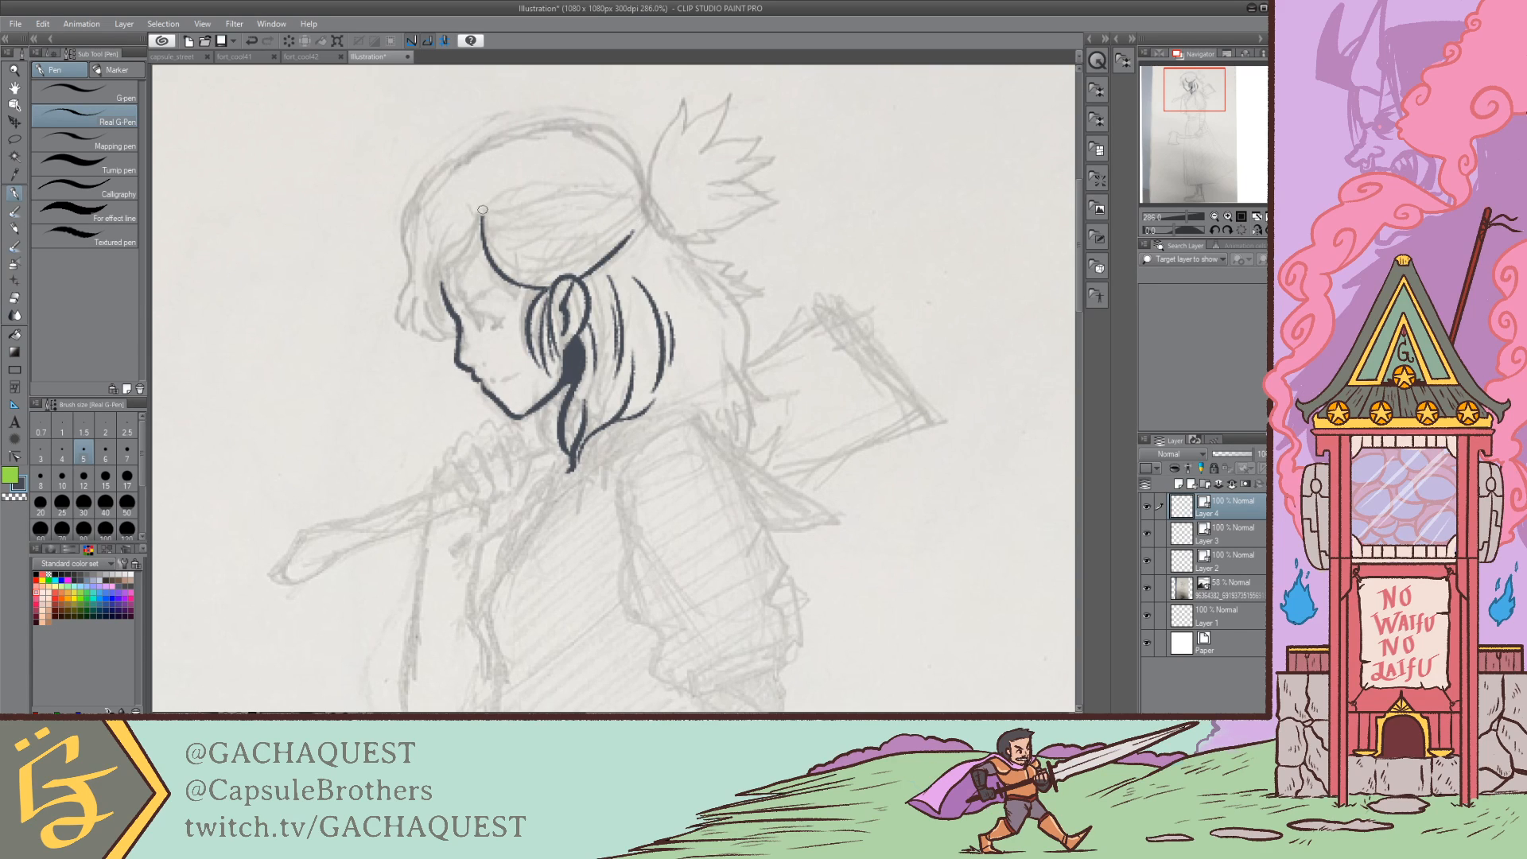
Step: Ink the upper swept-back hair lines running from the temple toward the ponytail
left_click_drag(481, 212, 632, 184)
key("ctrl+z")
key("ctrl+z")
mouse_move(490, 208)
left_mouse_down()
mouse_move(589, 190)
mouse_move(640, 203)
left_mouse_up()
key("ctrl+z")
left_click_drag(507, 219, 640, 205)
key("ctrl+z")
left_click_drag(487, 231, 647, 208)
key("ctrl+z")
left_click_drag(483, 233, 605, 217)
key("ctrl+z")
left_click_drag(482, 232, 610, 211)
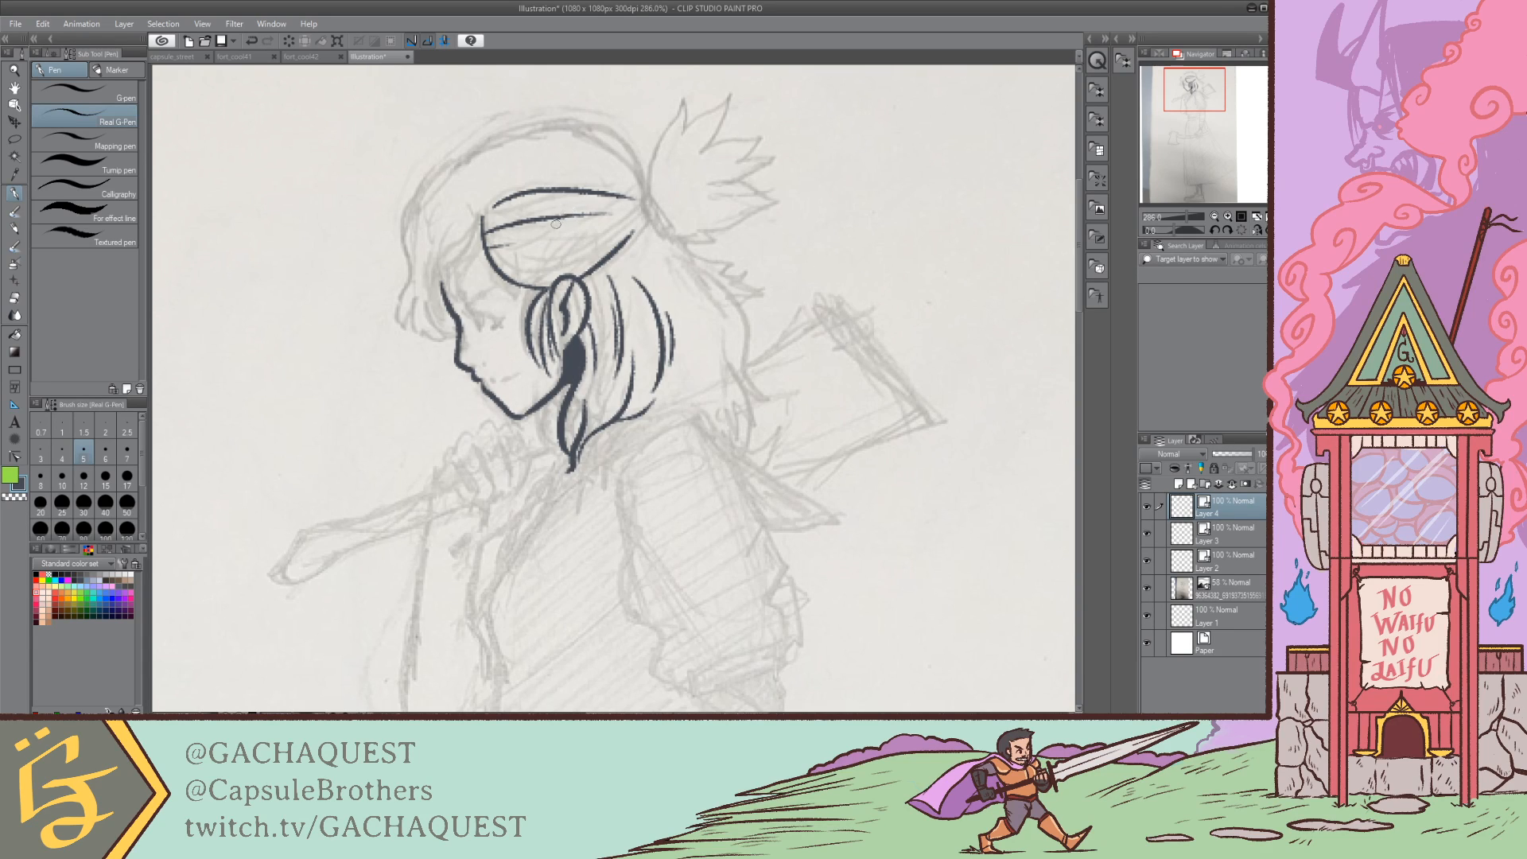
key("ctrl+z")
key("ctrl+z")
Step: Ink the crown outline from the ponytail base over the head and the jagged fringe above the forehead
mouse_move(481, 216)
left_mouse_down()
mouse_move(450, 275)
mouse_move(443, 229)
mouse_move(432, 248)
mouse_move(448, 280)
mouse_move(432, 243)
mouse_move(449, 281)
left_mouse_up()
key("ctrl+z")
key("ctrl+z")
left_click_drag(641, 184, 549, 137)
key("ctrl+z")
mouse_move(641, 186)
left_mouse_down()
mouse_move(628, 158)
mouse_move(542, 138)
mouse_move(470, 169)
mouse_move(636, 163)
mouse_move(584, 127)
mouse_move(469, 189)
left_mouse_up()
key("ctrl+z")
key("ctrl+z")
mouse_move(644, 185)
left_mouse_down()
mouse_move(611, 144)
mouse_move(465, 146)
mouse_move(420, 197)
left_mouse_up()
key("ctrl+z")
mouse_move(642, 182)
left_mouse_down()
mouse_move(549, 127)
mouse_move(410, 213)
mouse_move(395, 314)
mouse_move(413, 296)
mouse_move(423, 331)
mouse_move(429, 306)
mouse_move(443, 336)
mouse_move(455, 327)
mouse_move(428, 227)
left_mouse_up()
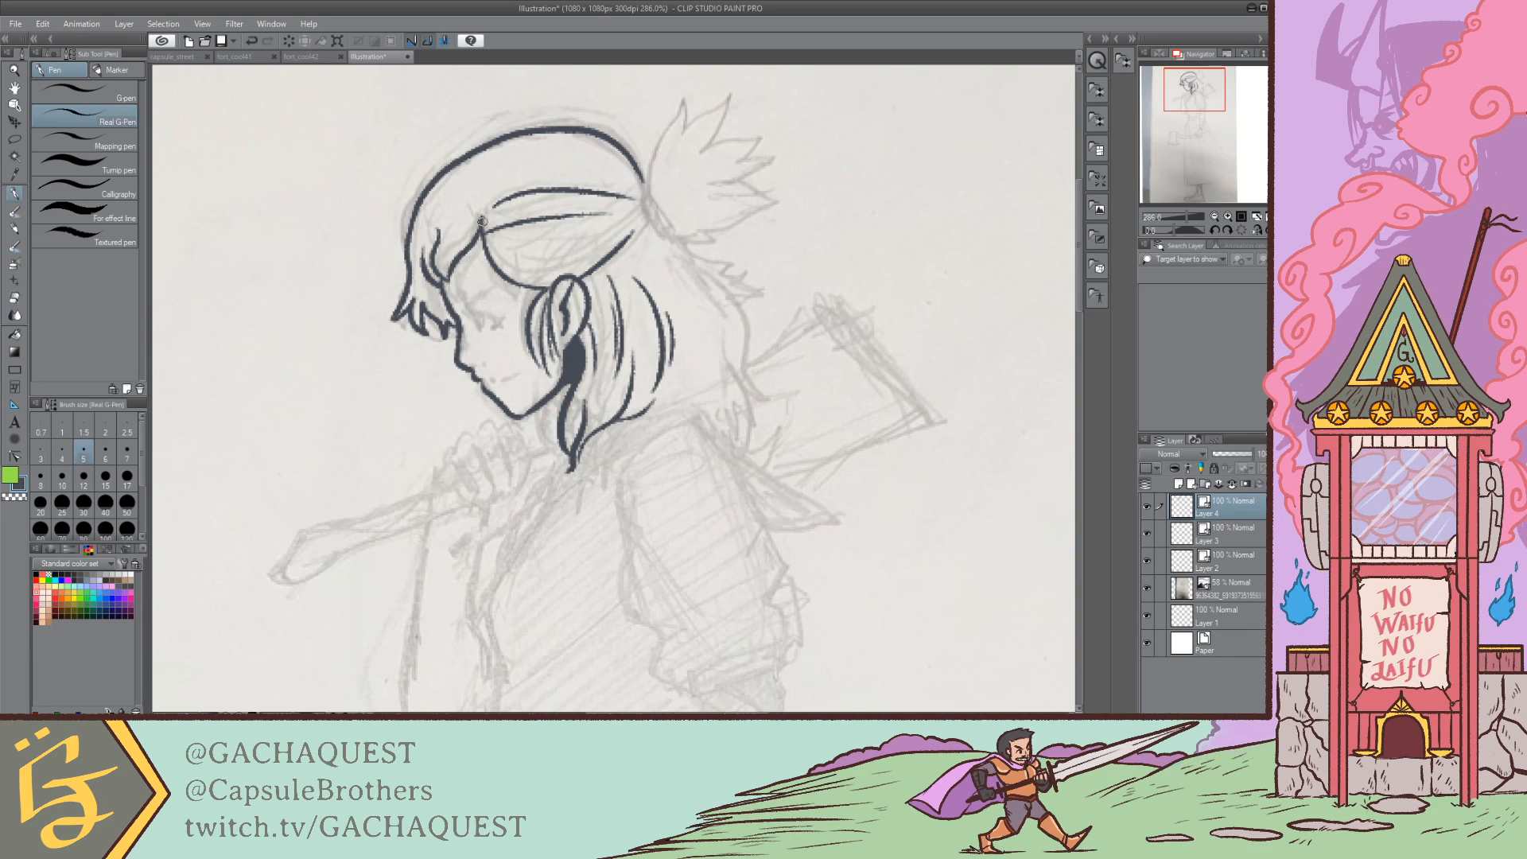
Step: Add fine strands inside the tied-back section of hair, converging on the ponytail base
mouse_move(482, 221)
left_mouse_down()
mouse_move(626, 202)
mouse_move(568, 212)
mouse_move(576, 245)
mouse_move(606, 227)
left_mouse_up()
key("ctrl+z")
mouse_move(488, 252)
left_mouse_down()
mouse_move(556, 235)
mouse_move(538, 252)
mouse_move(590, 247)
mouse_move(558, 271)
left_mouse_up()
key("ctrl+z")
left_click_drag(644, 218, 590, 249)
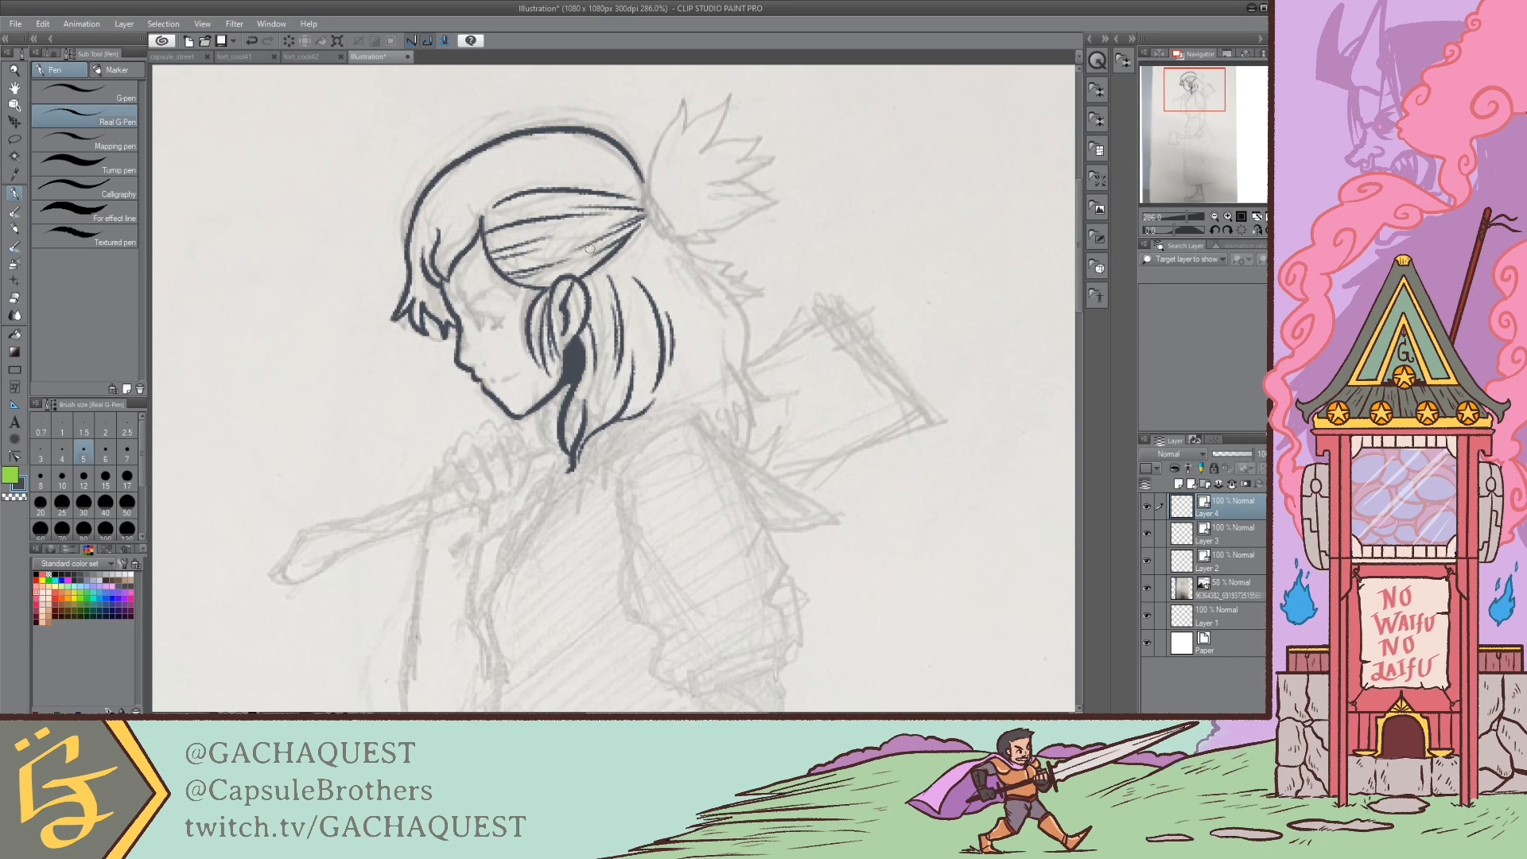
key("ctrl+z")
Step: Ink the hair tie and the spiky ponytail with a few inner strands
mouse_move(645, 197)
left_mouse_down()
mouse_move(660, 231)
mouse_move(651, 174)
mouse_move(678, 114)
mouse_move(677, 150)
mouse_move(740, 99)
mouse_move(712, 163)
mouse_move(754, 153)
mouse_move(757, 191)
mouse_move(727, 195)
mouse_move(783, 226)
mouse_move(720, 224)
left_mouse_up()
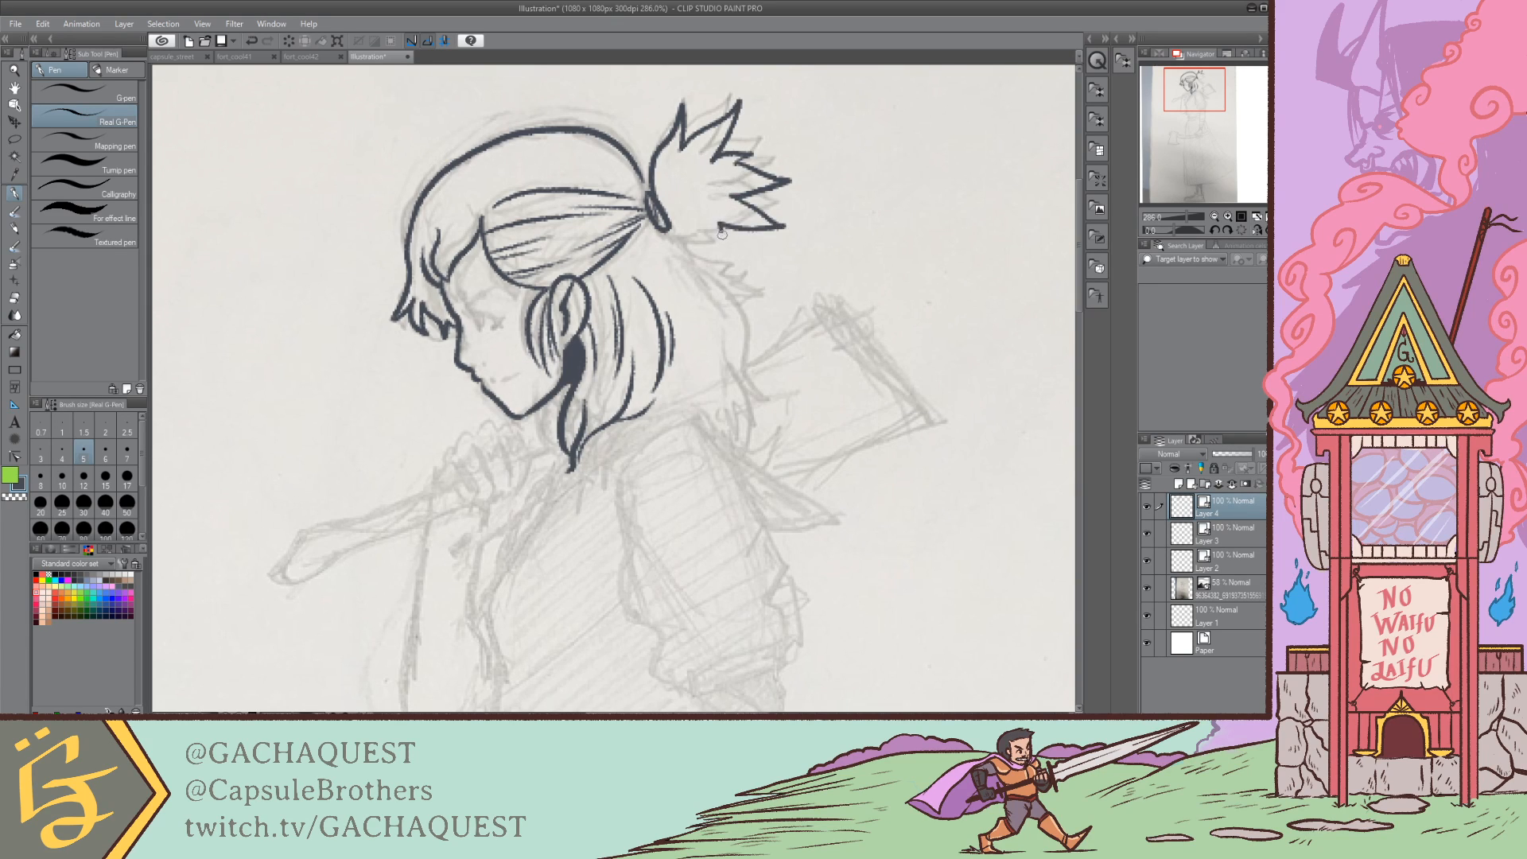
key("ctrl+z")
key("ctrl+z")
mouse_move(728, 163)
left_mouse_down()
mouse_move(778, 171)
mouse_move(739, 185)
mouse_move(799, 198)
mouse_move(736, 211)
mouse_move(739, 233)
mouse_move(672, 225)
mouse_move(689, 156)
mouse_move(670, 186)
mouse_move(685, 176)
mouse_move(693, 217)
mouse_move(680, 158)
left_mouse_up()
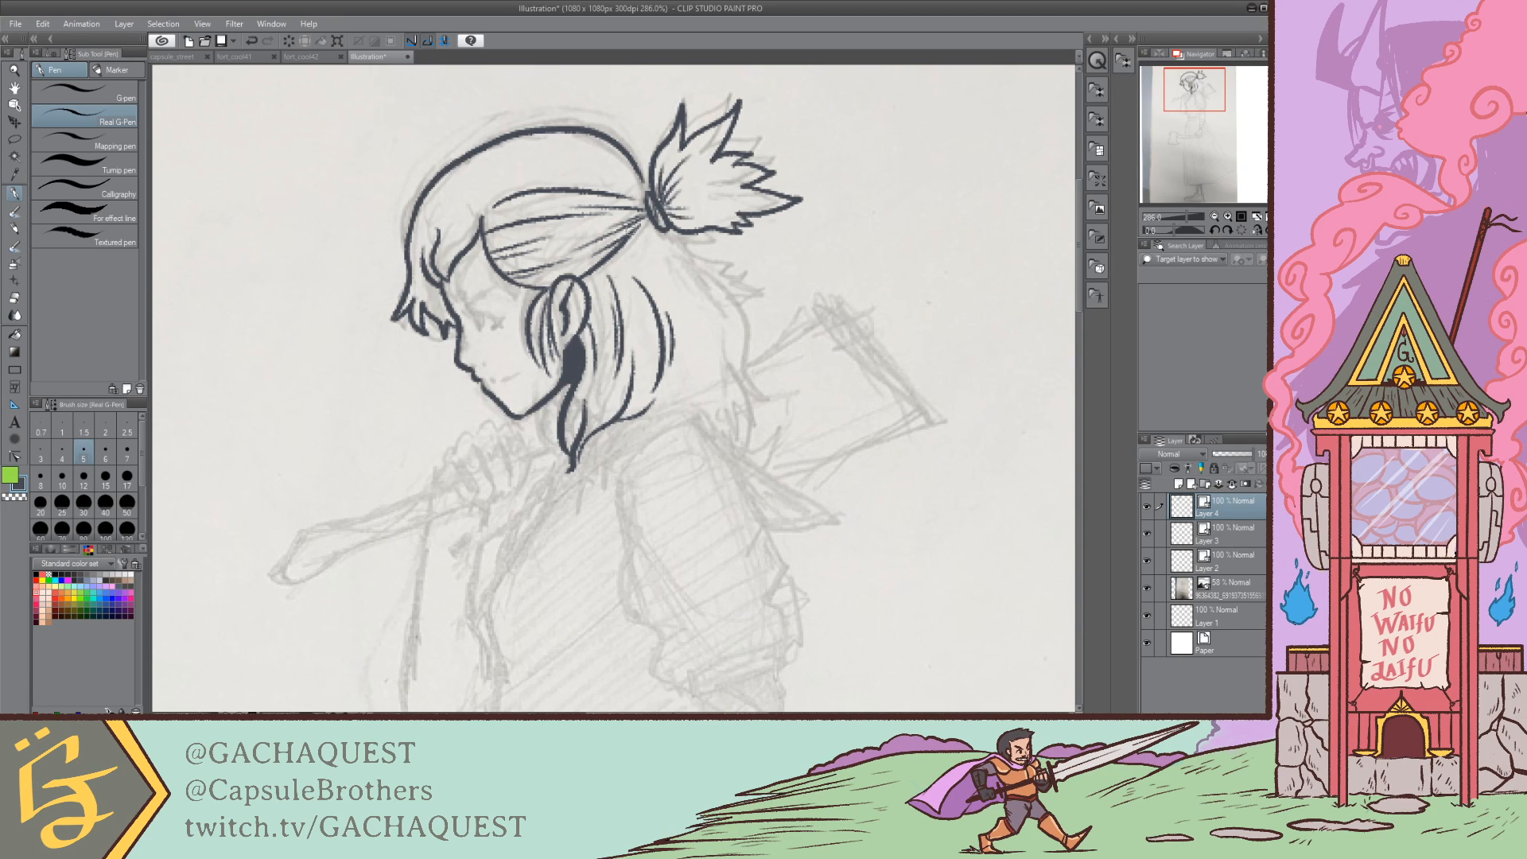
Step: Ink the outer contour of the loose hair from the ponytail down to its pointed tips at the shoulder
mouse_move(666, 232)
left_mouse_down()
mouse_move(745, 304)
mouse_move(763, 385)
mouse_move(716, 368)
mouse_move(726, 441)
mouse_move(707, 383)
mouse_move(655, 415)
left_mouse_up()
key("ctrl+z")
key("ctrl+z")
key("ctrl+z")
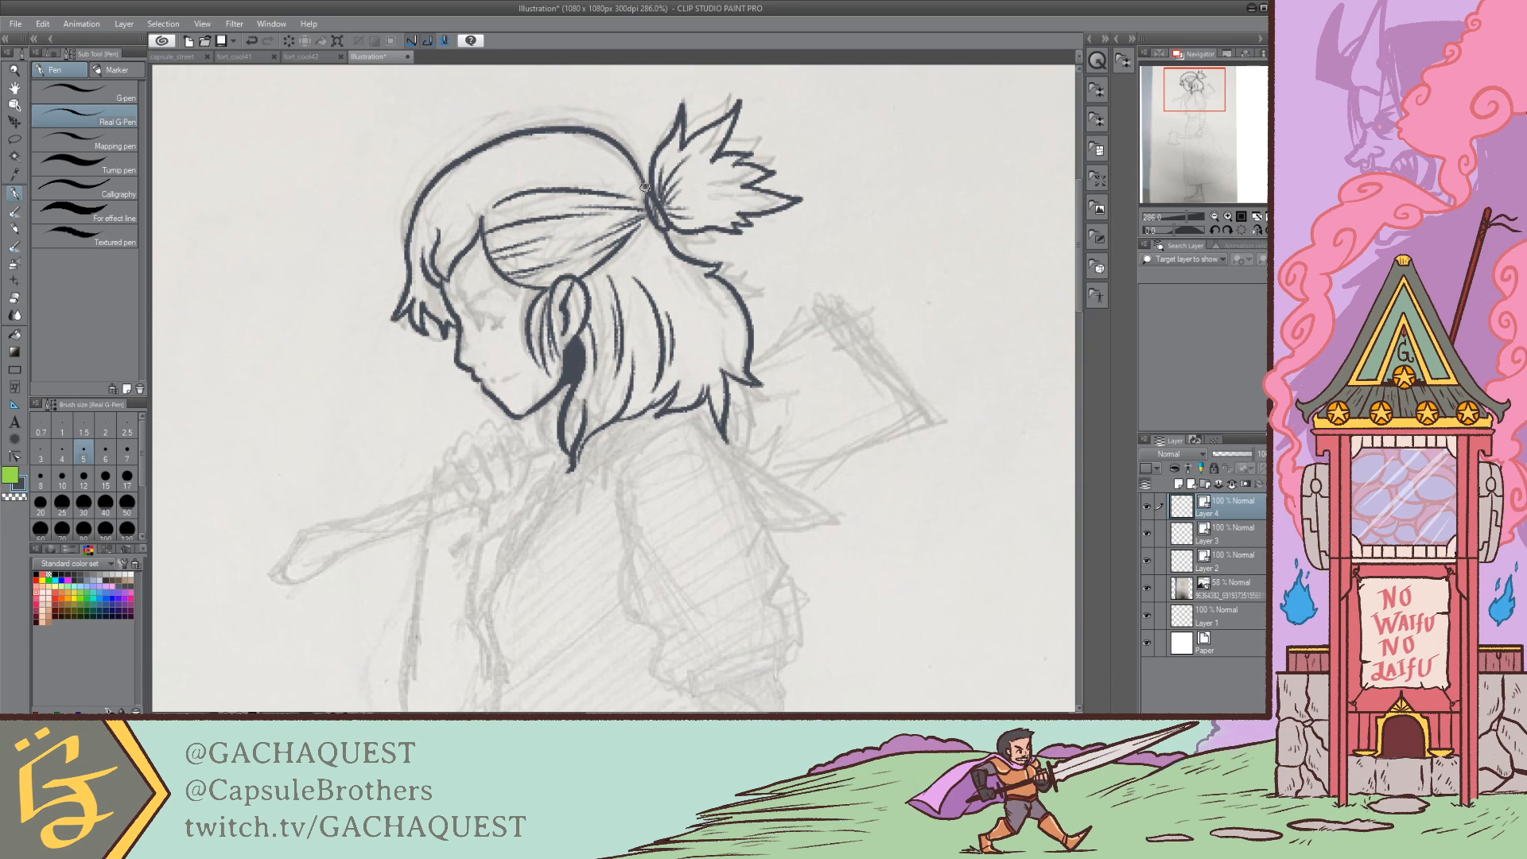
Step: Try to ink the neck lines below the chin
left_click_drag(1212, 69, 1188, 96)
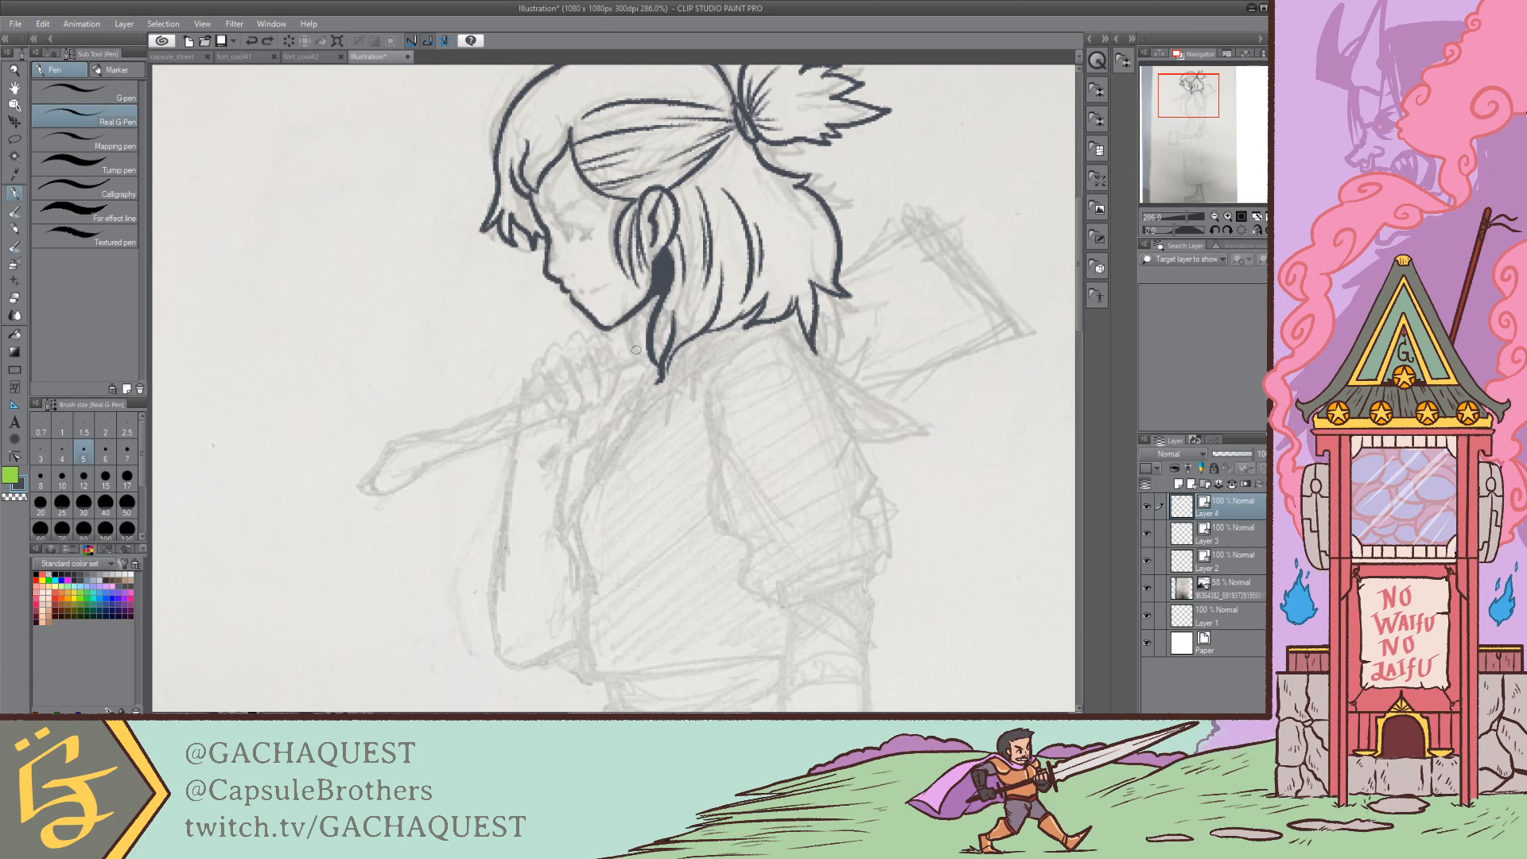
left_click_drag(630, 314, 643, 365)
mouse_move(642, 307)
left_mouse_down()
mouse_move(639, 361)
mouse_move(629, 311)
mouse_move(622, 333)
mouse_move(640, 359)
left_mouse_up()
key("ctrl+z")
key("ctrl+z")
key("alt")
left_click_drag(1185, 213, 1178, 215)
left_click_drag(1197, 101, 1207, 131)
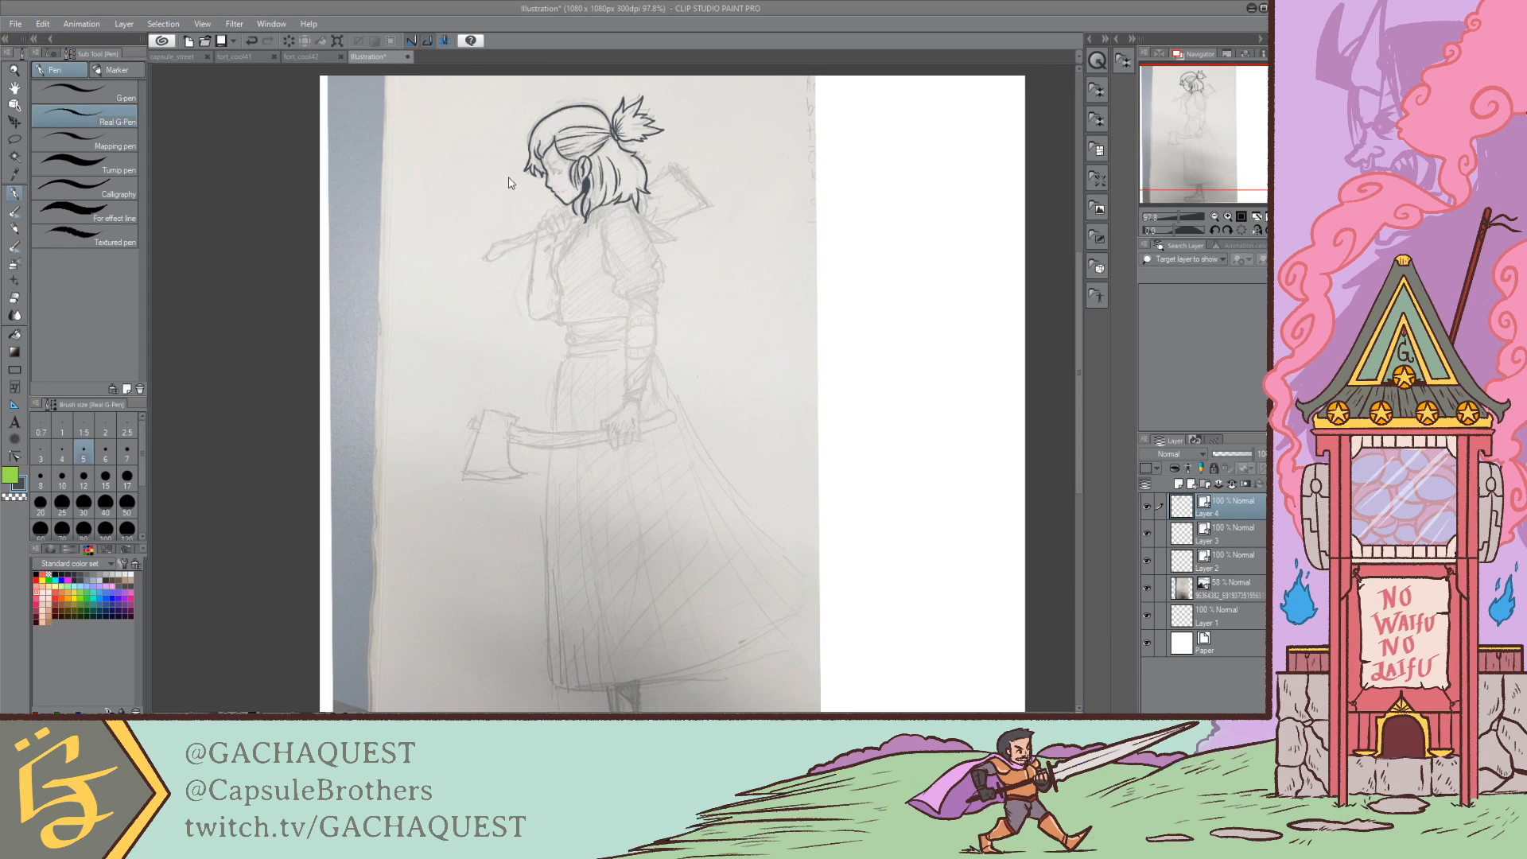
Step: Create another 1080 x 1080 px, 300 dpi illustration and import the crossed-arms figure sketch photo, scaled down on the canvas
left_click(698, 145)
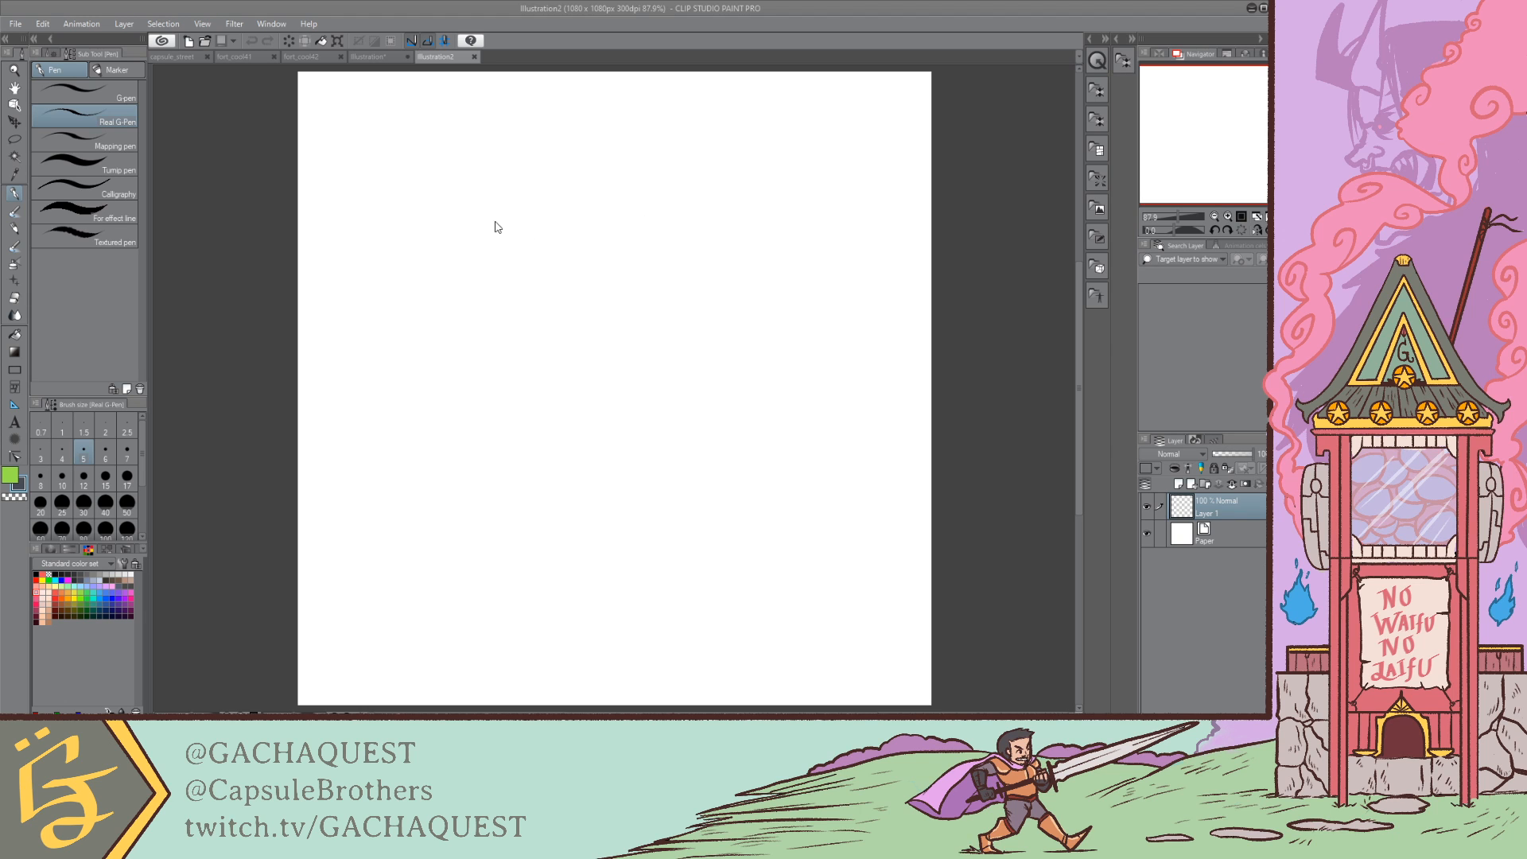
double_click(608, 319)
mouse_move(975, 387)
left_mouse_down()
mouse_move(859, 384)
mouse_move(866, 338)
mouse_move(864, 364)
left_mouse_up()
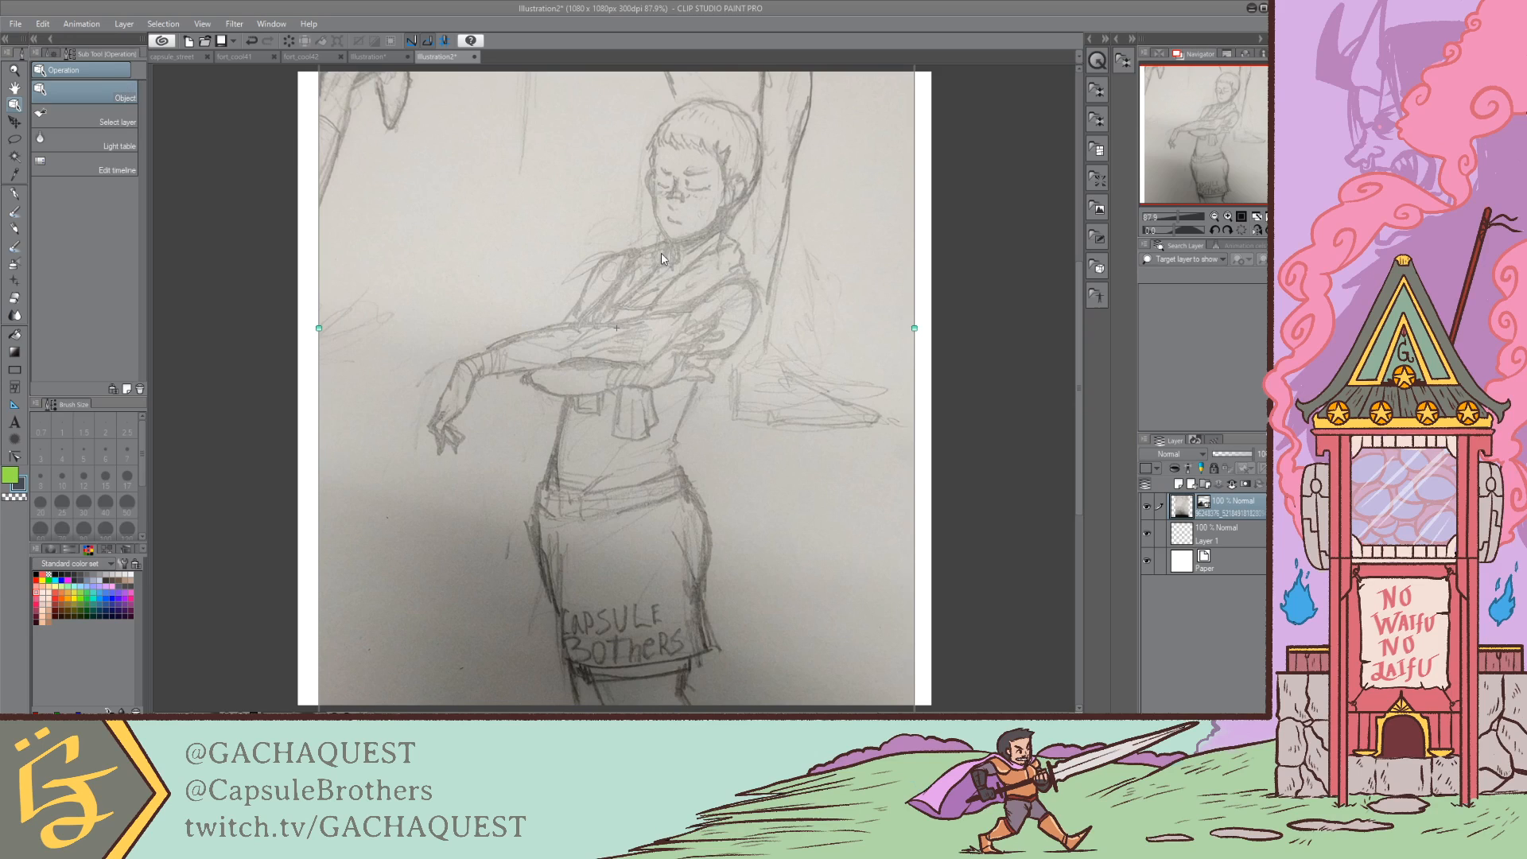
Step: Create a third 1080 x 1080 px illustration and import the standing woman sketch photo, scaled down to show both figures
left_click(712, 153)
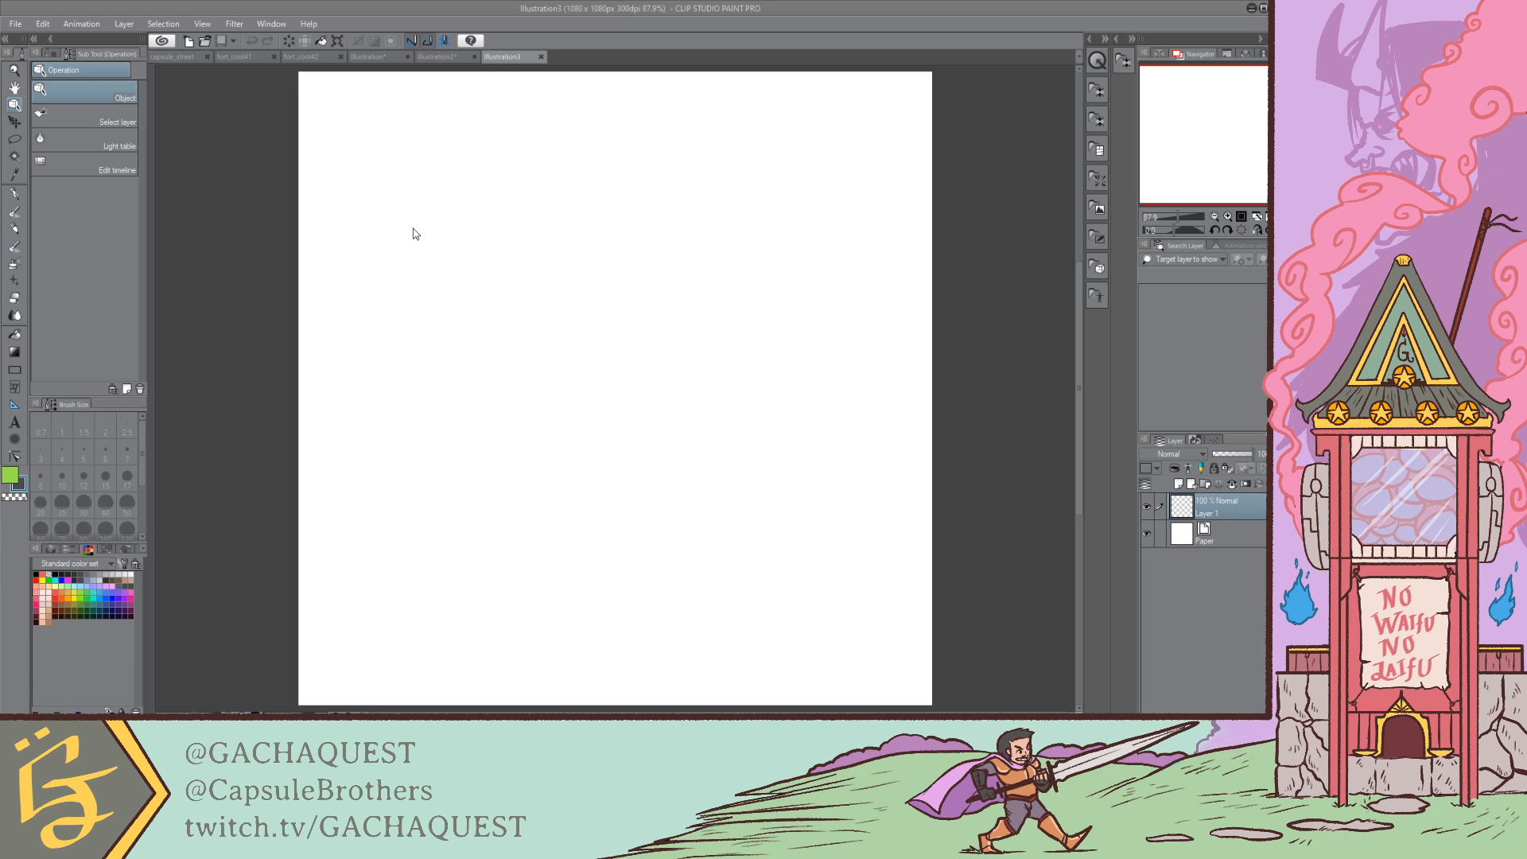
left_click(719, 470)
mouse_move(914, 326)
left_mouse_down()
mouse_move(906, 494)
mouse_move(906, 479)
left_mouse_up()
left_click_drag(964, 537, 849, 519)
left_click_drag(781, 482, 835, 372)
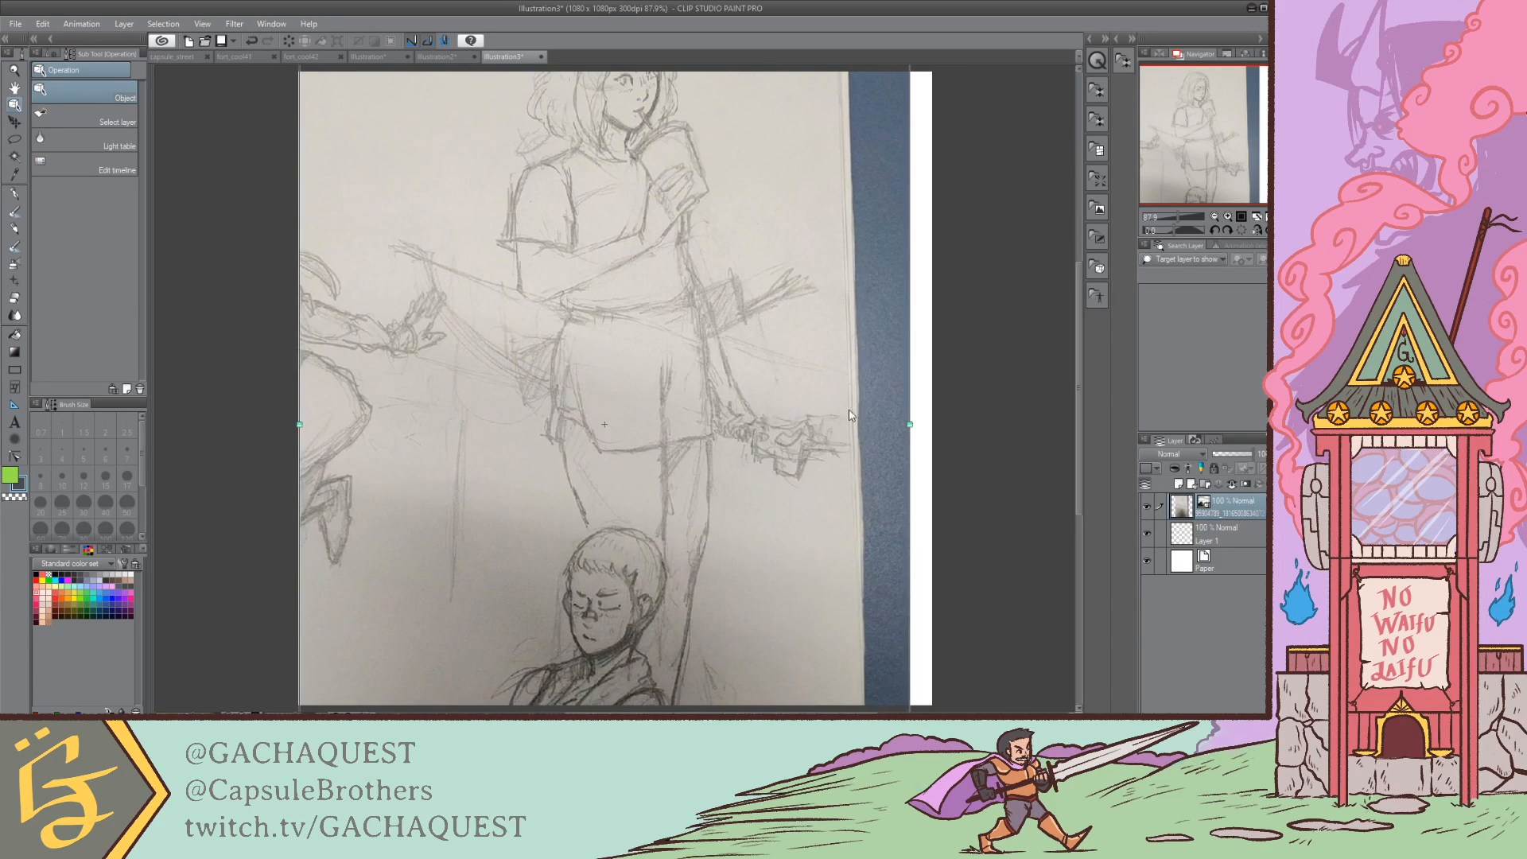
left_click_drag(913, 422, 729, 402)
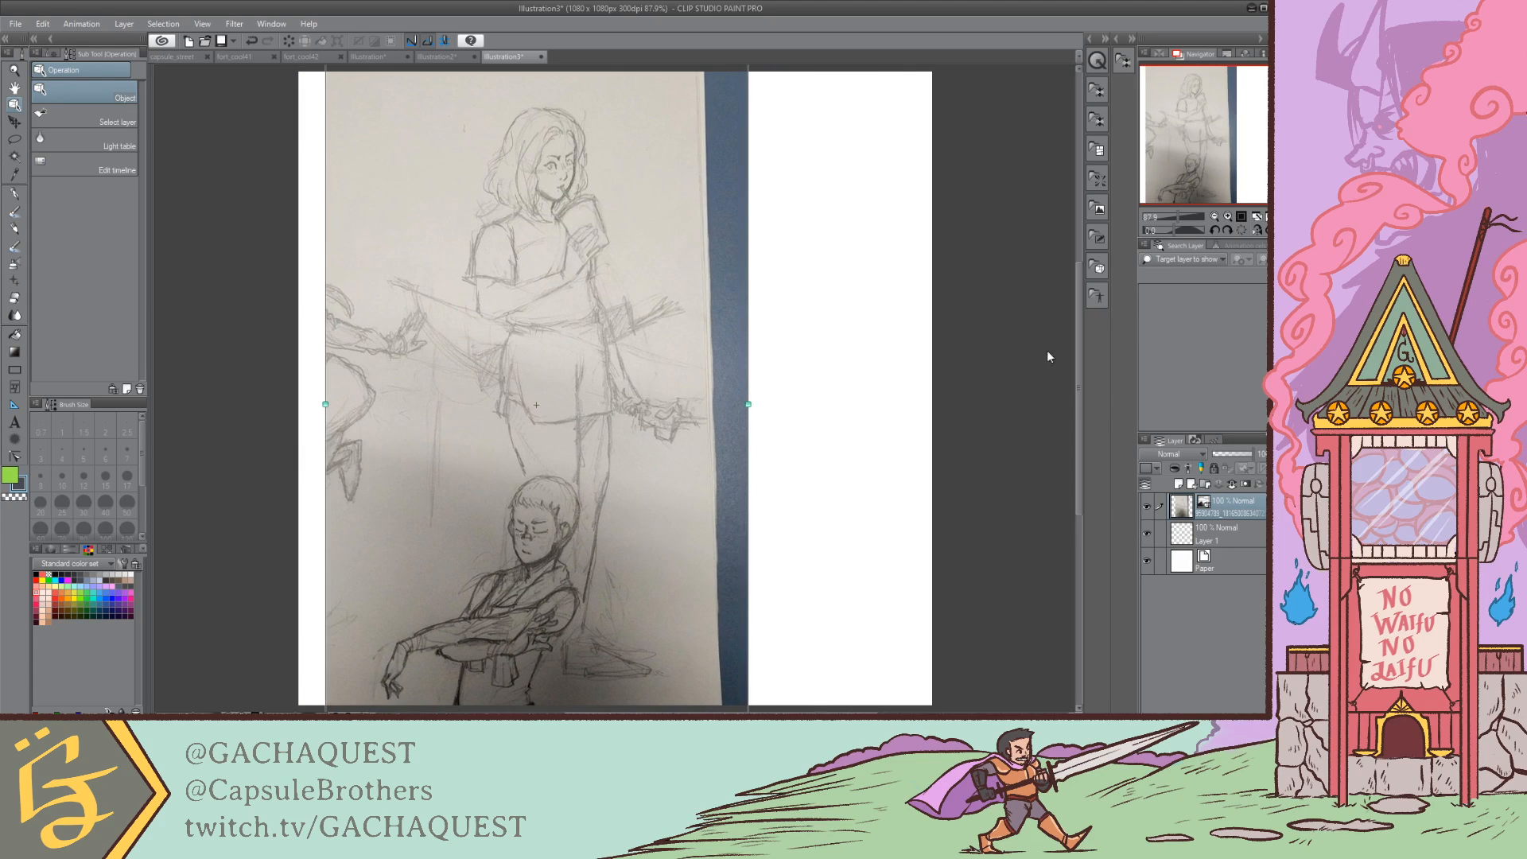
Step: Check the imported sketch with the canvas view mirrored and flipped, and restore the normal view
left_click(1257, 230)
left_click(1258, 230)
left_click(1258, 231)
left_click(1267, 230)
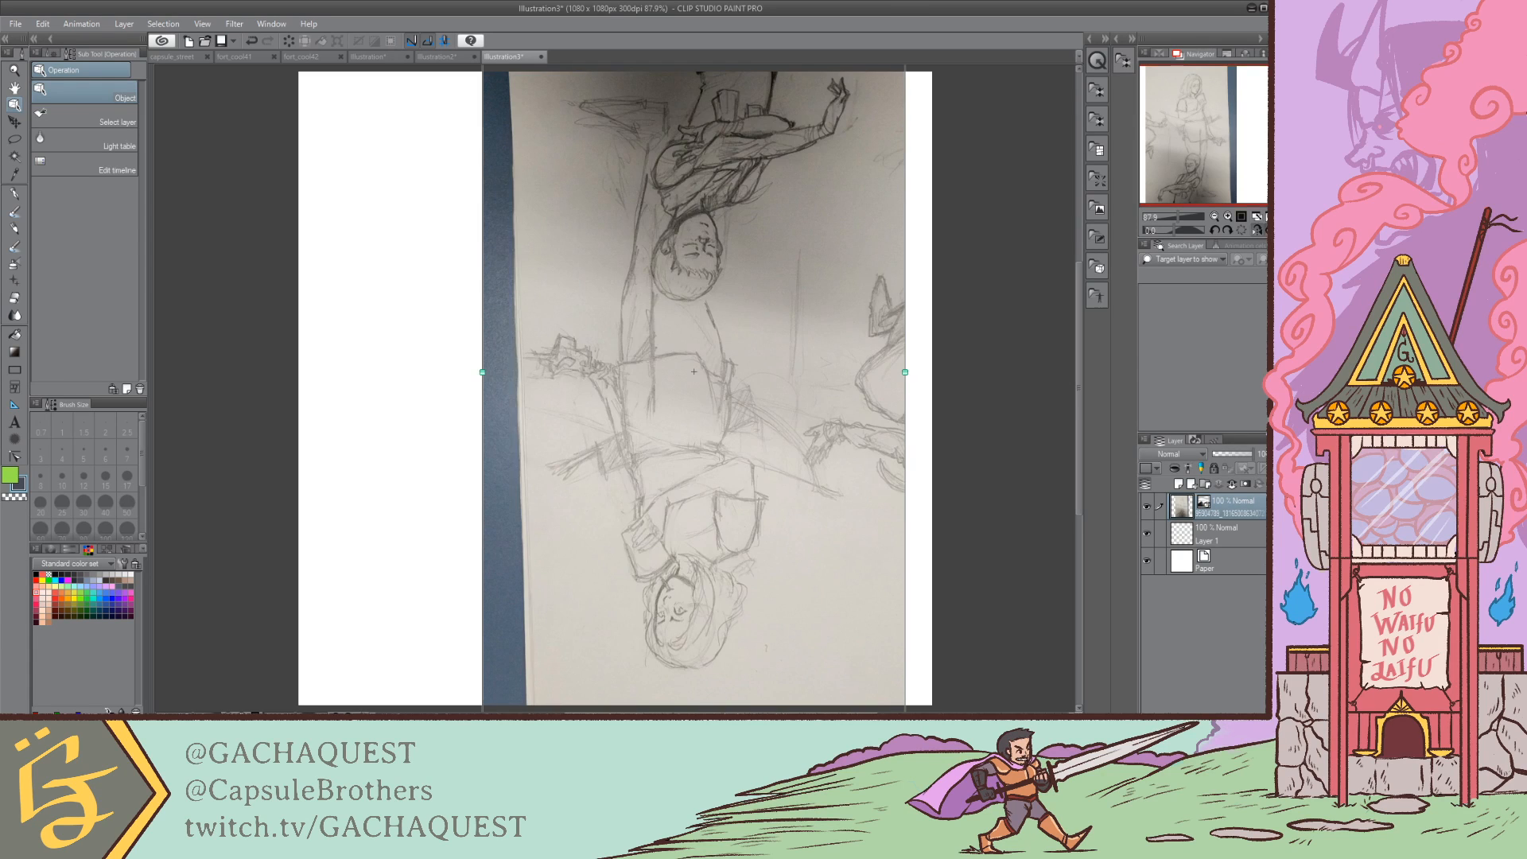
left_click(1267, 231)
left_click(1258, 230)
left_click(1257, 231)
left_click(1257, 231)
left_click(1257, 231)
left_click(1257, 231)
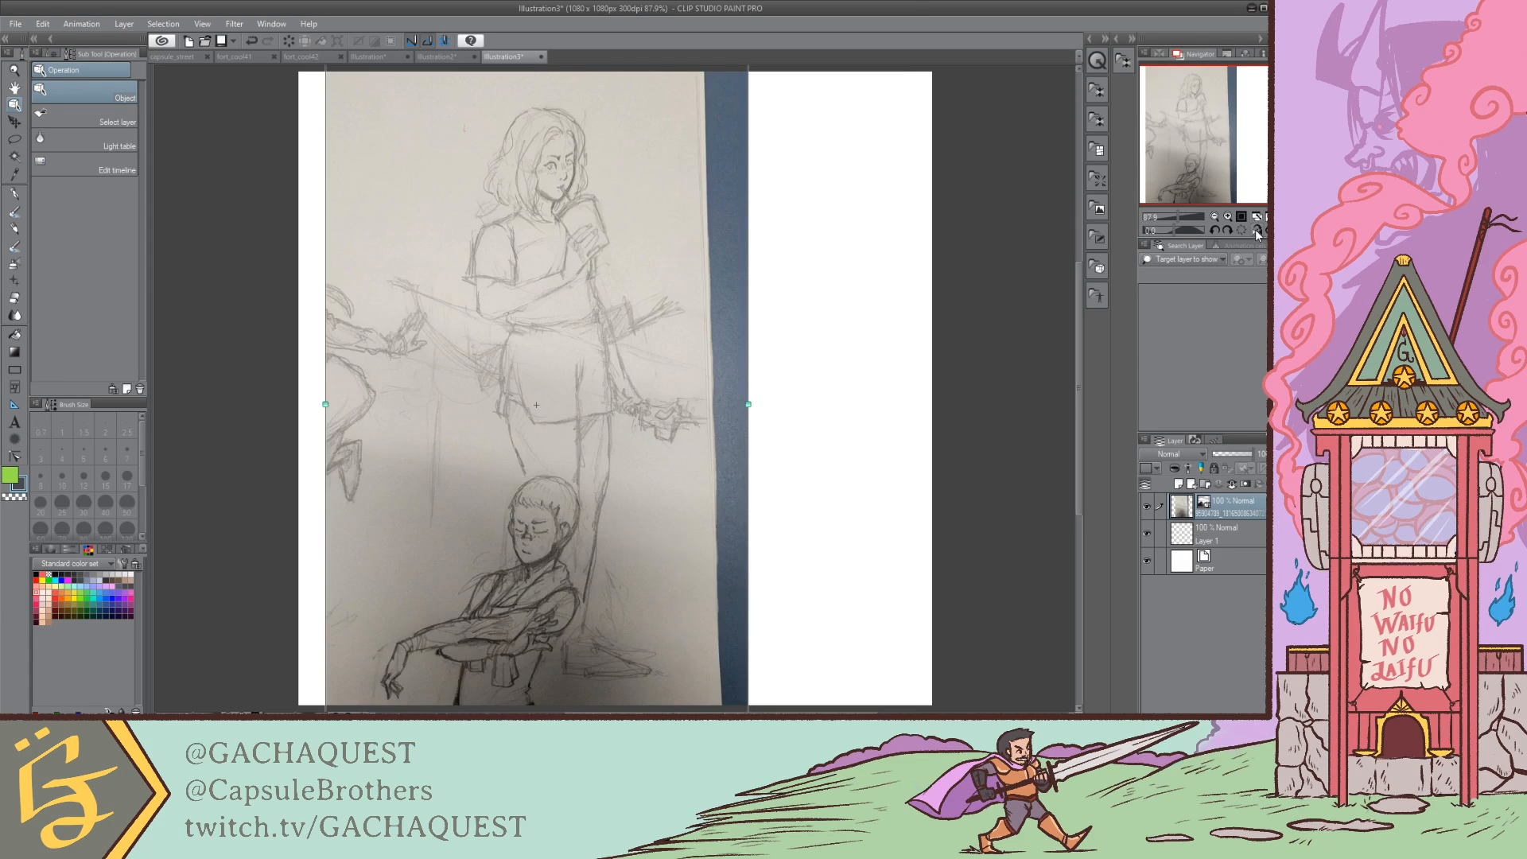
Step: Shift the imported sketch photo slightly to the right on the canvas
mouse_move(709, 294)
left_mouse_down()
mouse_move(729, 302)
mouse_move(722, 290)
left_mouse_up()
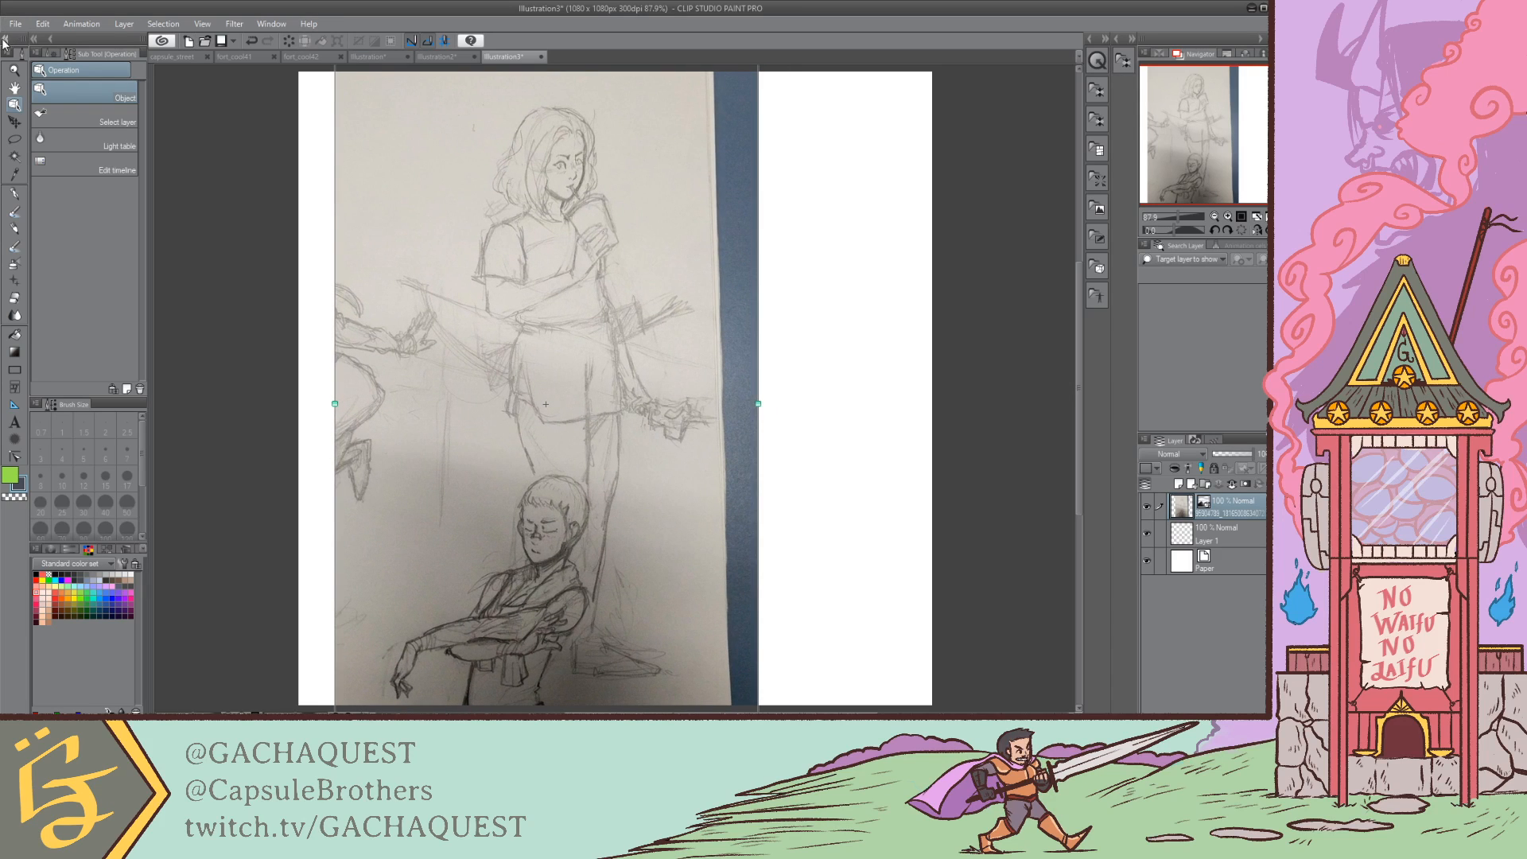
Step: Enlarge the standing woman sketch photo slightly on its canvas
mouse_move(760, 405)
left_mouse_down()
mouse_move(798, 403)
mouse_move(737, 402)
left_mouse_up()
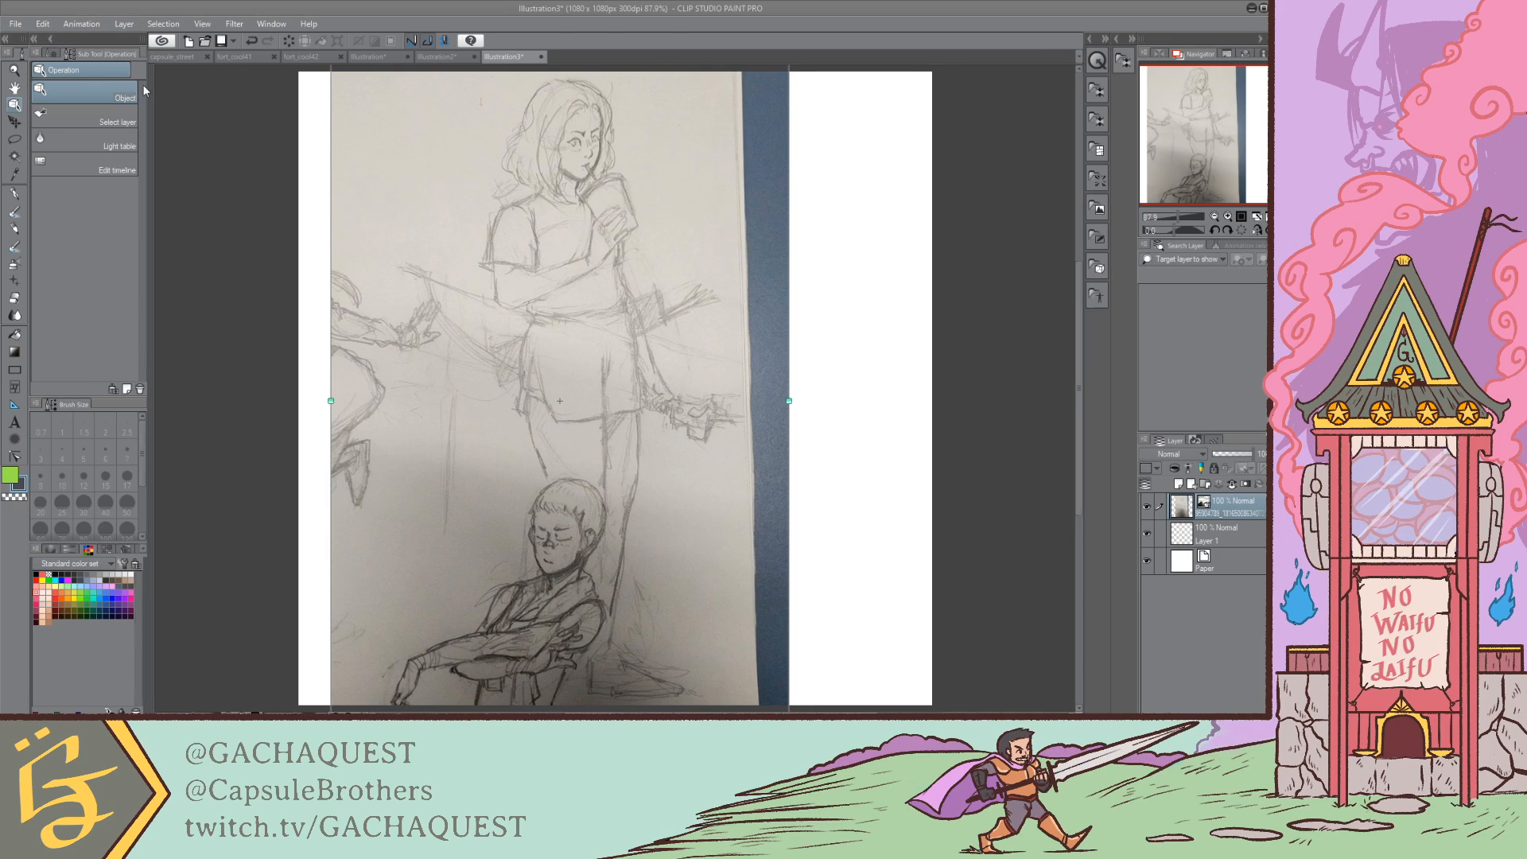
Step: Create a fourth 1080 x 1080 px illustration and import the sketch photo of the girl with a coffee cup, positioned to fill the canvas
left_click(729, 154)
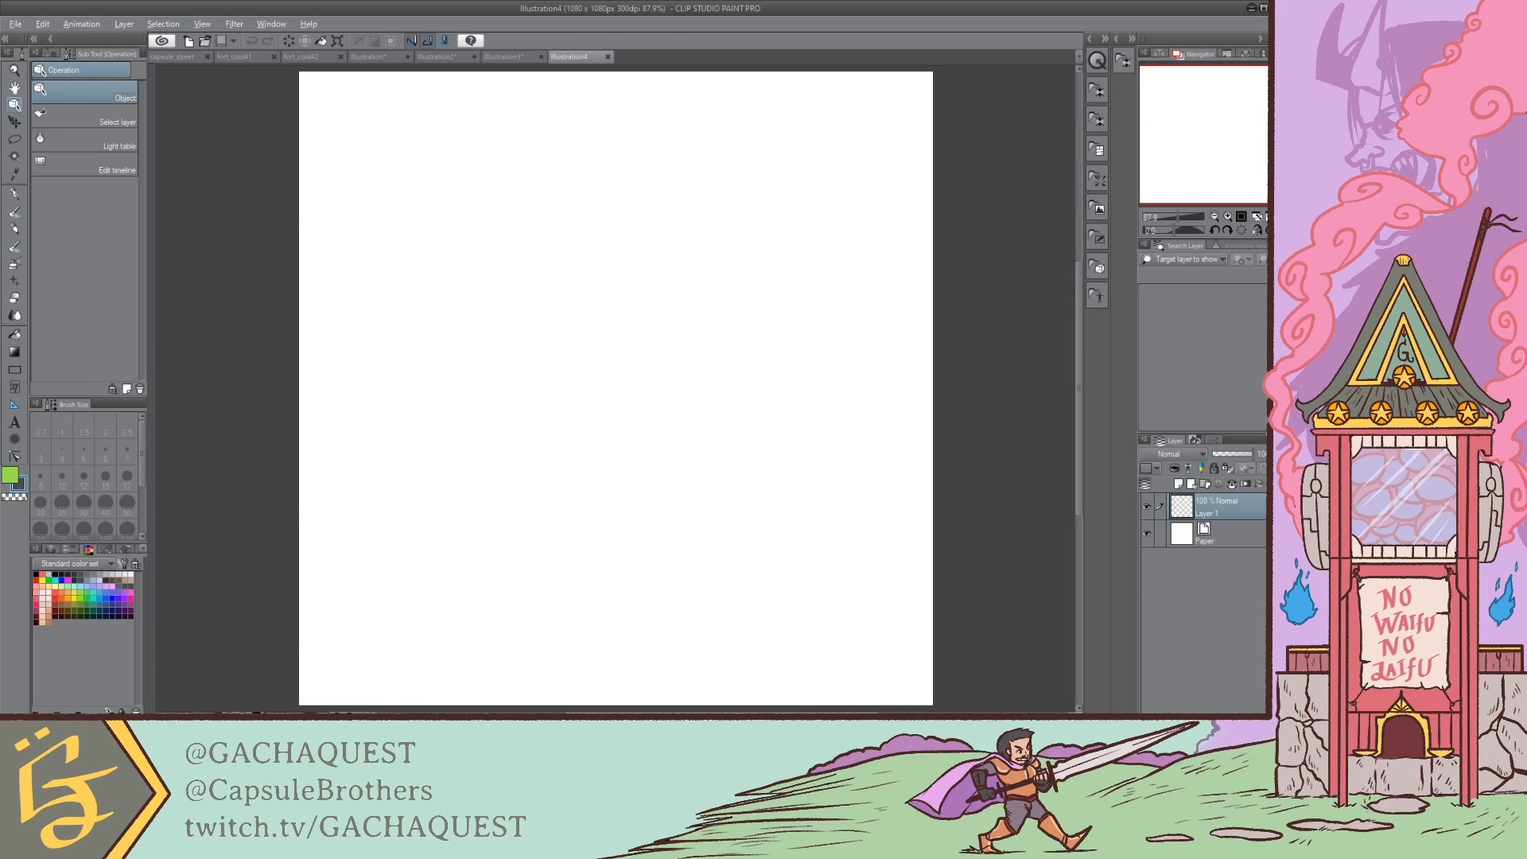
left_click(15, 24)
left_click(272, 238)
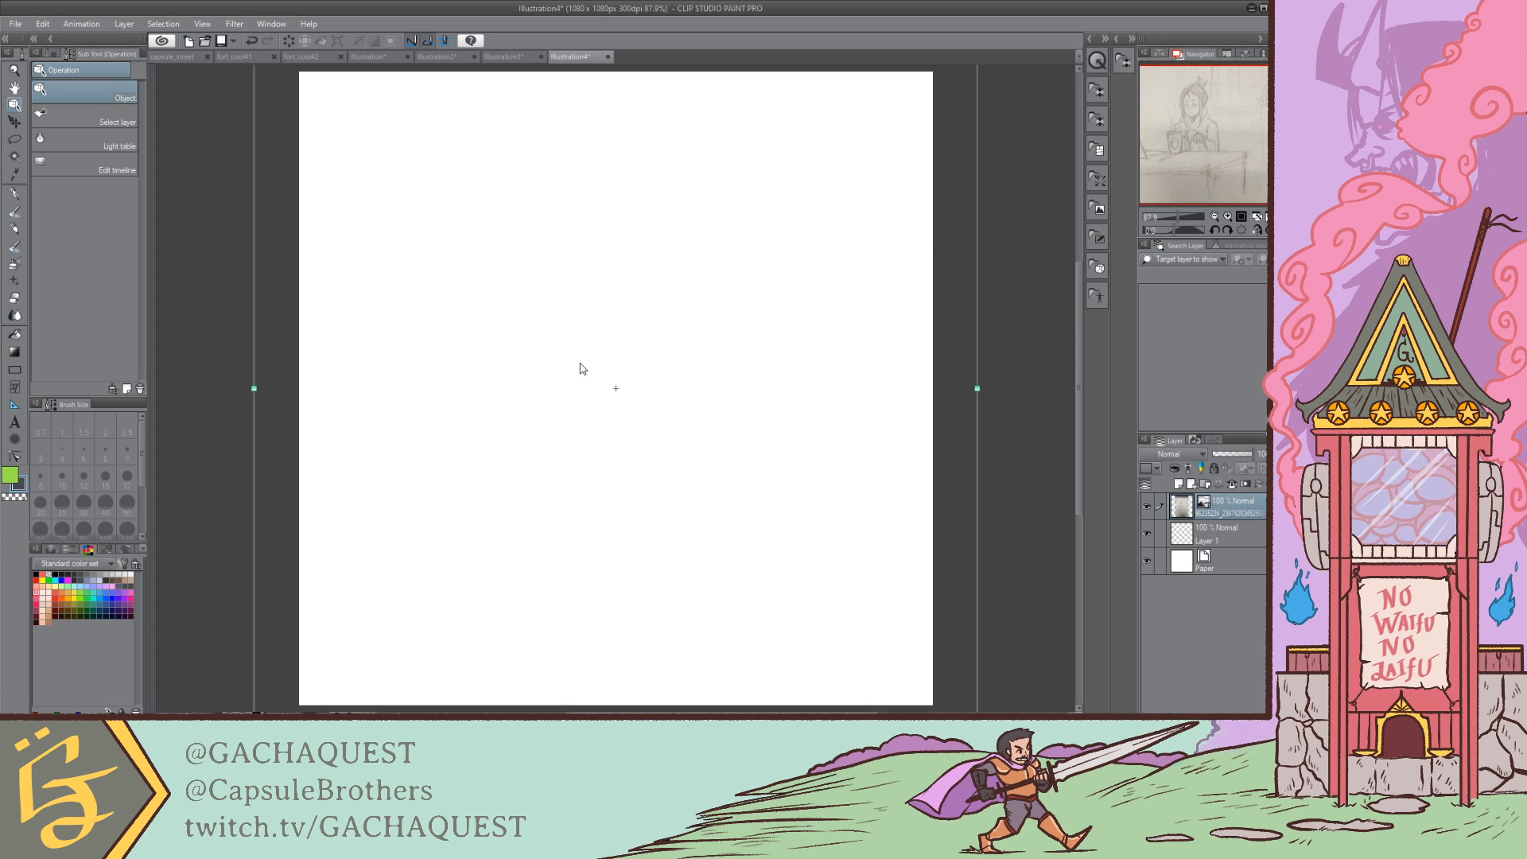
key("ctrl+v")
left_click_drag(659, 360, 781, 332)
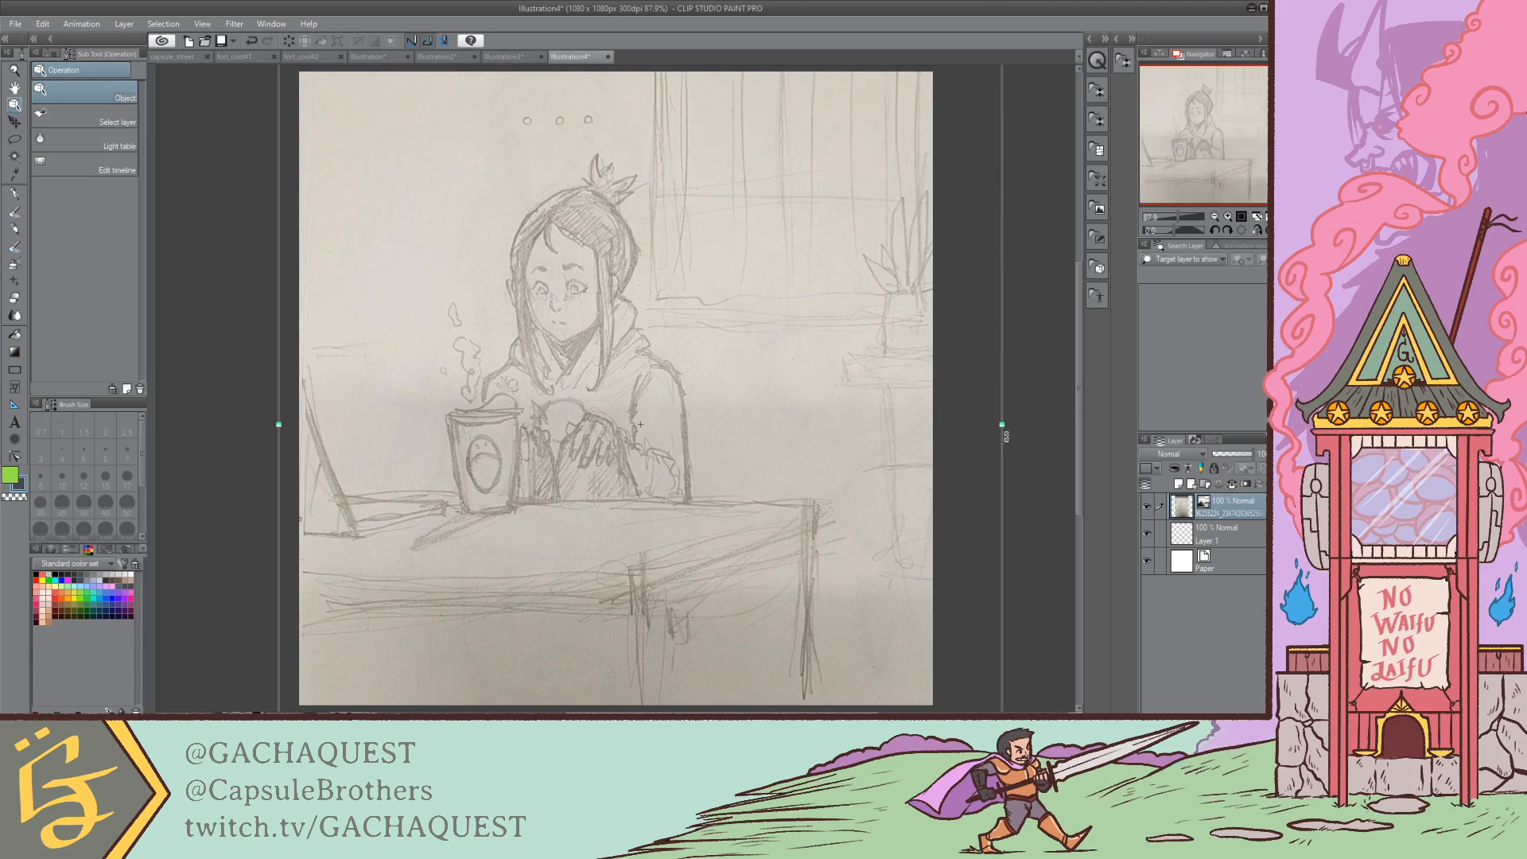
mouse_move(997, 422)
left_mouse_down()
mouse_move(949, 423)
mouse_move(1002, 421)
left_mouse_up()
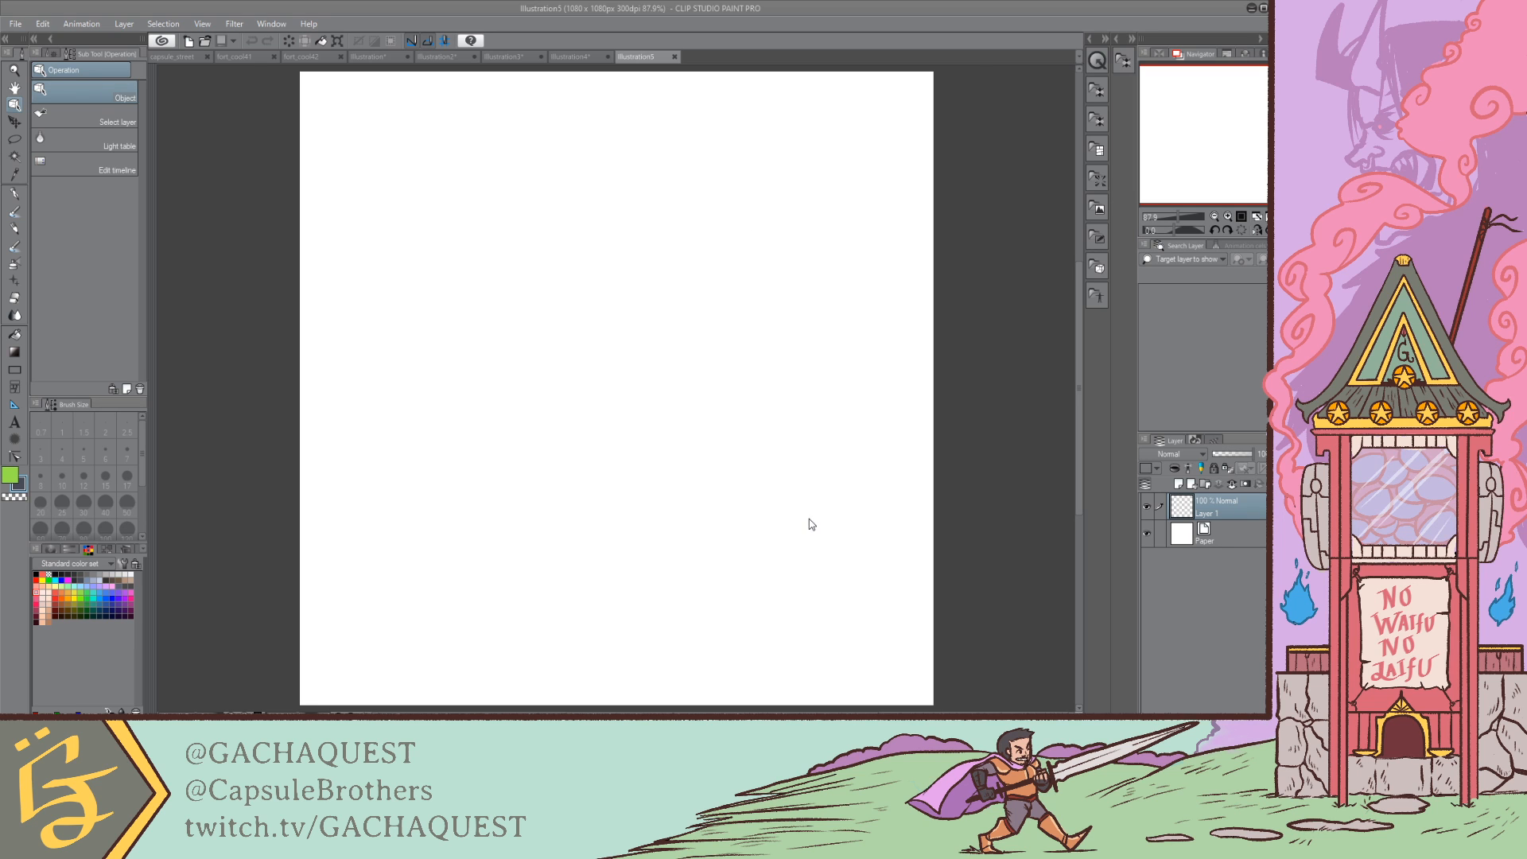
Step: Import the running girl sketch photo into a fifth 1080 x 1080 px illustration, scaled down to show the whole figure
left_click_drag(789, 251, 785, 345)
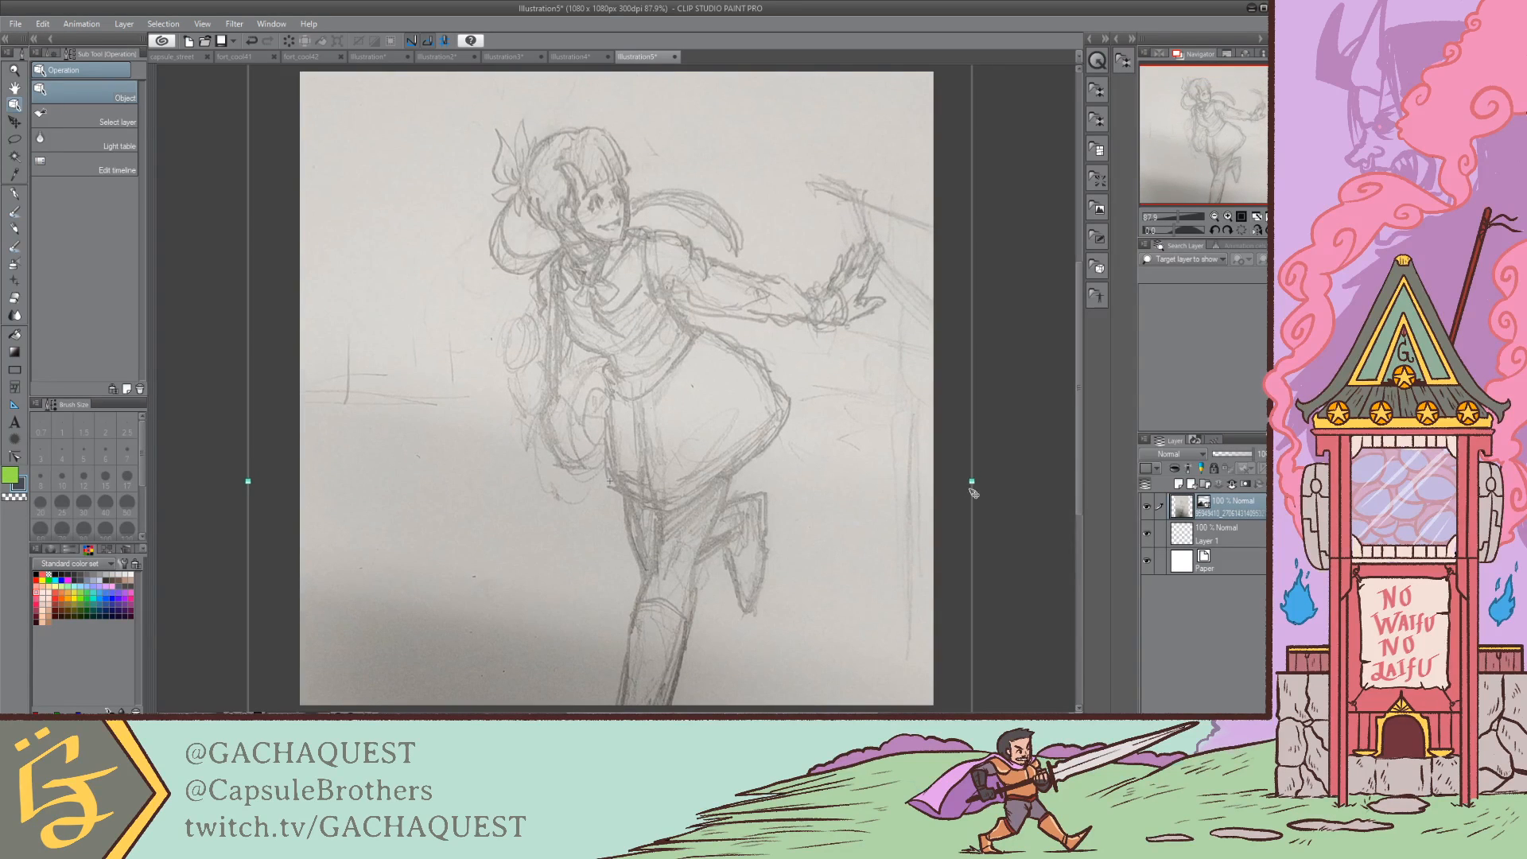
mouse_move(973, 492)
left_mouse_down()
mouse_move(831, 350)
mouse_move(827, 365)
mouse_move(906, 368)
mouse_move(823, 350)
mouse_move(779, 374)
left_mouse_up()
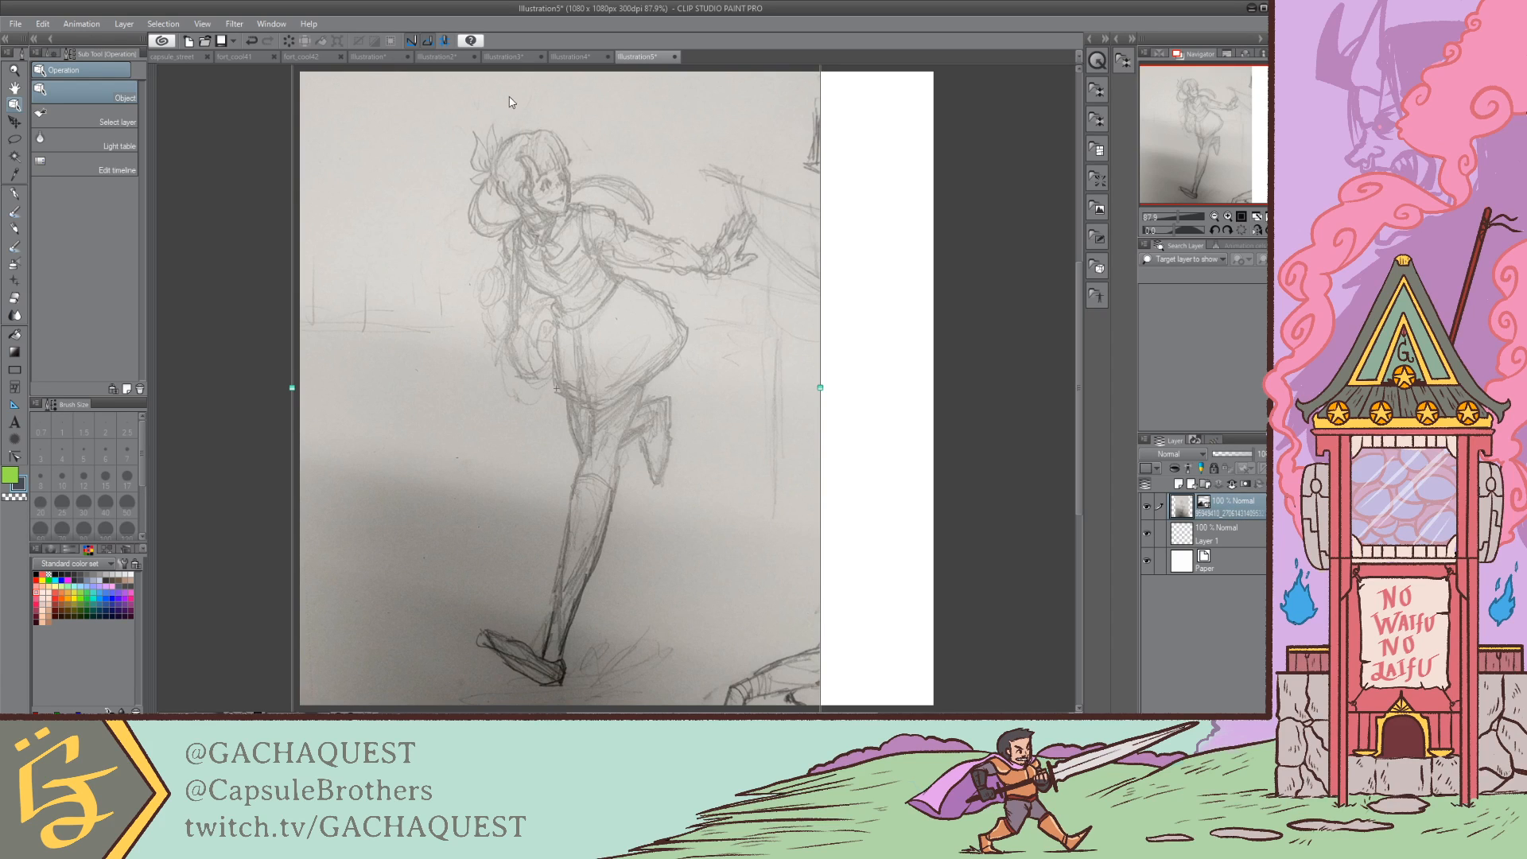
Step: Return to the first illustration with the axe-carrying woman and ink strands in the hair lock below her ear using the Real G-Pen
left_click(437, 59)
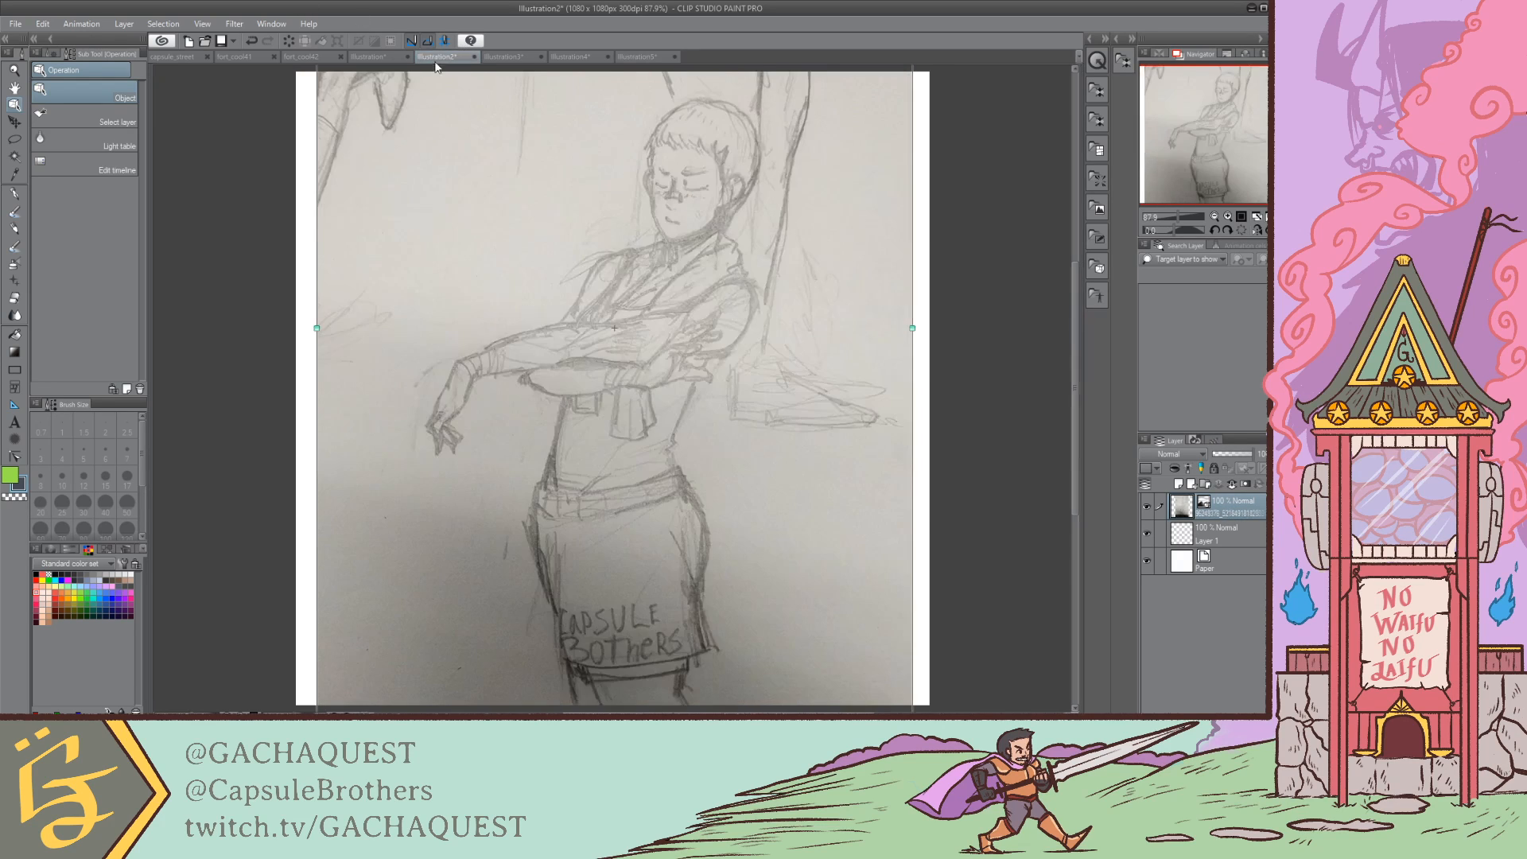
left_click(363, 59)
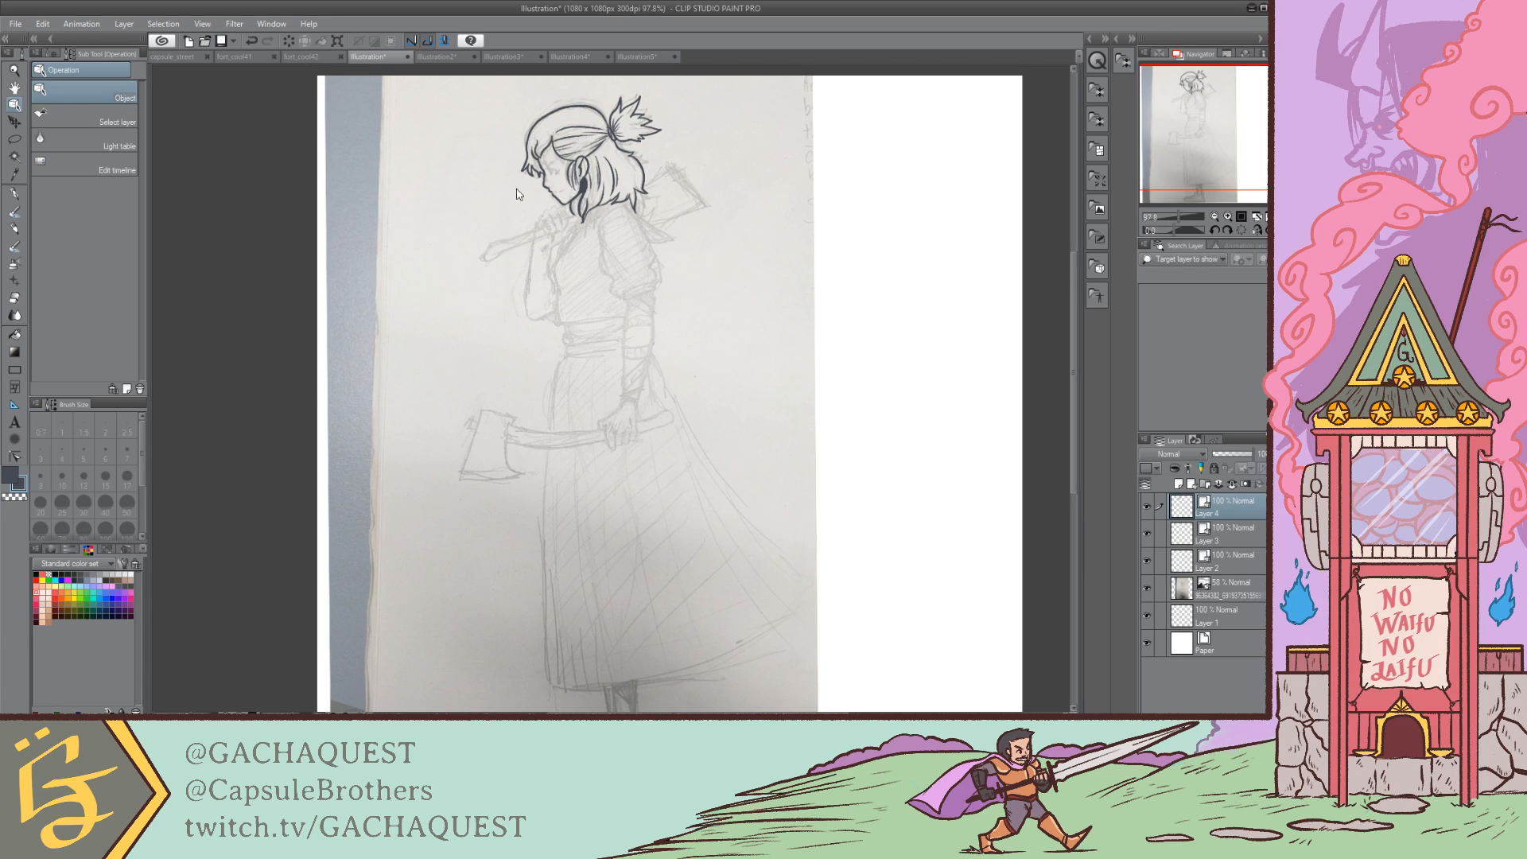
left_click_drag(1180, 212, 1186, 212)
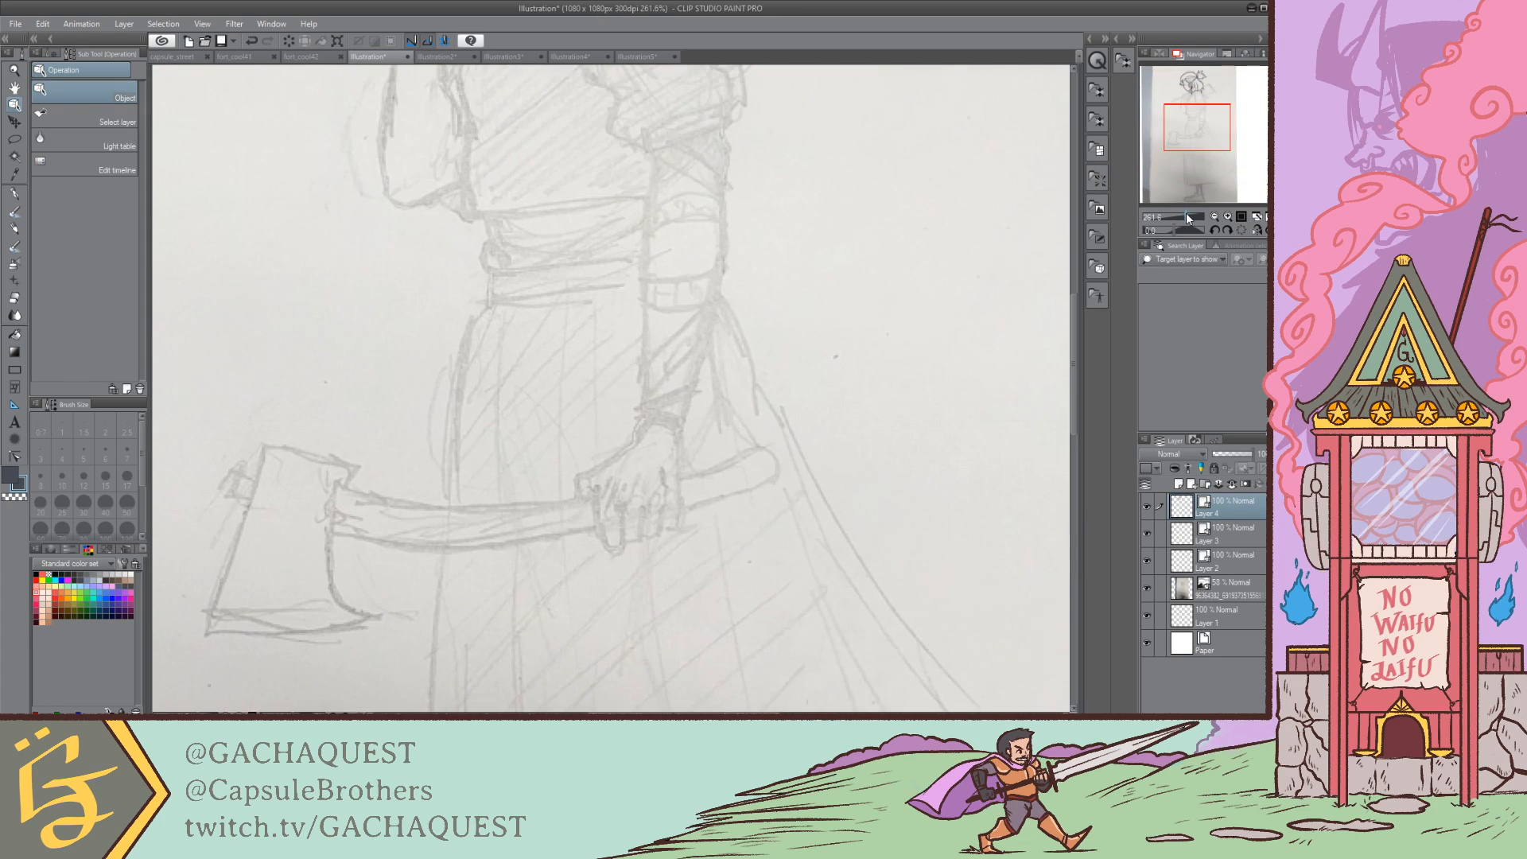
left_click_drag(1198, 143, 1197, 108)
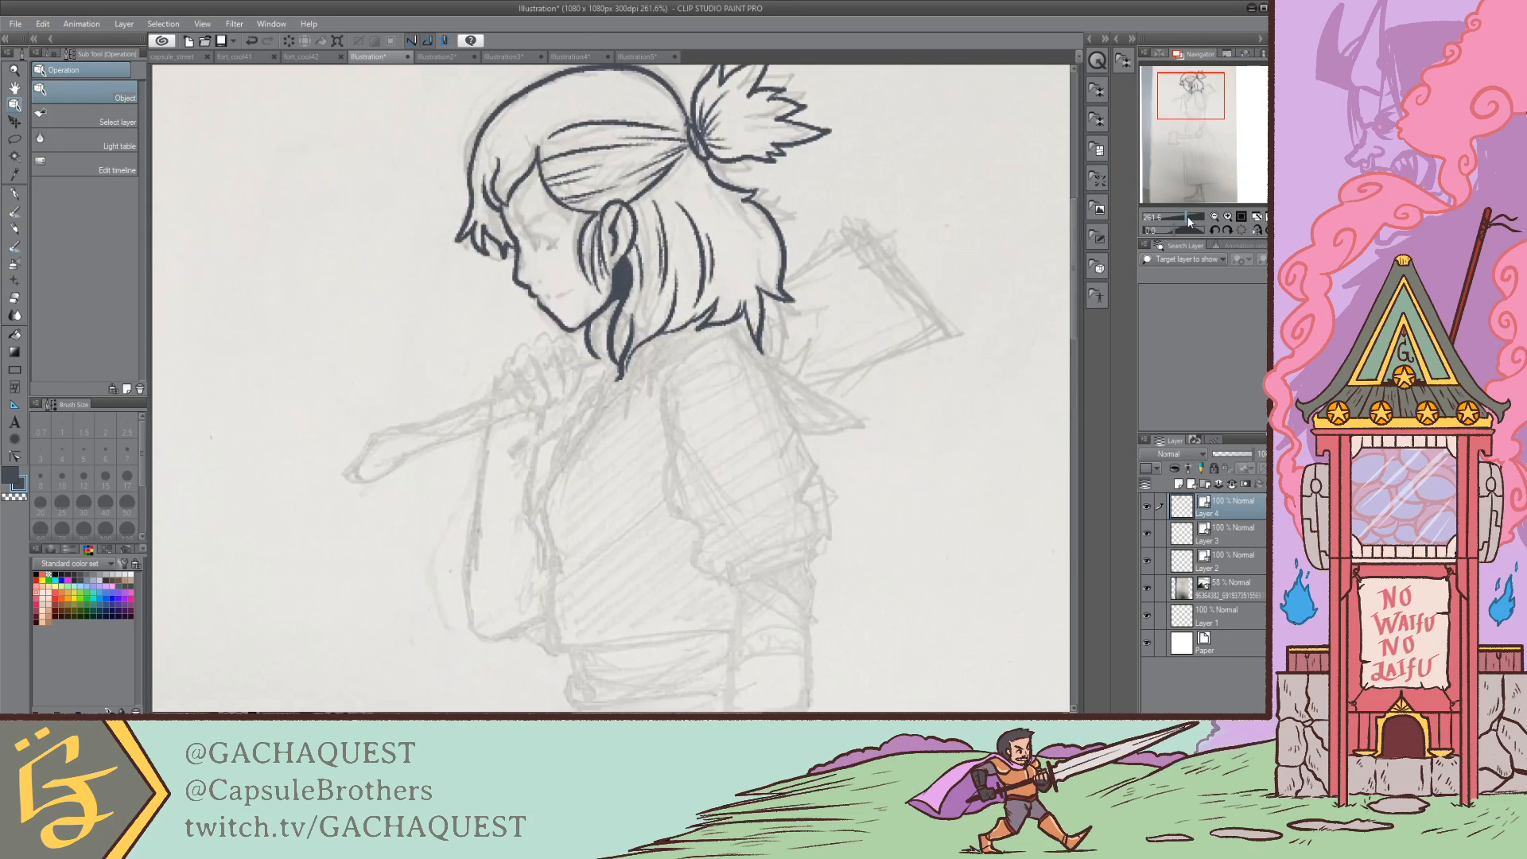
left_click_drag(1189, 222, 1190, 217)
left_click(614, 261)
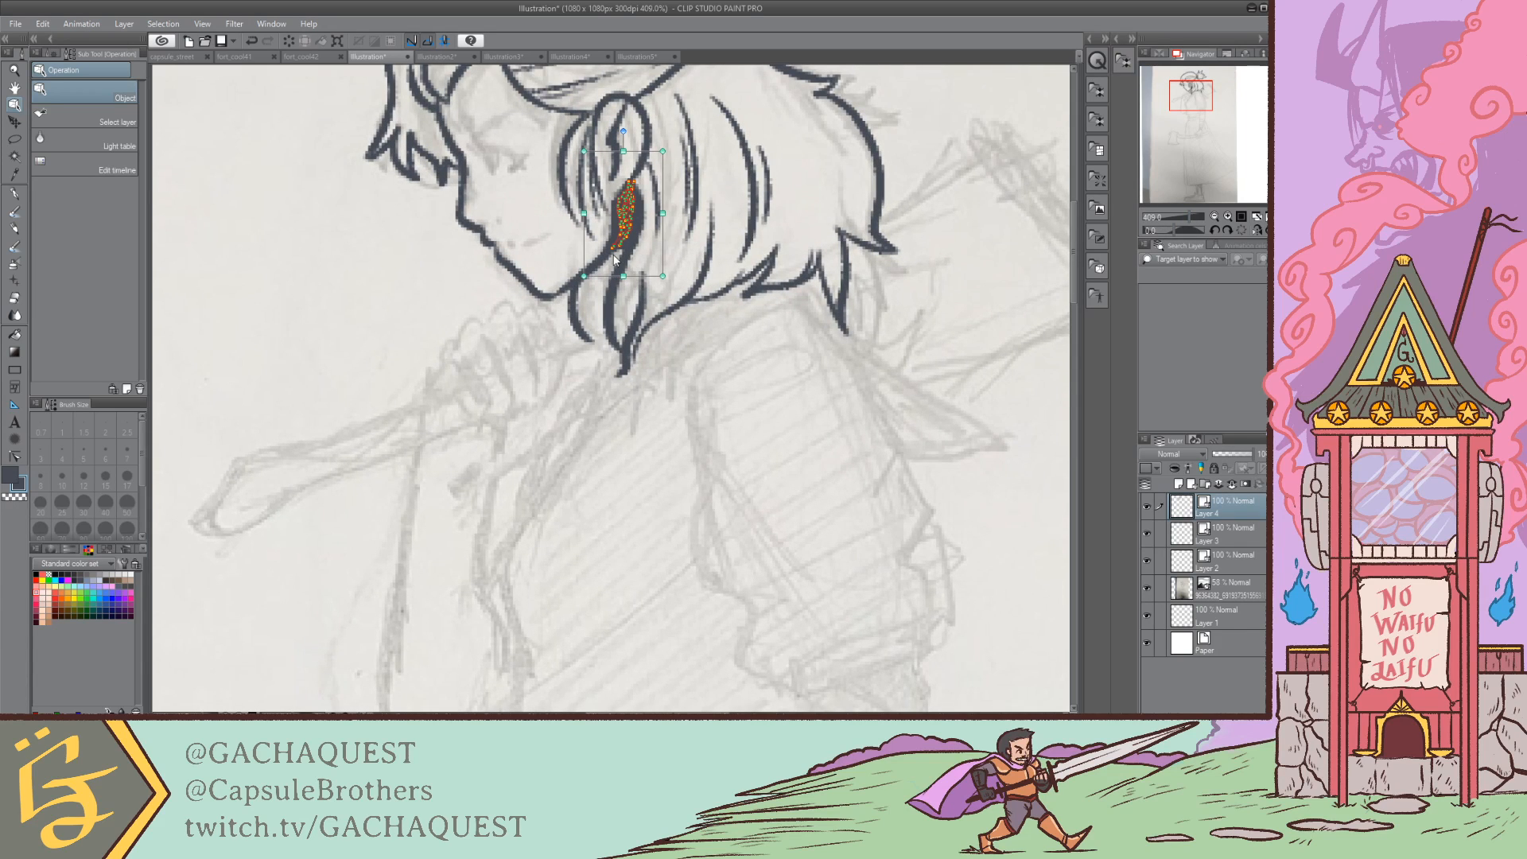
key("p")
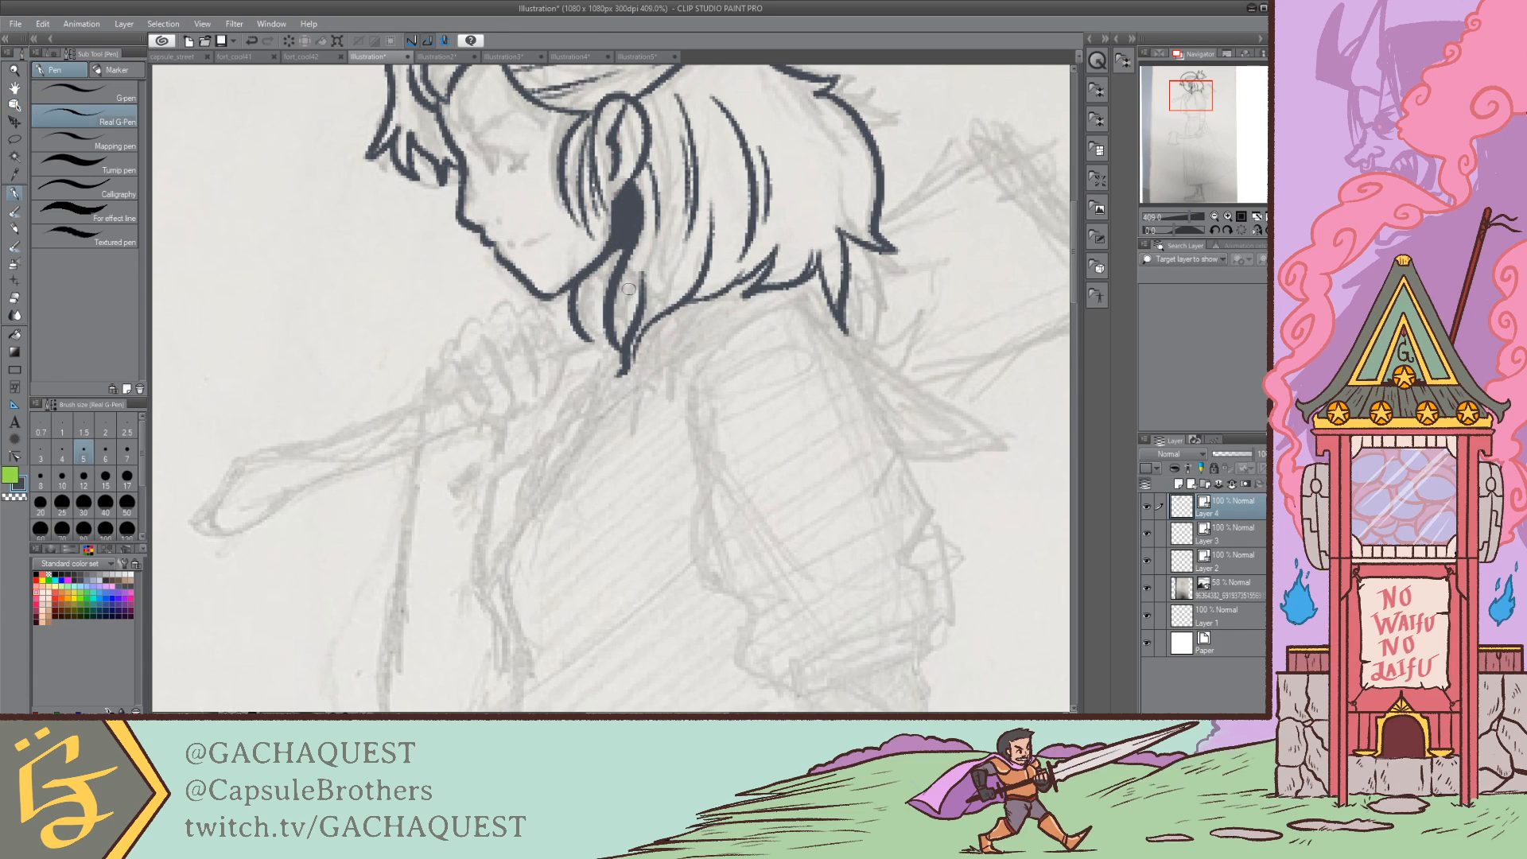
mouse_move(627, 239)
left_mouse_down()
mouse_move(590, 306)
mouse_move(607, 320)
mouse_move(590, 293)
mouse_move(597, 273)
mouse_move(616, 343)
left_mouse_up()
Step: Ink extra strand lines at the back of the woman's hair and near her front hairline
left_click_drag(1192, 91, 1193, 87)
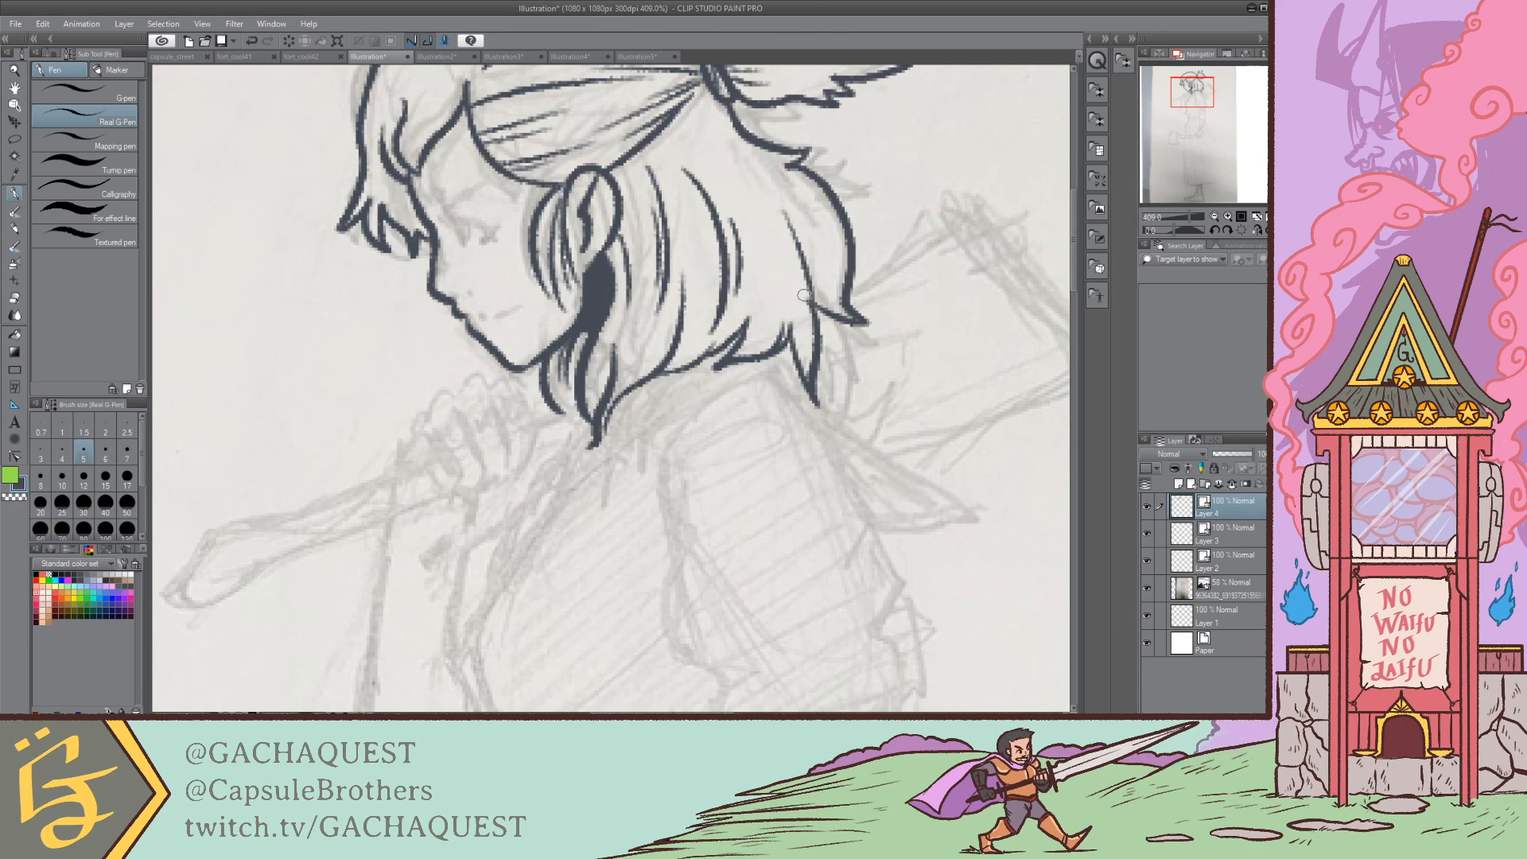
key("ctrl+z")
mouse_move(777, 213)
left_mouse_down()
mouse_move(809, 304)
mouse_move(804, 267)
left_mouse_up()
left_click_drag(1190, 84, 1190, 80)
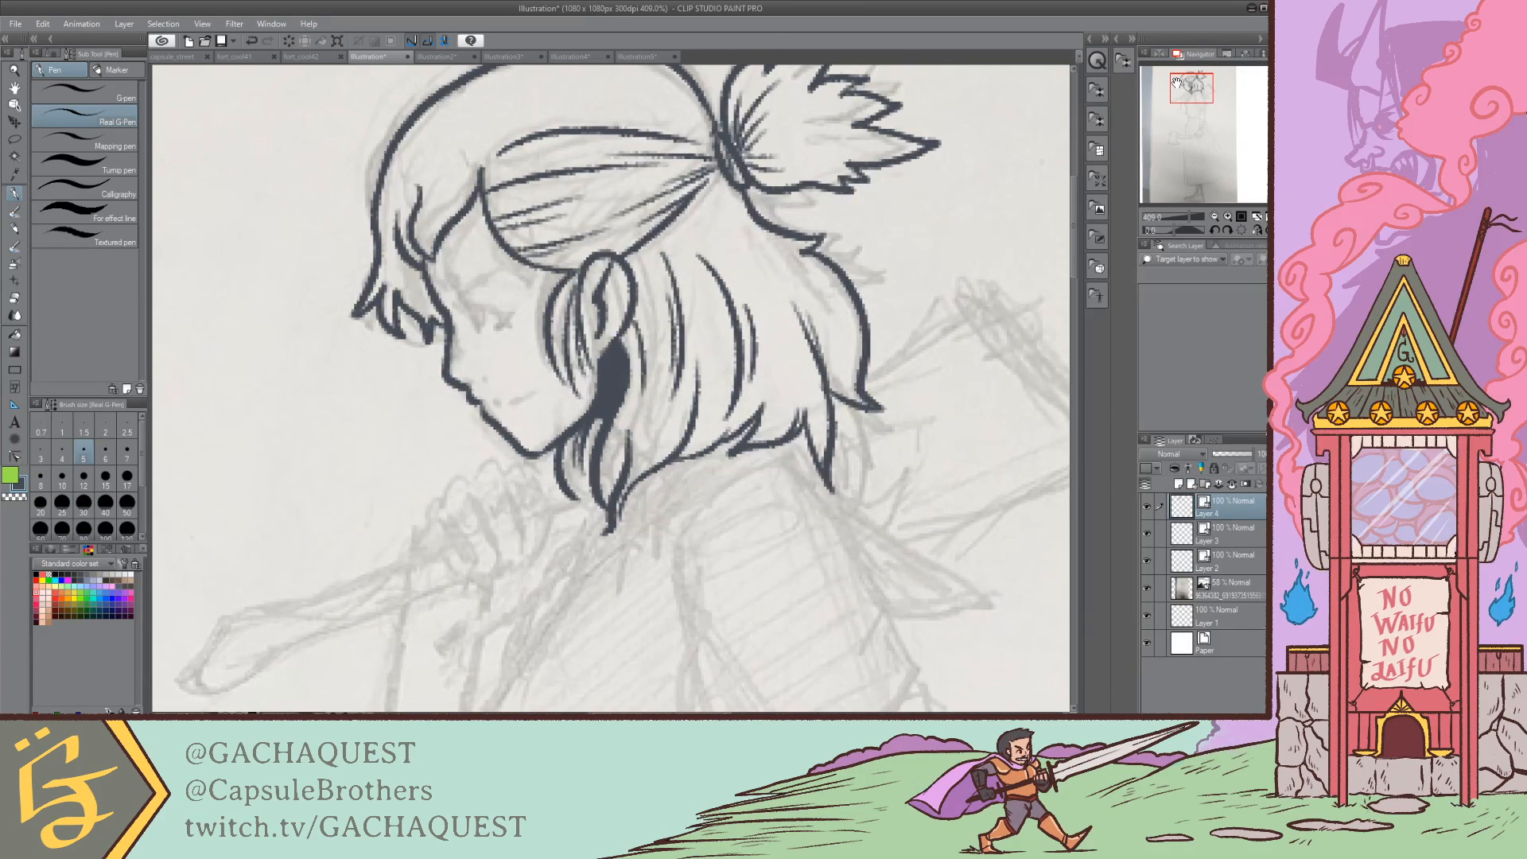
left_click_drag(478, 165, 491, 138)
left_click_drag(1194, 84, 1191, 86)
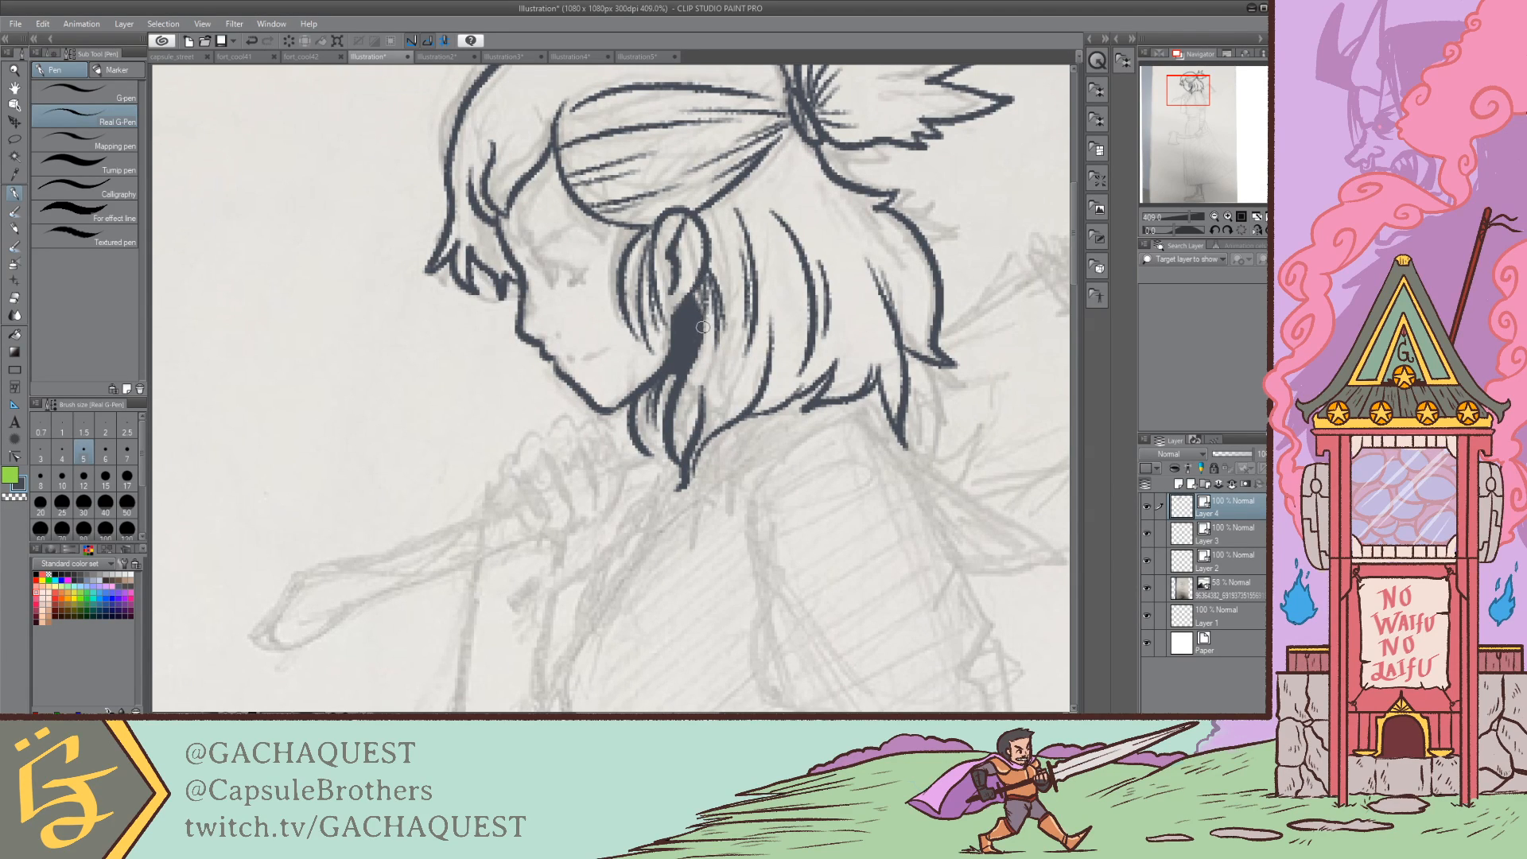
Step: Ink the neckerchief's knot and its two hanging ends below the woman's chin, undoing unsatisfactory strokes
left_click_drag(1187, 92, 1193, 102)
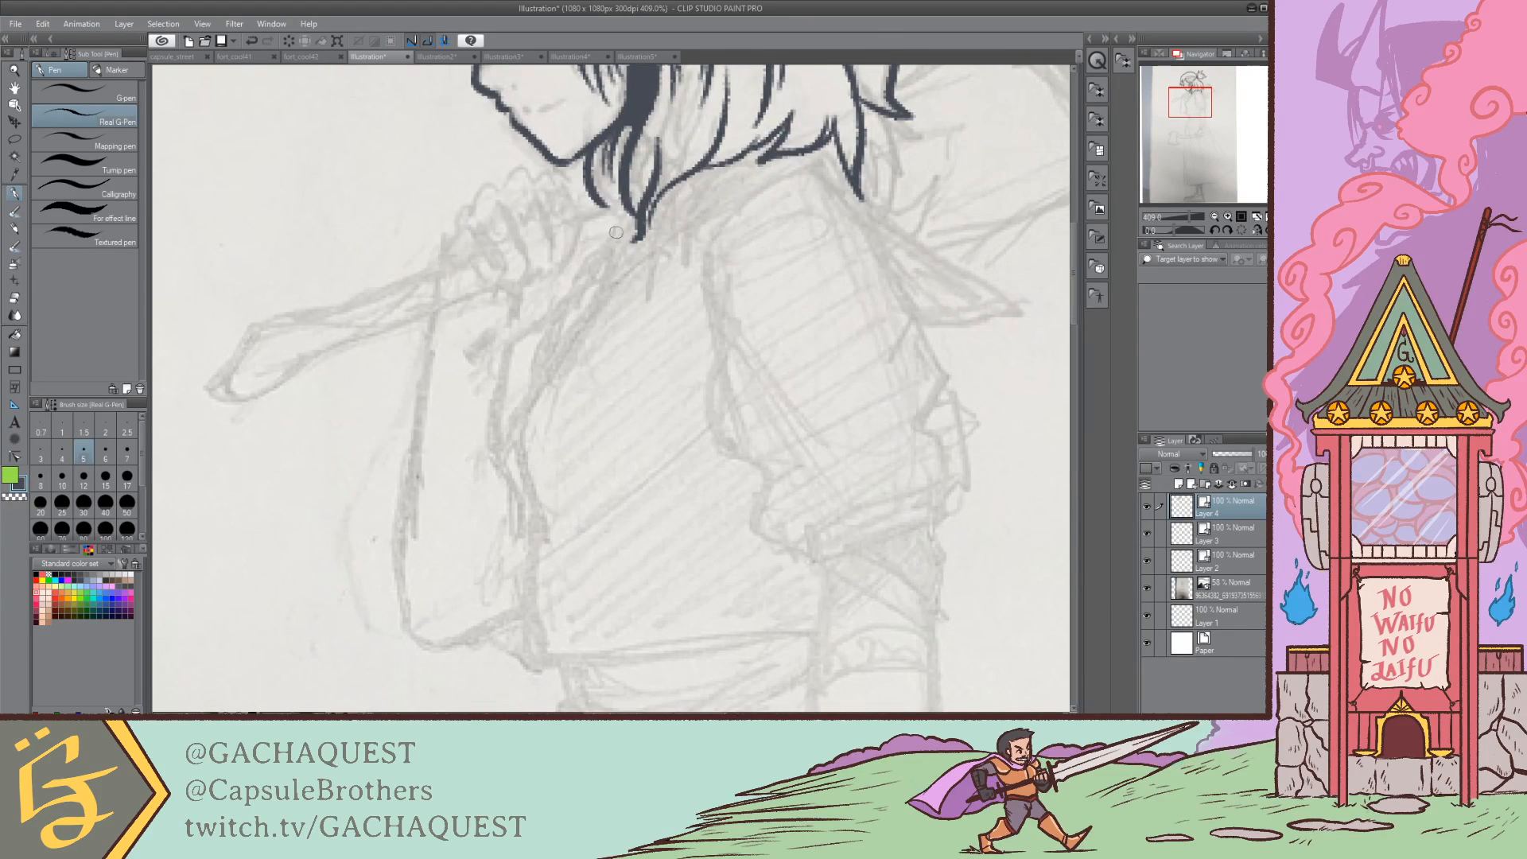
left_click_drag(625, 211, 578, 282)
key("ctrl+z")
left_click_drag(626, 208, 574, 290)
left_click_drag(623, 217, 592, 309)
key("ctrl+z")
key("ctrl+z")
mouse_move(618, 206)
left_mouse_down()
mouse_move(536, 372)
mouse_move(594, 291)
mouse_move(594, 248)
mouse_move(513, 349)
mouse_move(533, 355)
mouse_move(512, 358)
mouse_move(537, 341)
mouse_move(524, 320)
mouse_move(499, 356)
mouse_move(537, 342)
left_mouse_up()
key("ctrl+z")
key("ctrl+z")
key("ctrl+z")
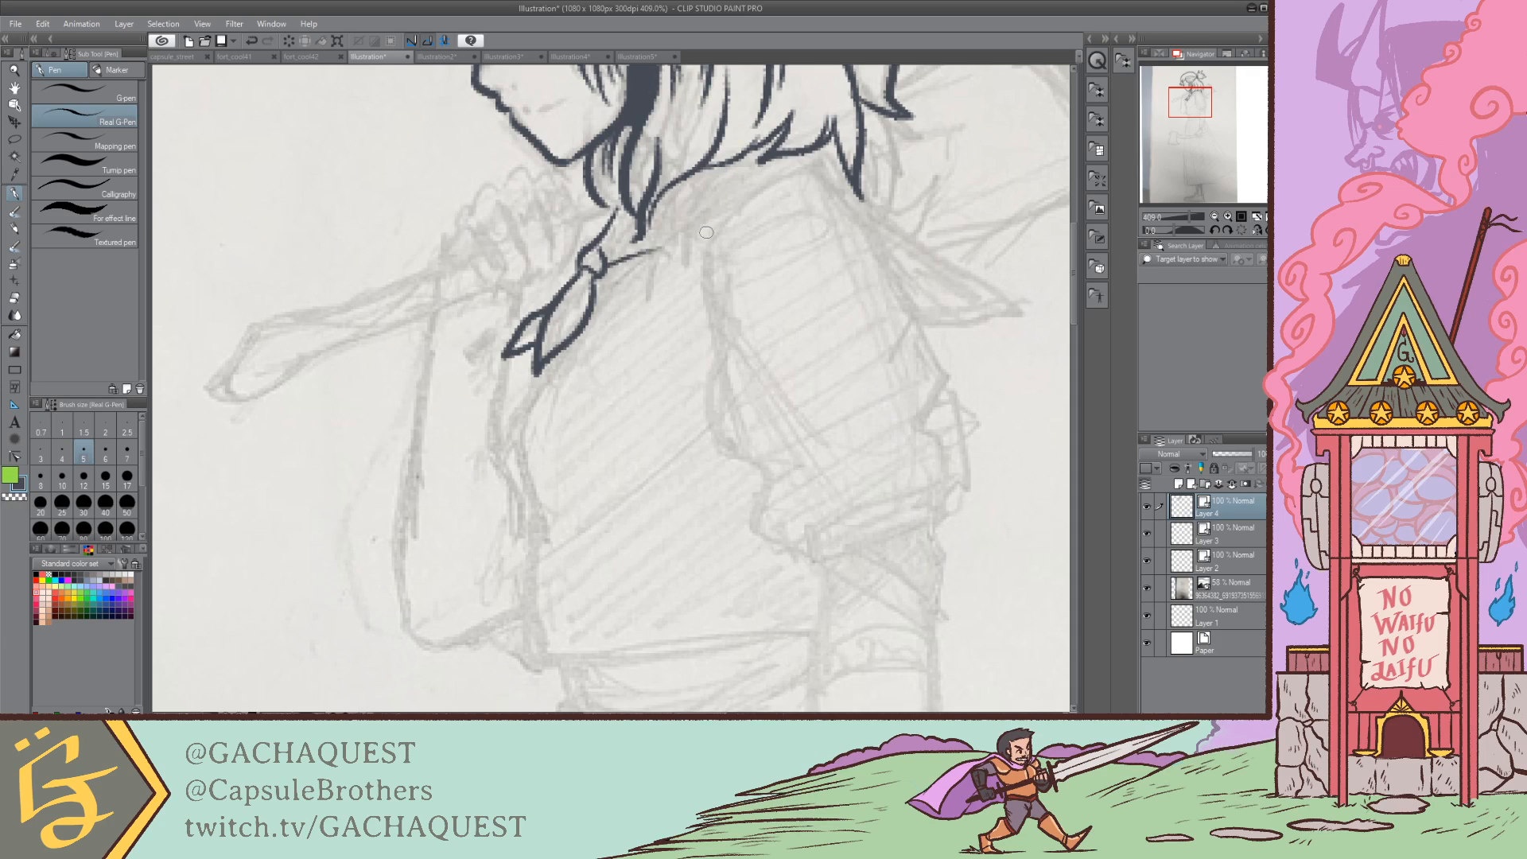
Step: Ink the neckerchief's lower edge from the knot across the shoulder to the back of the hair
mouse_move(606, 258)
left_mouse_down()
mouse_move(624, 200)
mouse_move(598, 241)
mouse_move(637, 248)
mouse_move(613, 267)
mouse_move(606, 255)
mouse_move(689, 226)
mouse_move(656, 247)
mouse_move(738, 184)
mouse_move(809, 156)
mouse_move(844, 174)
left_mouse_up()
key("ctrl+z")
key("ctrl+z")
mouse_move(603, 260)
left_mouse_down()
mouse_move(764, 169)
mouse_move(819, 153)
mouse_move(849, 167)
left_mouse_up()
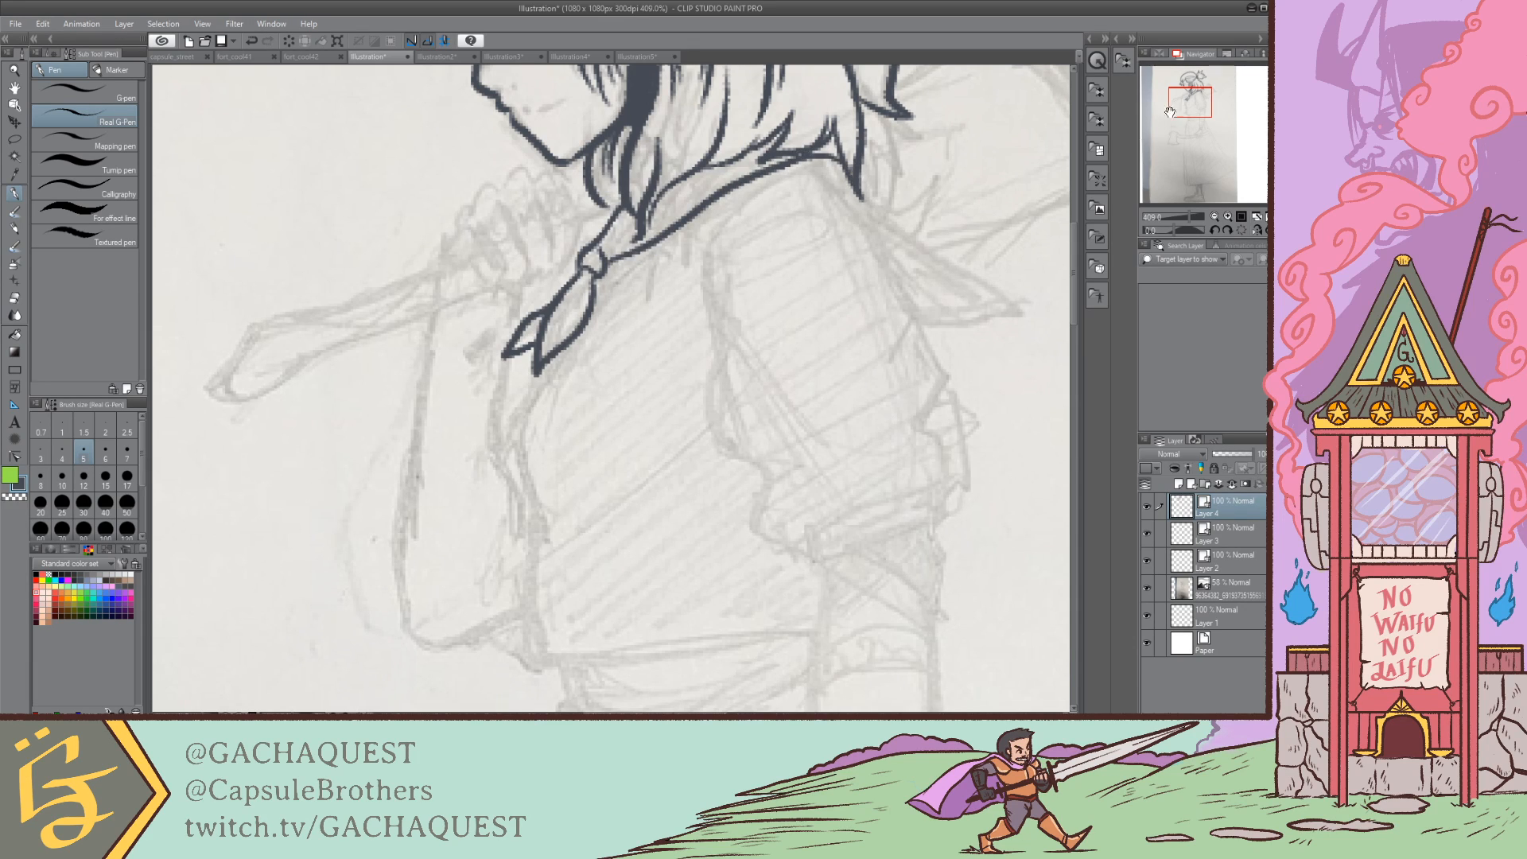
left_click_drag(1186, 103, 1194, 96)
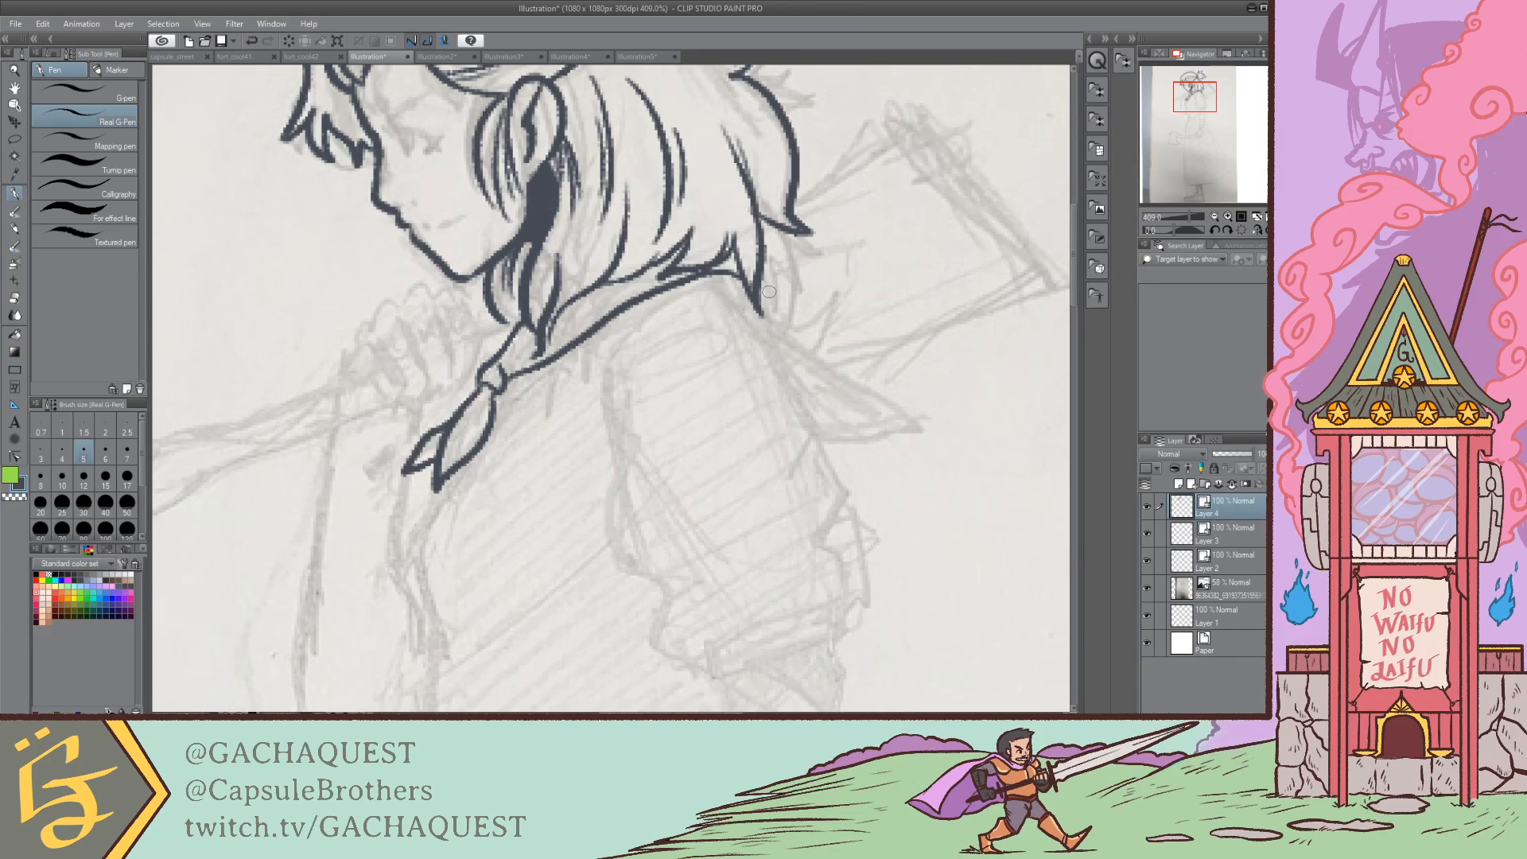
key("ctrl+z")
mouse_move(508, 375)
left_mouse_down()
mouse_move(700, 270)
mouse_move(736, 274)
left_mouse_up()
Step: Ink the neckerchief's pointed corner sticking out behind the woman's back, redrawing its upper edge until it fits
left_click_drag(757, 288, 929, 424)
key("ctrl+z")
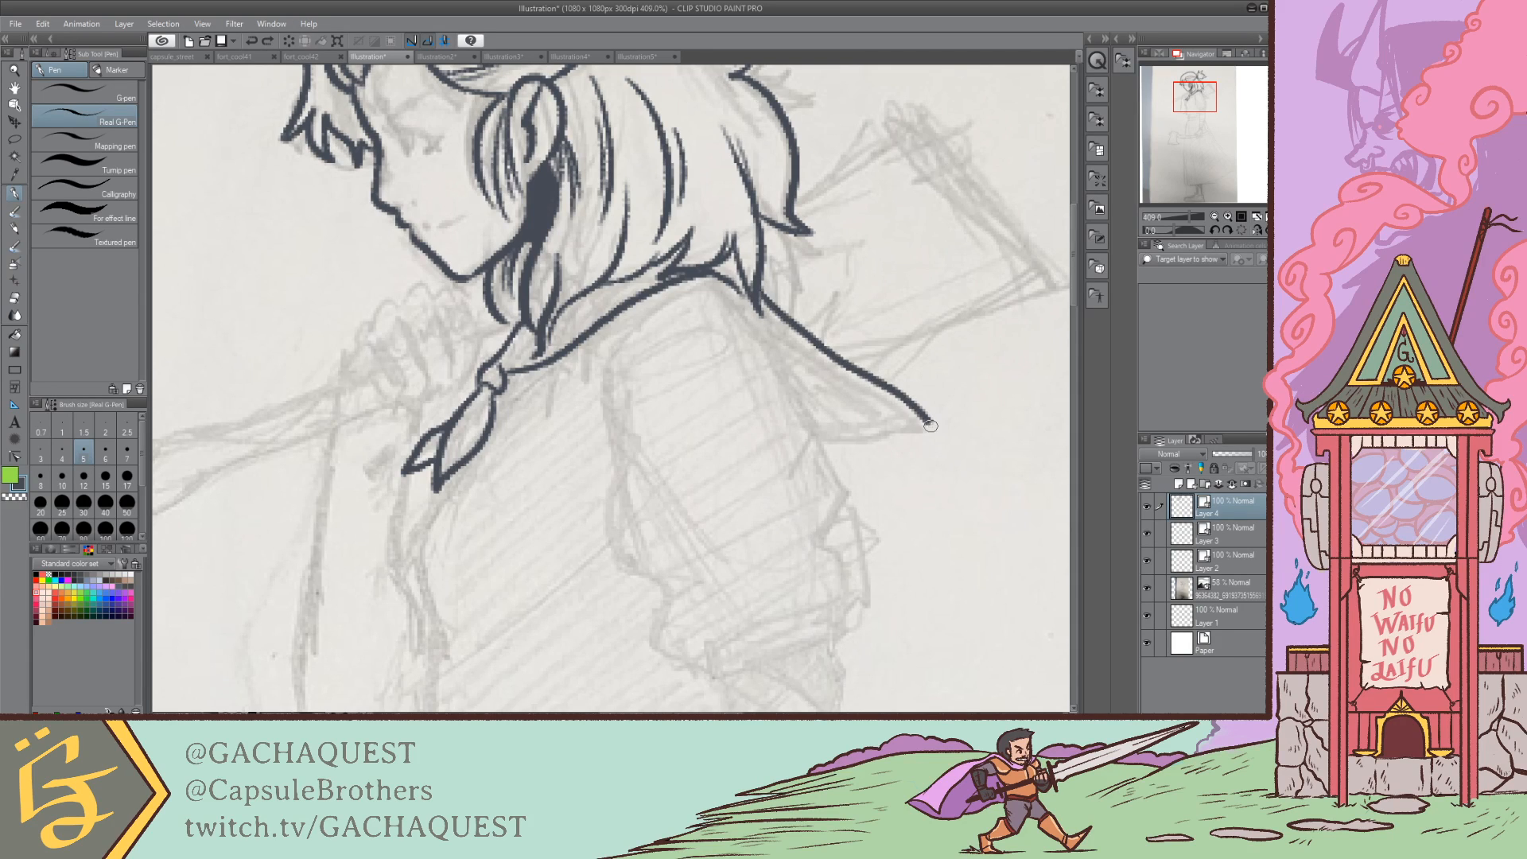
key("ctrl+z")
mouse_move(758, 288)
left_mouse_down()
mouse_move(928, 435)
mouse_move(812, 395)
left_mouse_up()
key("ctrl+z")
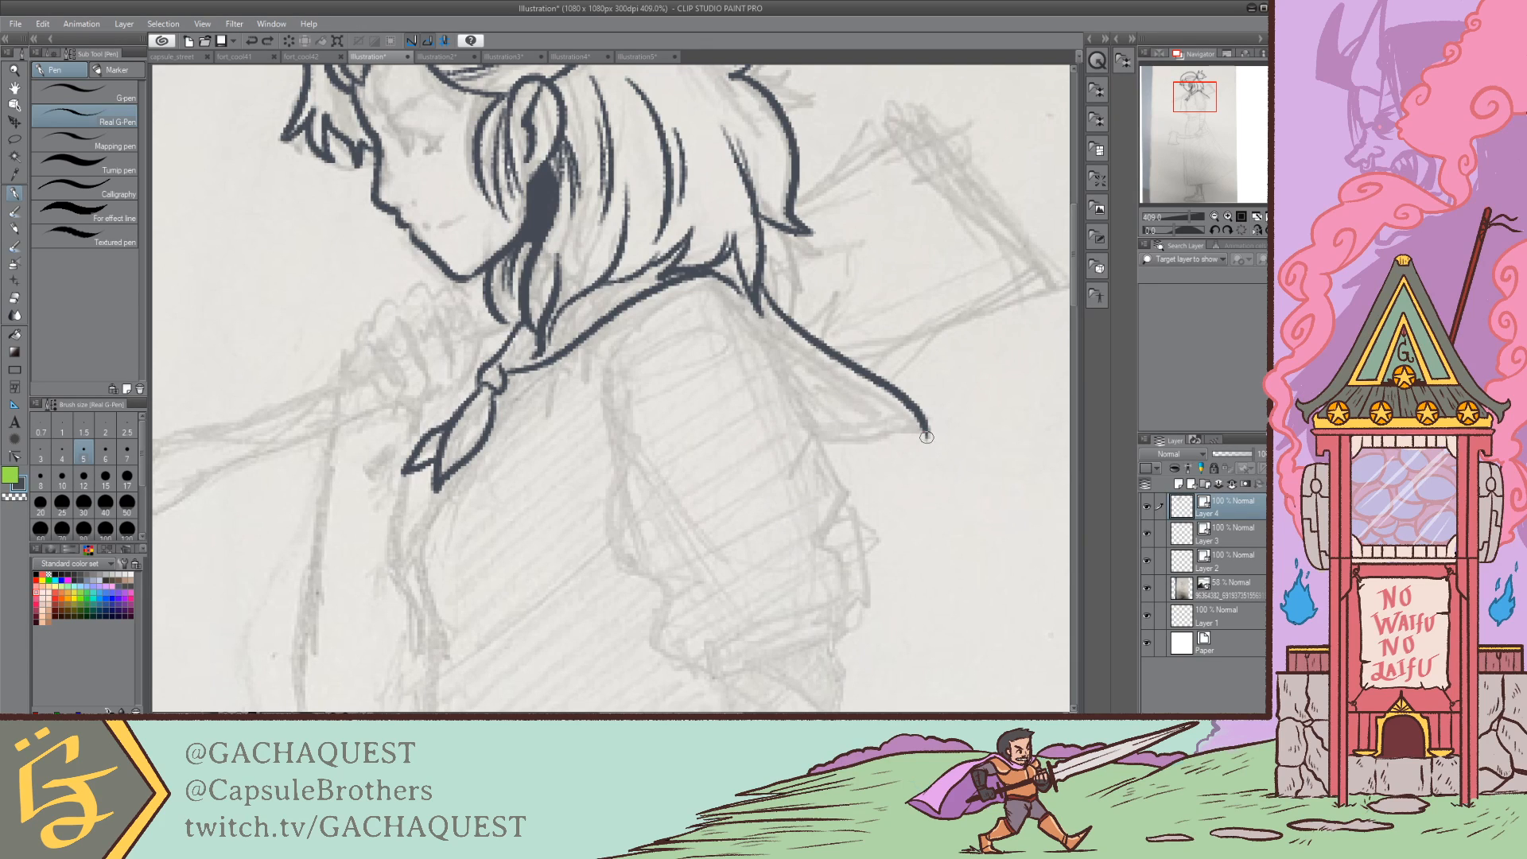
left_click_drag(926, 437, 822, 411)
Step: Ink the back and front outlines of the upper sleeve, running down from the shoulder
left_click_drag(745, 313, 804, 430)
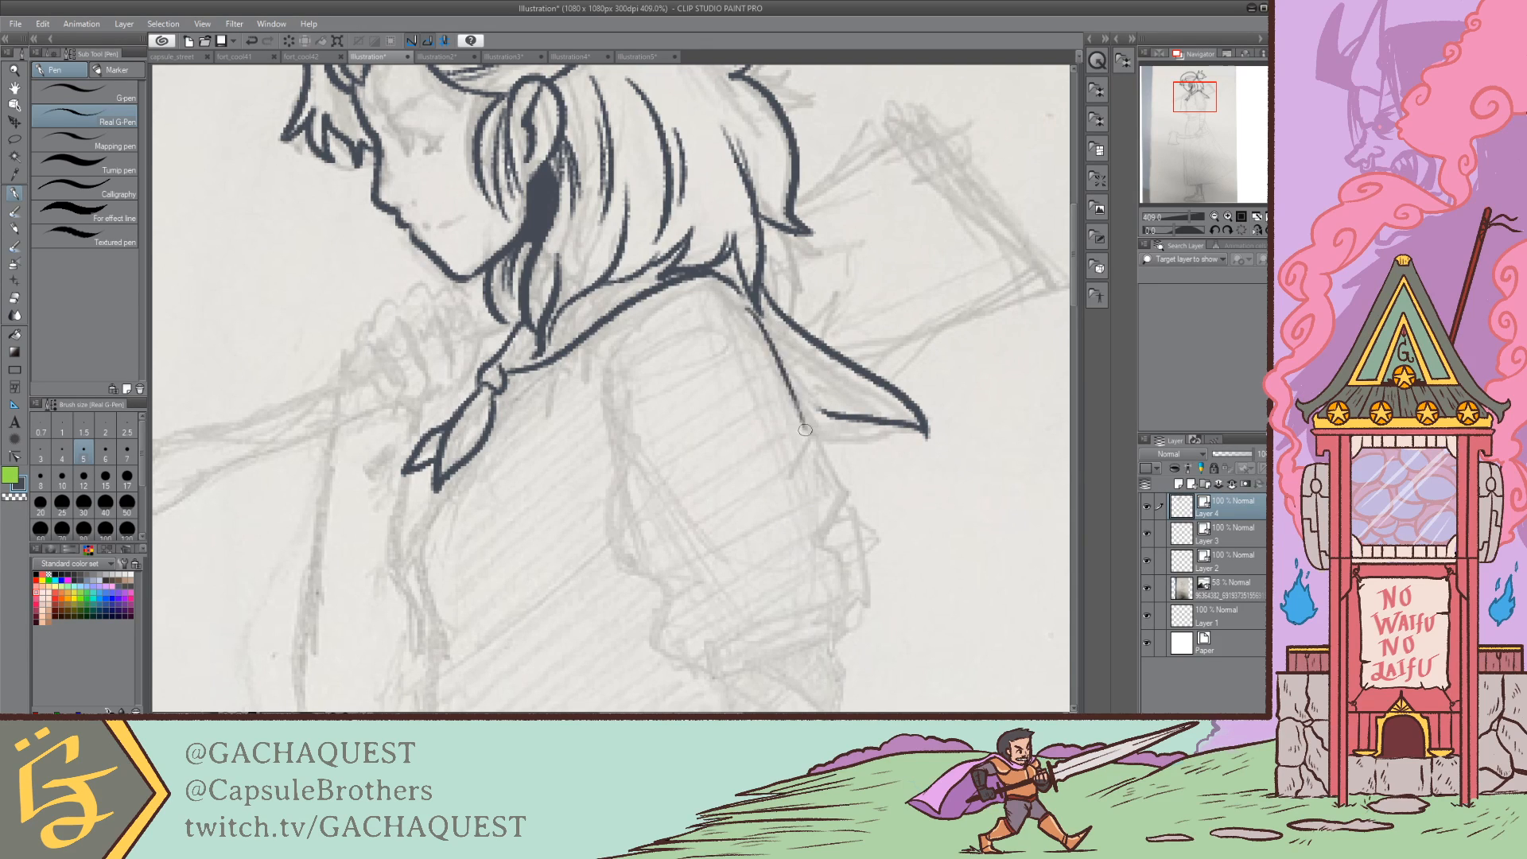
left_click_drag(745, 304, 816, 452)
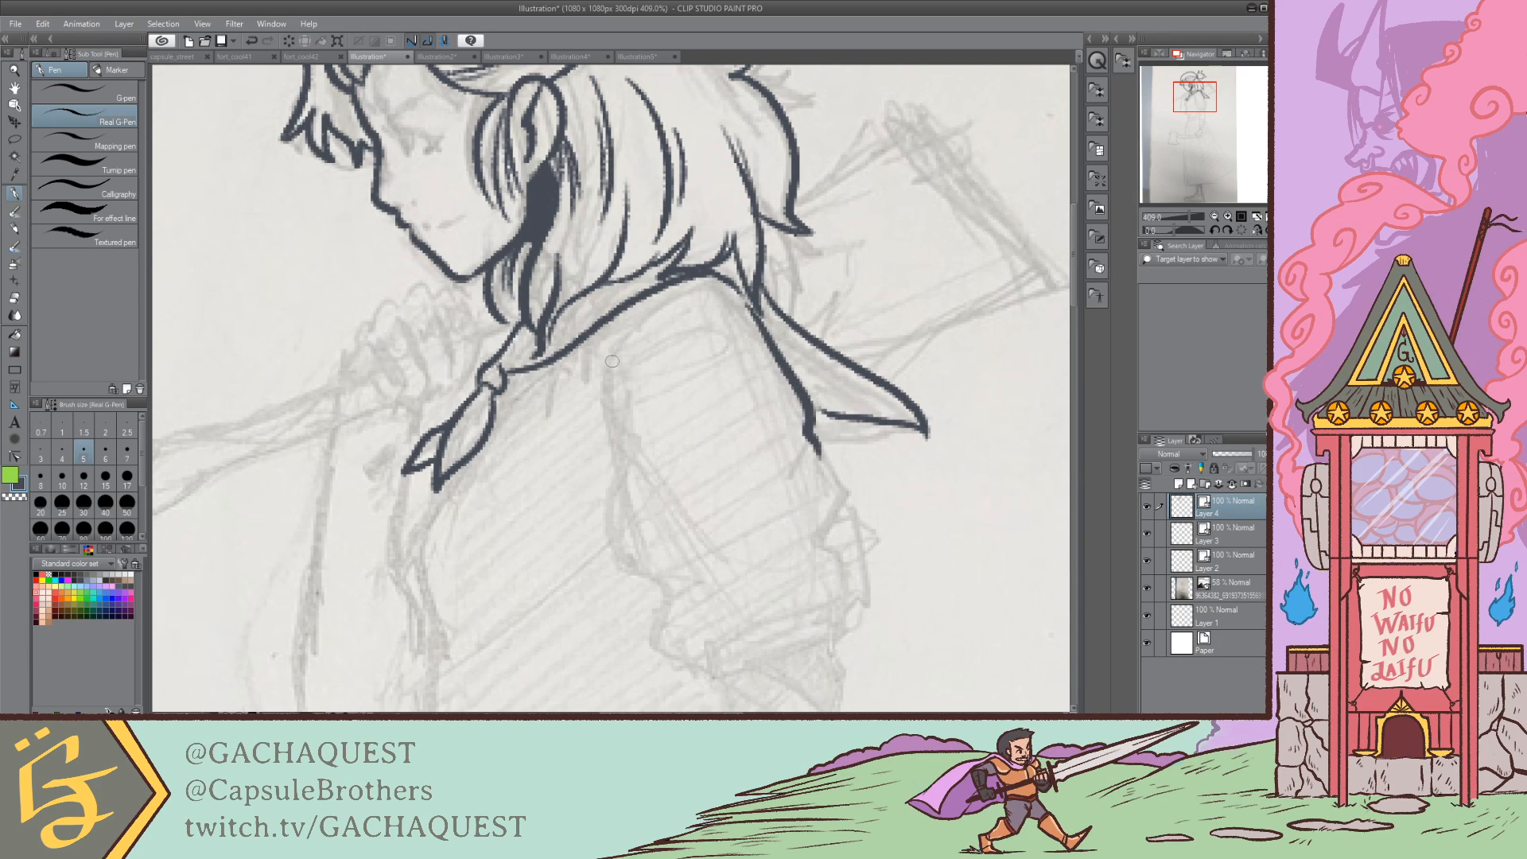
left_click_drag(668, 292, 615, 384)
key("ctrl+z")
mouse_move(675, 291)
left_mouse_down()
mouse_move(643, 305)
mouse_move(601, 400)
left_mouse_up()
mouse_move(627, 339)
left_mouse_down()
mouse_move(598, 424)
mouse_move(616, 489)
left_mouse_up()
left_click_drag(625, 425, 610, 515)
key("ctrl+z")
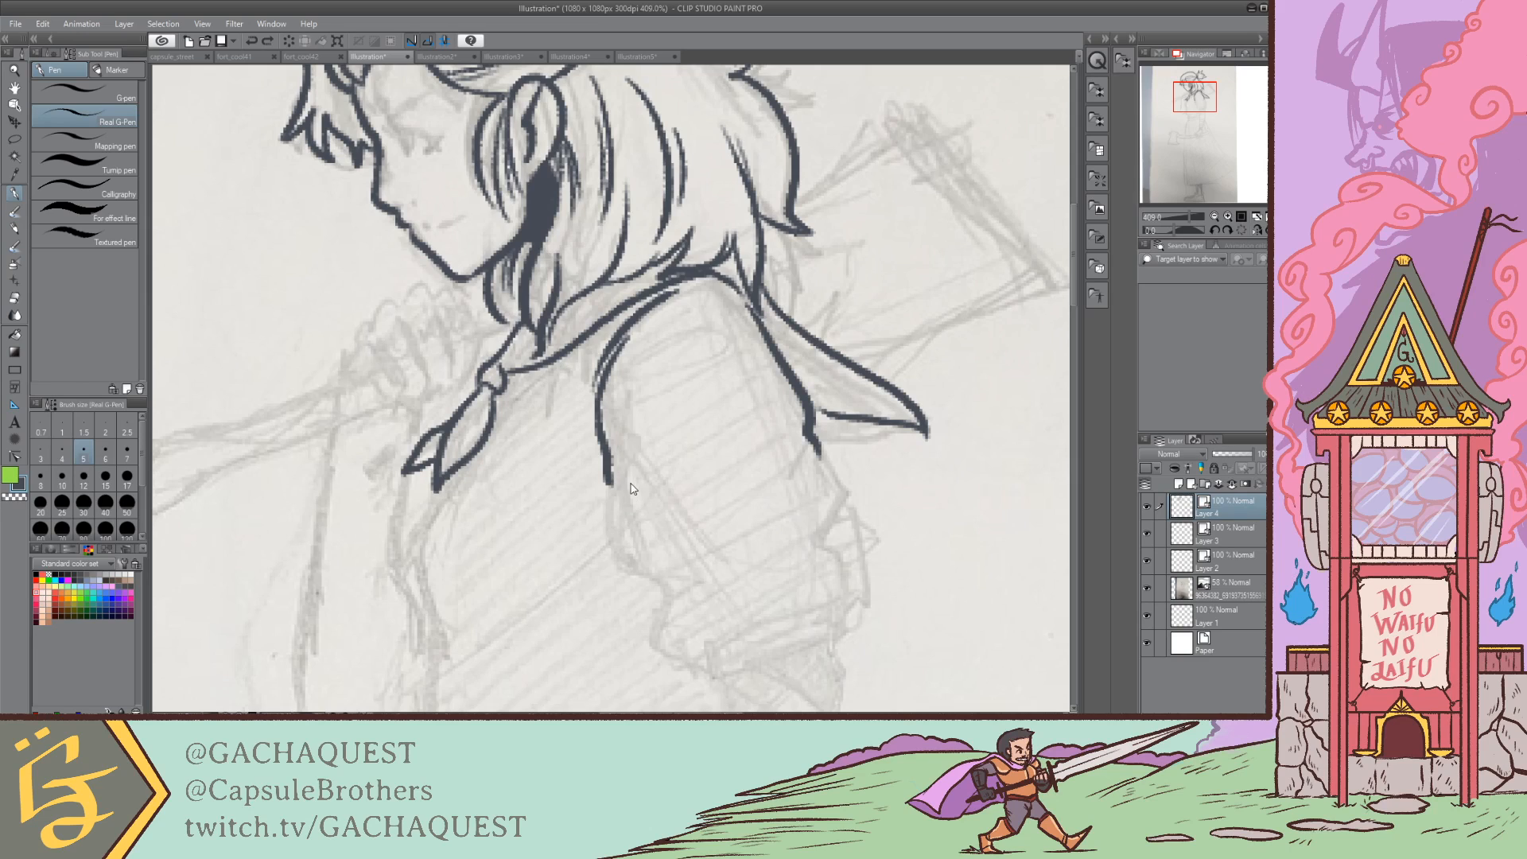
Step: Ink the sleeve's lower front edge down to the cuff and start the fold line above the cuff
left_click_drag(626, 447, 619, 556)
key("ctrl+z")
left_click_drag(624, 430, 613, 569)
key("ctrl+z")
left_click_drag(625, 452, 609, 485)
mouse_move(608, 494)
left_mouse_down()
mouse_move(616, 558)
mouse_move(682, 595)
mouse_move(647, 569)
mouse_move(649, 590)
mouse_move(693, 611)
mouse_move(764, 594)
left_mouse_up()
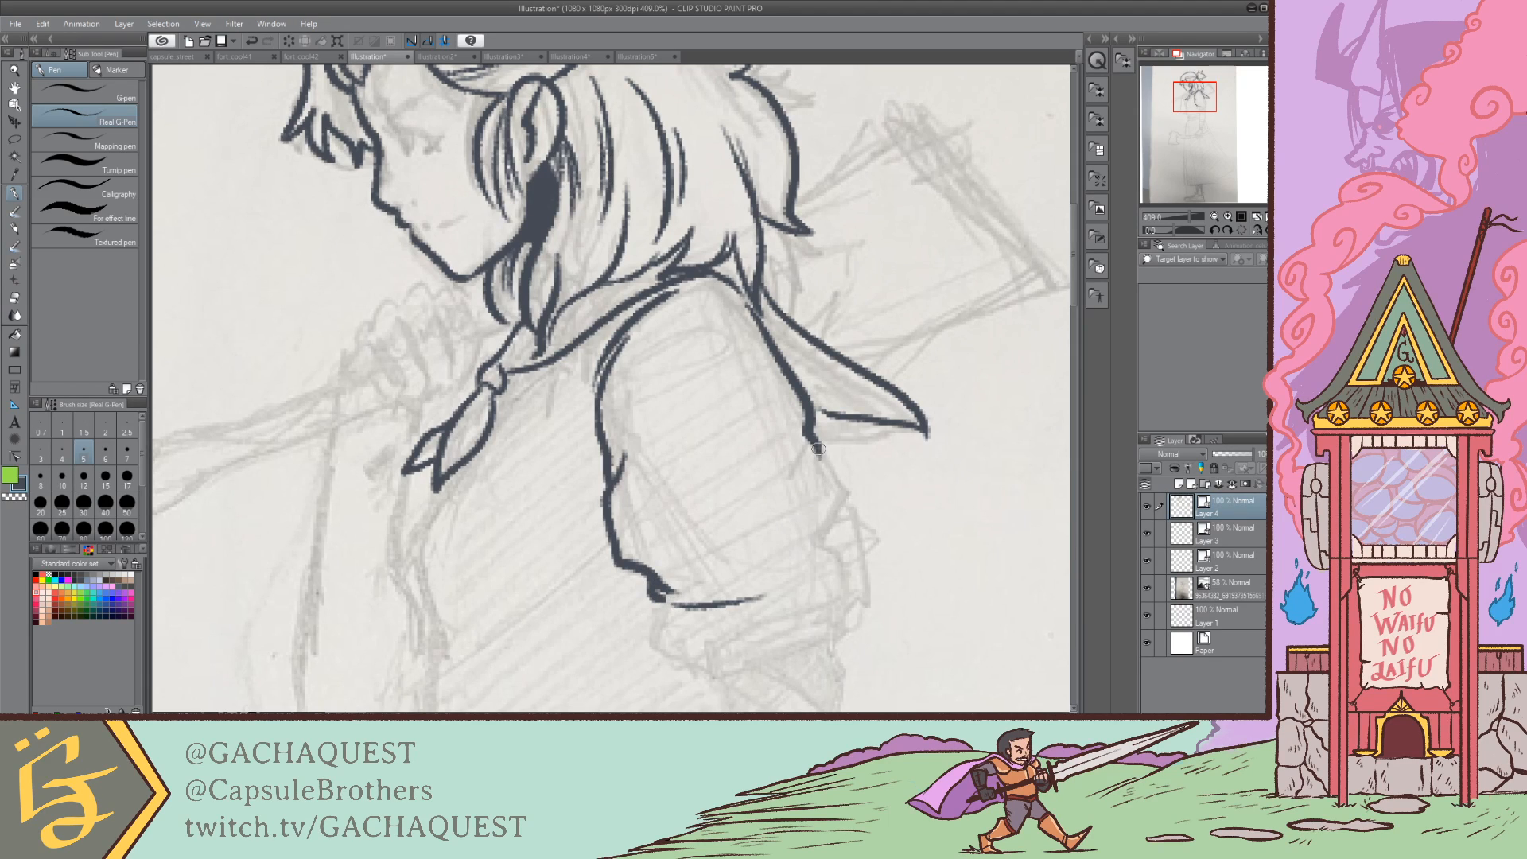
Step: Ink the sleeve's lower back edge, curving into the gathered fold above the cuff
left_click_drag(819, 450, 837, 546)
key("ctrl+z")
key("ctrl+z")
mouse_move(806, 435)
left_mouse_down()
mouse_move(842, 501)
mouse_move(839, 549)
mouse_move(752, 570)
left_mouse_up()
Step: Ink the back and lower edge of the sleeve's first rolled cuff band, redrawing it until the curve fits
left_click_drag(1199, 97, 1202, 104)
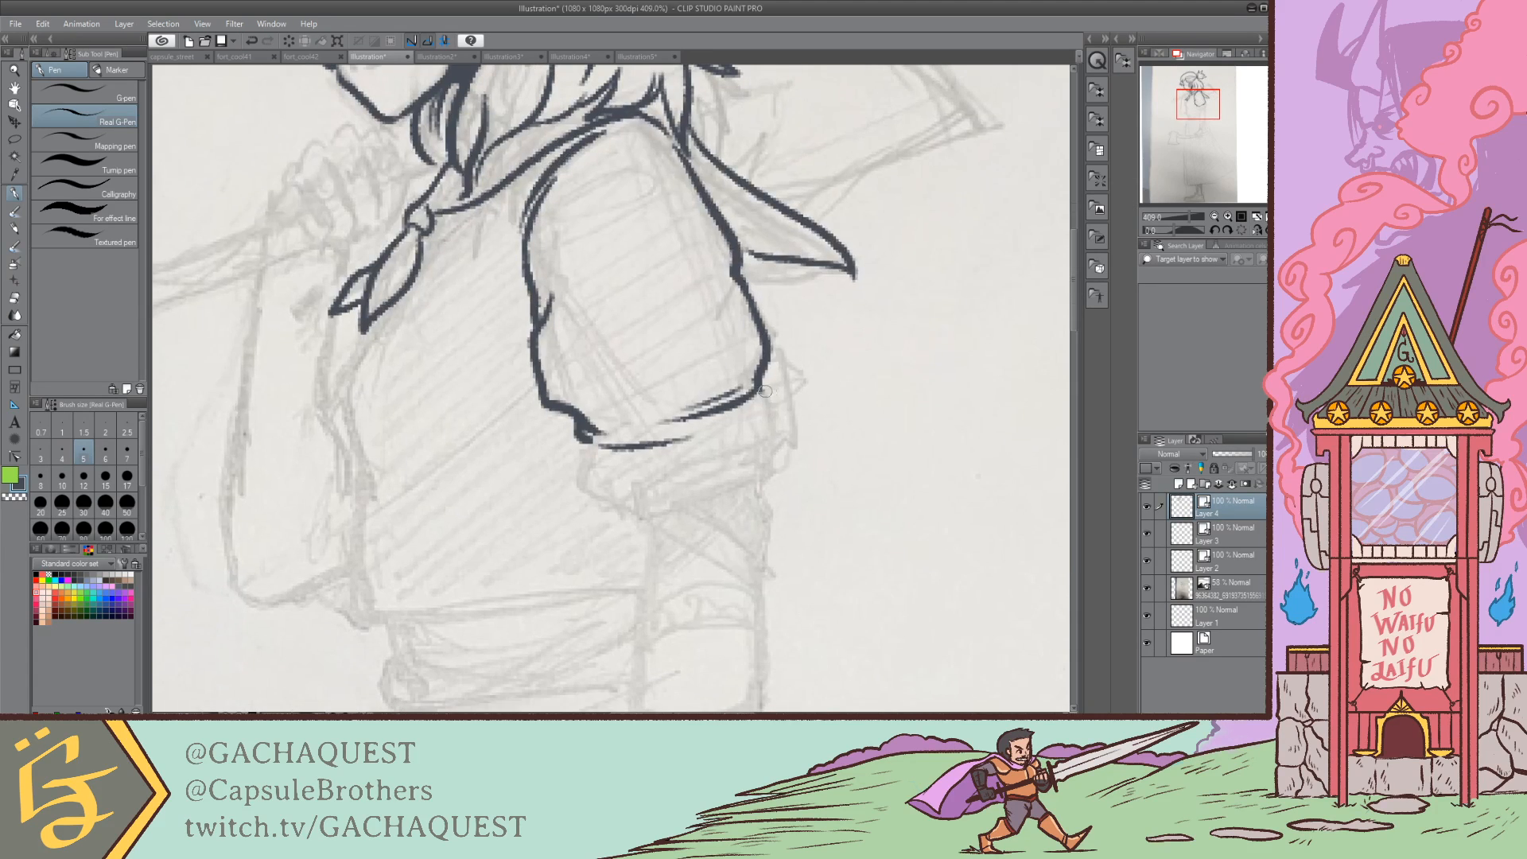
left_click_drag(764, 391, 770, 481)
key("ctrl+z")
mouse_move(767, 397)
left_mouse_down()
mouse_move(761, 454)
mouse_move(658, 474)
left_mouse_up()
key("ctrl+z")
left_click_drag(766, 447, 664, 478)
key("ctrl+z")
left_click_drag(766, 445, 657, 480)
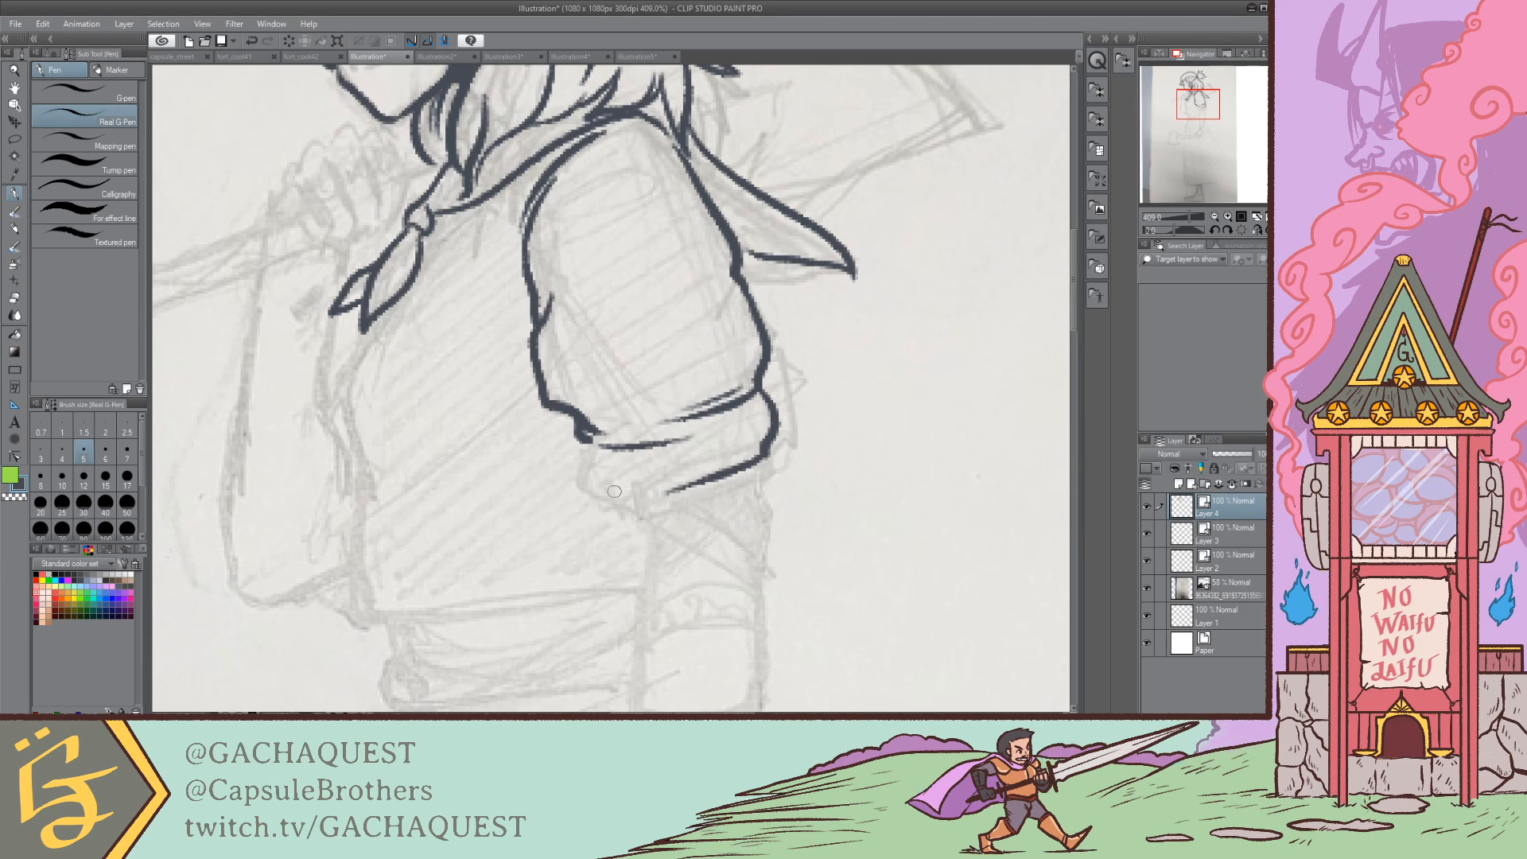
key("ctrl+z")
left_click_drag(767, 446, 658, 480)
Step: Complete the first cuff band's front edge and add crease lines inside it
mouse_move(586, 439)
left_mouse_down()
mouse_move(607, 477)
mouse_move(592, 439)
mouse_move(619, 480)
mouse_move(689, 474)
mouse_move(611, 466)
mouse_move(666, 480)
mouse_move(754, 438)
left_mouse_up()
key("ctrl+z")
key("ctrl+z")
key("ctrl+z")
key("ctrl+z")
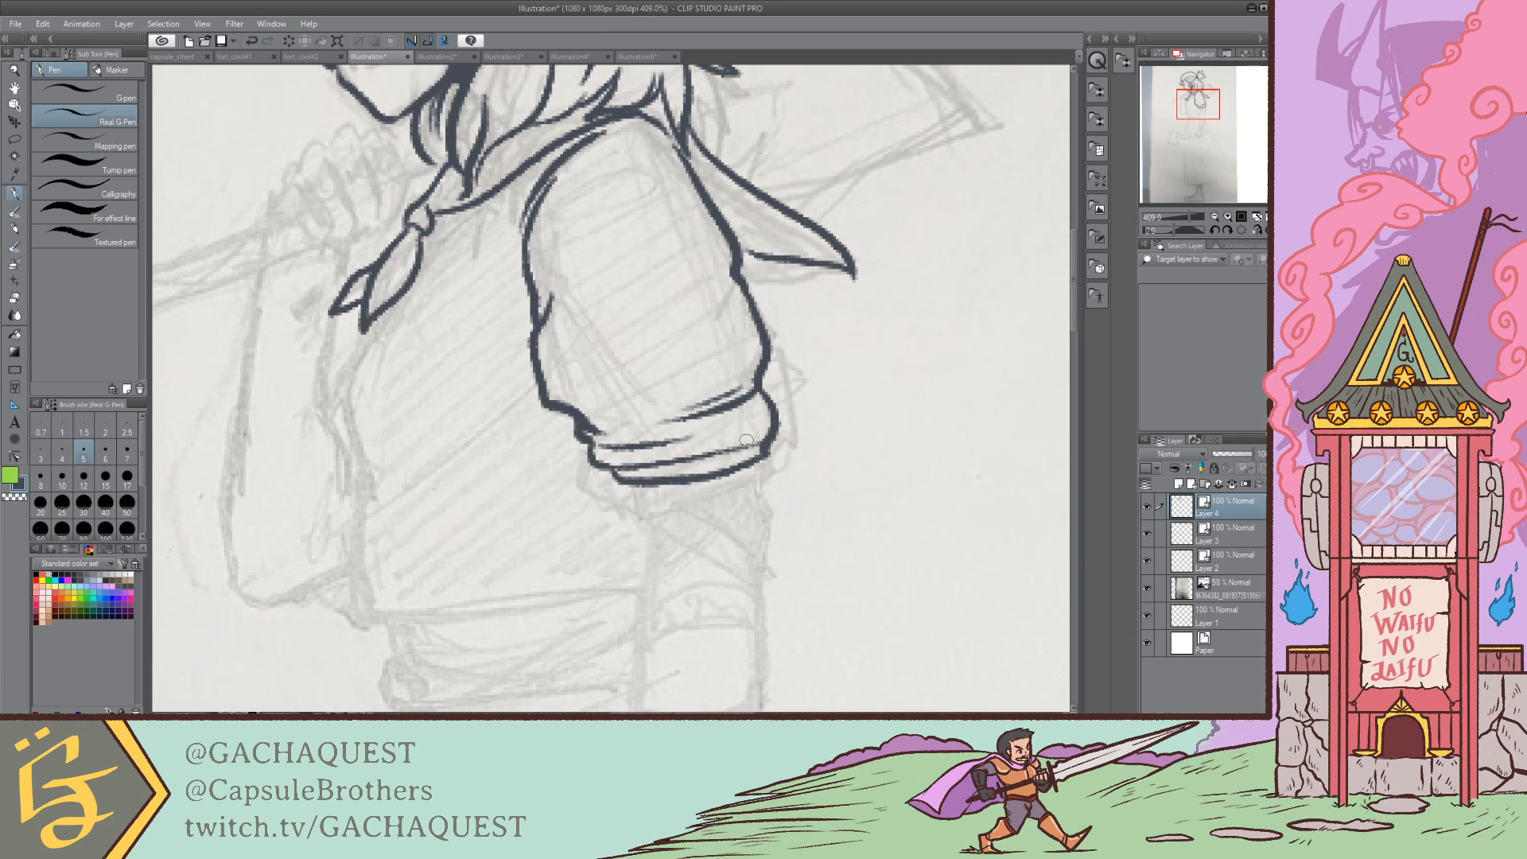
key("ctrl+z")
mouse_move(645, 463)
left_mouse_down()
mouse_move(761, 431)
mouse_move(602, 465)
mouse_move(754, 444)
left_mouse_up()
key("ctrl+z")
key("ctrl+z")
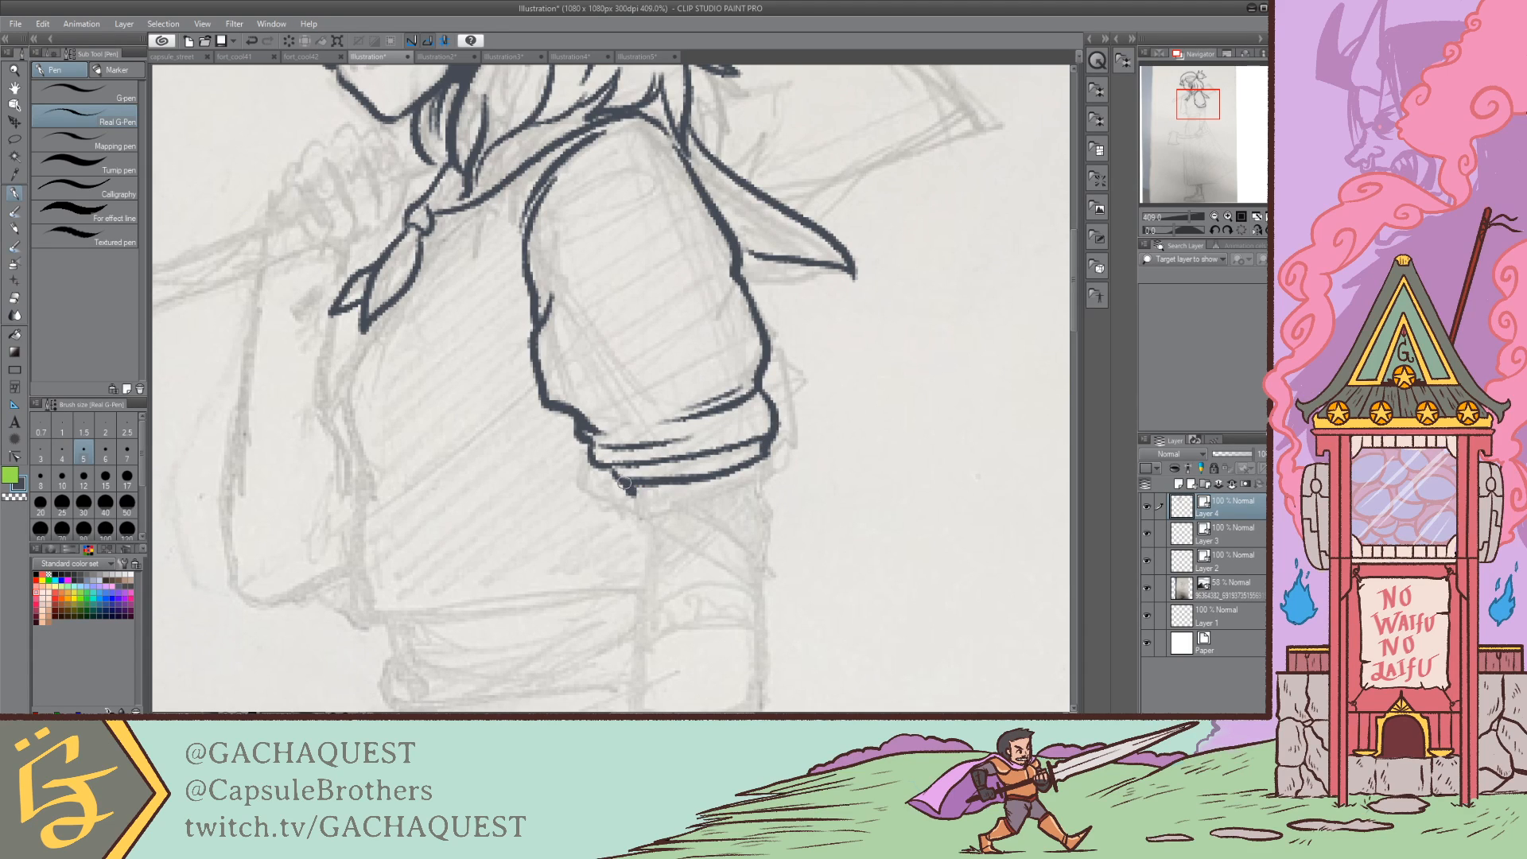
Step: Ink the lower rolled cuff band beneath the first one
mouse_move(628, 493)
left_mouse_down()
mouse_move(653, 502)
mouse_move(770, 471)
mouse_move(660, 502)
mouse_move(624, 486)
mouse_move(691, 503)
mouse_move(773, 470)
left_mouse_up()
key("ctrl+z")
key("ctrl+z")
key("ctrl+z")
mouse_move(771, 457)
left_mouse_down()
mouse_move(748, 487)
mouse_move(644, 506)
mouse_move(627, 494)
mouse_move(664, 504)
mouse_move(753, 484)
mouse_move(772, 462)
left_mouse_up()
key("ctrl+z")
Step: Erase the sleeve's front edge between the upper arm and cuff, and reduce the Hard eraser's size
left_click_drag(1206, 110, 1202, 107)
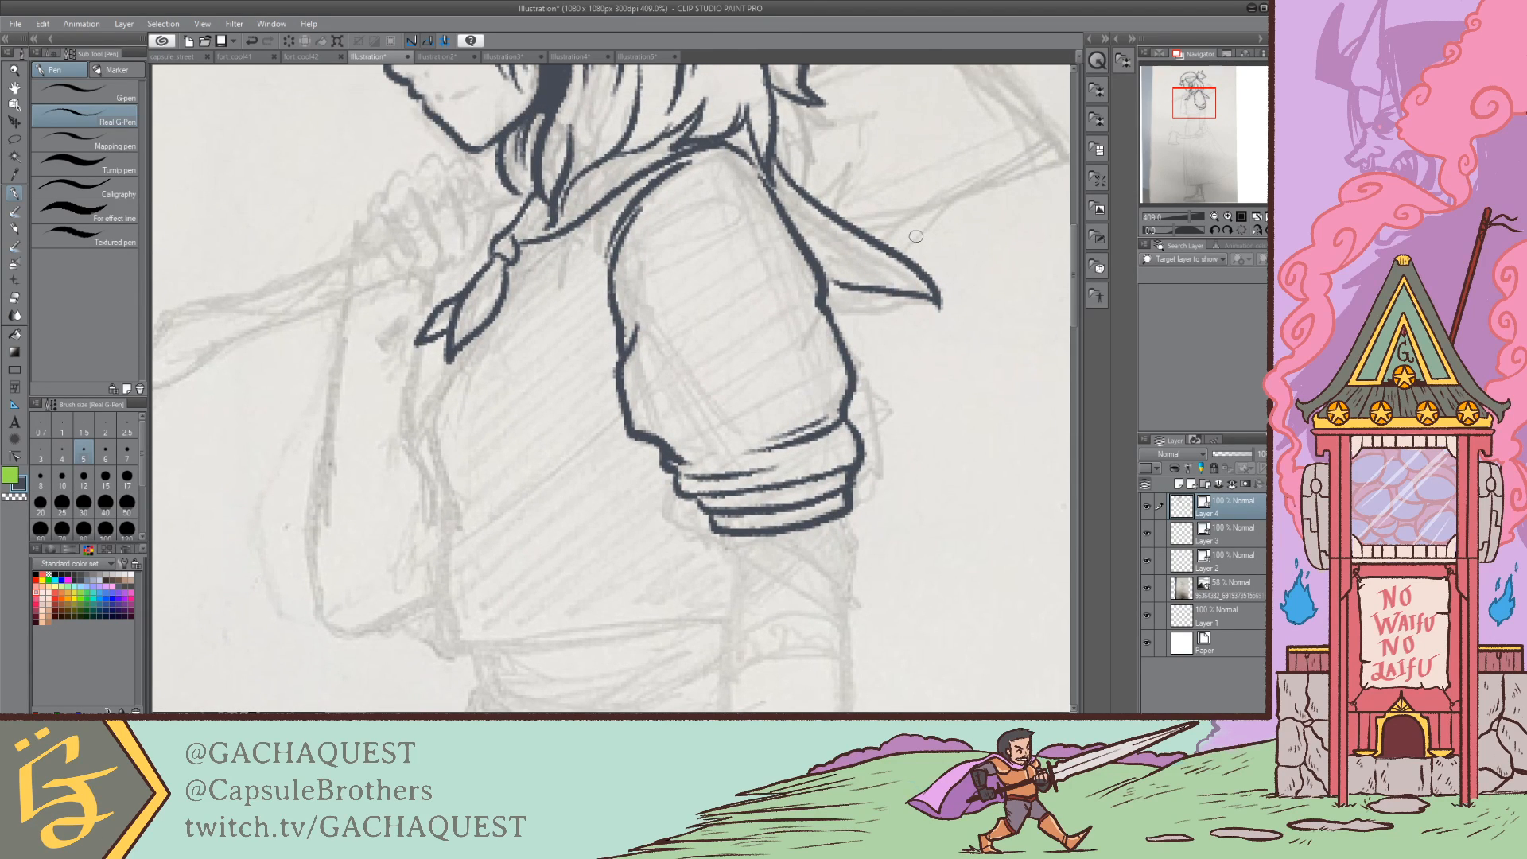
key("e")
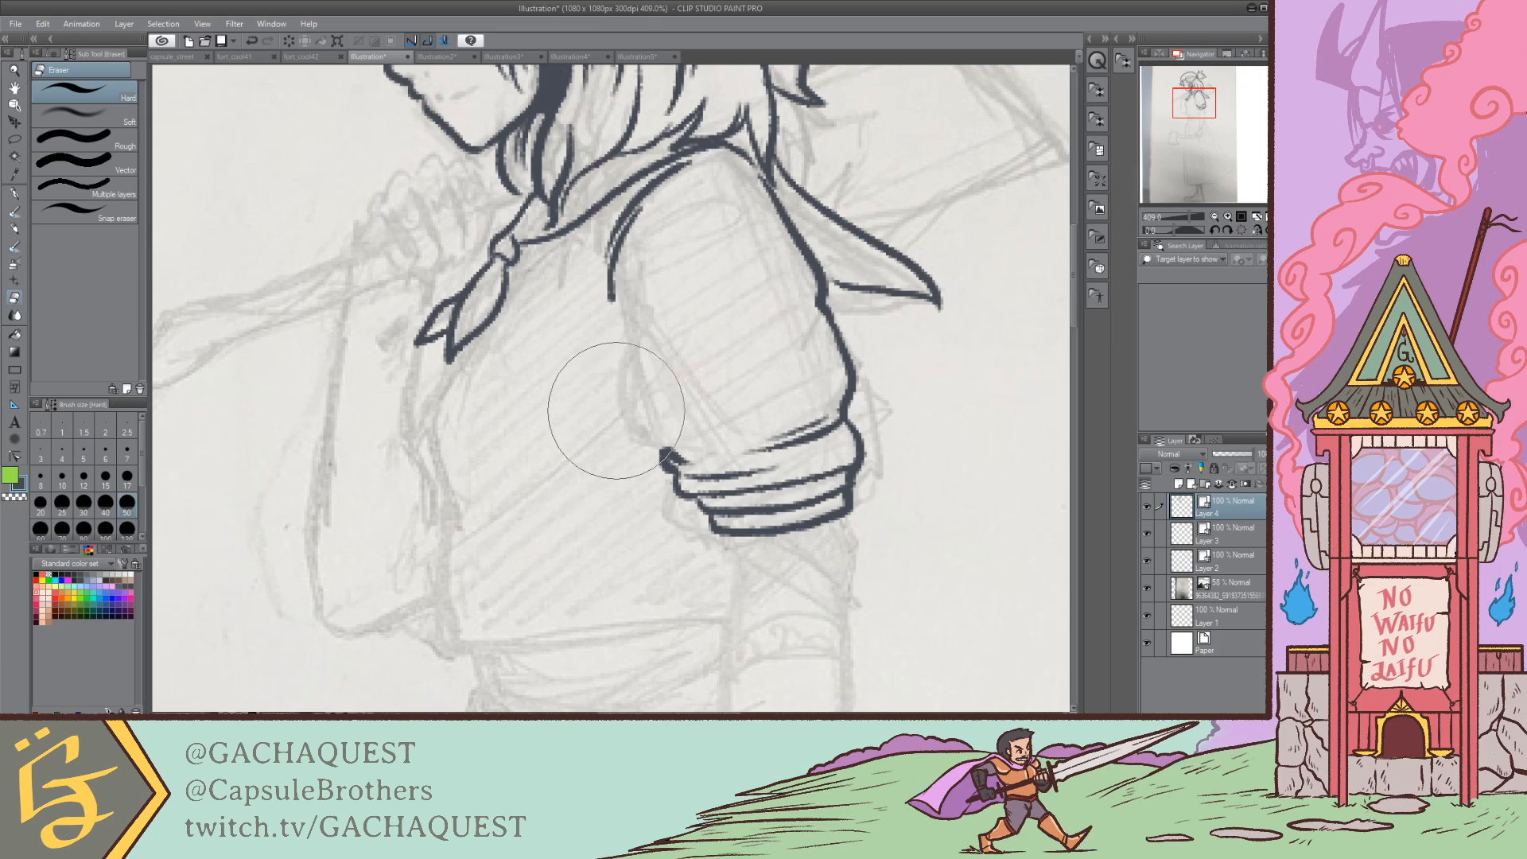
key("ctrl+z")
mouse_move(643, 359)
left_mouse_down()
mouse_move(617, 412)
mouse_move(632, 429)
left_mouse_up()
key("p")
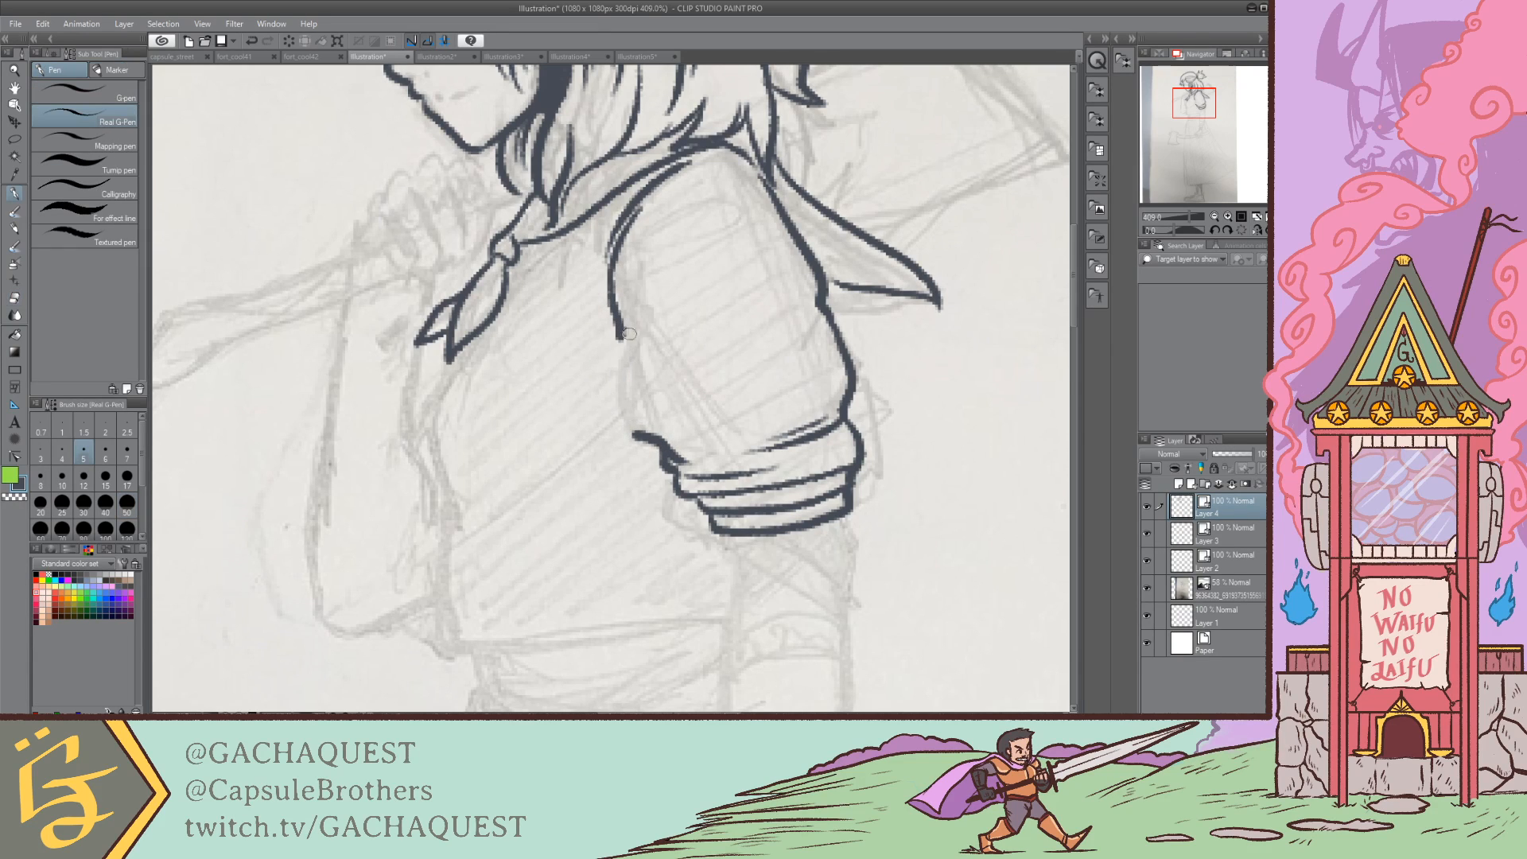
key("[")
key("[")
key("[")
key("[")
key("[")
key("[")
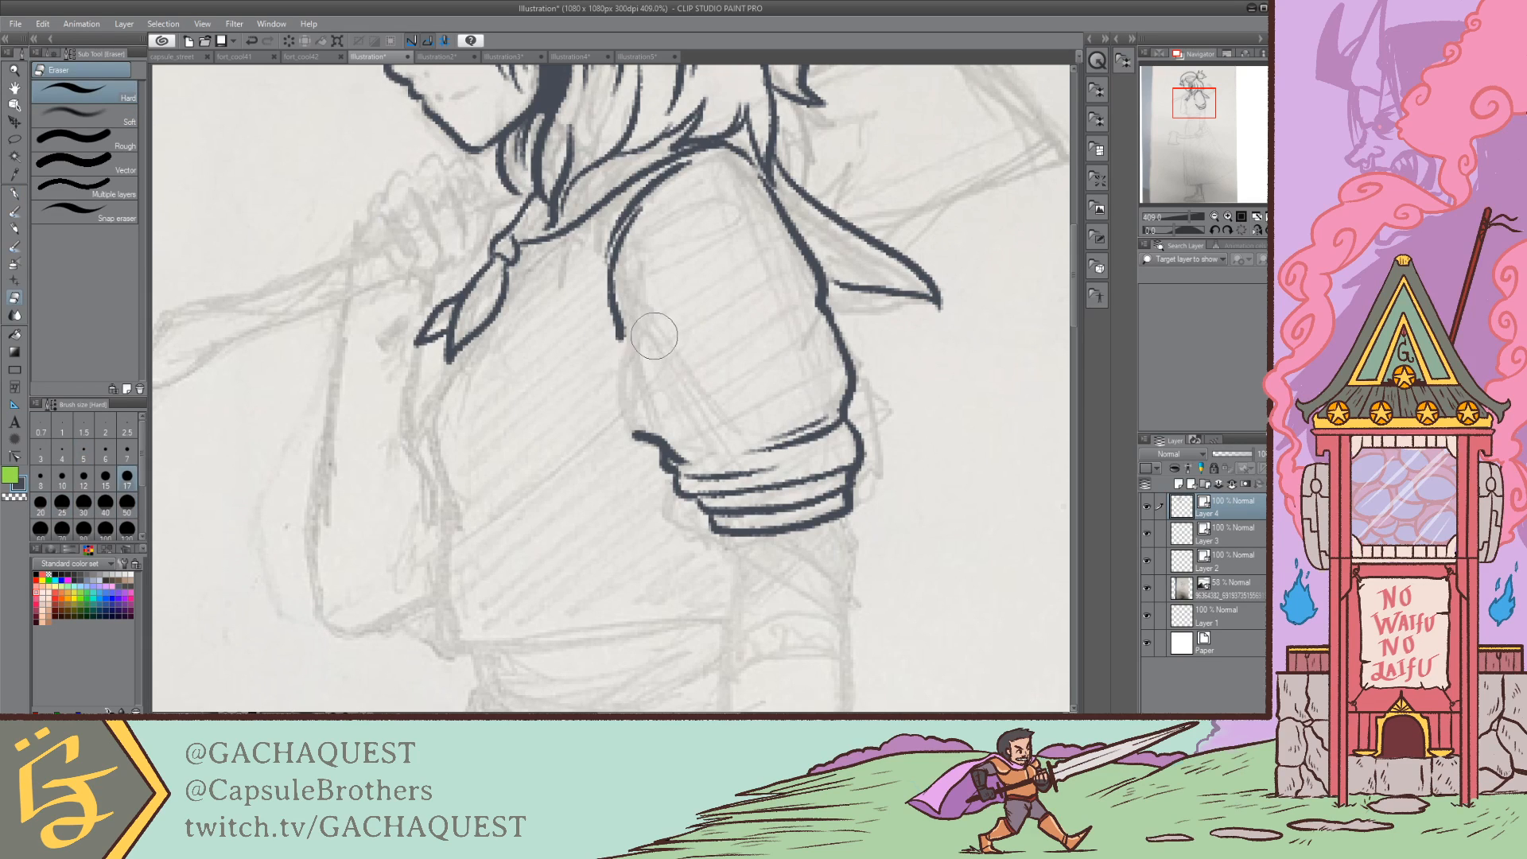
Step: Redraw the sleeve's front edge from the upper arm to the cuff with the Real G-Pen
key(".")
mouse_move(628, 305)
left_mouse_down()
mouse_move(621, 396)
mouse_move(641, 436)
left_mouse_up()
key("ctrl+z")
mouse_move(632, 299)
left_mouse_down()
mouse_move(622, 360)
mouse_move(643, 439)
left_mouse_up()
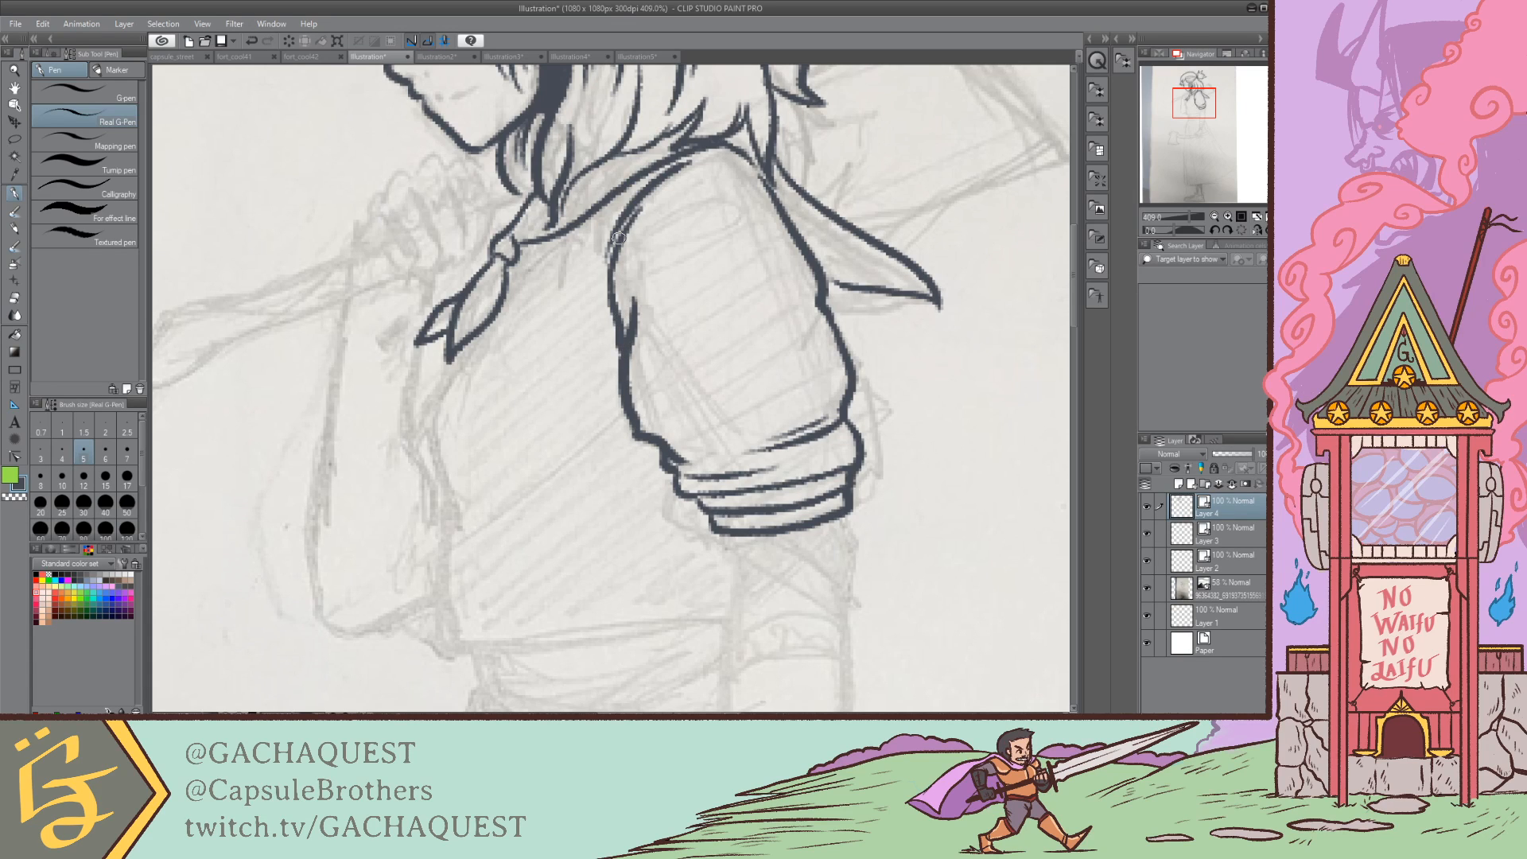
Step: Look through the other sketch canvases and return to the inked axe-carrying woman
left_click(470, 56)
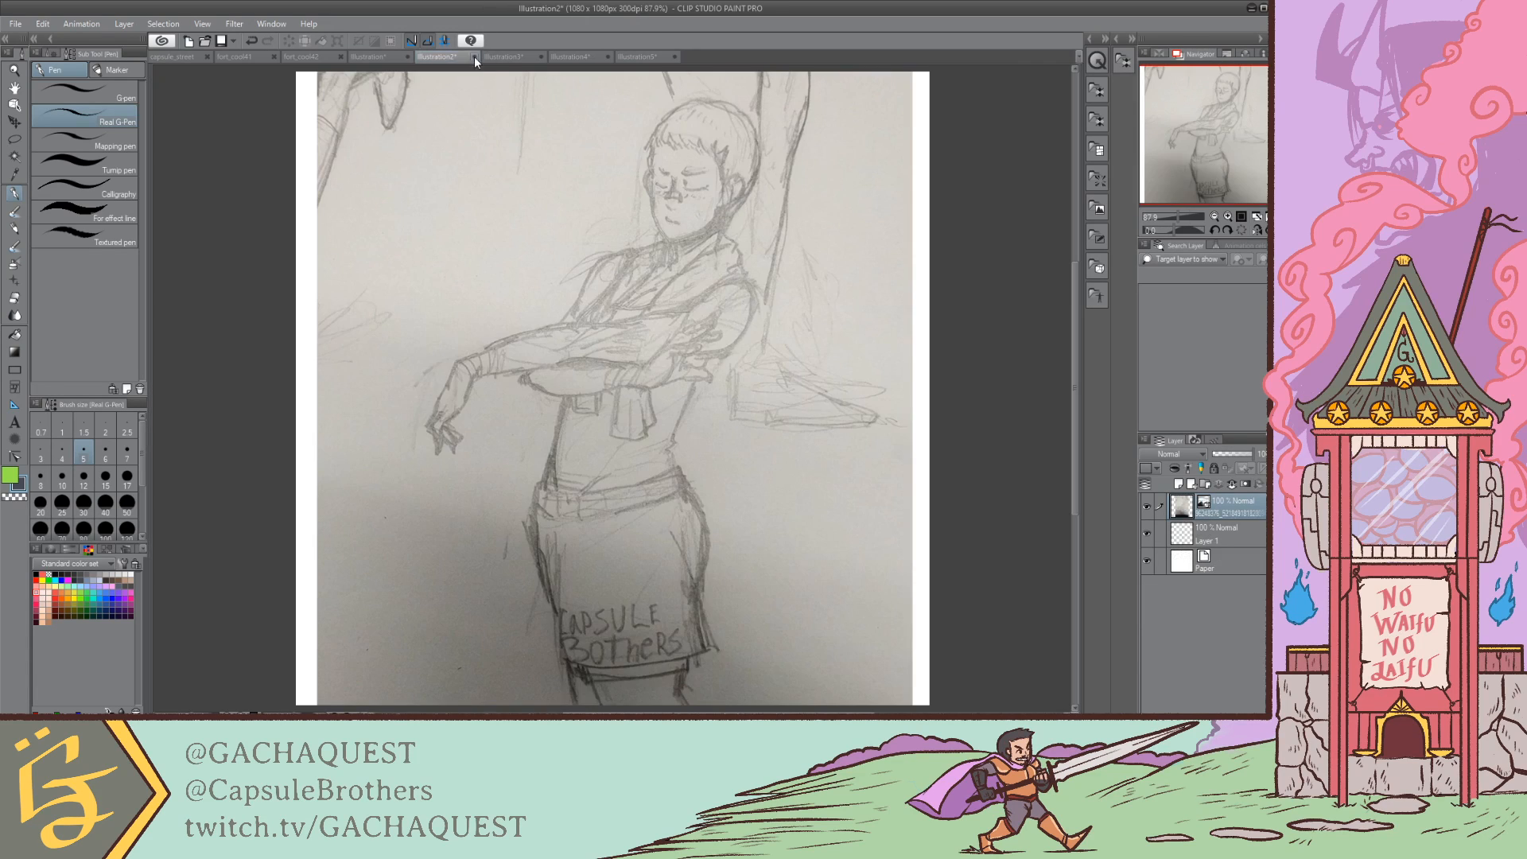
left_click(509, 56)
left_click(572, 56)
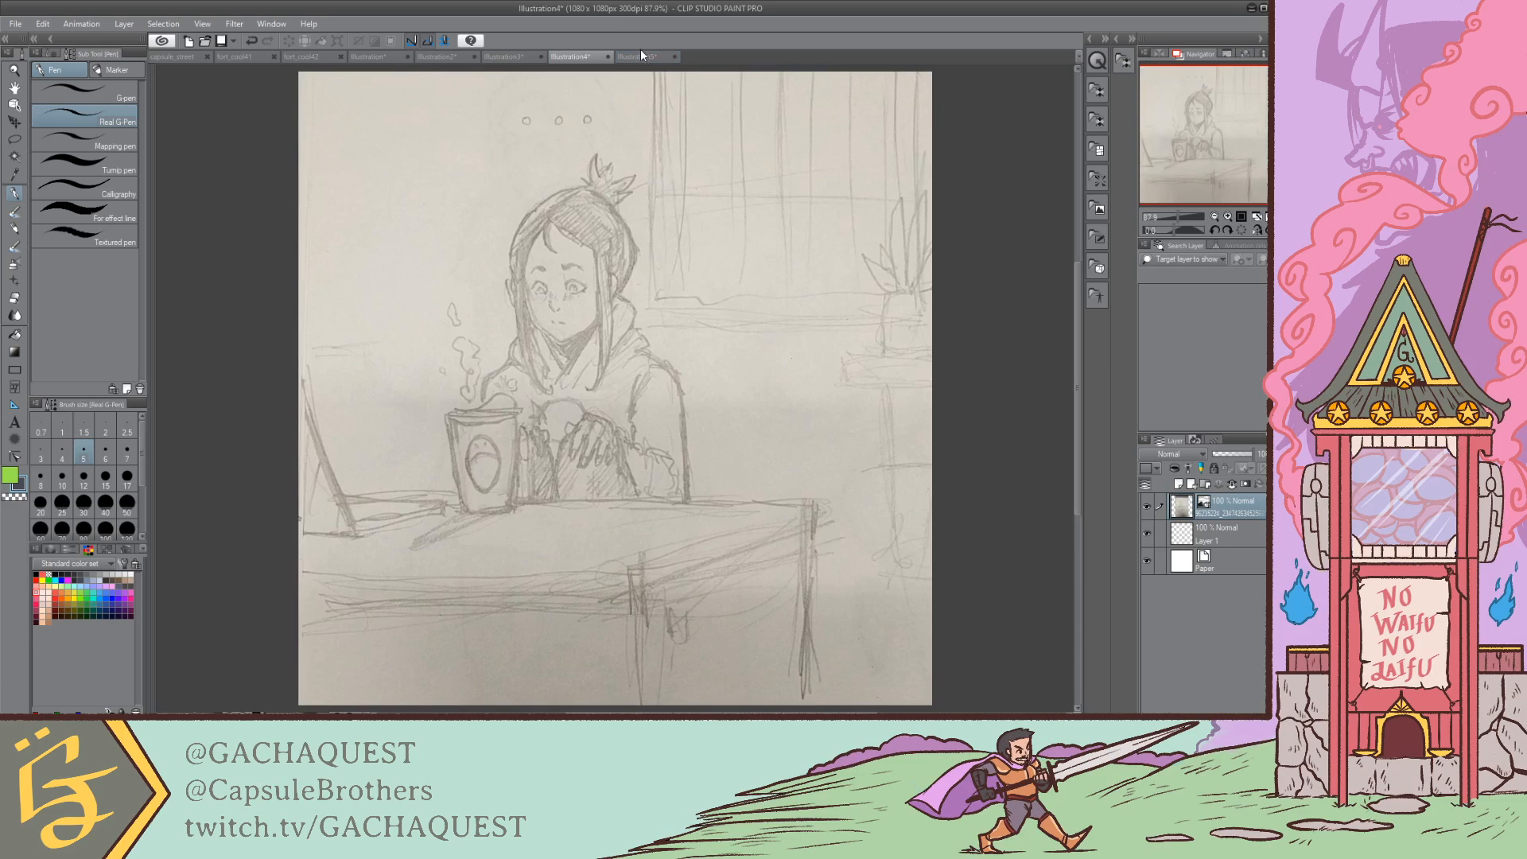
left_click(641, 55)
left_click(569, 57)
left_click(513, 61)
left_click(465, 61)
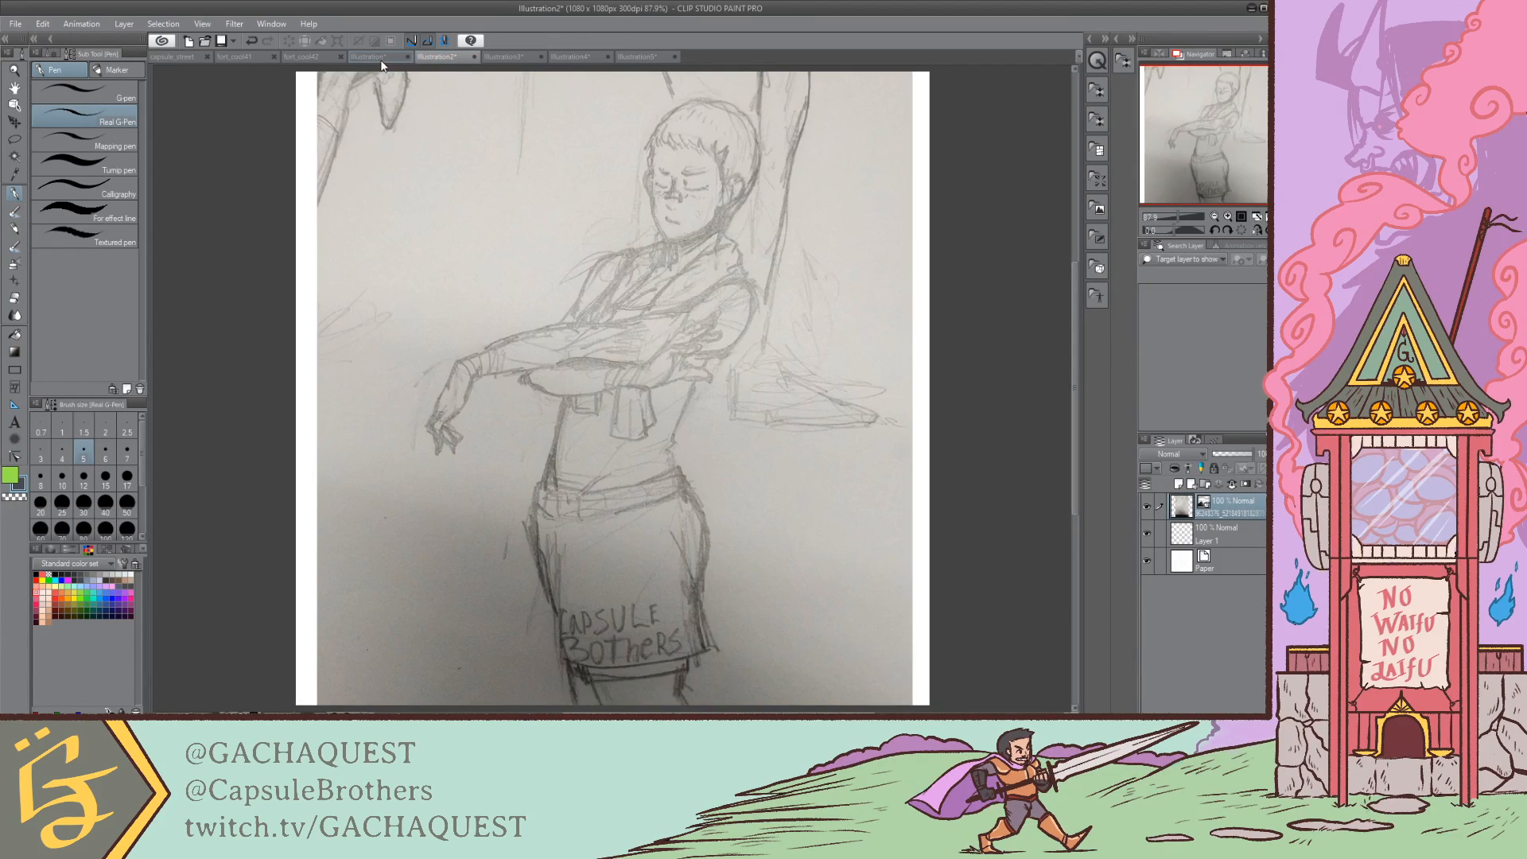
left_click(381, 62)
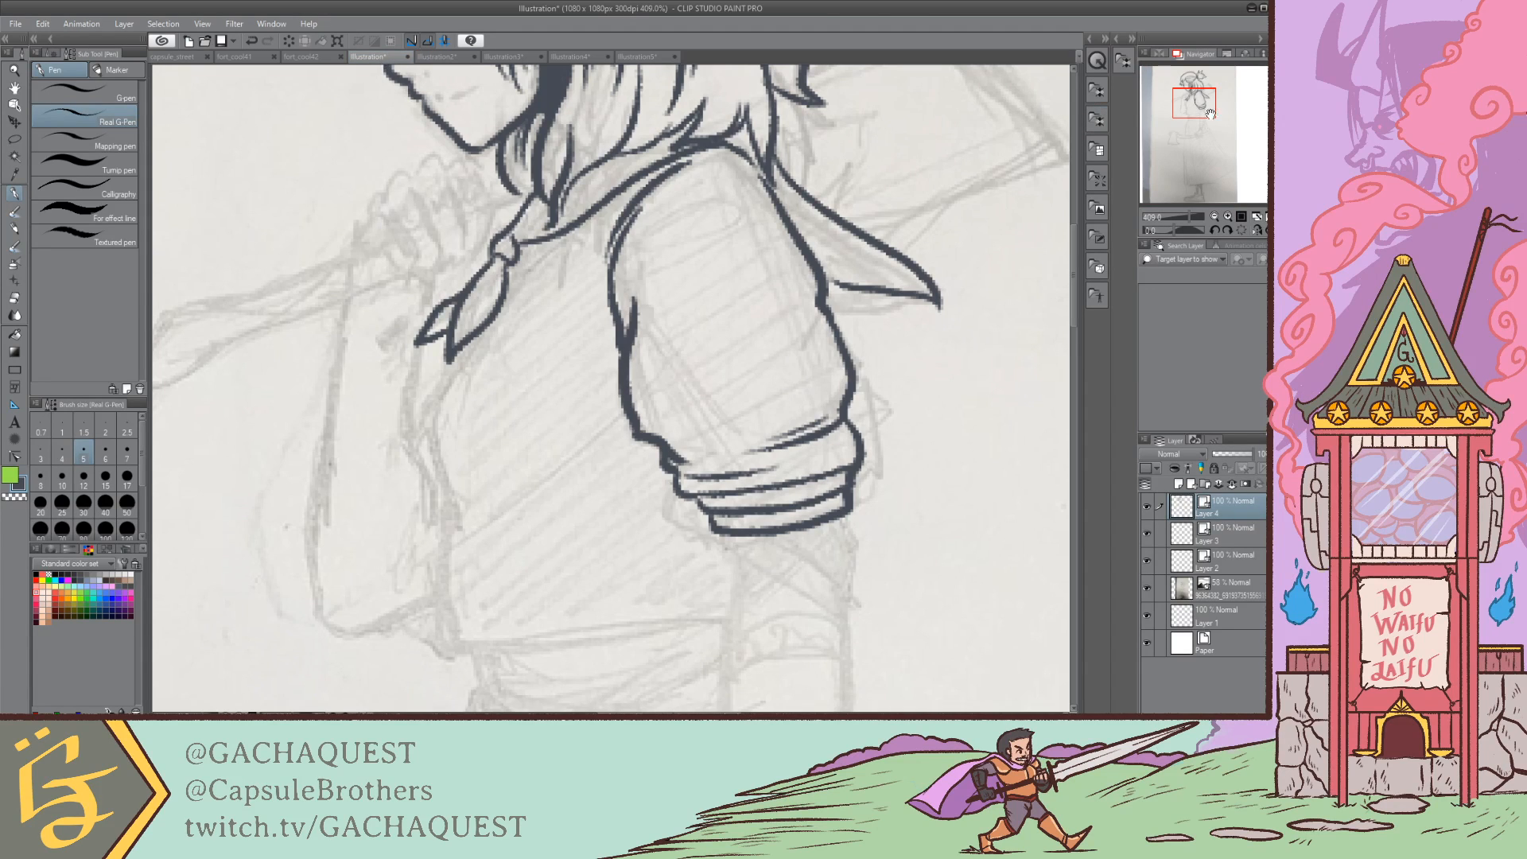
Step: Try to ink short starting strokes for the forearm just below the rolled cuff
left_click_drag(1210, 114, 1209, 125)
left_click_drag(719, 303, 722, 329)
key("ctrl+z")
key("ctrl+z")
left_click_drag(828, 295, 836, 311)
key("ctrl+z")
key("ctrl+z")
Step: Try to ink both long forearm edges down to the wrist and undo them
left_click_drag(1189, 112, 1192, 123)
mouse_move(674, 82)
left_mouse_down()
mouse_move(659, 153)
mouse_move(654, 438)
left_mouse_up()
key("ctrl+z")
mouse_move(675, 91)
left_mouse_down()
mouse_move(647, 244)
mouse_move(640, 486)
left_mouse_up()
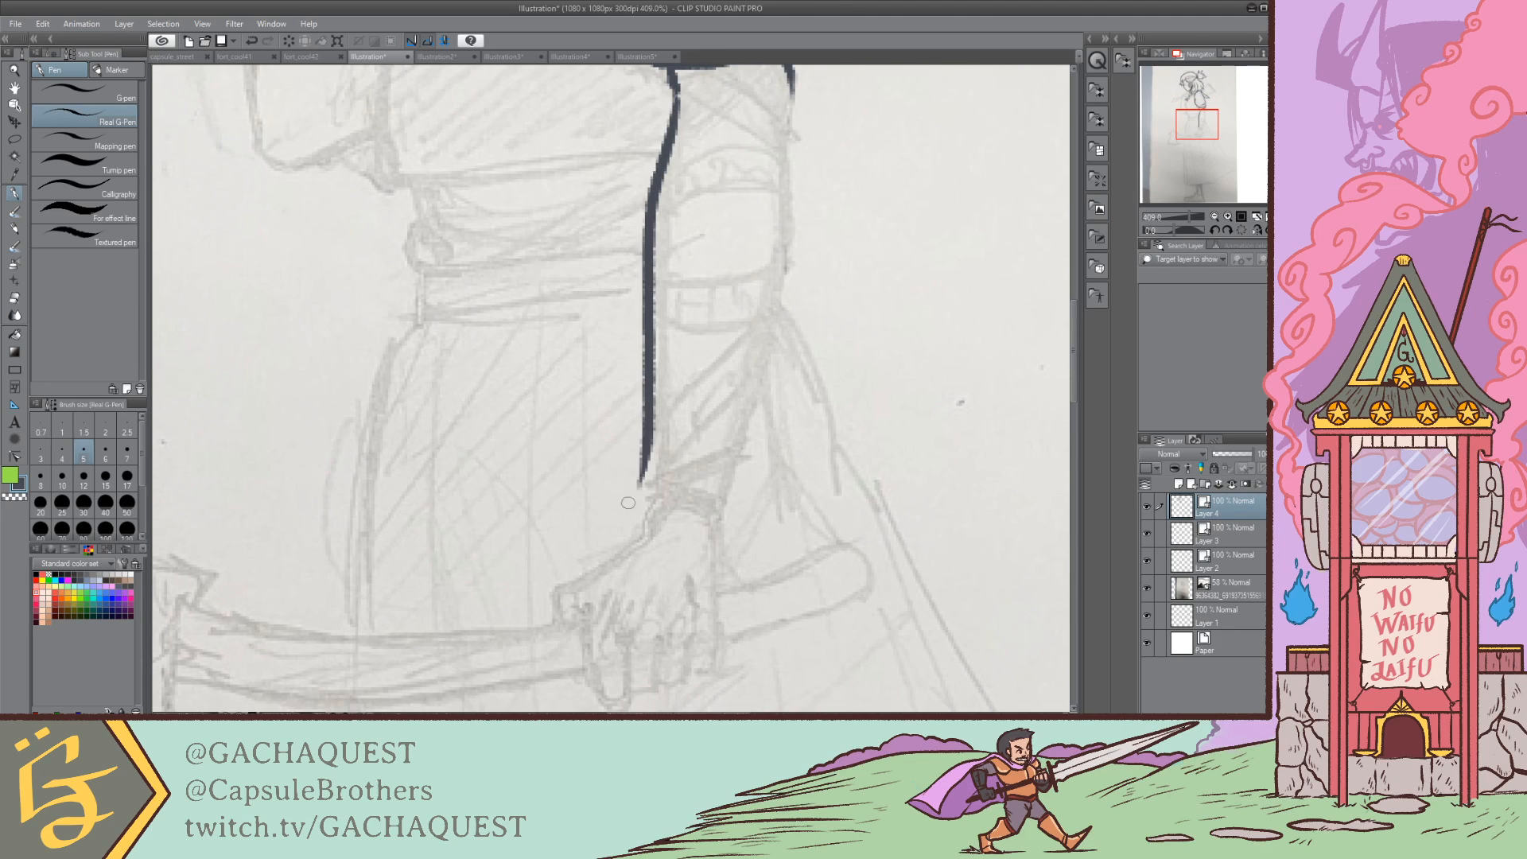
mouse_move(790, 97)
left_mouse_down()
mouse_move(785, 311)
mouse_move(730, 496)
left_mouse_up()
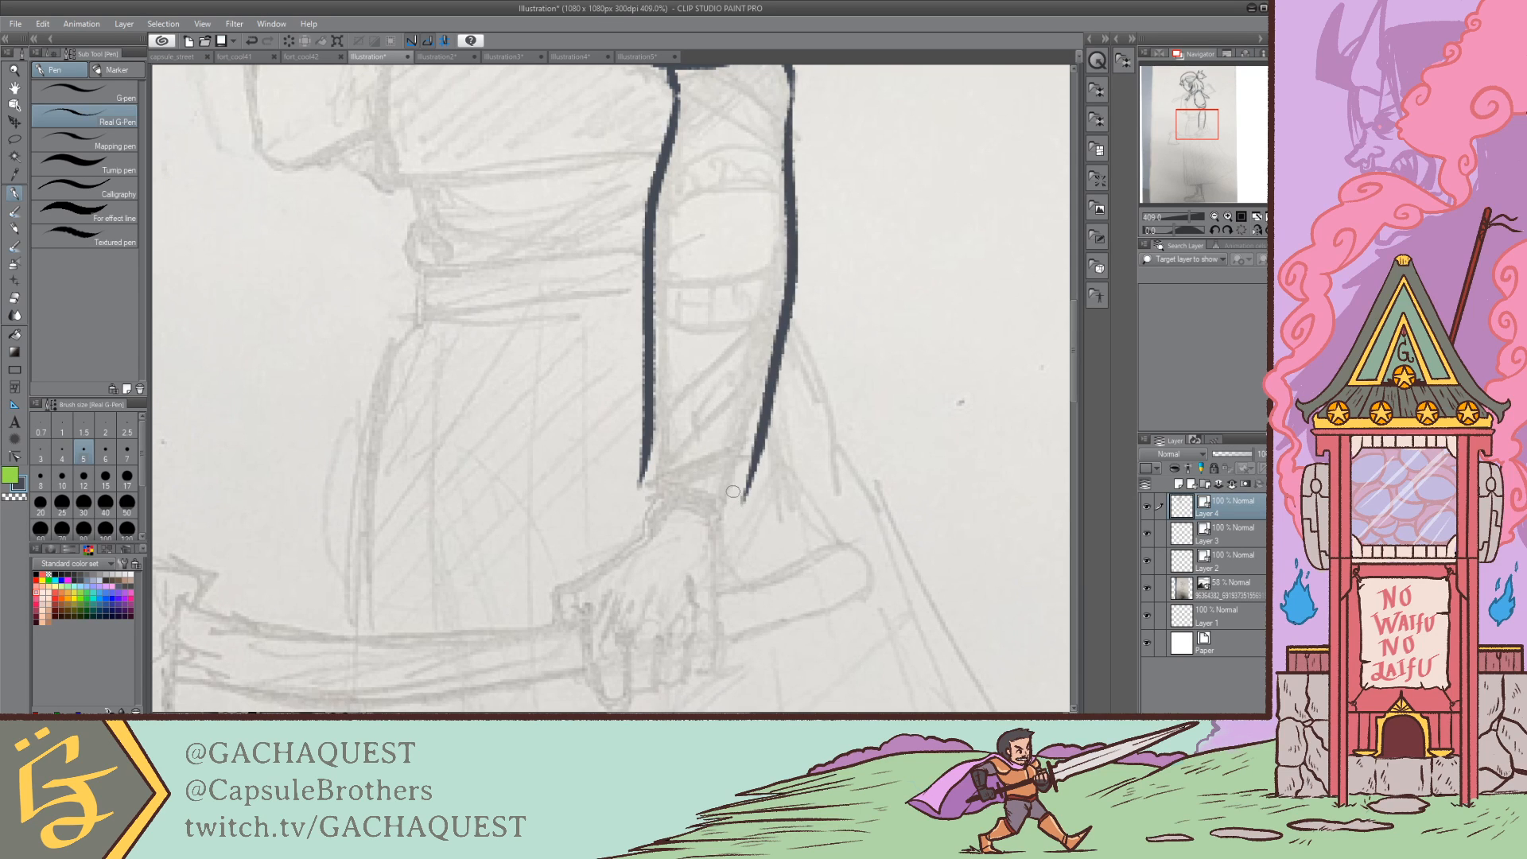
key("ctrl+z")
mouse_move(792, 94)
left_mouse_down()
mouse_move(772, 340)
mouse_move(730, 486)
left_mouse_up()
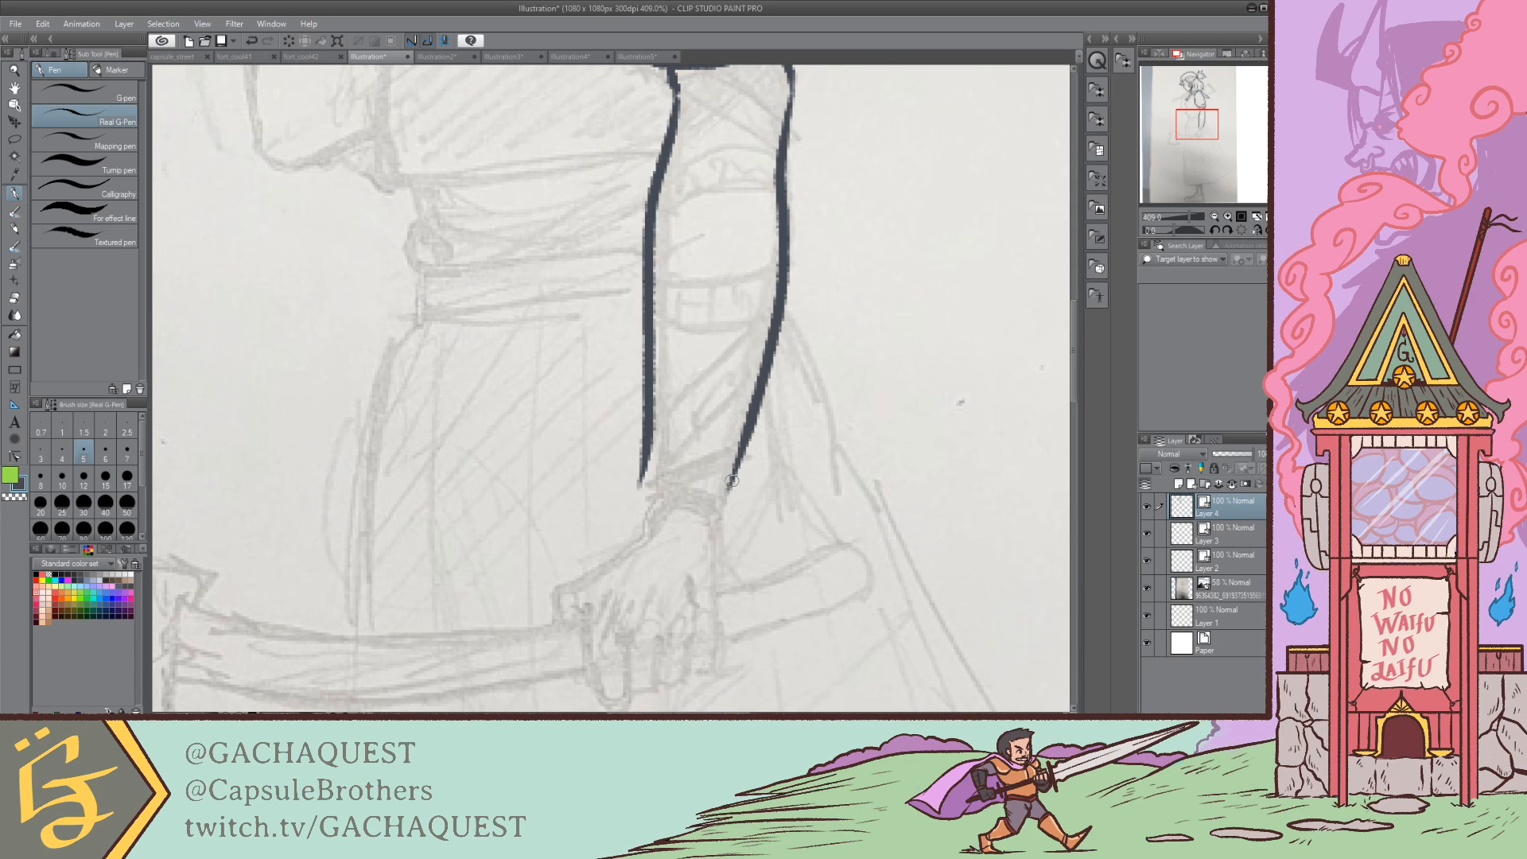
left_click_drag(1215, 131, 1212, 118)
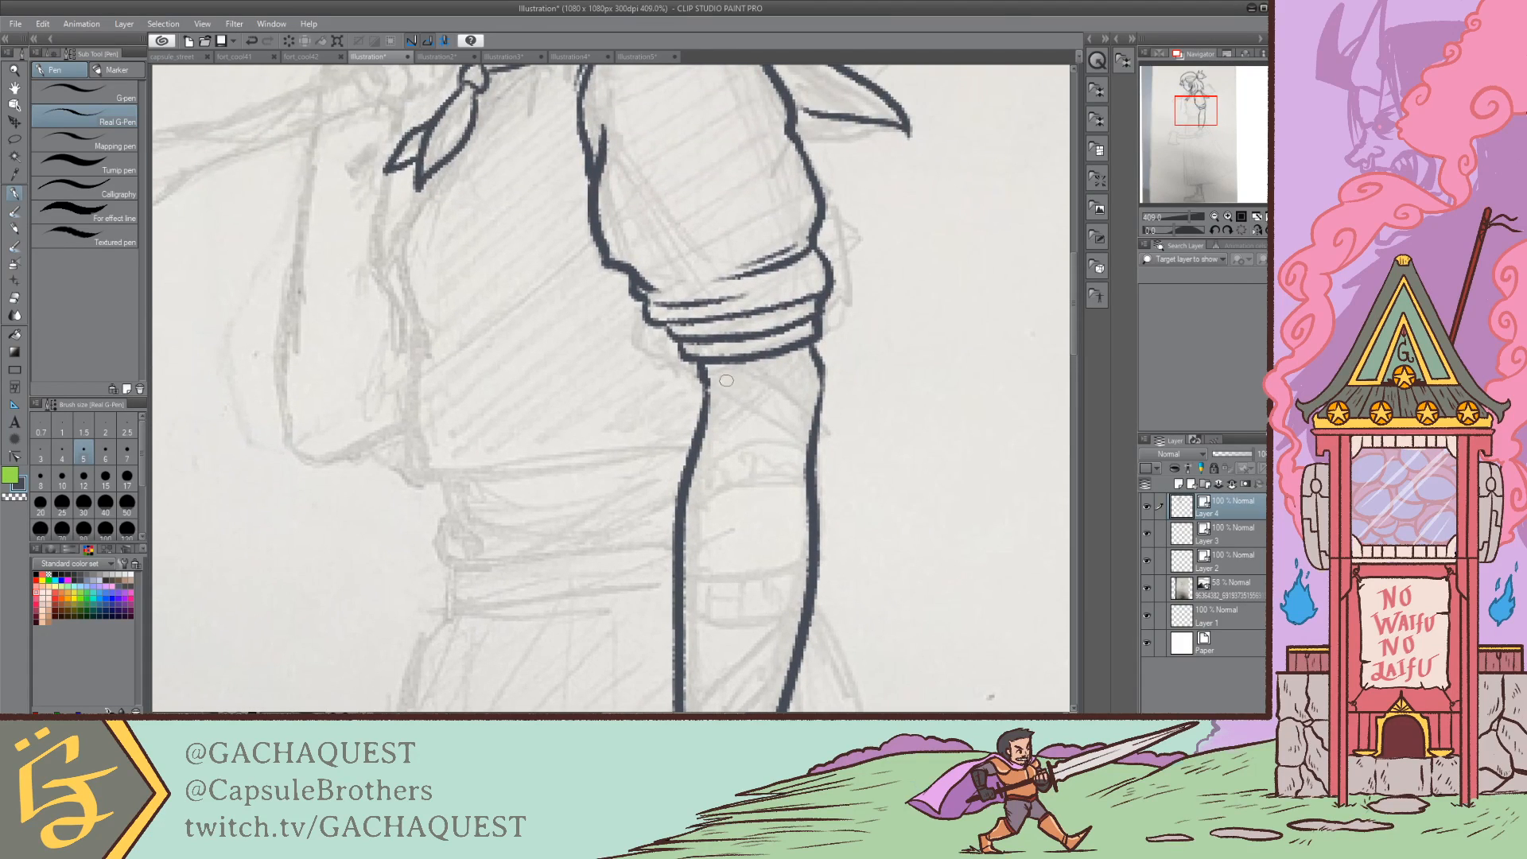
key("ctrl+z")
key("ctrl+z")
key("ctrl+z")
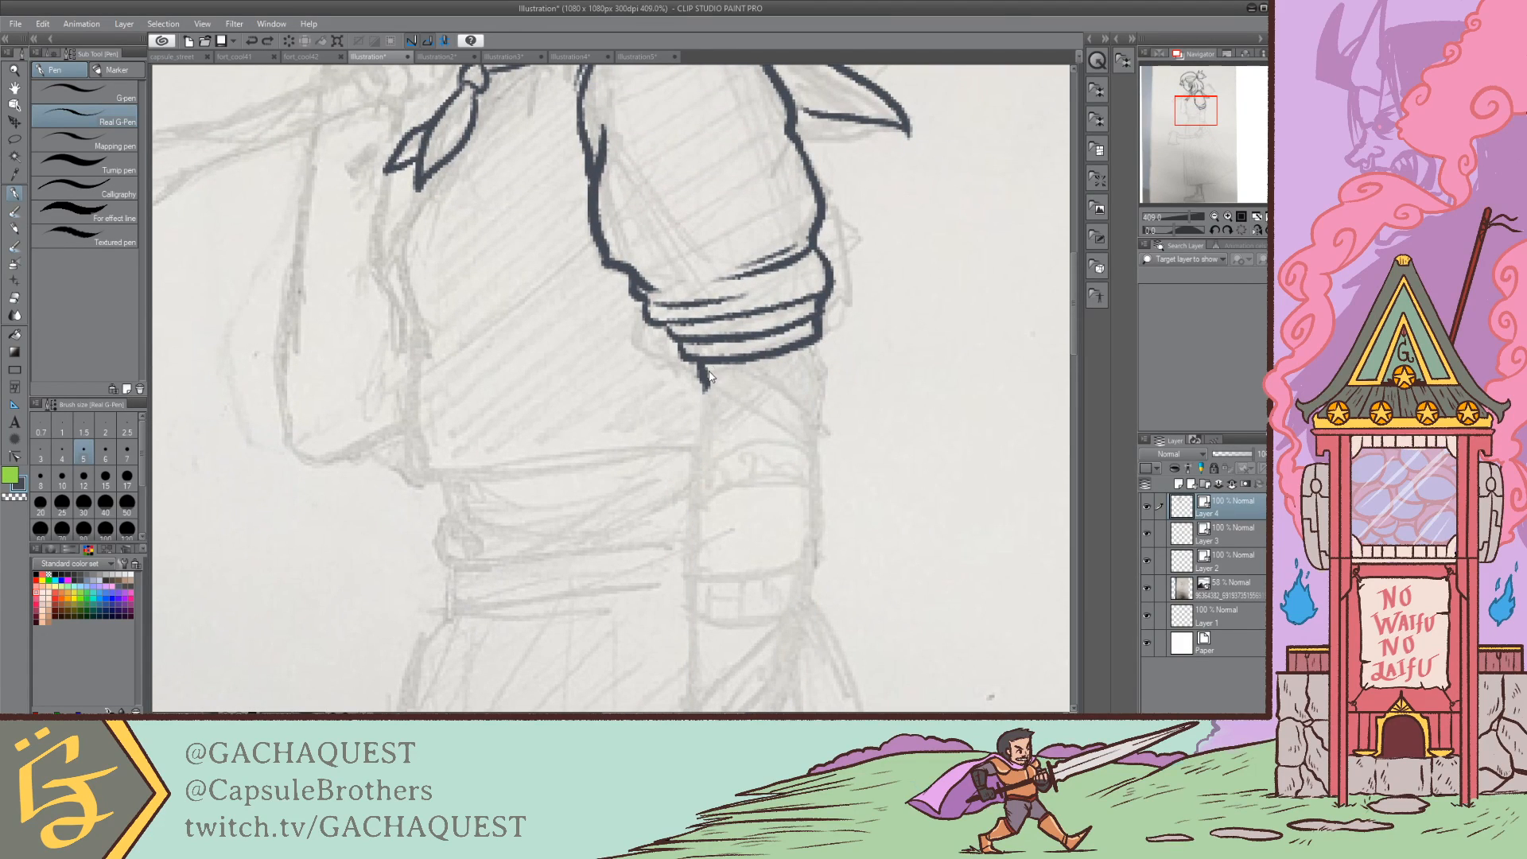
key("ctrl+z")
Step: Ink short arm edges below the cuff and extend the front edge of the forearm down to the wrist
left_click_drag(812, 344, 822, 378)
mouse_move(694, 361)
left_mouse_down()
mouse_move(711, 398)
mouse_move(701, 543)
left_mouse_up()
left_click_drag(1205, 115, 1204, 124)
key("ctrl+z")
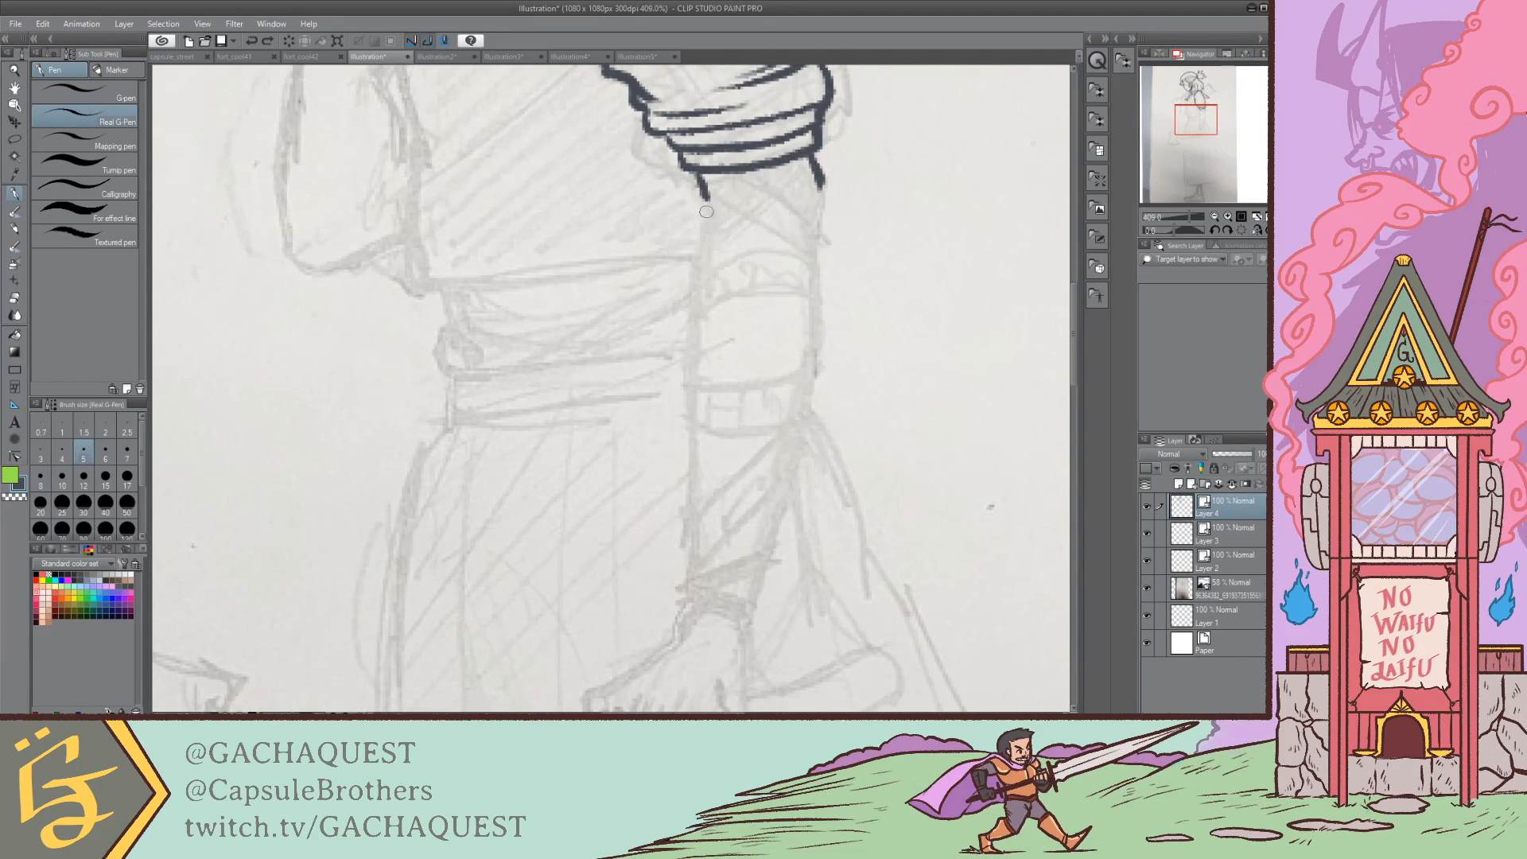
mouse_move(706, 212)
left_mouse_down()
mouse_move(675, 330)
mouse_move(688, 613)
left_mouse_up()
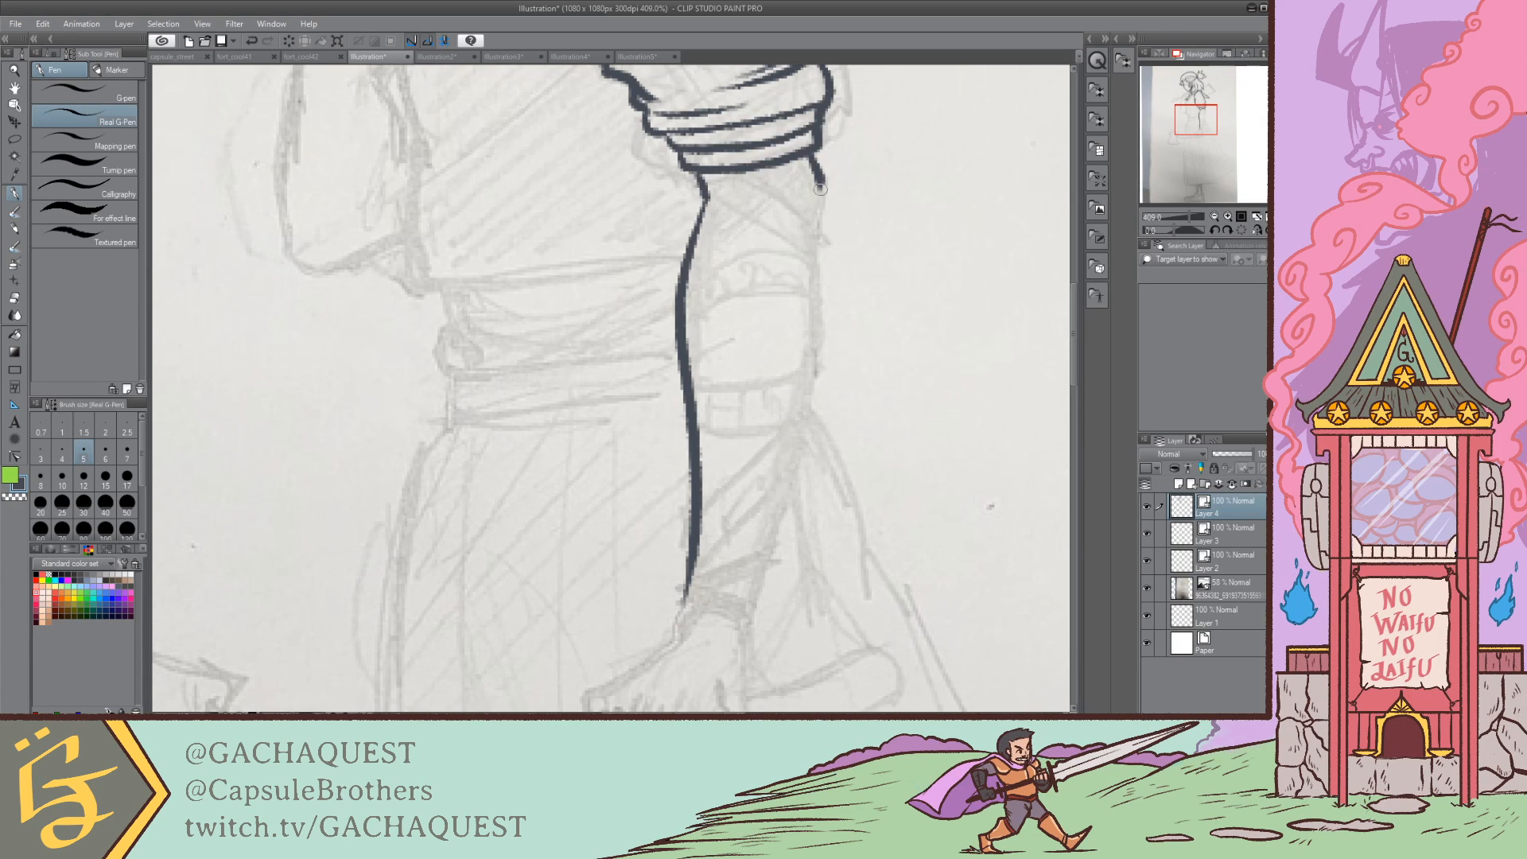
Step: Ink the forearm's back edge from below the cuff to the wrist, redoing the stroke until it tapers smoothly
mouse_move(819, 189)
left_mouse_down()
mouse_move(768, 552)
mouse_move(744, 608)
mouse_move(822, 218)
mouse_move(798, 447)
left_mouse_up()
key("ctrl+z")
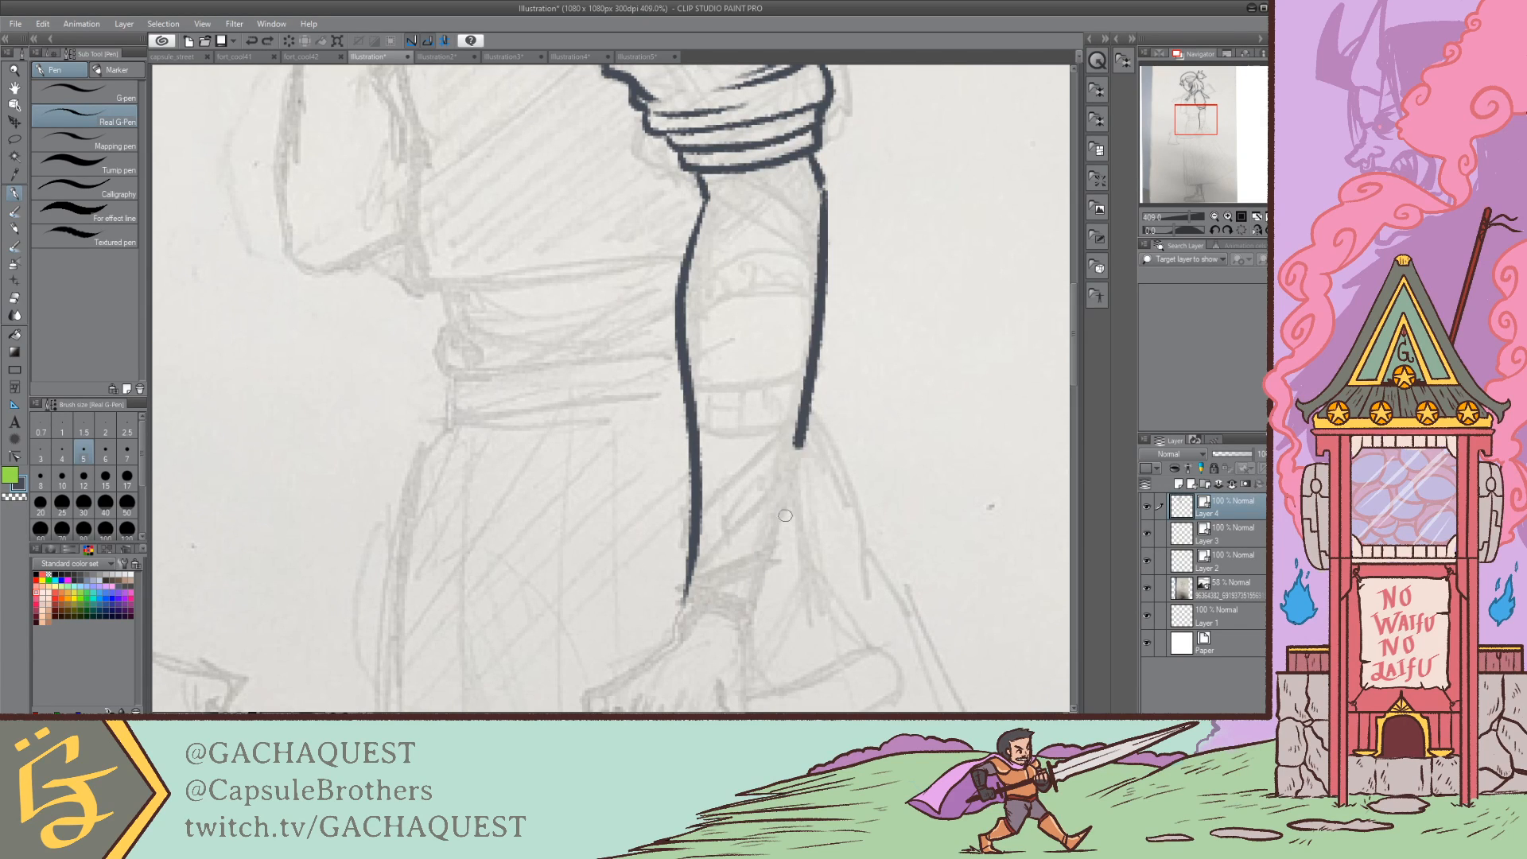
left_click_drag(784, 516, 741, 617)
key("ctrl+z")
mouse_move(822, 187)
left_mouse_down()
mouse_move(798, 477)
mouse_move(759, 628)
left_mouse_up()
key("ctrl+z")
mouse_move(827, 189)
left_mouse_down()
mouse_move(770, 561)
mouse_move(743, 629)
left_mouse_up()
key("ctrl+z")
left_click_drag(825, 191, 757, 605)
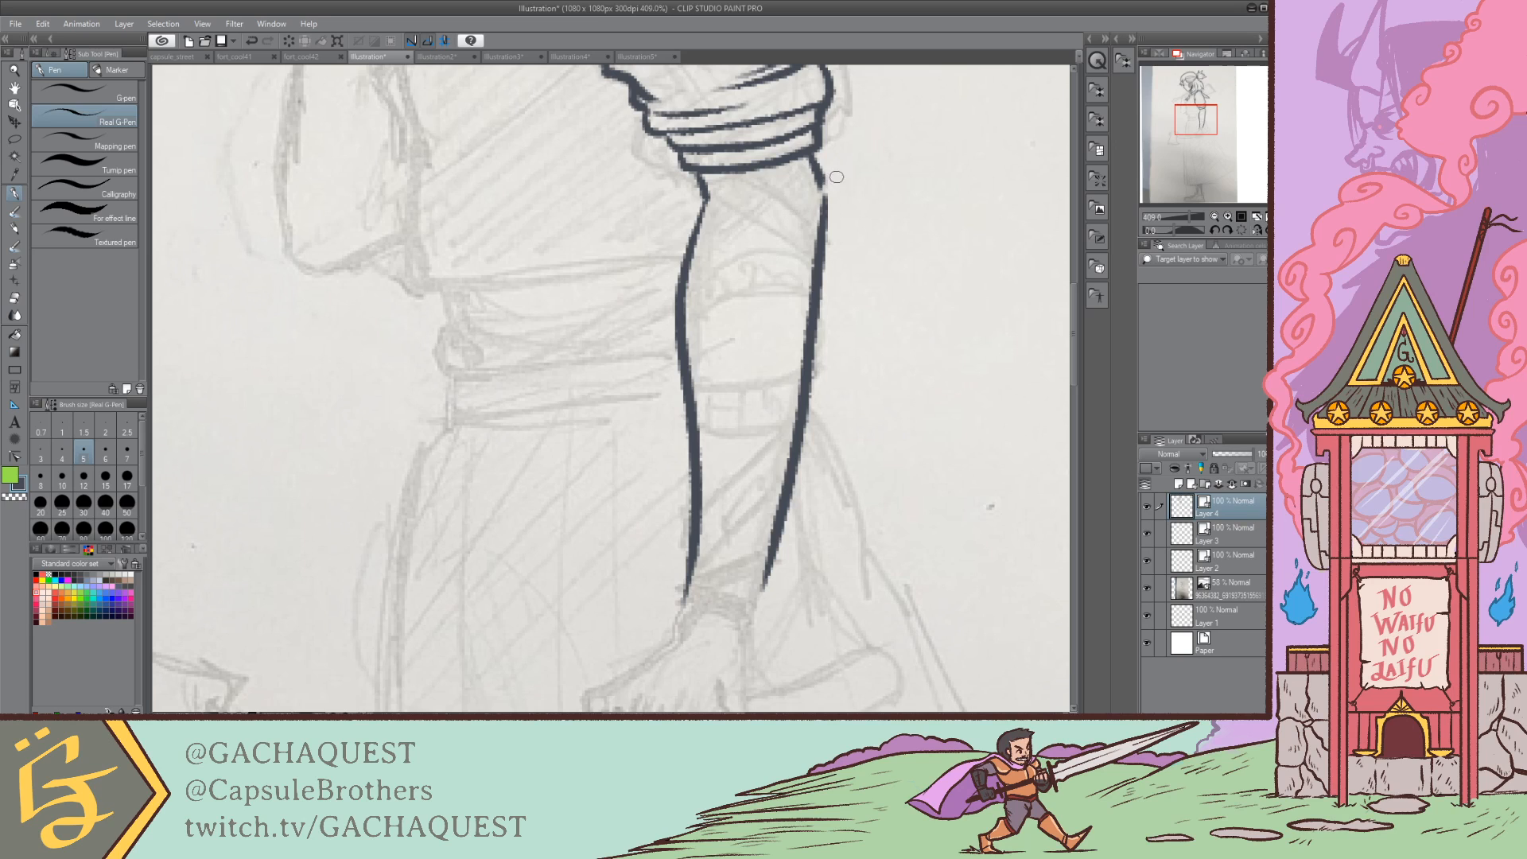
mouse_move(819, 179)
left_mouse_down()
mouse_move(823, 232)
mouse_move(826, 194)
mouse_move(824, 217)
left_mouse_up()
key("ctrl+z")
Step: Fill a solid dark shadow on the arm directly beneath the rolled cuff
left_click_drag(1190, 111, 1192, 98)
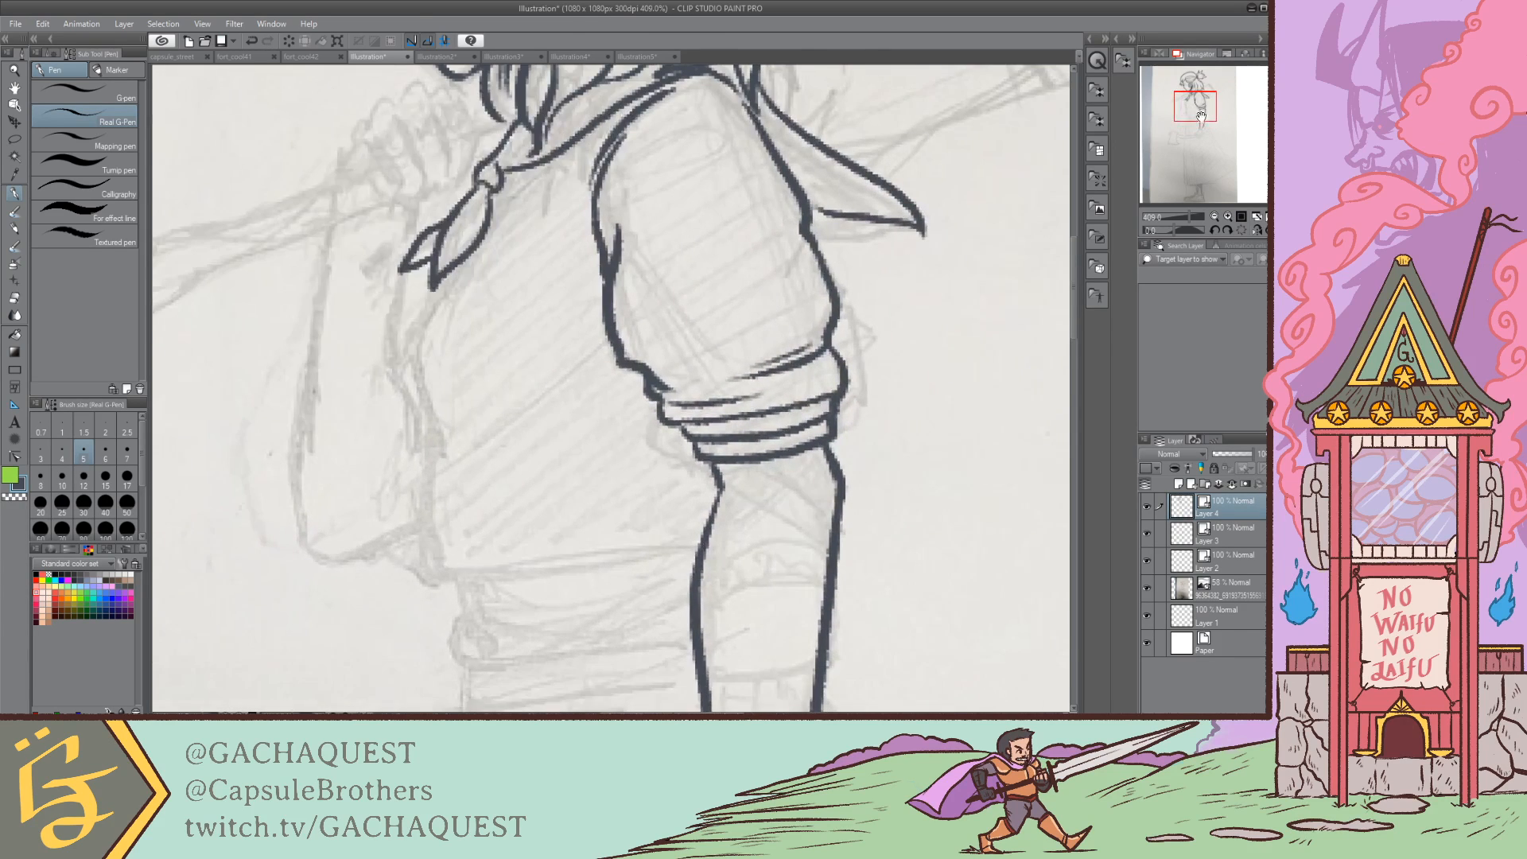
mouse_move(810, 451)
left_mouse_down()
mouse_move(762, 474)
mouse_move(712, 465)
mouse_move(810, 447)
left_mouse_up()
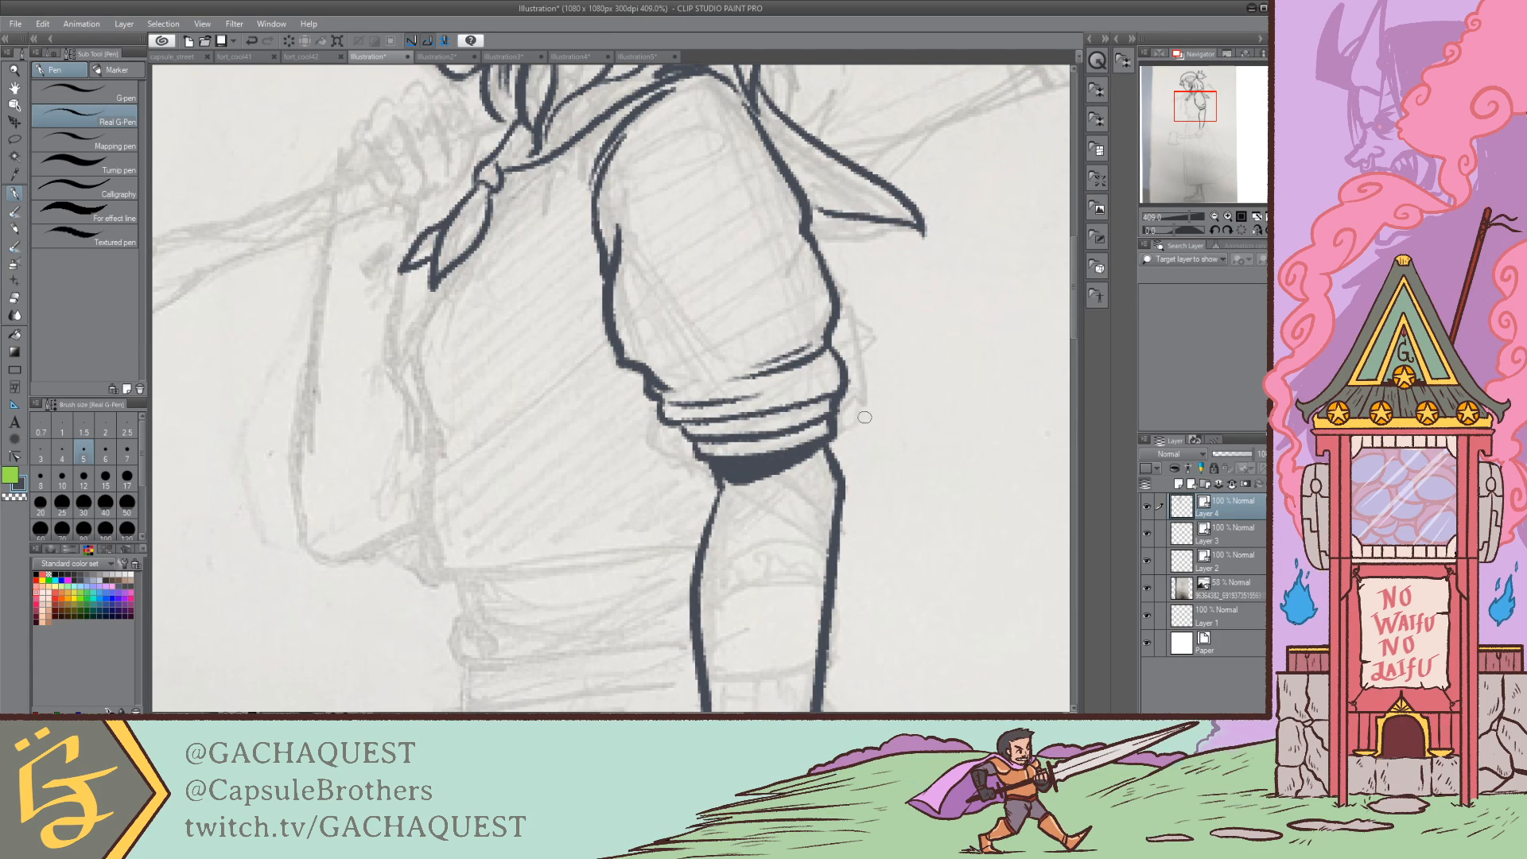
left_click_drag(1199, 118, 1200, 114)
left_click_drag(849, 241, 739, 288)
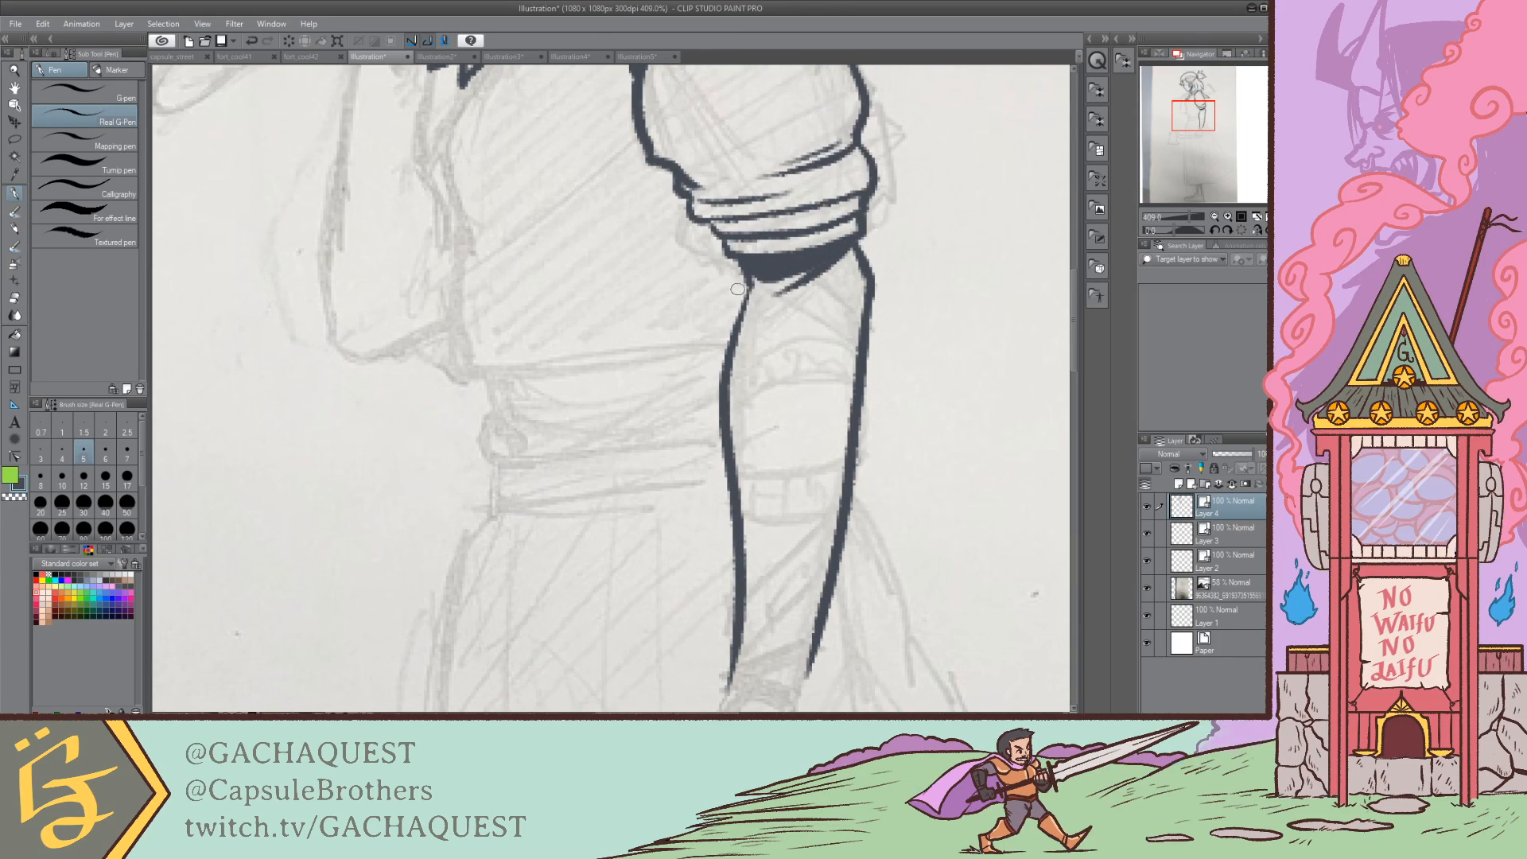
key("ctrl+z")
left_click_drag(826, 260, 749, 278)
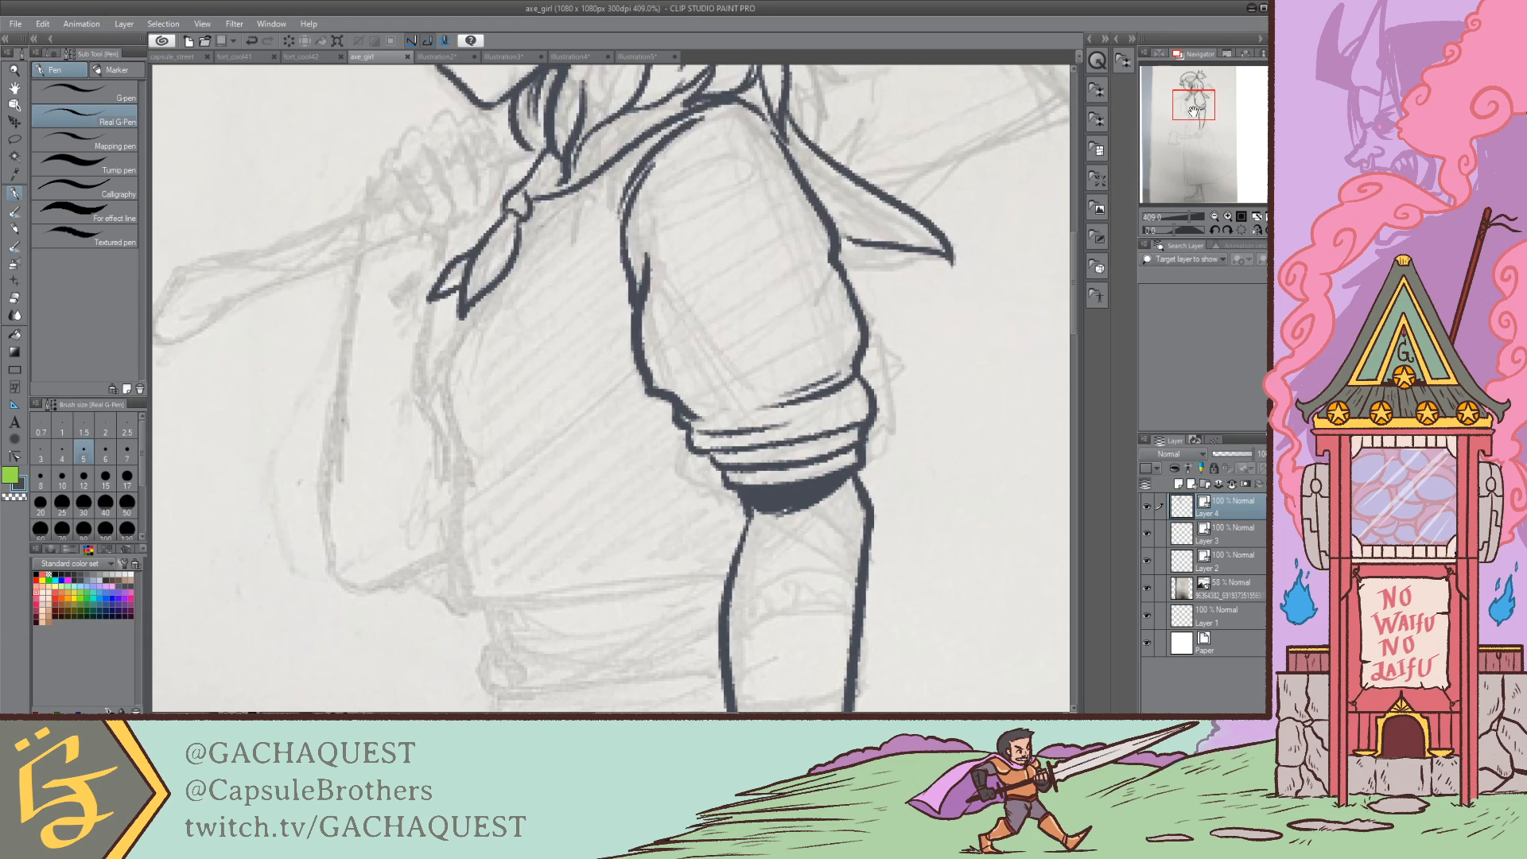
Step: Ink the torso's front edge from the kerchief over the chest, with a short fold line below it
left_click_drag(1193, 111, 1192, 113)
mouse_move(481, 277)
left_mouse_down()
mouse_move(453, 318)
mouse_move(455, 386)
mouse_move(476, 440)
left_mouse_up()
mouse_move(453, 387)
left_mouse_down()
mouse_move(482, 471)
mouse_move(477, 421)
mouse_move(488, 456)
left_mouse_up()
key("ctrl+z")
mouse_move(482, 421)
left_mouse_down()
mouse_move(499, 460)
mouse_move(484, 467)
mouse_move(468, 421)
mouse_move(471, 479)
mouse_move(482, 582)
left_mouse_up()
key("ctrl+z")
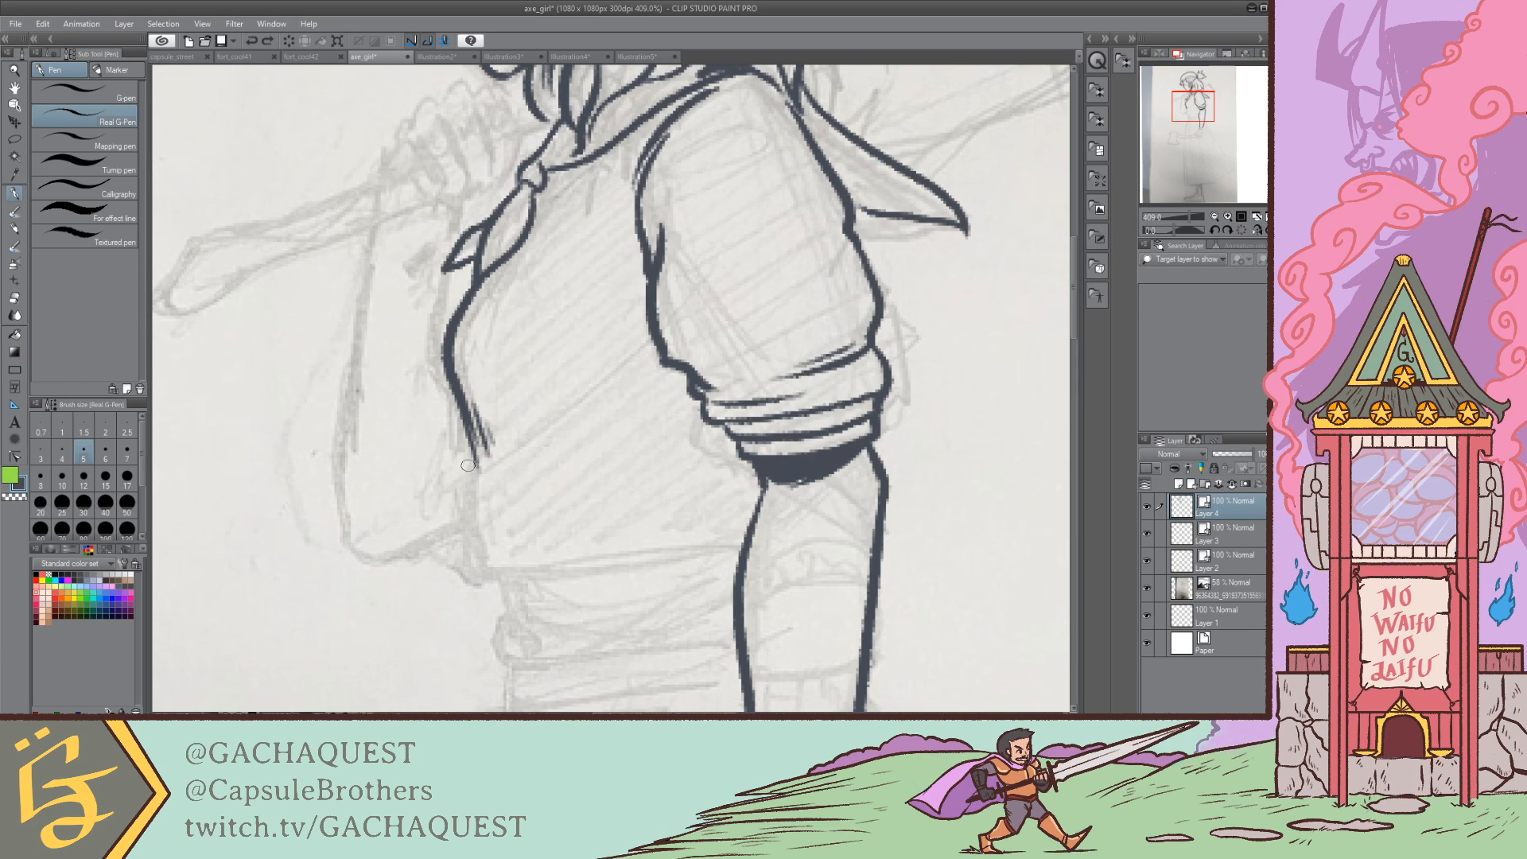
Step: Extend the shirt's front edge down to the waist and ink its curved hem across to the forearm
left_click_drag(457, 401, 487, 460)
key("ctrl+z")
mouse_move(456, 404)
left_mouse_down()
mouse_move(492, 577)
mouse_move(482, 560)
mouse_move(756, 528)
left_mouse_up()
key("ctrl+z")
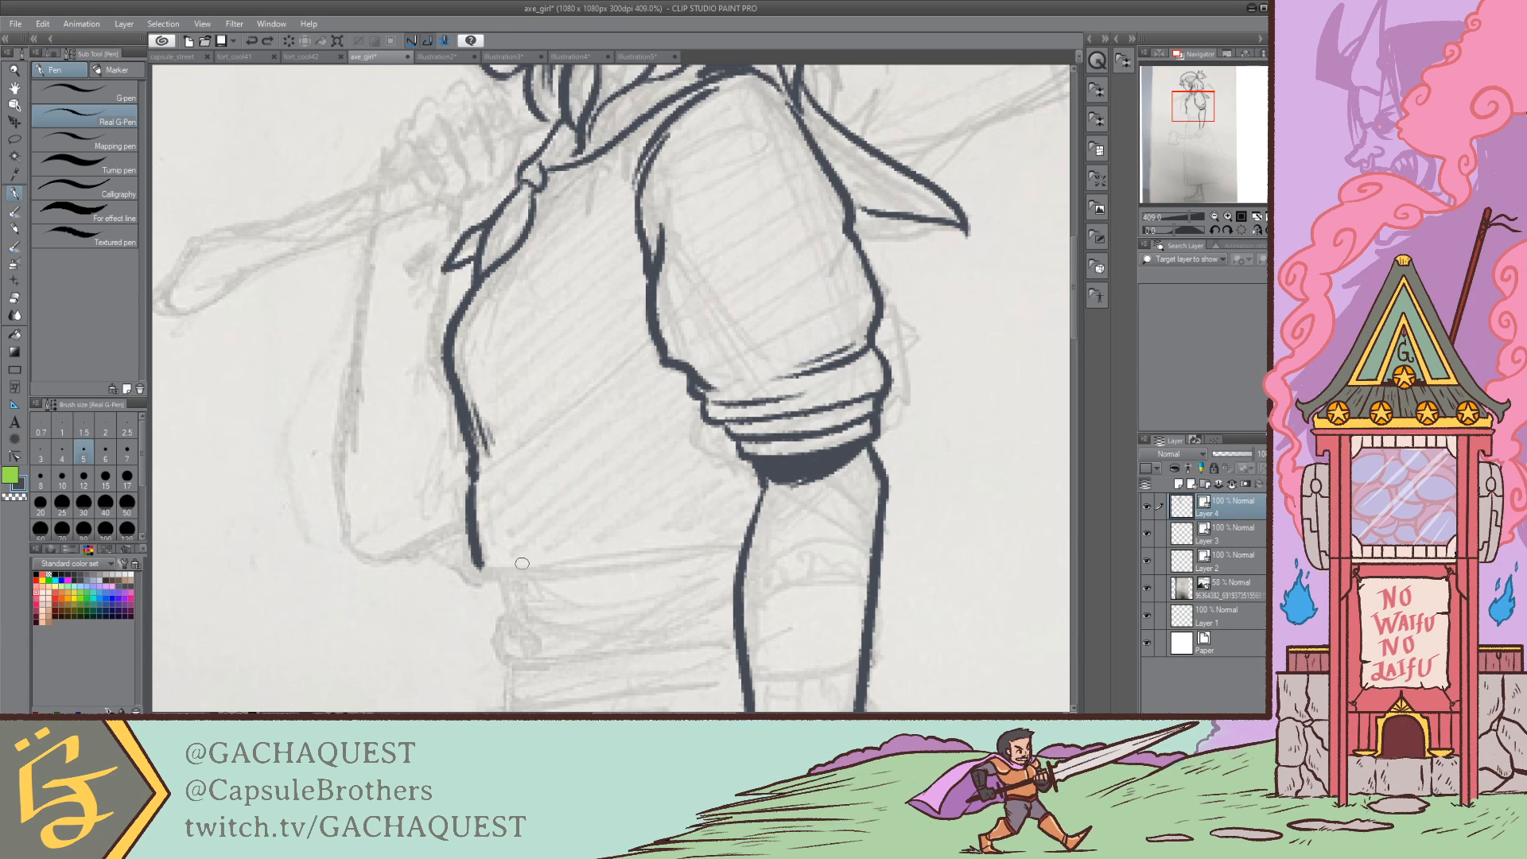
mouse_move(476, 560)
left_mouse_down()
mouse_move(648, 571)
mouse_move(739, 545)
mouse_move(763, 508)
left_mouse_up()
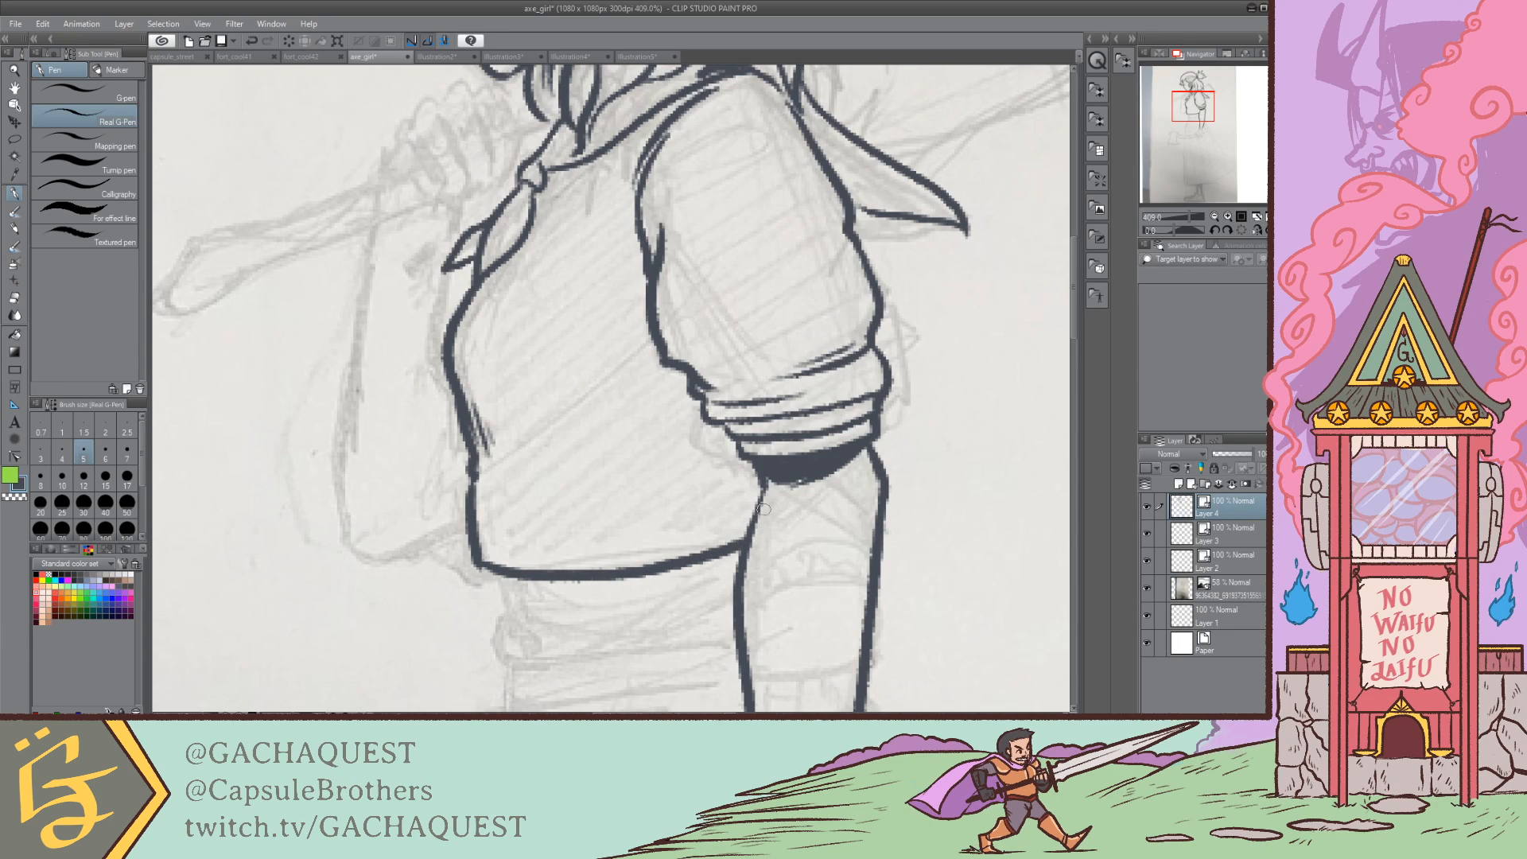
Step: Ink the front and lower outline of the waist sash below the shirt hem
left_click_drag(1192, 106, 1194, 121)
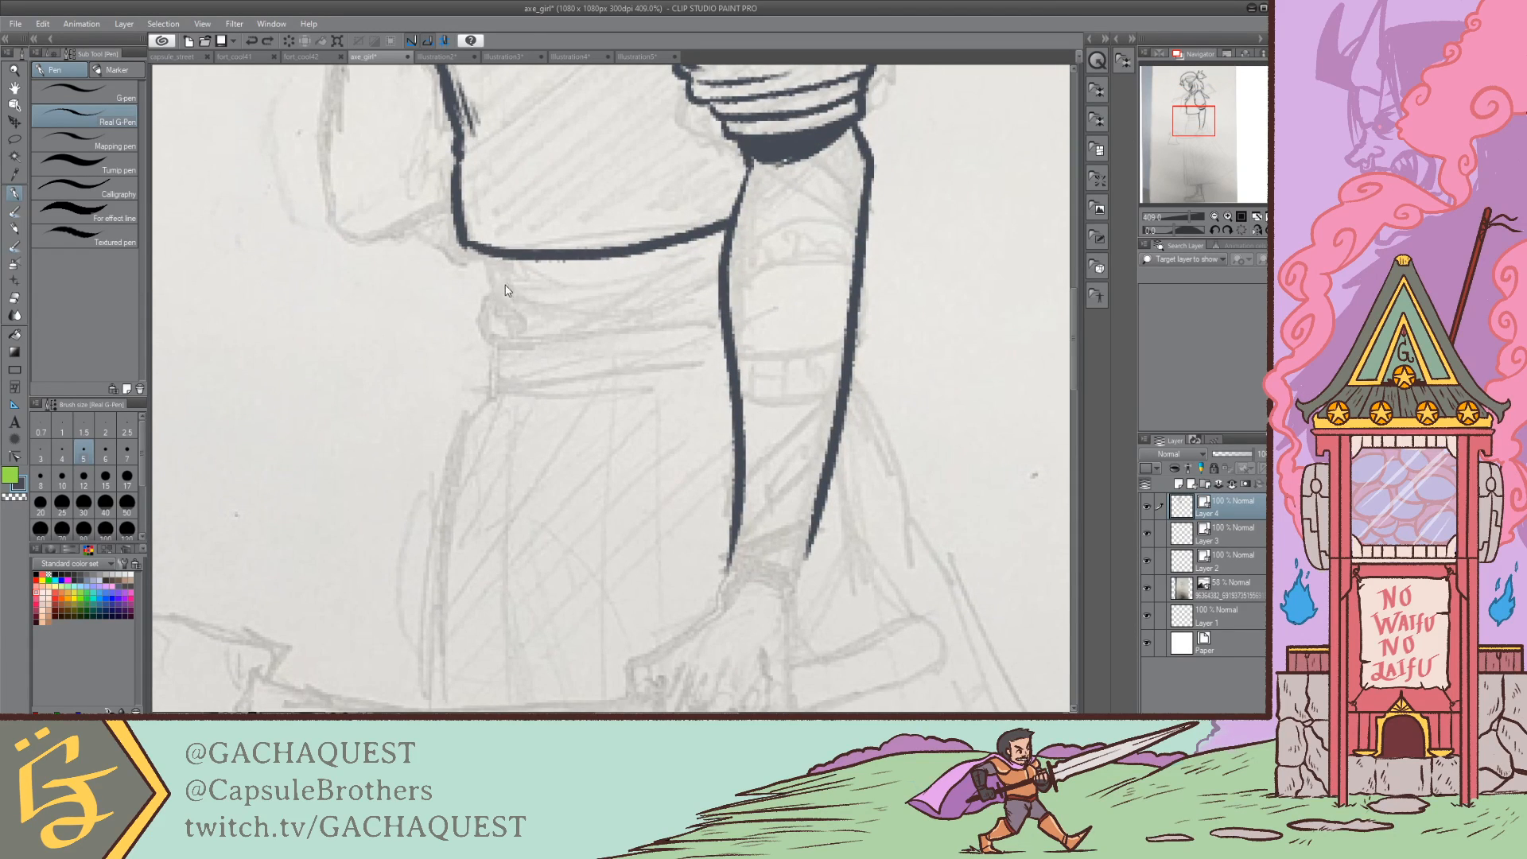
mouse_move(488, 256)
left_mouse_down()
mouse_move(481, 320)
mouse_move(501, 347)
mouse_move(720, 322)
left_mouse_up()
key("ctrl+z")
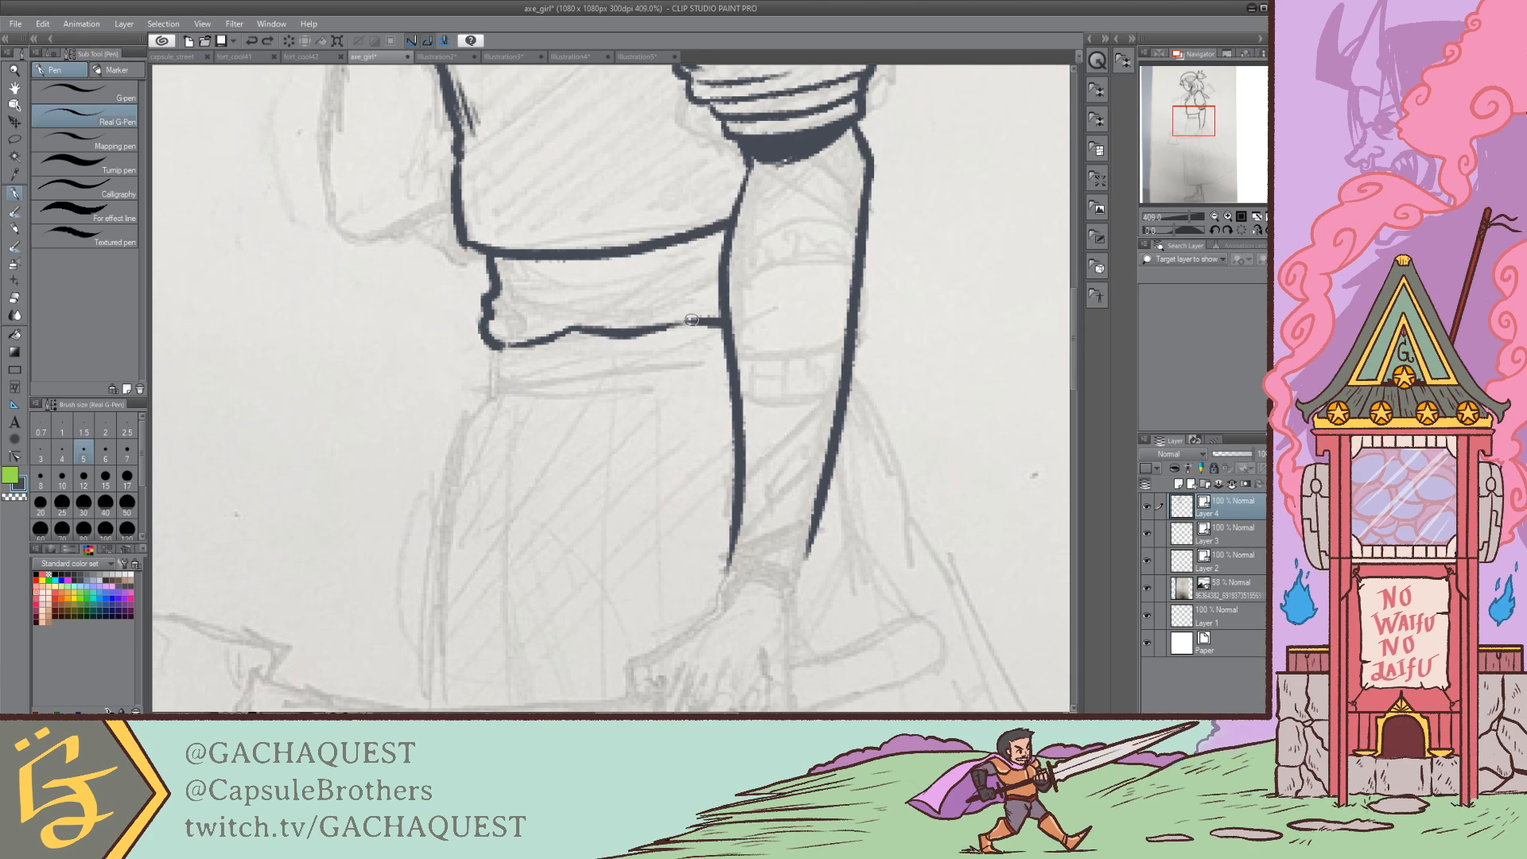
Step: Add fold lines inside the waist sash along its lower edge and just under the shirt hem
left_click_drag(488, 316, 592, 303)
left_click_drag(590, 307, 704, 307)
key("ctrl+z")
mouse_move(569, 327)
left_mouse_down()
mouse_move(726, 318)
mouse_move(712, 305)
left_mouse_up()
key("ctrl+z")
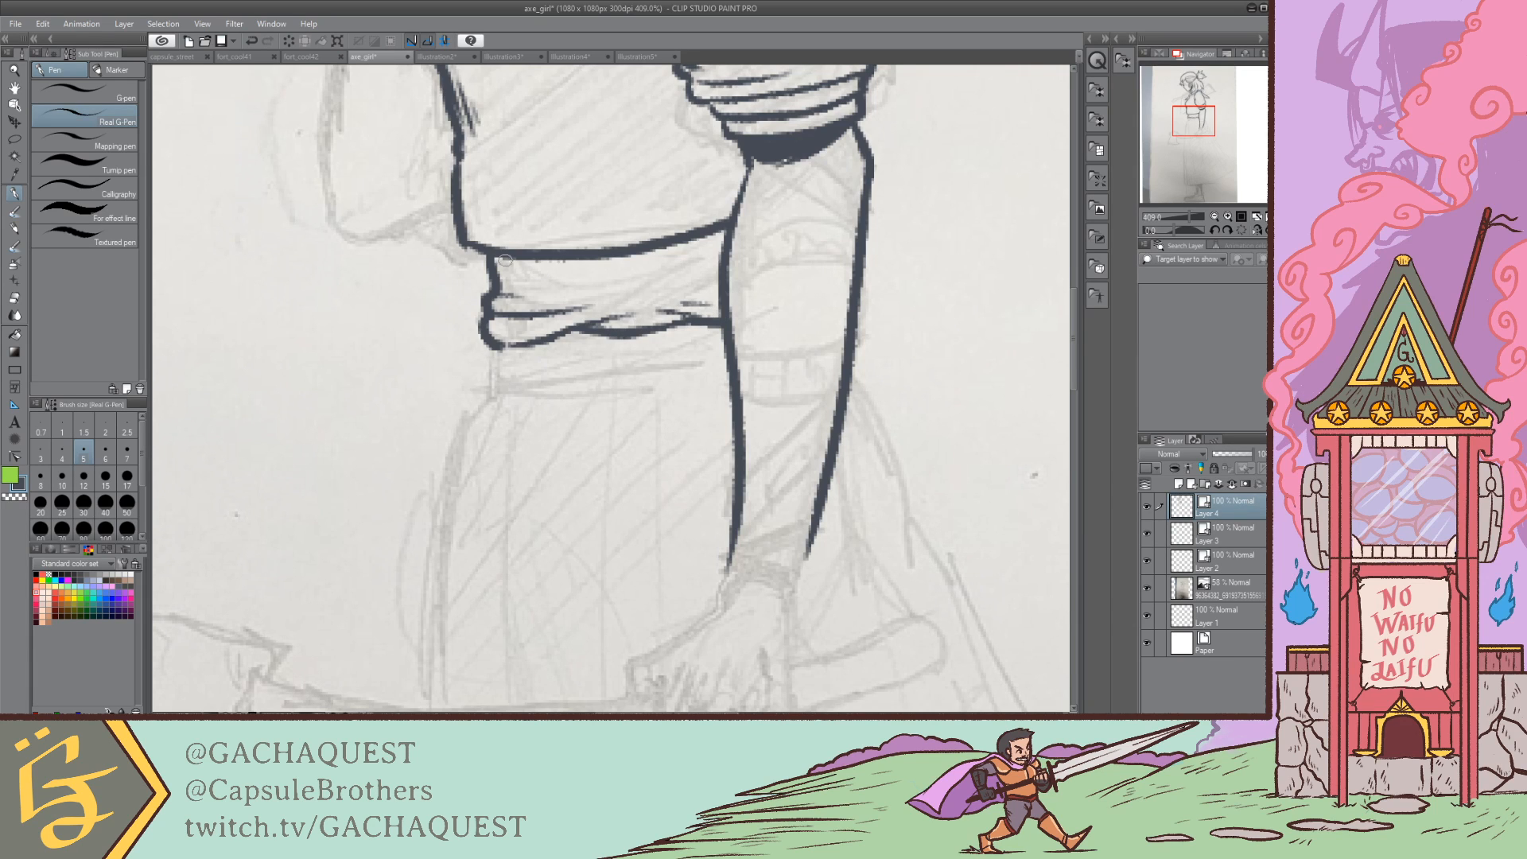
left_click_drag(487, 251, 570, 272)
Step: Ink the double-lined collar edge from the shoulder to the kerchief knot and touch up the shoulder line
left_click_drag(1187, 109, 1194, 91)
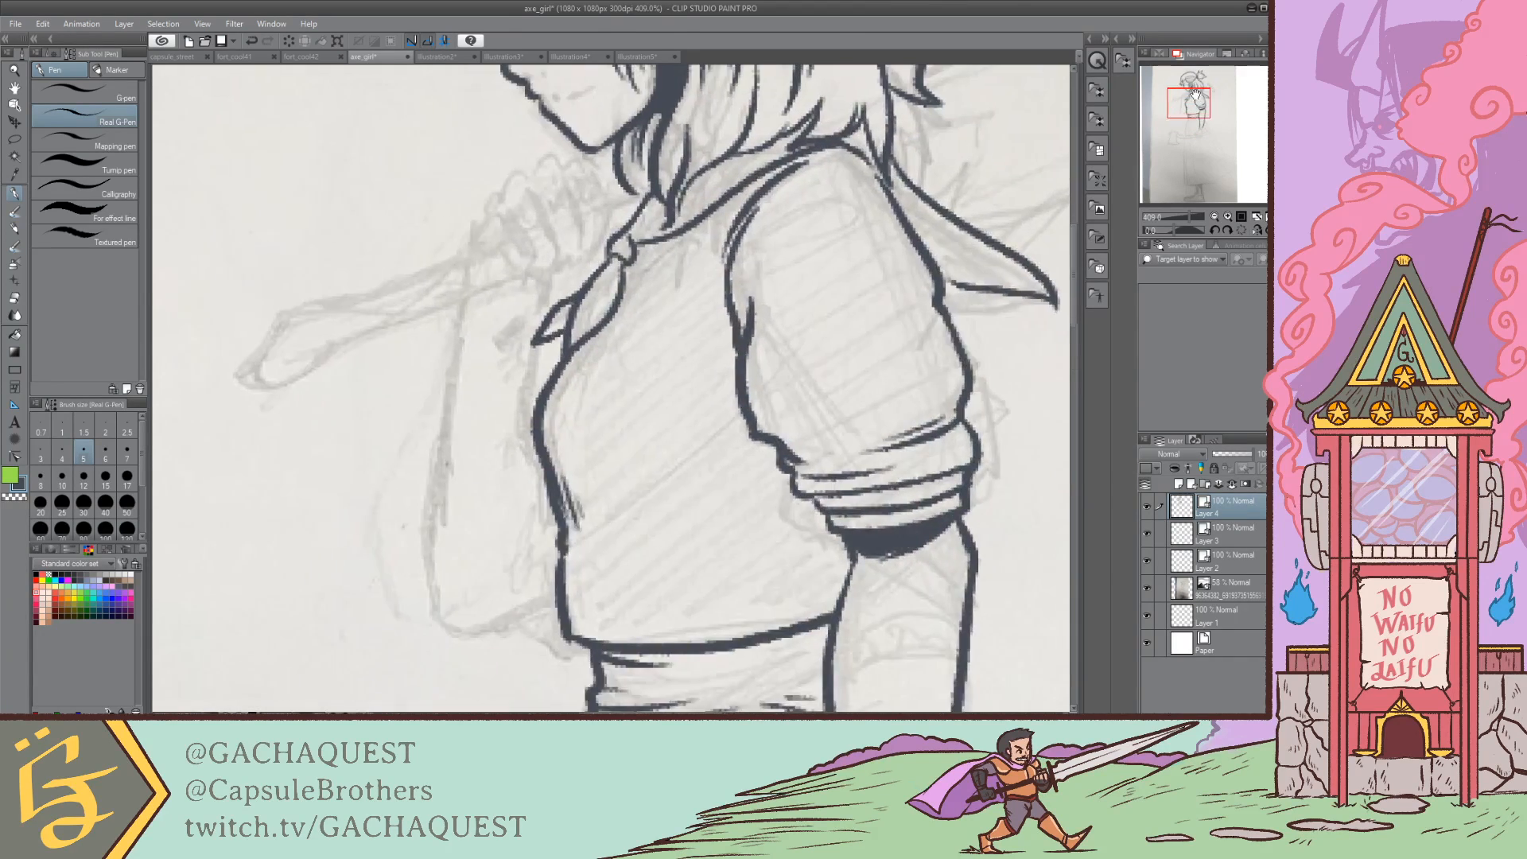
mouse_move(742, 219)
left_mouse_down()
mouse_move(675, 300)
mouse_move(593, 330)
left_mouse_up()
mouse_move(746, 188)
left_mouse_down()
mouse_move(677, 276)
mouse_move(604, 309)
left_mouse_up()
key("ctrl+z")
mouse_move(744, 185)
left_mouse_down()
mouse_move(691, 271)
mouse_move(620, 313)
left_mouse_up()
key("ctrl+z")
mouse_move(741, 188)
left_mouse_down()
mouse_move(678, 282)
mouse_move(606, 312)
left_mouse_up()
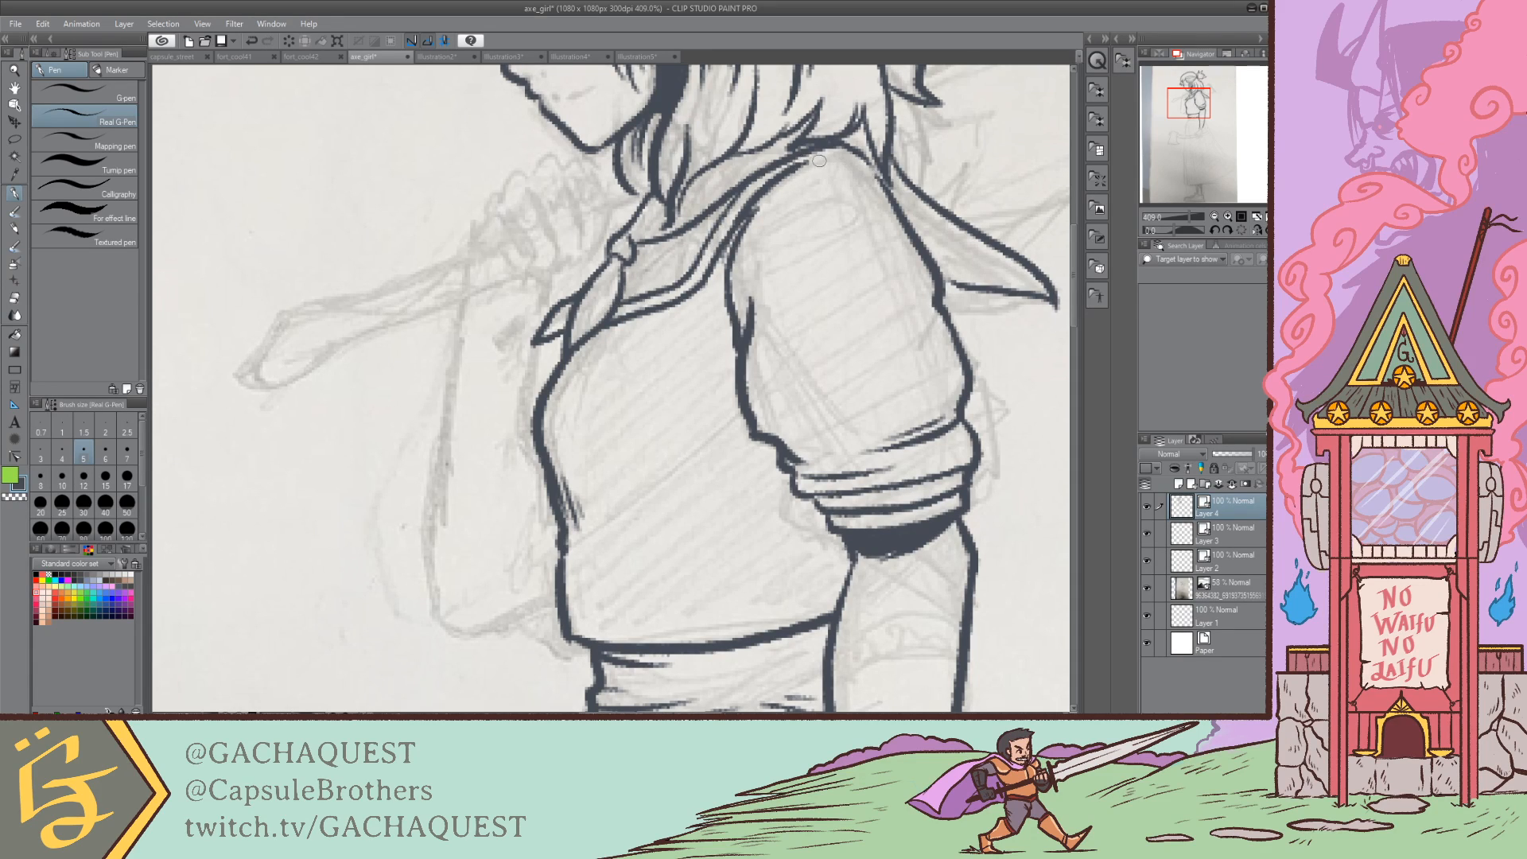
key("ctrl+z")
left_click_drag(879, 177, 821, 149)
Step: Add short crease lines at the back edge of the sleeve and just above the cuff
left_click_drag(1187, 107, 1193, 113)
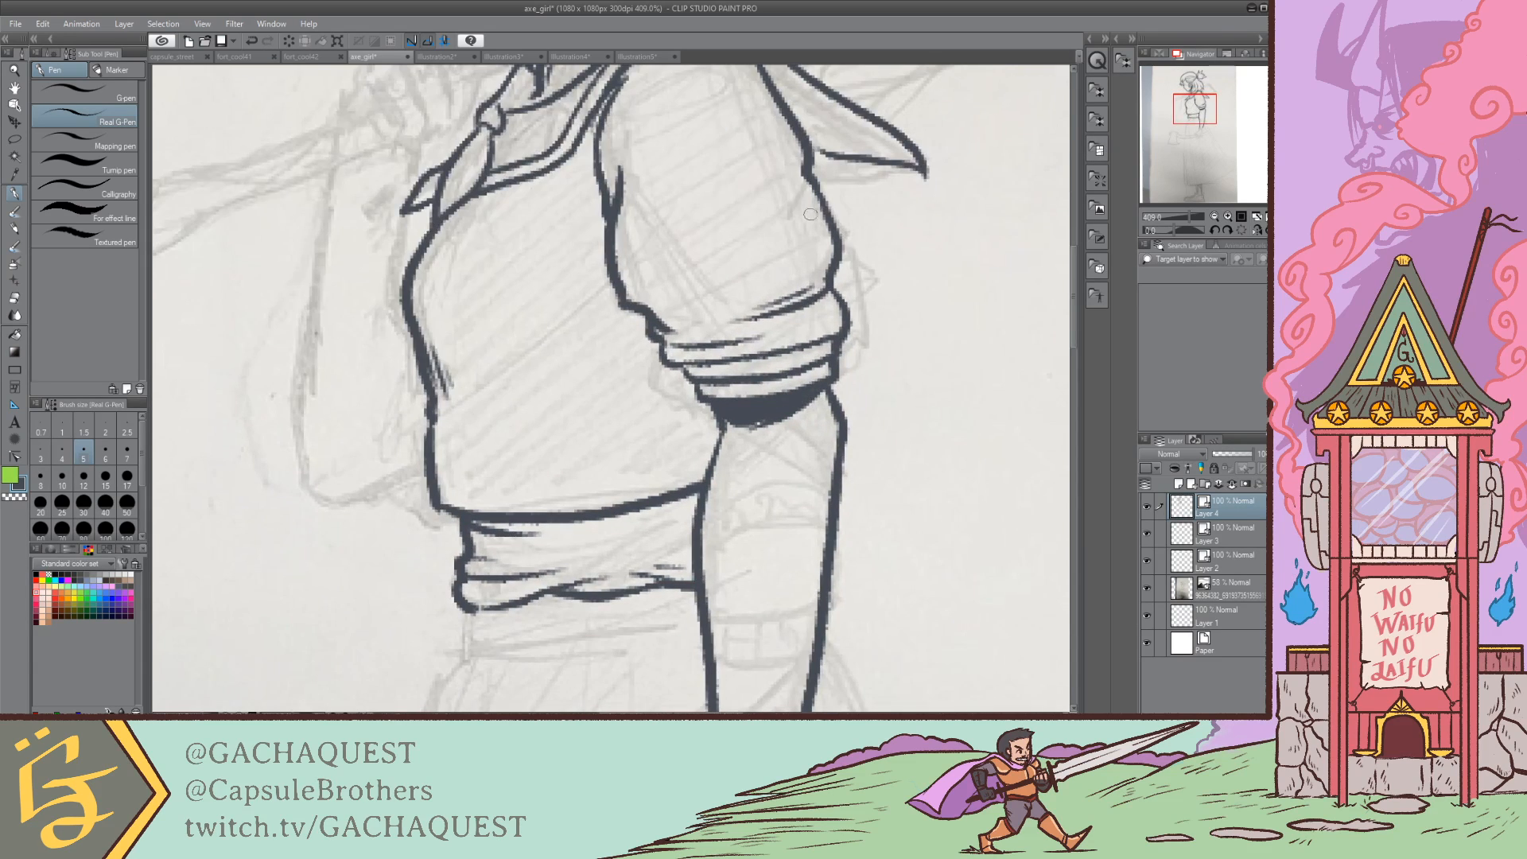
left_click_drag(806, 171, 767, 208)
mouse_move(647, 307)
left_mouse_down()
mouse_move(720, 303)
mouse_move(684, 313)
mouse_move(699, 308)
left_mouse_up()
key("ctrl+z")
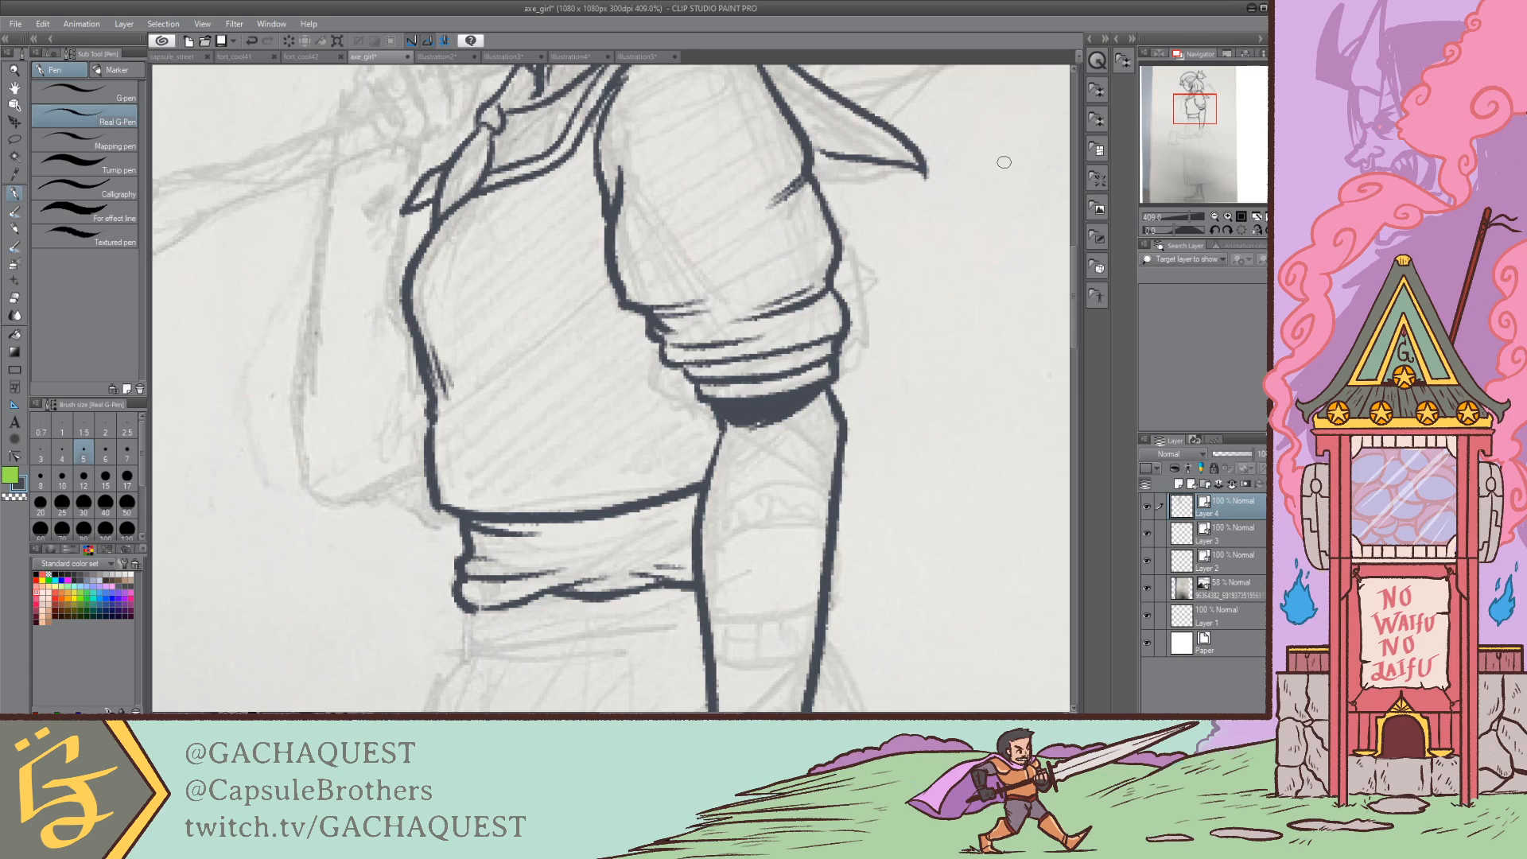
Step: Try to add crease lines across the chest of the shirt
left_click_drag(587, 265, 506, 351)
key("ctrl+z")
left_click_drag(591, 237, 550, 345)
key("ctrl+z")
Step: Save the axe_girl illustration and ink the woman's eye and eyebrow
left_click_drag(1204, 109, 1196, 102)
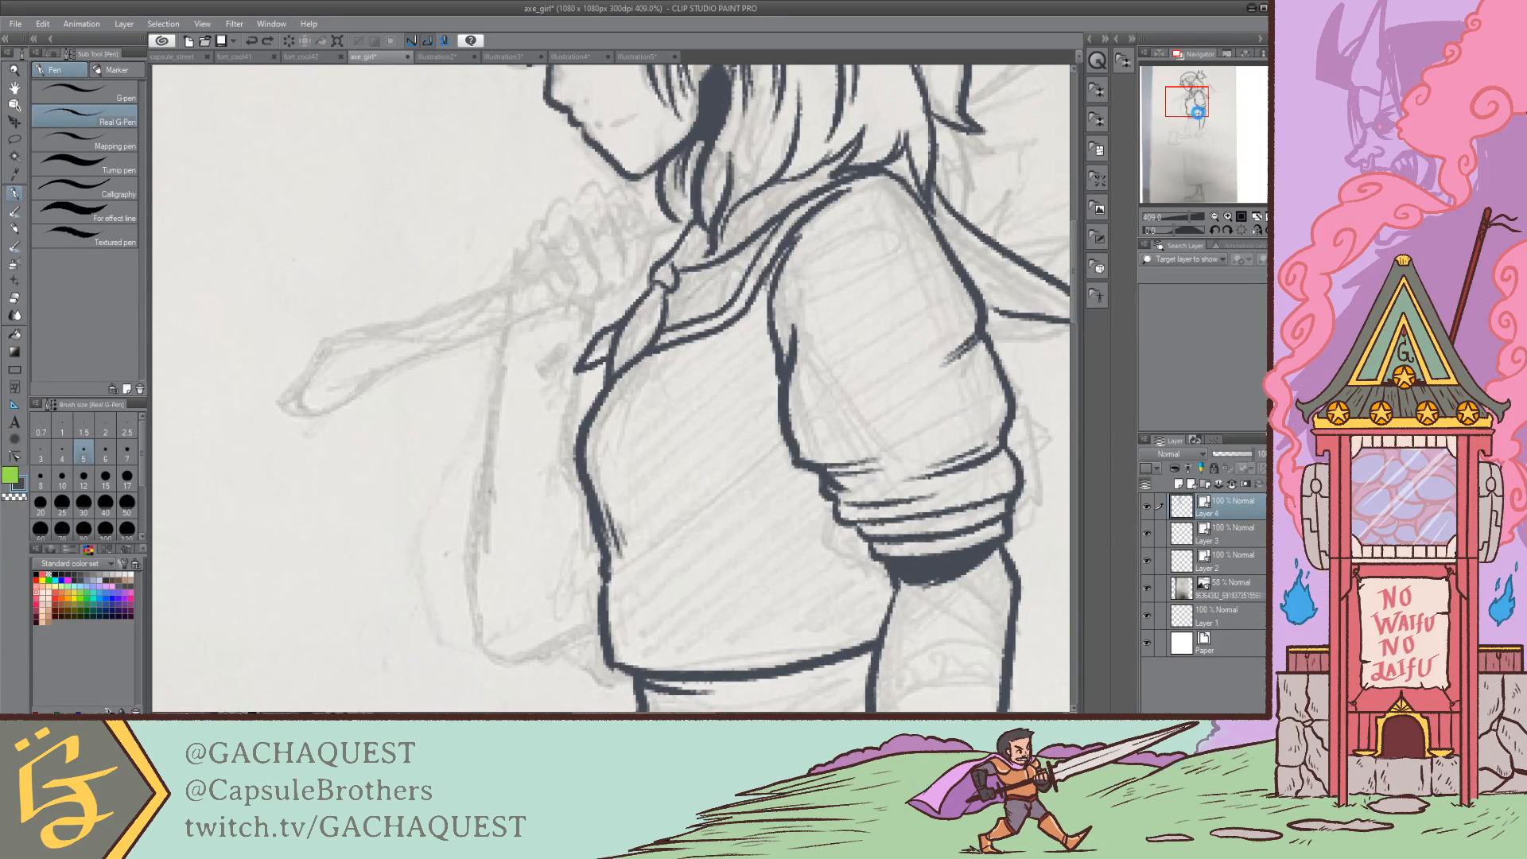
key("ctrl+s")
left_click_drag(1182, 125, 1182, 115)
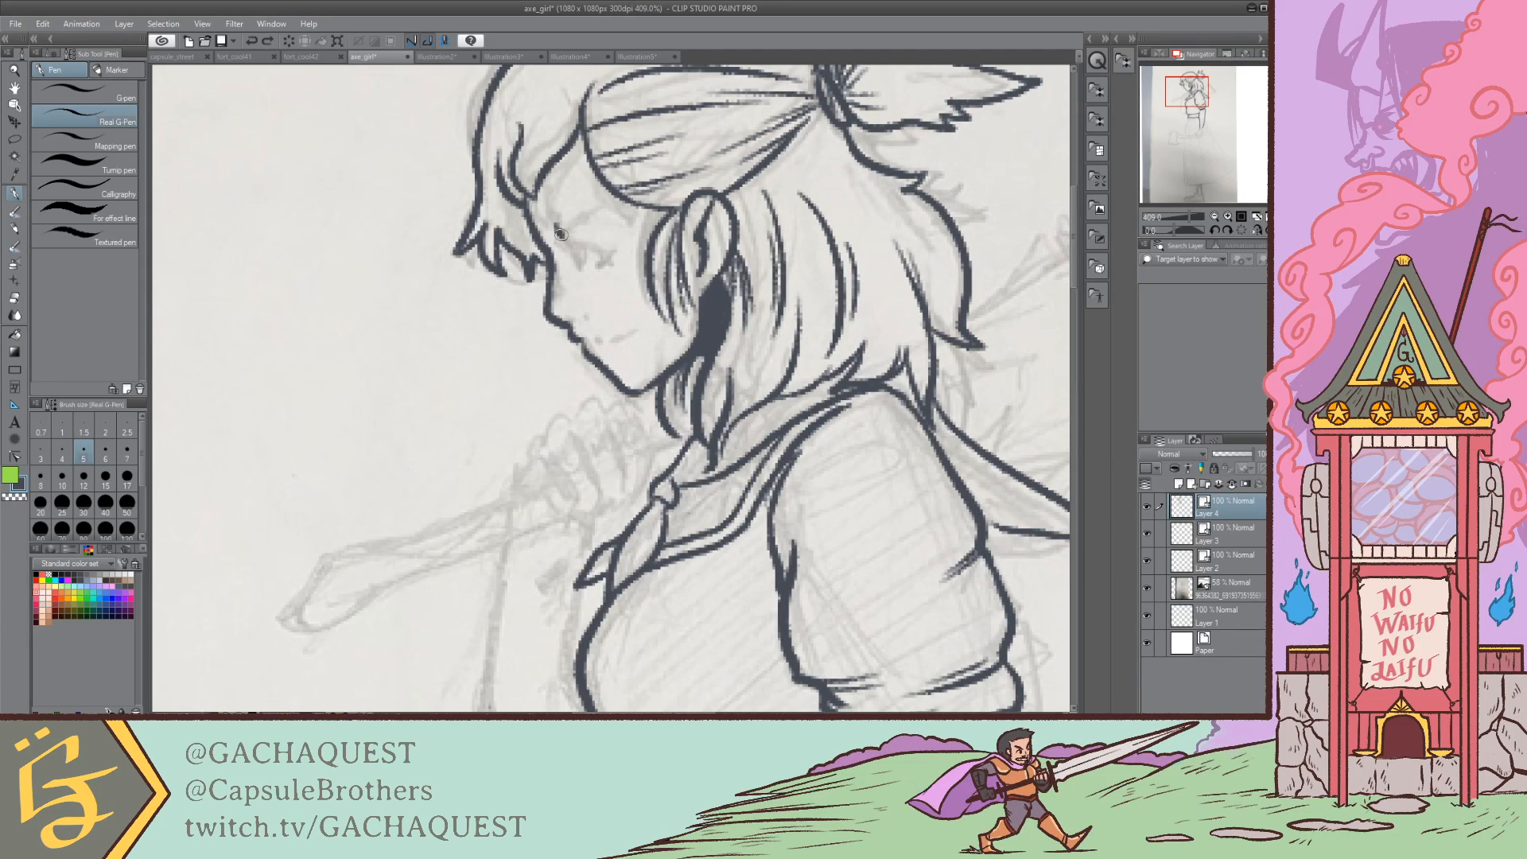
mouse_move(557, 234)
left_mouse_down()
mouse_move(592, 212)
mouse_move(578, 261)
mouse_move(607, 254)
mouse_move(590, 266)
mouse_move(573, 248)
mouse_move(587, 271)
left_mouse_up()
key("ctrl+z")
key("ctrl+z")
Step: Ink the woman's mouth line and try a stroke along the underside of her jaw
mouse_move(592, 340)
left_mouse_down()
mouse_move(655, 319)
mouse_move(642, 330)
left_mouse_up()
key("ctrl+z")
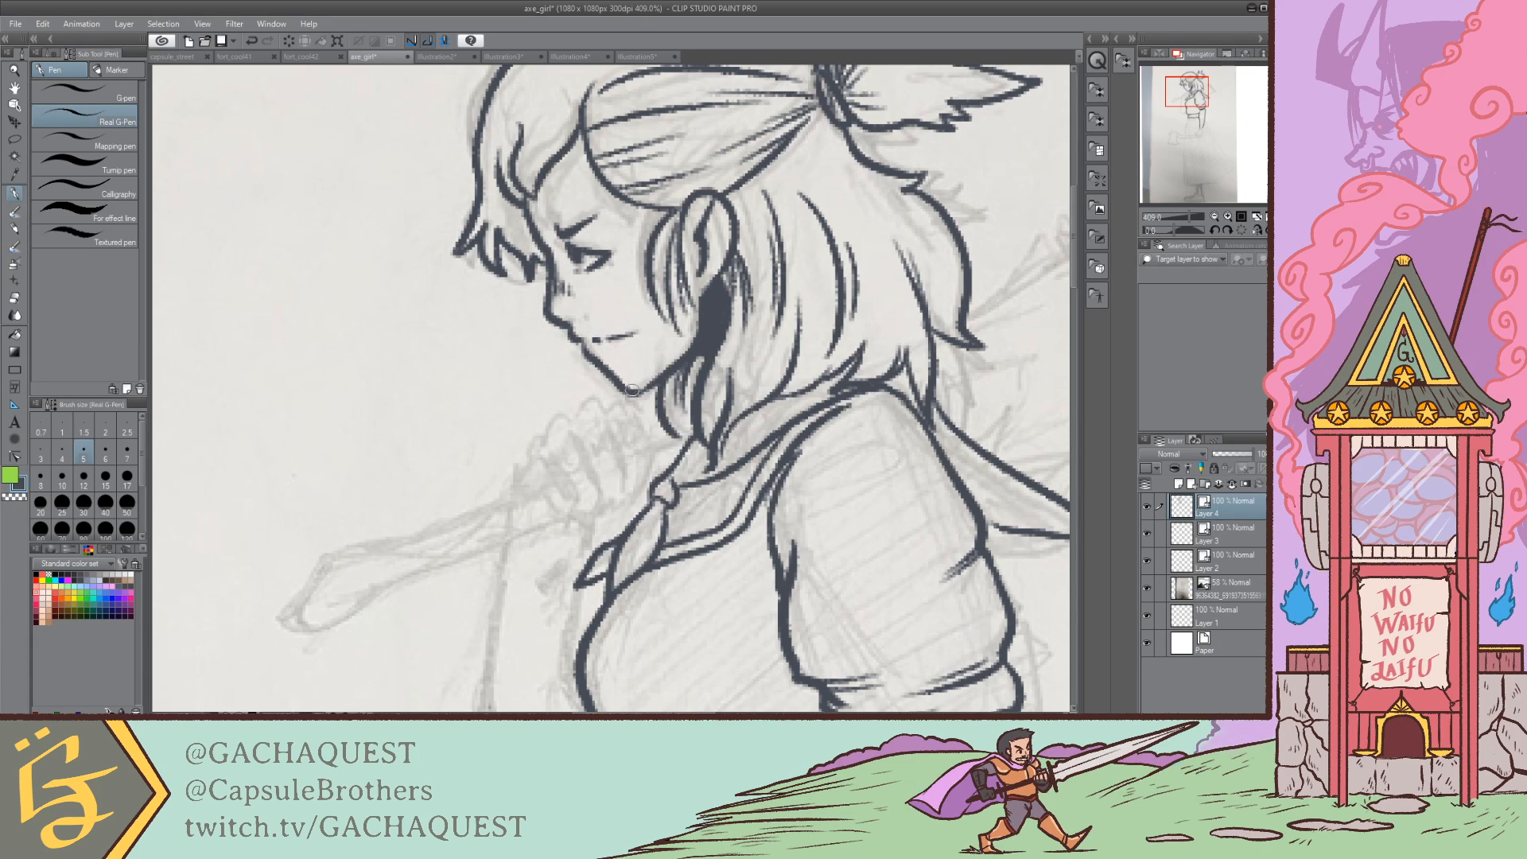
left_click_drag(632, 390, 670, 372)
key("ctrl+z")
Step: Check the proportions of the inked upper figure by comparing the normal and horizontally mirrored views
left_click_drag(1188, 215, 1185, 214)
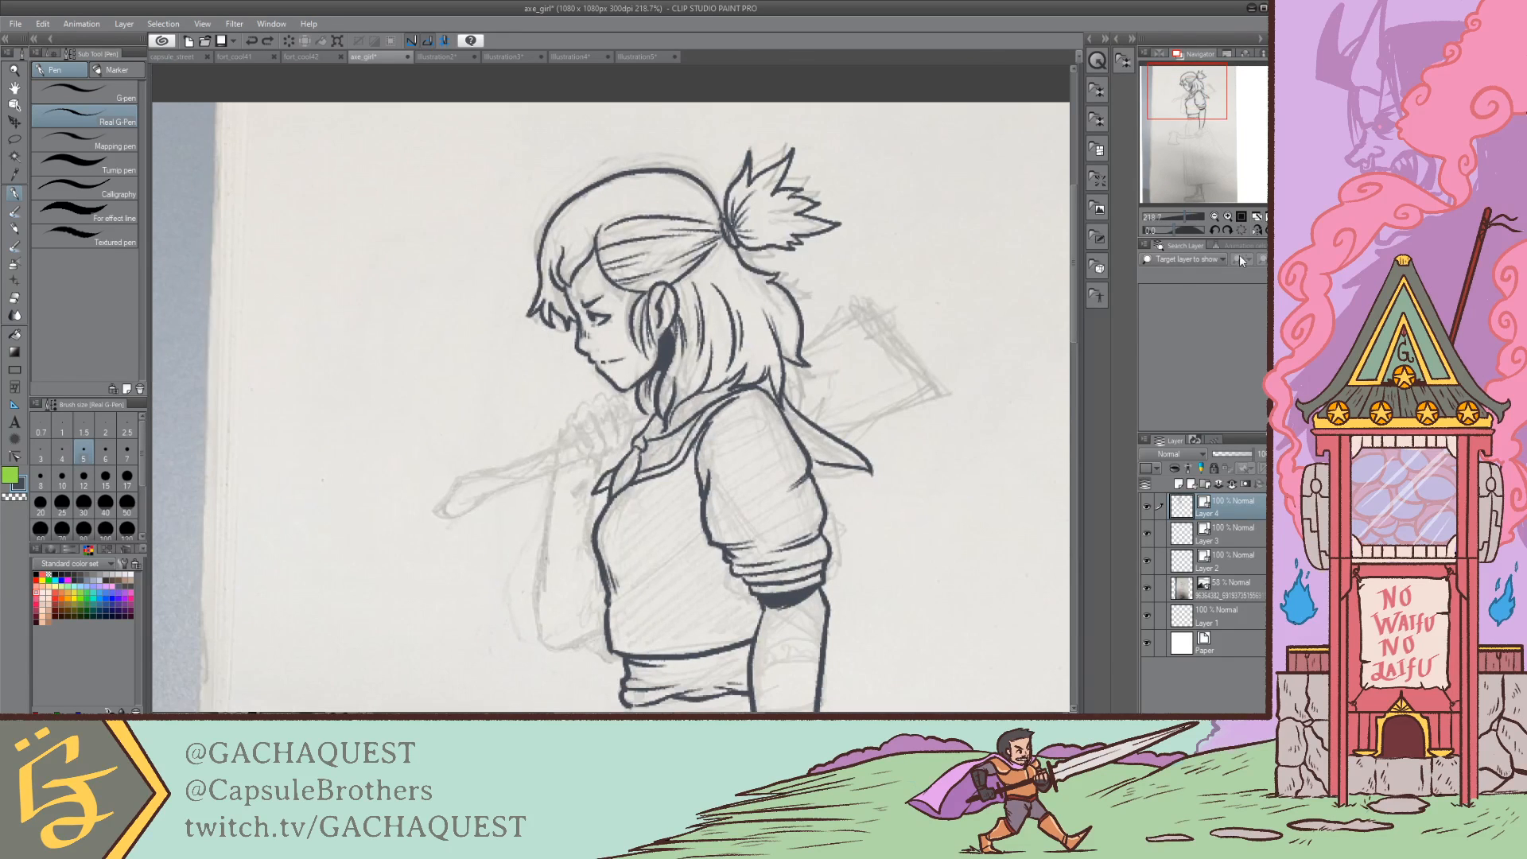
left_click(1256, 228)
left_click(1258, 228)
left_click(1258, 227)
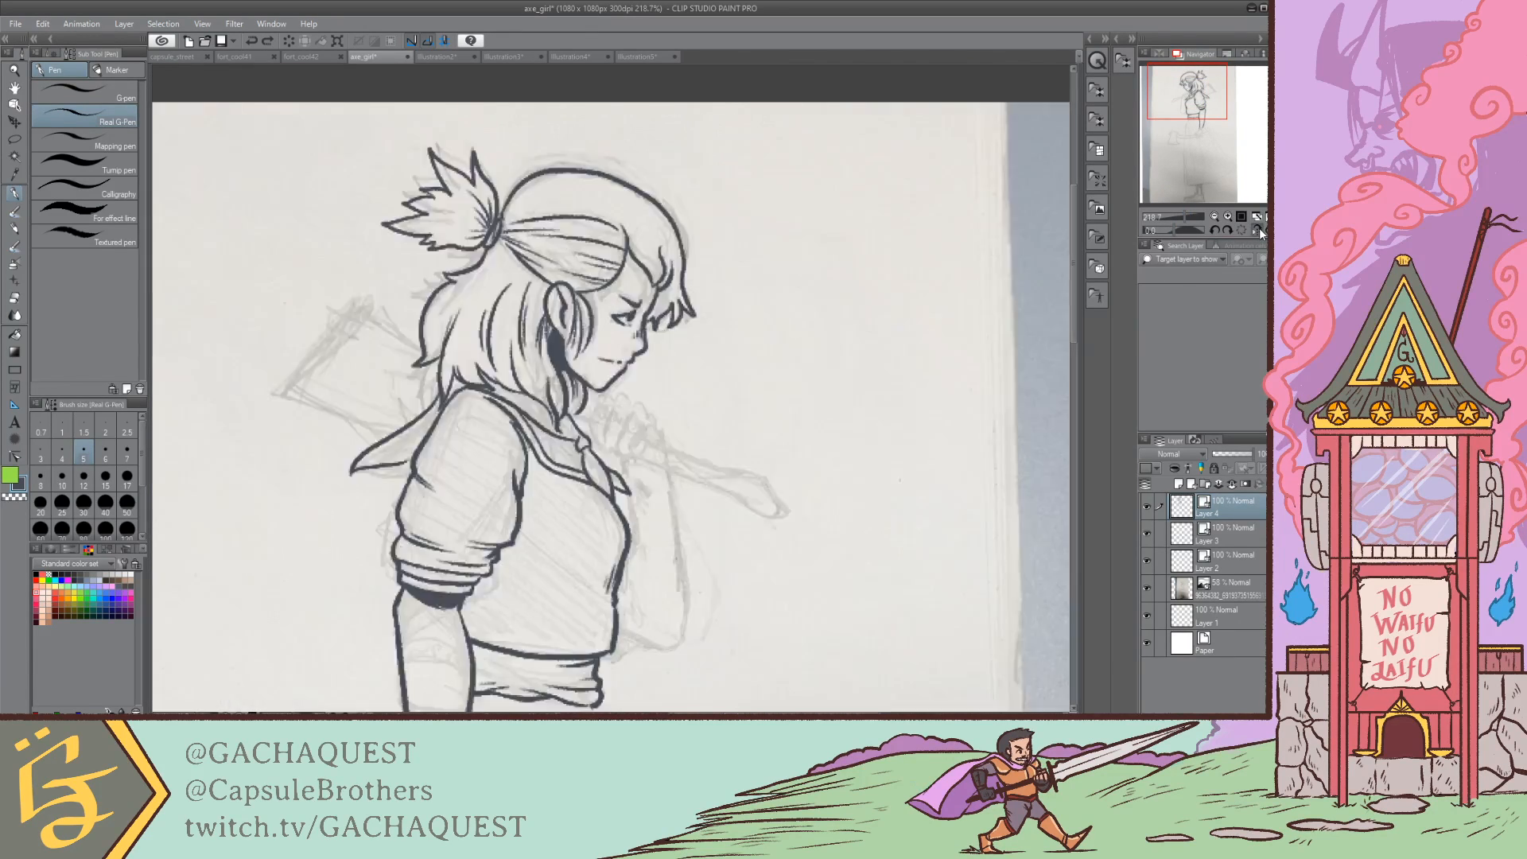
left_click(1258, 227)
left_click(1258, 228)
left_click(1261, 229)
left_click(1261, 230)
left_click(1261, 230)
left_click(1261, 231)
left_click(1261, 230)
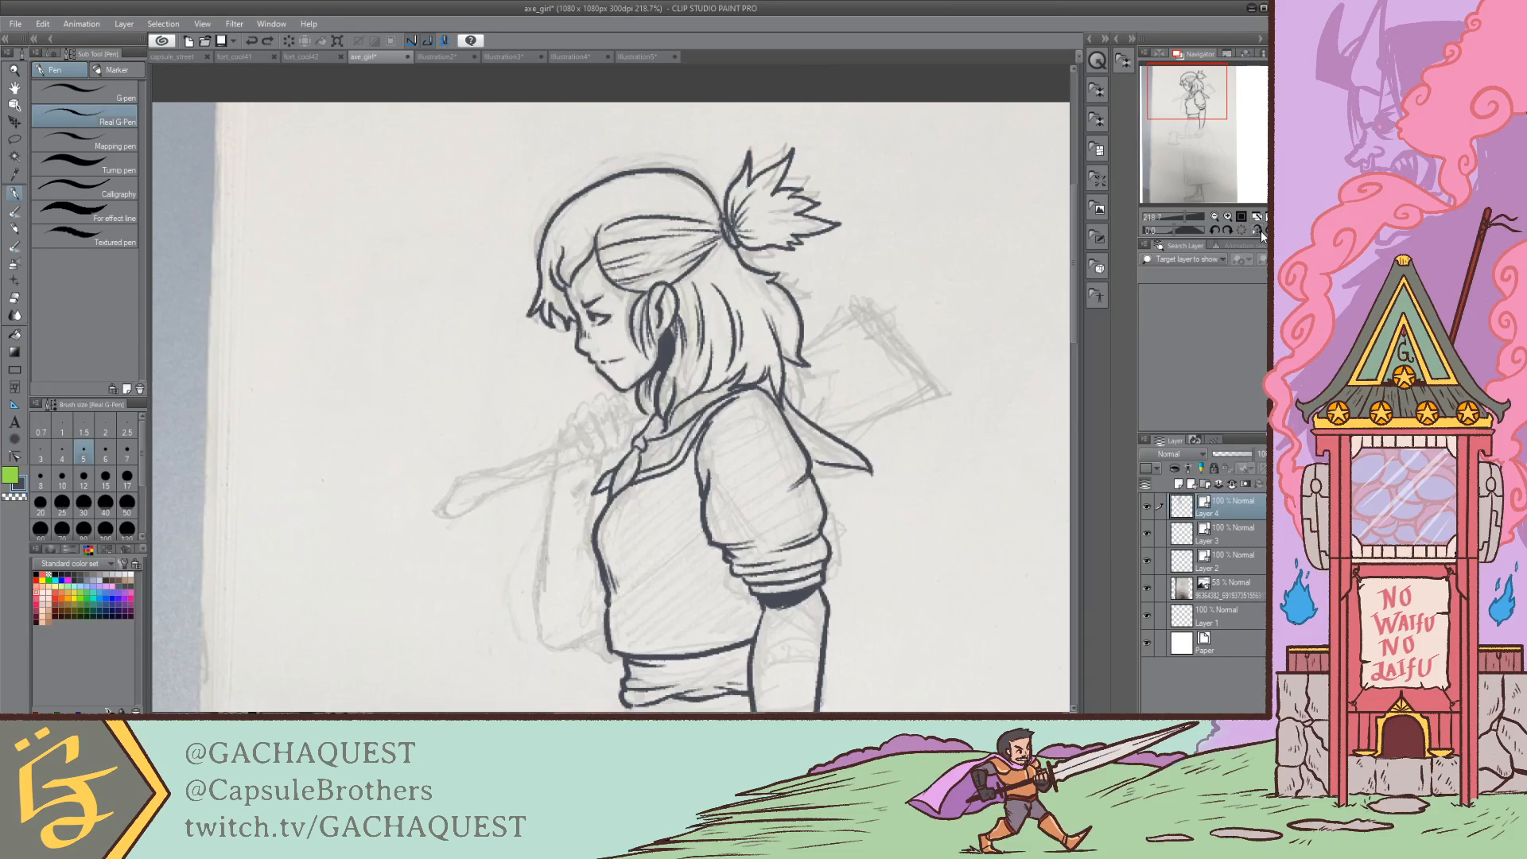
left_click(1261, 231)
left_click(1261, 231)
left_click(1258, 231)
left_click(1259, 230)
left_click(1259, 231)
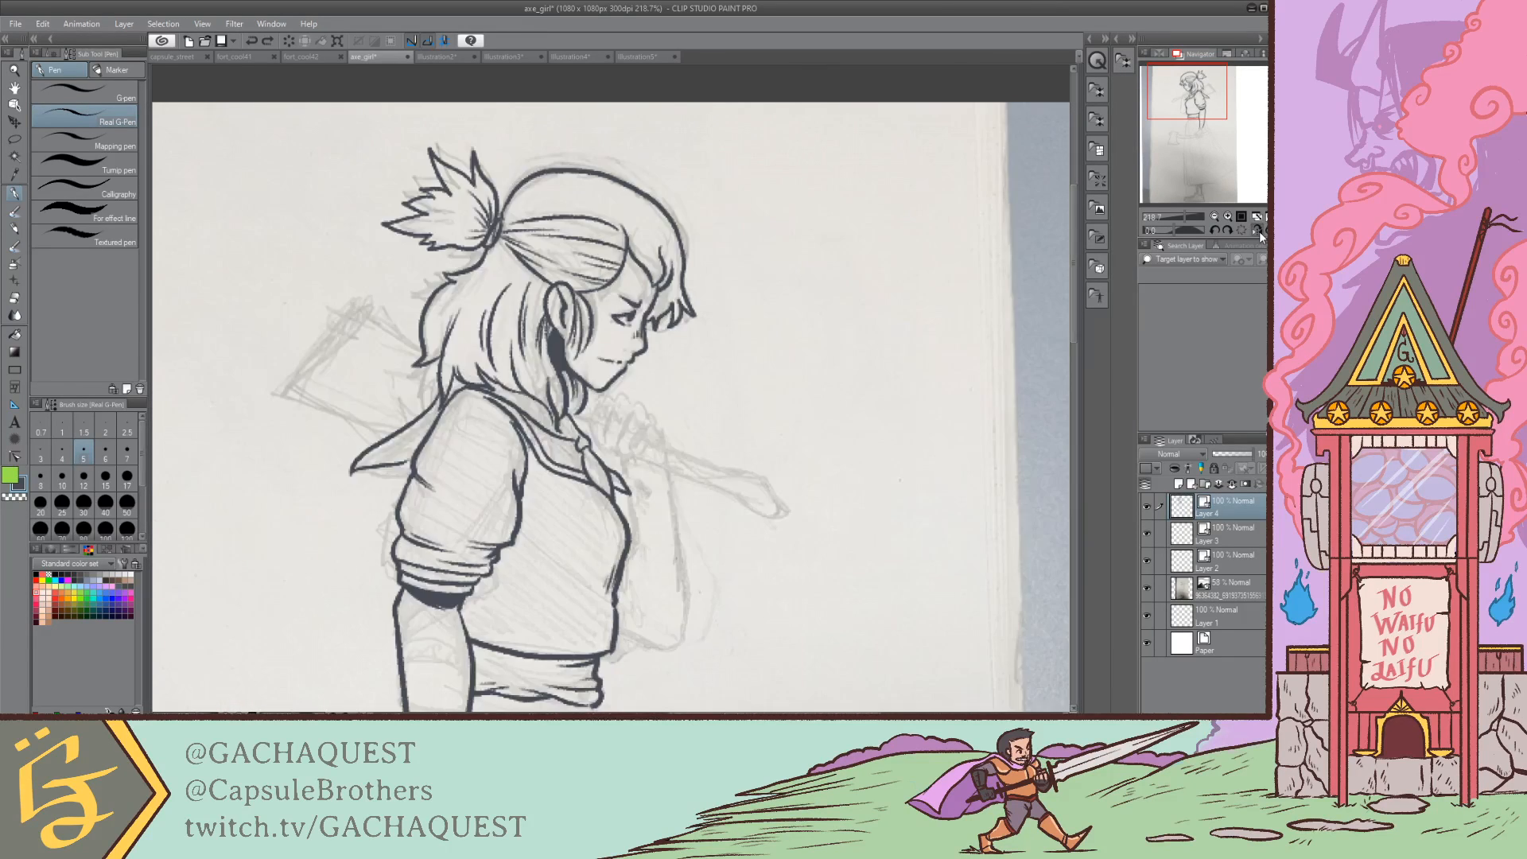
left_click(1258, 231)
left_click(1258, 231)
left_click(1258, 230)
left_click(1254, 229)
left_click(1255, 229)
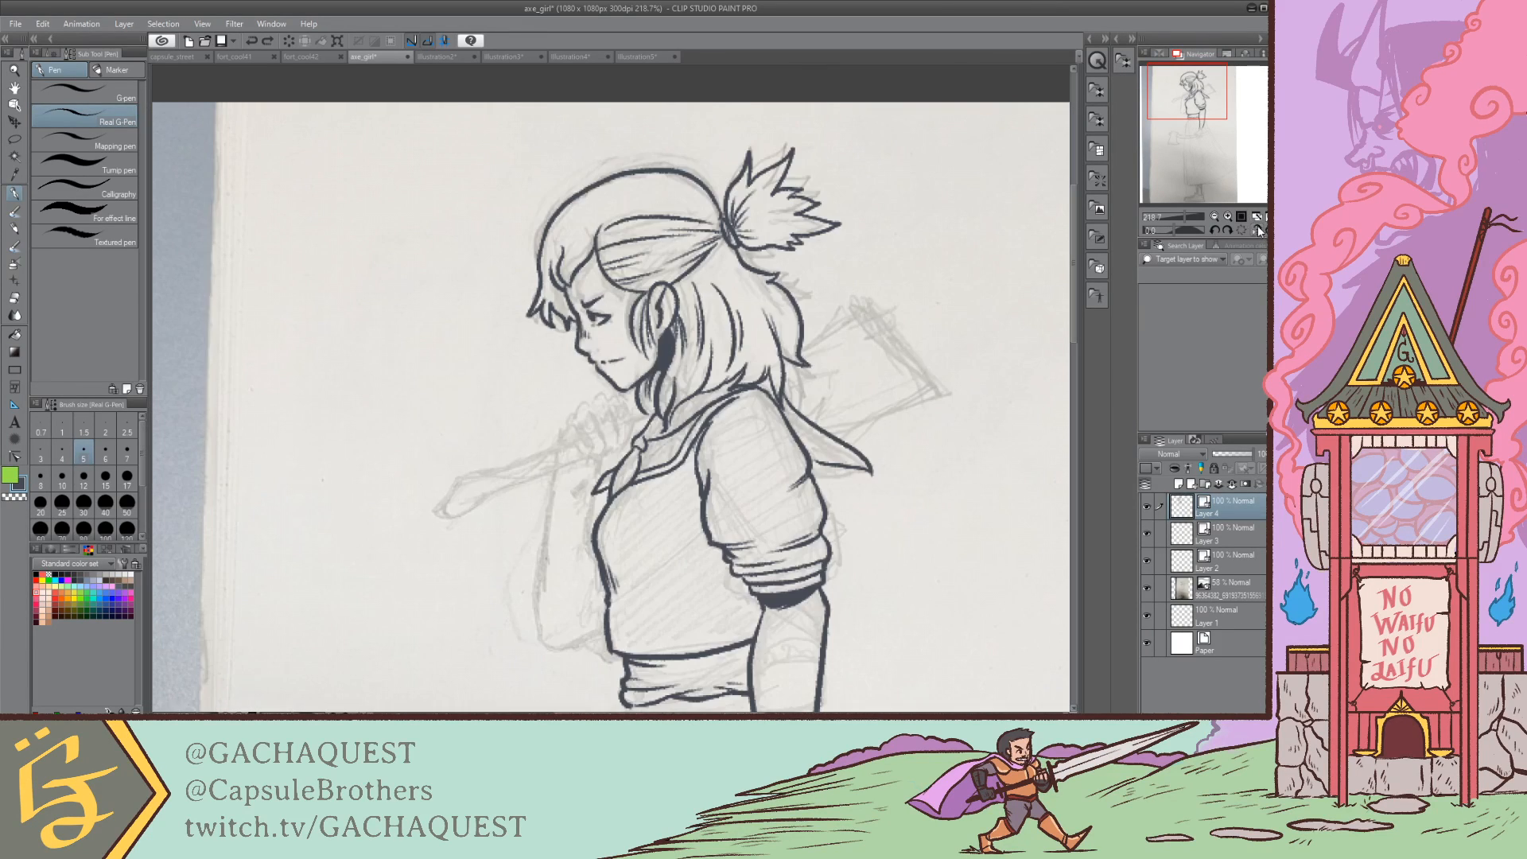
Step: Ink the curled fingers of the raised hand gripping the shouldered axe handle
left_click_drag(1185, 217, 1179, 215)
mouse_move(1172, 91)
left_mouse_down()
mouse_move(1170, 136)
mouse_move(1176, 93)
left_mouse_up()
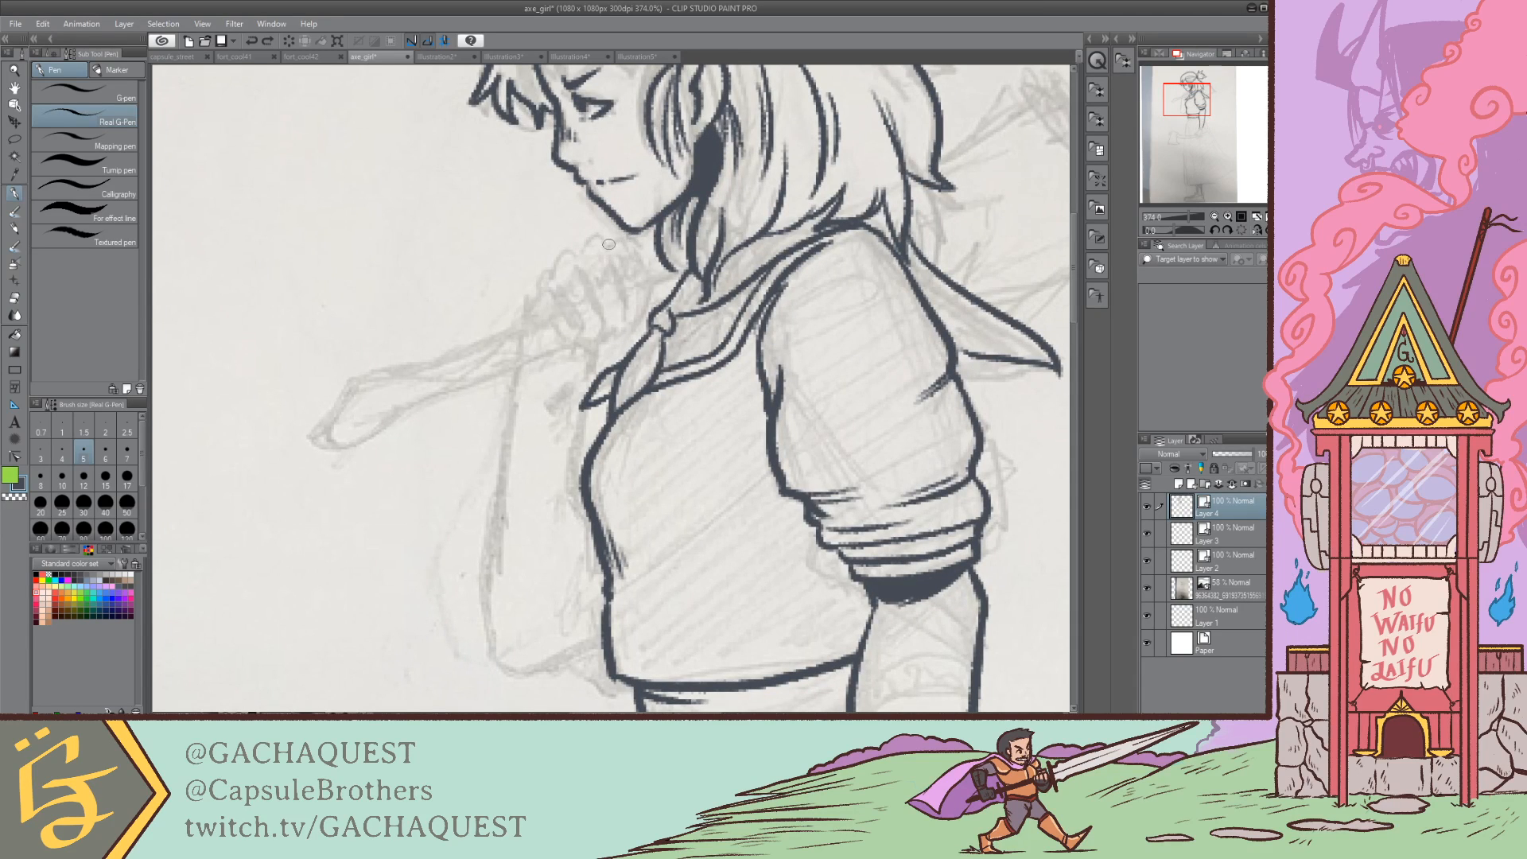
mouse_move(647, 274)
left_mouse_down()
mouse_move(636, 319)
mouse_move(605, 242)
mouse_move(579, 250)
mouse_move(620, 250)
mouse_move(632, 308)
mouse_move(621, 294)
mouse_move(621, 324)
mouse_move(597, 335)
left_mouse_up()
key("ctrl+z")
key("ctrl+z")
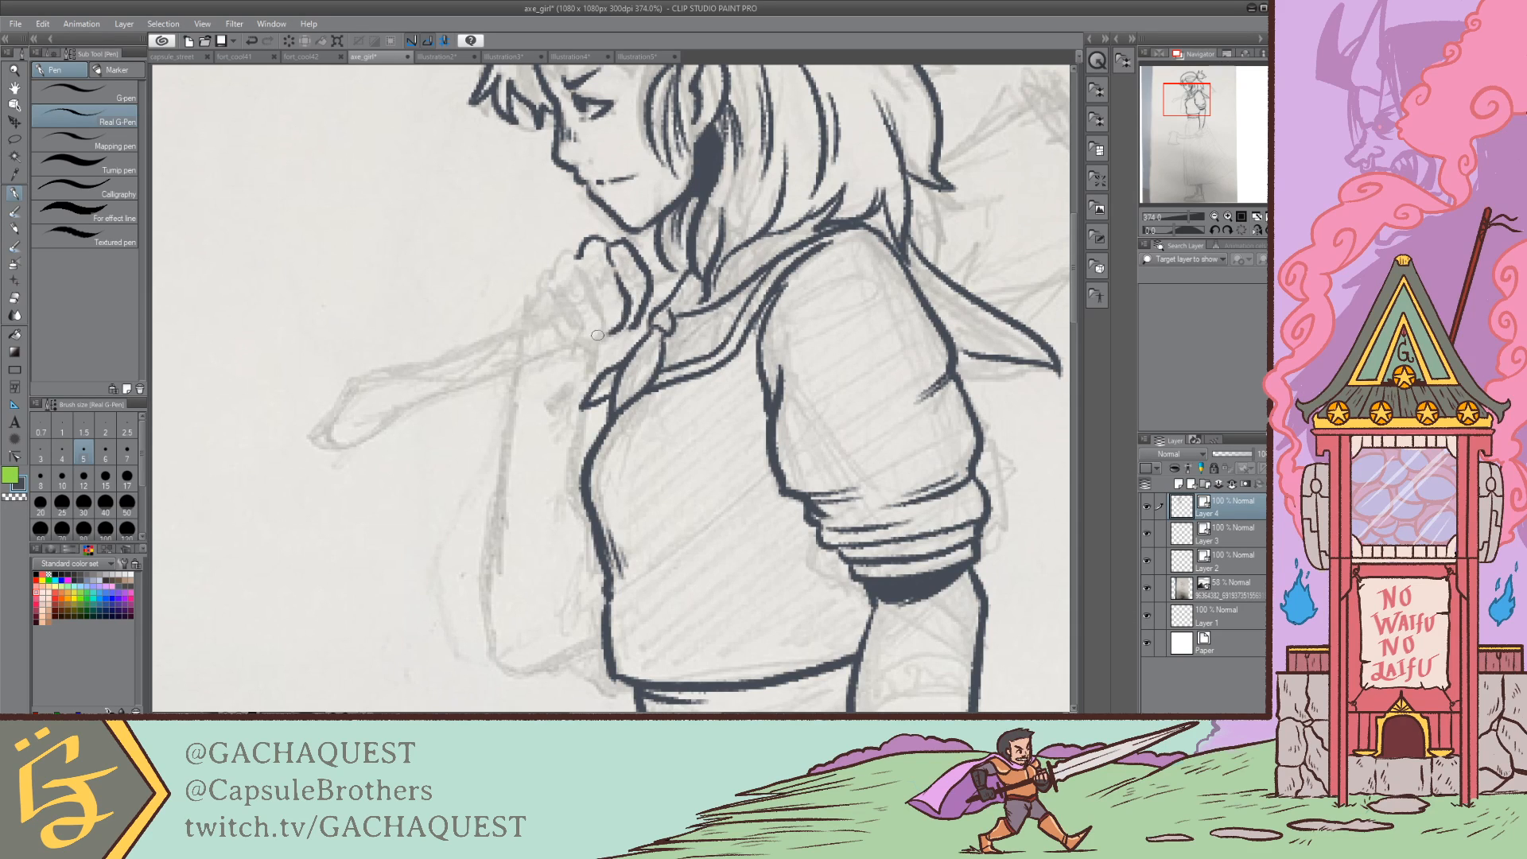
left_click_drag(574, 269, 597, 338)
mouse_move(571, 251)
left_mouse_down()
mouse_move(524, 310)
mouse_move(566, 298)
mouse_move(586, 332)
mouse_move(562, 342)
mouse_move(546, 311)
mouse_move(562, 335)
mouse_move(593, 343)
left_mouse_up()
key("ctrl+z")
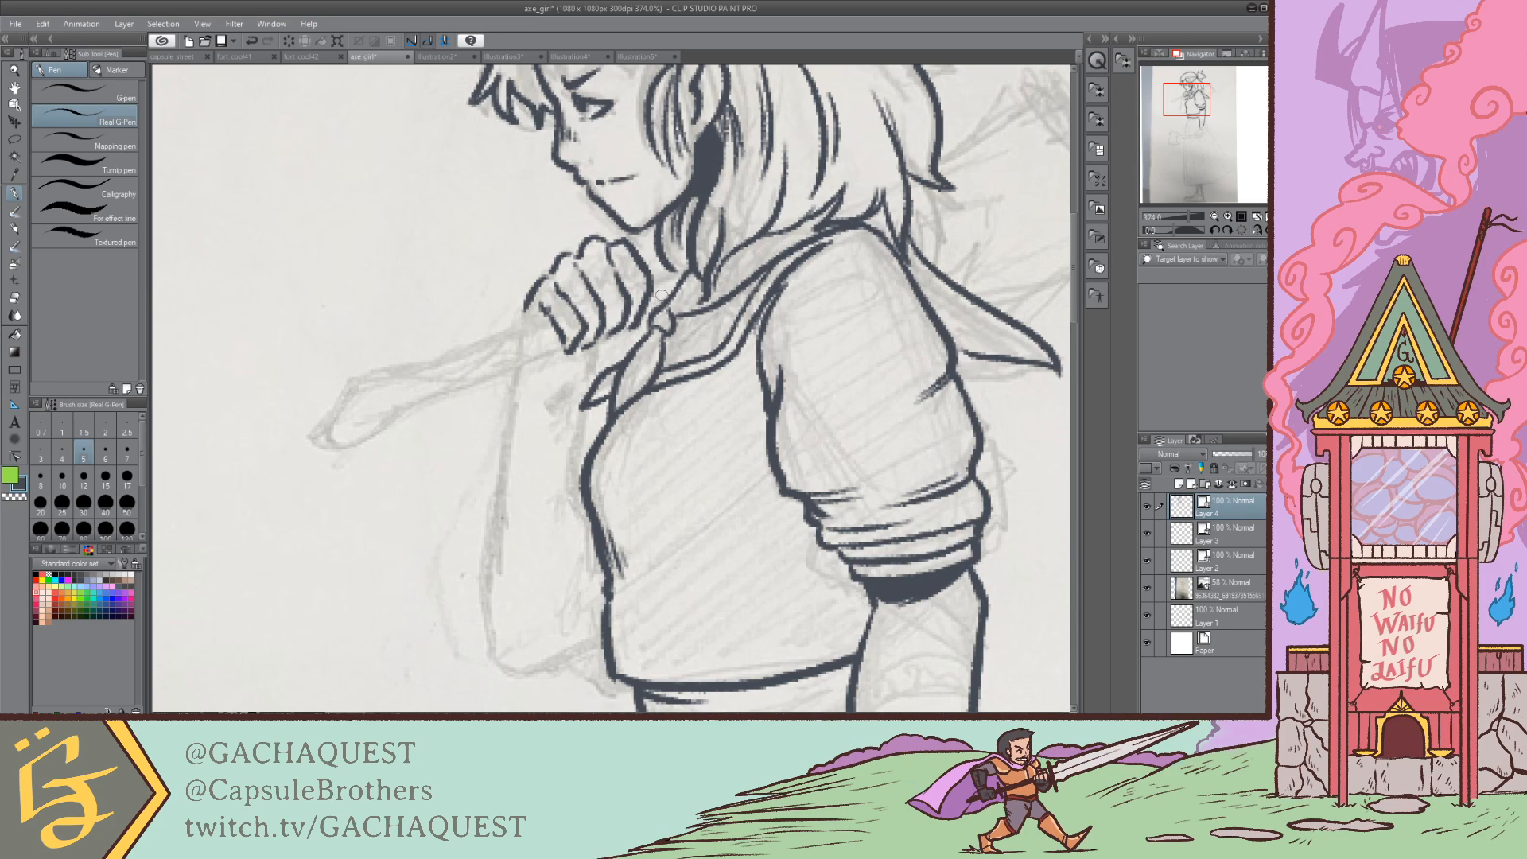
Step: Ink the outer edge of the gripping hand beside the index knuckle
left_click_drag(545, 309, 518, 327)
key("ctrl+z")
key("ctrl+z")
left_click_drag(530, 297, 520, 329)
key("ctrl+z")
mouse_move(539, 303)
left_mouse_down()
mouse_move(558, 335)
mouse_move(538, 321)
left_mouse_up()
key("ctrl+z")
Step: Ink the axe handle's straight upper edge and rounded butt end with the pen at size 3
key("bracketleft")
key("bracketleft")
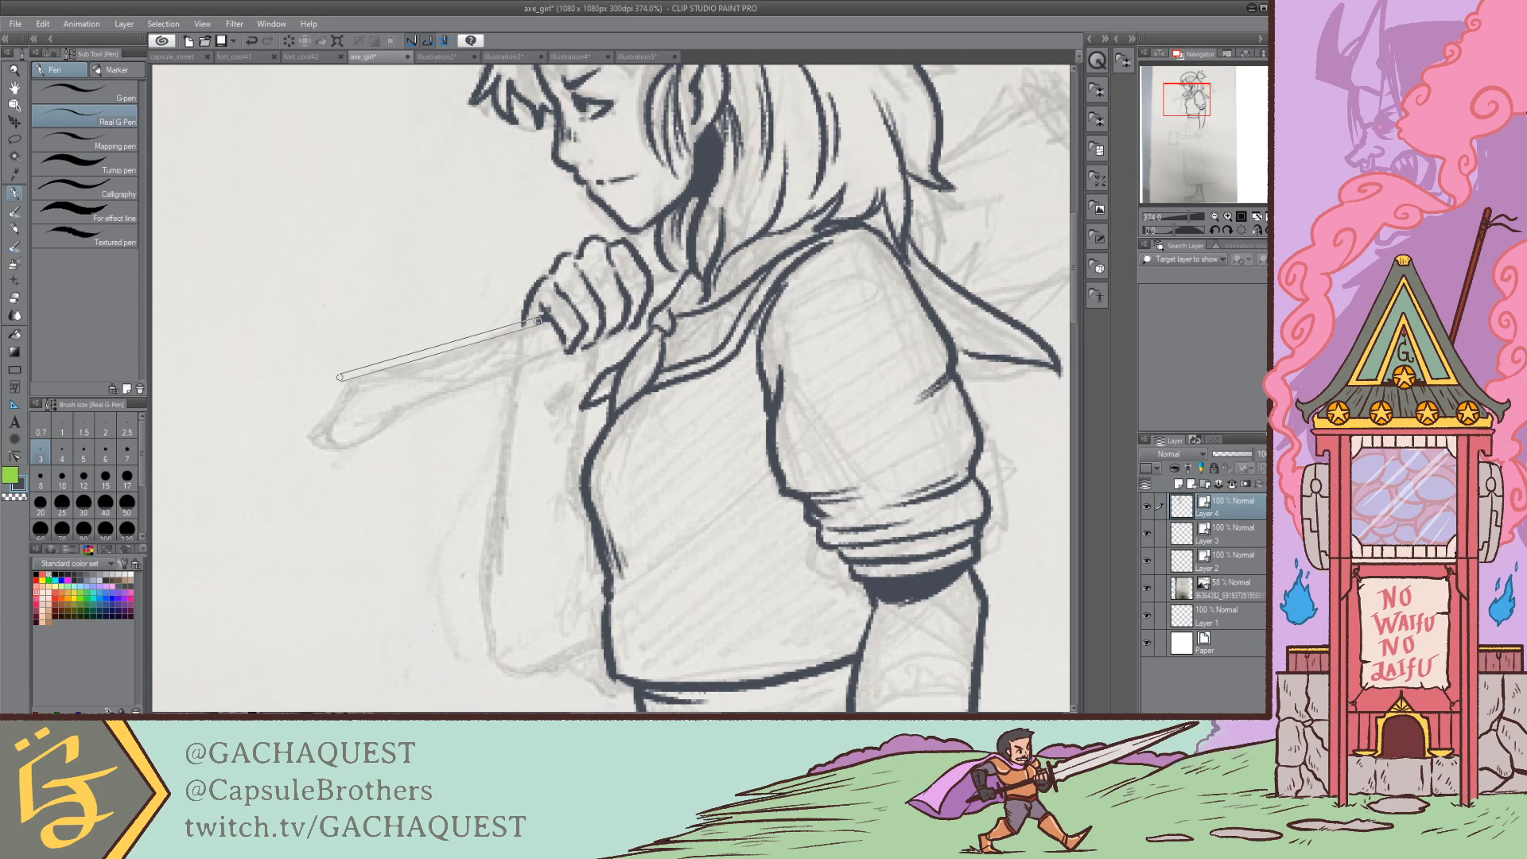
left_click(340, 376, "shift")
key("ctrl+z")
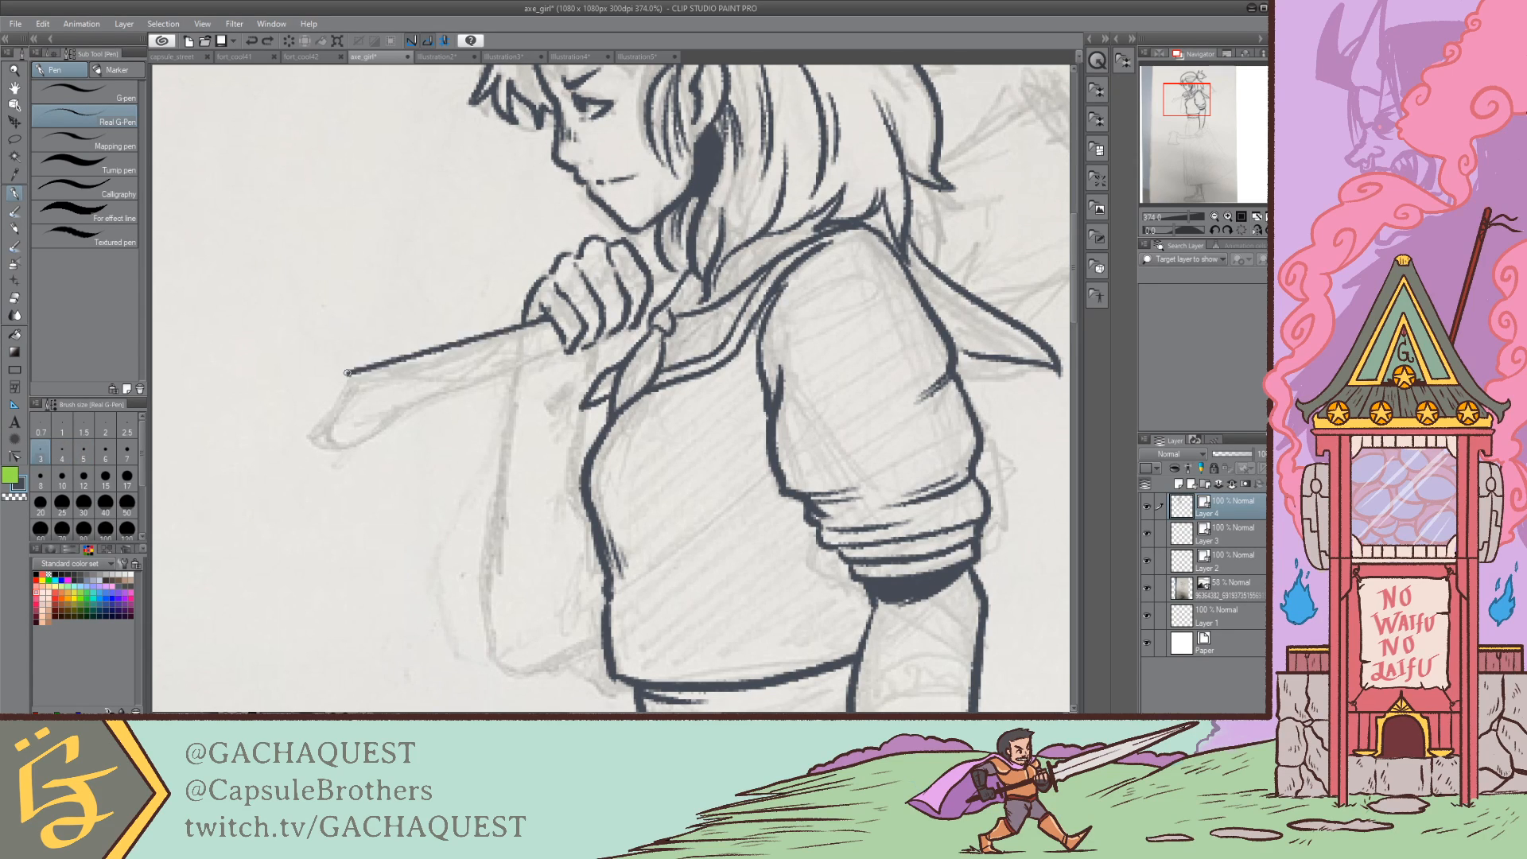
mouse_move(337, 383)
left_mouse_down()
mouse_move(326, 432)
mouse_move(448, 377)
left_mouse_up()
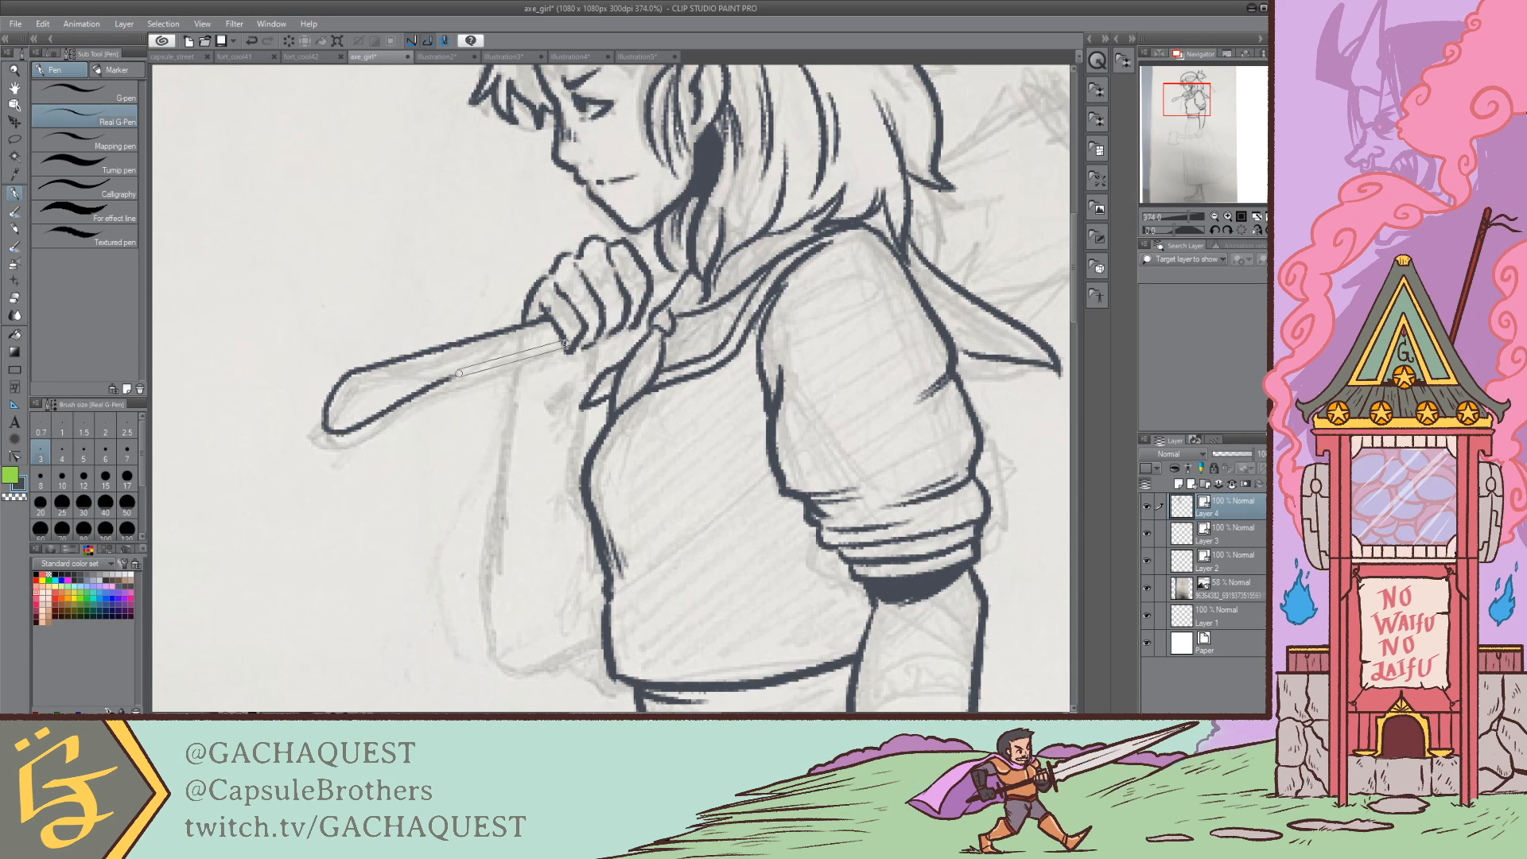
left_click(561, 345, "shift")
key("ctrl+z")
Step: Draw the handle's straight lower edge past the shoulder on Layer 3, erase it where it crosses the figure, and reselect Layer 4
left_click(1243, 535)
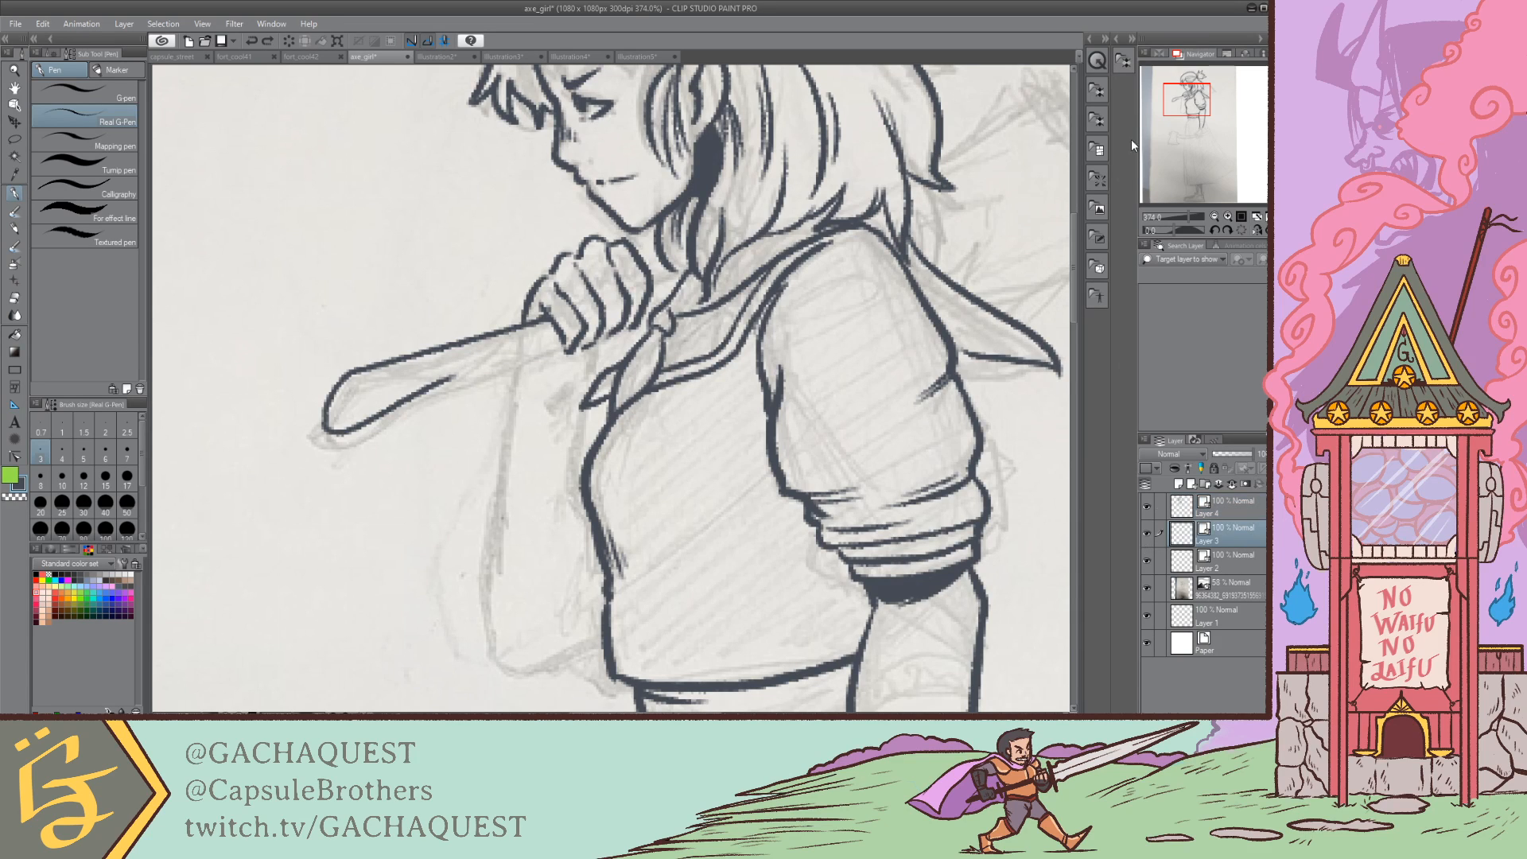
left_click_drag(1192, 107, 1203, 104)
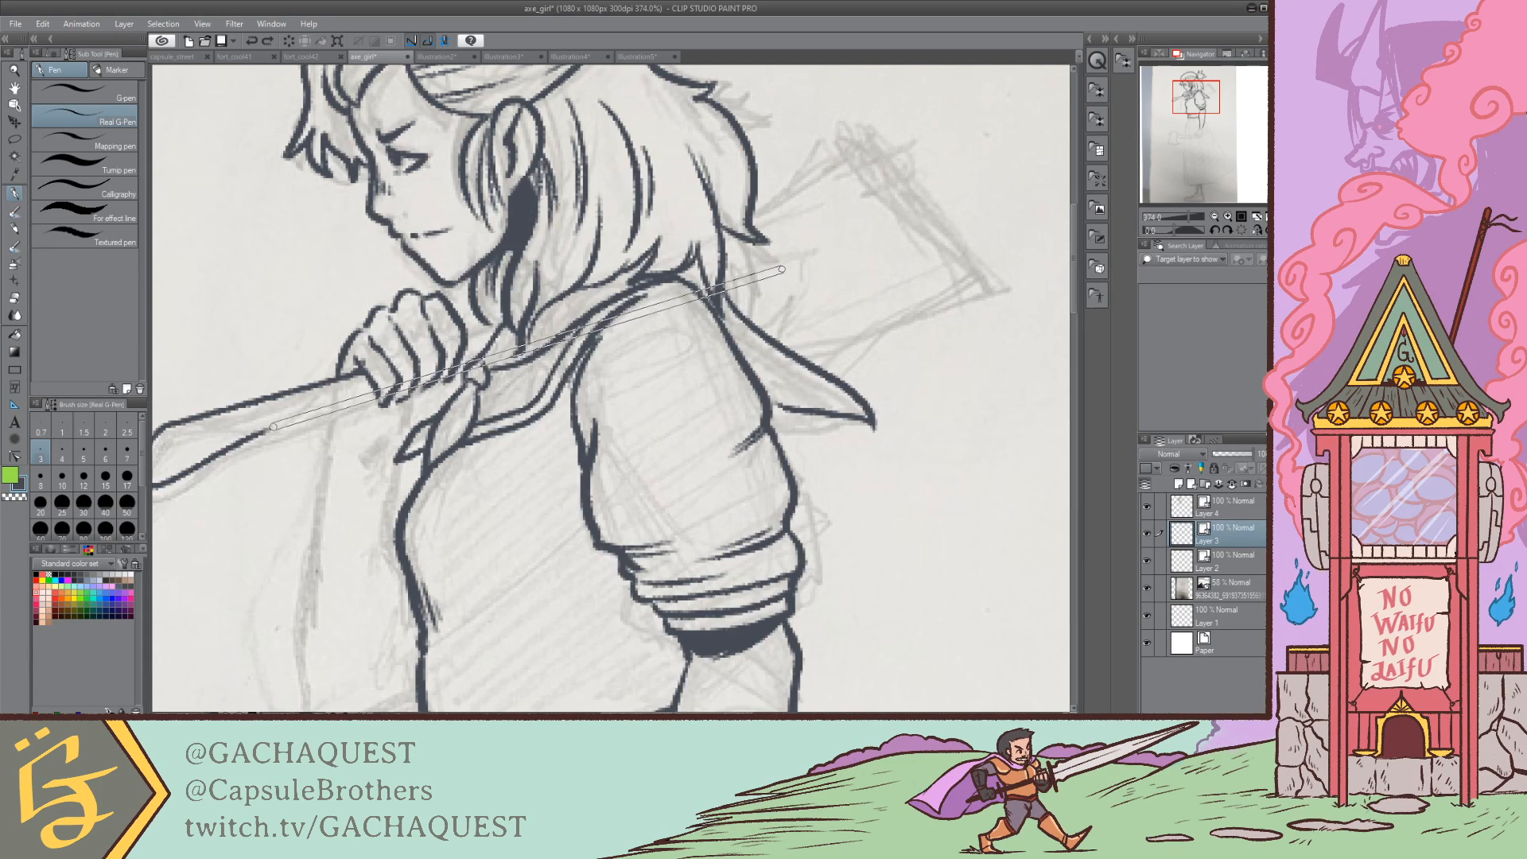
left_click(782, 270, "shift")
key("e")
mouse_move(685, 296)
left_mouse_down()
mouse_move(450, 402)
mouse_move(436, 374)
mouse_move(391, 386)
left_mouse_up()
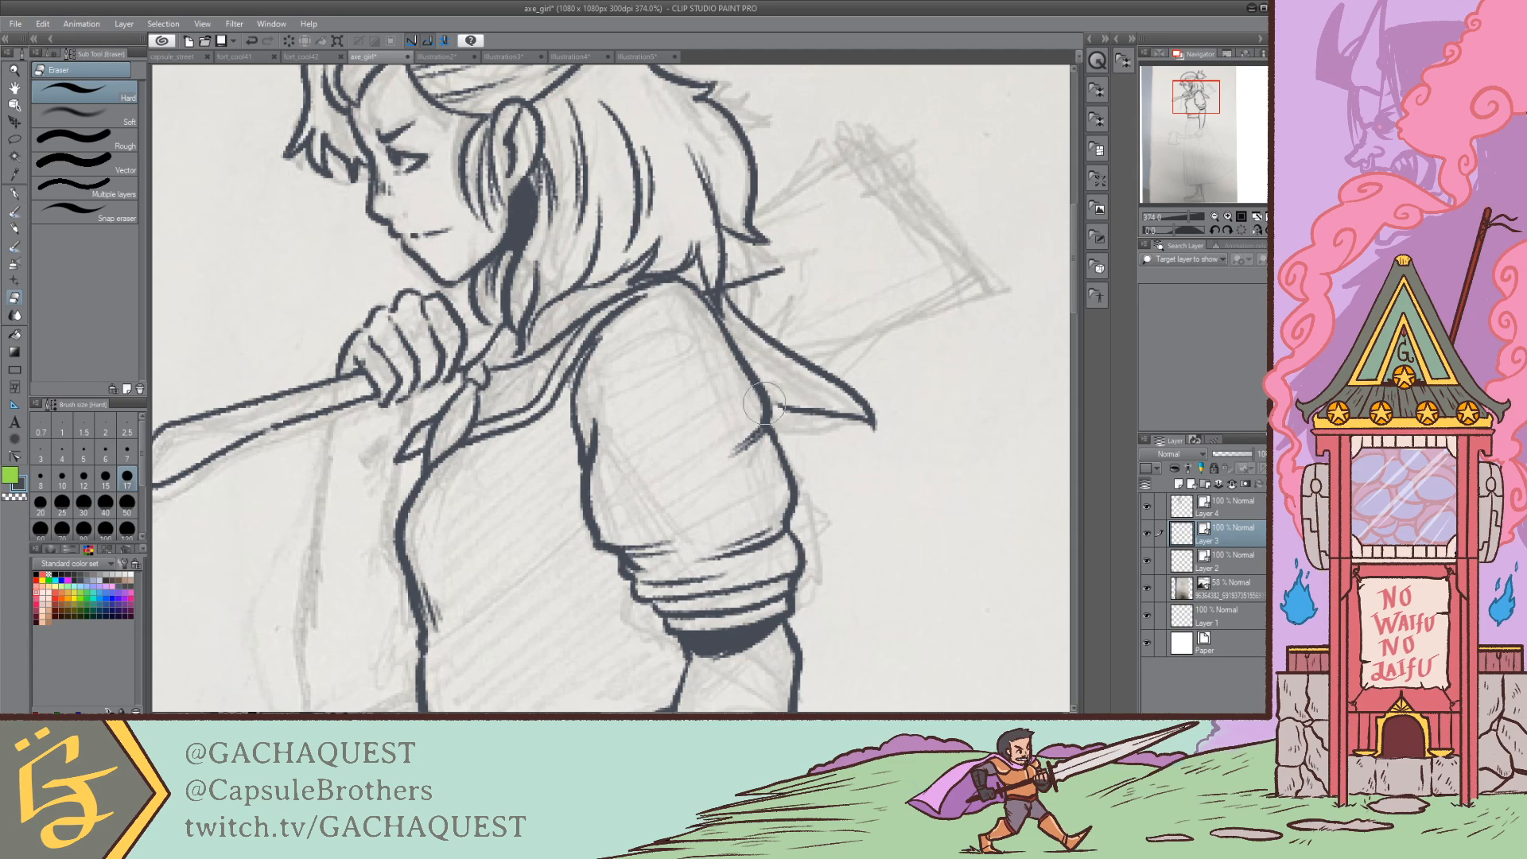
left_click(1237, 503)
key("p")
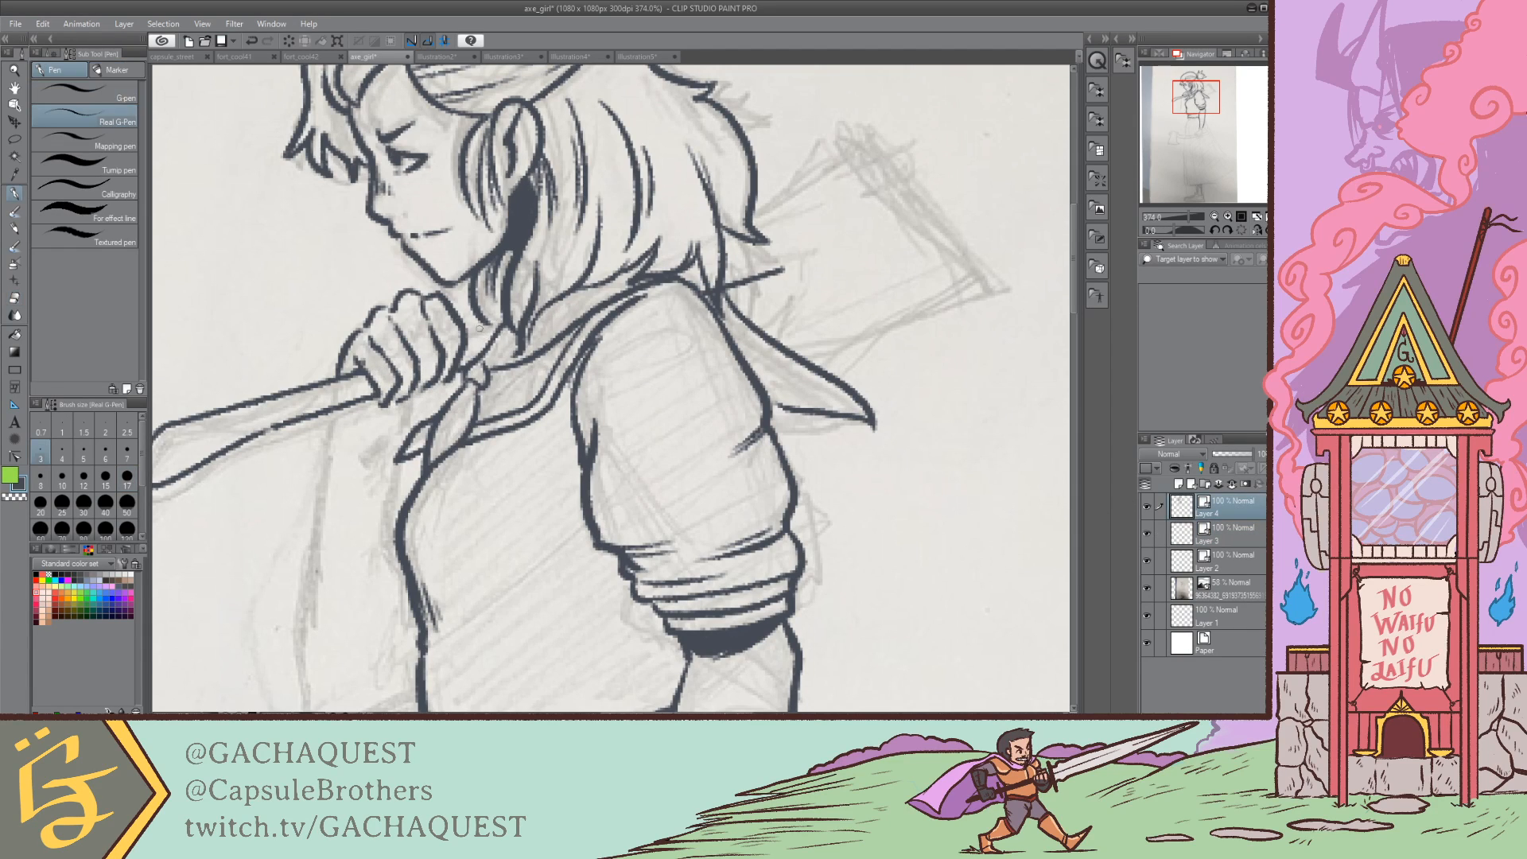
Step: Ink the thumb and the heel of the raised hand beneath the axe handle
key("ctrl+z")
left_click_drag(1200, 99, 1201, 100)
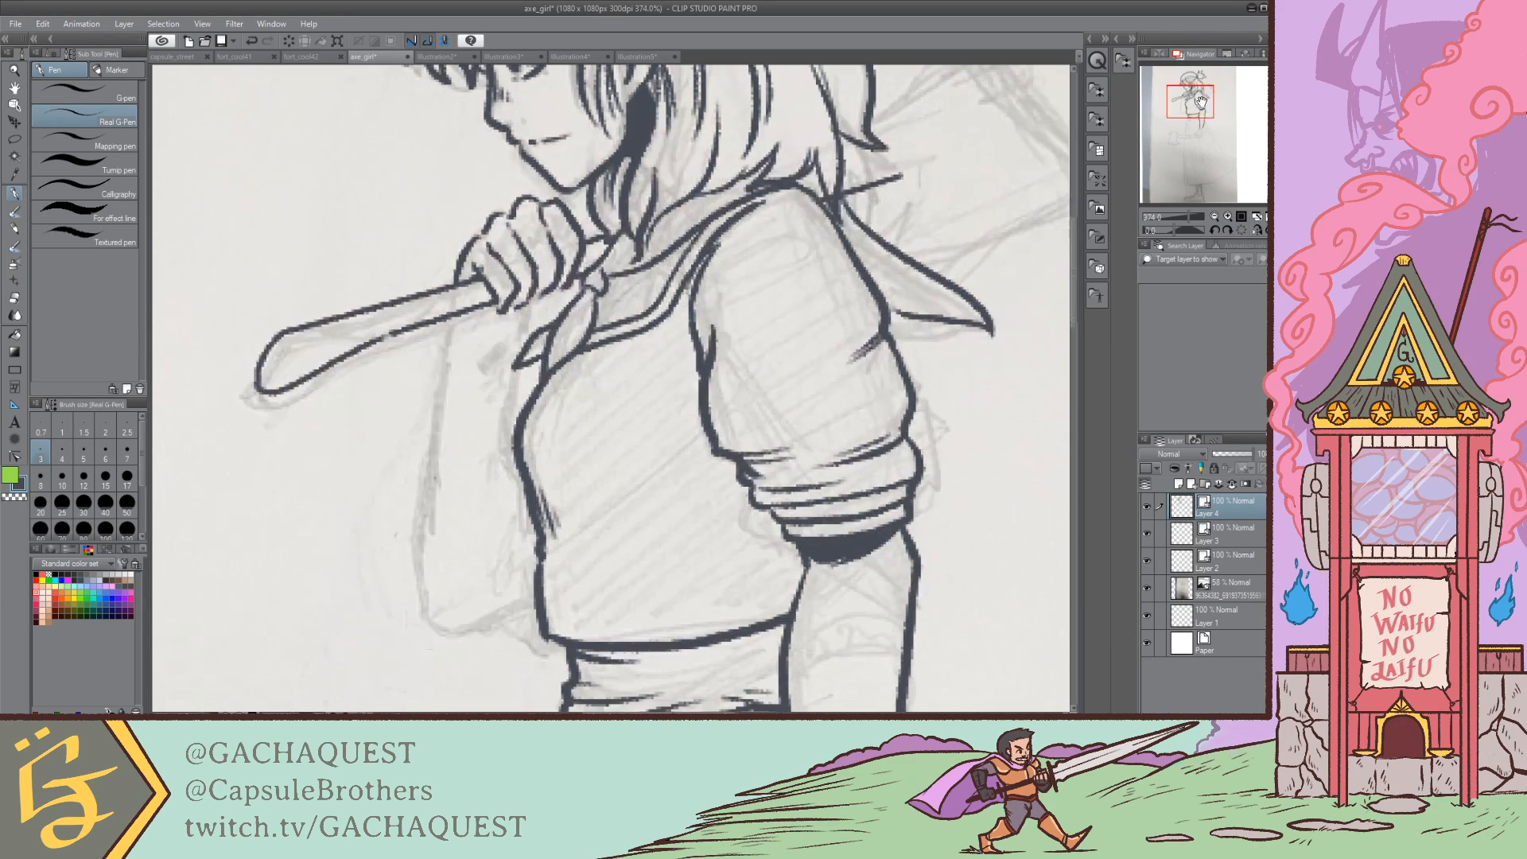
key("ctrl+z")
mouse_move(563, 309)
left_mouse_down()
mouse_move(488, 342)
mouse_move(511, 320)
mouse_move(483, 365)
mouse_move(513, 318)
mouse_move(477, 368)
left_mouse_up()
key("ctrl+z")
key("ctrl+z")
left_click_drag(549, 315, 541, 329)
key("ctrl+z")
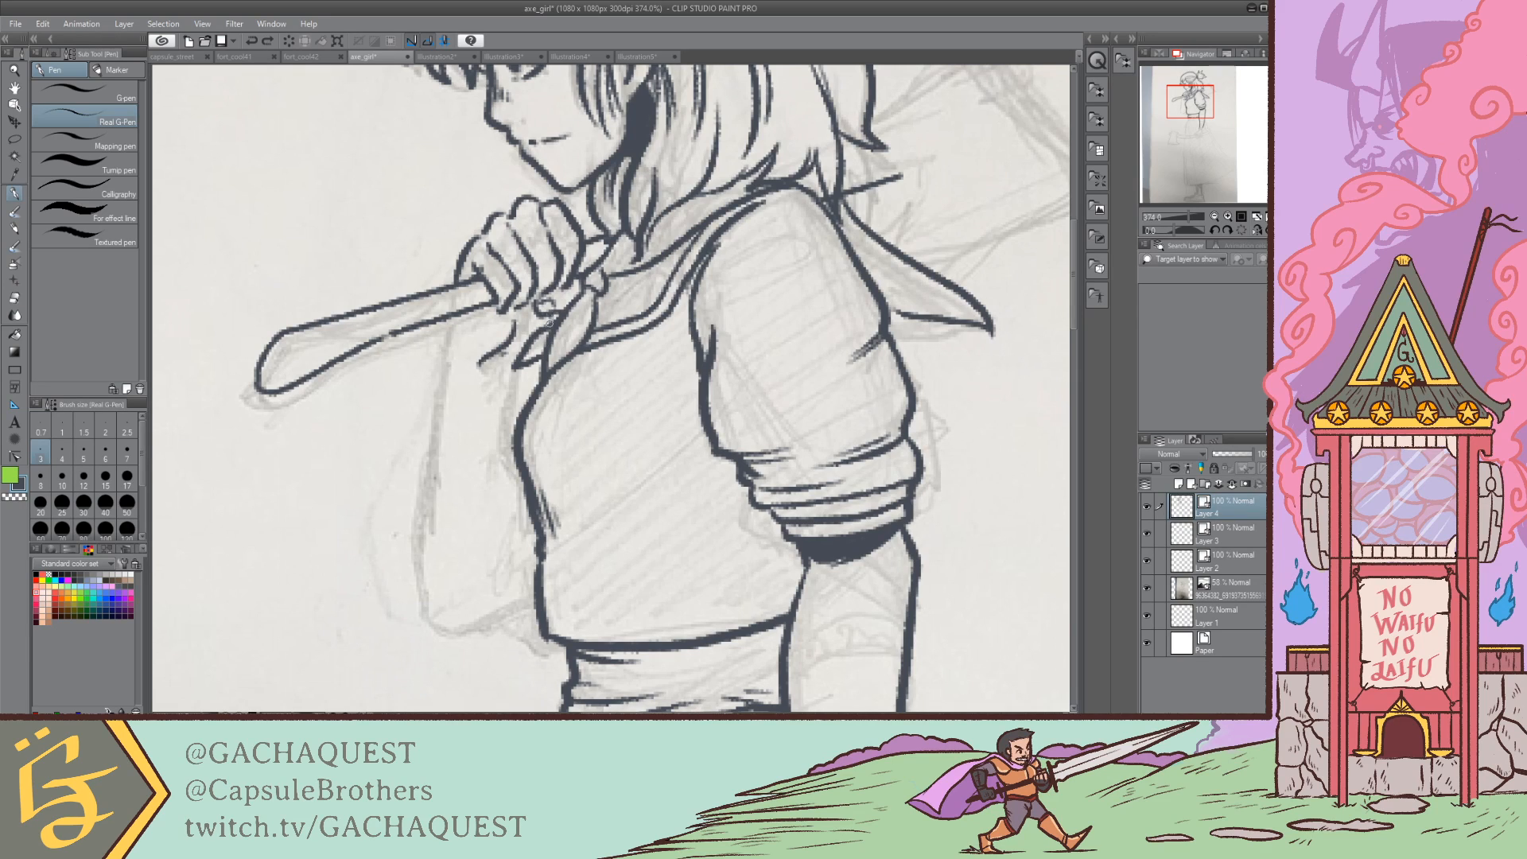
key("ctrl+z")
key("ctrl+z")
Step: Ink the raised arm's inner wrist line and its outer outline around the elbow to the torso, using pen size 5 for the outer line
left_click_drag(515, 367, 518, 465)
key("ctrl+z")
mouse_move(447, 321)
left_mouse_down()
mouse_move(443, 462)
mouse_move(410, 513)
mouse_move(423, 604)
left_mouse_up()
key("ctrl+z")
left_click_drag(448, 315, 424, 509)
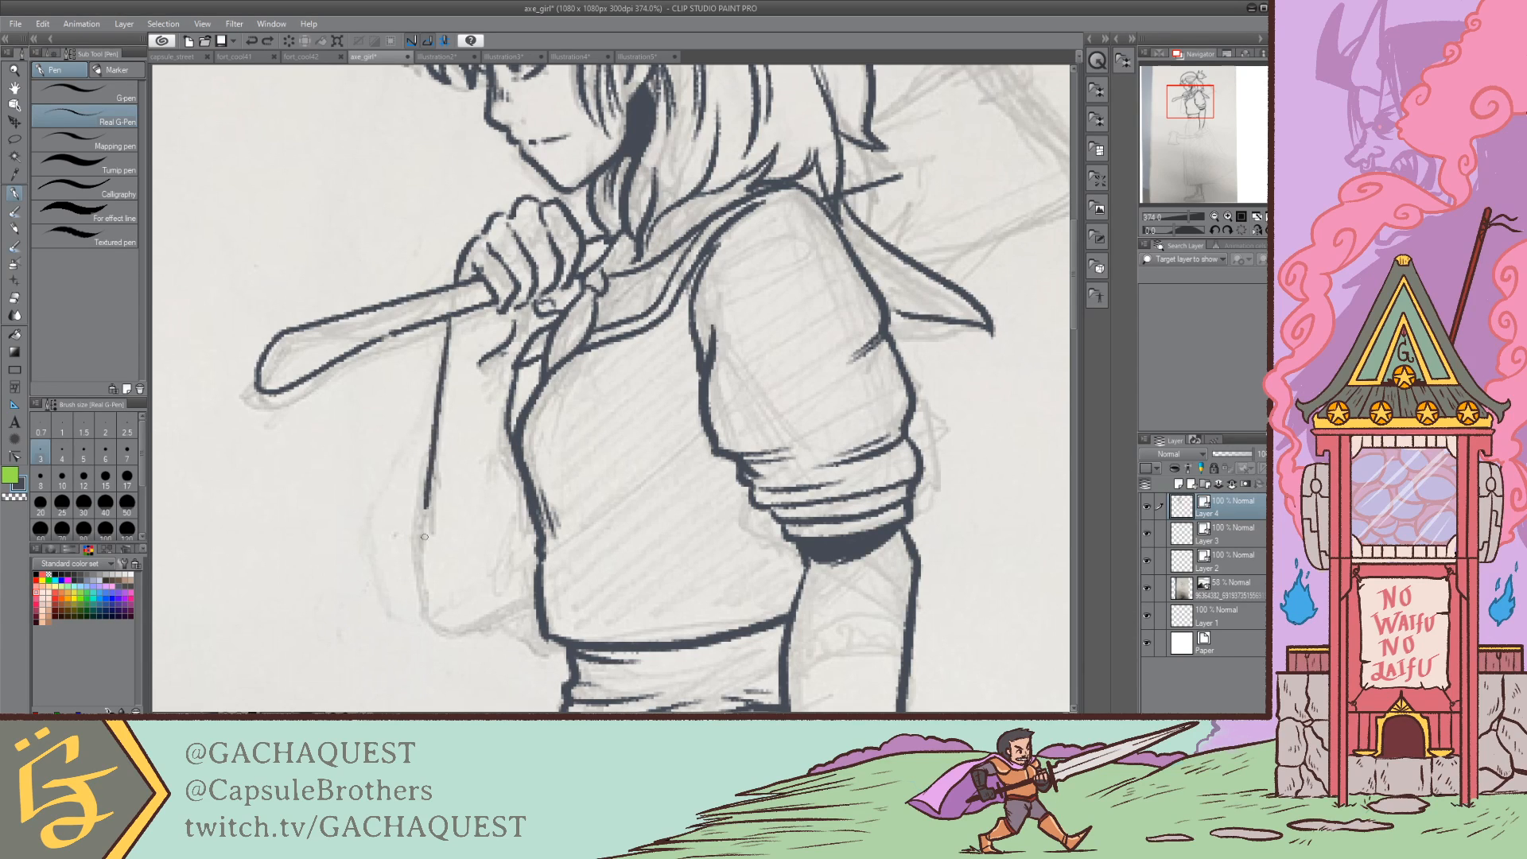
key("ctrl+z")
key("bracketright")
key("bracketright")
left_click_drag(447, 338, 430, 476)
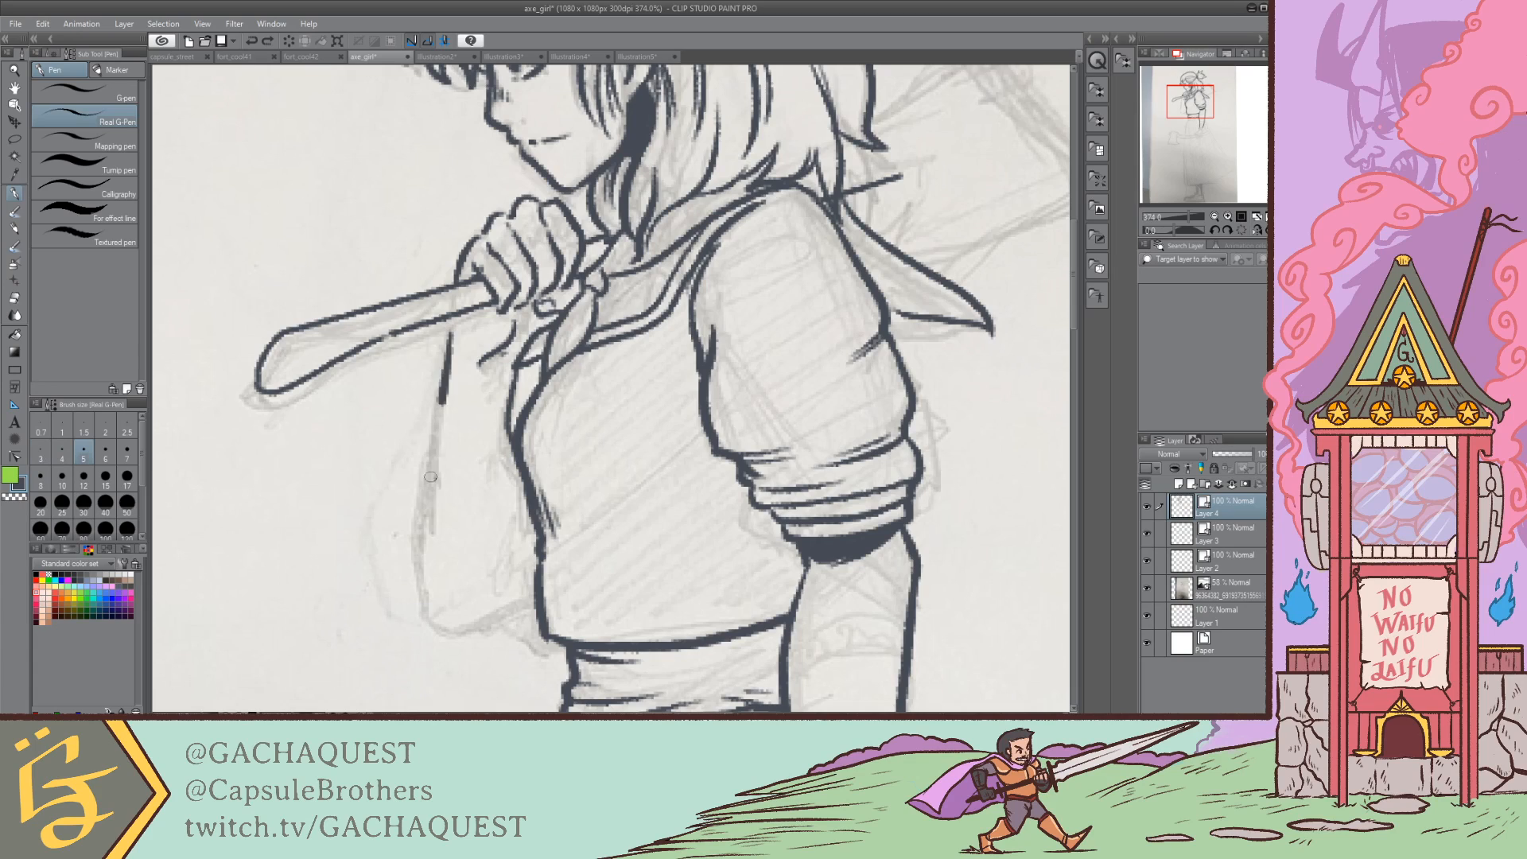
key("ctrl+z")
mouse_move(449, 321)
left_mouse_down()
mouse_move(415, 550)
mouse_move(426, 603)
mouse_move(458, 633)
mouse_move(537, 595)
left_mouse_up()
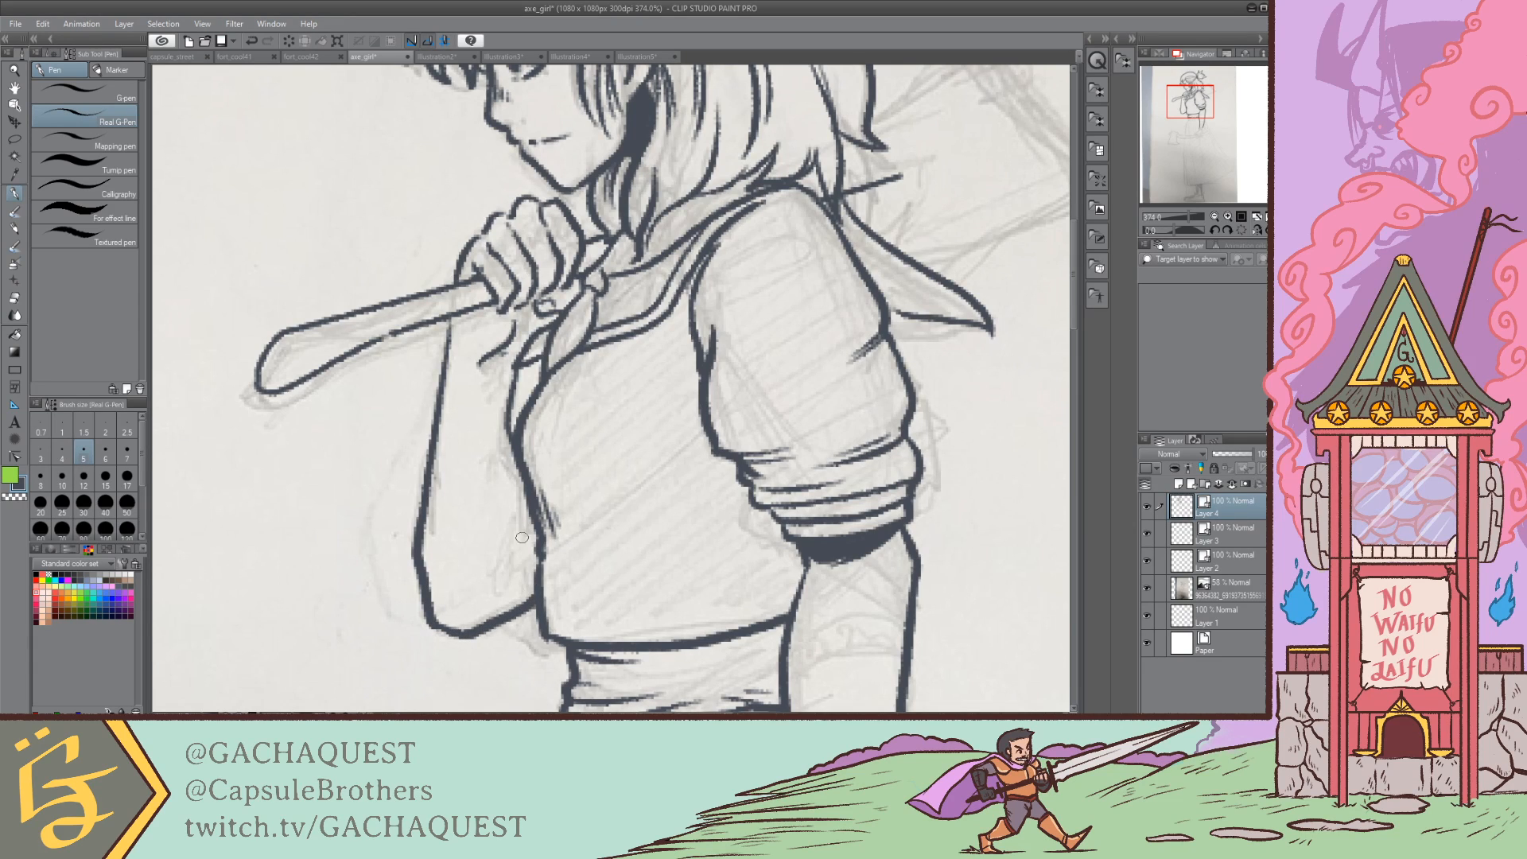
Step: Ink a short fold line on the inner side of the bent arm beside the chest
left_click_drag(525, 503, 508, 611)
key("ctrl+z")
left_click_drag(521, 481, 508, 554)
key("ctrl+z")
left_click_drag(520, 478, 524, 534)
Step: Add a spiral end grain and flowing wood grain lines along the axe handle
left_click_drag(1194, 99, 1196, 96)
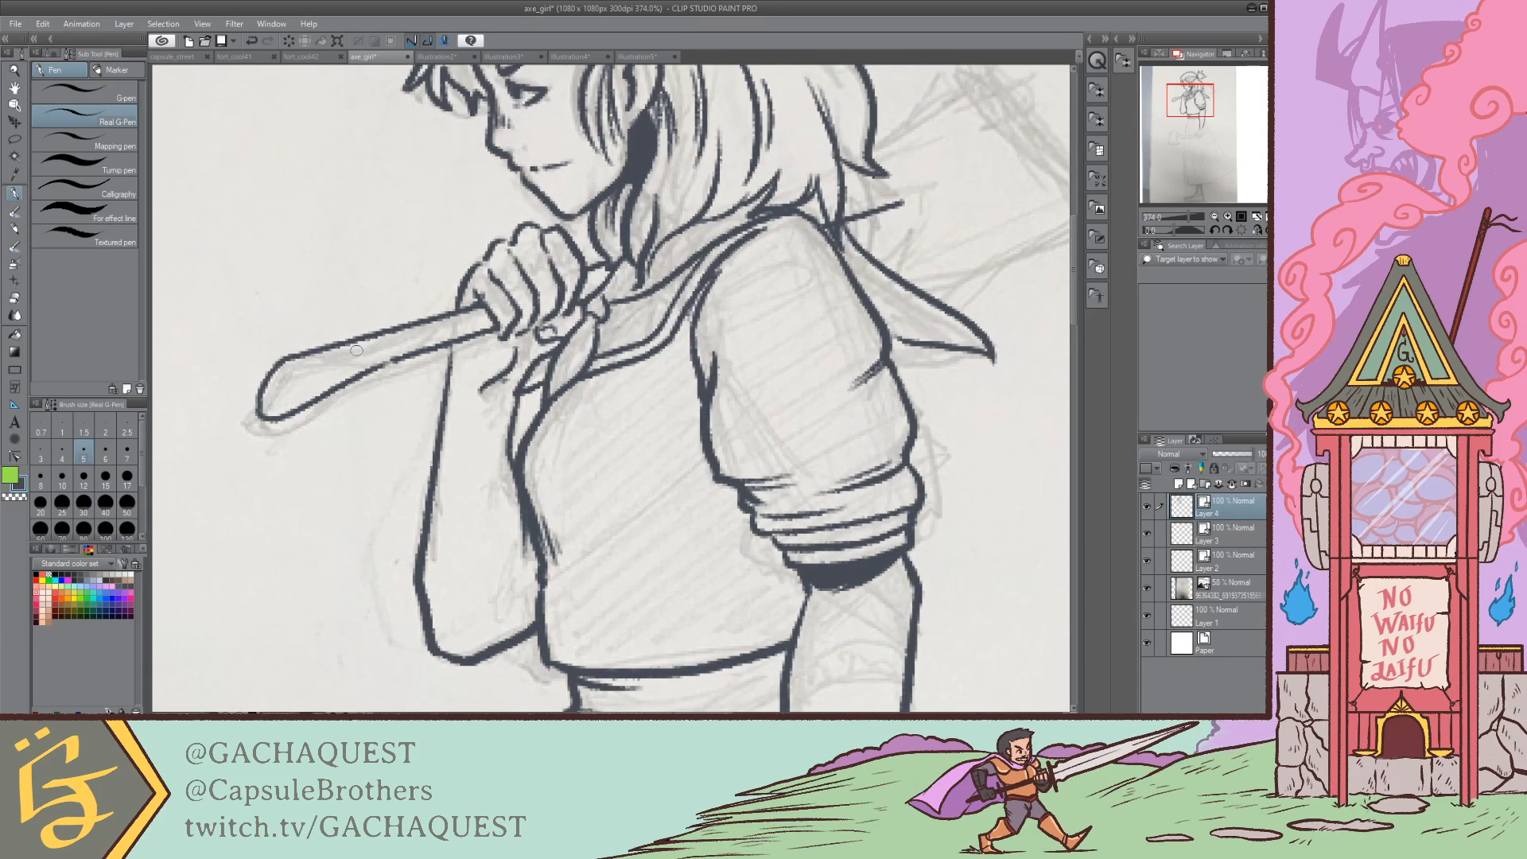
mouse_move(375, 359)
left_mouse_down()
mouse_move(319, 361)
mouse_move(260, 415)
left_mouse_up()
mouse_move(280, 363)
left_mouse_down()
mouse_move(294, 388)
mouse_move(278, 381)
mouse_move(278, 394)
left_mouse_up()
mouse_move(334, 350)
left_mouse_down()
mouse_move(444, 341)
mouse_move(456, 326)
mouse_move(418, 345)
mouse_move(446, 335)
mouse_move(421, 329)
mouse_move(470, 319)
mouse_move(353, 350)
mouse_move(441, 324)
left_mouse_up()
key("ctrl+z")
left_click_drag(329, 392, 486, 318)
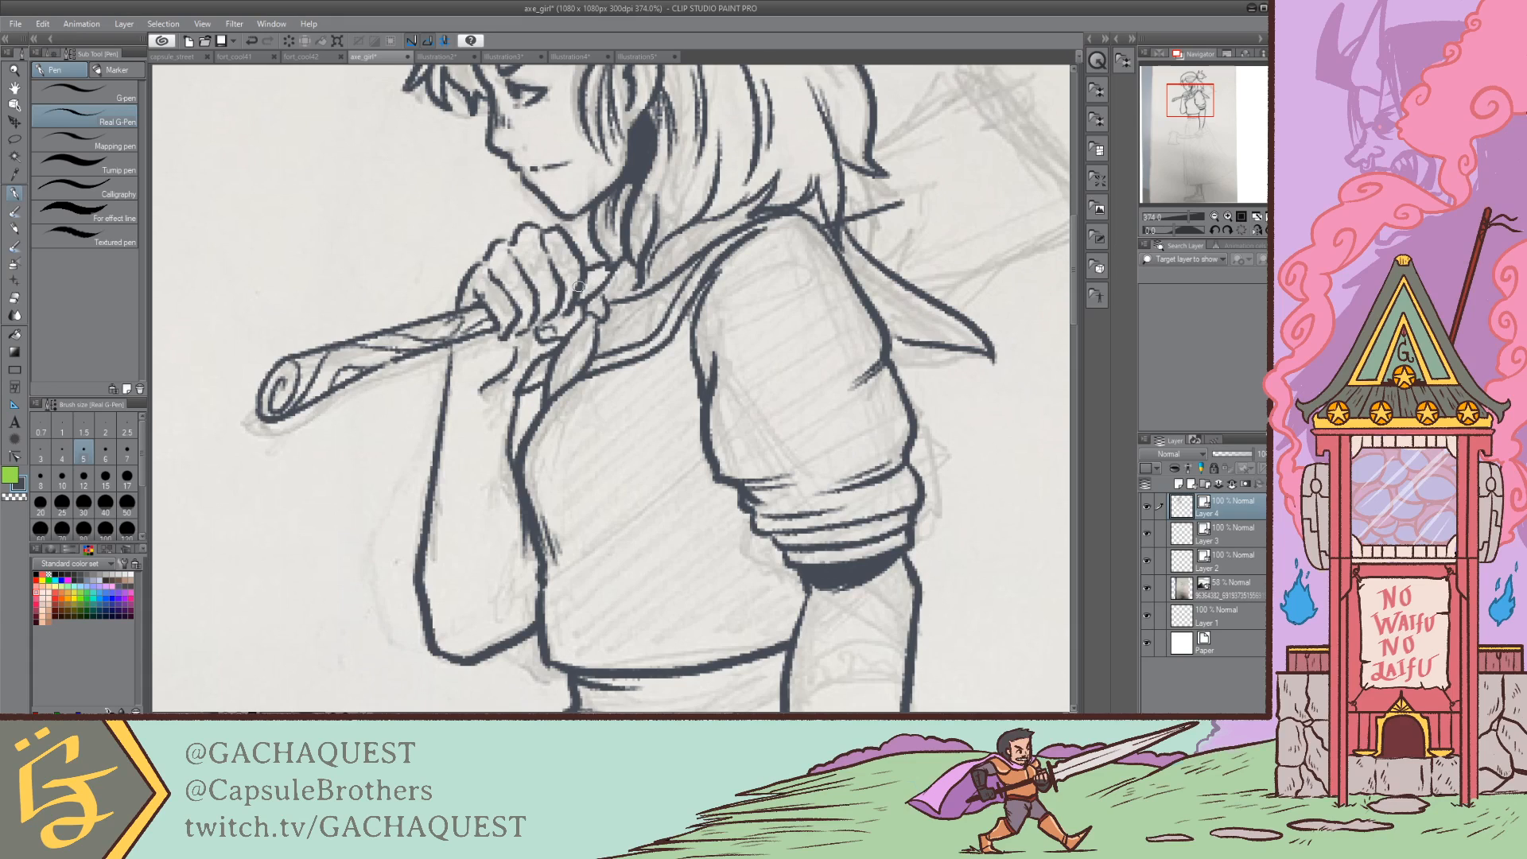
left_click_drag(582, 288, 608, 268)
Step: Erase and redraw the top knuckle outlines of the gripping hand
left_click_drag(1190, 100, 1166, 108)
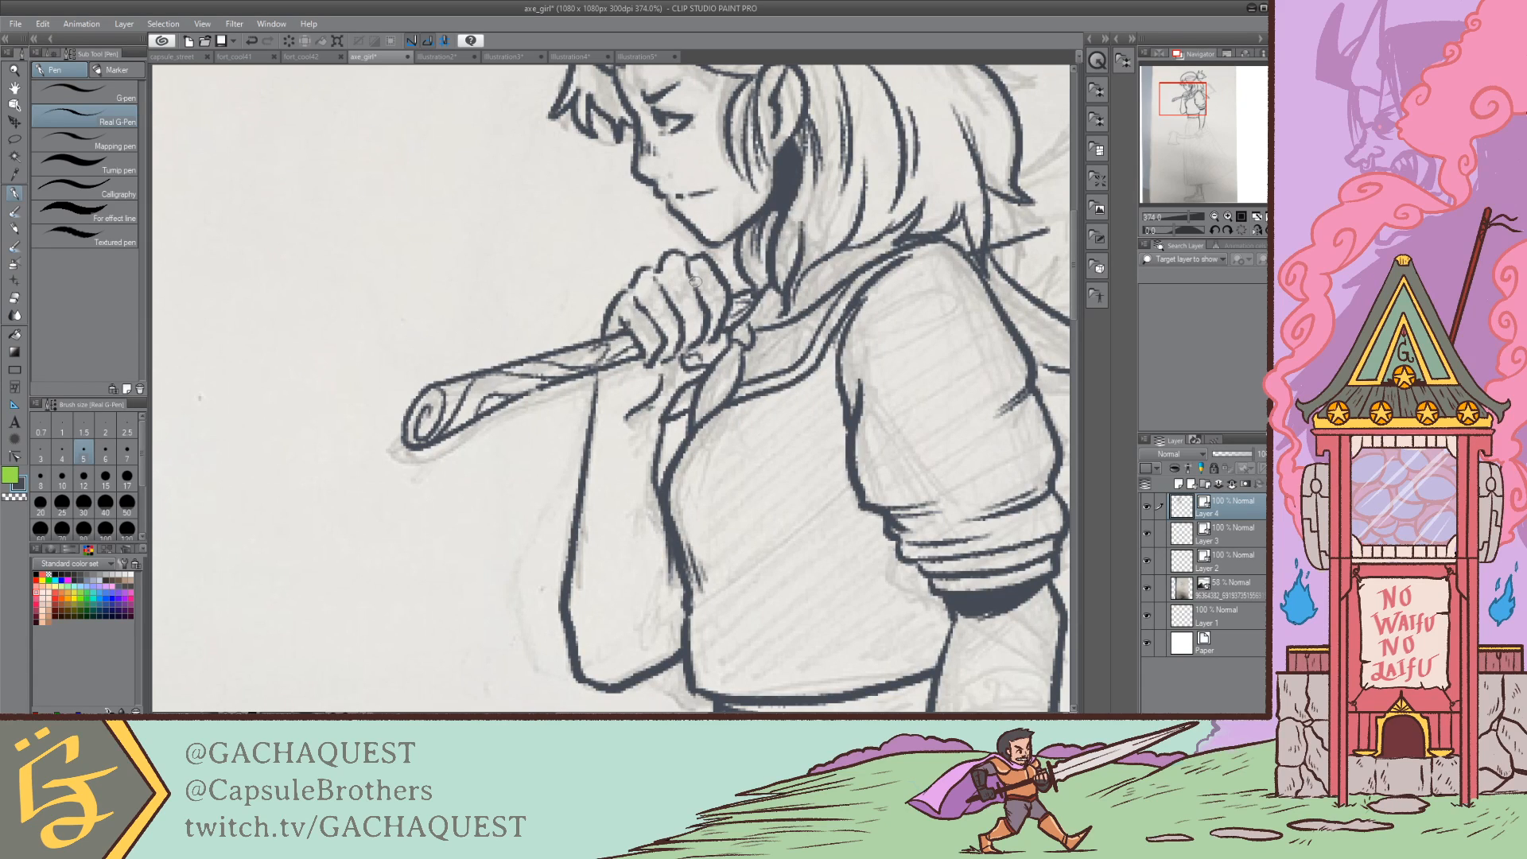
key("e")
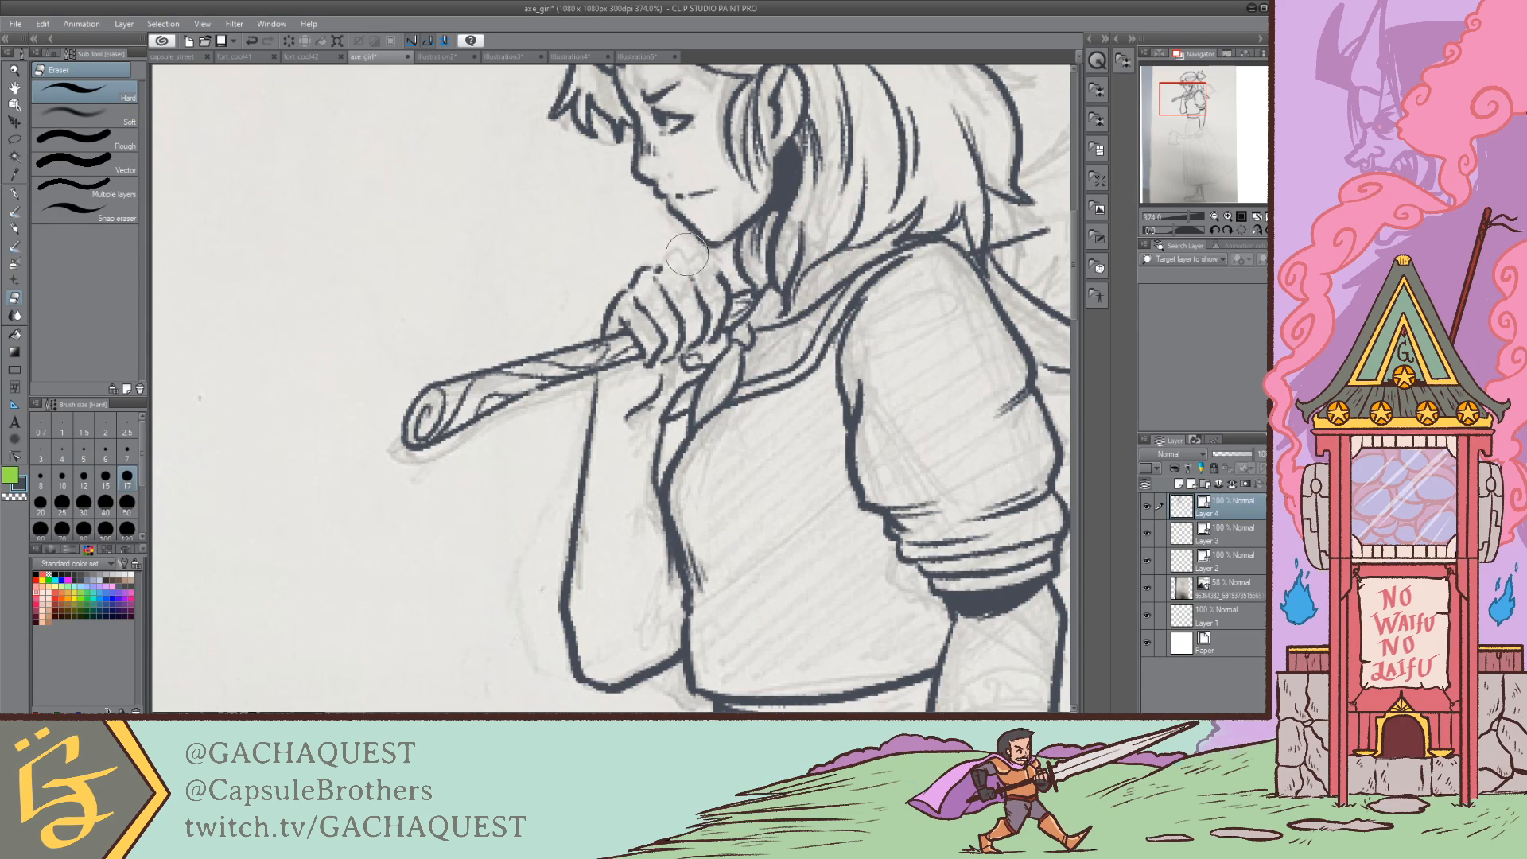
key("p")
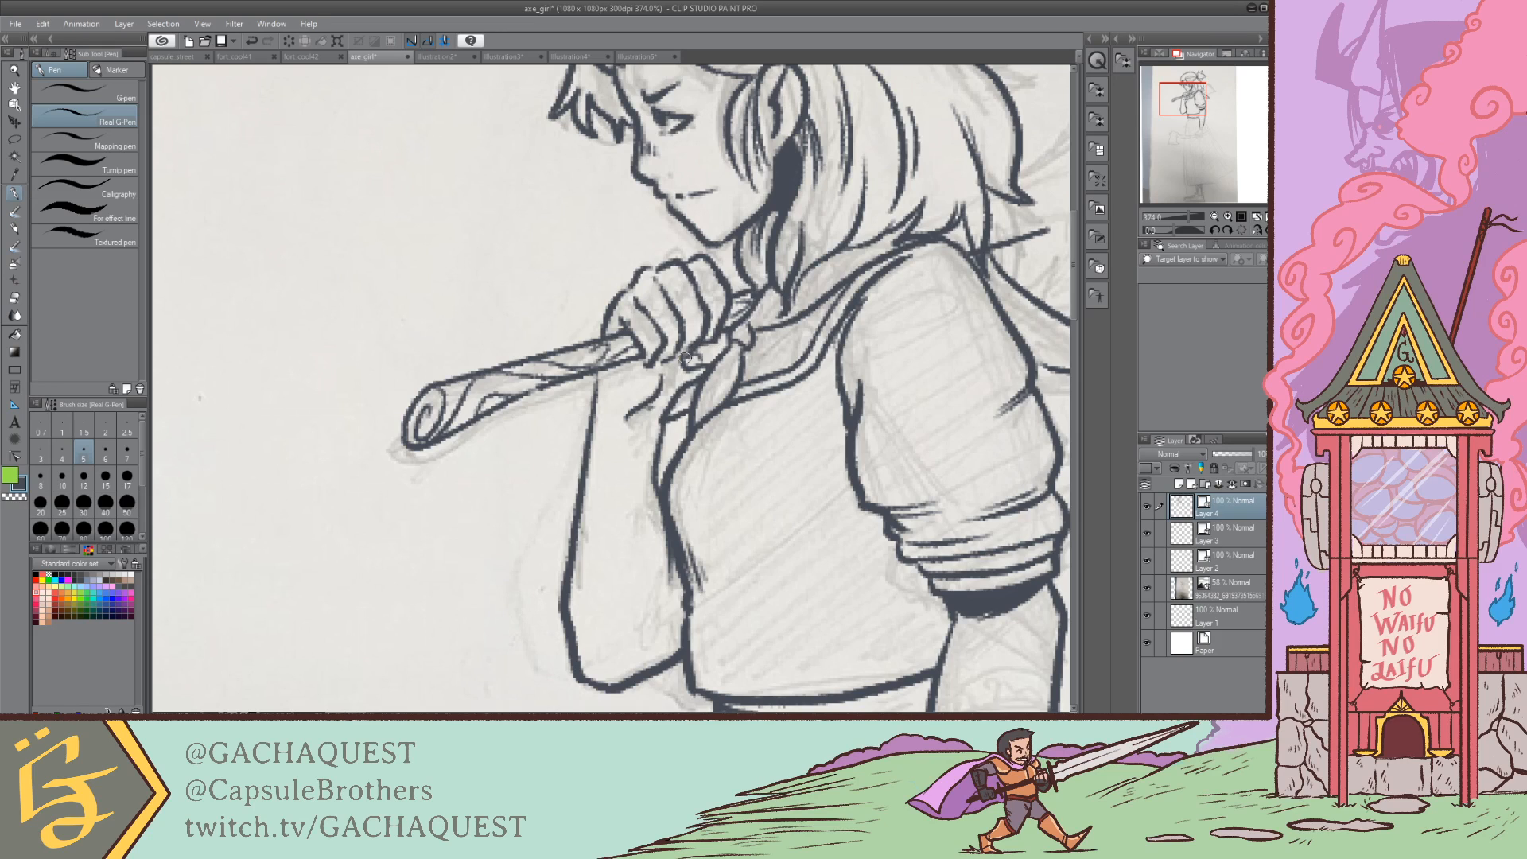
Step: Ink the curved socket of the axe head where the handle emerges behind the shoulder
left_click_drag(1193, 98, 1204, 99)
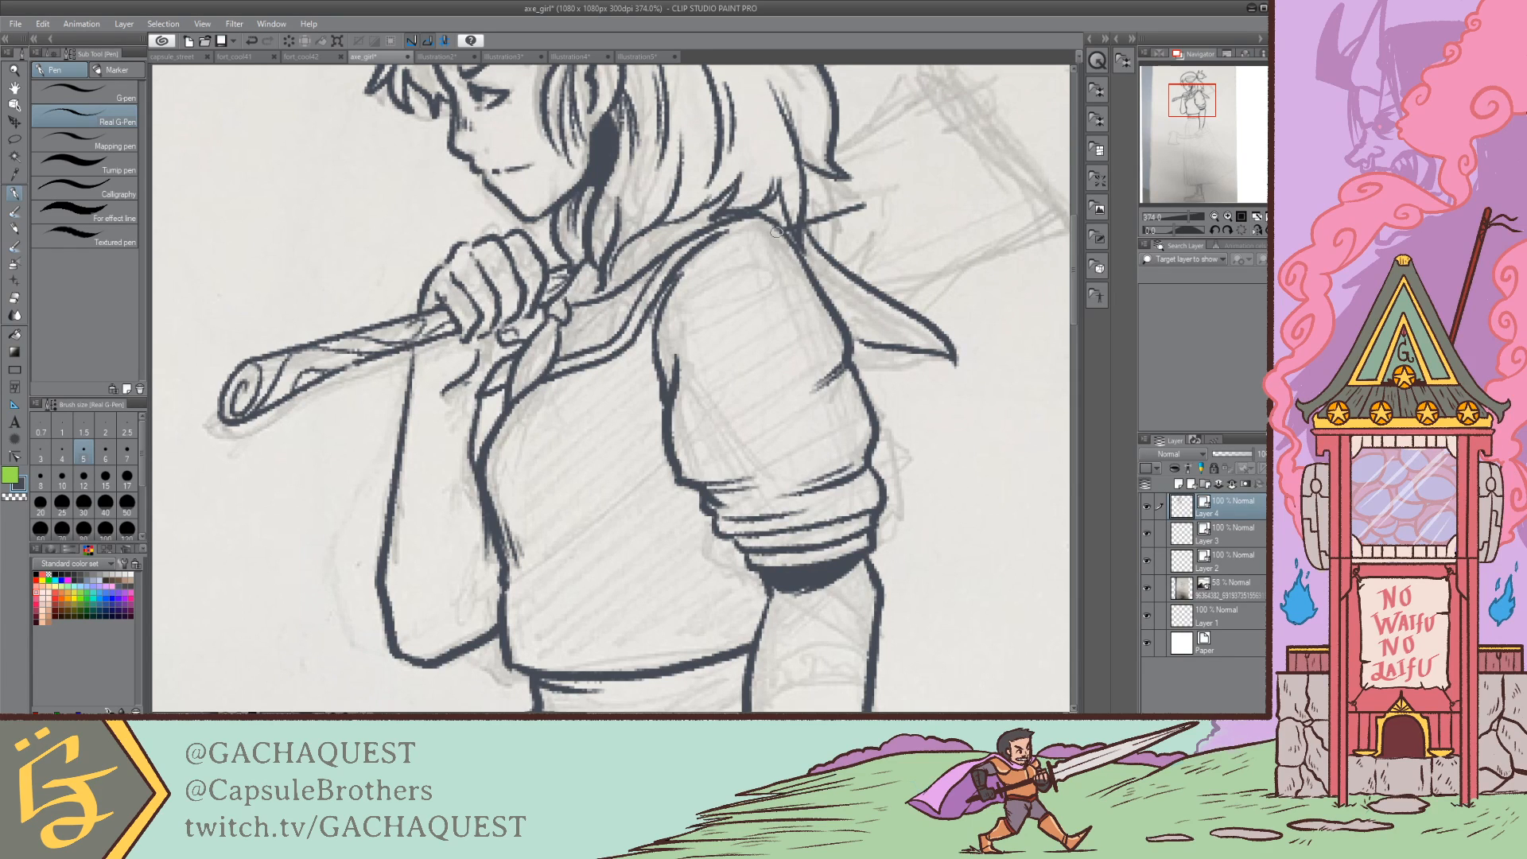
left_click_drag(1200, 99, 1209, 96)
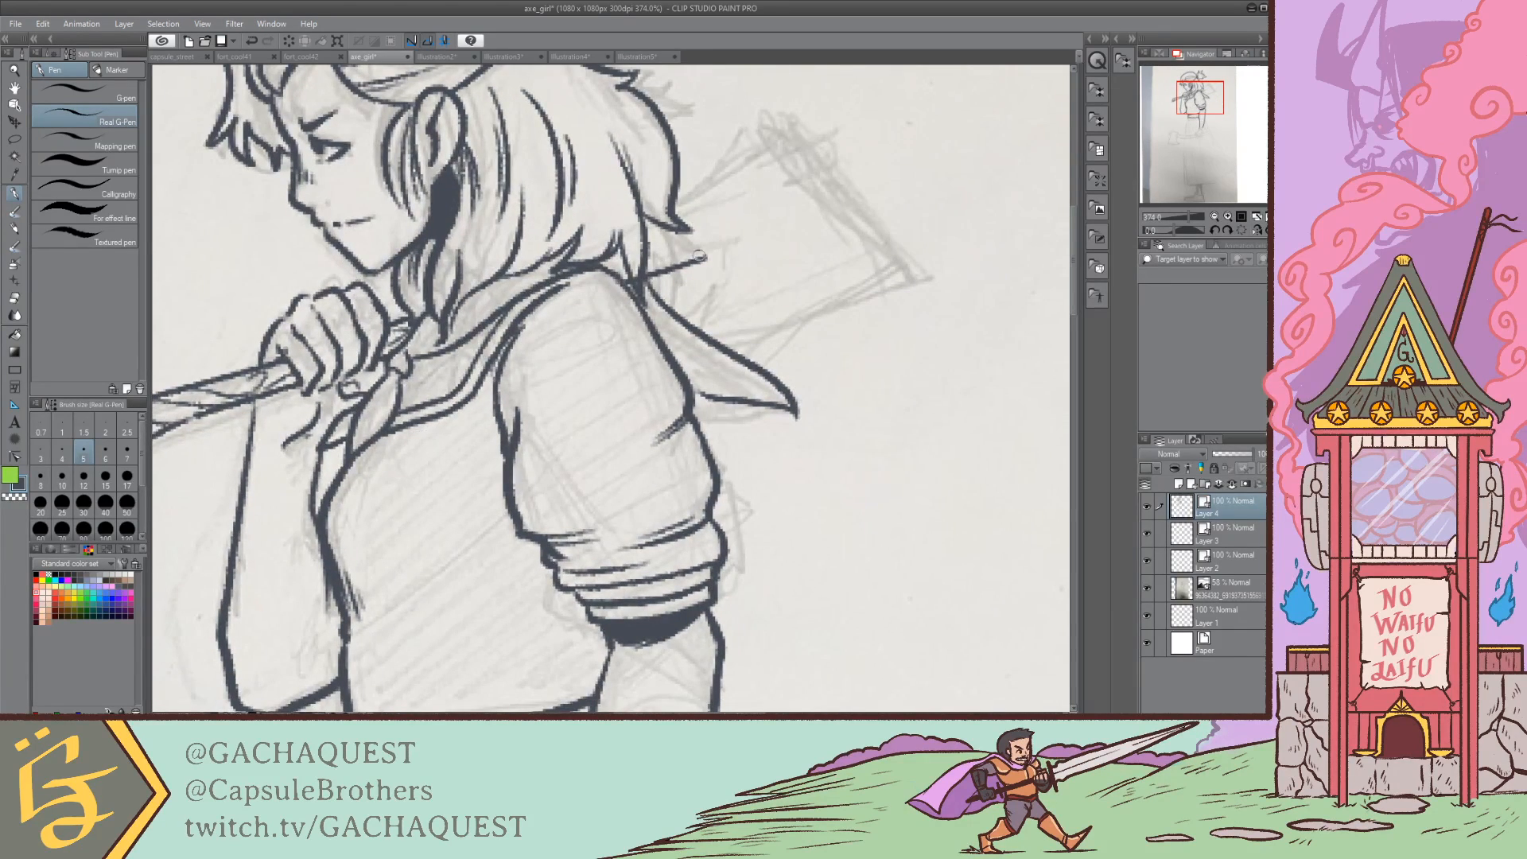
mouse_move(651, 273)
left_mouse_down()
mouse_move(704, 255)
mouse_move(656, 272)
mouse_move(706, 259)
mouse_move(697, 333)
left_mouse_up()
key("ctrl+z")
key("ctrl+z")
mouse_move(665, 269)
left_mouse_down()
mouse_move(700, 257)
mouse_move(704, 330)
left_mouse_up()
key("ctrl+z")
left_click_drag(696, 257, 705, 334)
mouse_move(649, 241)
left_mouse_down()
mouse_move(714, 207)
mouse_move(699, 226)
left_mouse_up()
key("ctrl+z")
key("ctrl+z")
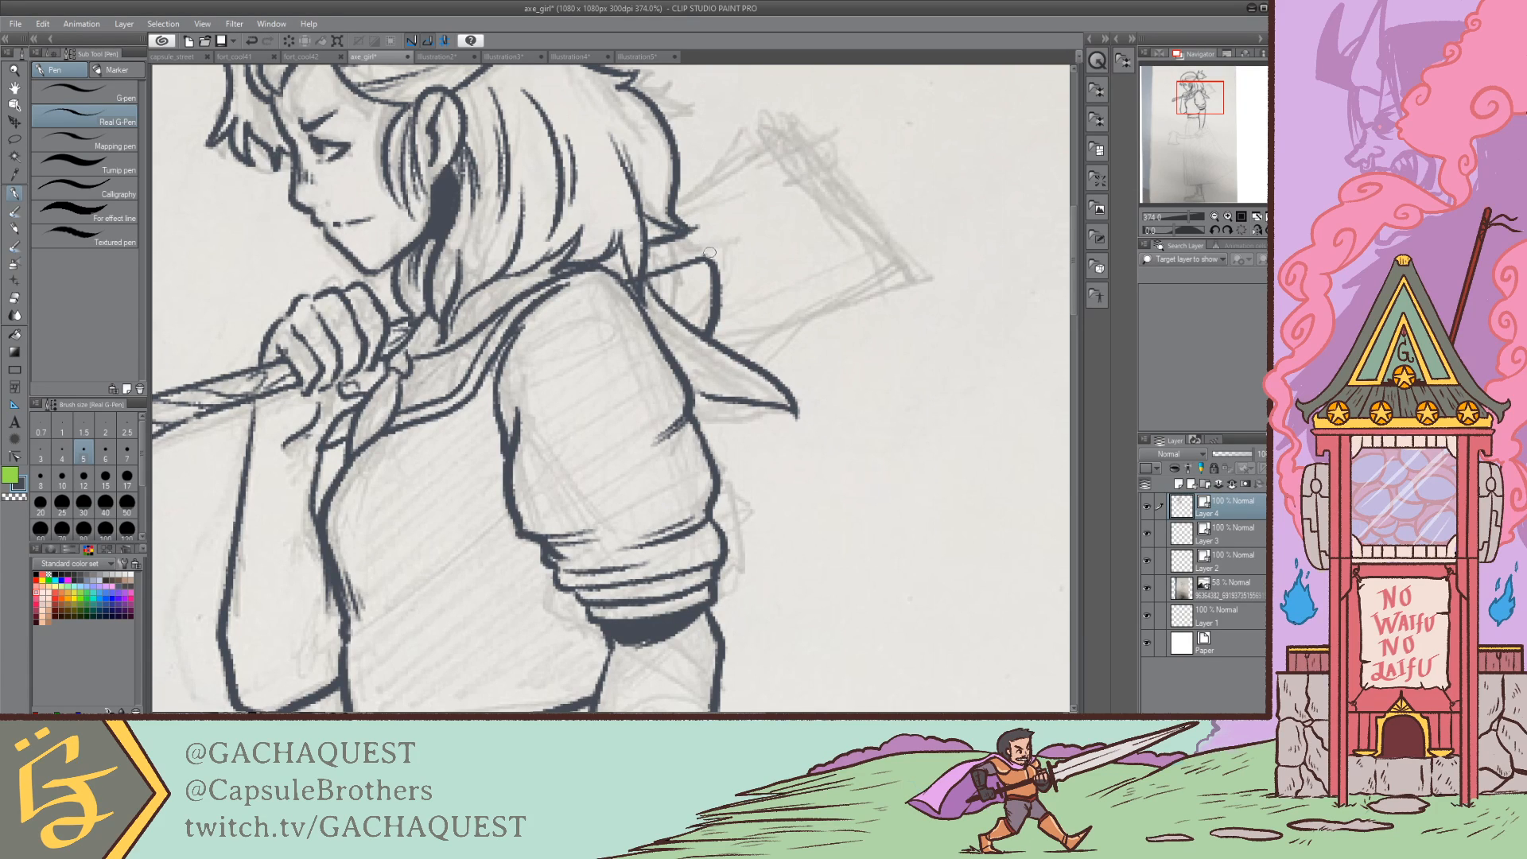
mouse_move(695, 227)
left_mouse_down()
mouse_move(709, 255)
mouse_move(694, 223)
left_mouse_up()
Step: Try to ink the upper edge and outer contour of the axe blade
mouse_move(675, 205)
left_mouse_down()
mouse_move(798, 142)
mouse_move(842, 218)
left_mouse_up()
key("ctrl+z")
key("ctrl+z")
mouse_move(800, 143)
left_mouse_down()
mouse_move(866, 232)
mouse_move(944, 275)
mouse_move(874, 332)
left_mouse_up()
key("ctrl+z")
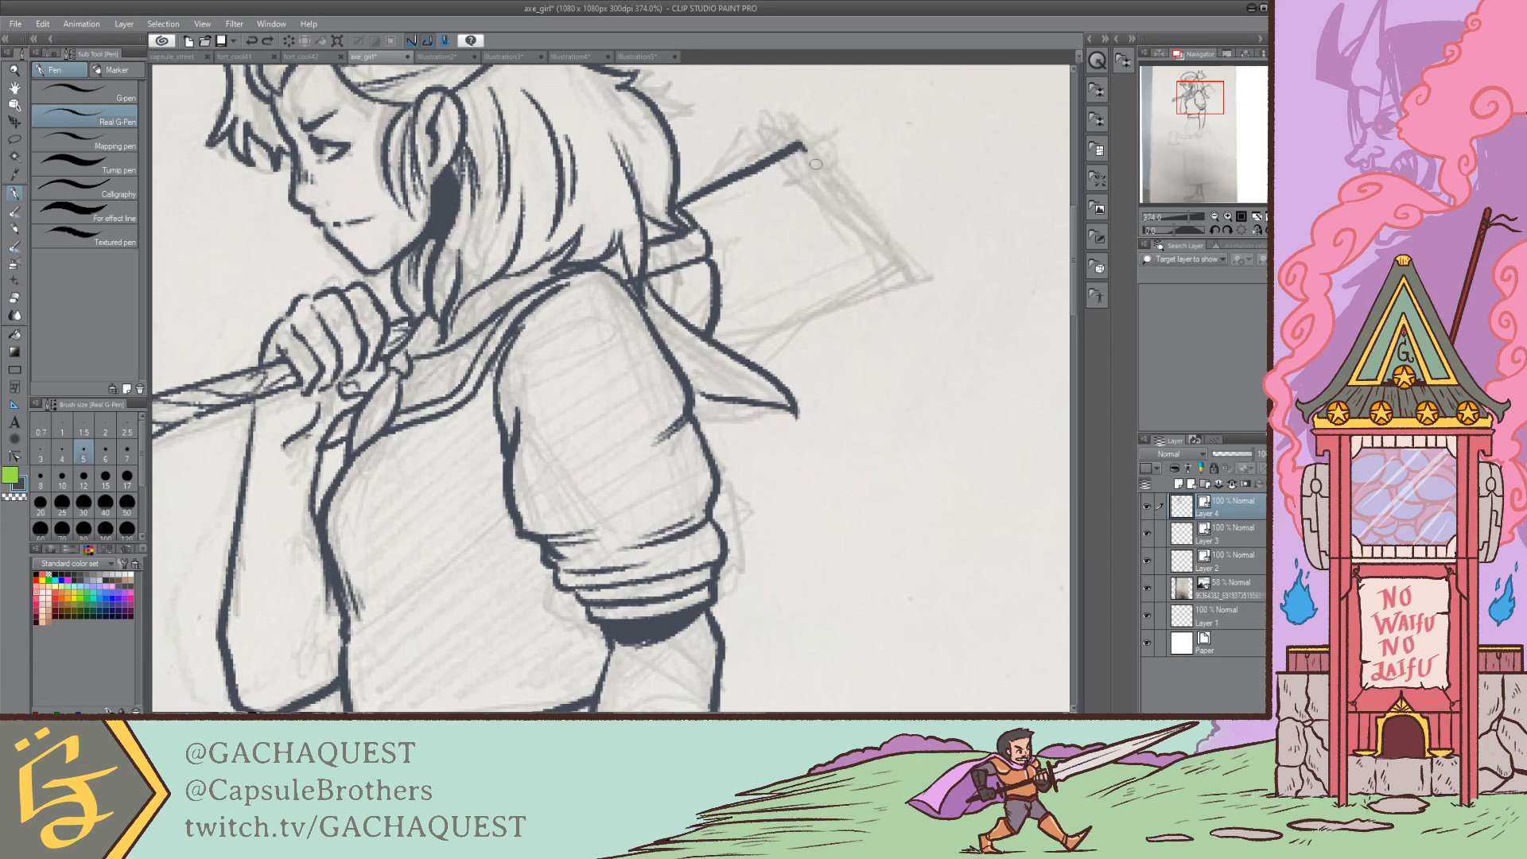
mouse_move(800, 145)
left_mouse_down()
mouse_move(925, 269)
mouse_move(876, 315)
mouse_move(759, 359)
left_mouse_up()
key("ctrl+z")
mouse_move(1210, 98)
left_mouse_down()
mouse_move(1180, 142)
mouse_move(1213, 86)
mouse_move(1207, 98)
left_mouse_up()
key("ctrl+z")
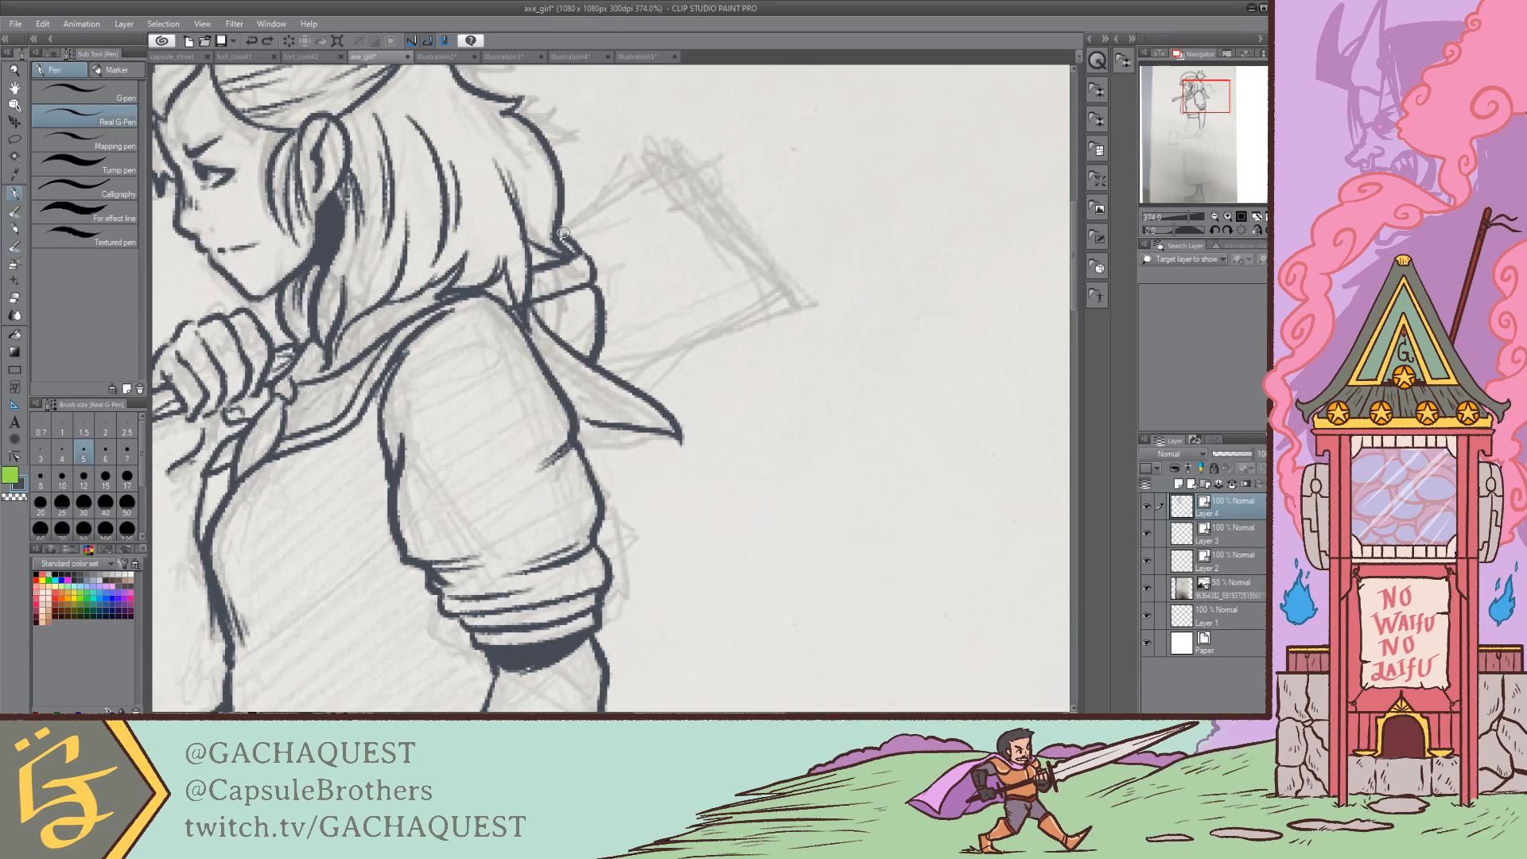
Step: Ink the outline of the axe blade behind the shoulder and the bevel line along its cutting edge
left_click_drag(571, 229, 661, 184)
key("ctrl+z")
mouse_move(569, 230)
left_mouse_down()
mouse_move(675, 183)
mouse_move(786, 313)
mouse_move(713, 362)
mouse_move(618, 393)
left_mouse_up()
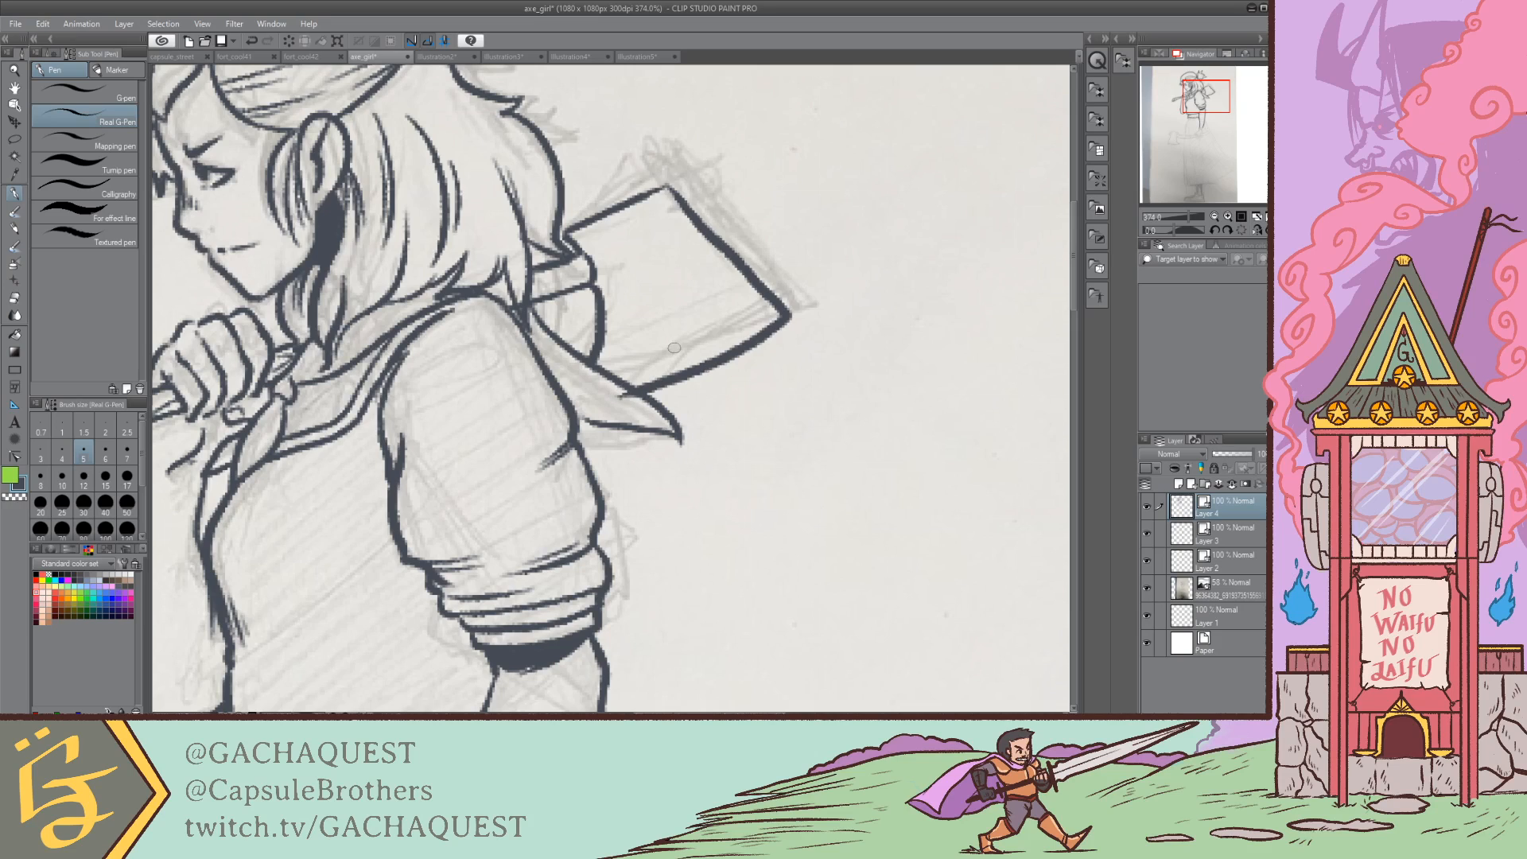
key("ctrl+z")
mouse_move(672, 184)
left_mouse_down()
mouse_move(782, 312)
mouse_move(678, 370)
mouse_move(624, 382)
left_mouse_up()
left_click_drag(761, 297, 602, 357)
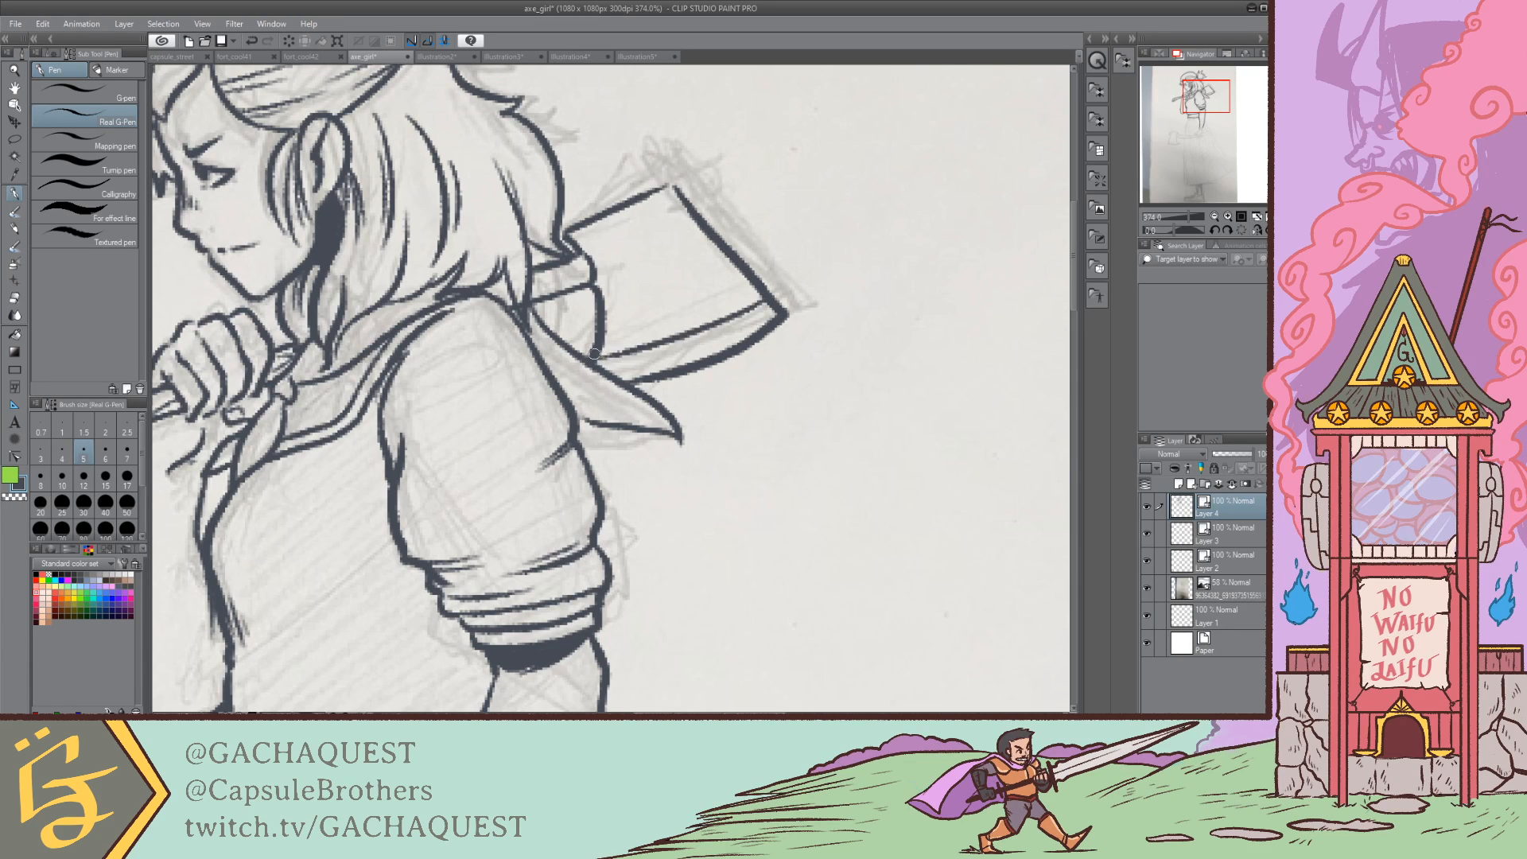
key("ctrl+z")
left_click_drag(760, 296, 600, 359)
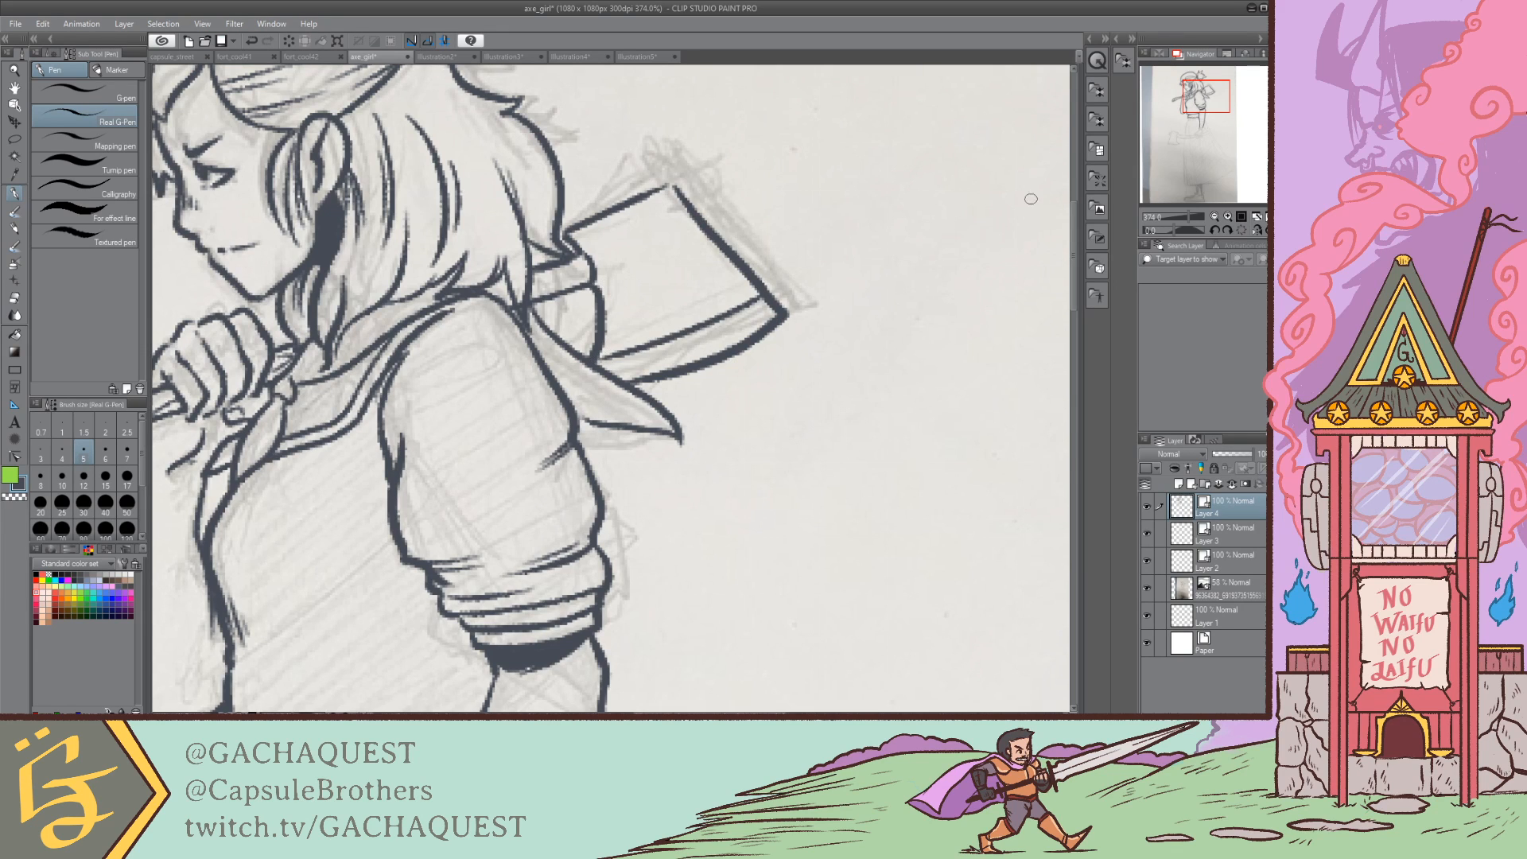
Step: Ink the rounded handle tip protruding beyond the far side of the axe head
left_click_drag(1209, 101, 1201, 99)
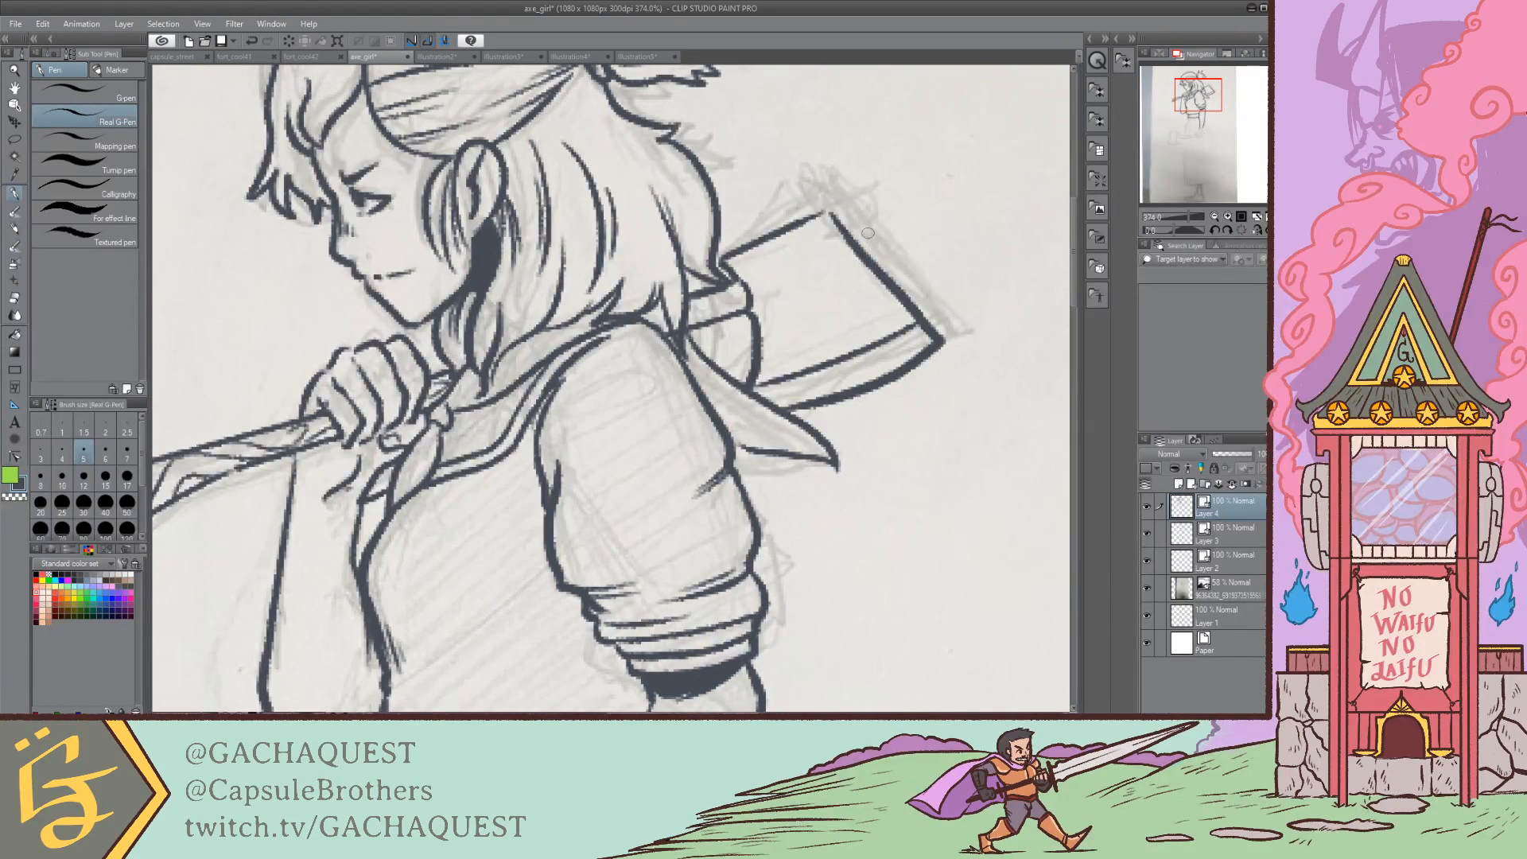
key("ctrl+z")
mouse_move(849, 228)
left_mouse_down()
mouse_move(882, 244)
mouse_move(861, 249)
mouse_move(876, 225)
mouse_move(883, 238)
mouse_move(866, 251)
mouse_move(870, 222)
mouse_move(861, 253)
left_mouse_up()
key("ctrl+z")
key("ctrl+z")
Step: Ink the side and bottom edge of the lower waistband beneath the folded sash
left_click_drag(1199, 105, 1196, 129)
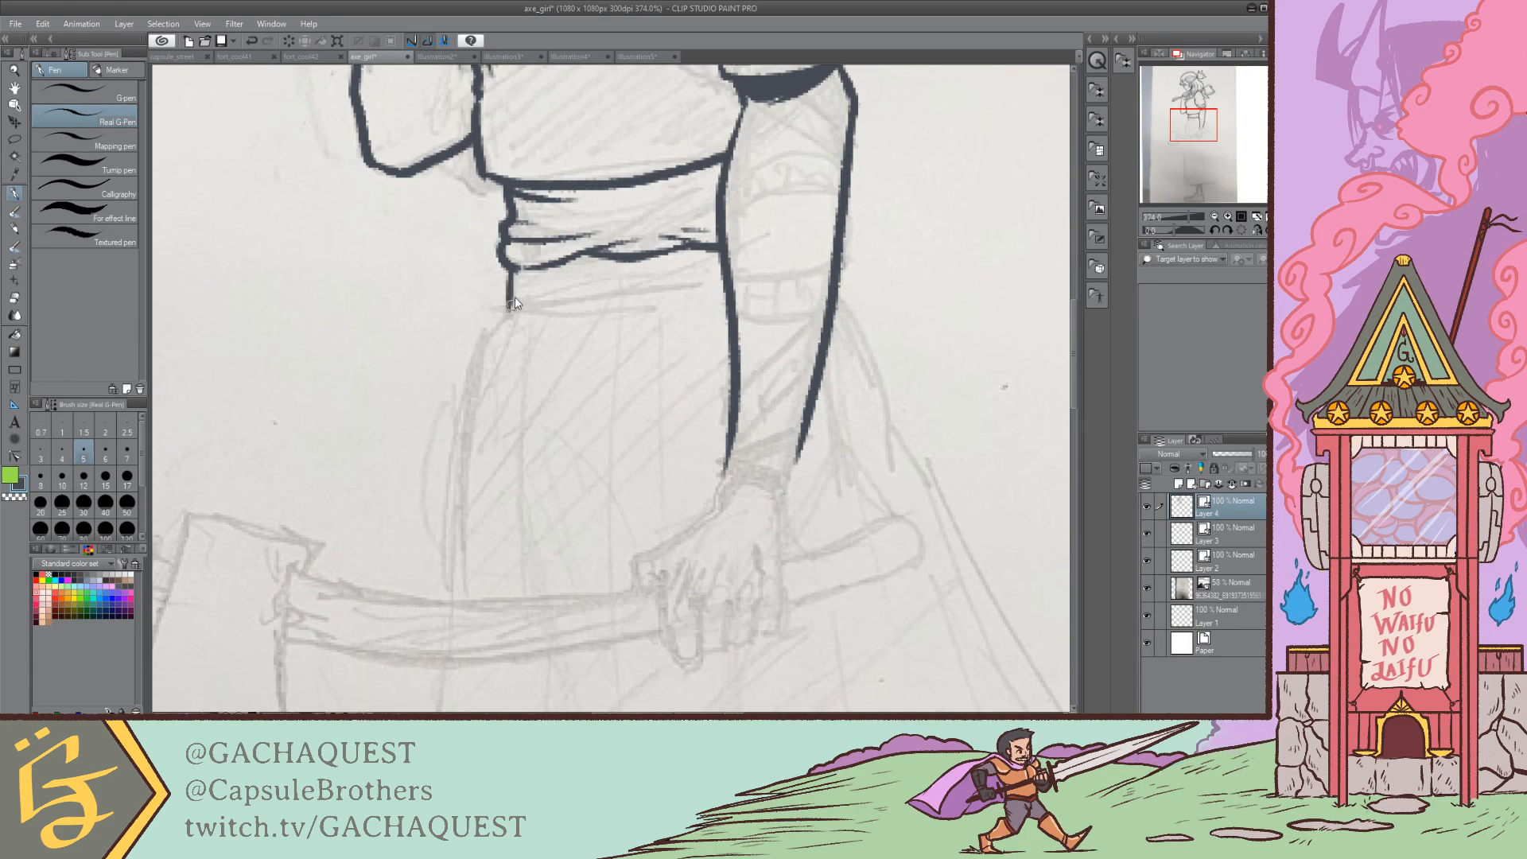
key("ctrl+z")
mouse_move(511, 271)
left_mouse_down()
mouse_move(514, 300)
mouse_move(696, 280)
left_mouse_up()
key("ctrl+z")
key("ctrl+z")
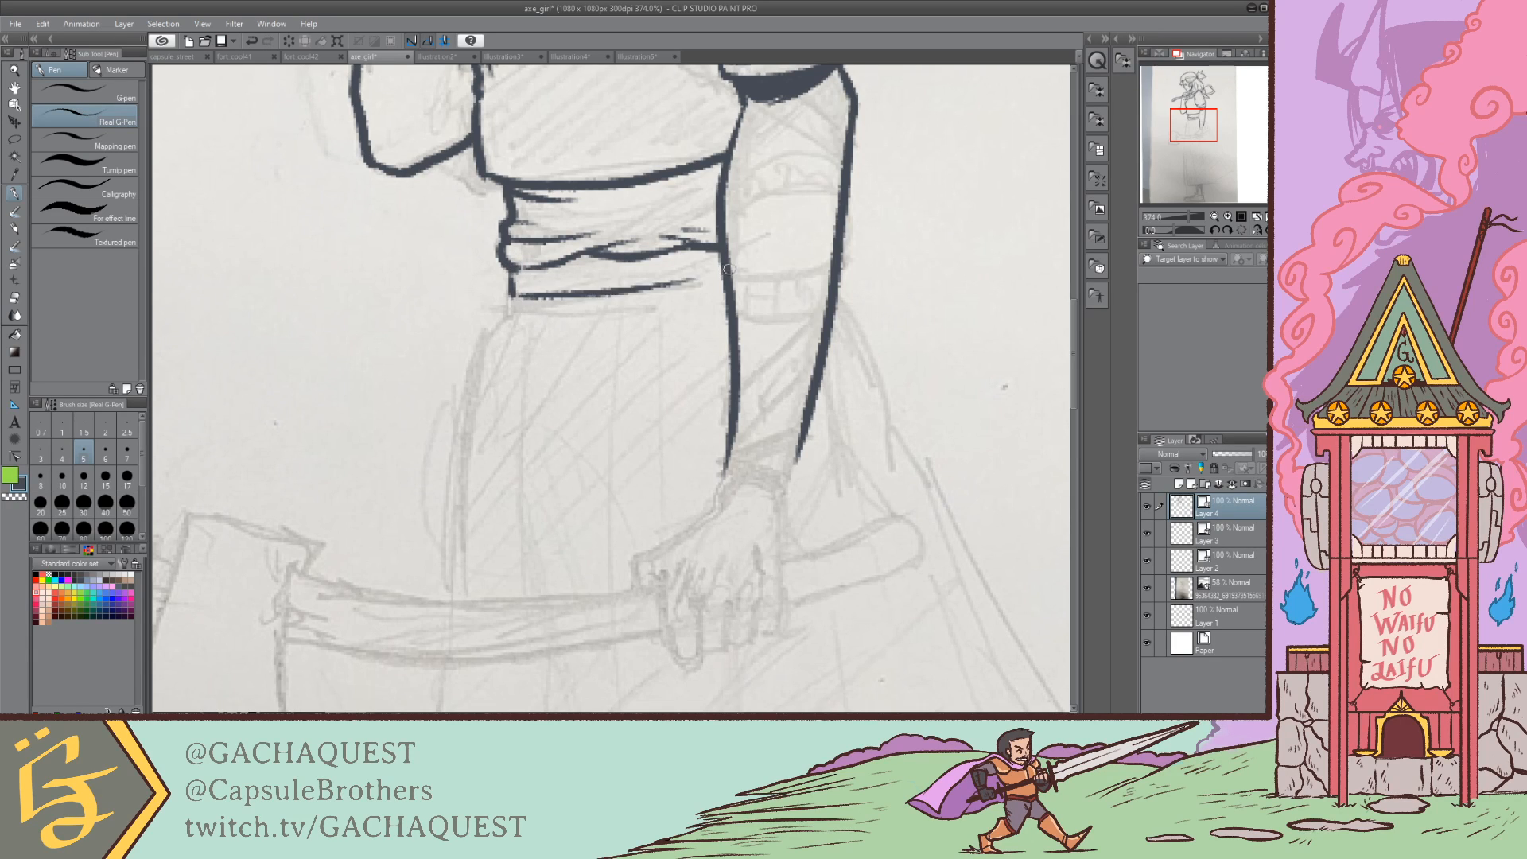
key("ctrl+z")
left_click_drag(510, 300, 668, 295)
key("ctrl+z")
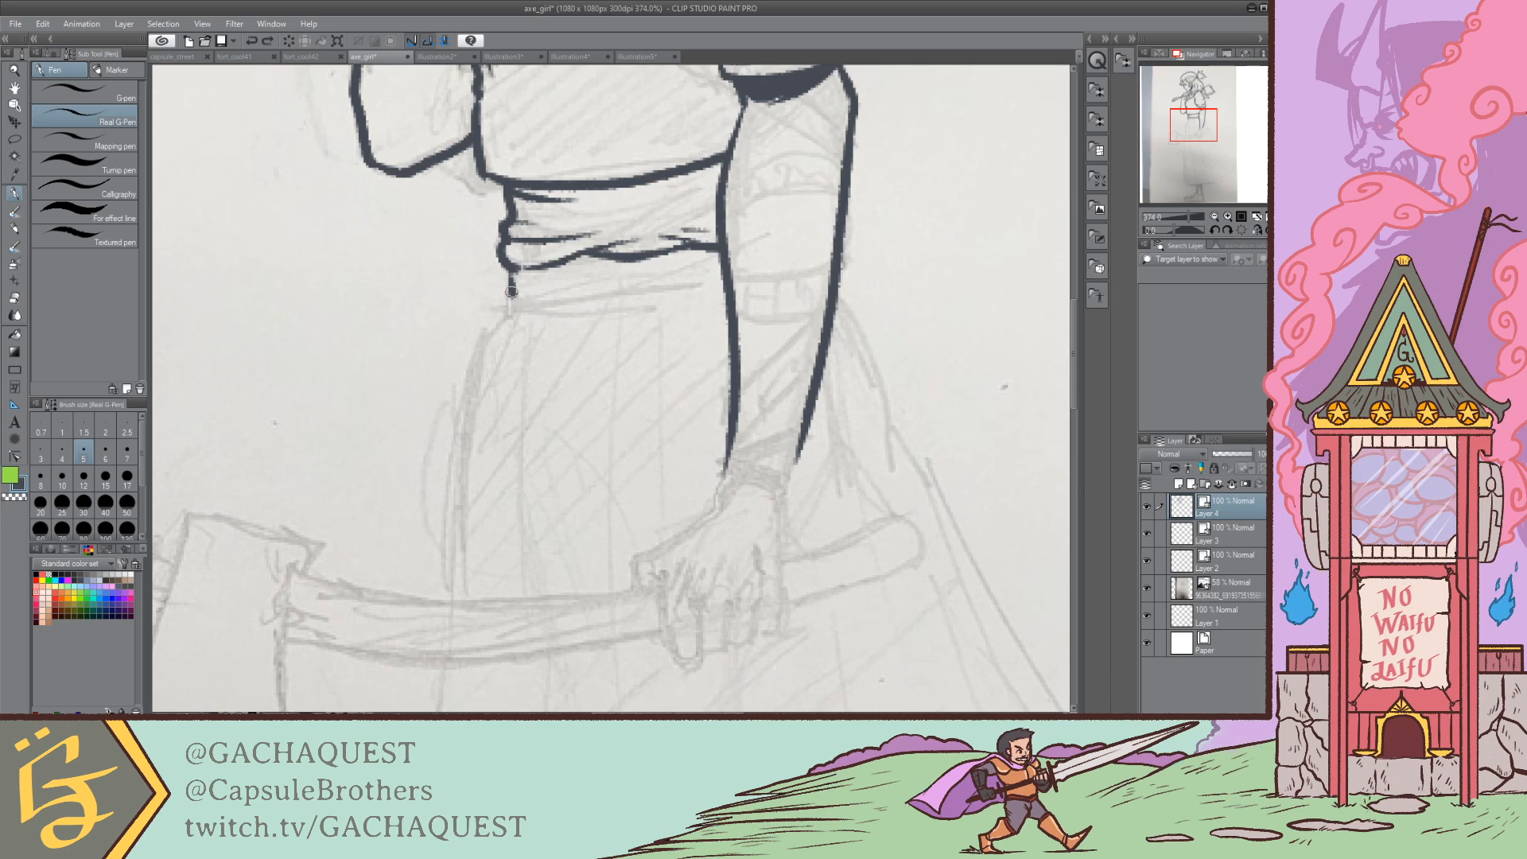
left_click_drag(509, 296, 717, 283)
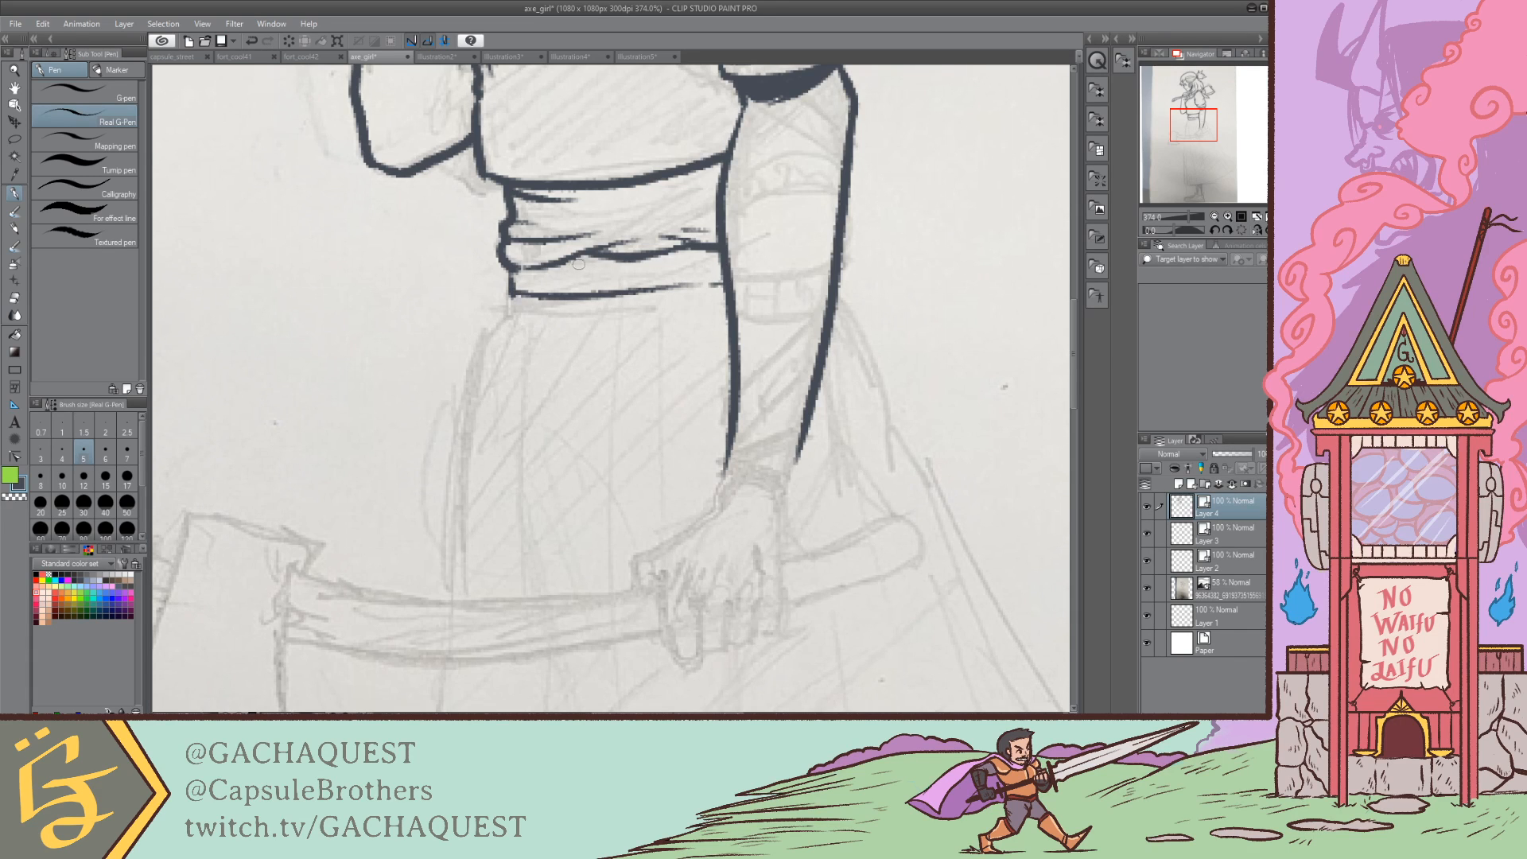
left_click_drag(1209, 123, 1202, 85)
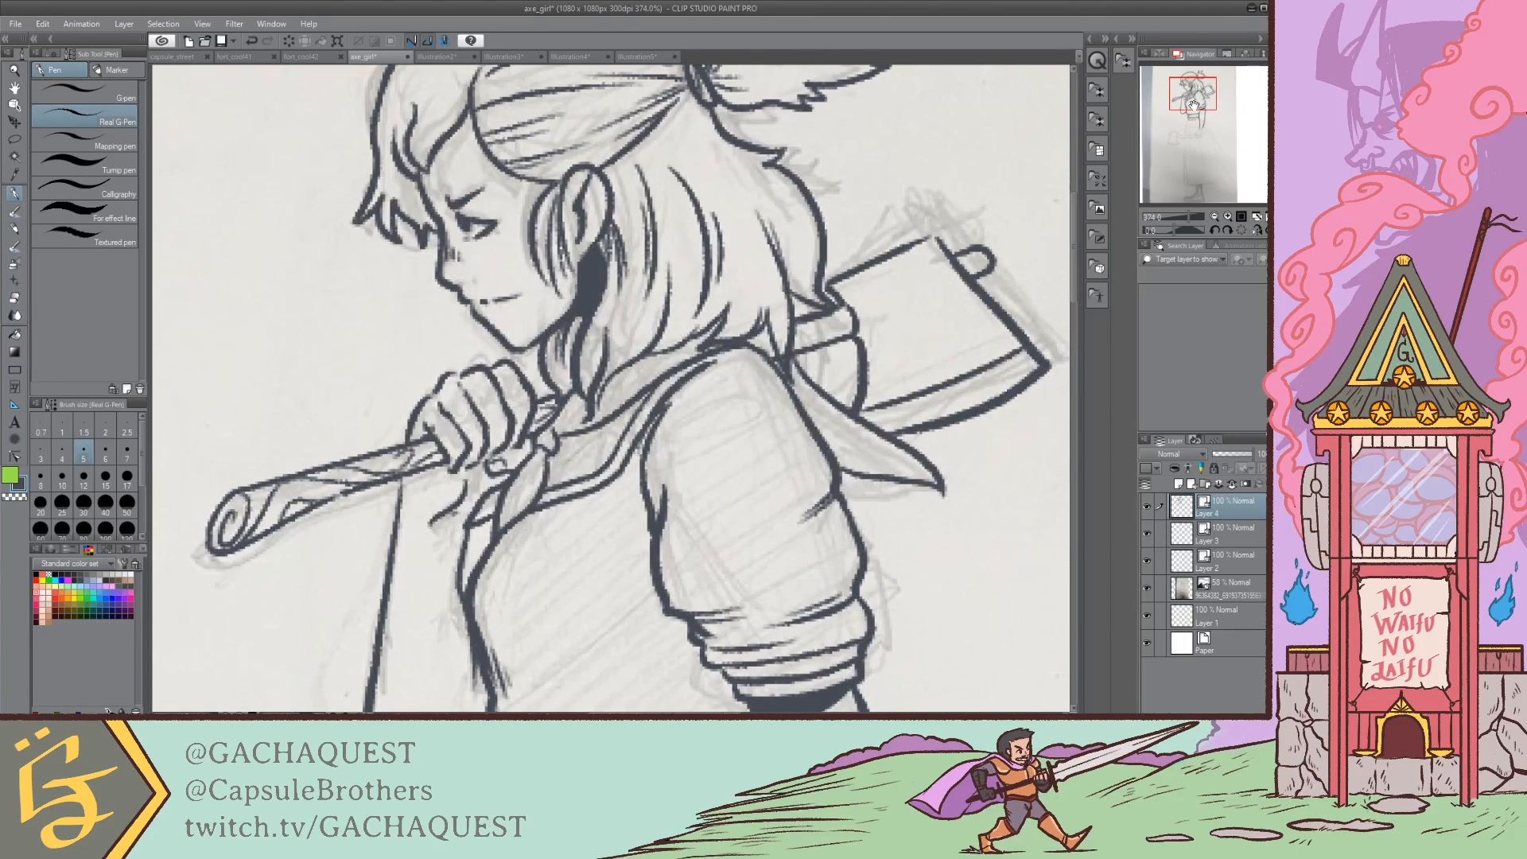
left_click_drag(1184, 215, 1177, 216)
left_click_drag(1201, 132, 1204, 164)
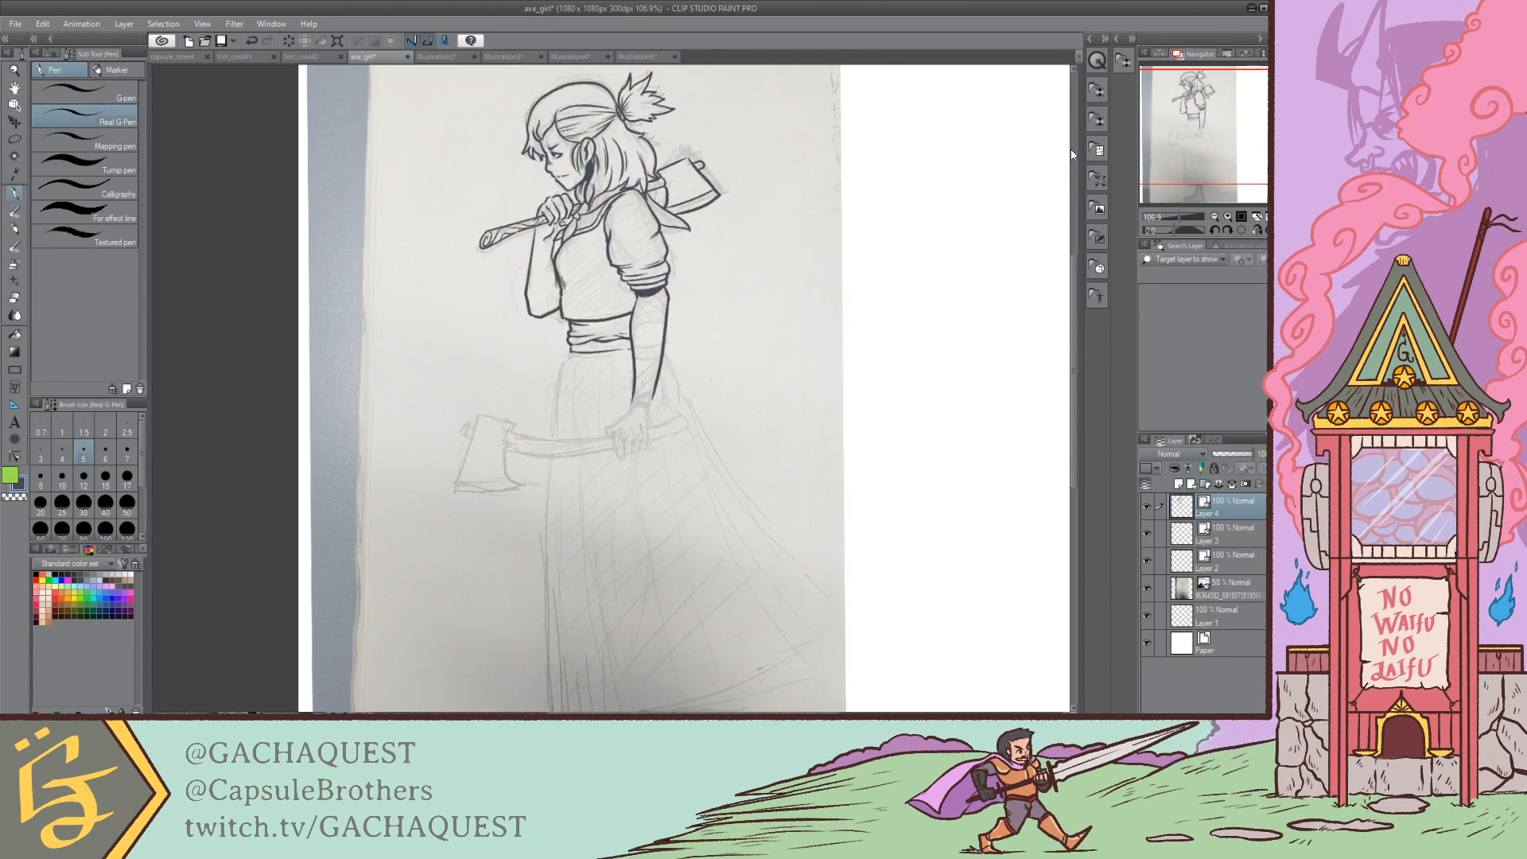
Step: Look through the four other photographed sketches in Illustration2 to Illustration5 and return to axe_girl
left_click(444, 57)
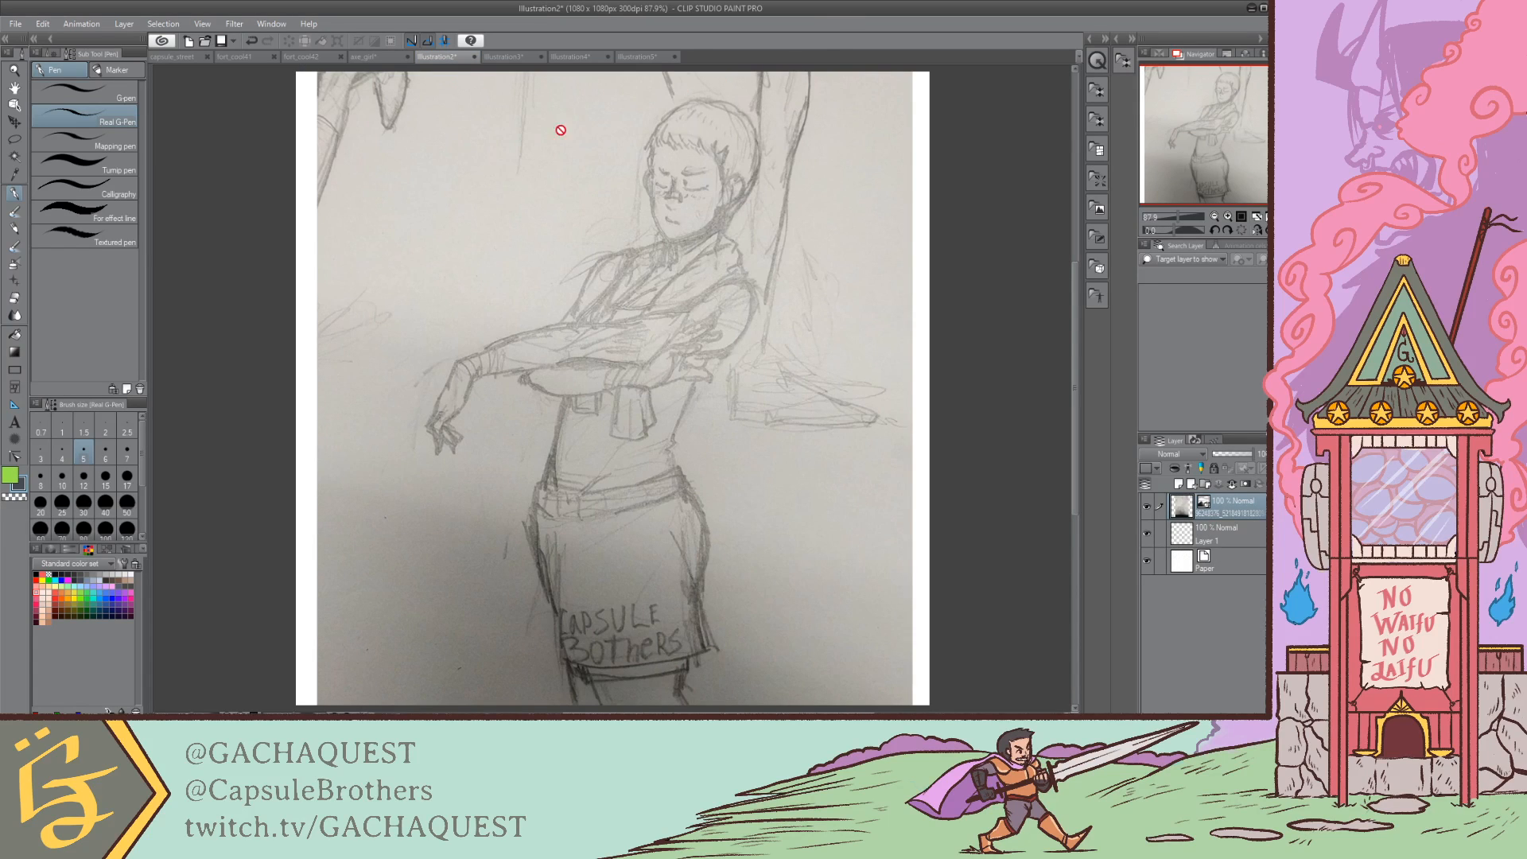
left_click(515, 58)
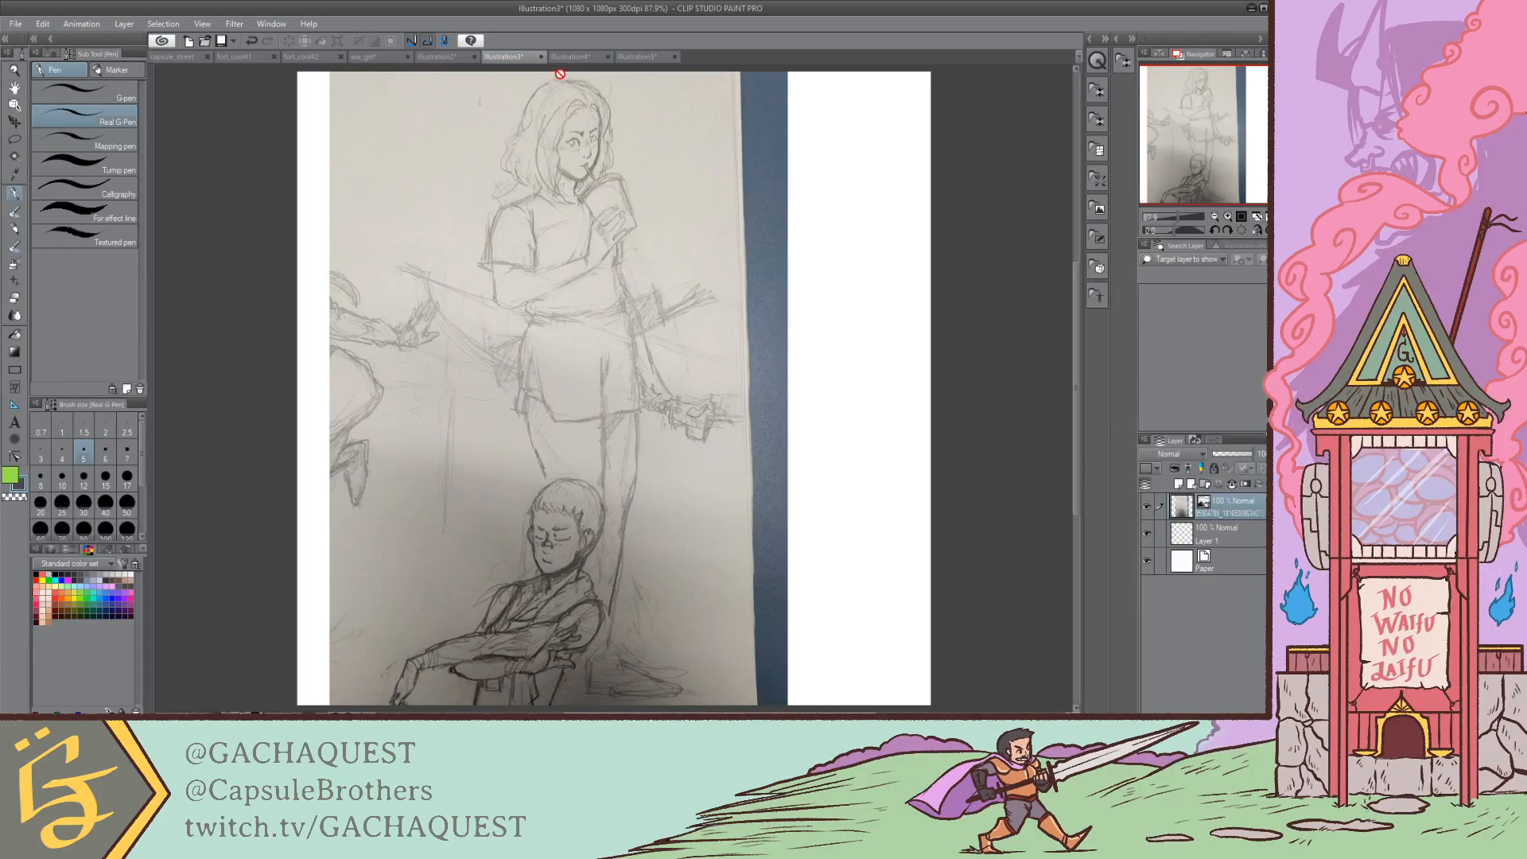
left_click(584, 56)
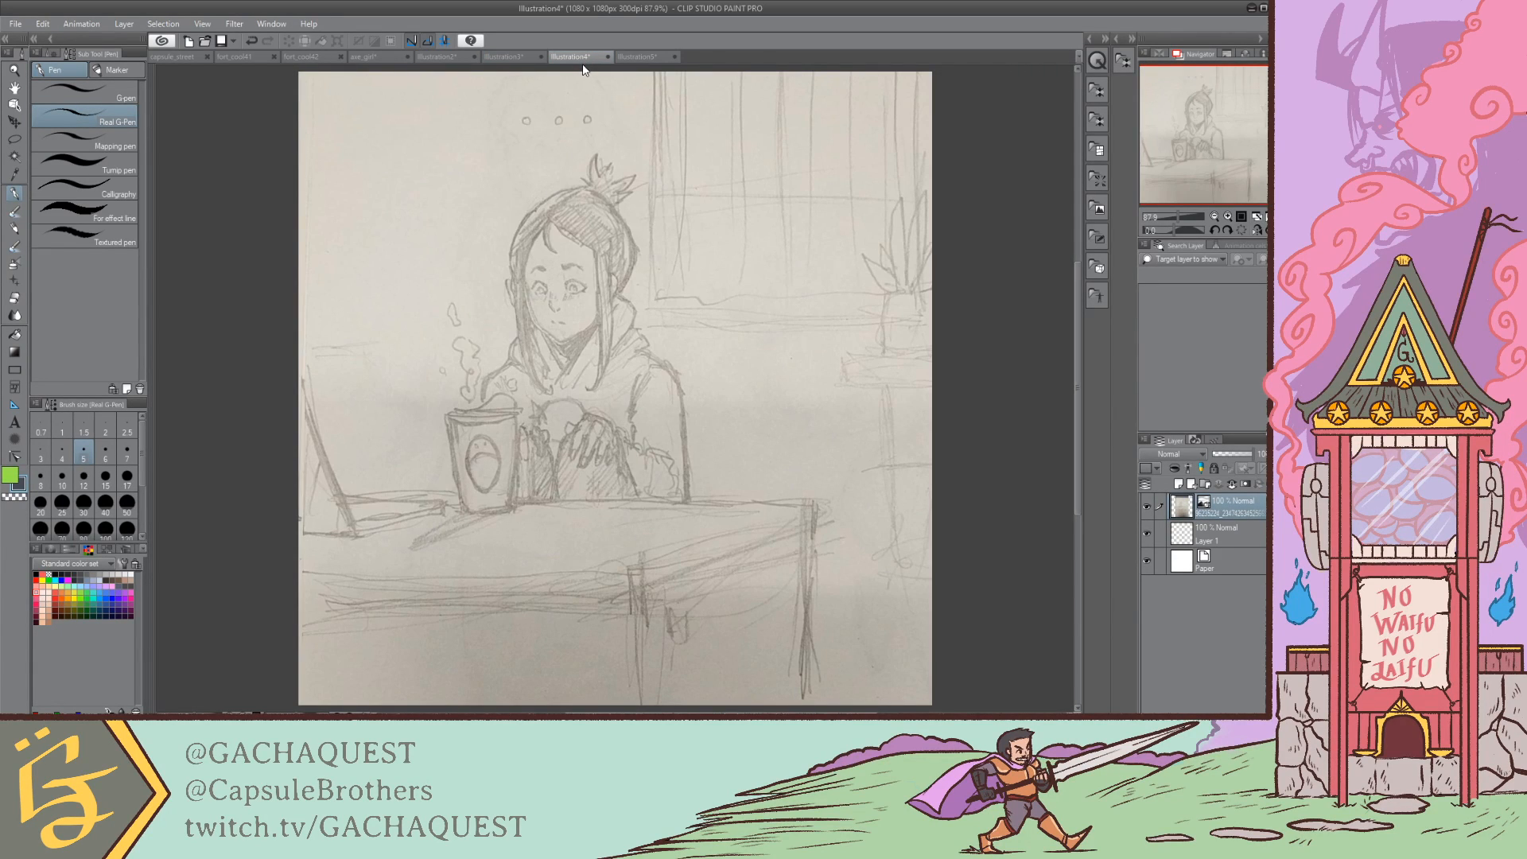
left_click(636, 57)
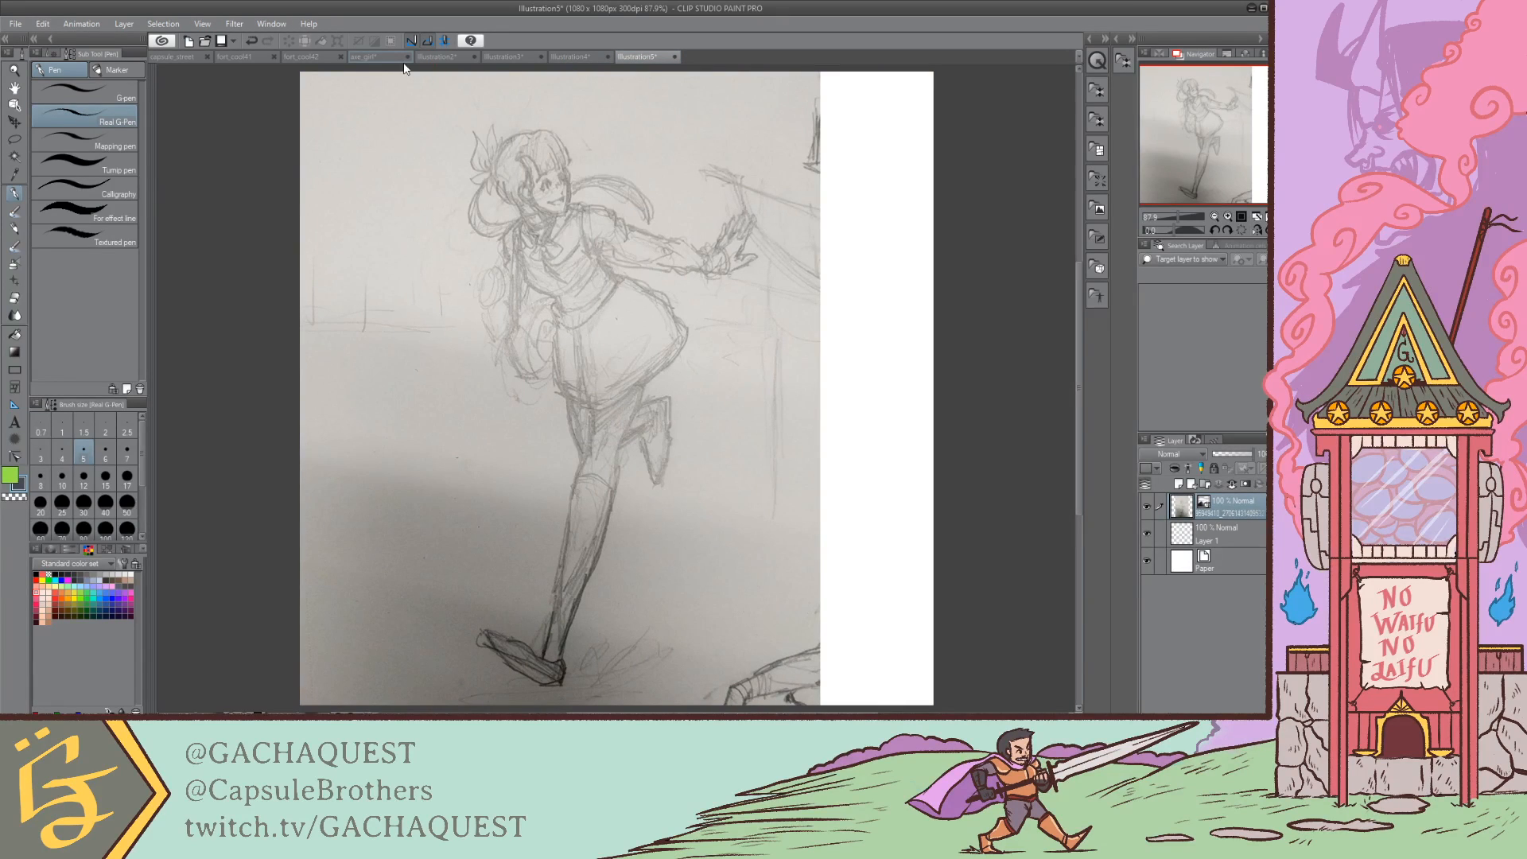
left_click(377, 56)
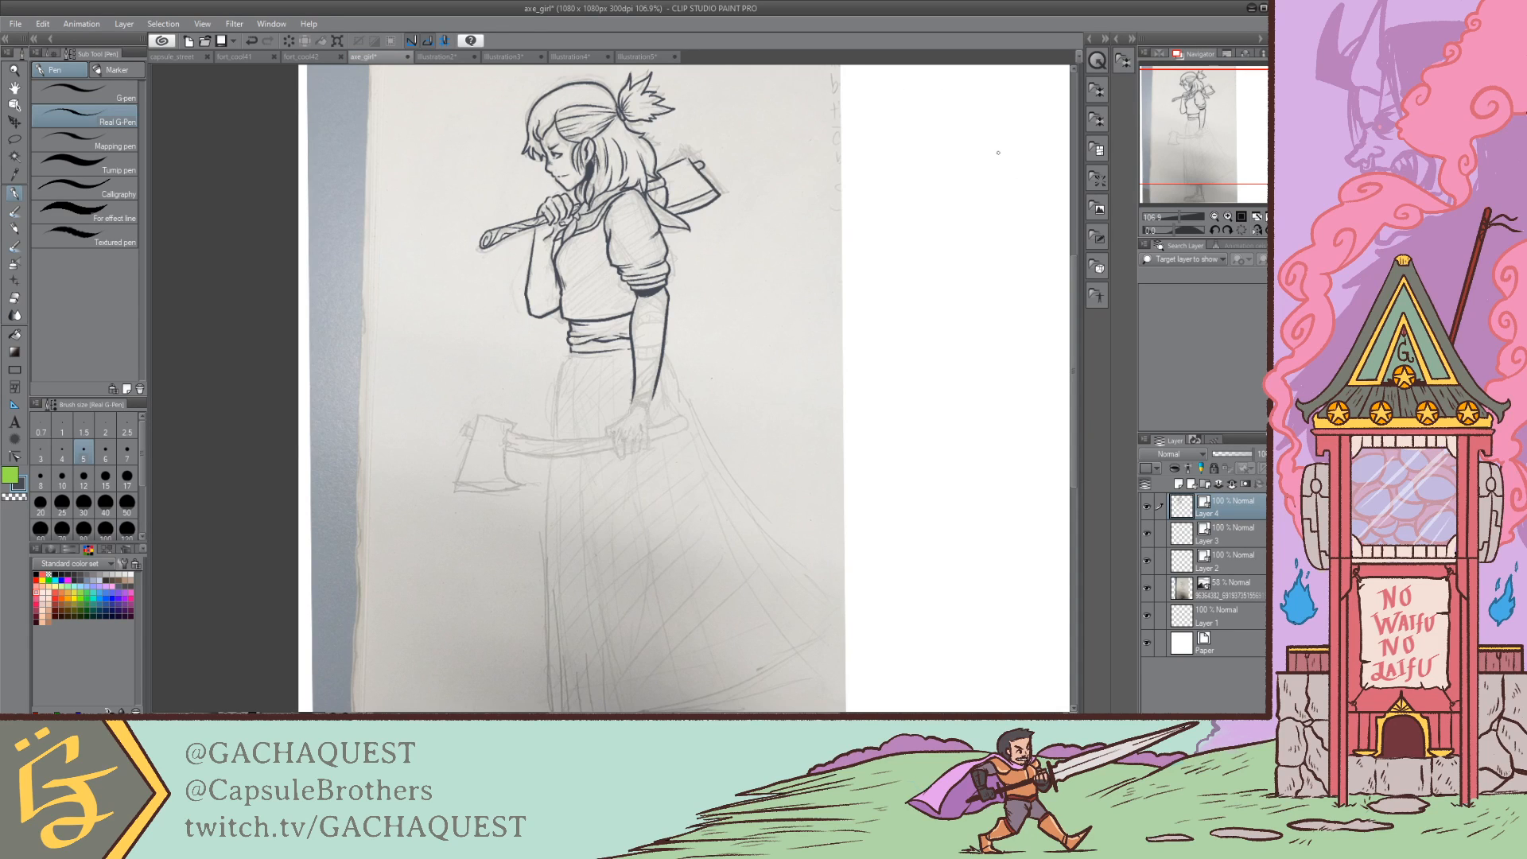
left_click_drag(1175, 213, 1185, 216)
left_click_drag(1198, 116, 1183, 85)
mouse_move(412, 226)
left_mouse_down()
mouse_move(404, 291)
mouse_move(446, 280)
mouse_move(447, 257)
mouse_move(464, 278)
left_mouse_up()
mouse_move(467, 255)
left_mouse_down()
mouse_move(470, 277)
mouse_move(474, 255)
left_mouse_up()
left_click_drag(468, 251, 498, 267)
key("ctrl+z")
key("ctrl+z")
key("ctrl+z")
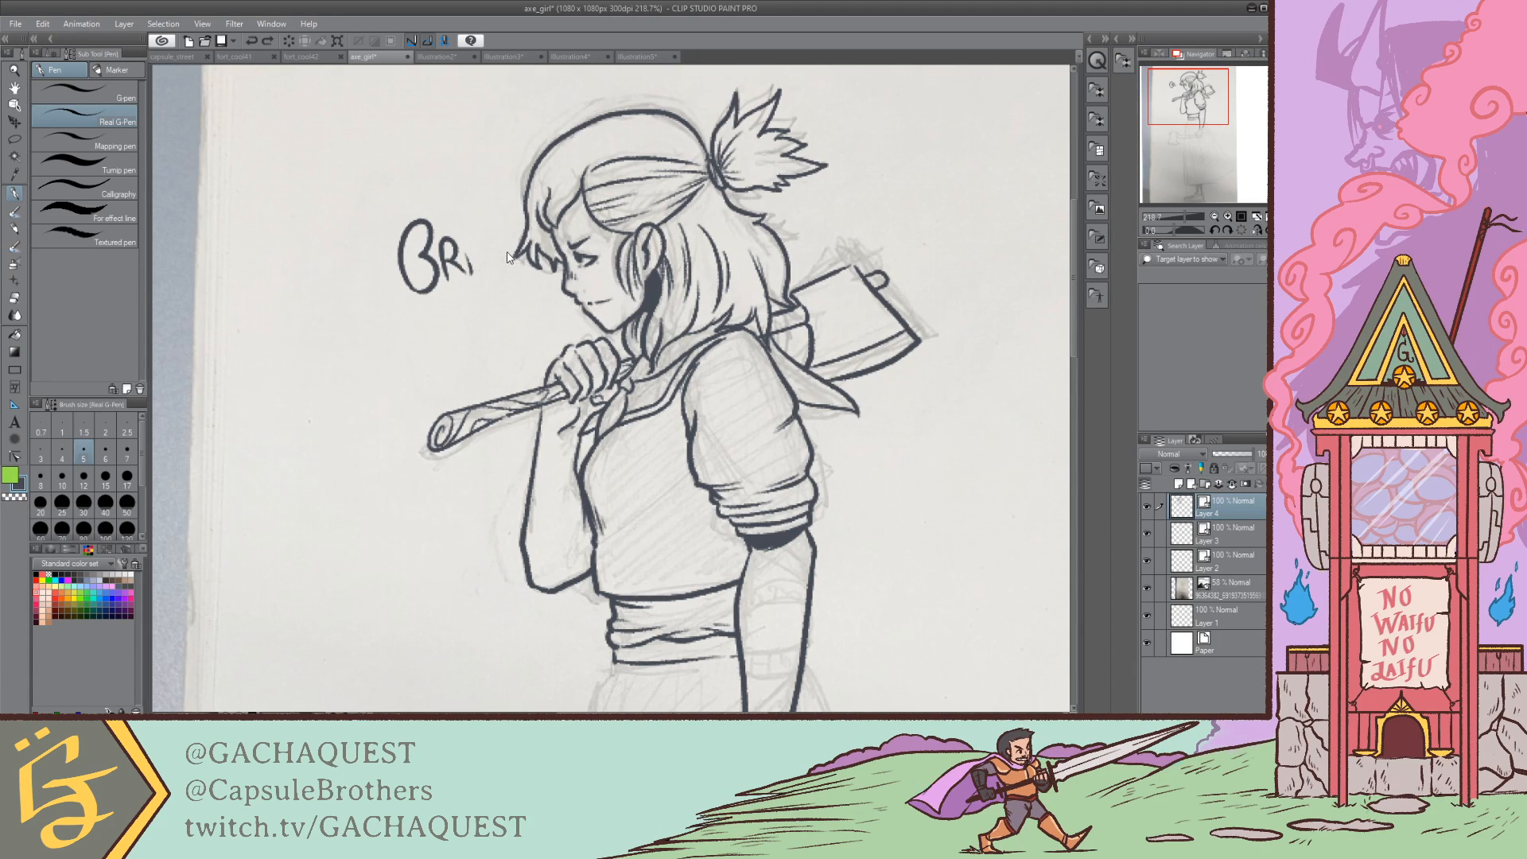
key("ctrl+z")
key("ctrl+z")
key("ctrl+z")
key("ctrl+z")
key("ctrl+z")
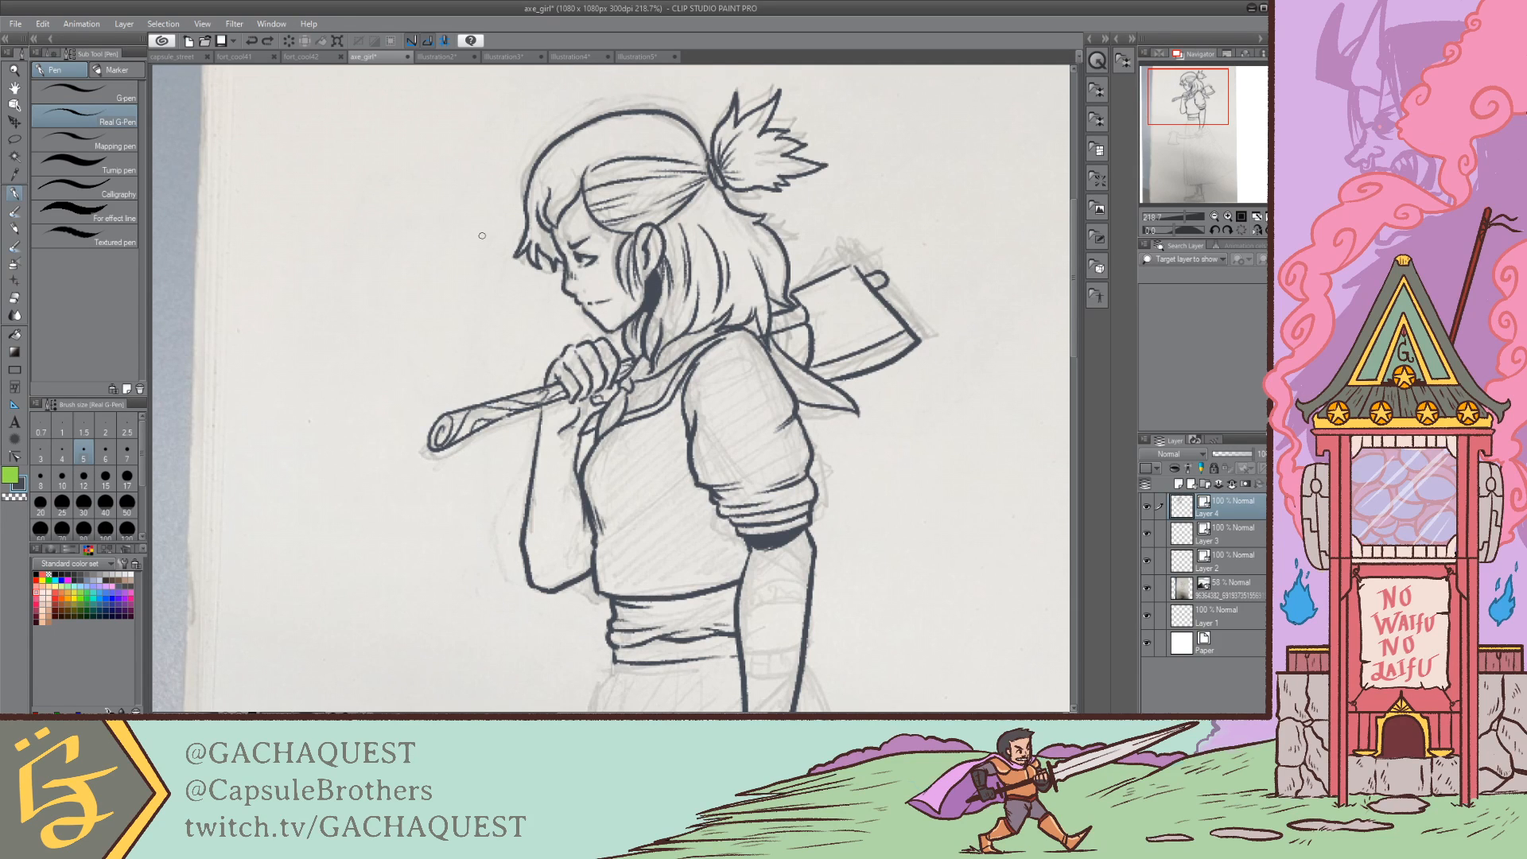
Step: Ink the bandage wraps crossing the lowered forearm and the narrow band around its wrist
left_click_drag(1143, 133, 1148, 167)
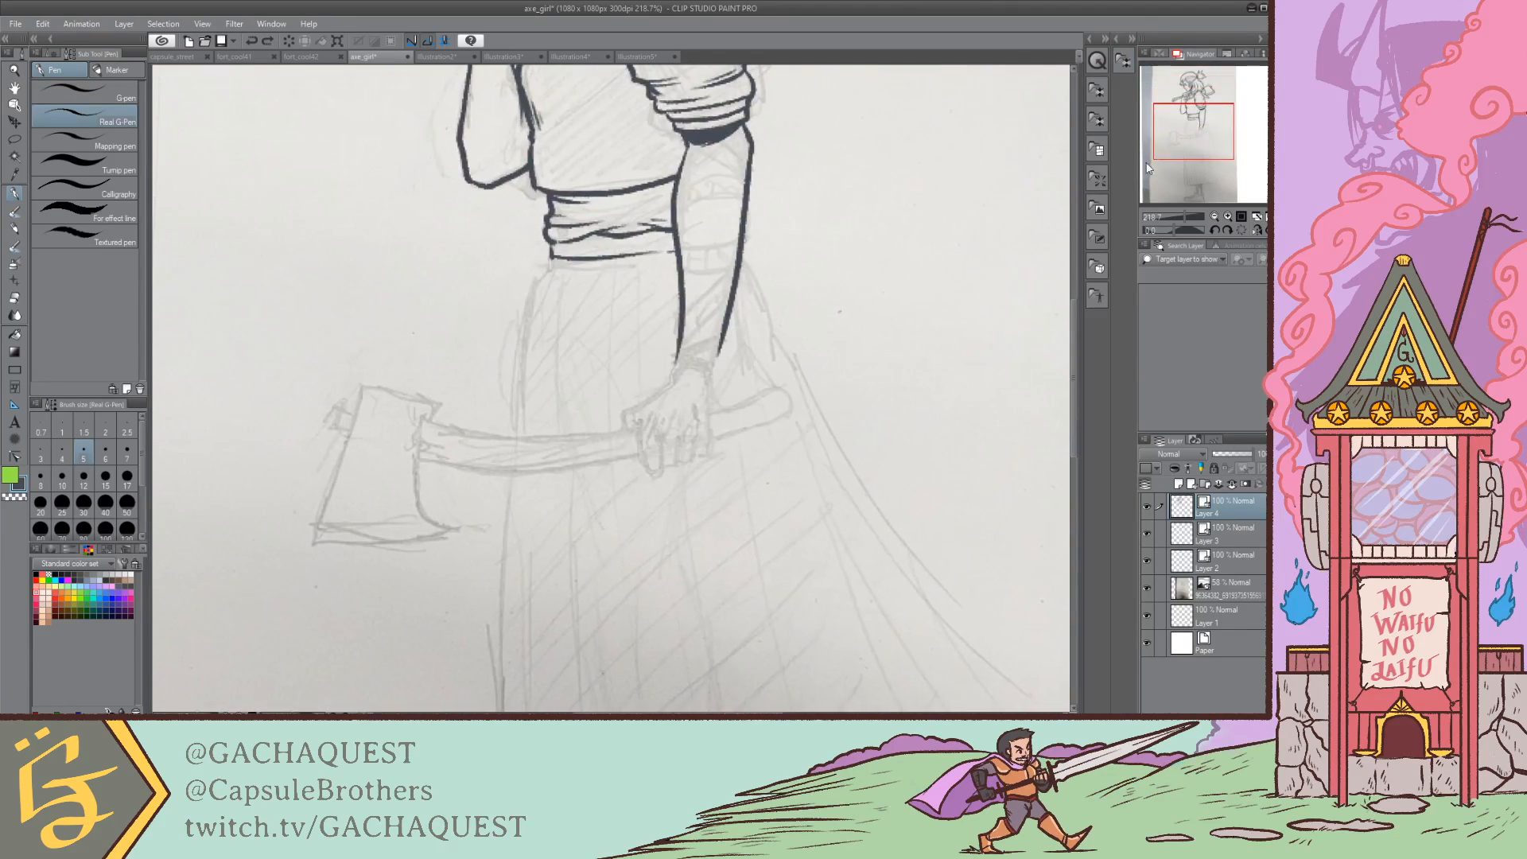
mouse_move(679, 195)
left_mouse_down()
mouse_move(746, 178)
mouse_move(708, 174)
mouse_move(744, 177)
mouse_move(685, 146)
mouse_move(721, 139)
mouse_move(754, 156)
mouse_move(753, 172)
mouse_move(718, 134)
mouse_move(750, 160)
mouse_move(675, 215)
mouse_move(735, 195)
mouse_move(716, 238)
mouse_move(674, 237)
mouse_move(737, 237)
mouse_move(684, 271)
mouse_move(702, 295)
mouse_move(686, 307)
mouse_move(732, 295)
left_mouse_up()
key("ctrl+z")
key("ctrl+z")
key("ctrl+z")
key("ctrl+z")
key("ctrl+z")
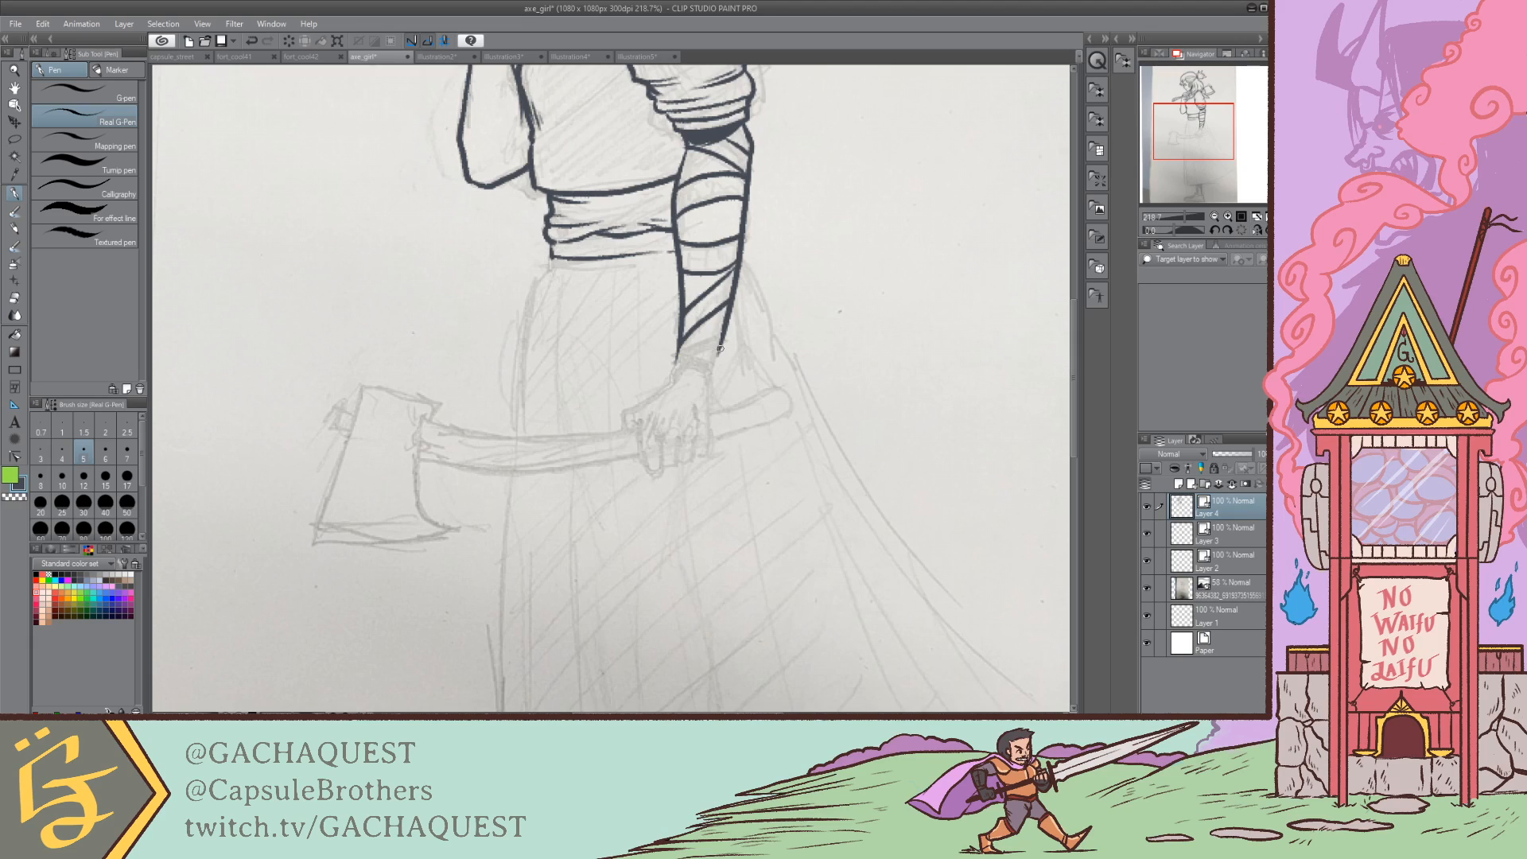
mouse_move(711, 369)
left_mouse_down()
mouse_move(674, 368)
mouse_move(677, 350)
mouse_move(720, 344)
mouse_move(713, 375)
left_mouse_up()
key("ctrl+z")
Step: Letter a row of small rune-like symbols on the upper bandage wrap of the lowered forearm
scroll(715, 360, "up", 5)
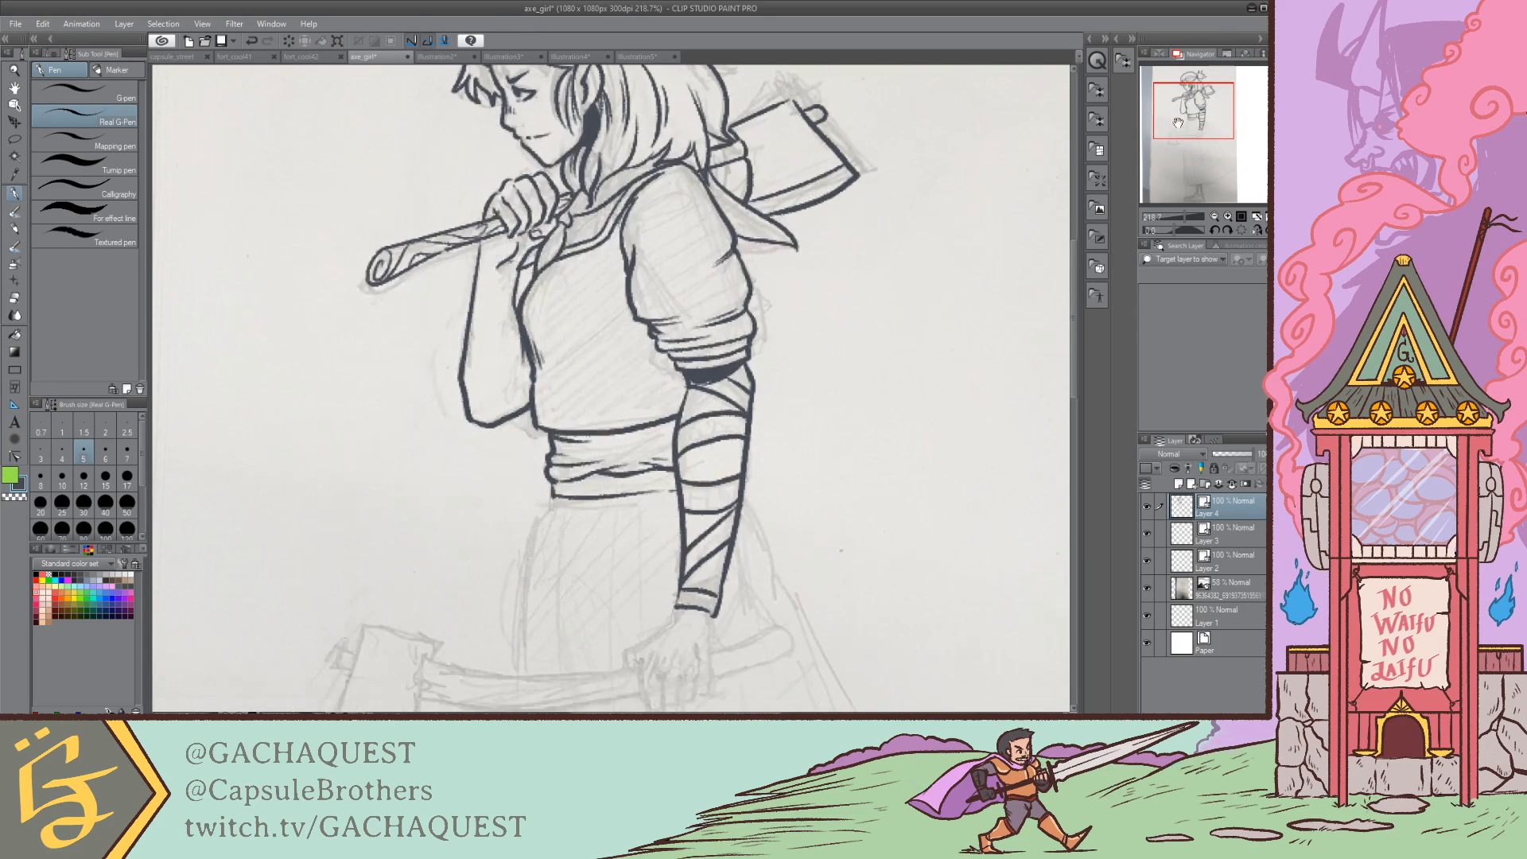
mouse_move(690, 426)
left_mouse_down()
mouse_move(685, 442)
mouse_move(736, 425)
left_mouse_up()
scroll(765, 320, "down", 4)
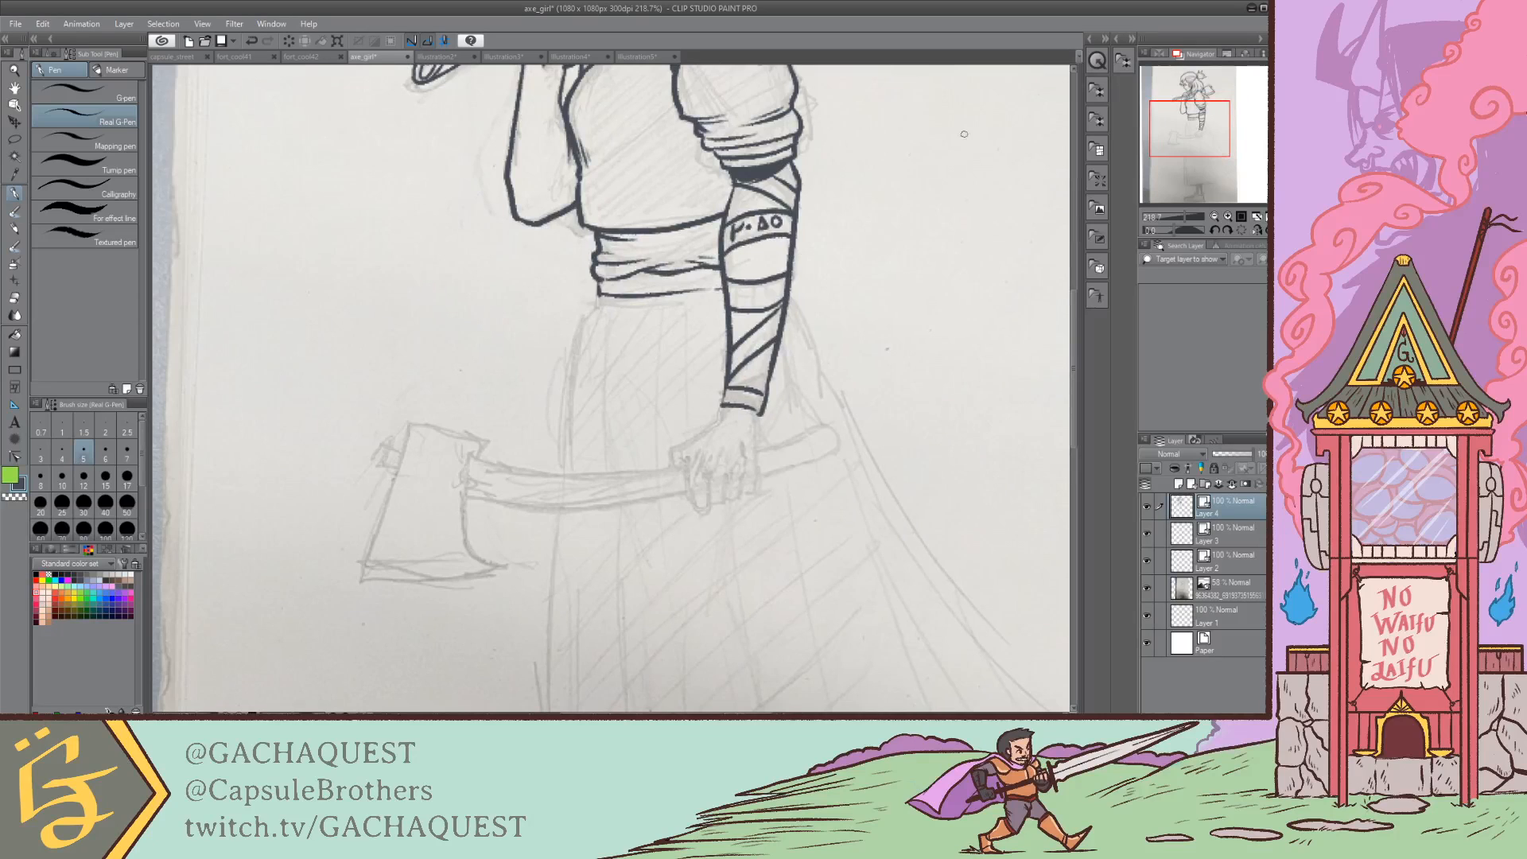
Step: Touch up the linework of the axe head behind the shoulder and save the drawing
left_click_drag(1176, 216, 1189, 218)
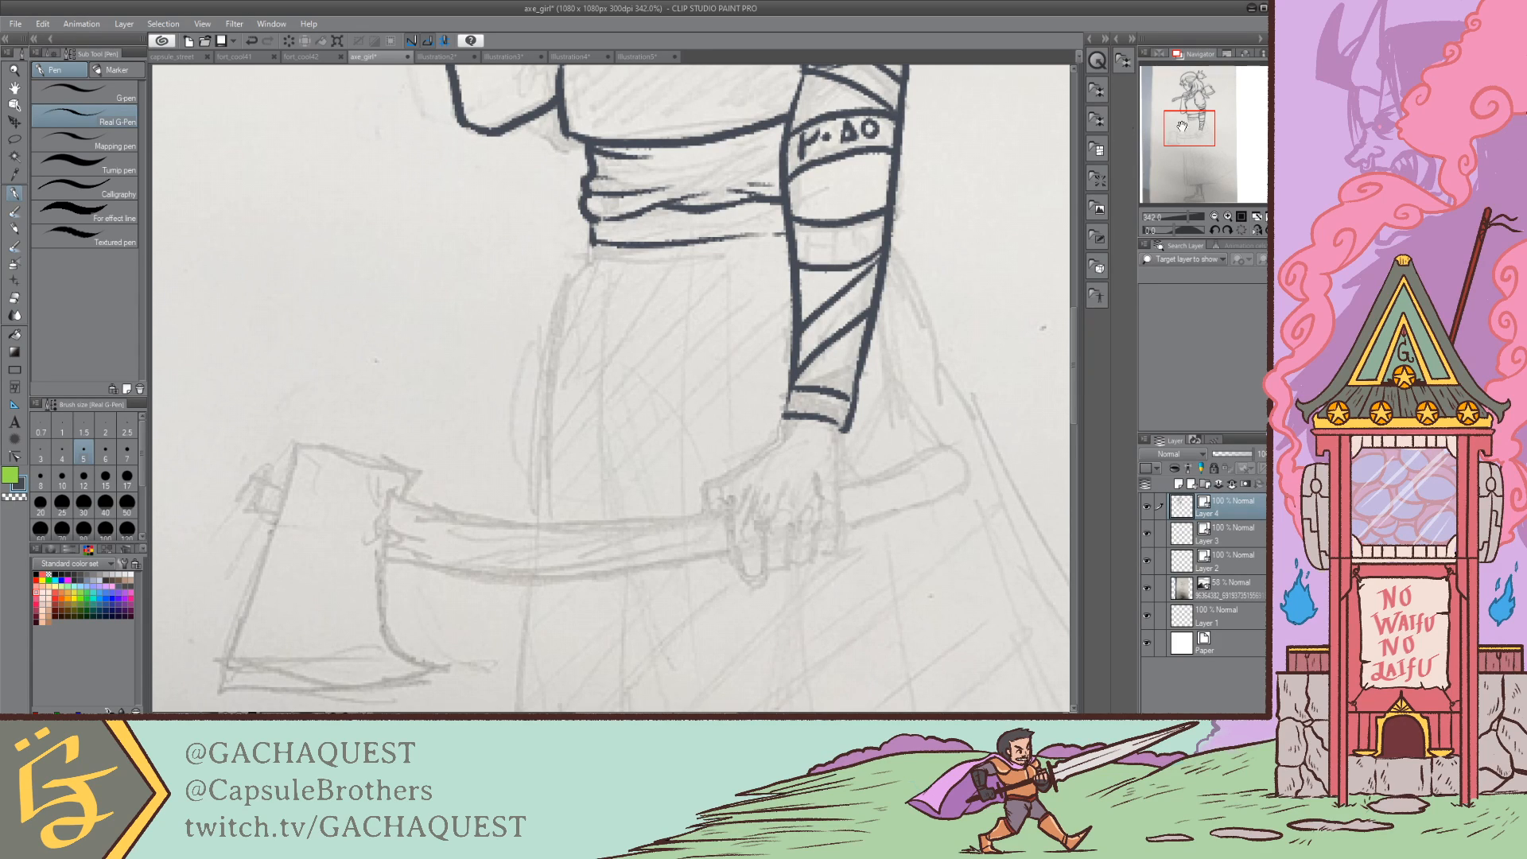
left_click_drag(1182, 125, 1199, 88)
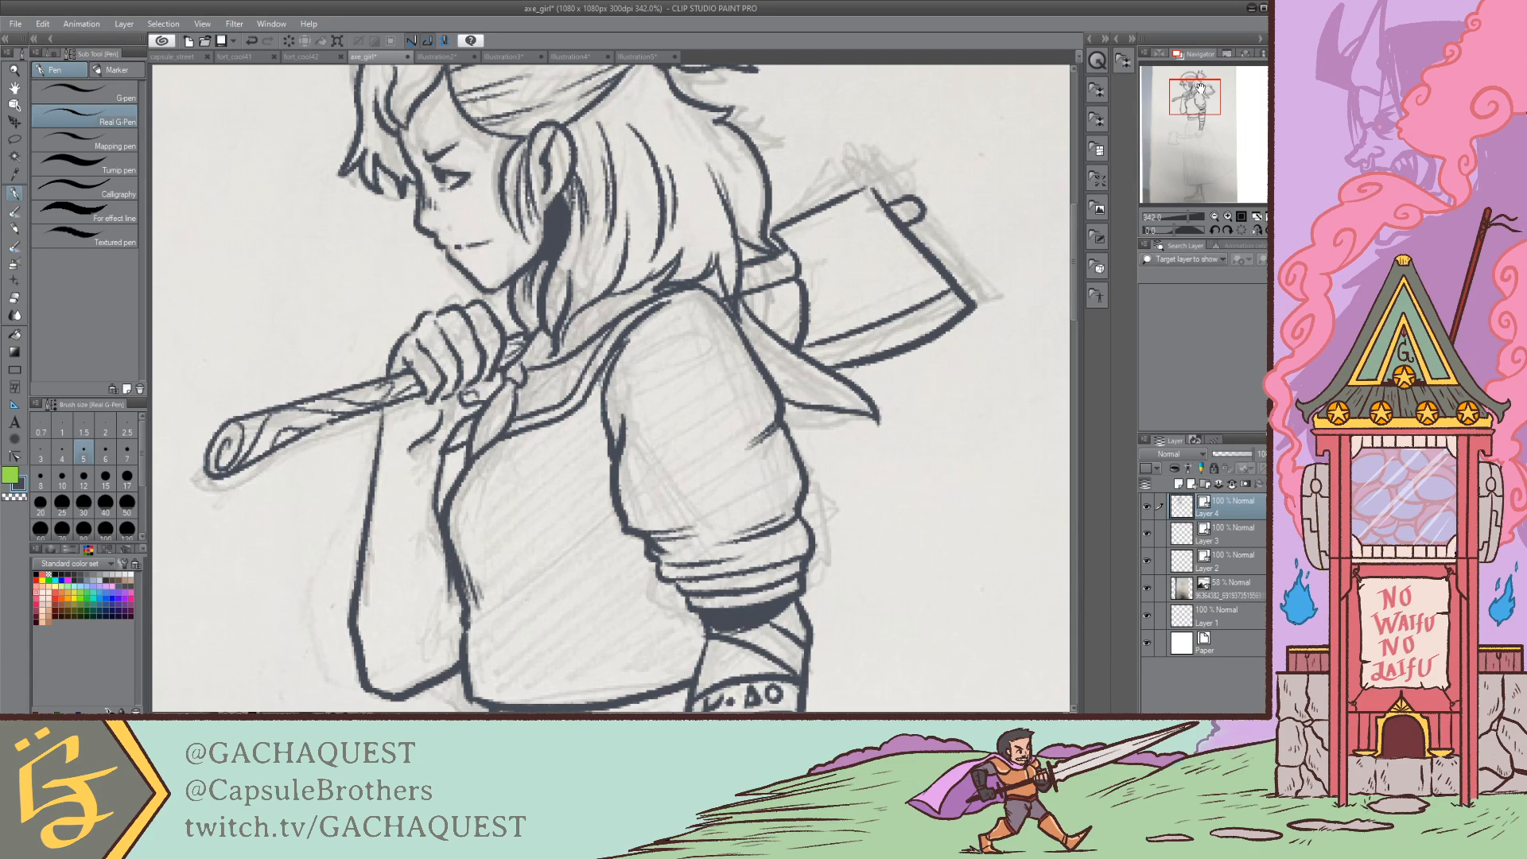
left_click_drag(1200, 89, 1204, 91)
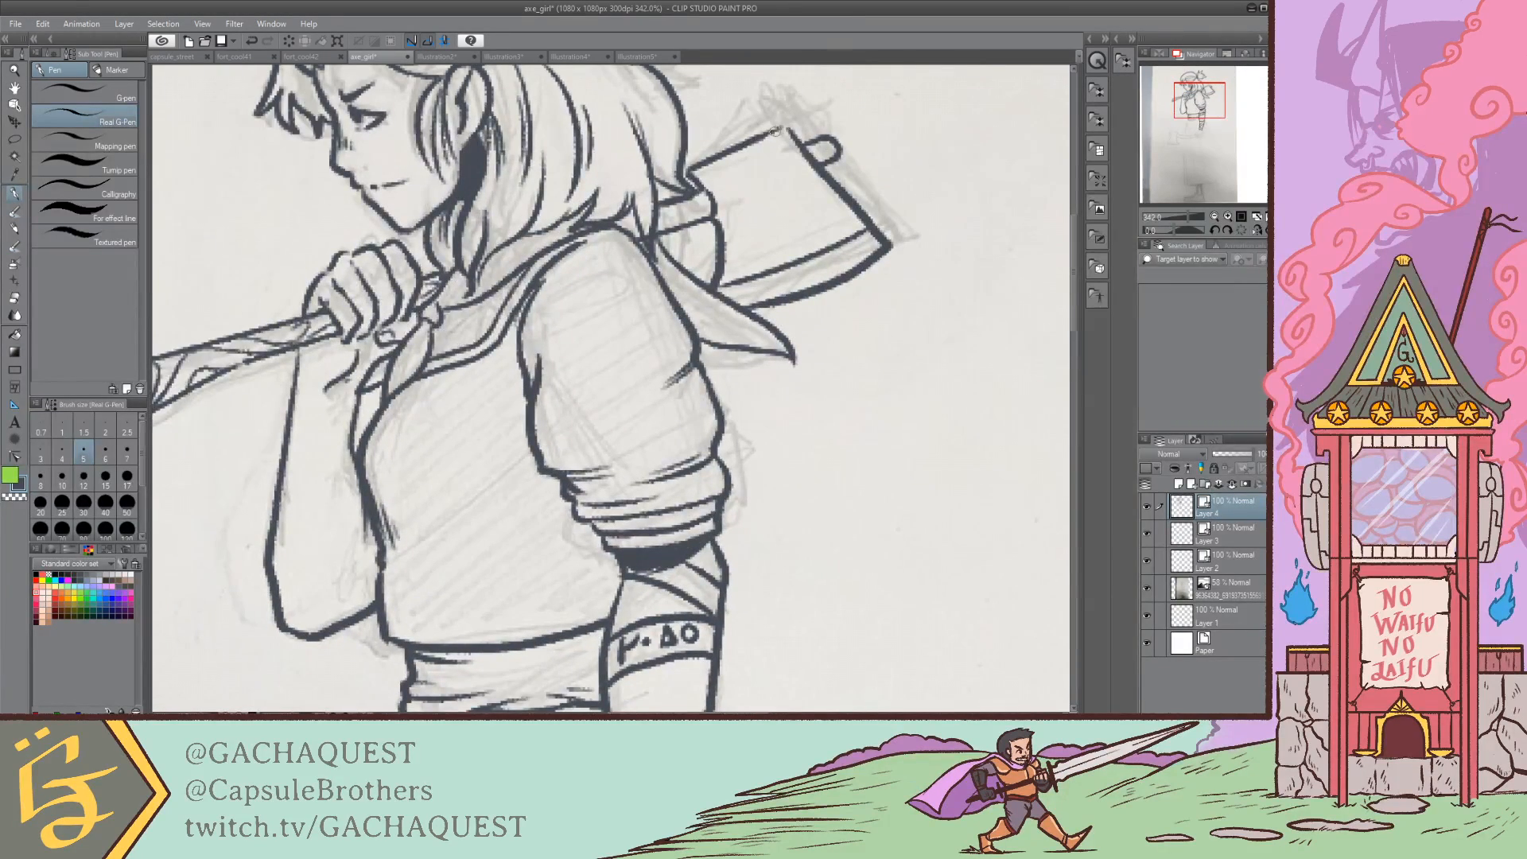
mouse_move(768, 134)
left_mouse_down()
mouse_move(788, 128)
mouse_move(802, 146)
left_mouse_up()
mouse_move(1213, 107)
left_mouse_down()
mouse_move(1213, 125)
mouse_move(1209, 107)
left_mouse_up()
mouse_move(771, 193)
left_mouse_down()
mouse_move(732, 226)
mouse_move(775, 213)
left_mouse_up()
key("ctrl+z")
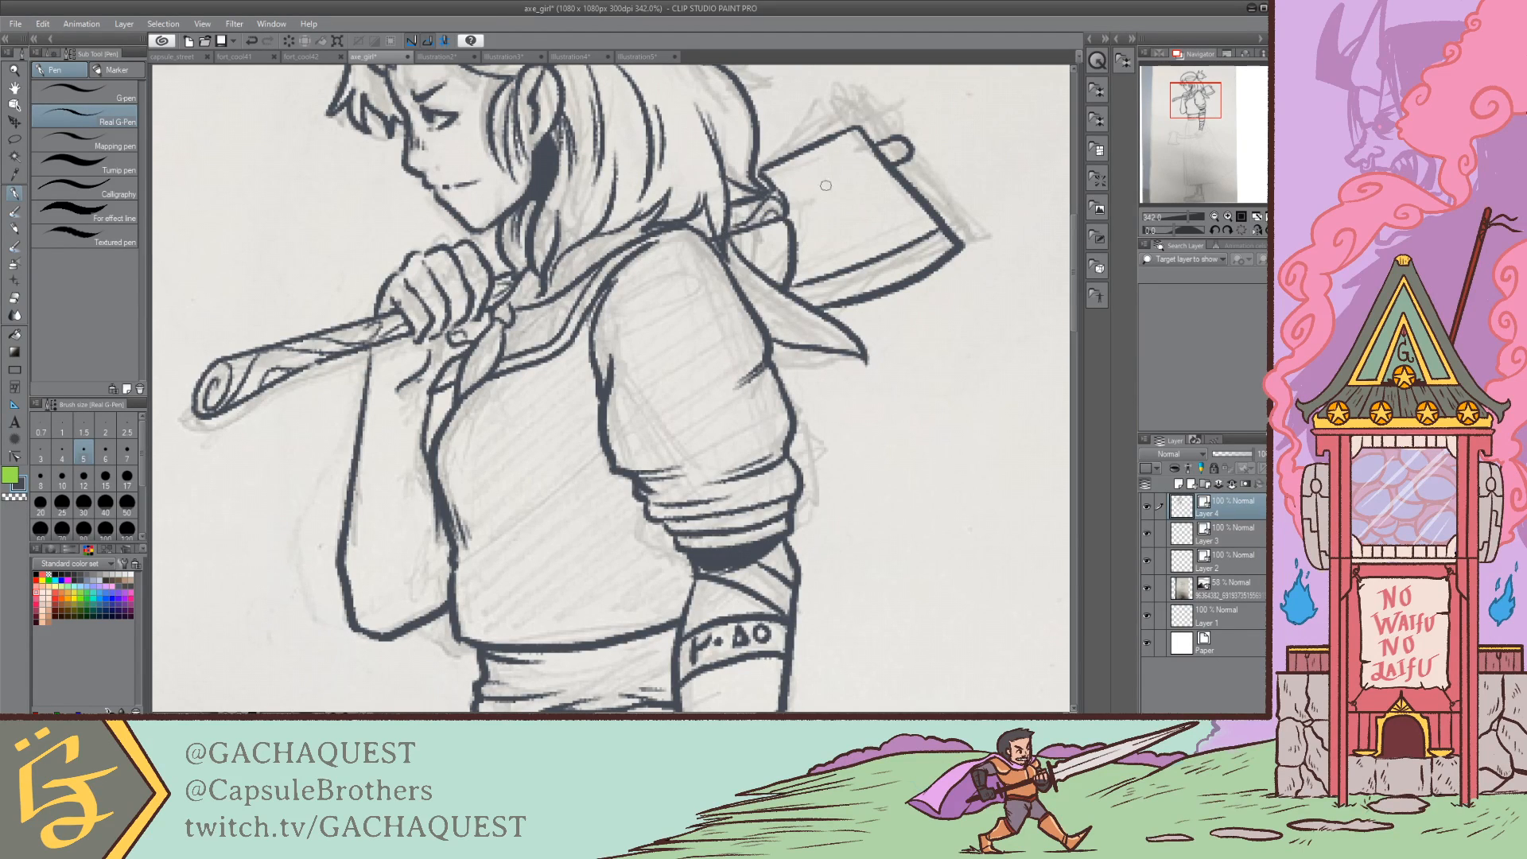
left_click_drag(885, 140, 889, 143)
key("ctrl+s")
mouse_move(1207, 108)
left_mouse_down()
mouse_move(1195, 143)
mouse_move(1203, 133)
left_mouse_up()
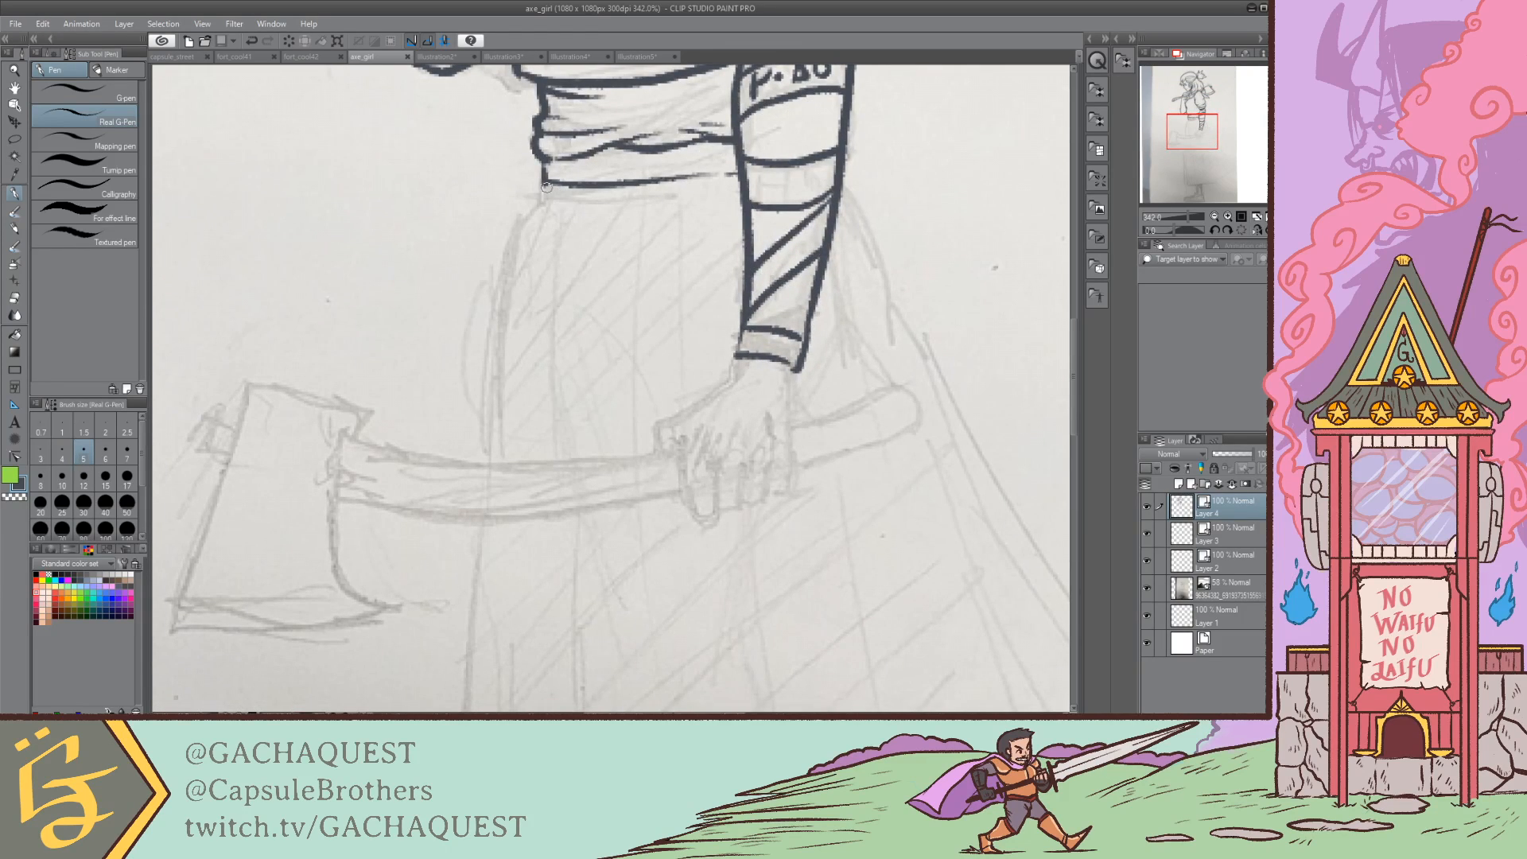
key("ctrl+z")
mouse_move(543, 187)
left_mouse_down()
mouse_move(502, 236)
mouse_move(499, 325)
left_mouse_up()
key("ctrl+z")
left_click_drag(546, 185, 494, 303)
Step: On Layer 3, ink the long front edge of the skirt from the waistband down to the hem
left_click_drag(1203, 132, 1216, 158)
left_click_drag(1184, 218, 1180, 215)
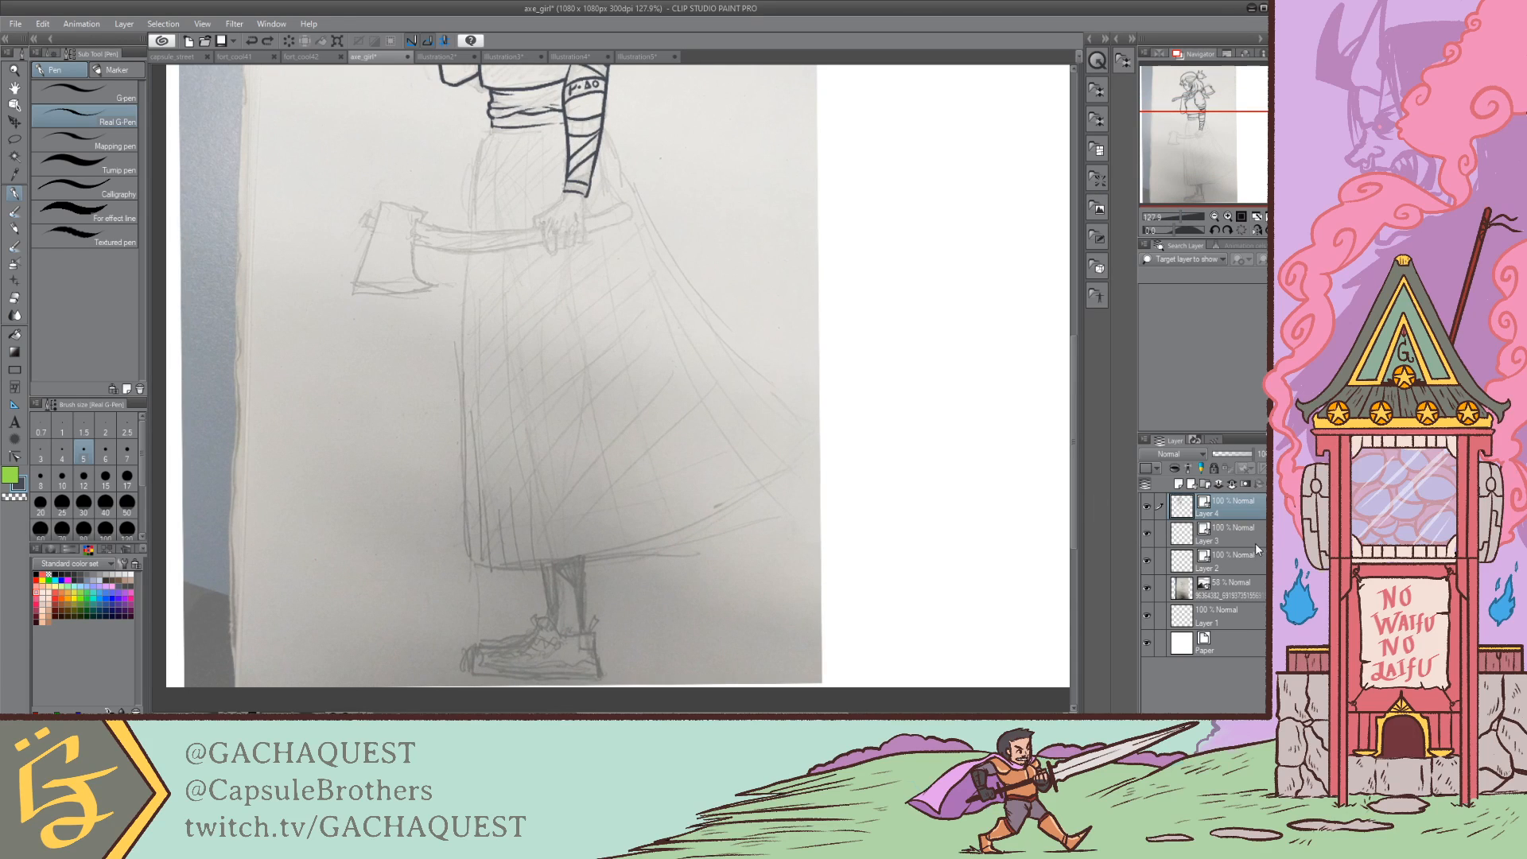
left_click(1203, 537)
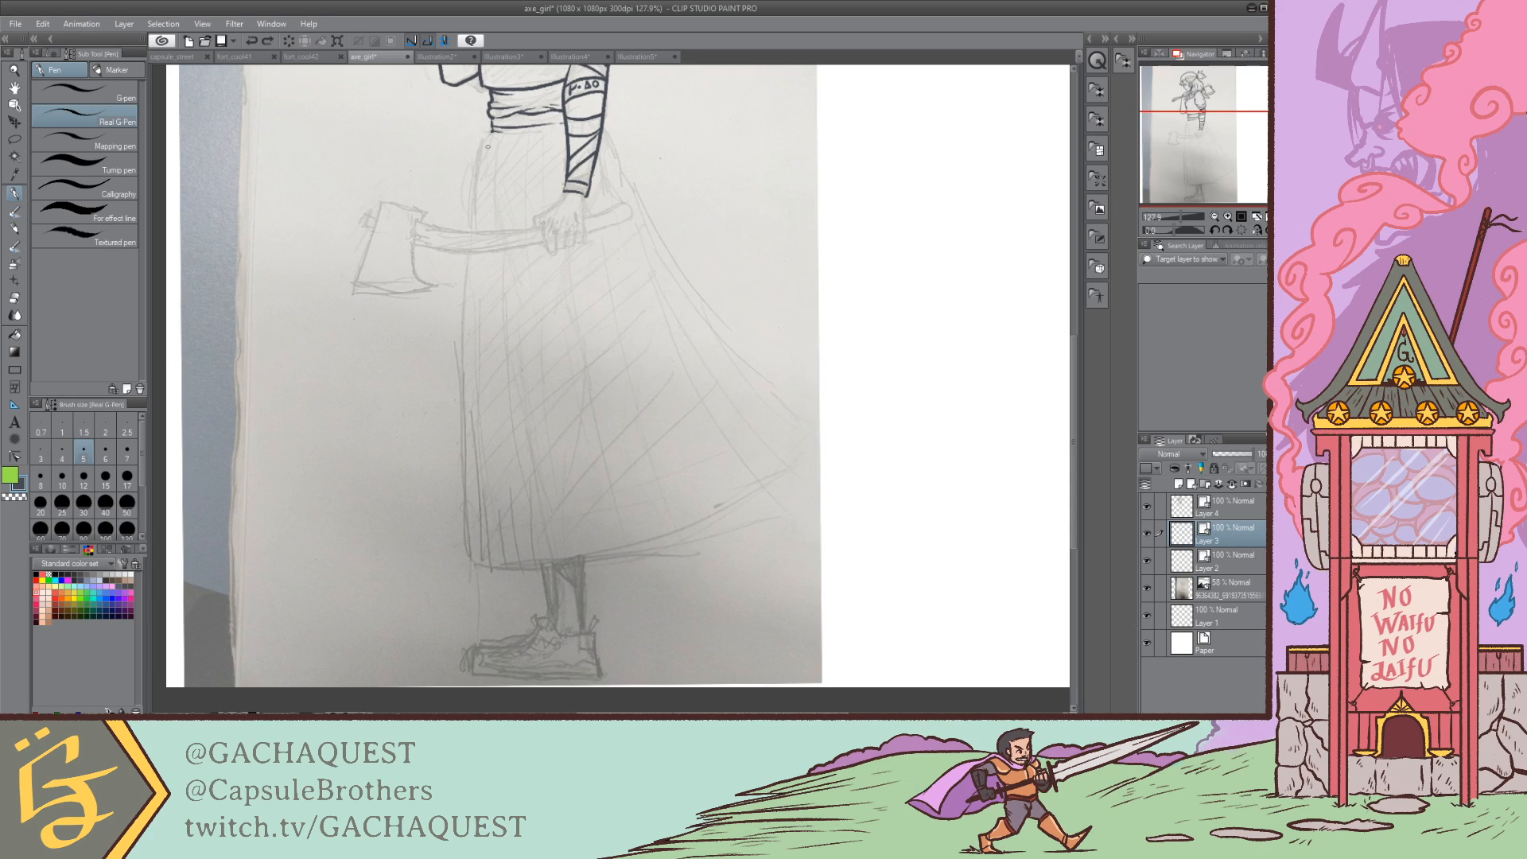
left_click_drag(491, 129, 455, 474)
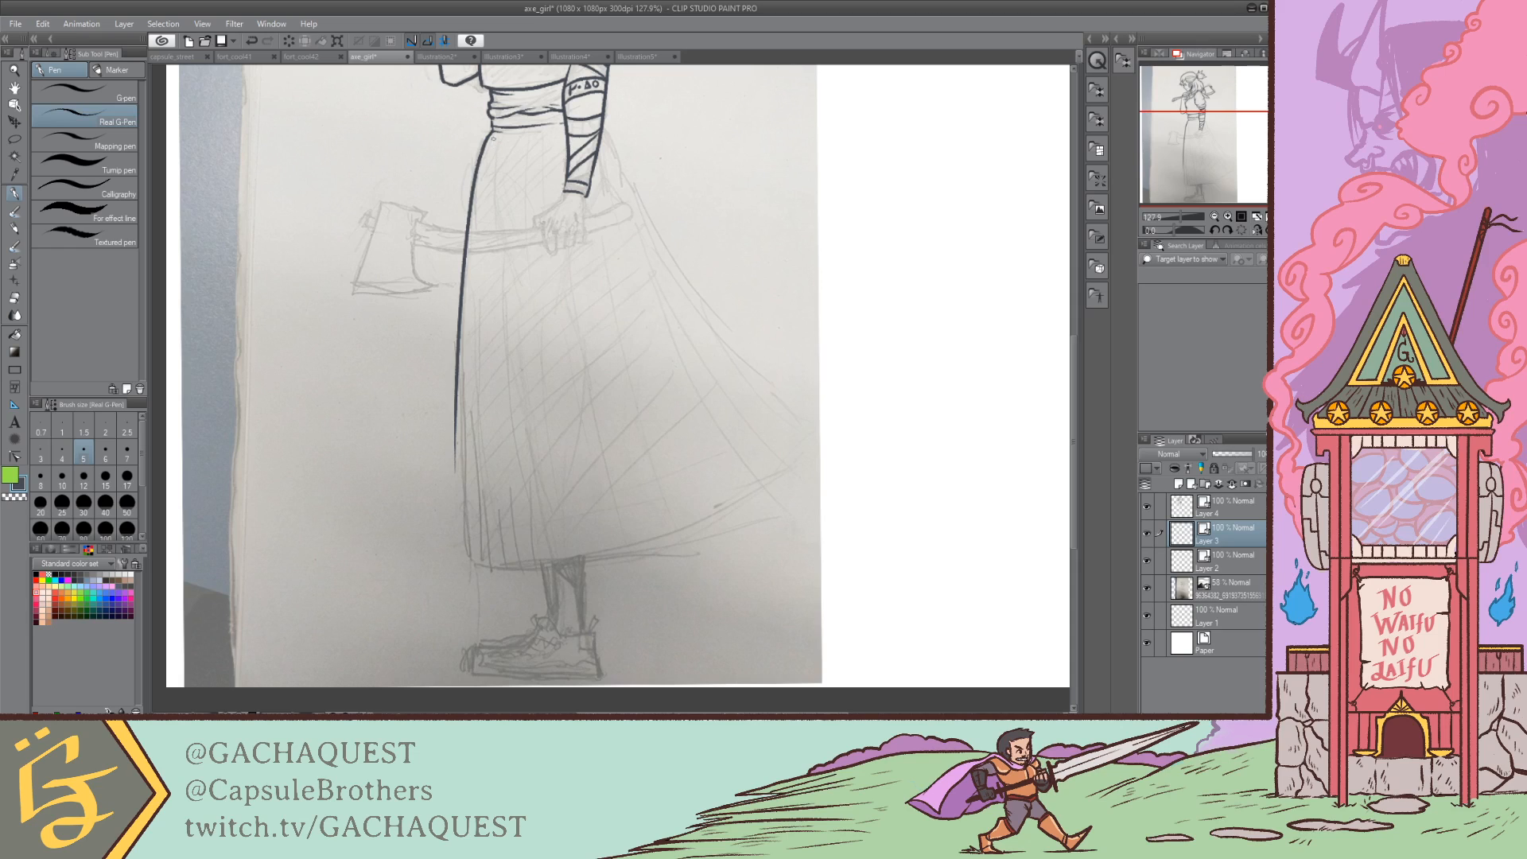
key("ctrl+z")
mouse_move(488, 136)
left_mouse_down()
mouse_move(459, 288)
mouse_move(458, 571)
left_mouse_up()
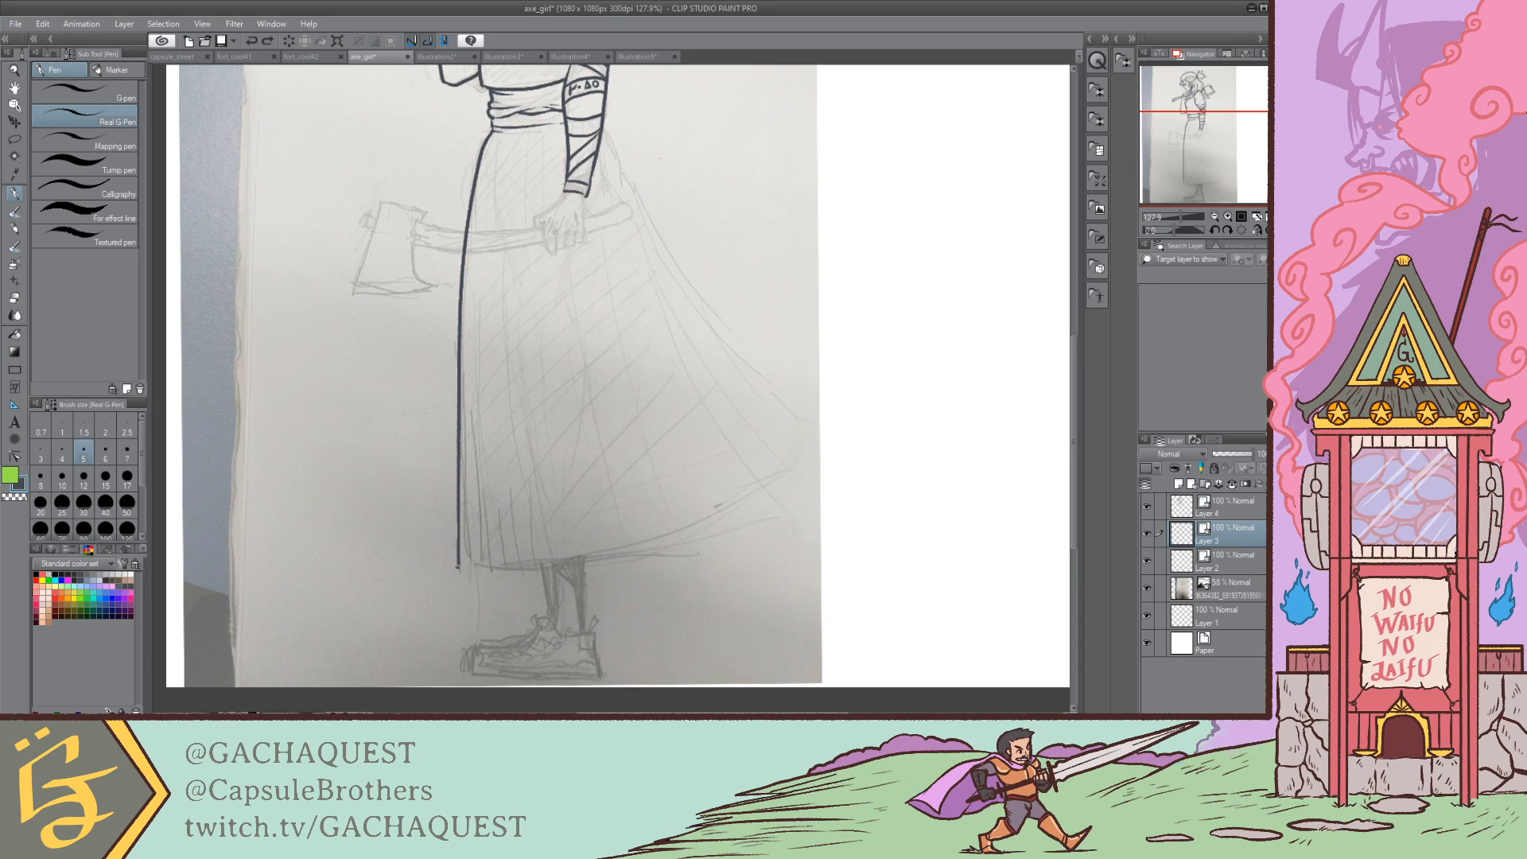
Step: Ink the skirt's bottom hem from the front corner across the legs, turning wavy toward the back
left_click_drag(467, 571, 623, 554)
mouse_move(613, 559)
left_mouse_down()
mouse_move(699, 529)
mouse_move(657, 544)
mouse_move(710, 519)
left_mouse_up()
key("ctrl+z")
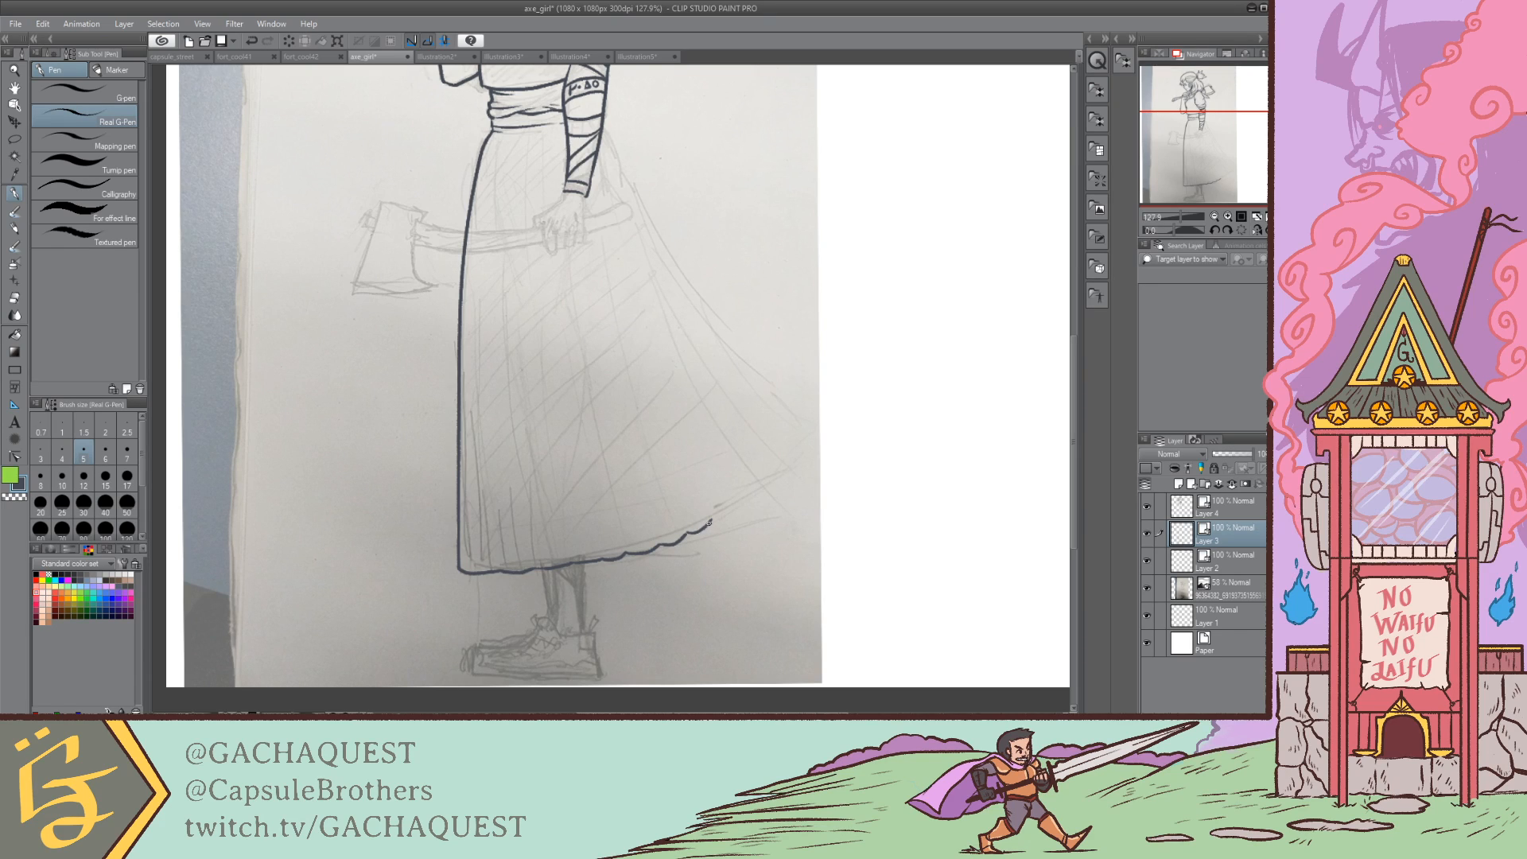
key("ctrl+z")
left_click_drag(690, 535, 718, 519)
key("ctrl+z")
Step: Ink the skirt's flaring back edge down to a rounded rear corner and complete the wavy hem
left_click_drag(603, 133, 625, 186)
key("ctrl+z")
mouse_move(603, 133)
left_mouse_down()
mouse_move(647, 226)
mouse_move(825, 412)
left_mouse_up()
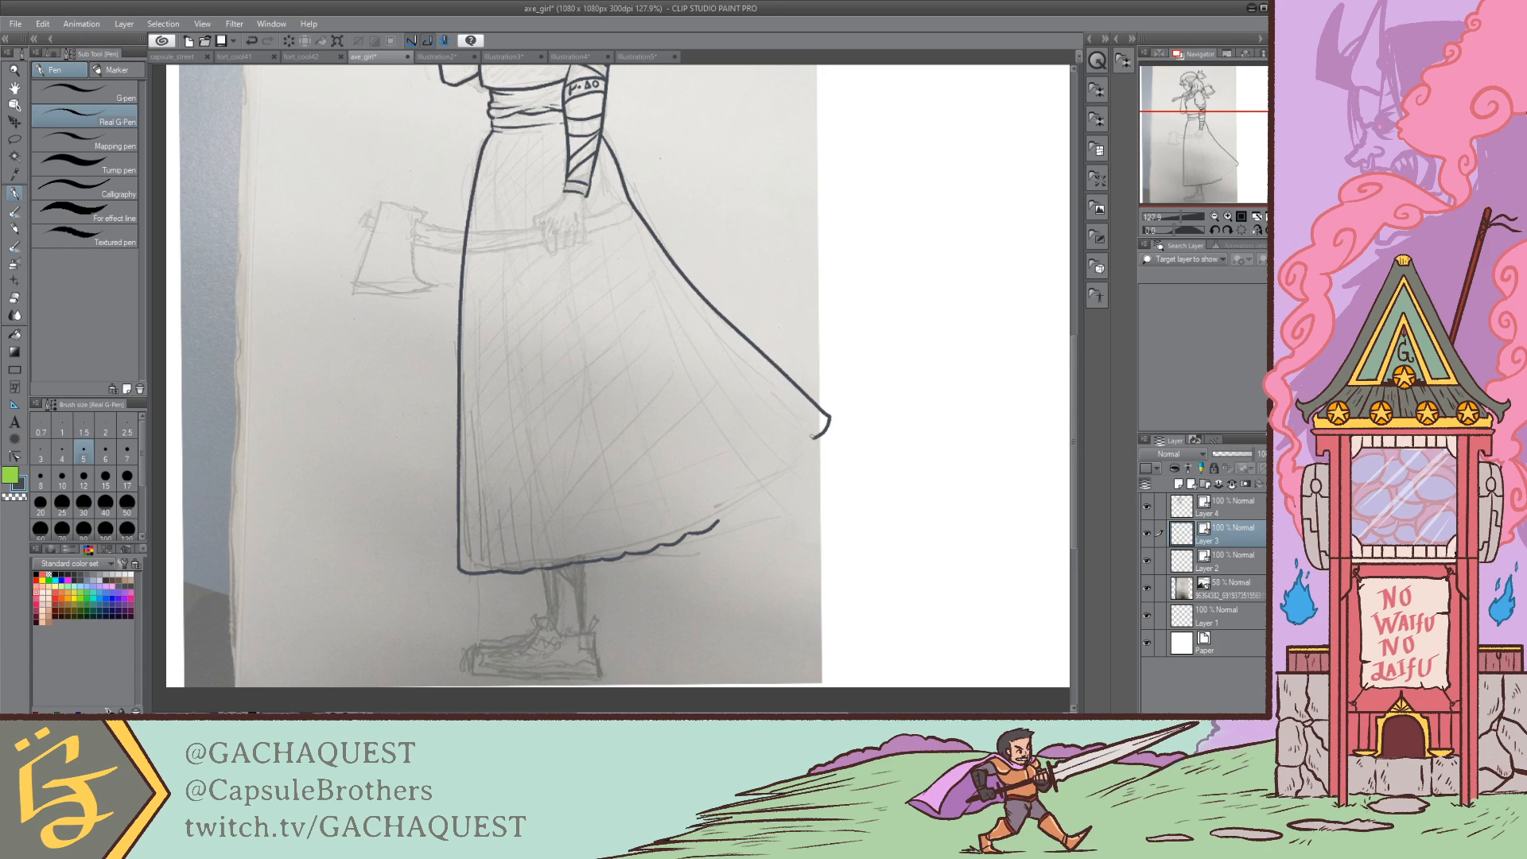
mouse_move(811, 437)
left_mouse_down()
mouse_move(781, 397)
mouse_move(801, 455)
mouse_move(735, 518)
mouse_move(696, 459)
left_mouse_up()
key("ctrl+z")
key("ctrl+z")
left_click_drag(719, 522, 629, 267)
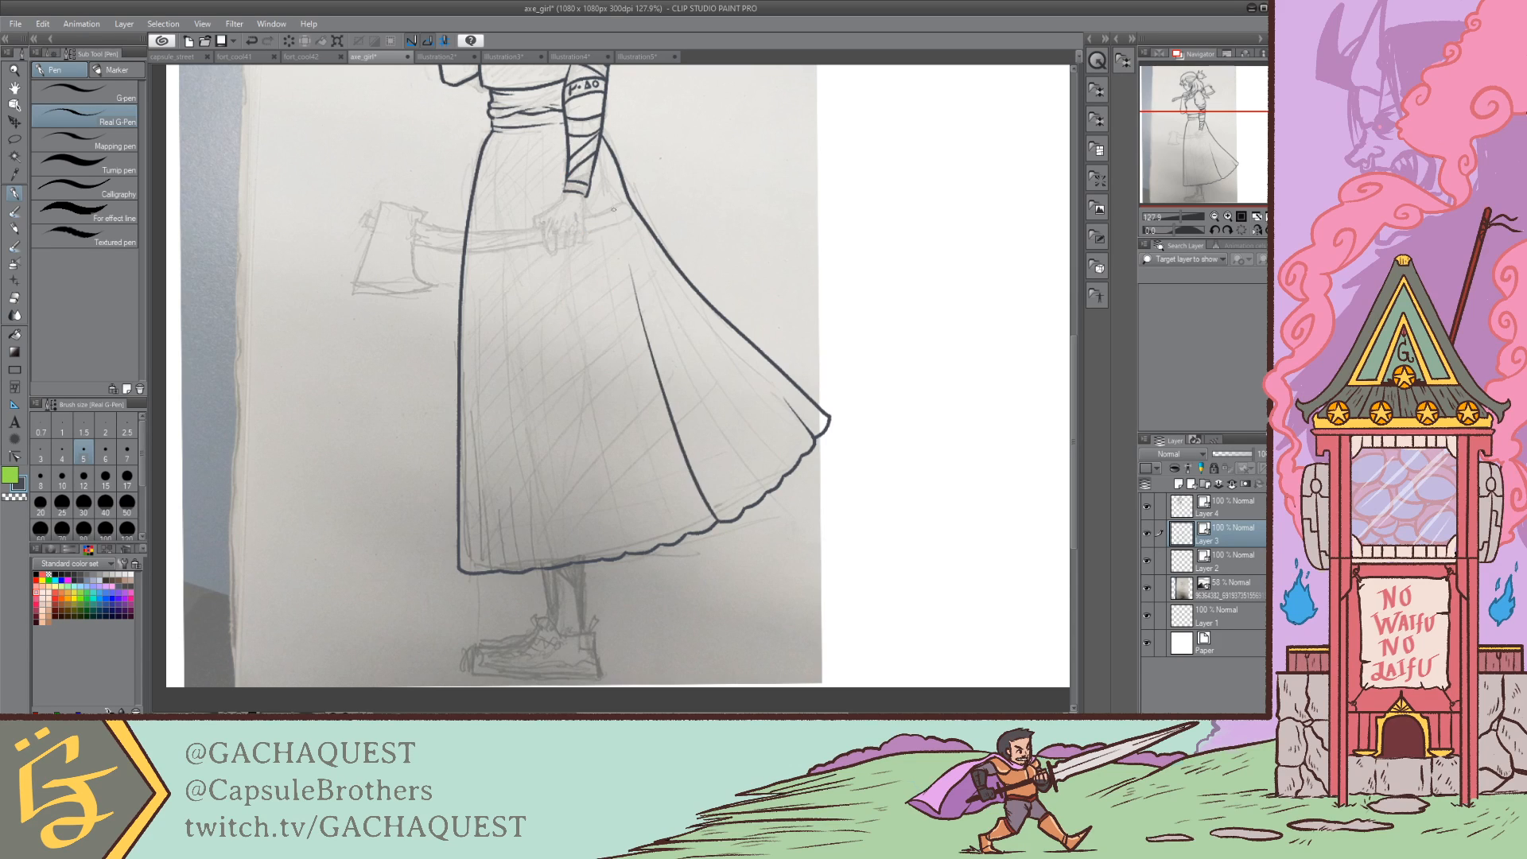
key("ctrl+z")
left_click_drag(717, 522, 611, 280)
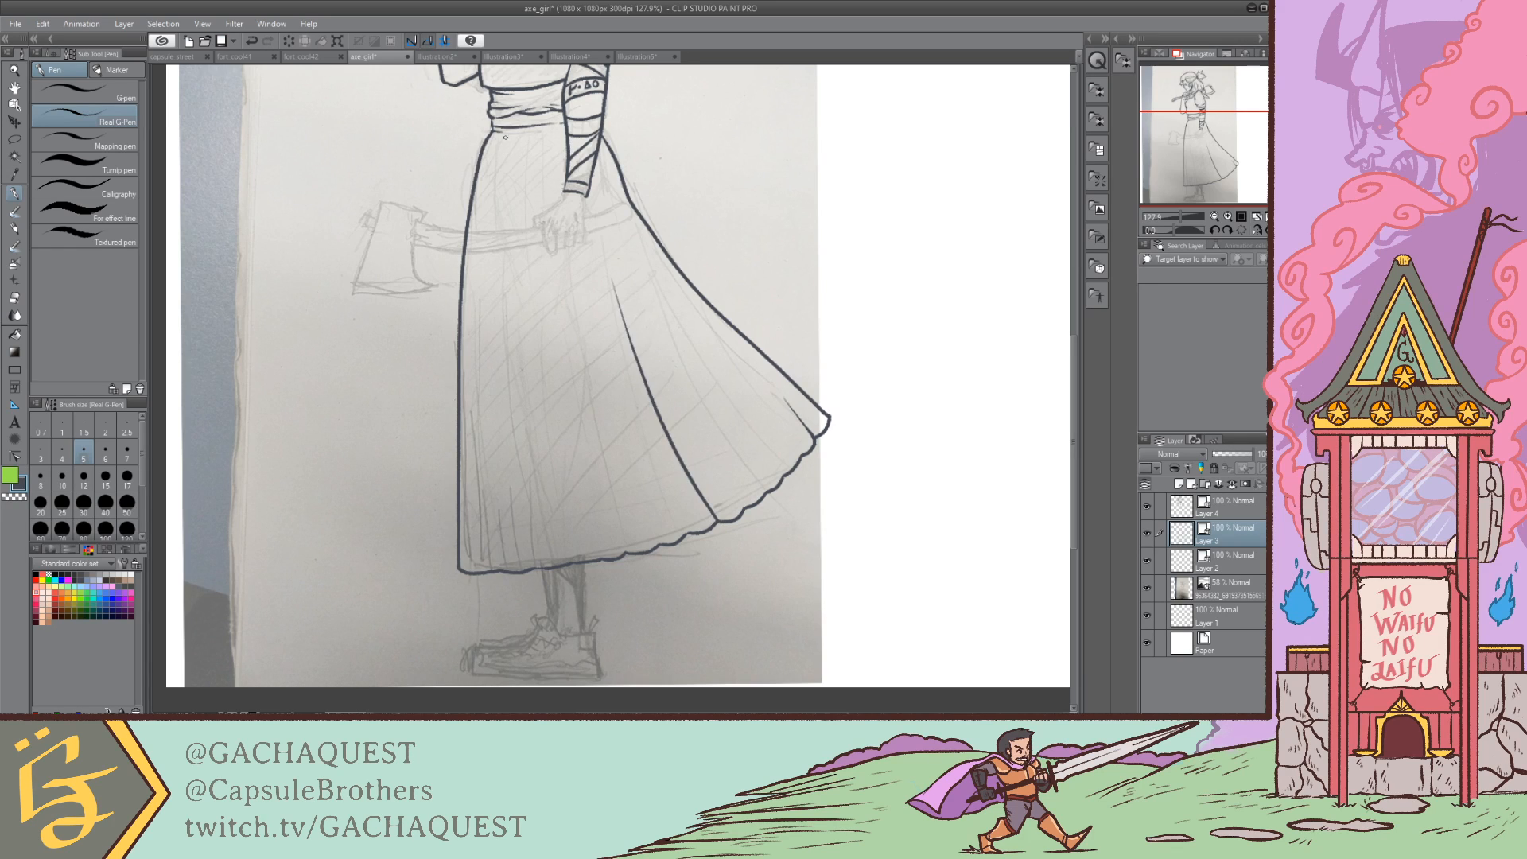
key("ctrl+z")
left_click_drag(718, 521, 678, 443)
left_click_drag(602, 312, 569, 231)
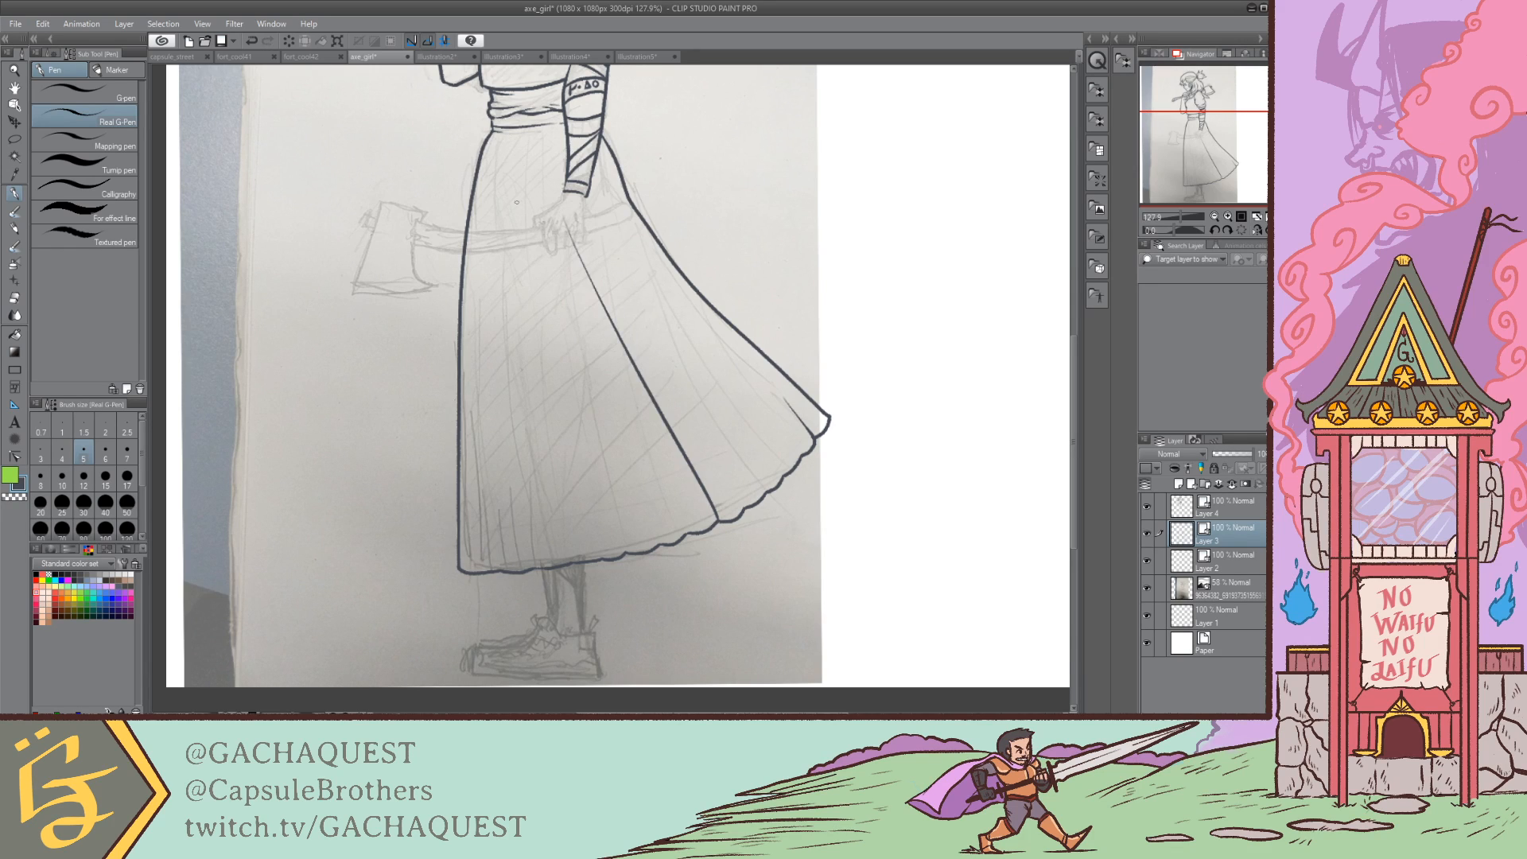
key("ctrl+z")
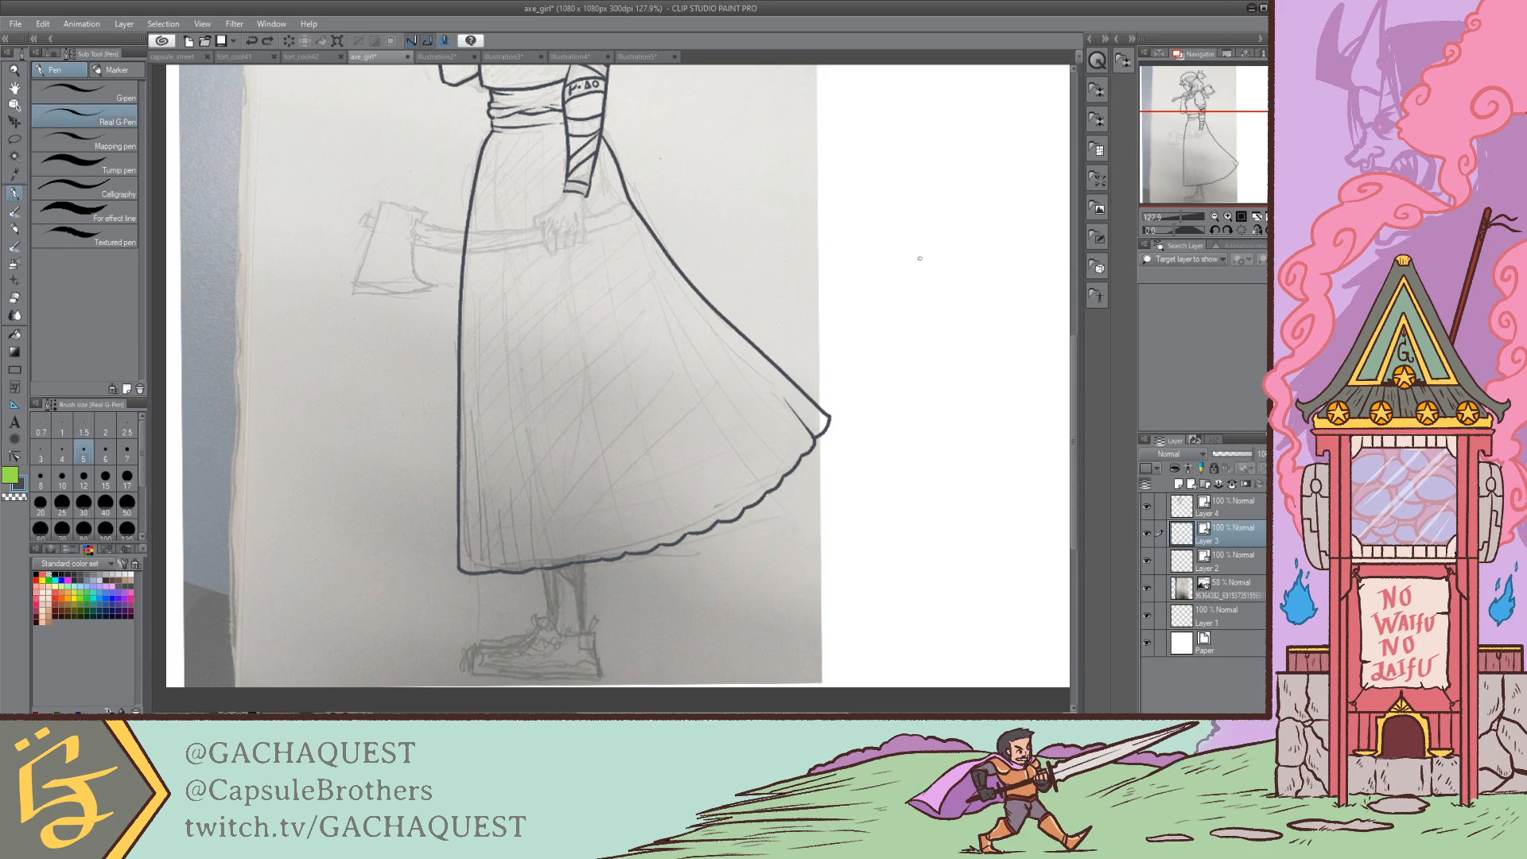
Step: On Layer 4, ink the edge of the lowered hand from the wrist to the knuckle and the first finger's outline
left_click_drag(1191, 113, 1176, 90)
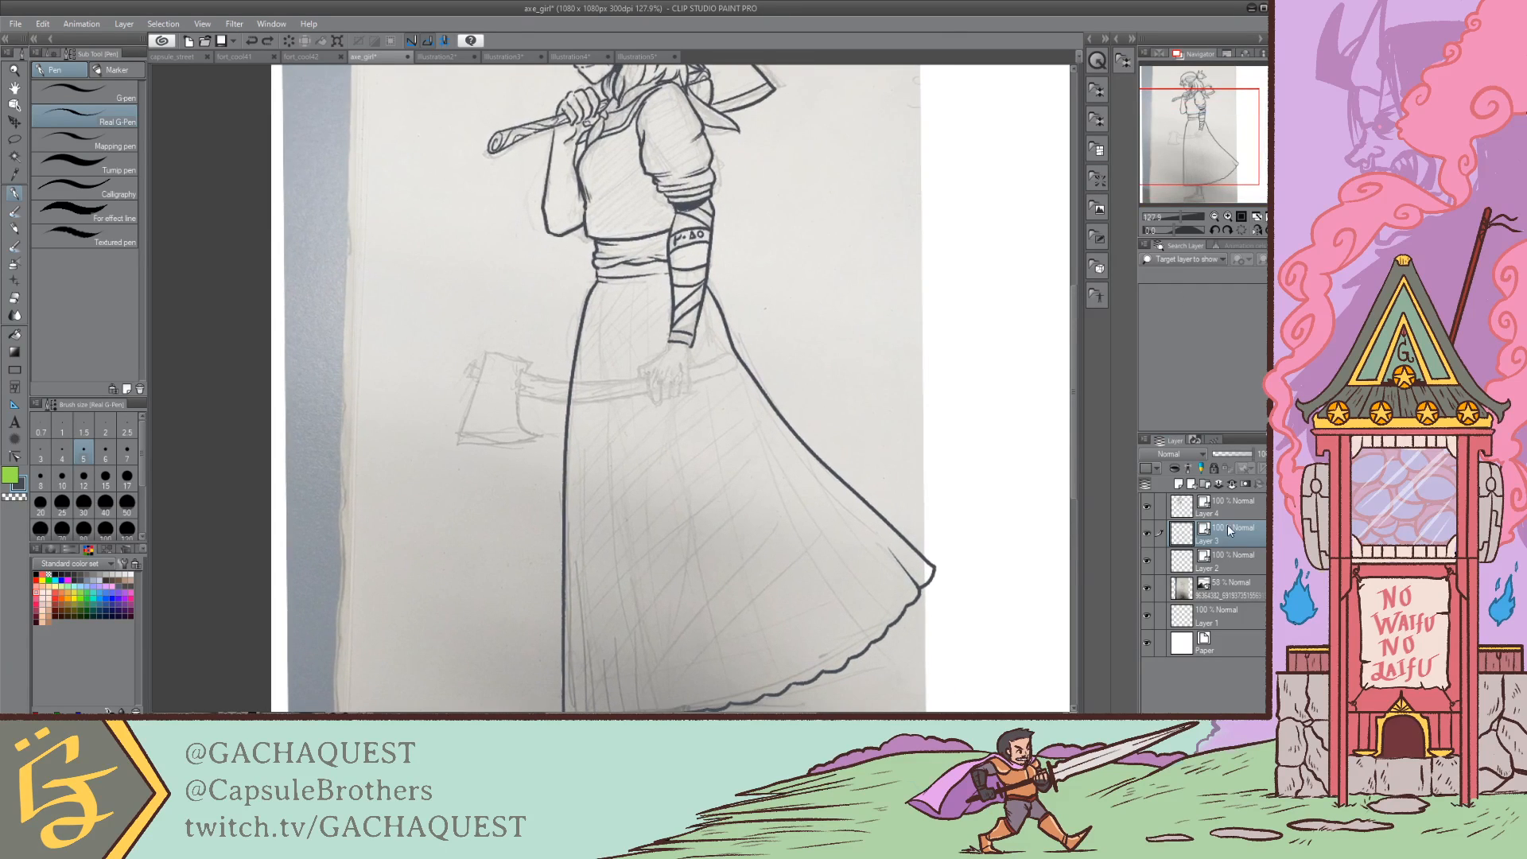
left_click(1233, 508)
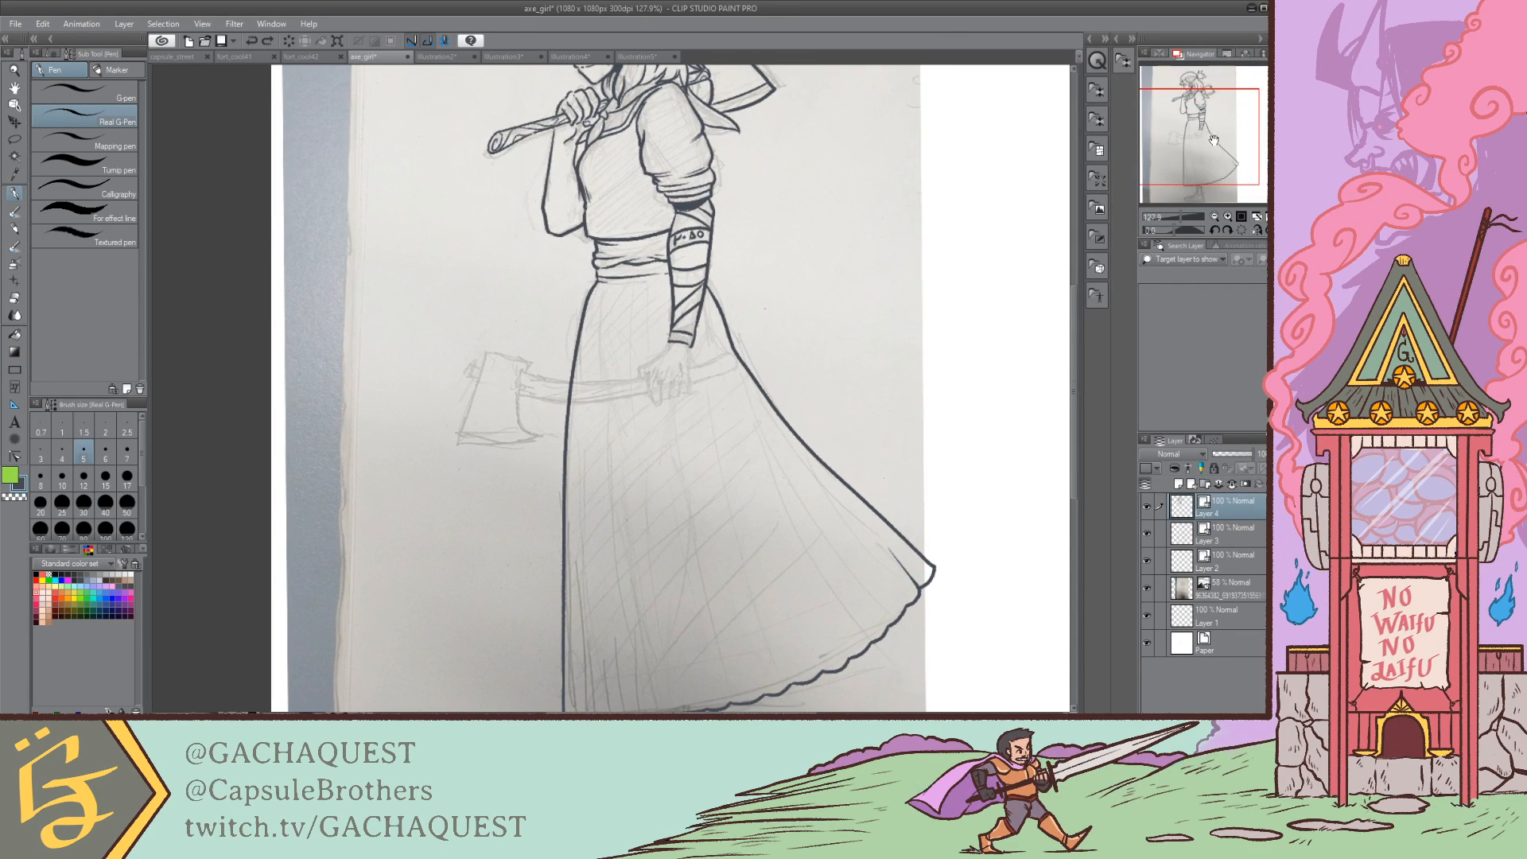
left_click_drag(1212, 140, 1223, 153)
mouse_move(1230, 127)
left_mouse_down()
mouse_move(1188, 236)
mouse_move(1196, 132)
left_mouse_up()
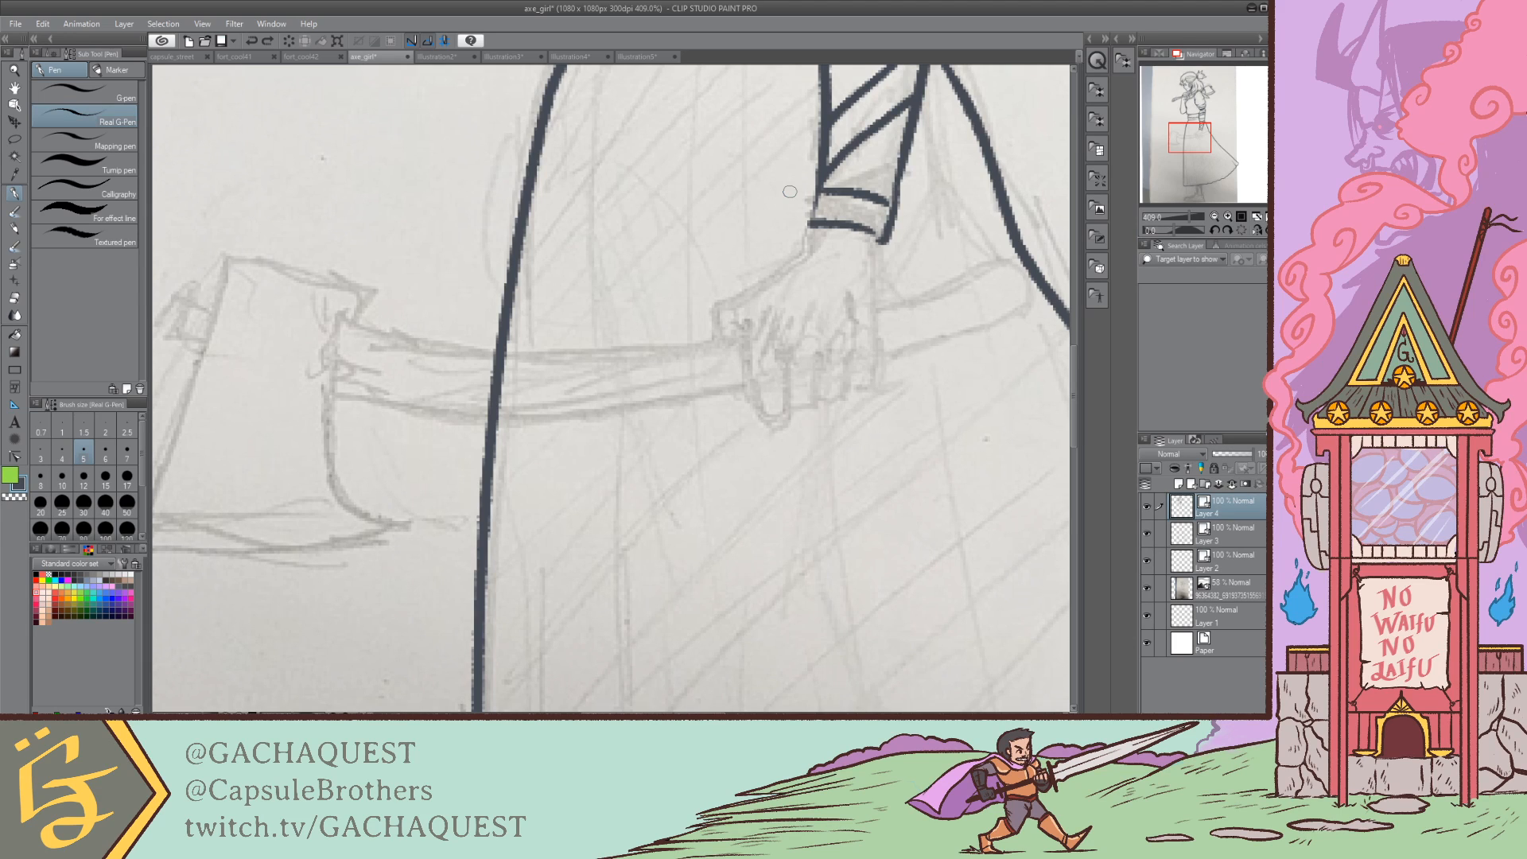
key("ctrl+z")
mouse_move(810, 231)
left_mouse_down()
mouse_move(800, 260)
mouse_move(799, 239)
mouse_move(793, 260)
mouse_move(718, 295)
mouse_move(718, 332)
mouse_move(740, 304)
mouse_move(754, 407)
mouse_move(782, 408)
mouse_move(781, 362)
left_mouse_up()
key("ctrl+z")
key("ctrl+z")
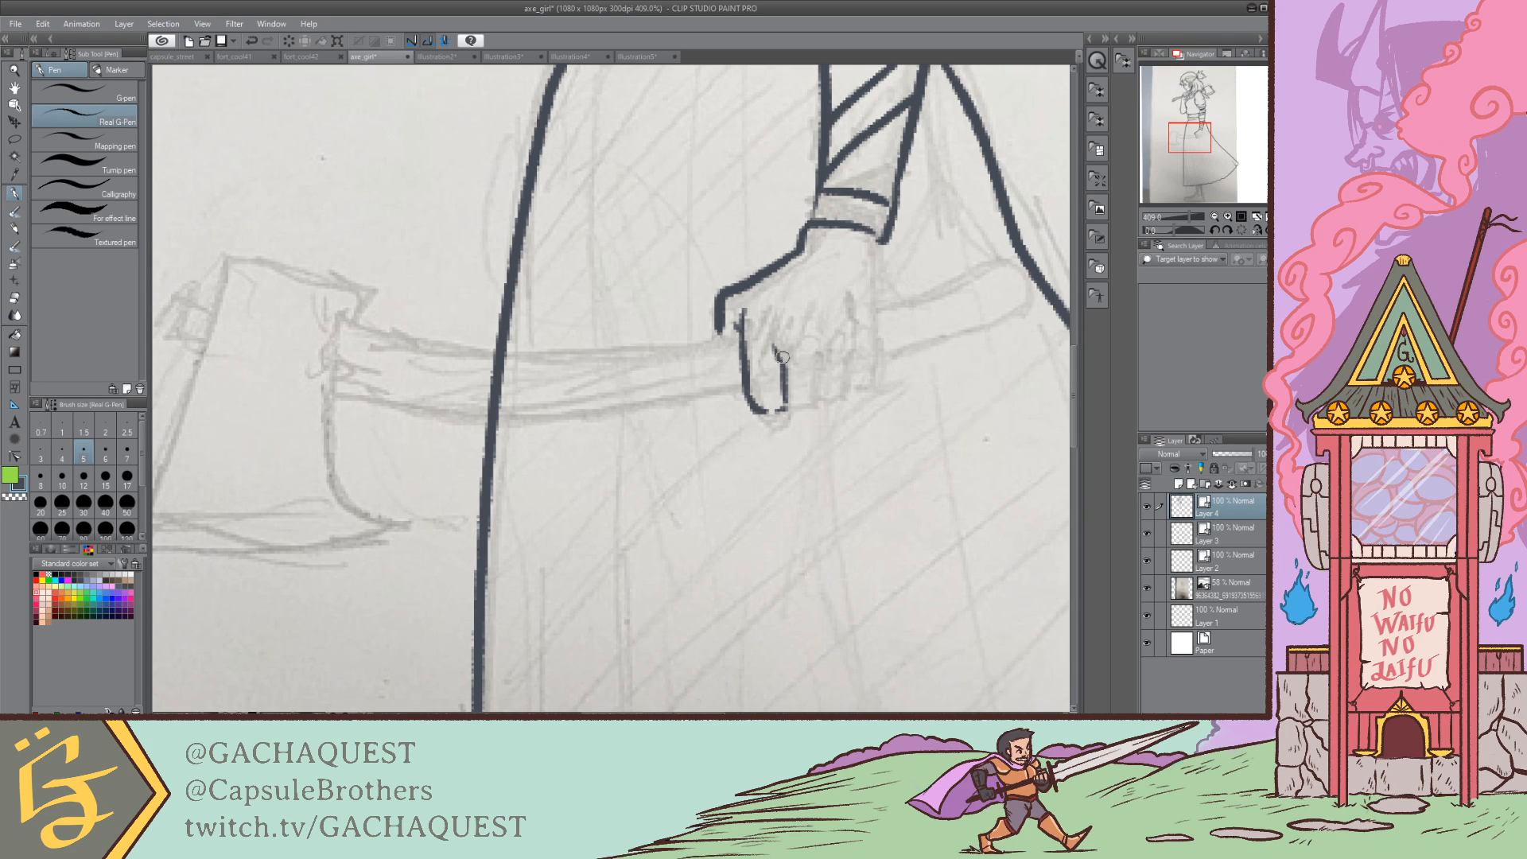
key("ctrl+z")
Step: Ink the remaining curled fingers and the outer edge of the lowered hand up to the wristband
mouse_move(784, 364)
left_mouse_down()
mouse_move(784, 404)
mouse_move(779, 341)
mouse_move(815, 378)
mouse_move(809, 404)
mouse_move(788, 397)
mouse_move(815, 404)
mouse_move(798, 408)
mouse_move(846, 386)
mouse_move(848, 326)
mouse_move(816, 341)
mouse_move(821, 326)
mouse_move(772, 321)
mouse_move(876, 344)
mouse_move(854, 376)
left_mouse_up()
key("ctrl+z")
key("ctrl+z")
key("ctrl+z")
mouse_move(877, 319)
left_mouse_down()
mouse_move(867, 373)
mouse_move(845, 380)
left_mouse_up()
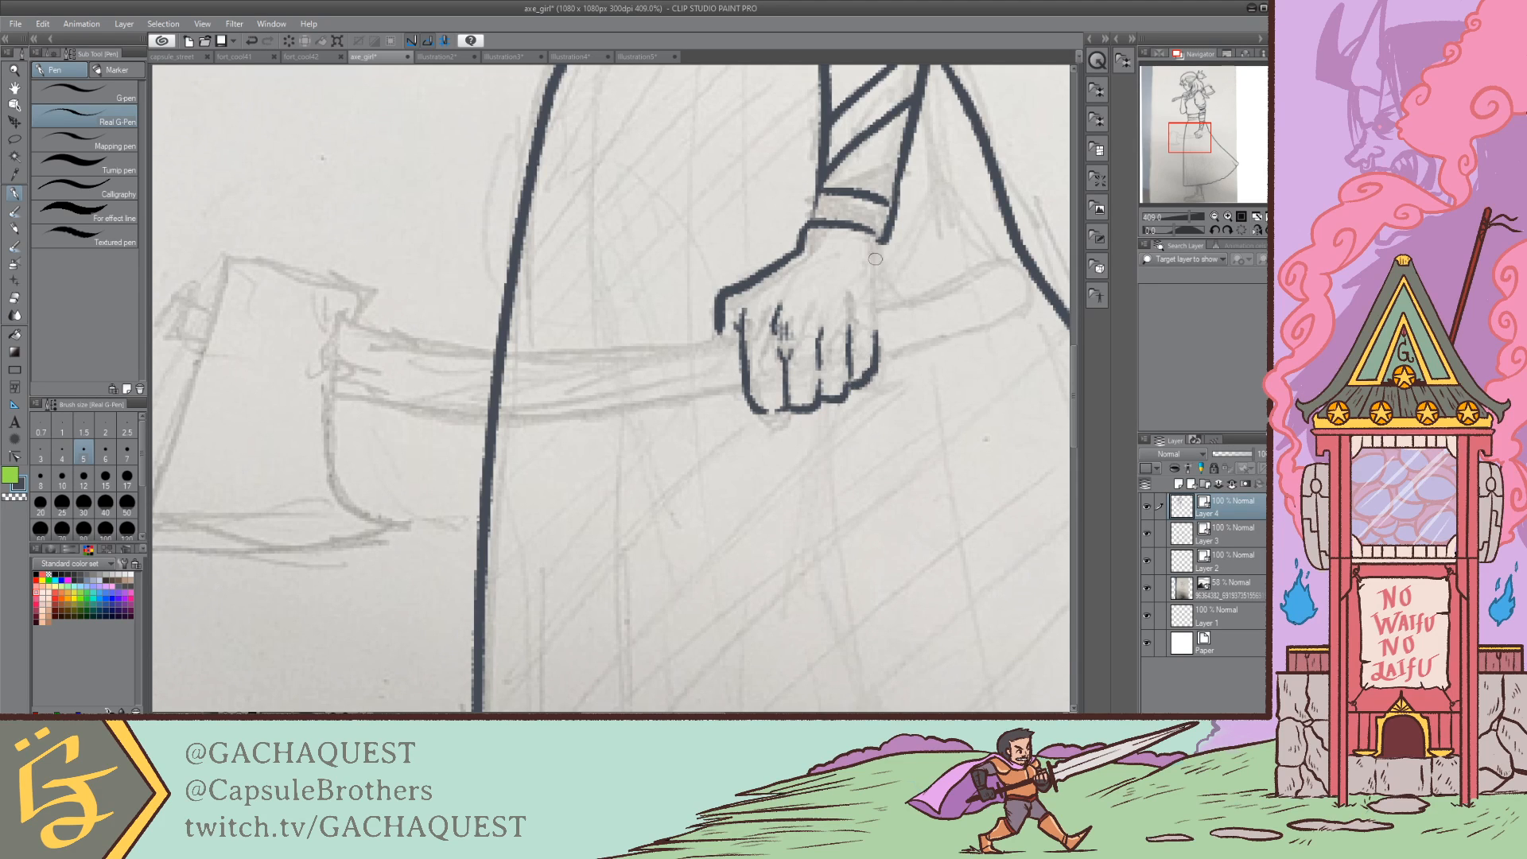
left_click_drag(879, 245, 875, 352)
left_click_drag(1191, 138, 1195, 138)
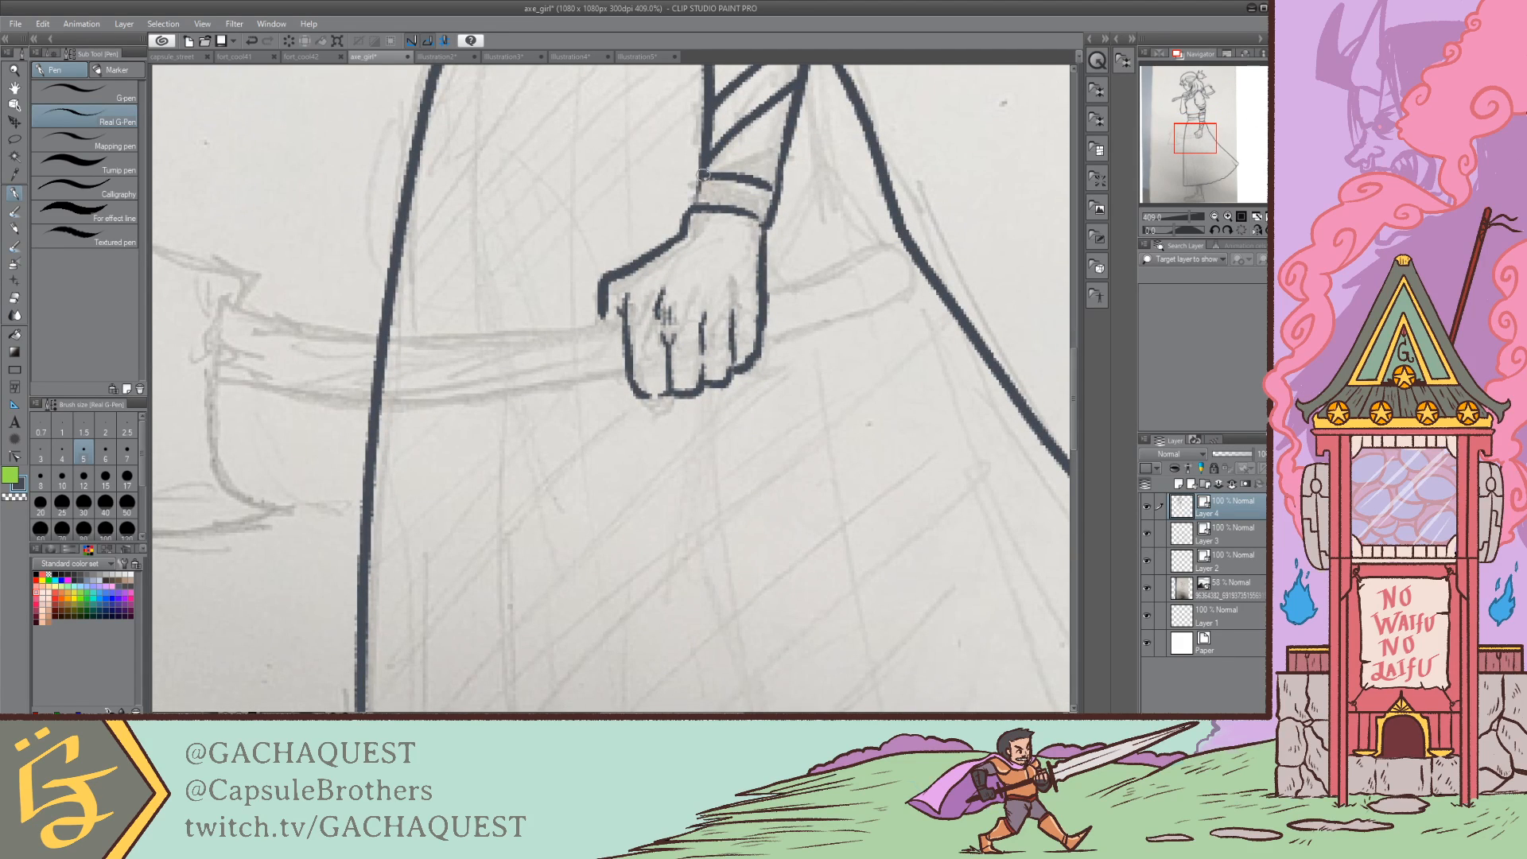
left_click_drag(700, 170, 687, 216)
left_click_drag(1200, 149, 1202, 145)
Step: Look over the fort_cool41 and fort_cool42 comic pages, examining the cloaked swordsman in the upper panel of fort_cool42
left_click(235, 56)
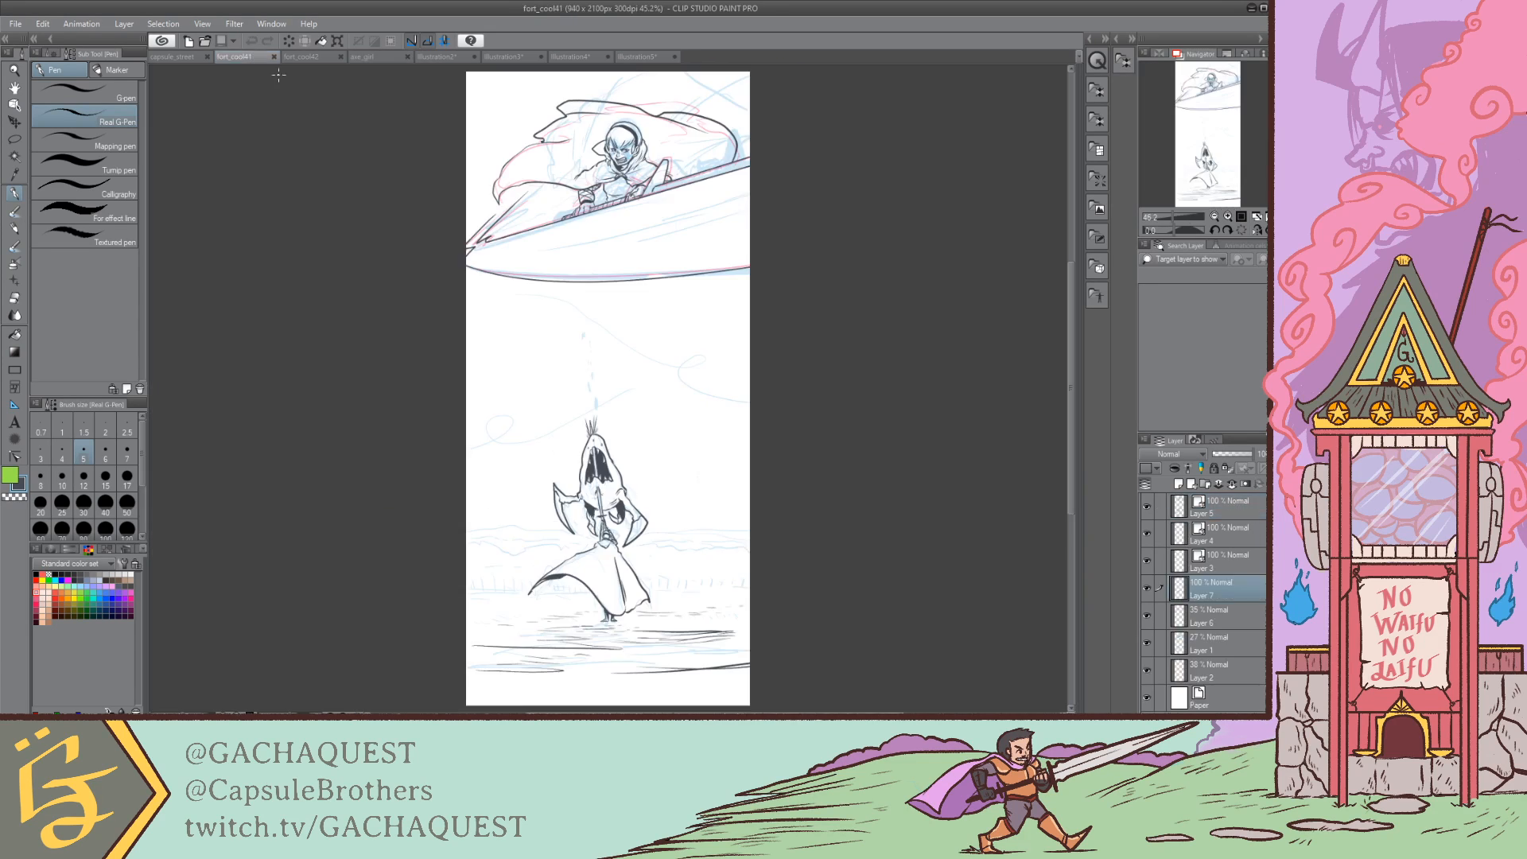
left_click(291, 56)
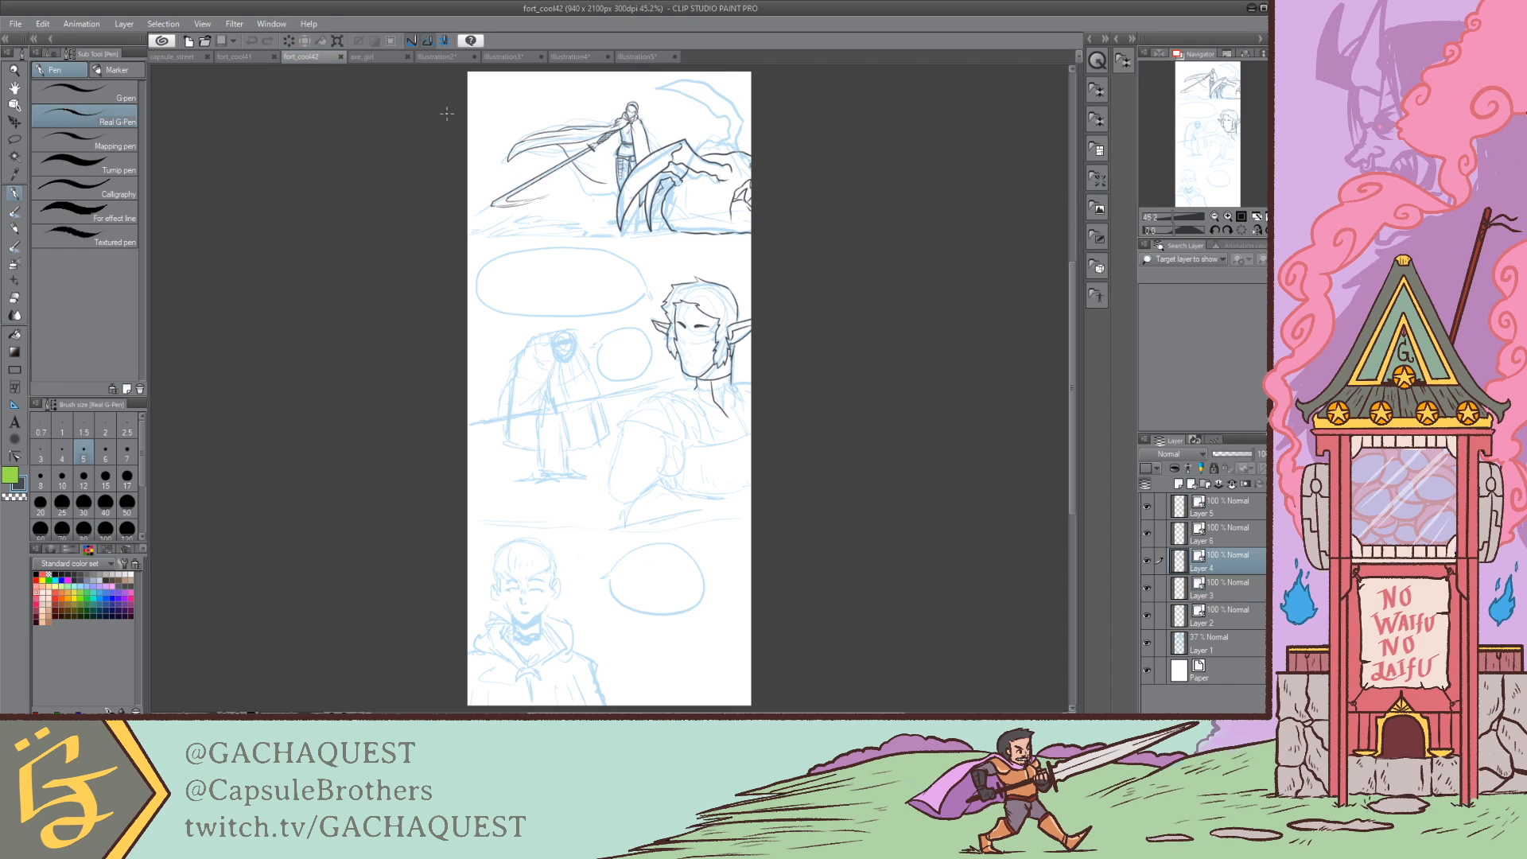
left_click_drag(1175, 216, 1184, 216)
left_click_drag(1199, 141, 1196, 92)
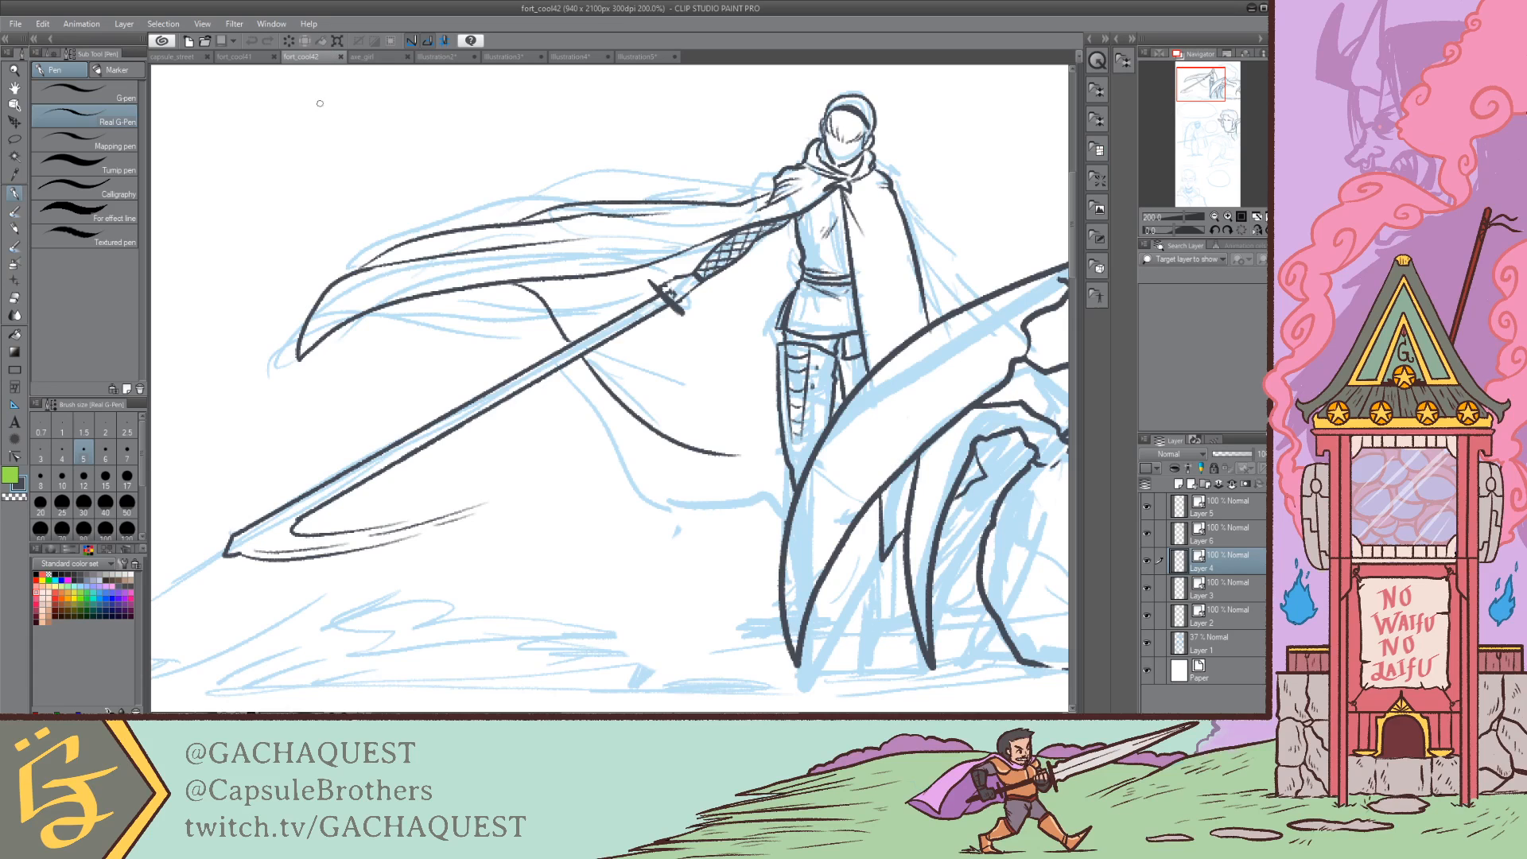
Step: Look over the whole fort_cool42 page and the Illustration2 sketch, and return to the axe_girl drawing
left_click_drag(1184, 216, 1175, 216)
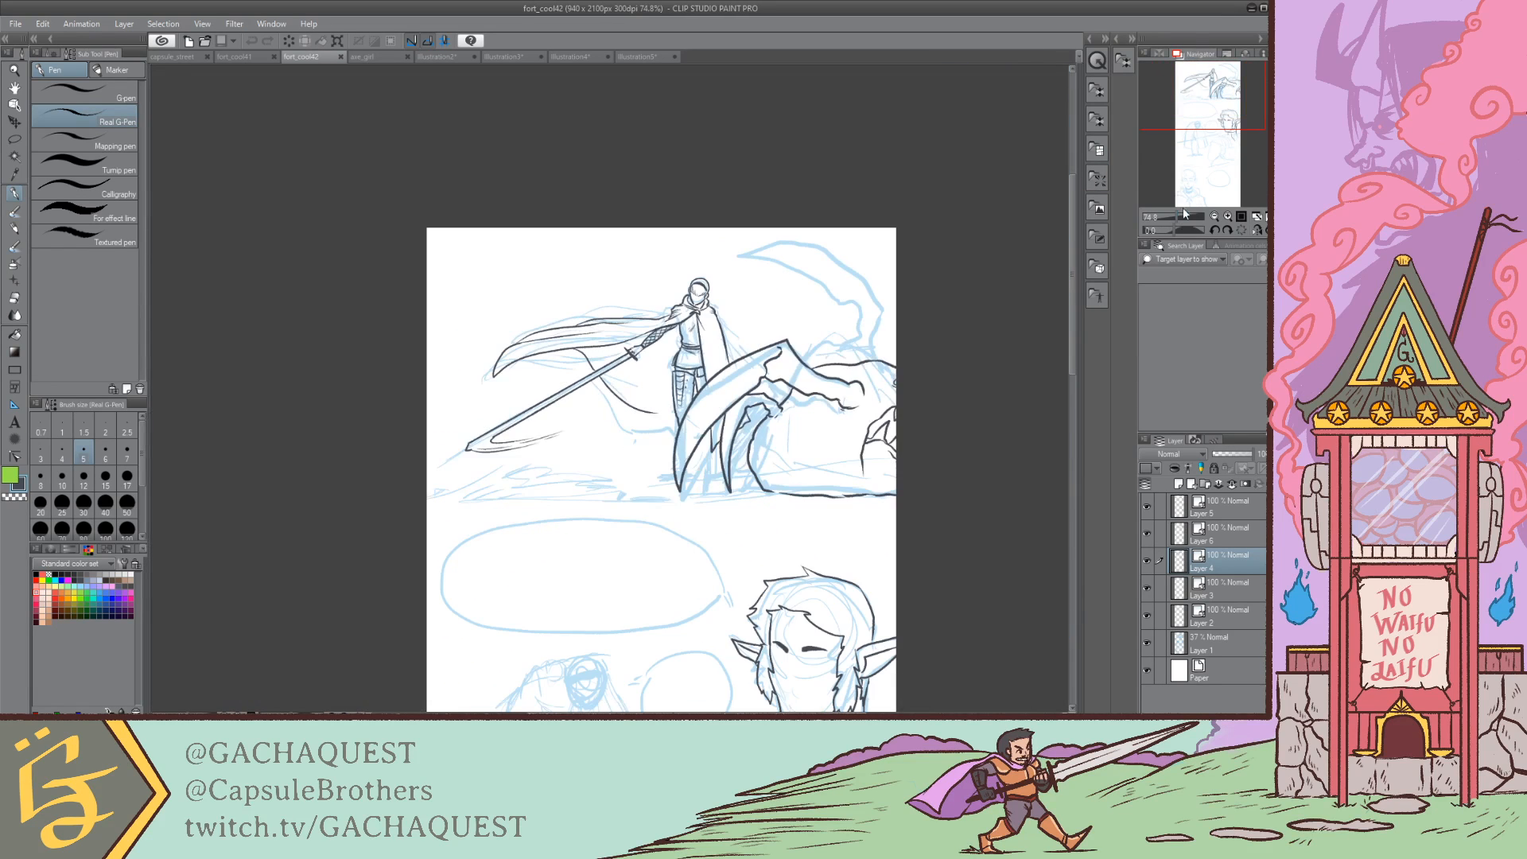
left_click_drag(1201, 99, 1208, 115)
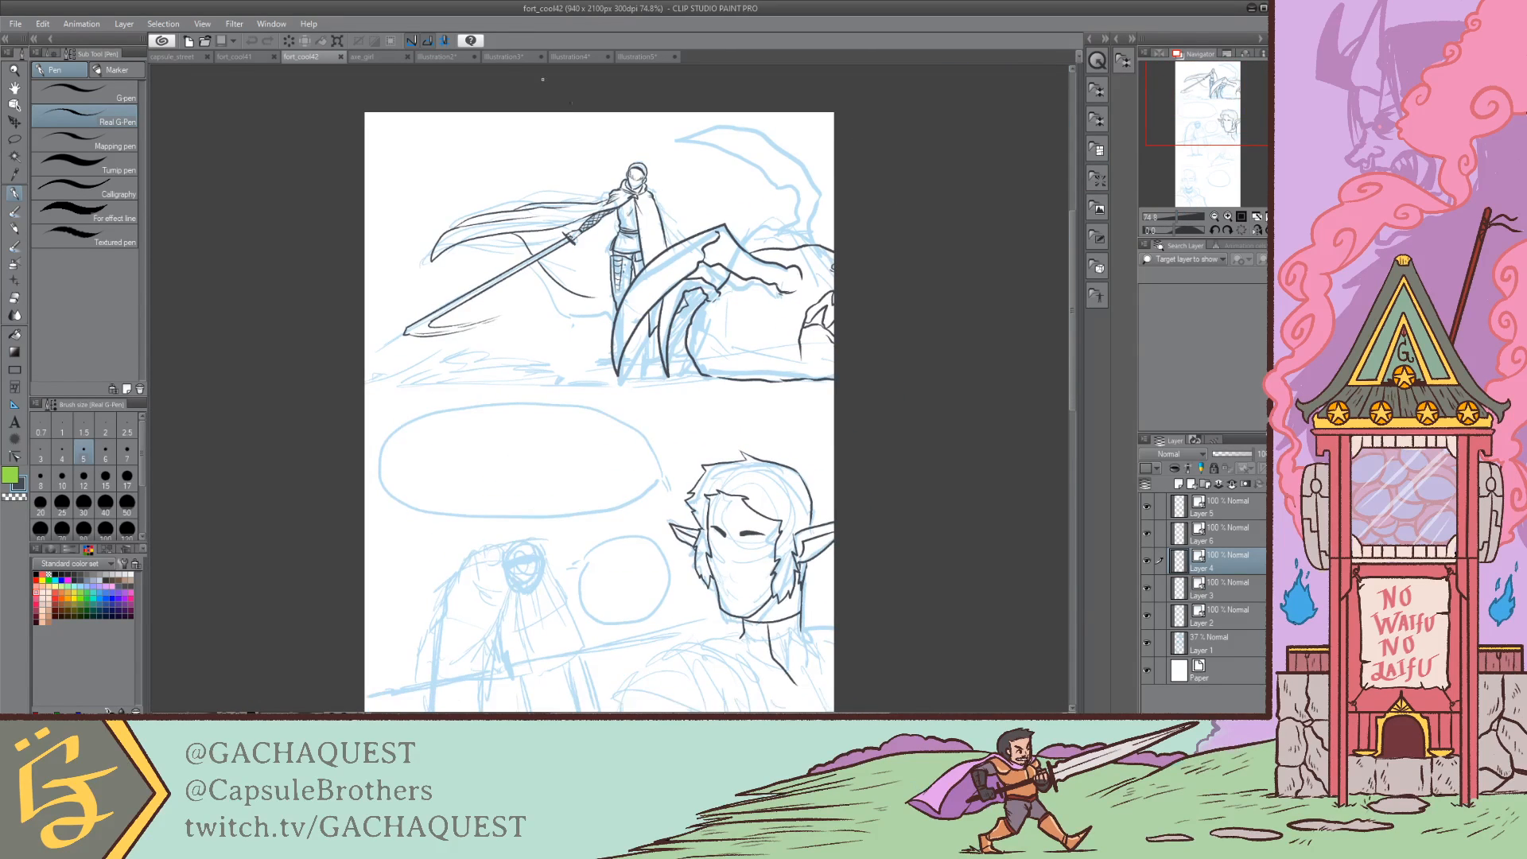
left_click(440, 55)
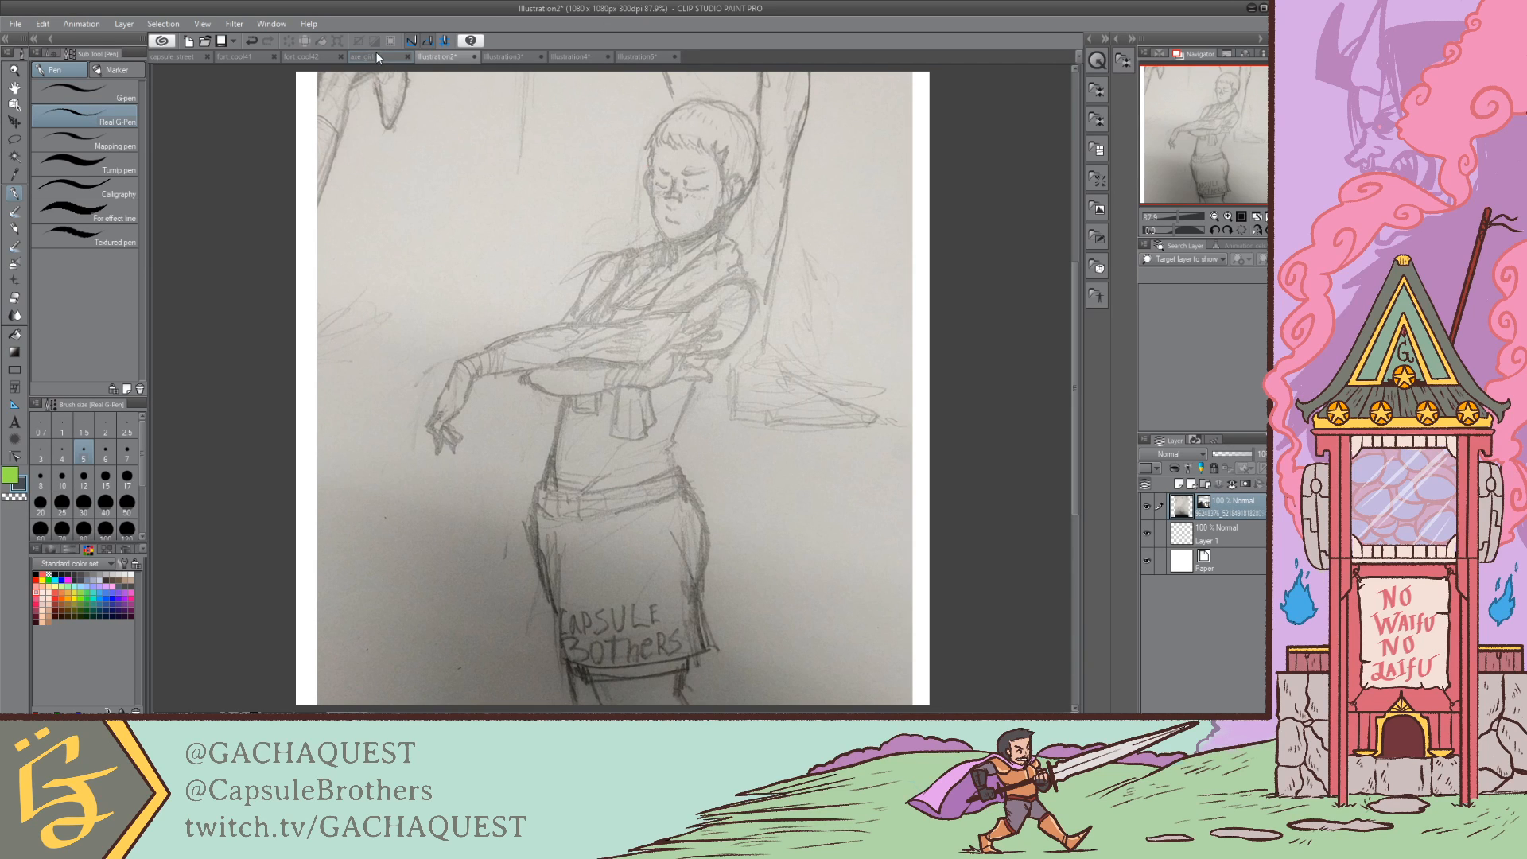
left_click(372, 59)
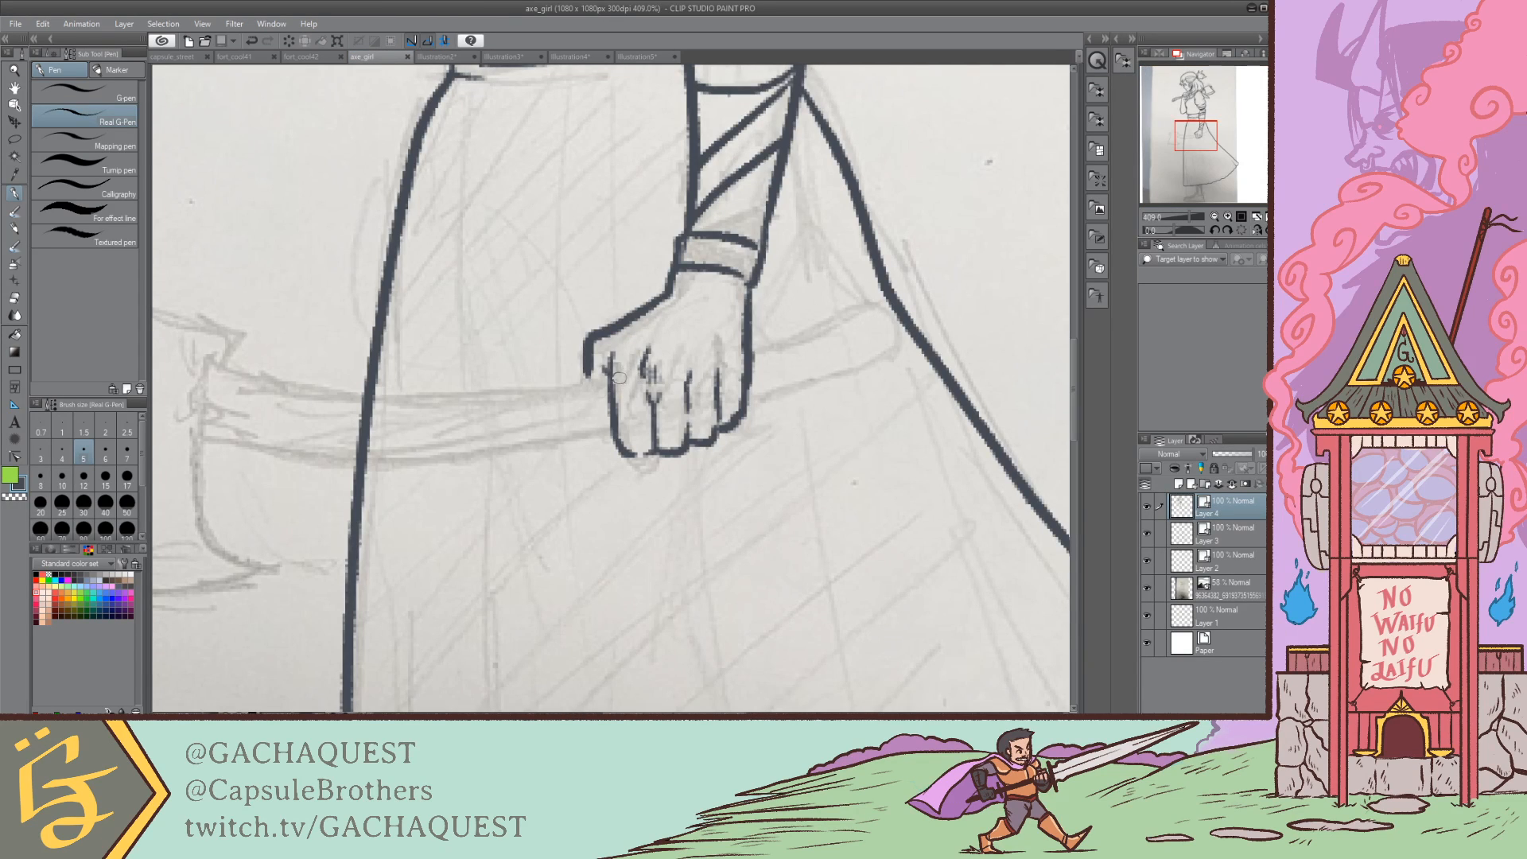
Step: On Layer 4, ink the upper edge of the axe handle from the axe head to the lowered hand
mouse_move(1199, 134)
left_mouse_down()
mouse_move(1189, 92)
mouse_move(1186, 135)
left_mouse_up()
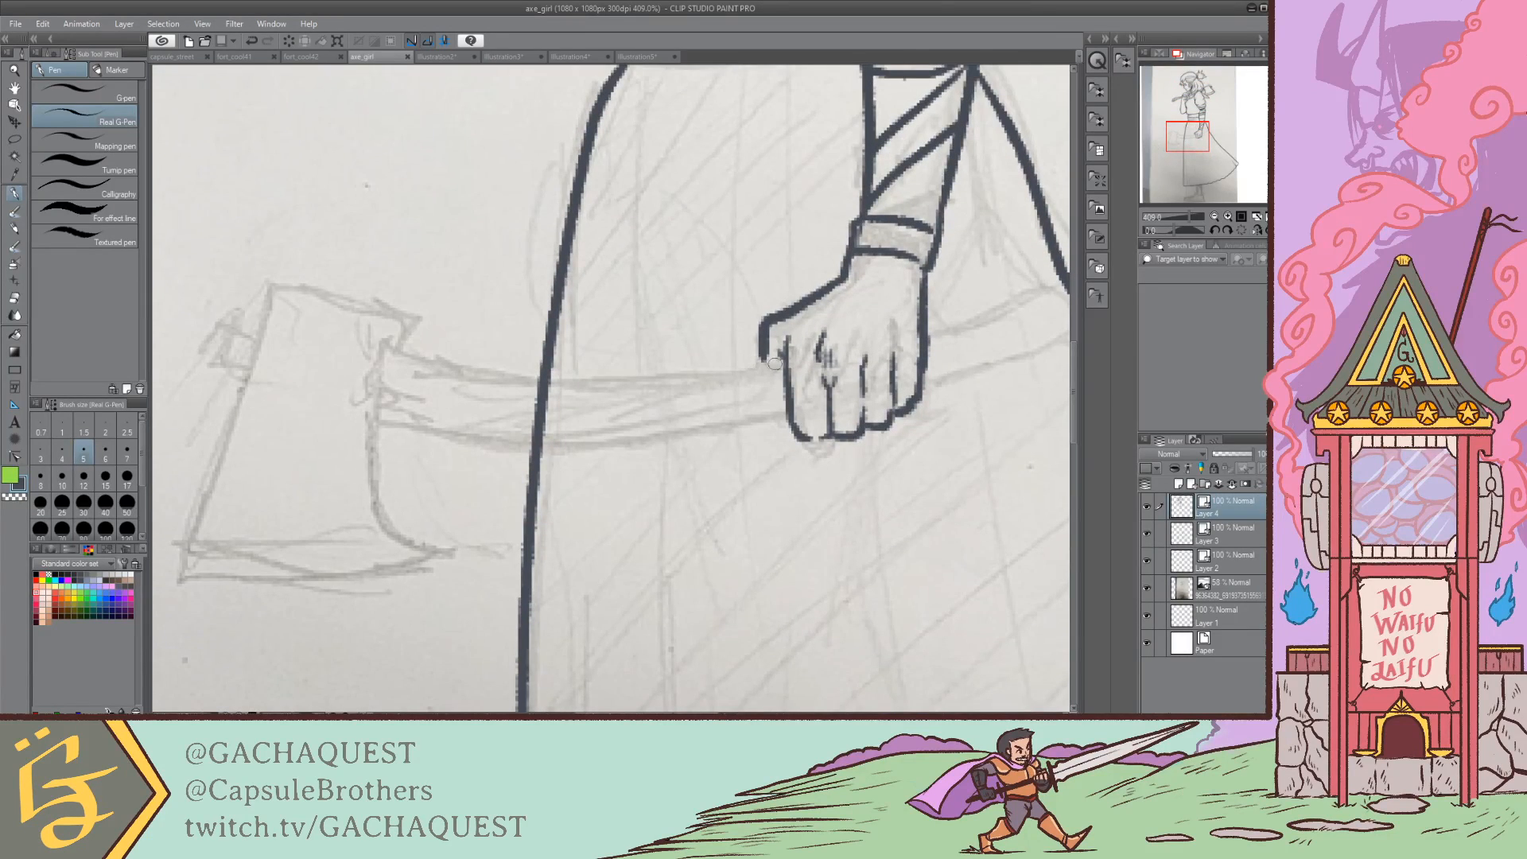
left_click_drag(780, 367, 540, 379)
key("ctrl+z")
left_click_drag(781, 361, 527, 372)
key("ctrl+z")
mouse_move(401, 357)
left_mouse_down()
mouse_move(552, 375)
mouse_move(783, 362)
mouse_move(548, 374)
mouse_move(391, 345)
mouse_move(485, 373)
mouse_move(787, 367)
left_mouse_up()
key("ctrl+z")
key("ctrl+z")
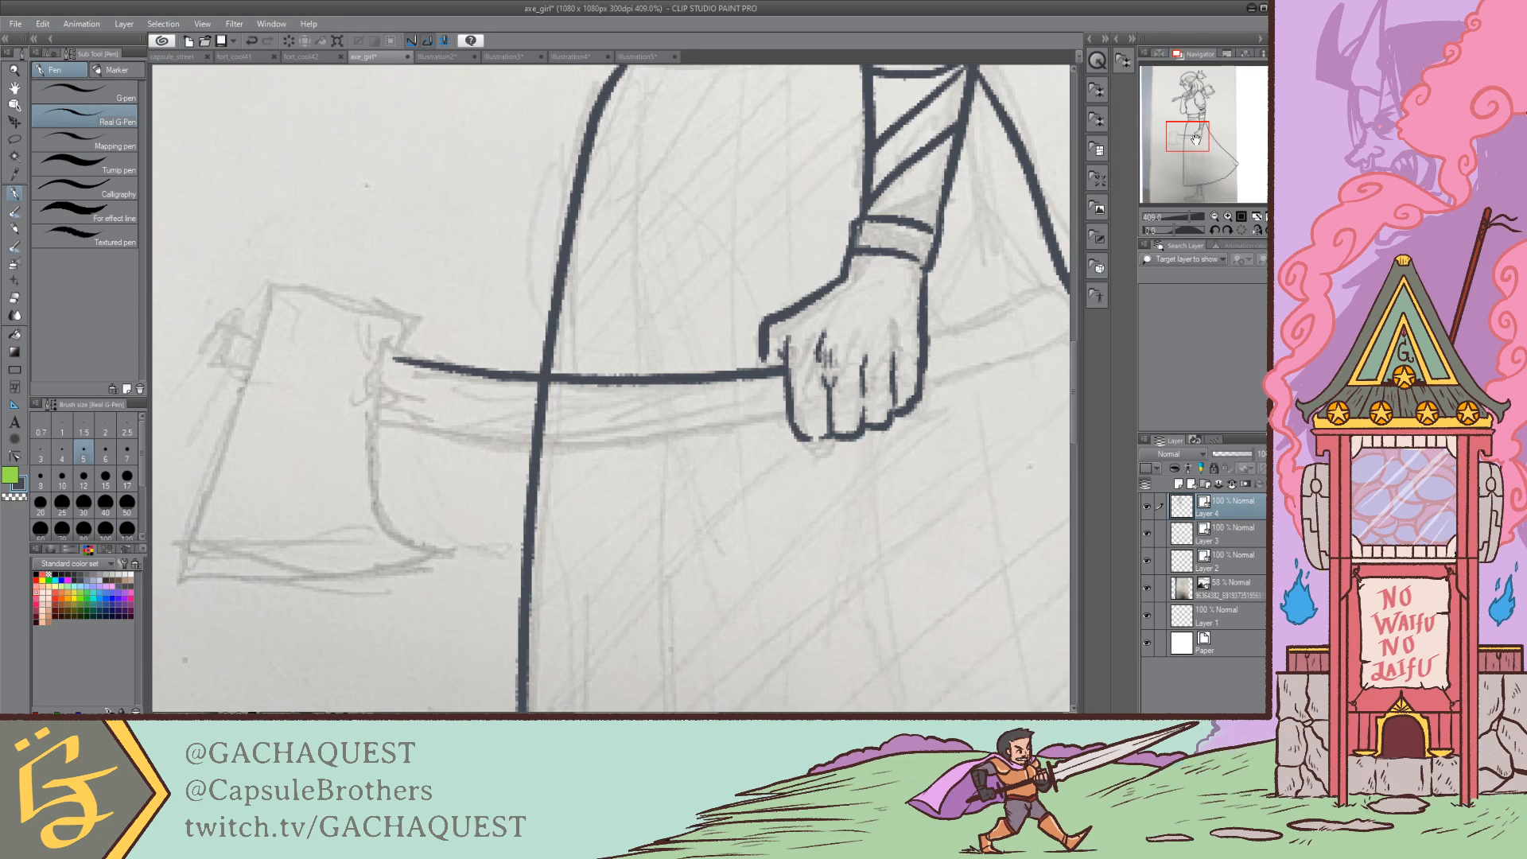
Step: Ink the handle's rounded end behind the hand and its lower edge from the axe head to the fingers
left_click_drag(1195, 140, 1192, 149)
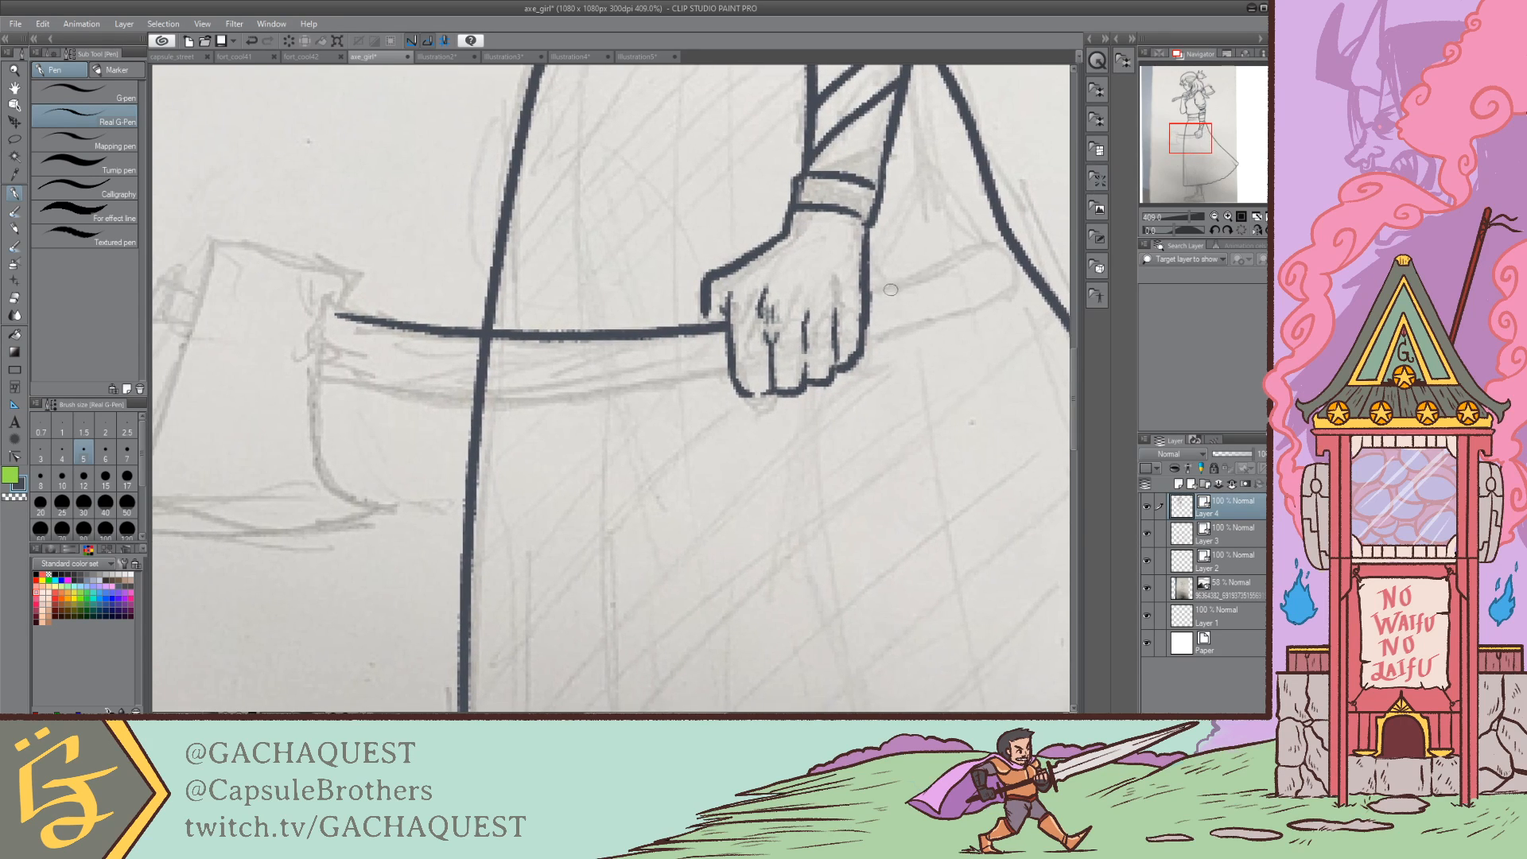
mouse_move(867, 296)
left_mouse_down()
mouse_move(969, 251)
mouse_move(998, 266)
mouse_move(977, 309)
mouse_move(856, 357)
left_mouse_up()
key("ctrl+z")
mouse_move(873, 296)
left_mouse_down()
mouse_move(973, 248)
mouse_move(997, 280)
mouse_move(923, 274)
mouse_move(989, 249)
mouse_move(1000, 269)
mouse_move(997, 291)
mouse_move(862, 346)
left_mouse_up()
key("ctrl+z")
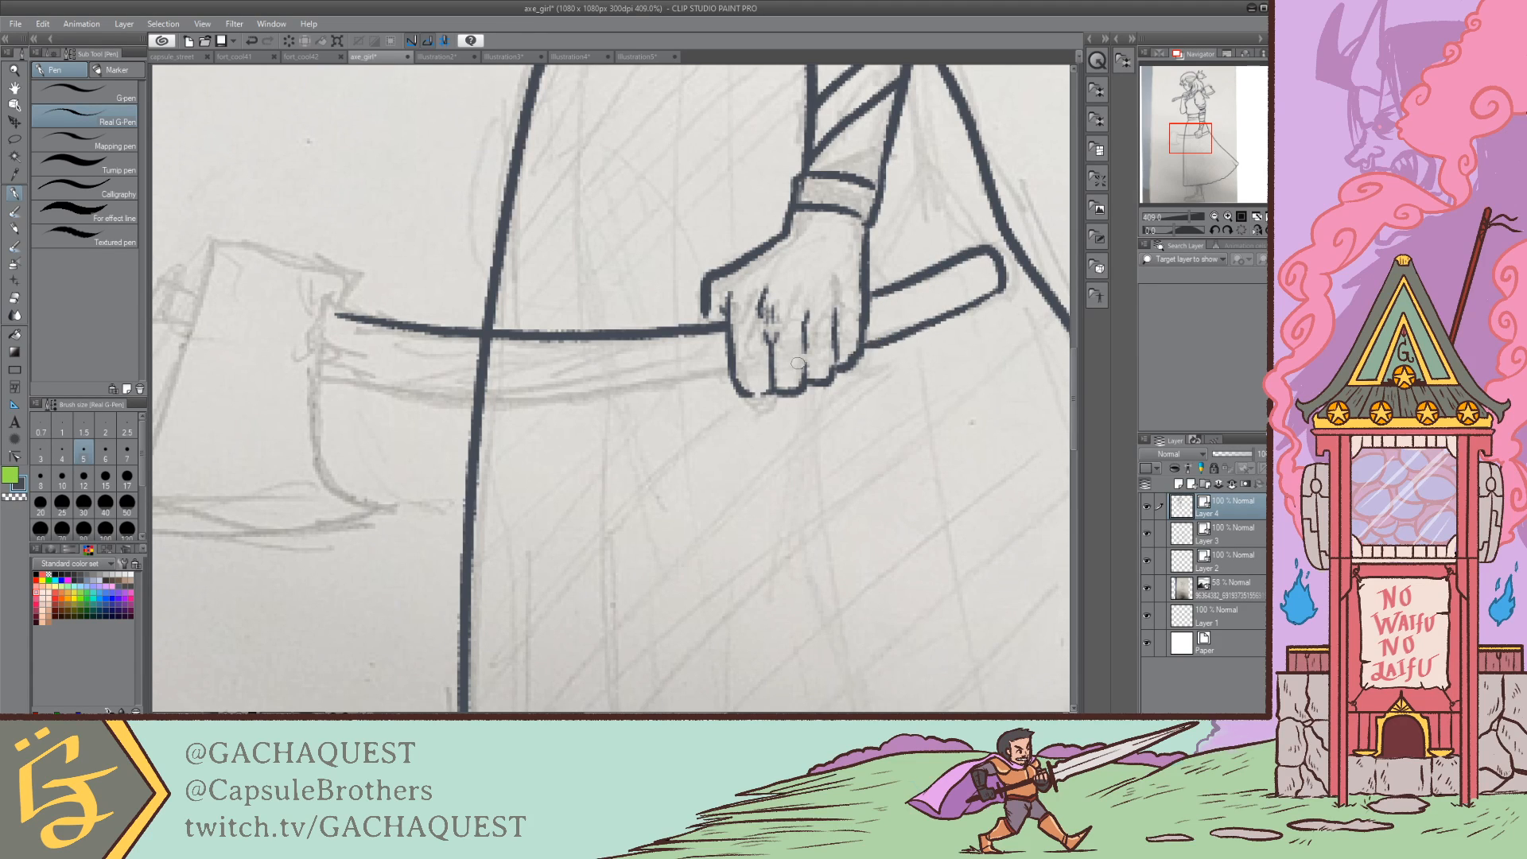
left_click_drag(713, 374, 461, 397)
key("ctrl+z")
mouse_move(322, 371)
left_mouse_down()
mouse_move(550, 386)
mouse_move(737, 371)
left_mouse_up()
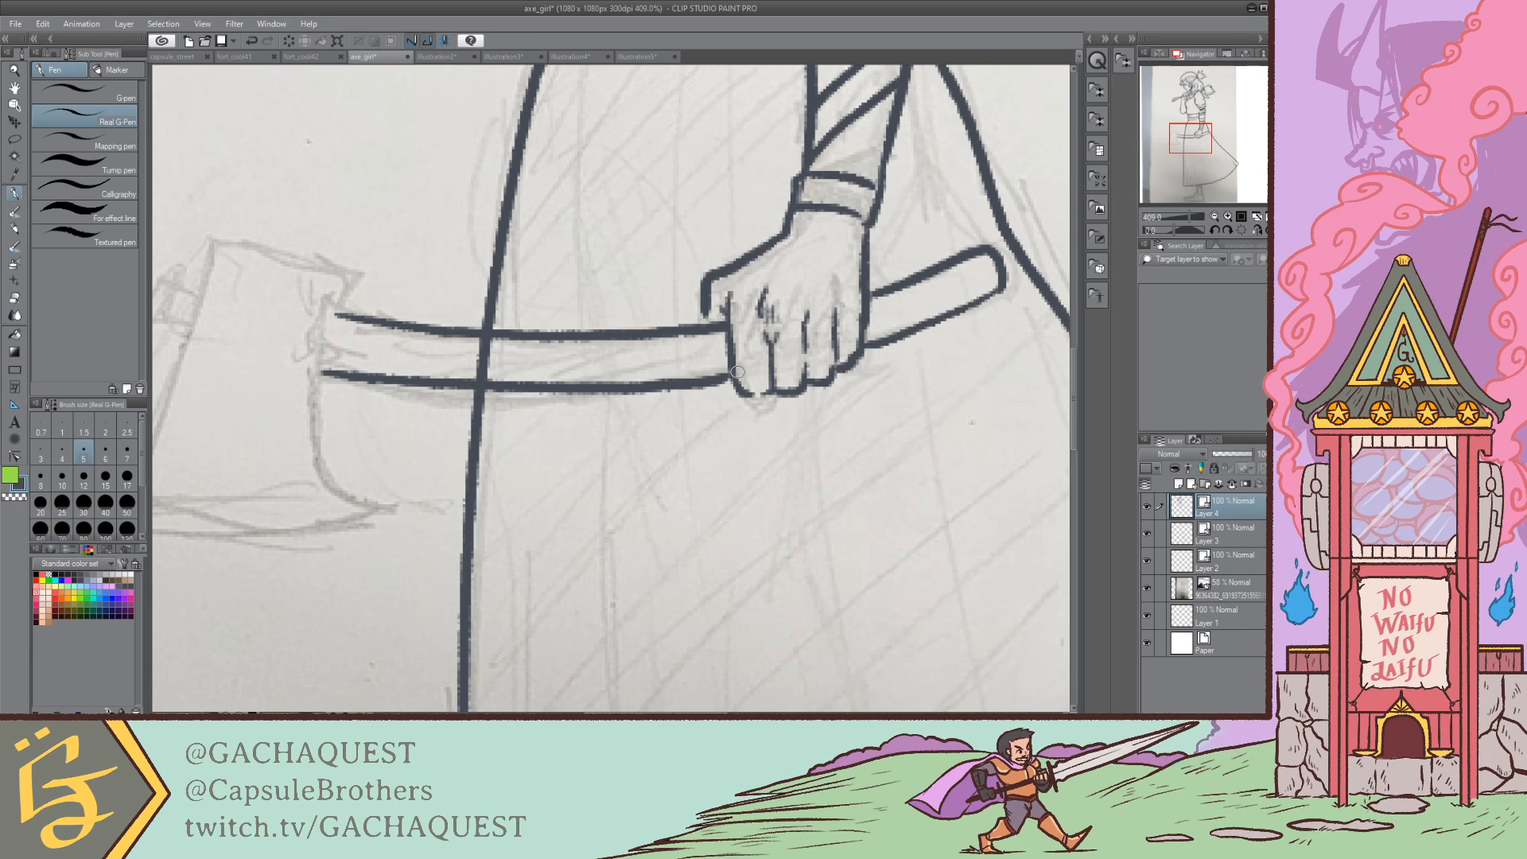
Step: Erase the skirt's front outline between the handle's two edges on Layer 3, and make Layer 4 active again
left_click_drag(1201, 131, 1194, 132)
left_click(1224, 533)
key("e")
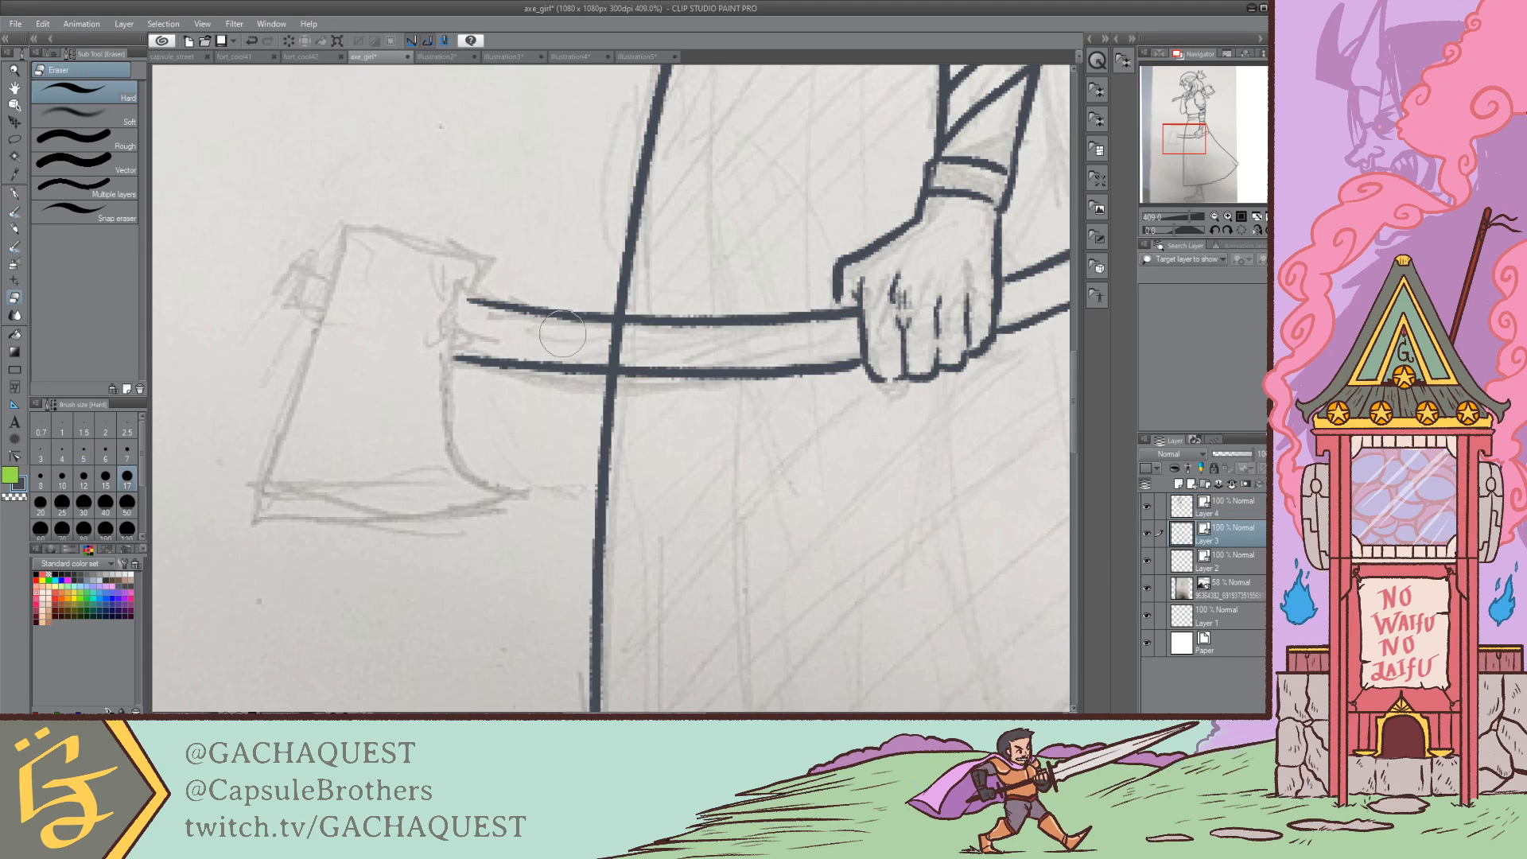
left_click_drag(556, 338, 632, 342)
key("p")
left_click(1234, 502)
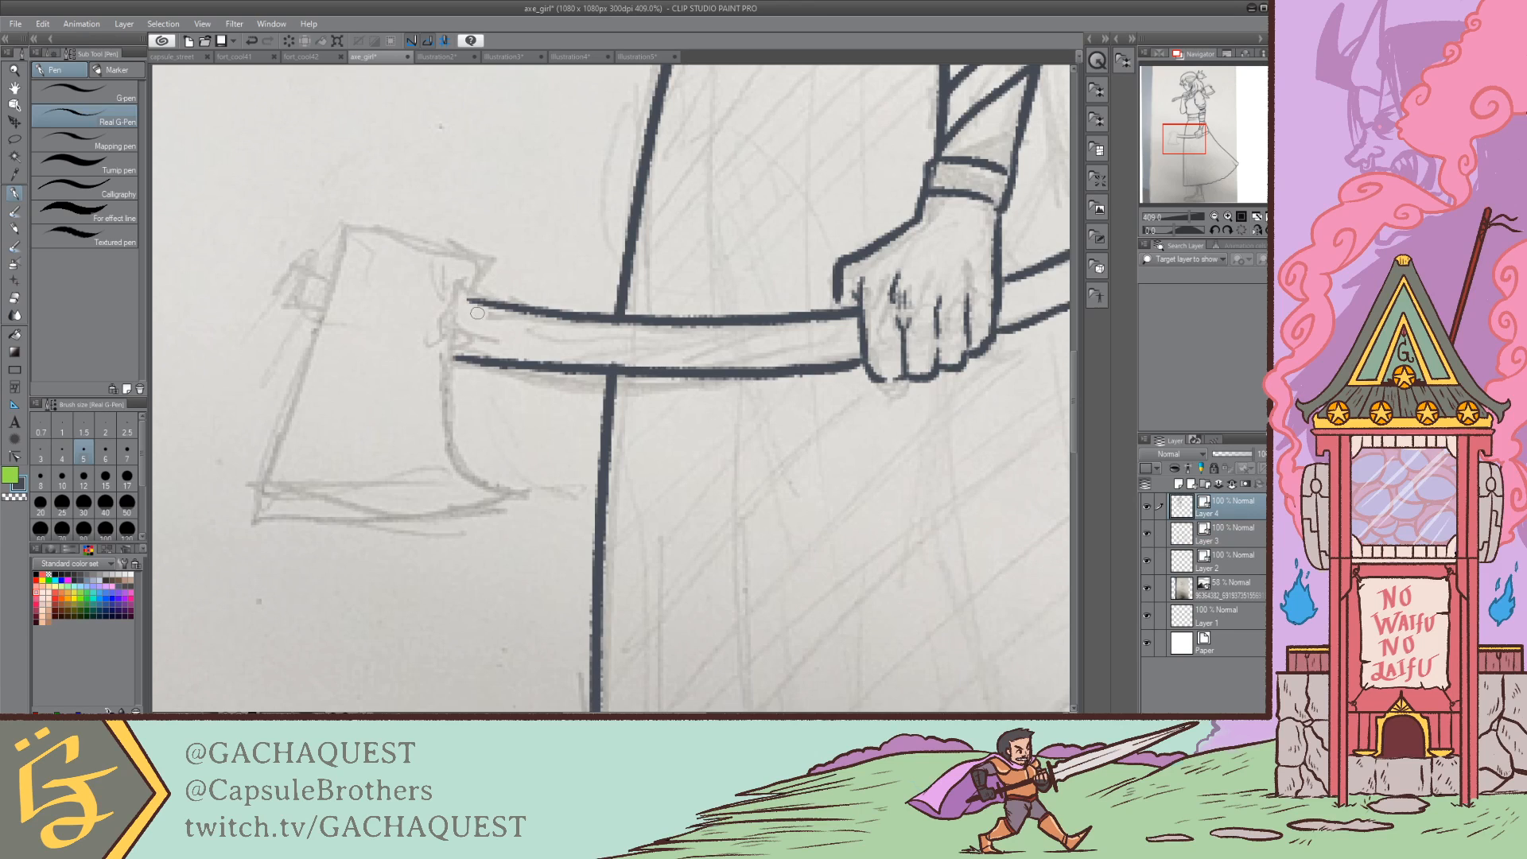
Step: Ink the curved end where the handle meets the axe head and the head's upper edge with its short corner
mouse_move(474, 299)
left_mouse_down()
mouse_move(446, 315)
mouse_move(464, 356)
left_mouse_up()
mouse_move(478, 296)
left_mouse_down()
mouse_move(341, 226)
mouse_move(497, 260)
mouse_move(477, 297)
mouse_move(496, 256)
mouse_move(336, 220)
mouse_move(508, 260)
mouse_move(332, 225)
left_mouse_up()
key("ctrl+z")
key("ctrl+z")
key("ctrl+z")
key("ctrl+z")
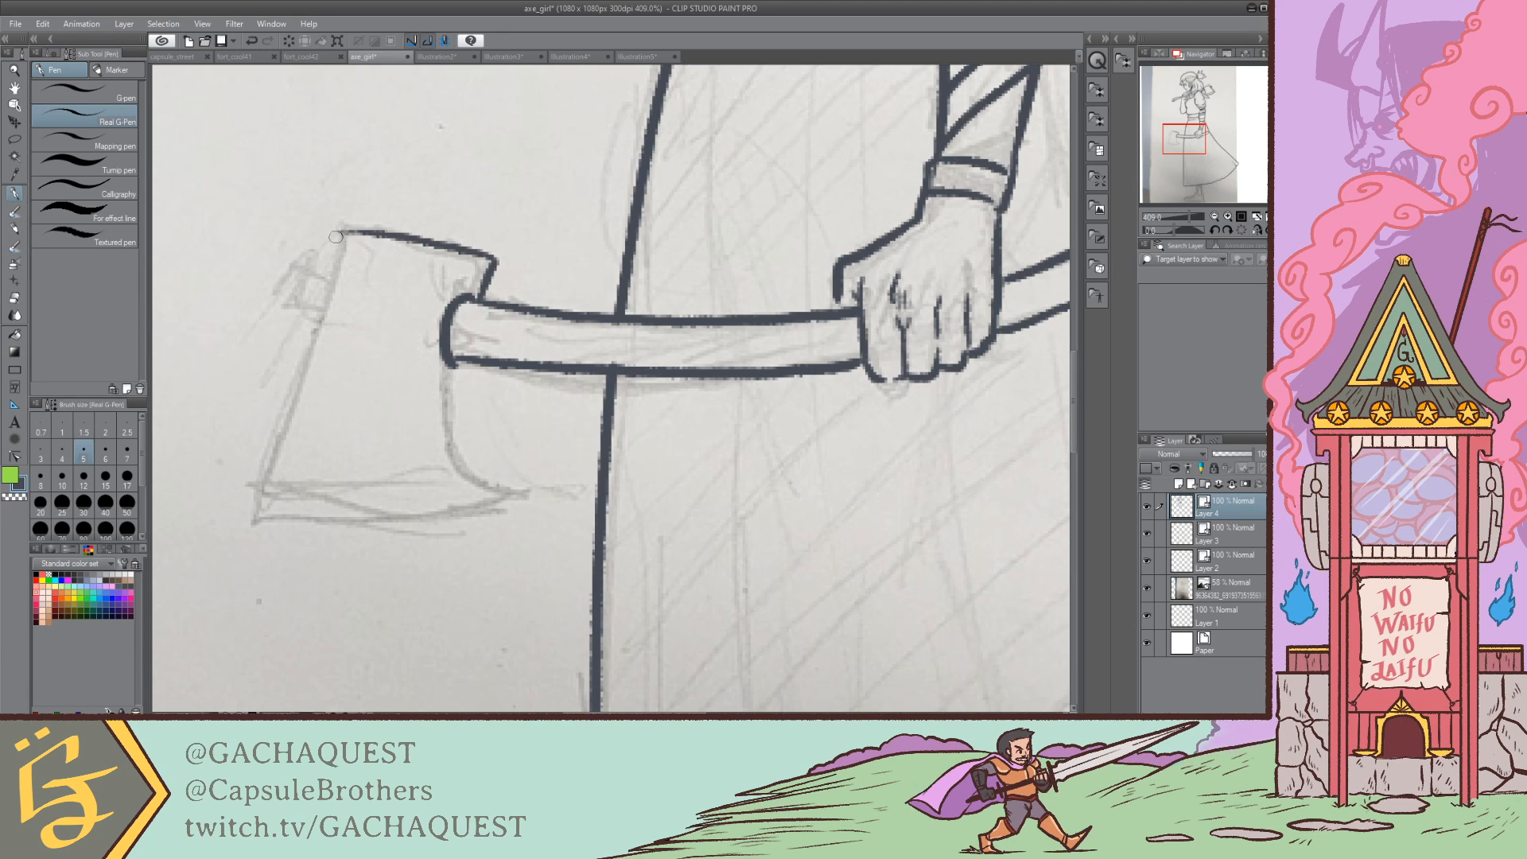
Step: Ink the axe head's long outer side, its curved cutting edge and the inner curve back up to the handle
key("ctrl+z")
mouse_move(486, 261)
left_mouse_down()
mouse_move(353, 228)
mouse_move(286, 509)
left_mouse_up()
key("ctrl+z")
left_click_drag(350, 226, 248, 525)
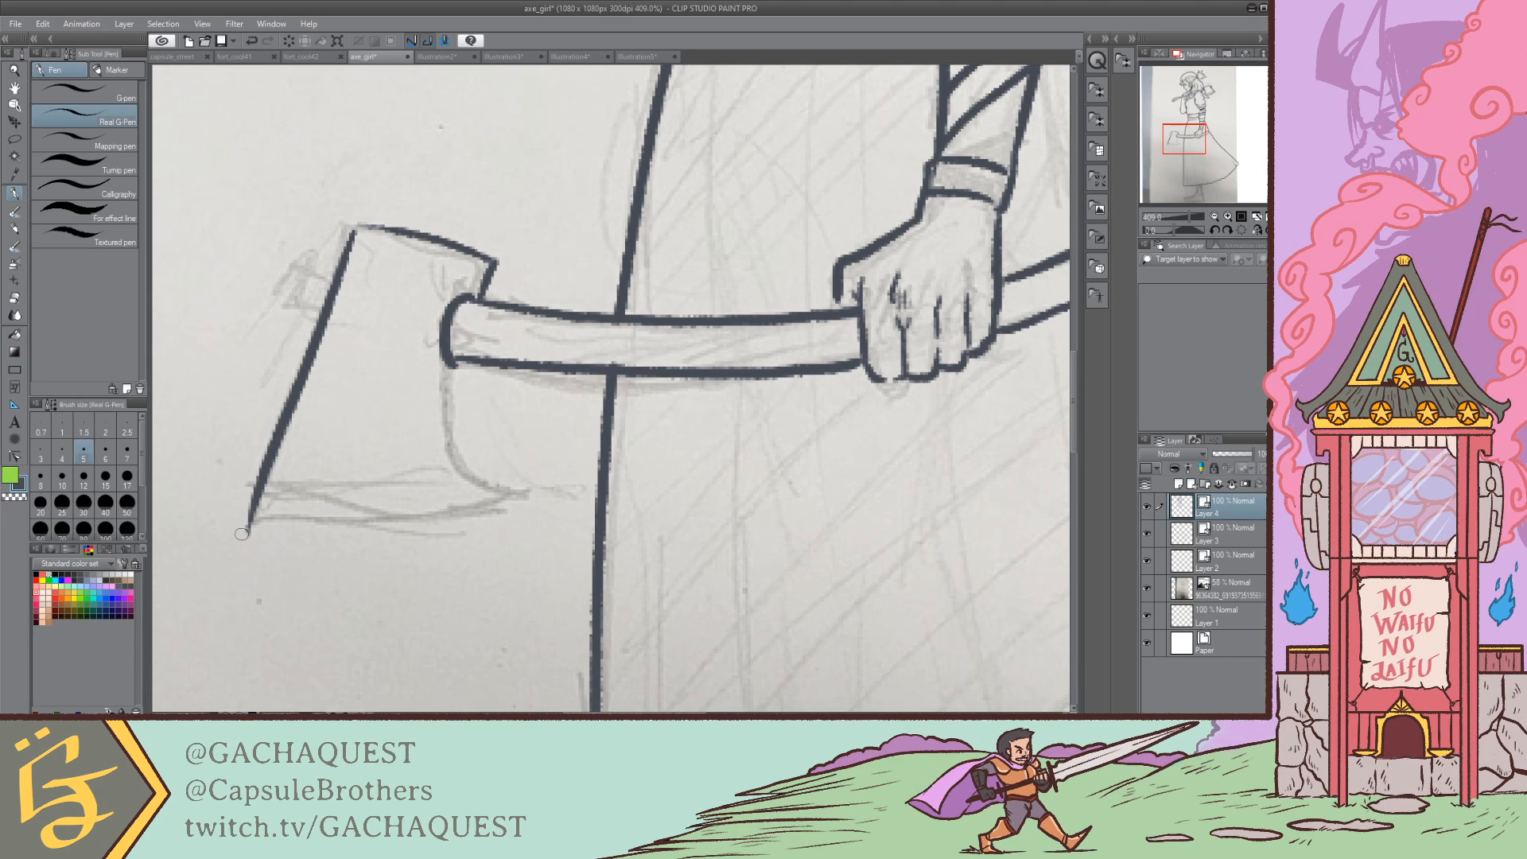
key("ctrl+z")
mouse_move(346, 229)
left_mouse_down()
mouse_move(239, 513)
mouse_move(426, 522)
mouse_move(515, 489)
mouse_move(470, 479)
mouse_move(445, 433)
mouse_move(457, 366)
left_mouse_up()
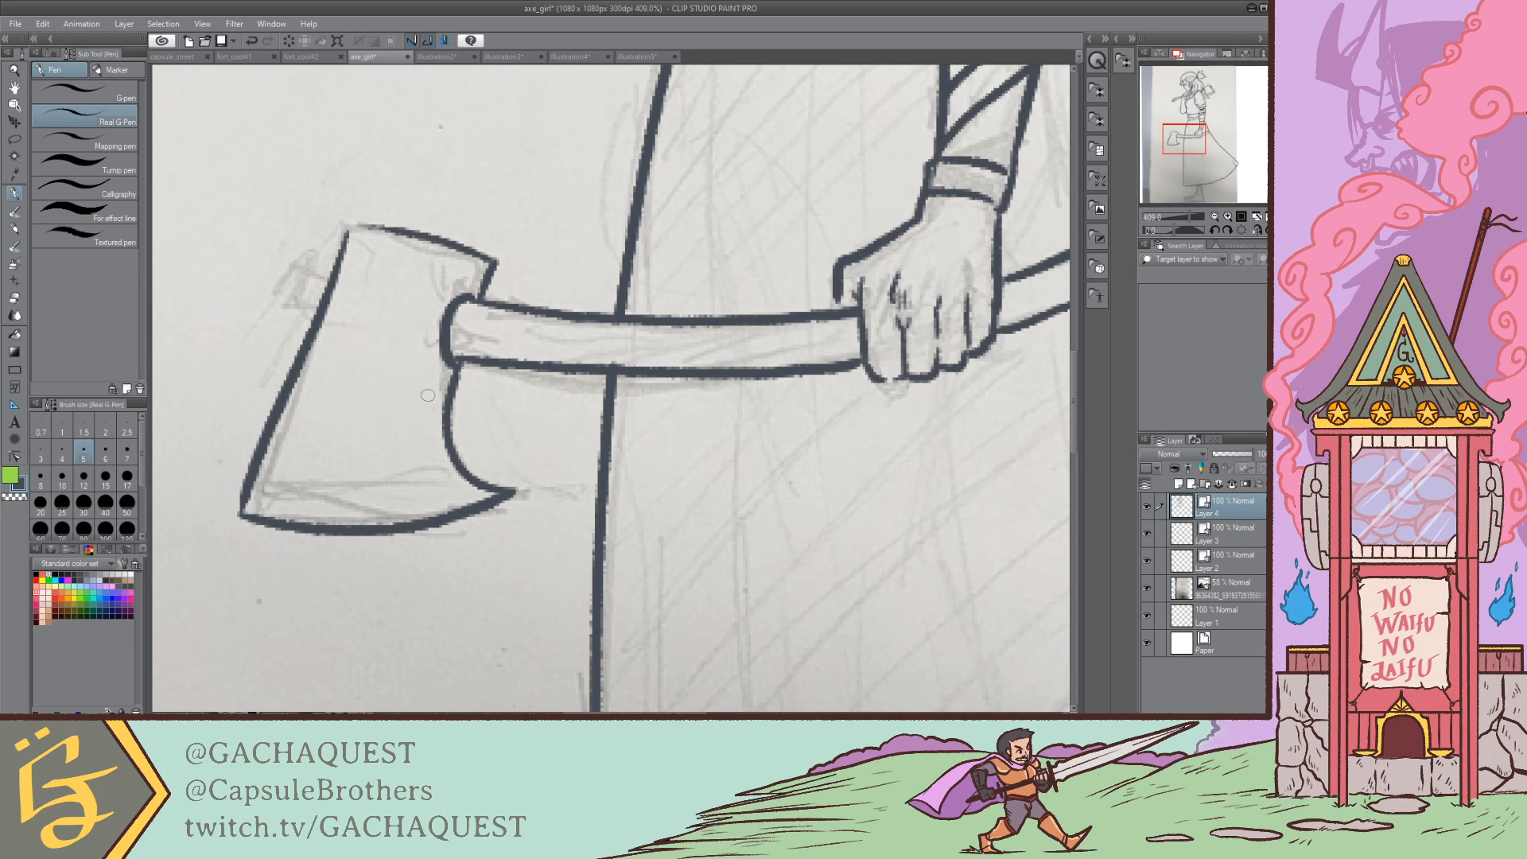
Step: Ink the bevel line above the cutting edge and the rounded handle stub protruding beyond the axe head
key("ctrl+z")
left_click_drag(253, 483, 460, 467)
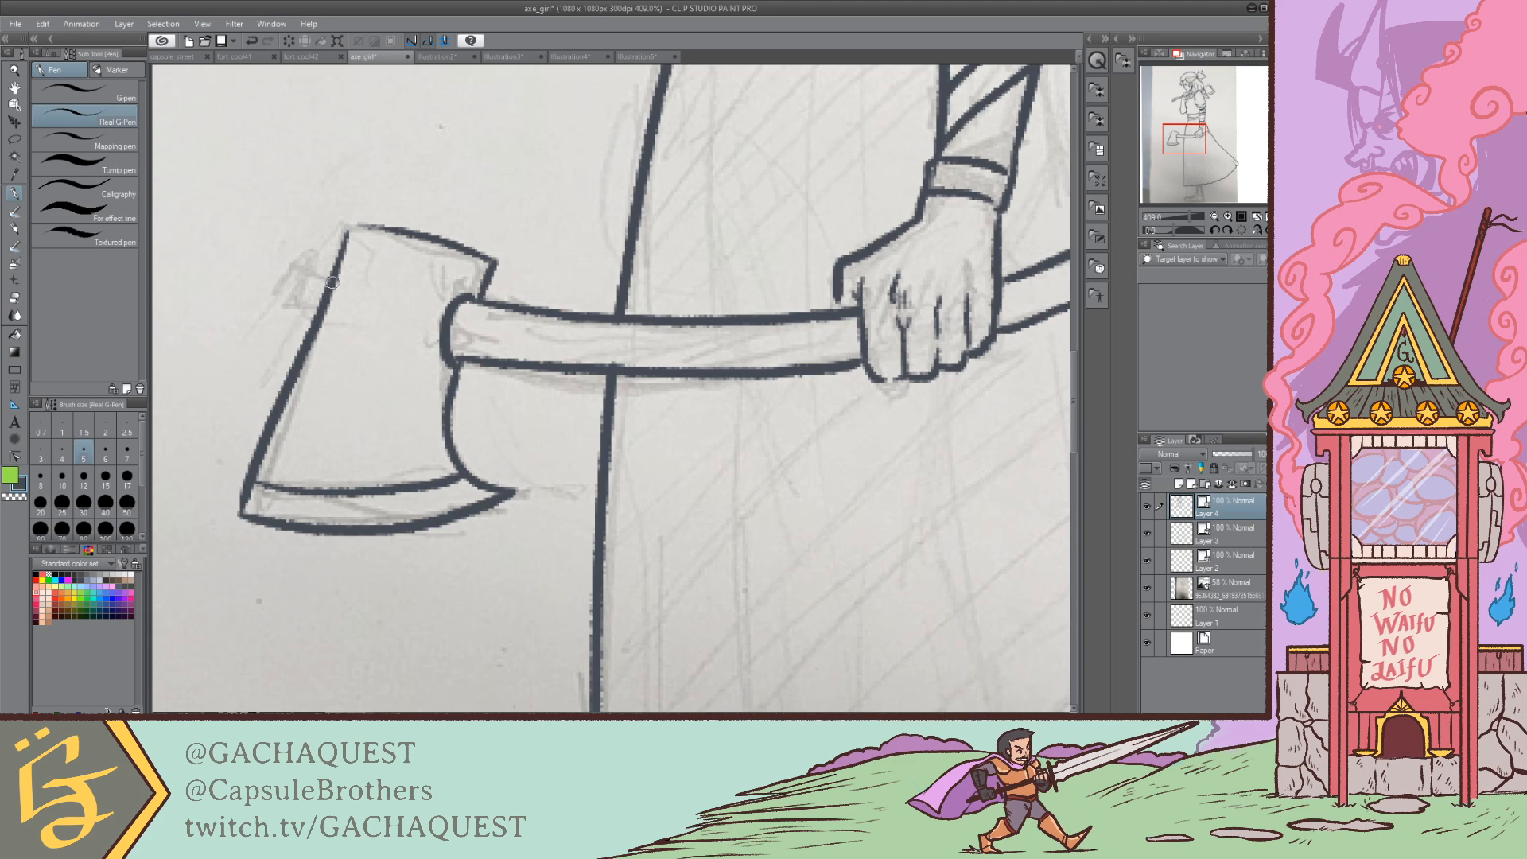
mouse_move(332, 282)
left_mouse_down()
mouse_move(296, 279)
mouse_move(302, 304)
mouse_move(313, 278)
mouse_move(294, 277)
mouse_move(282, 306)
mouse_move(322, 320)
mouse_move(278, 308)
mouse_move(279, 281)
mouse_move(310, 270)
mouse_move(335, 281)
mouse_move(283, 272)
mouse_move(271, 300)
mouse_move(330, 322)
mouse_move(269, 298)
mouse_move(300, 267)
mouse_move(330, 277)
left_mouse_up()
key("ctrl+z")
key("ctrl+z")
key("ctrl+z")
key("ctrl+z")
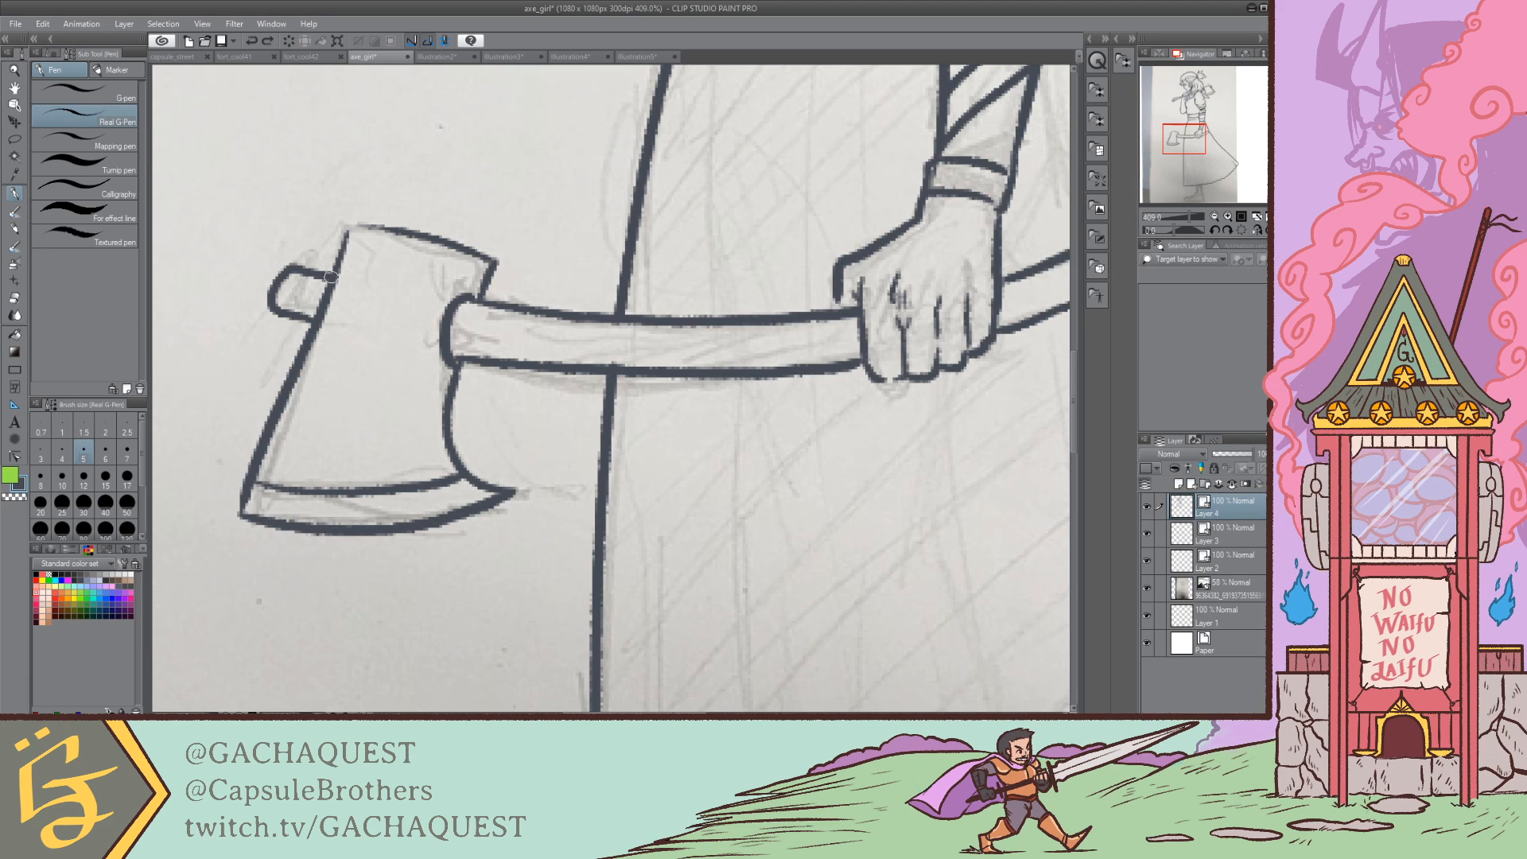
Step: Draw wavy wood grain and knot lines along the axe handle on both sides of the hand
left_click_drag(1191, 147, 1195, 140)
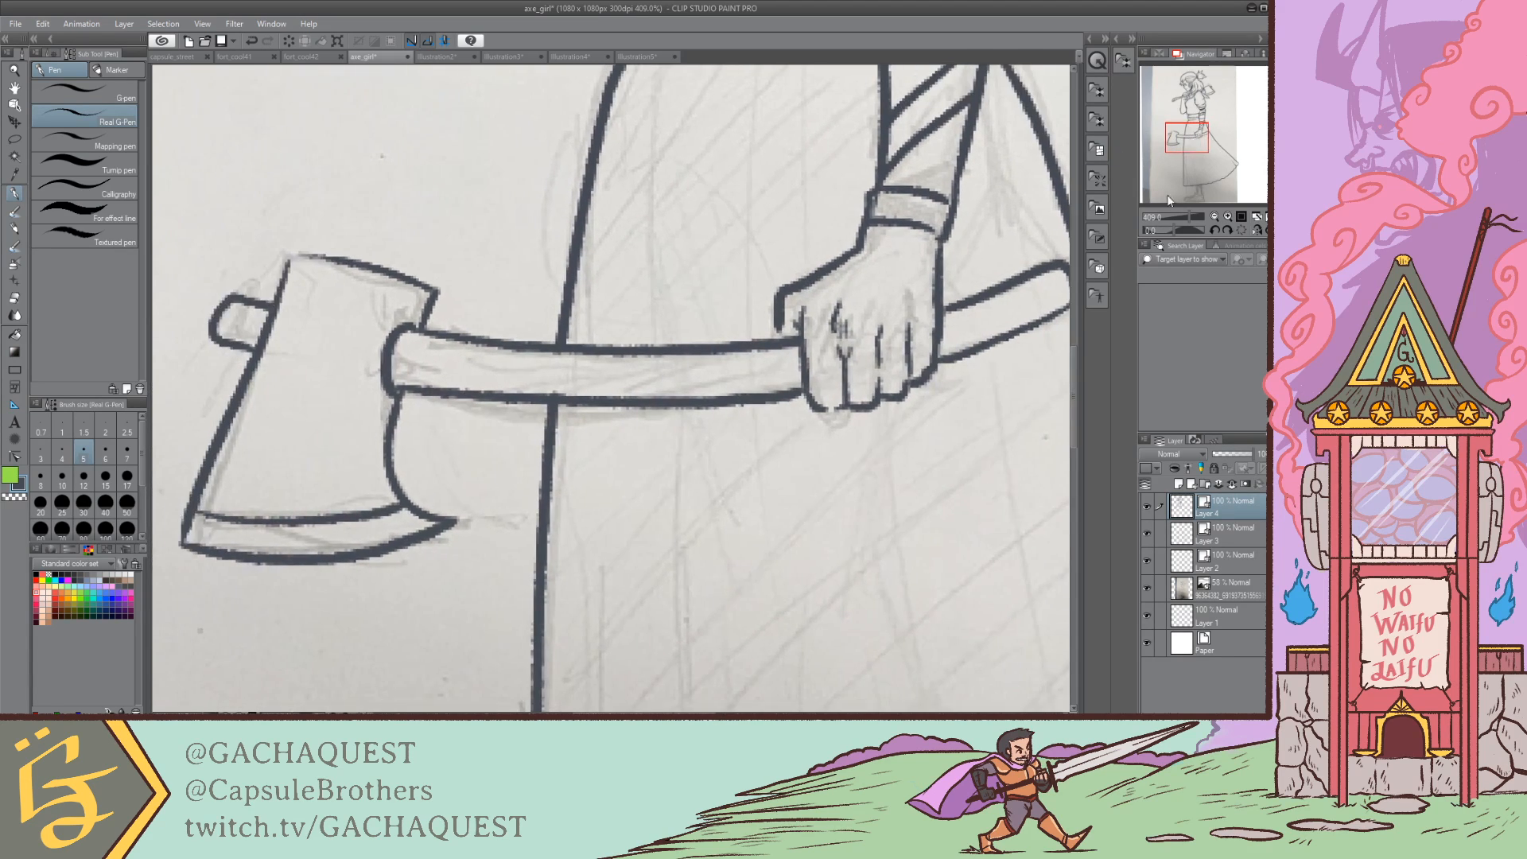
mouse_move(1054, 268)
left_mouse_down()
mouse_move(1000, 328)
mouse_move(944, 354)
mouse_move(1007, 282)
left_mouse_up()
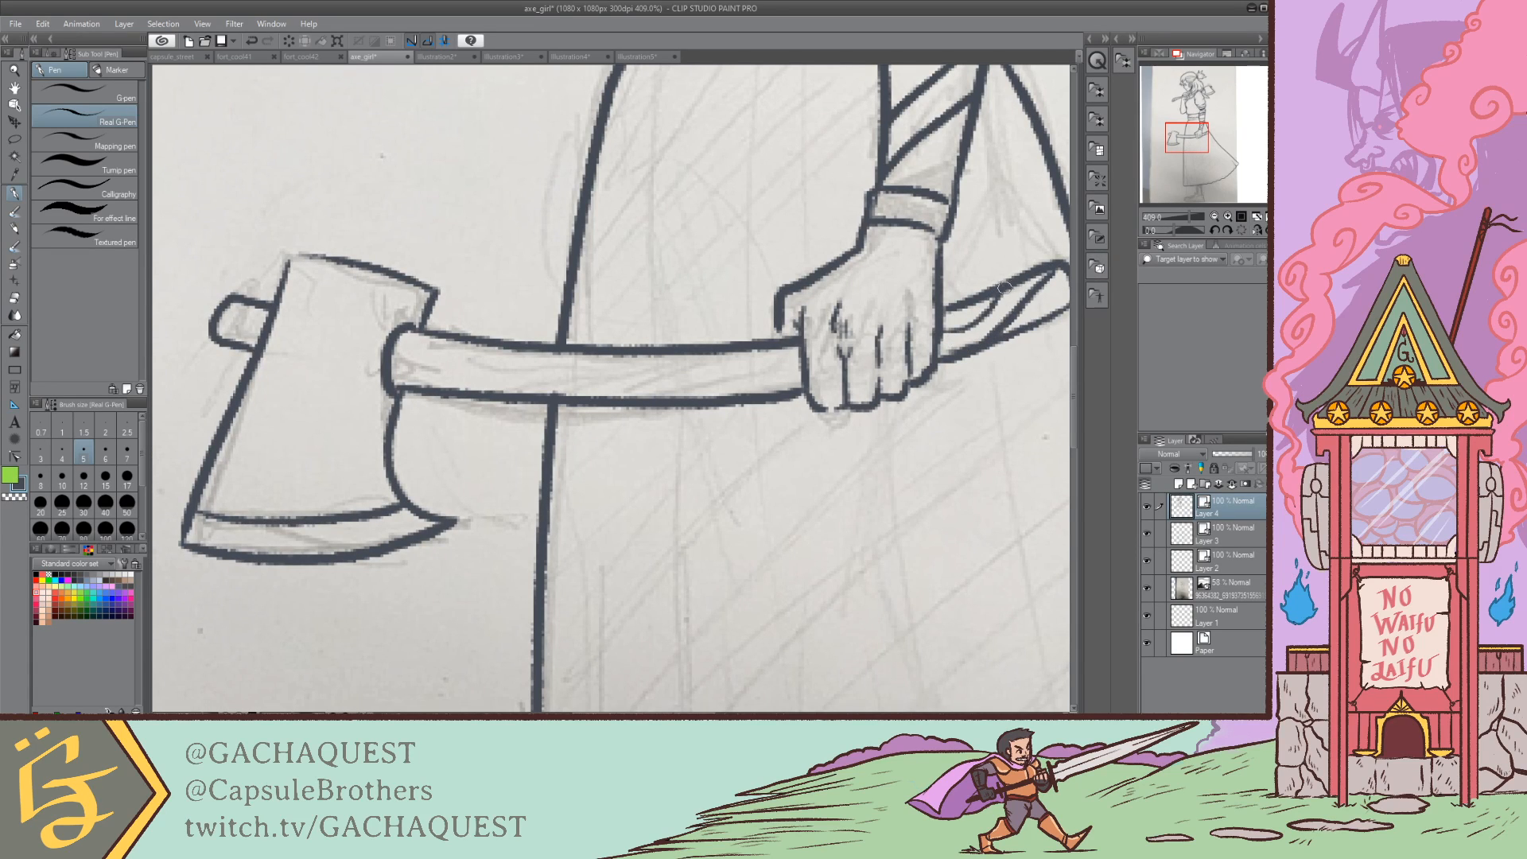
mouse_move(743, 347)
left_mouse_down()
mouse_move(618, 386)
mouse_move(554, 370)
mouse_move(608, 359)
mouse_move(582, 363)
left_mouse_up()
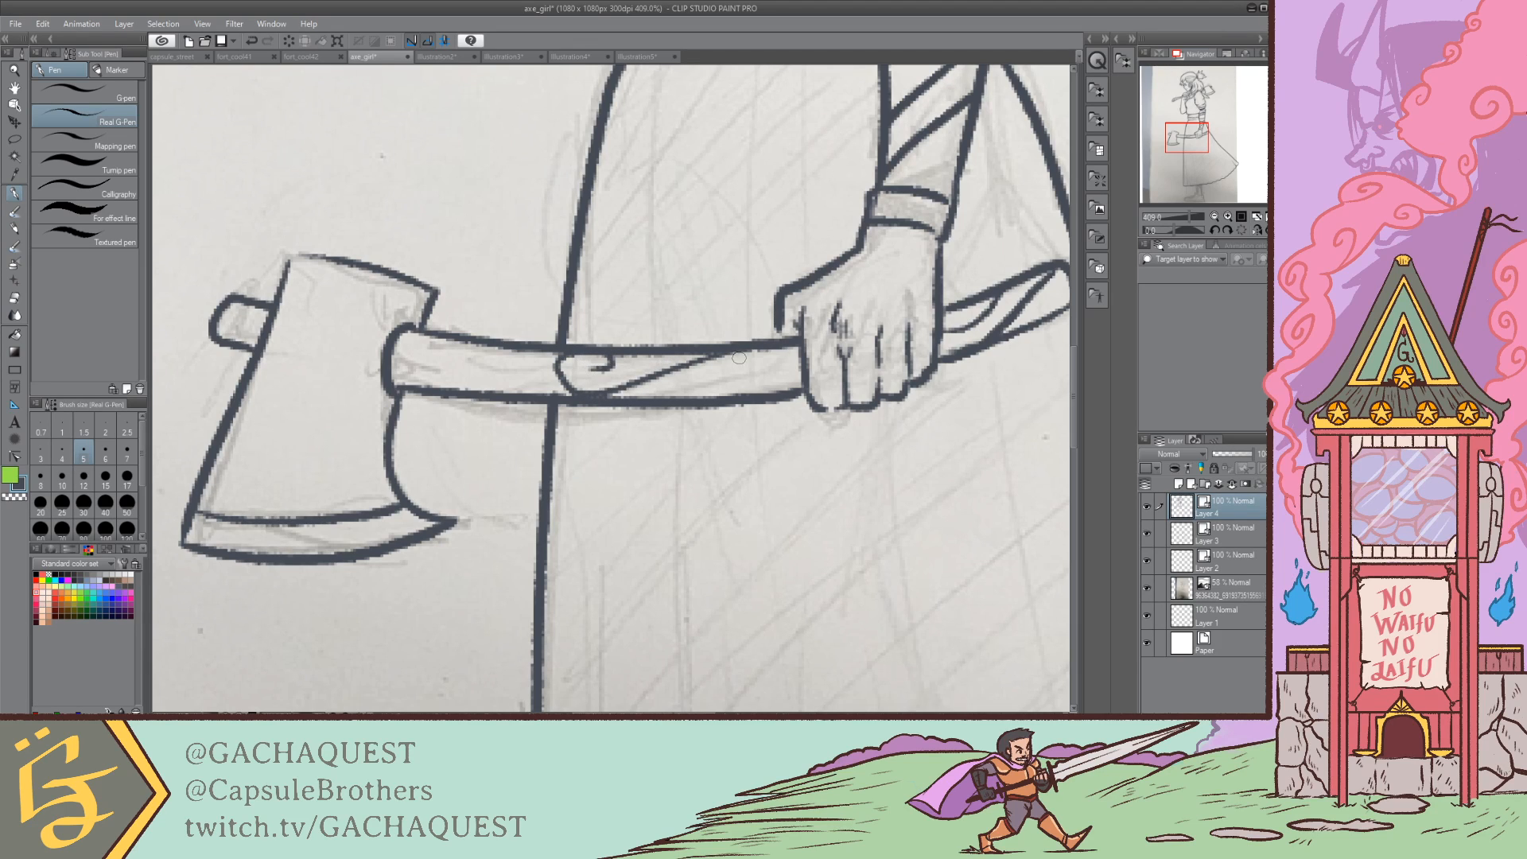
mouse_move(663, 399)
left_mouse_down()
mouse_move(732, 367)
mouse_move(808, 375)
mouse_move(748, 382)
mouse_move(778, 374)
left_mouse_up()
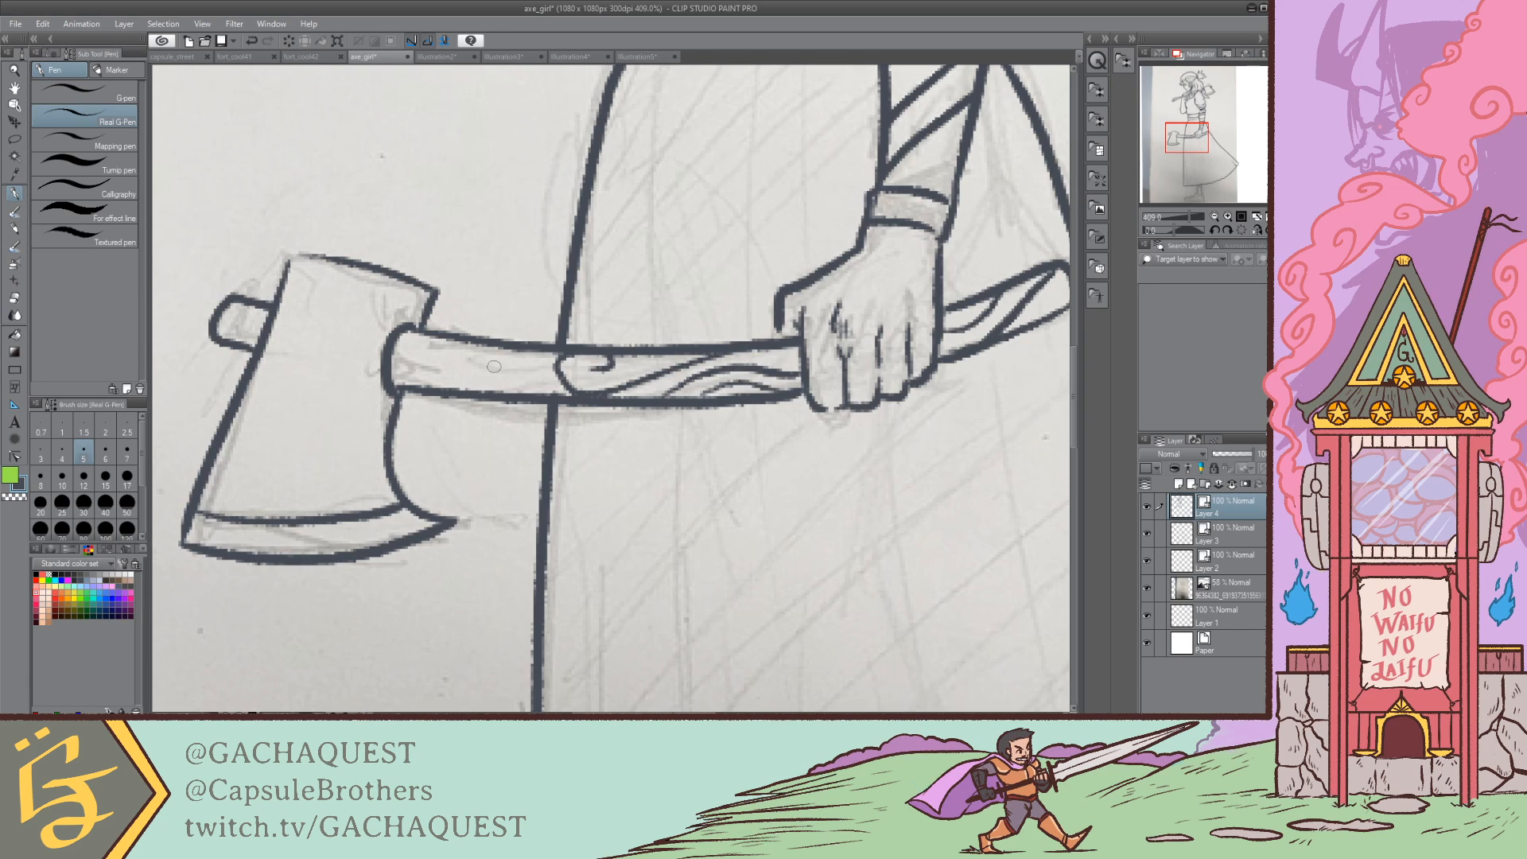
left_click_drag(532, 350, 421, 389)
mouse_move(483, 345)
left_mouse_down()
mouse_move(386, 367)
mouse_move(403, 329)
mouse_move(455, 344)
left_mouse_up()
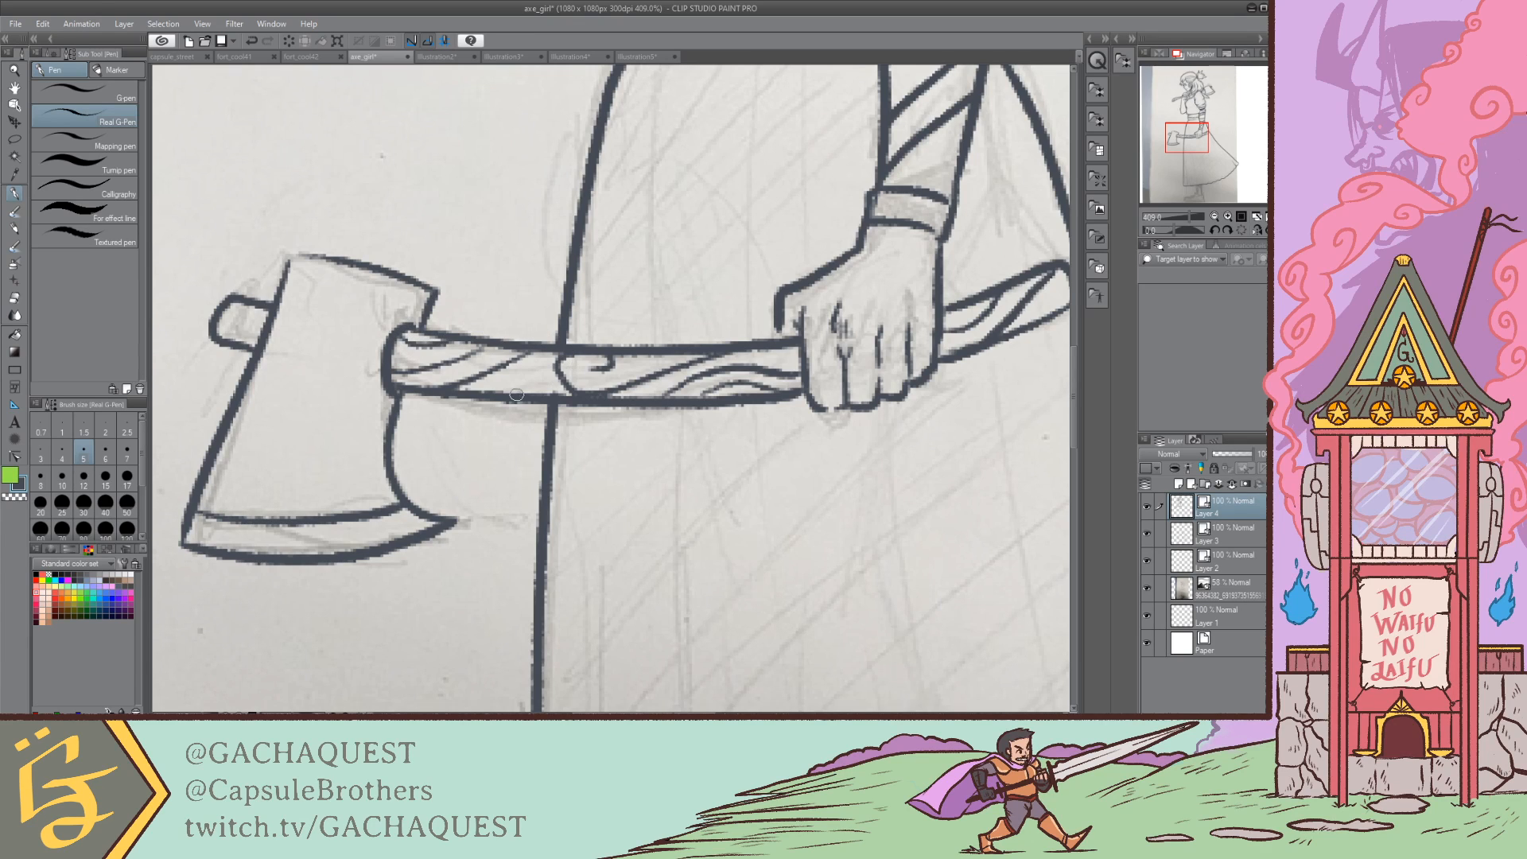
mouse_move(497, 393)
left_mouse_down()
mouse_move(537, 379)
mouse_move(556, 396)
left_mouse_up()
Step: Ink the end face of the handle stub beyond the axe head and save the drawing
left_click_drag(1191, 136, 1187, 137)
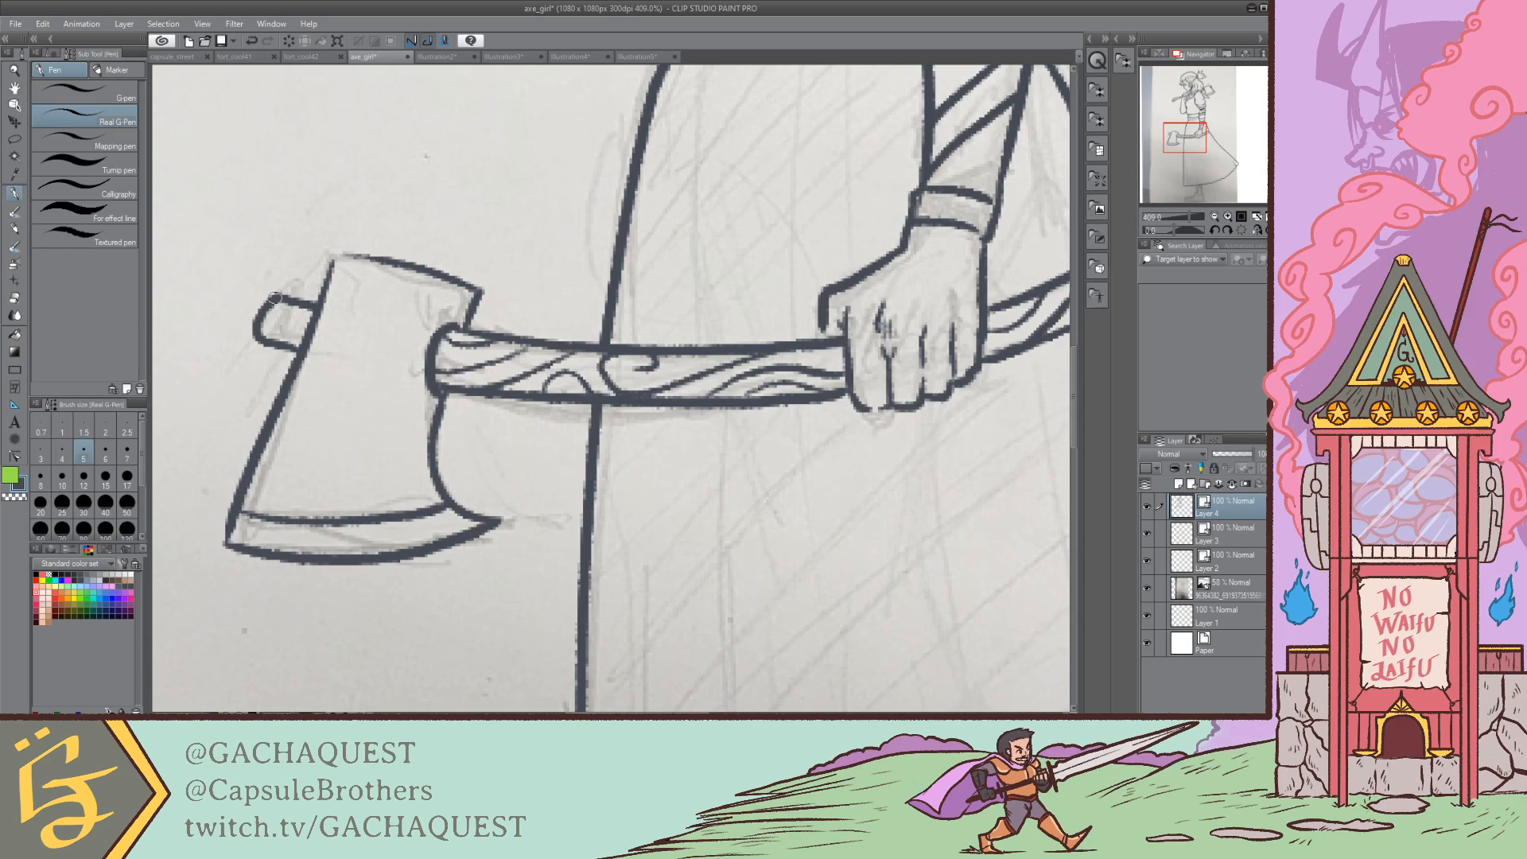
mouse_move(274, 297)
left_mouse_down()
mouse_move(285, 347)
mouse_move(301, 349)
mouse_move(302, 324)
mouse_move(304, 347)
left_mouse_up()
key("ctrl+z")
left_click_drag(1198, 133, 1206, 135)
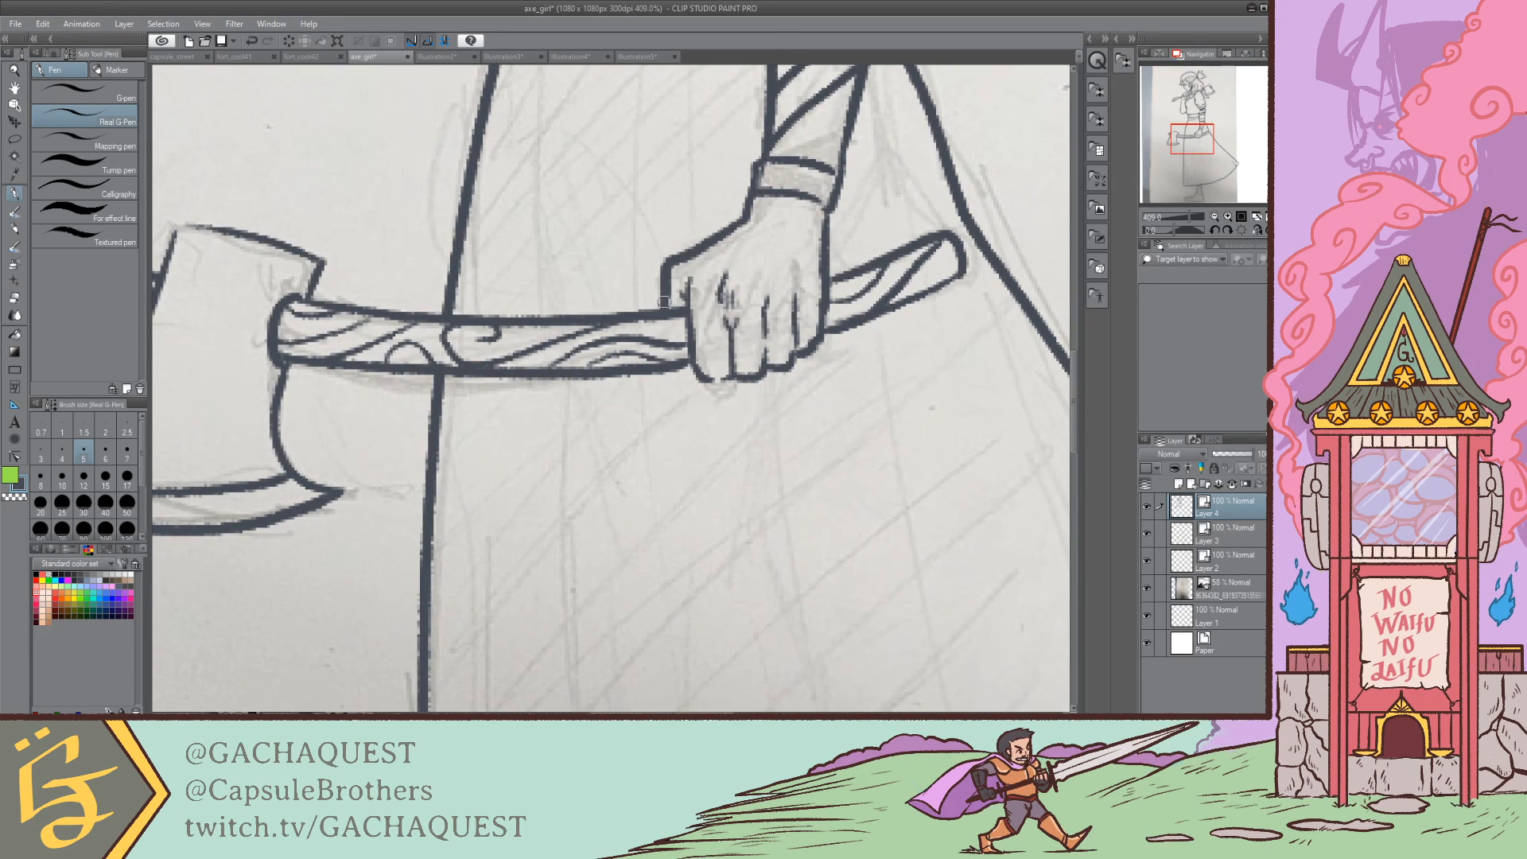
left_click_drag(1188, 129, 1187, 126)
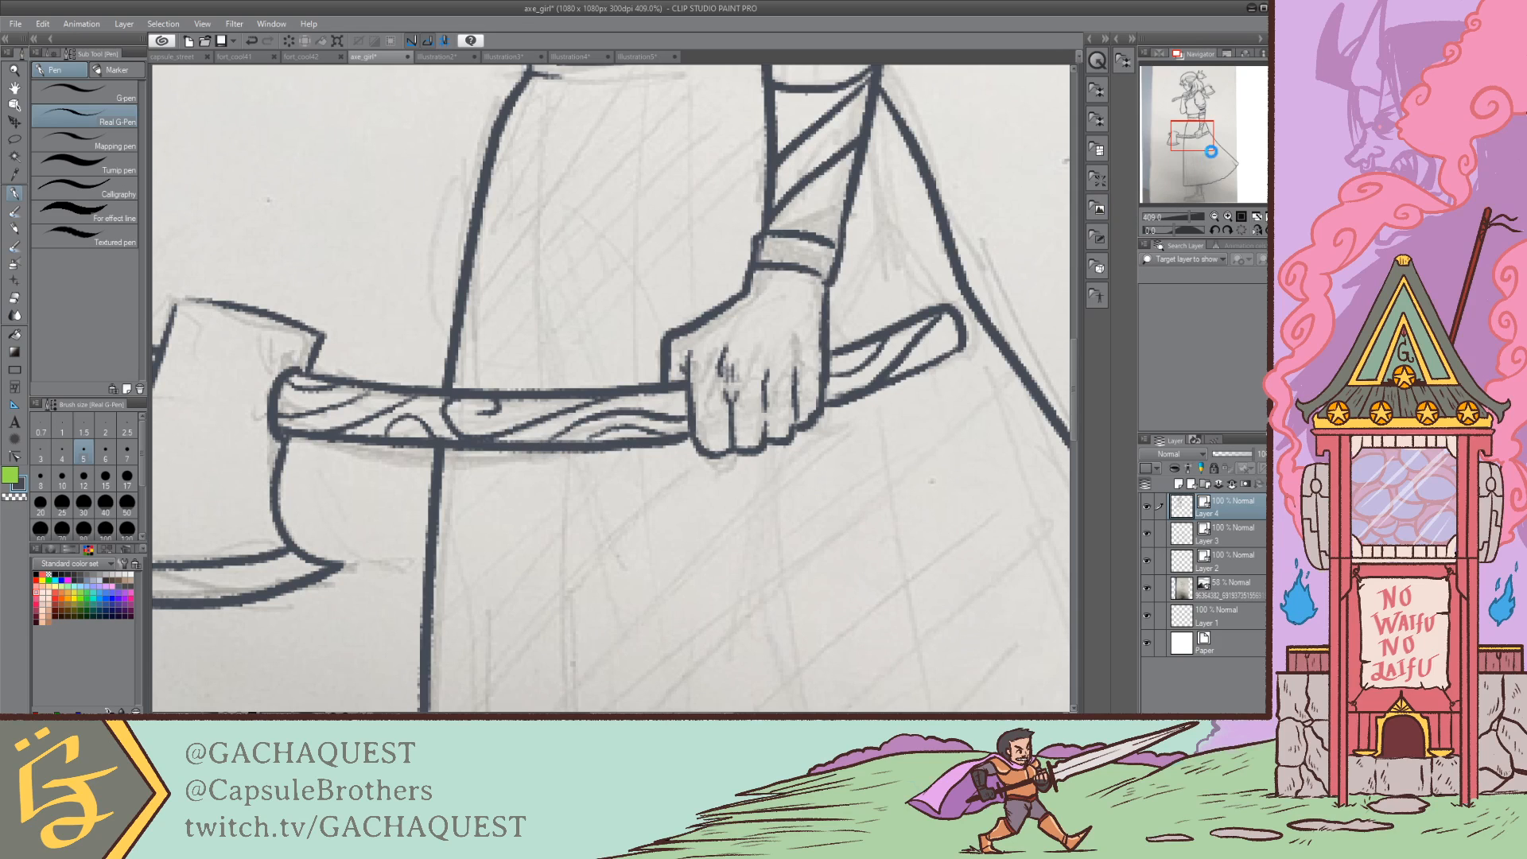
left_click_drag(1191, 142, 1198, 112)
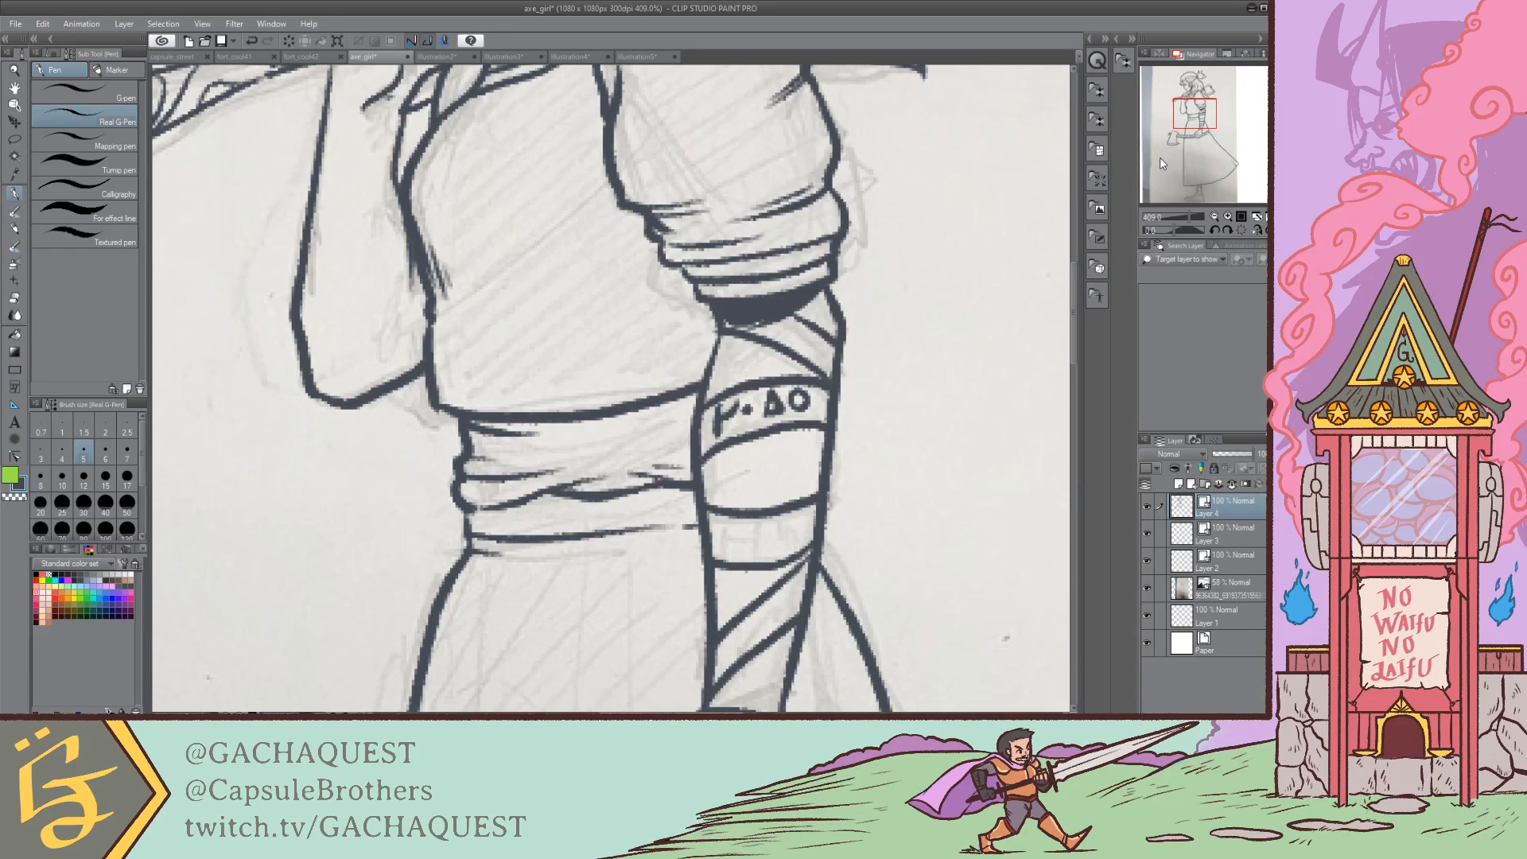
key("ctrl+s")
Step: Try out a long curved horn growing from the woman's forehead
left_click_drag(1205, 116, 1193, 98)
left_click_drag(581, 163, 579, 165)
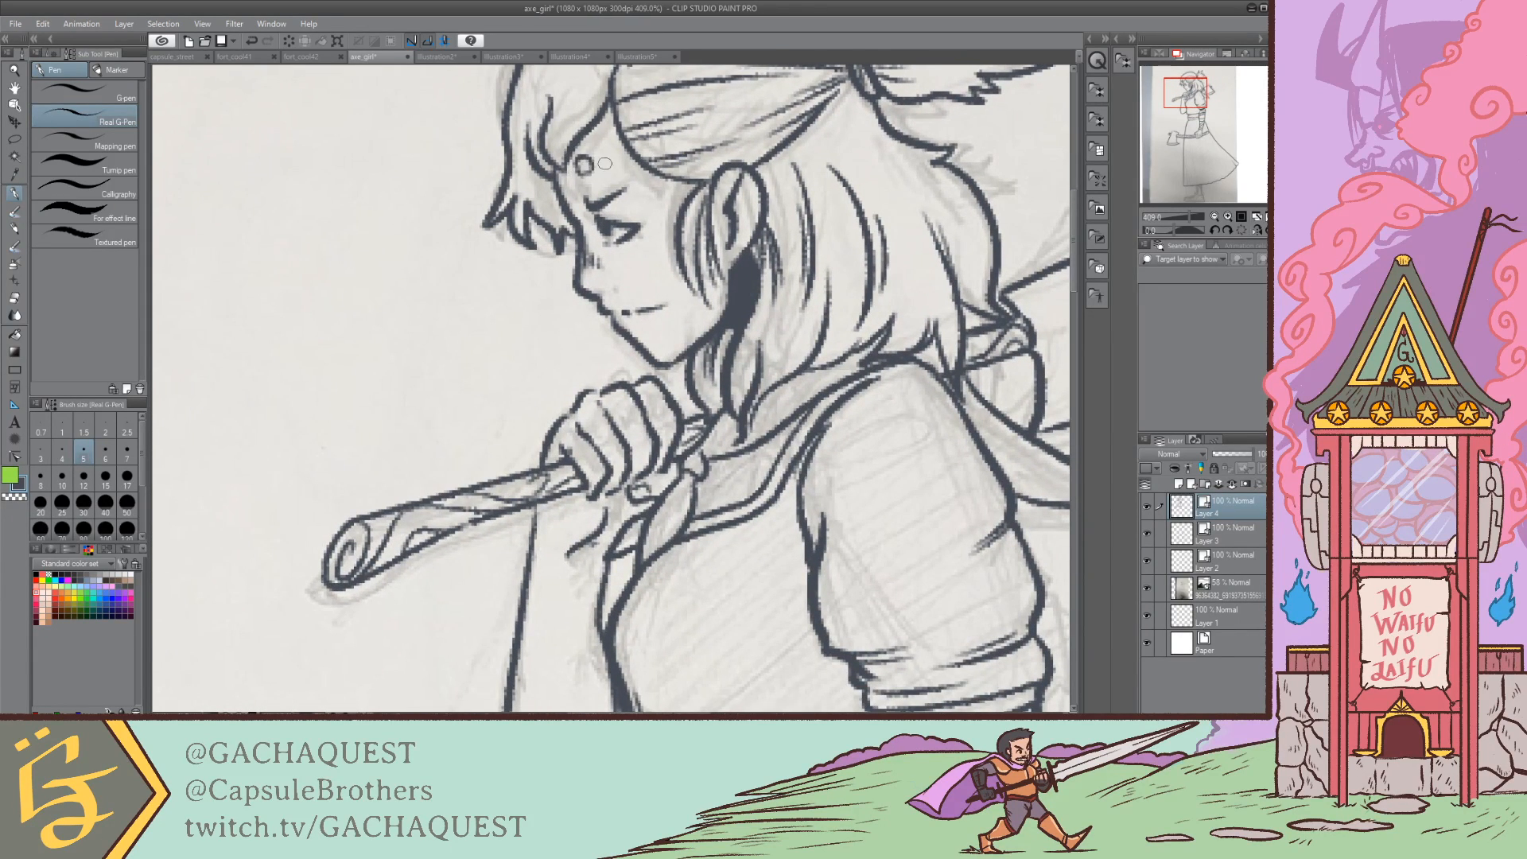
mouse_move(368, 141)
left_mouse_down()
mouse_move(549, 176)
mouse_move(585, 165)
mouse_move(536, 181)
mouse_move(396, 152)
mouse_move(418, 167)
mouse_move(593, 165)
left_mouse_up()
left_click_drag(1186, 92, 1175, 112)
key("ctrl+z")
key("ctrl+z")
key("ctrl+z")
mouse_move(698, 225)
left_mouse_down()
mouse_move(510, 213)
mouse_move(479, 192)
mouse_move(531, 233)
mouse_move(672, 251)
mouse_move(708, 233)
mouse_move(517, 227)
mouse_move(487, 207)
mouse_move(581, 238)
mouse_move(517, 220)
left_mouse_up()
key("ctrl+z")
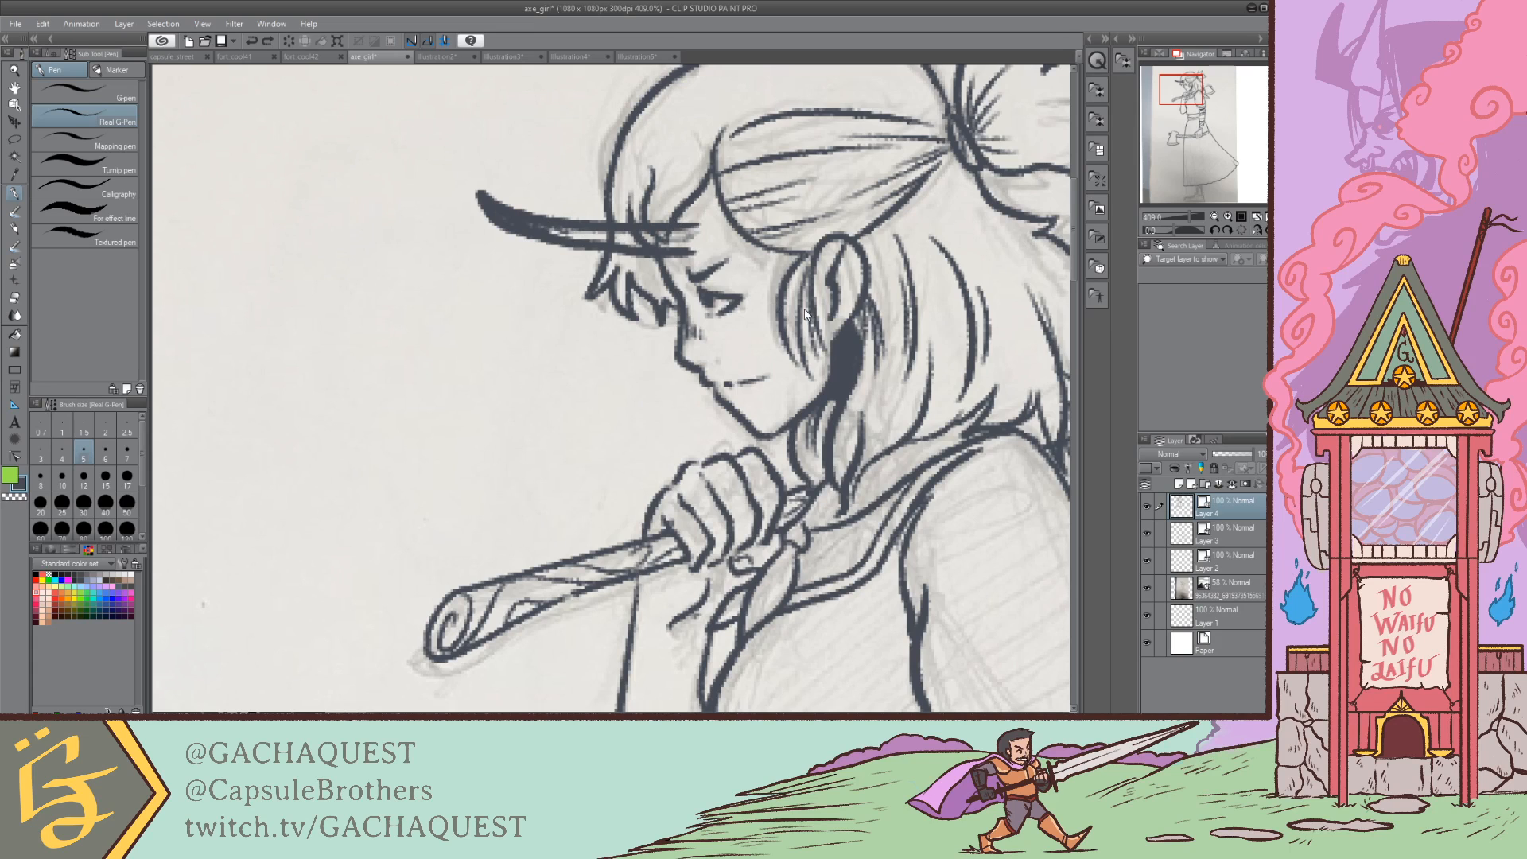
key("ctrl+z")
key("ctrl+z")
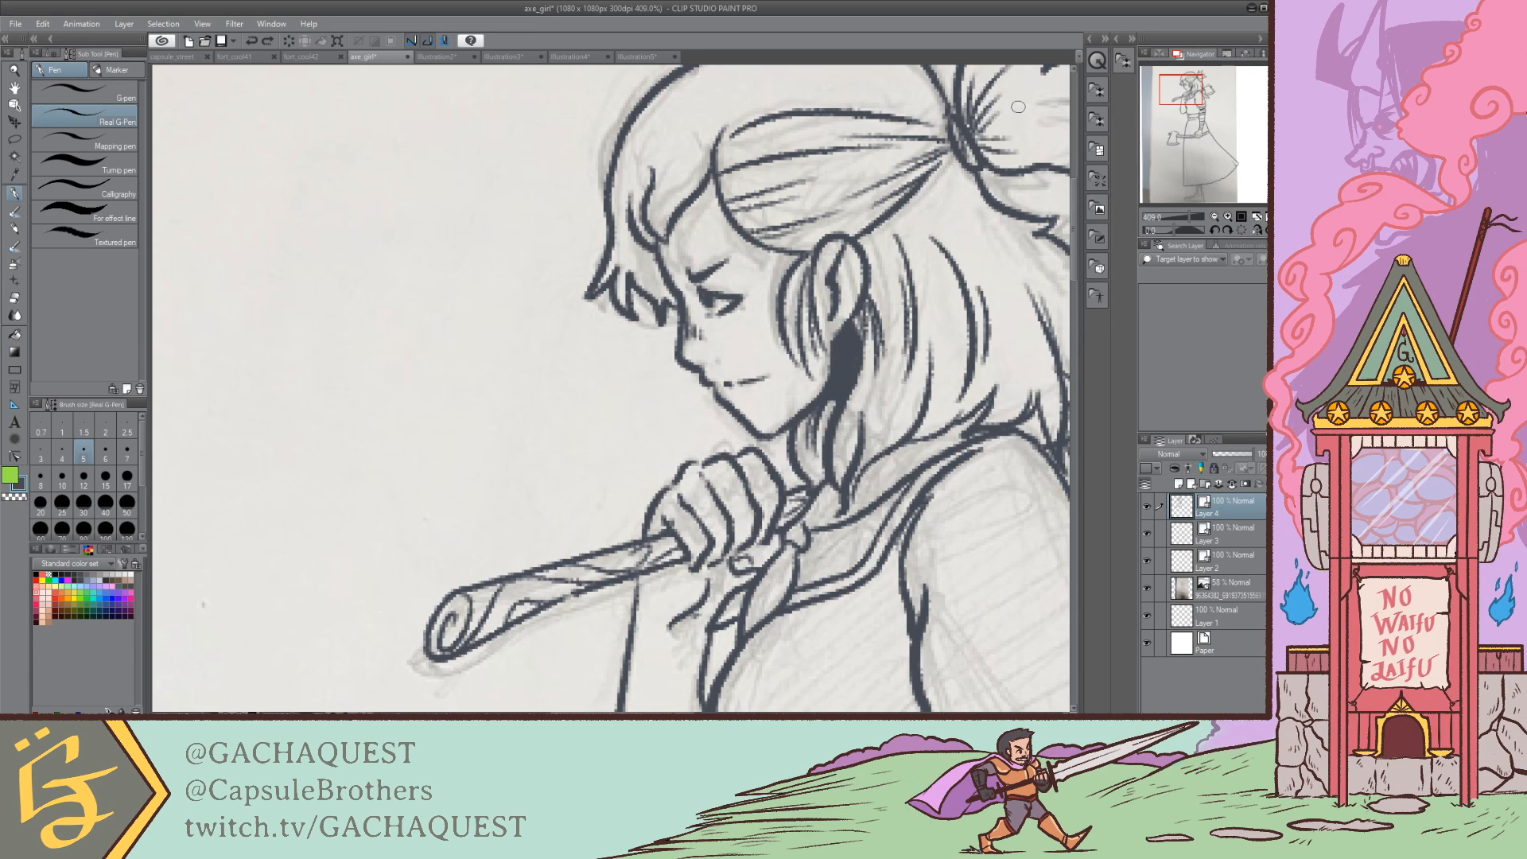
Step: Touch up the upper outer corner of the axe head and save the drawing
left_click_drag(1193, 97, 1179, 217)
mouse_move(1199, 153)
left_mouse_down()
mouse_move(1196, 97)
mouse_move(1189, 216)
mouse_move(1178, 143)
left_mouse_up()
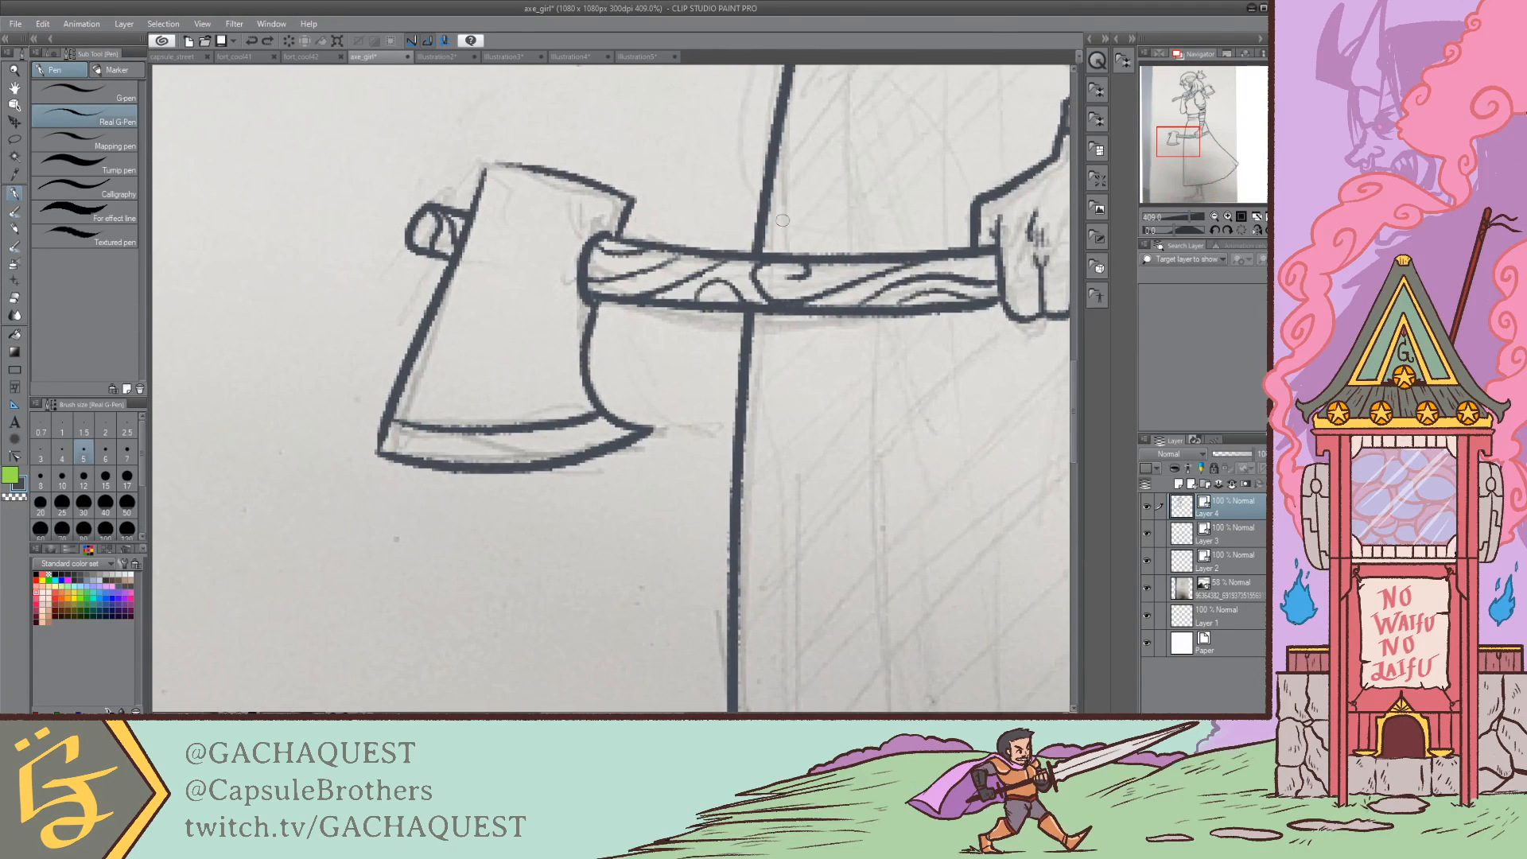
left_click_drag(482, 184, 487, 161)
key("ctrl+z")
key("ctrl+s")
mouse_move(1180, 141)
left_mouse_down()
mouse_move(1208, 199)
mouse_move(1178, 217)
mouse_move(1202, 117)
mouse_move(1200, 168)
left_mouse_up()
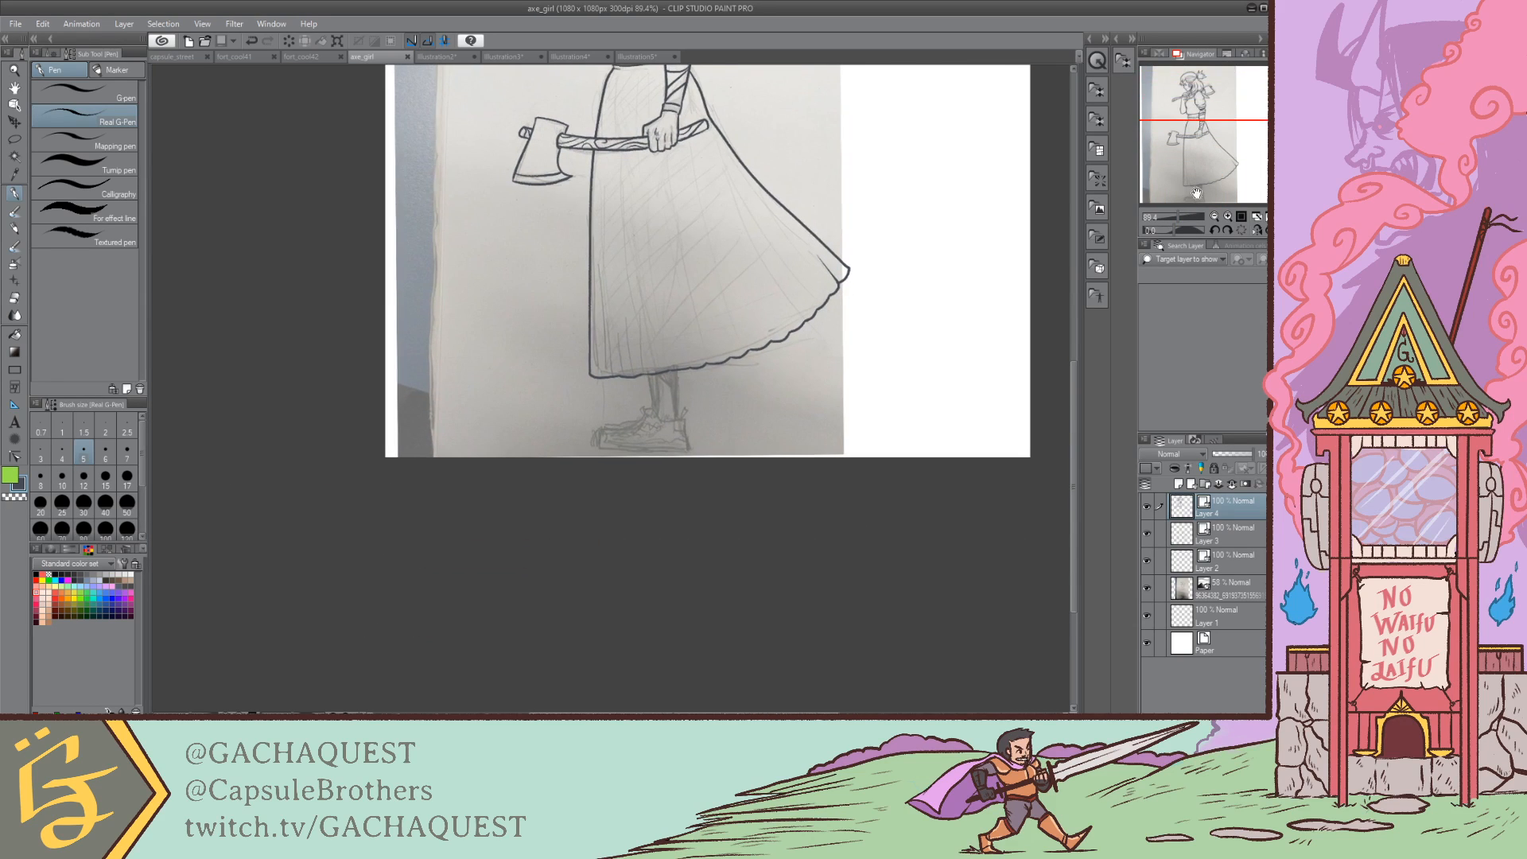
Step: Ink both edges of the nearer lower leg below the hem and the shoe's heel patch and back edge
left_click_drag(1176, 217, 1206, 191)
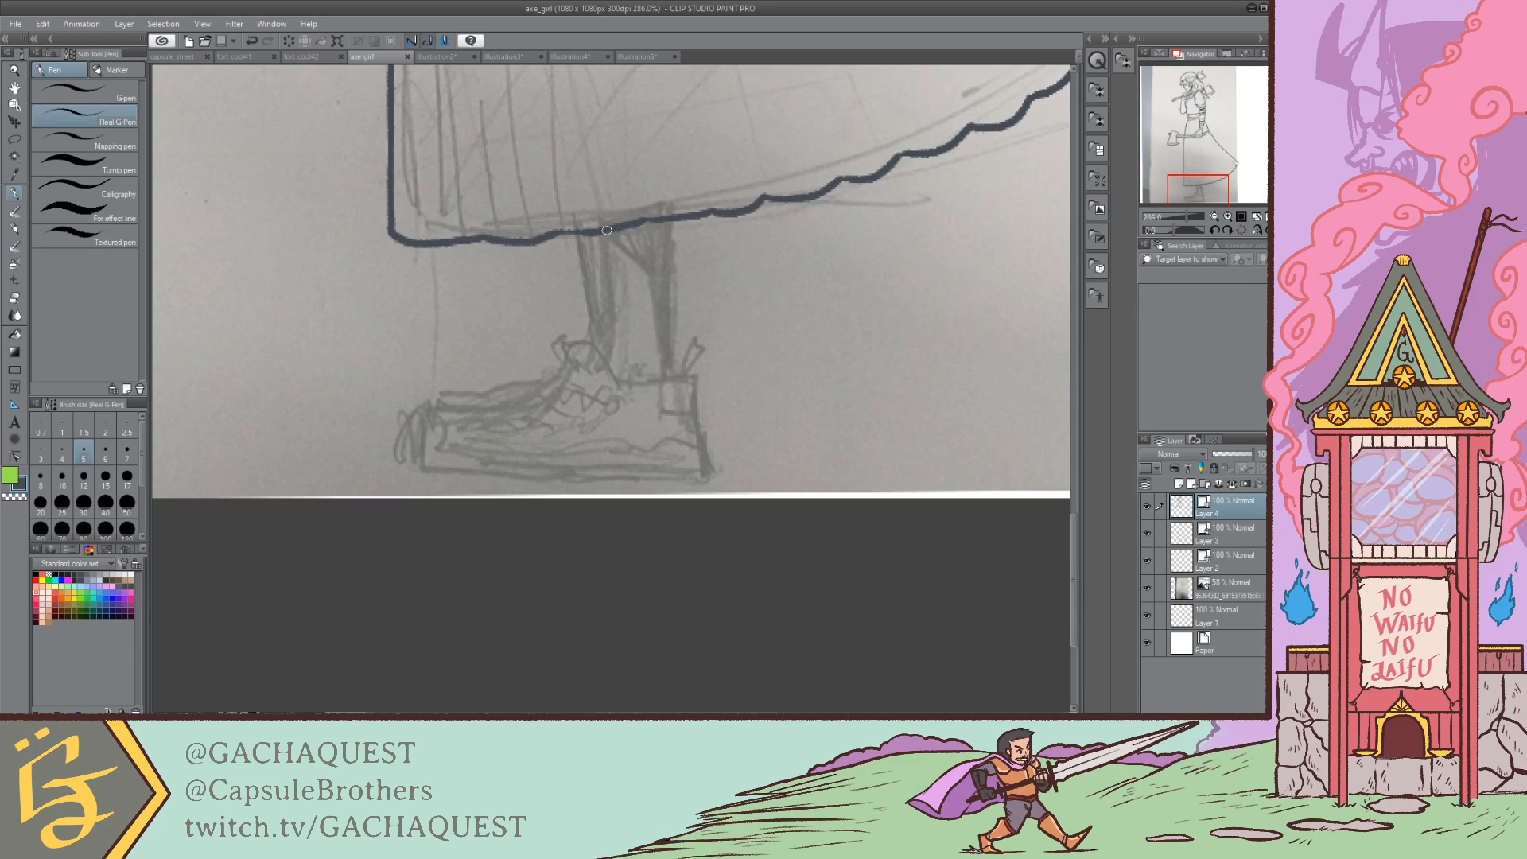
key("ctrl+z")
left_click_drag(606, 229, 609, 367)
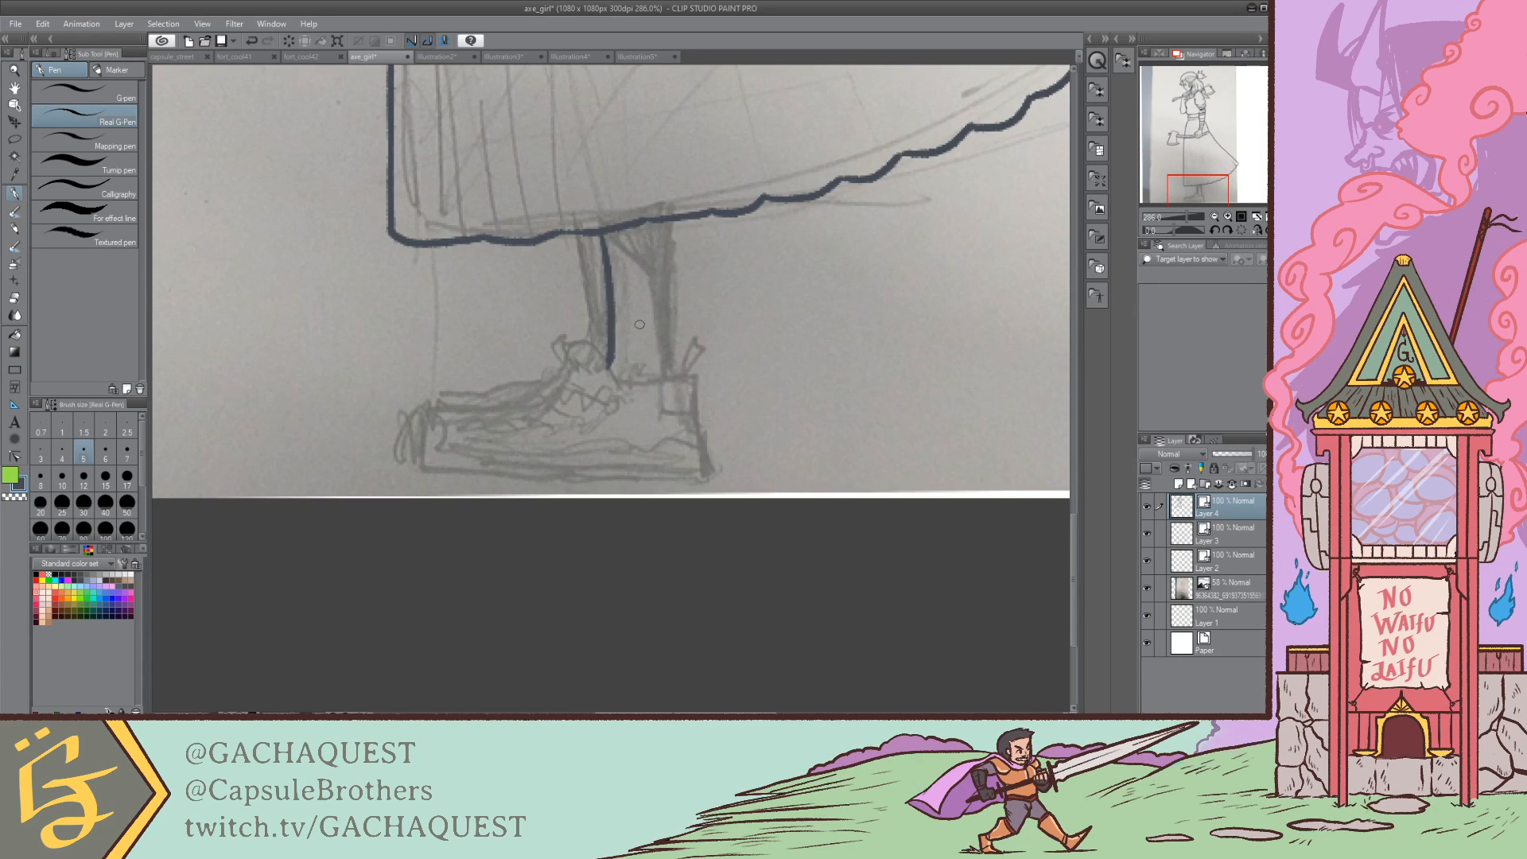
mouse_move(671, 224)
left_mouse_down()
mouse_move(669, 370)
mouse_move(694, 381)
mouse_move(650, 386)
mouse_move(696, 375)
mouse_move(696, 407)
mouse_move(673, 418)
mouse_move(693, 420)
mouse_move(698, 450)
left_mouse_up()
key("ctrl+z")
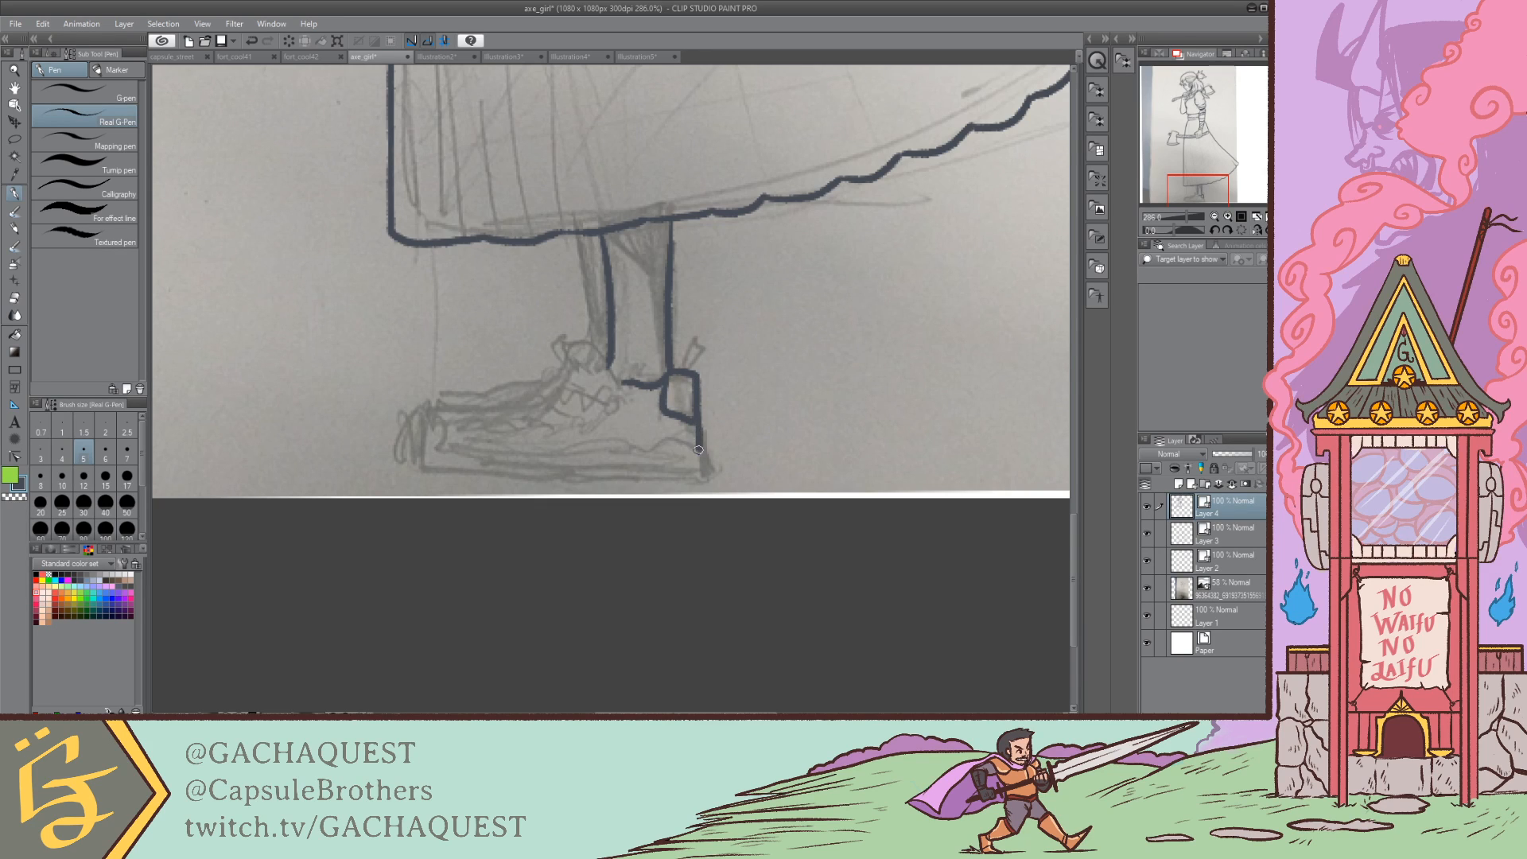
Step: Ink the shoe's ankle opening, raised tongue, heel loop and laces, and outline its toe and thick sole
mouse_move(682, 368)
left_mouse_down()
mouse_move(704, 337)
mouse_move(699, 367)
mouse_move(708, 338)
mouse_move(692, 379)
mouse_move(693, 348)
mouse_move(707, 348)
mouse_move(558, 351)
mouse_move(563, 385)
mouse_move(599, 408)
mouse_move(566, 424)
mouse_move(464, 424)
mouse_move(545, 405)
mouse_move(564, 383)
mouse_move(555, 405)
mouse_move(617, 399)
mouse_move(518, 426)
left_mouse_up()
key("ctrl+z")
key("ctrl+z")
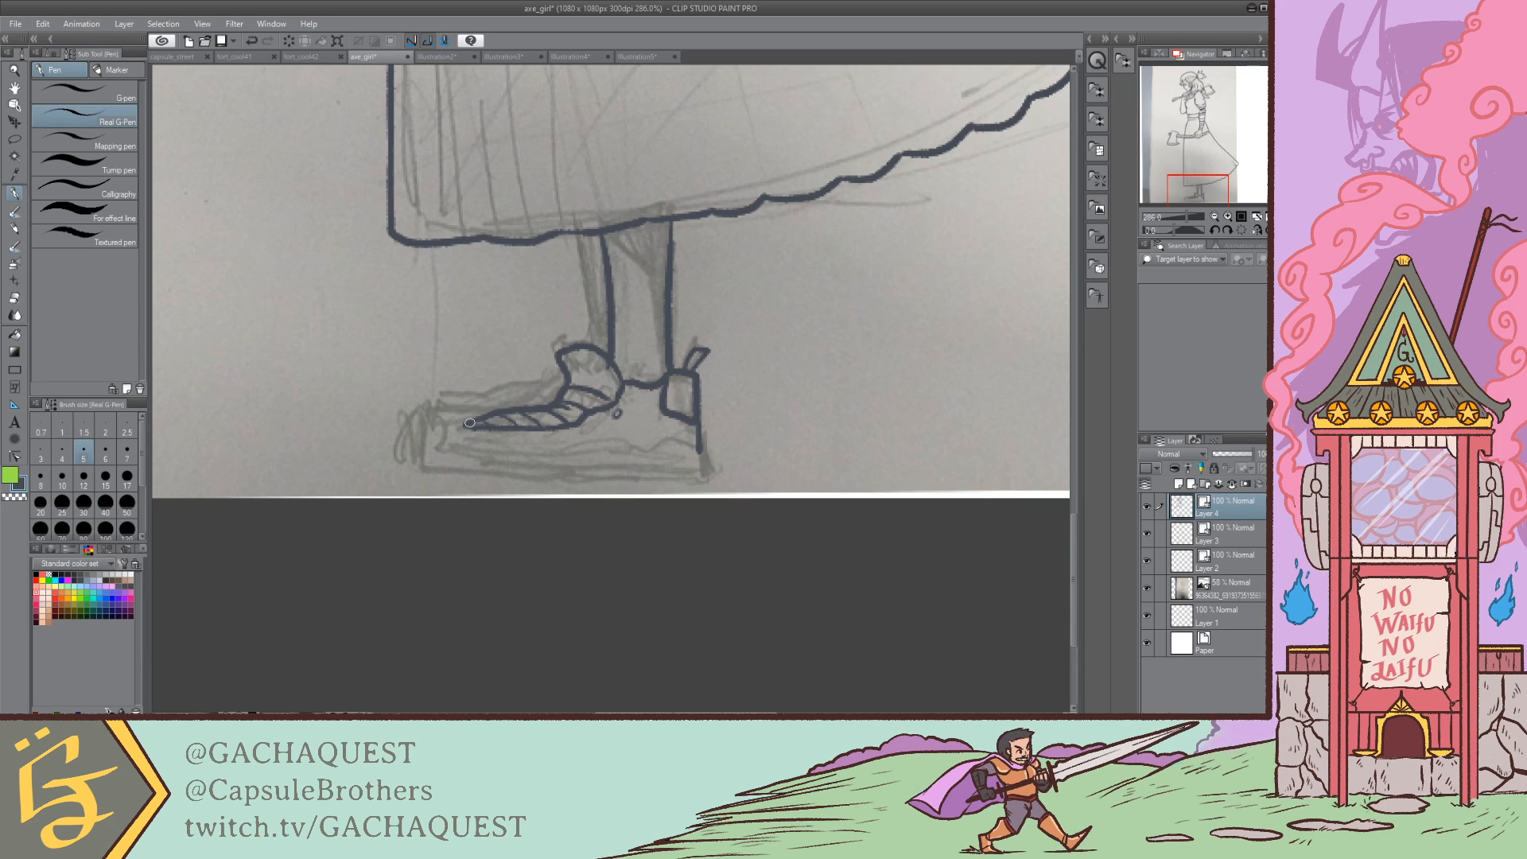
mouse_move(454, 421)
left_mouse_down()
mouse_move(412, 443)
mouse_move(422, 472)
mouse_move(446, 444)
mouse_move(702, 461)
mouse_move(598, 479)
mouse_move(427, 474)
mouse_move(698, 471)
mouse_move(699, 452)
left_mouse_up()
key("ctrl+z")
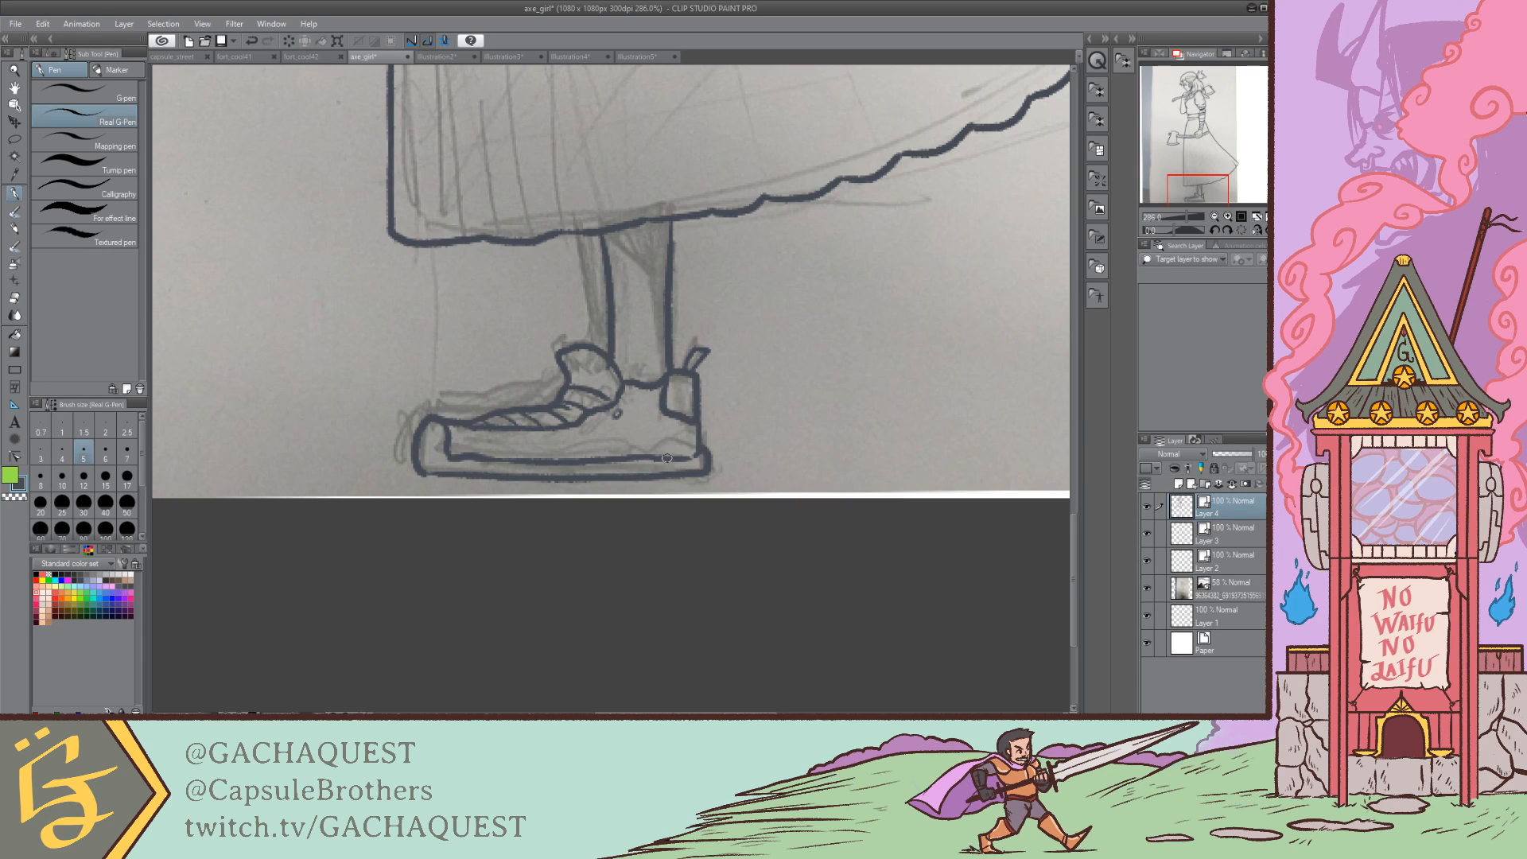
Step: Ink the front edge of the farther lower leg below the hem and the far shoe's upper, laces and tongue behind the near shoe
left_click_drag(1199, 186, 1197, 183)
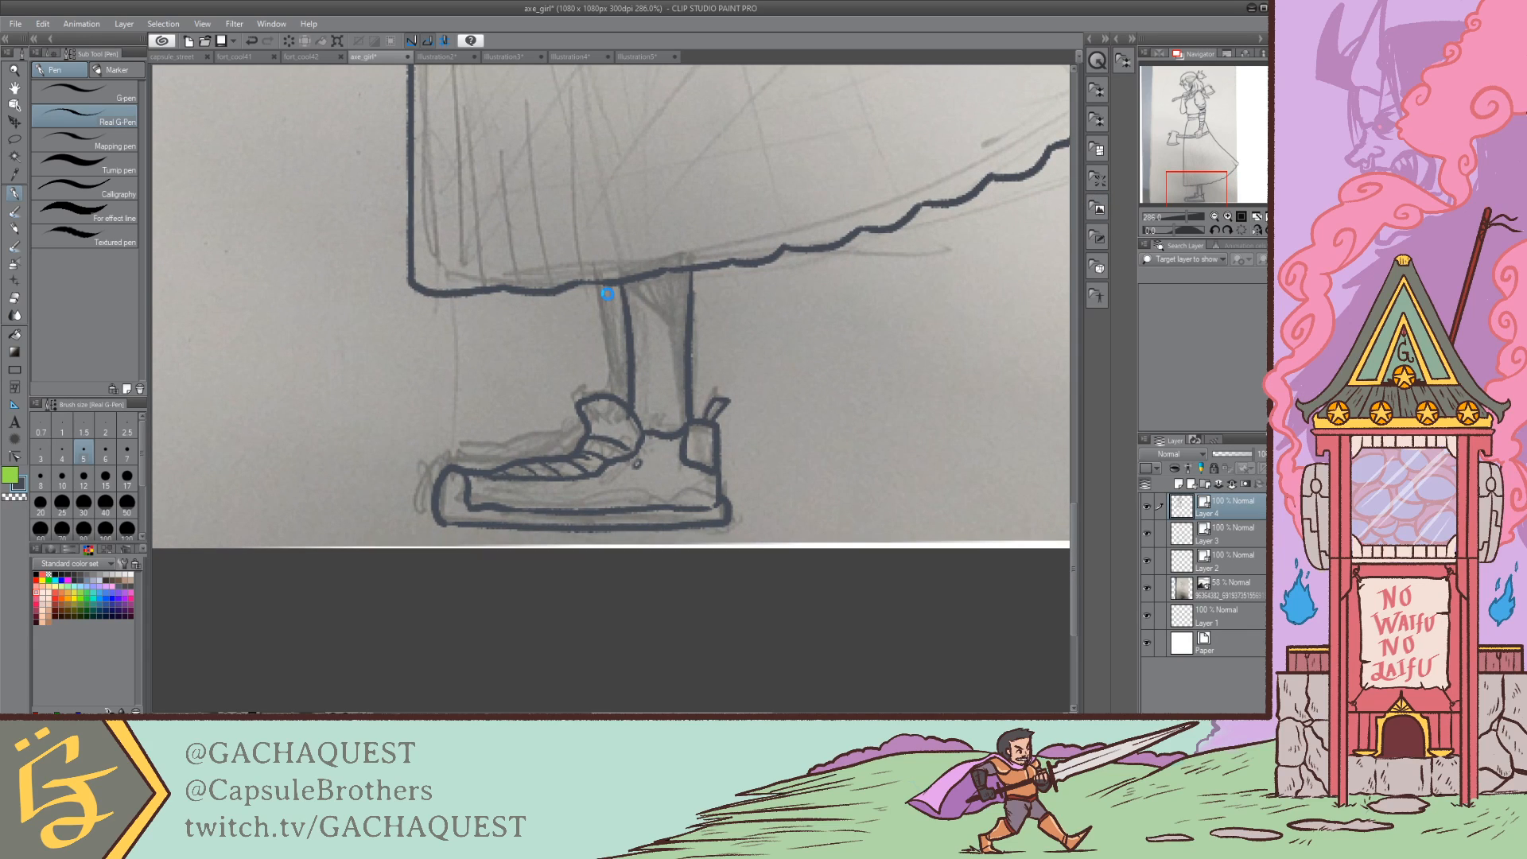
left_click_drag(597, 286, 609, 360)
key("ctrl+z")
mouse_move(595, 285)
left_mouse_down()
mouse_move(618, 403)
mouse_move(587, 442)
mouse_move(443, 470)
left_mouse_up()
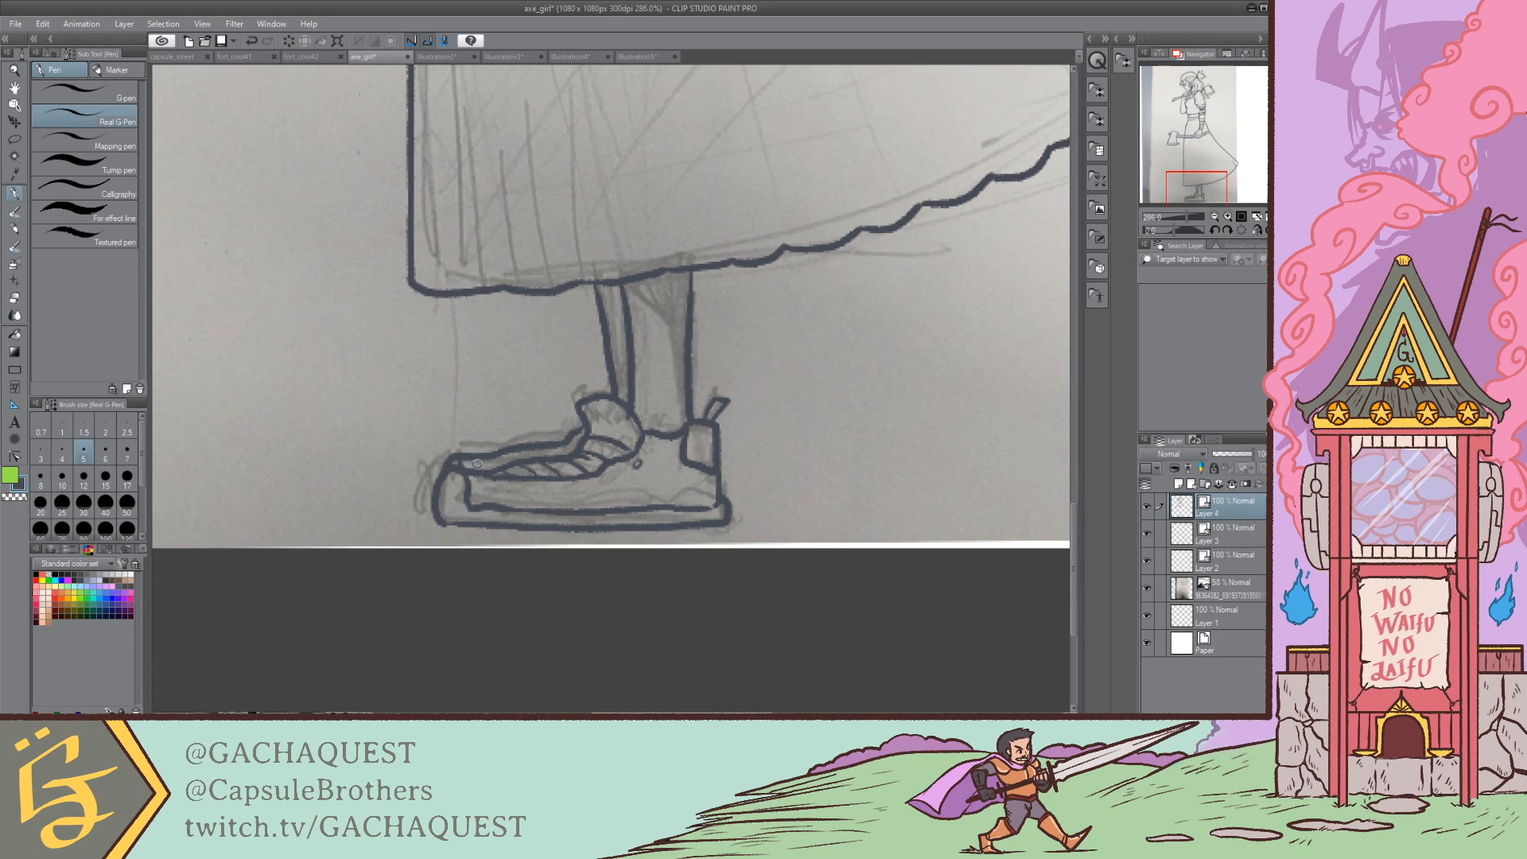
left_click_drag(482, 459, 504, 465)
mouse_move(584, 427)
left_mouse_down()
mouse_move(559, 414)
mouse_move(604, 396)
left_mouse_up()
left_click_drag(1210, 168, 1195, 194)
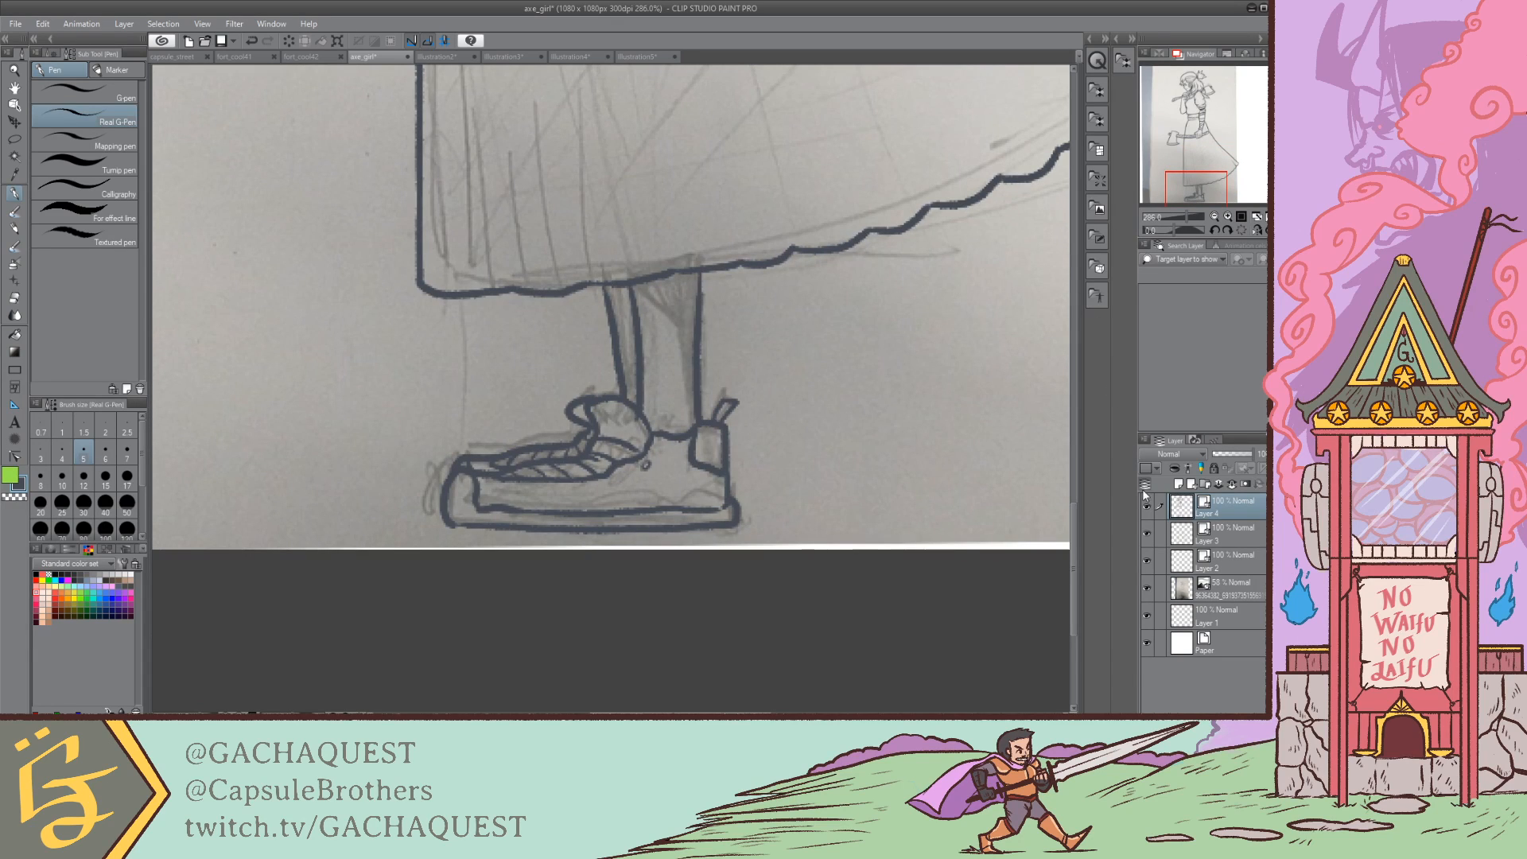
Step: Hide the photographed sketch, check the contents of Layer 3 and Layer 2 by toggling their visibility, and make Layer 2 active
left_click(1147, 586)
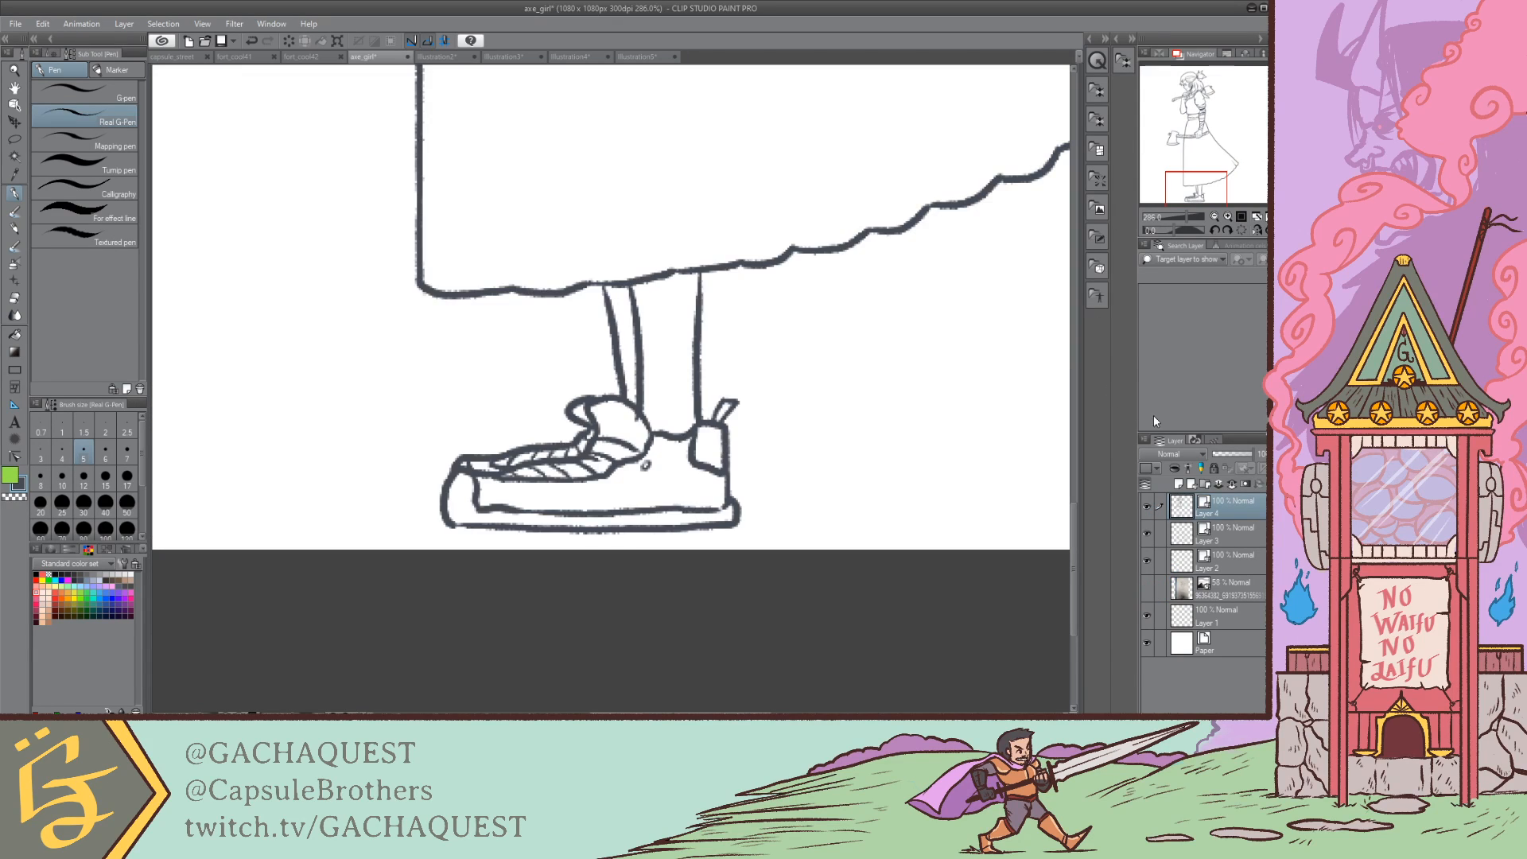
mouse_move(1193, 186)
left_mouse_down()
mouse_move(1193, 94)
mouse_move(1195, 188)
mouse_move(1209, 163)
mouse_move(1181, 211)
left_mouse_up()
left_click_drag(1190, 132, 1183, 114)
left_click(1221, 535)
left_click(1145, 531)
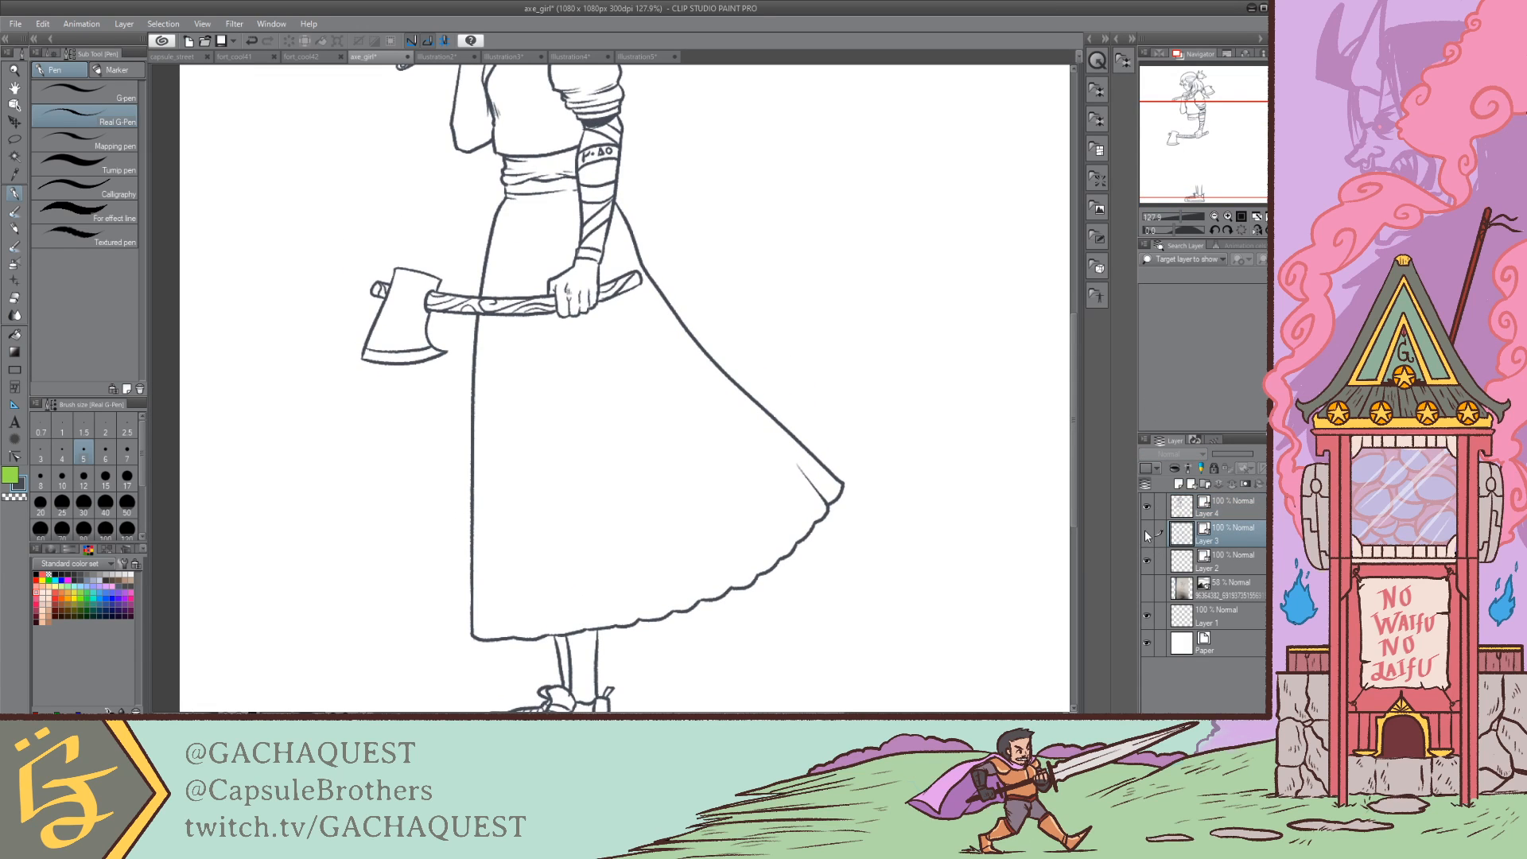
left_click(1145, 533)
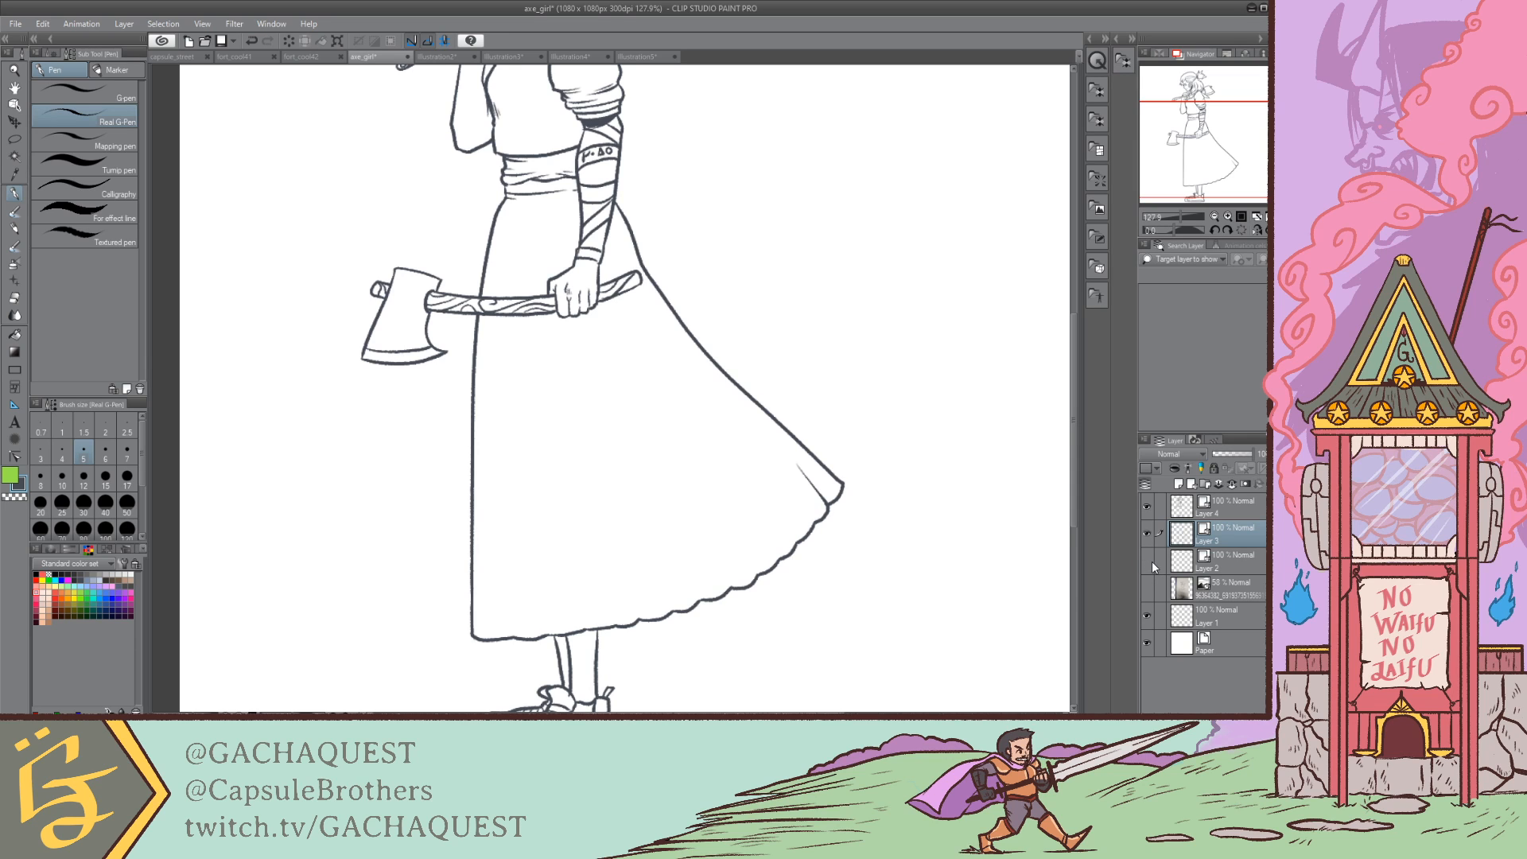
left_click_drag(1200, 141, 1203, 117)
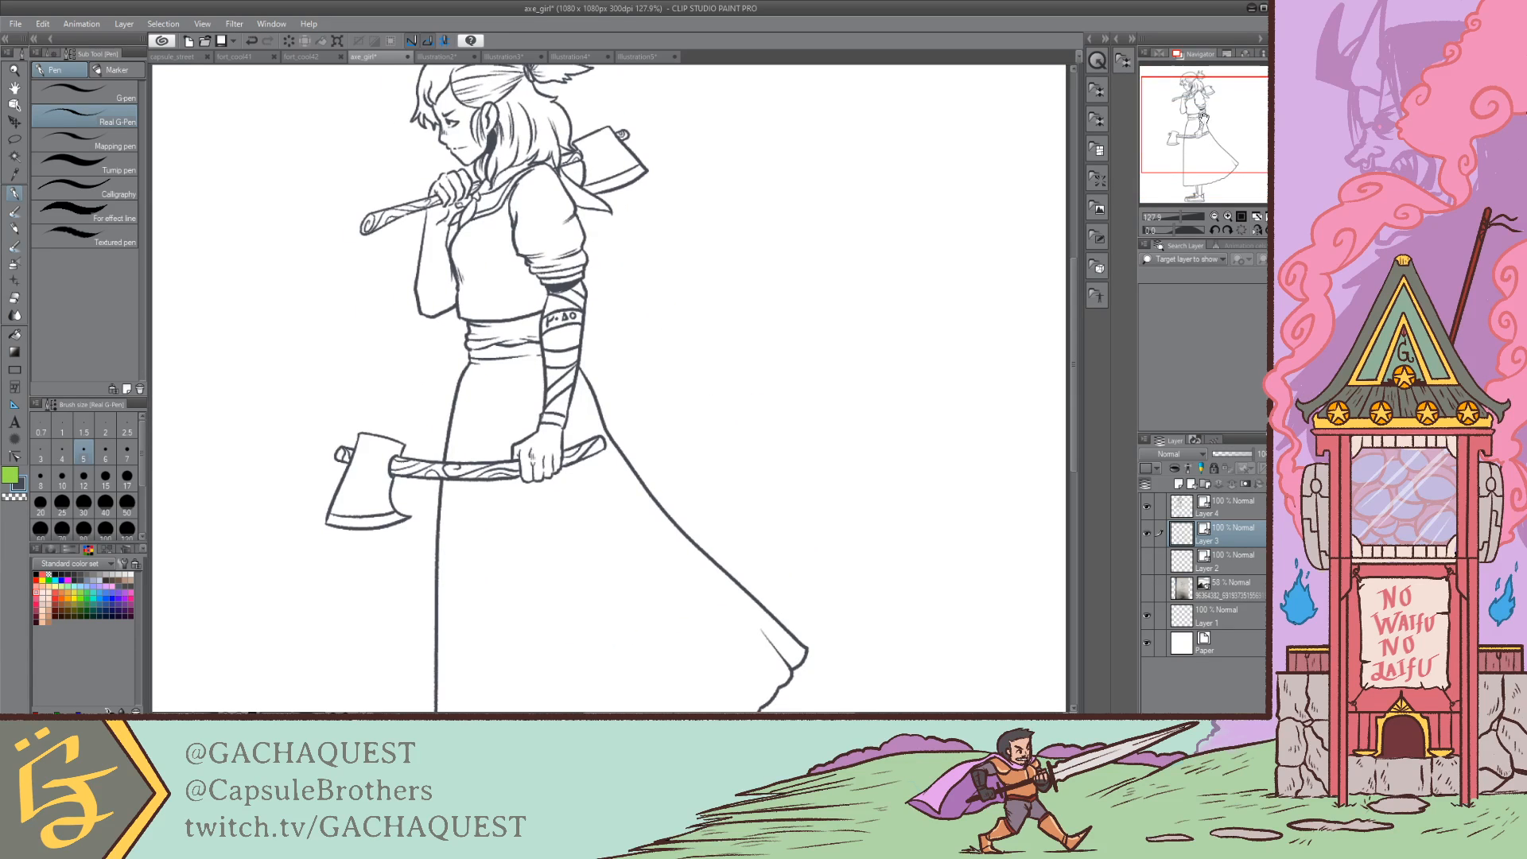
left_click(1146, 561)
left_click(1147, 560)
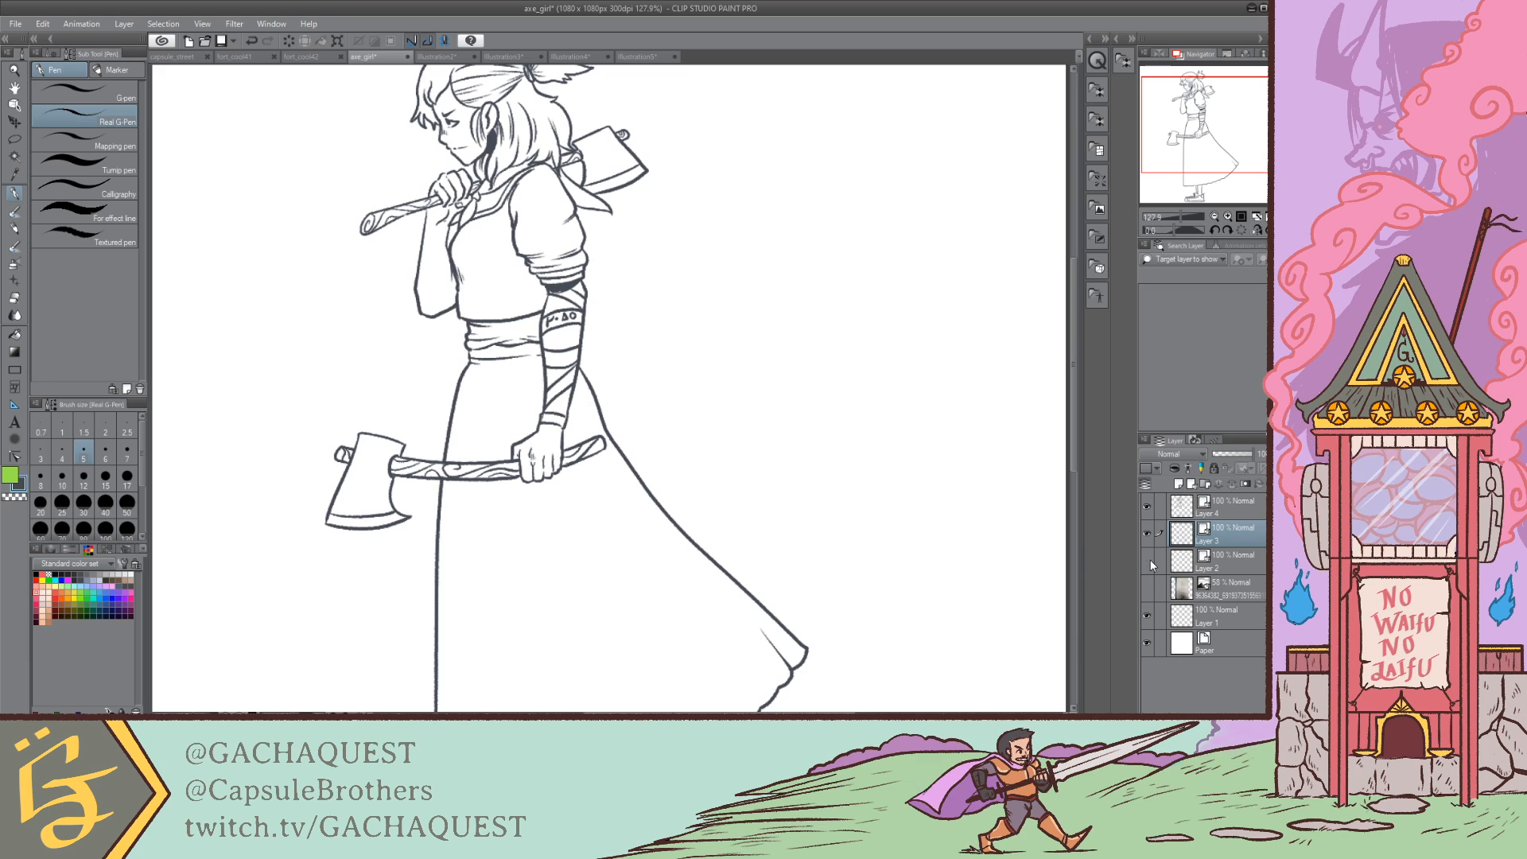
left_click(1214, 563)
Step: Ink the first two long pleat lines near the skirt's front edge, running between waistband and hem
left_click_drag(1179, 128, 1176, 165)
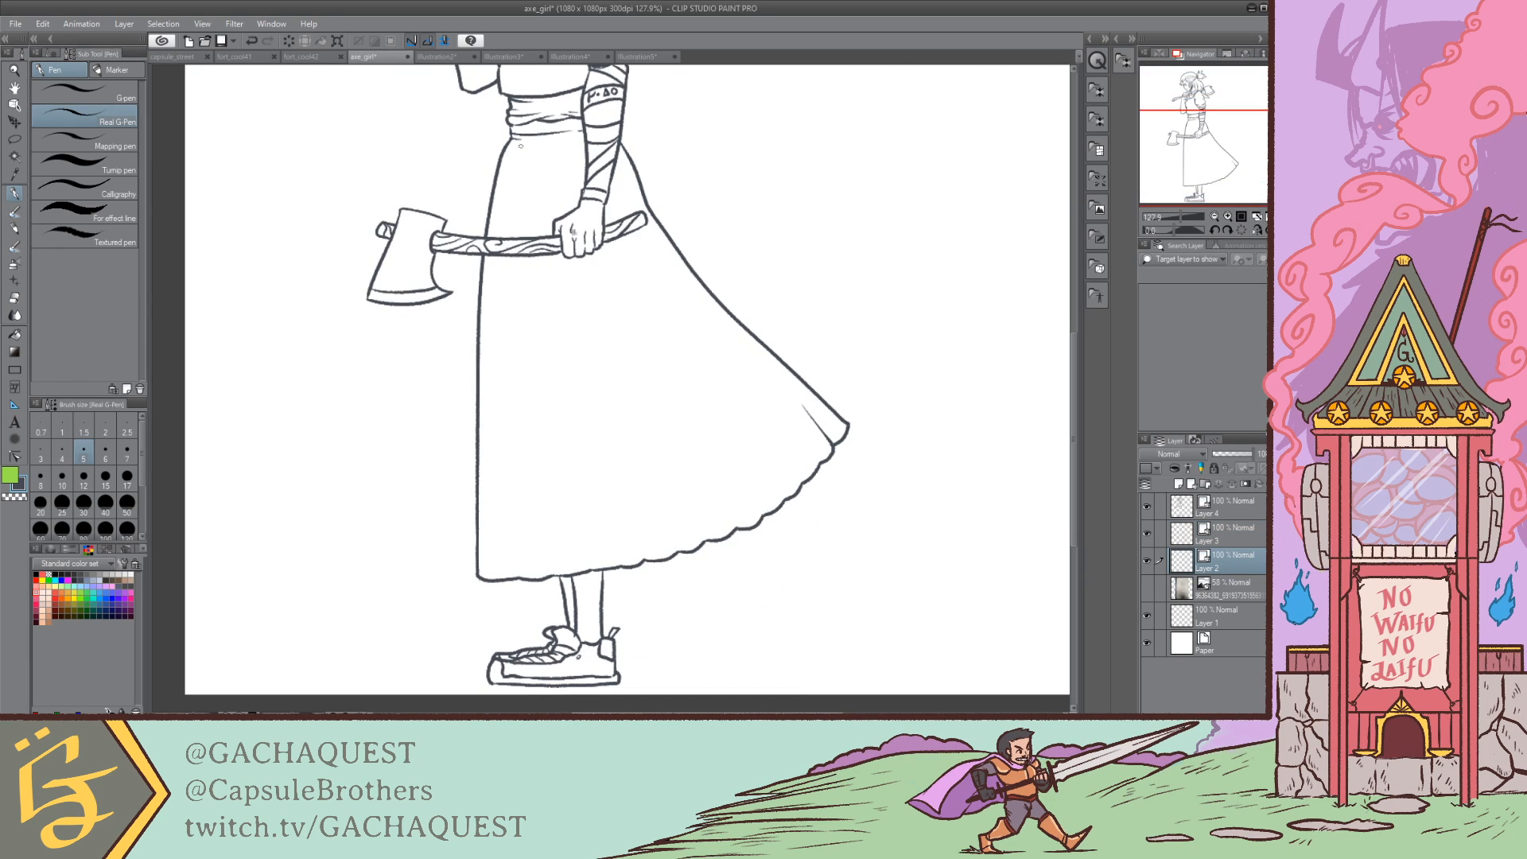
left_click_drag(515, 140, 541, 548)
mouse_move(513, 565)
left_mouse_down()
mouse_move(483, 75)
mouse_move(509, 505)
mouse_move(517, 566)
left_mouse_up()
key("ctrl+z")
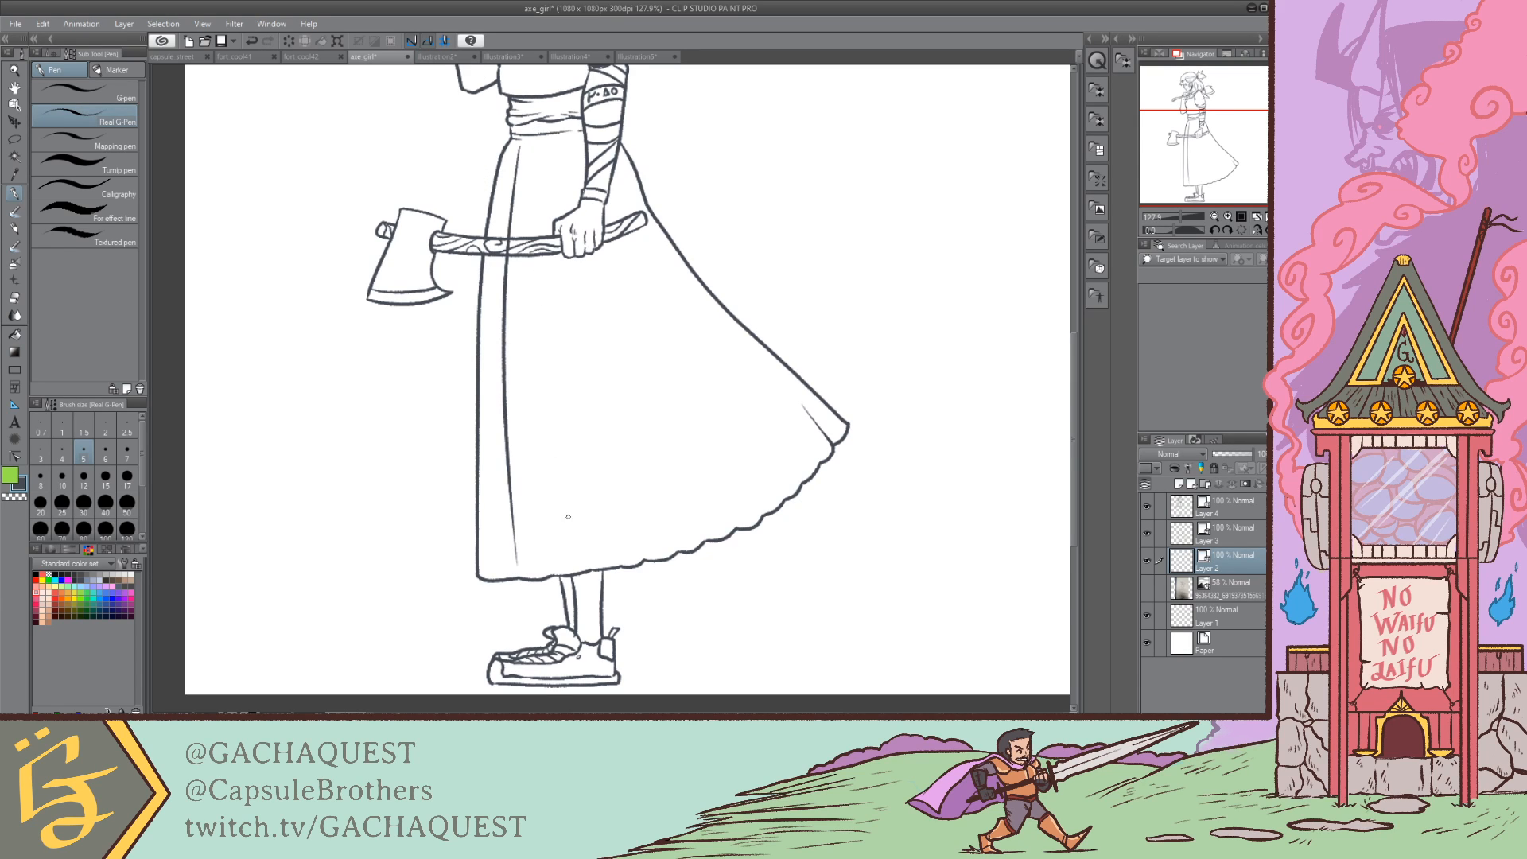
mouse_move(552, 574)
left_mouse_down()
mouse_move(530, 136)
mouse_move(562, 565)
mouse_move(546, 114)
mouse_move(536, 204)
left_mouse_up()
key("ctrl+z")
key("ctrl+z")
key("ctrl+z")
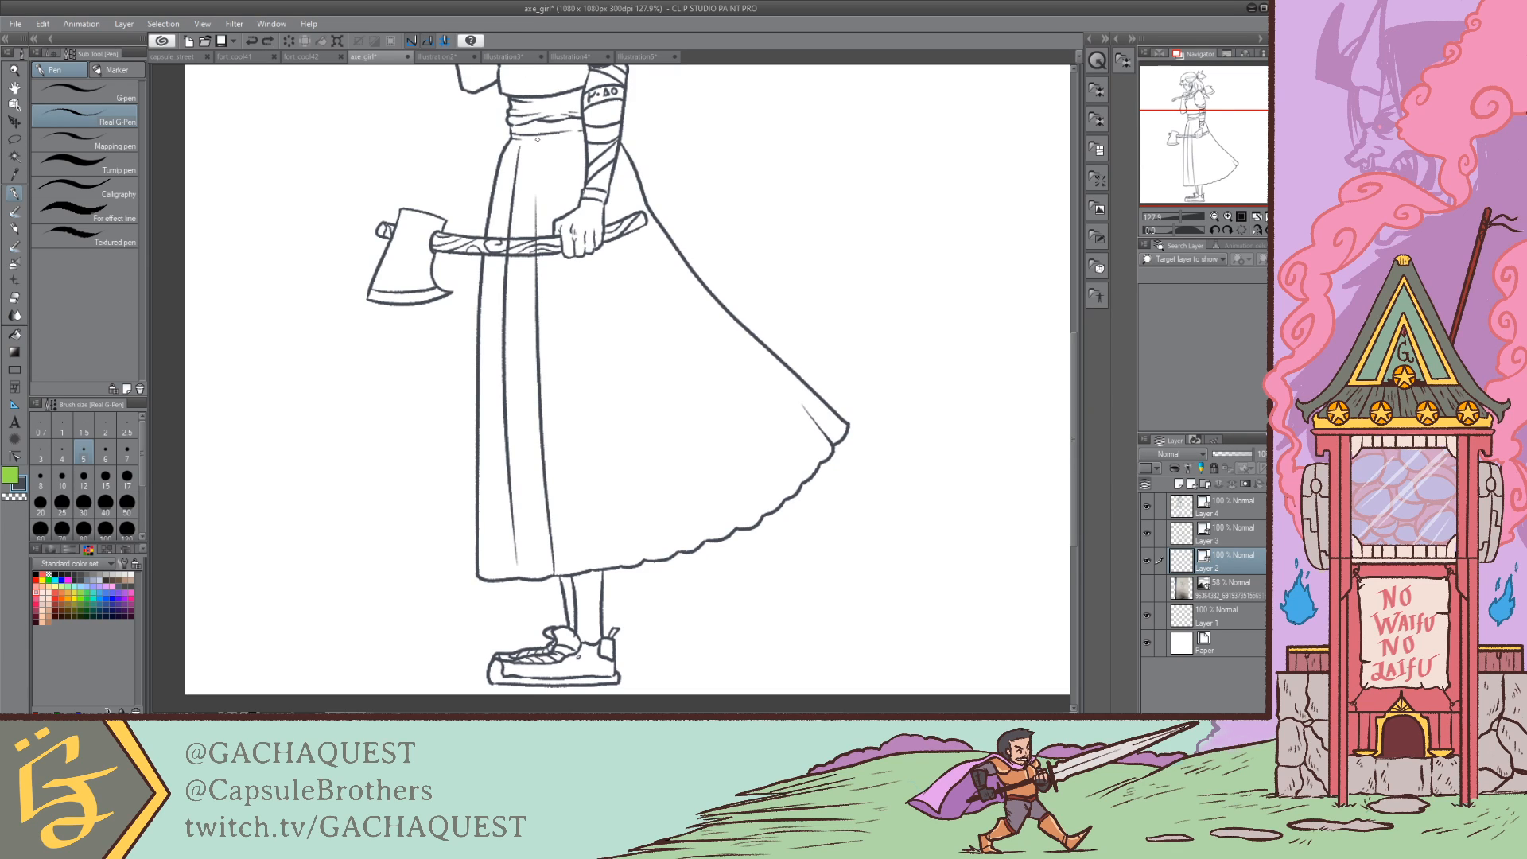
left_click_drag(536, 140, 537, 199)
key("ctrl+z")
Step: Ink the third pleat line from the hem up behind the hand to the waistband
mouse_move(594, 568)
left_mouse_down()
mouse_move(540, 163)
mouse_move(589, 563)
mouse_move(585, 211)
left_mouse_up()
key("ctrl+z")
key("ctrl+z")
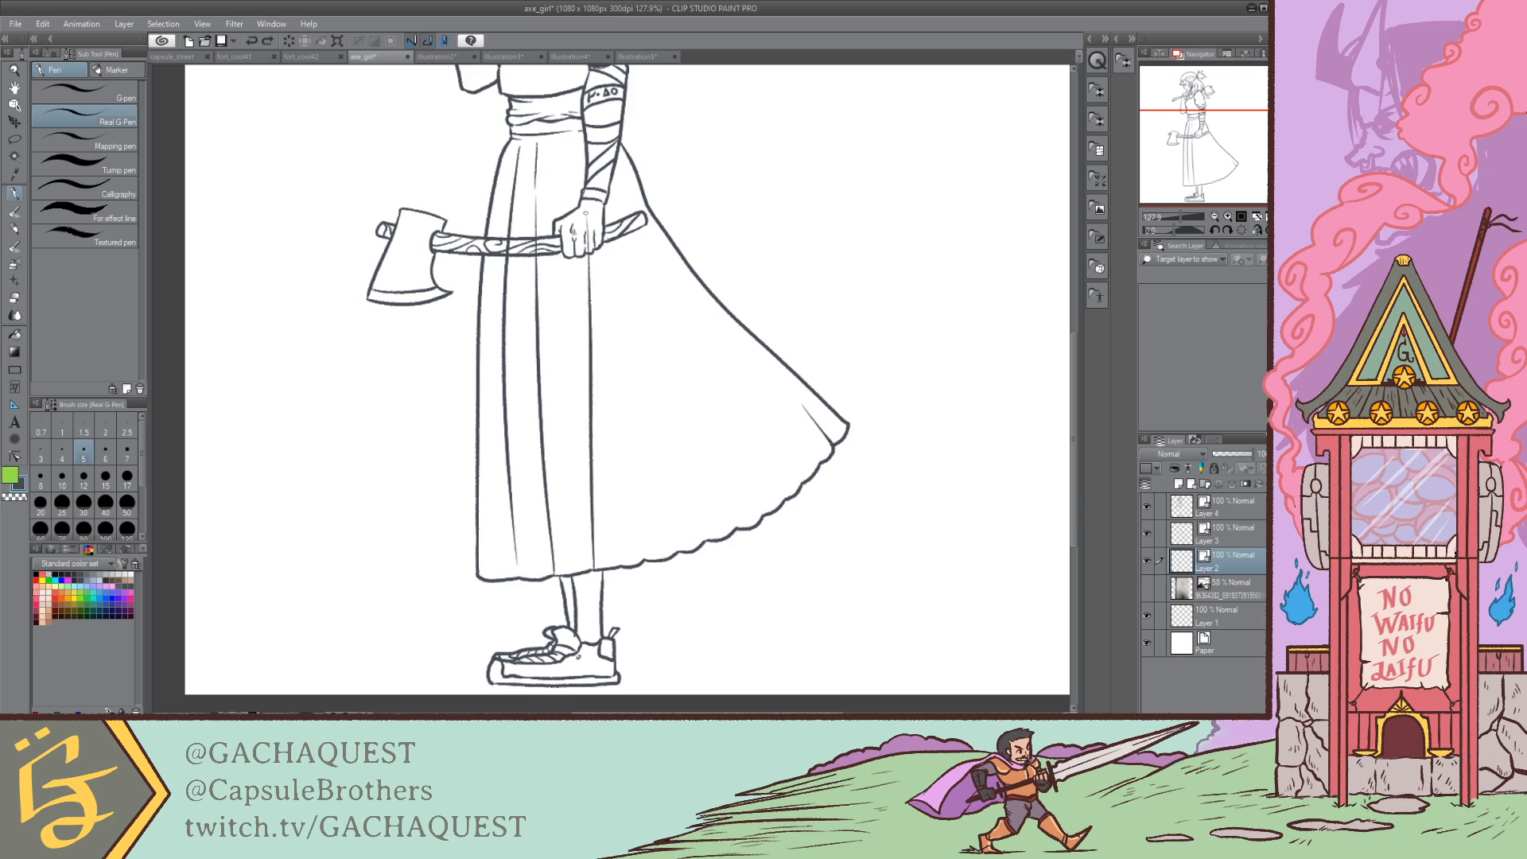
key("ctrl+z")
left_click_drag(589, 567, 556, 124)
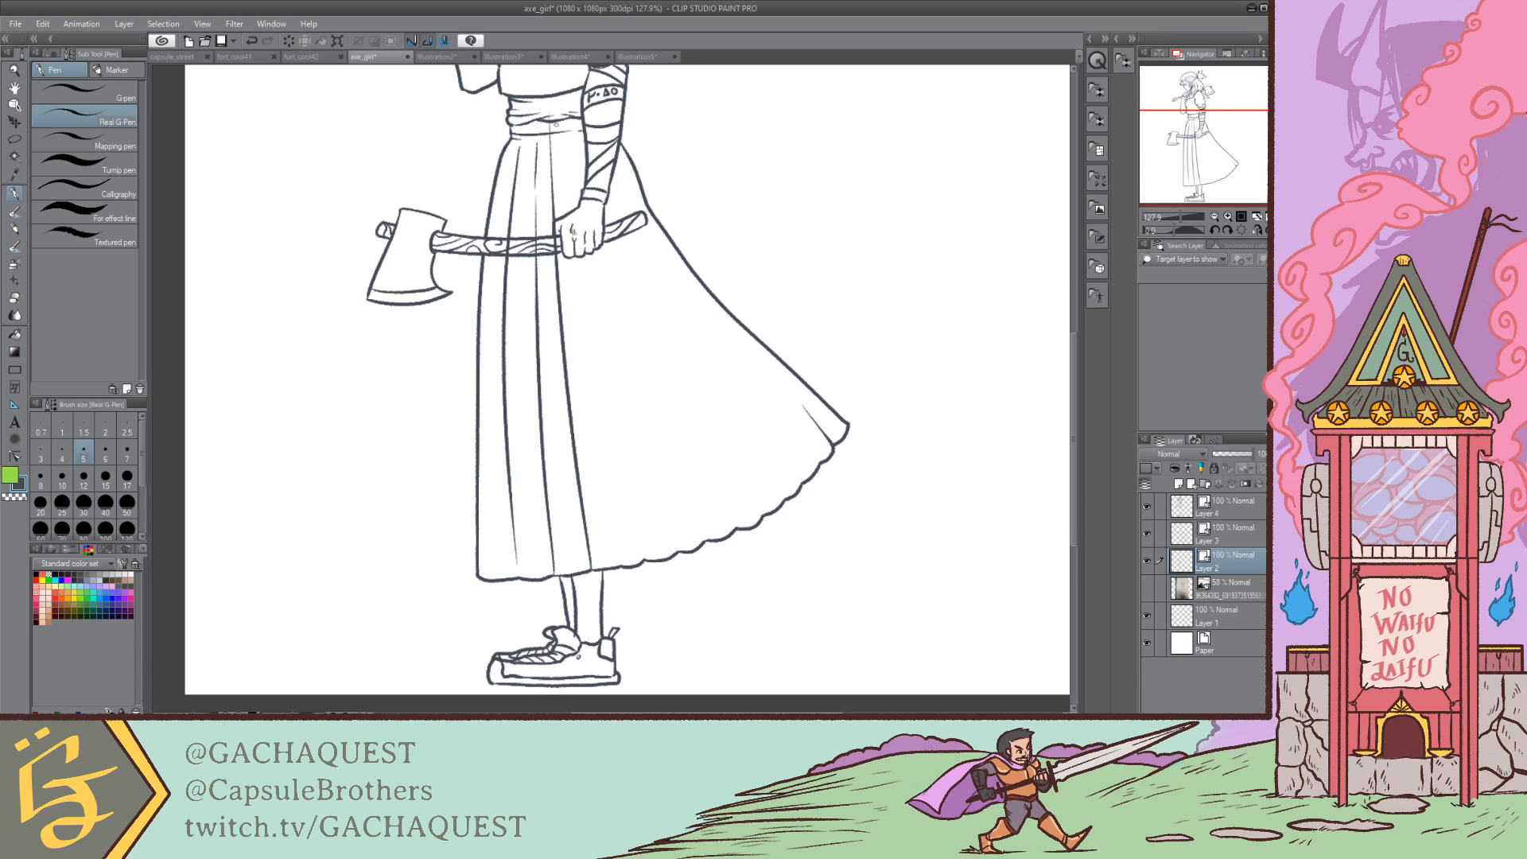
Step: Try out a fourth pleat line curving from the hem up behind the hand
key("e")
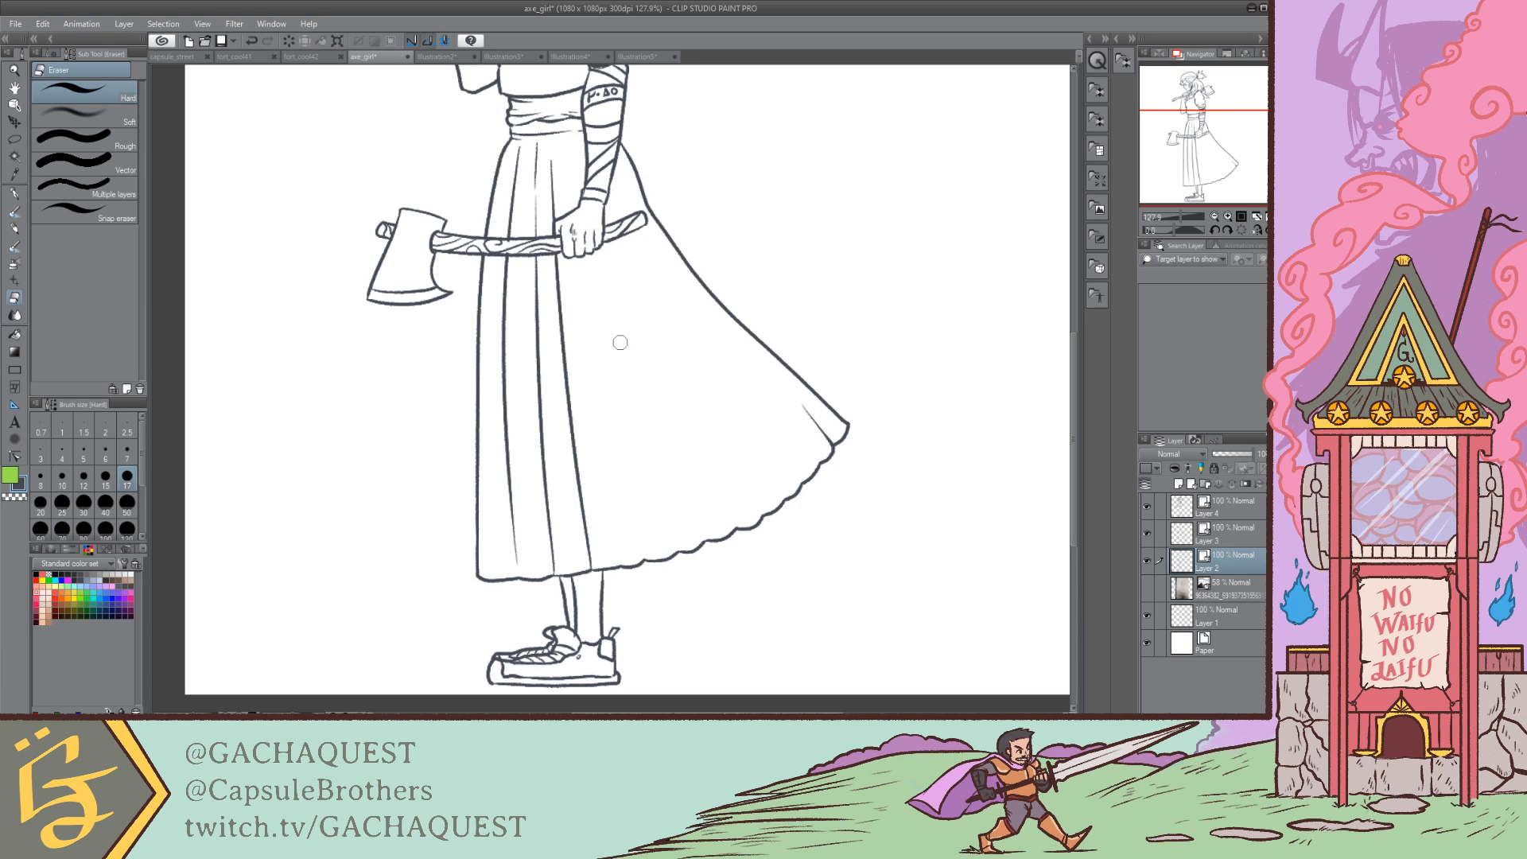
key("p")
left_click_drag(622, 560, 595, 332)
key("ctrl+z")
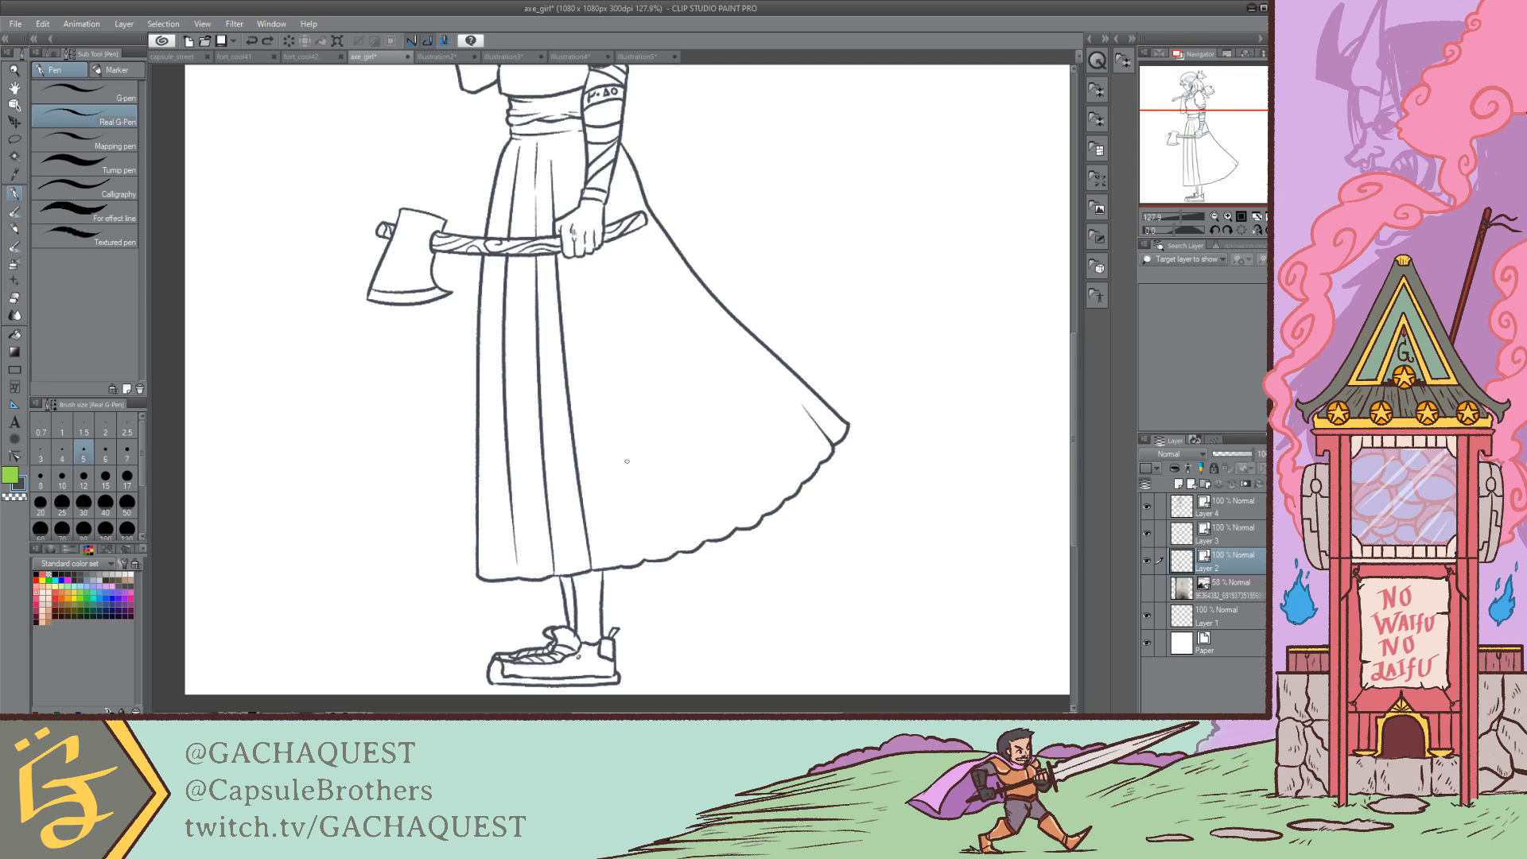
left_click_drag(624, 561, 568, 96)
key("ctrl+z")
mouse_move(606, 524)
left_mouse_down()
mouse_move(610, 478)
mouse_move(629, 584)
mouse_move(546, 97)
left_mouse_up()
key("ctrl+z")
key("ctrl+z")
key("ctrl+z")
left_click_drag(617, 568, 592, 128)
key("ctrl+z")
left_click_drag(619, 567, 552, 96)
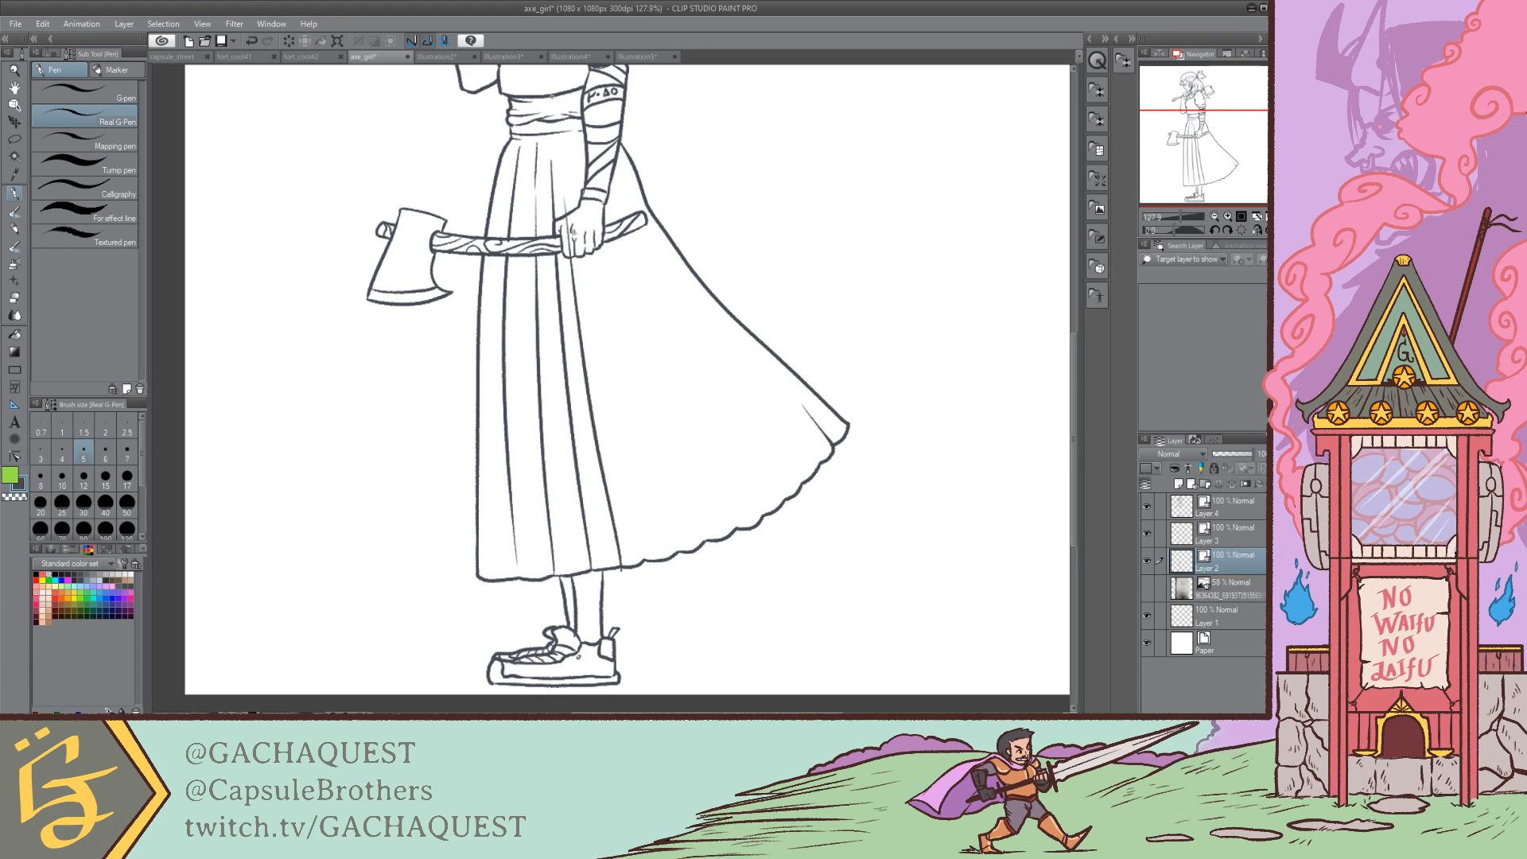
key("ctrl+z")
left_click_drag(619, 561, 592, 121)
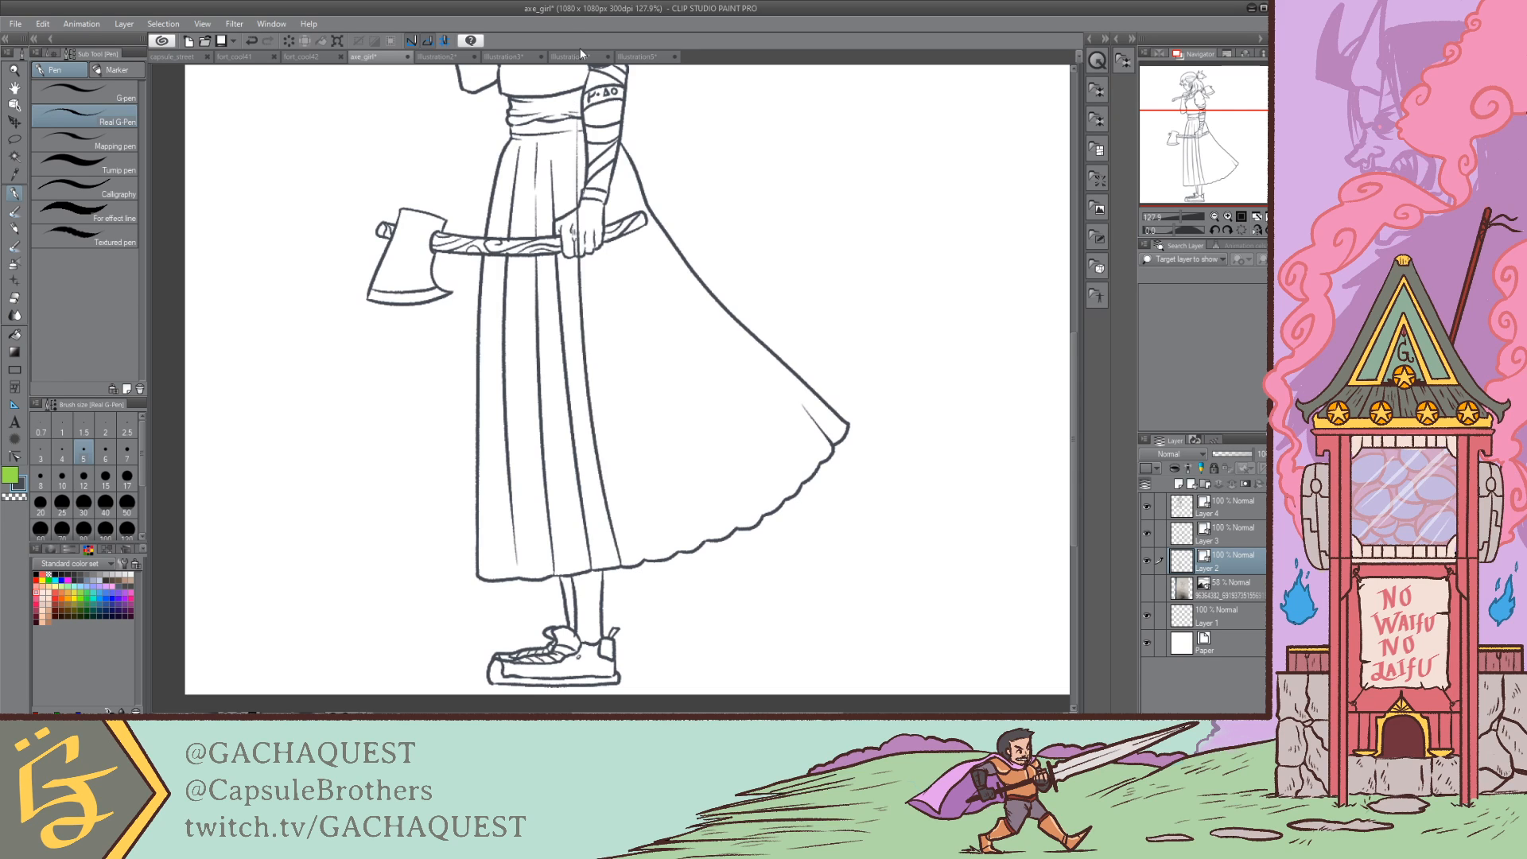
key("ctrl+z")
mouse_move(620, 557)
left_mouse_down()
mouse_move(566, 304)
mouse_move(566, 221)
left_mouse_up()
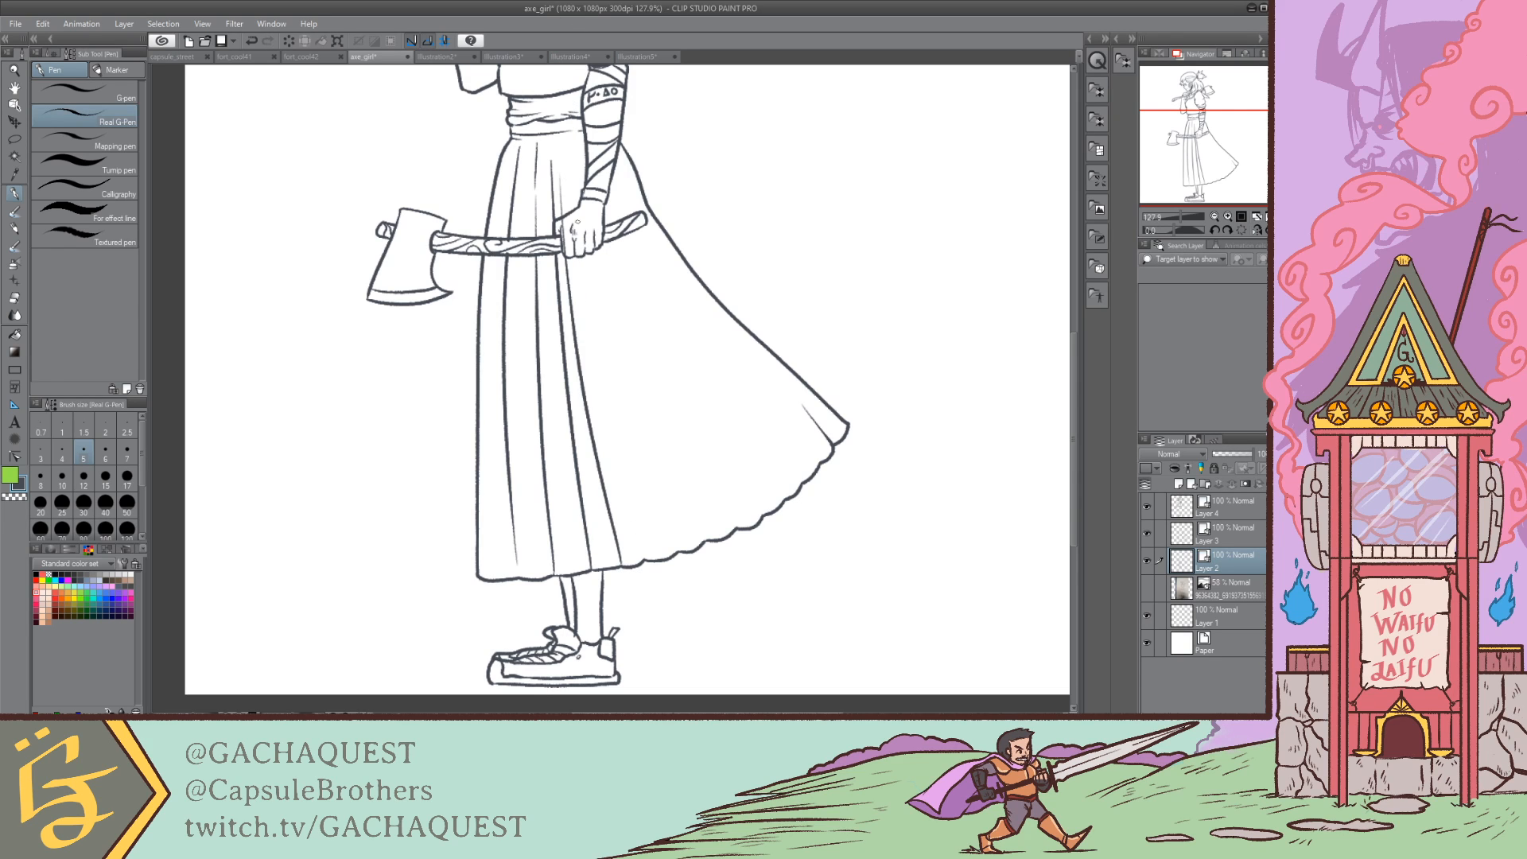
Step: Try reshaping the upper end of the fourth pleat line with the Object tool, and delete the line
left_click(15, 105)
left_click(585, 346)
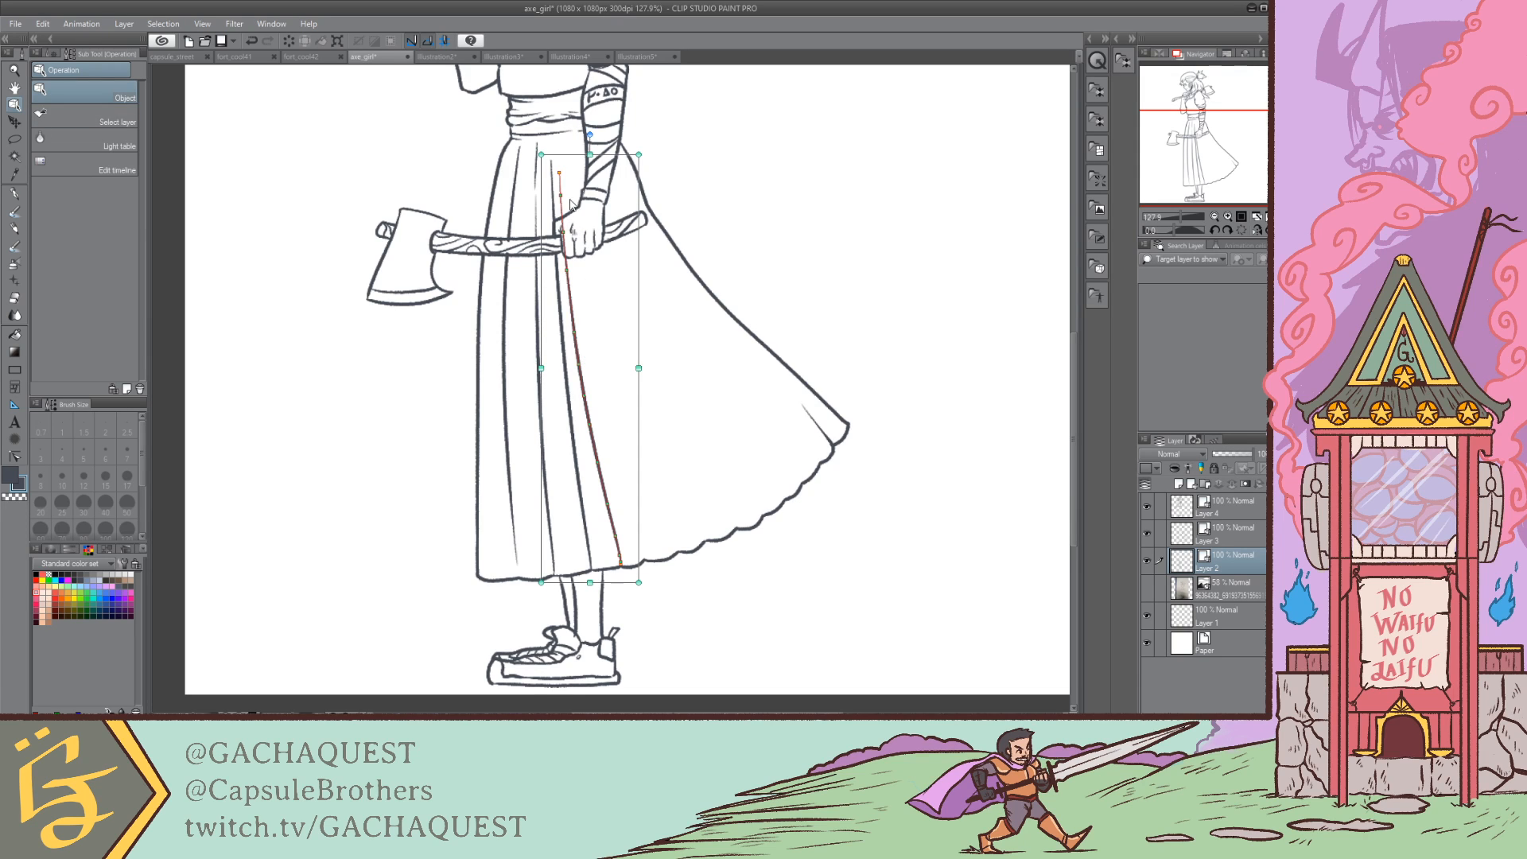
left_click(650, 151)
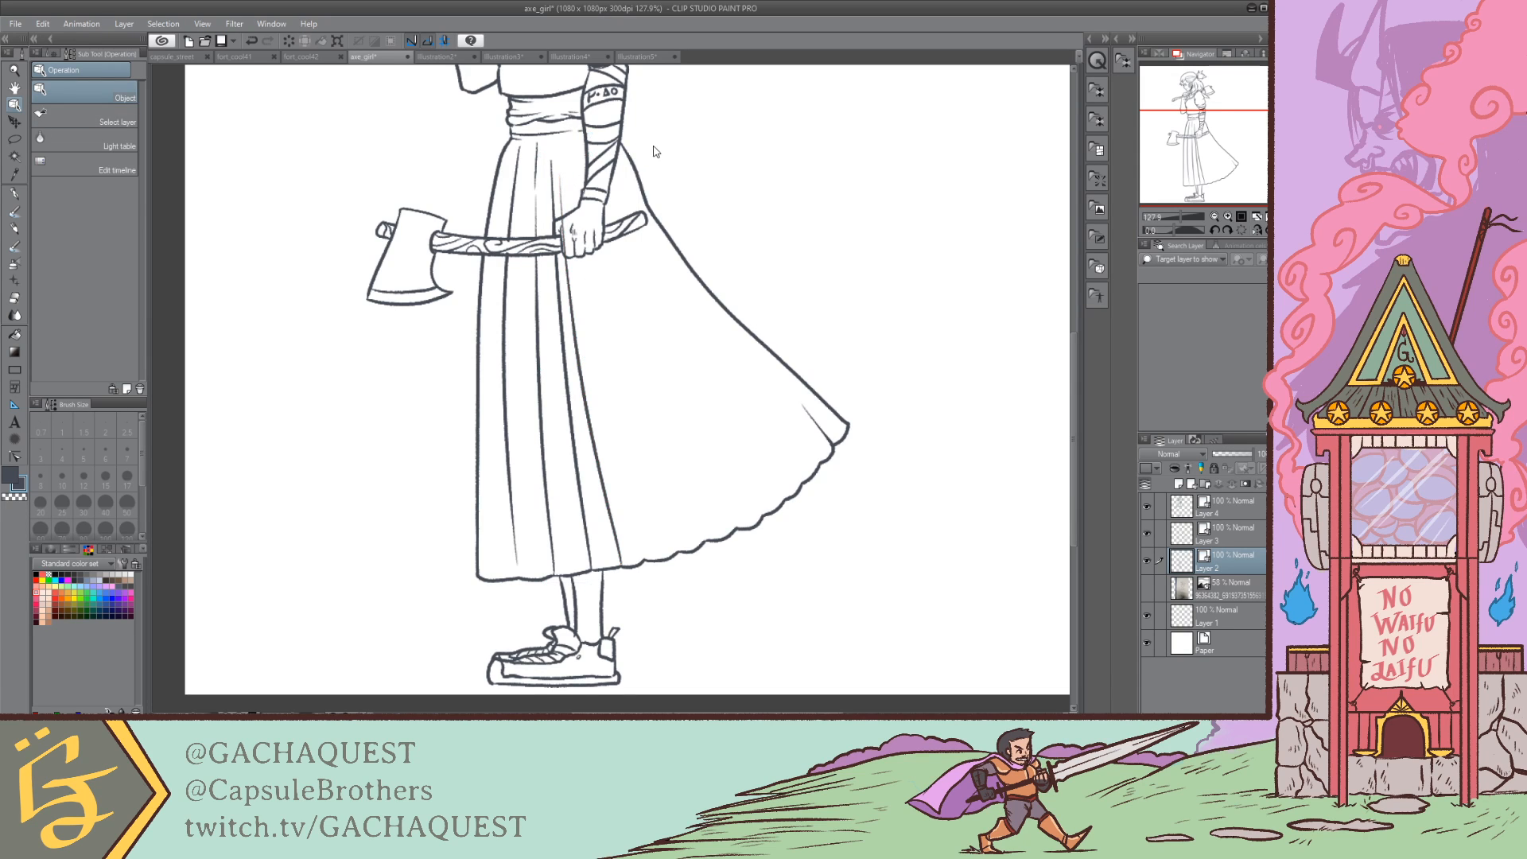
left_click(567, 196)
left_click_drag(645, 150, 656, 153)
left_click_drag(570, 210, 578, 207)
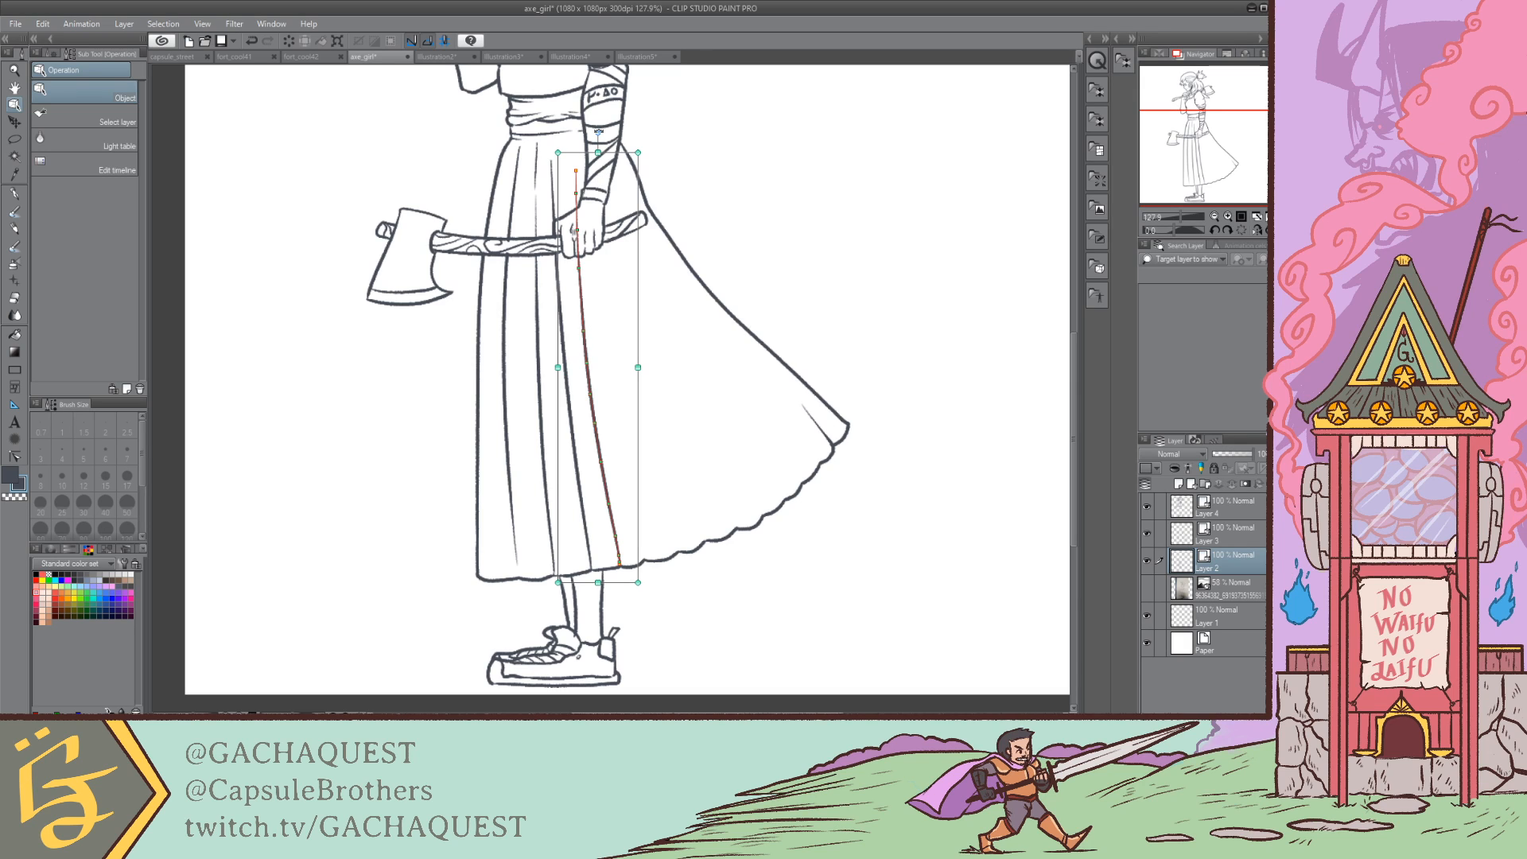
key("Delete")
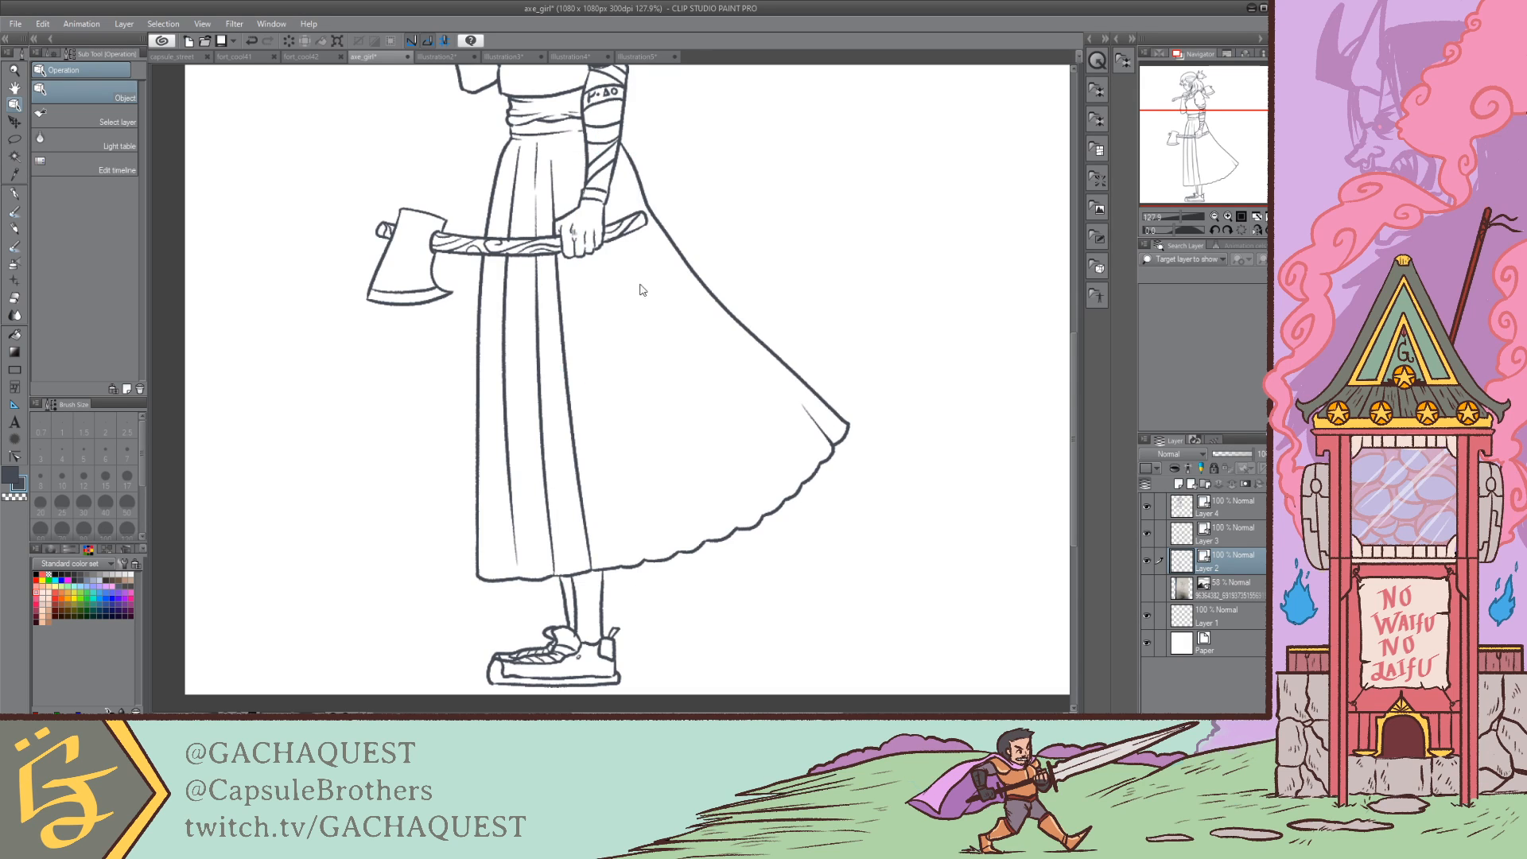
Step: Redraw the fourth pleat line with the Real G-Pen, tapering from the hem up to the hand
key("p")
left_click_drag(625, 557, 571, 232)
key("ctrl+z")
mouse_move(624, 566)
left_mouse_down()
mouse_move(571, 119)
mouse_move(623, 567)
mouse_move(538, 256)
left_mouse_up()
key("ctrl+z")
key("ctrl+z")
key("ctrl+z")
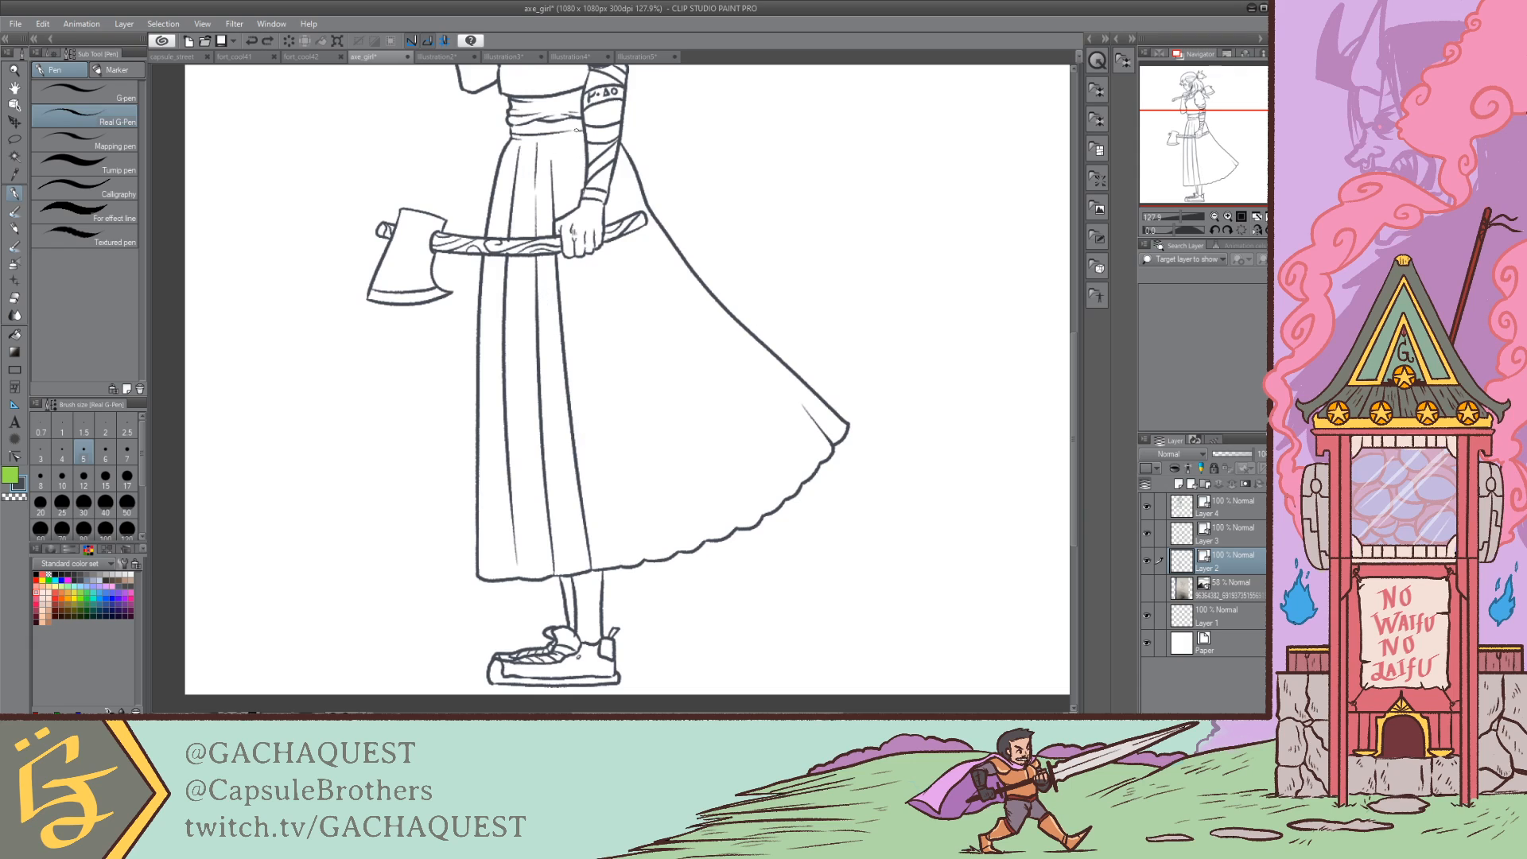
left_click_drag(567, 150, 612, 612)
key("ctrl+z")
mouse_move(593, 199)
left_mouse_down()
mouse_move(621, 567)
mouse_move(560, 136)
mouse_move(569, 214)
left_mouse_up()
key("ctrl+z")
key("ctrl+z")
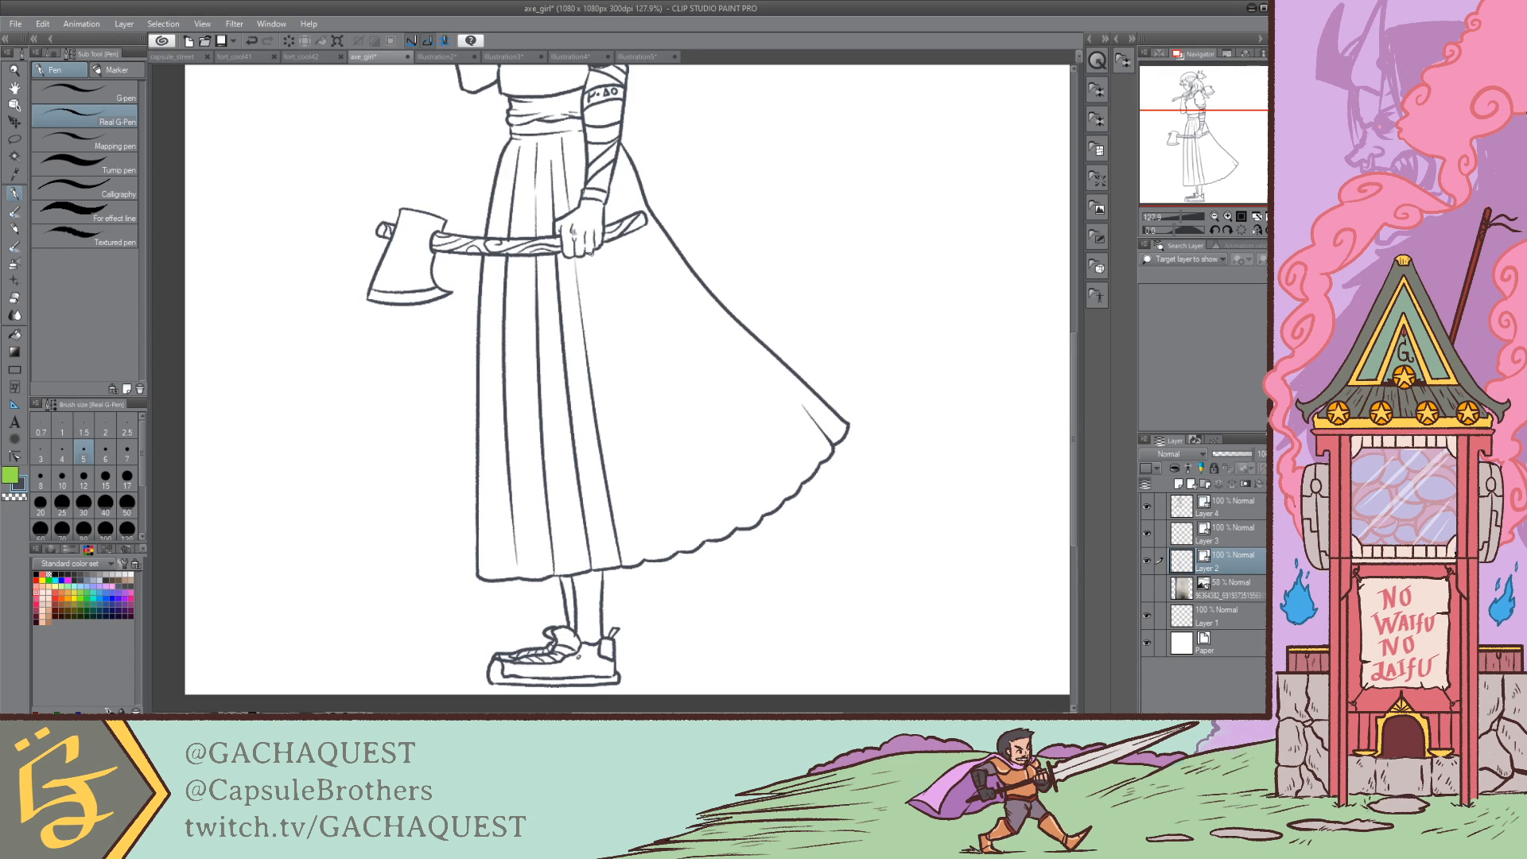
Step: Ink the next four pleat lines, fanning from the scalloped hem up toward the axe handle
left_click_drag(643, 547, 583, 202)
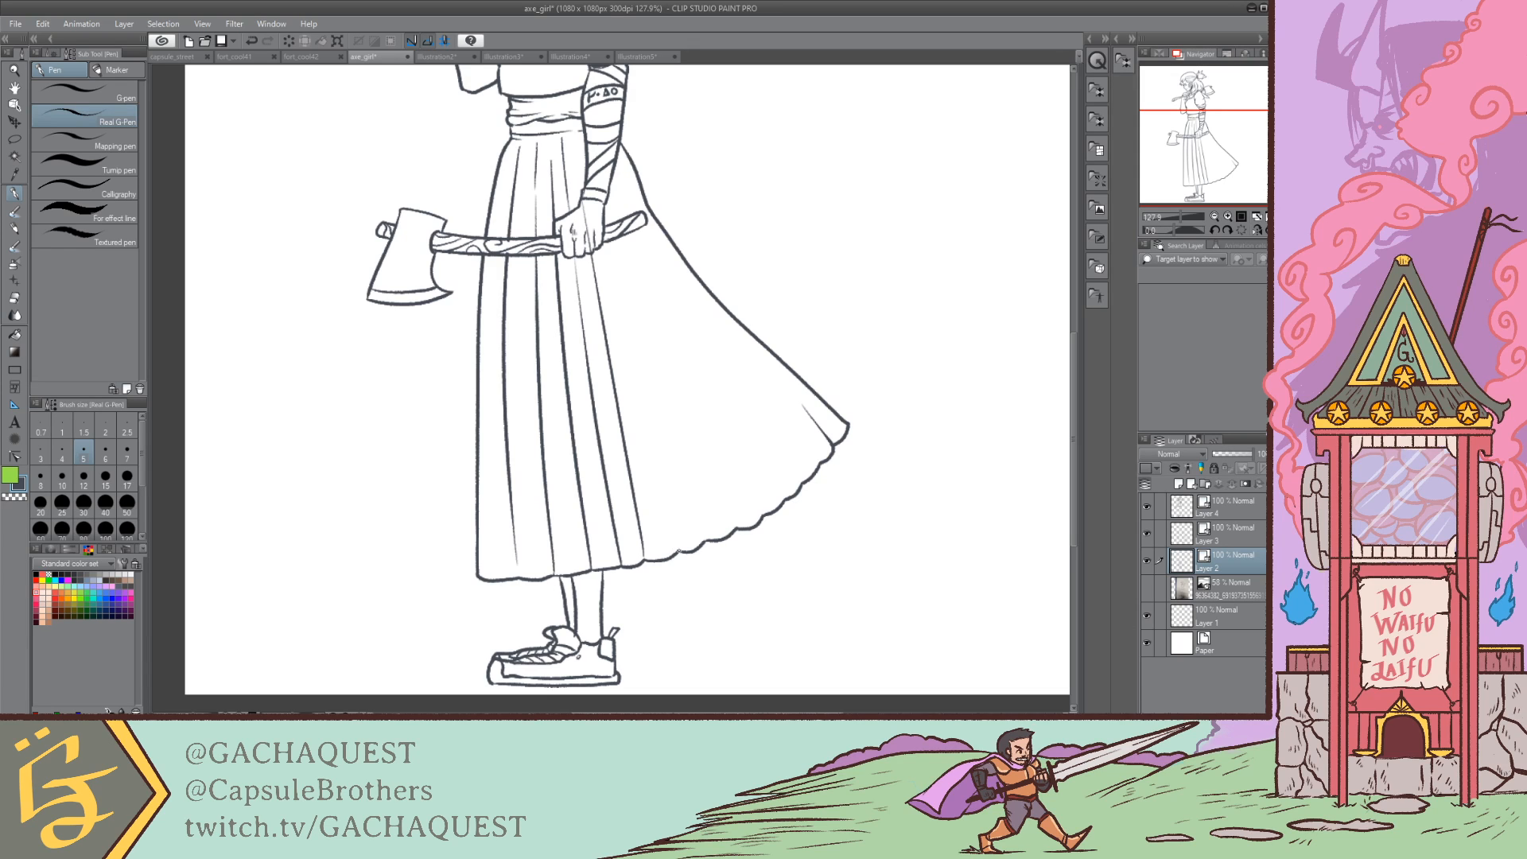
left_click_drag(680, 547, 637, 229)
key("ctrl+z")
left_click_drag(678, 550, 606, 233)
key("e")
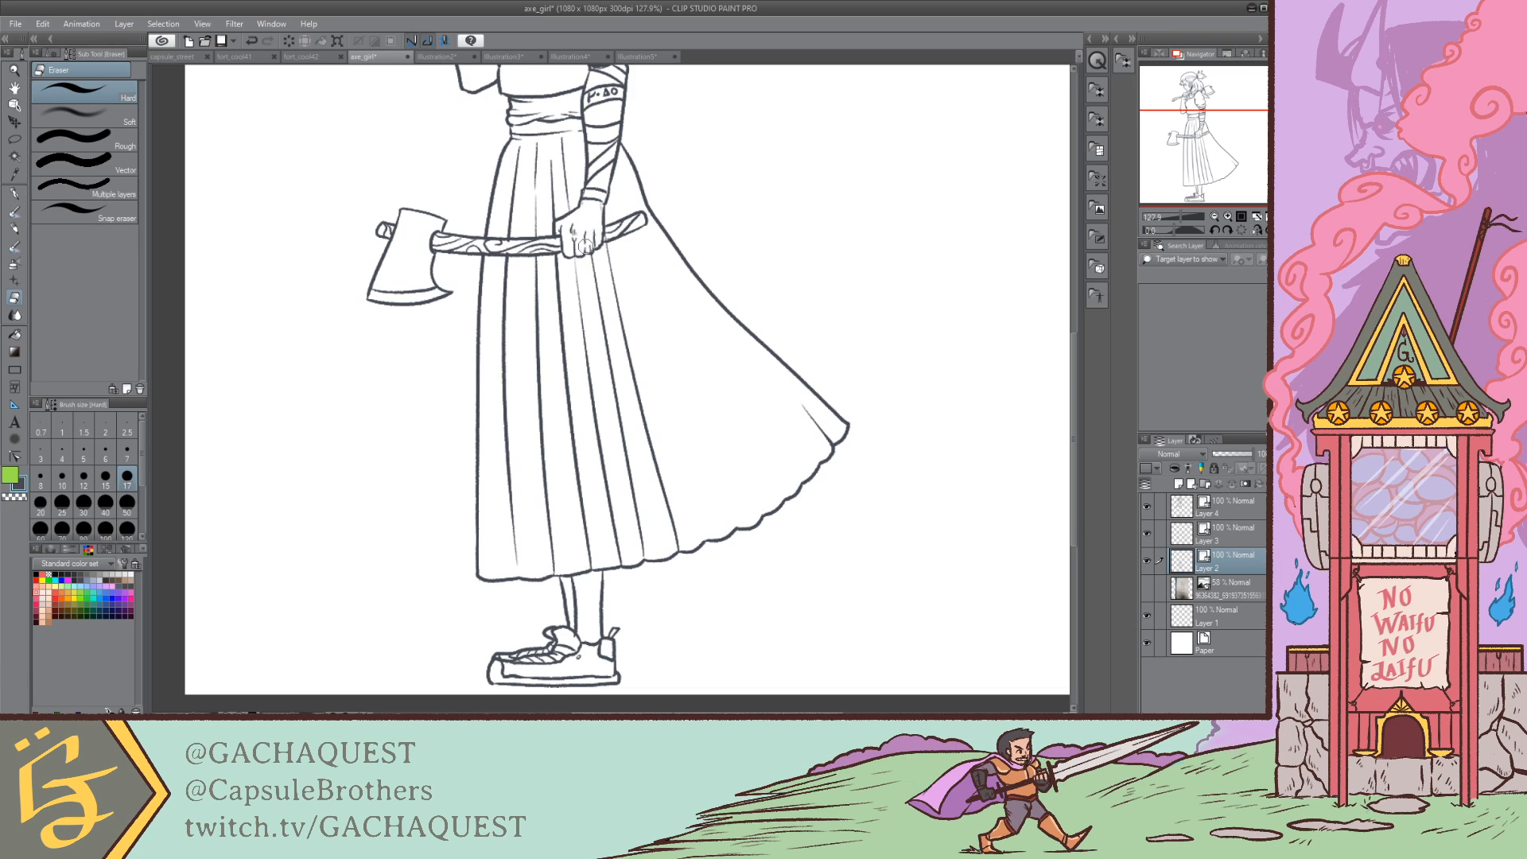
key("p")
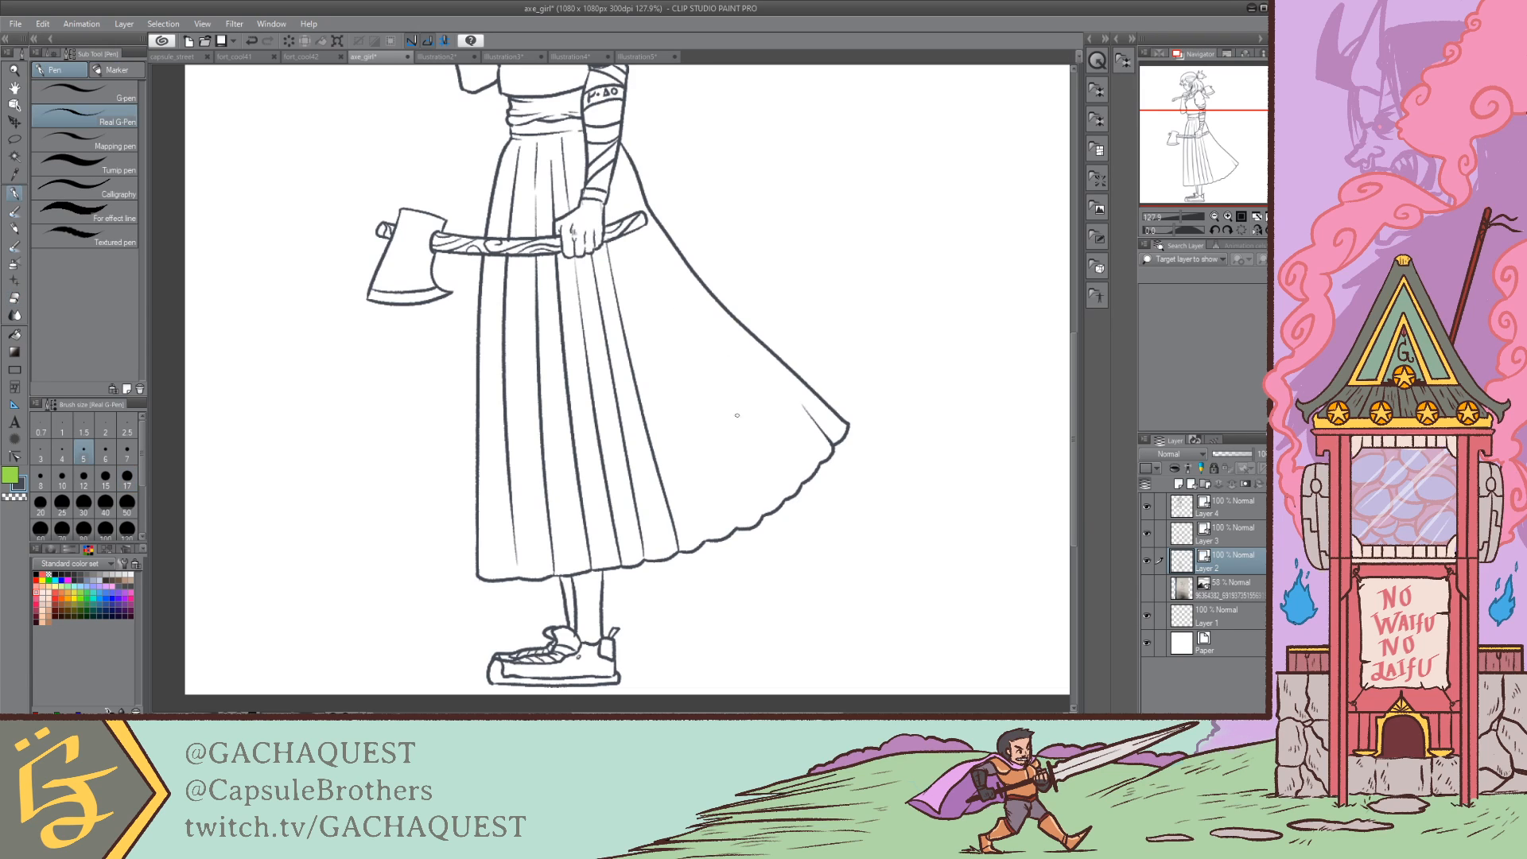
left_click_drag(706, 537, 611, 243)
key("ctrl+z")
key("ctrl+y")
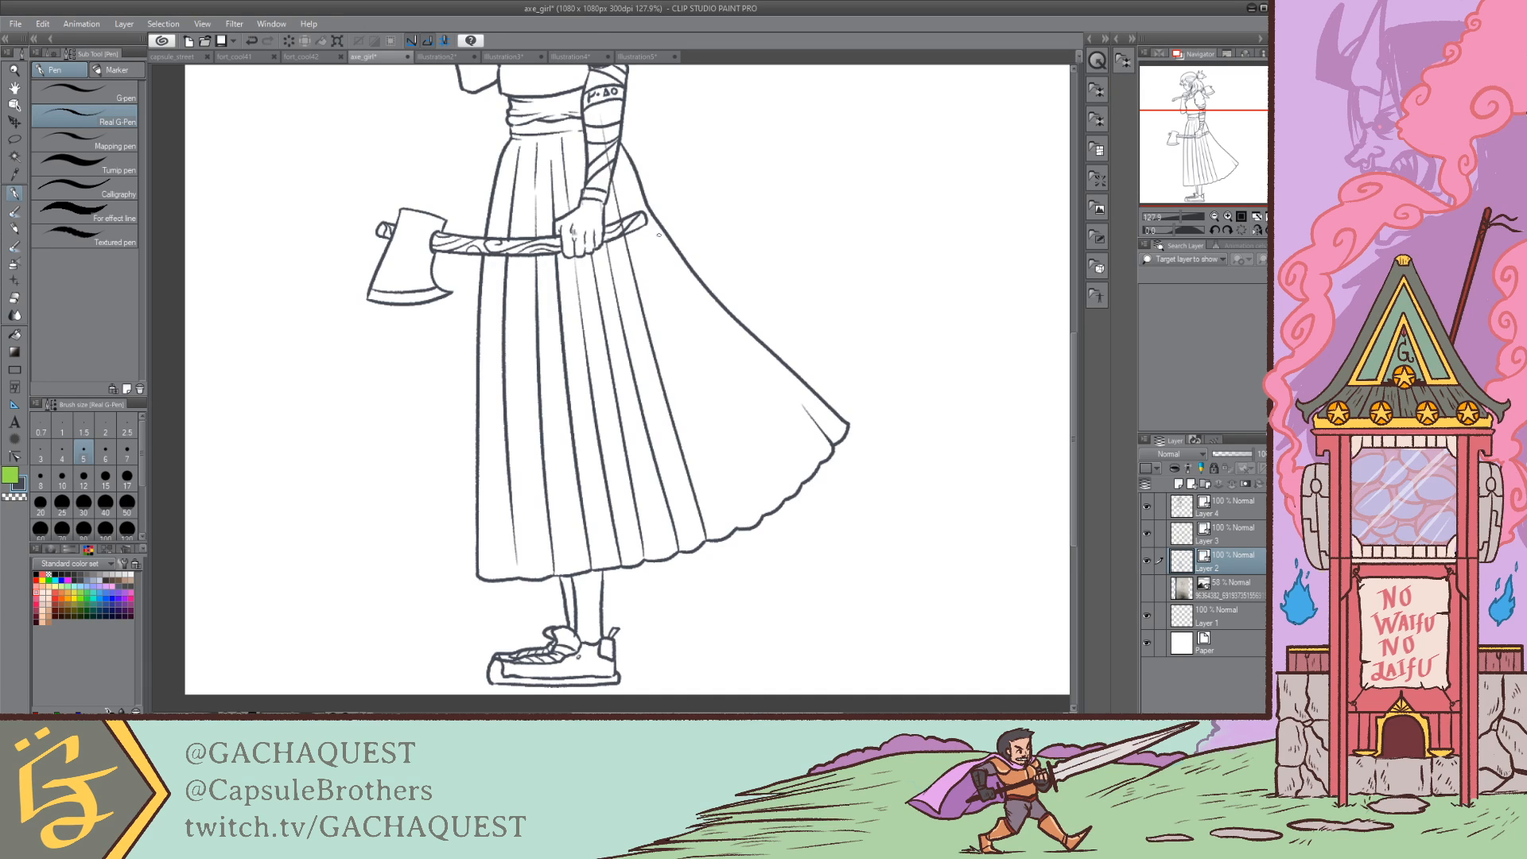
key("e")
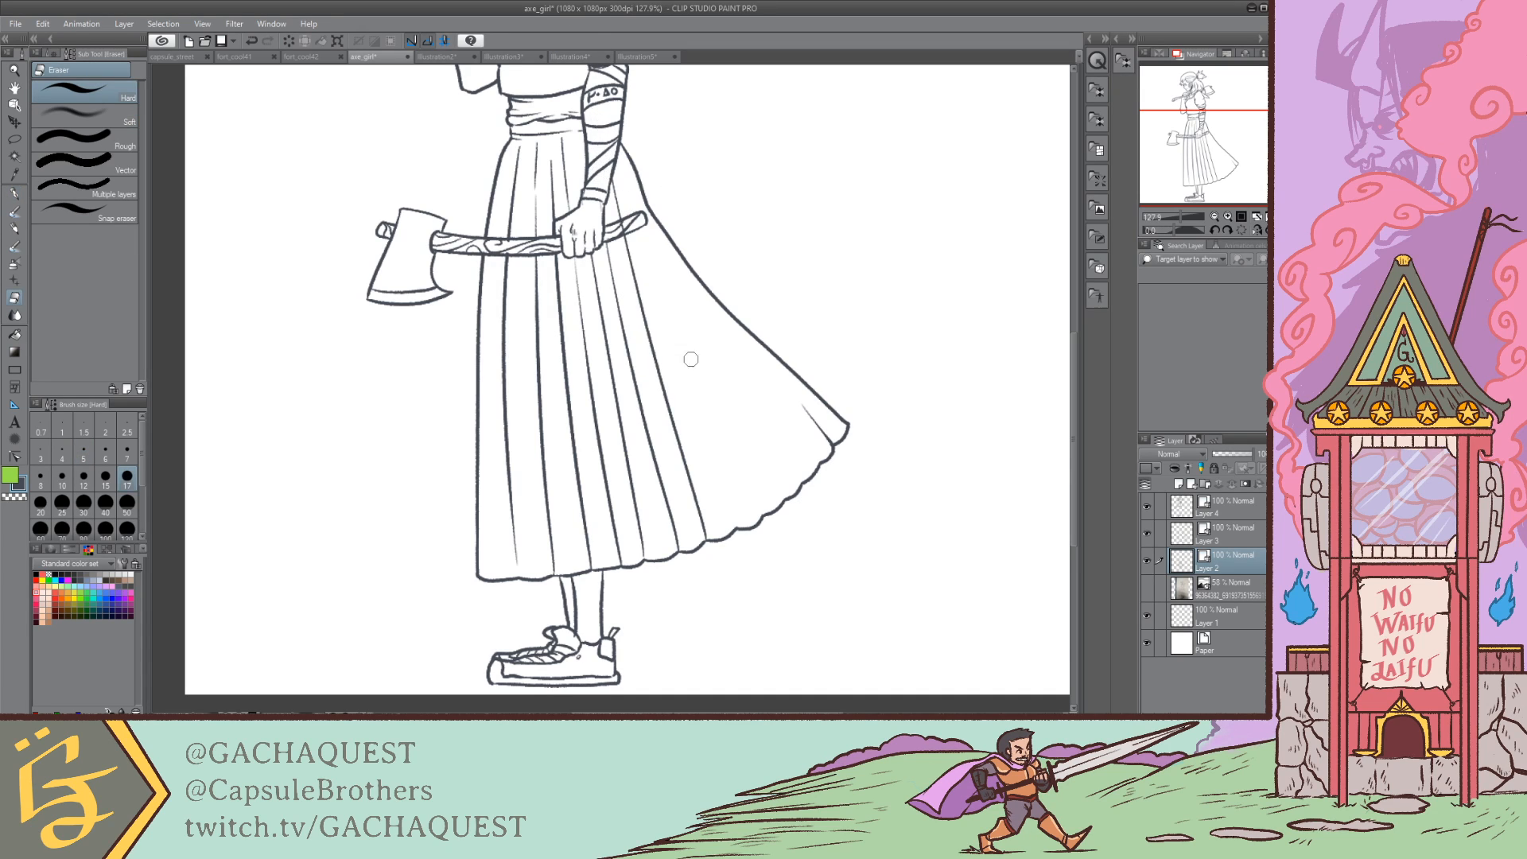
key("p")
left_click_drag(736, 524, 647, 201)
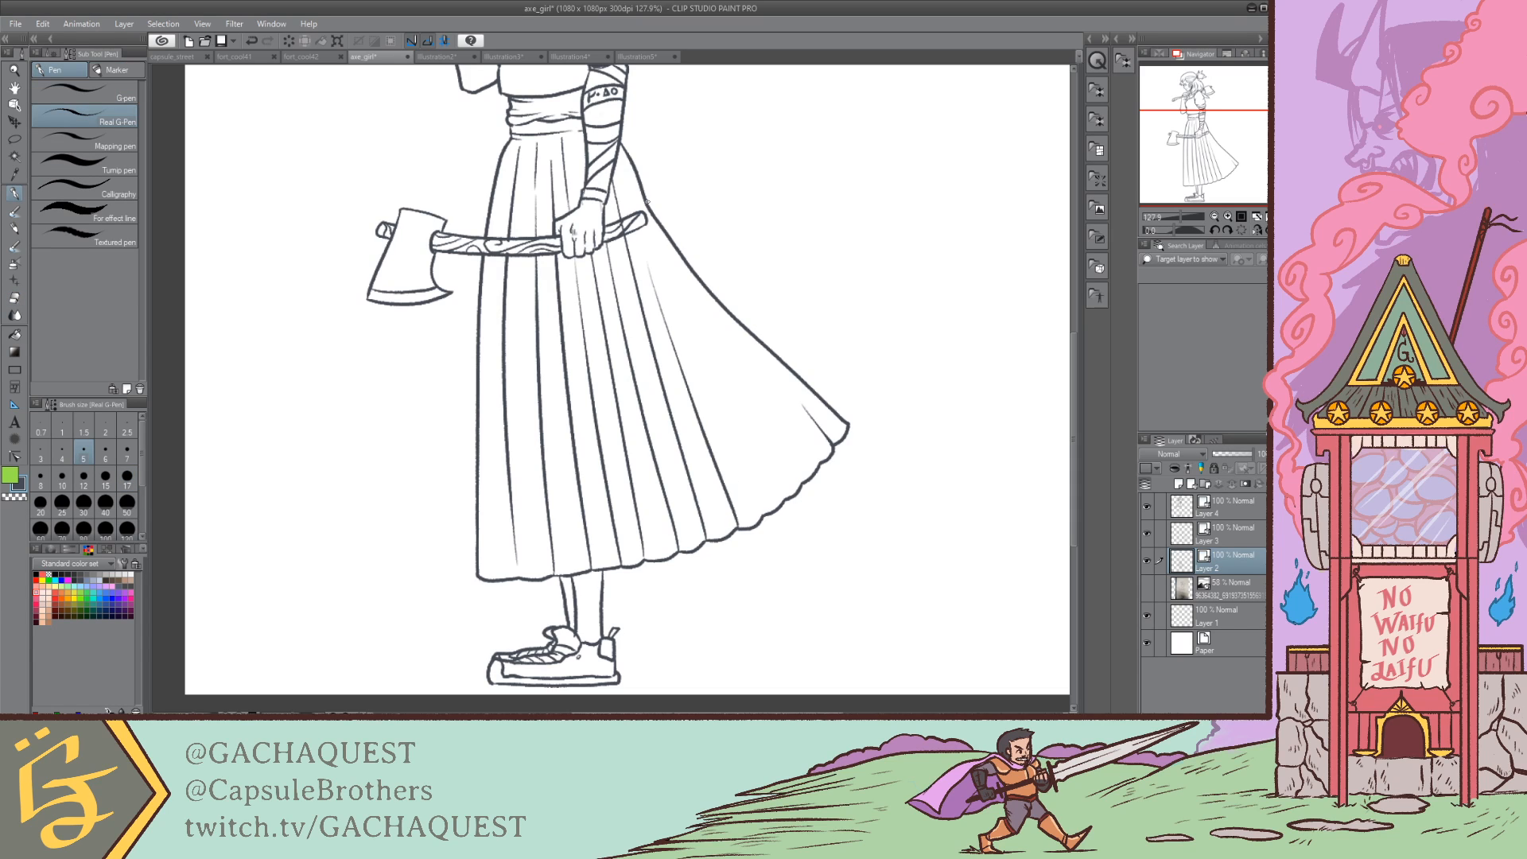
Step: Ink the ninth pleat line from the hem, tapering it off below the axe handle's end
left_click_drag(762, 516, 684, 347)
key("ctrl+z")
left_click_drag(763, 517, 688, 300)
key("ctrl+z")
left_click_drag(761, 515, 678, 331)
key("ctrl+z")
left_click_drag(764, 514, 667, 263)
key("ctrl+z")
mouse_move(764, 515)
left_mouse_down()
mouse_move(677, 312)
mouse_move(656, 270)
left_mouse_up()
key("ctrl+z")
left_click_drag(764, 518, 652, 294)
key("ctrl+z")
mouse_move(763, 515)
left_mouse_down()
mouse_move(698, 312)
mouse_move(716, 307)
left_mouse_up()
key("ctrl+z")
left_click_drag(764, 517, 670, 296)
Step: Ink a further tapering pleat line from the next hem scallop, angled toward the waist
left_click_drag(785, 498, 675, 322)
key("ctrl+z")
left_click_drag(783, 499, 696, 280)
key("ctrl+z")
left_click_drag(788, 497, 707, 299)
key("ctrl+z")
left_click_drag(780, 484, 679, 293)
Step: Ink the last two tapering pleat lines alongside the skirt's flared back edge
left_click_drag(800, 475, 692, 278)
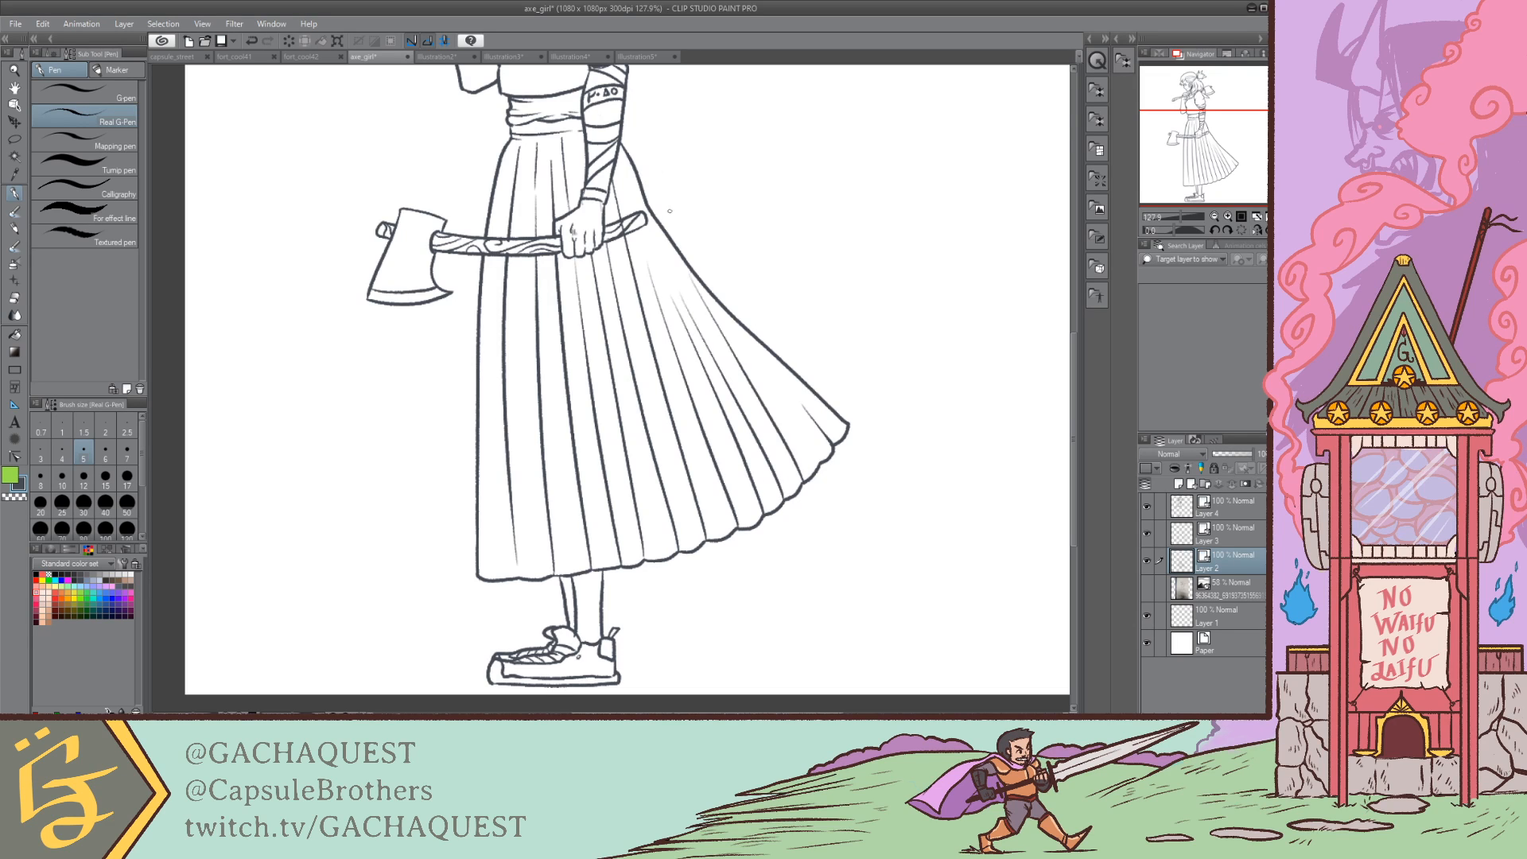
key("ctrl+z")
left_click_drag(802, 483, 705, 302)
key("ctrl+z")
left_click_drag(802, 476, 685, 285)
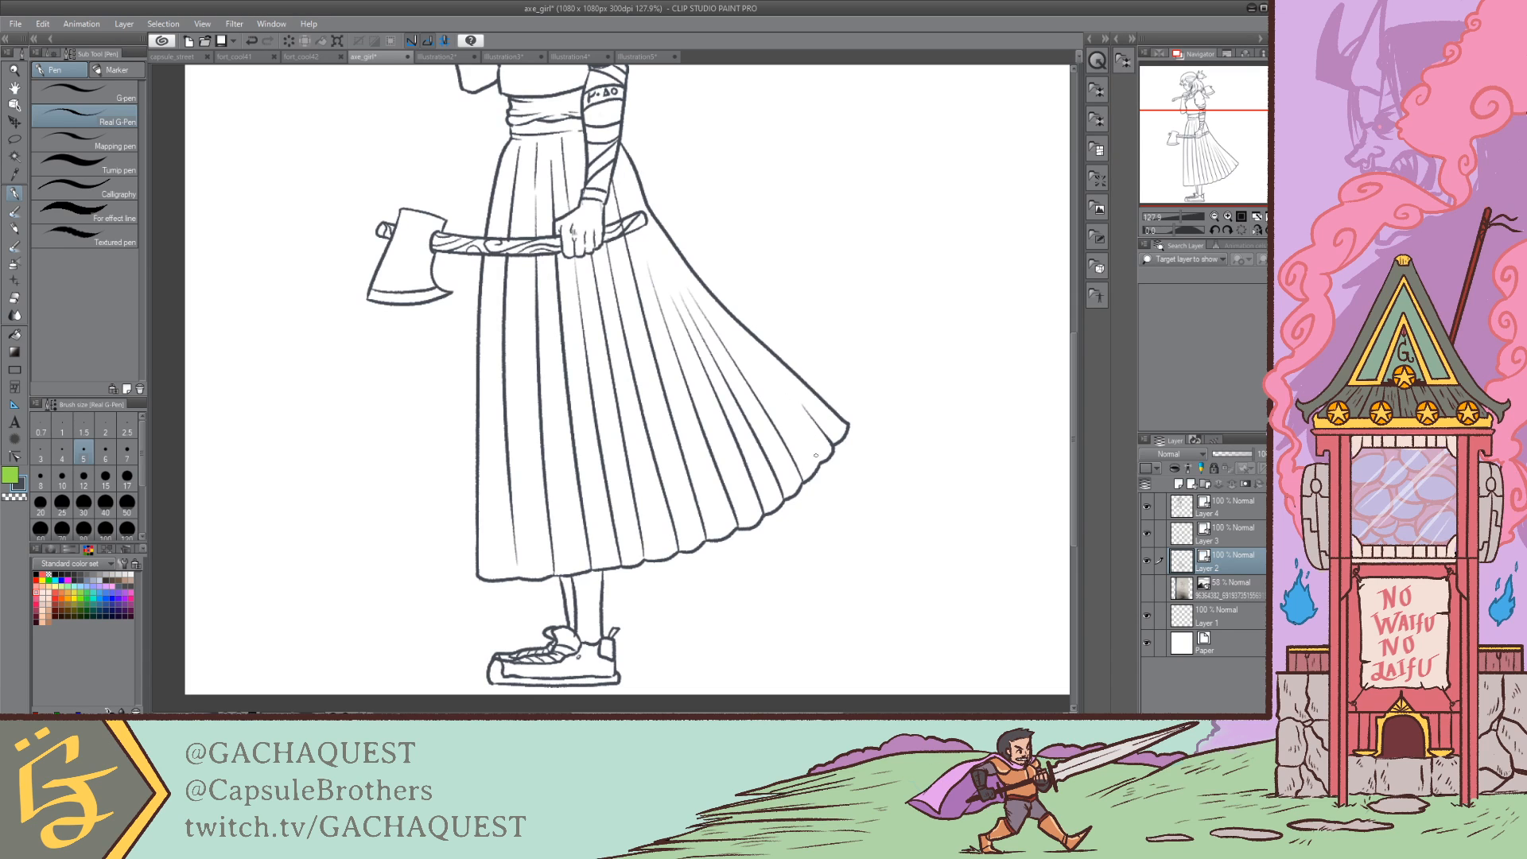
left_click_drag(815, 455, 705, 278)
Step: Look over the pleated skirt and save the drawing
left_click_drag(1229, 163, 1222, 145)
key("e")
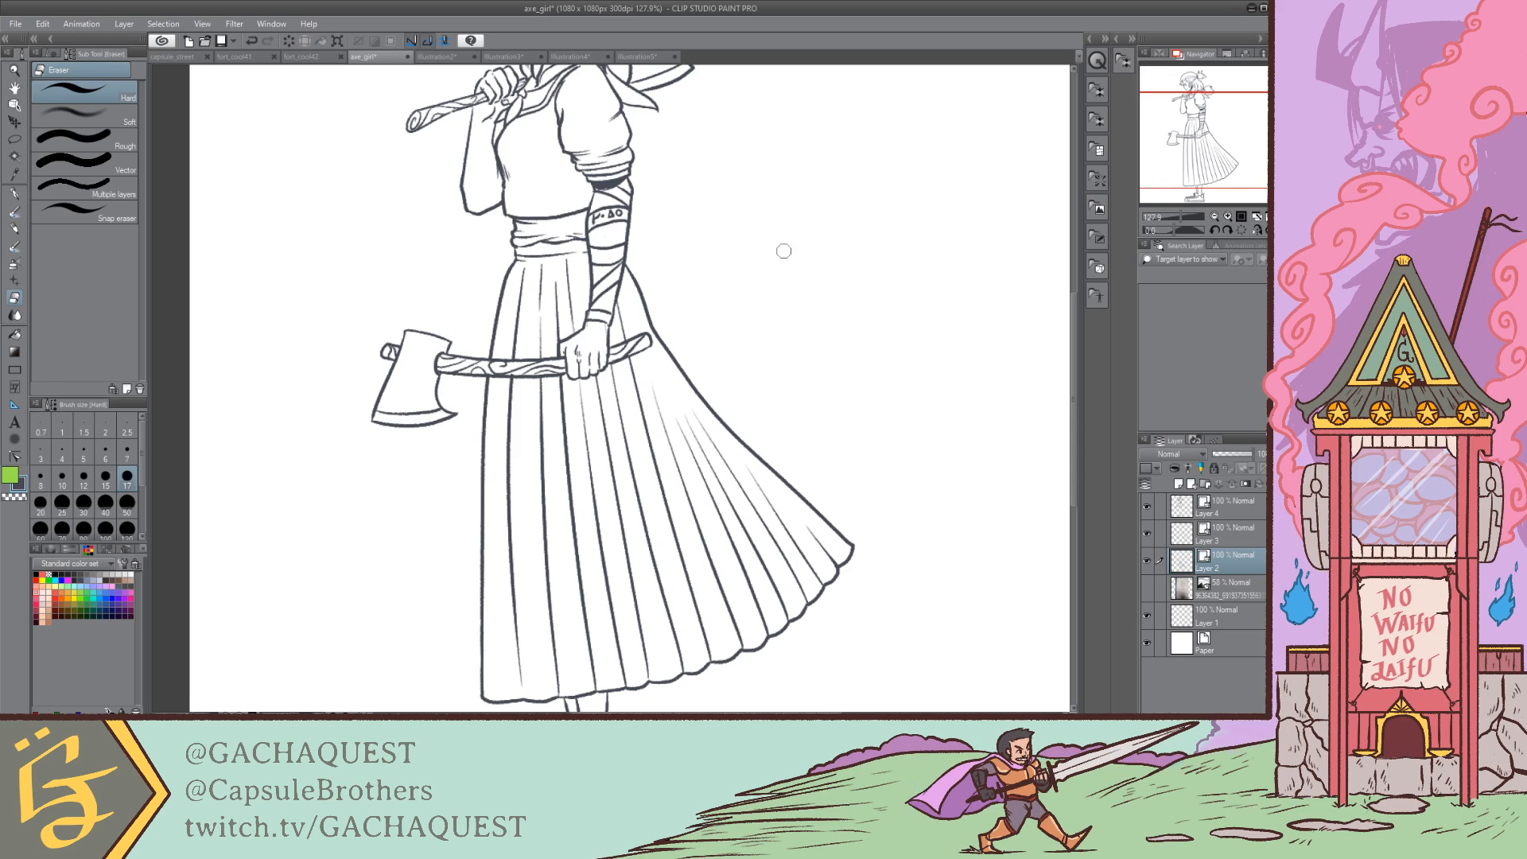
left_click_drag(1203, 103, 1202, 109)
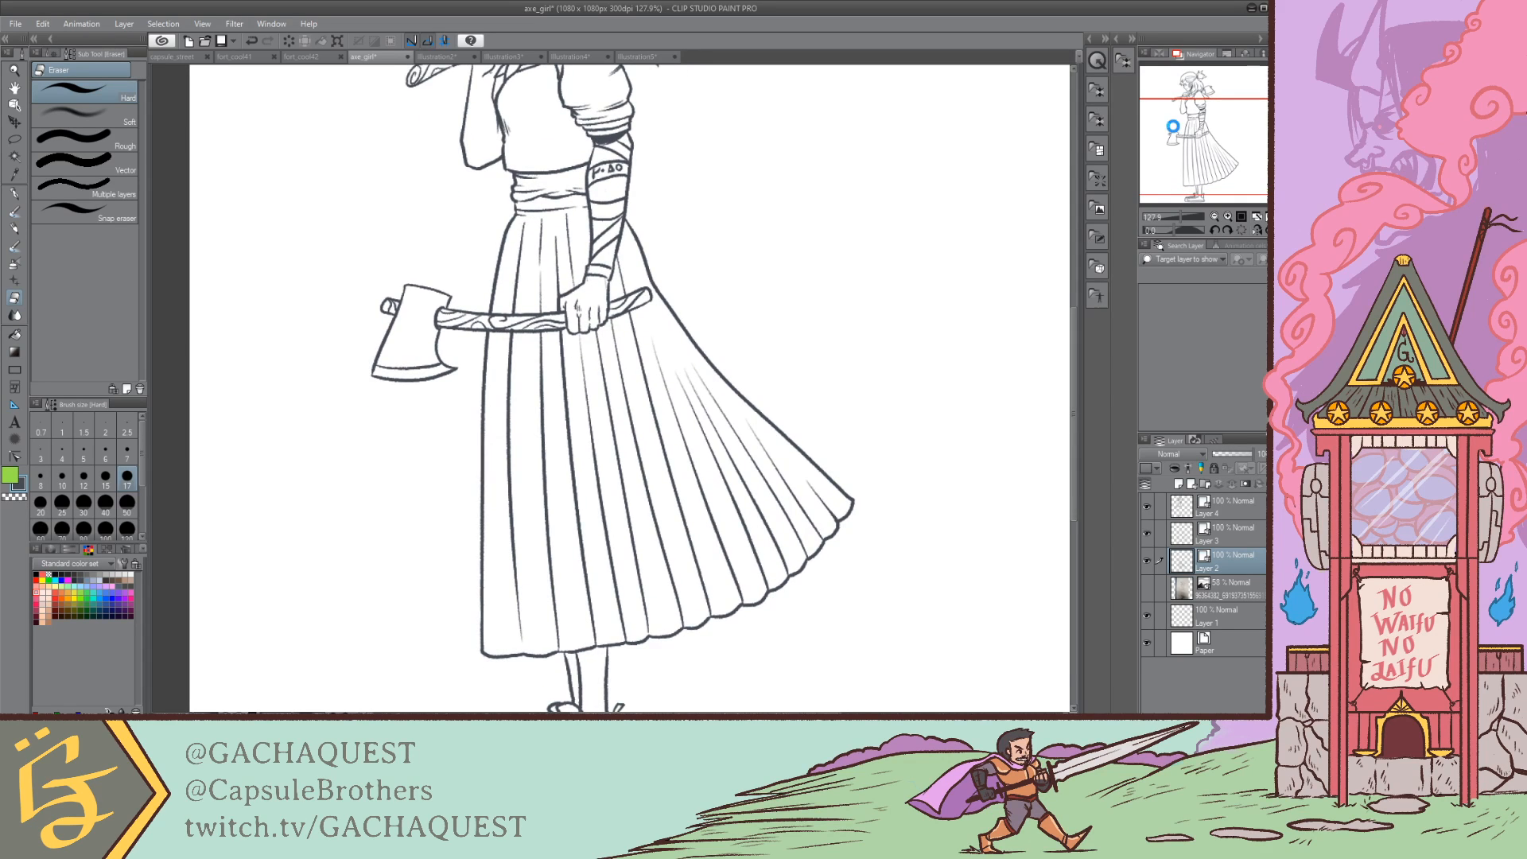
key("ctrl+s")
mouse_move(1198, 154)
left_mouse_down()
mouse_move(1193, 123)
mouse_move(1193, 186)
left_mouse_up()
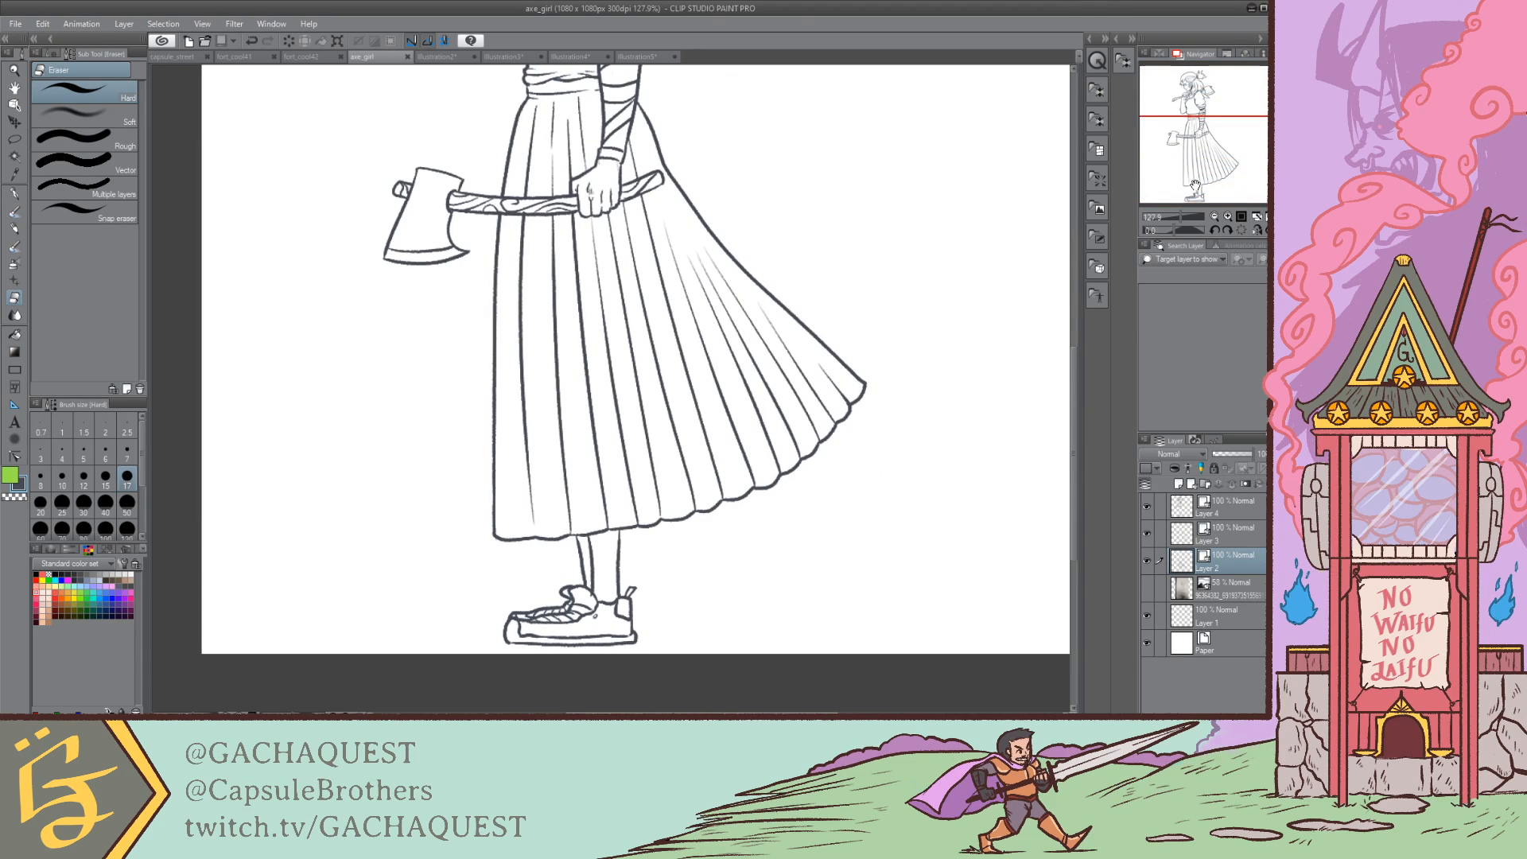
Step: Add a new layer directly below Layer 2 and choose the Fill tool that refers to other layers
left_click(1219, 580)
left_click(1178, 484)
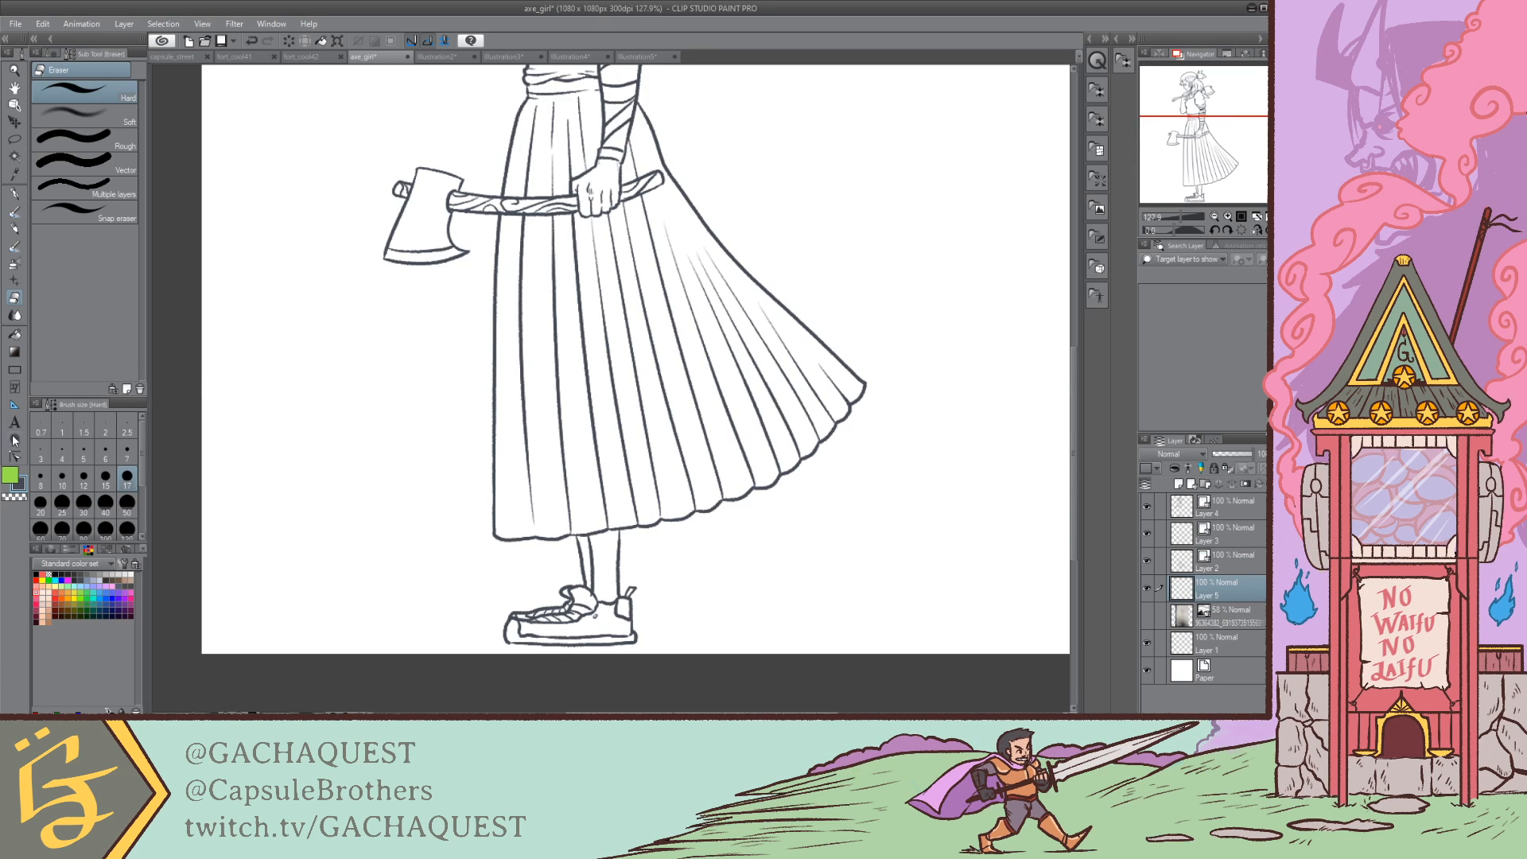
left_click(15, 335)
left_click(602, 545)
left_click(586, 550)
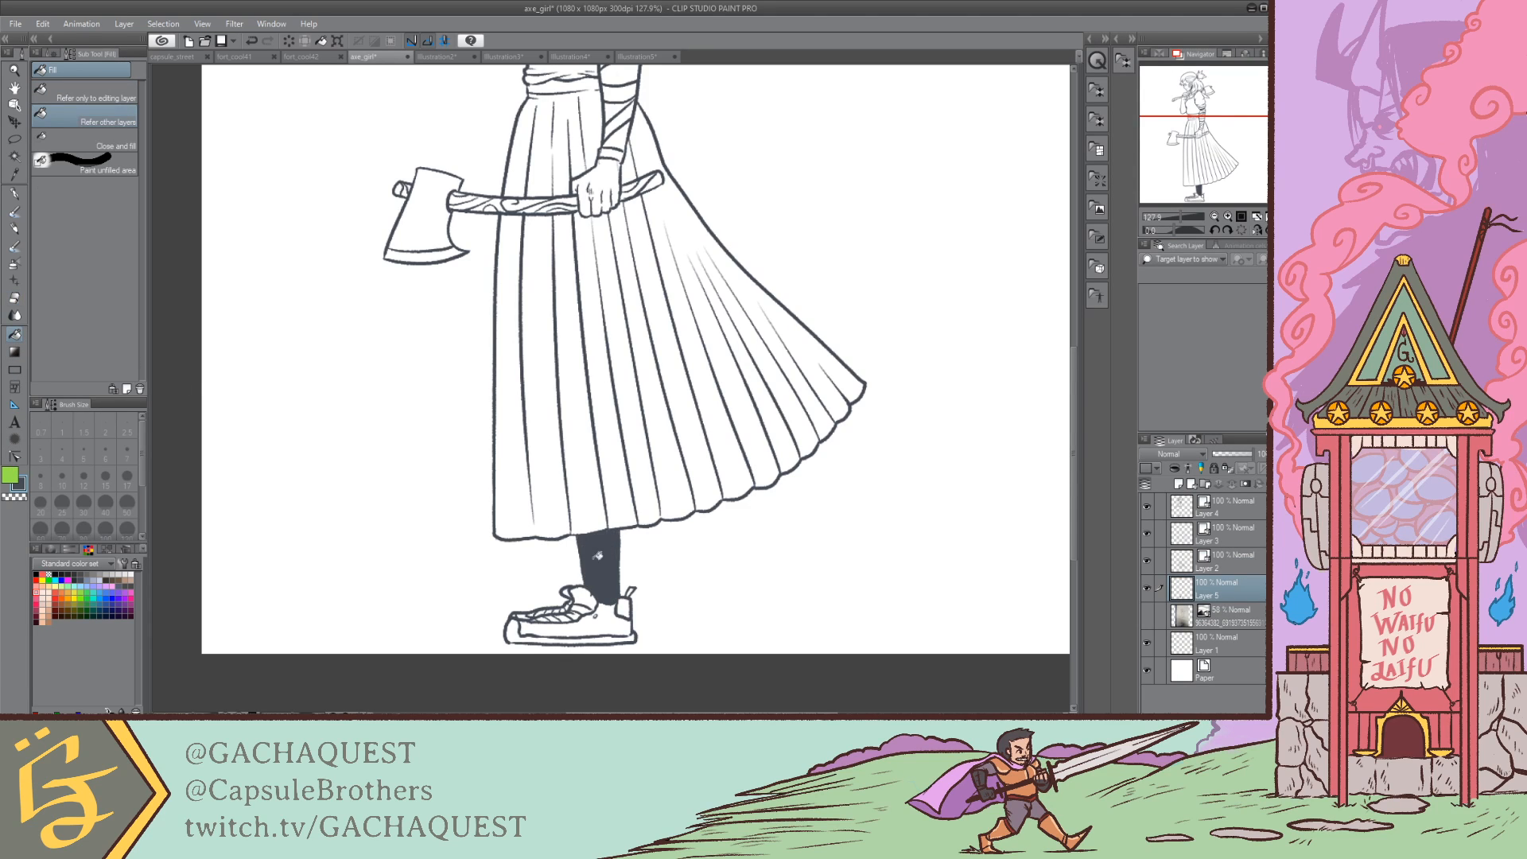
key("ctrl+z")
key("ctrl+z")
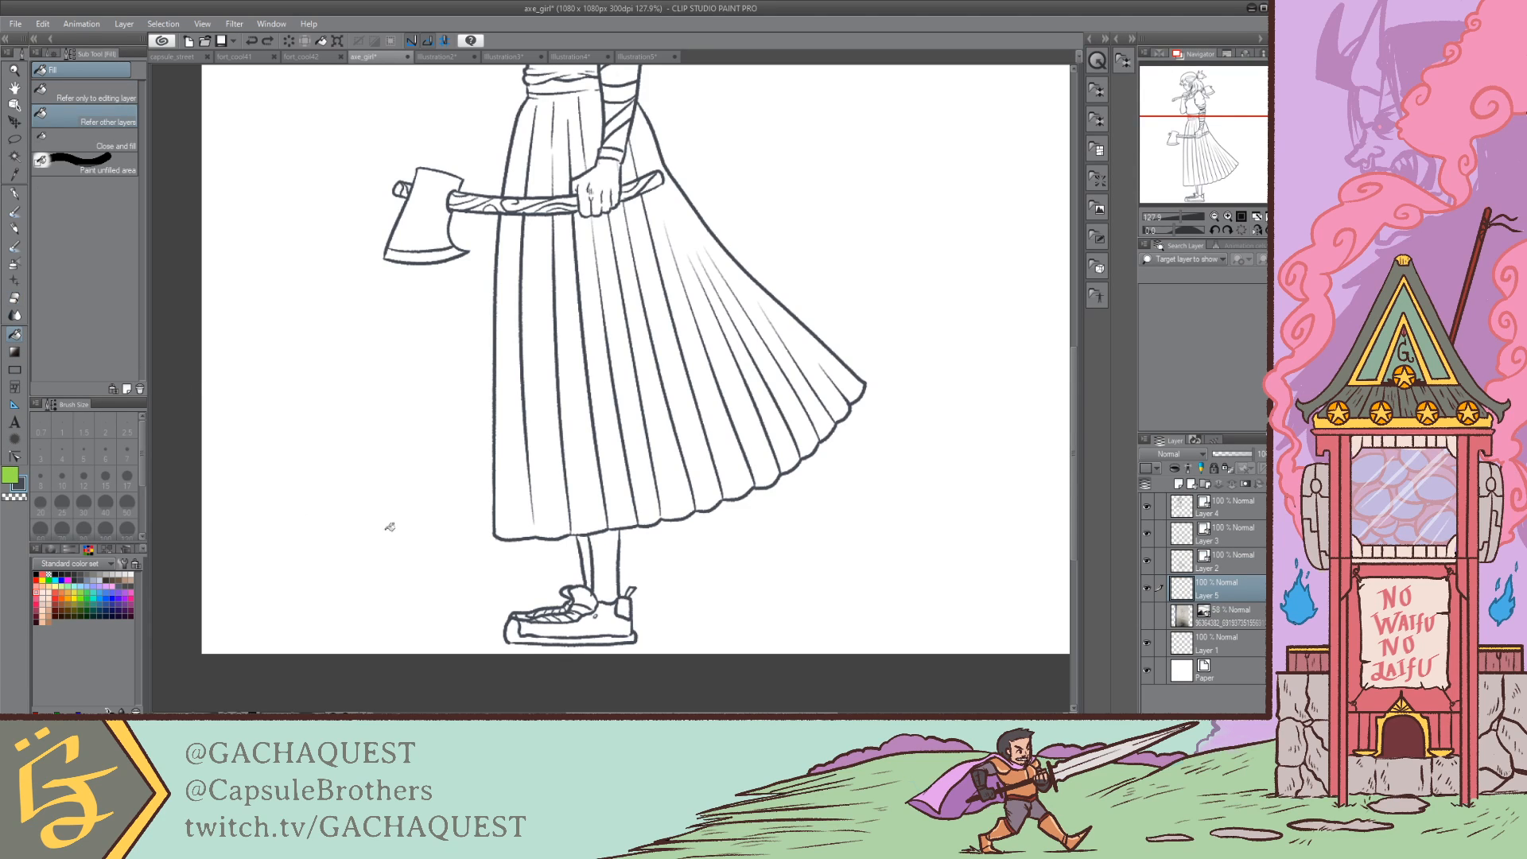
Step: Fill both of the woman's legs between the skirt hem and shoes with dark grey on the new layer
left_click(13, 478)
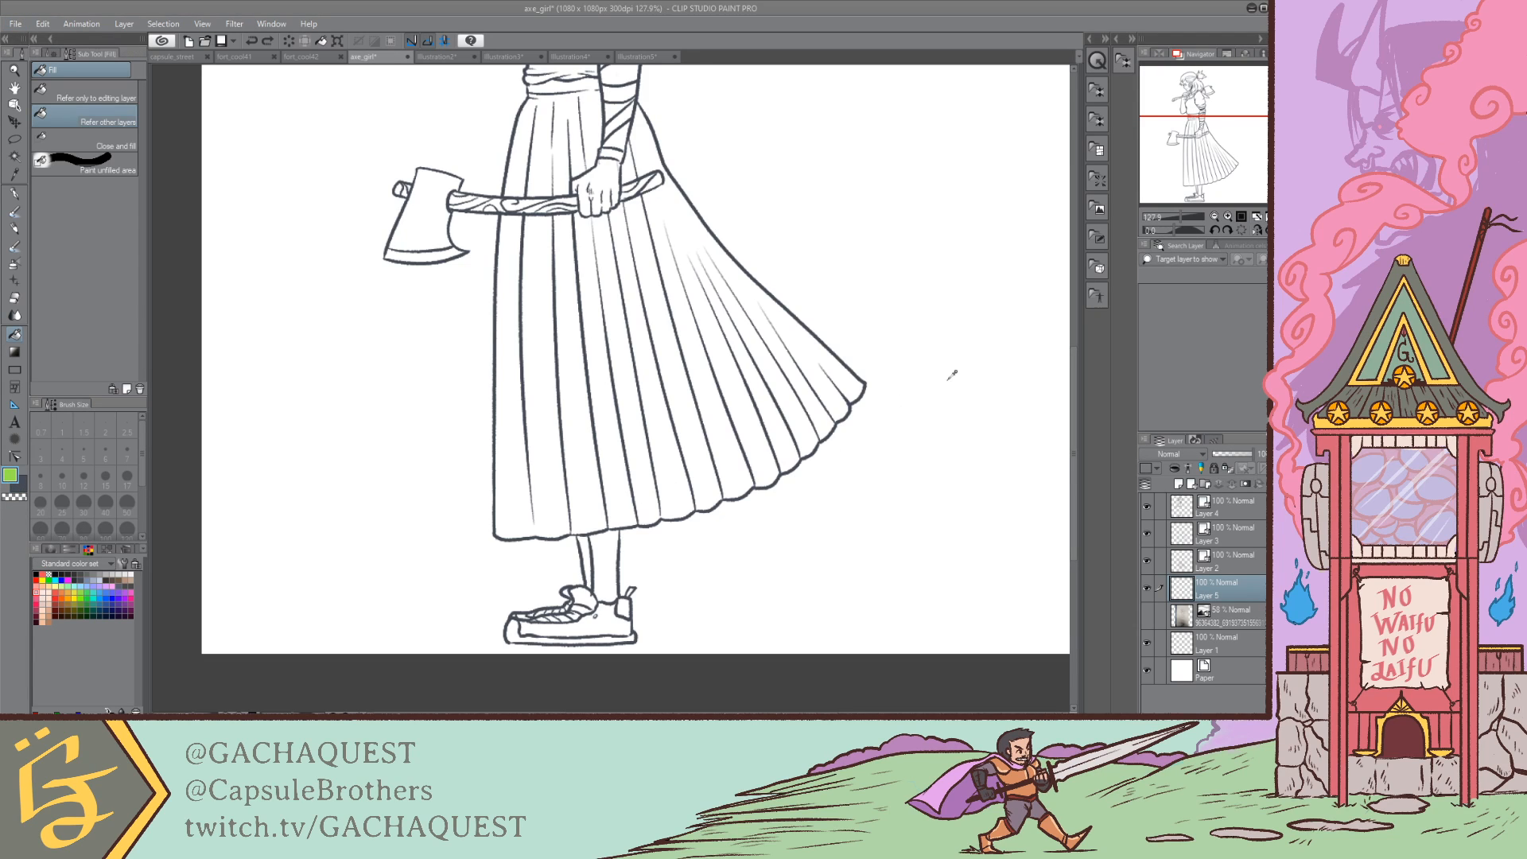
key("x")
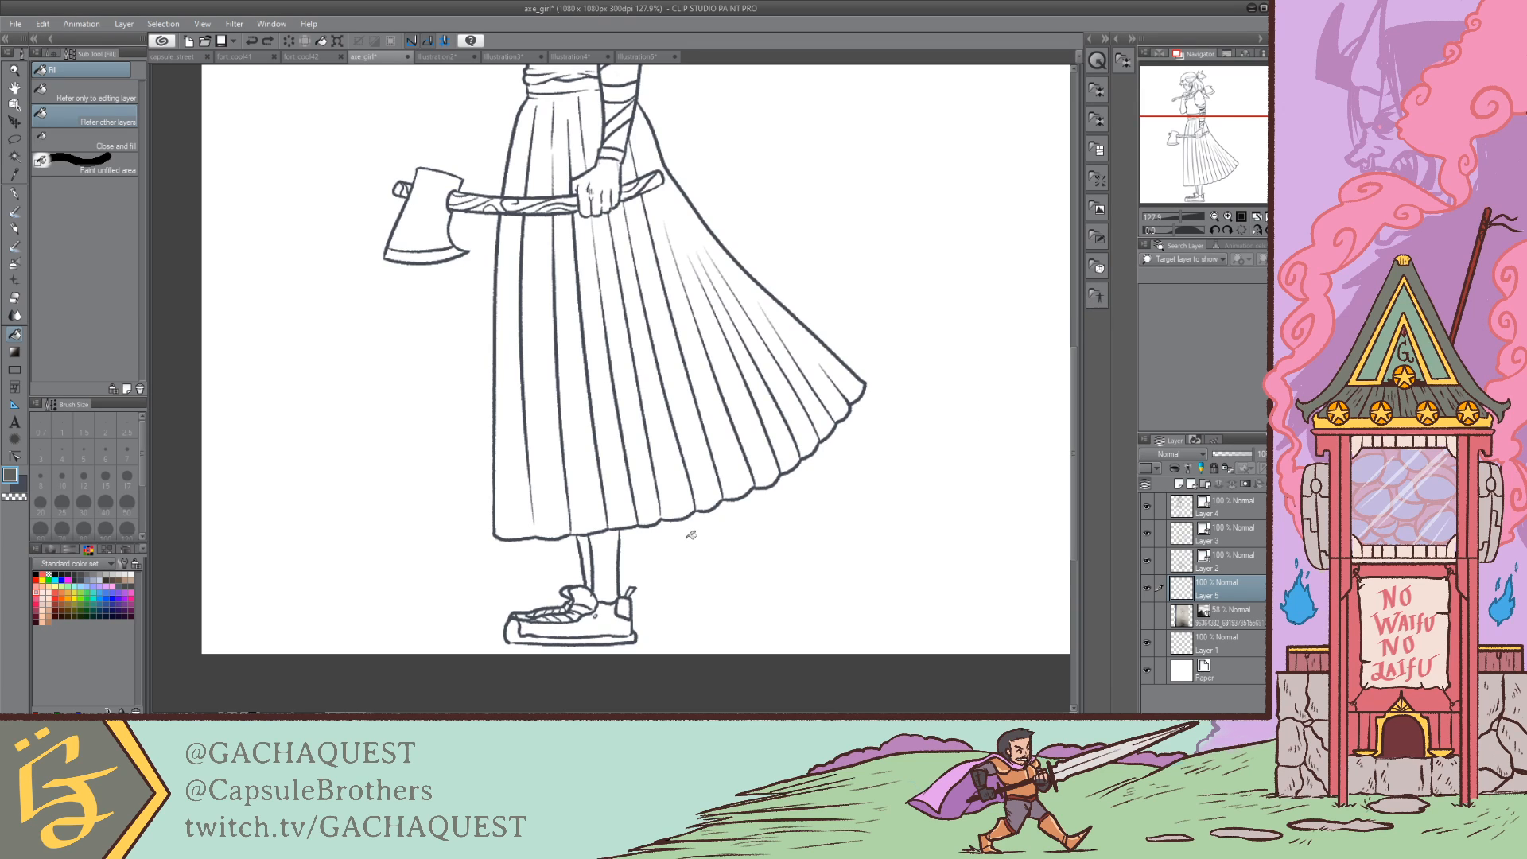
left_click(604, 561)
left_click(583, 557)
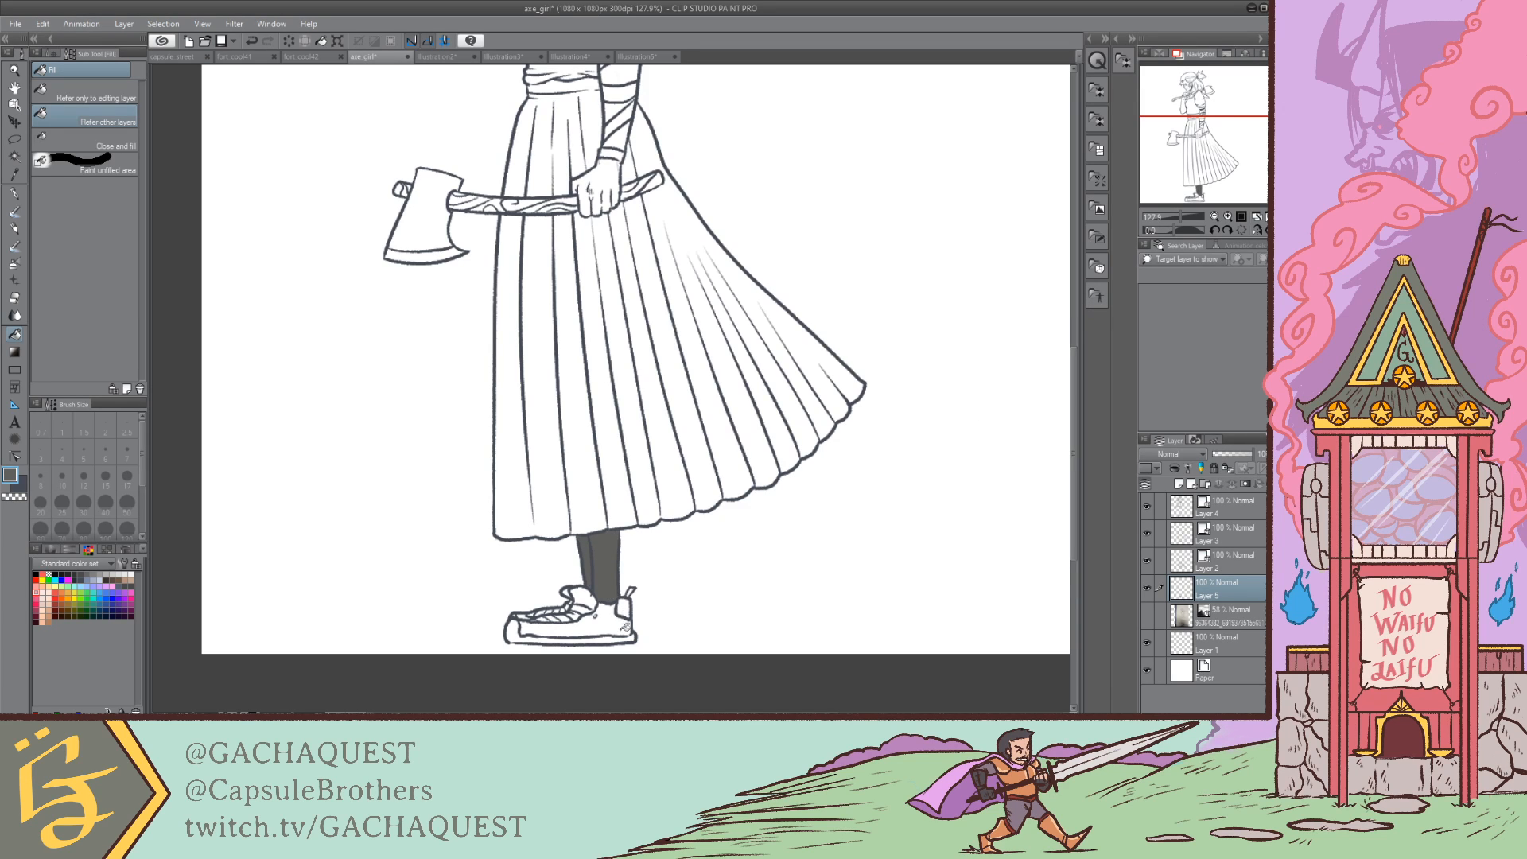
key("ctrl+z")
key("ctrl+z")
key("ctrl+y")
key("ctrl+y")
Step: Add two more layers above Layer 5, beneath the line art layers
left_click(1238, 512)
key("e")
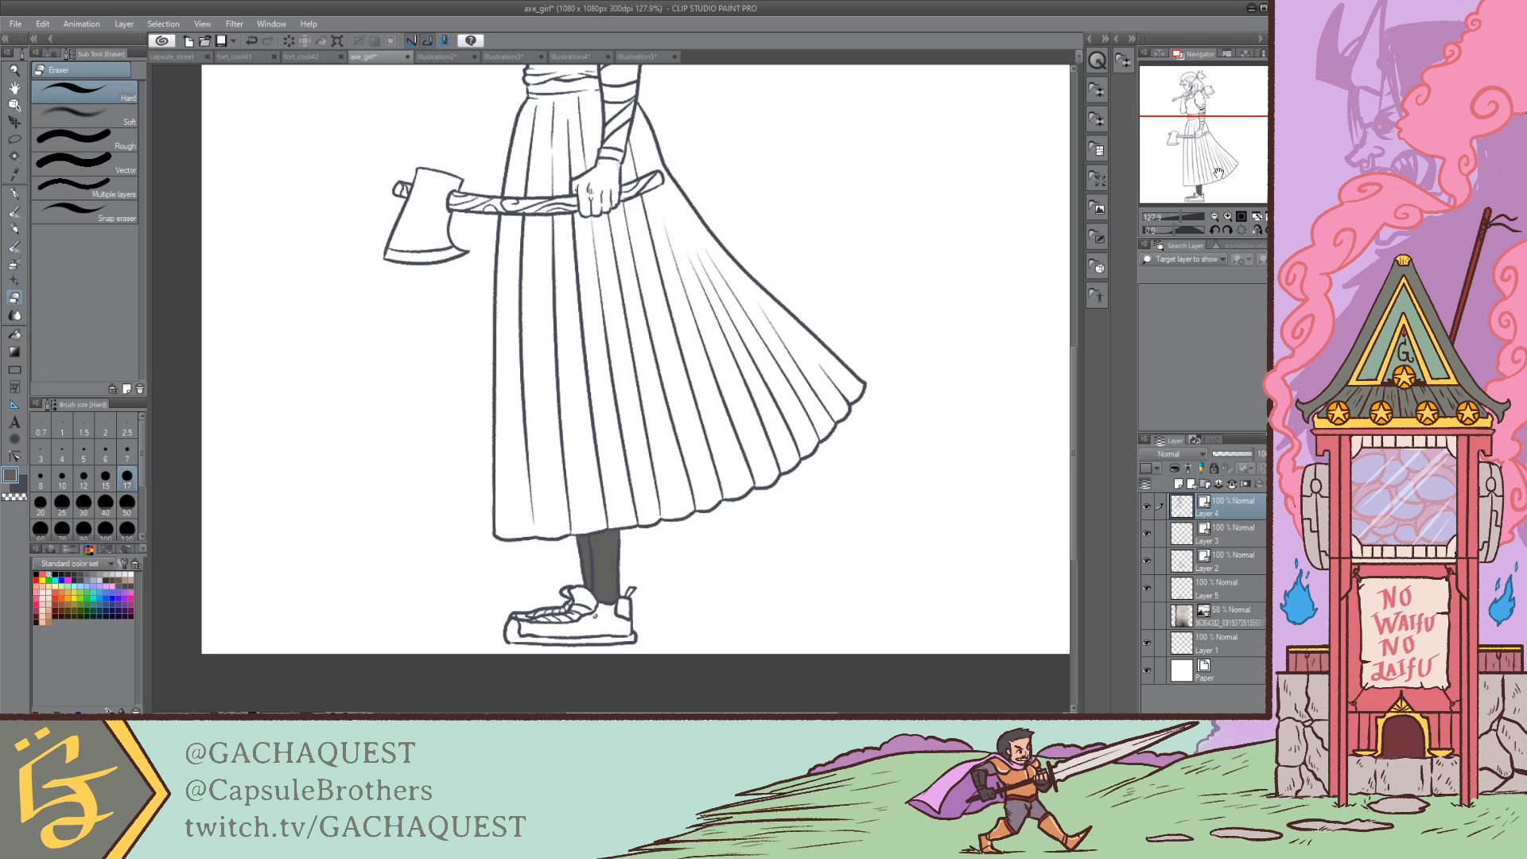
mouse_move(1227, 162)
left_mouse_down()
mouse_move(1226, 133)
mouse_move(1221, 157)
mouse_move(1219, 134)
mouse_move(1207, 140)
left_mouse_up()
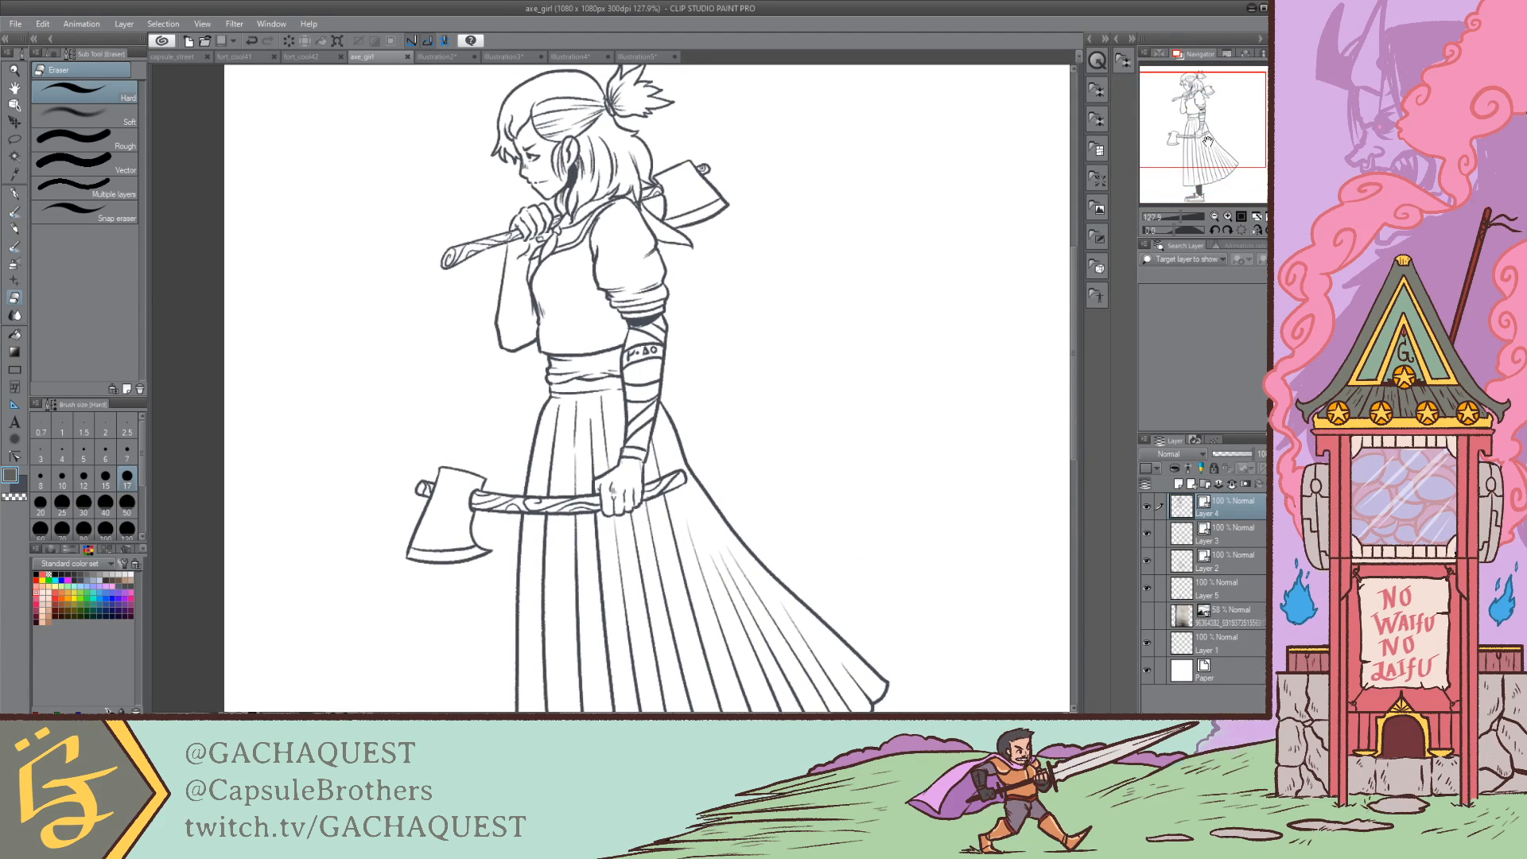
left_click_drag(1180, 217, 1185, 215)
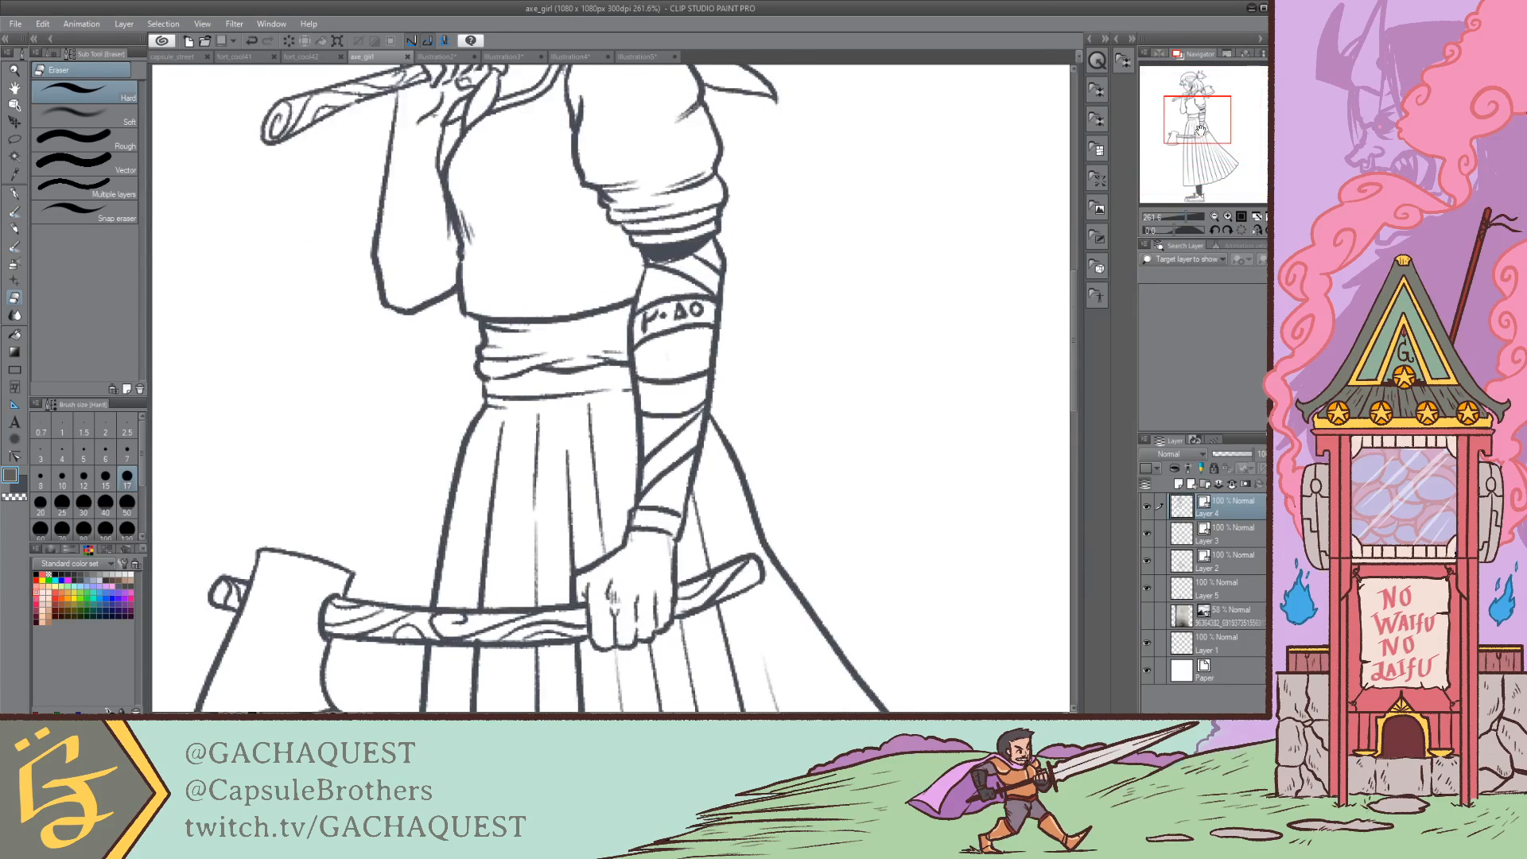
left_click_drag(1200, 129, 1192, 108)
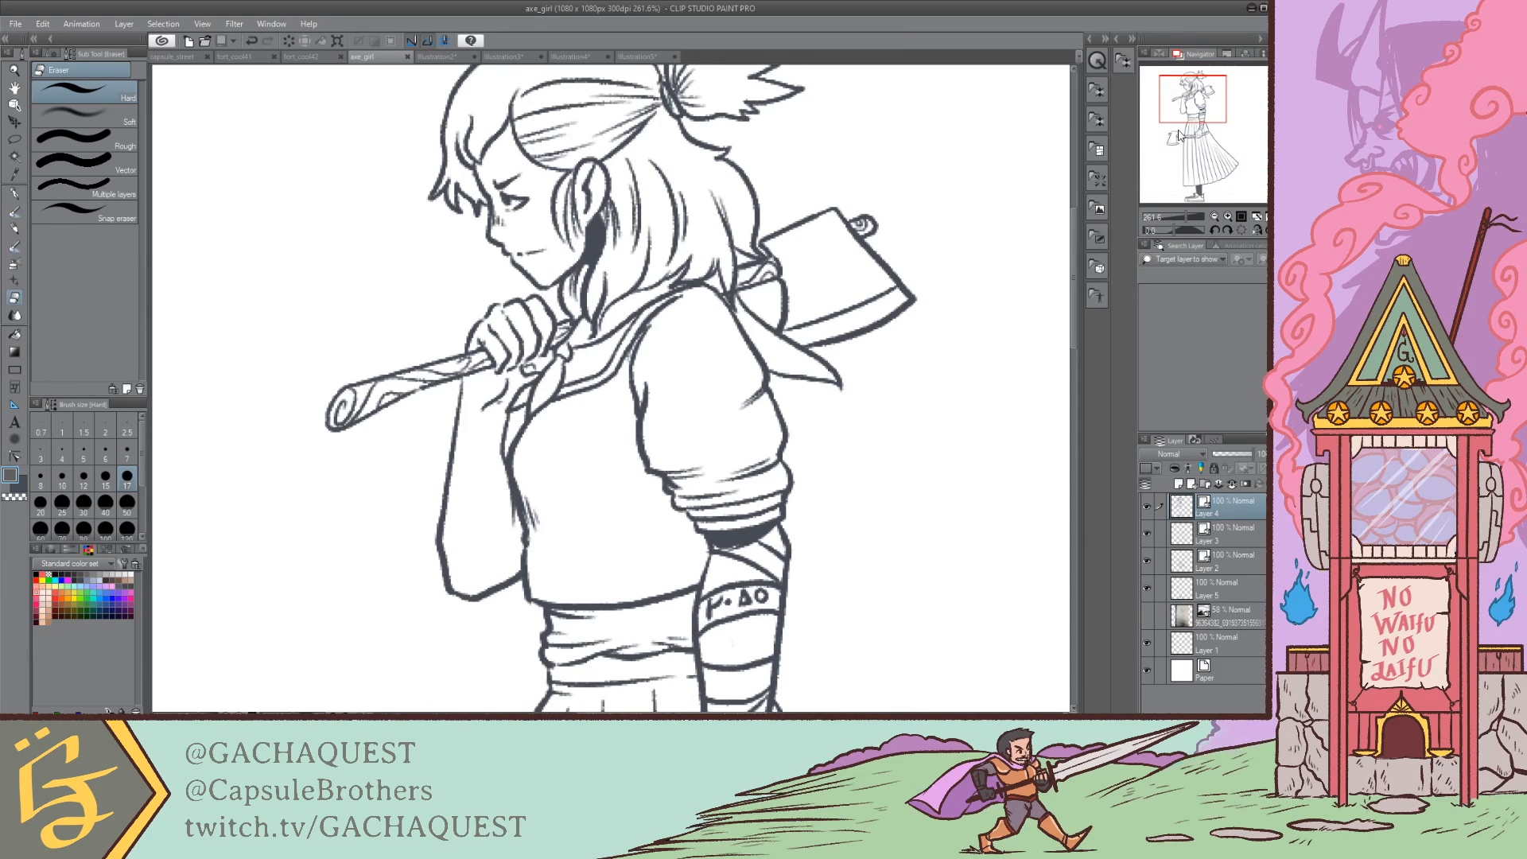
left_click(1231, 592)
left_click(1146, 587)
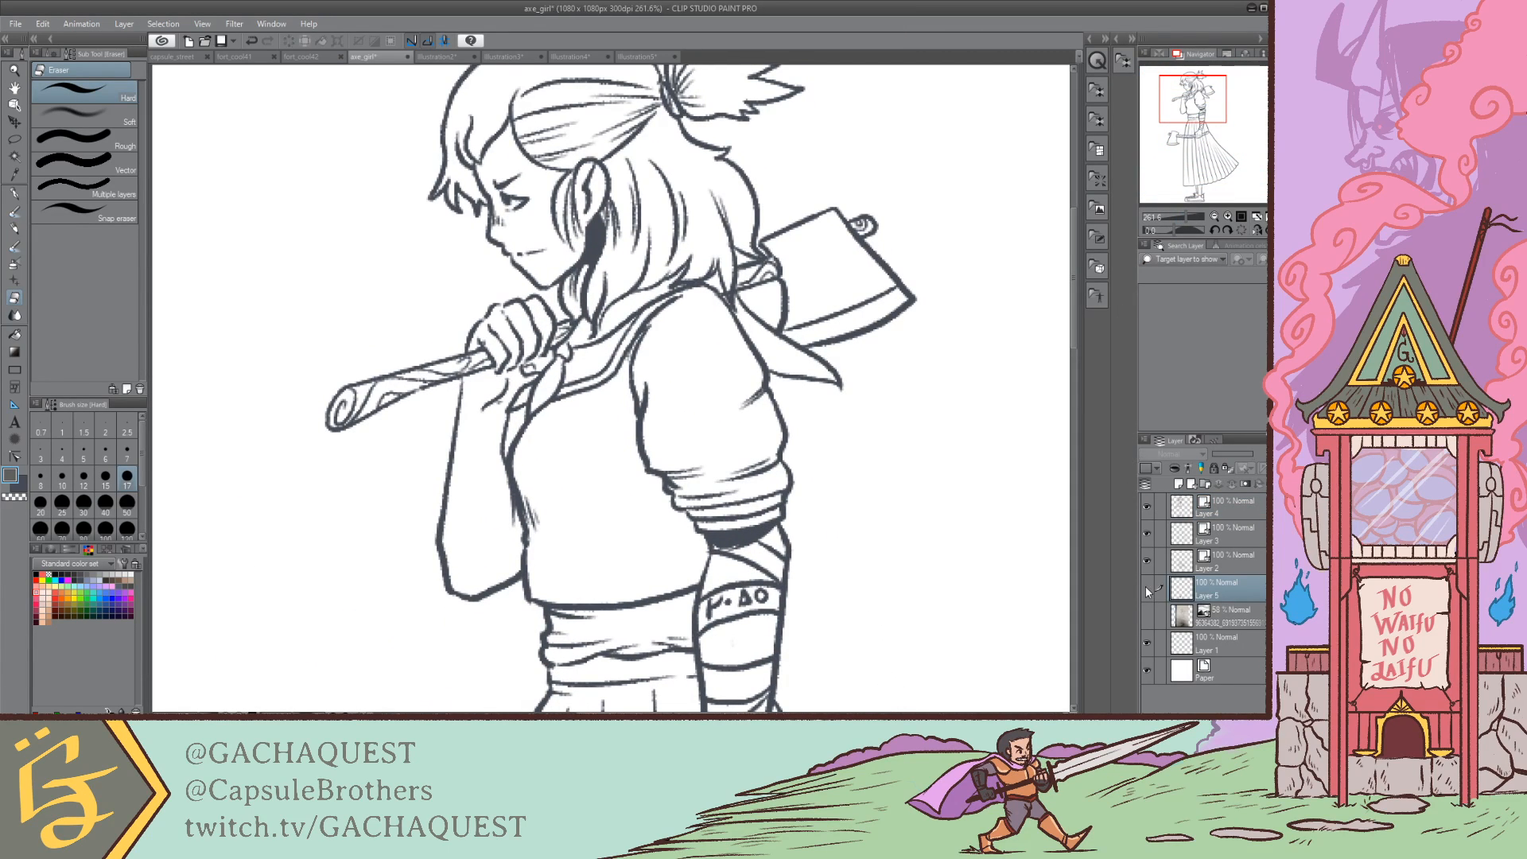
left_click(1146, 589)
left_click(1178, 484)
left_click(1177, 484)
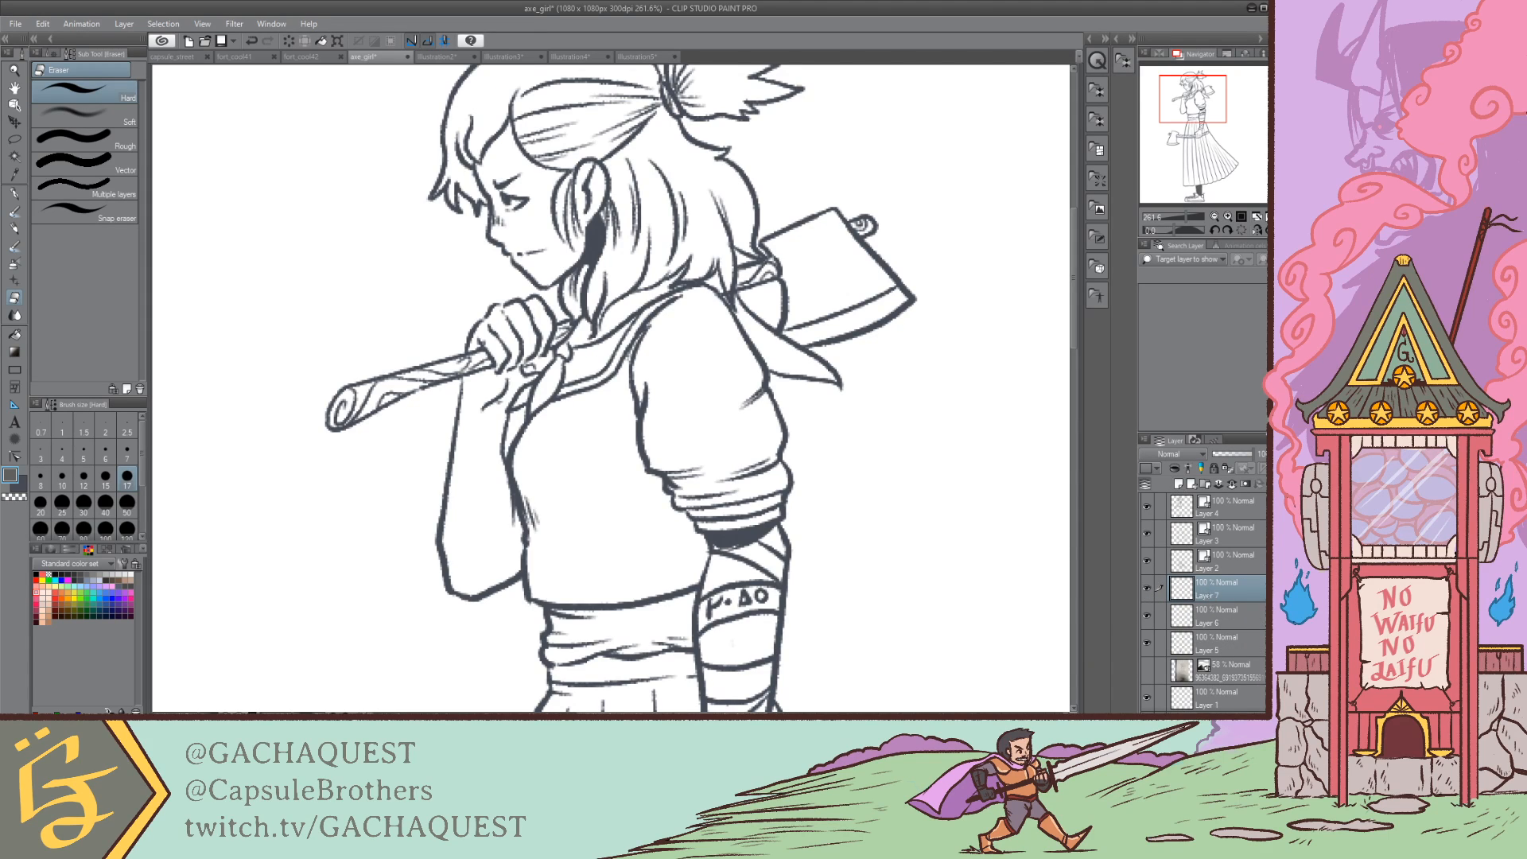
Step: Name the three new colour layers hair, skin and clothes, in order from the uppermost down
type("skin")
key("Return")
left_click_drag(1232, 622, 1224, 622)
left_click(1218, 648)
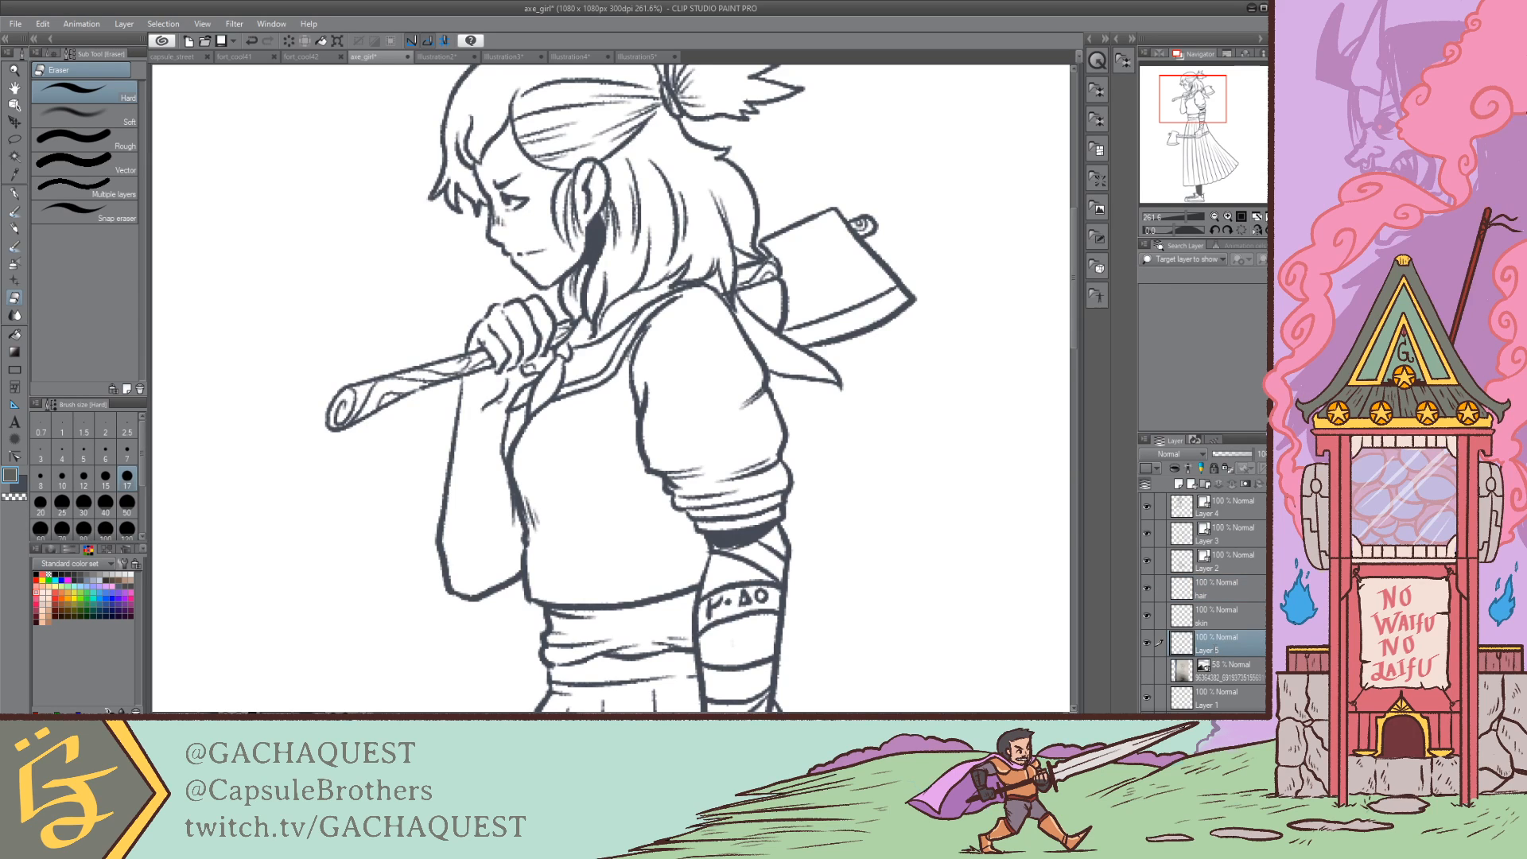
double_click(1214, 639)
type("clothes")
key("Return")
Step: Fill the raised forearm and hand with a light peach tone on the skin layer and erase the spill above the knuckles
left_click(1248, 593)
left_click(1211, 612)
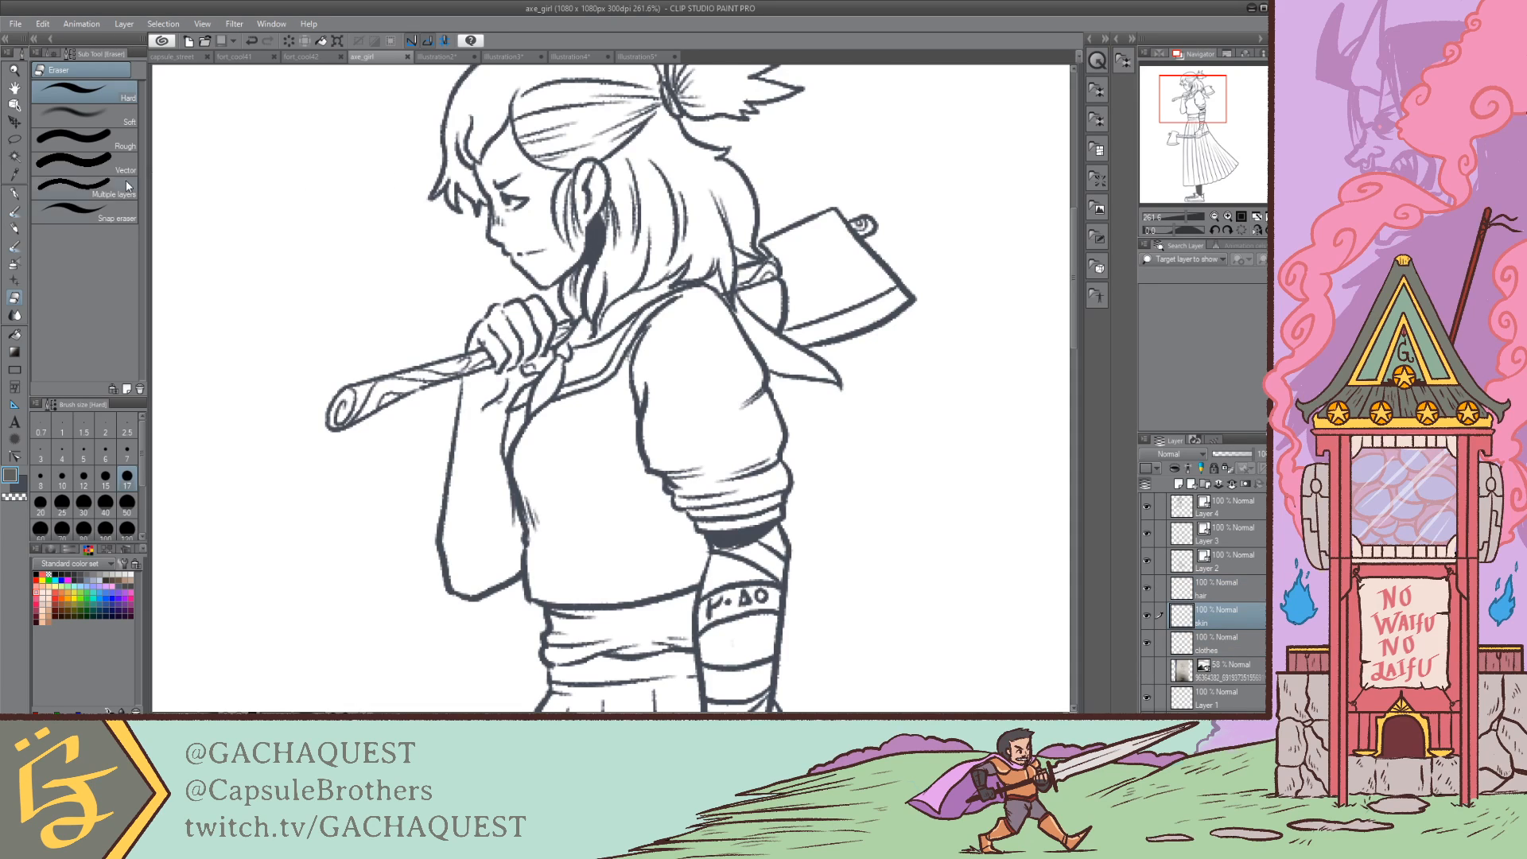
left_click(20, 336)
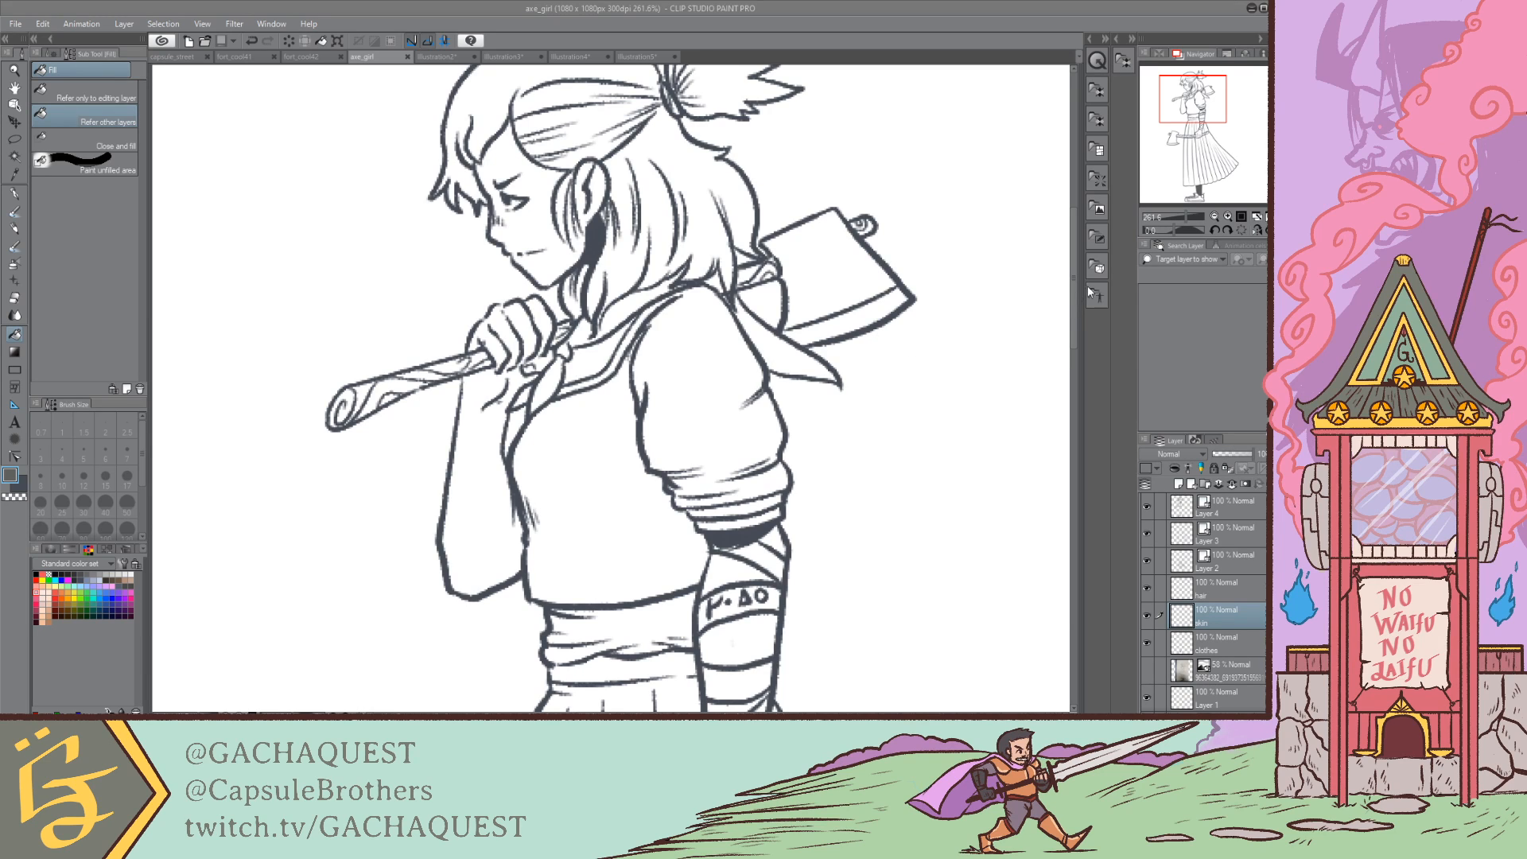
left_click(464, 455)
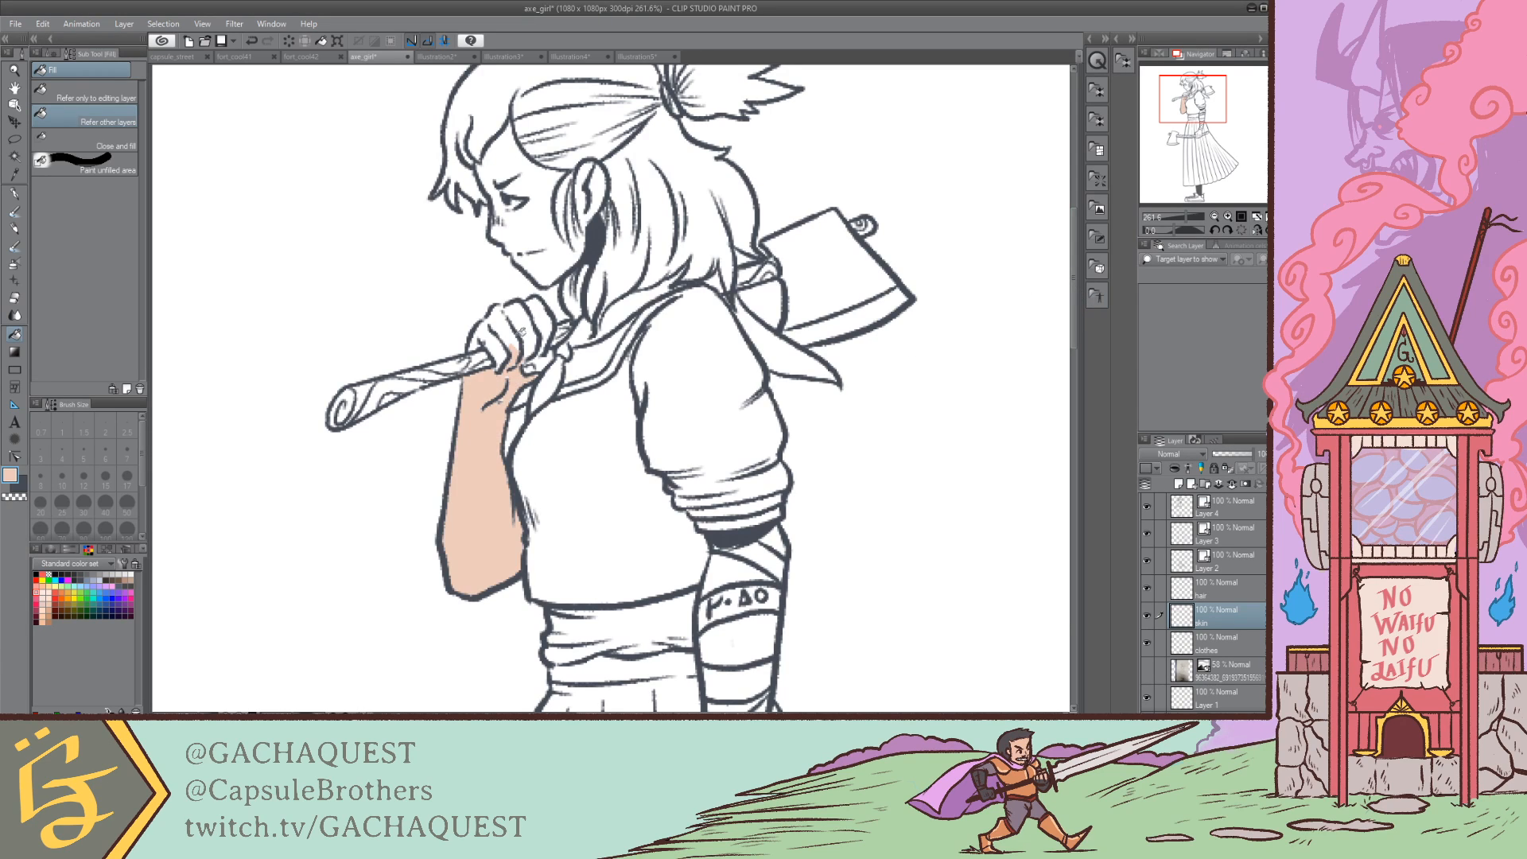
left_click(510, 331)
key("e")
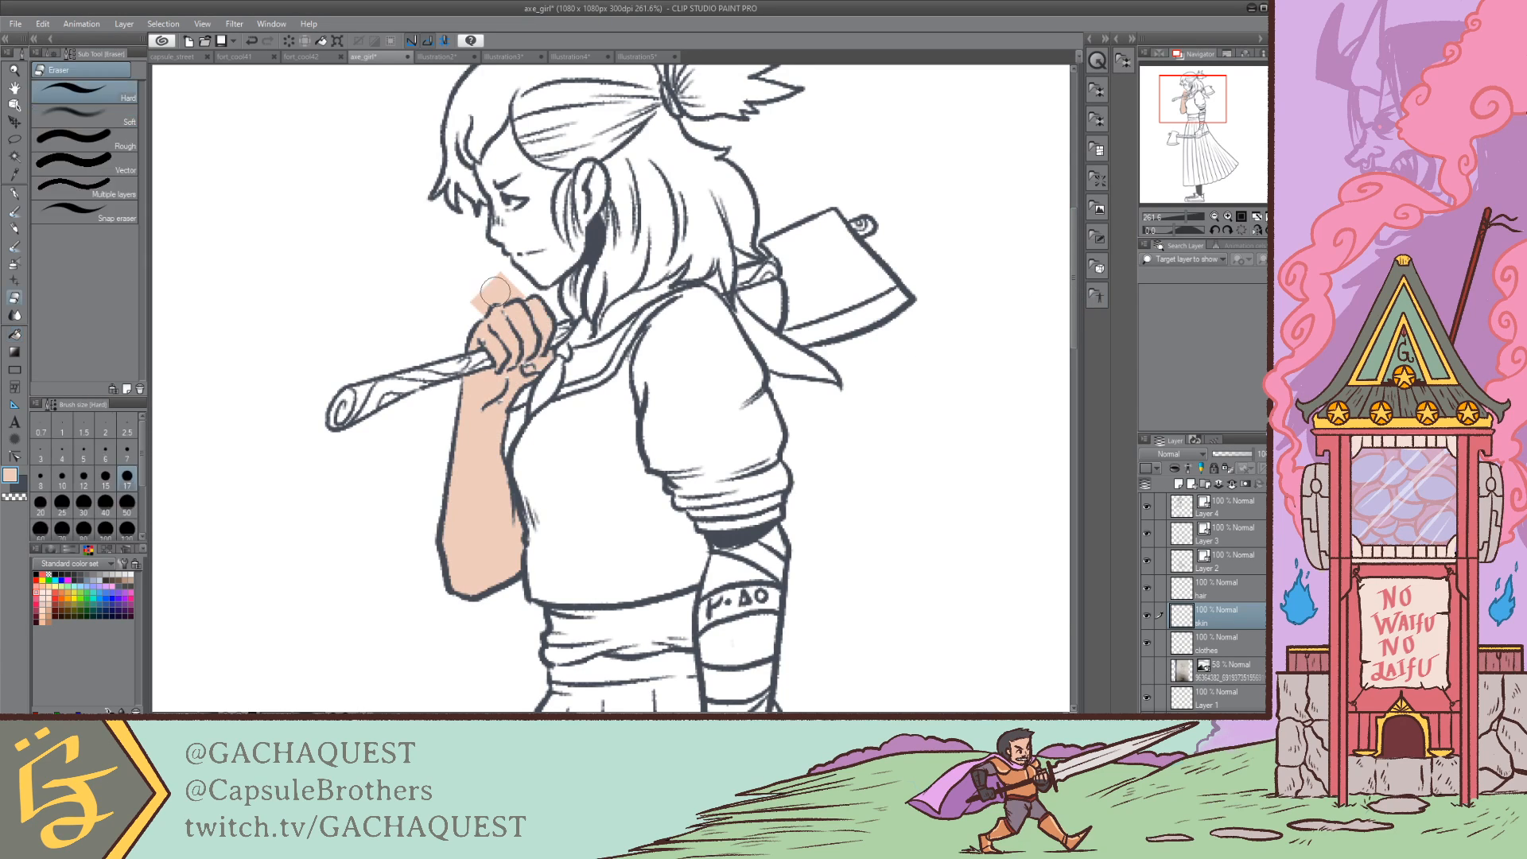
mouse_move(493, 287)
left_mouse_down()
mouse_move(467, 300)
mouse_move(525, 291)
left_mouse_up()
Step: Fill the woman's face, forehead and ear with the same peach skin tone
left_click(14, 335)
left_click(552, 232)
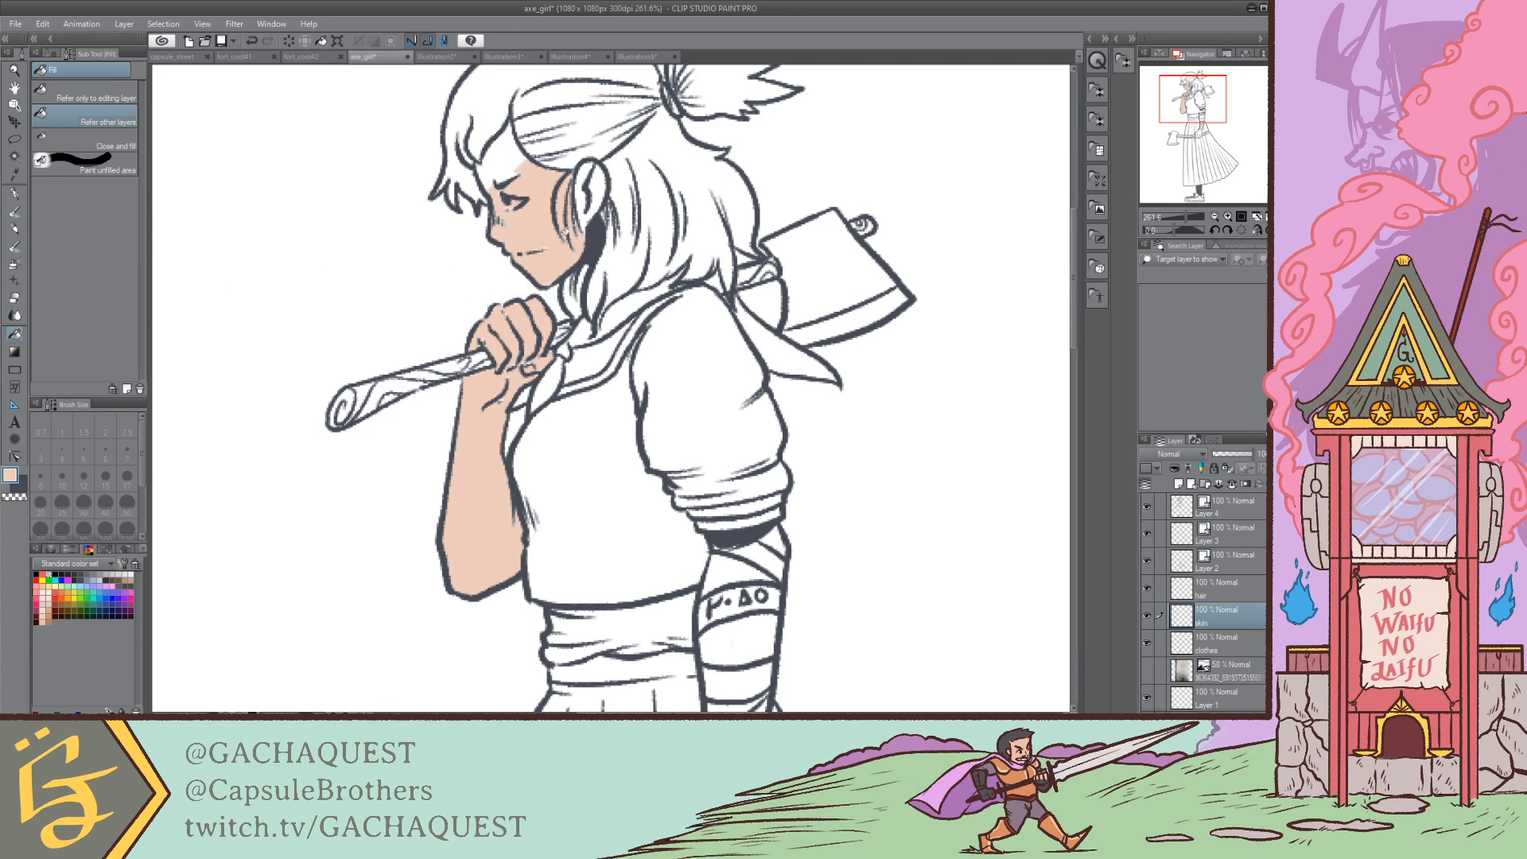
left_click(507, 154)
left_click(587, 195)
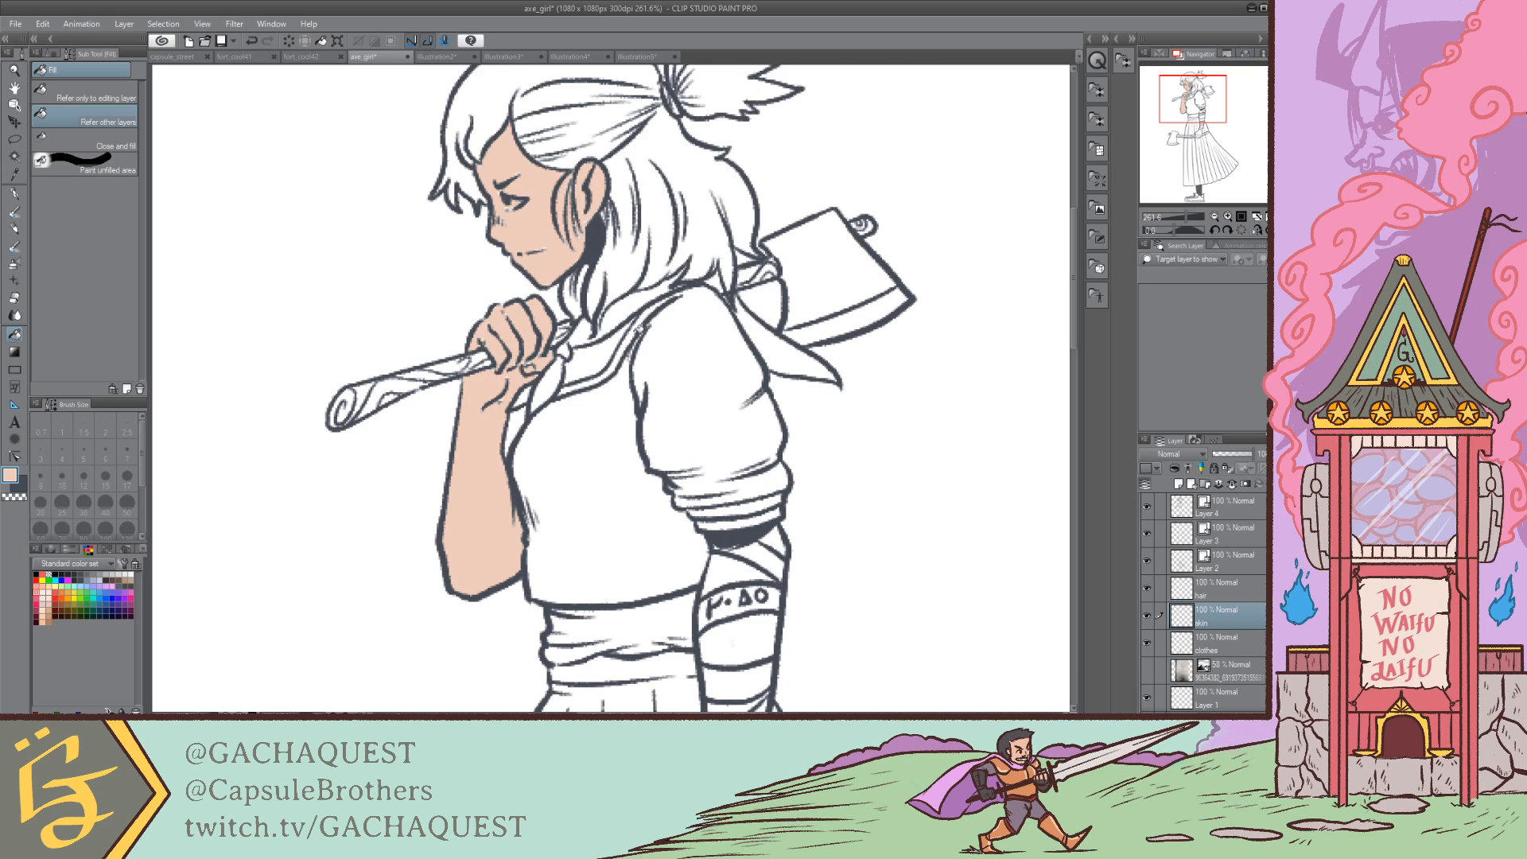
Step: Fill the bare skin gaps between the bandages on the lowered arm with the peach skin tone
left_click(725, 576)
left_click(773, 547)
left_click(756, 643)
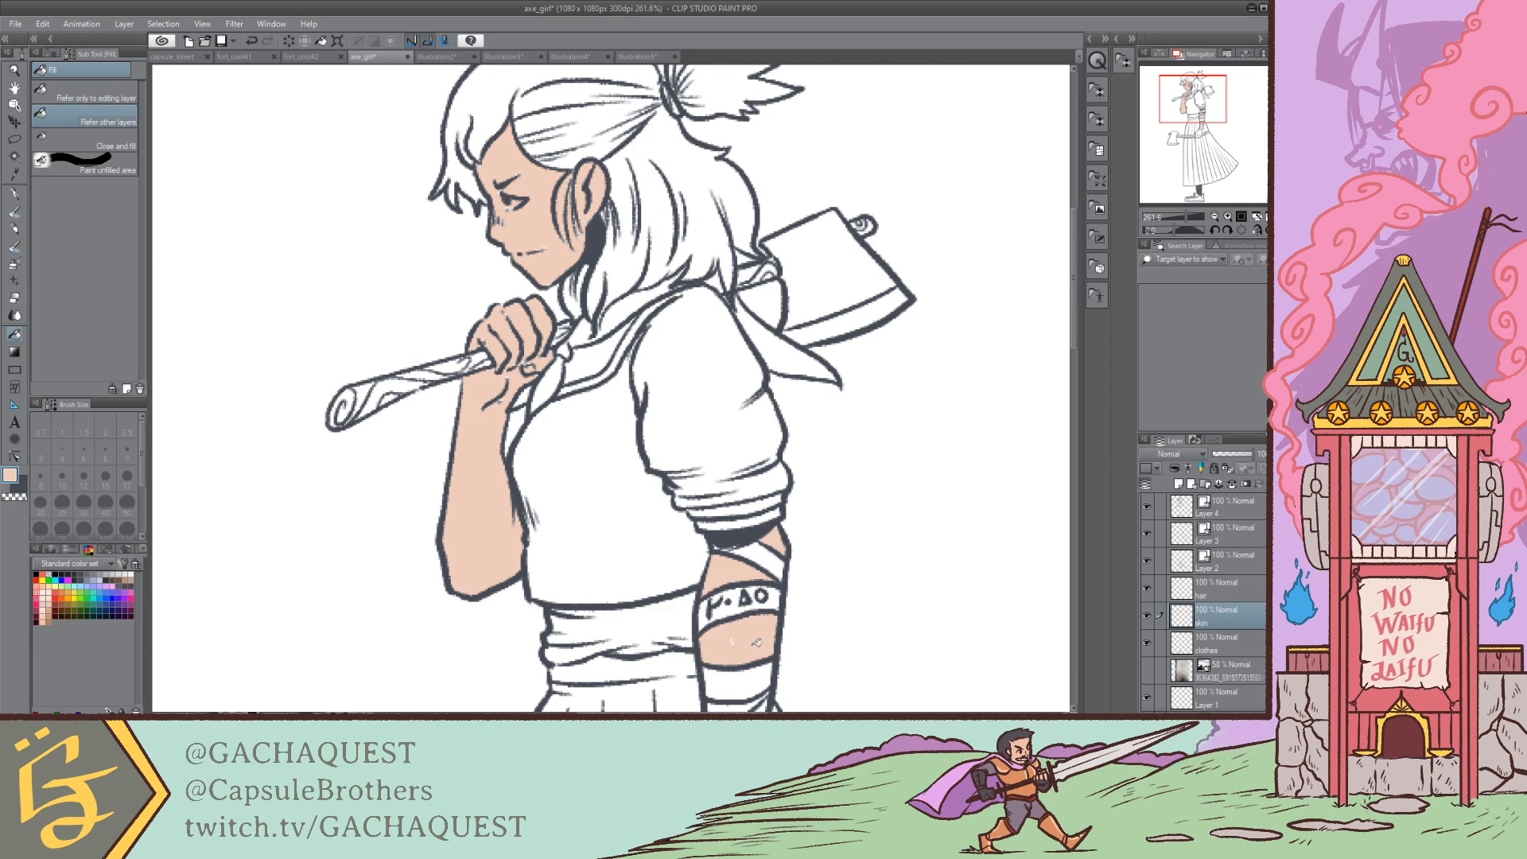
left_click_drag(1196, 111, 1199, 146)
left_click(784, 487)
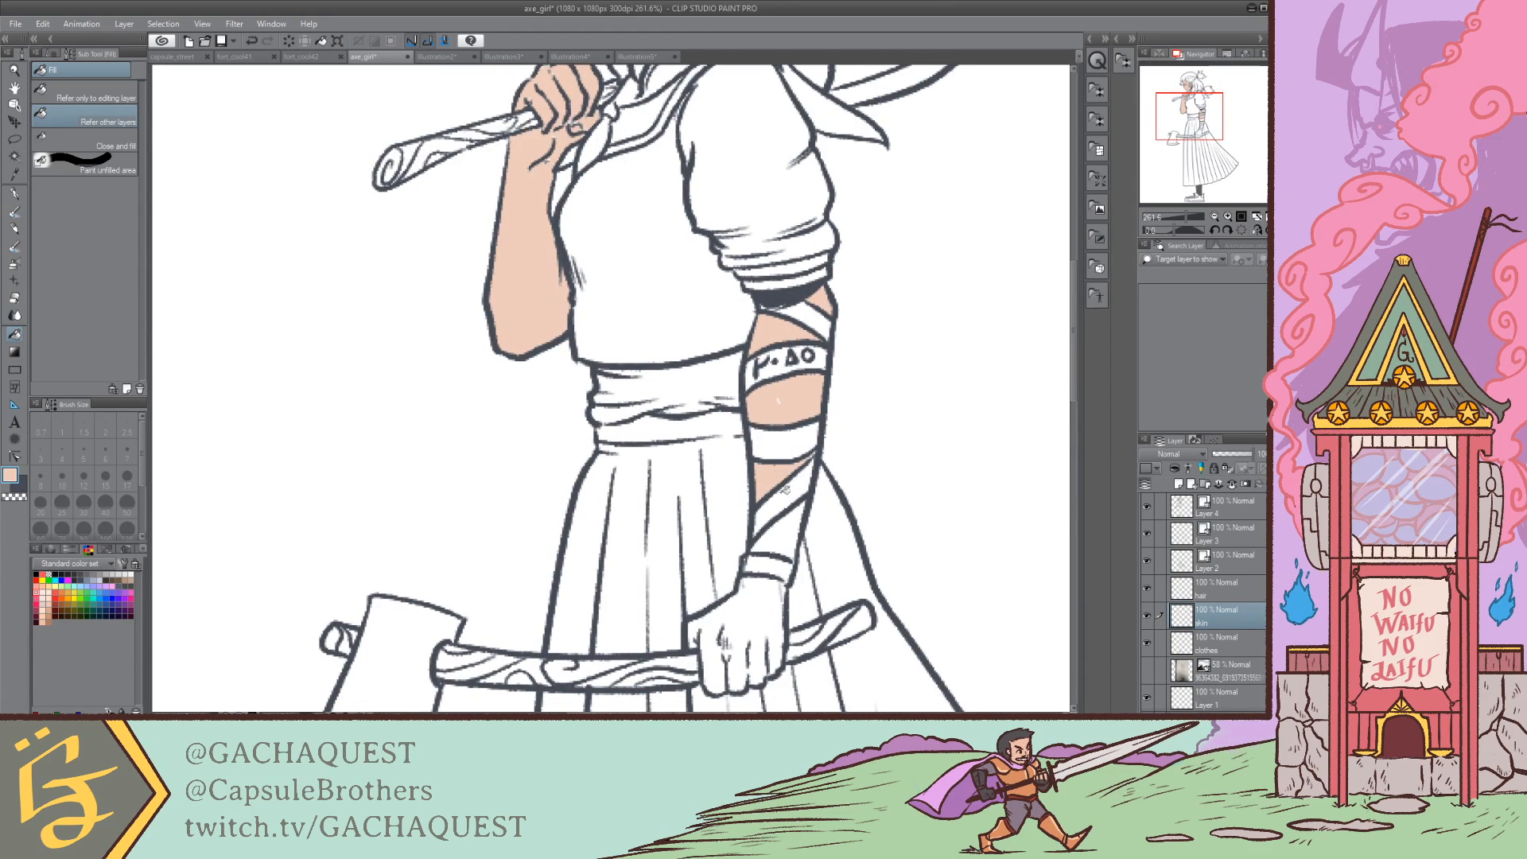
left_click(783, 533)
Step: Fill the hand gripping the lower axe with the skin tone and undo the colour spill onto the skirt
left_click(762, 590)
left_click(706, 645)
left_click(699, 635)
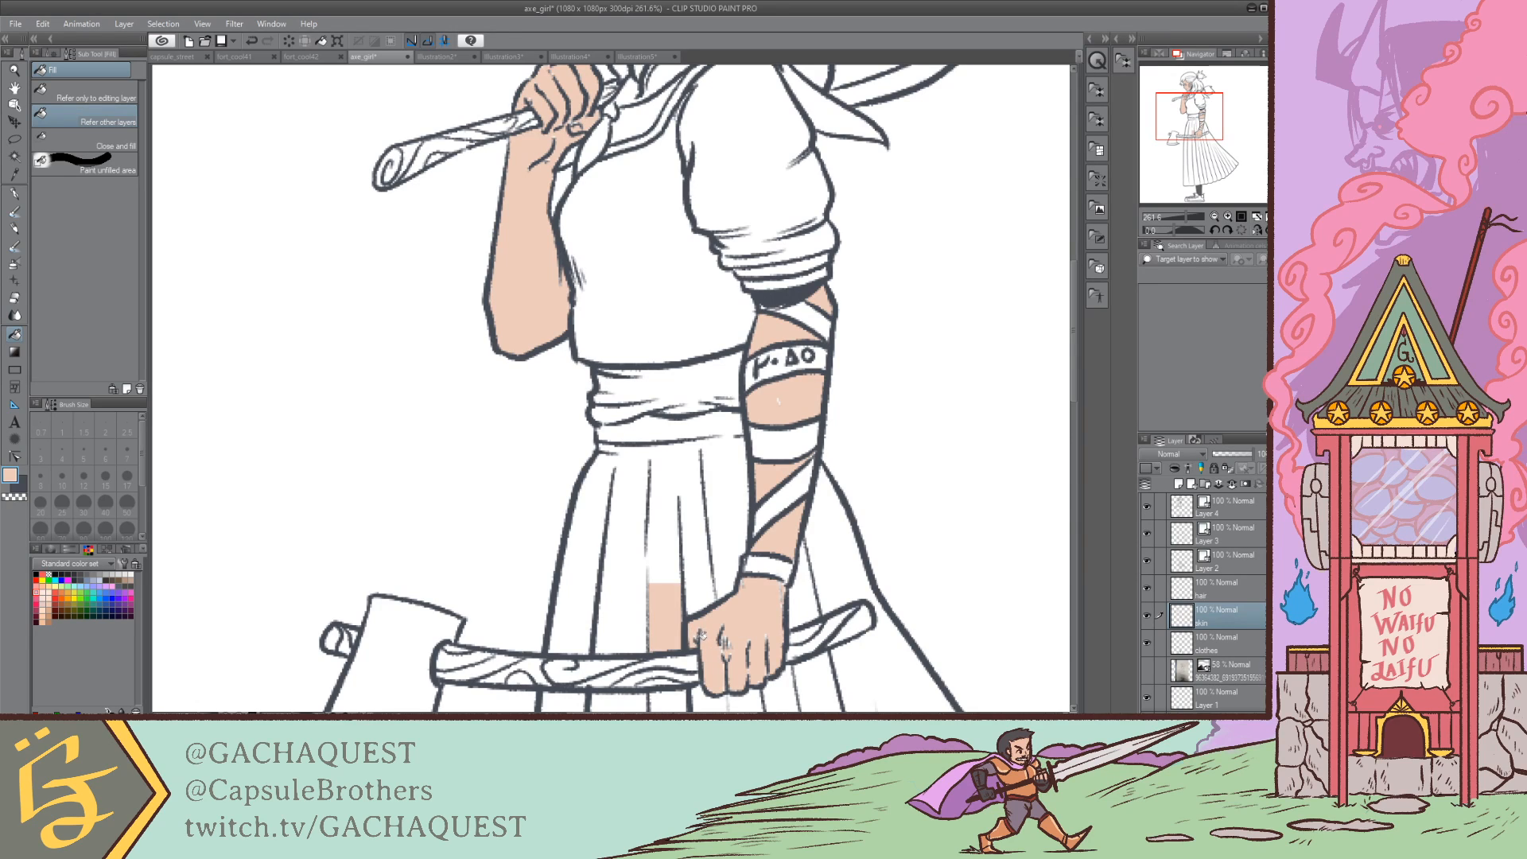
key("ctrl+z")
key("p")
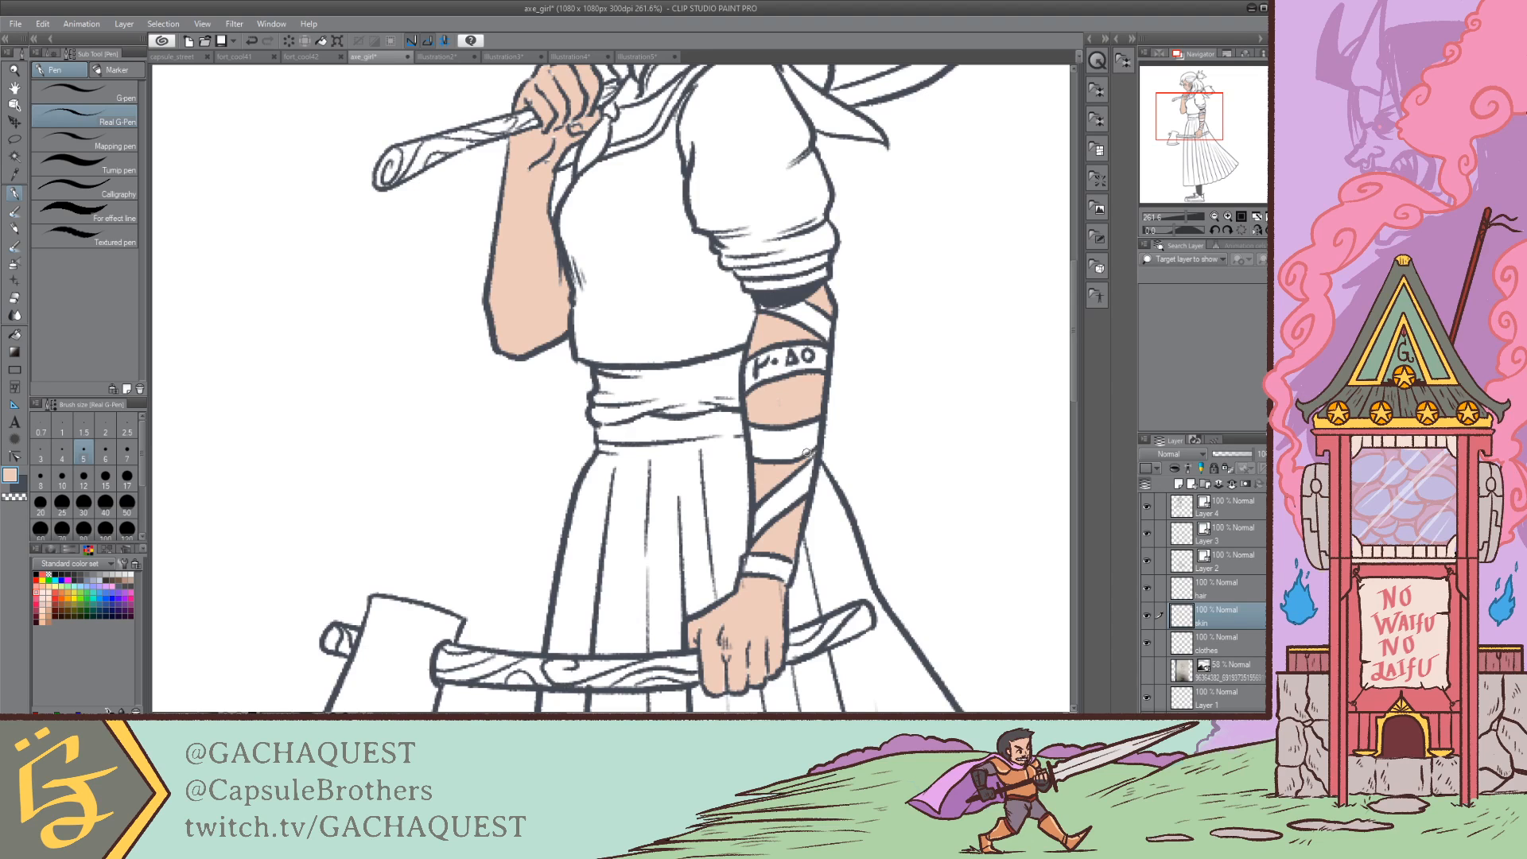
Step: Erase the symbols from the forearm bandage on Layer 4
left_click_drag(1183, 152, 1180, 96)
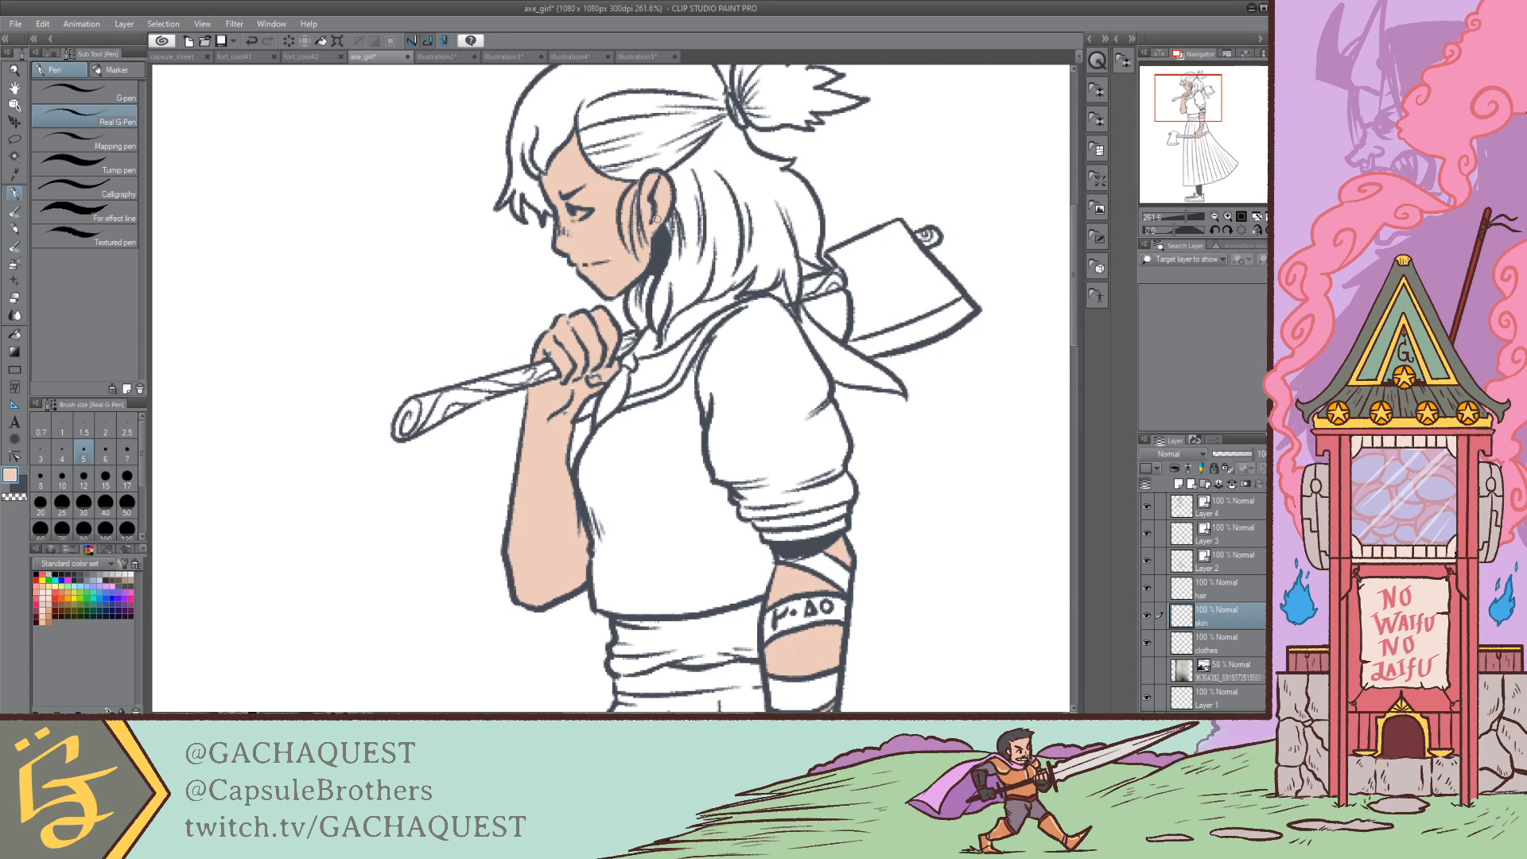
left_click_drag(1157, 106, 1160, 113)
left_click(1232, 506)
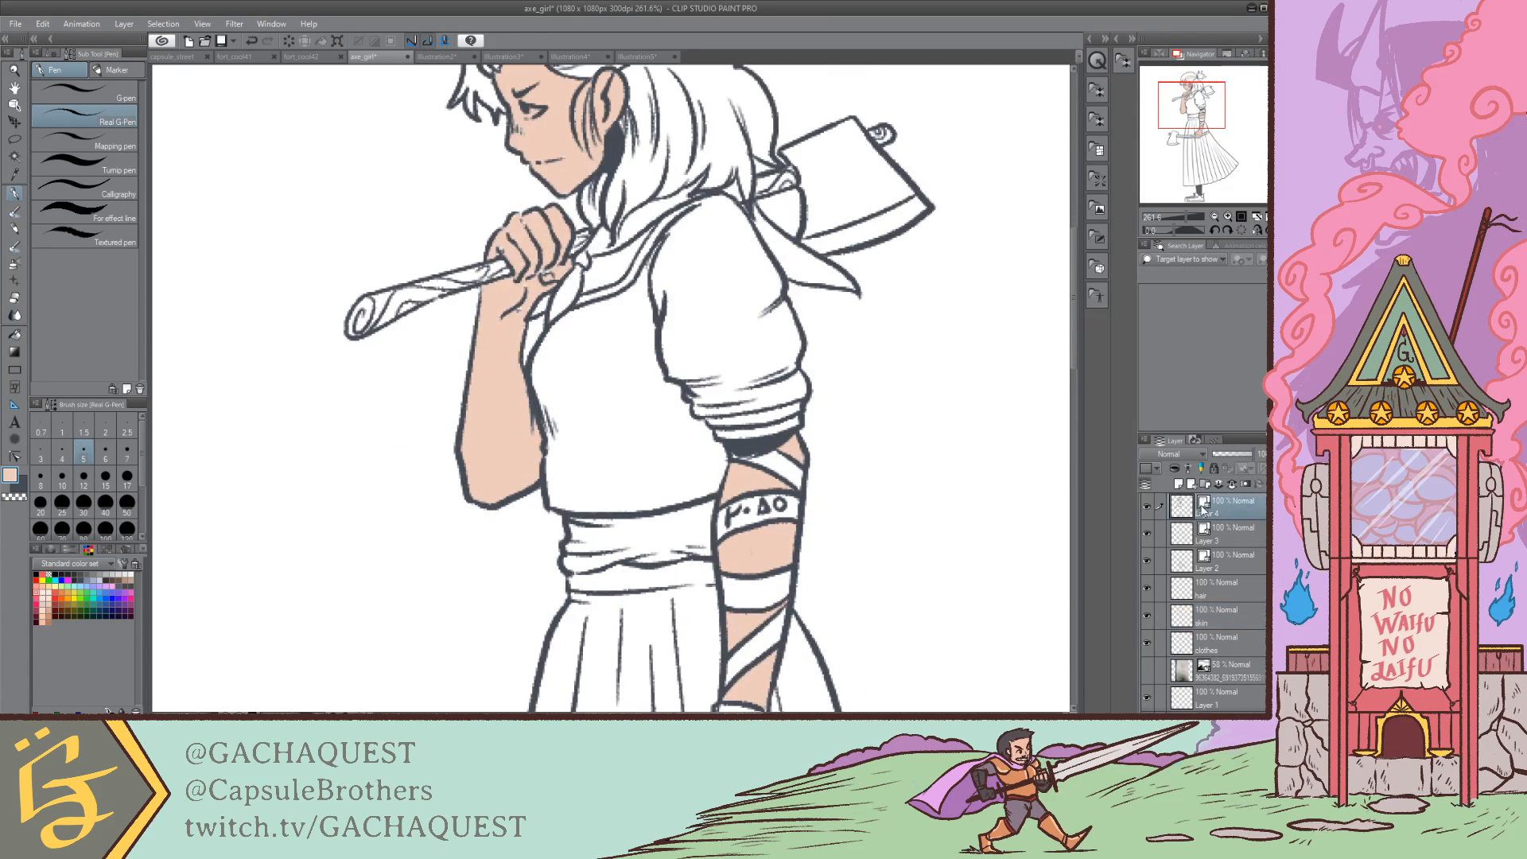
key("e")
mouse_move(733, 503)
left_mouse_down()
mouse_move(744, 512)
mouse_move(727, 517)
mouse_move(775, 502)
mouse_move(727, 517)
mouse_move(746, 514)
left_mouse_up()
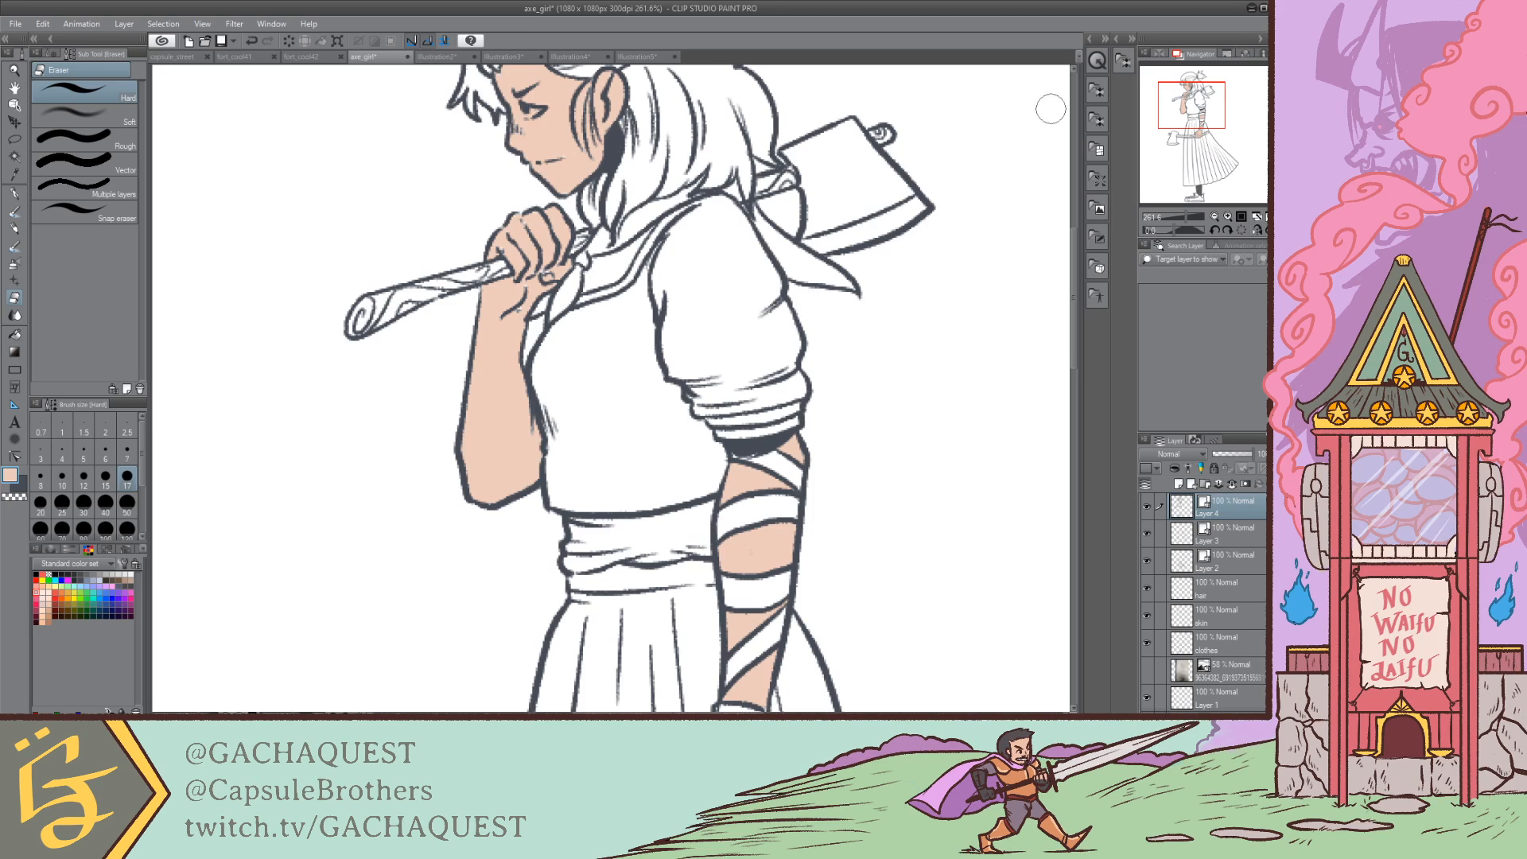
Step: Return to the skin layer, choose the Real G-Pen with an off-white colour, and save the drawing
left_click(14, 334)
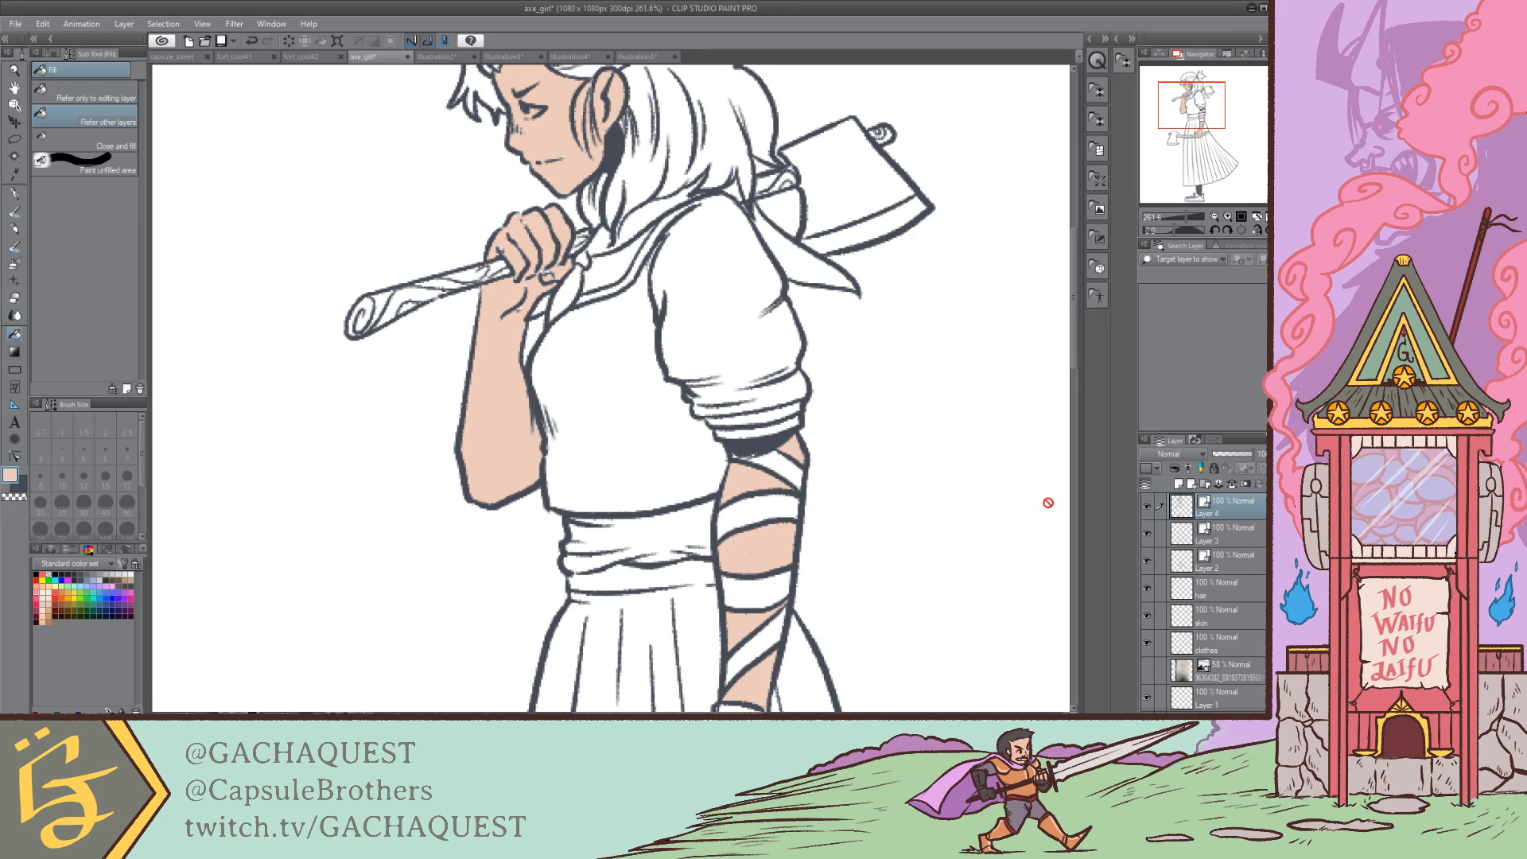
left_click(1208, 614)
left_click_drag(1192, 112, 1194, 101)
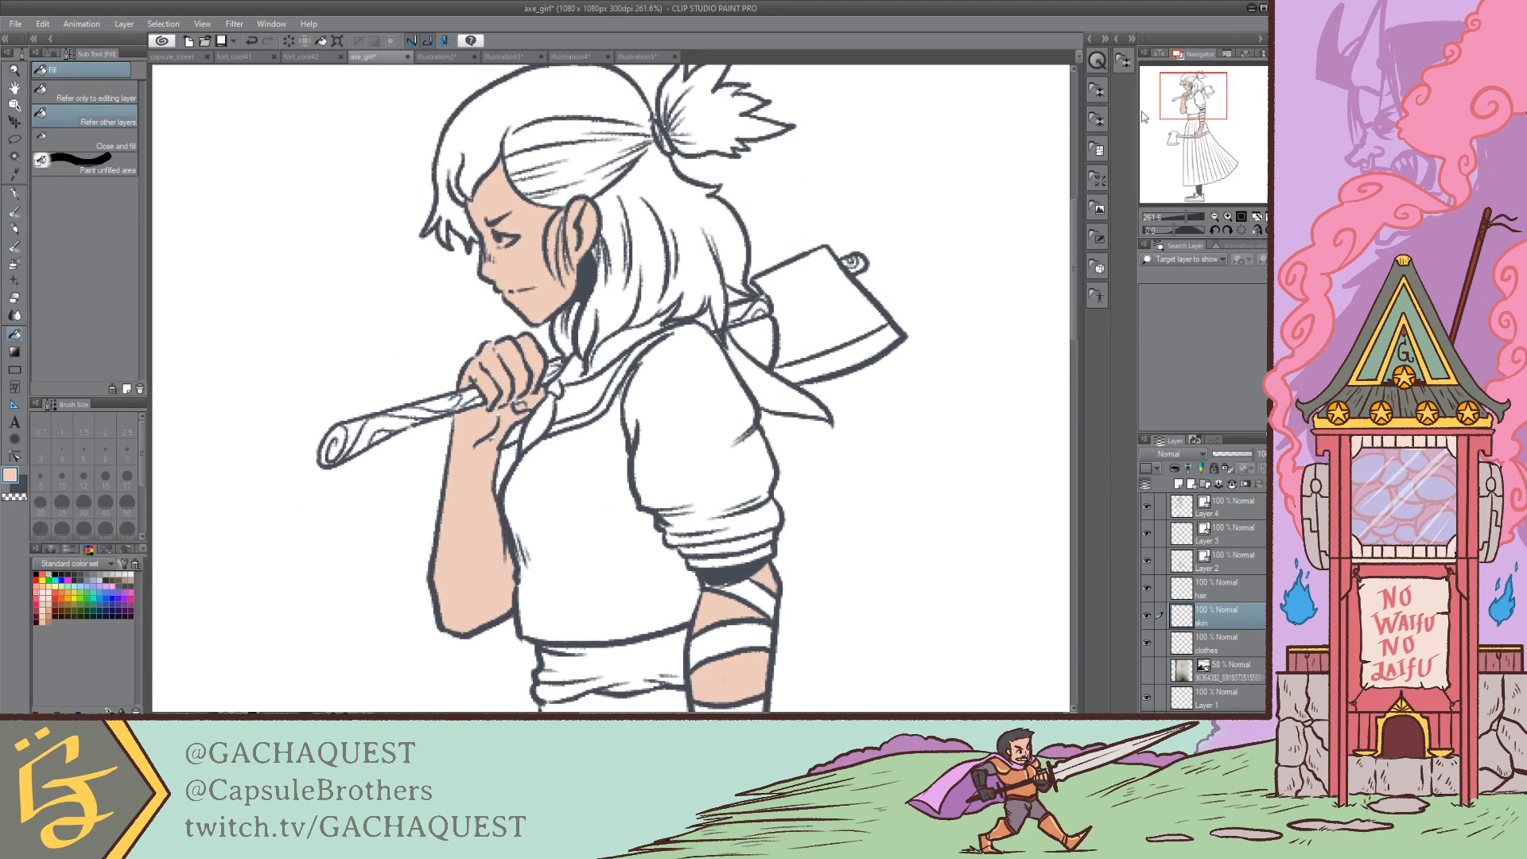
key("p")
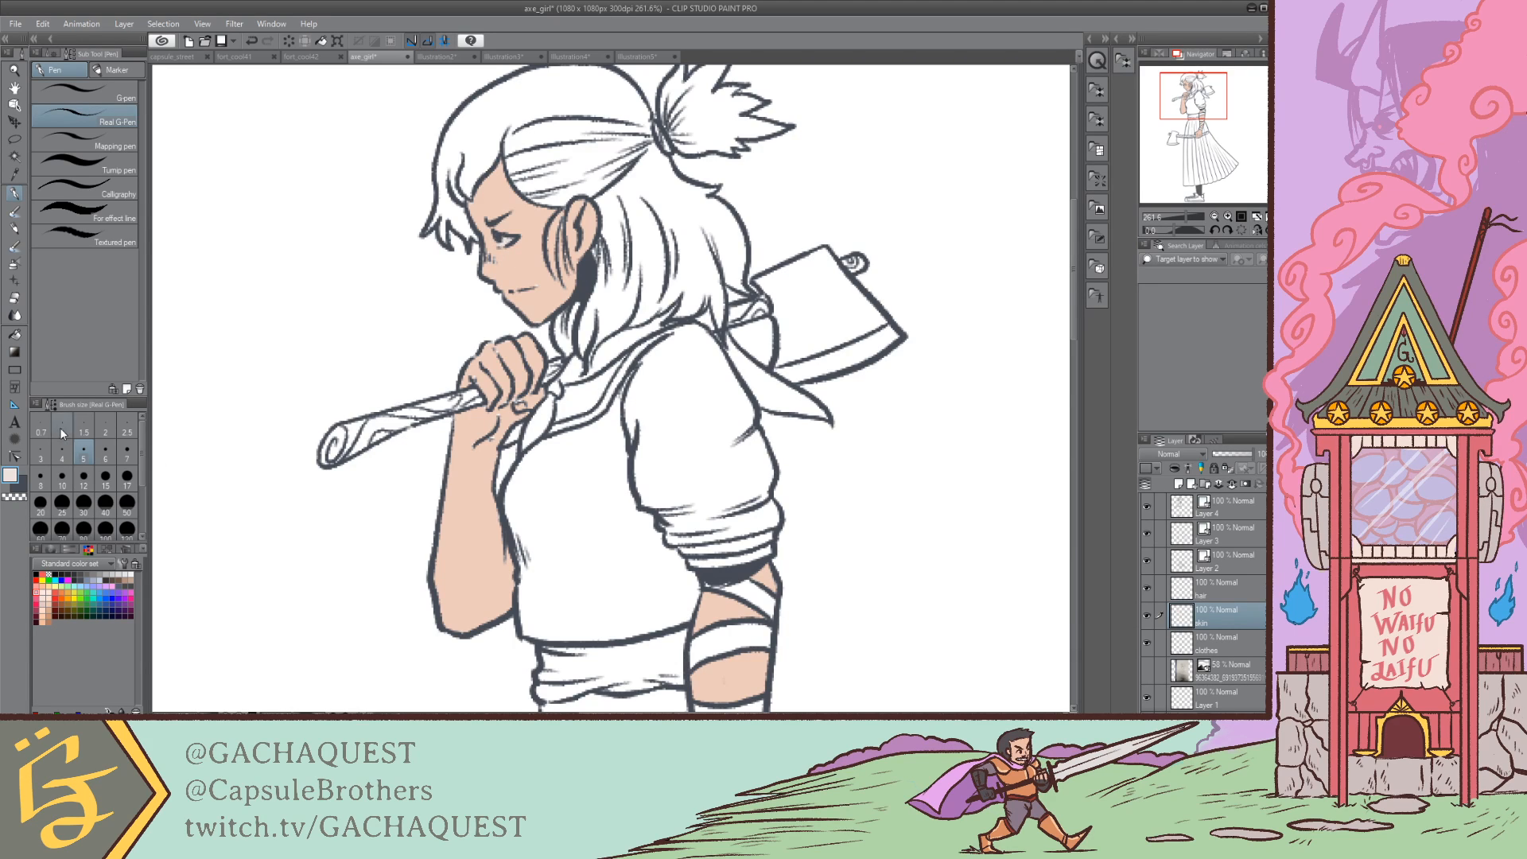
left_click_drag(1193, 97, 1191, 96)
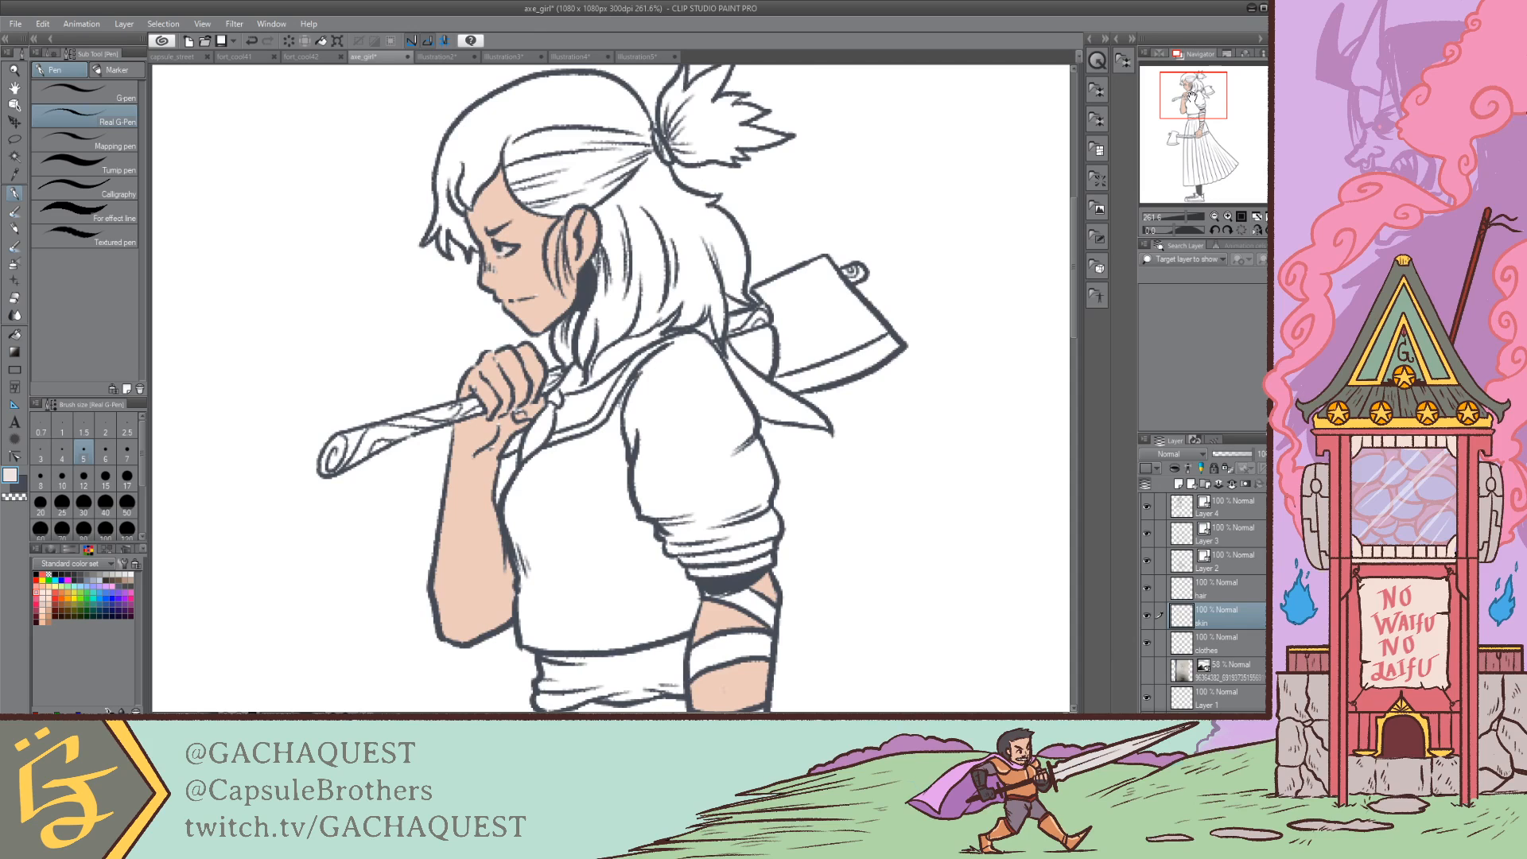
key("ctrl+s")
left_click_drag(1199, 101, 1197, 104)
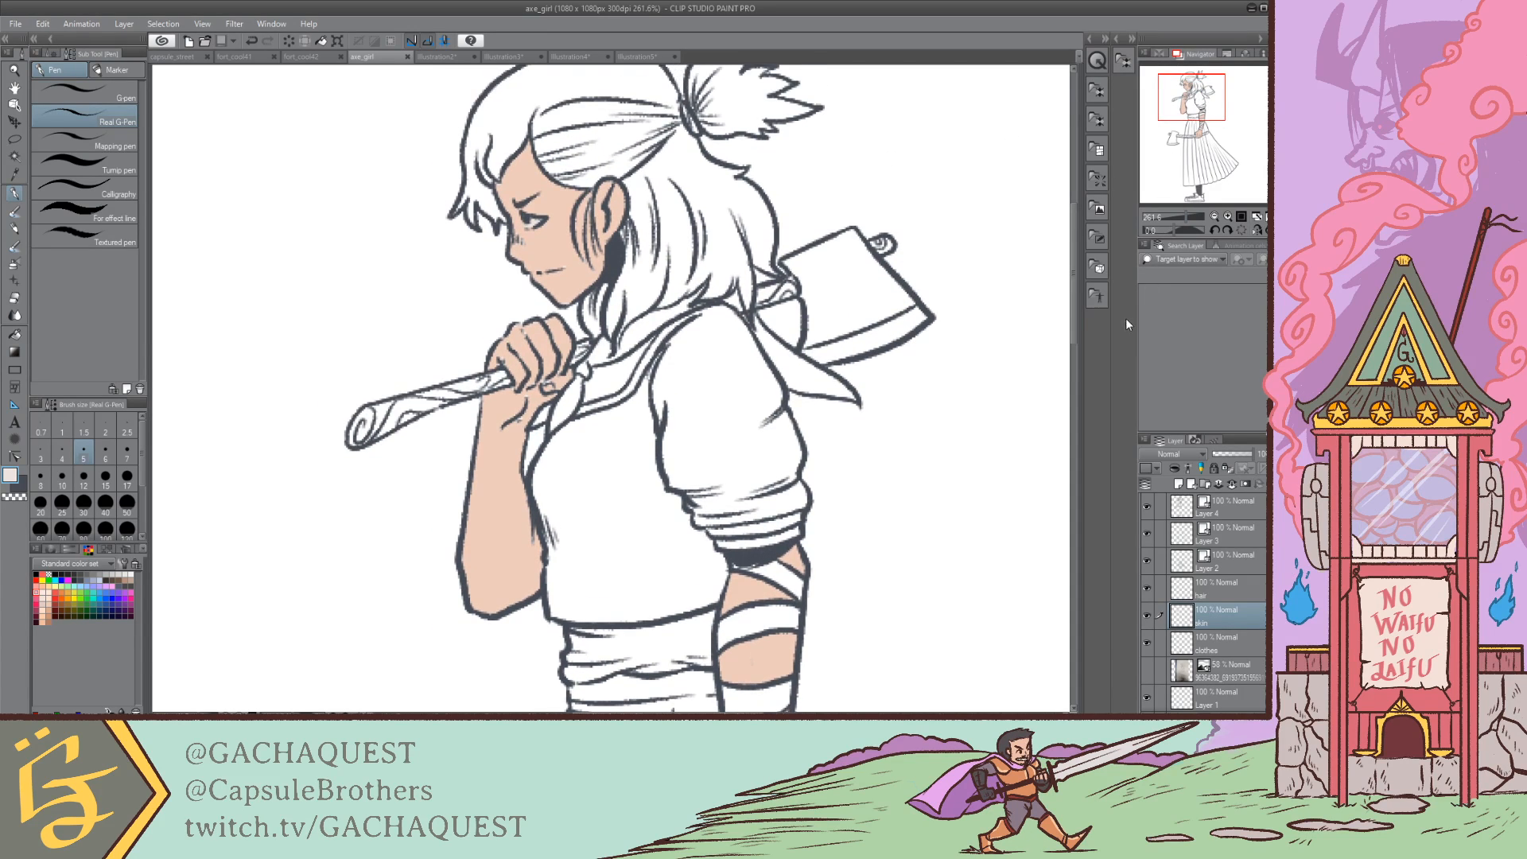
Step: Try to fill the loose hair behind the ear with dark blue on the hair layer
left_click(1233, 597)
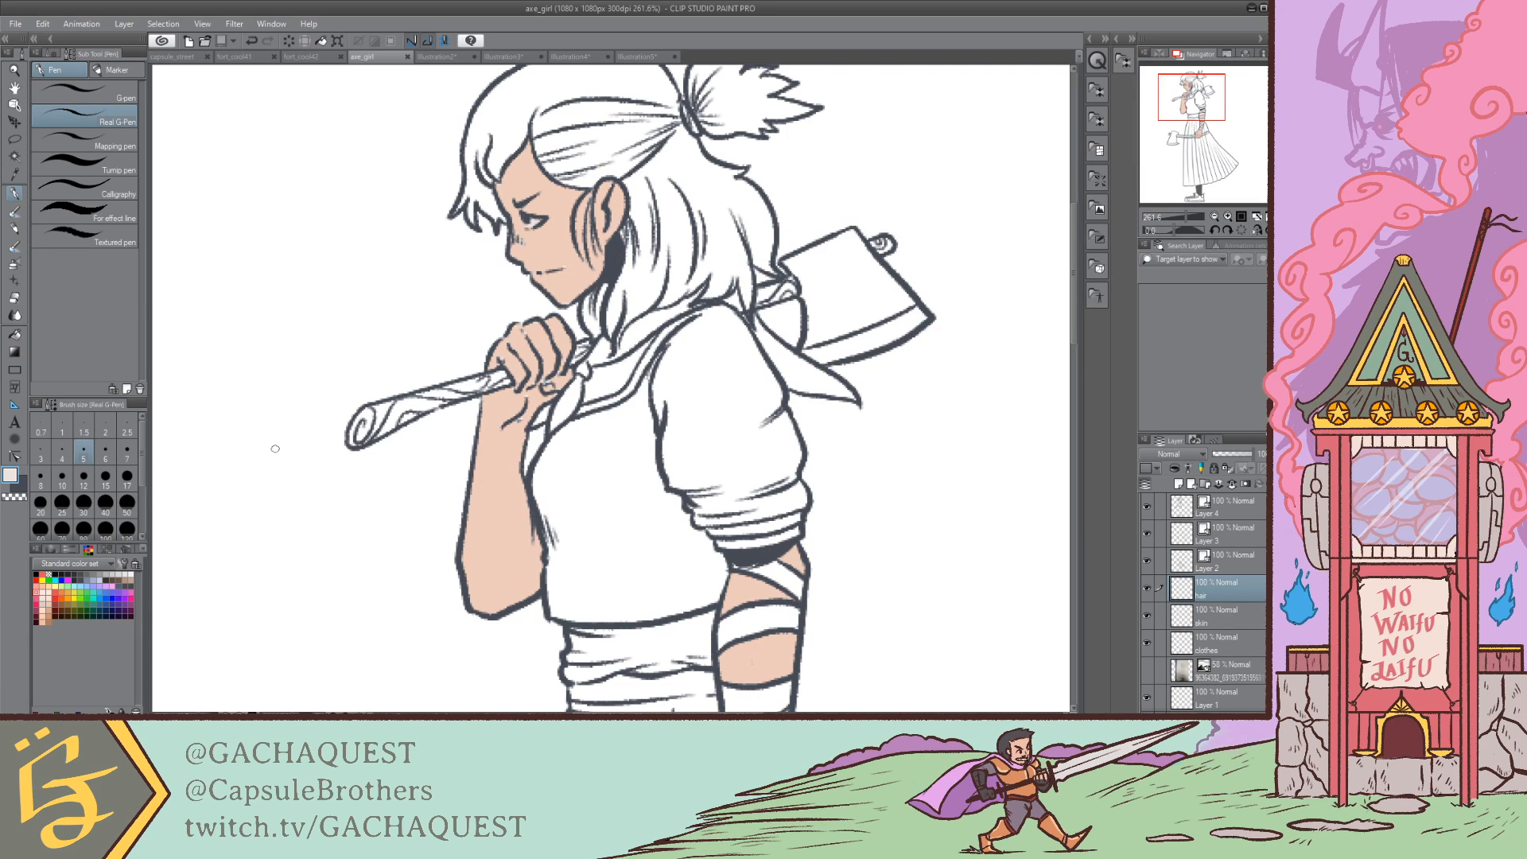
left_click(14, 337)
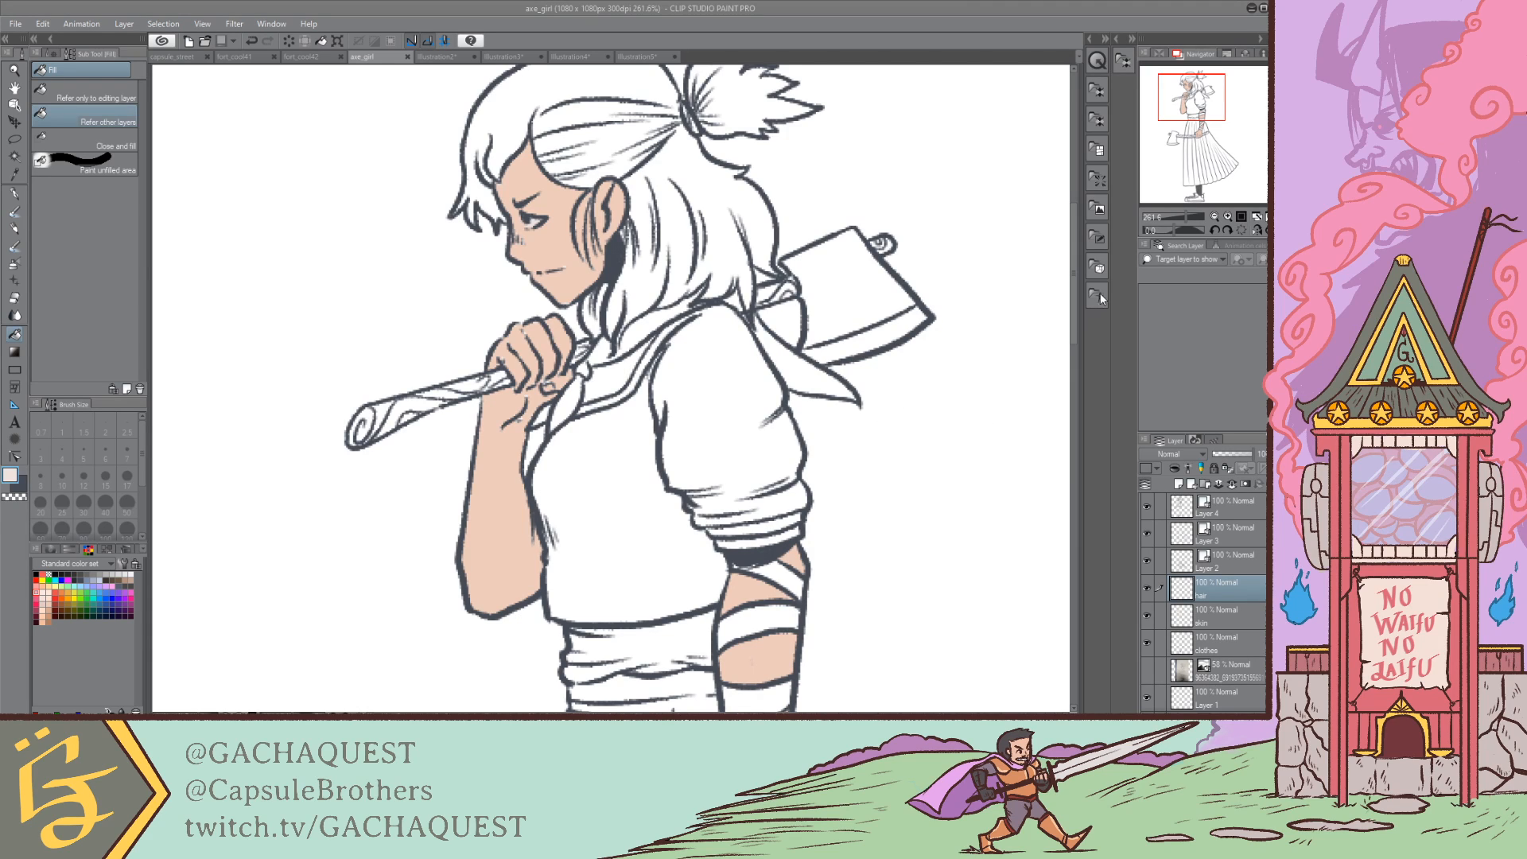
left_click(684, 200)
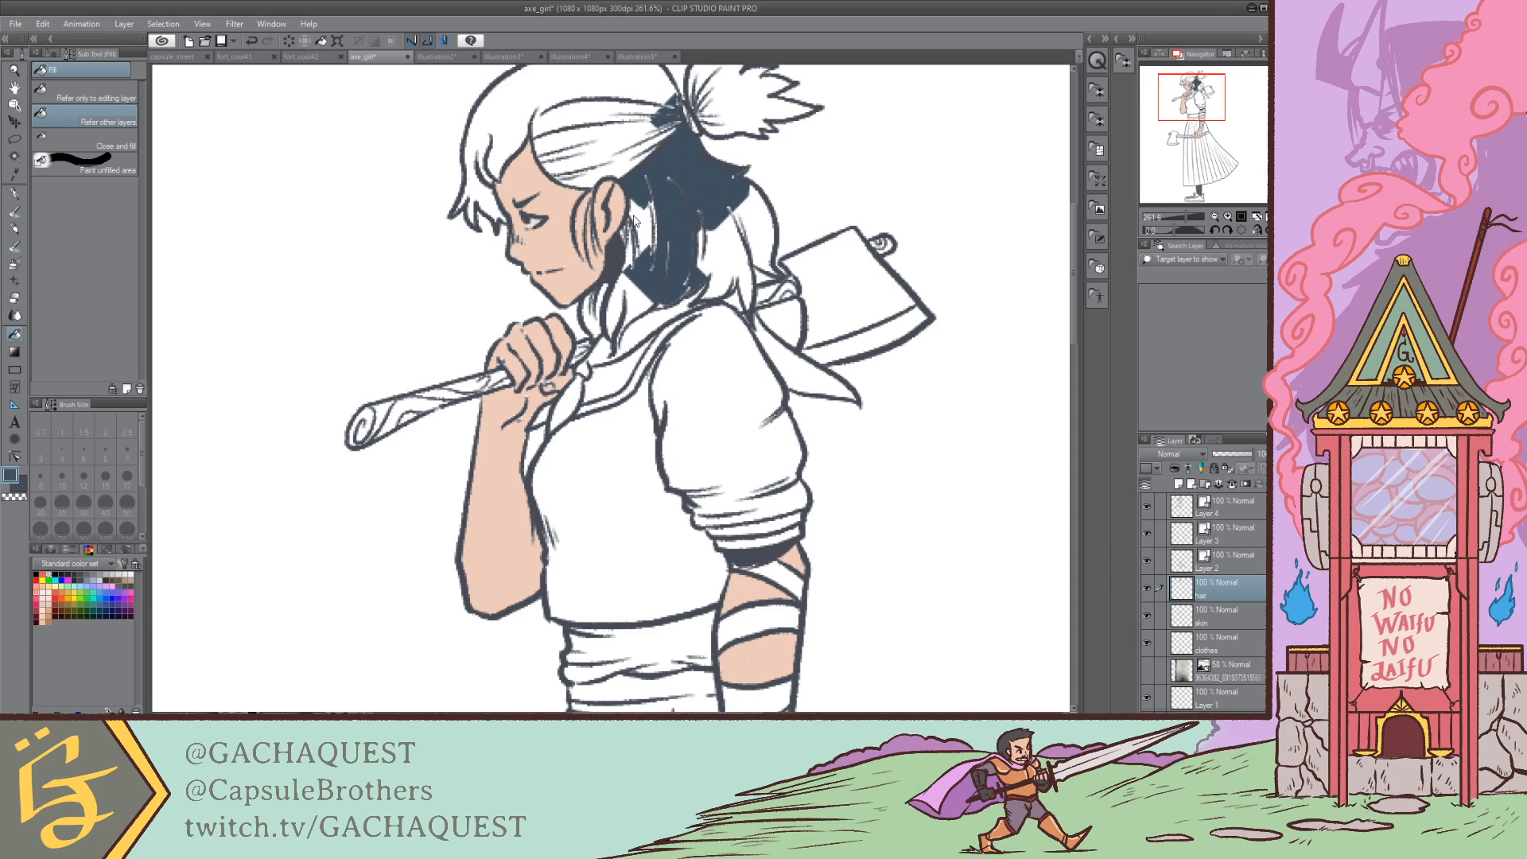
key("ctrl+z")
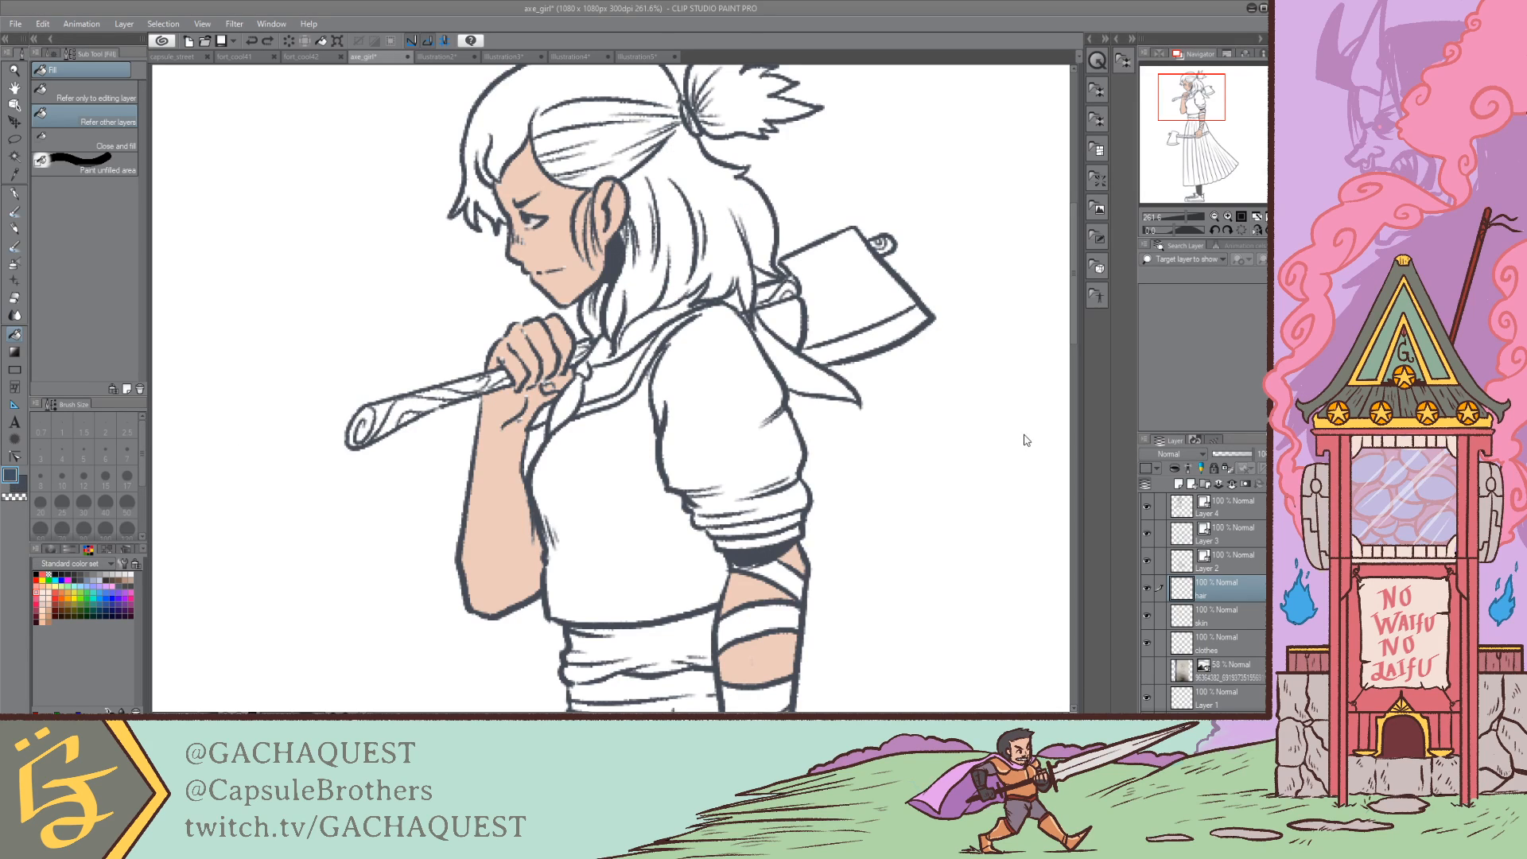
Step: Fill the loose hair behind the ear with dark blue and cover the gaps using the Real G-Pen at size 10
left_click(666, 212)
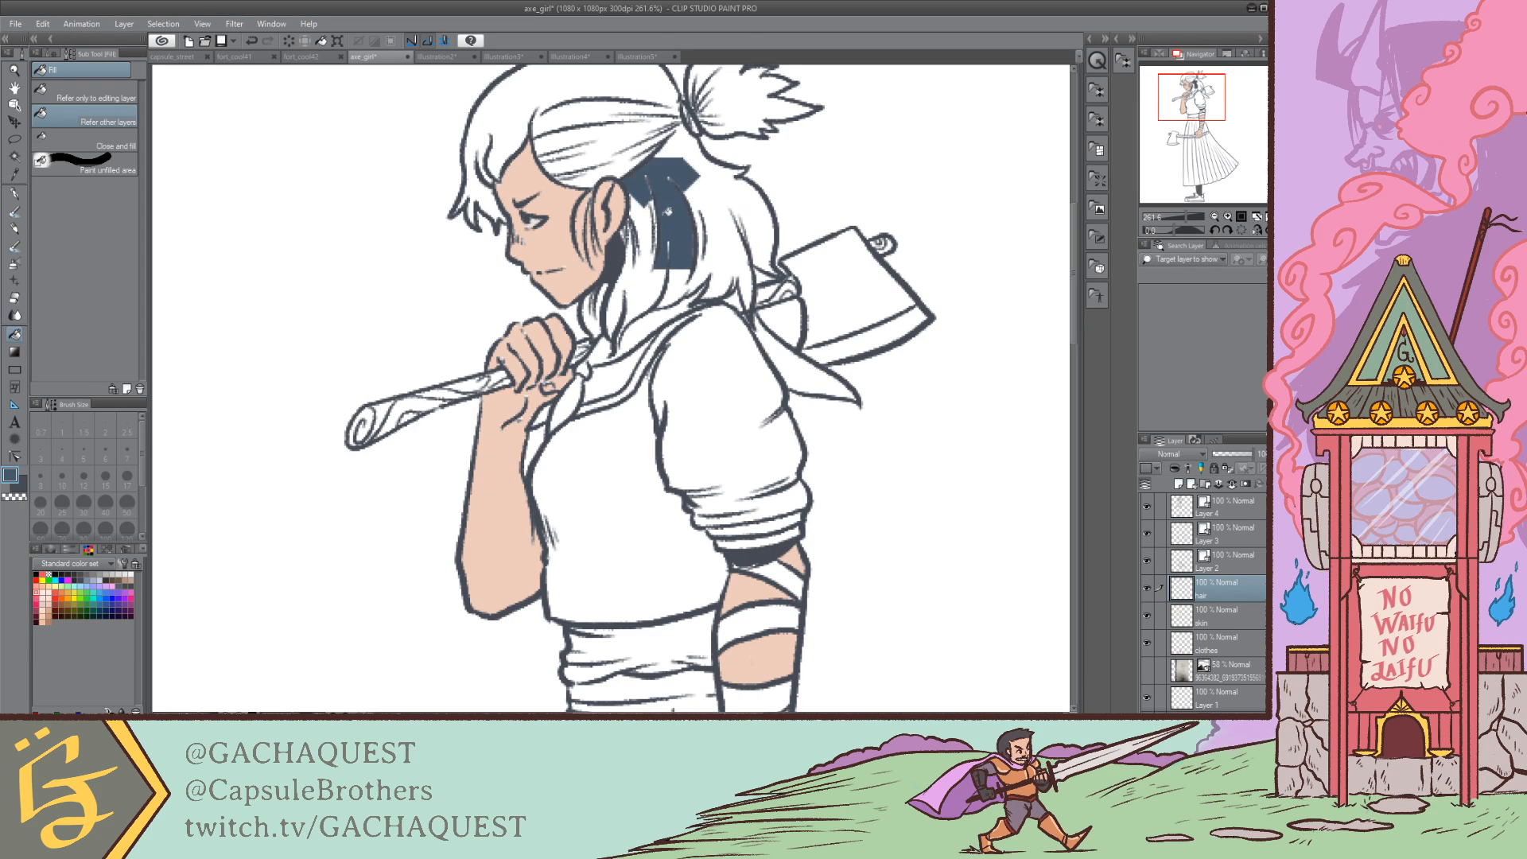
left_click(648, 208)
key("p")
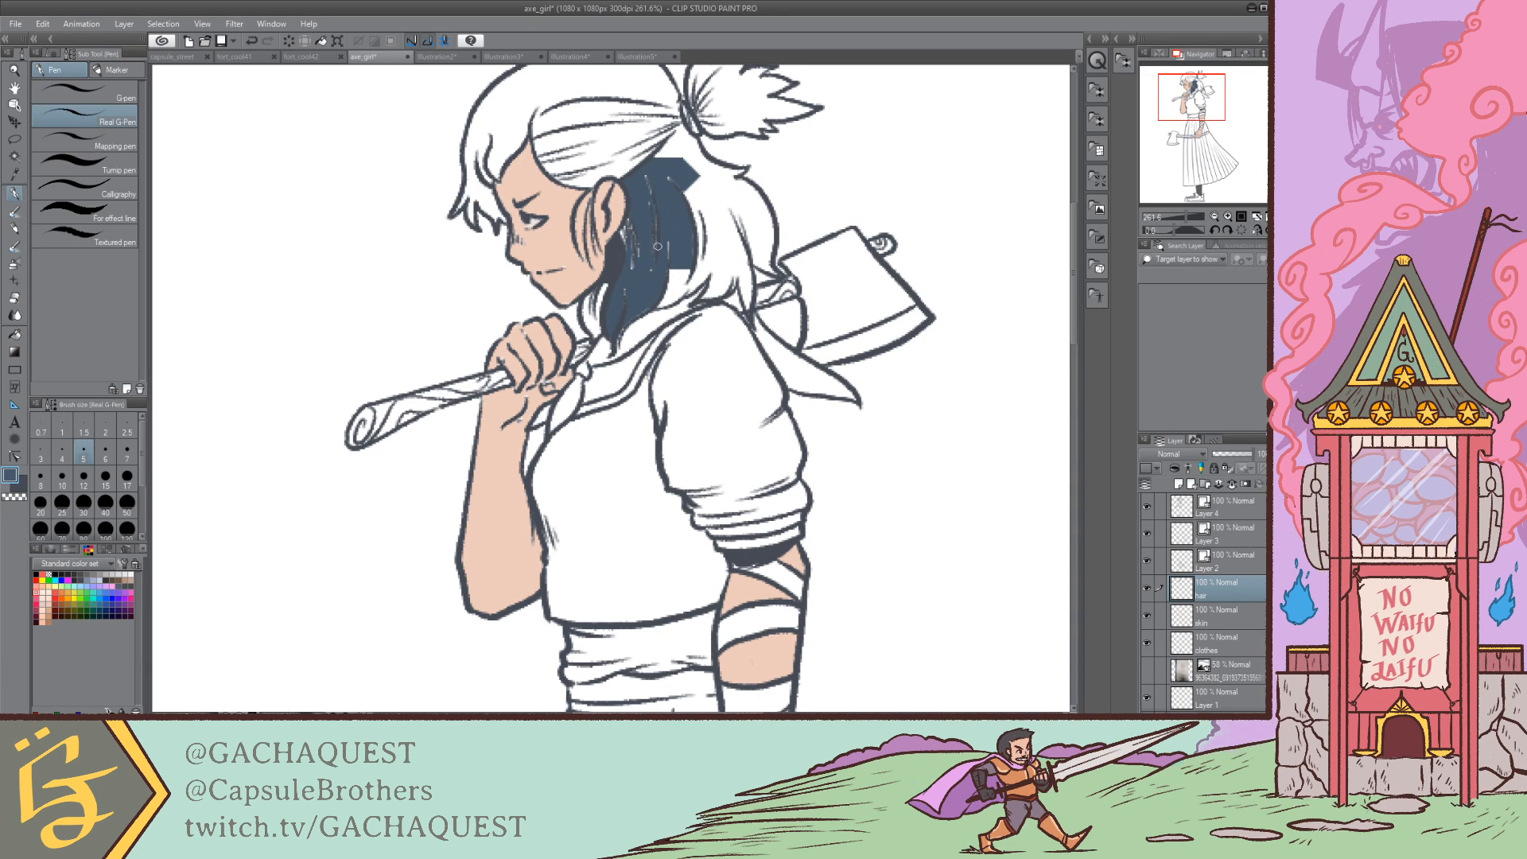
key("bracketright")
key("bracketright")
key("bracketright")
mouse_move(645, 263)
left_mouse_down()
mouse_move(624, 228)
mouse_move(635, 243)
mouse_move(656, 211)
mouse_move(698, 255)
left_mouse_up()
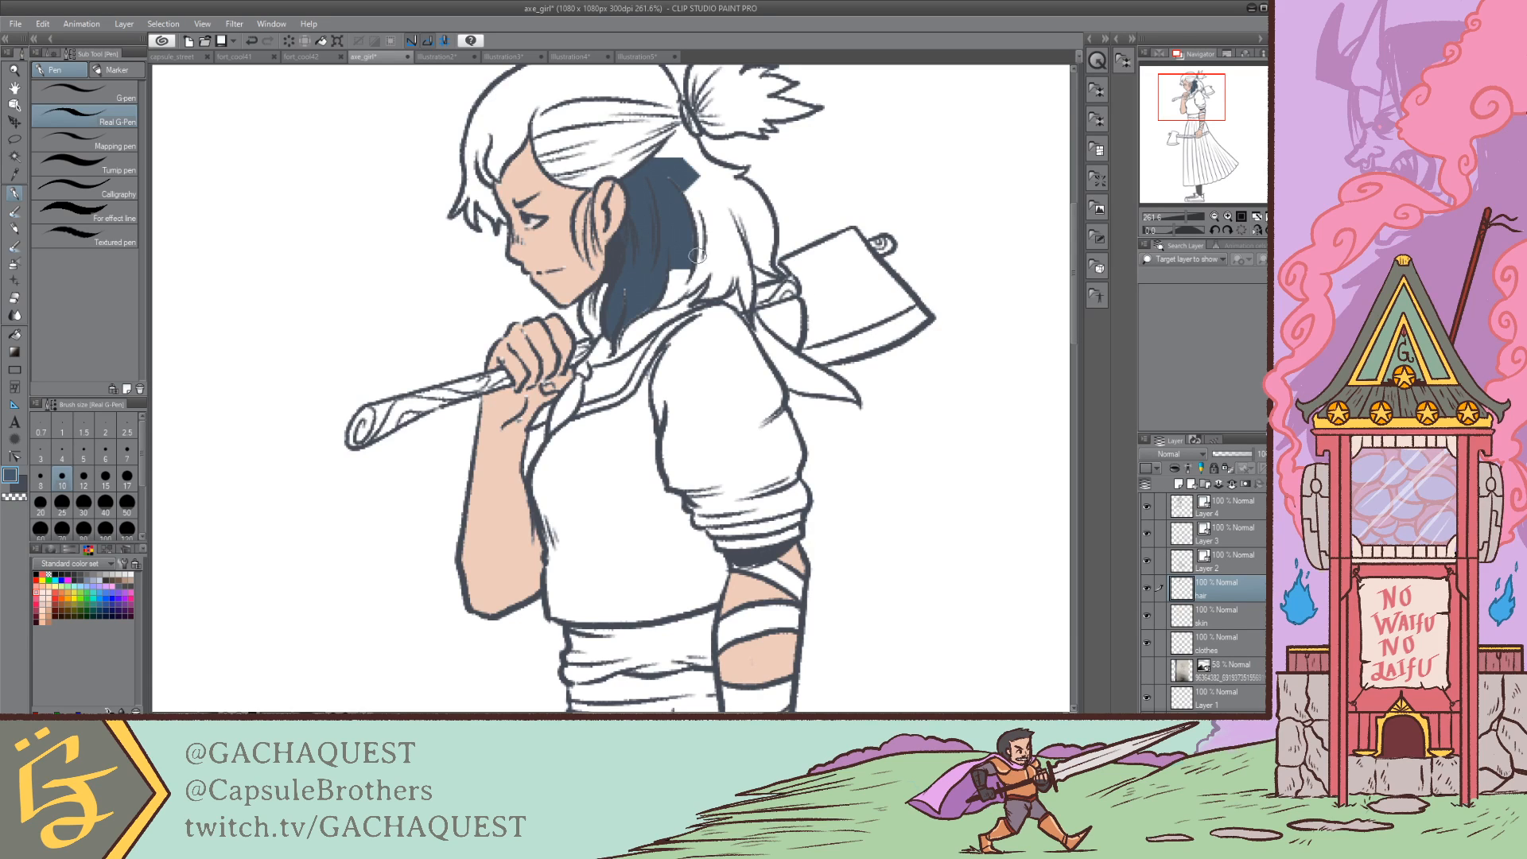
Step: Move the hair layer below the skin layer and paint the remaining loose hair down to the neck and shoulder dark blue
left_click_drag(1222, 593, 1219, 617)
mouse_move(630, 301)
left_mouse_down()
mouse_move(593, 327)
mouse_move(598, 297)
mouse_move(585, 302)
left_mouse_up()
mouse_move(678, 268)
left_mouse_down()
mouse_move(611, 342)
mouse_move(633, 307)
mouse_move(612, 340)
mouse_move(685, 295)
mouse_move(652, 299)
mouse_move(712, 250)
mouse_move(616, 342)
mouse_move(622, 303)
mouse_move(647, 303)
mouse_move(615, 326)
mouse_move(698, 263)
mouse_move(659, 296)
mouse_move(691, 281)
mouse_move(706, 206)
mouse_move(682, 160)
mouse_move(683, 191)
mouse_move(656, 163)
mouse_move(673, 137)
mouse_move(692, 215)
left_mouse_up()
key("ctrl+z")
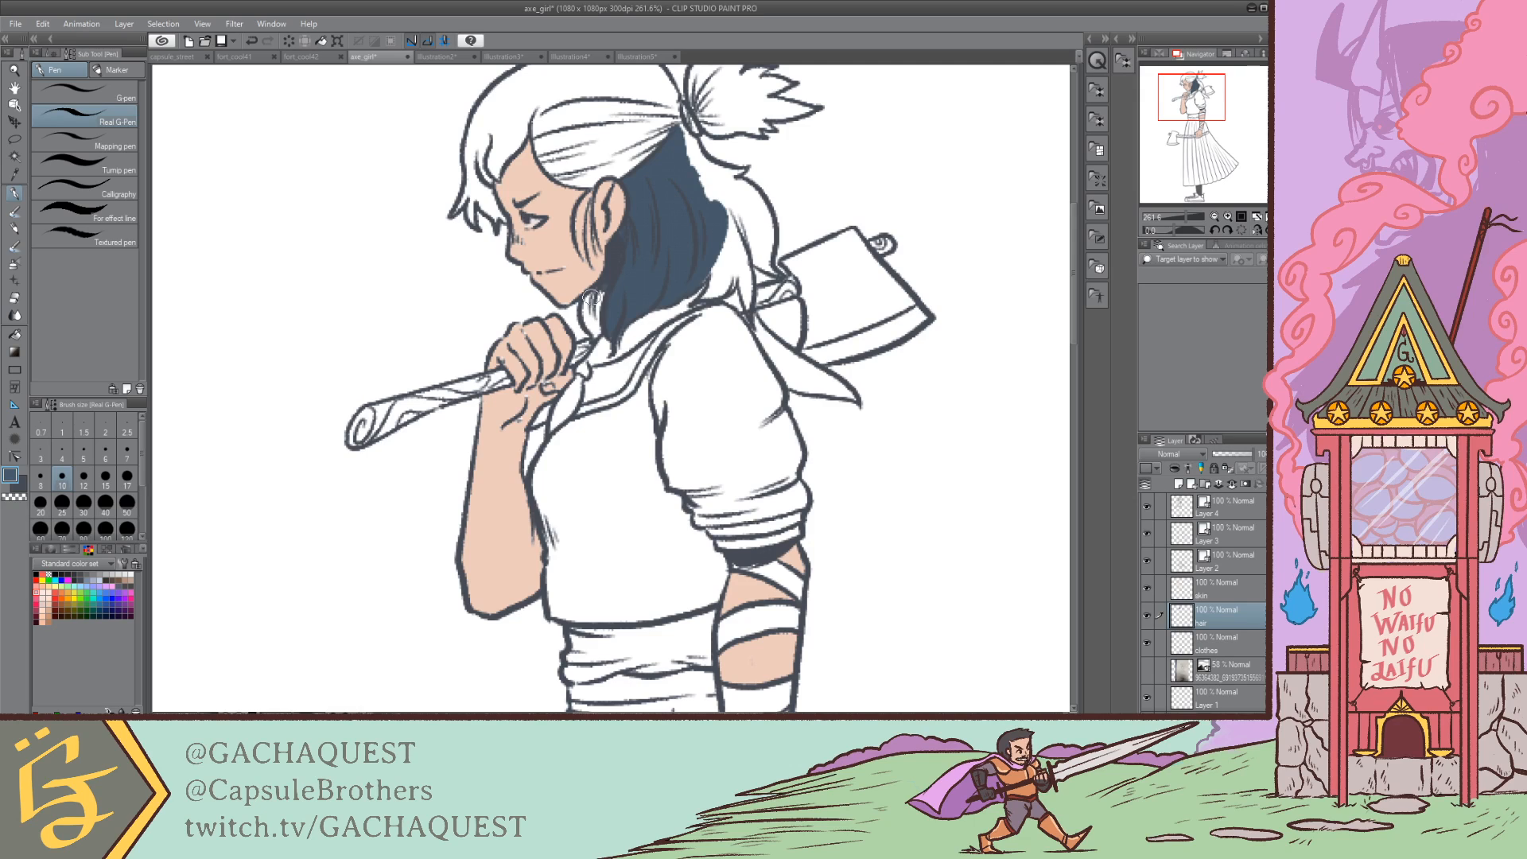
mouse_move(590, 298)
left_mouse_down()
mouse_move(590, 330)
mouse_move(597, 321)
left_mouse_up()
mouse_move(685, 274)
left_mouse_down()
mouse_move(719, 268)
mouse_move(701, 295)
mouse_move(737, 237)
mouse_move(706, 293)
mouse_move(729, 230)
mouse_move(720, 270)
mouse_move(698, 281)
mouse_move(716, 256)
mouse_move(717, 294)
mouse_move(736, 263)
mouse_move(699, 298)
mouse_move(748, 277)
mouse_move(747, 311)
mouse_move(726, 215)
mouse_move(747, 270)
mouse_move(736, 210)
mouse_move(773, 274)
mouse_move(737, 215)
mouse_move(763, 262)
mouse_move(748, 202)
mouse_move(750, 231)
mouse_move(744, 210)
mouse_move(770, 231)
mouse_move(738, 186)
mouse_move(736, 212)
mouse_move(712, 187)
mouse_move(739, 193)
mouse_move(714, 176)
mouse_move(743, 170)
mouse_move(678, 129)
left_mouse_up()
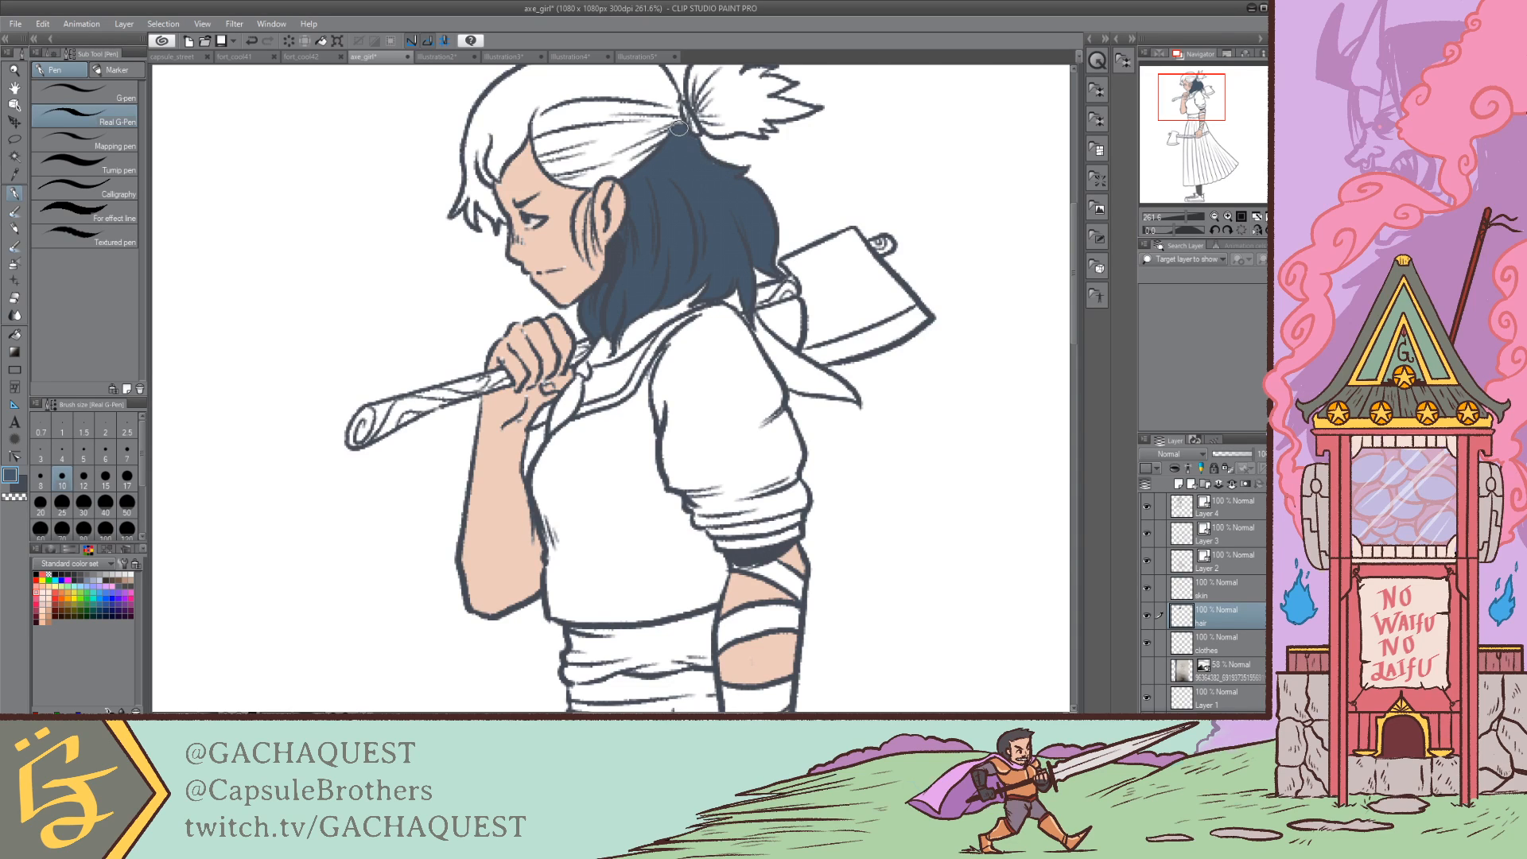
Step: Paint the crown, fringe and outer ponytail spikes dark blue and save the drawing
left_click_drag(1159, 102, 1158, 93)
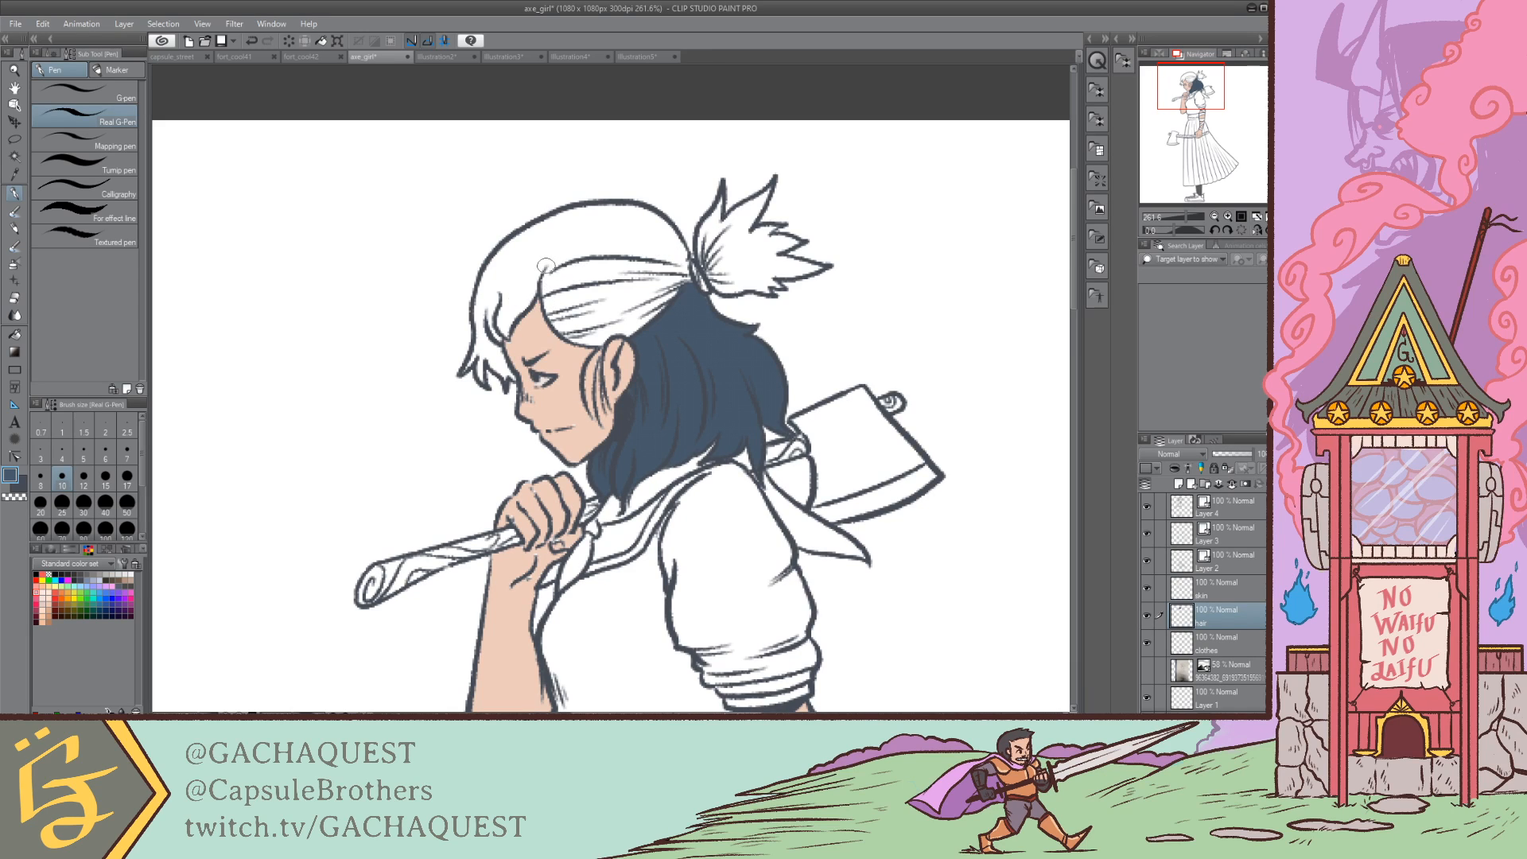
mouse_move(545, 265)
left_mouse_down()
mouse_move(649, 240)
mouse_move(682, 260)
mouse_move(576, 239)
mouse_move(678, 253)
mouse_move(655, 221)
mouse_move(535, 224)
mouse_move(531, 241)
mouse_move(638, 225)
mouse_move(534, 253)
mouse_move(659, 233)
mouse_move(560, 243)
mouse_move(654, 229)
mouse_move(567, 227)
mouse_move(528, 253)
mouse_move(504, 297)
mouse_move(551, 245)
mouse_move(501, 331)
mouse_move(493, 305)
mouse_move(490, 333)
mouse_move(530, 272)
mouse_move(505, 319)
mouse_move(529, 288)
mouse_move(502, 334)
mouse_move(508, 273)
mouse_move(487, 320)
mouse_move(510, 246)
mouse_move(486, 335)
mouse_move(480, 299)
mouse_move(502, 253)
mouse_move(483, 283)
mouse_move(485, 349)
mouse_move(479, 333)
mouse_move(462, 370)
mouse_move(481, 338)
mouse_move(467, 366)
mouse_move(478, 347)
mouse_move(482, 377)
mouse_move(480, 341)
mouse_move(513, 377)
left_mouse_up()
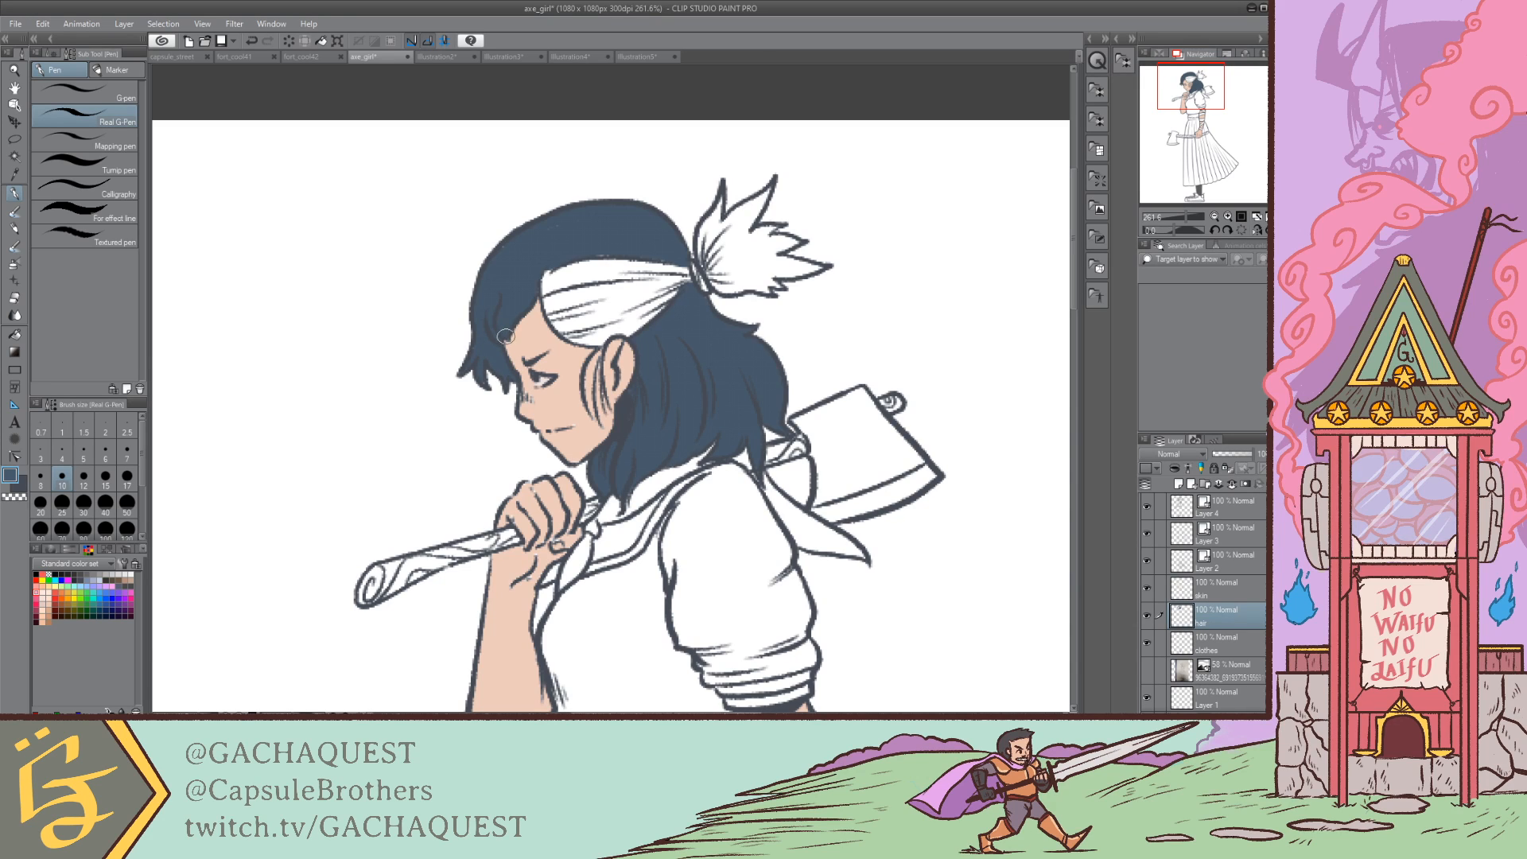
mouse_move(702, 260)
left_mouse_down()
mouse_move(719, 192)
mouse_move(712, 234)
mouse_move(754, 193)
mouse_move(722, 227)
mouse_move(752, 214)
mouse_move(754, 234)
mouse_move(777, 234)
mouse_move(723, 275)
mouse_move(779, 253)
mouse_move(720, 287)
mouse_move(819, 266)
mouse_move(768, 269)
mouse_move(804, 265)
left_mouse_up()
key("ctrl+z")
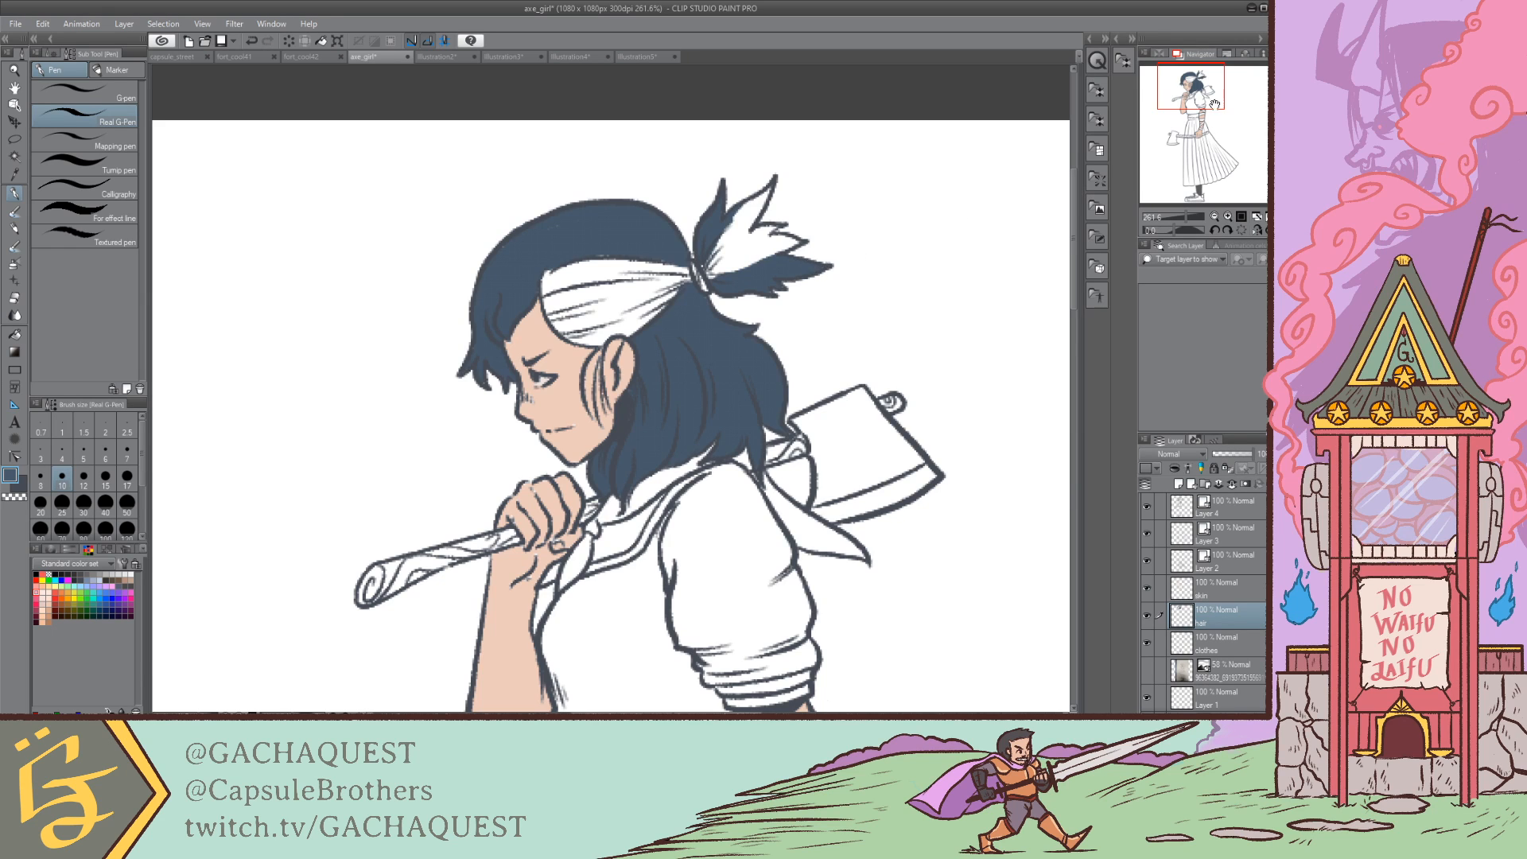
left_click_drag(1214, 104, 1218, 116)
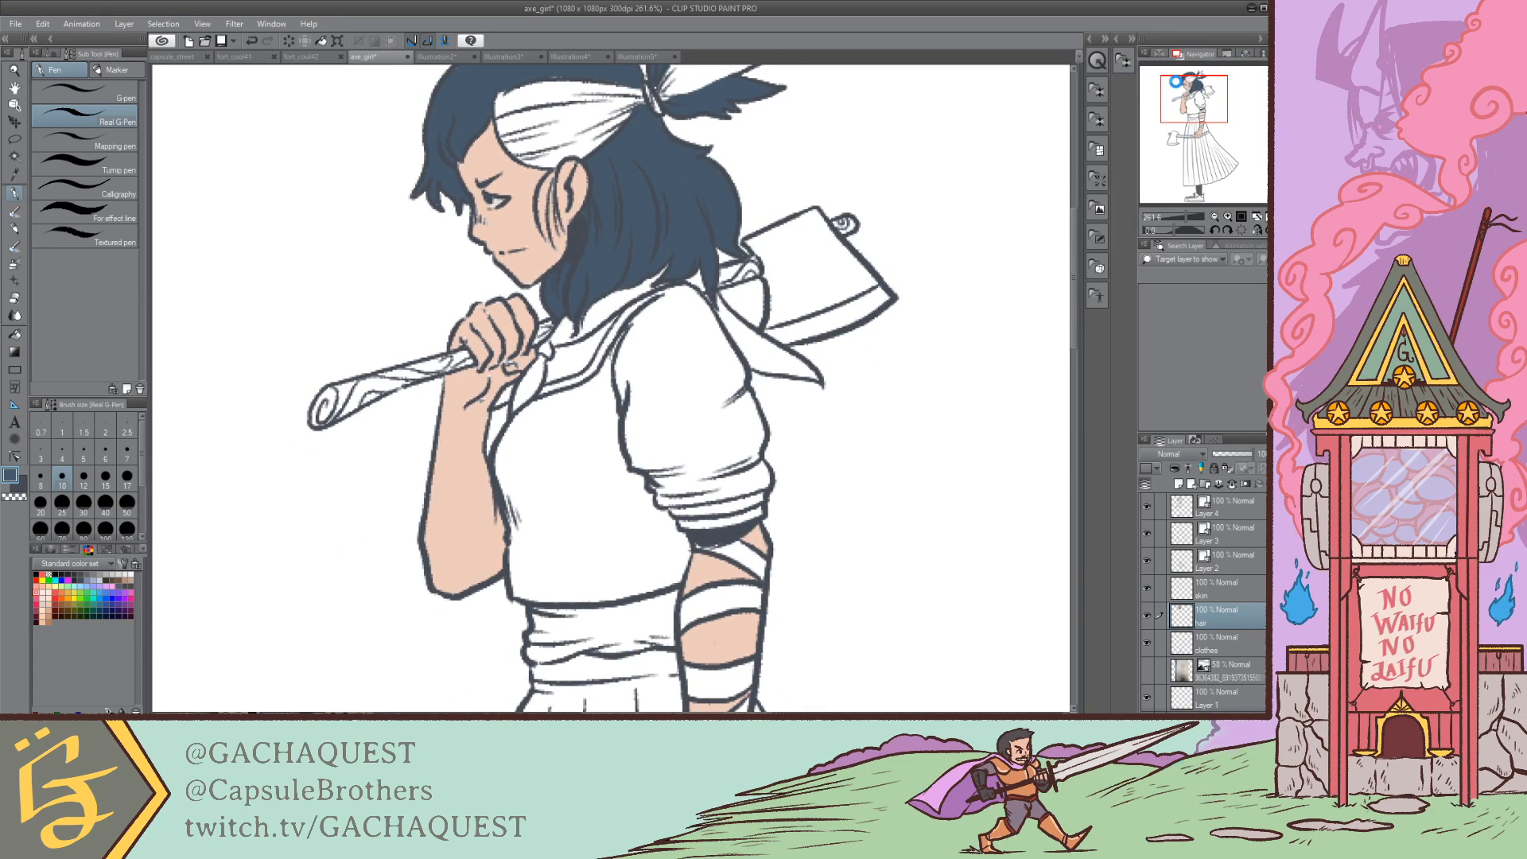
key("ctrl+s")
Step: Try filling all the forearm bandage strips with bright yellow
left_click_drag(1176, 82, 1196, 126)
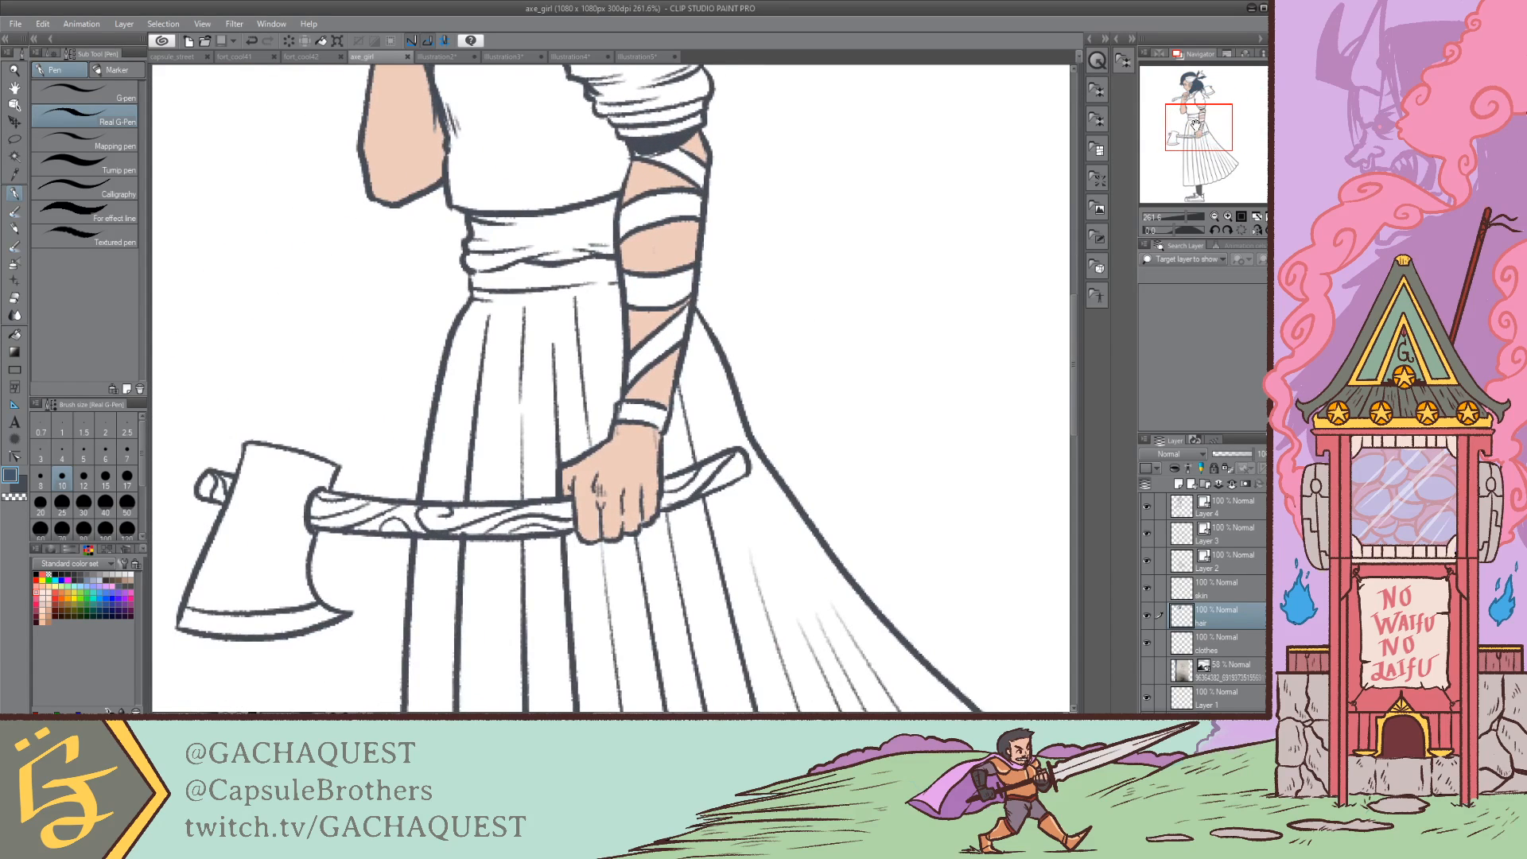
left_click(18, 337)
left_click(42, 578)
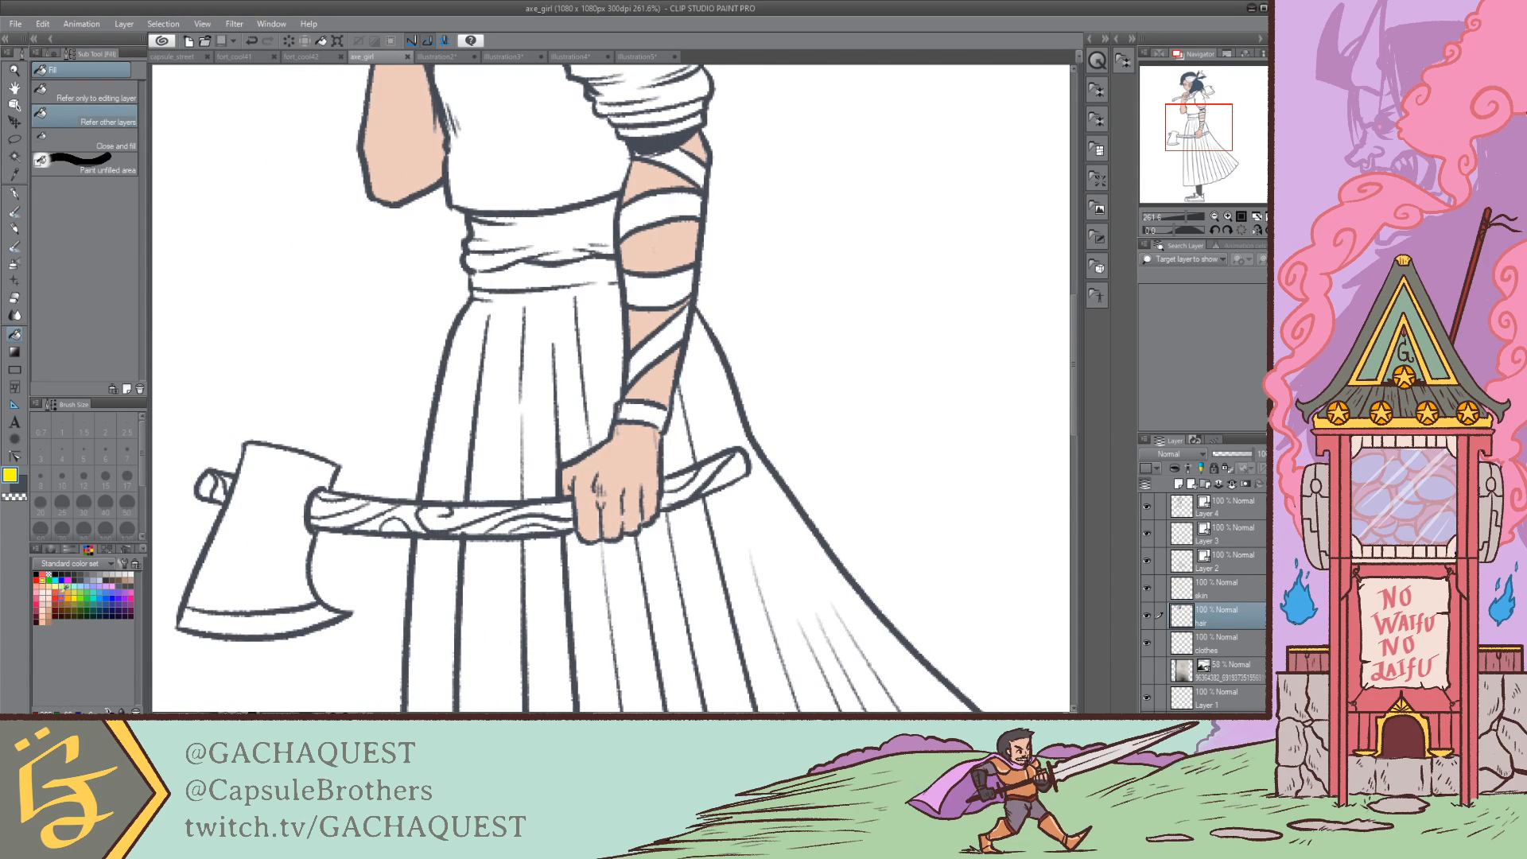
left_click(640, 415)
left_click(658, 351)
left_click(680, 285)
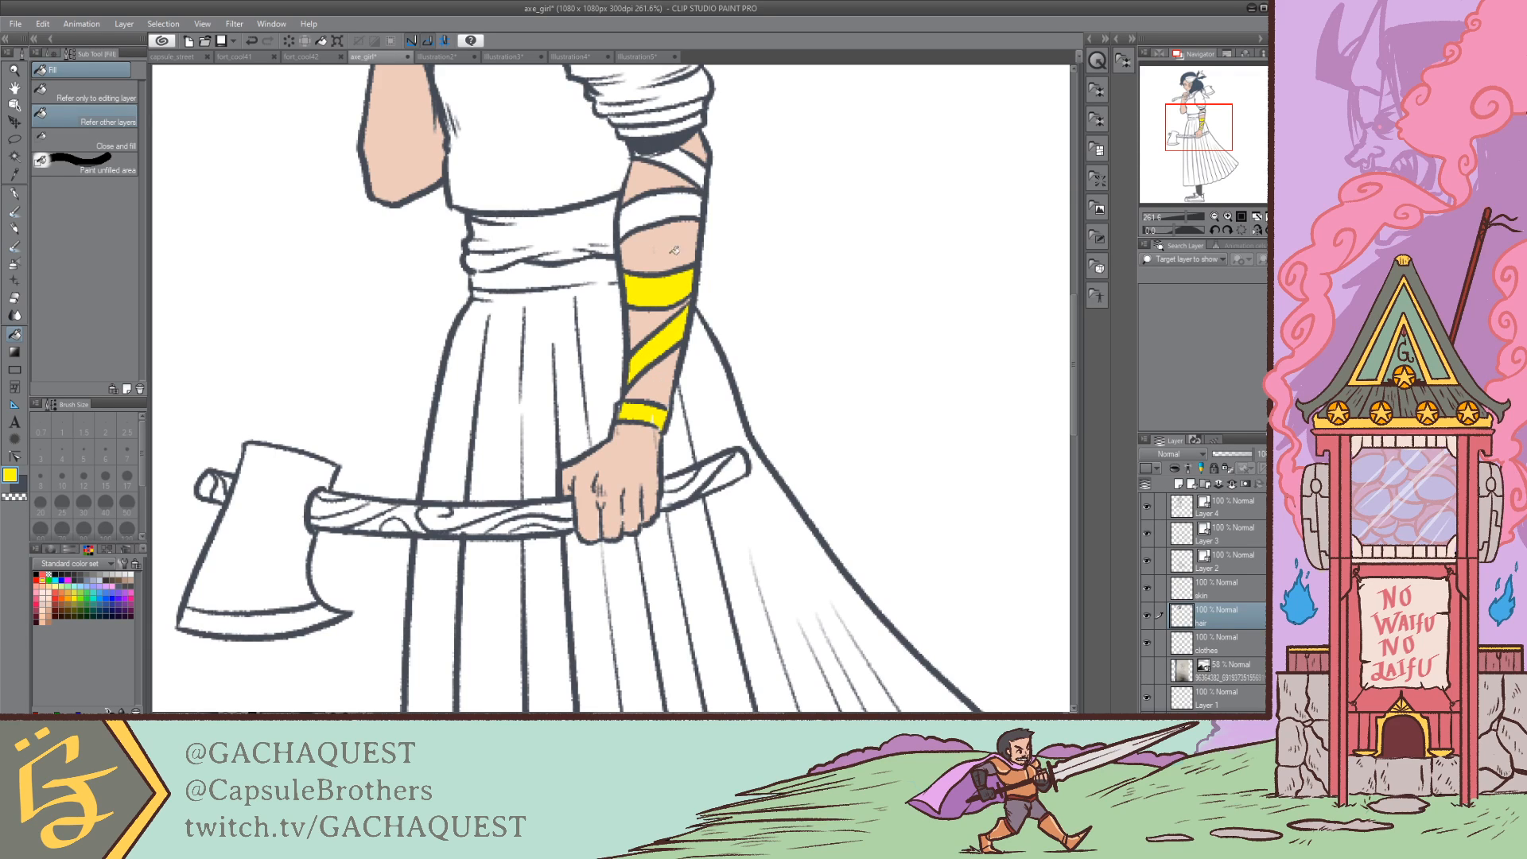
left_click(662, 203)
left_click(689, 177)
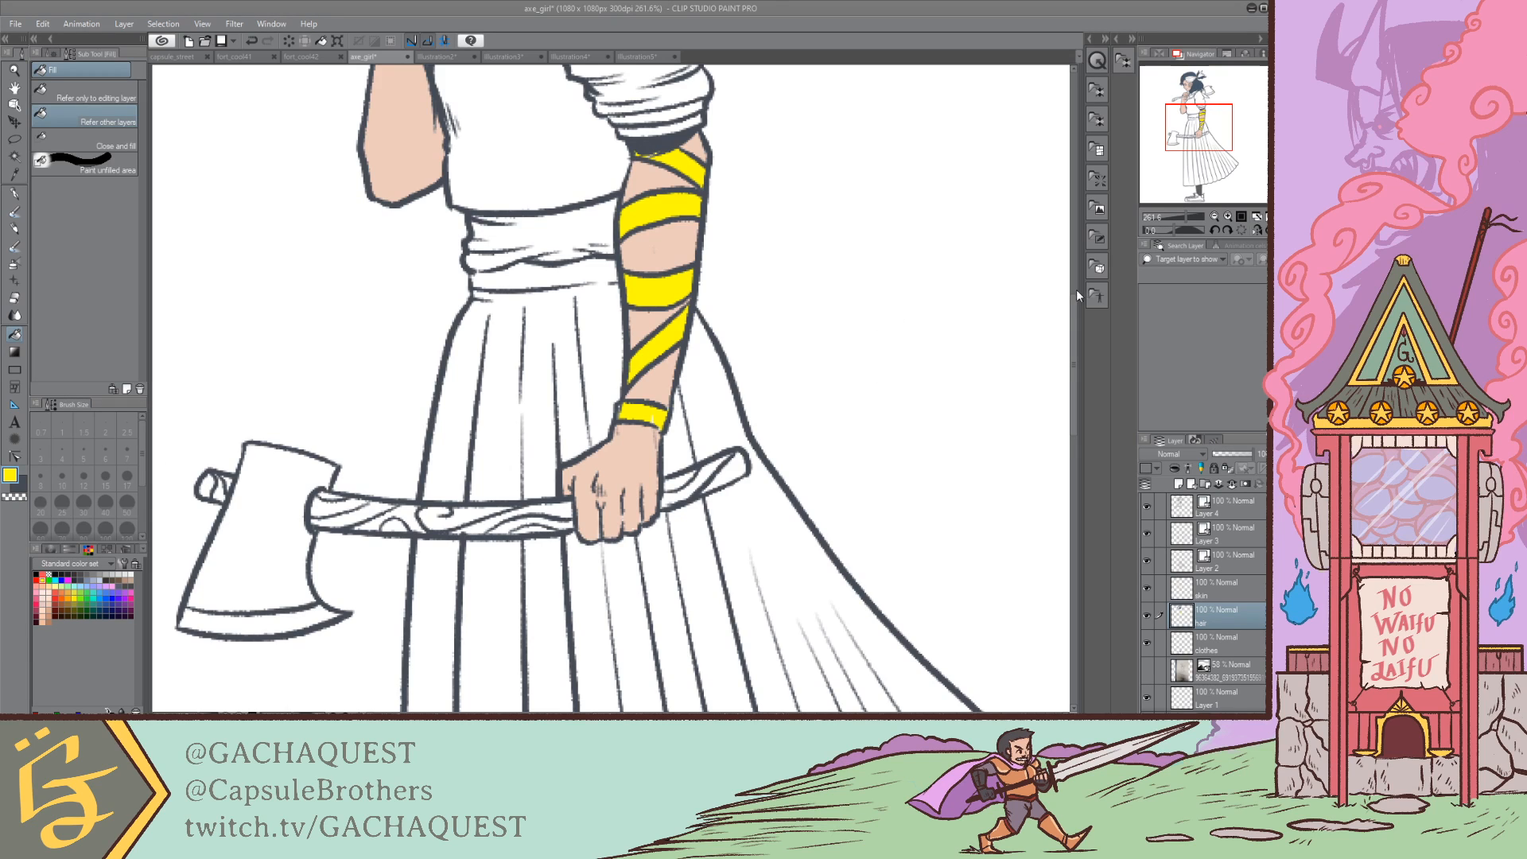
Step: Try recolouring the forearm bandage strips with a softer yellow
left_click(680, 208)
left_click(693, 169)
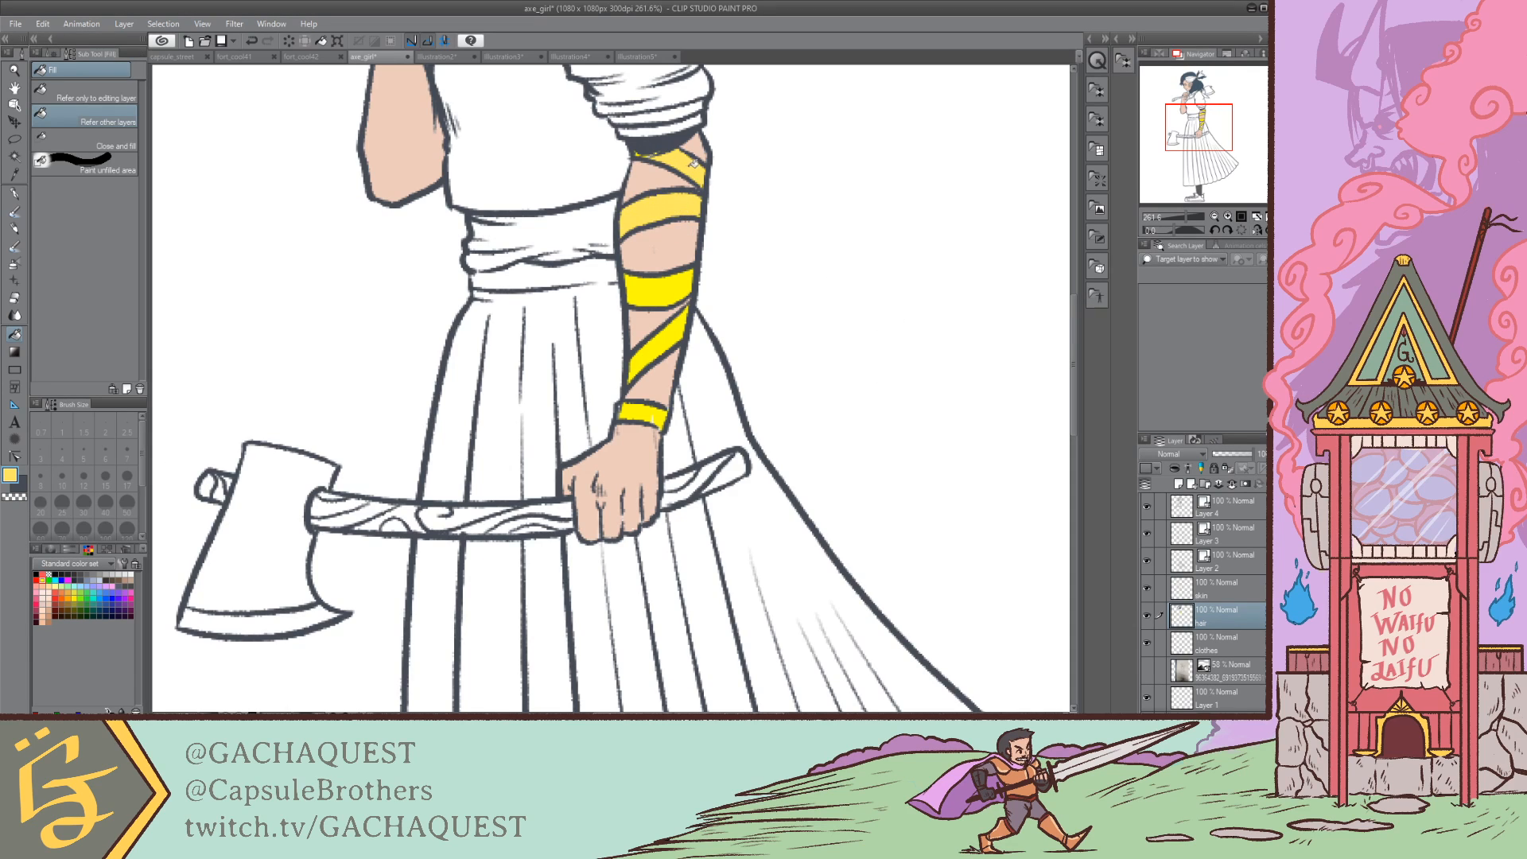
left_click(671, 285)
left_click(673, 347)
left_click(652, 413)
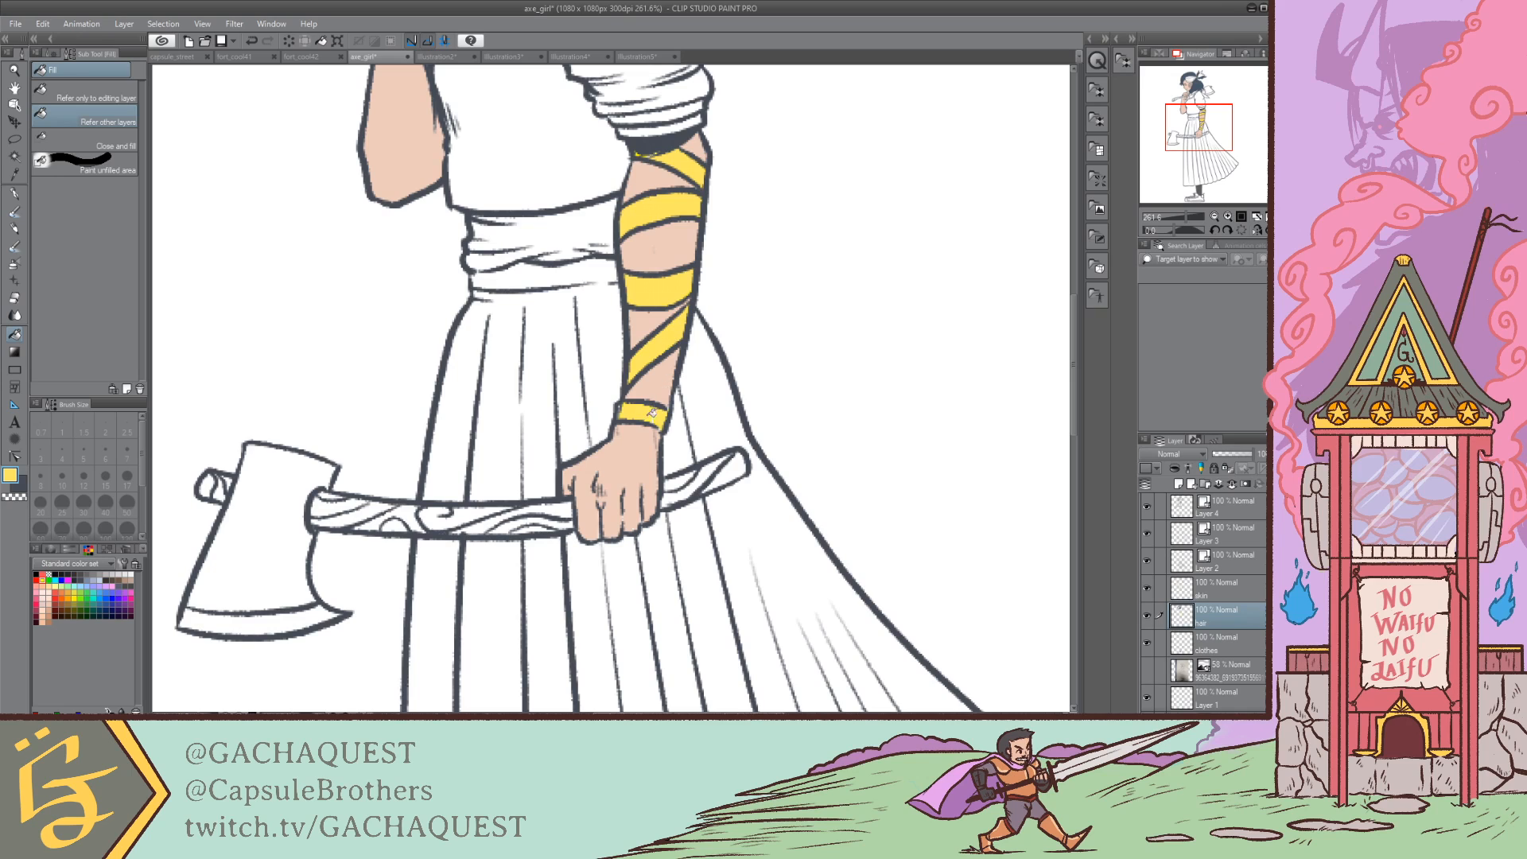
Step: Undo all the yellow fills on the forearm bandages
key("ctrl+z")
key("ctrl+z")
key("ctrl+z")
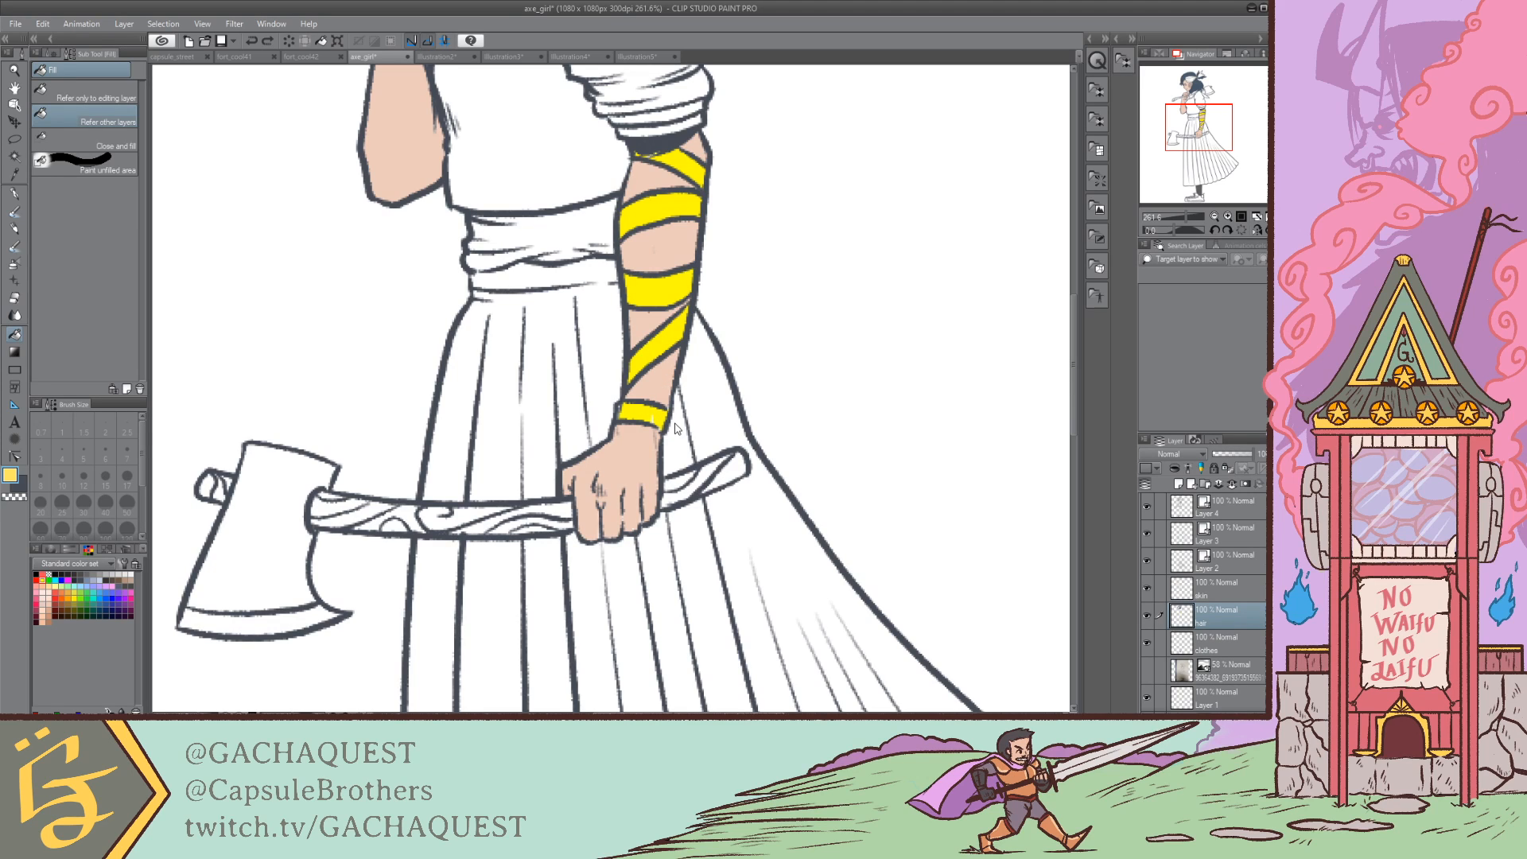
key("ctrl+z")
key("ctrl+z")
key("ctrl+z")
key("ctrl+z")
key("ctrl+z")
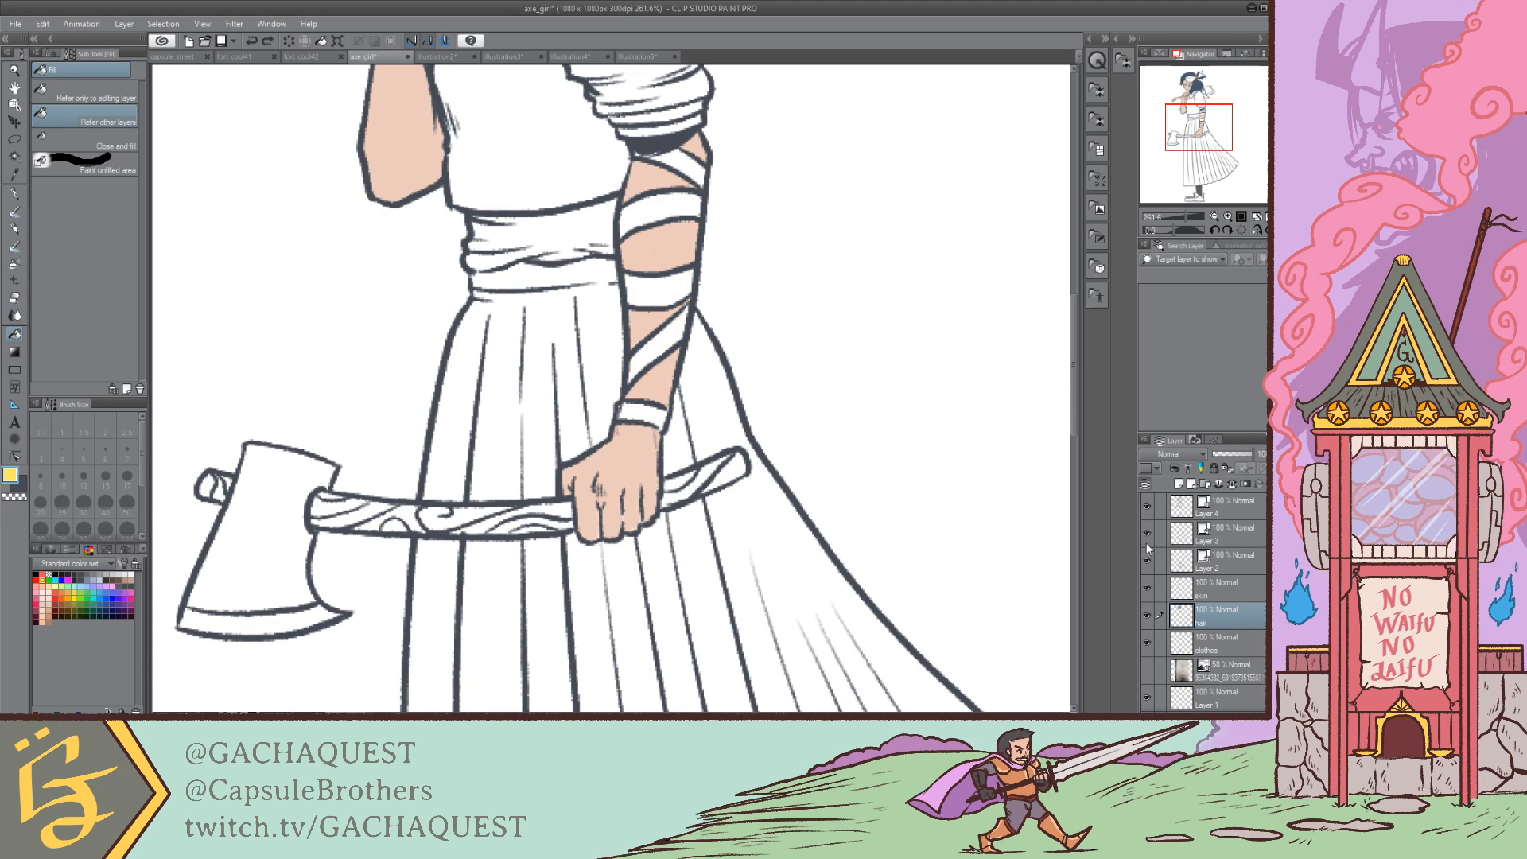
Step: Fill the bandage wraps on the lowered forearm with yellow on the clothes layer
left_click(1239, 641)
left_click(648, 413)
left_click(658, 347)
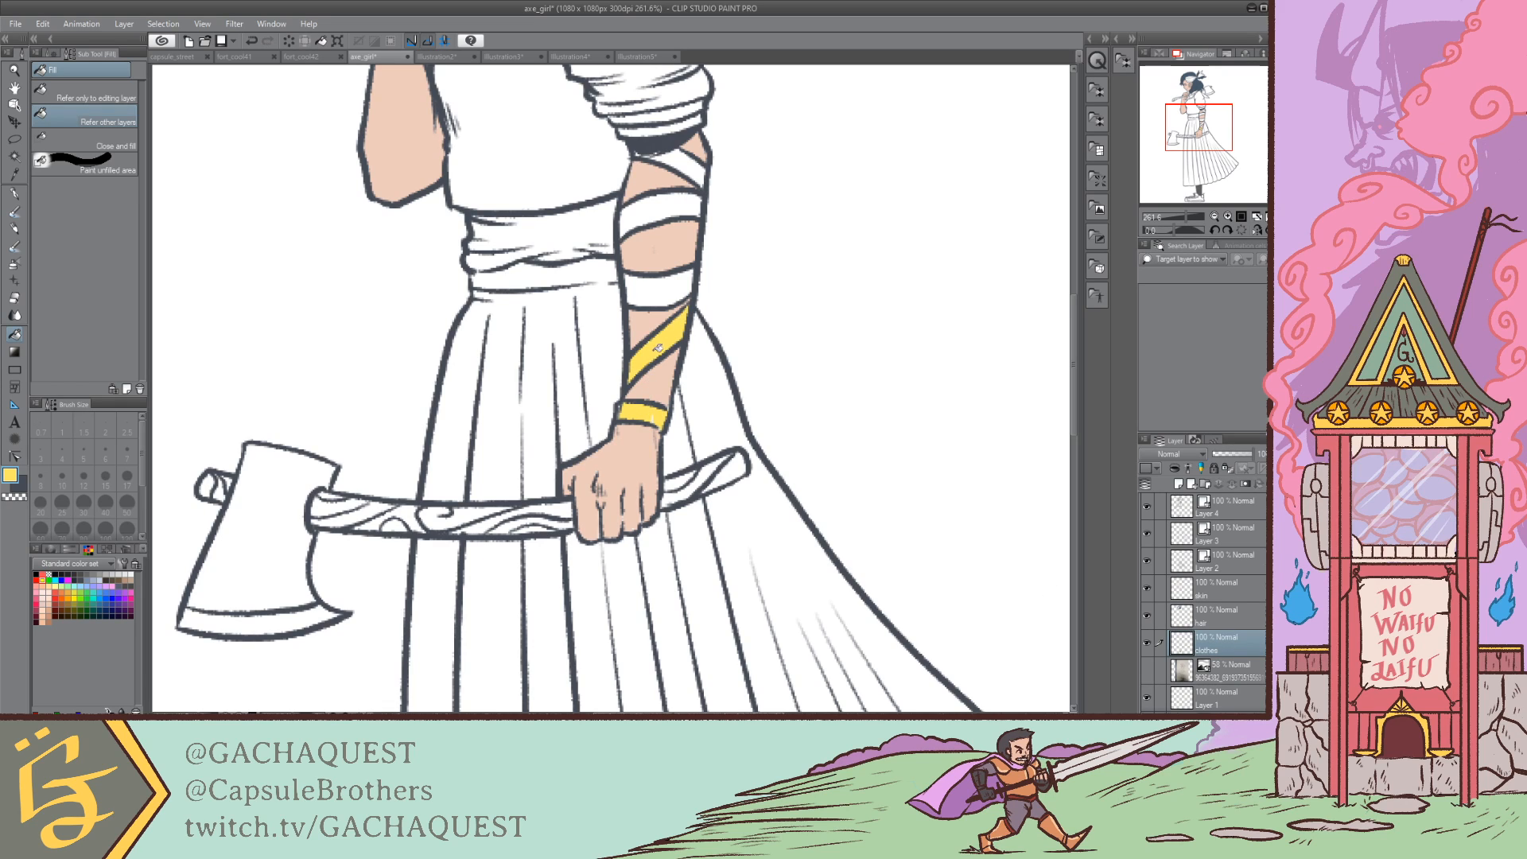
left_click(672, 282)
left_click(664, 209)
left_click(688, 160)
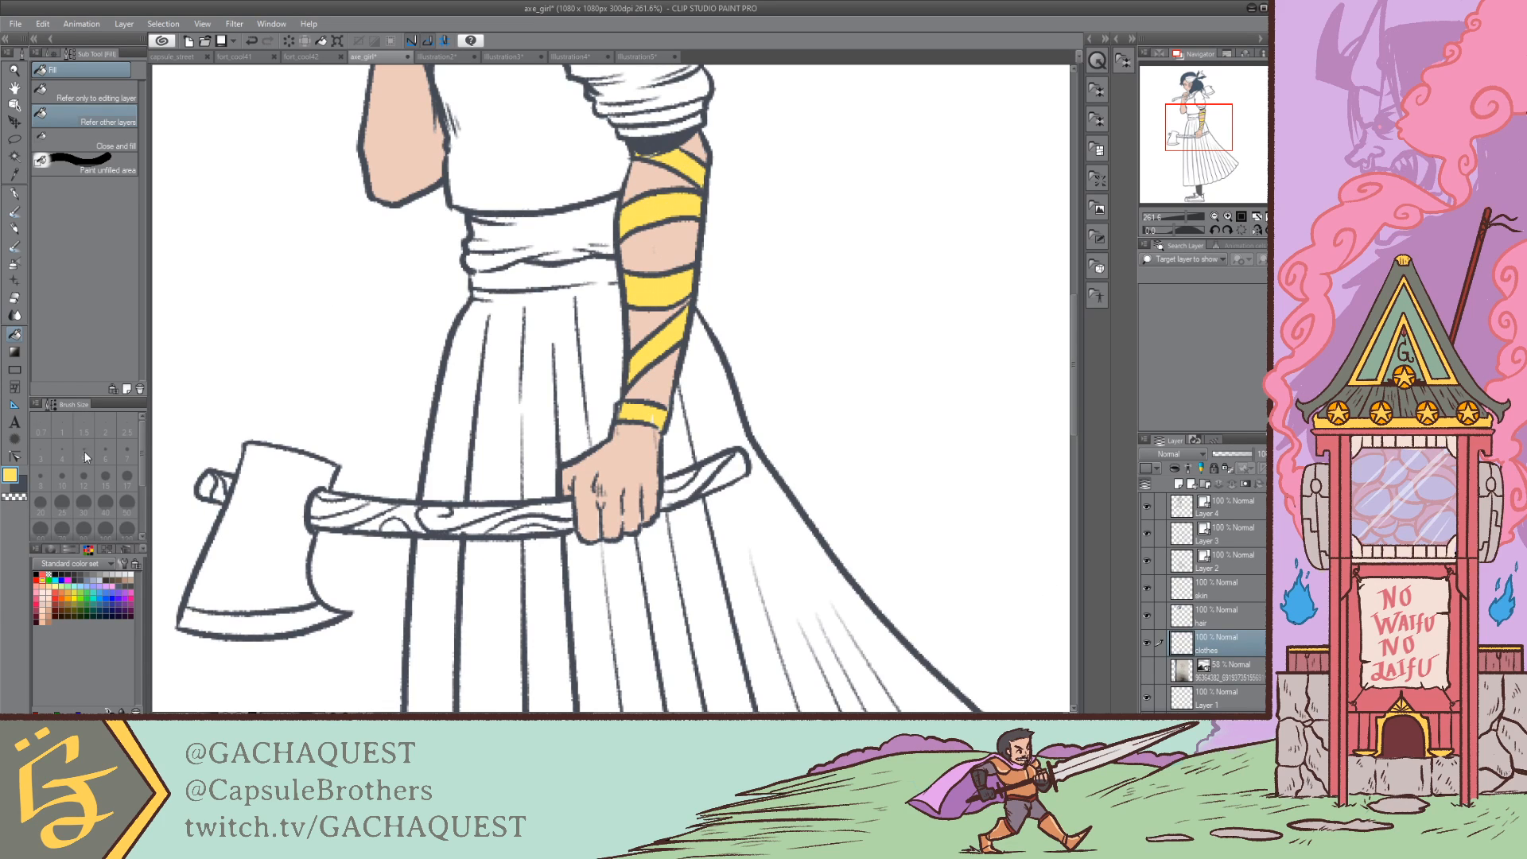
Step: Draw dark stripes across all the yellow forearm wraps with the Real G-Pen
key("p")
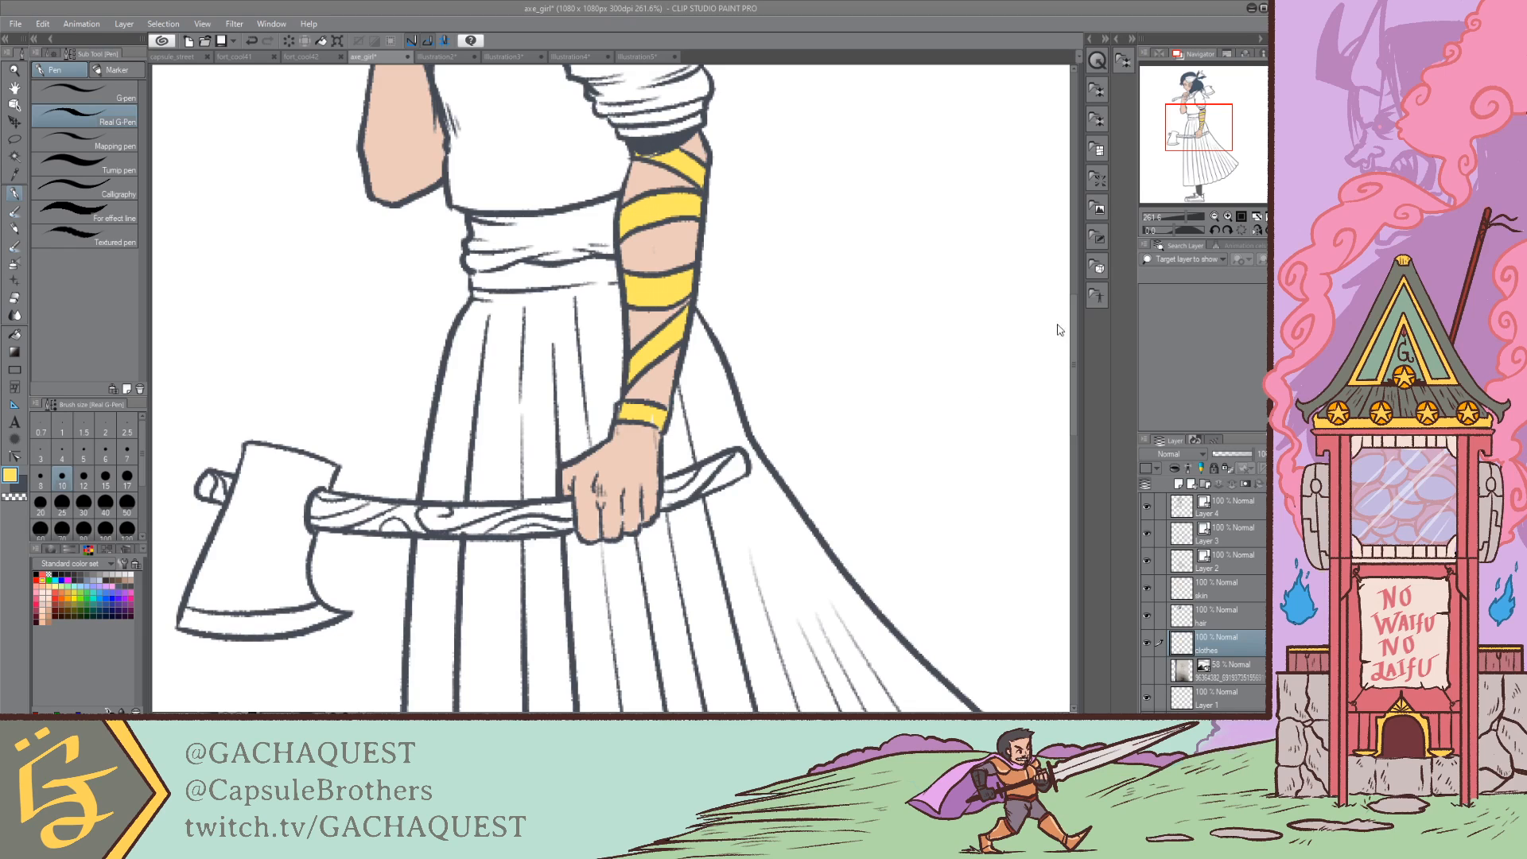
left_click(1087, 284)
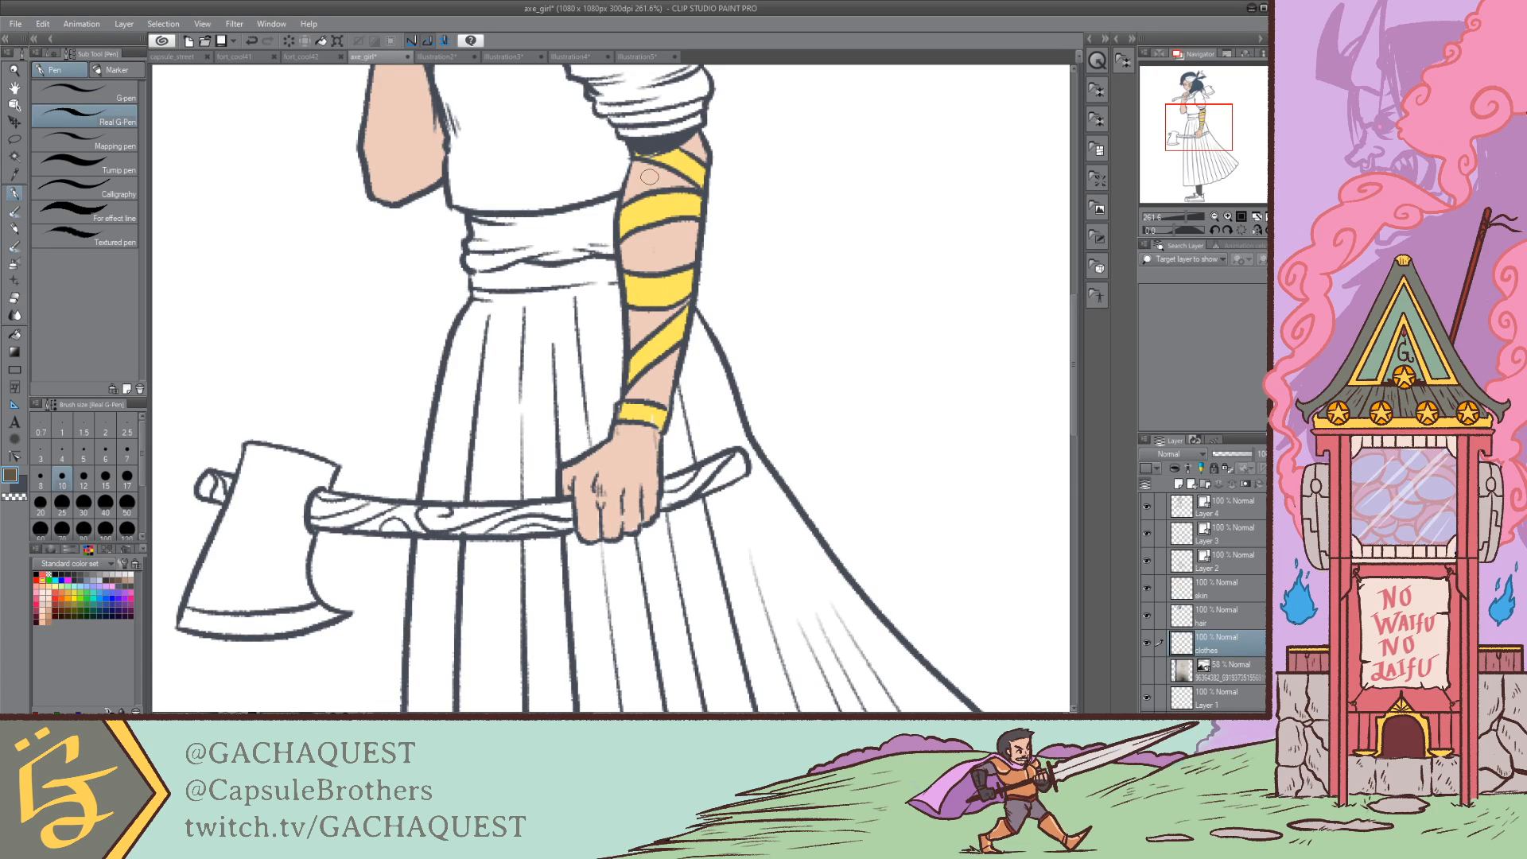
mouse_move(667, 150)
left_mouse_down()
mouse_move(692, 180)
mouse_move(632, 229)
mouse_move(699, 213)
left_mouse_up()
key("ctrl+z")
key("ctrl+z")
key("ctrl+z")
mouse_move(632, 274)
left_mouse_down()
mouse_move(651, 303)
mouse_move(678, 272)
mouse_move(665, 341)
mouse_move(683, 274)
mouse_move(660, 345)
mouse_move(667, 321)
mouse_move(679, 337)
mouse_move(678, 310)
mouse_move(670, 349)
mouse_move(674, 315)
mouse_move(688, 338)
mouse_move(663, 320)
mouse_move(686, 333)
mouse_move(629, 356)
mouse_move(651, 365)
mouse_move(644, 340)
mouse_move(688, 331)
left_mouse_up()
key("ctrl+z")
key("ctrl+z")
key("ctrl+z")
key("ctrl+z")
key("ctrl+z")
key("ctrl+z")
key("ctrl+z")
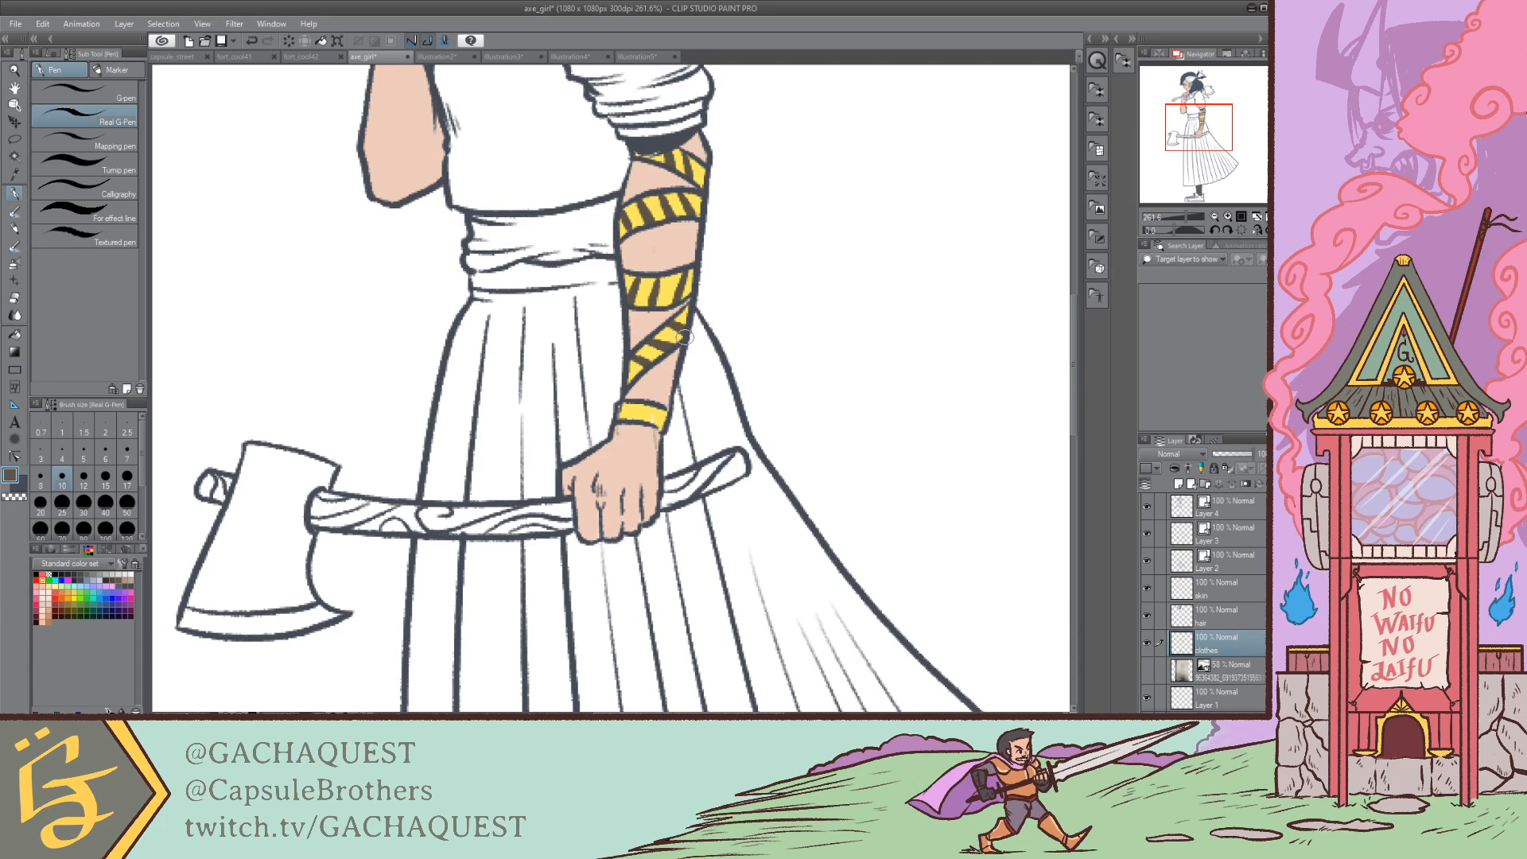
mouse_move(617, 405)
left_mouse_down()
mouse_move(665, 409)
mouse_move(645, 421)
mouse_move(666, 427)
left_mouse_up()
Step: Pick the skin colour from the face, make the skin layer active and save the drawing
left_click_drag(1203, 127, 1190, 103)
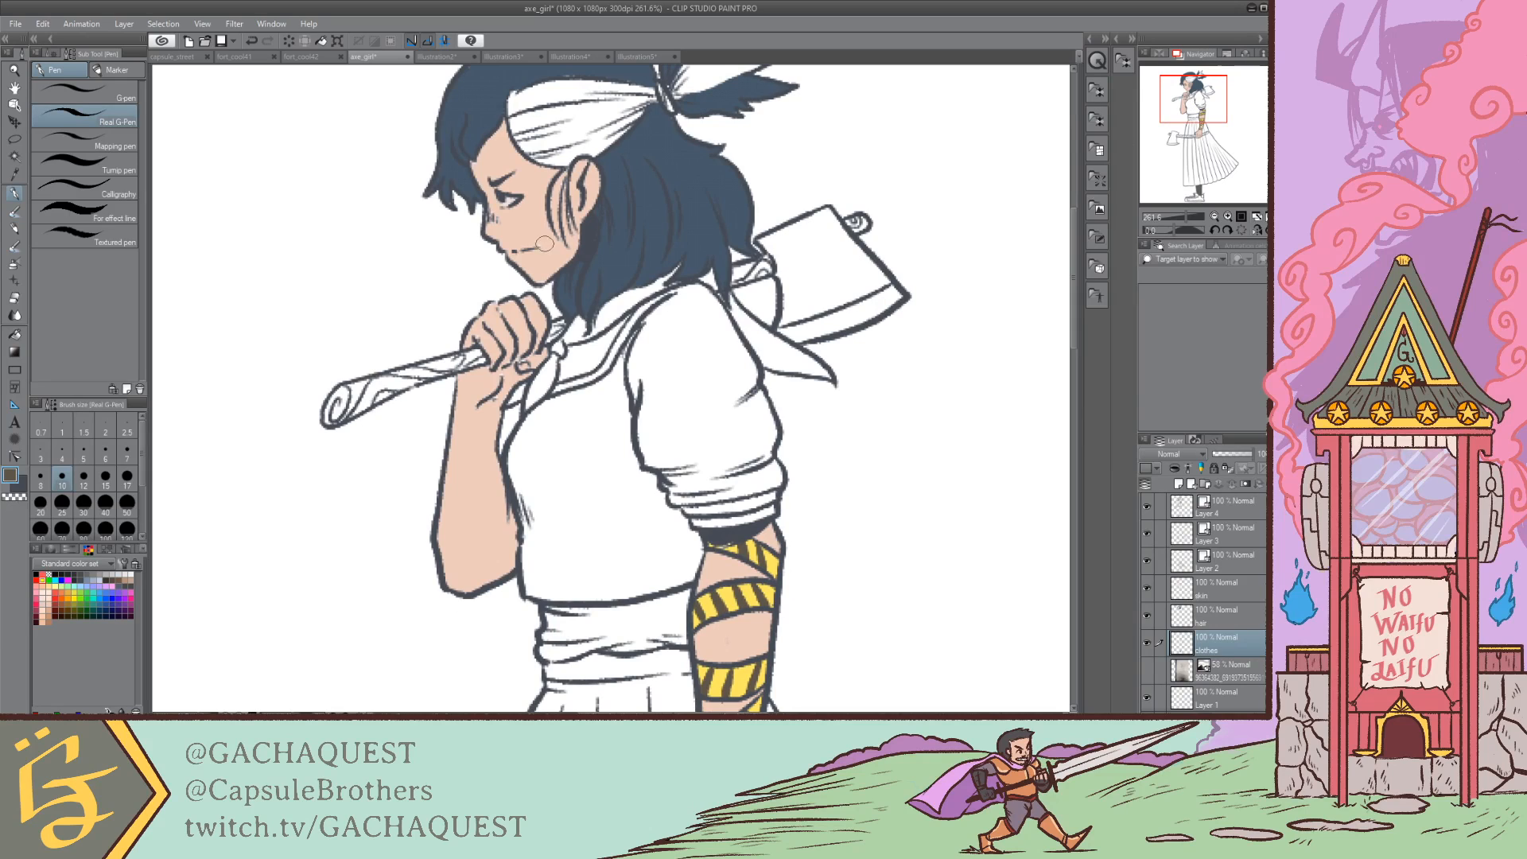
left_click(530, 215, "alt")
left_click(1227, 590)
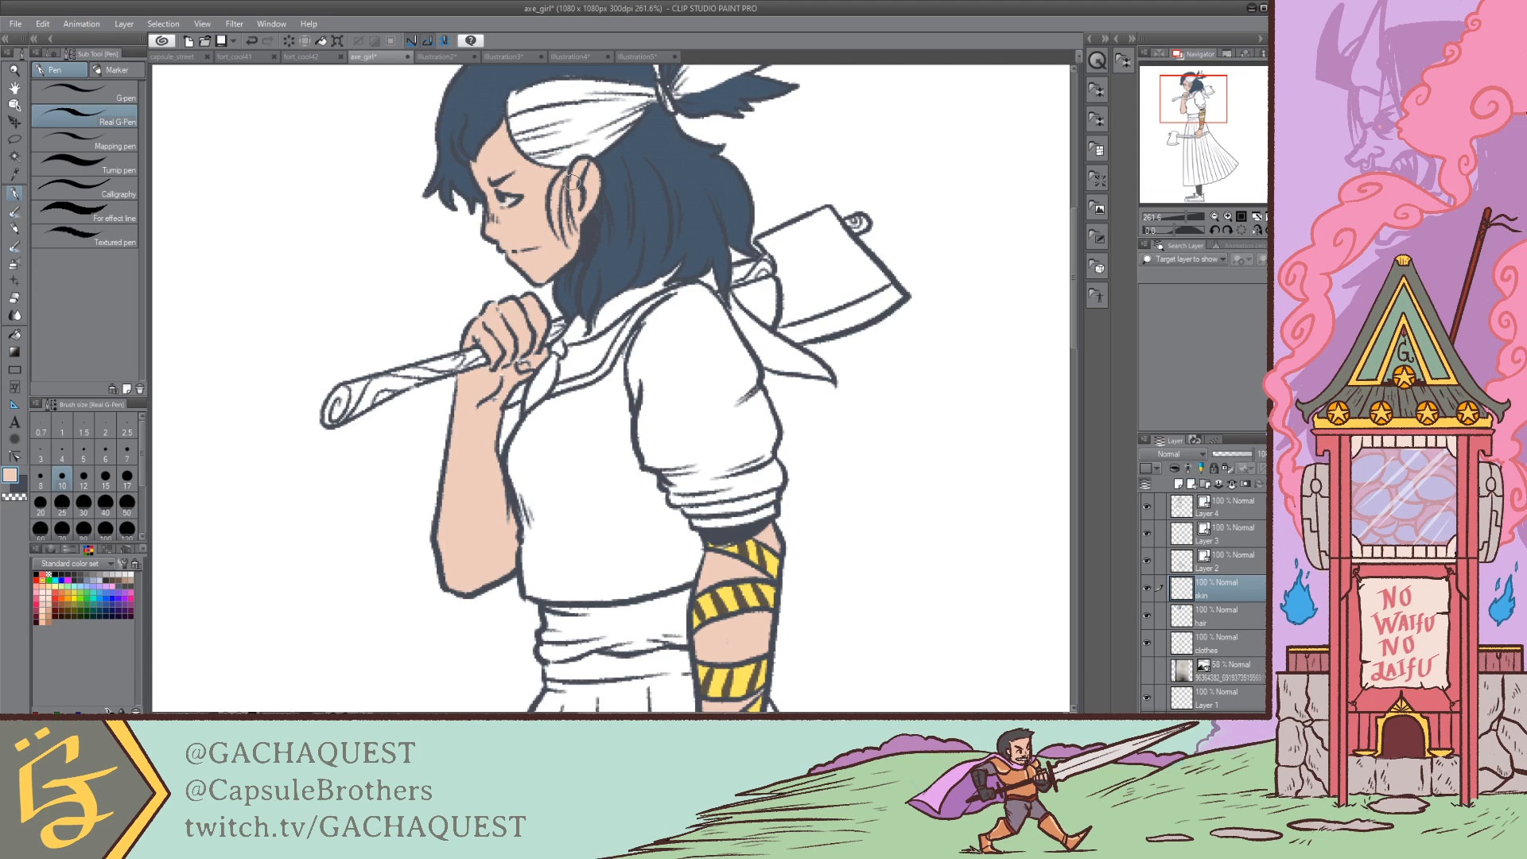
key("ctrl+s")
Step: Try sketching loose skin-coloured wind strokes around the figure on the skin layer, and undo them
mouse_move(1201, 107)
left_mouse_down()
mouse_move(1197, 153)
mouse_move(1198, 119)
left_mouse_up()
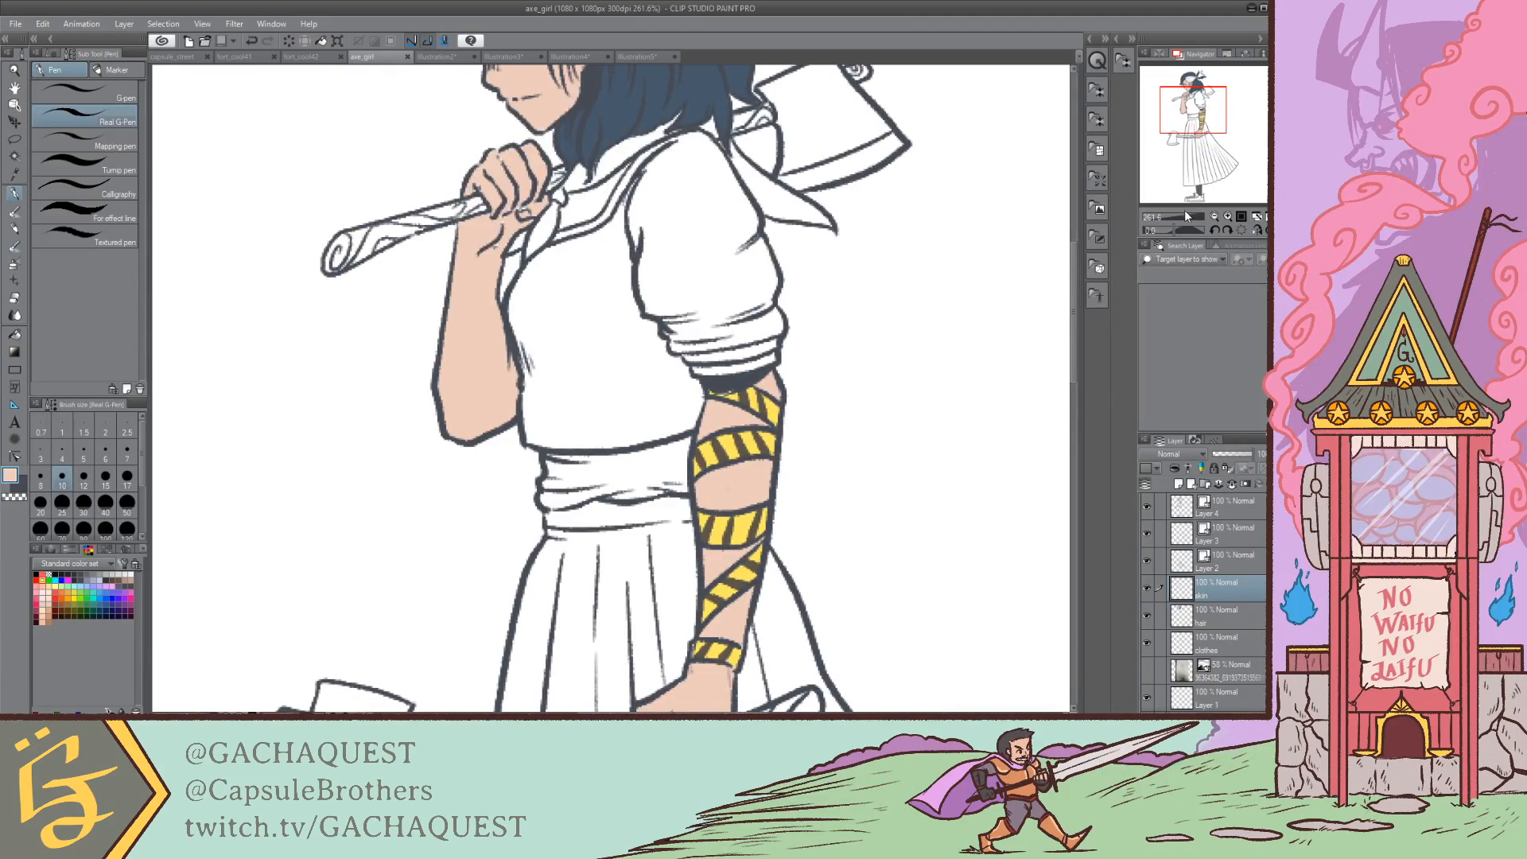
left_click_drag(1184, 215, 1176, 217)
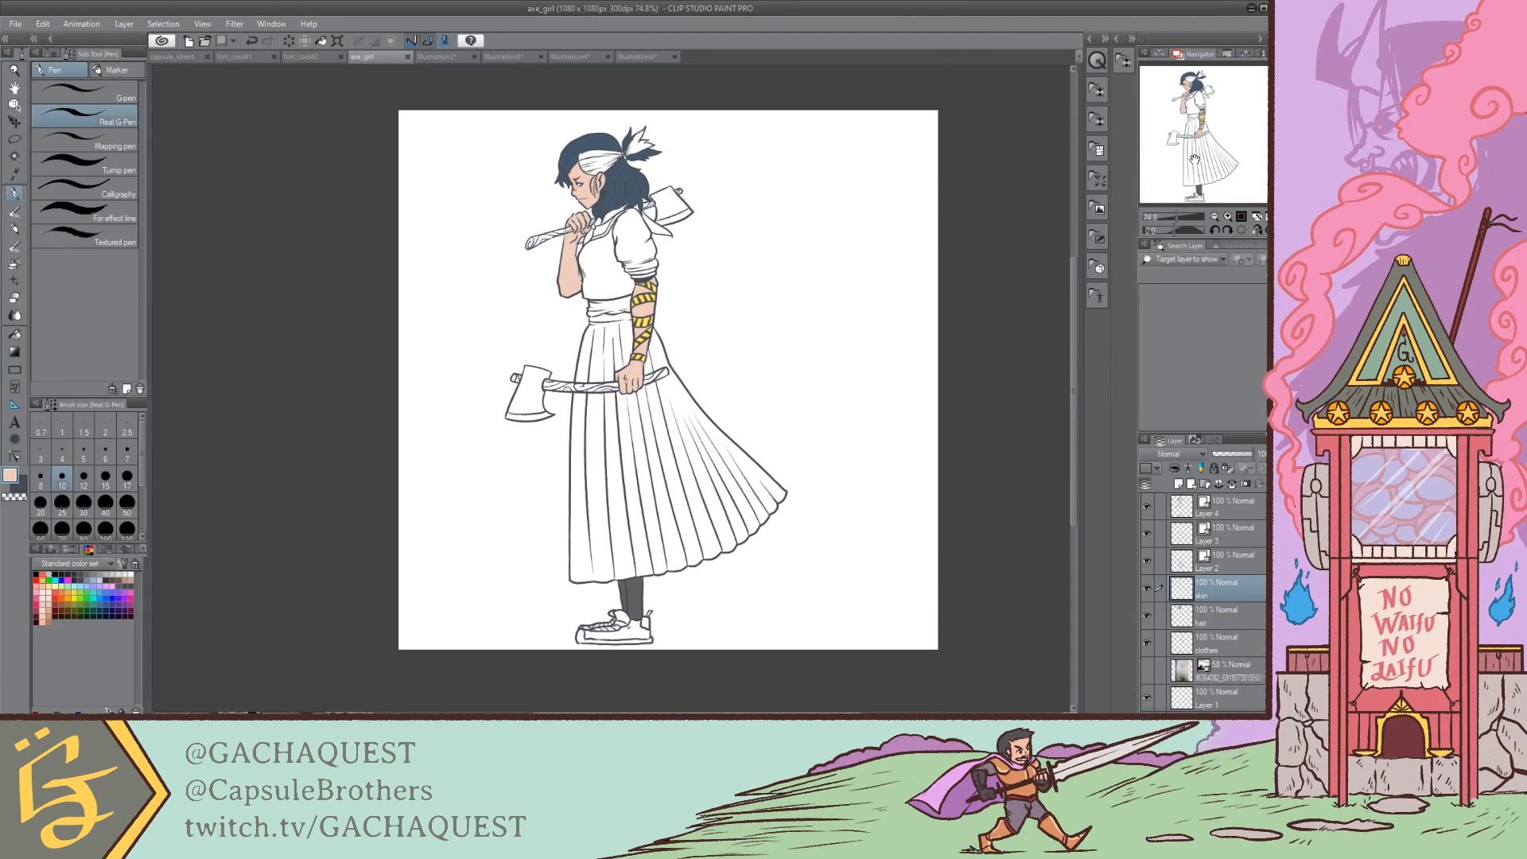
left_click_drag(425, 199, 513, 213)
key("ctrl+z")
key("ctrl+z")
left_click_drag(421, 182, 479, 205)
mouse_move(543, 306)
left_mouse_down()
mouse_move(581, 306)
mouse_move(713, 279)
mouse_move(792, 278)
left_mouse_up()
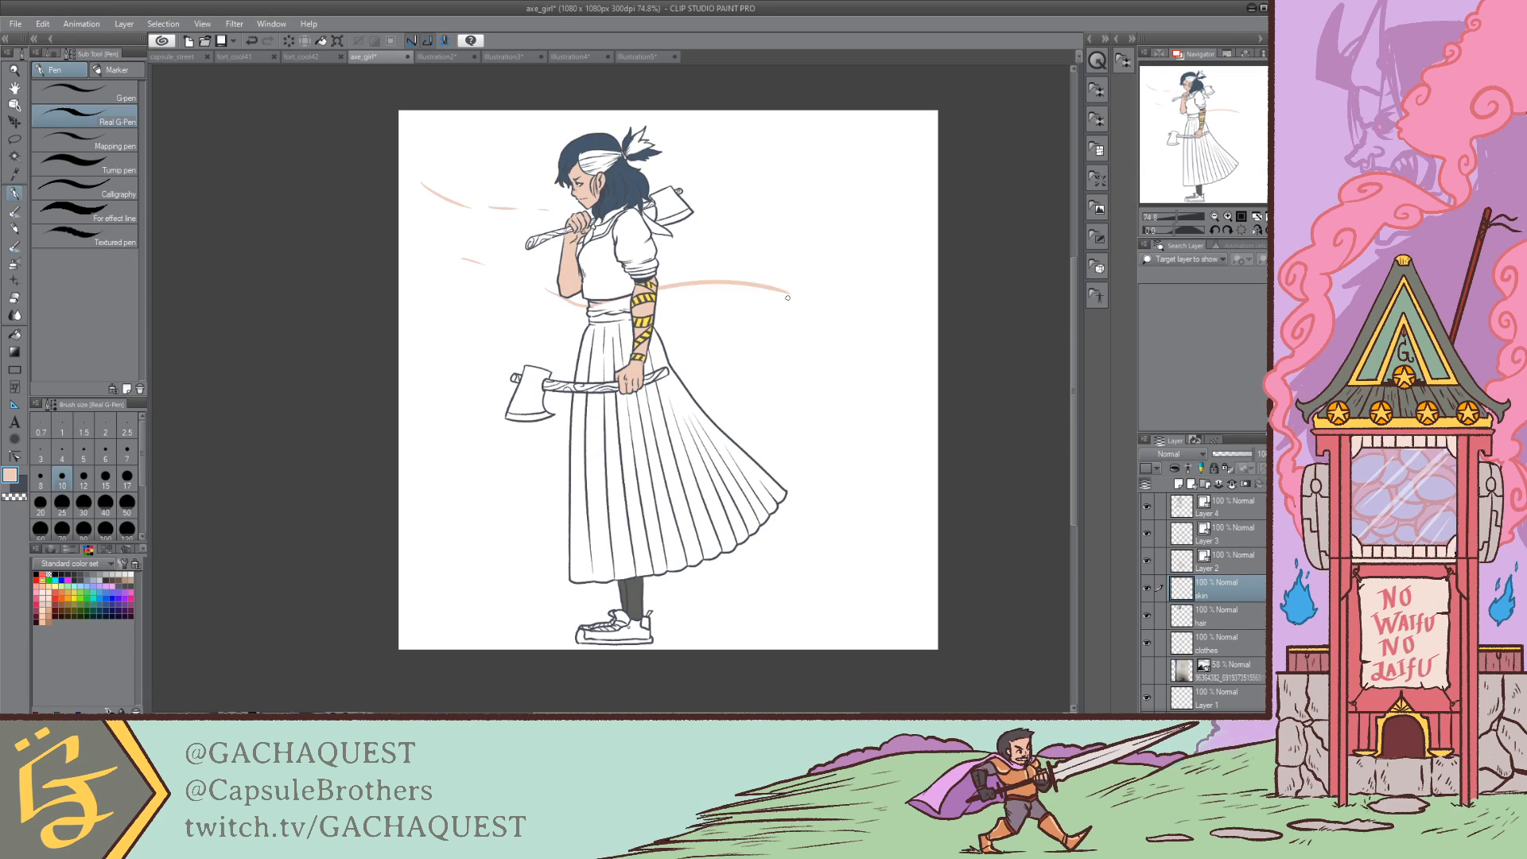
key("ctrl+z")
key("ctrl+z")
key("ctrl+z")
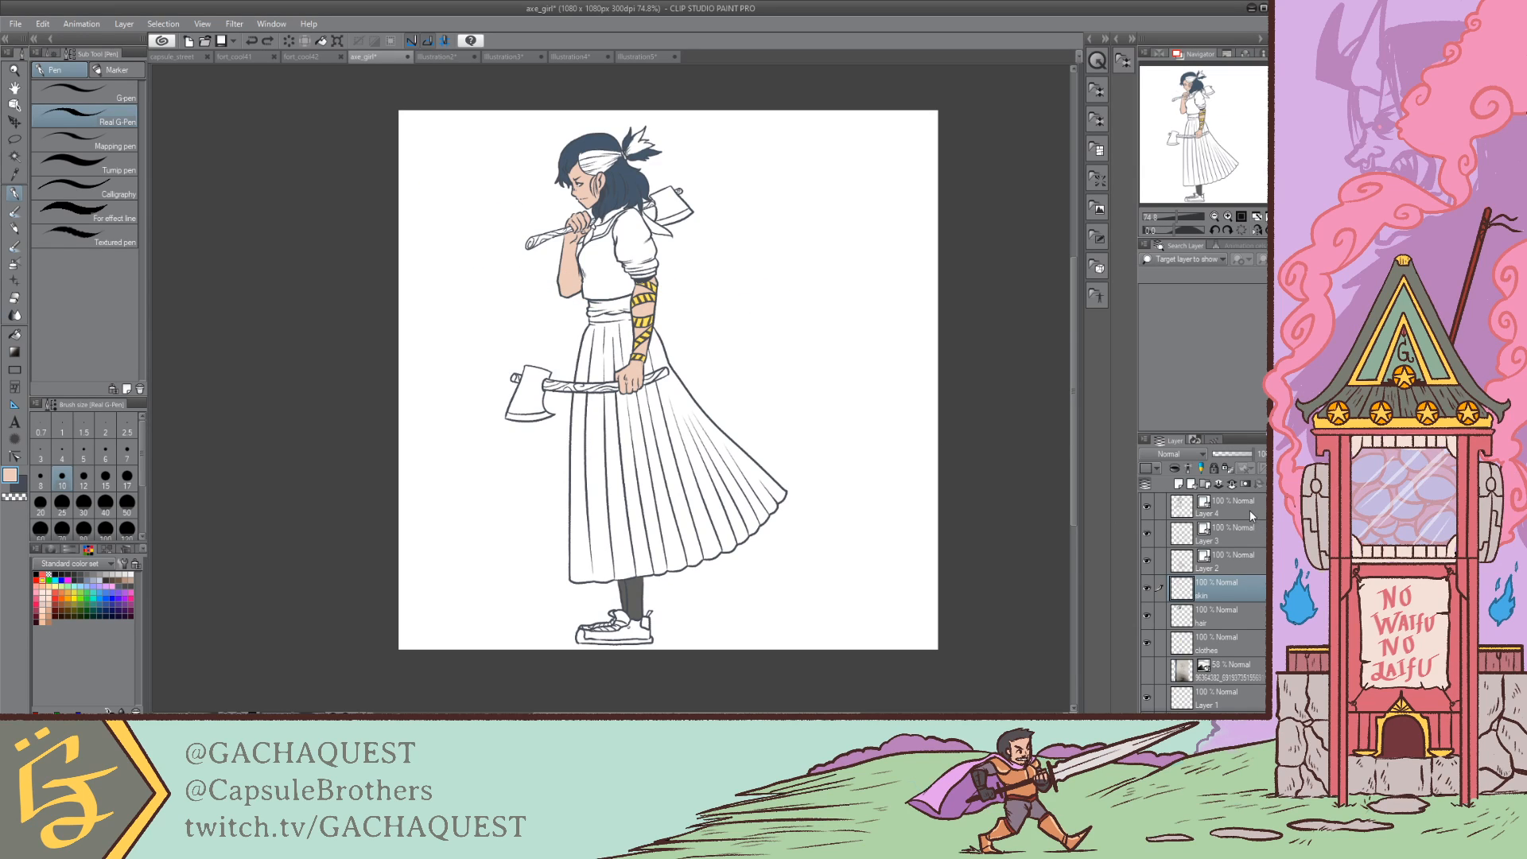
Step: Add a new raster layer above Layer 4
left_click(1248, 509)
left_click(1191, 485)
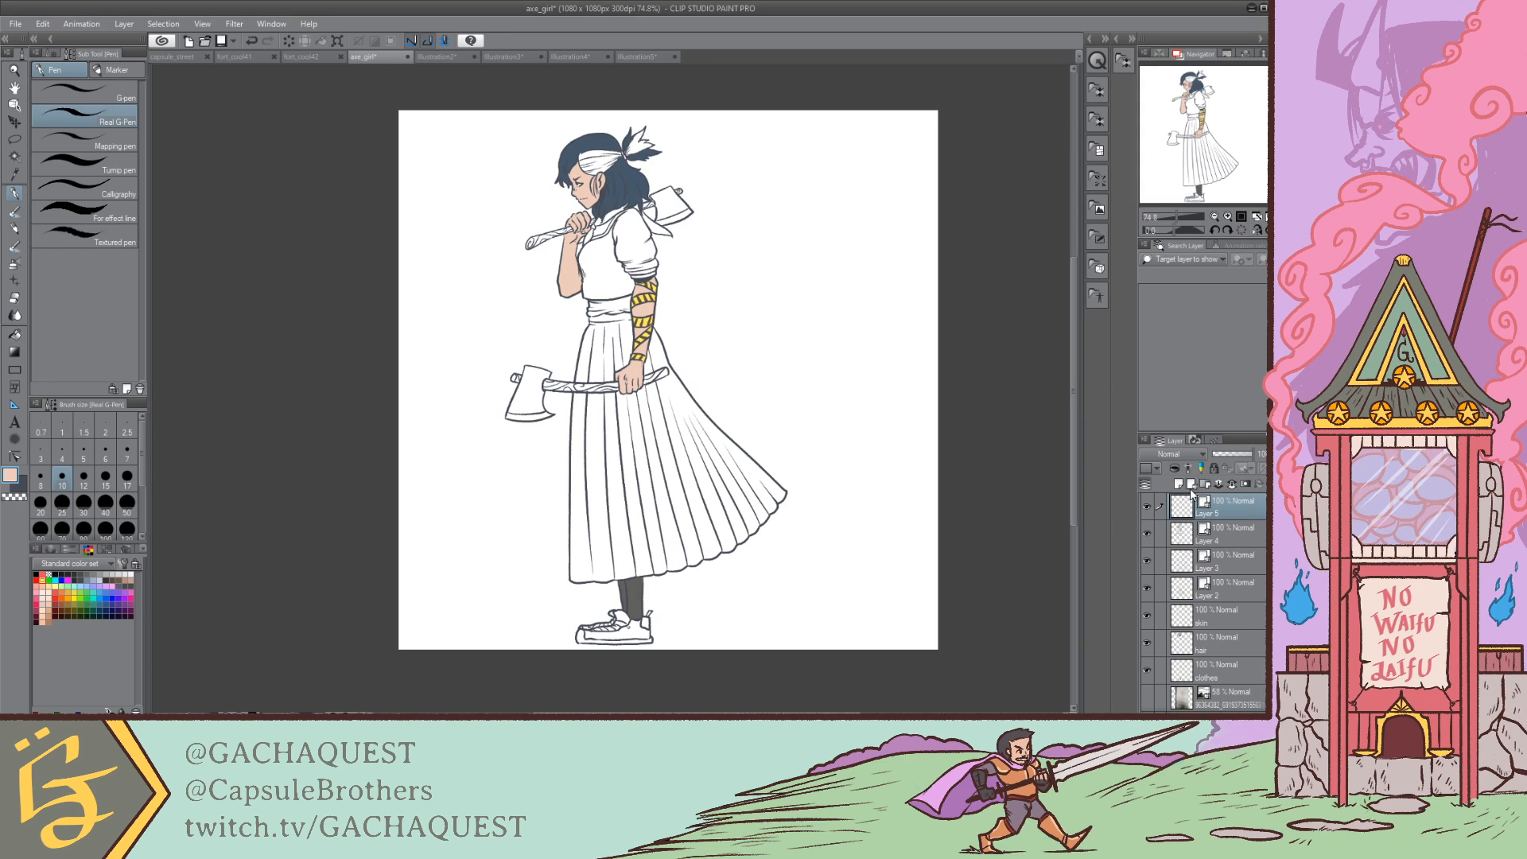
key("ctrl+z")
left_click(1179, 484)
Step: Sketch small skin-coloured petal shapes scattered around and over the figure on the new layer
mouse_move(513, 292)
left_mouse_down()
mouse_move(758, 289)
mouse_move(480, 274)
left_mouse_up()
key("ctrl+z")
mouse_move(603, 248)
left_mouse_down()
mouse_move(631, 231)
mouse_move(605, 245)
left_mouse_up()
mouse_move(712, 195)
left_mouse_down()
mouse_move(772, 201)
mouse_move(735, 201)
left_mouse_up()
left_click_drag(467, 178, 439, 170)
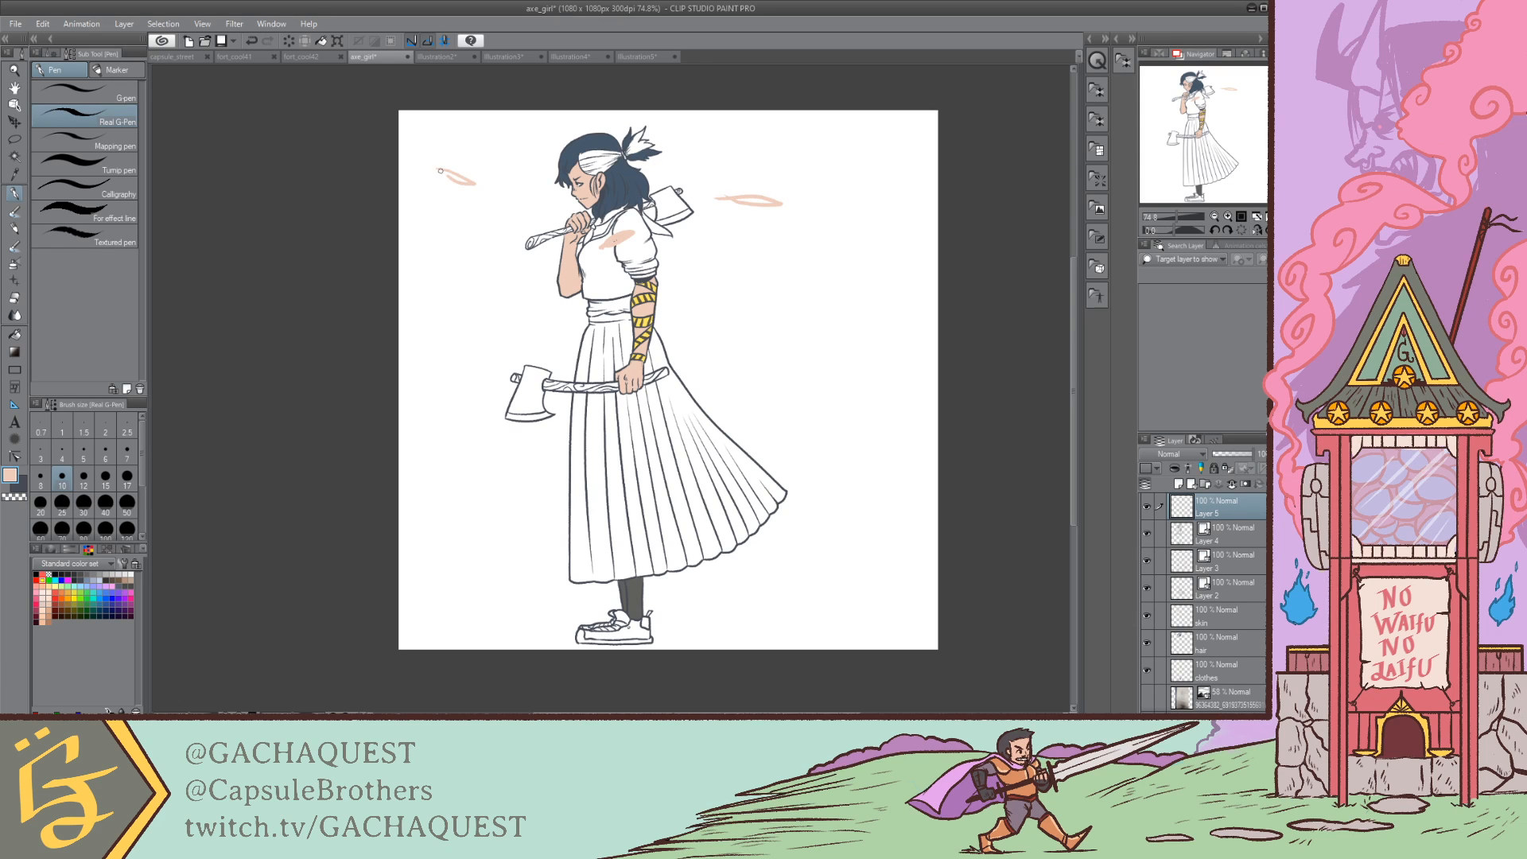
left_click_drag(487, 309, 469, 304)
mouse_move(733, 322)
left_mouse_down()
mouse_move(760, 317)
mouse_move(767, 361)
left_mouse_up()
key("ctrl+z")
key("ctrl+z")
mouse_move(739, 294)
left_mouse_down()
mouse_move(760, 306)
mouse_move(721, 287)
left_mouse_up()
left_click_drag(877, 501, 851, 492)
key("ctrl+z")
left_click_drag(710, 368, 735, 366)
left_click_drag(833, 178, 799, 173)
left_click_drag(574, 328, 601, 347)
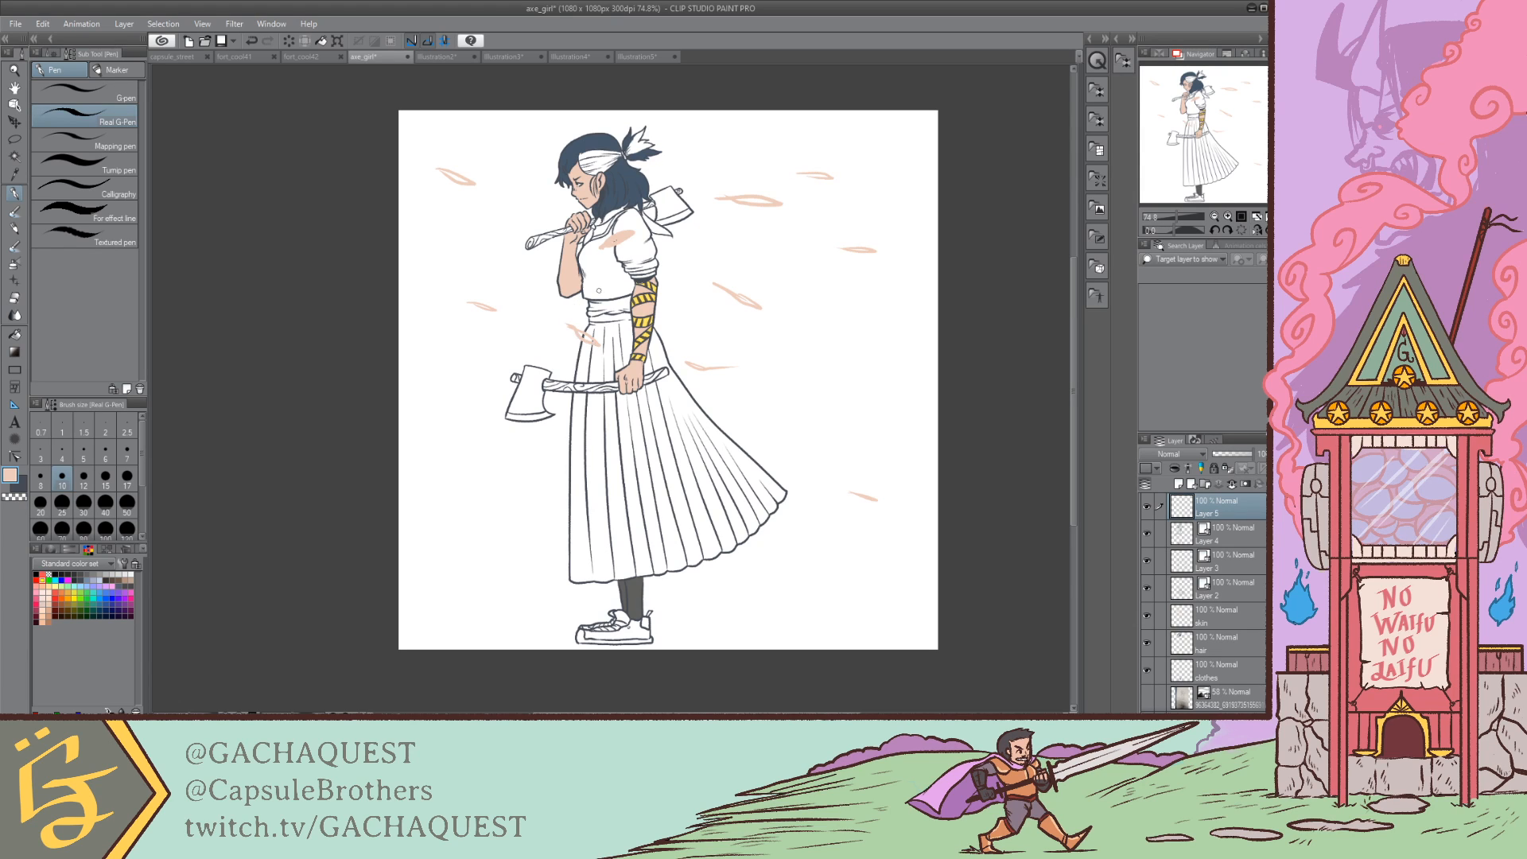
left_click_drag(649, 248, 672, 241)
Step: Undo all the petal shapes sketched on the new layer
key("ctrl+z")
key("ctrl+z")
key("ctrl+z")
key("ctrl+z")
key("ctrl+z")
key("ctrl+z")
key("ctrl+z")
key("ctrl+z")
key("ctrl+z")
key("ctrl+z")
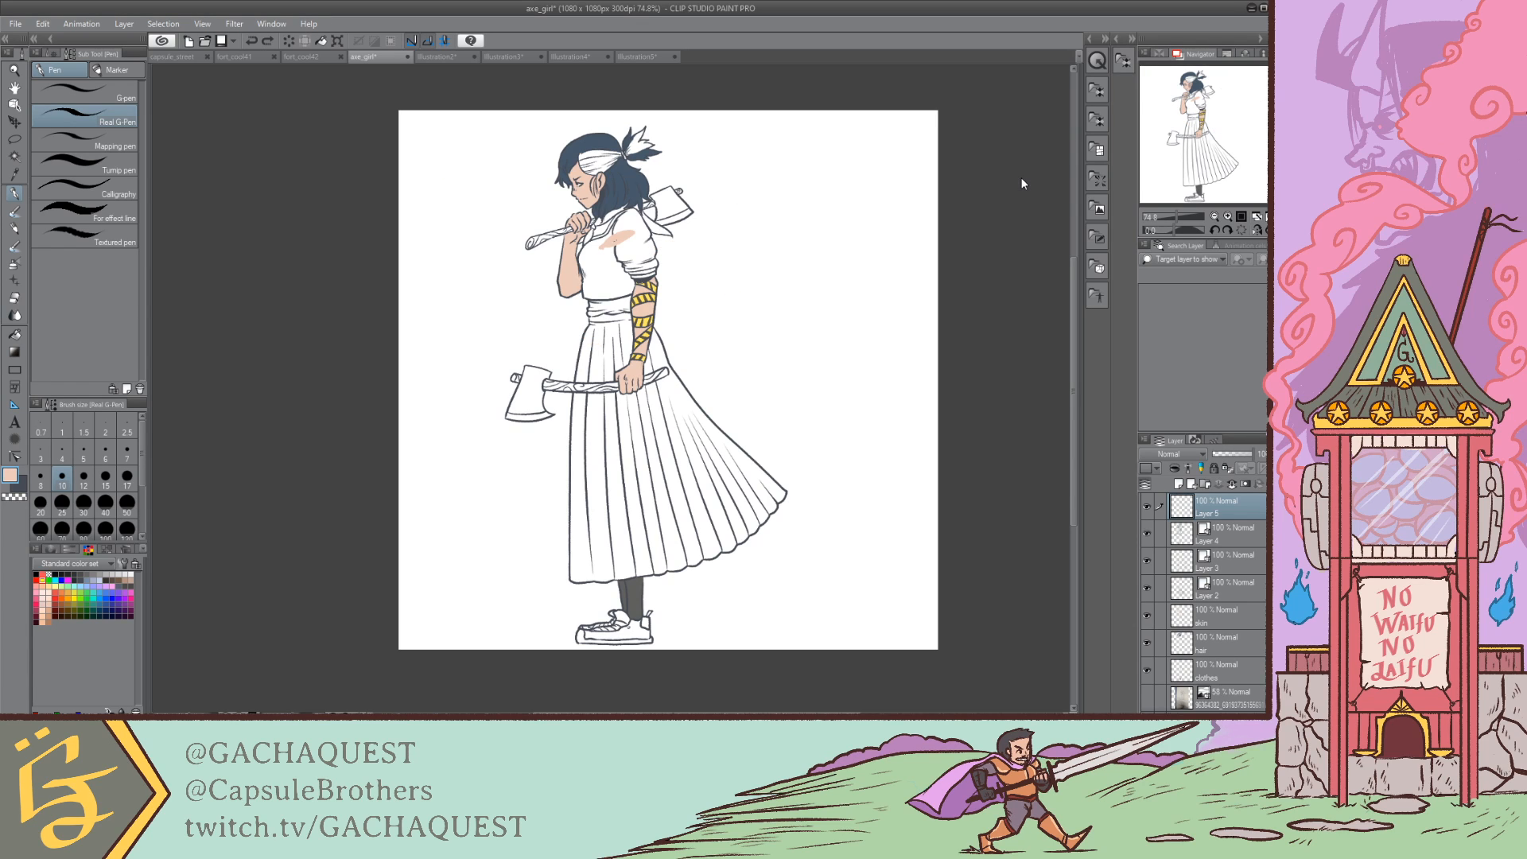
key("ctrl+z")
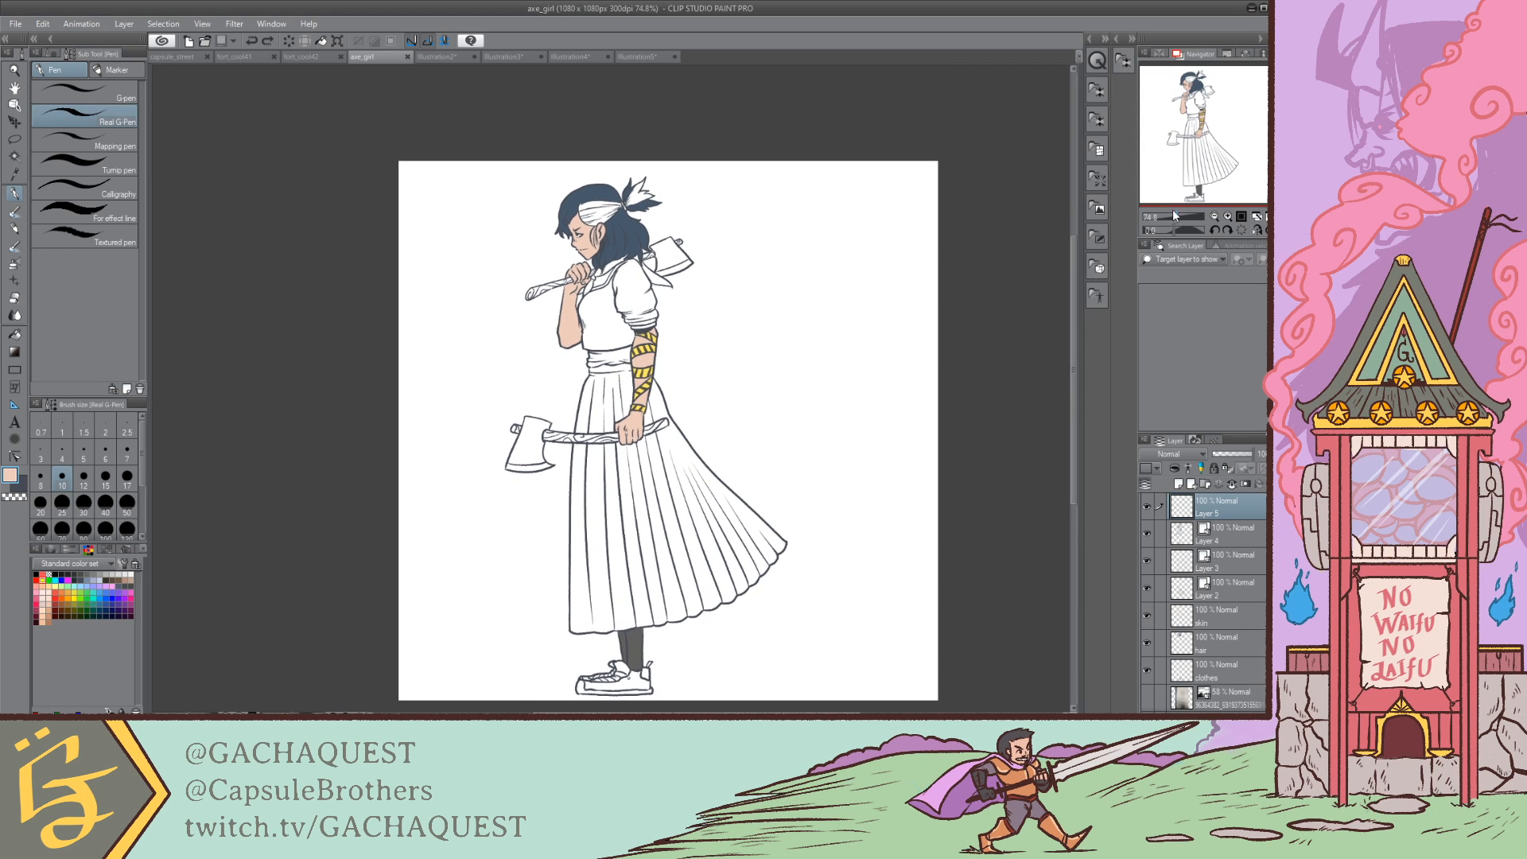
Step: Pick the hair's dark blue and fill the blouse's body and sleeve with it on the clothes layer
left_click_drag(1175, 220, 1189, 225)
left_click_drag(1200, 151, 1190, 129)
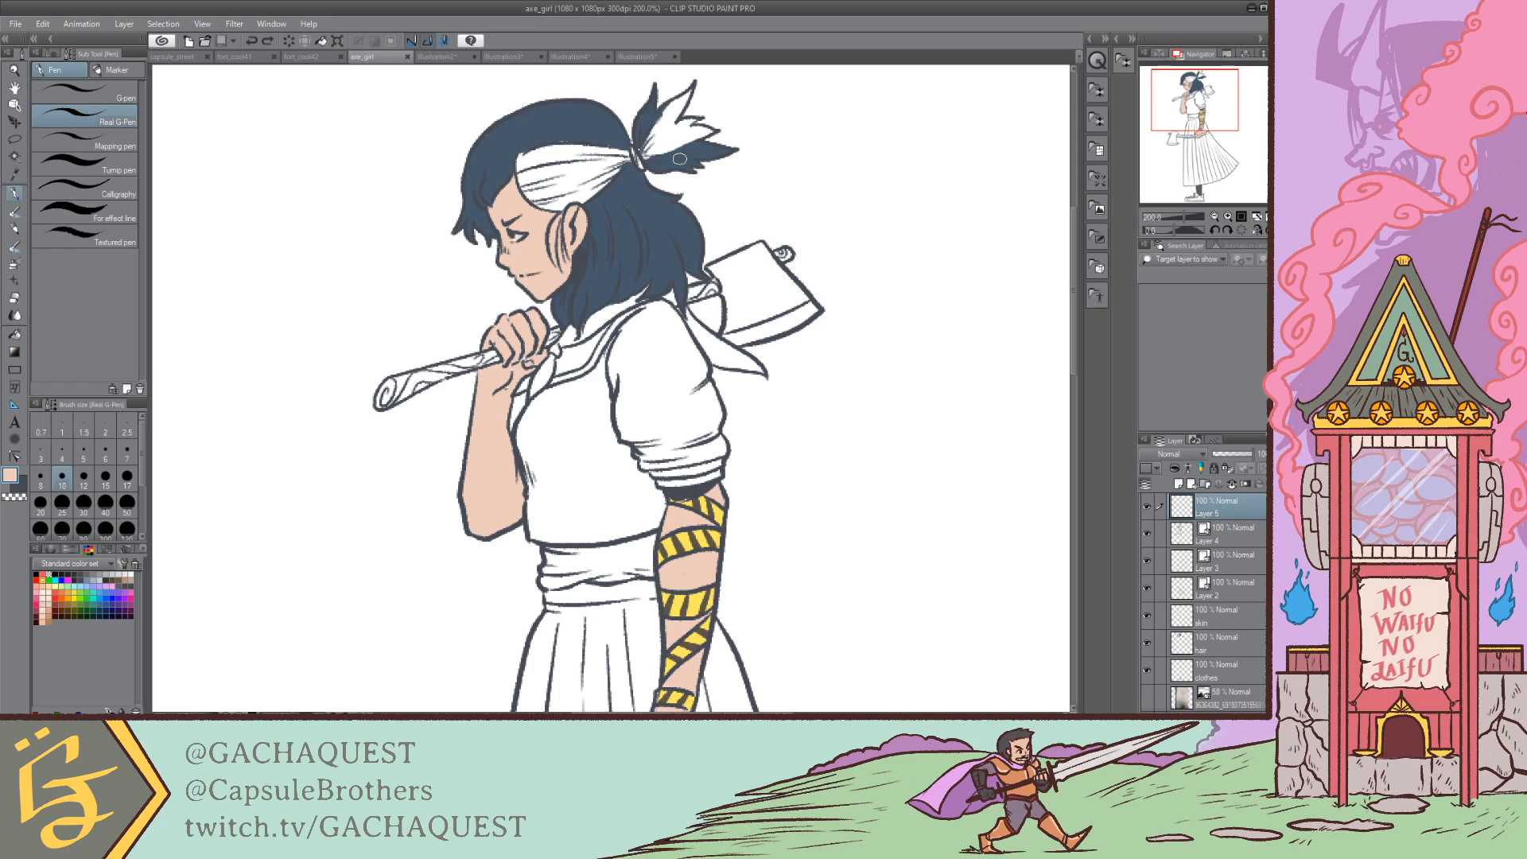
left_click_drag(1200, 106, 1199, 126)
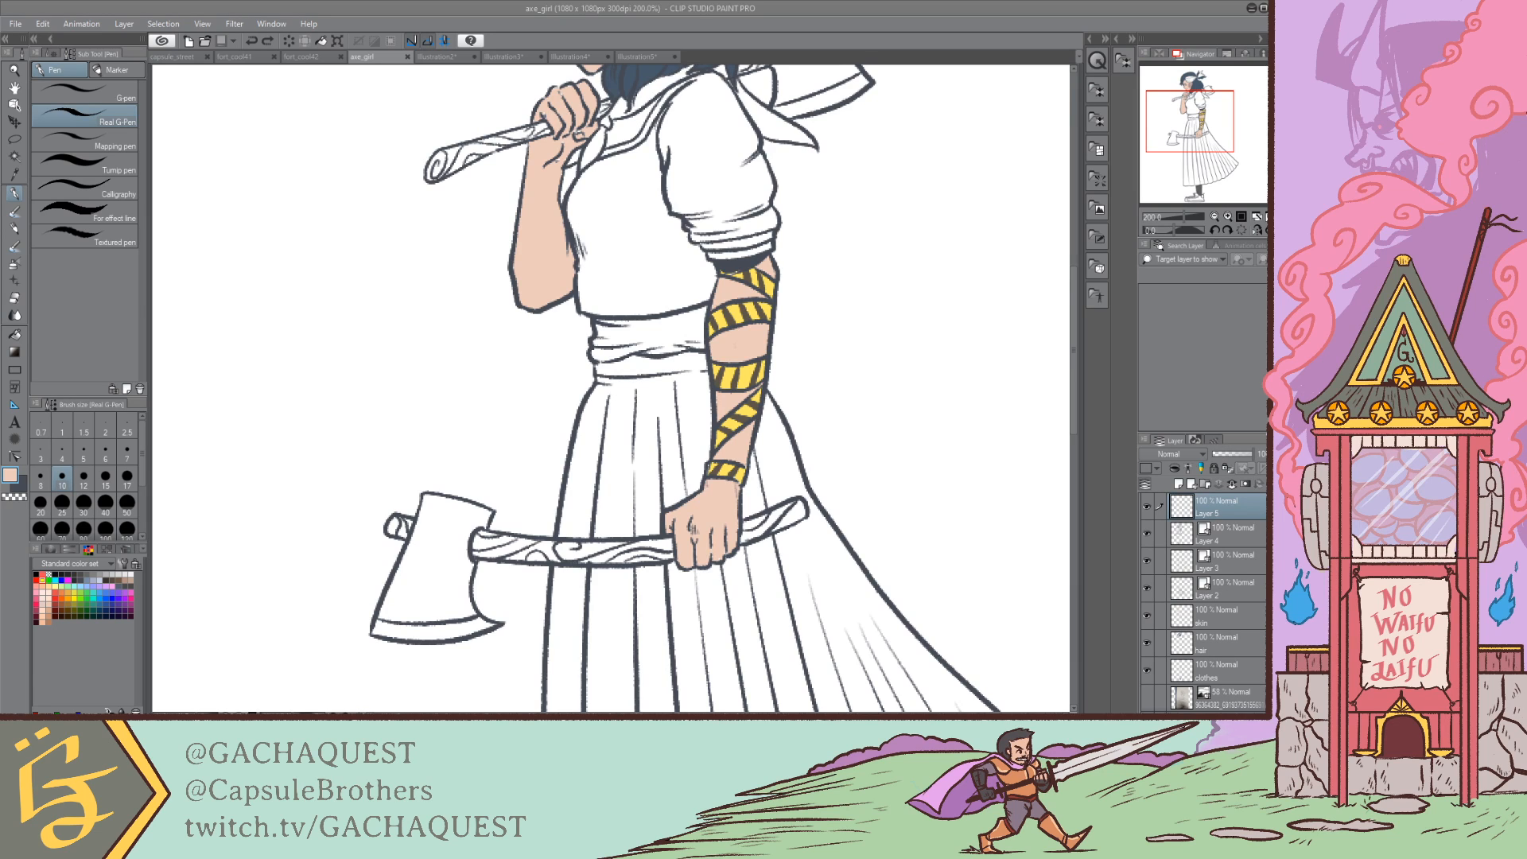
left_click_drag(1199, 106, 1192, 102)
left_click(668, 185, "alt")
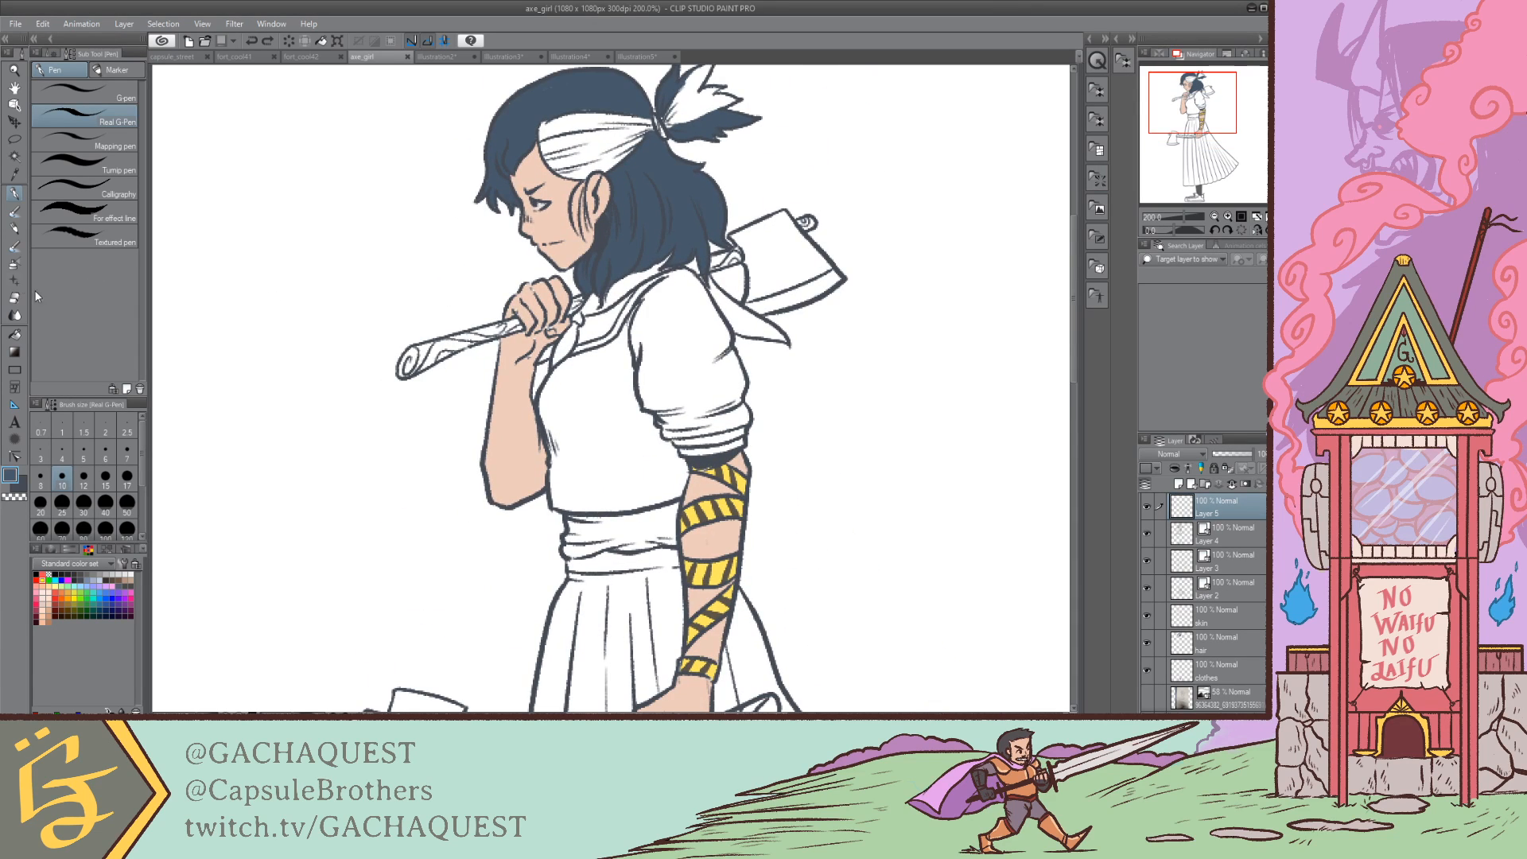
left_click(14, 334)
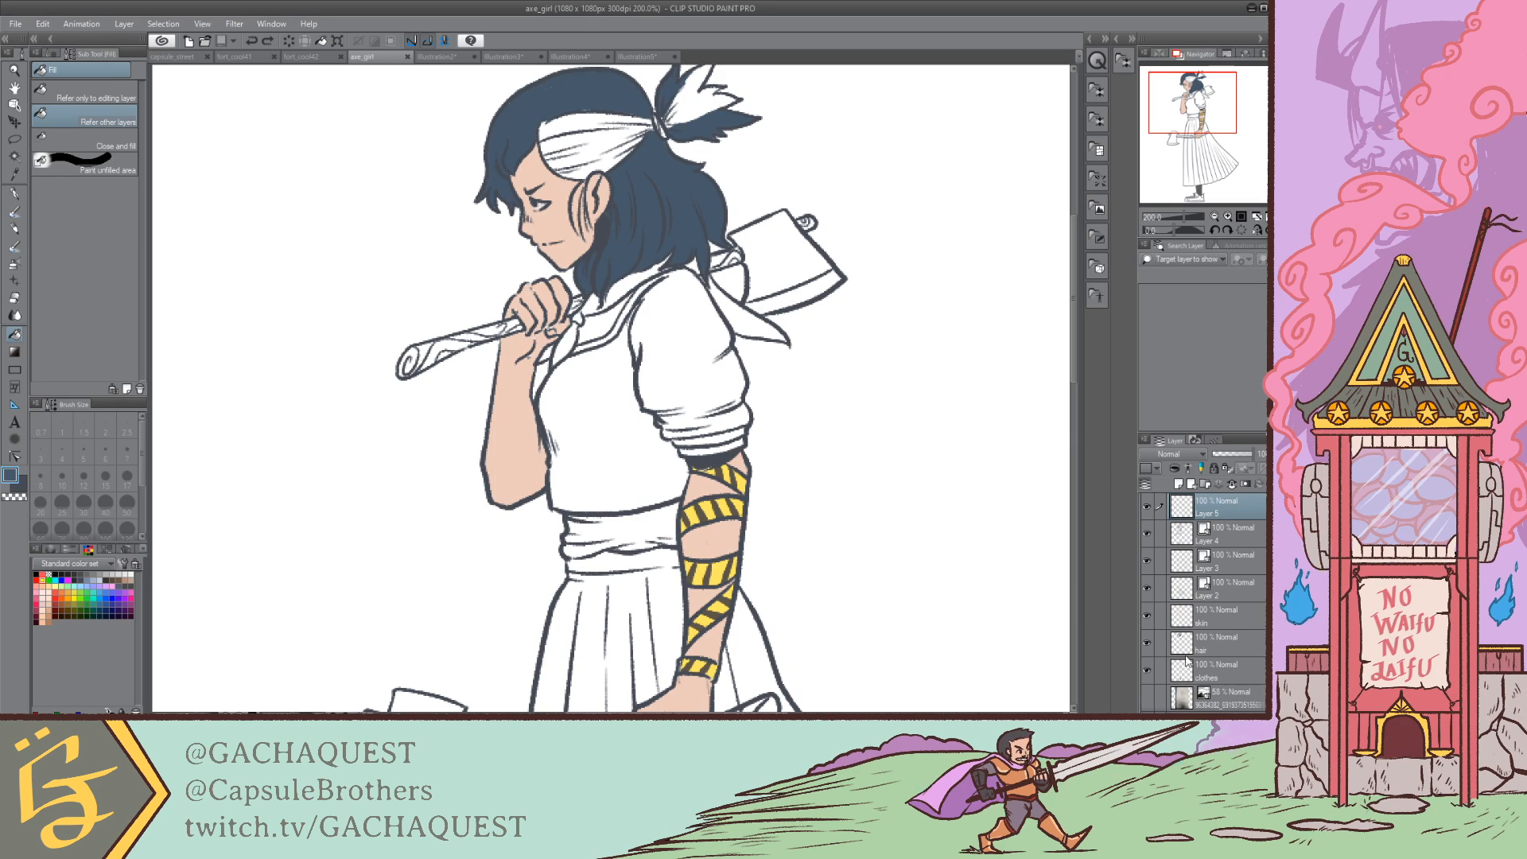
left_click(1216, 668)
left_click(578, 368)
left_click(672, 372)
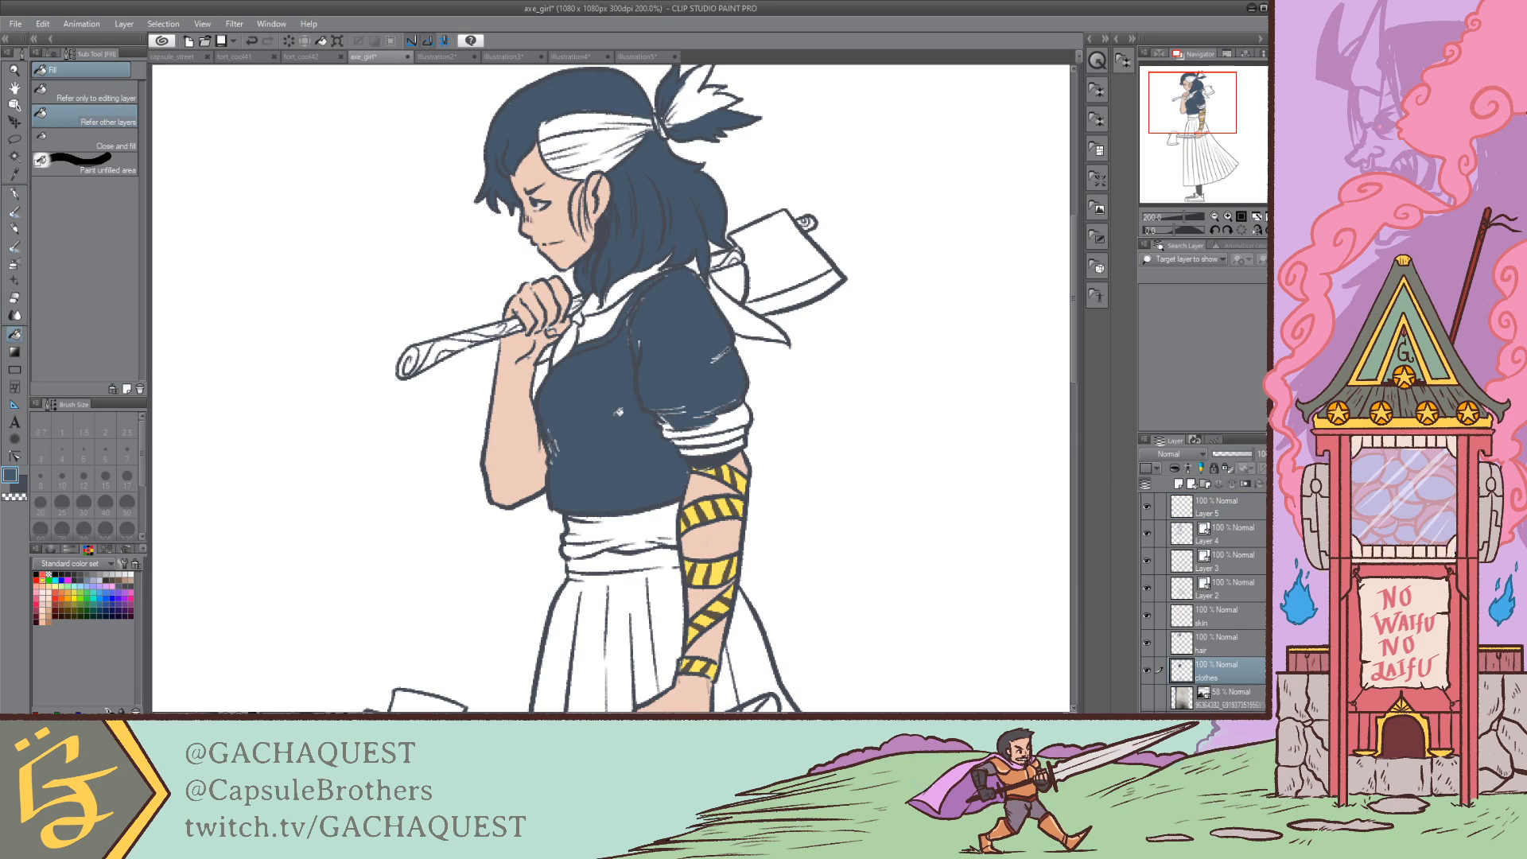
left_click(697, 413)
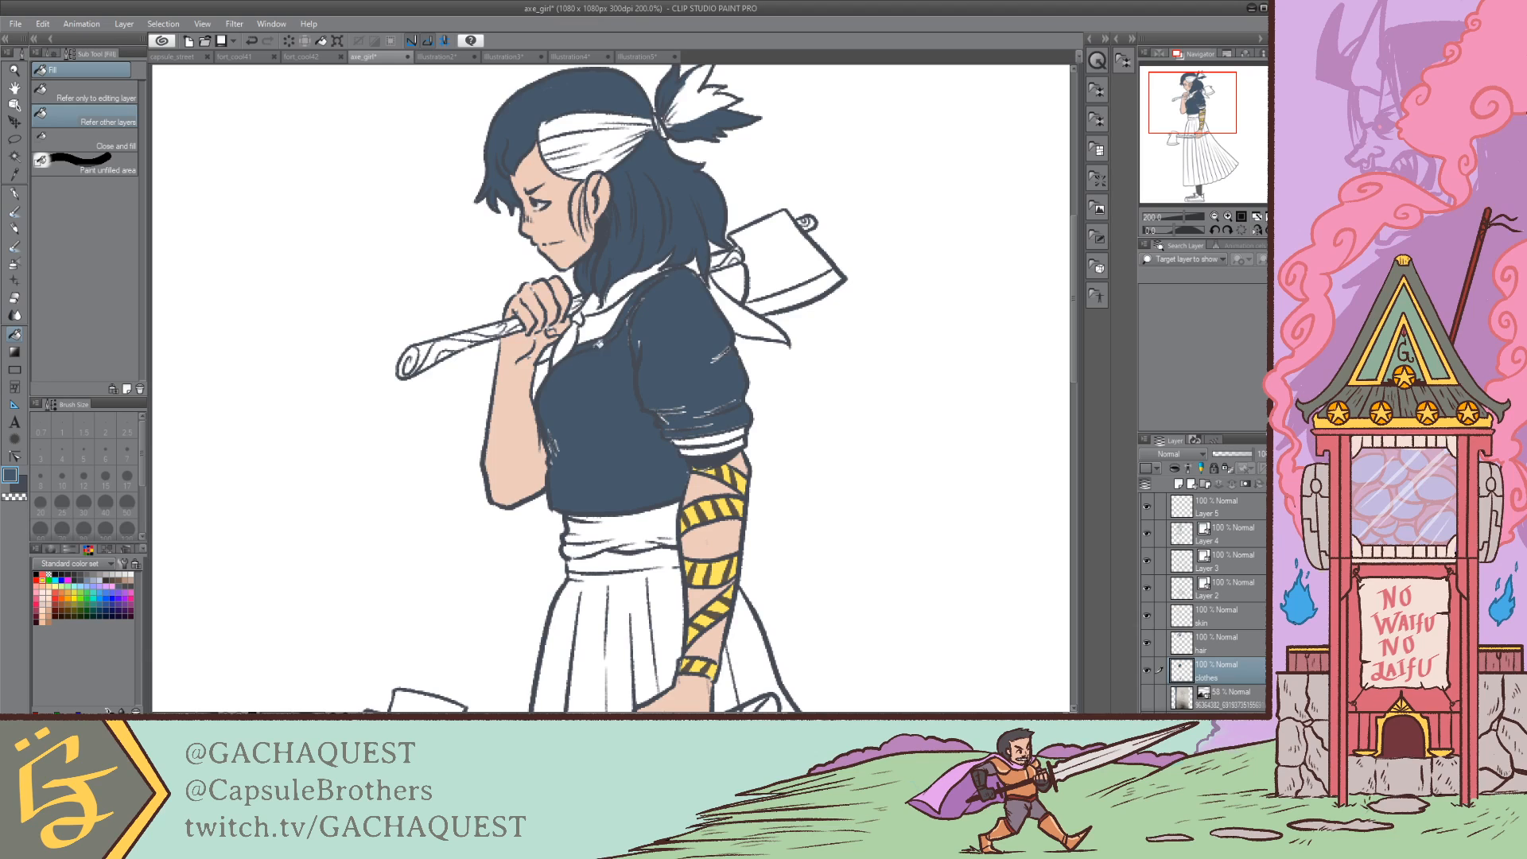
Step: Fill the blouse's collar and its loose back flap with the same dark blue
left_click(598, 338)
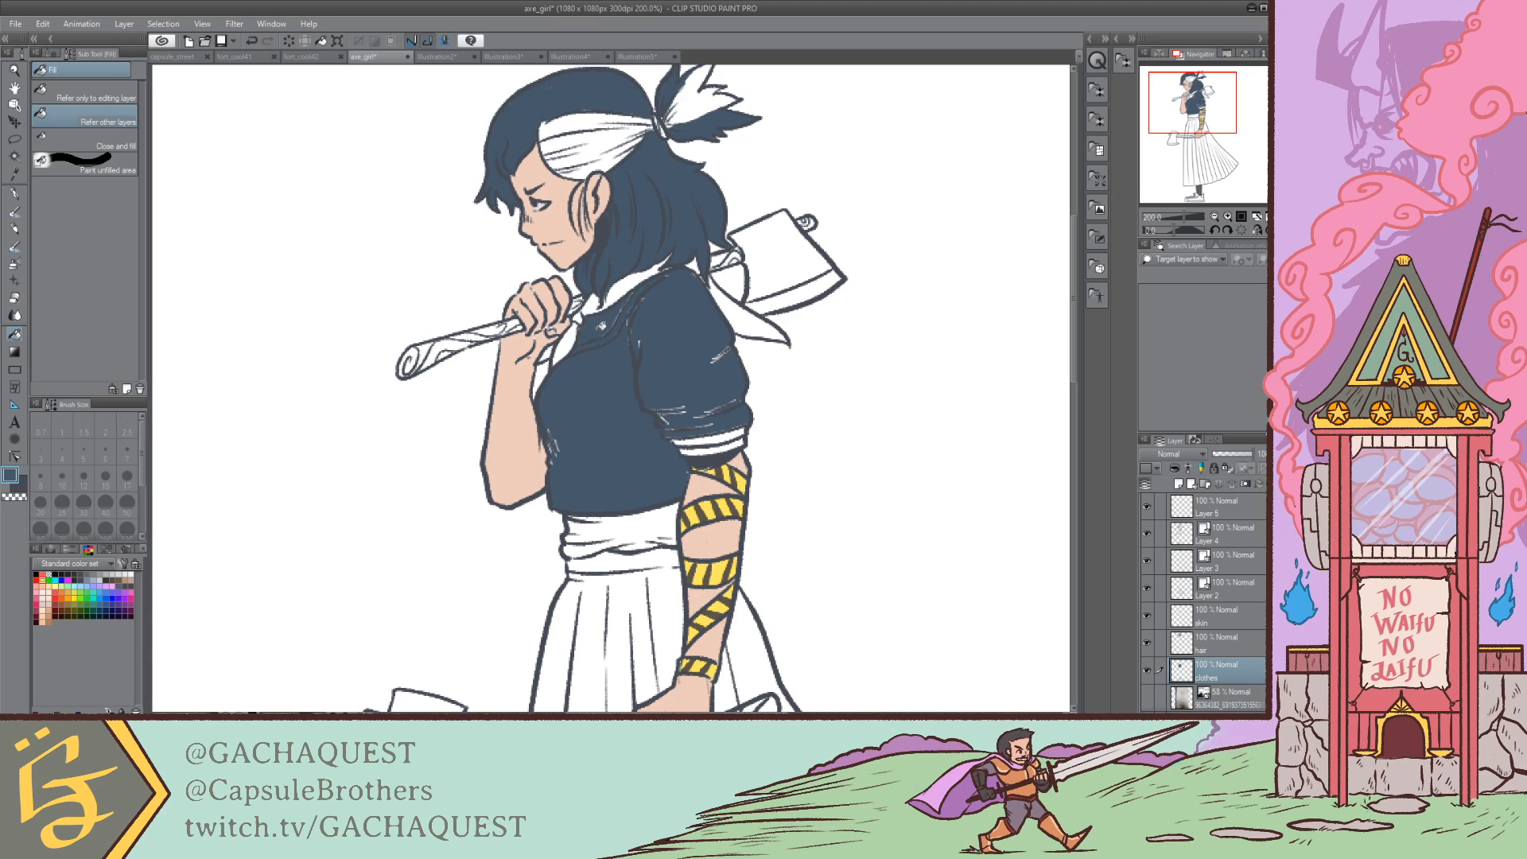
left_click(740, 319)
left_click(632, 283)
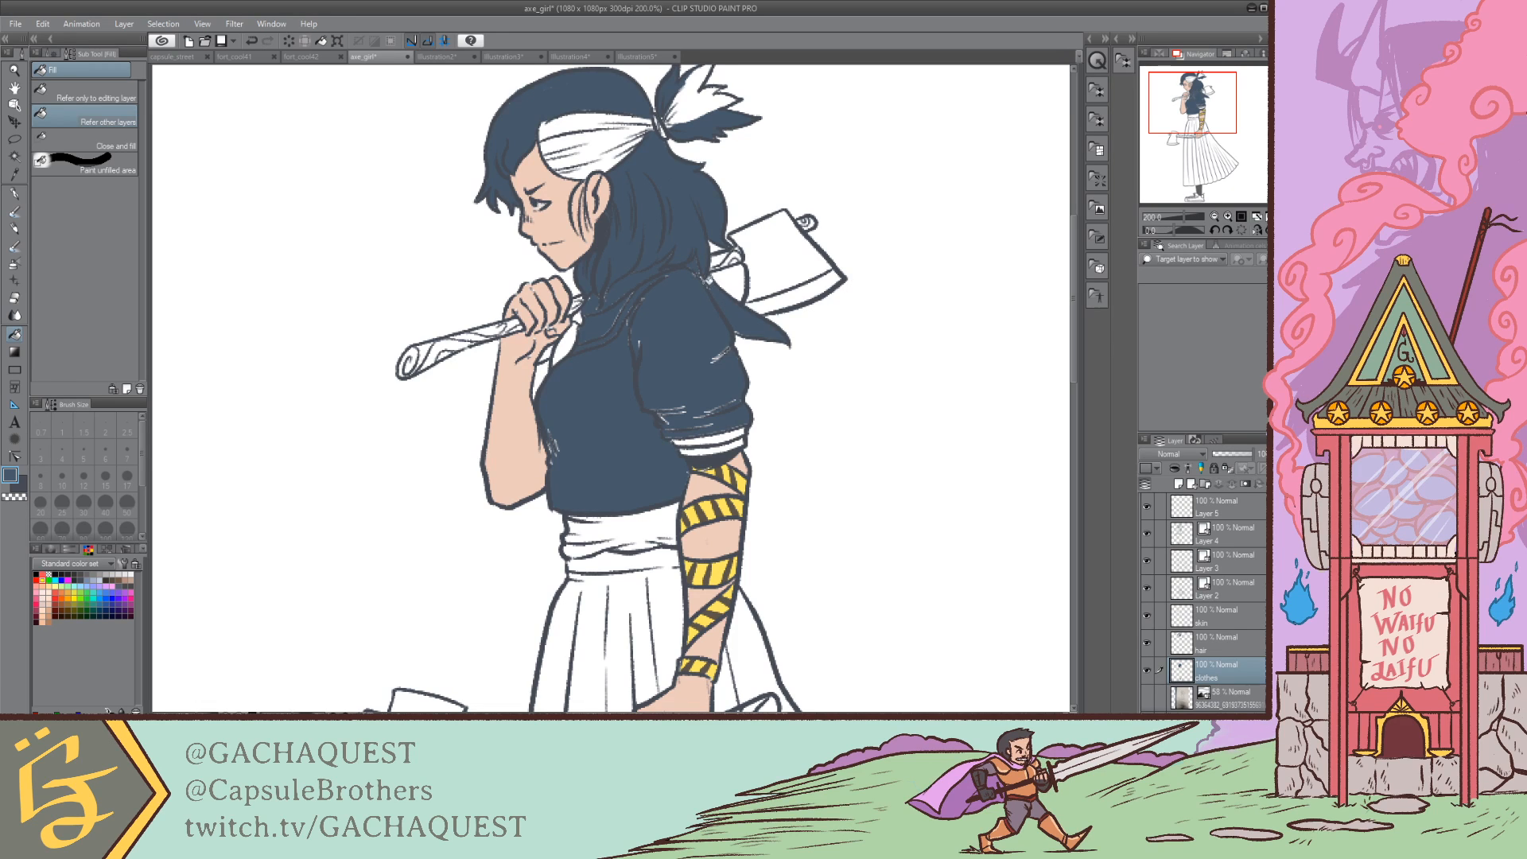
Step: Paint over the unfilled gaps along the blouse's sleeve folds, collar and chest with the Real G-Pen
key("p")
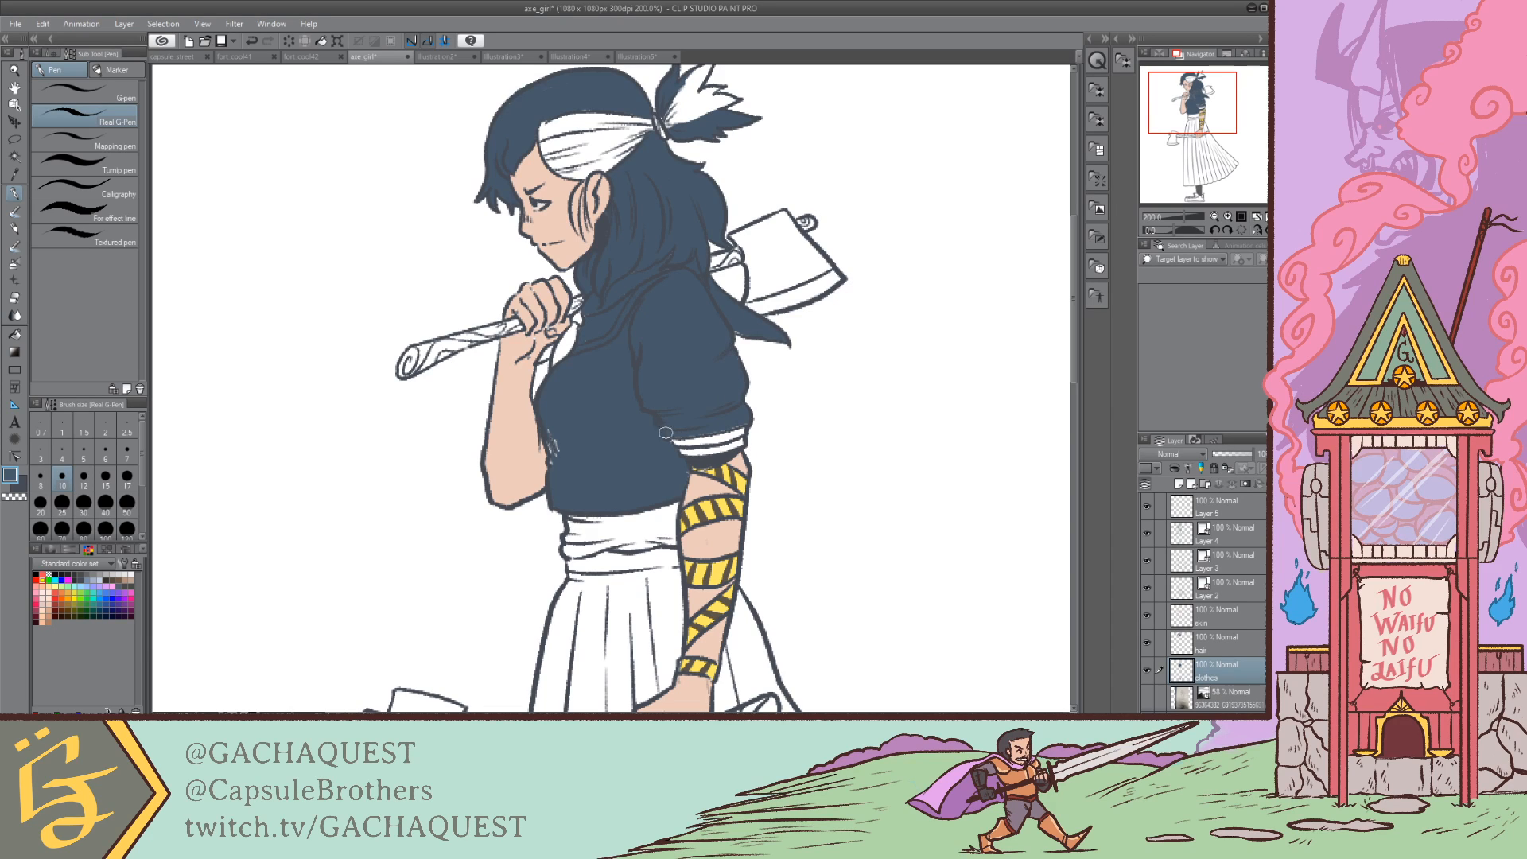
left_click_drag(679, 437, 738, 425)
left_click_drag(577, 326, 561, 345)
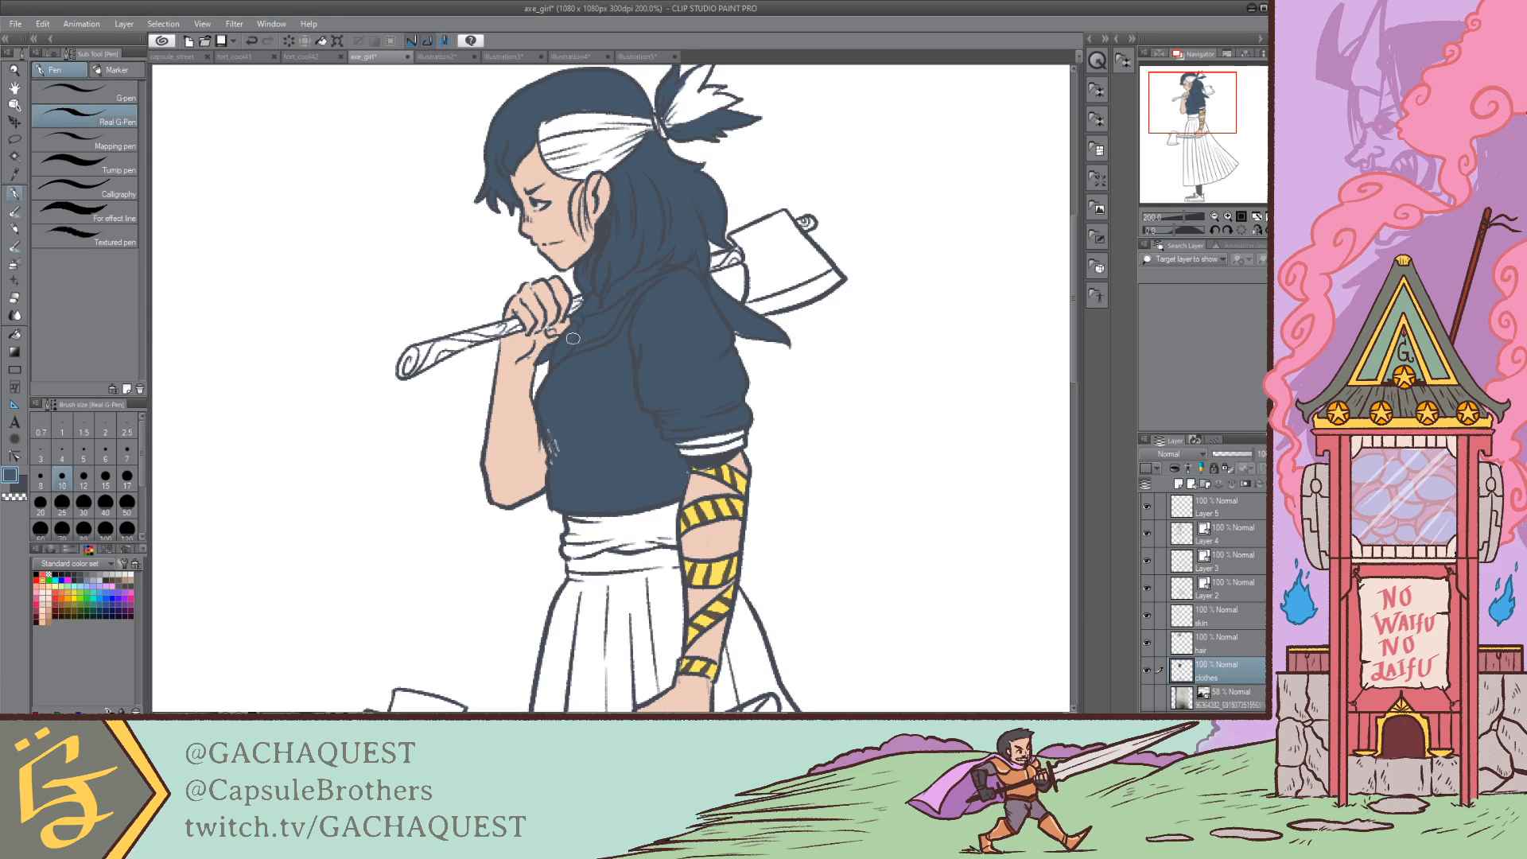
mouse_move(563, 373)
left_mouse_down()
mouse_move(546, 405)
mouse_move(555, 454)
left_mouse_up()
Step: Fill the skirt's waistband and the pleats above the lowered axe handle with dark blue
mouse_move(1207, 101)
left_mouse_down()
mouse_move(1194, 102)
mouse_move(1209, 117)
left_mouse_up()
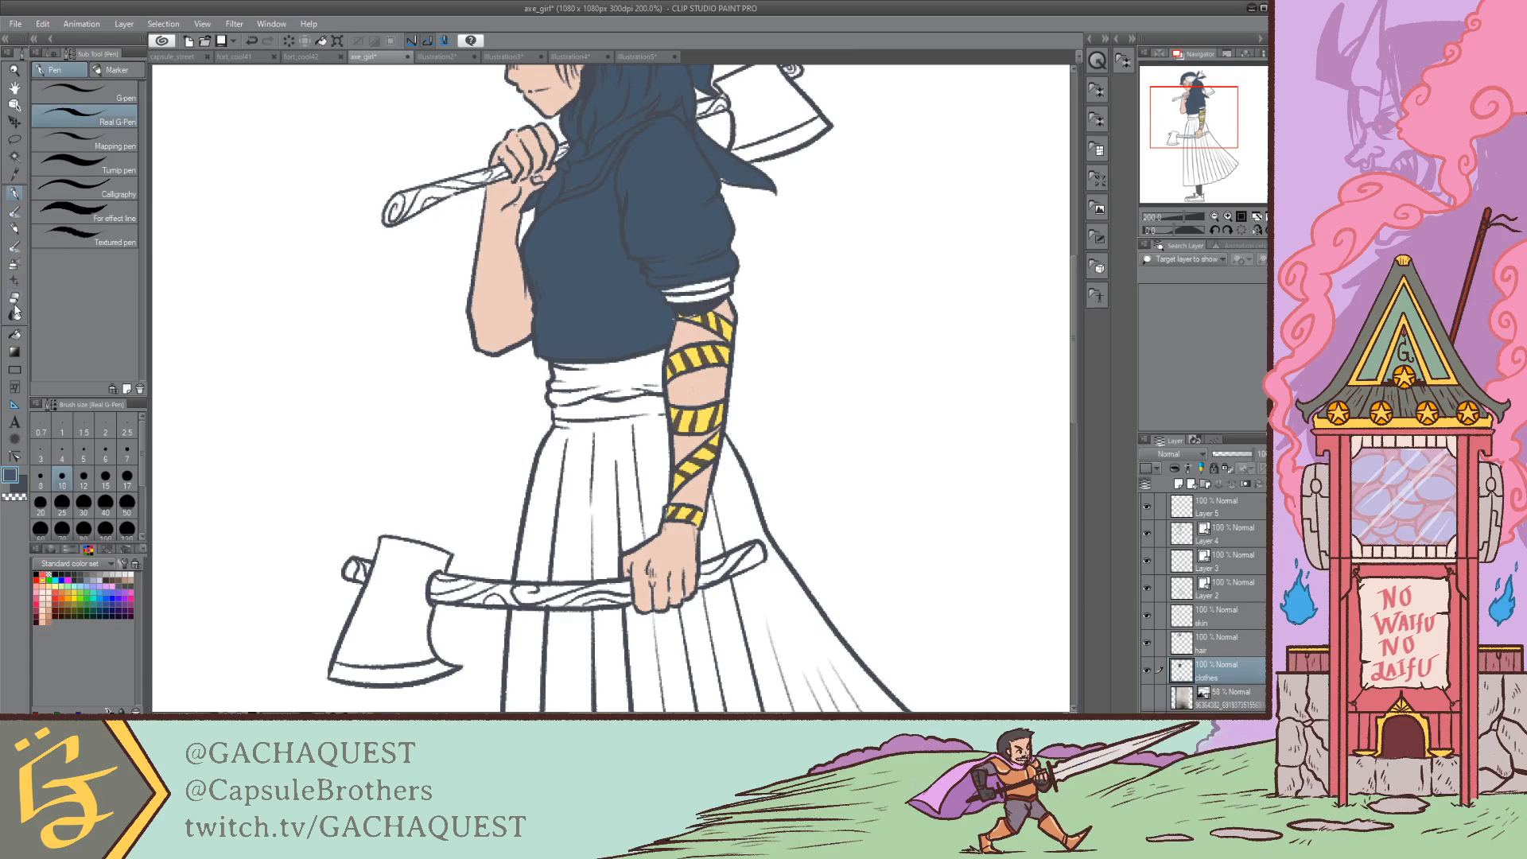
left_click(15, 334)
left_click(624, 404)
left_click(602, 445)
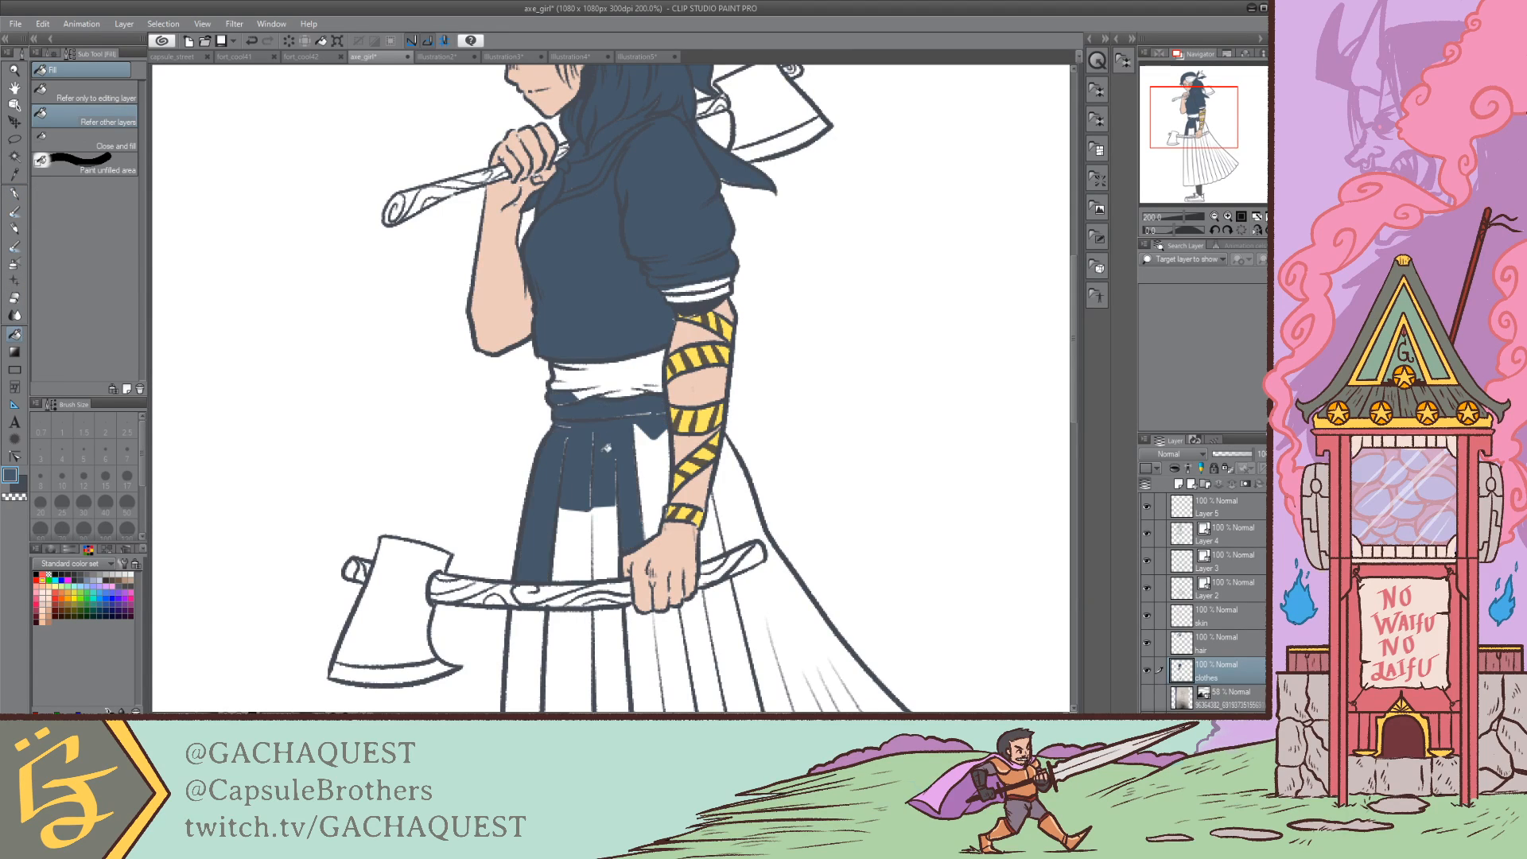
left_click(644, 470)
left_click(589, 525)
left_click(612, 528)
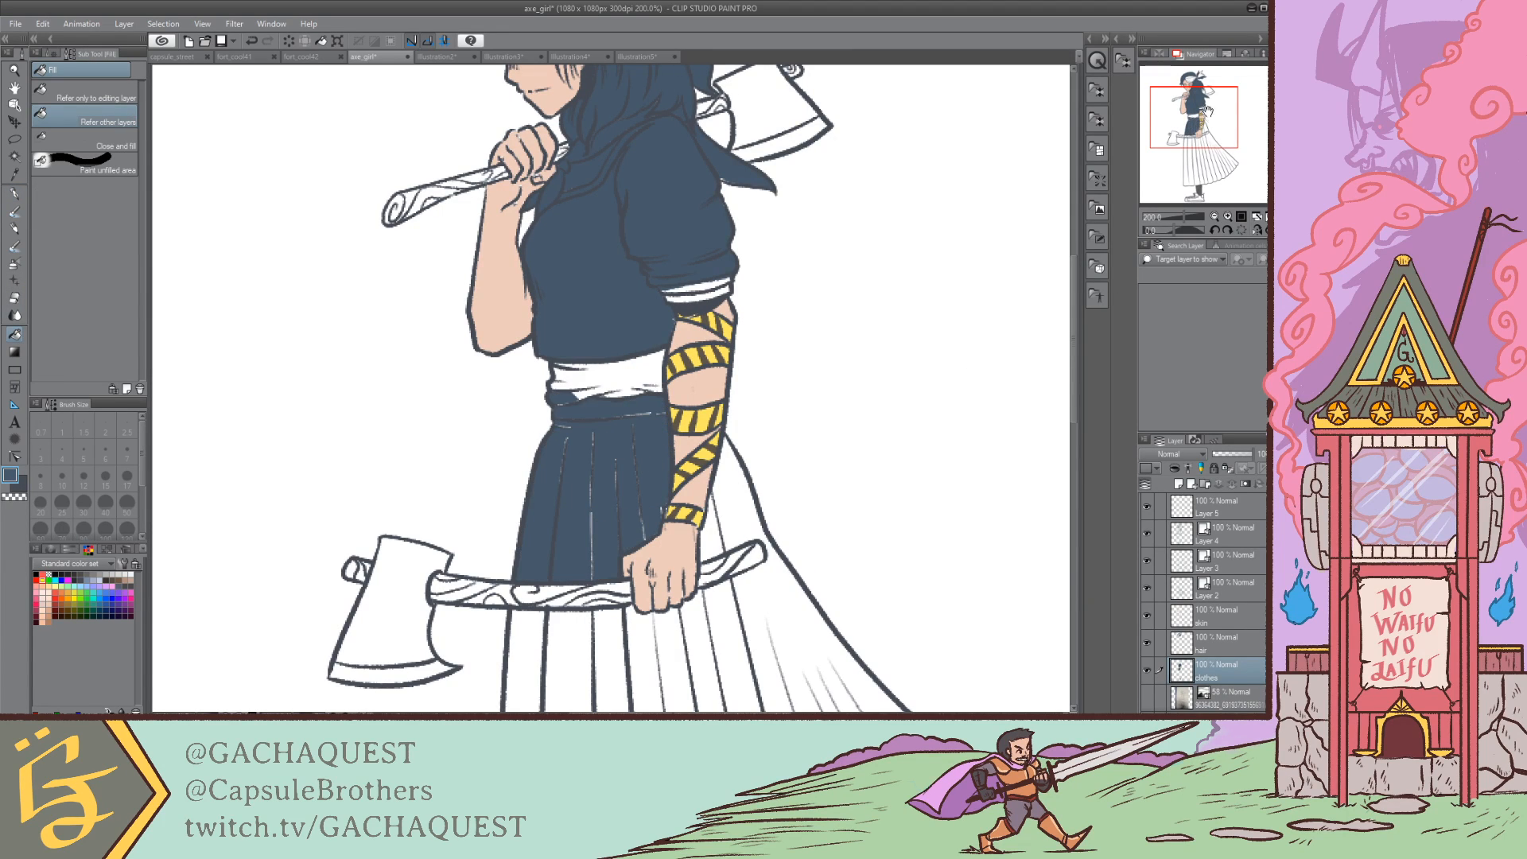
Step: Fill the flared rear pleats of the skirt with dark blue
left_click_drag(1208, 111, 1202, 142)
left_click(745, 387)
left_click(792, 370)
left_click(814, 382)
left_click(801, 461)
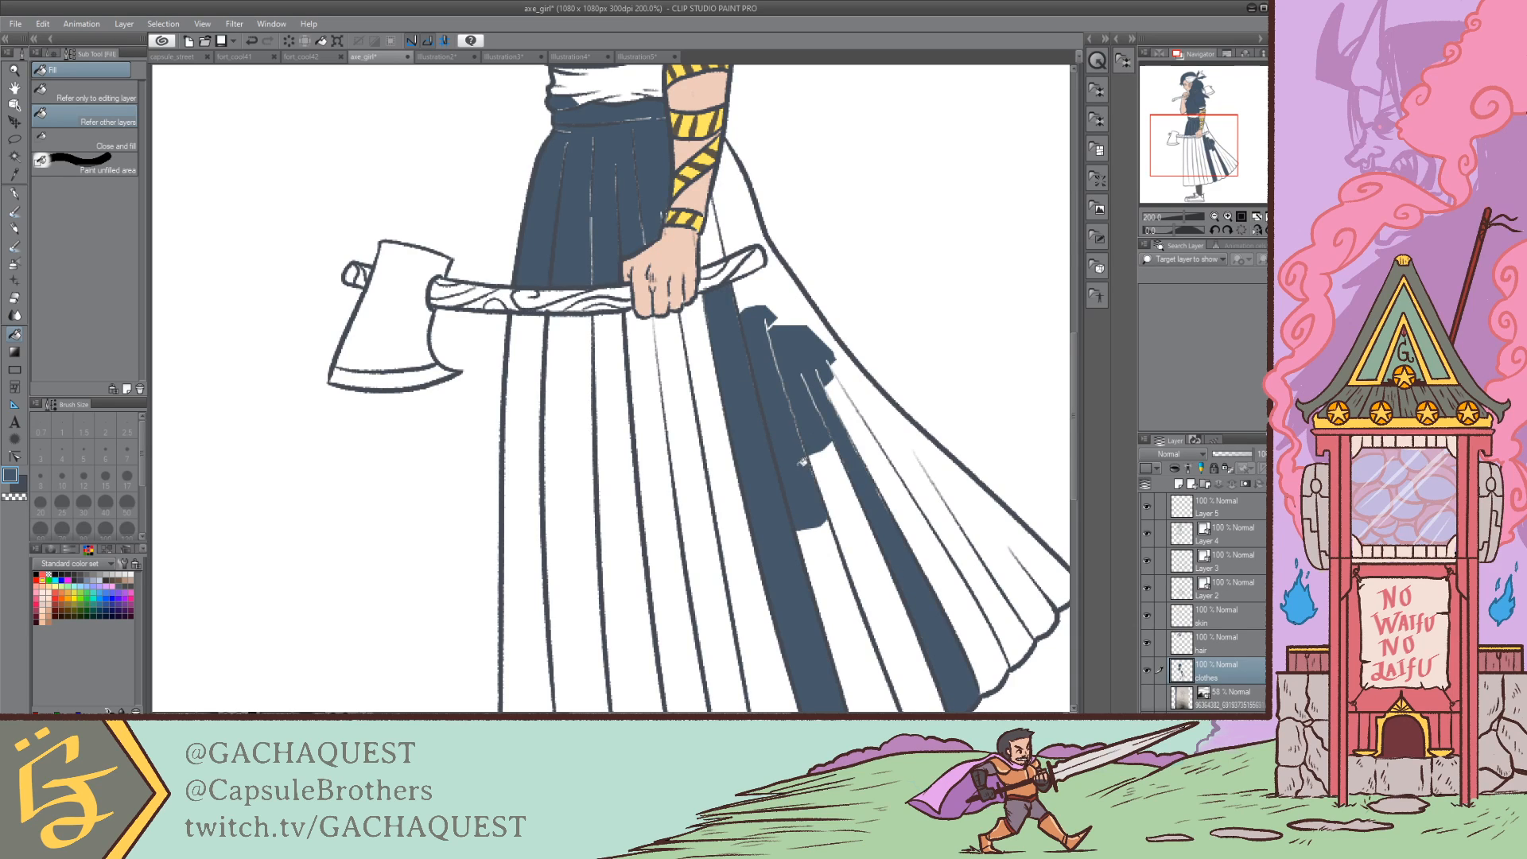
left_click(831, 477)
left_click(868, 453)
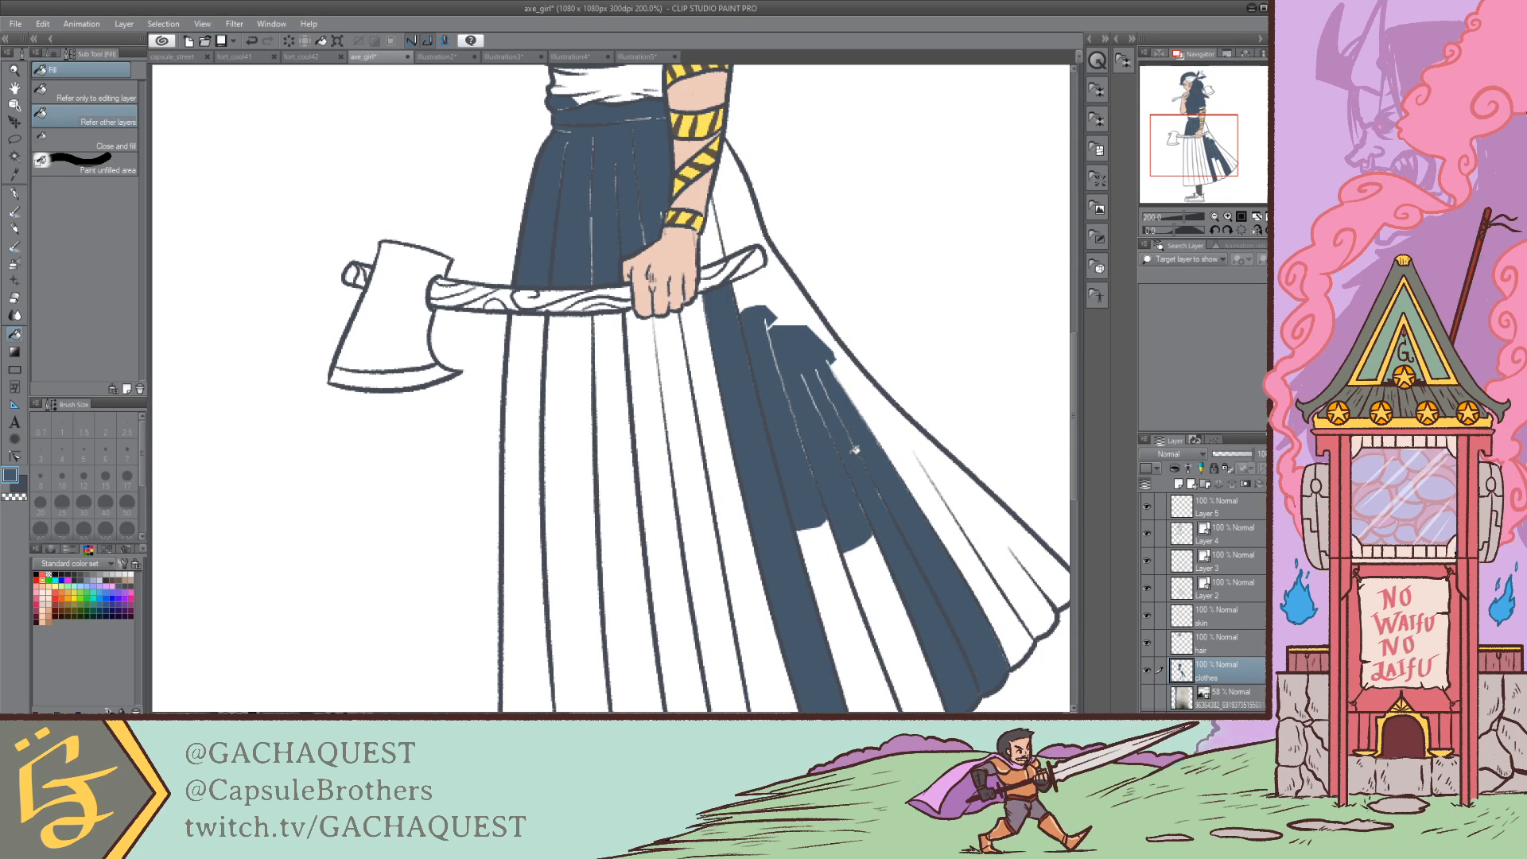
left_click(858, 446)
left_click(952, 479)
left_click(831, 566)
left_click(882, 604)
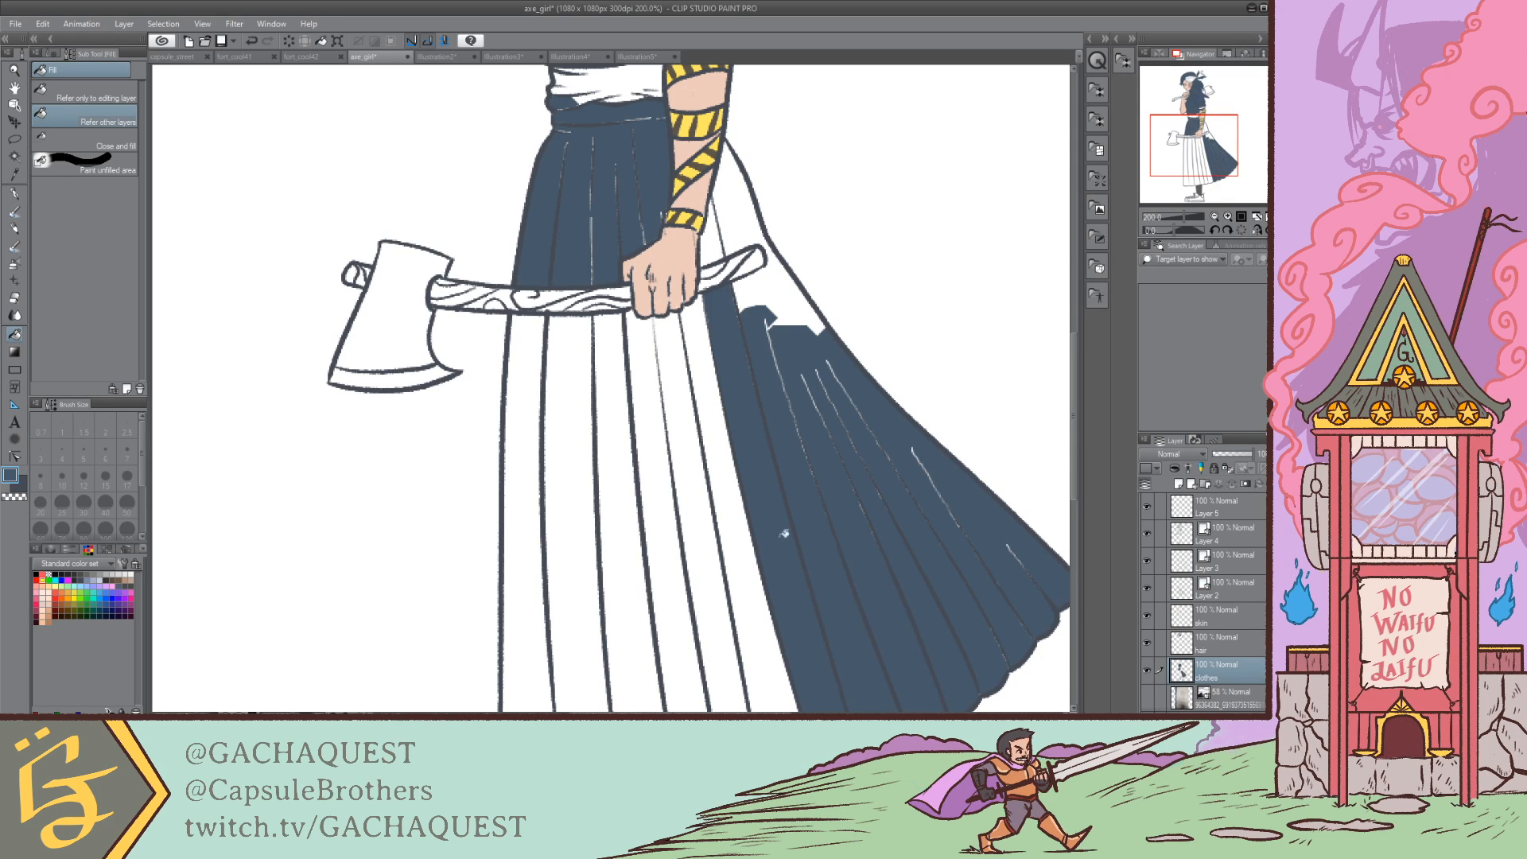
Step: Fill the skirt's front pleats and the remaining white areas behind the hand and axe handle with dark blue
left_click(748, 556)
left_click(670, 561)
left_click(638, 559)
left_click(583, 563)
left_click(552, 509)
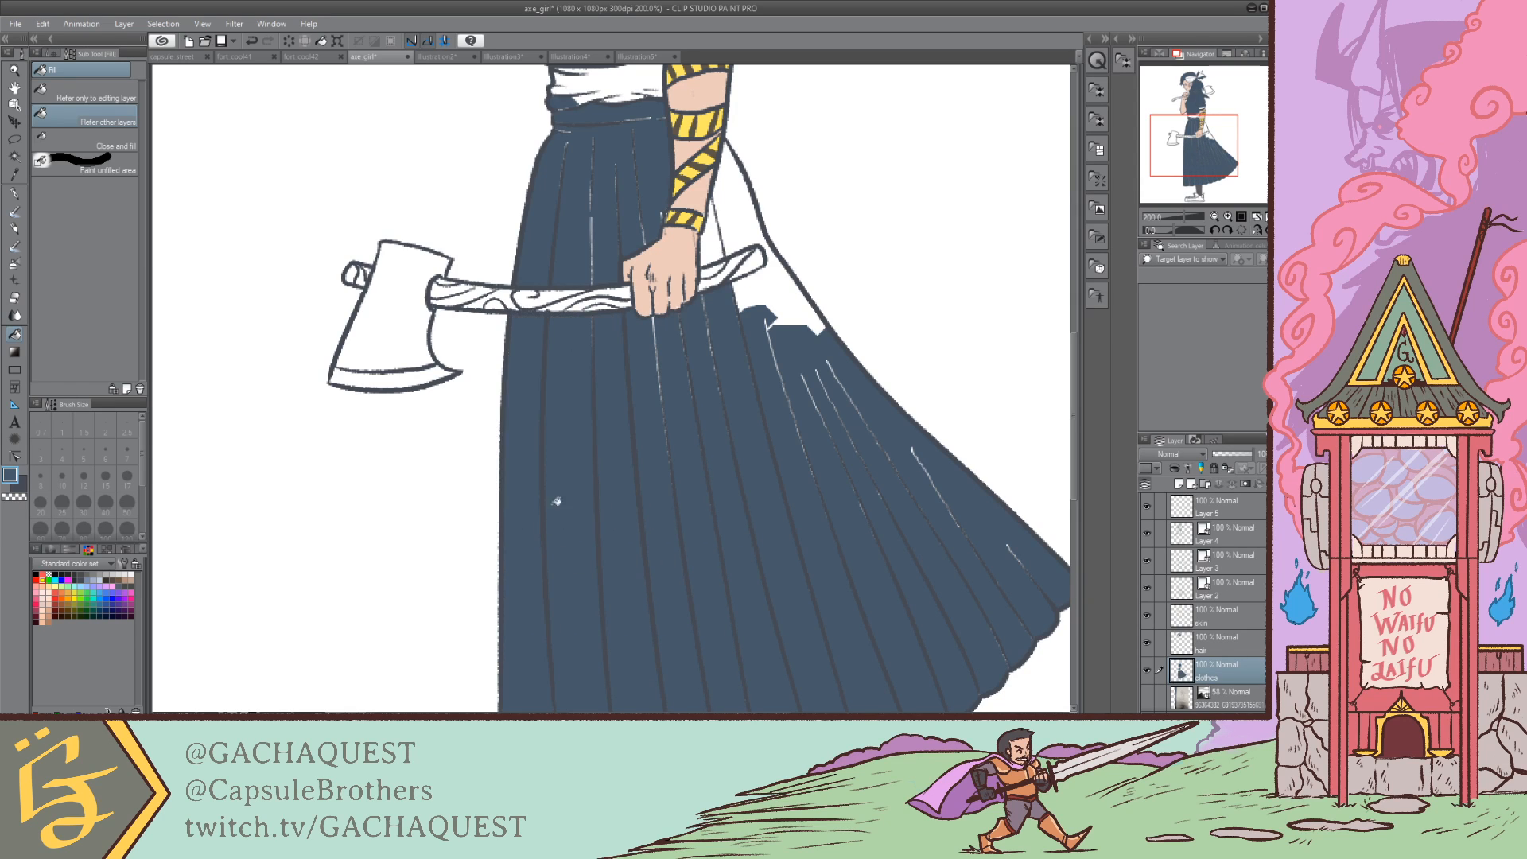
left_click(768, 293)
left_click(706, 240)
left_click(733, 215)
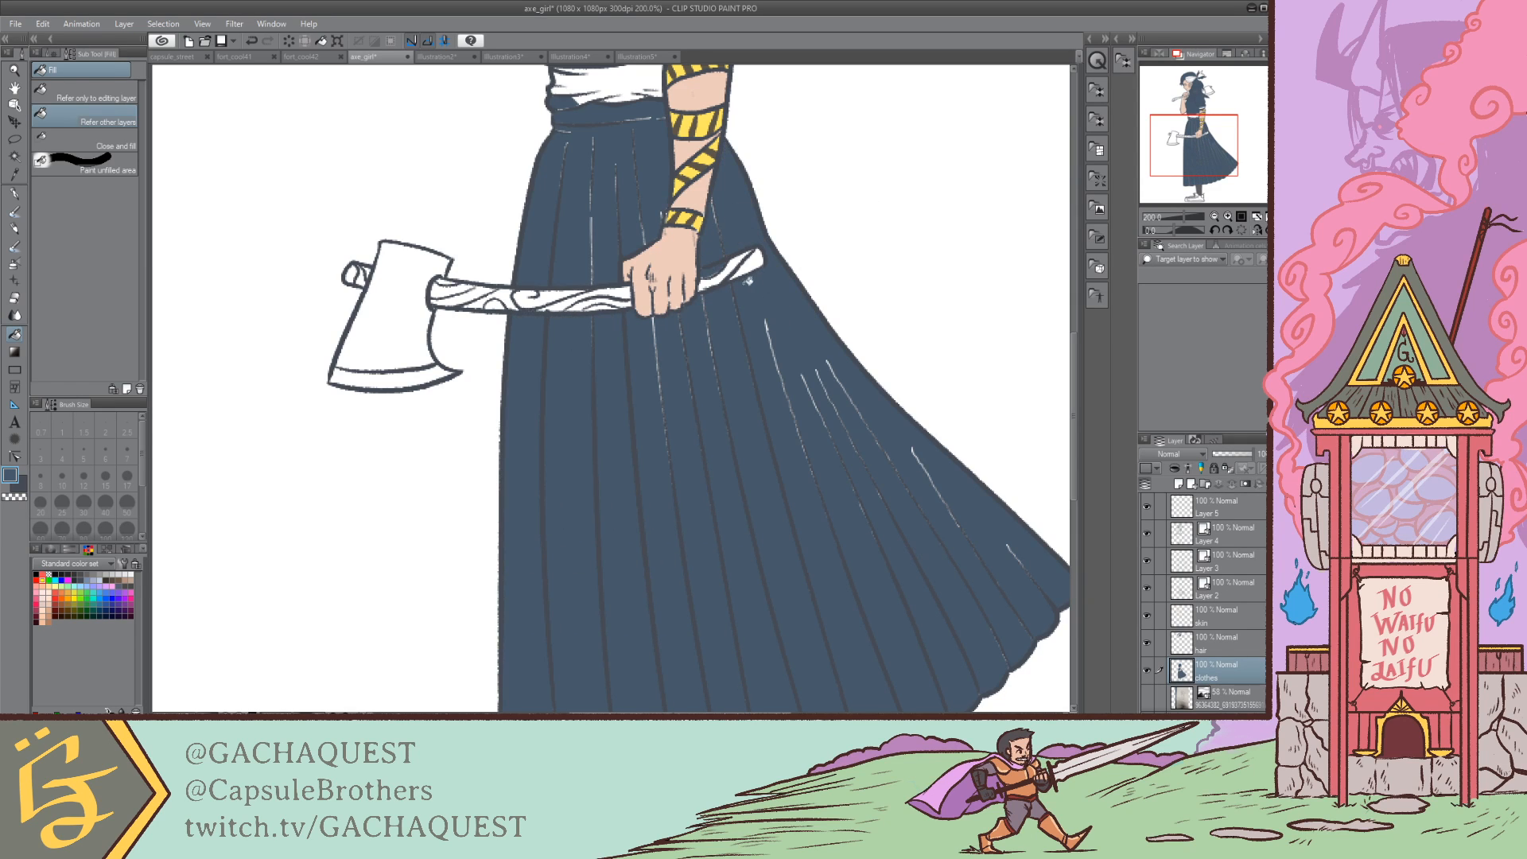
Step: Erase the stray dark blue from the front edge of the white waist sash
key("e")
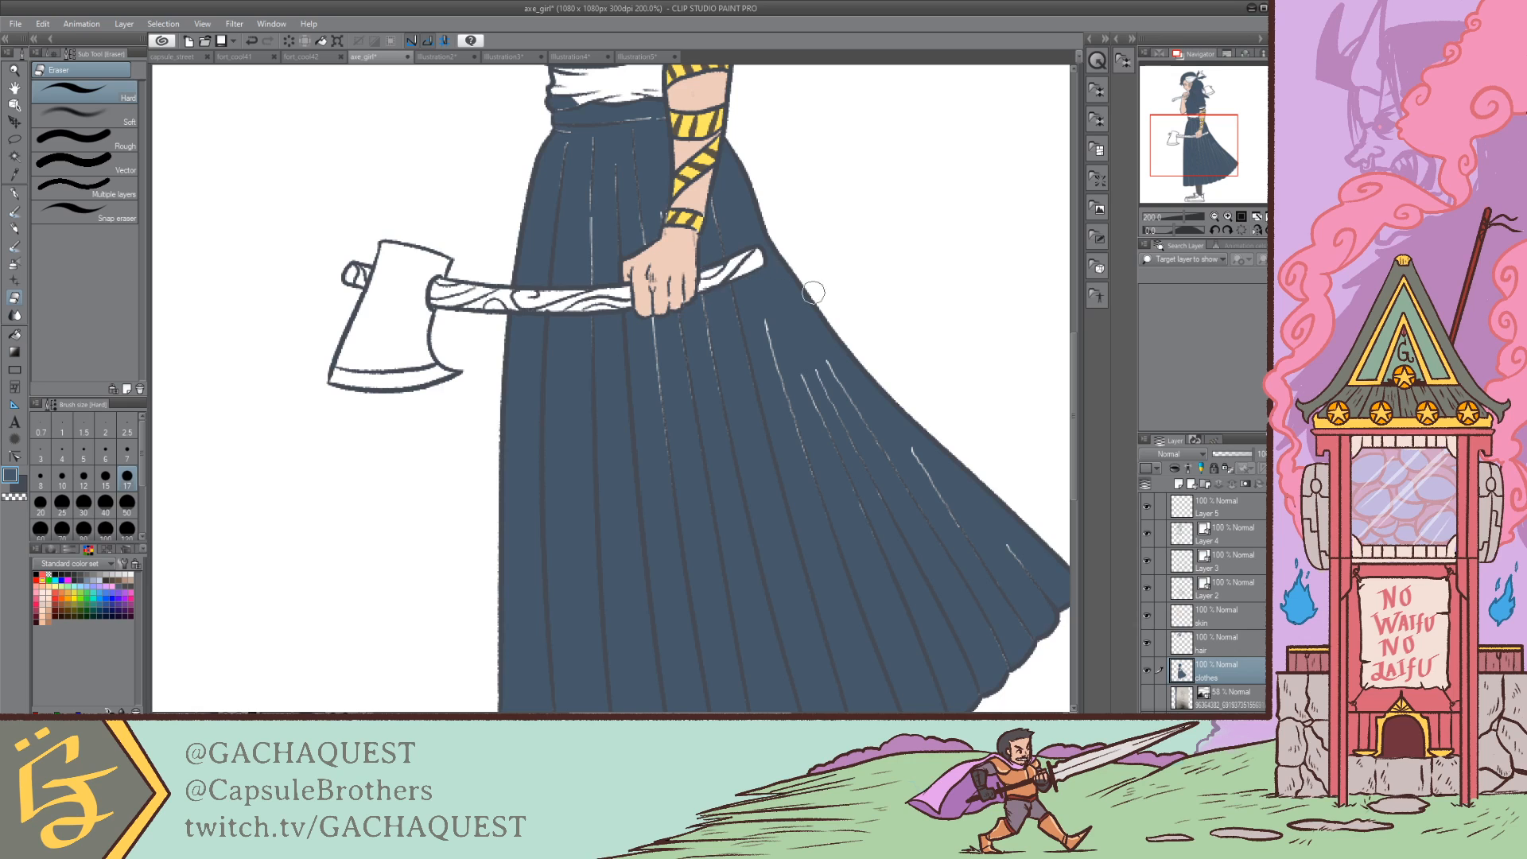
key("p")
left_click_drag(1158, 161, 1160, 146)
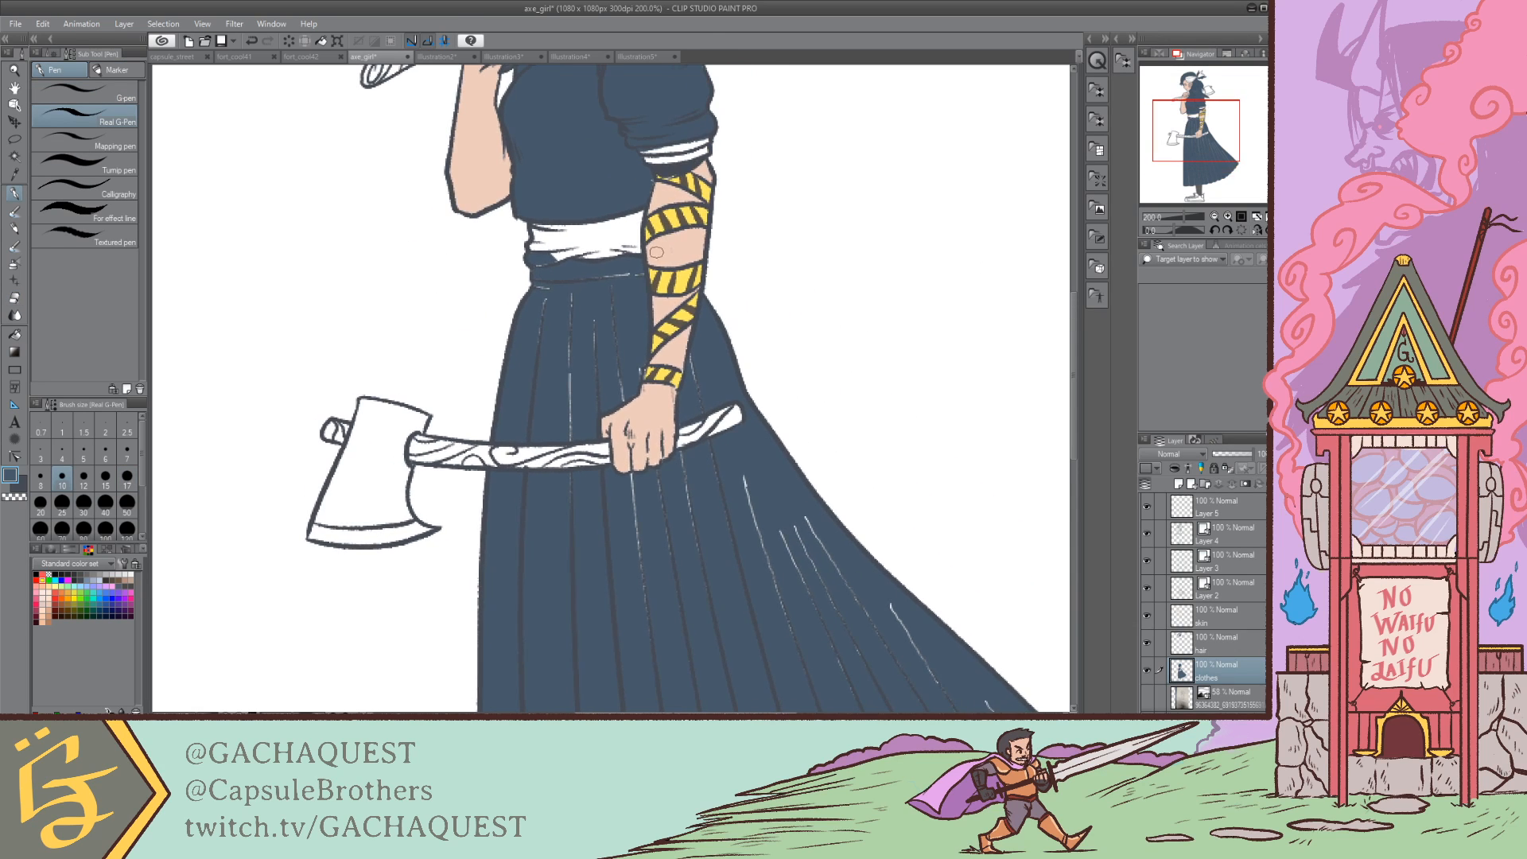
key("e")
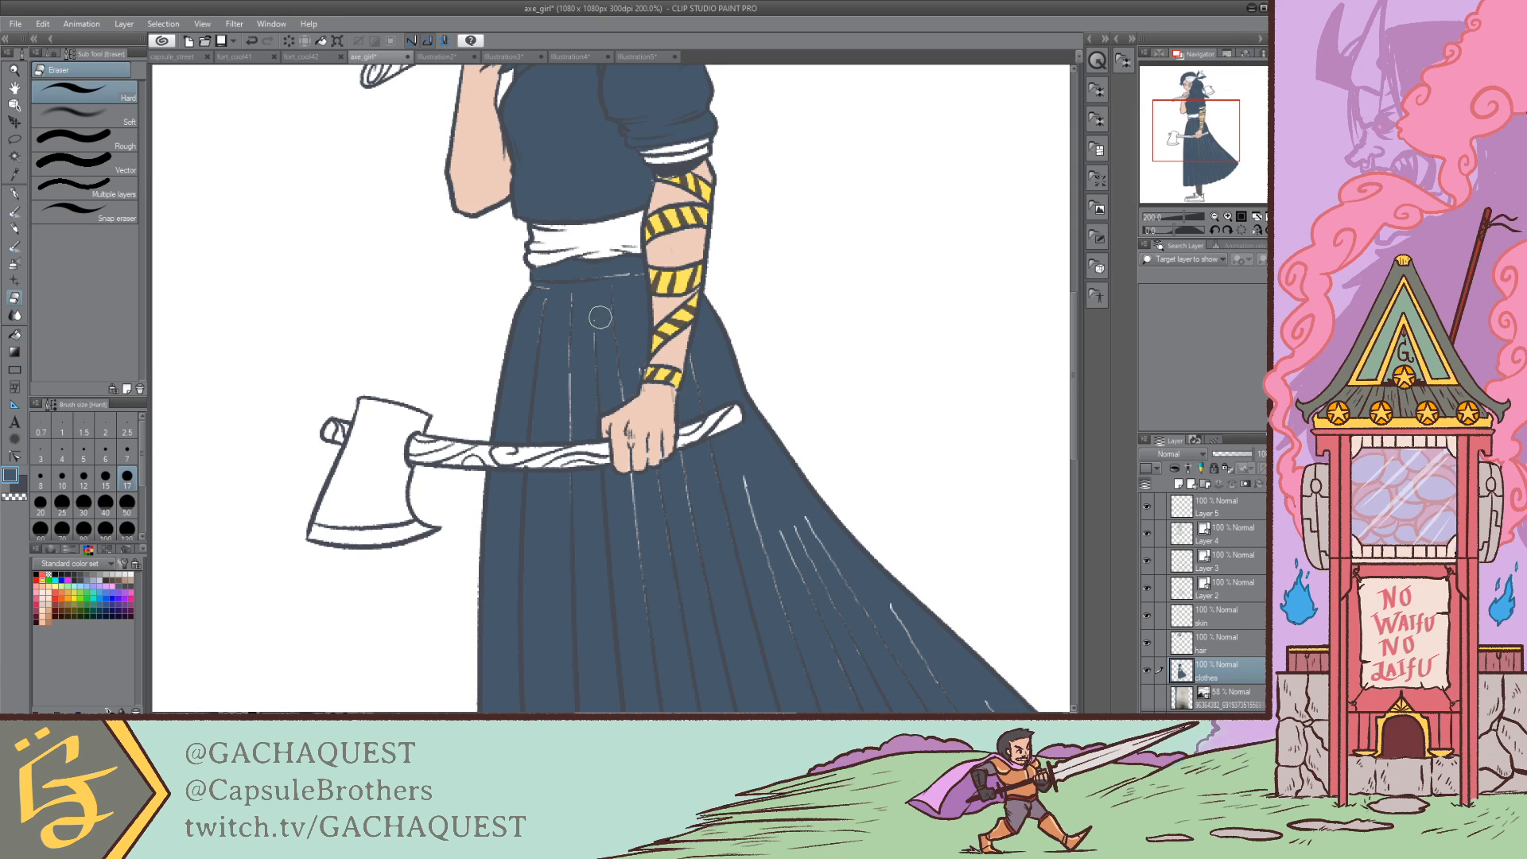
Step: Paint over the white gaps in the waistband and pleats above the axe handle with the Real G-Pen at size 30
key("p")
key("bracketright")
key("bracketright")
key("bracketright")
key("bracketright")
key("bracketright")
key("bracketright")
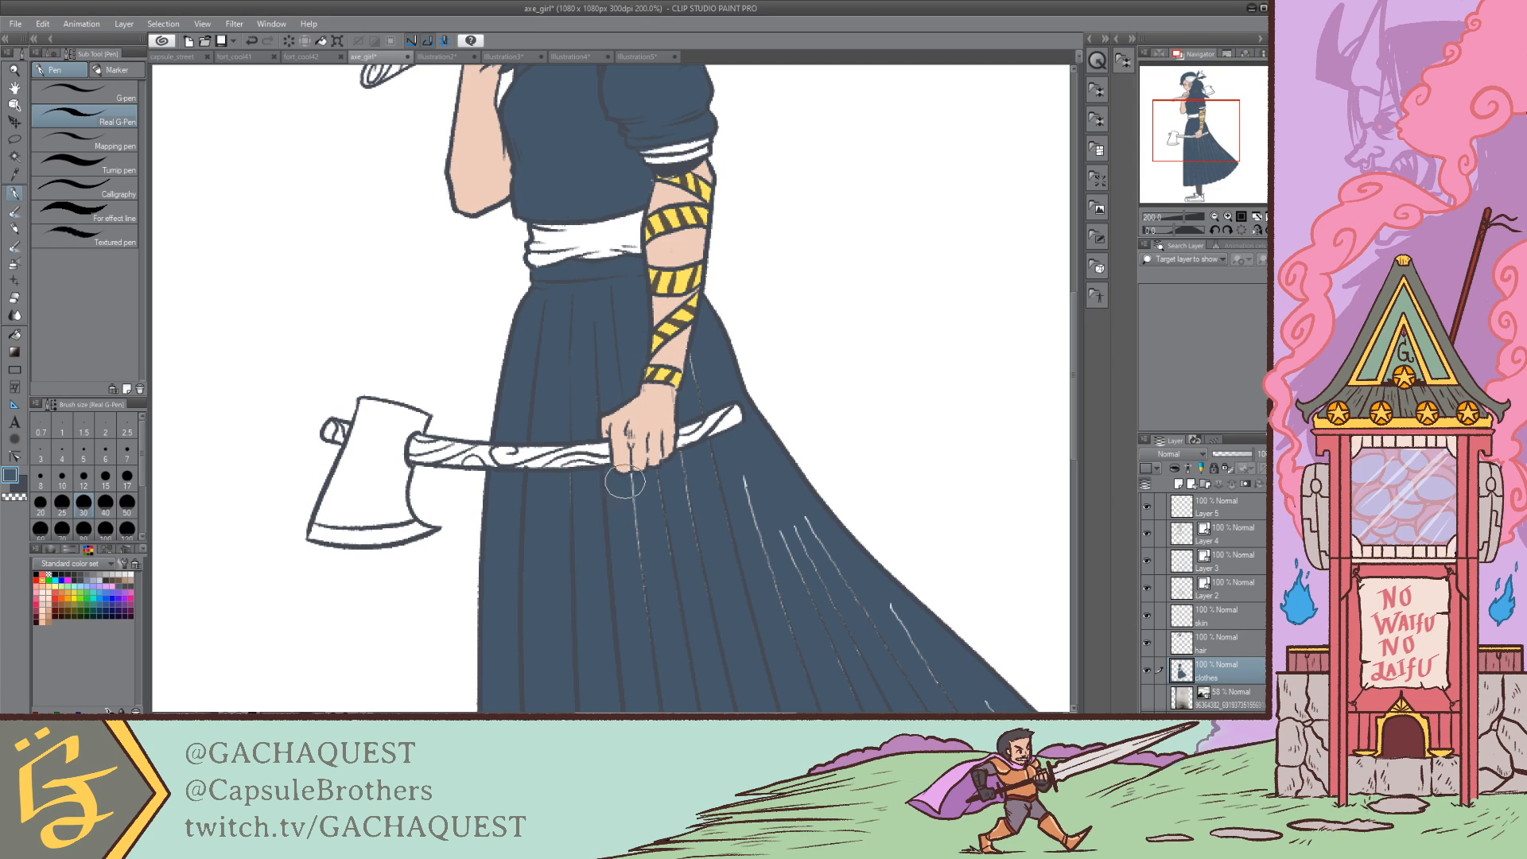
Step: Paint dark blue over the white gaps in the pleats below the hand, undoing misplaced strokes
key("ctrl+z")
key("ctrl+z")
key("ctrl+z")
key("ctrl+z")
key("ctrl+z")
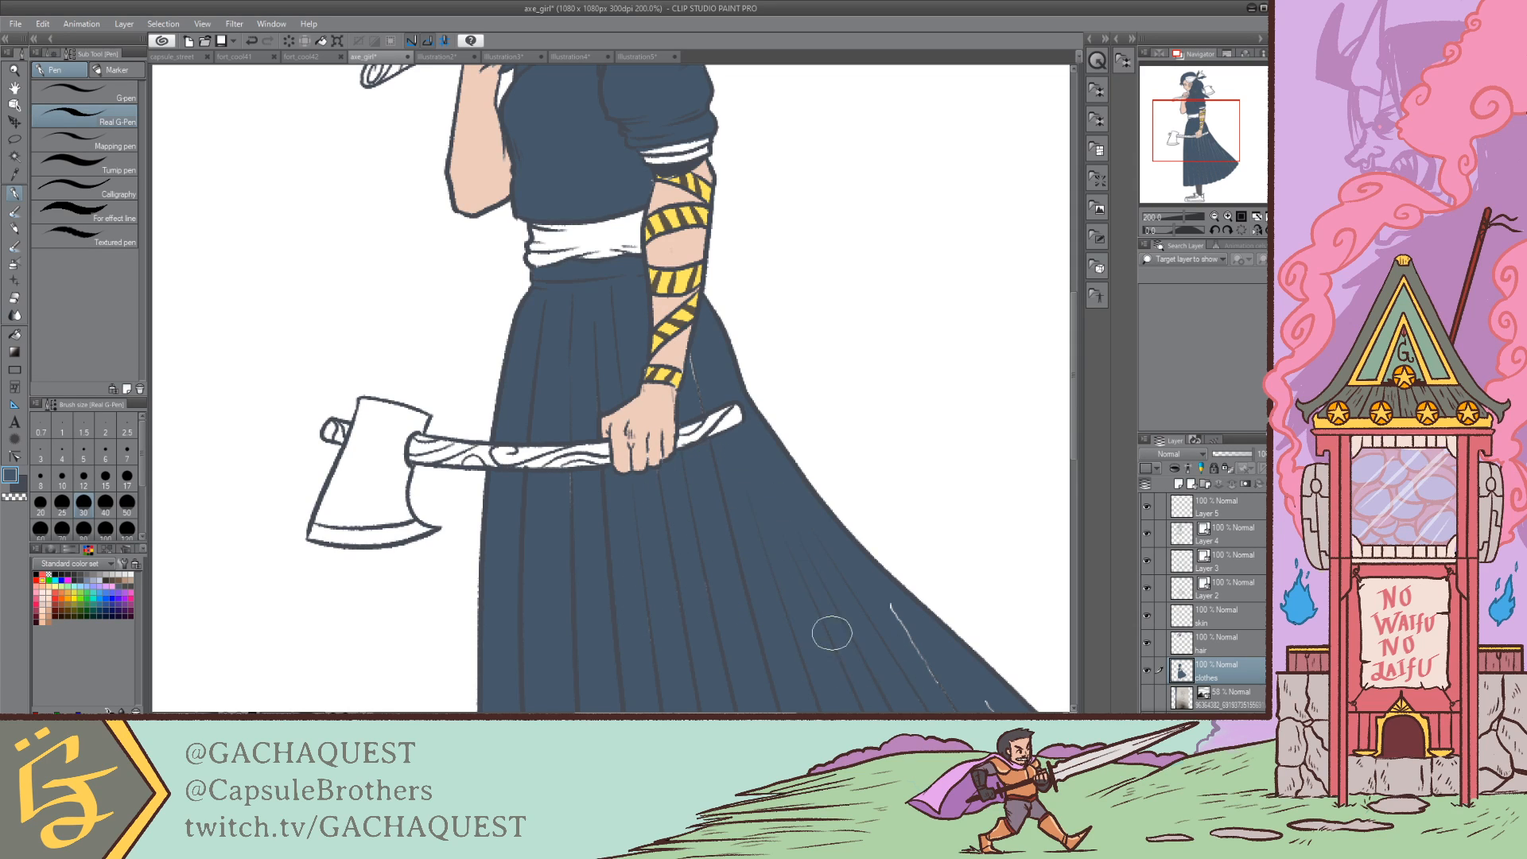
key("ctrl+z")
key("ctrl+z")
Step: Cover the remaining white gaps in the flared rear pleats and near the skirt's front hem with dark blue
left_click_drag(1222, 128, 1233, 159)
mouse_move(861, 393)
left_mouse_down()
mouse_move(860, 457)
mouse_move(887, 423)
mouse_move(879, 467)
left_mouse_up()
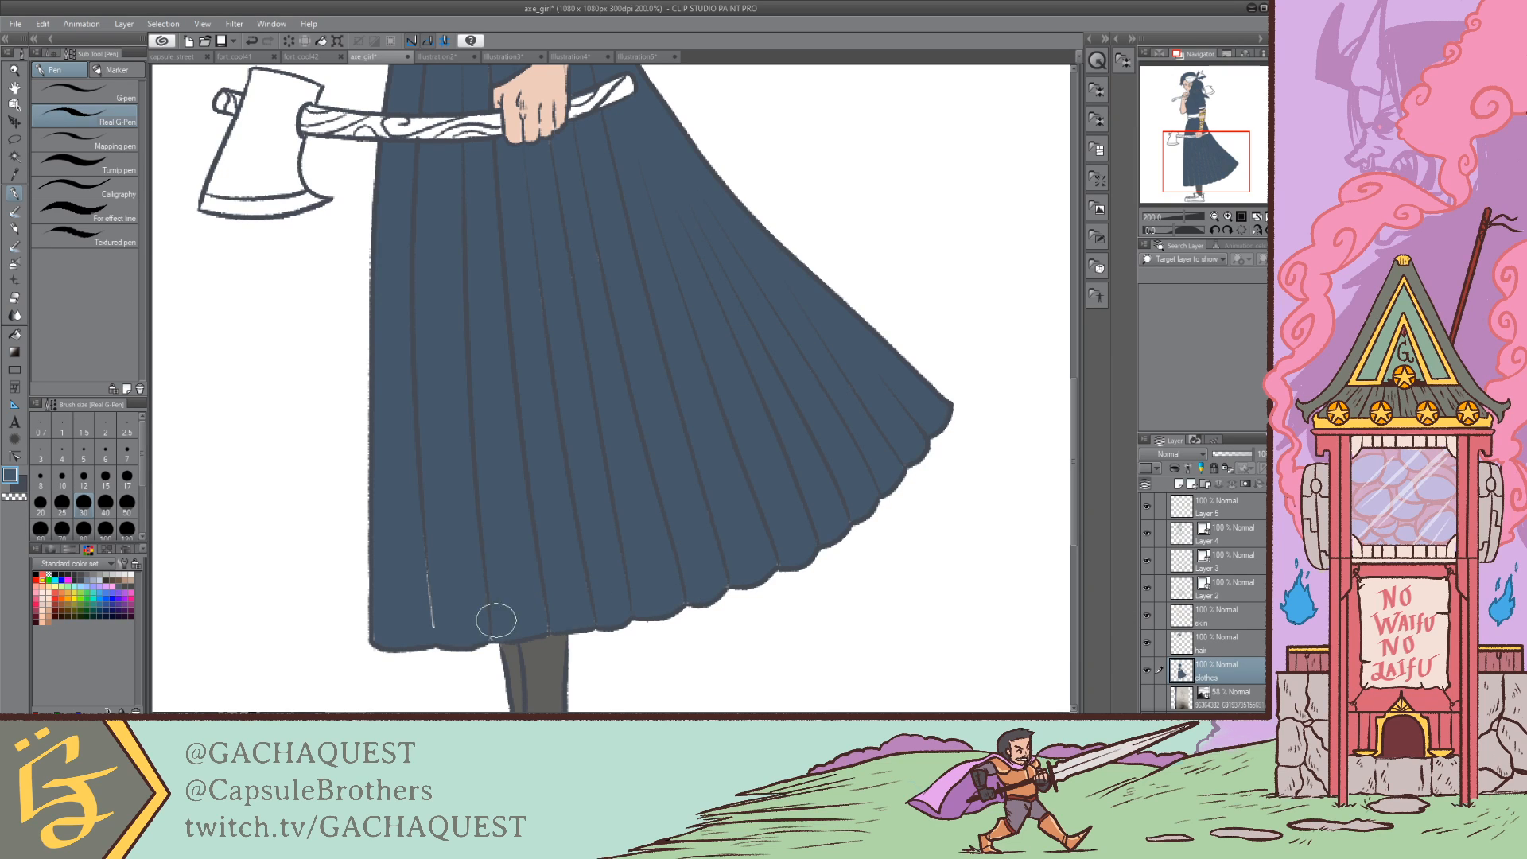
left_click_drag(426, 600, 437, 621)
left_click(1205, 127)
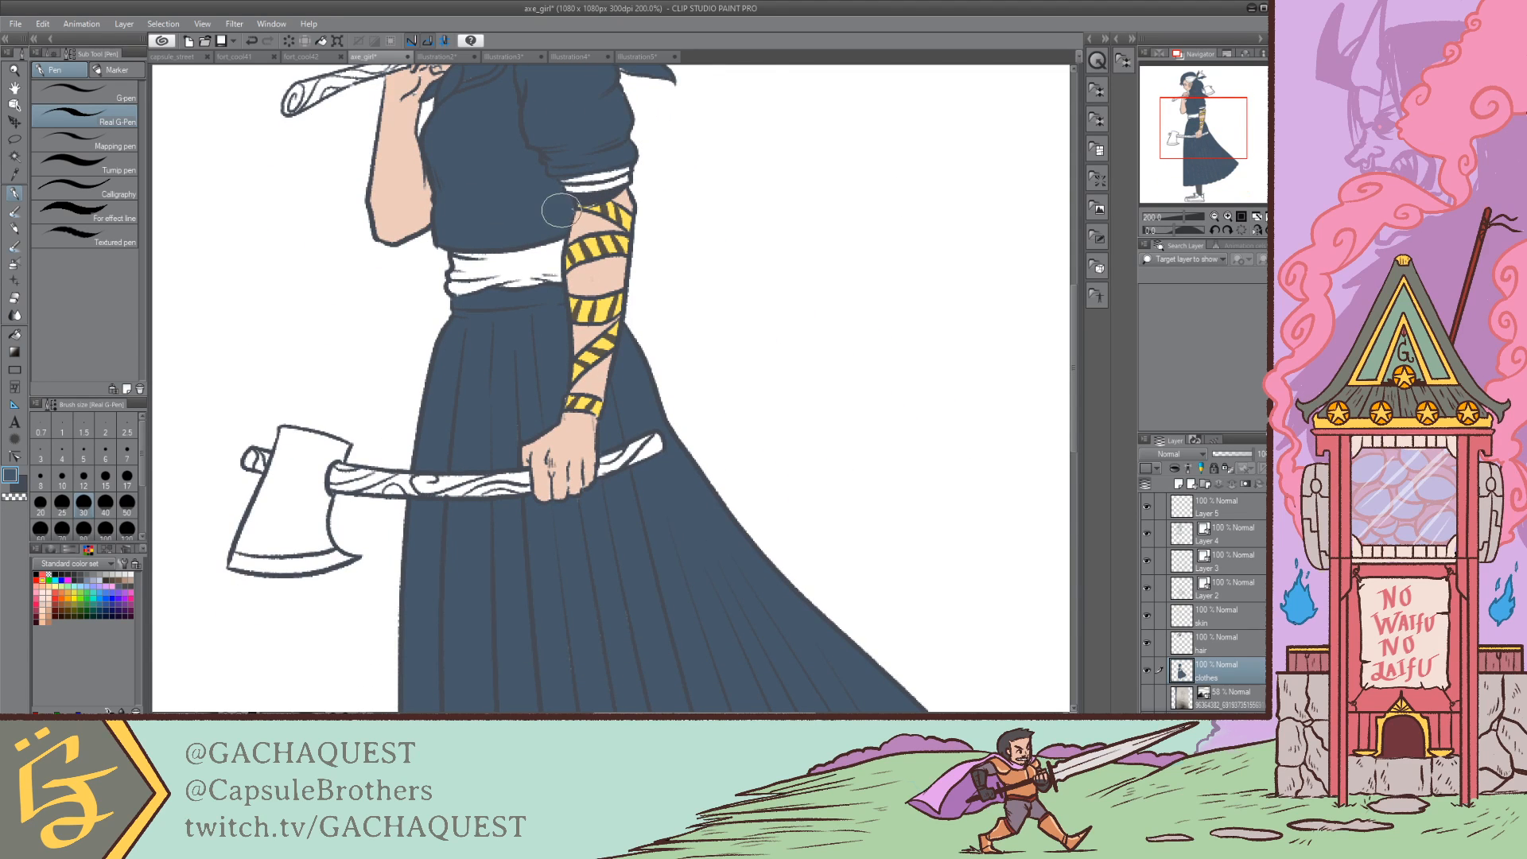
mouse_move(1205, 121)
left_mouse_down()
mouse_move(1191, 110)
mouse_move(1192, 138)
left_mouse_up()
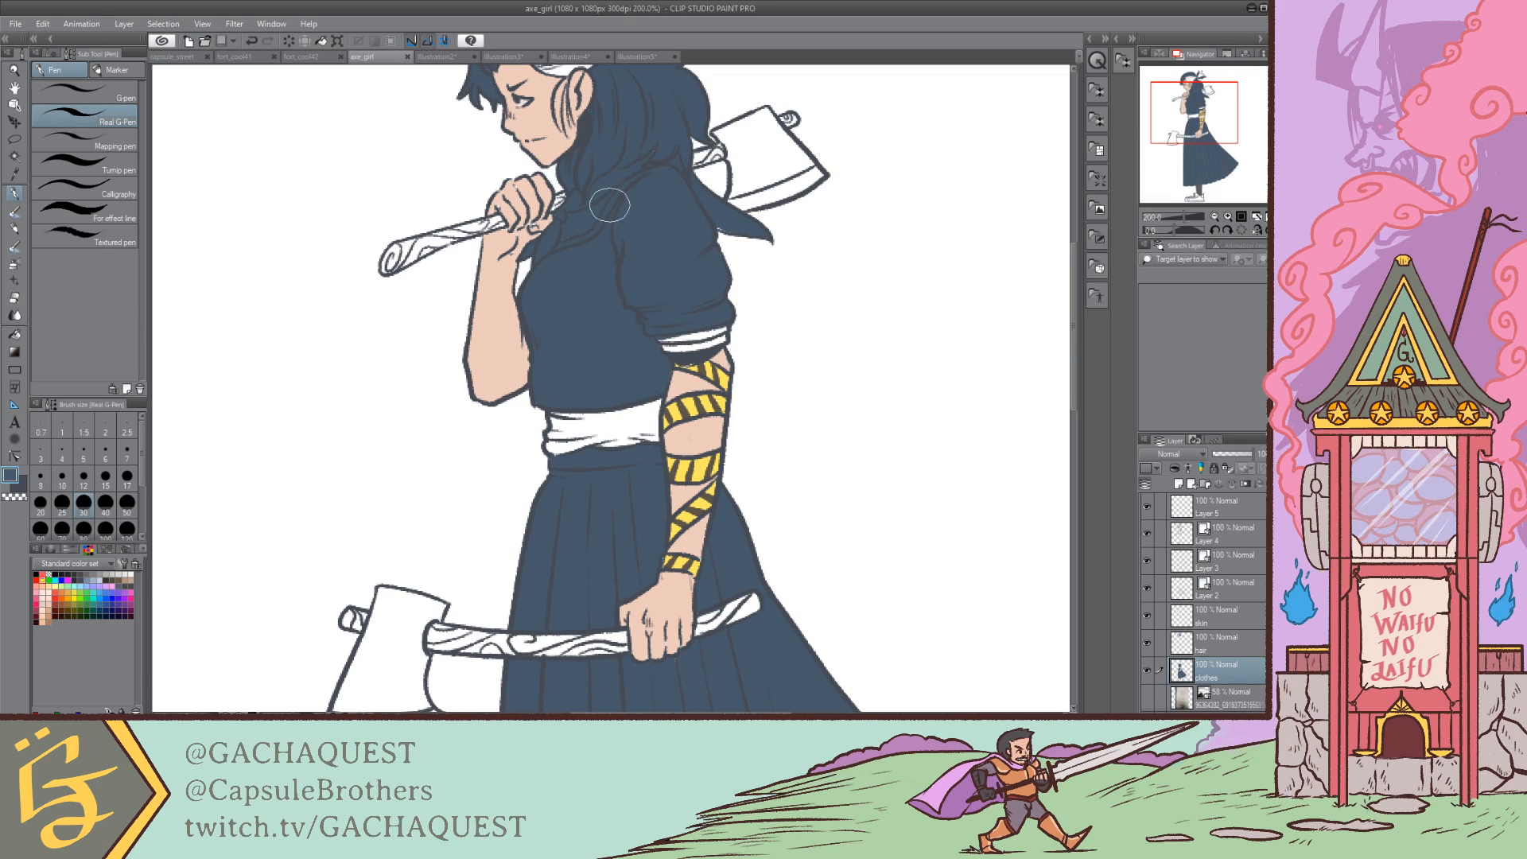
left_click_drag(1183, 127, 1225, 124)
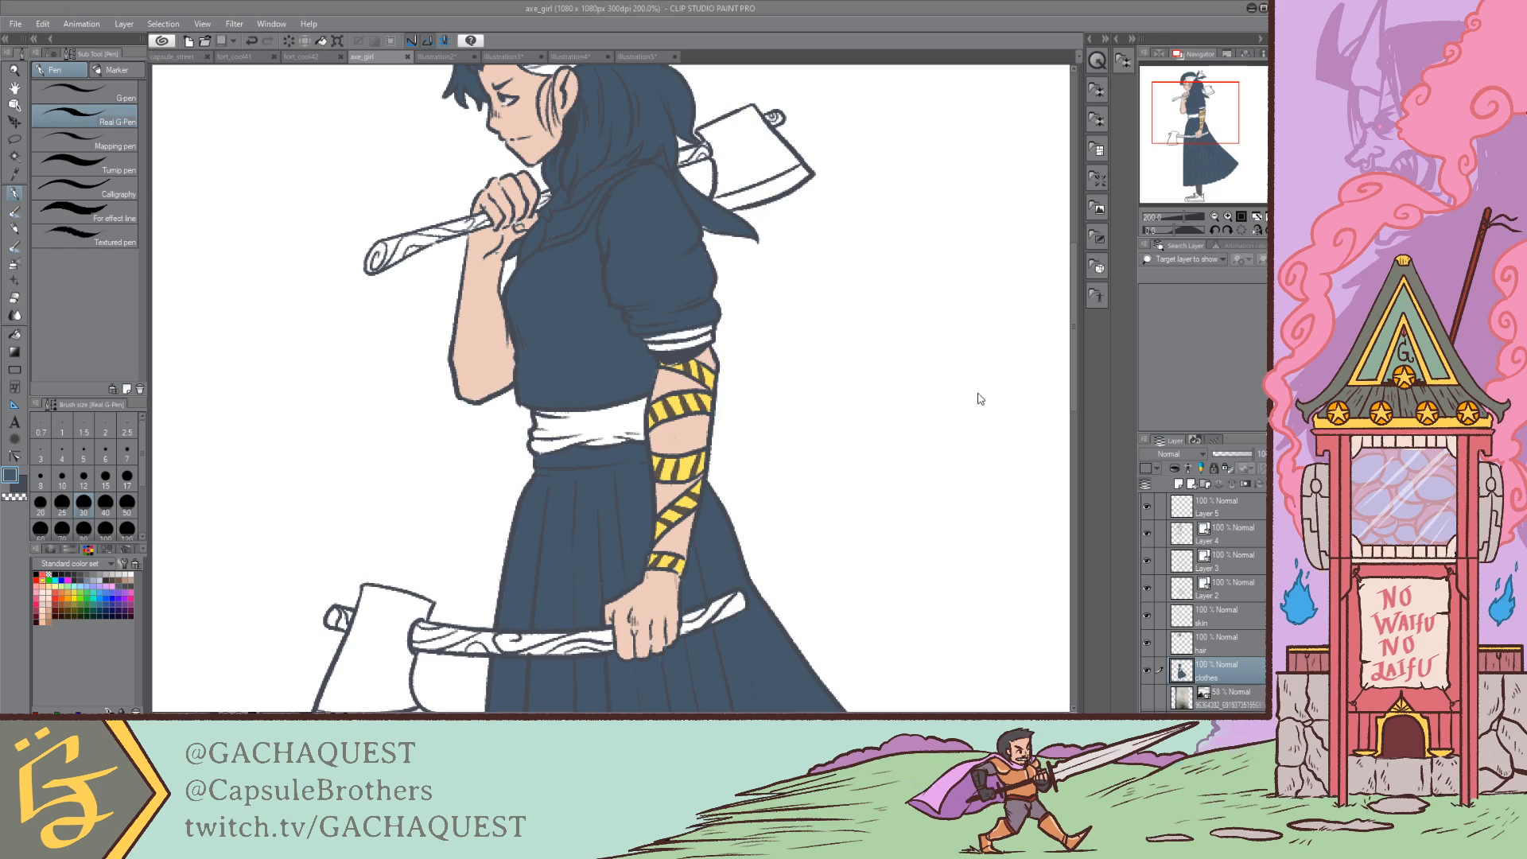
Step: Recolour the blouse's body, sleeve, collar, back flap and rolled cuff with a dark green fill
left_click(1090, 287)
key("ctrl+z")
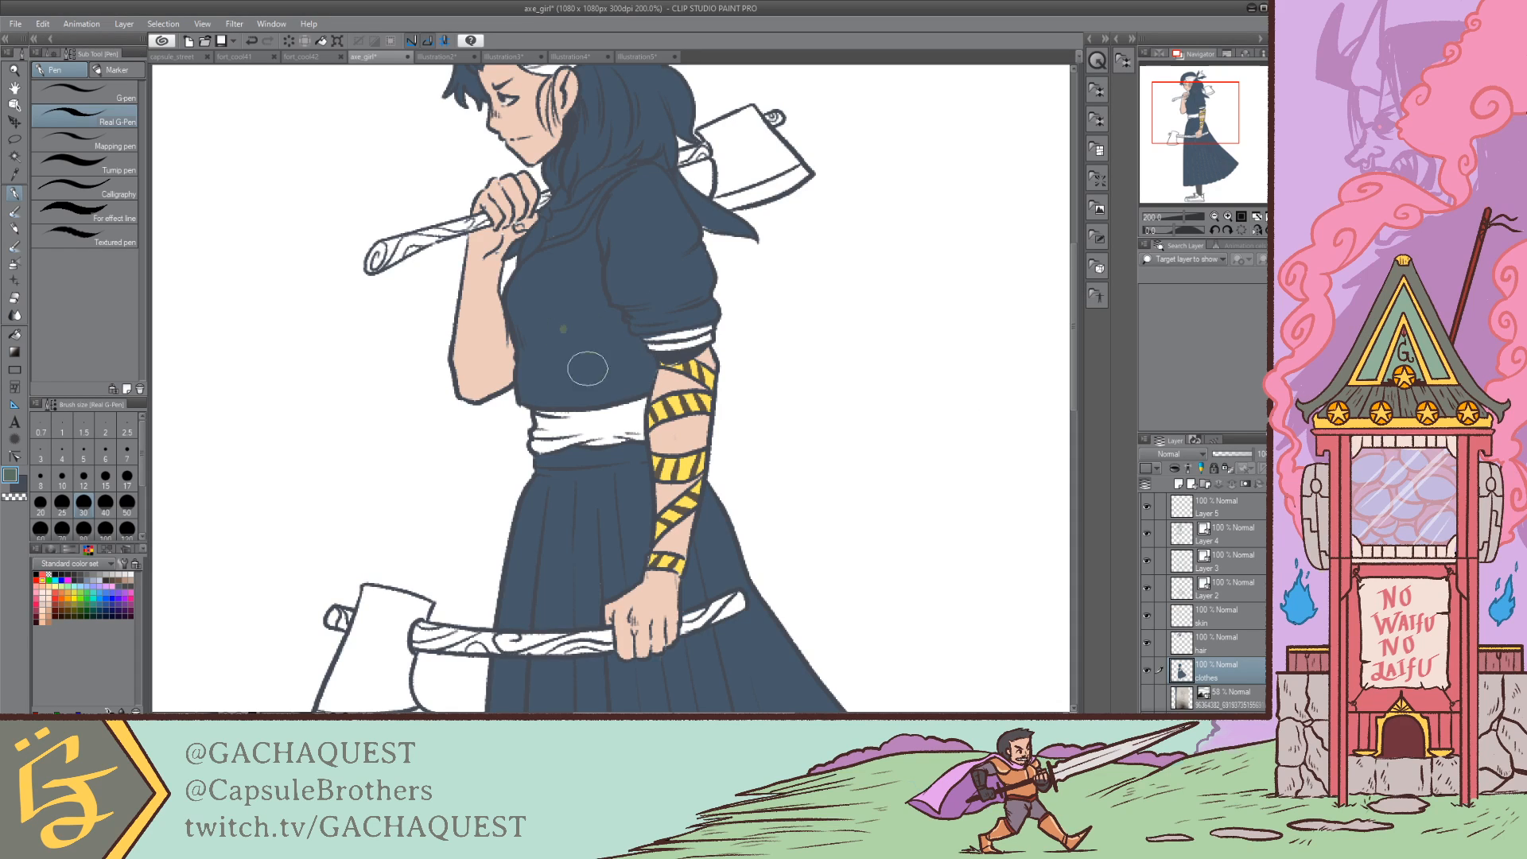
left_click(15, 334)
left_click(559, 310)
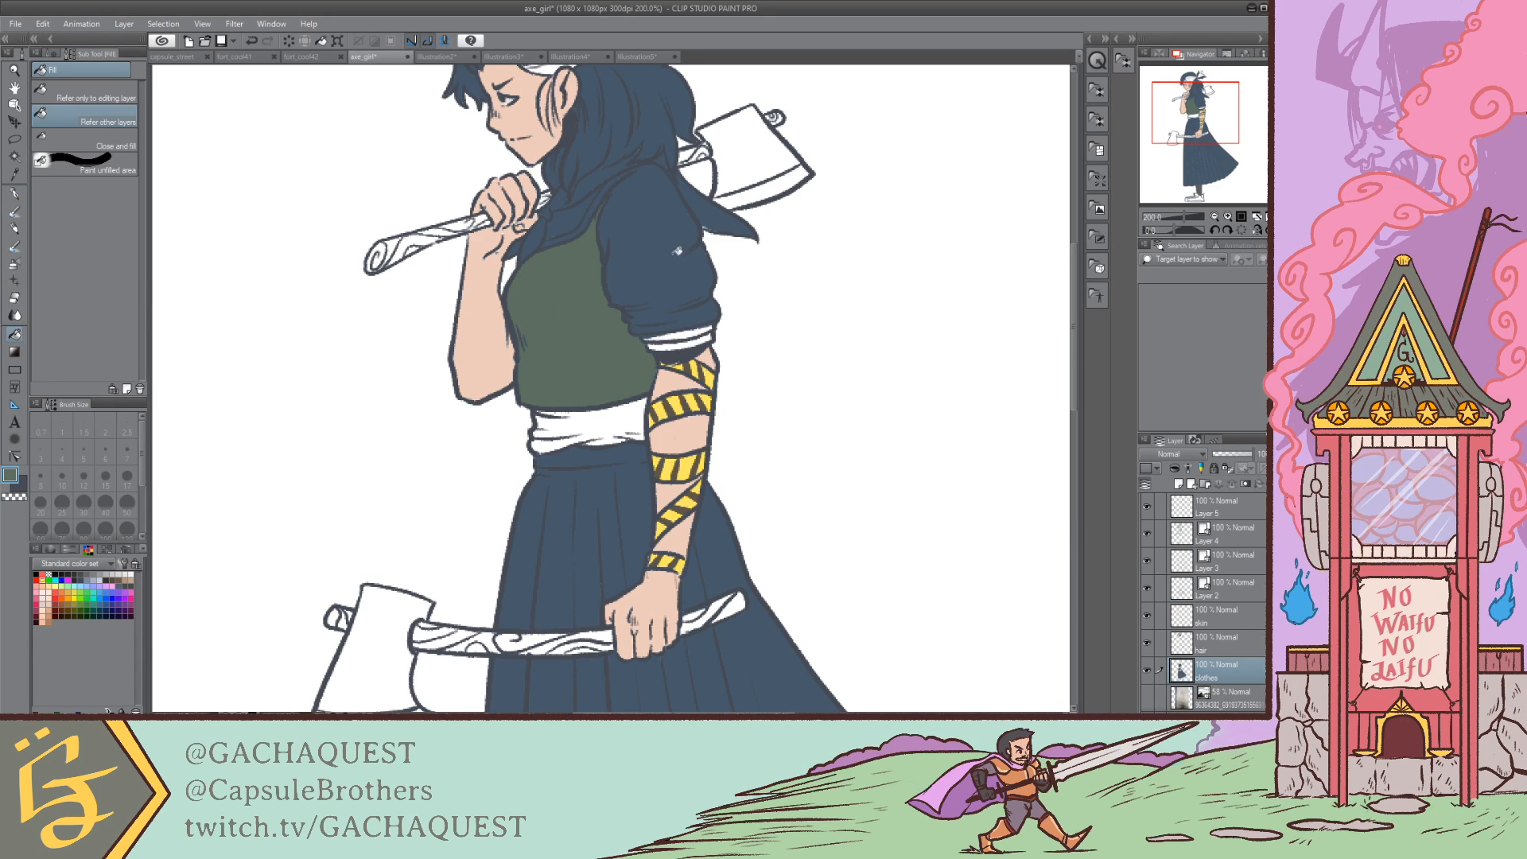
left_click(603, 297)
left_click(567, 219)
left_click(542, 230)
left_click(562, 205)
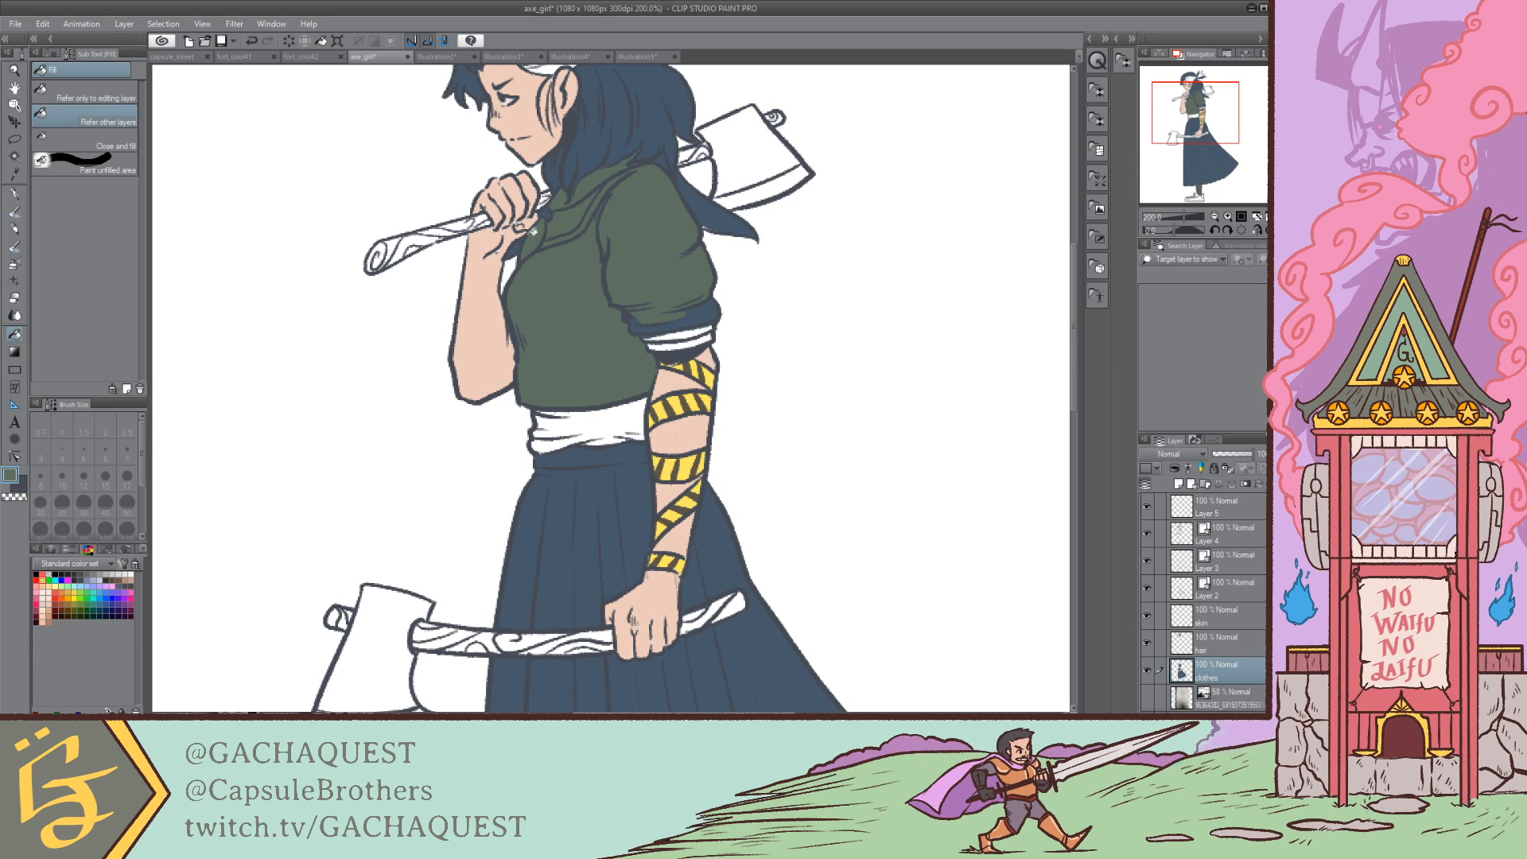
left_click(684, 183)
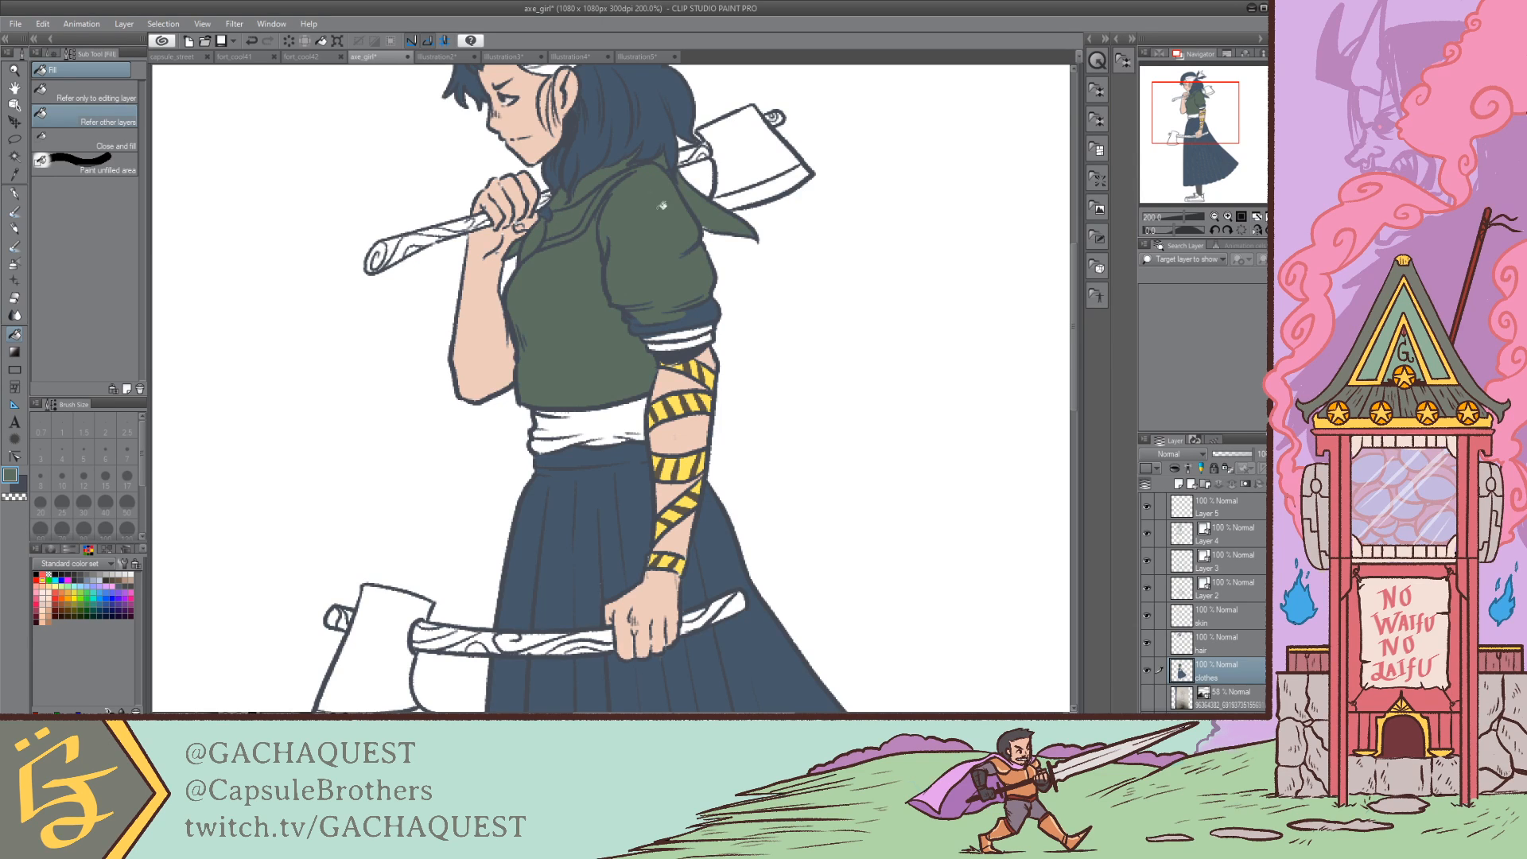
left_click(692, 307)
Step: Fill the skirt's waistband and the pleats above the lowered axe handle with dark green
left_click(589, 481)
left_click(635, 506)
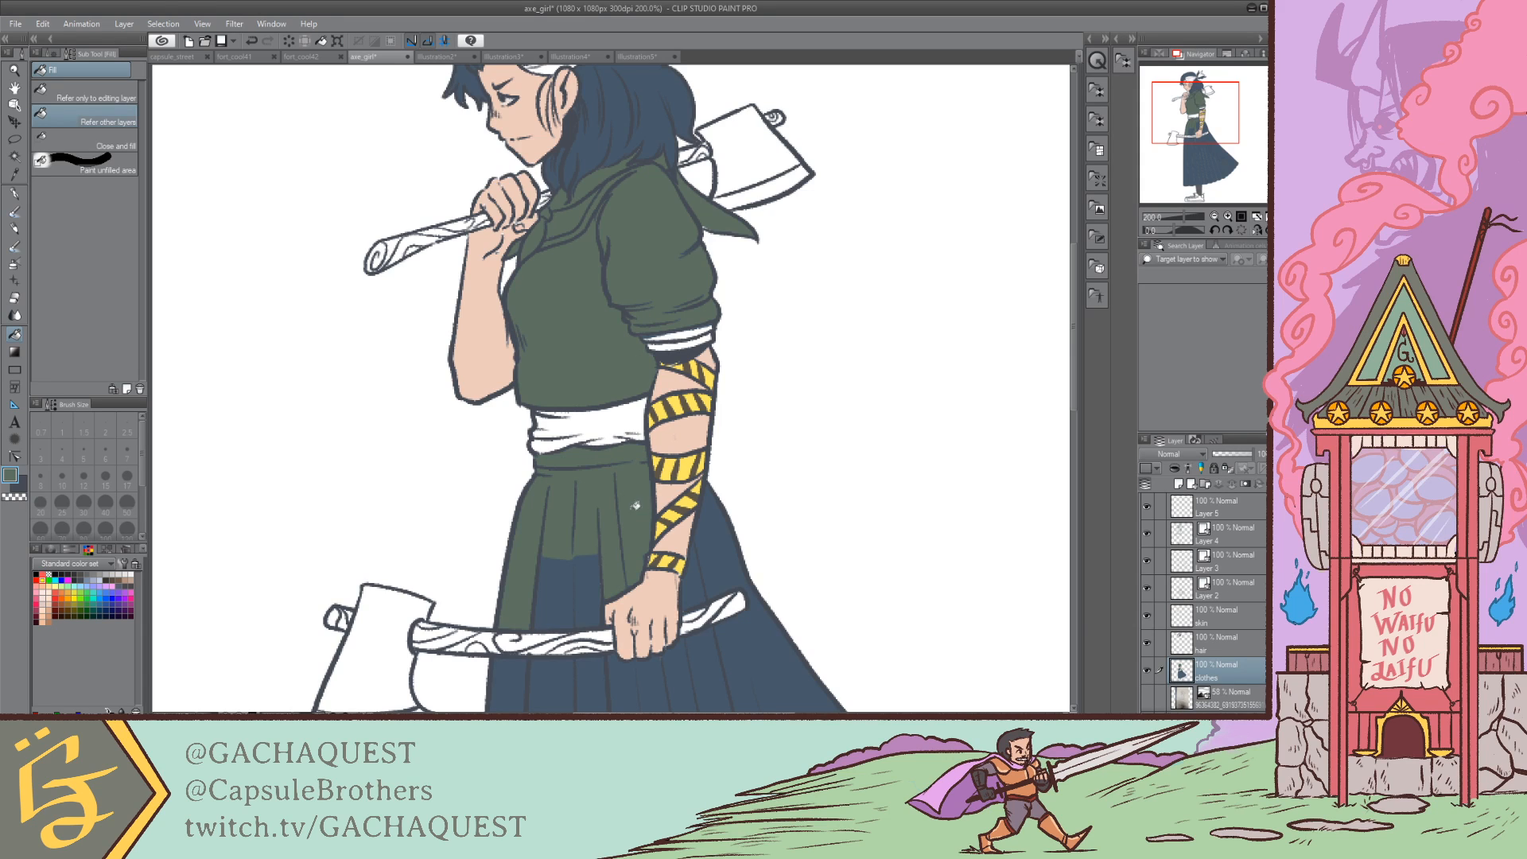
left_click(712, 539)
left_click(572, 580)
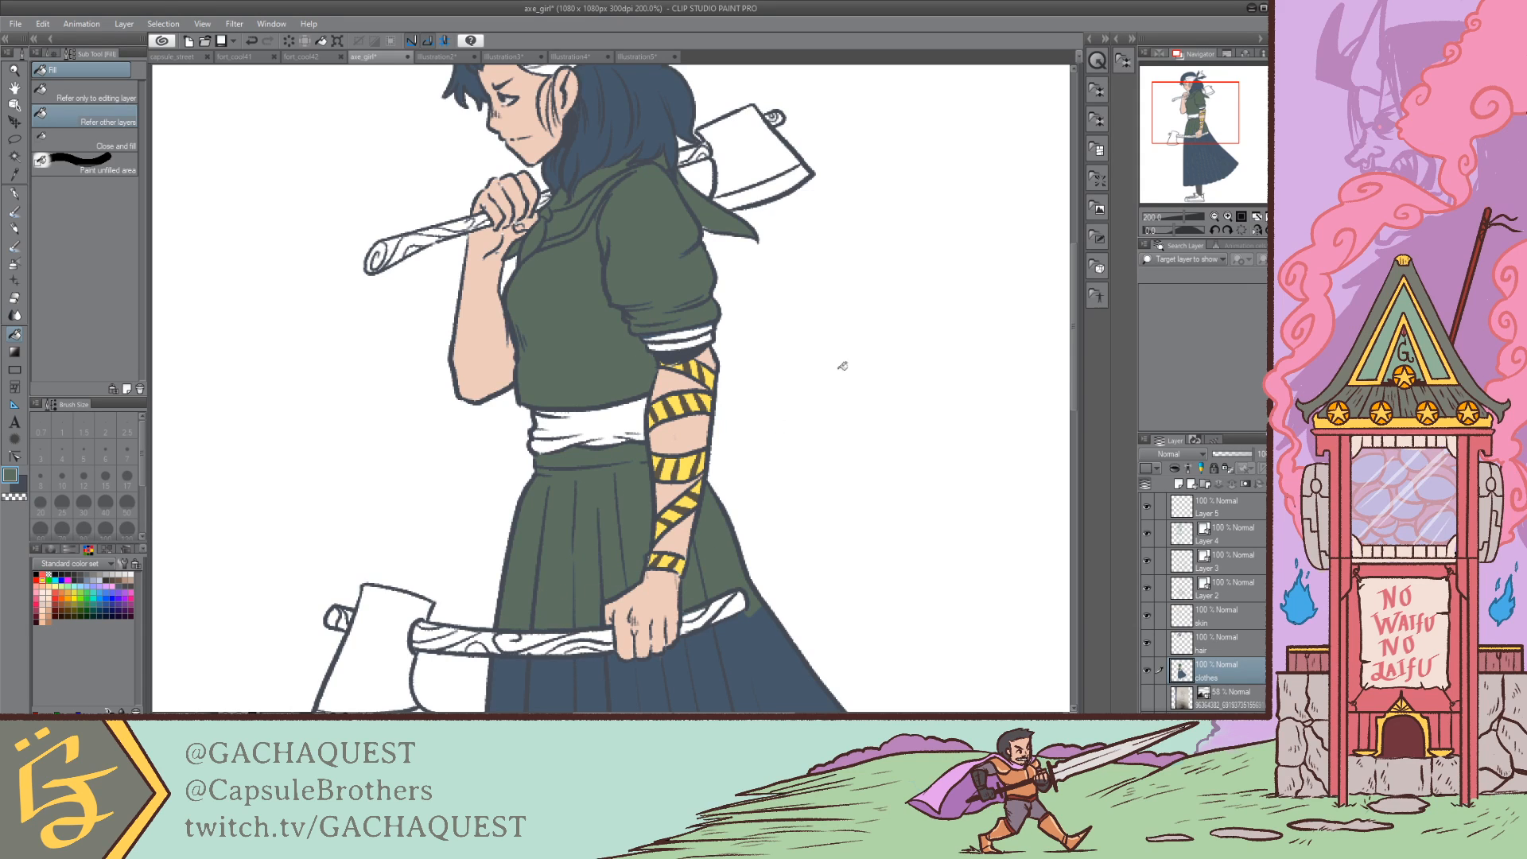
Step: Fill the skirt's front and middle pleats below the axe handle with dark green
left_click_drag(1183, 115, 1184, 132)
left_click(509, 536)
left_click(549, 540)
left_click(595, 539)
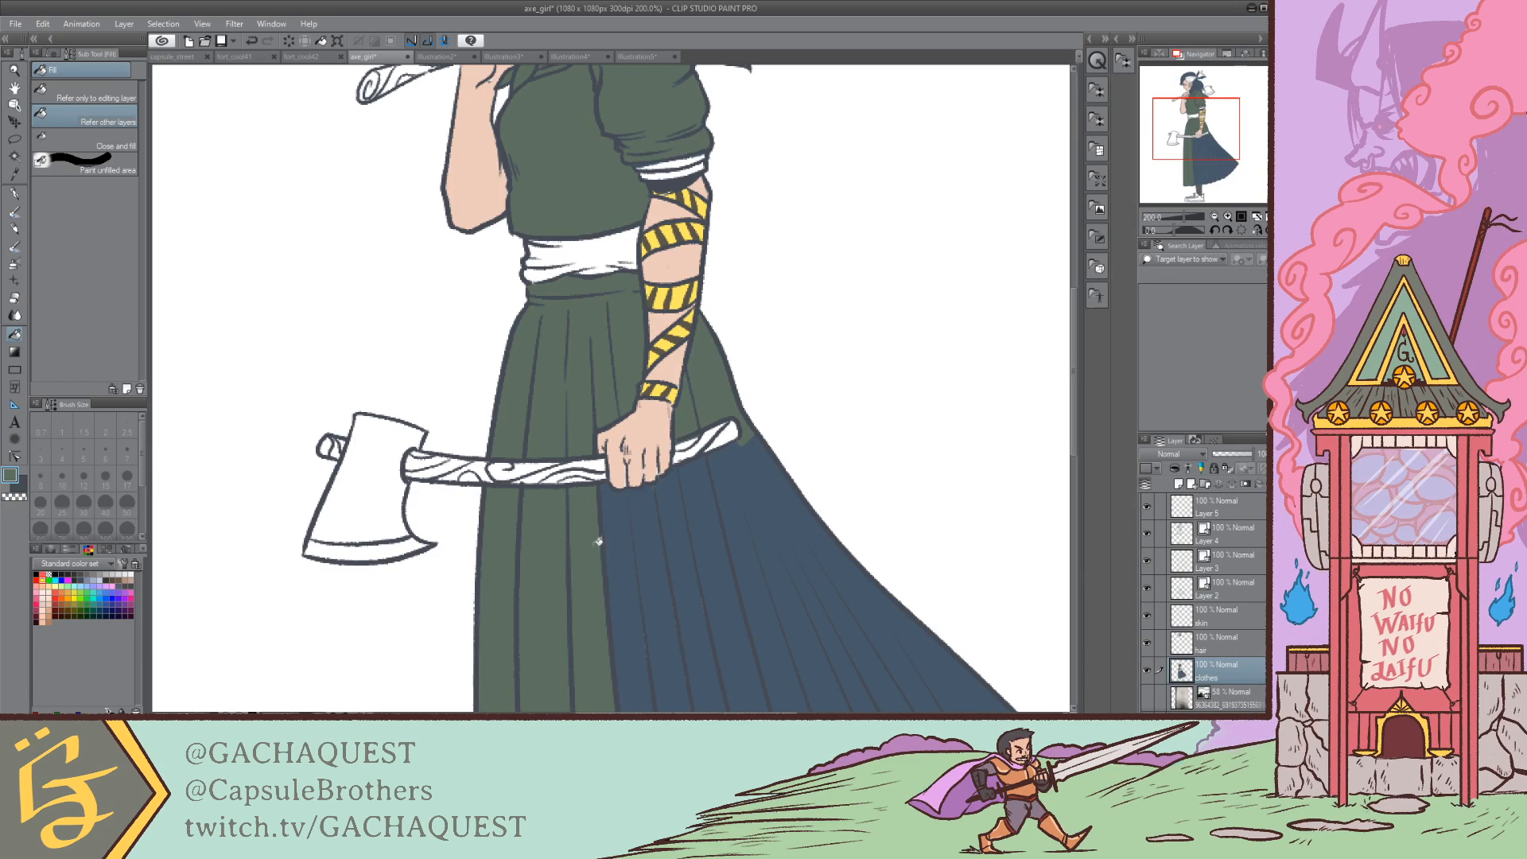
left_click(625, 542)
left_click(658, 546)
left_click(637, 637)
left_click(690, 572)
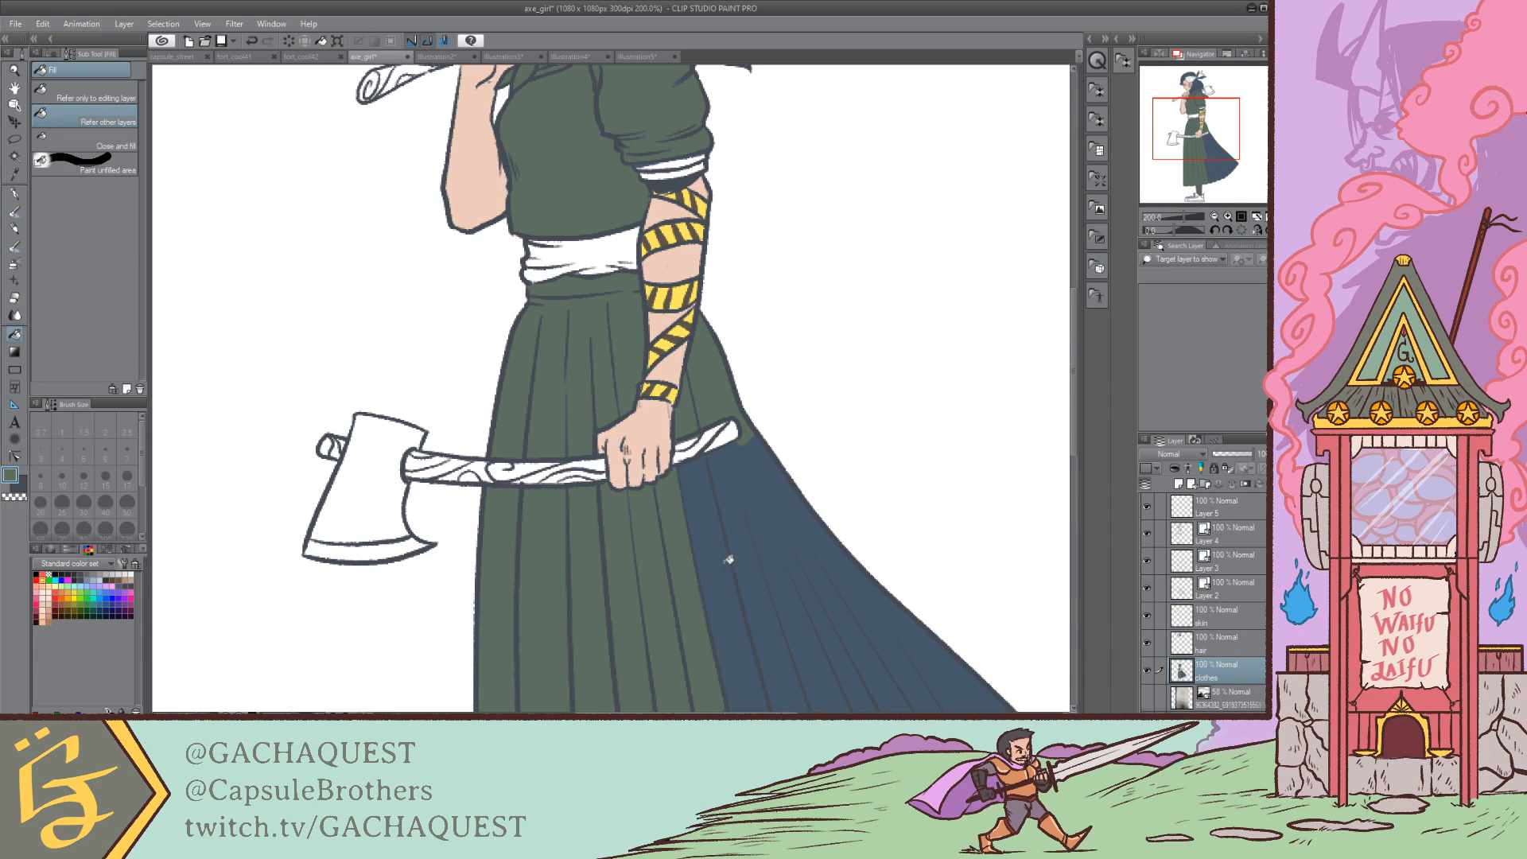
Step: Fill the flared rear pleats and the remaining blue patches of the skirt with dark green
left_click(726, 556)
left_click(754, 539)
left_click(762, 480)
left_click(792, 622)
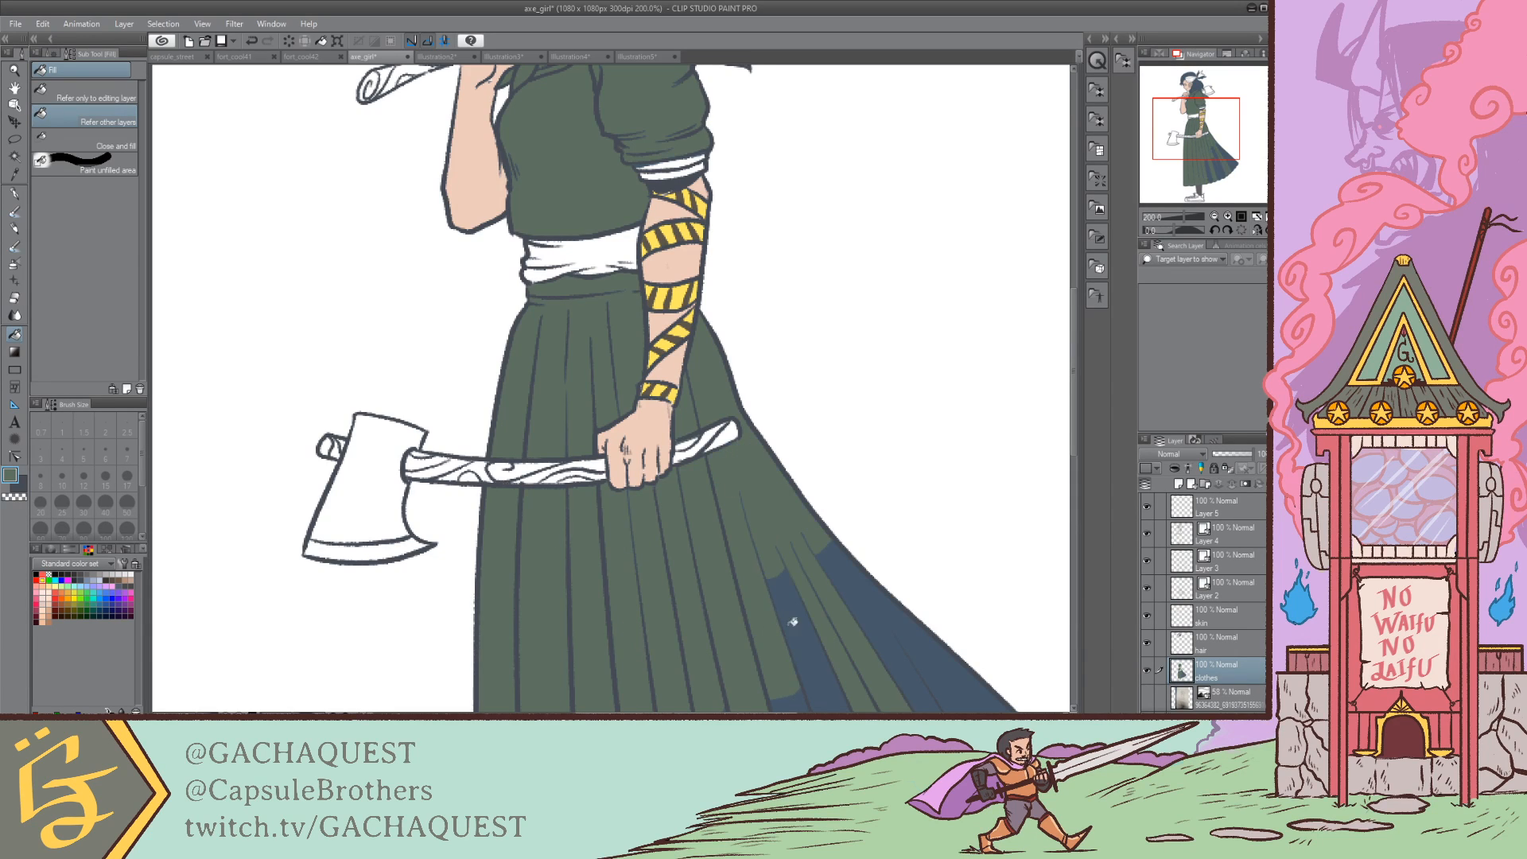
left_click(825, 615)
left_click(875, 610)
left_click(925, 661)
left_click(826, 696)
left_click(787, 701)
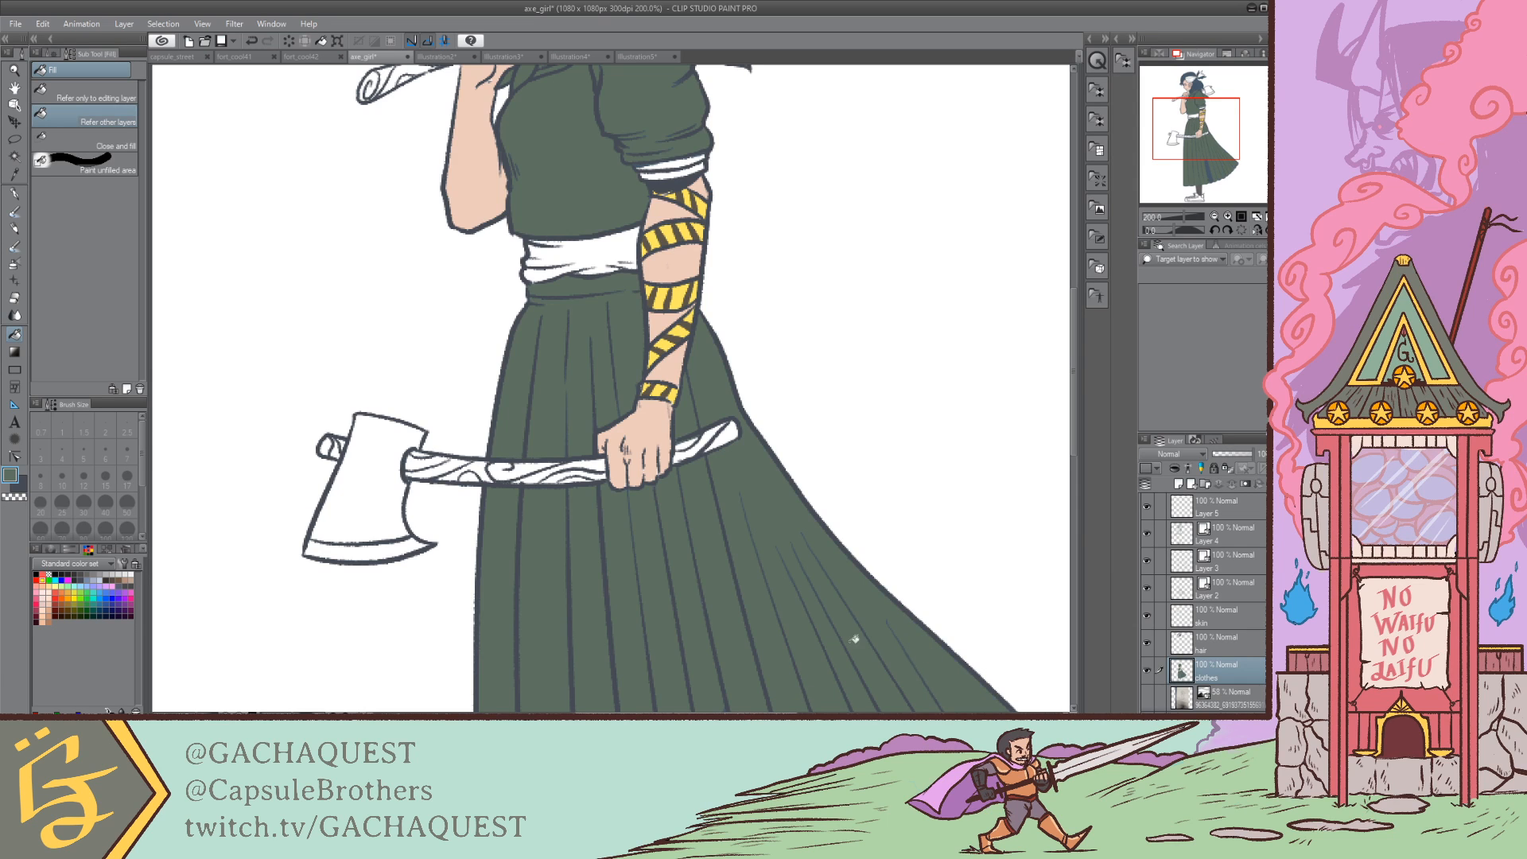
scroll(762, 448, "down", 5)
left_click(761, 447)
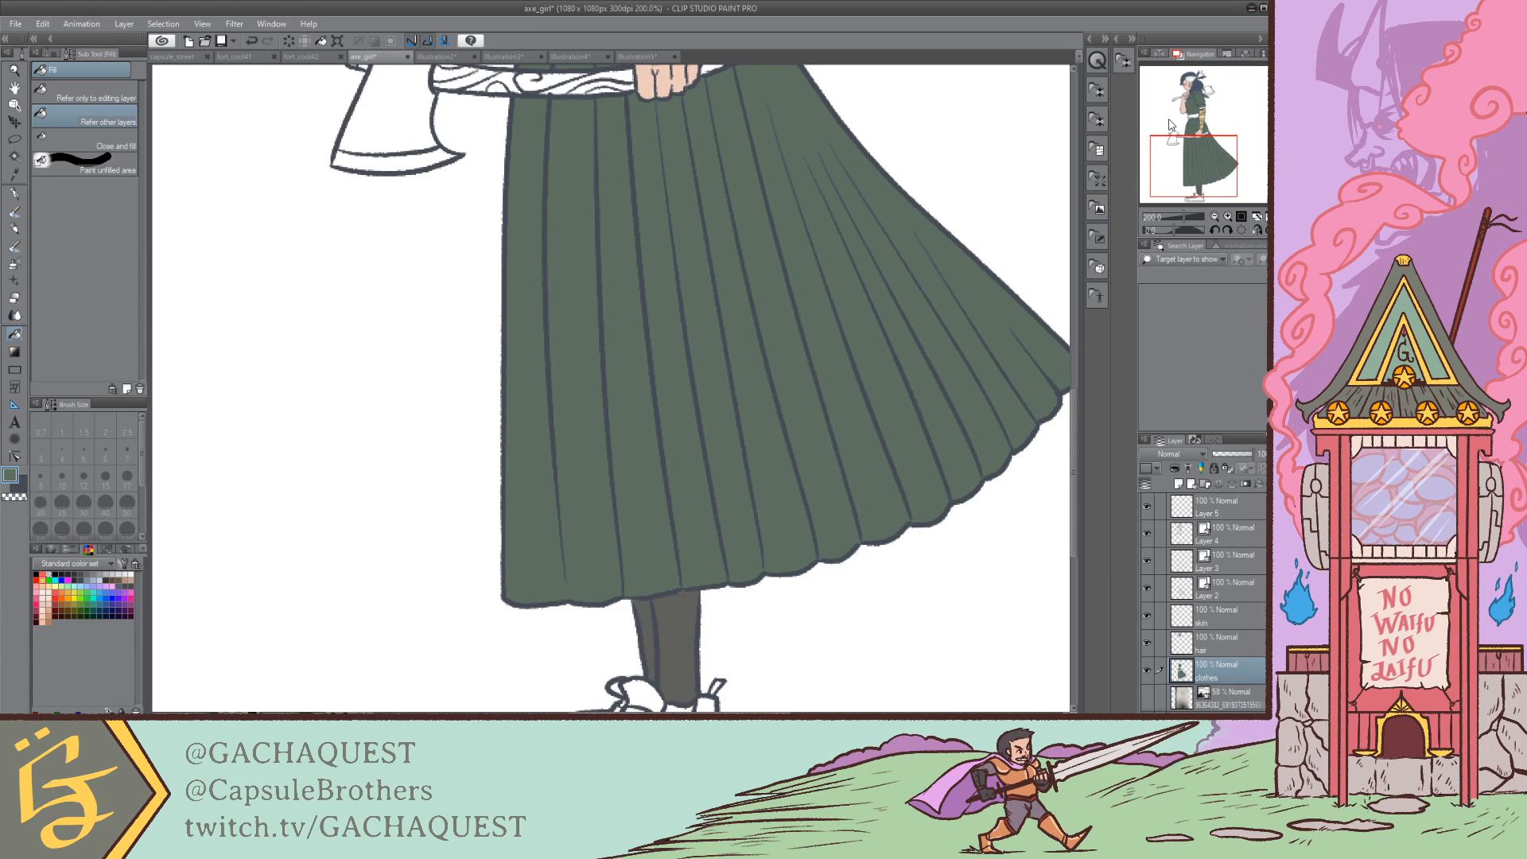
Step: Fill the white waist sash with beige
mouse_move(1185, 141)
left_mouse_down()
mouse_move(1181, 91)
mouse_move(1188, 135)
left_mouse_up()
key("p")
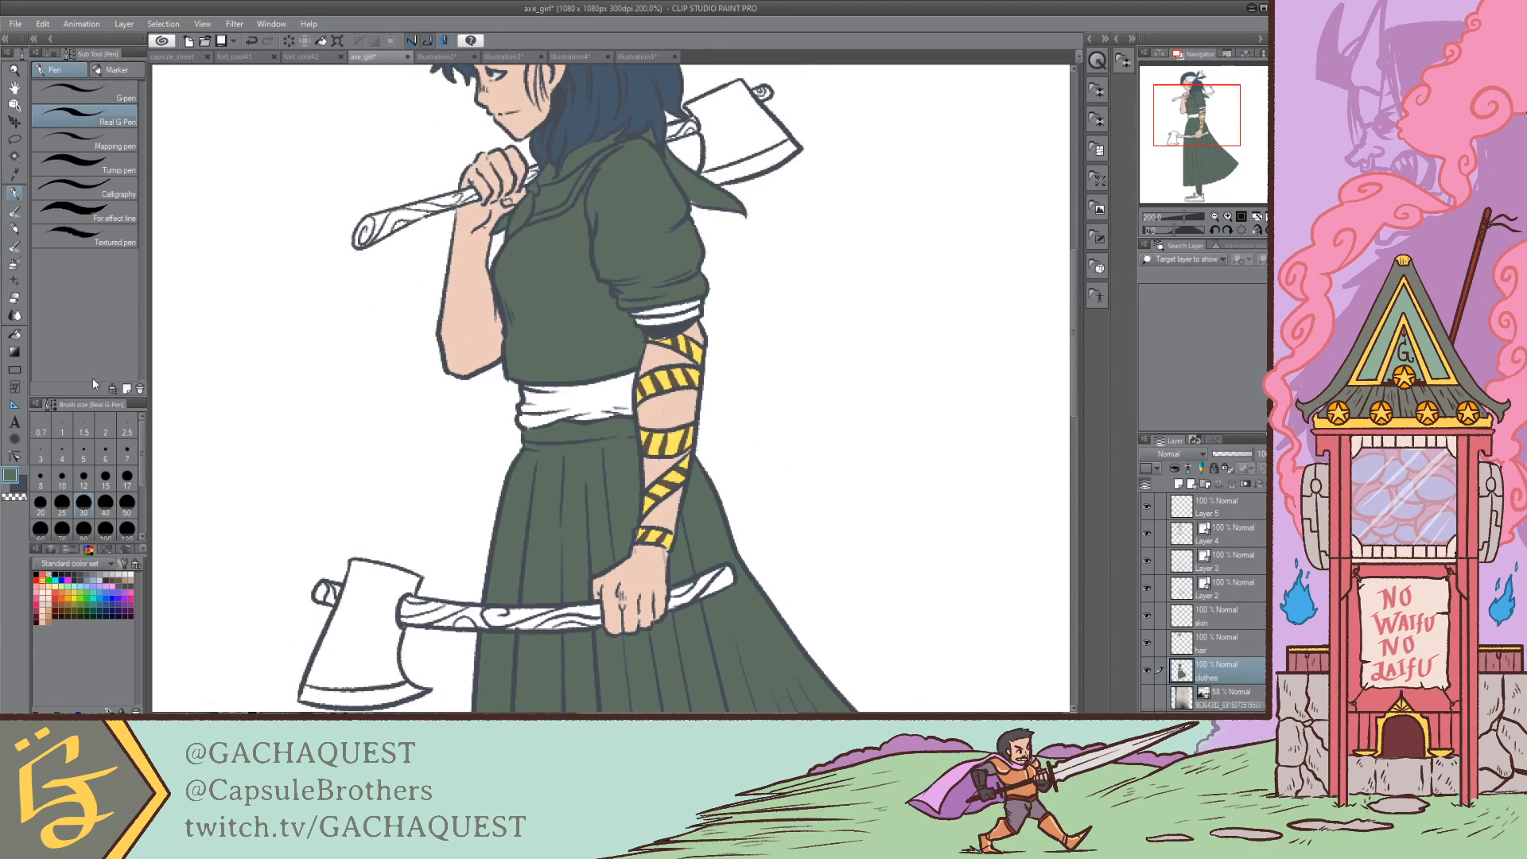
left_click(16, 333)
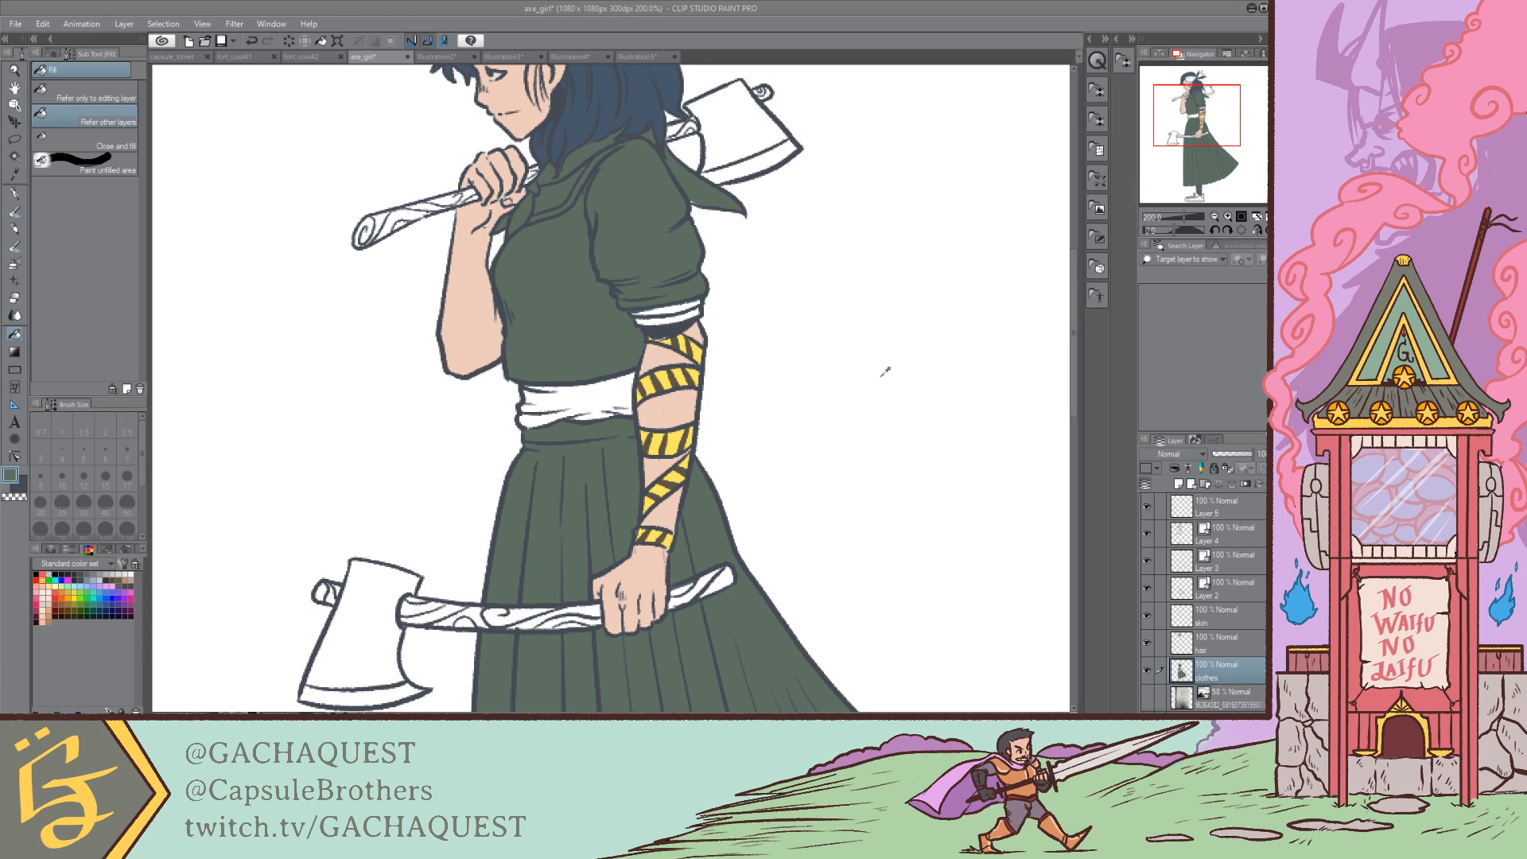
left_click(576, 407)
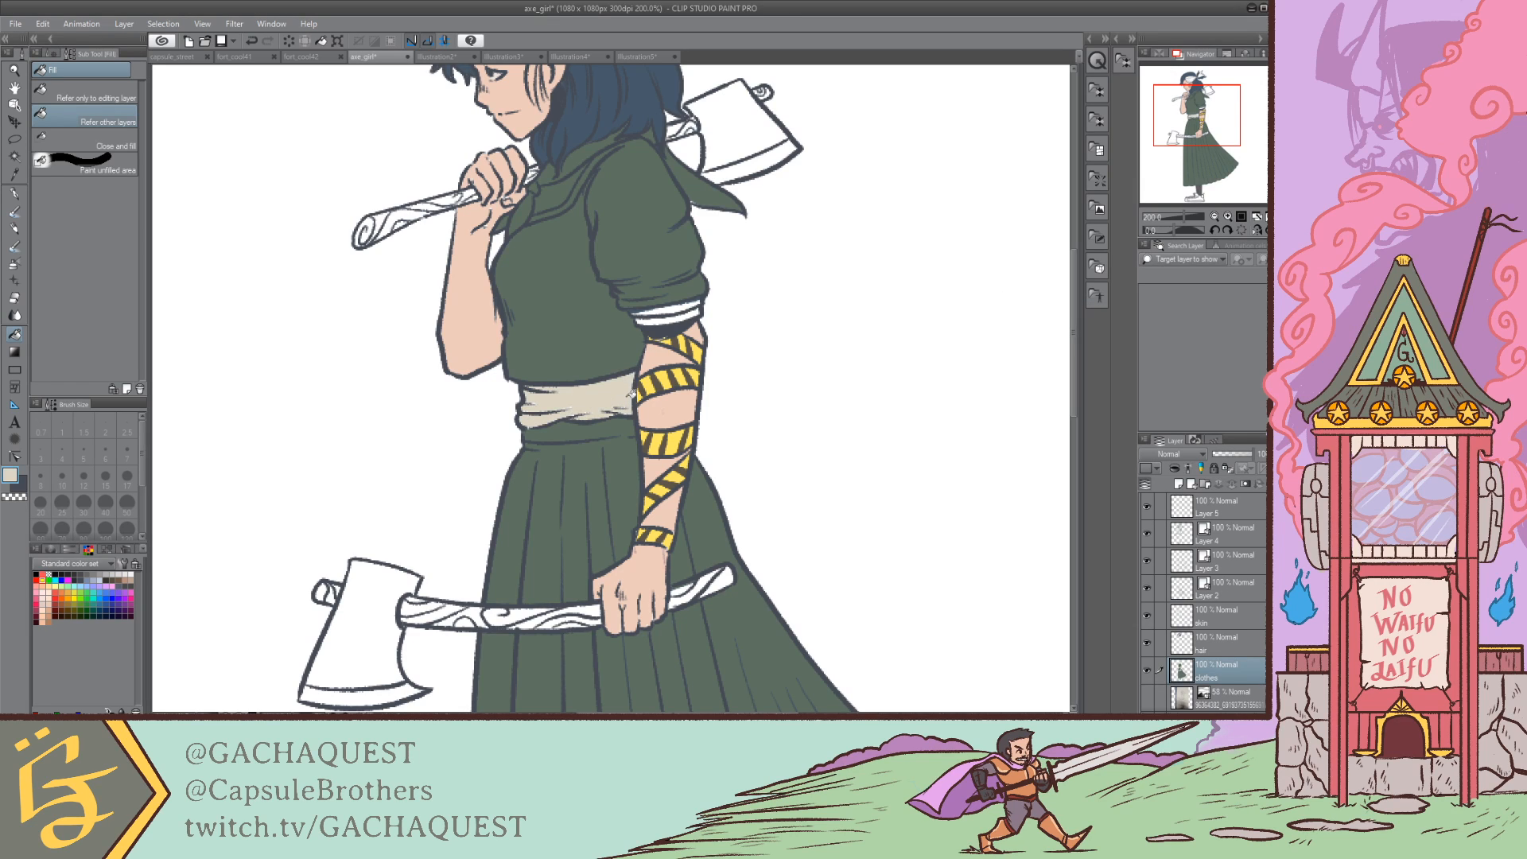
Step: Touch up the sash's edge and paint the white band under the sleeve beige with the Real G-Pen
key("p")
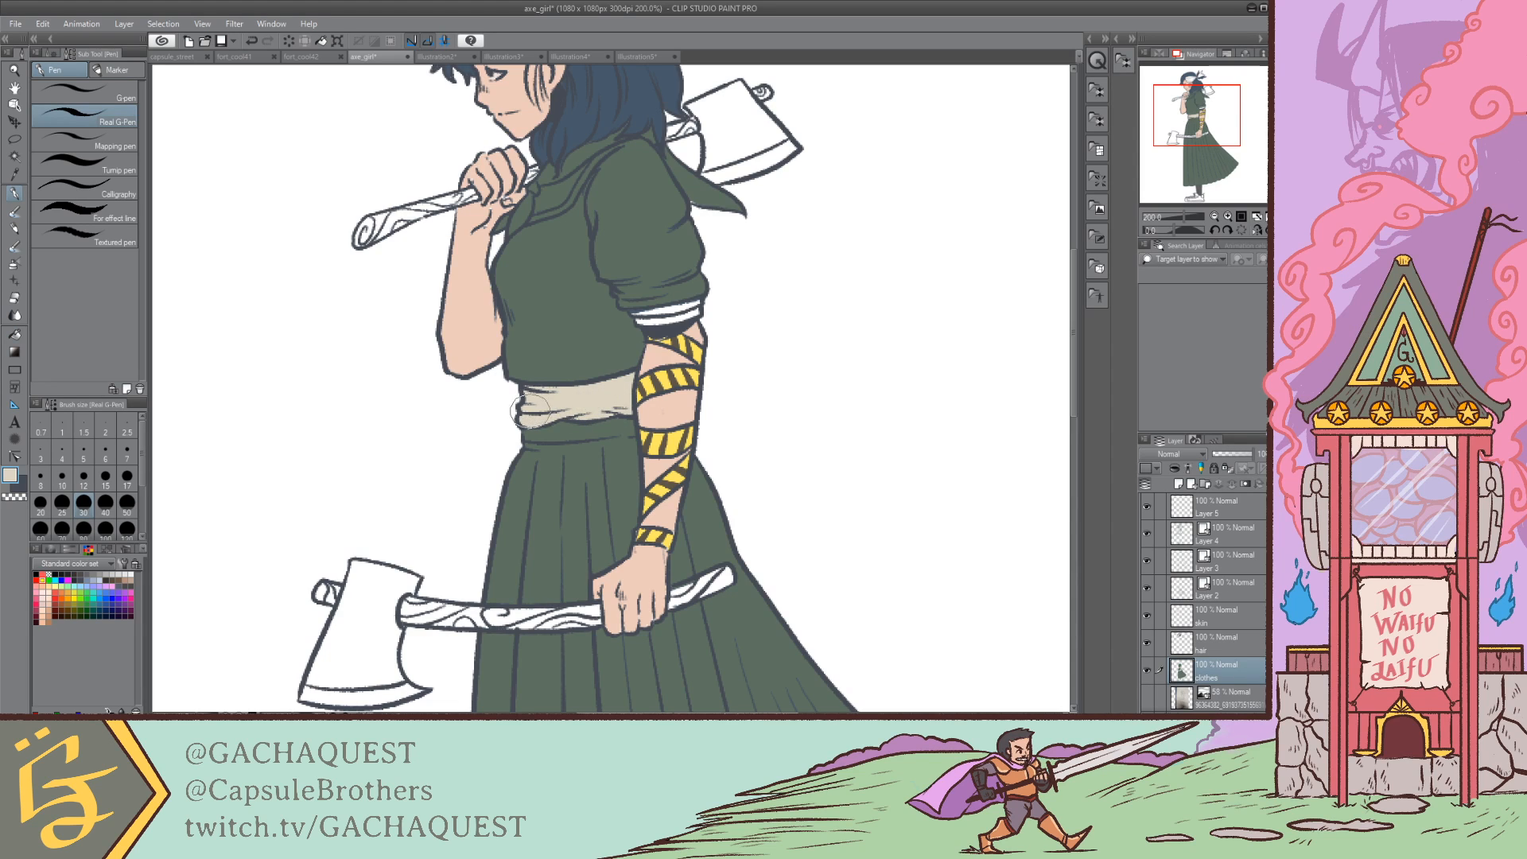
left_click_drag(682, 312, 639, 316)
key("ctrl+z")
mouse_move(698, 308)
left_mouse_down()
mouse_move(644, 318)
mouse_move(676, 317)
left_mouse_up()
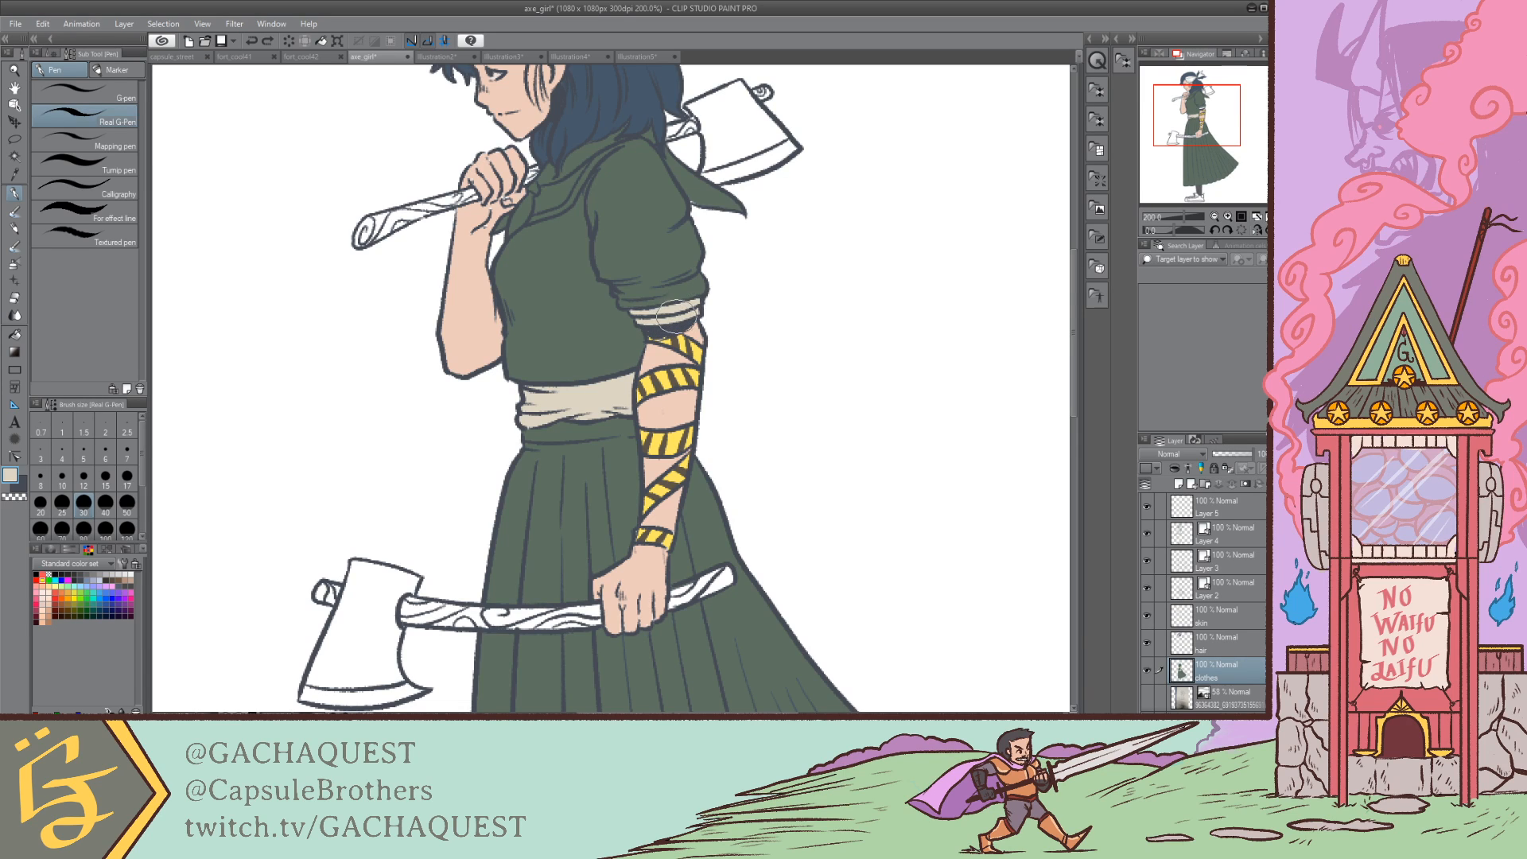
Step: Try a small pink pattern on the blouse's sleeve with the Real pencil, and undo it
left_click(675, 197, "alt")
left_click_drag(1211, 124, 1194, 154)
left_click_drag(1183, 218, 1176, 218)
left_click_drag(1210, 156, 1194, 125)
key("p")
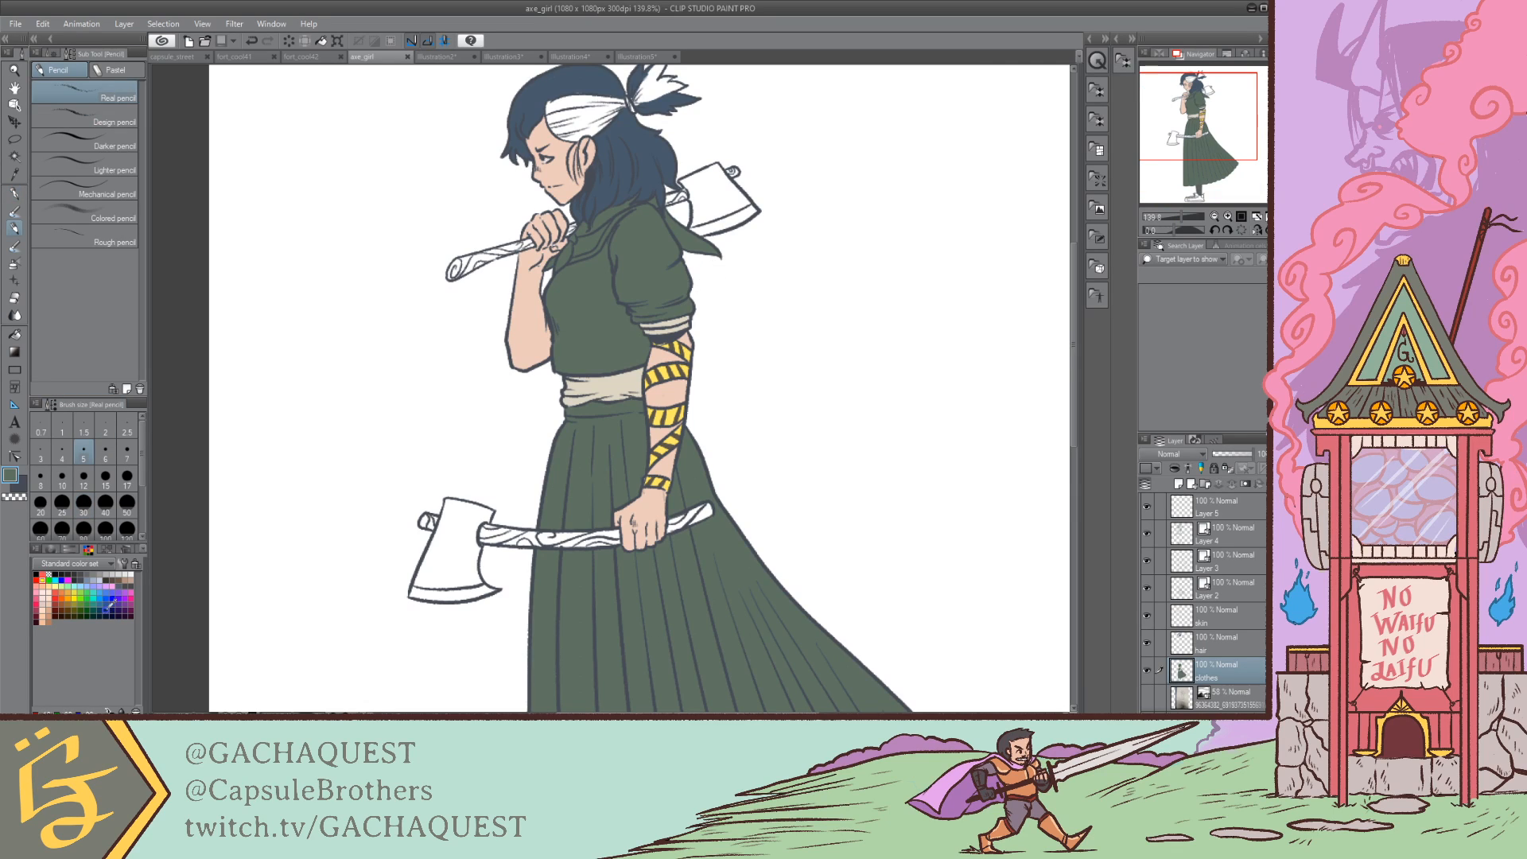
left_click(38, 591)
key("ctrl+z")
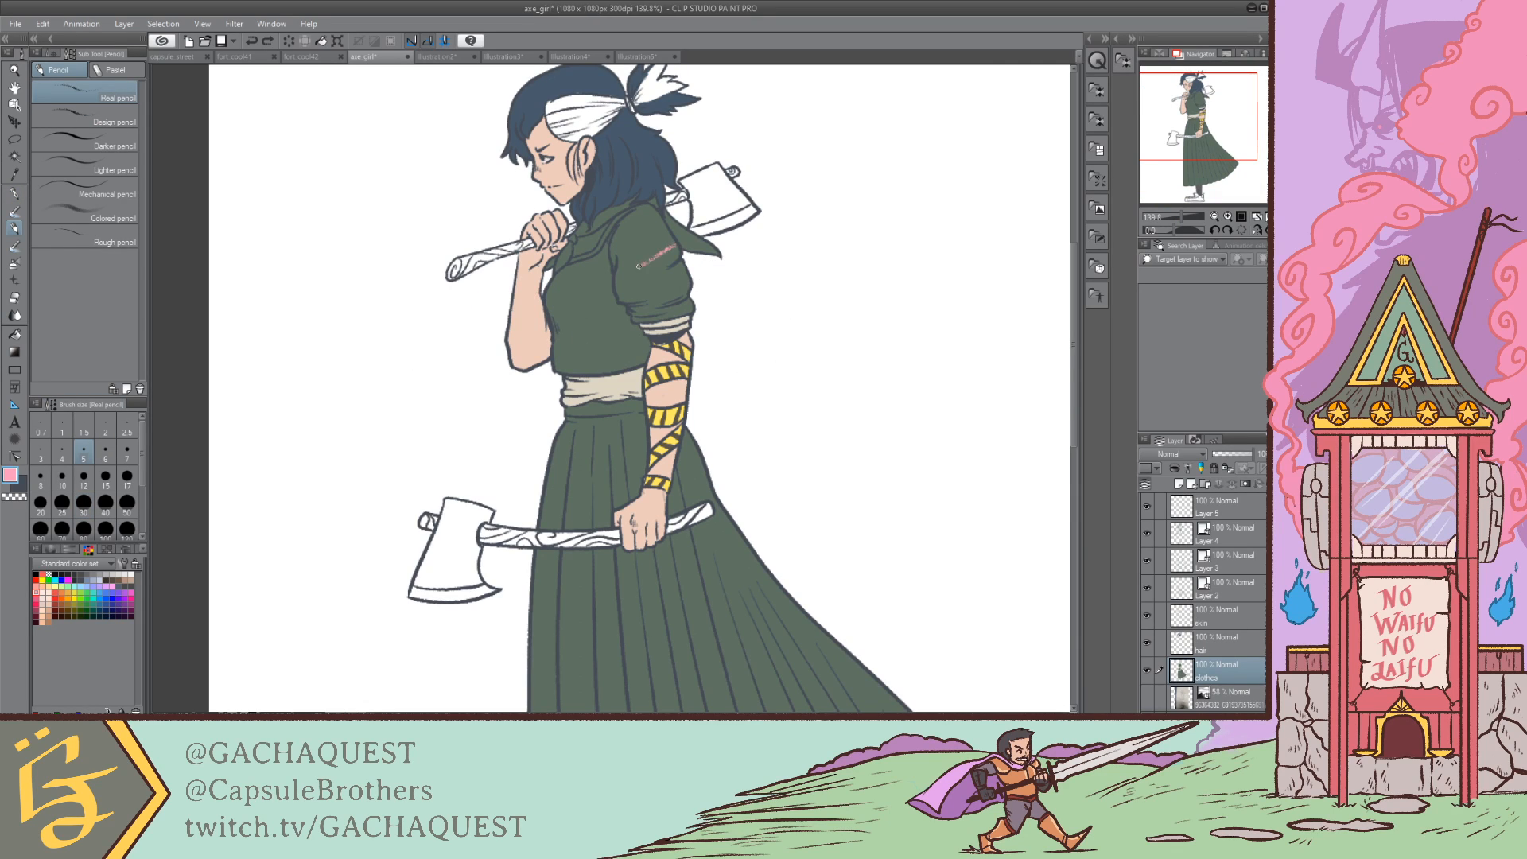
Step: Try pink petal-like shapes on the sleeve and around the figure with the Real G-Pen, and undo them
key("p")
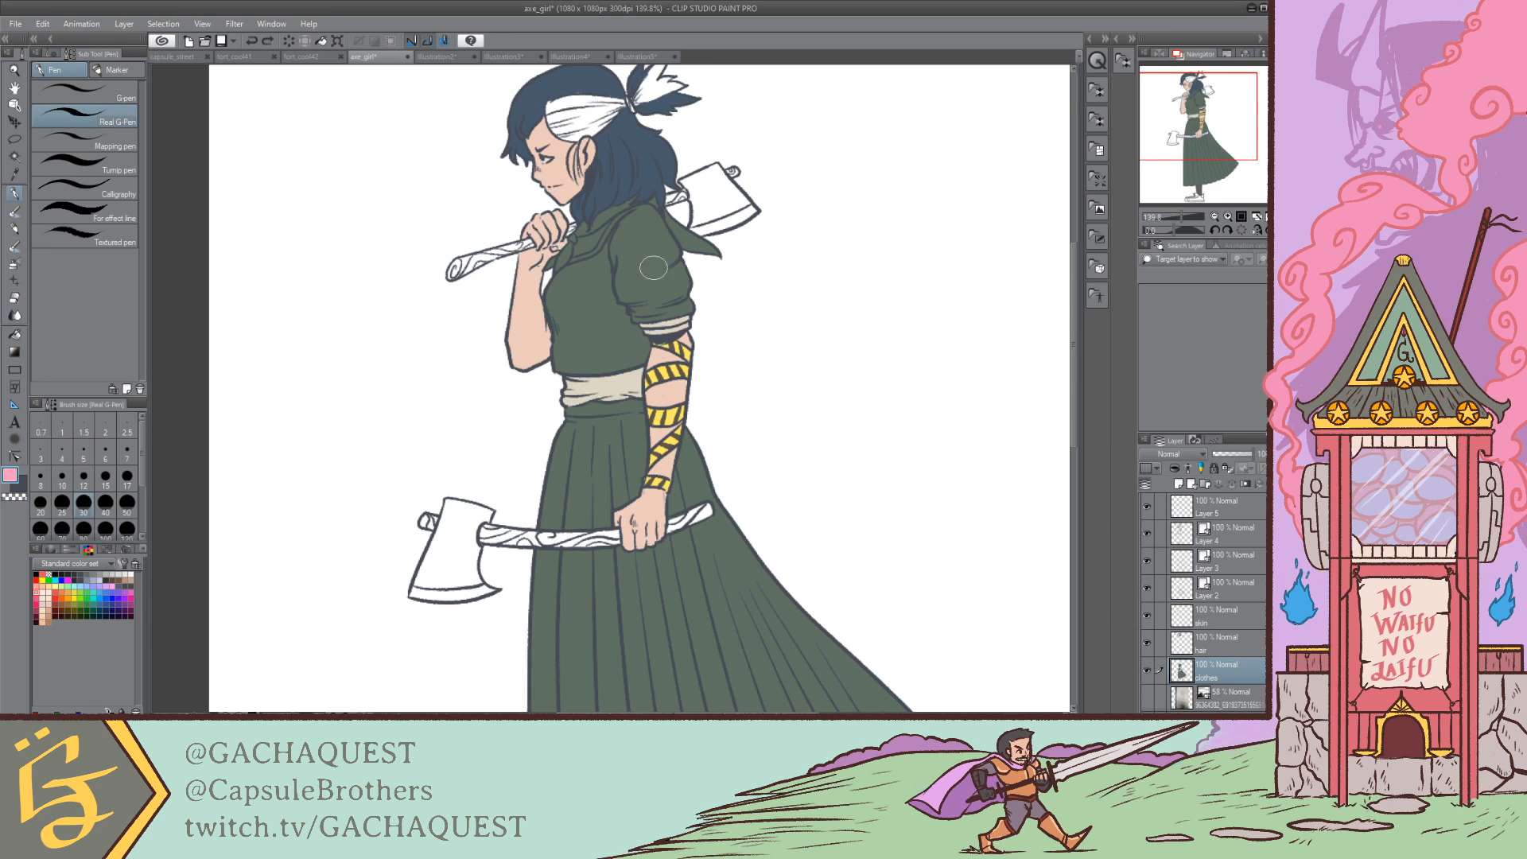
mouse_move(628, 247)
left_mouse_down()
mouse_move(664, 248)
mouse_move(620, 244)
left_mouse_up()
mouse_move(390, 228)
left_mouse_down()
mouse_move(464, 239)
mouse_move(413, 232)
left_mouse_up()
mouse_move(827, 176)
left_mouse_down()
mouse_move(863, 179)
mouse_move(802, 171)
left_mouse_up()
key("ctrl+z")
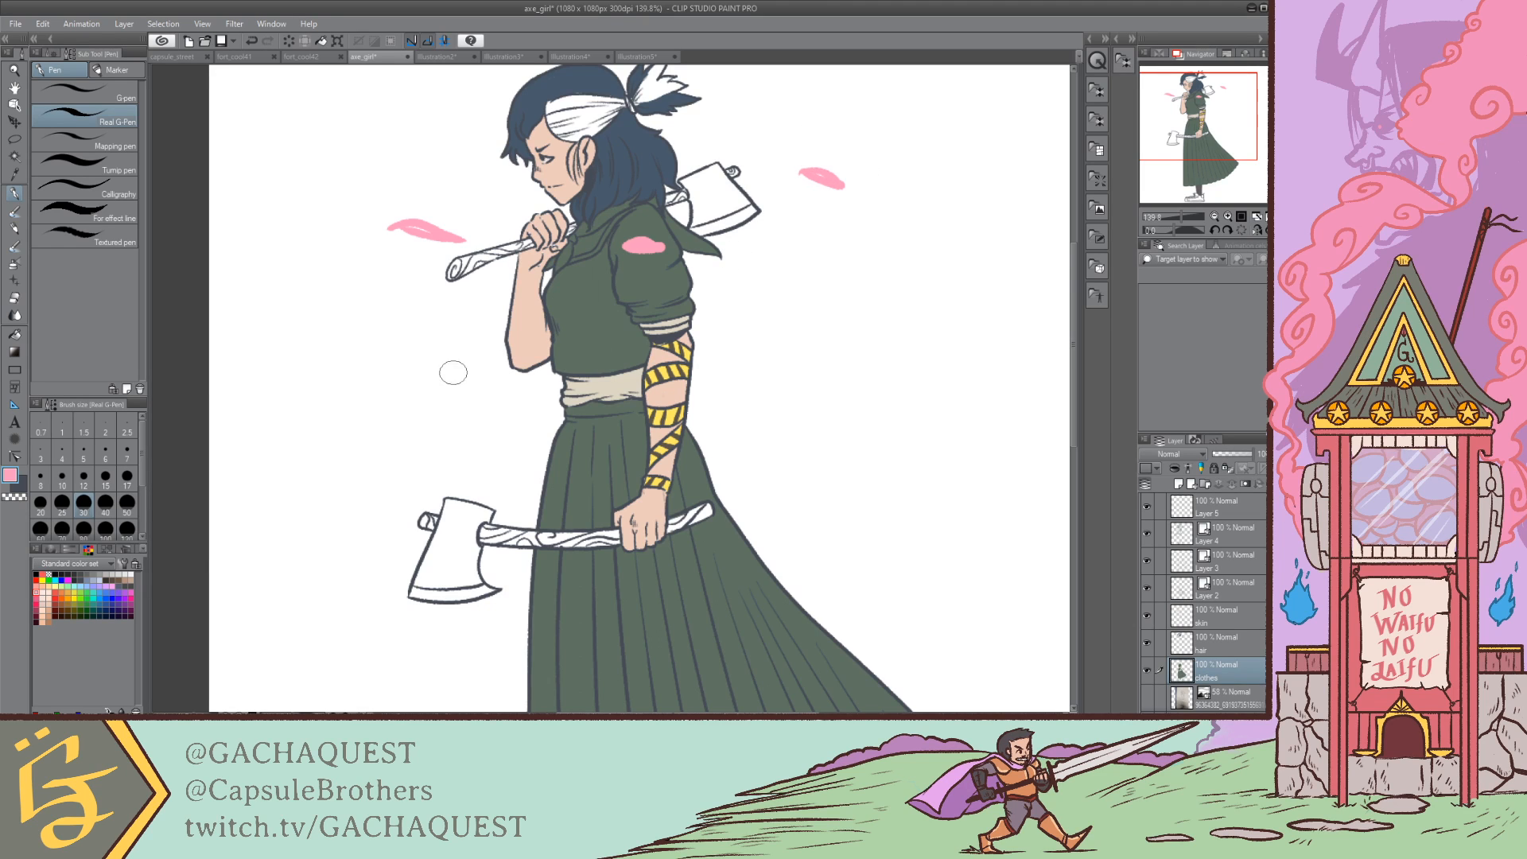
mouse_move(699, 360)
left_mouse_down()
mouse_move(750, 382)
mouse_move(701, 357)
left_mouse_up()
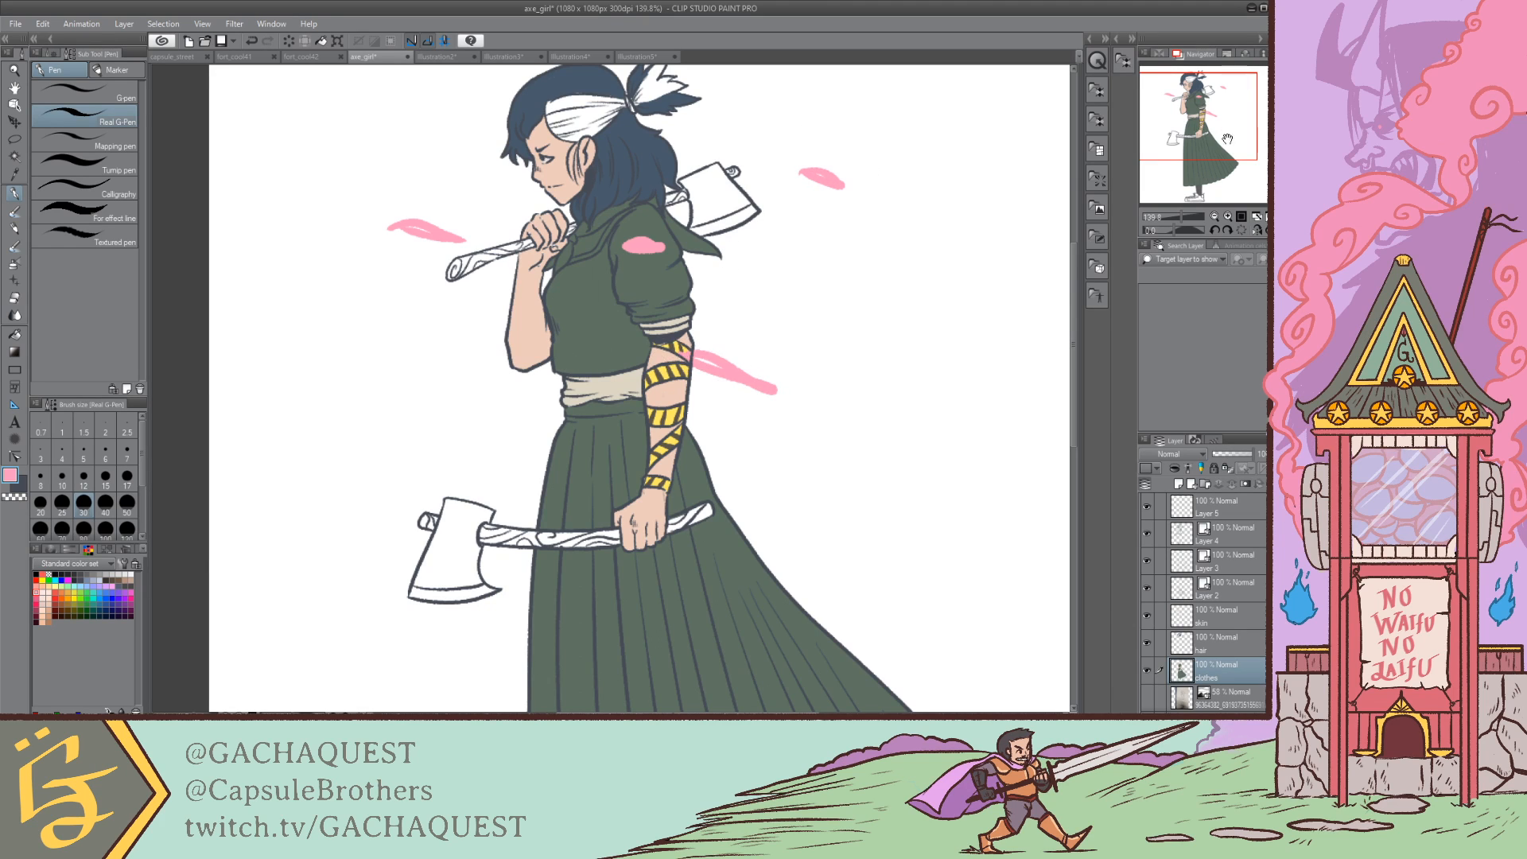
left_click_drag(1226, 140, 1232, 132)
key("ctrl+z")
key("ctrl+z")
key("ctrl+z")
key("ctrl+z")
key("ctrl+z")
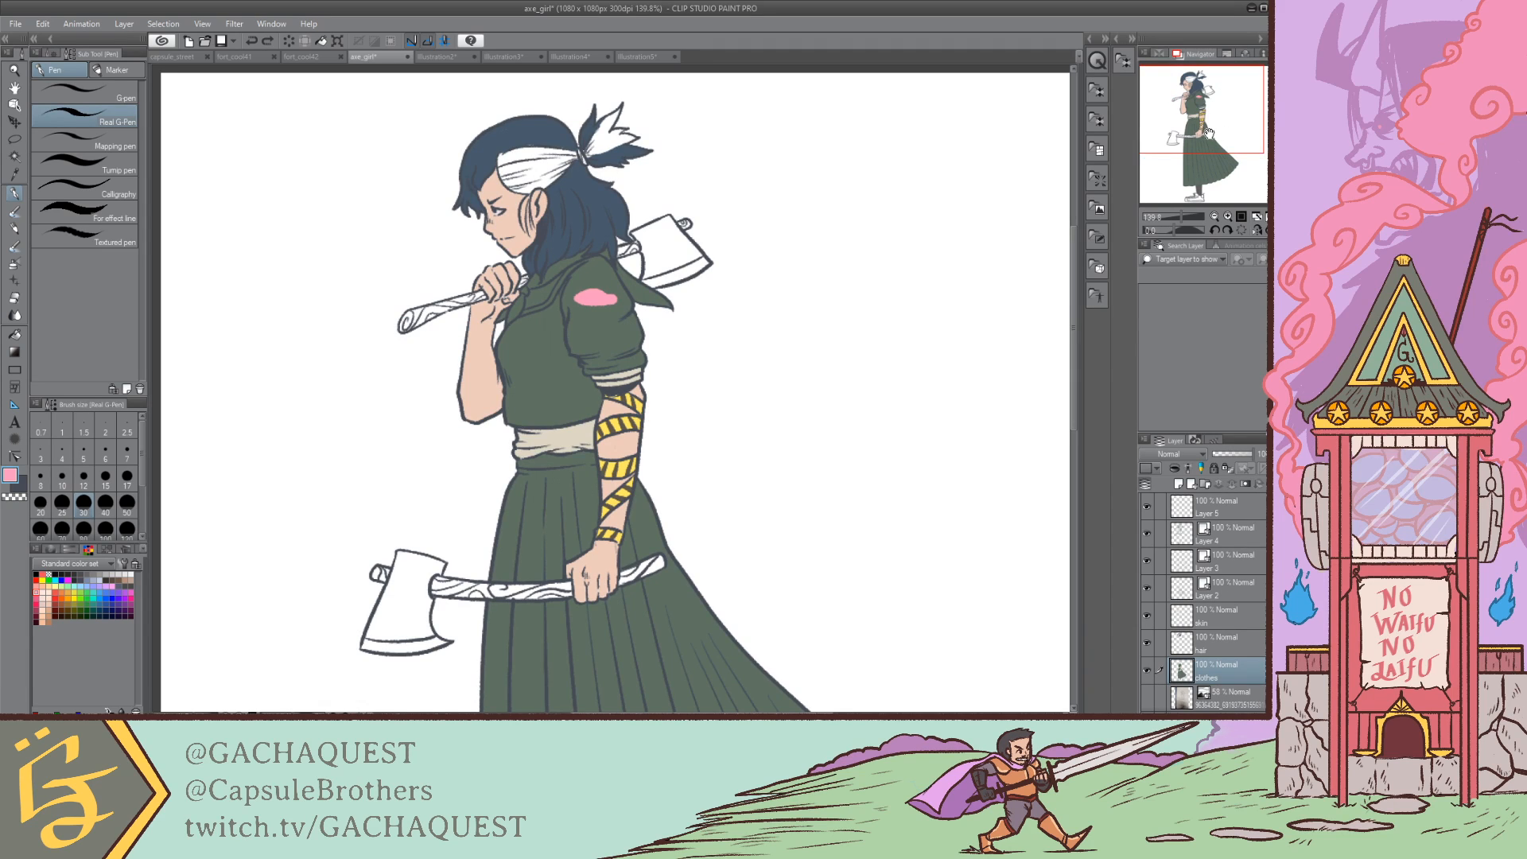
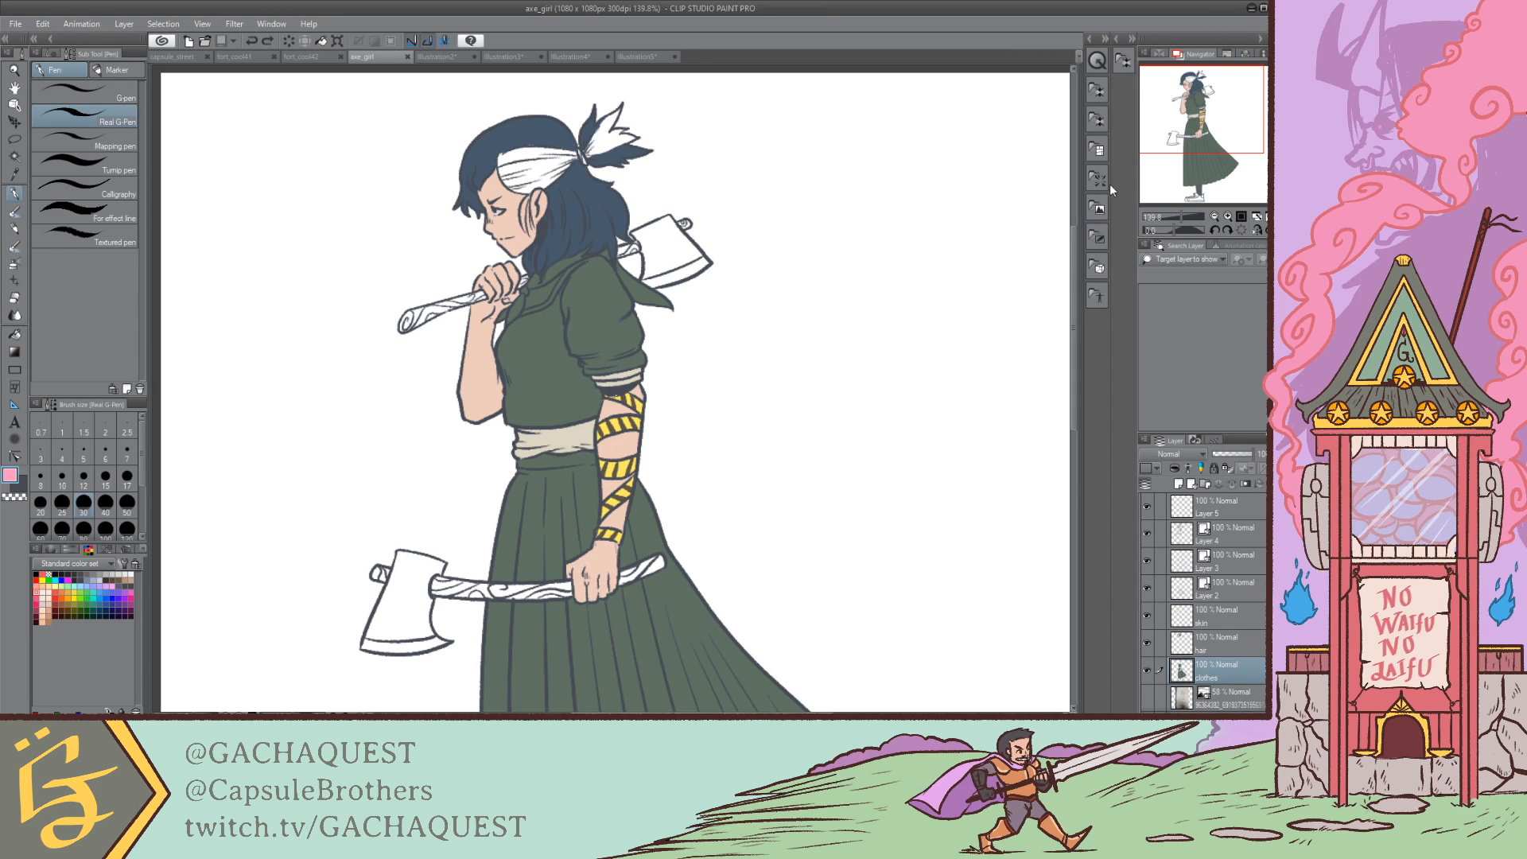
Step: Add a new layer at the top of the layer stack and choose golden yellow as the drawing colour
mouse_move(1187, 130)
left_mouse_down()
mouse_move(1187, 160)
mouse_move(1187, 135)
left_mouse_up()
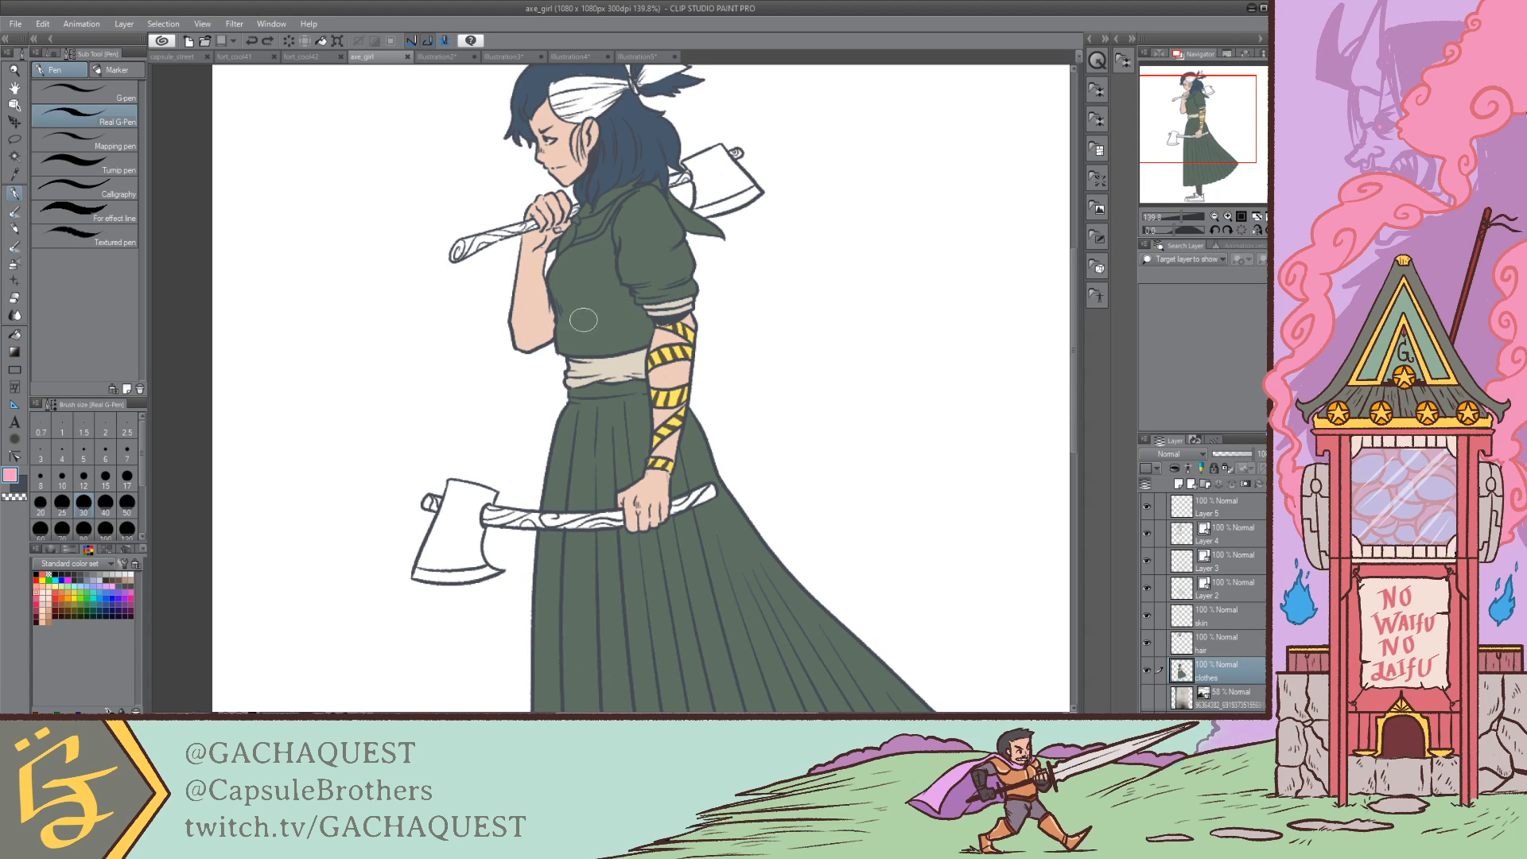
key("p")
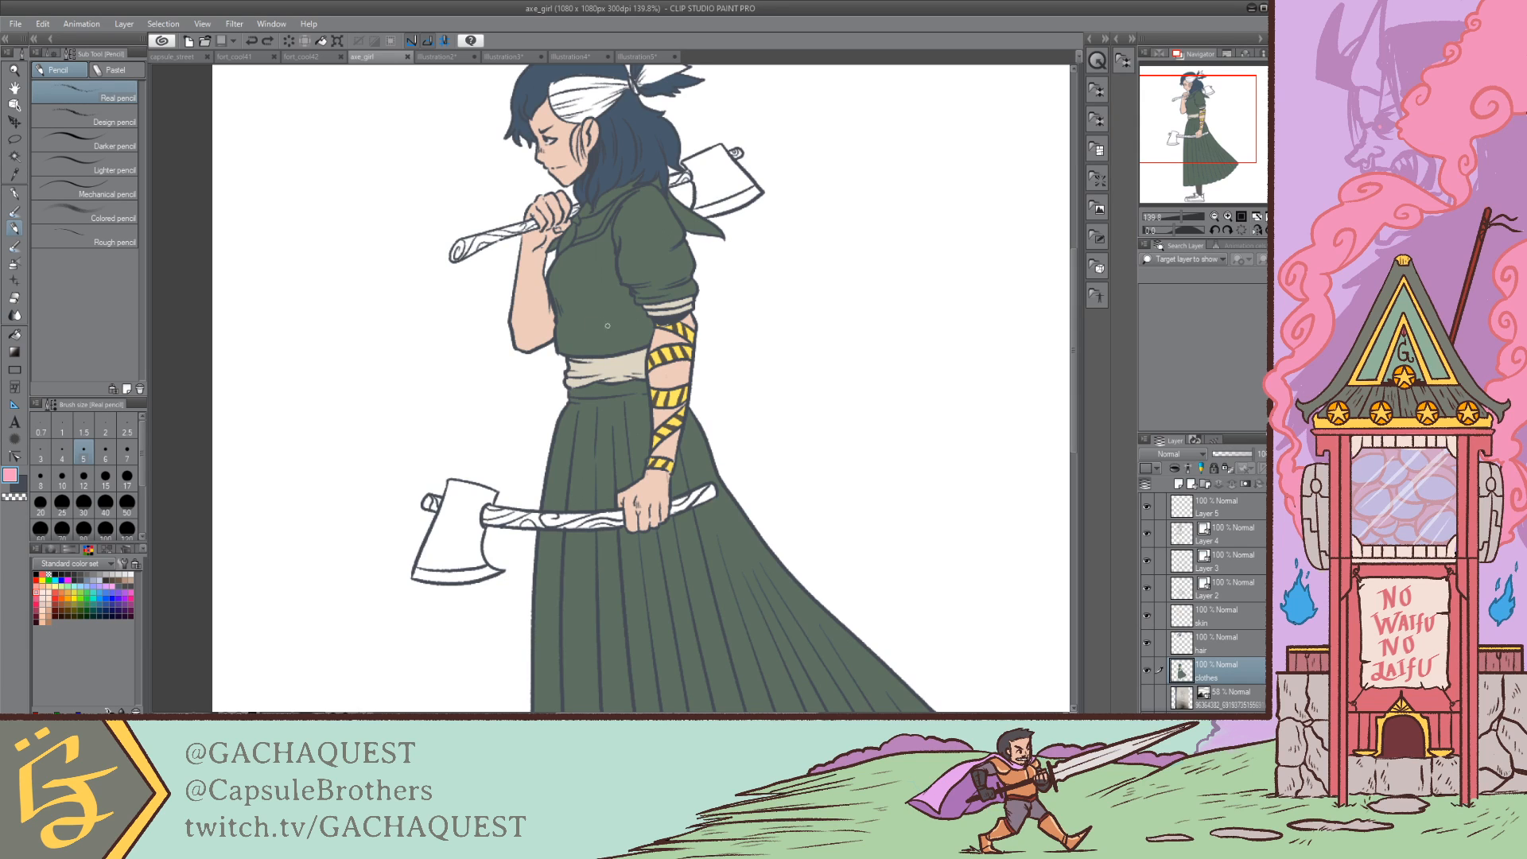
left_click(667, 319, "alt")
left_click_drag(1161, 128, 1152, 119)
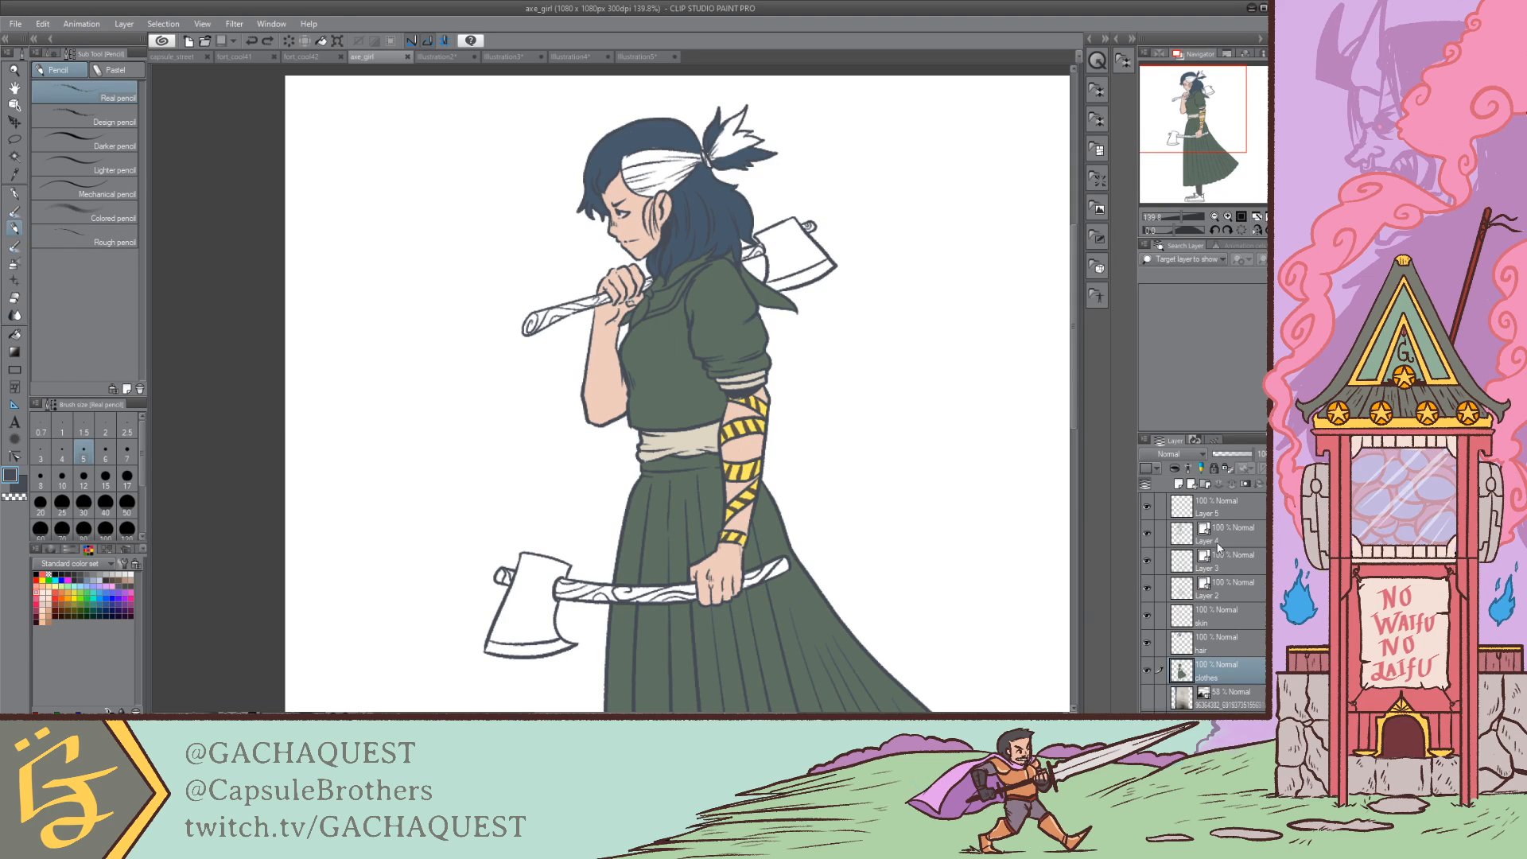
left_click(1237, 508)
left_click(1178, 483)
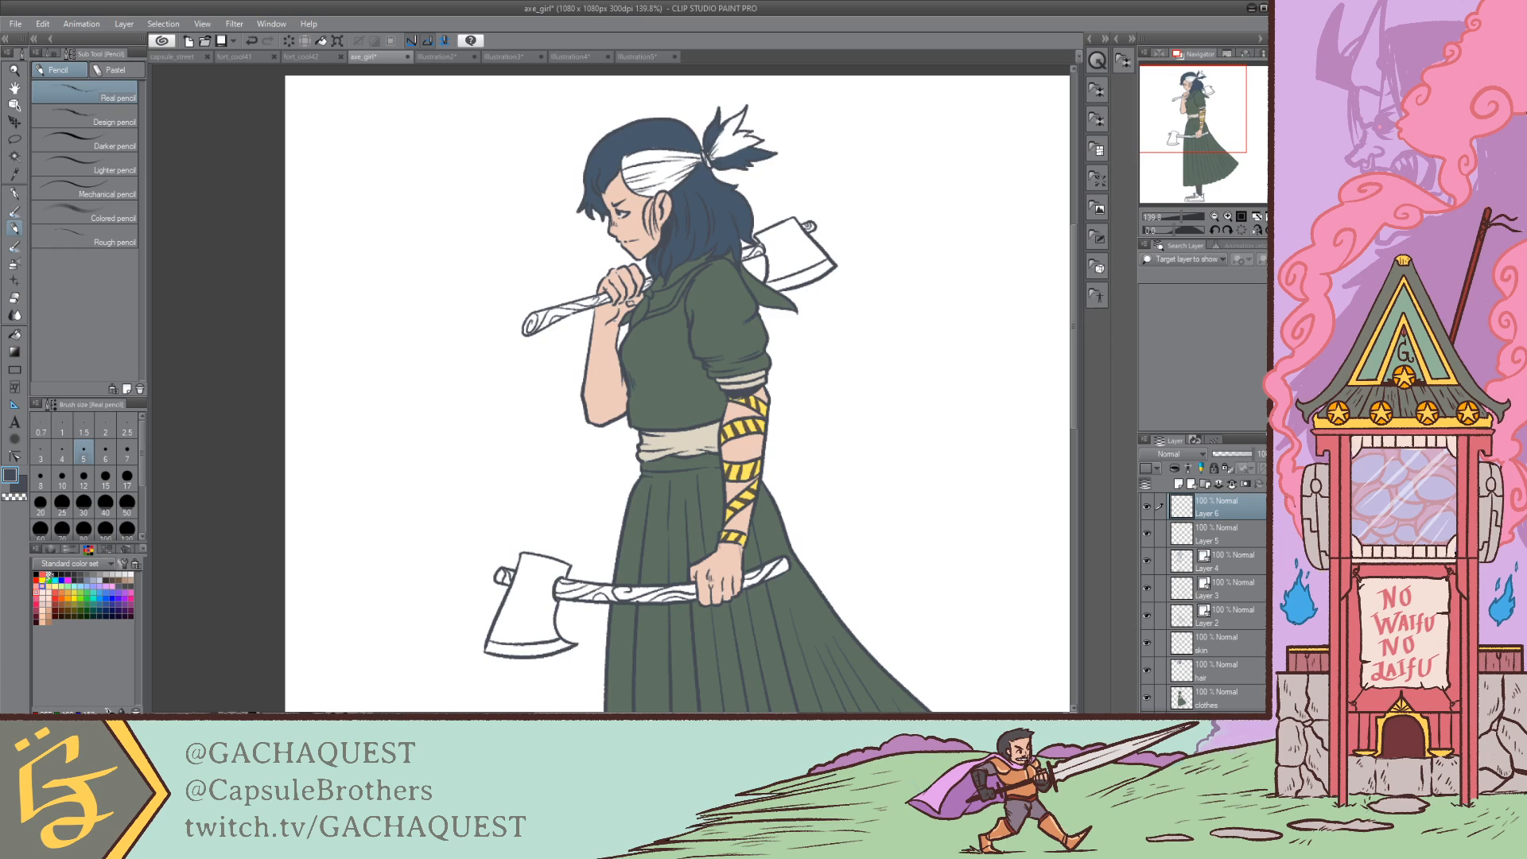
left_click(42, 580)
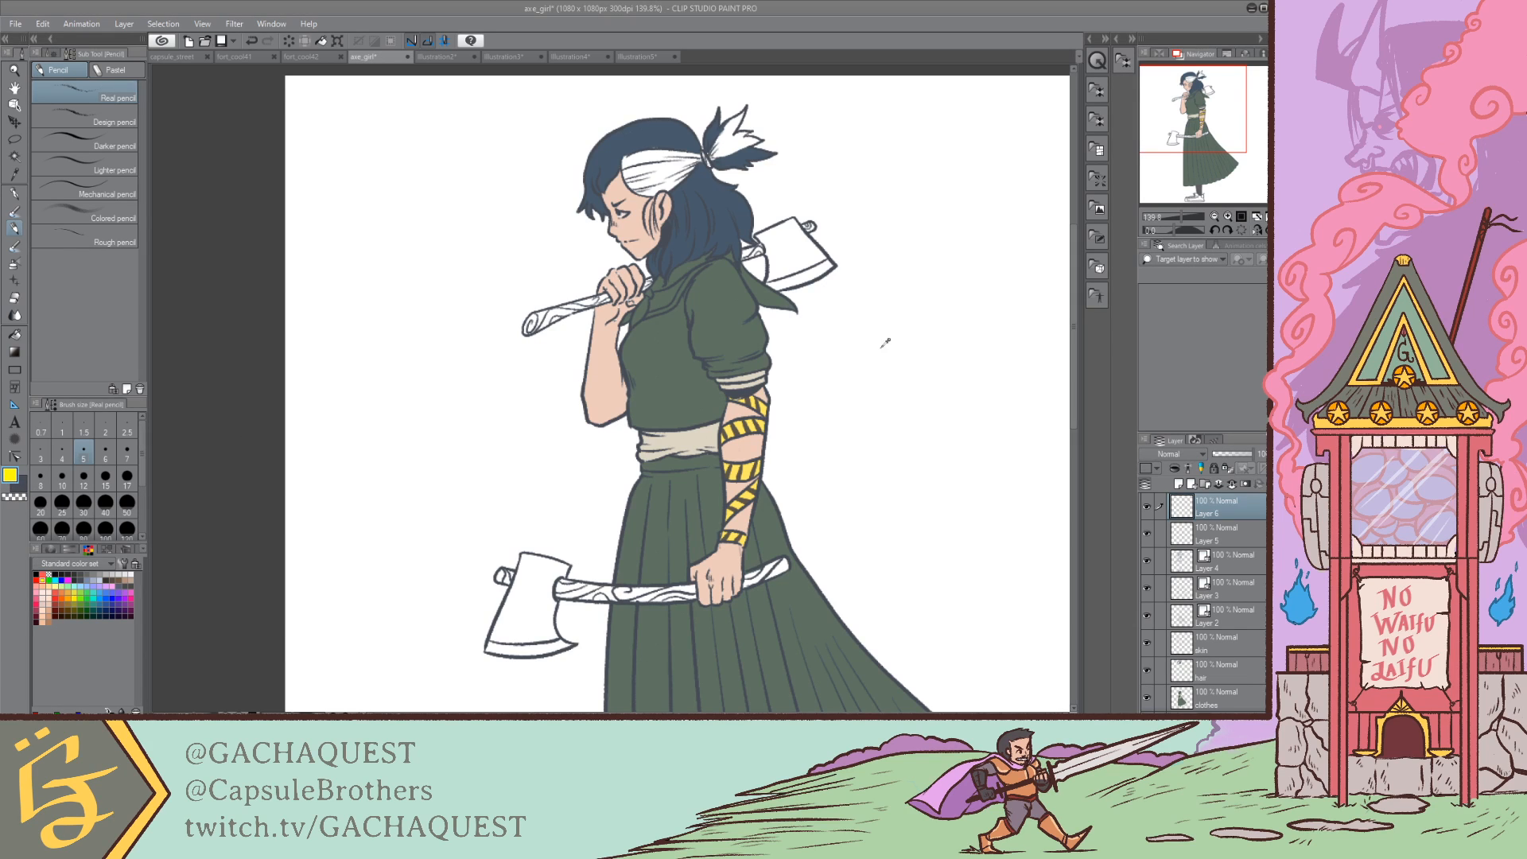
mouse_move(455, 245)
left_mouse_down()
mouse_move(541, 226)
mouse_move(566, 245)
left_mouse_up()
key("ctrl+z")
key("ctrl+z")
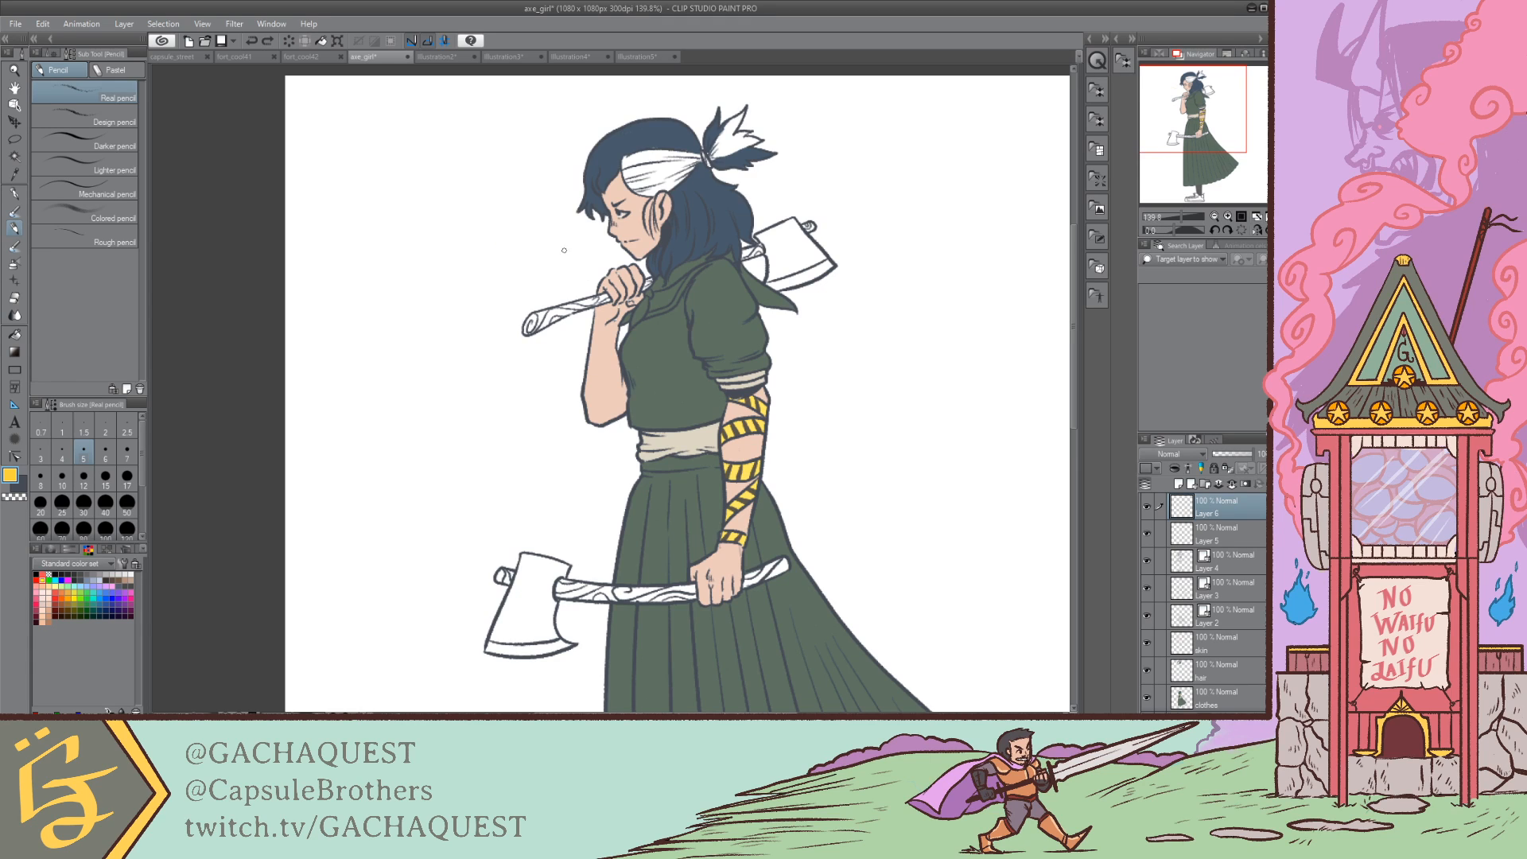
Step: Switch to the Real G-Pen at brush size 15 and try yellow strokes in front of the girl's face, undoing them
key("p")
key("bracketleft")
key("bracketleft")
mouse_move(563, 182)
left_mouse_down()
mouse_move(595, 244)
mouse_move(594, 228)
left_mouse_up()
left_click_drag(609, 208, 639, 224)
key("ctrl+z")
key("ctrl+z")
key("ctrl+z")
Step: Try scattering short yellow flecks in the empty space on both sides of the girl's upper body
mouse_move(543, 226)
left_mouse_down()
mouse_move(567, 253)
mouse_move(586, 242)
left_mouse_up()
left_click_drag(609, 241, 618, 233)
left_click_drag(439, 207, 442, 212)
left_click_drag(500, 167, 517, 177)
left_click_drag(506, 125, 513, 140)
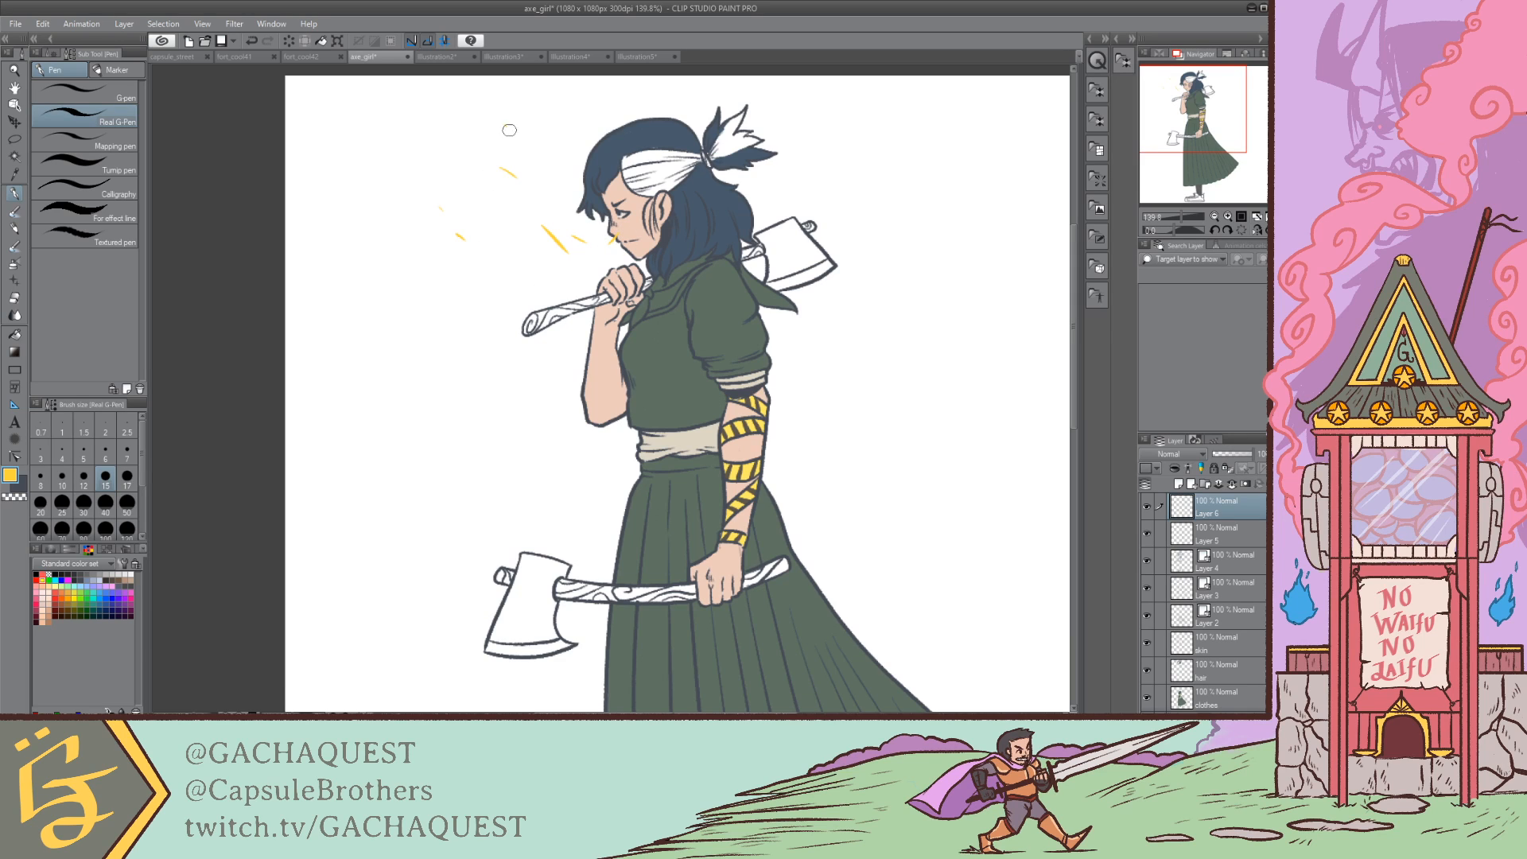
left_click_drag(372, 175, 377, 189)
left_click_drag(351, 335, 369, 350)
left_click_drag(463, 365, 477, 368)
left_click_drag(418, 295, 405, 290)
left_click(482, 277)
left_click_drag(547, 422, 561, 425)
left_click_drag(819, 379, 853, 383)
left_click_drag(880, 426, 937, 455)
left_click_drag(1189, 107, 1210, 105)
left_click_drag(787, 299, 803, 295)
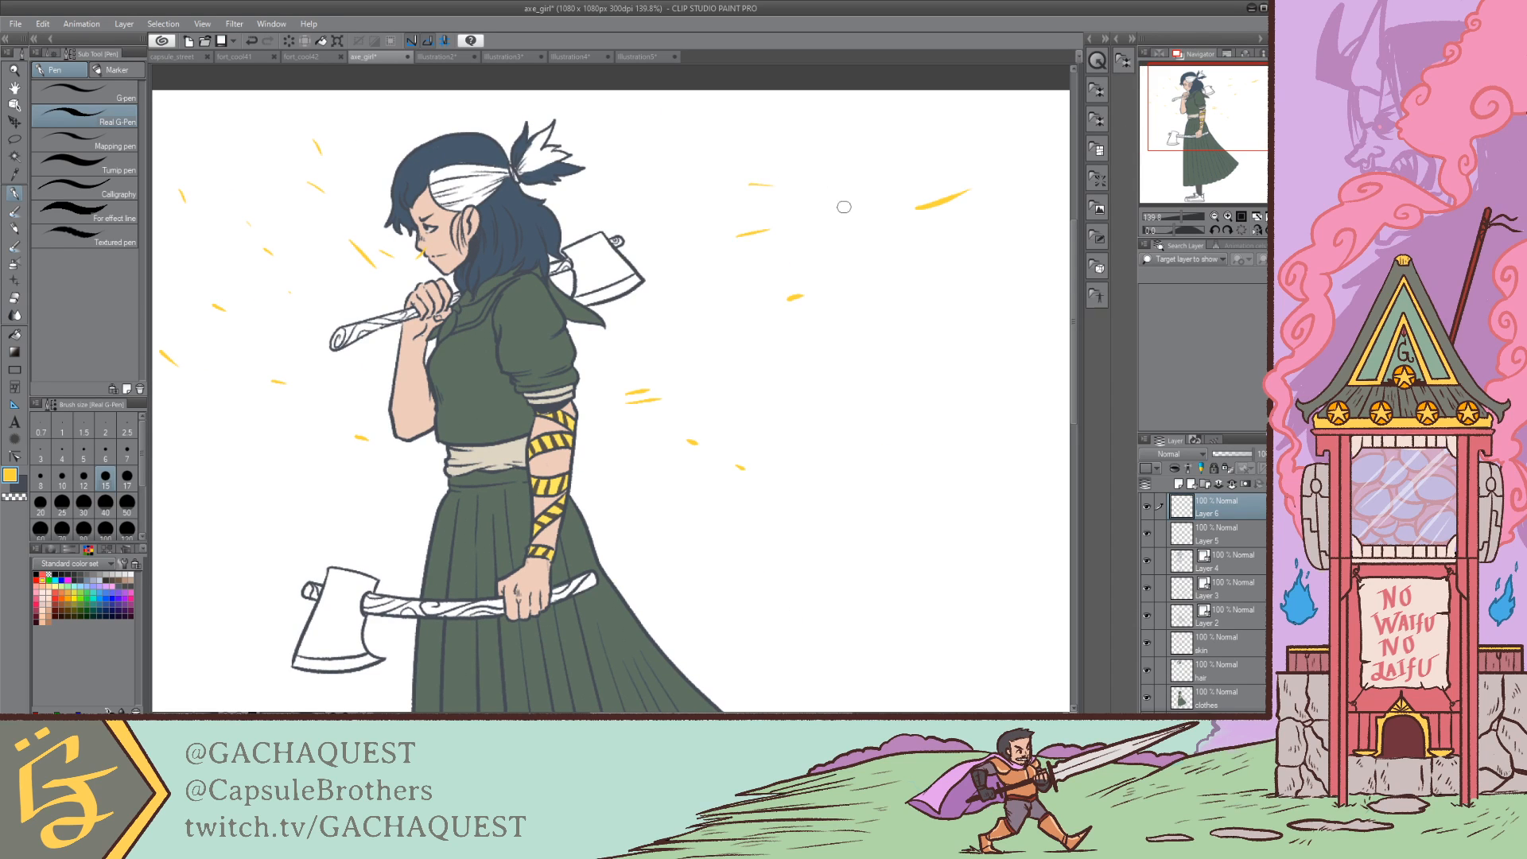
Step: Try tall yellow grass blades beside the girl and across her skirt
left_click_drag(1207, 137, 1201, 161)
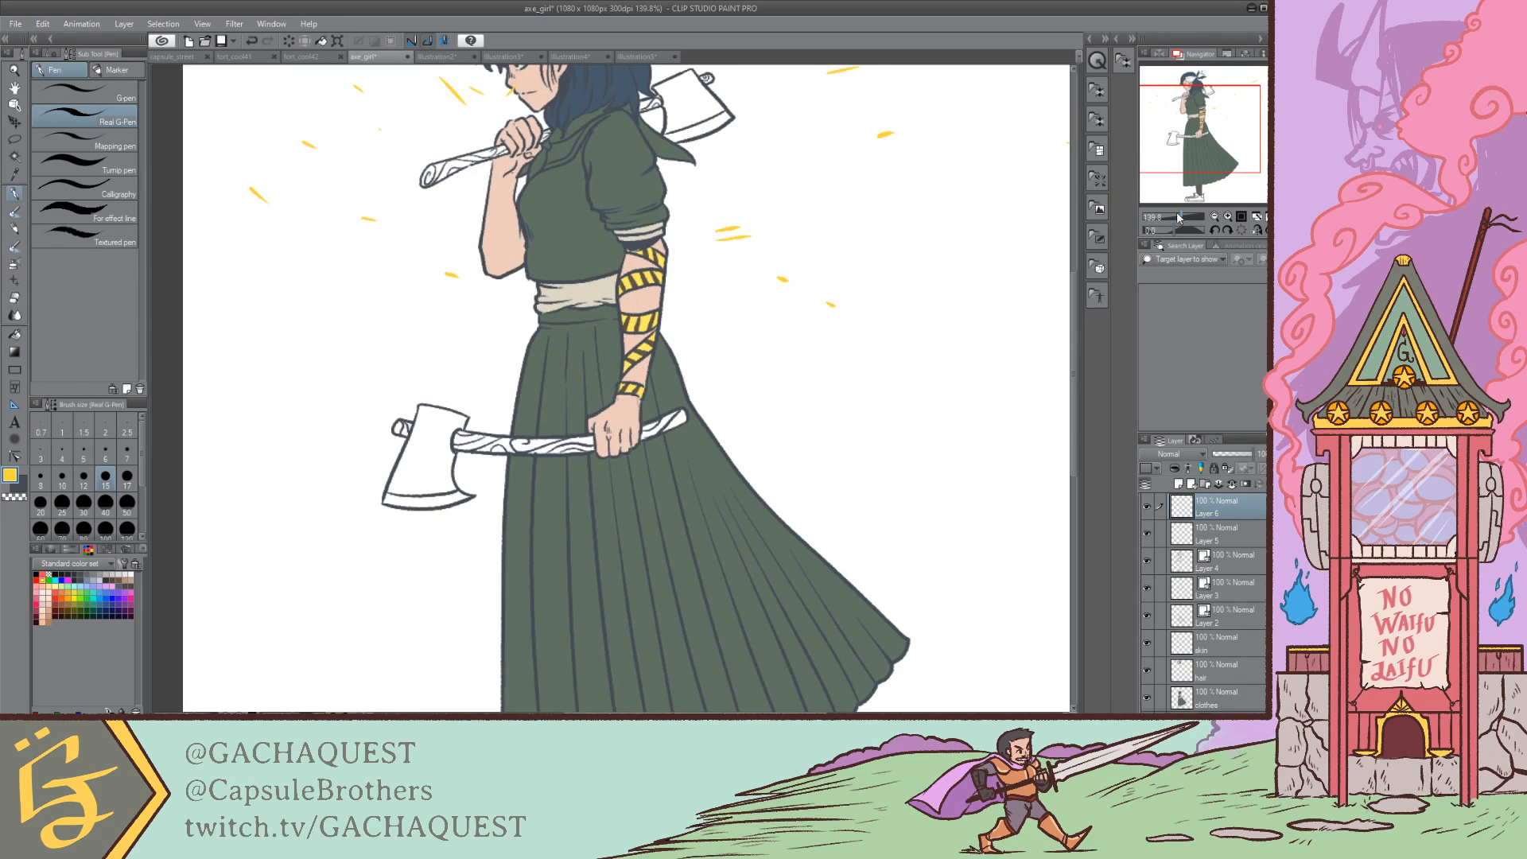
left_click_drag(1180, 216, 1175, 217)
left_click_drag(1214, 162, 1210, 184)
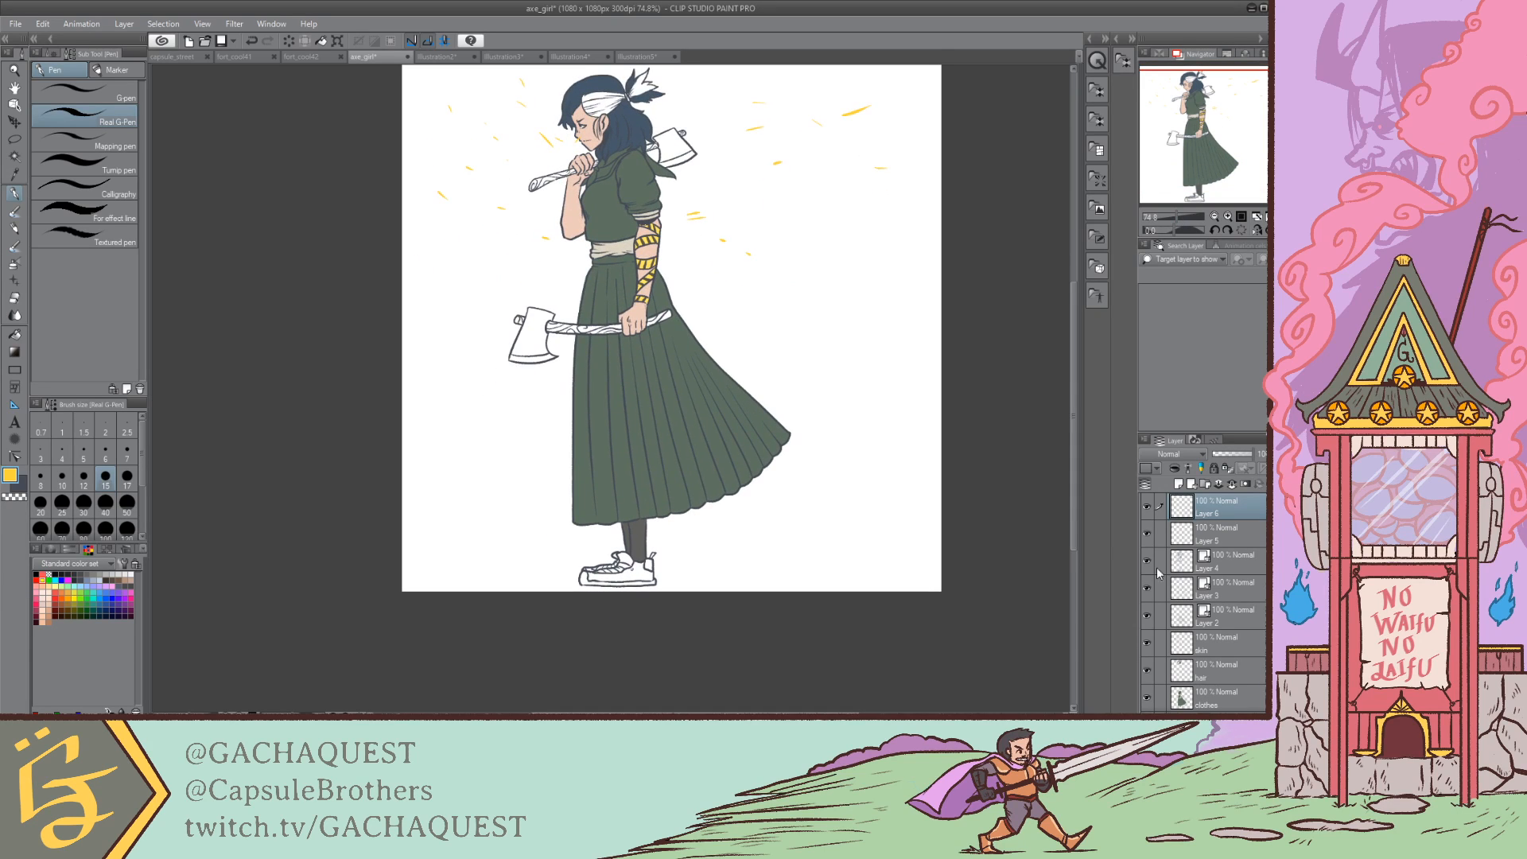
left_click_drag(442, 575, 403, 434)
mouse_move(444, 548)
left_mouse_down()
mouse_move(414, 337)
mouse_move(447, 375)
left_mouse_up()
left_click_drag(501, 480, 503, 430)
left_click_drag(513, 556, 533, 392)
mouse_move(495, 544)
left_mouse_down()
mouse_move(522, 416)
mouse_move(524, 447)
left_mouse_up()
left_click_drag(451, 355, 451, 278)
left_click_drag(446, 426, 447, 502)
left_click_drag(433, 240, 441, 456)
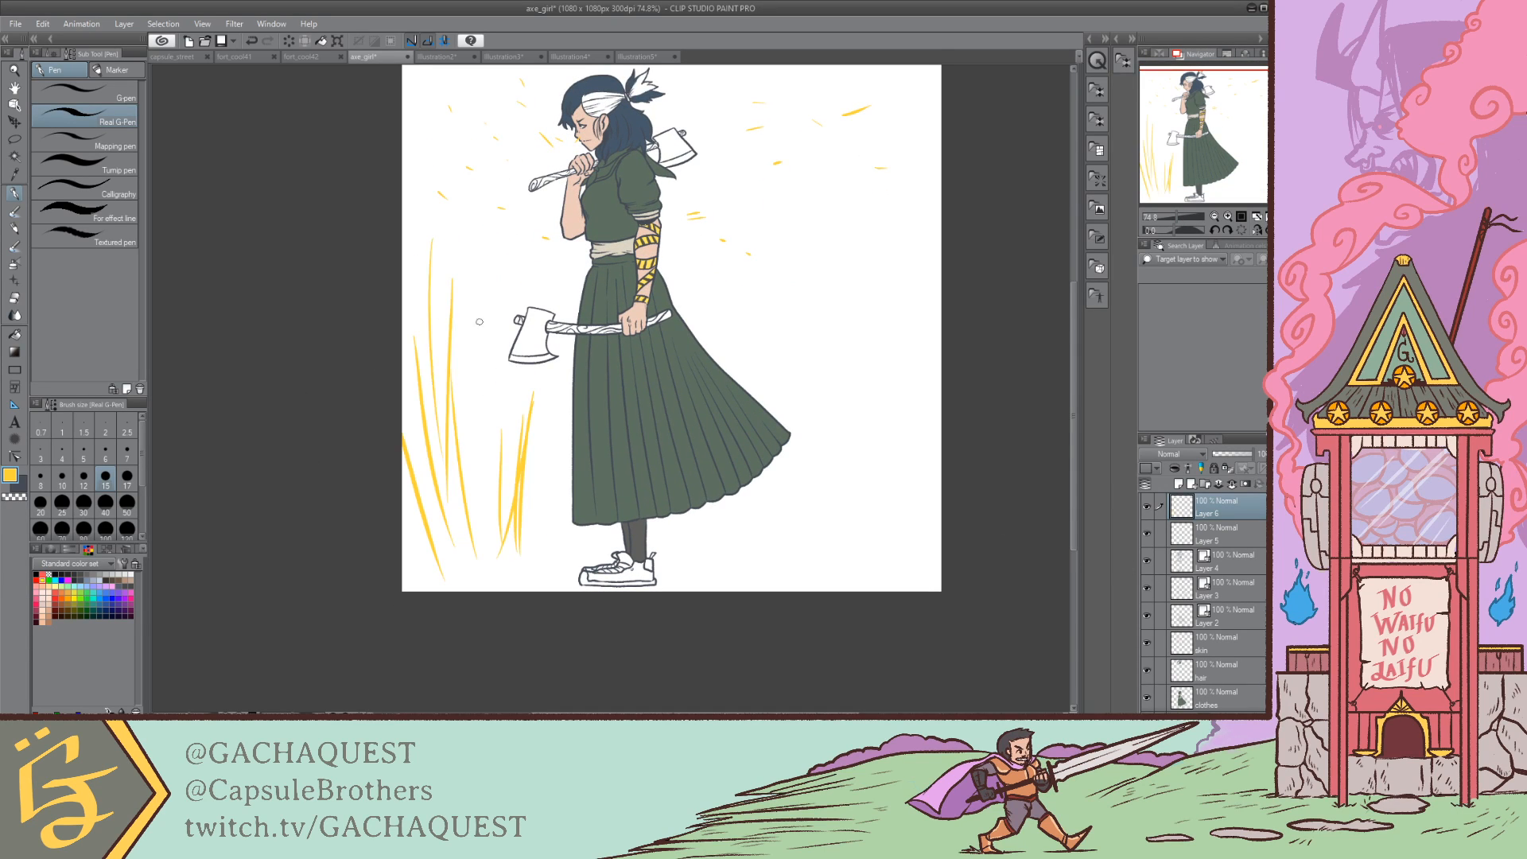
left_click_drag(481, 314, 473, 446)
left_click_drag(488, 402, 489, 504)
mouse_move(508, 385)
left_mouse_down()
mouse_move(509, 502)
mouse_move(531, 494)
left_mouse_up()
left_click_drag(559, 379, 557, 481)
left_click_drag(628, 342, 630, 475)
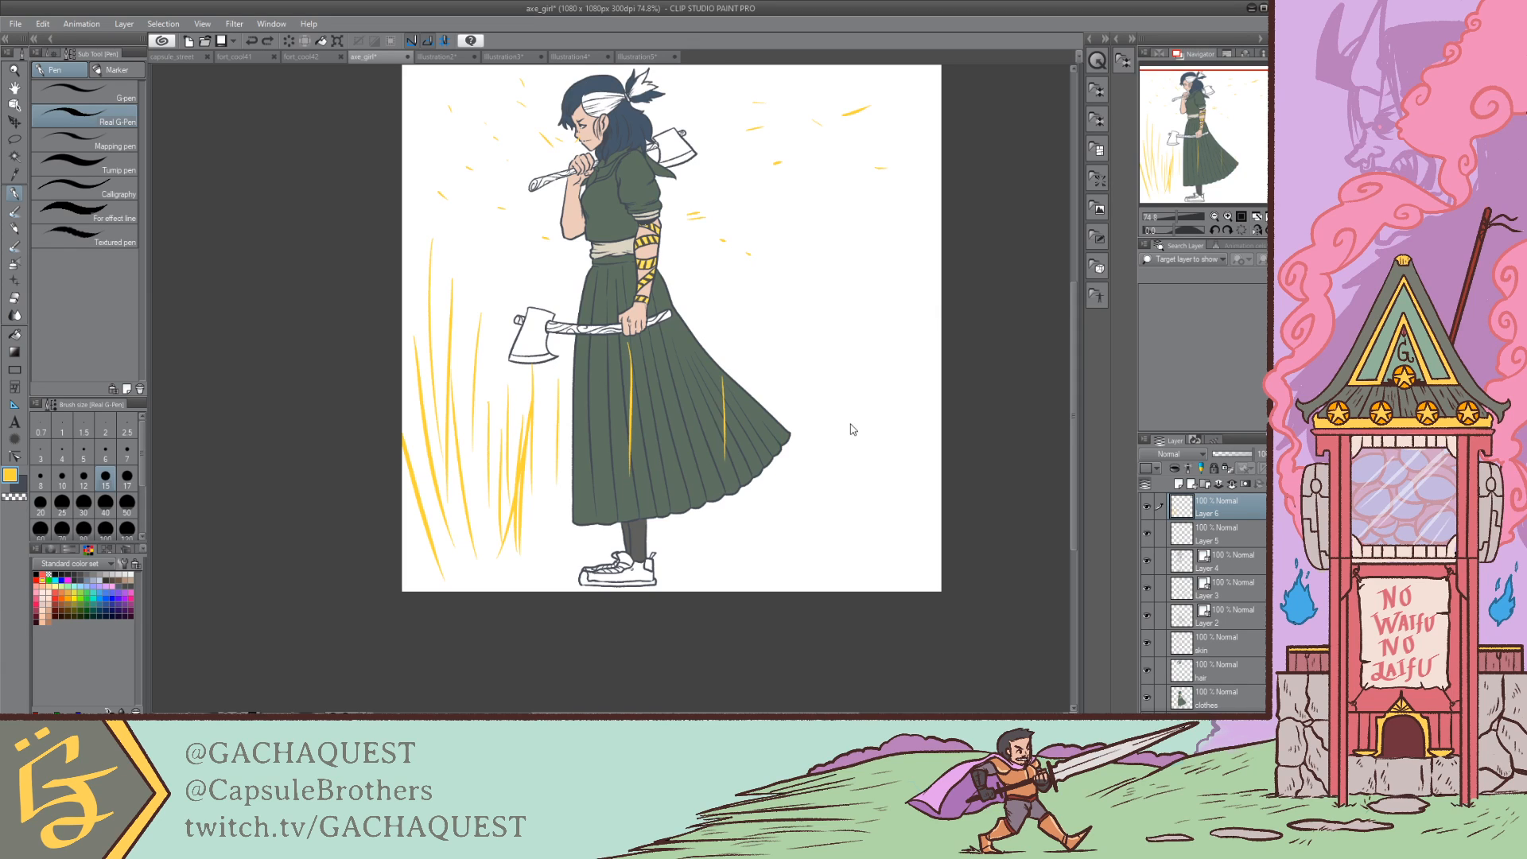
Step: Undo all the yellow grass blades and flecks around the girl
key("ctrl+z")
key("ctrl+z")
key("ctrl+z")
key("ctrl+z")
key("ctrl+z")
key("ctrl+z")
key("ctrl+z")
key("ctrl+z")
key("ctrl+z")
key("ctrl+z")
key("ctrl+z")
key("ctrl+z")
key("ctrl+z")
key("ctrl+z")
key("ctrl+z")
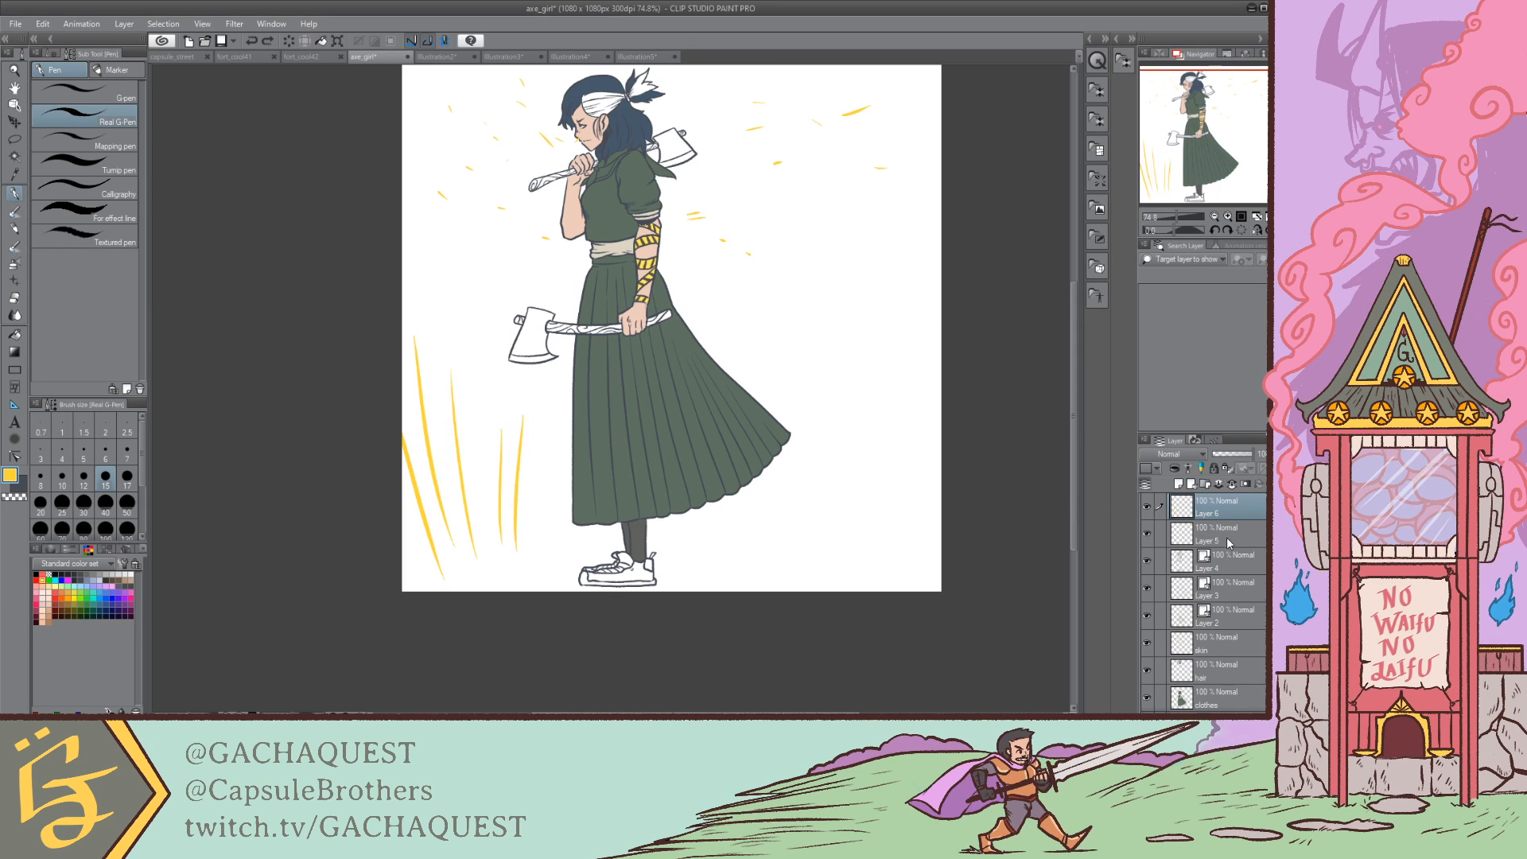
key("ctrl+z")
key("ctrl+z")
key("ctrl+z")
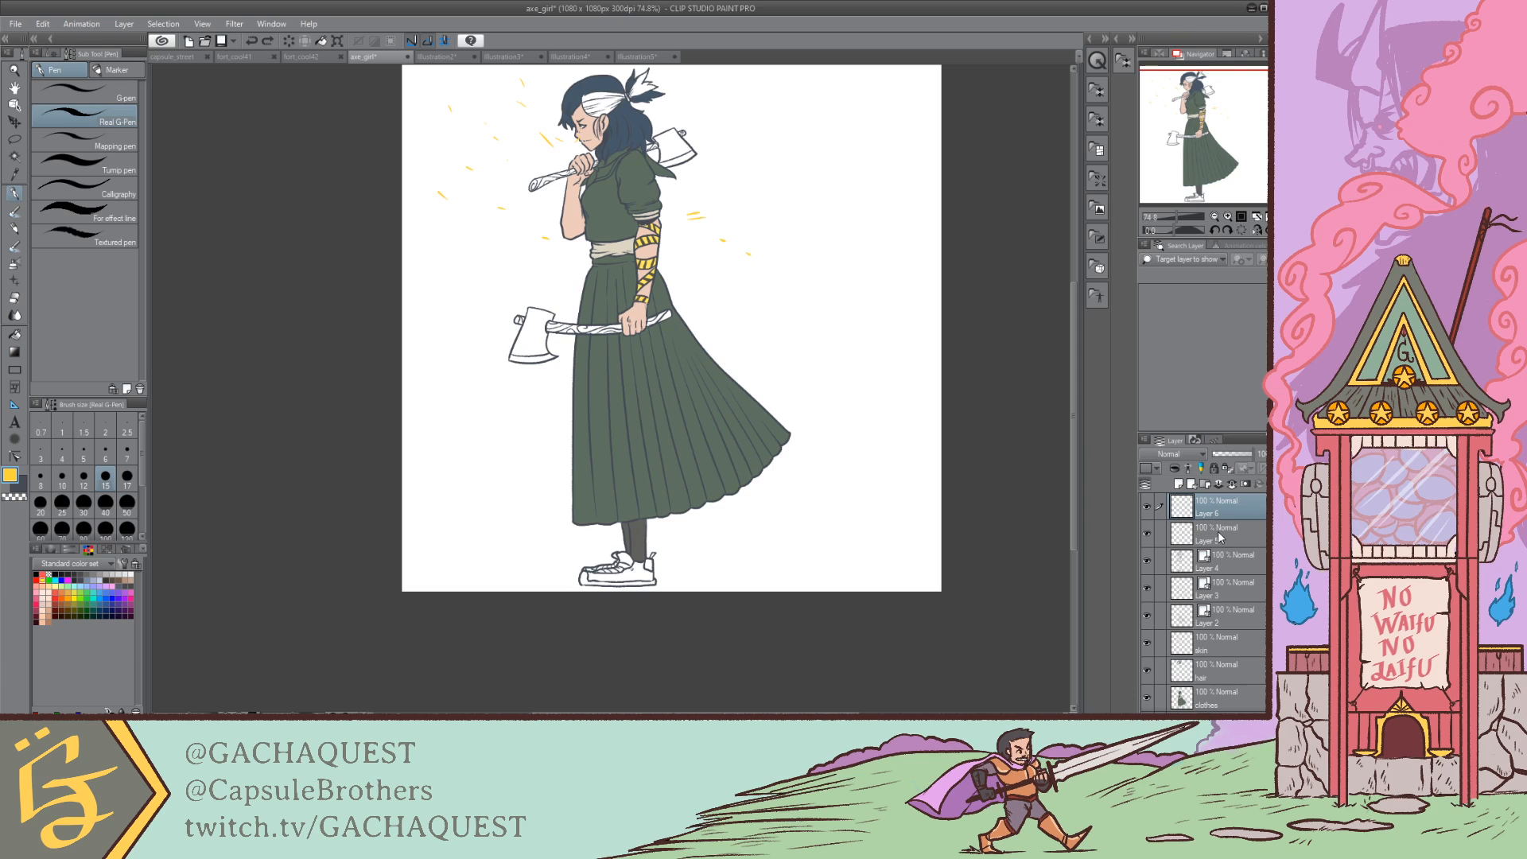
key("ctrl+z")
key("ctrl+z")
key("ctrl+z")
key("ctrl+z")
key("ctrl+z")
key("ctrl+z")
Step: Add a new layer directly above the 50% reference image layer, below the clothes layer
scroll(1232, 652, "down", 3)
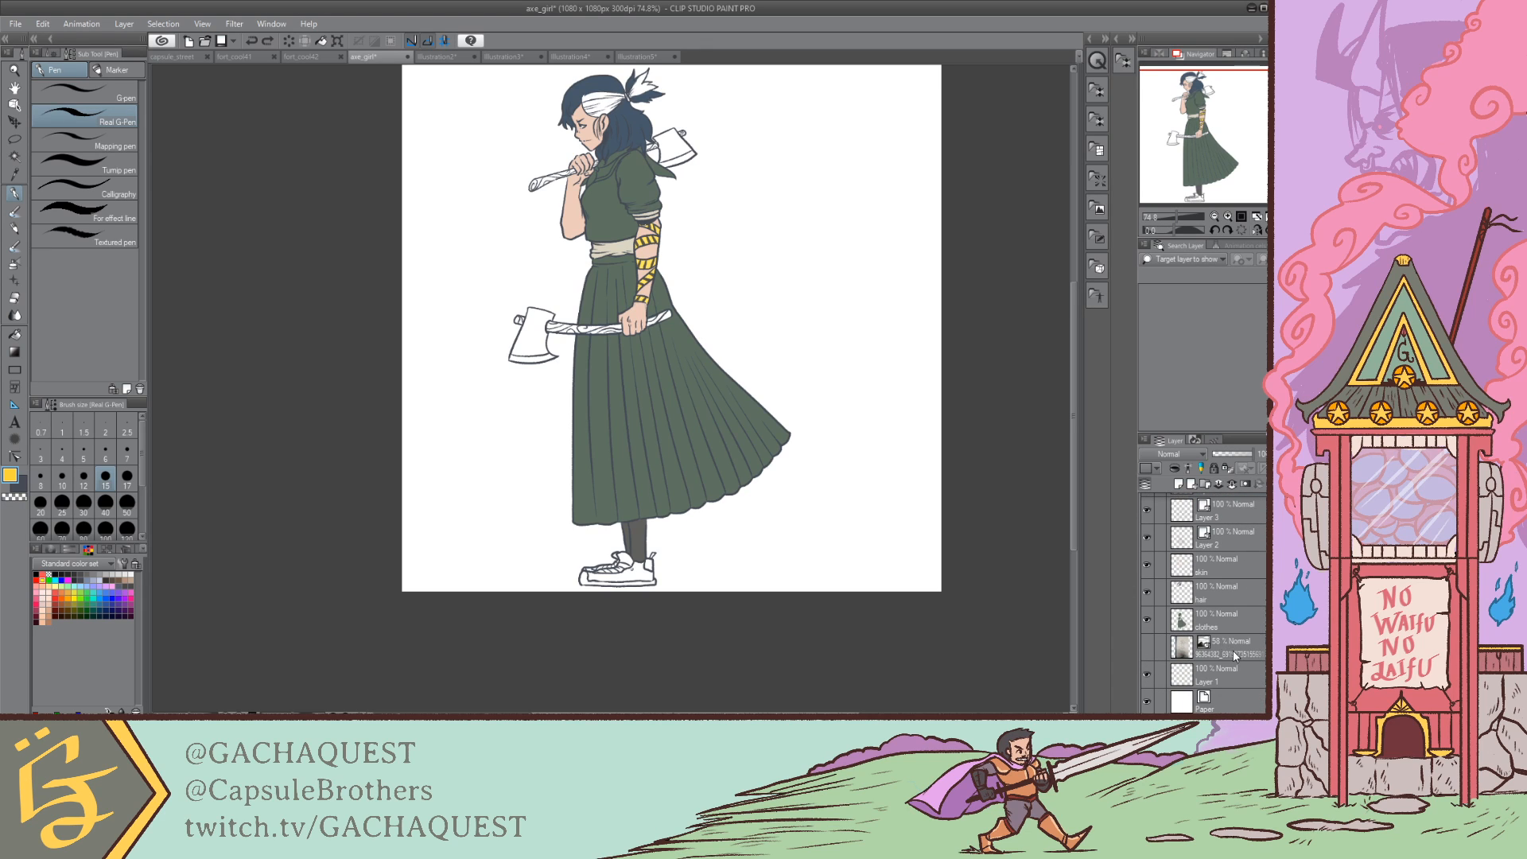
left_click(1232, 650)
left_click(1179, 483)
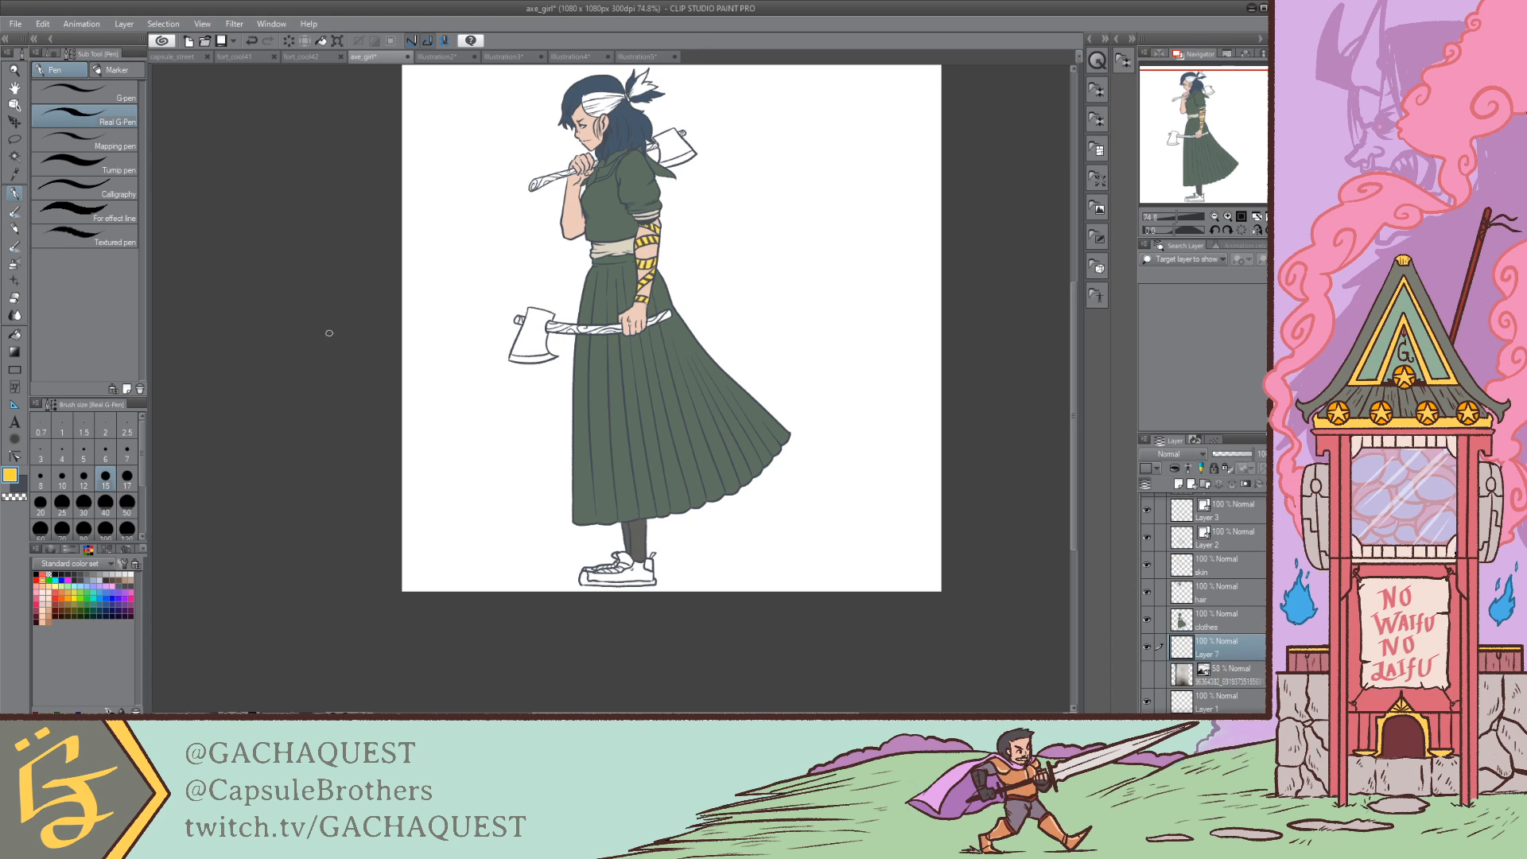
Step: Try long wavy yellow ground lines across the canvas behind the girl, and undo each one
mouse_move(328, 332)
left_mouse_down()
mouse_move(609, 373)
mouse_move(854, 370)
left_mouse_up()
key("ctrl+z")
mouse_move(297, 341)
left_mouse_down()
mouse_move(410, 374)
mouse_move(746, 374)
mouse_move(835, 404)
left_mouse_up()
key("ctrl+z")
left_click_drag(381, 280, 763, 301)
key("ctrl+z")
mouse_move(373, 318)
left_mouse_down()
mouse_move(541, 381)
mouse_move(709, 365)
mouse_move(879, 395)
left_mouse_up()
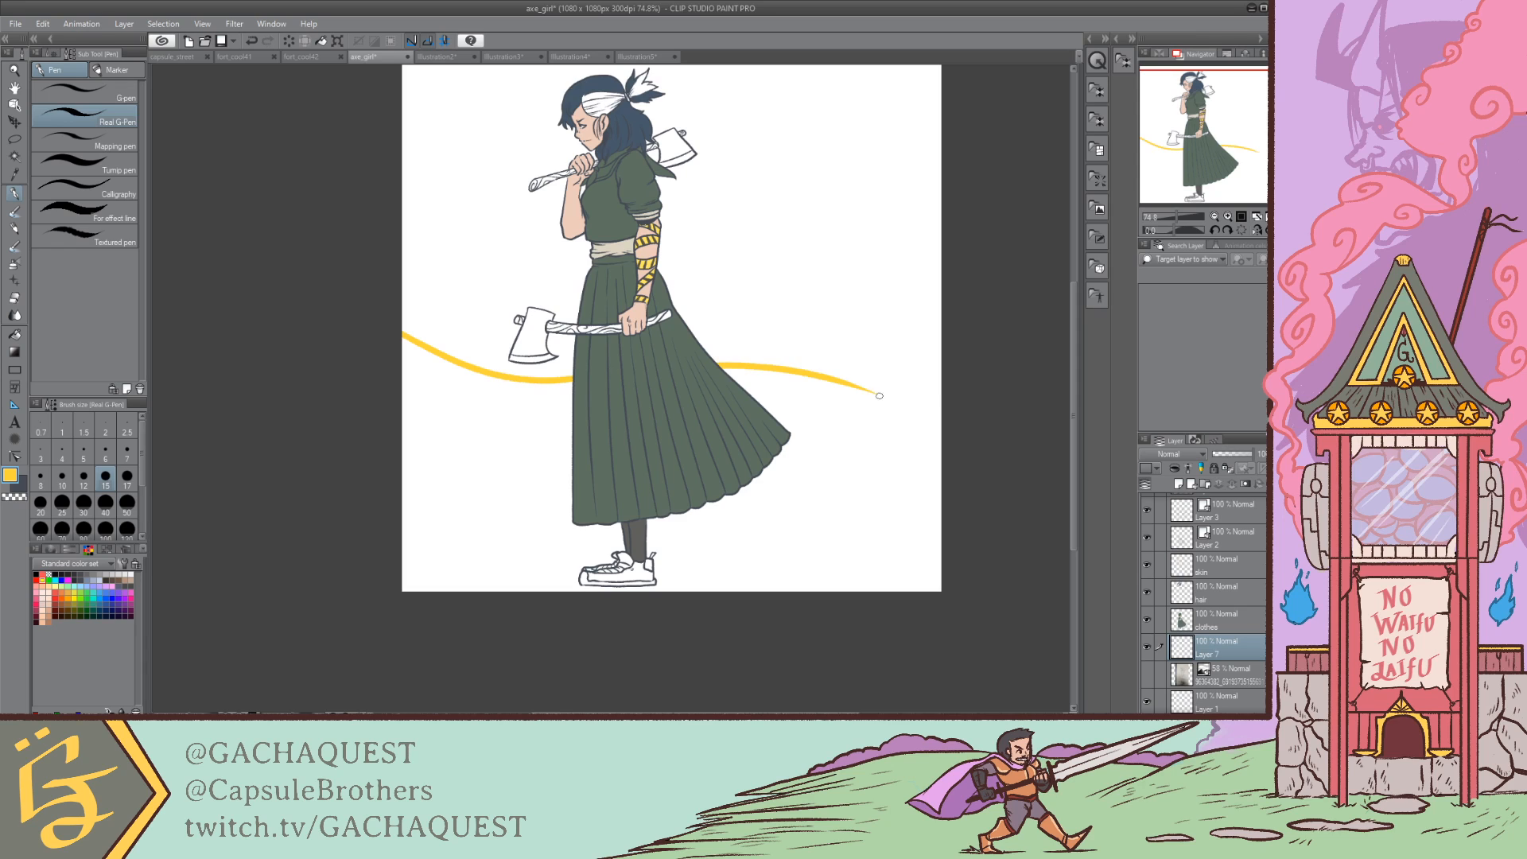
key("ctrl+z")
mouse_move(355, 341)
left_mouse_down()
mouse_move(518, 377)
mouse_move(739, 332)
mouse_move(827, 338)
left_mouse_up()
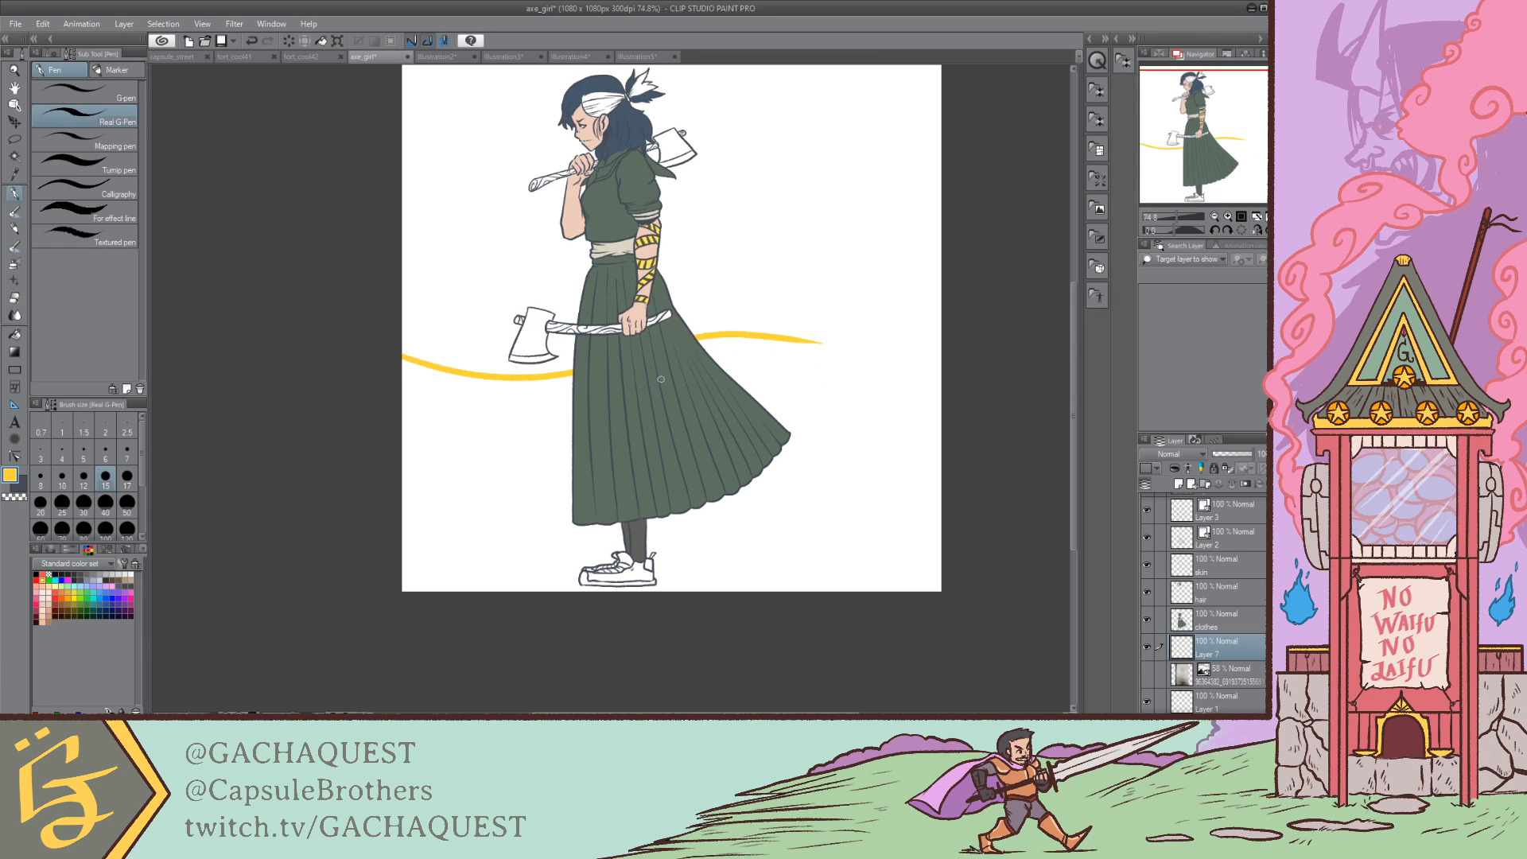
key("ctrl+z")
Step: Sketch two yellow ridge lines across the canvas behind the girl, at about the height of the lowered axe
mouse_move(332, 299)
left_mouse_down()
mouse_move(481, 335)
mouse_move(460, 410)
left_mouse_up()
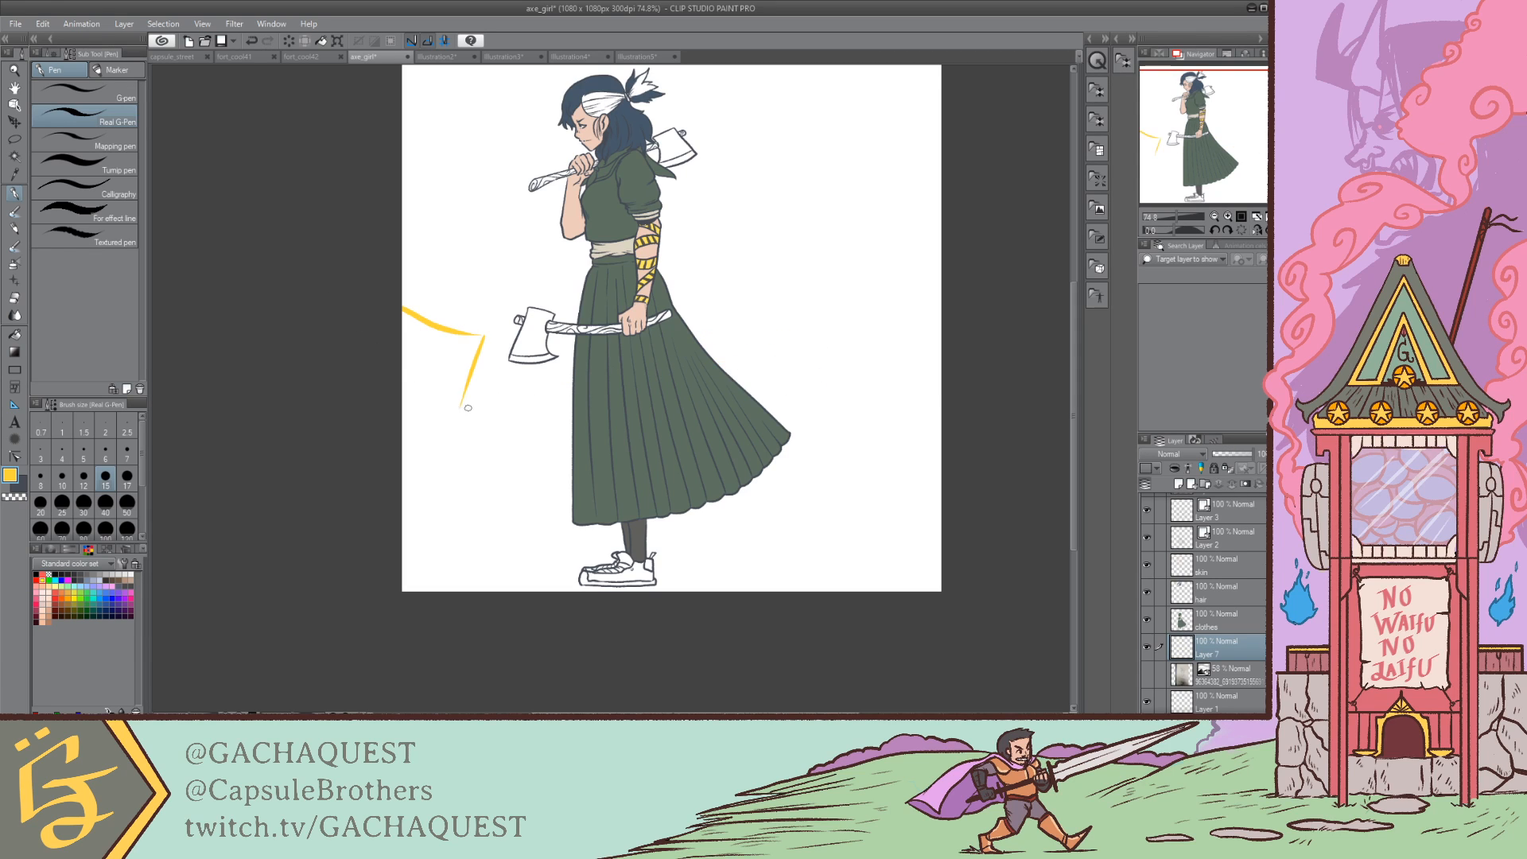
left_click_drag(490, 341, 461, 405)
mouse_move(488, 342)
left_mouse_down()
mouse_move(821, 336)
mouse_move(847, 367)
mouse_move(842, 355)
mouse_move(964, 385)
left_mouse_up()
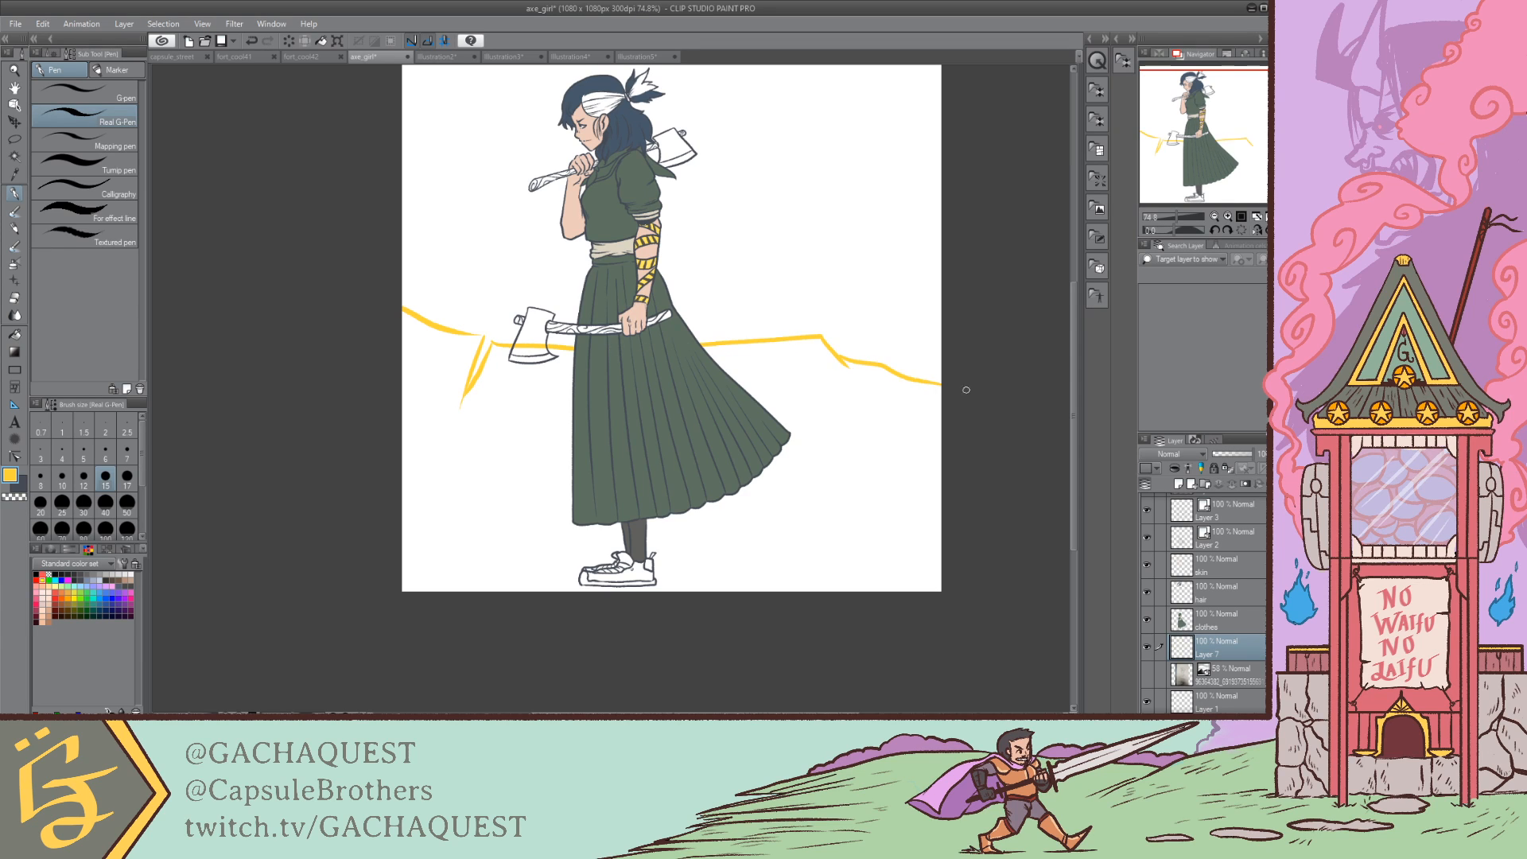
left_click_drag(416, 286, 550, 302)
key("ctrl+z")
mouse_move(396, 298)
left_mouse_down()
mouse_move(836, 326)
mouse_move(945, 360)
mouse_move(835, 567)
left_mouse_up()
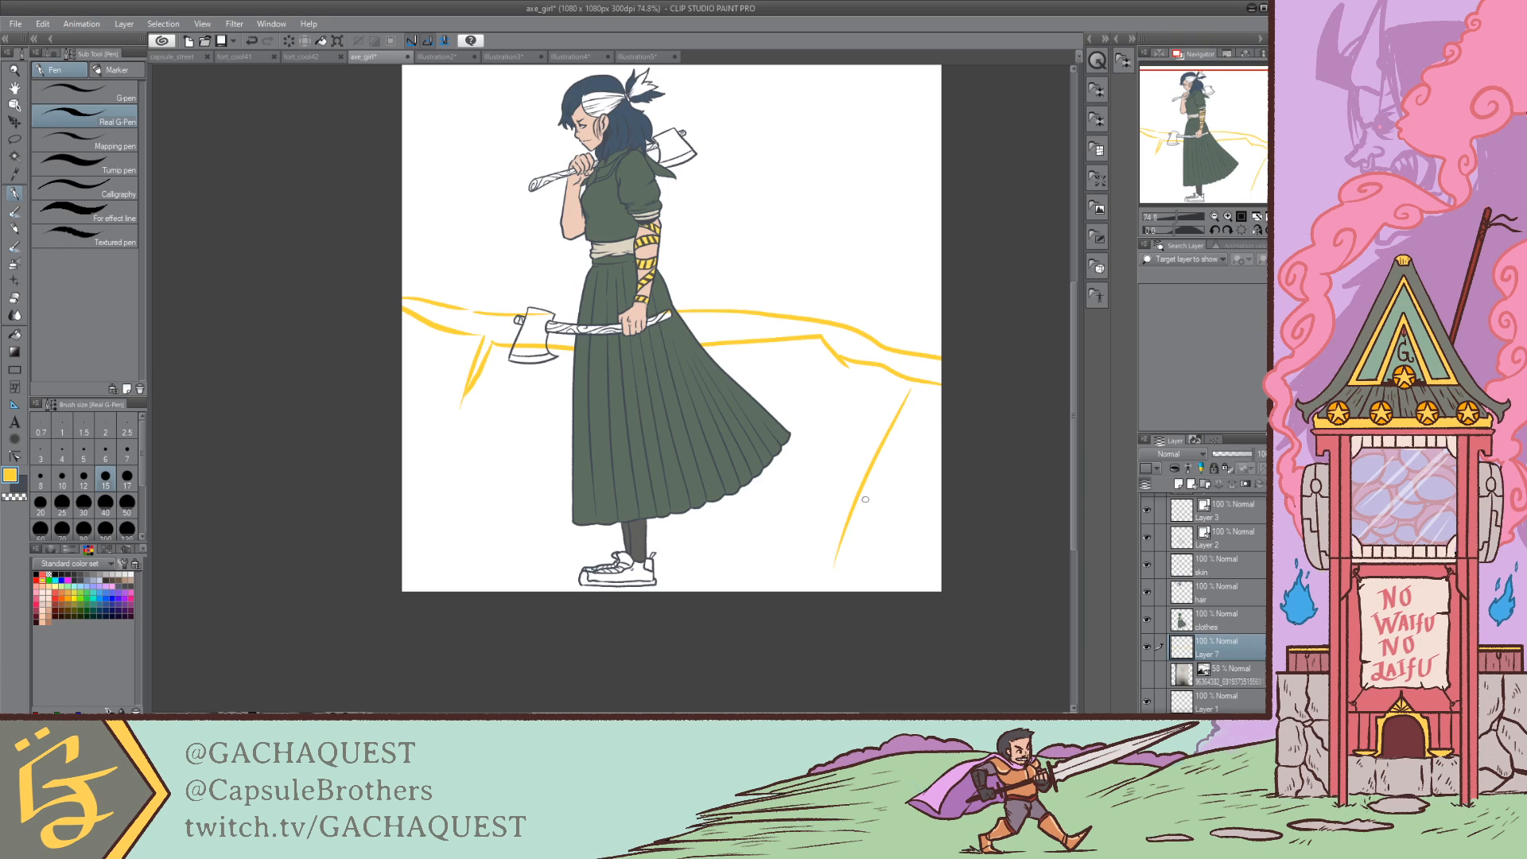
Step: Fill the area below the ridge lines with slanted yellow grass strokes on both sides of the skirt
left_click_drag(943, 407, 883, 547)
left_click_drag(943, 458, 904, 545)
left_click_drag(434, 348, 414, 566)
left_click_drag(469, 393, 459, 537)
left_click_drag(526, 357, 497, 545)
left_click_drag(555, 375, 519, 550)
left_click_drag(542, 459, 530, 552)
left_click_drag(572, 492, 565, 554)
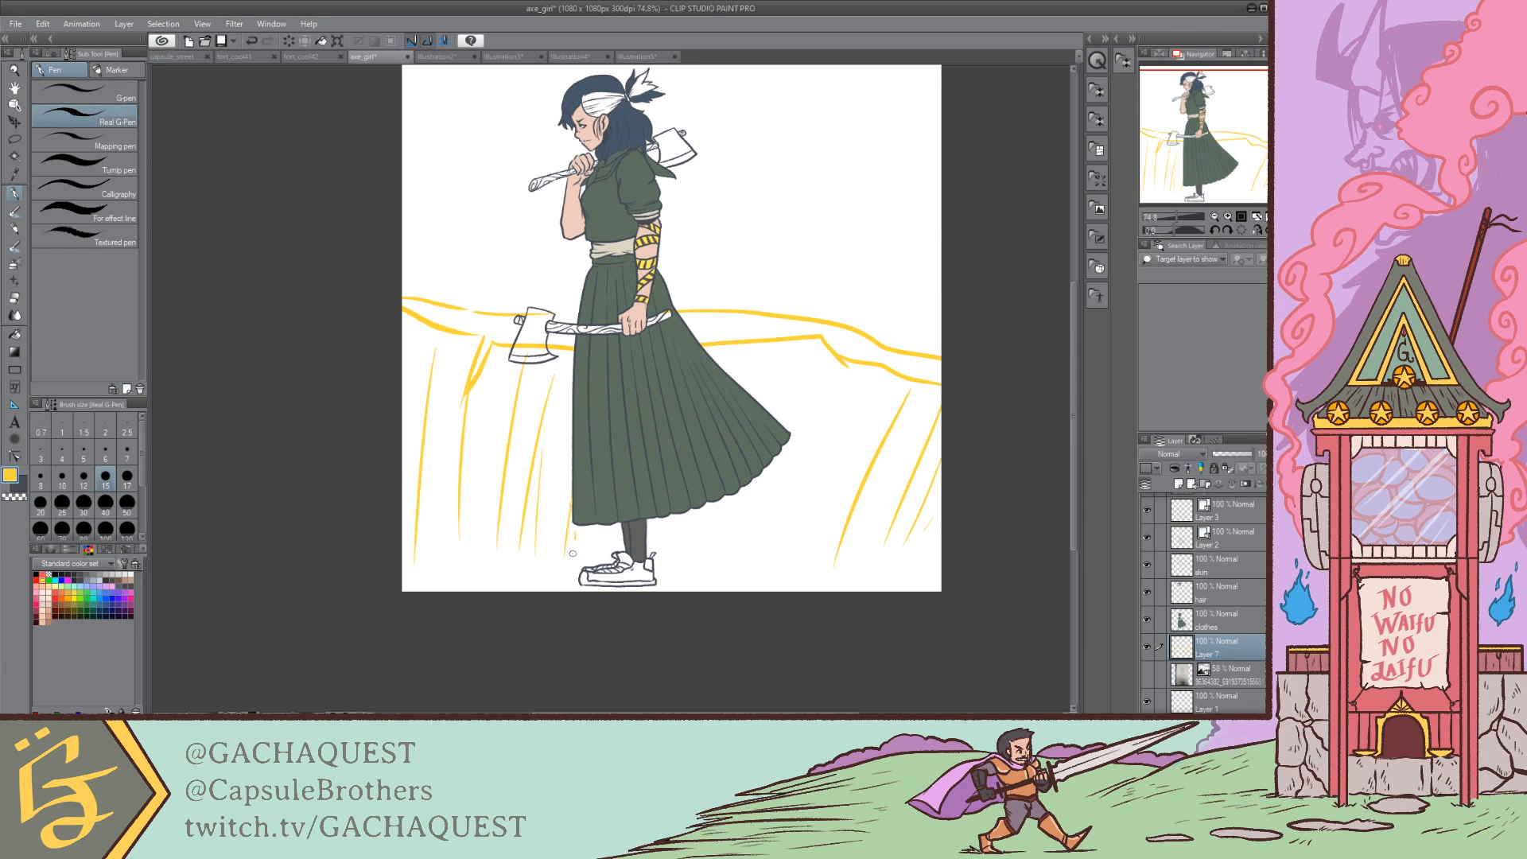
left_click_drag(718, 355, 677, 545)
mouse_move(764, 368)
left_mouse_down()
mouse_move(722, 543)
mouse_move(746, 543)
left_mouse_up()
mouse_move(827, 372)
left_mouse_down()
mouse_move(768, 532)
mouse_move(786, 550)
left_mouse_up()
left_click_drag(868, 399, 815, 539)
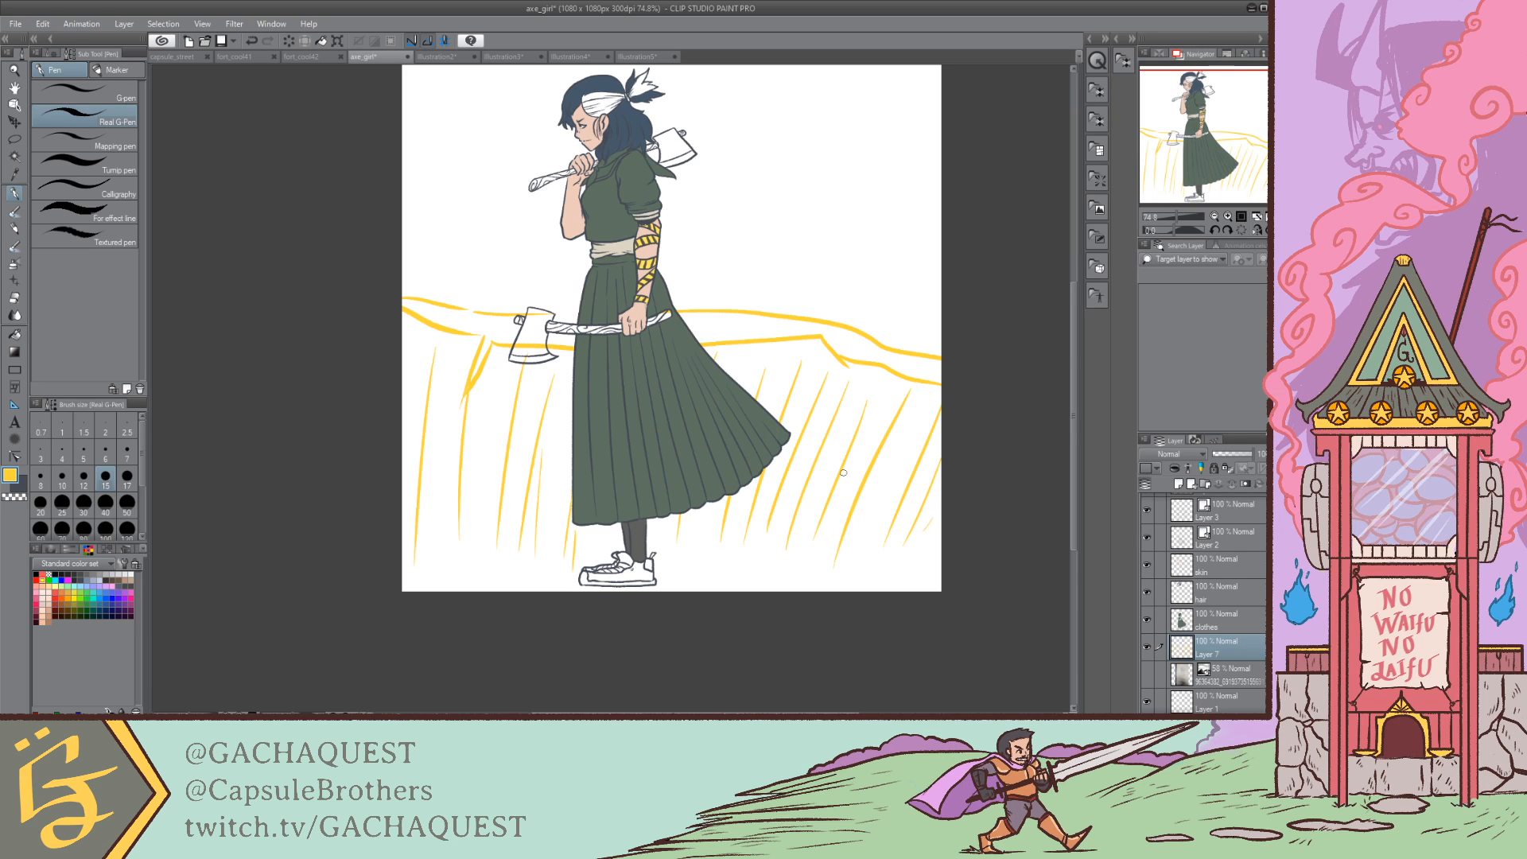
left_click_drag(865, 447, 815, 516)
Step: Draw rough yellow ground lines at the level of the girl's shoes, on both sides of her feet
left_click_drag(401, 547, 520, 572)
left_click_drag(403, 581, 588, 567)
left_click_drag(654, 569, 860, 565)
left_click_drag(848, 572, 940, 567)
Step: Select Layer 6 and sketch yellow foreground grass blades, some crossing in front of the skirt
left_click_drag(1221, 105, 1230, 135)
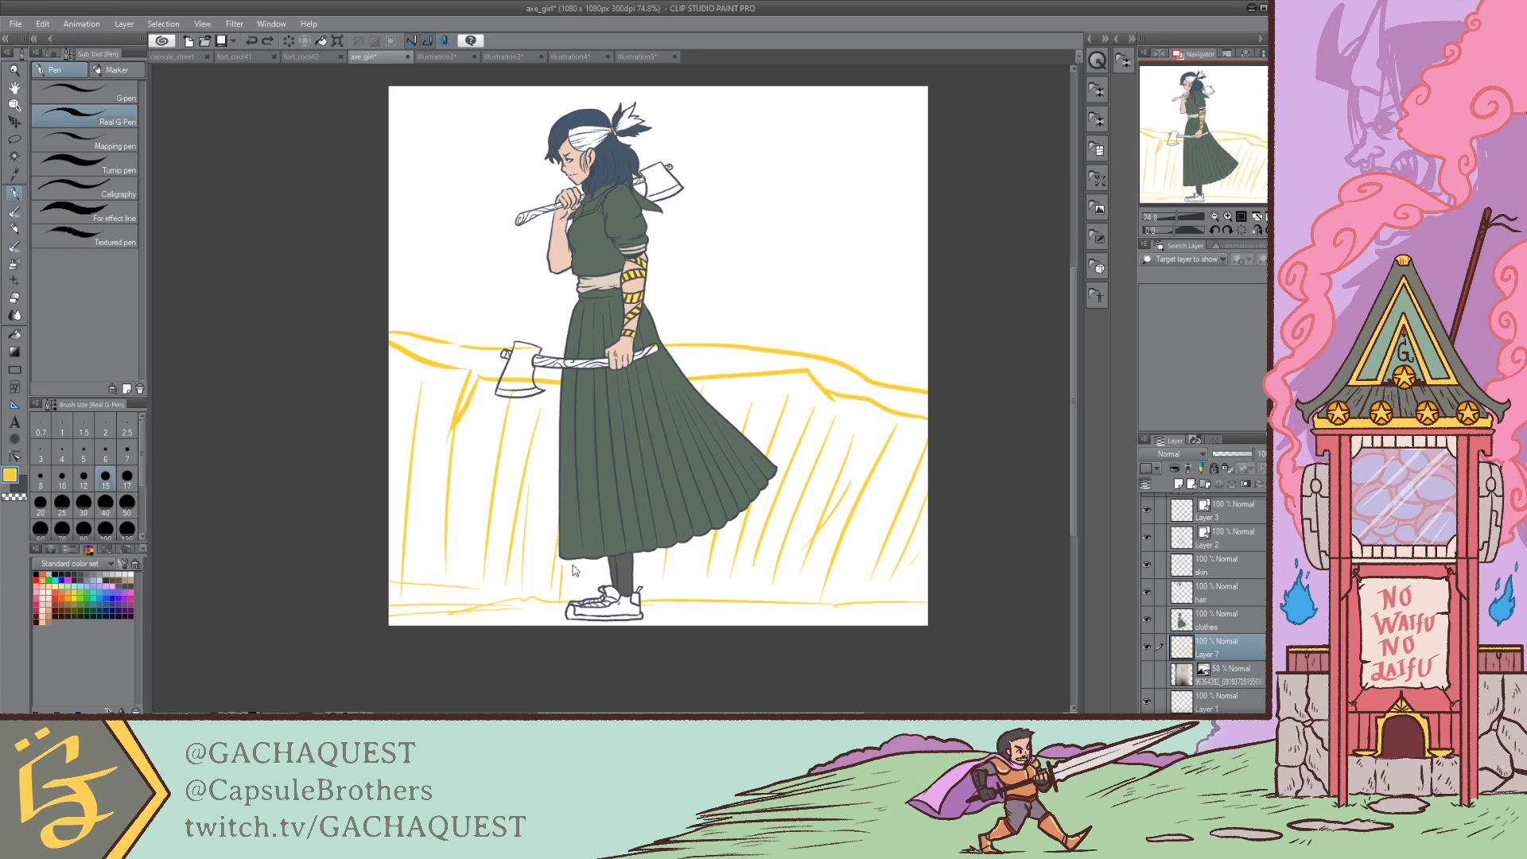
scroll(1202, 537, "up", 2)
left_click(1178, 506)
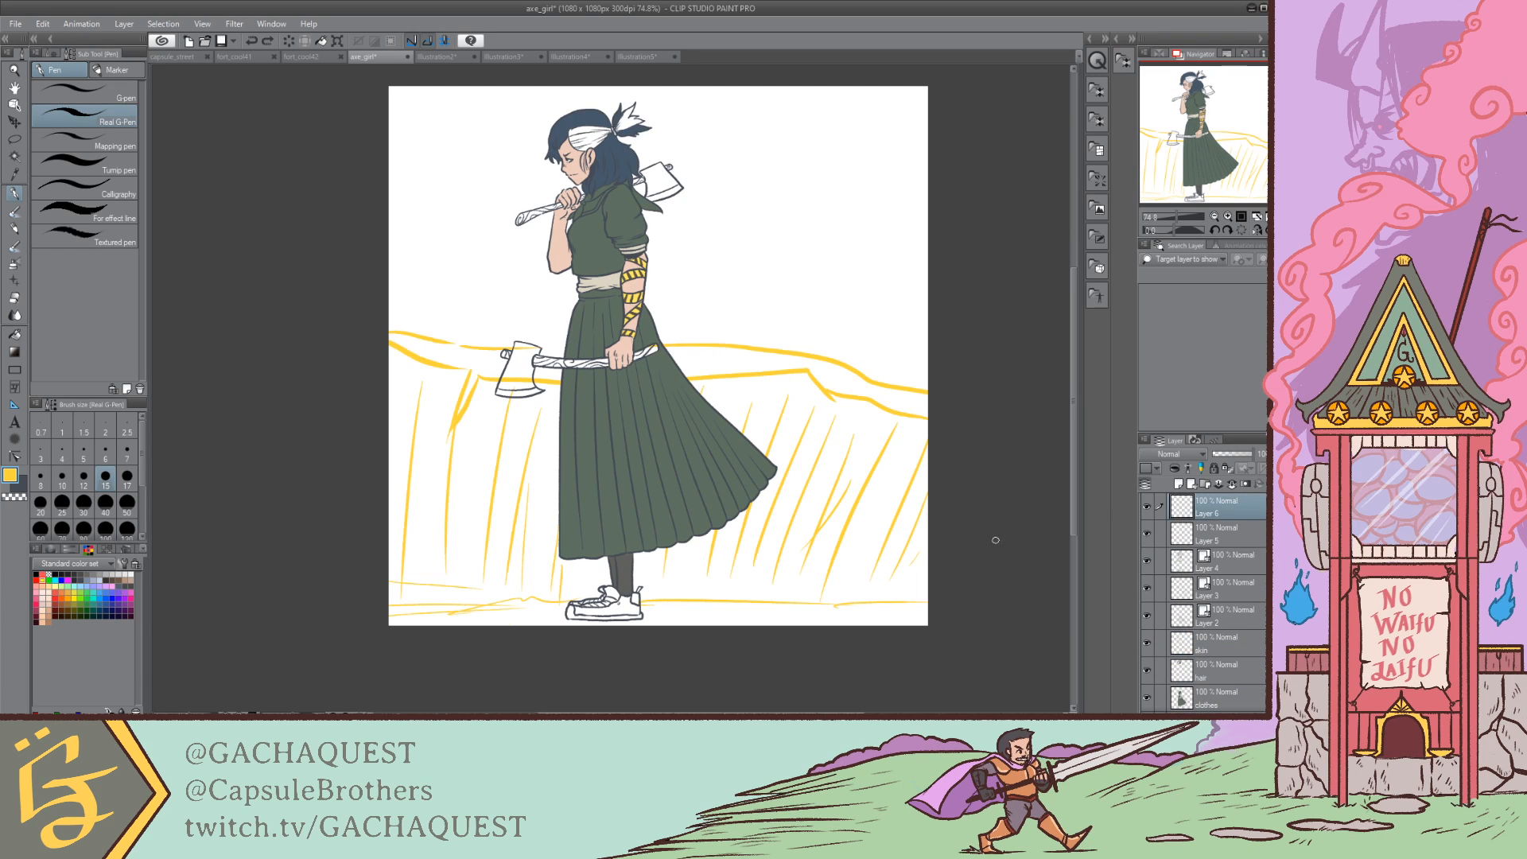
mouse_move(562, 471)
left_mouse_down()
mouse_move(535, 613)
mouse_move(576, 475)
mouse_move(468, 609)
mouse_move(544, 413)
left_mouse_up()
left_click_drag(420, 608, 439, 423)
left_click_drag(469, 584, 511, 353)
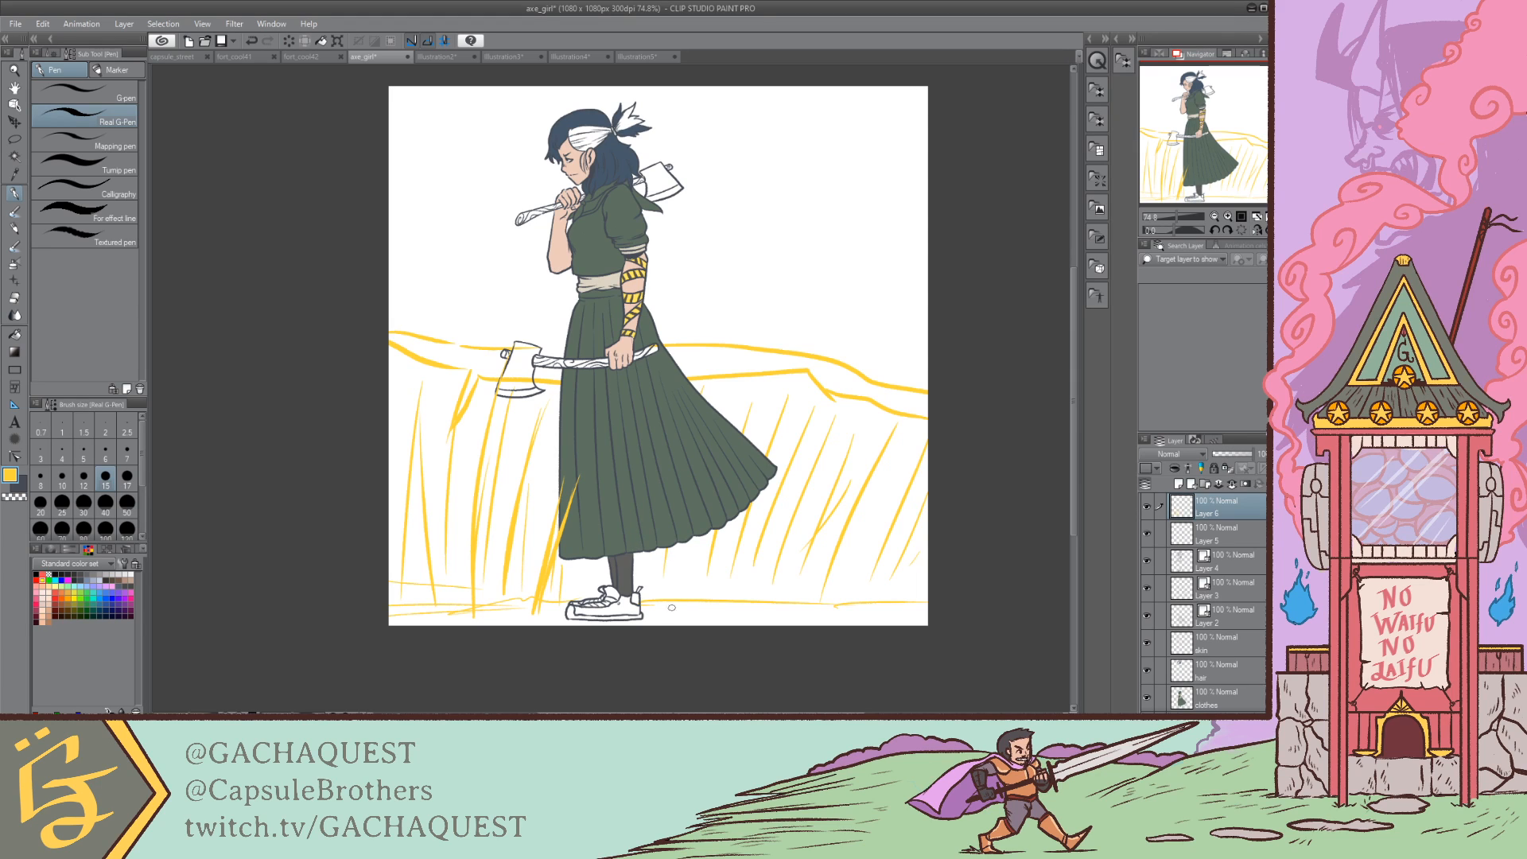
mouse_move(675, 610)
left_mouse_down()
mouse_move(806, 513)
mouse_move(797, 503)
mouse_move(804, 546)
mouse_move(830, 560)
mouse_move(863, 546)
left_mouse_up()
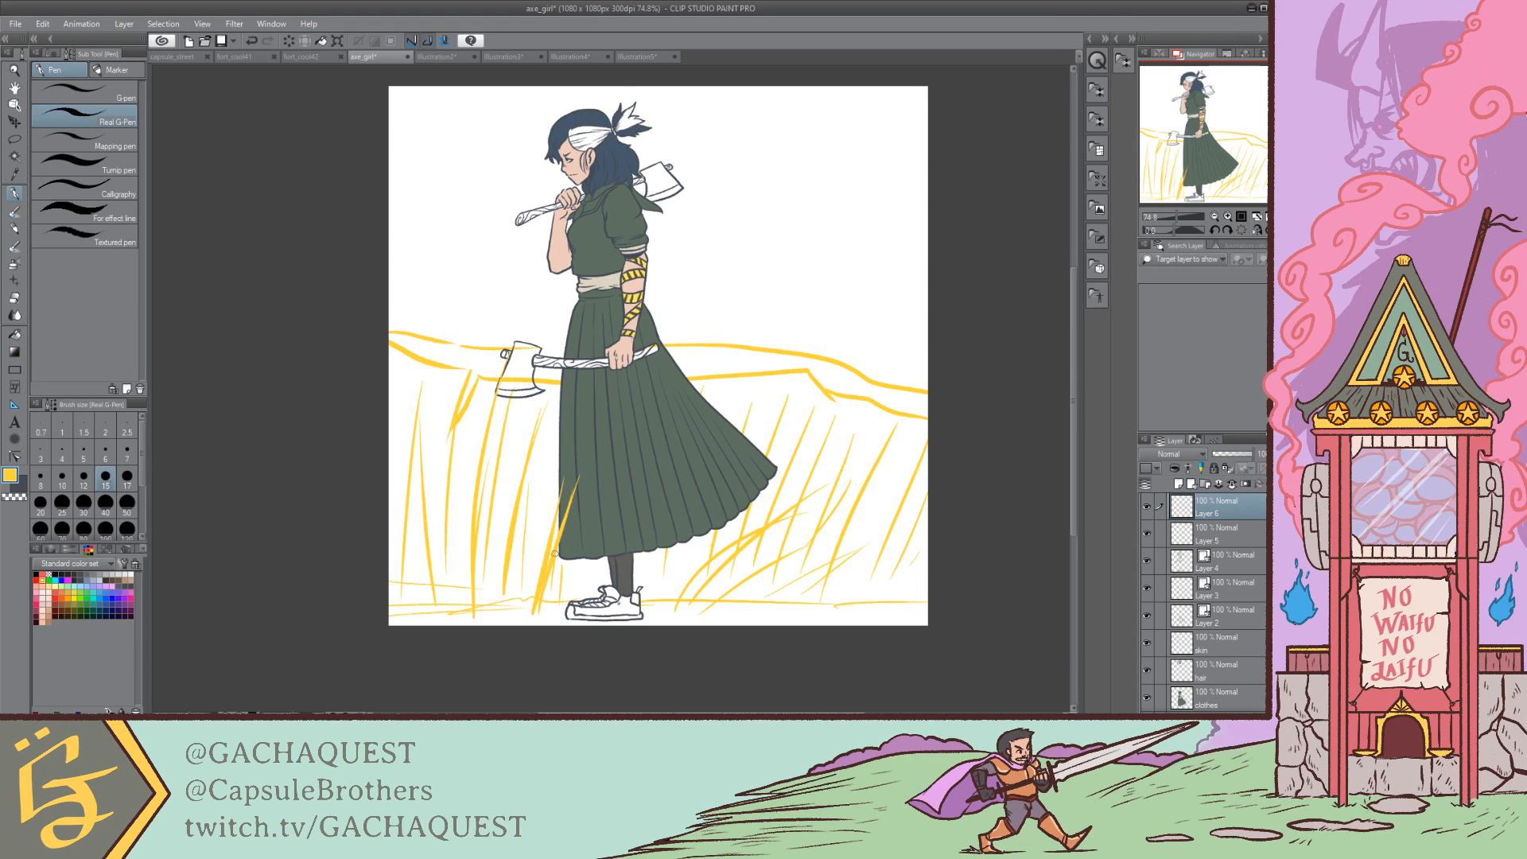
left_click_drag(554, 557, 698, 466)
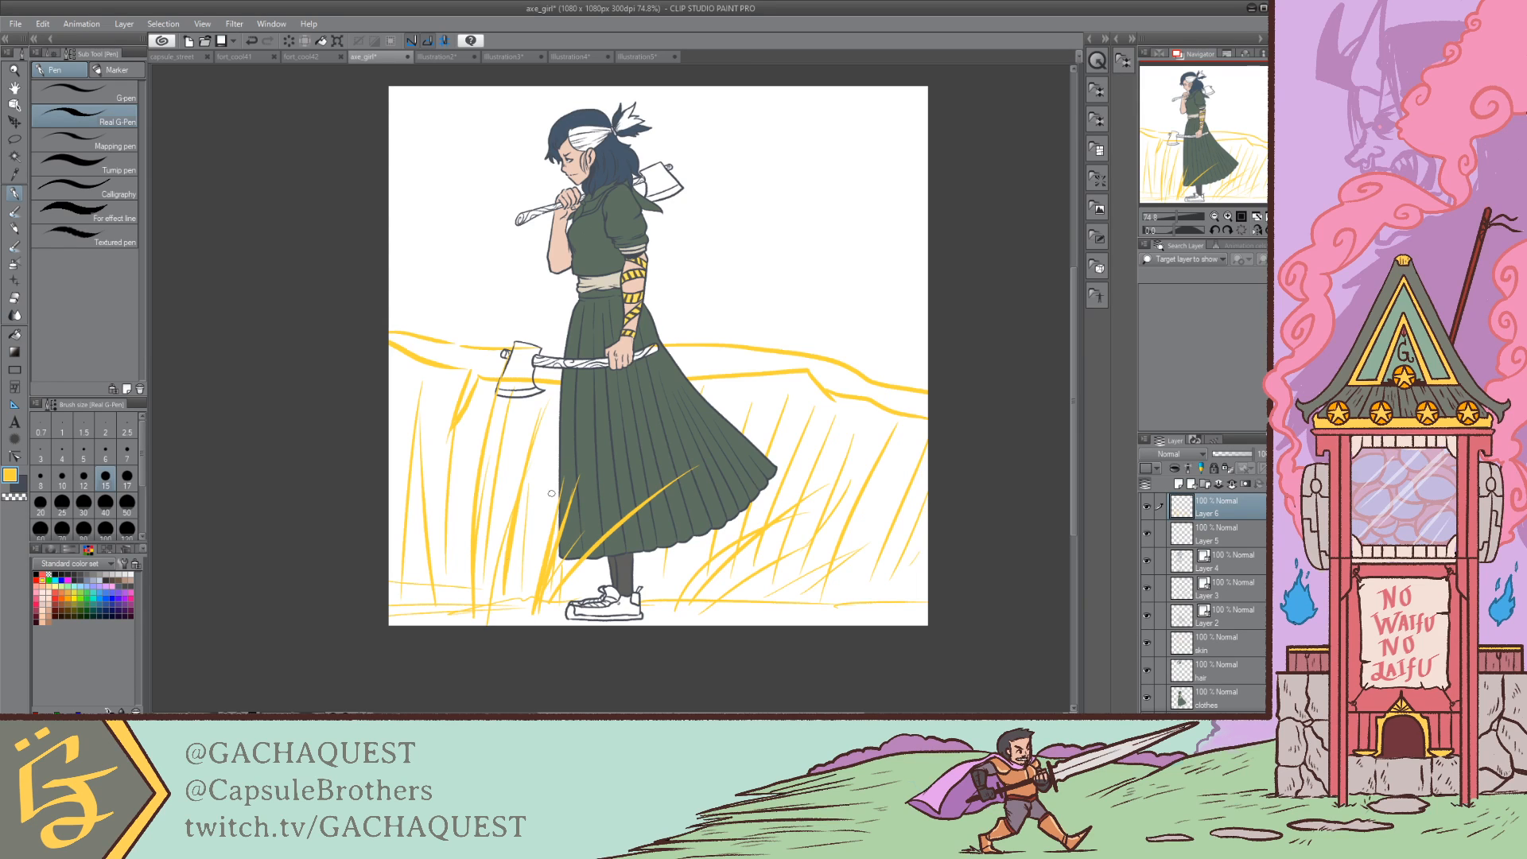
left_click_drag(848, 601, 911, 556)
Step: Select Layer 1 and draw a distant yellow hill line across the canvas just above the ridge
left_click(1217, 133)
left_click_drag(372, 376, 455, 401)
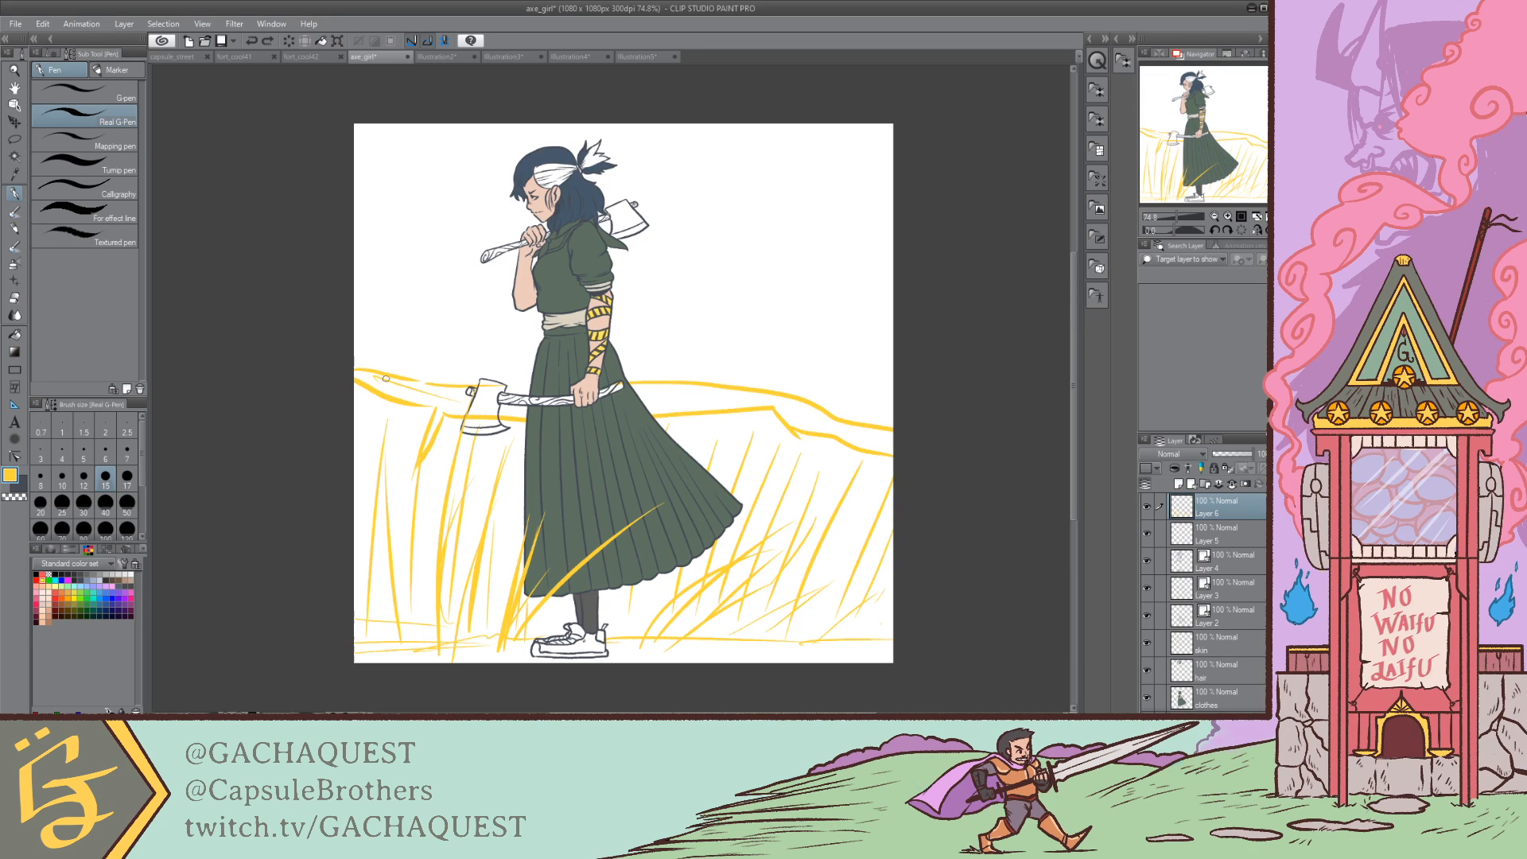
key("e")
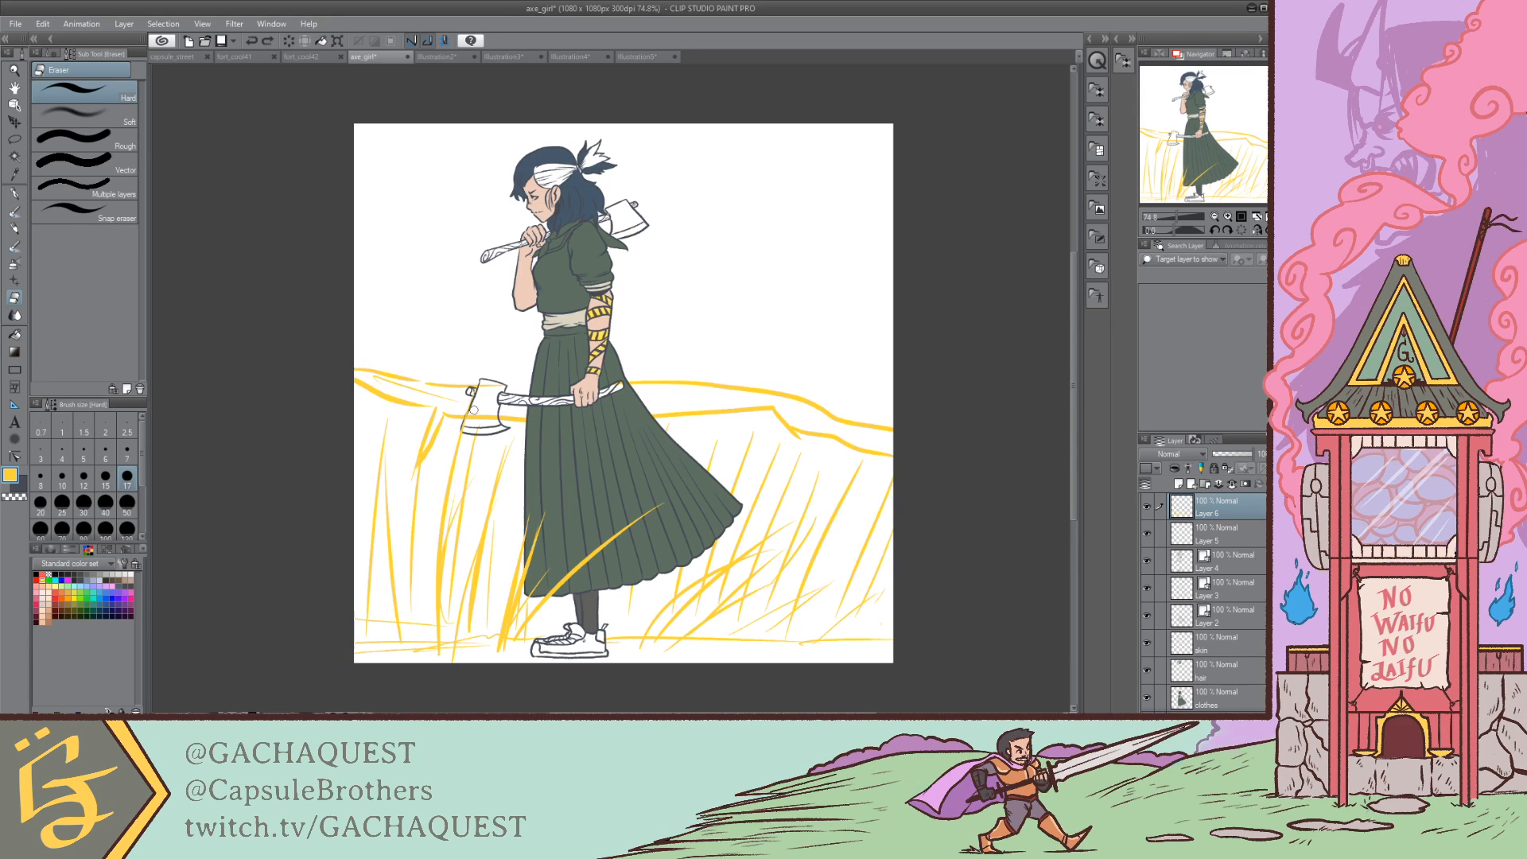
key("p")
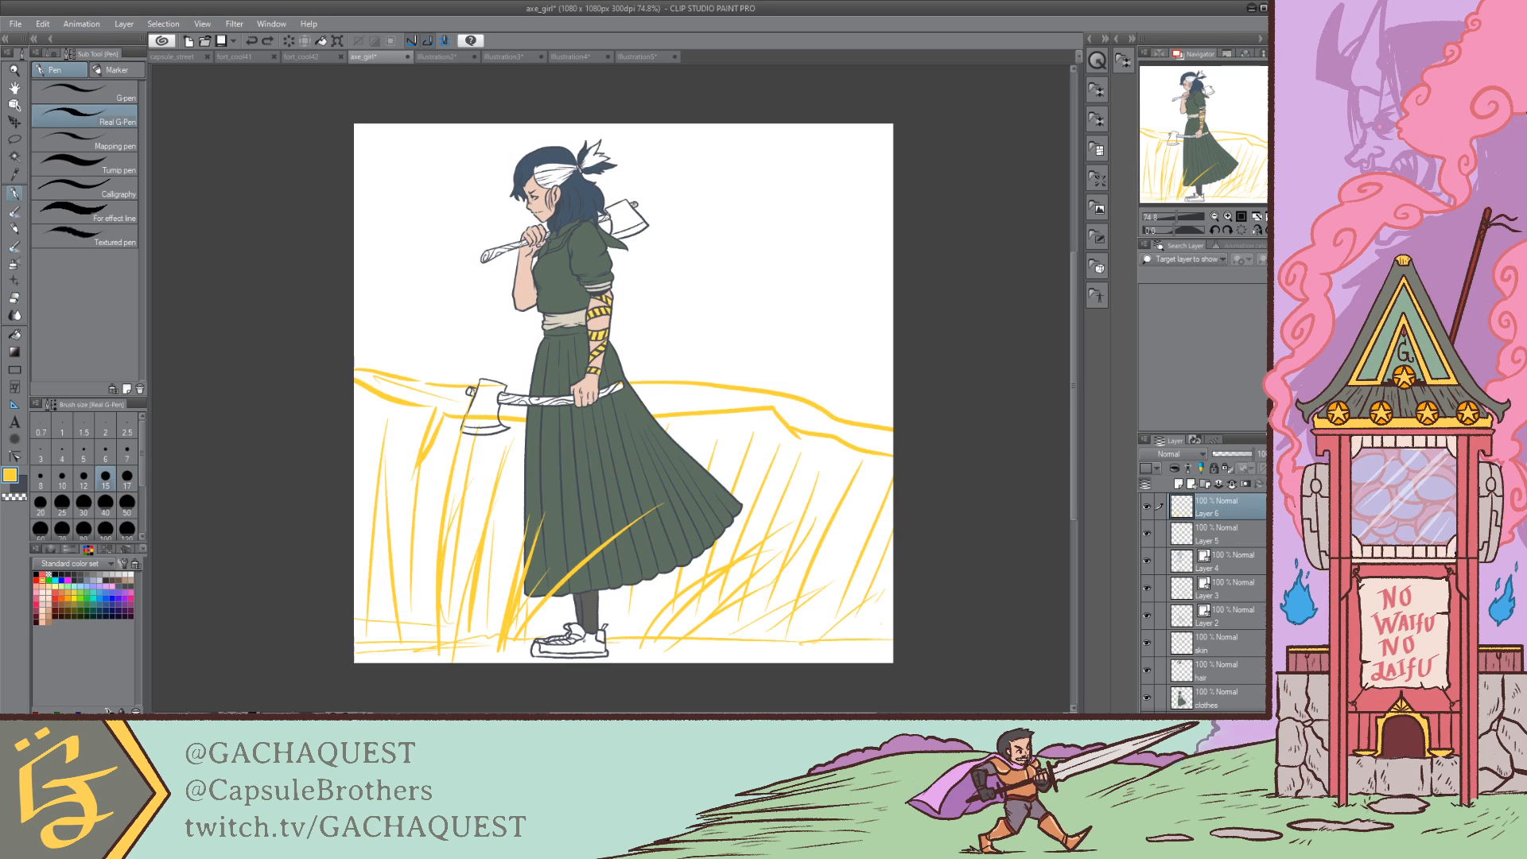
scroll(1216, 604, "down", 3)
left_click(1224, 674)
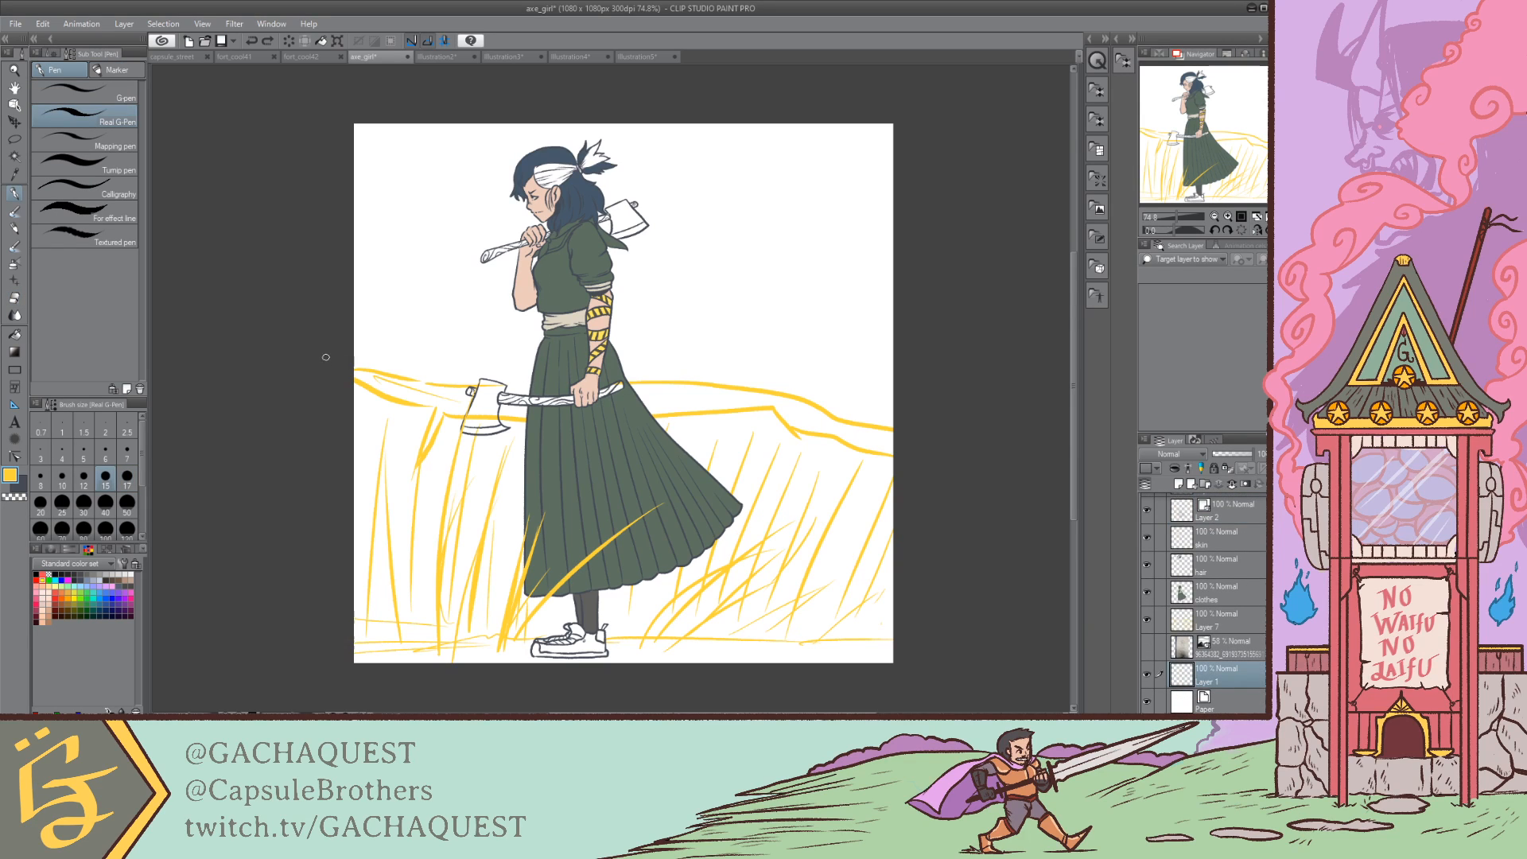
key("ctrl+z")
mouse_move(351, 368)
left_mouse_down()
mouse_move(652, 367)
mouse_move(955, 394)
left_mouse_up()
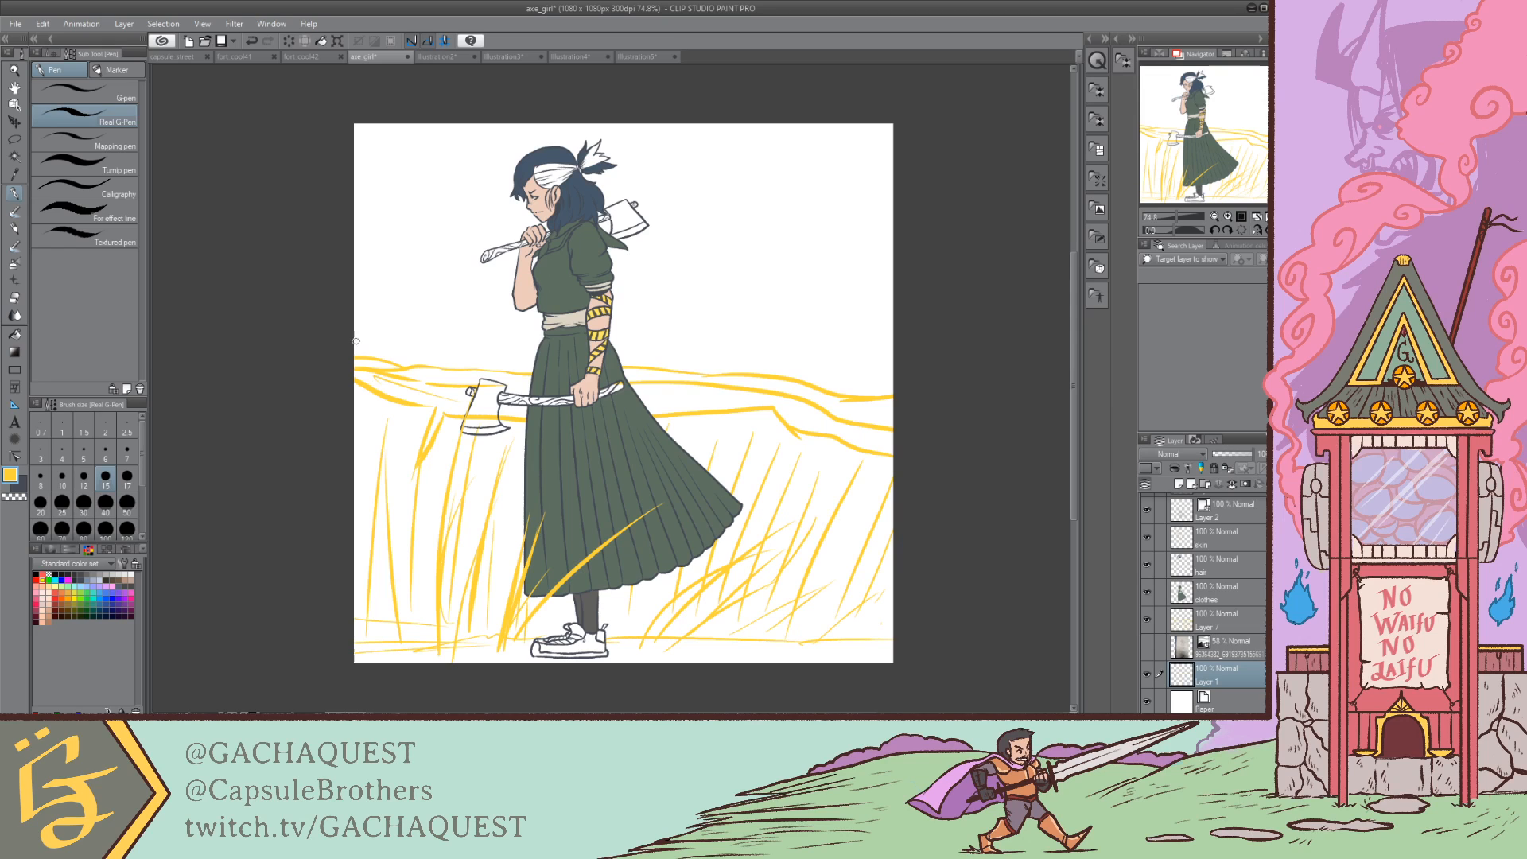
Step: Sketch bumpy yellow treetops along the distant hill line on both sides of the girl
left_click_drag(350, 334, 486, 369)
key("ctrl+z")
left_click_drag(616, 355, 764, 378)
key("ctrl+z")
left_click_drag(770, 371, 904, 384)
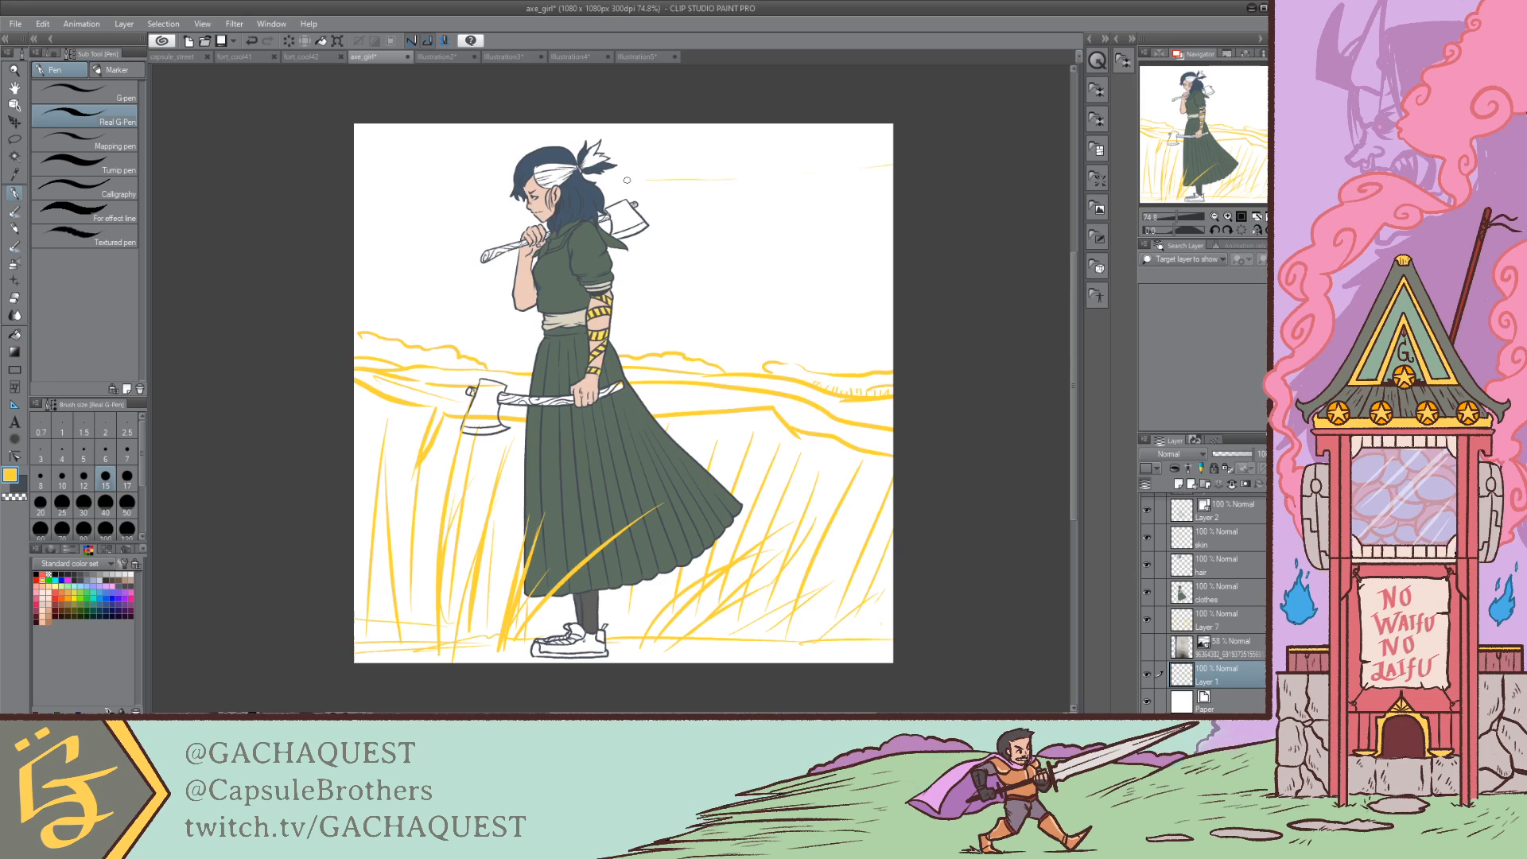
Step: Try faint yellow lines in the sky behind the girl, and undo them
mouse_move(632, 197)
left_mouse_down()
mouse_move(685, 204)
mouse_move(824, 212)
mouse_move(700, 232)
left_mouse_up()
left_click_drag(709, 242, 892, 242)
key("ctrl+z")
key("ctrl+z")
key("ctrl+z")
Step: Select Layer 6 and sketch short yellow drifting flecks in the sky on both sides of the girl
scroll(1228, 499, "up", 4)
mouse_move(353, 264)
left_mouse_down()
mouse_move(410, 265)
mouse_move(431, 232)
left_mouse_up()
left_click_drag(454, 206, 471, 189)
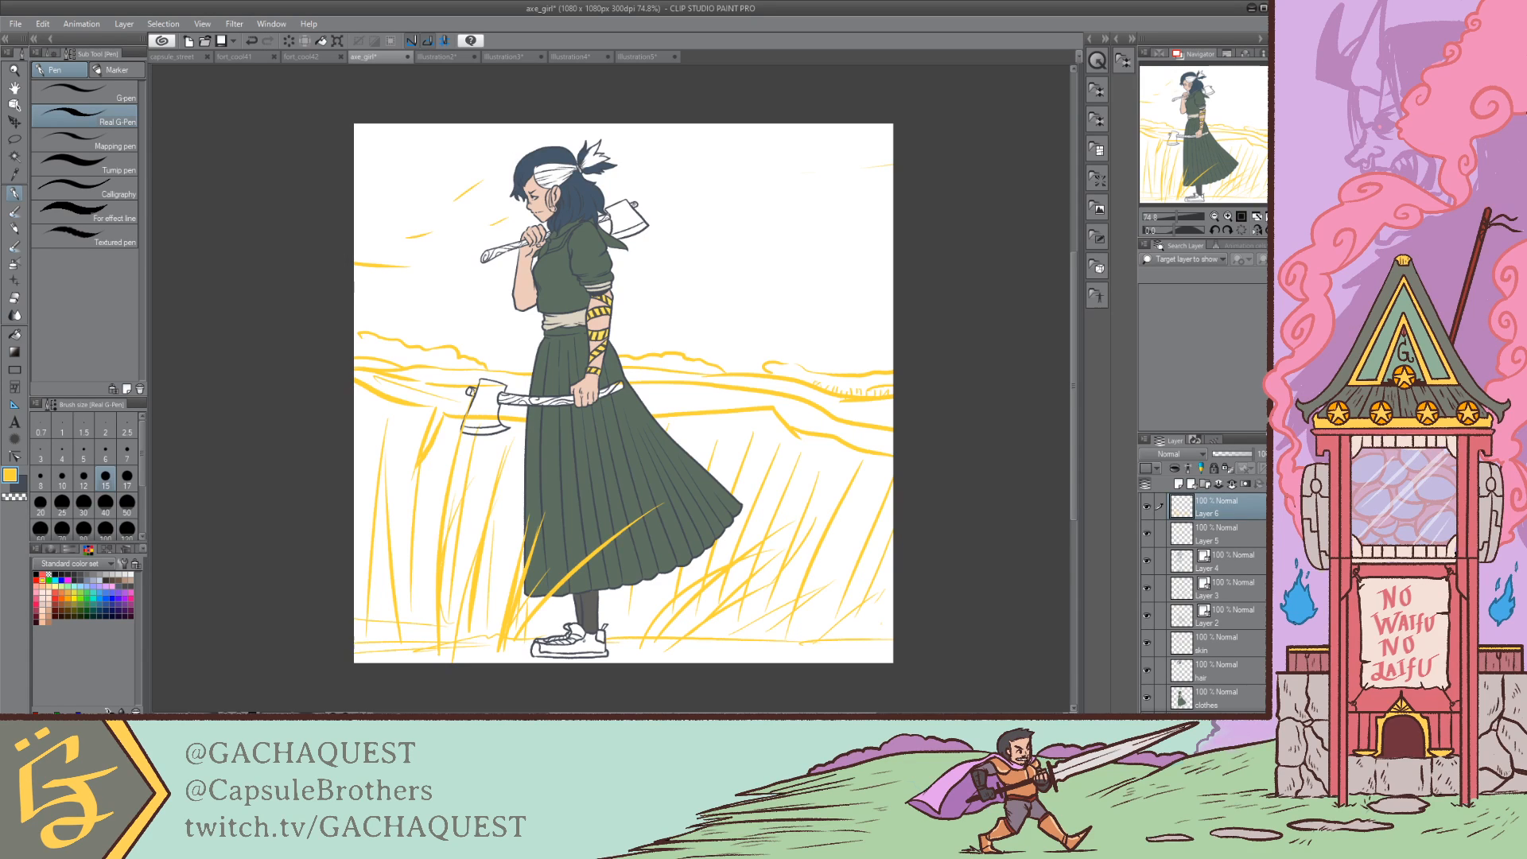
mouse_move(656, 216)
left_mouse_down()
mouse_move(795, 269)
mouse_move(823, 236)
left_mouse_up()
left_click_drag(831, 213, 838, 206)
left_click_drag(1259, 125, 1260, 123)
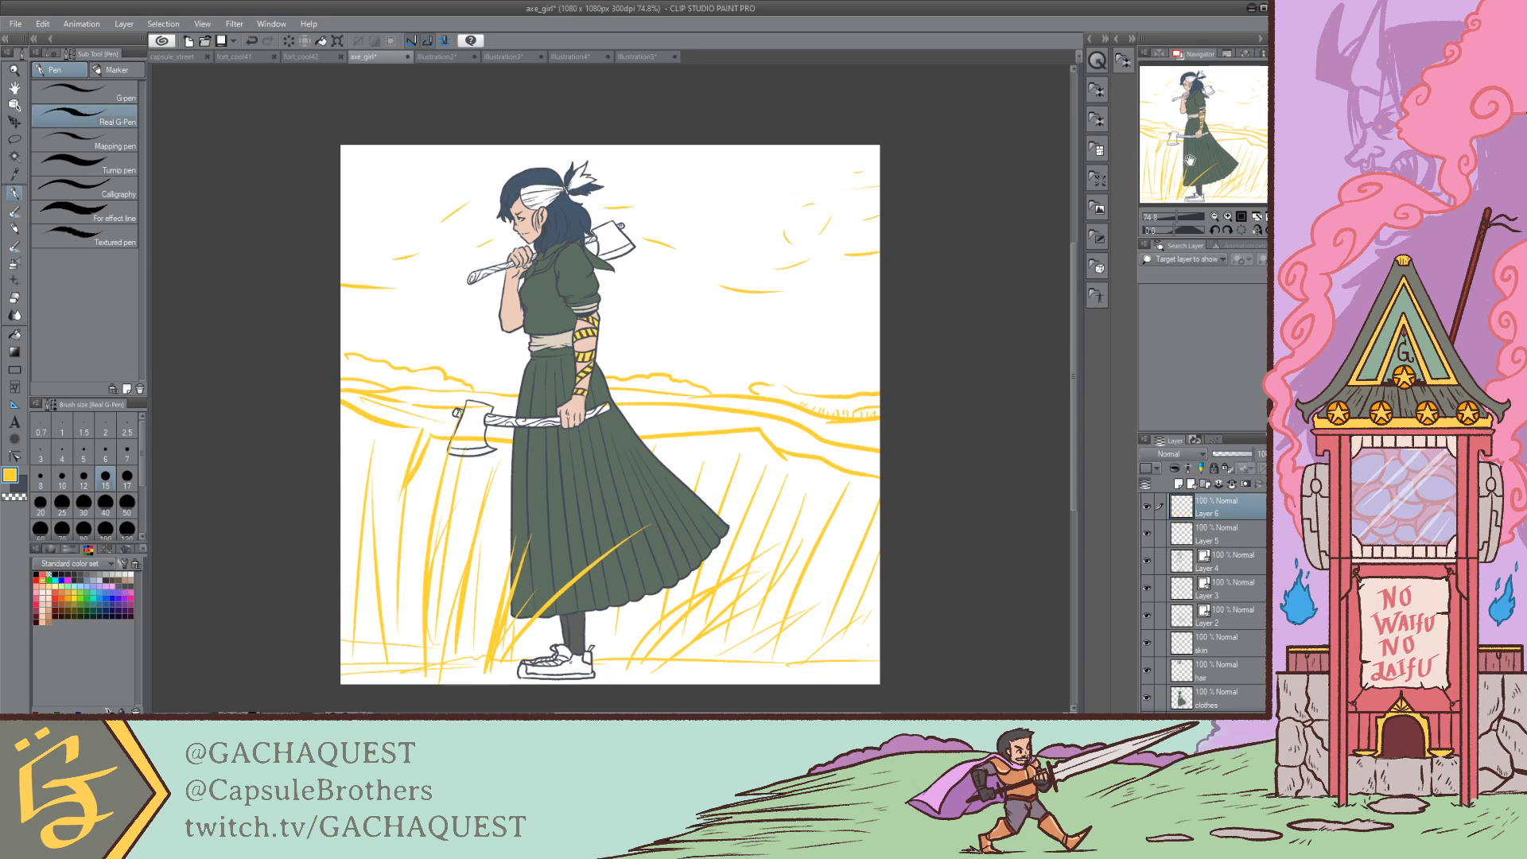
mouse_move(1191, 160)
left_mouse_down()
mouse_move(1176, 216)
mouse_move(1196, 139)
left_mouse_up()
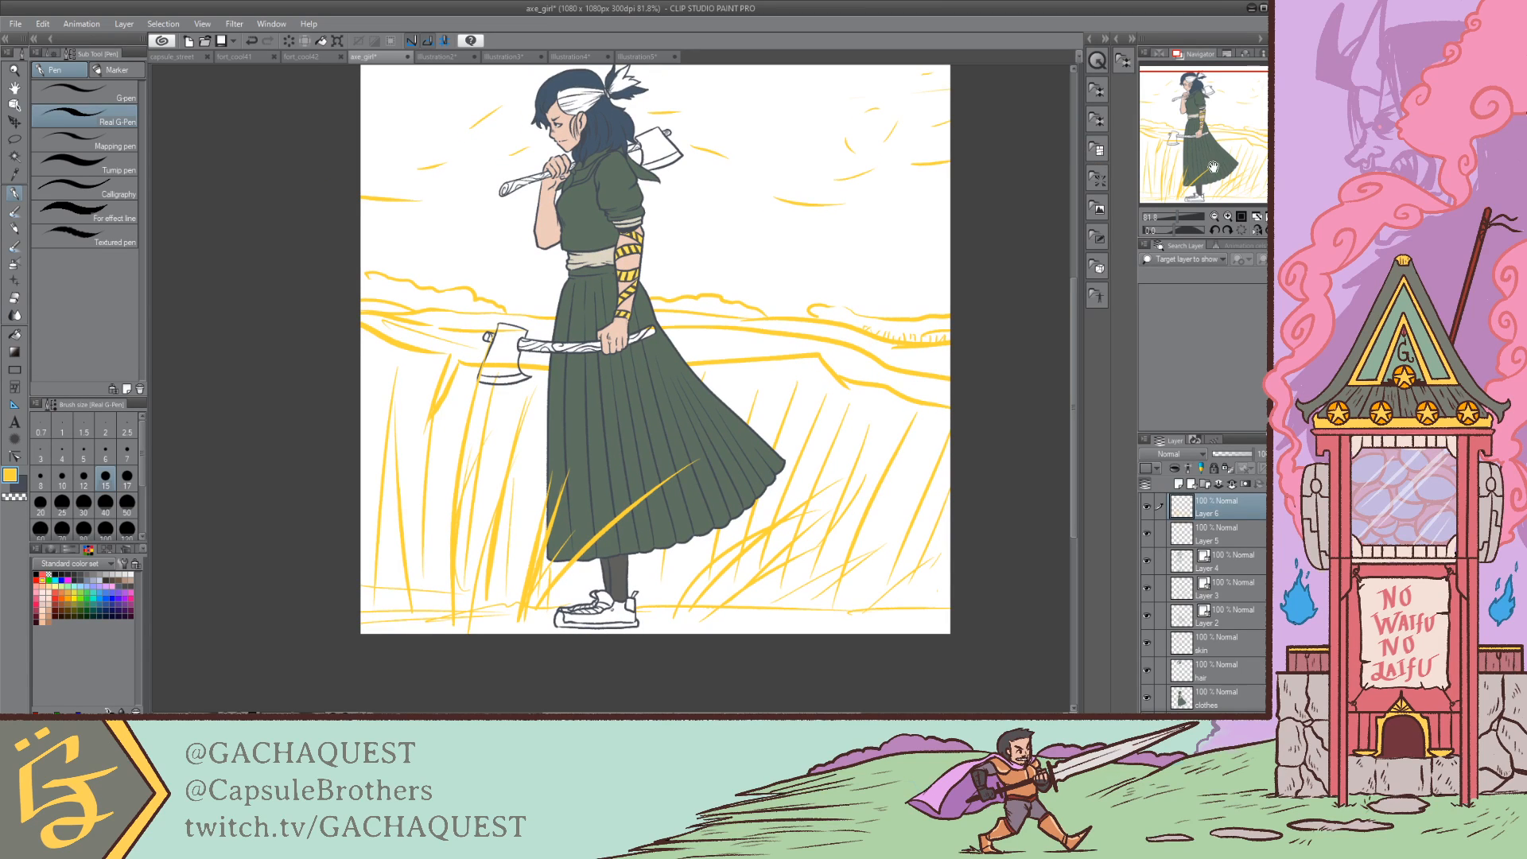
left_click_drag(1210, 164, 1221, 165)
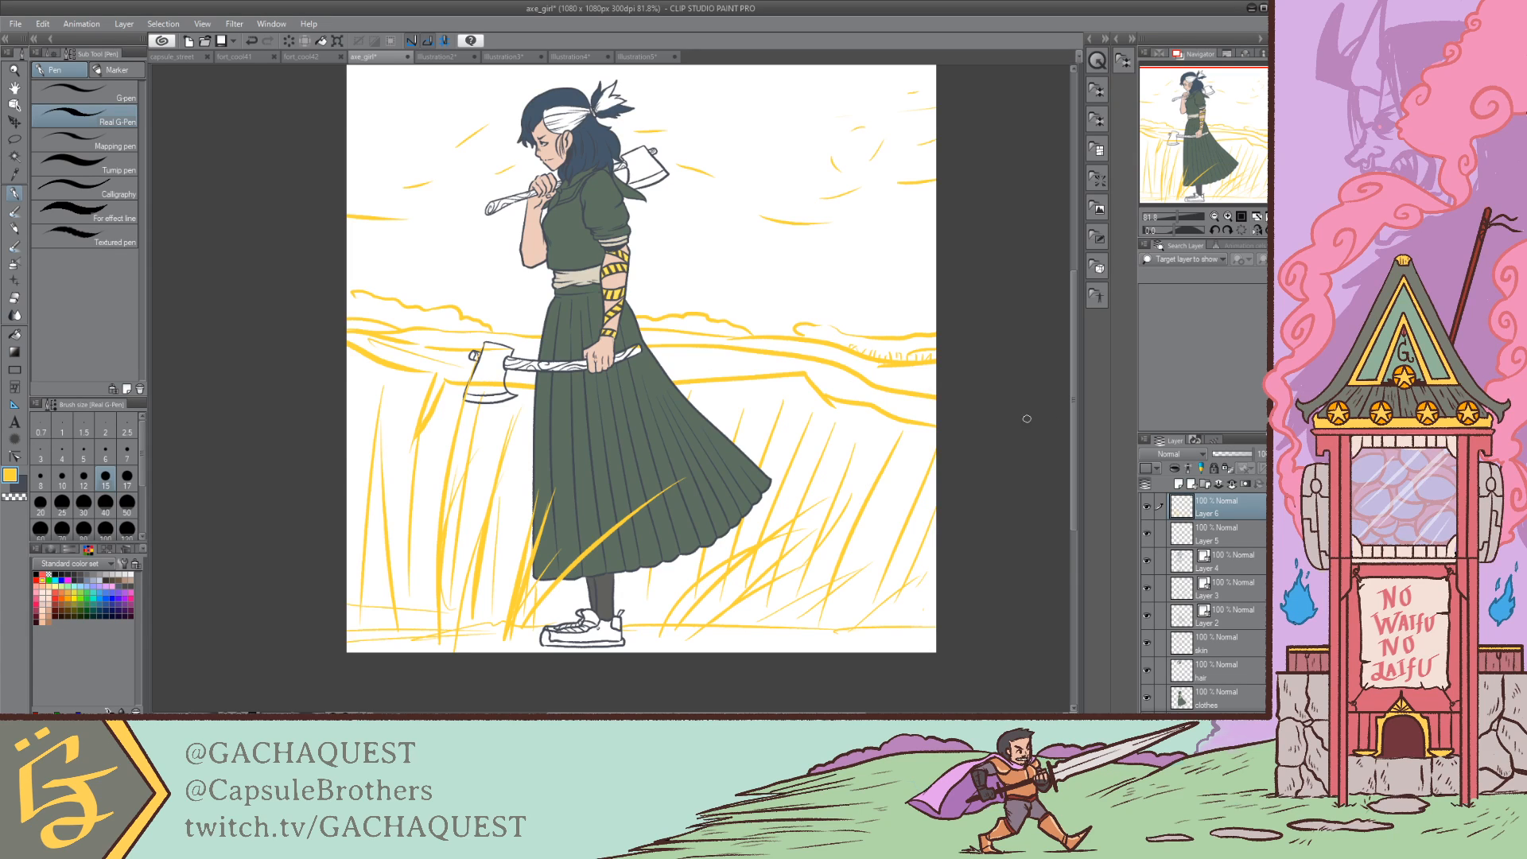
Step: Hide the yellow background sketch on Layer 6, Layer 7 and Layer 1
left_click(1146, 509)
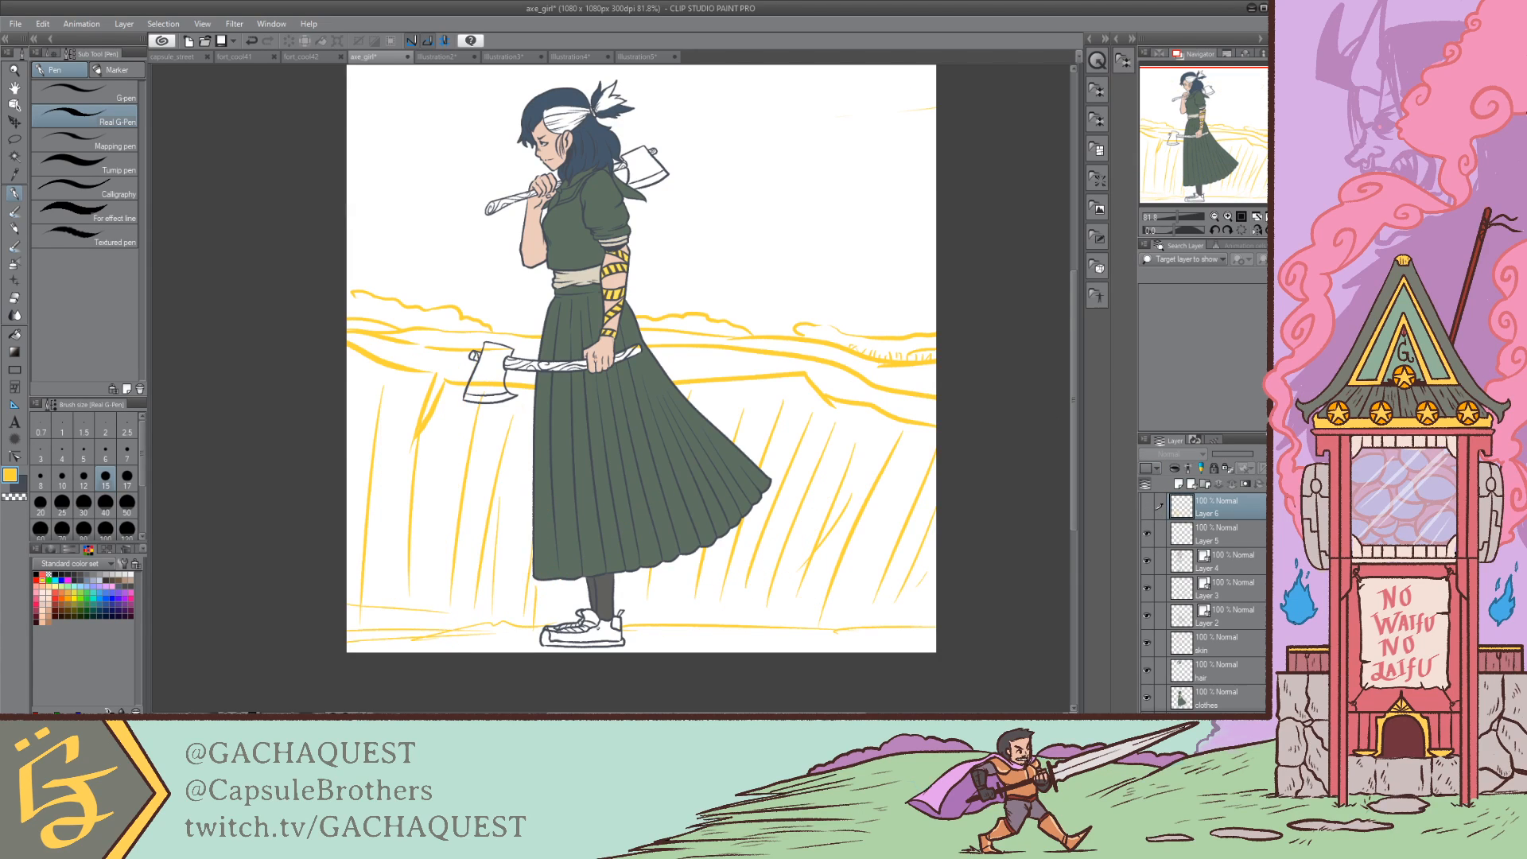
scroll(1199, 663, "down", 4)
left_click(1147, 619)
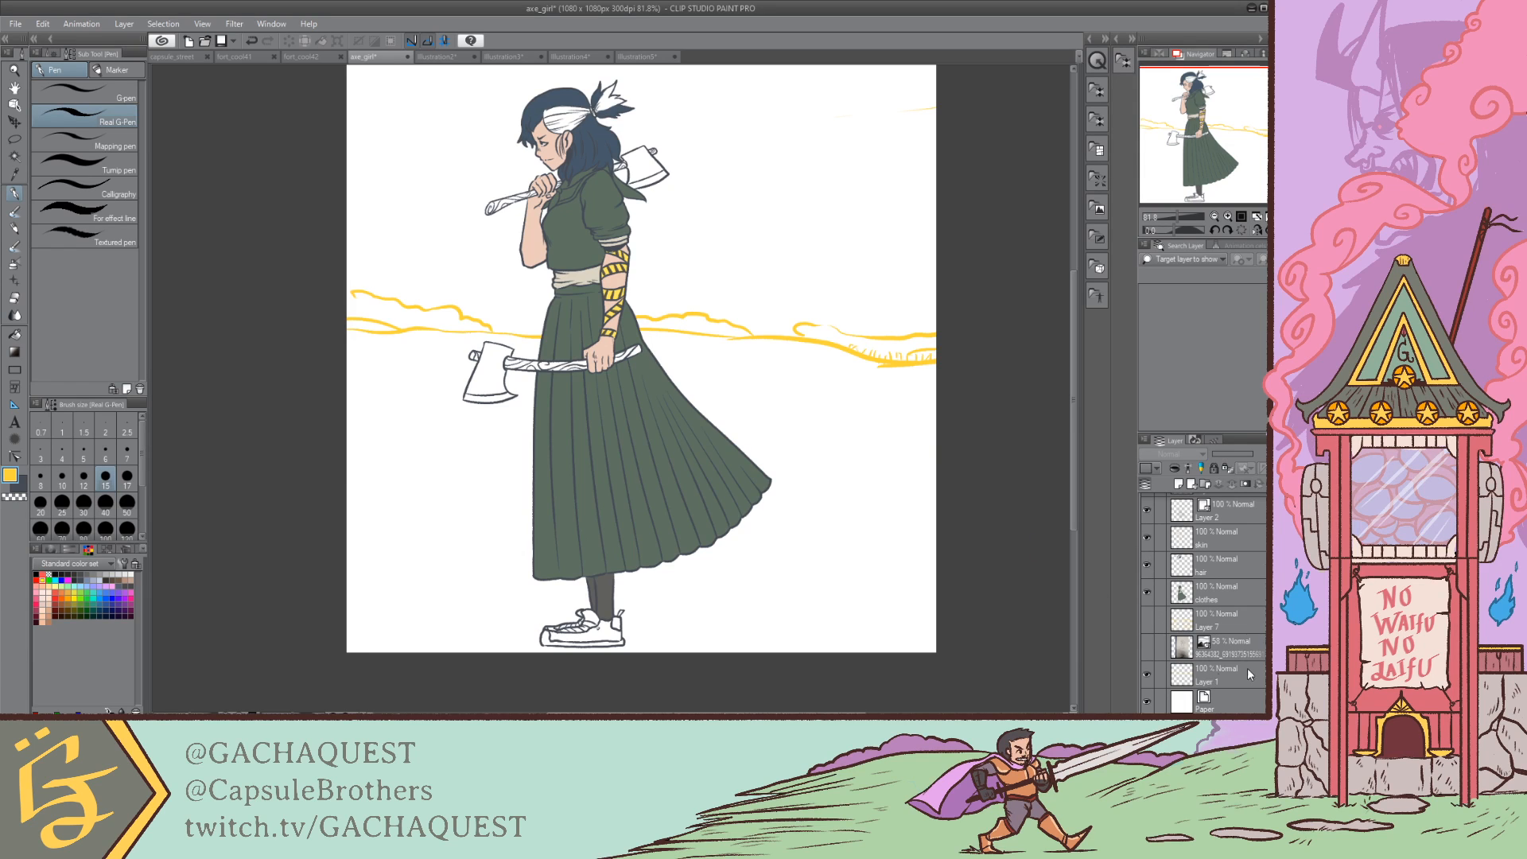
left_click(1147, 673)
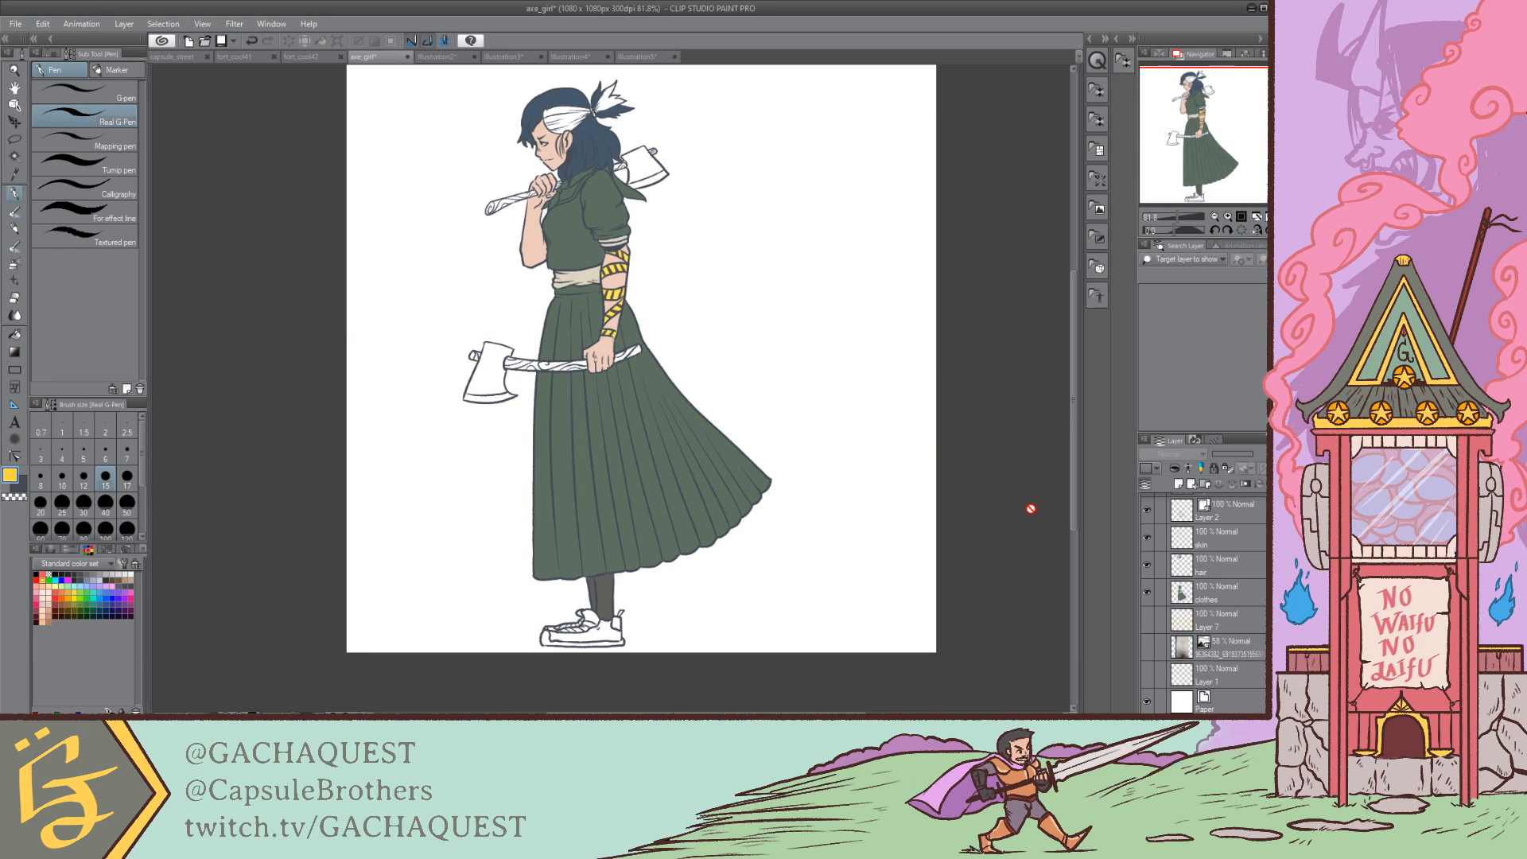
Step: Select the clothes layer and paint the lowered axe's wooden handle salmon red, including the short end beyond the axe head
left_click(1223, 598)
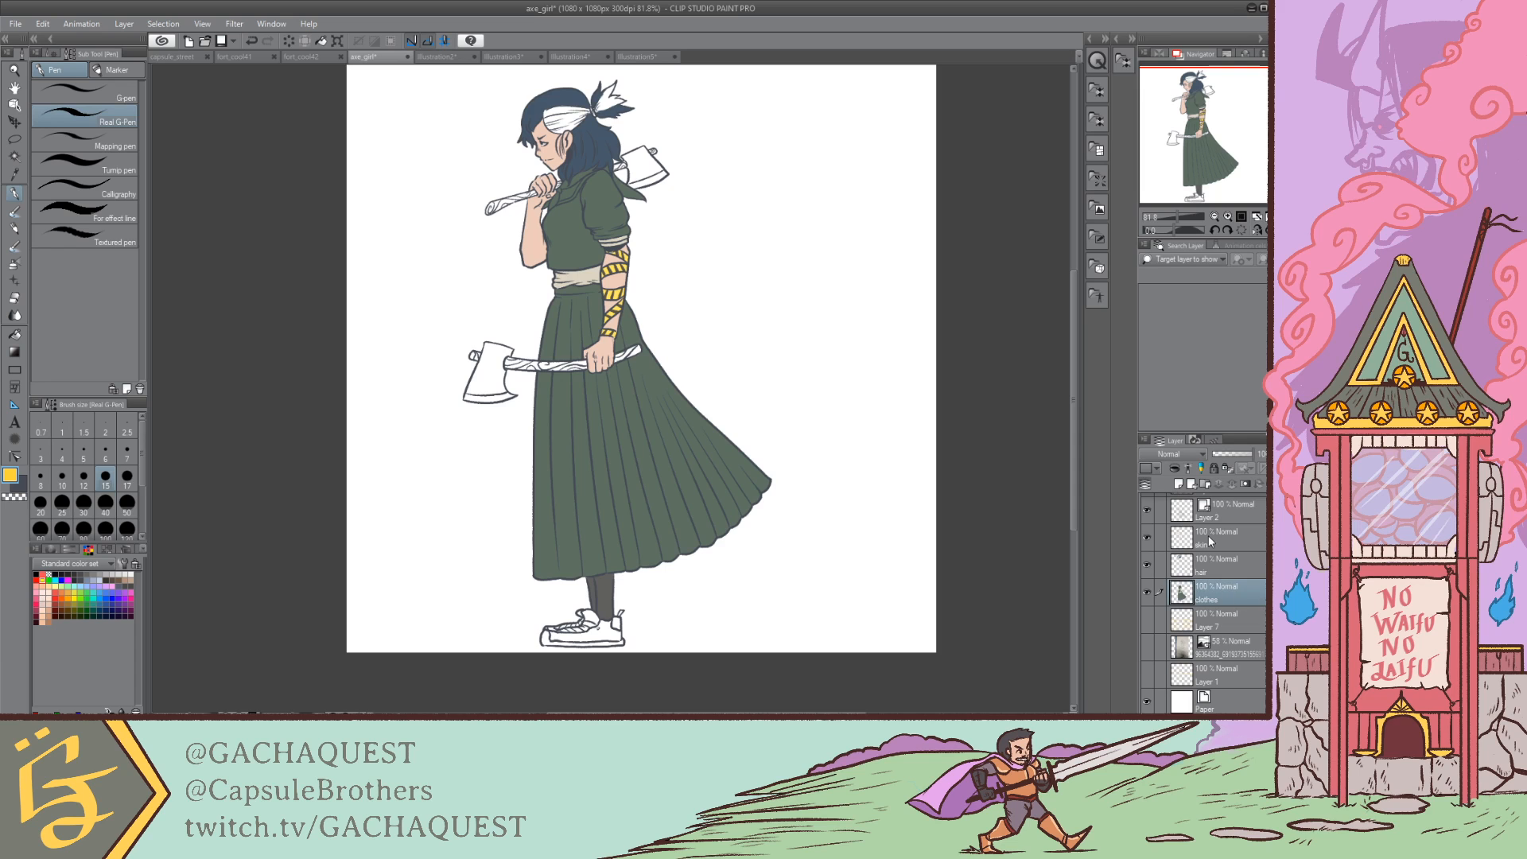
left_click_drag(1171, 106, 1187, 216)
left_click_drag(1215, 142, 1217, 121)
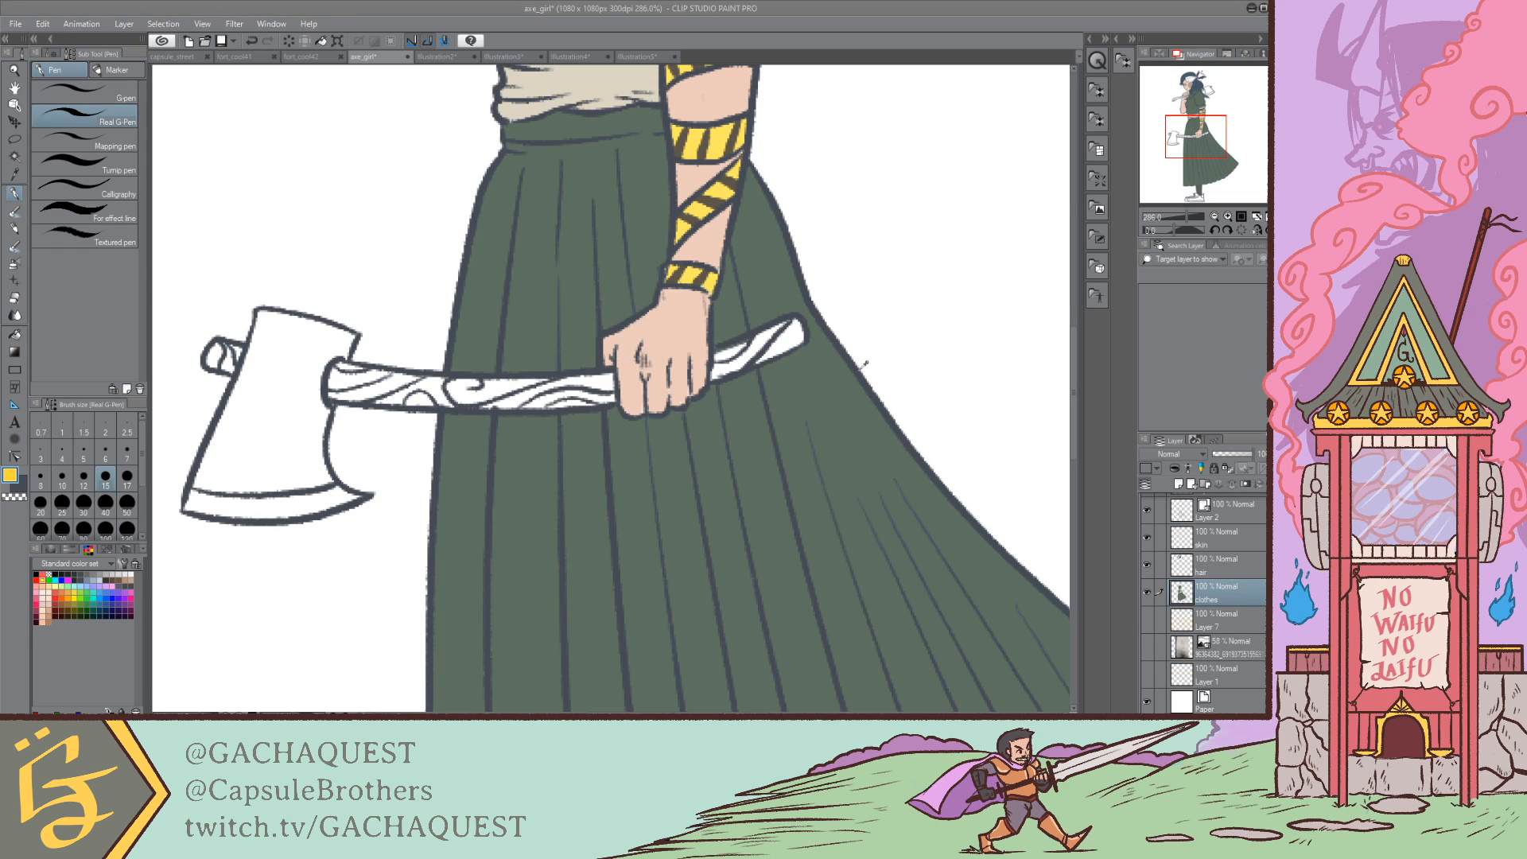
left_click(1080, 291)
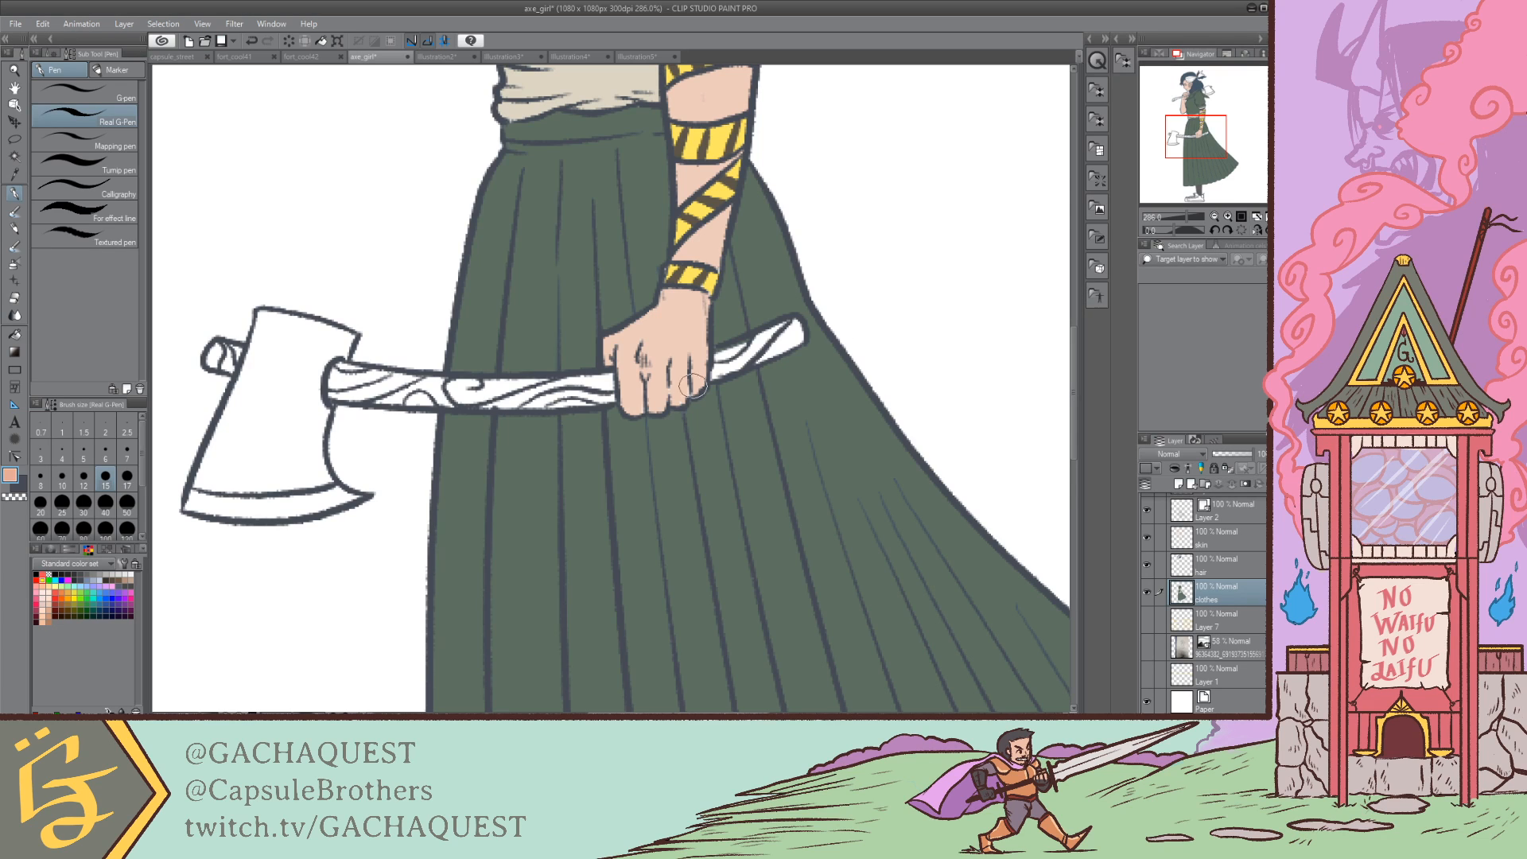
mouse_move(482, 385)
left_mouse_down()
mouse_move(542, 392)
mouse_move(347, 397)
mouse_move(368, 390)
mouse_move(340, 389)
mouse_move(337, 372)
mouse_move(543, 389)
mouse_move(408, 395)
mouse_move(372, 392)
mouse_move(569, 392)
mouse_move(531, 411)
mouse_move(419, 395)
mouse_move(567, 394)
mouse_move(711, 361)
mouse_move(540, 389)
mouse_move(683, 369)
mouse_move(563, 397)
mouse_move(581, 397)
mouse_move(739, 358)
mouse_move(685, 369)
mouse_move(794, 327)
mouse_move(766, 347)
left_mouse_up()
key("ctrl+z")
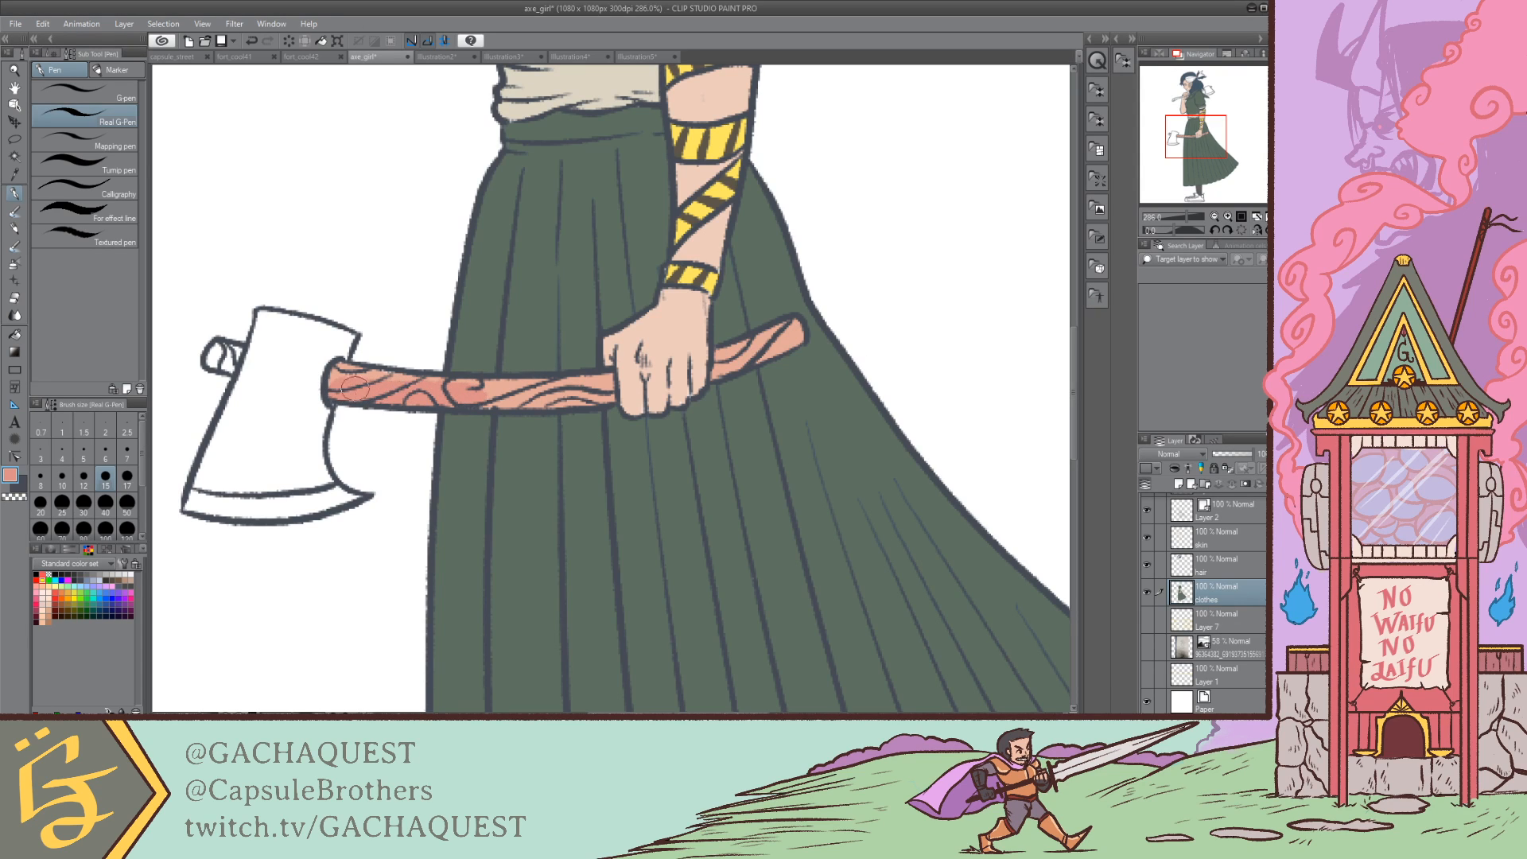
mouse_move(355, 389)
left_mouse_down()
mouse_move(555, 387)
mouse_move(457, 398)
mouse_move(586, 382)
left_mouse_up()
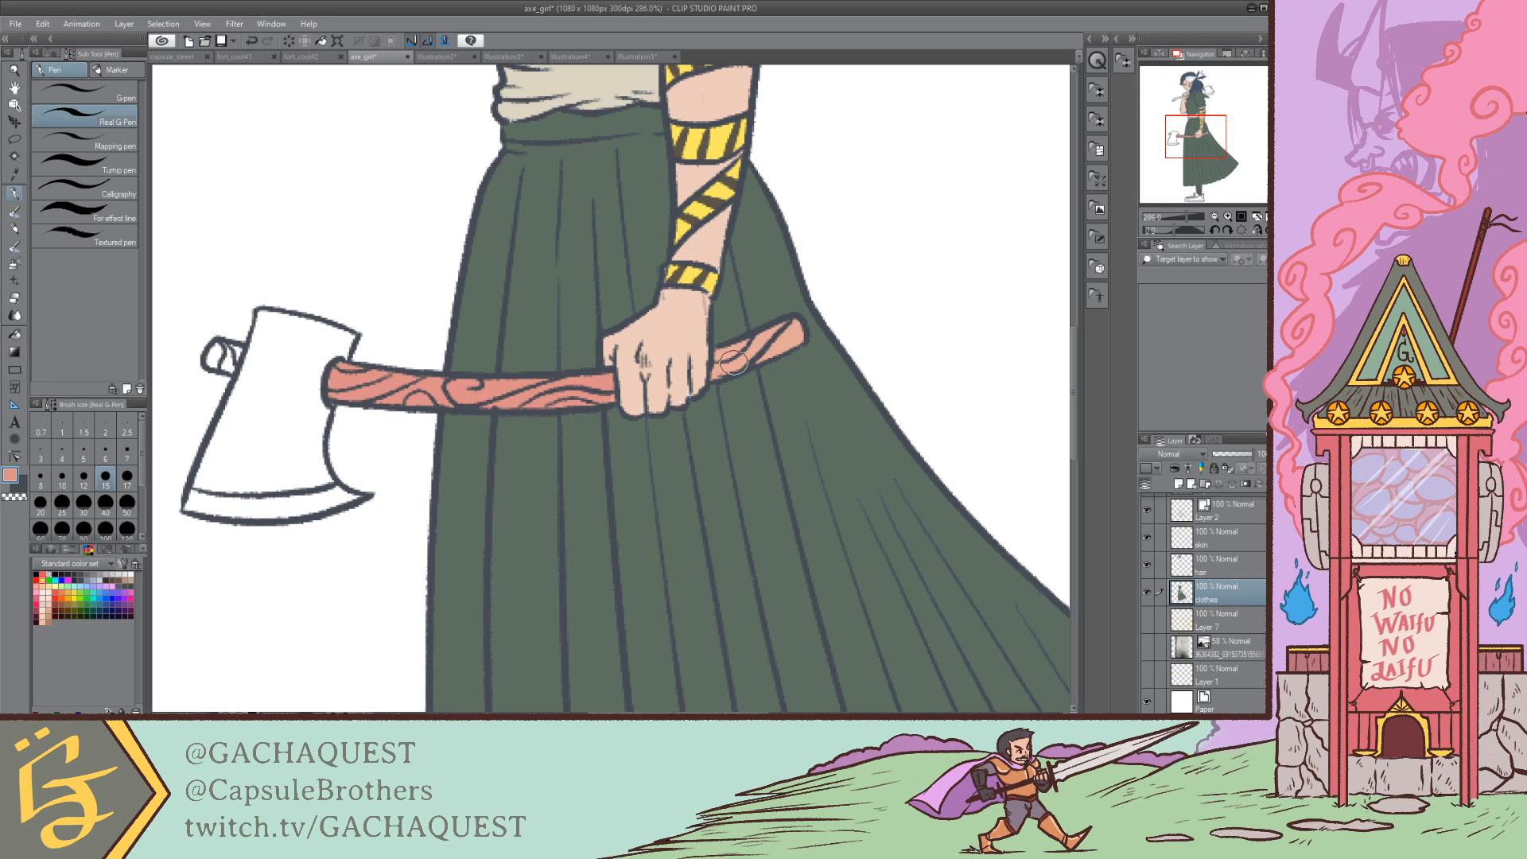
mouse_move(733, 363)
left_mouse_down()
mouse_move(710, 370)
mouse_move(795, 337)
mouse_move(734, 357)
mouse_move(773, 332)
left_mouse_up()
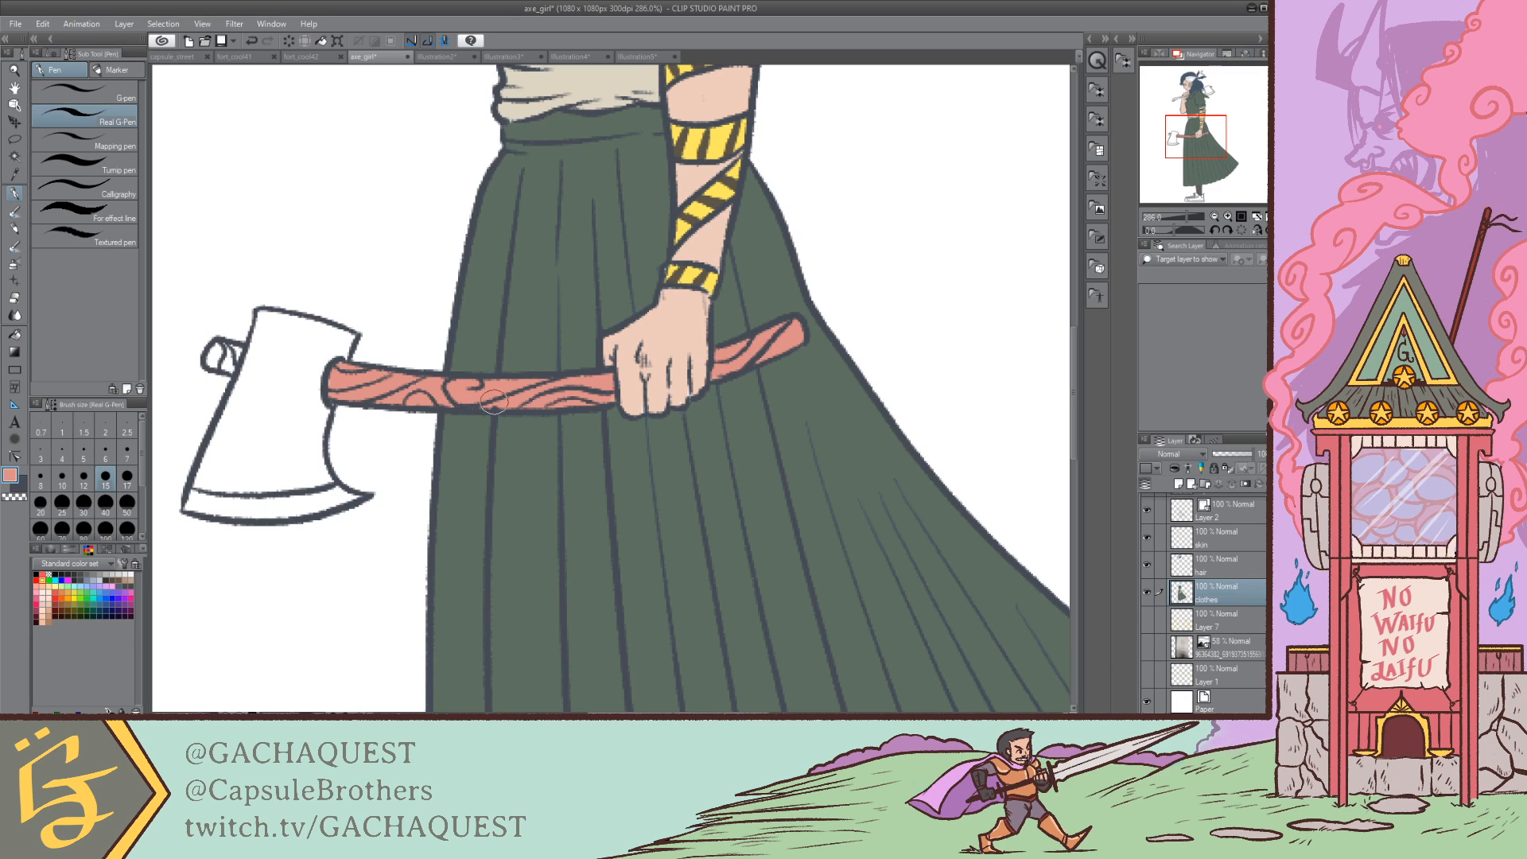
left_click_drag(189, 364, 242, 350)
key("ctrl+z")
Step: Paint the shoulder axe's wooden handle the same salmon red, from the grip to the small end behind the axe head
left_click_drag(1205, 136, 1204, 104)
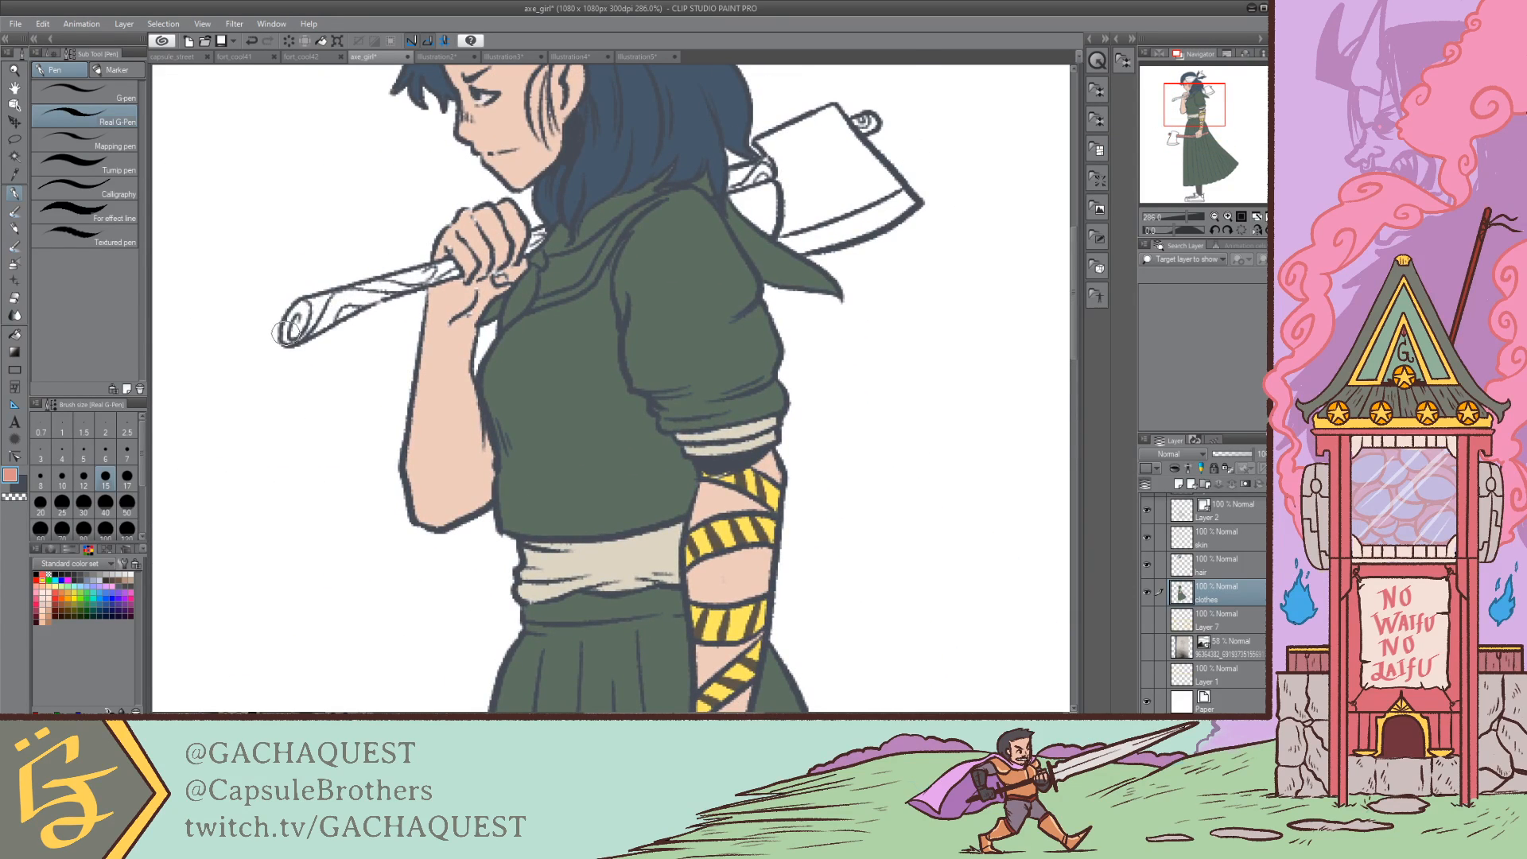
mouse_move(288, 331)
left_mouse_down()
mouse_move(451, 269)
mouse_move(371, 286)
mouse_move(289, 336)
mouse_move(448, 268)
mouse_move(326, 304)
mouse_move(288, 335)
mouse_move(305, 306)
mouse_move(453, 270)
mouse_move(365, 292)
mouse_move(302, 330)
mouse_move(362, 298)
left_mouse_up()
key("ctrl+z")
key("ctrl+z")
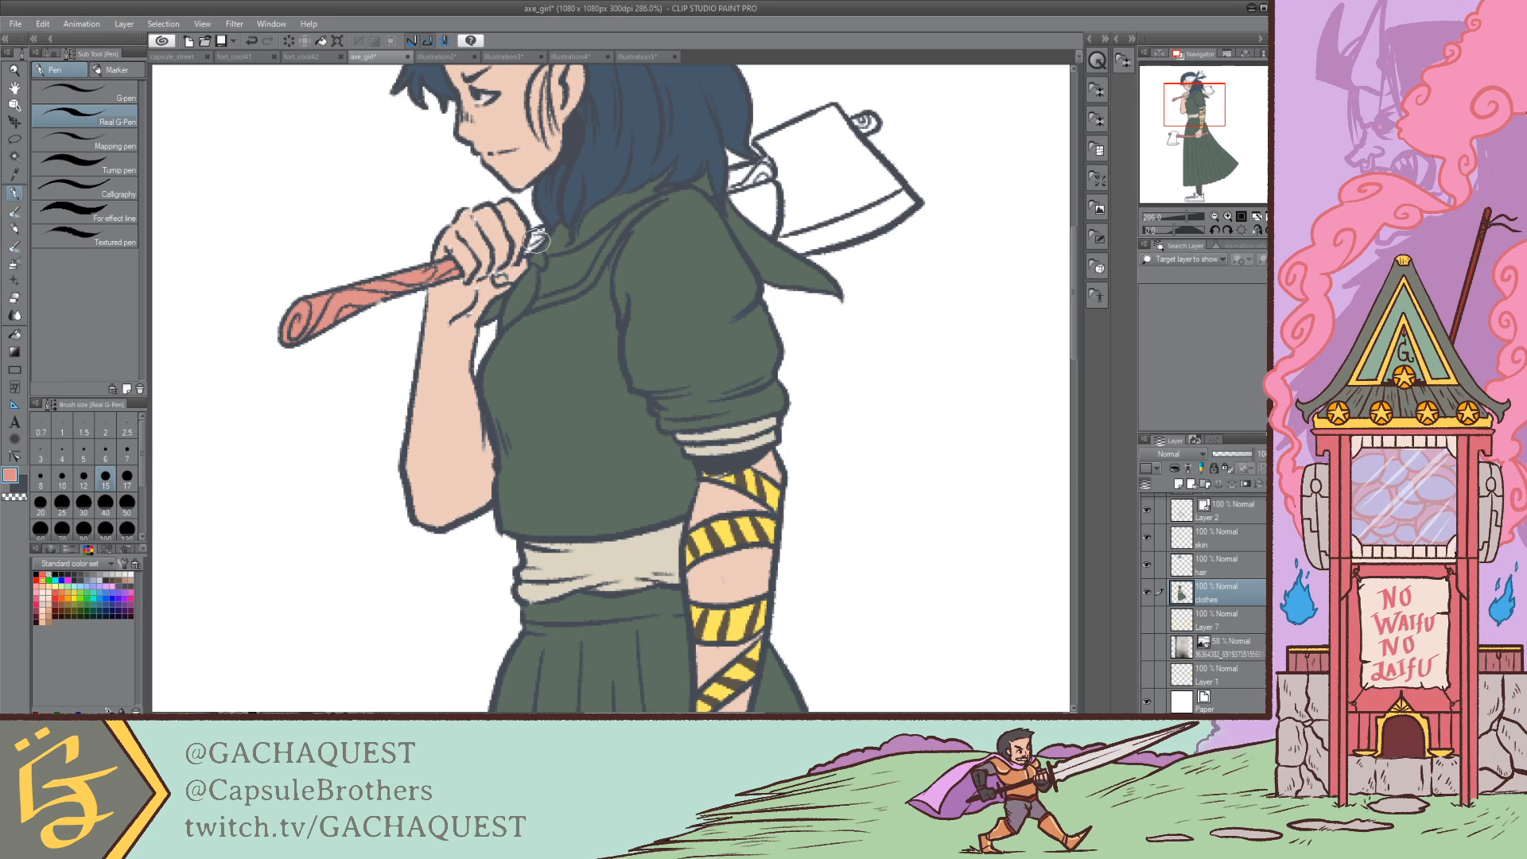
left_click_drag(536, 240, 534, 233)
mouse_move(732, 194)
left_mouse_down()
mouse_move(739, 171)
mouse_move(723, 178)
mouse_move(771, 161)
left_mouse_up()
left_click_drag(1211, 106, 1217, 99)
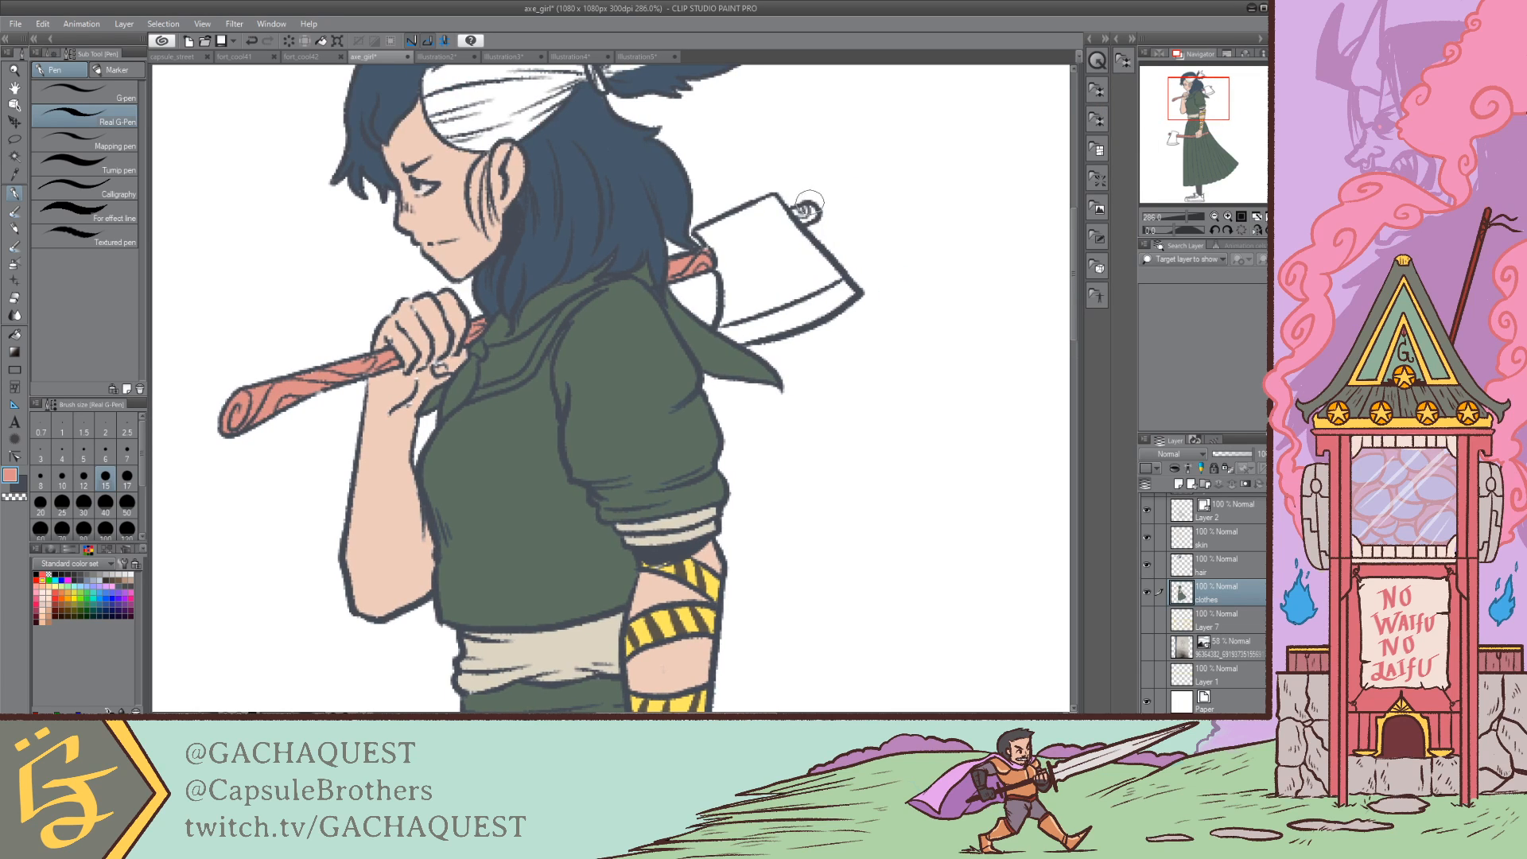
left_click_drag(809, 205, 814, 213)
Step: Try long thin vertical salmon strokes beside the girl on the clothes layer, and undo them
left_click_drag(1186, 202, 1177, 217)
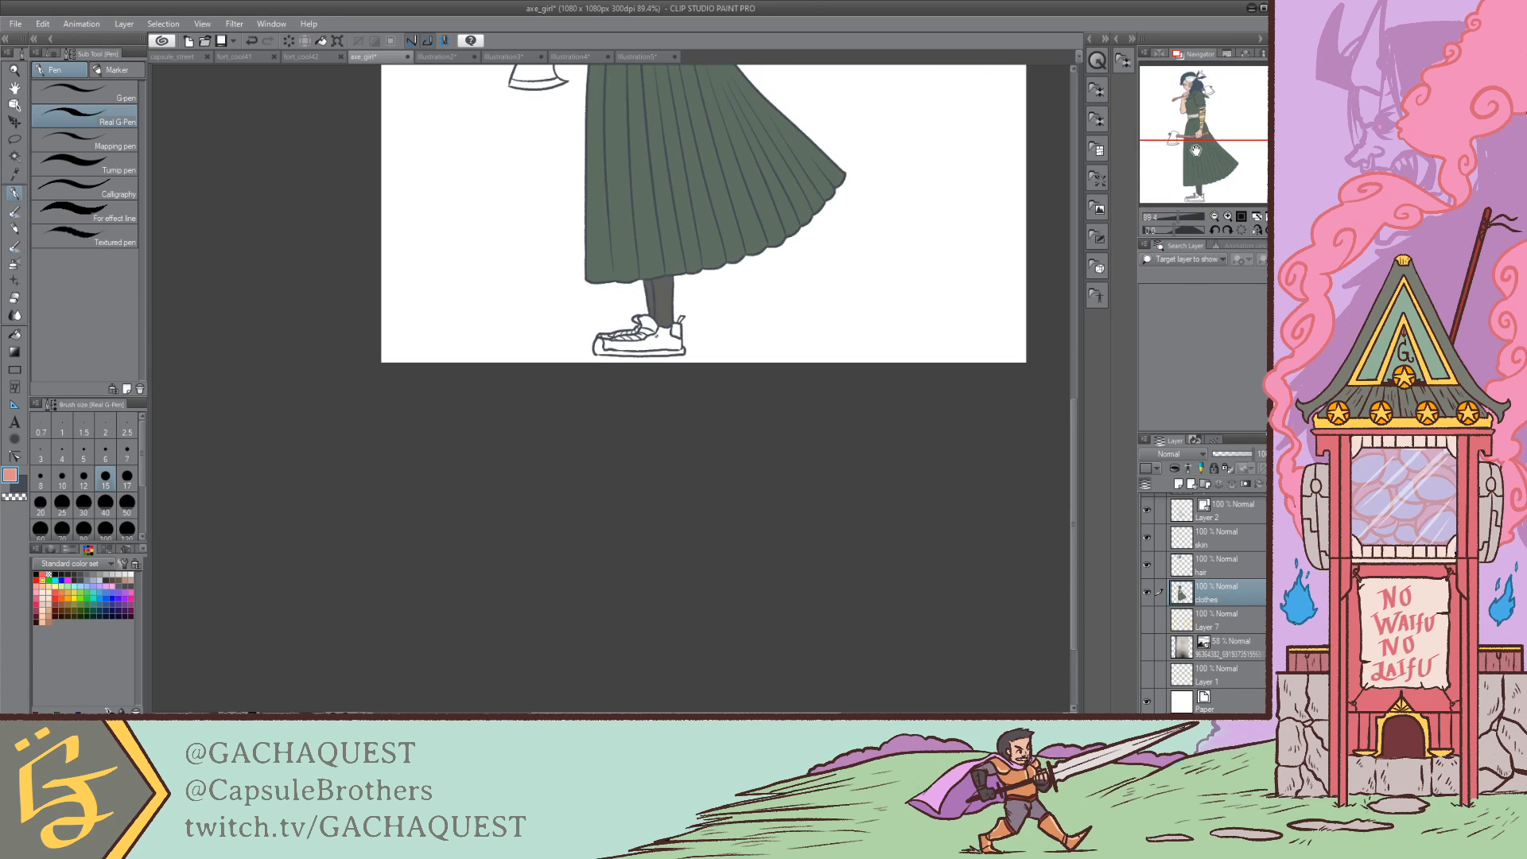
left_click_drag(1195, 151, 1188, 88)
left_click_drag(528, 150, 509, 604)
key("ctrl+z")
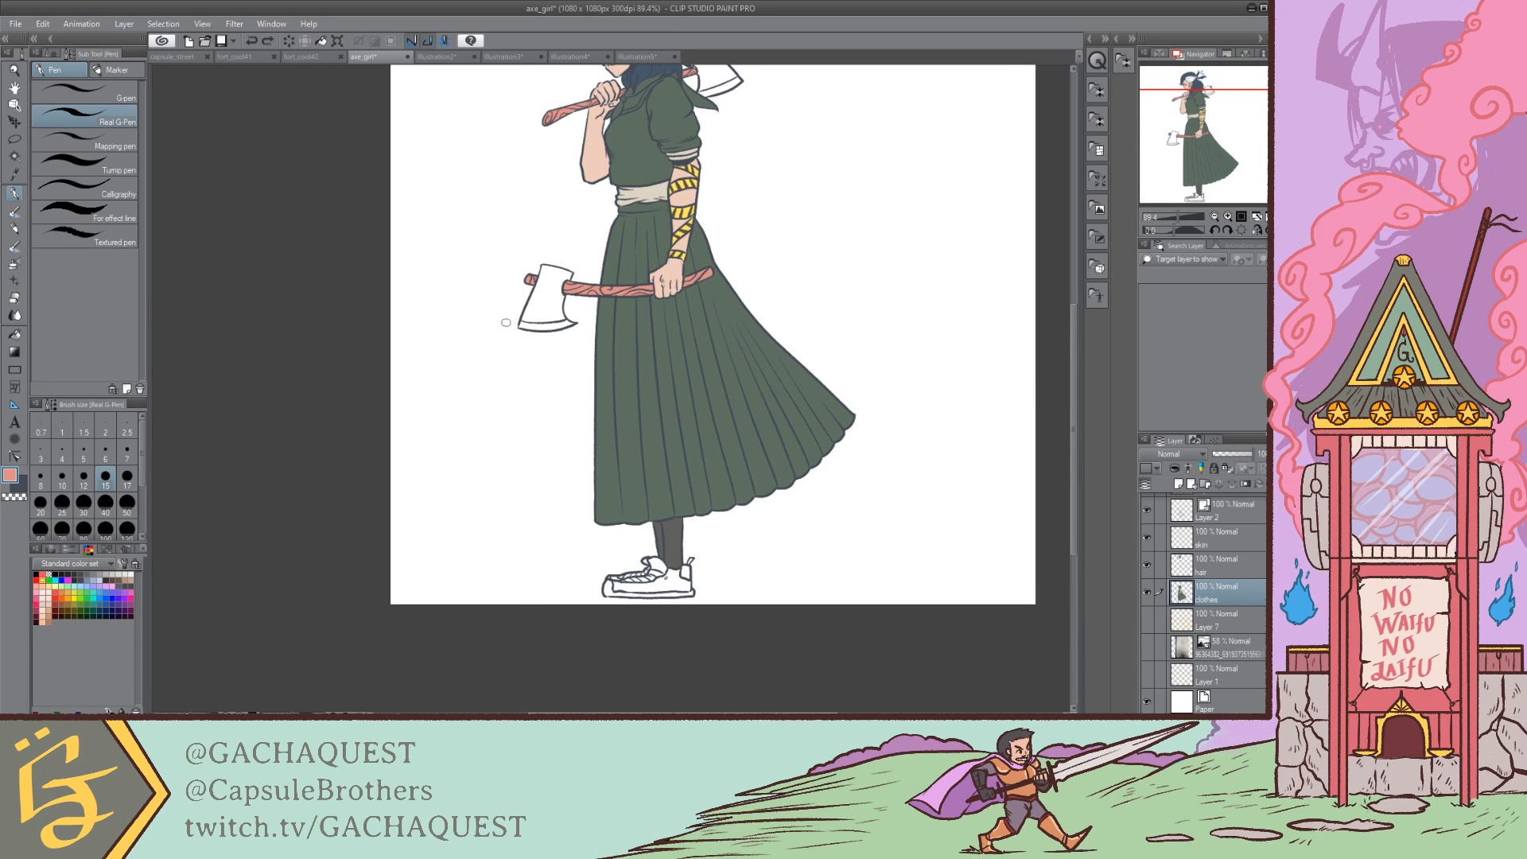
left_click_drag(1200, 148, 1207, 131)
left_click_drag(802, 137, 777, 516)
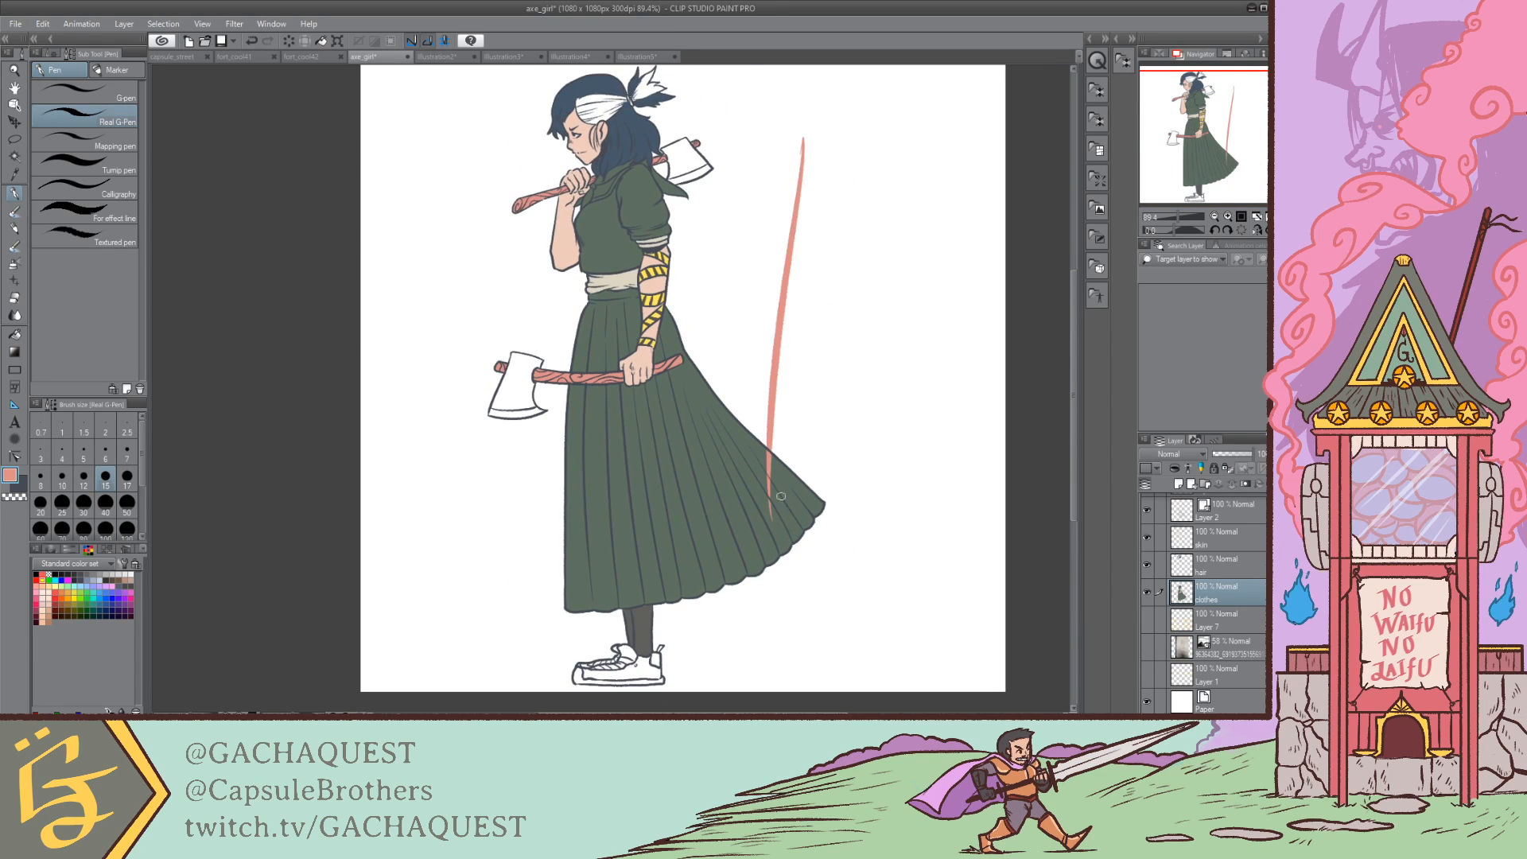
key("ctrl+z")
Step: Enlarge the pen to size 50 and add a new layer directly above Layer 7
key("bracketright")
key("bracketright")
key("bracketright")
key("bracketright")
key("bracketright")
key("bracketright")
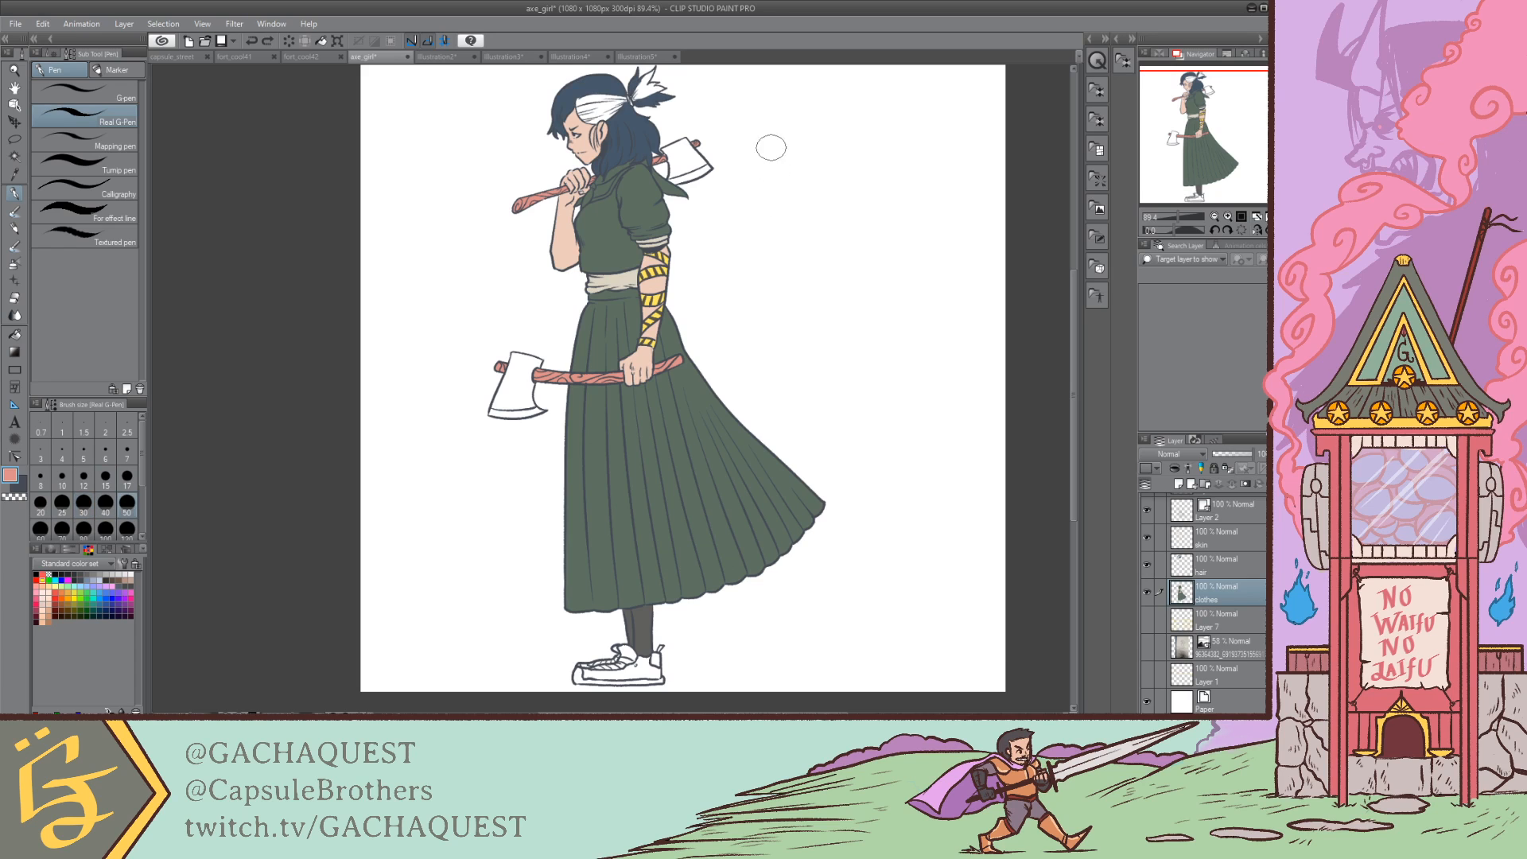
left_click(1229, 619)
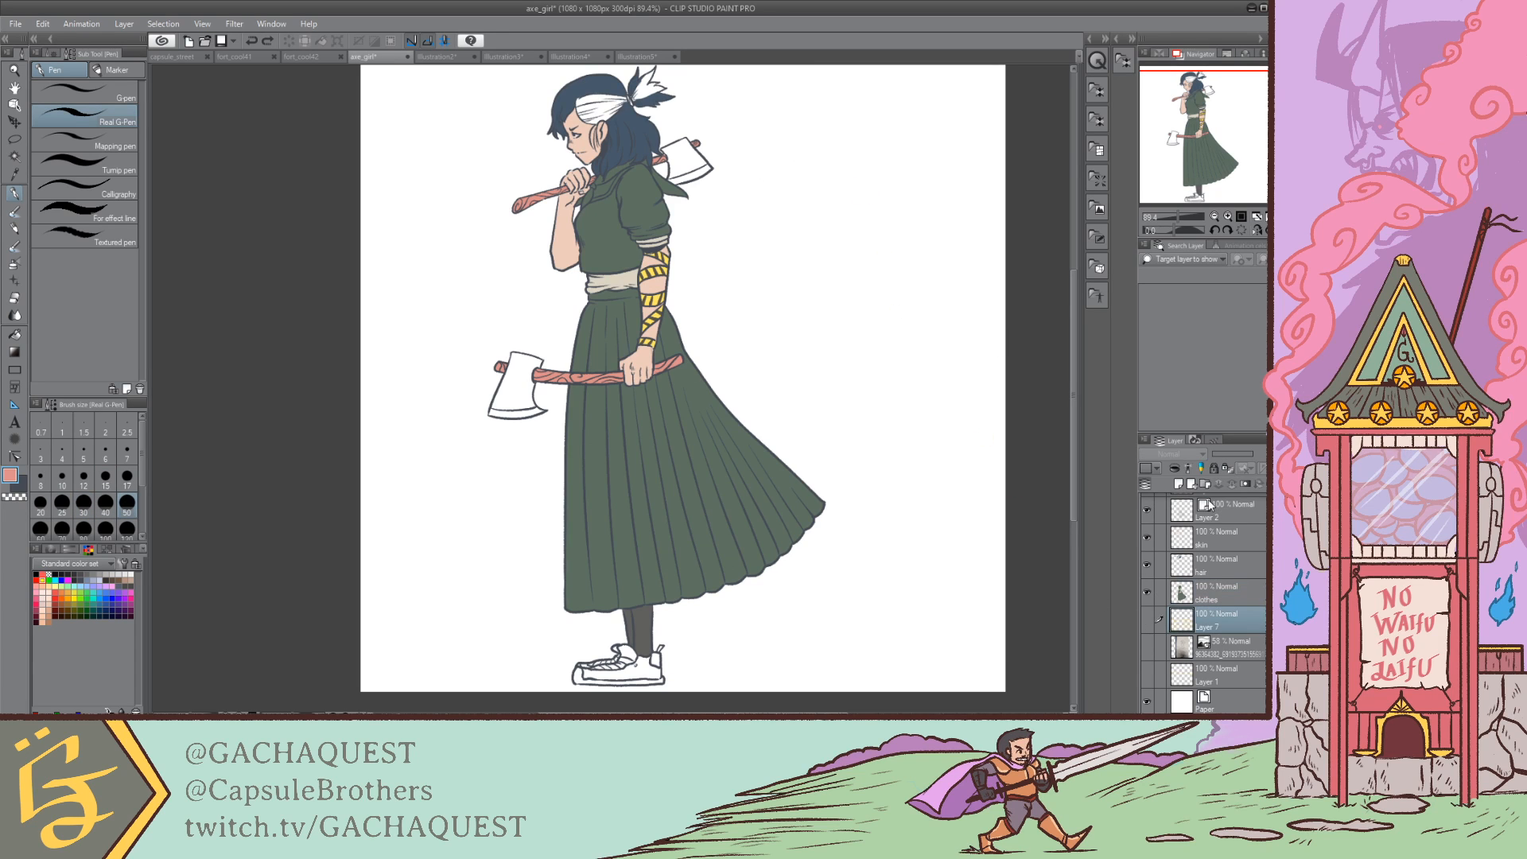
left_click(1178, 484)
Step: Try broad vertical salmon bands like tree trunks behind the girl, across both sides of the canvas
left_click_drag(733, 68, 820, 559)
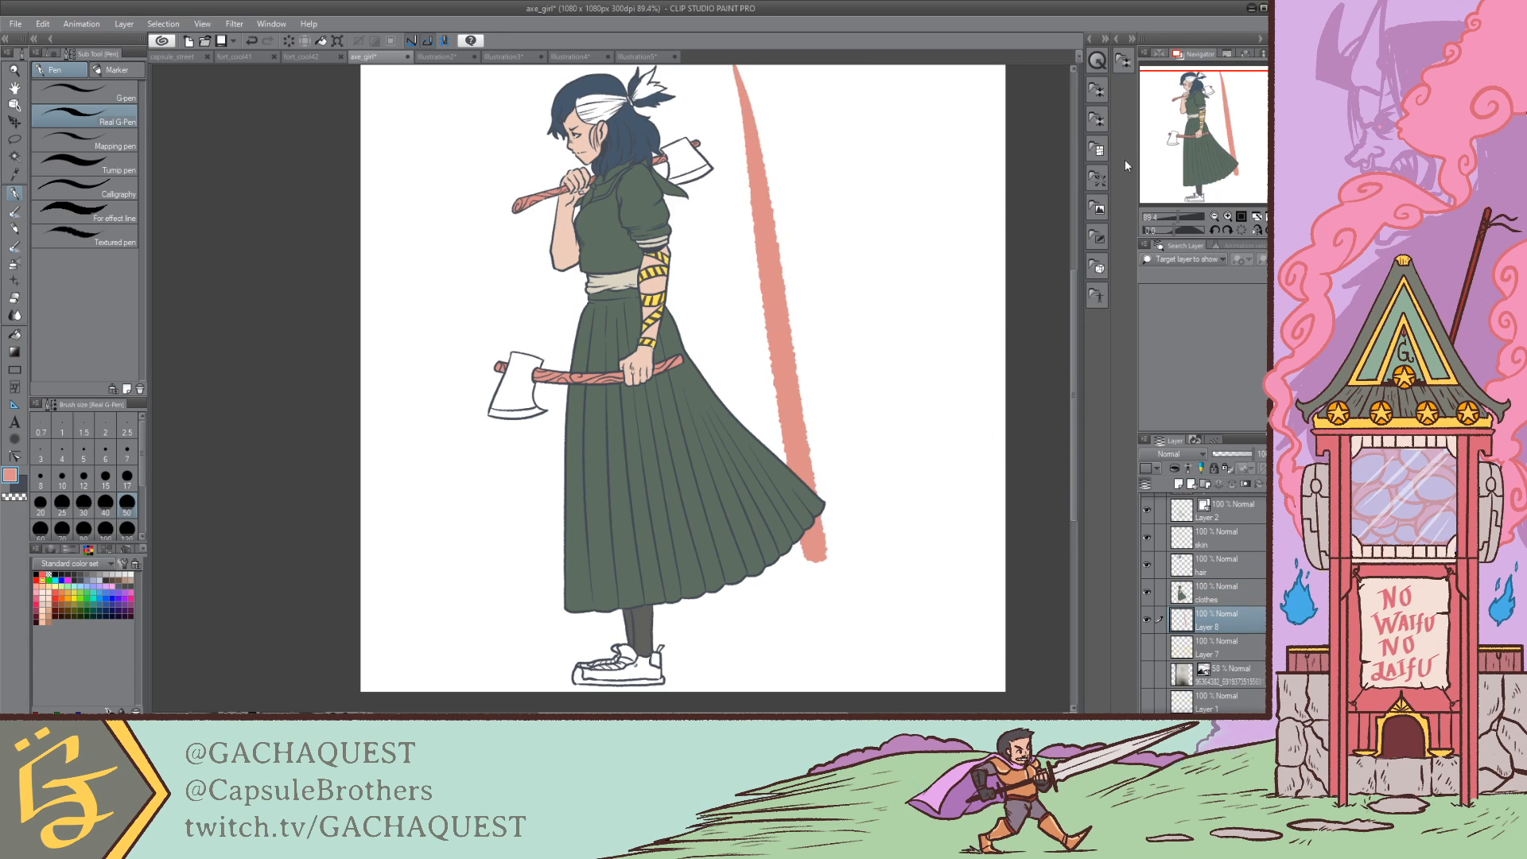
left_click_drag(810, 125, 775, 227)
key("ctrl+z")
mouse_move(742, 124)
left_mouse_down()
mouse_move(748, 534)
mouse_move(737, 437)
mouse_move(732, 547)
left_mouse_up()
key("ctrl+z")
left_click_drag(768, 96, 770, 506)
mouse_move(740, 136)
left_mouse_down()
mouse_move(739, 430)
mouse_move(746, 213)
mouse_move(769, 114)
mouse_move(763, 564)
left_mouse_up()
left_click_drag(735, 469, 732, 552)
left_click_drag(638, 155, 640, 437)
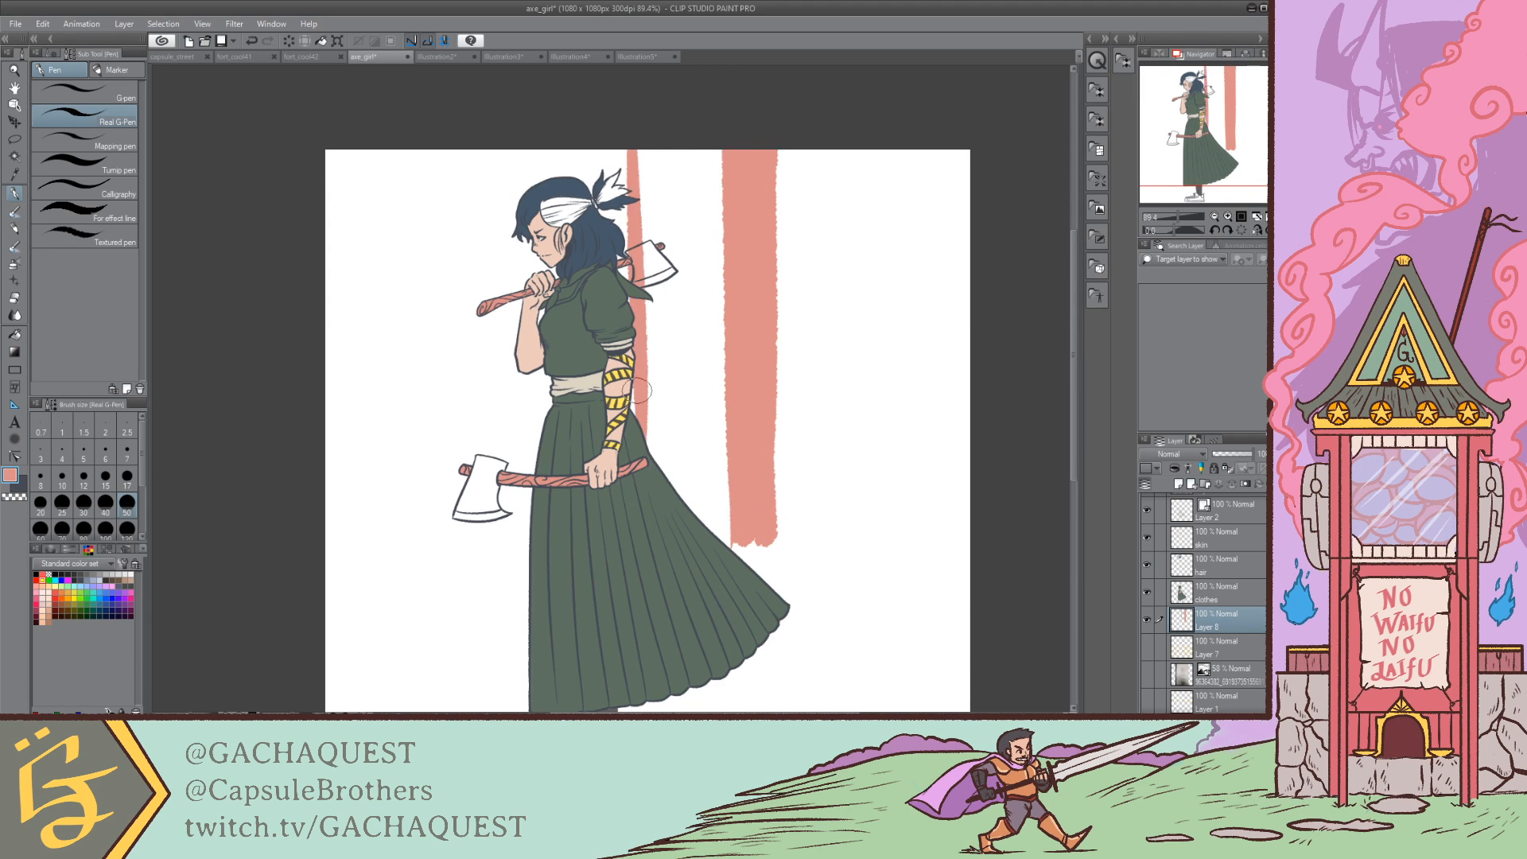
left_click_drag(654, 151, 668, 479)
left_click_drag(420, 151, 443, 607)
left_click_drag(422, 294, 436, 633)
left_click_drag(433, 525, 442, 652)
left_click_drag(842, 151, 841, 646)
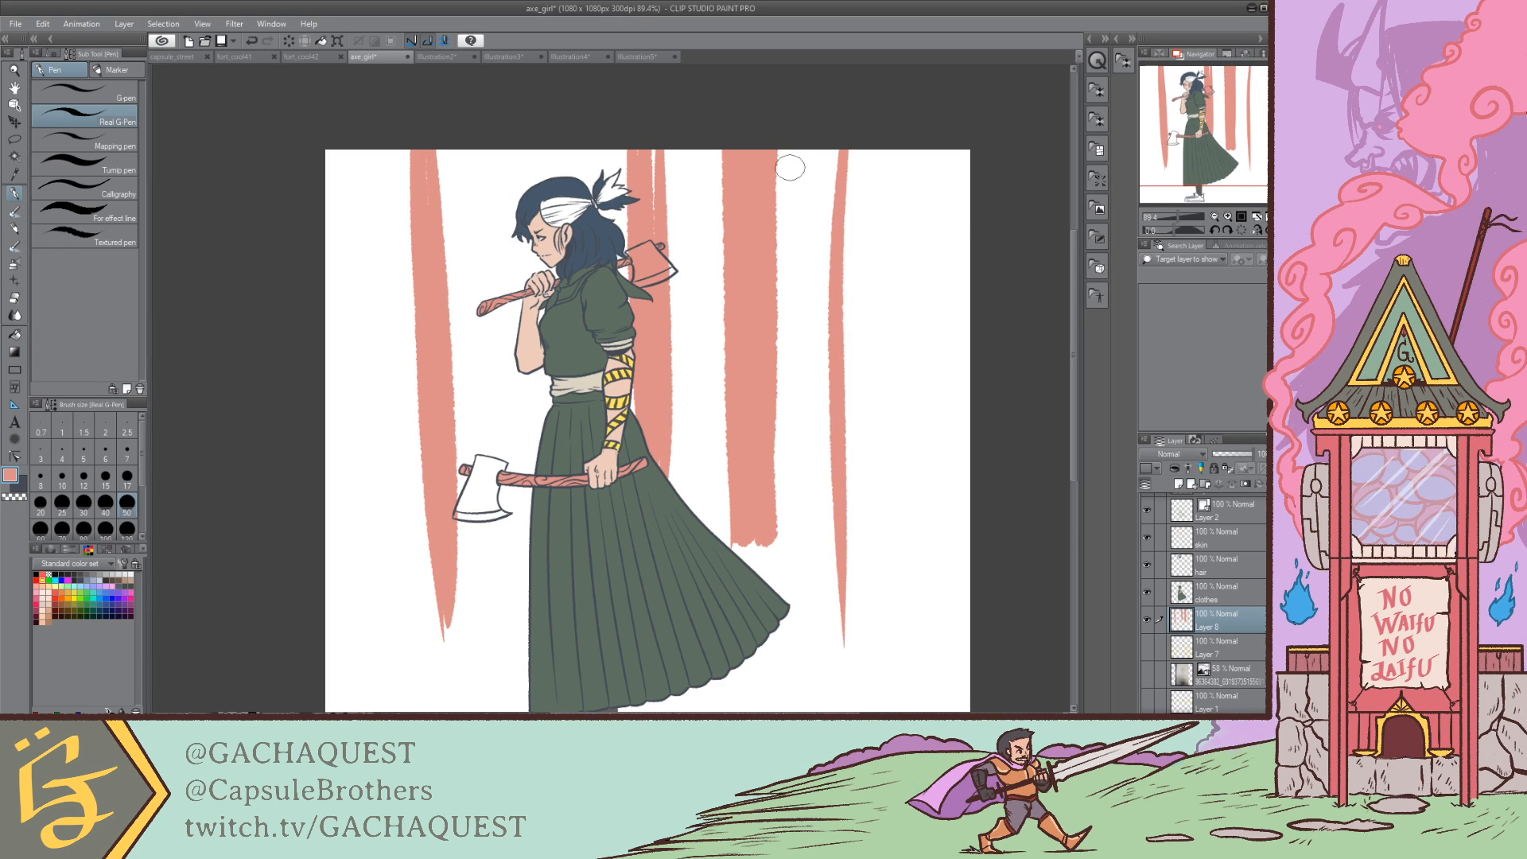
mouse_move(794, 153)
left_mouse_down()
mouse_move(805, 457)
mouse_move(822, 454)
left_mouse_up()
mouse_move(892, 153)
left_mouse_down()
mouse_move(888, 577)
mouse_move(914, 521)
left_mouse_up()
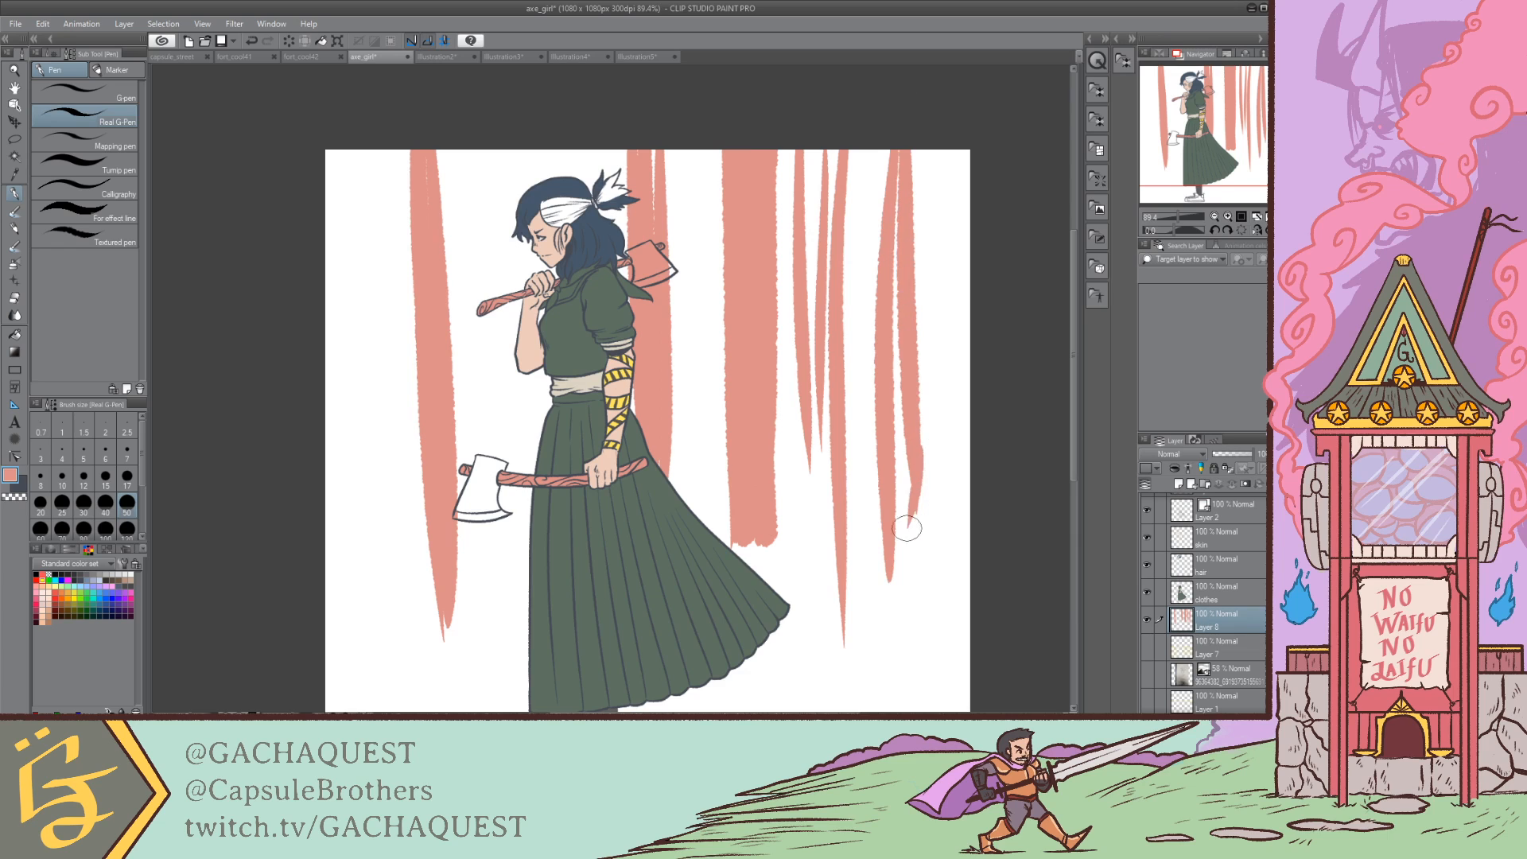
Step: Undo all the vertical salmon bands behind the girl
key("ctrl+z")
key("ctrl+z")
key("ctrl+z")
key("ctrl+z")
key("ctrl+z")
key("ctrl+z")
key("ctrl+z")
key("ctrl+z")
key("ctrl+z")
key("ctrl+z")
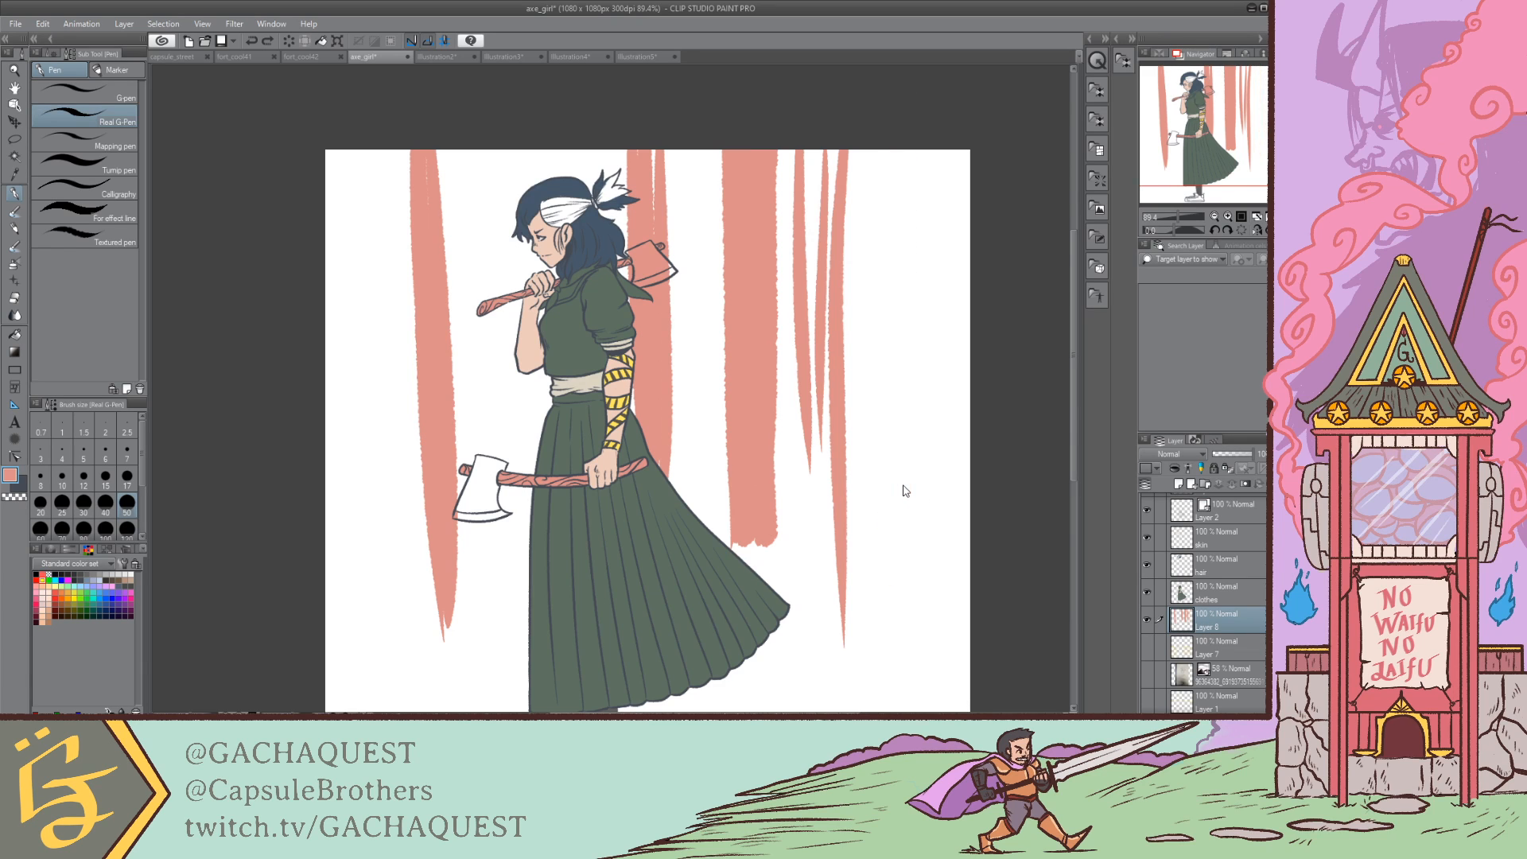
key("ctrl+z")
key("ctrl+z")
key("ctrl+z")
key("ctrl+z")
key("ctrl+z")
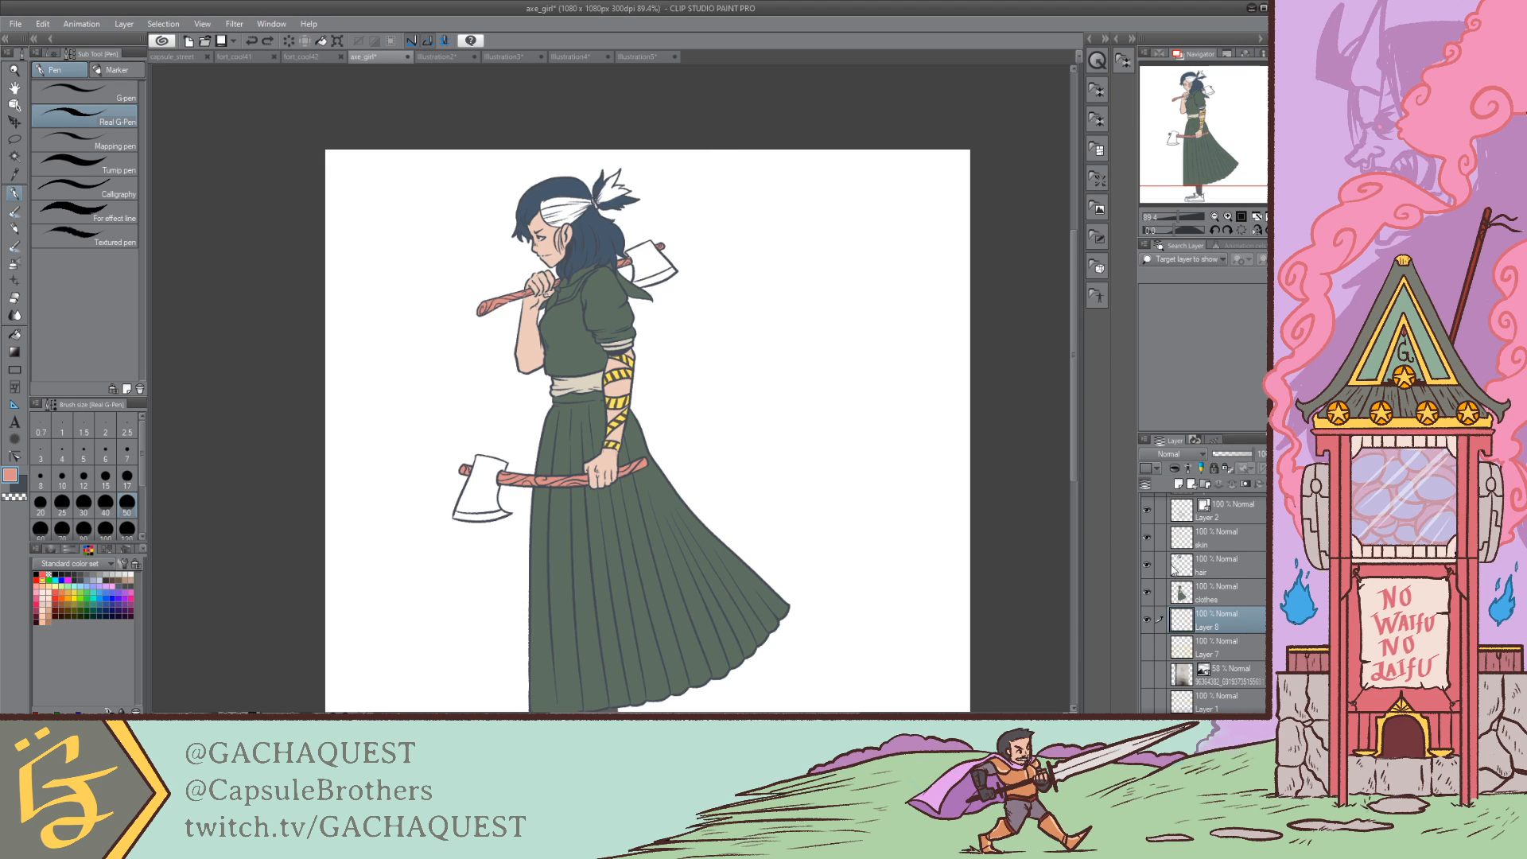
Step: Select the clothes layer and fill the heads of both axes with light grey
left_click(1213, 603)
left_click_drag(1178, 217, 1185, 217)
left_click_drag(1224, 136, 1215, 160)
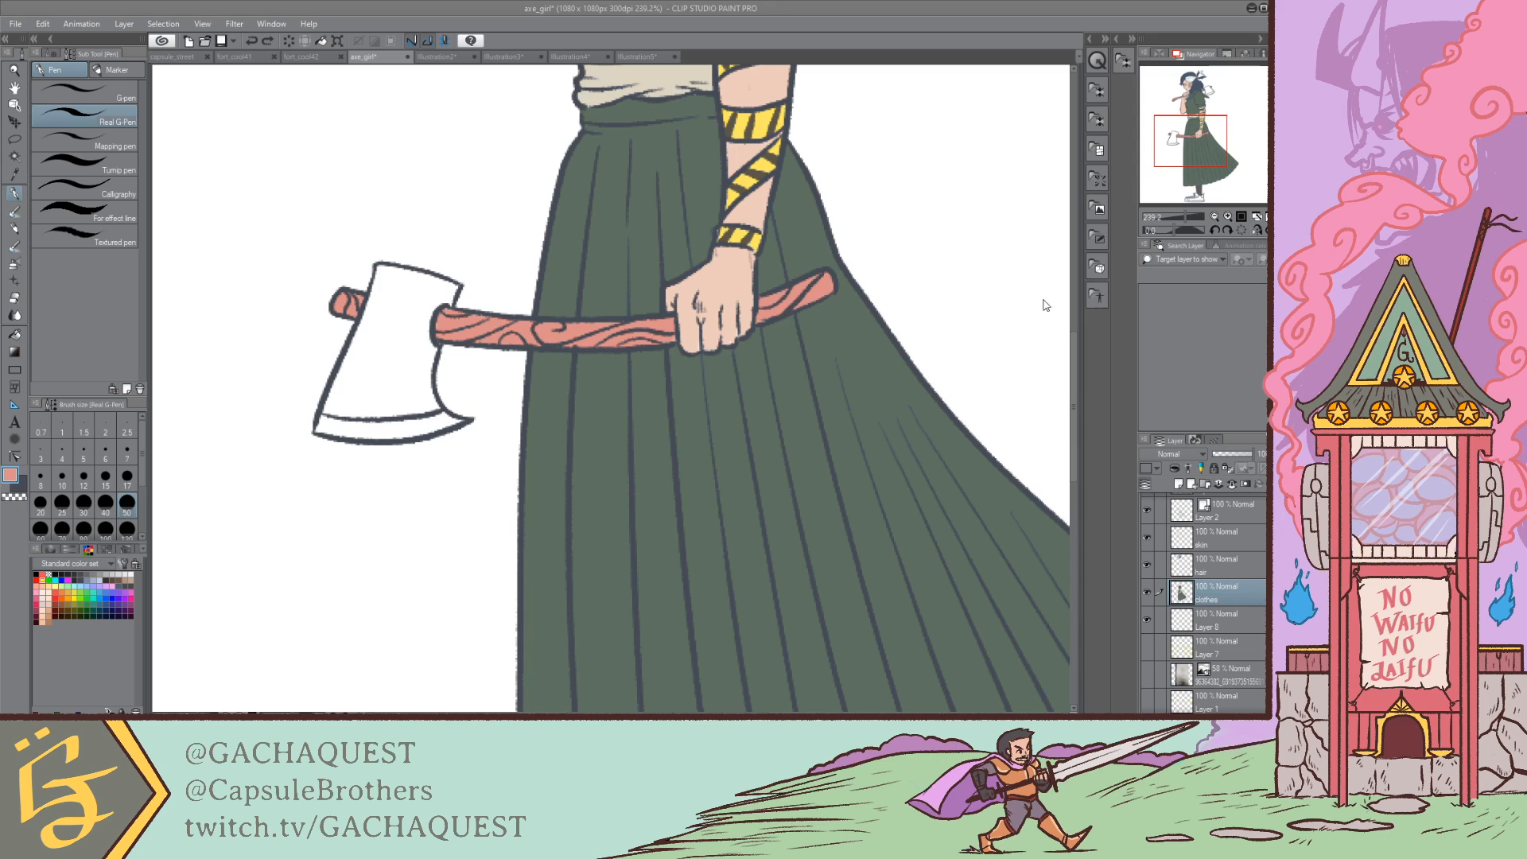
left_click(14, 334)
left_click(381, 350)
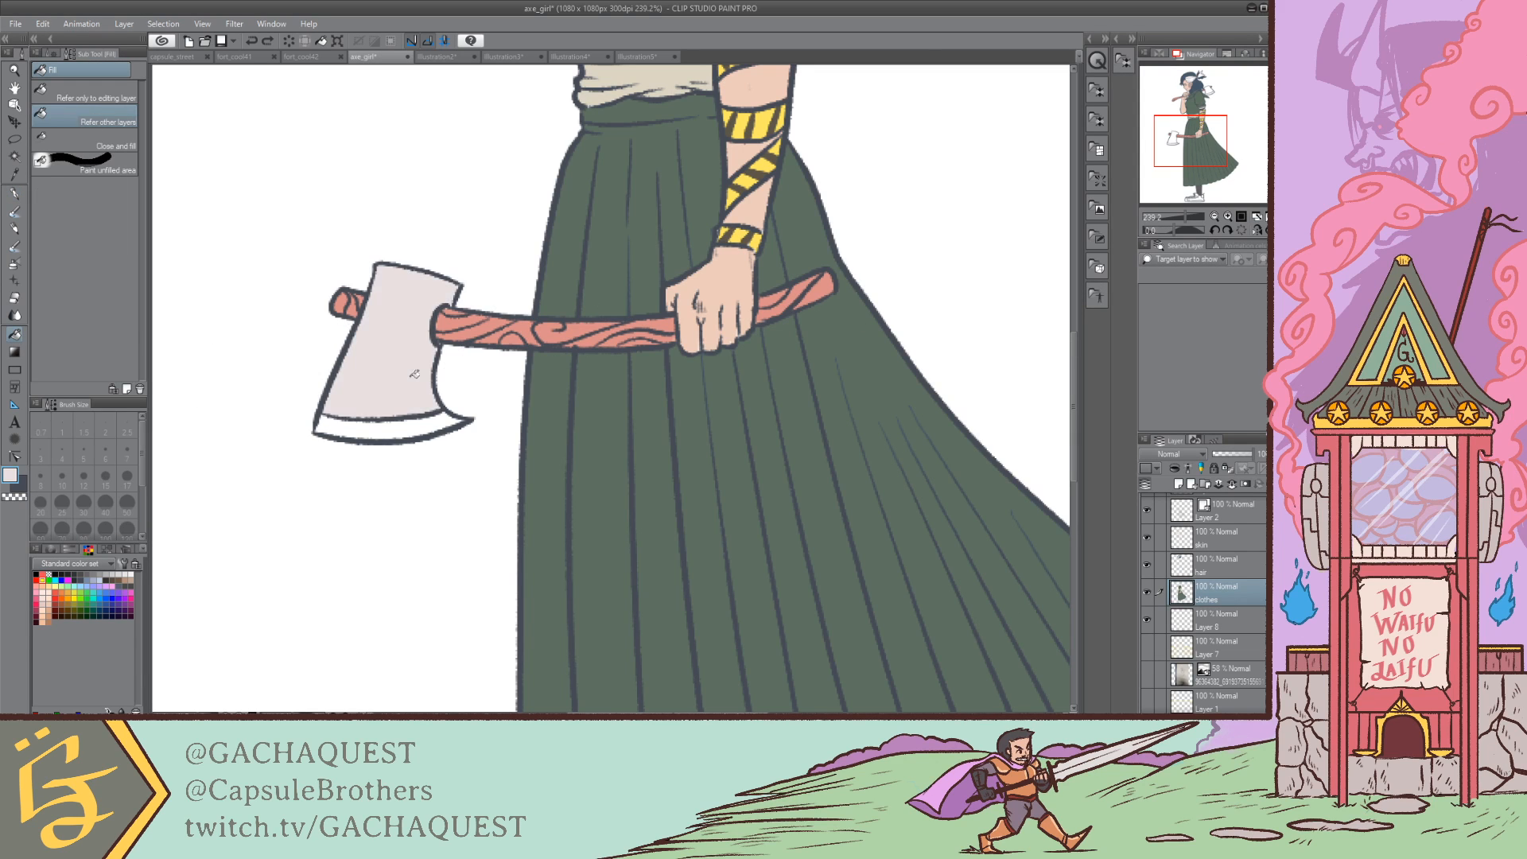
left_click_drag(1183, 165, 1168, 124)
key("ctrl+z")
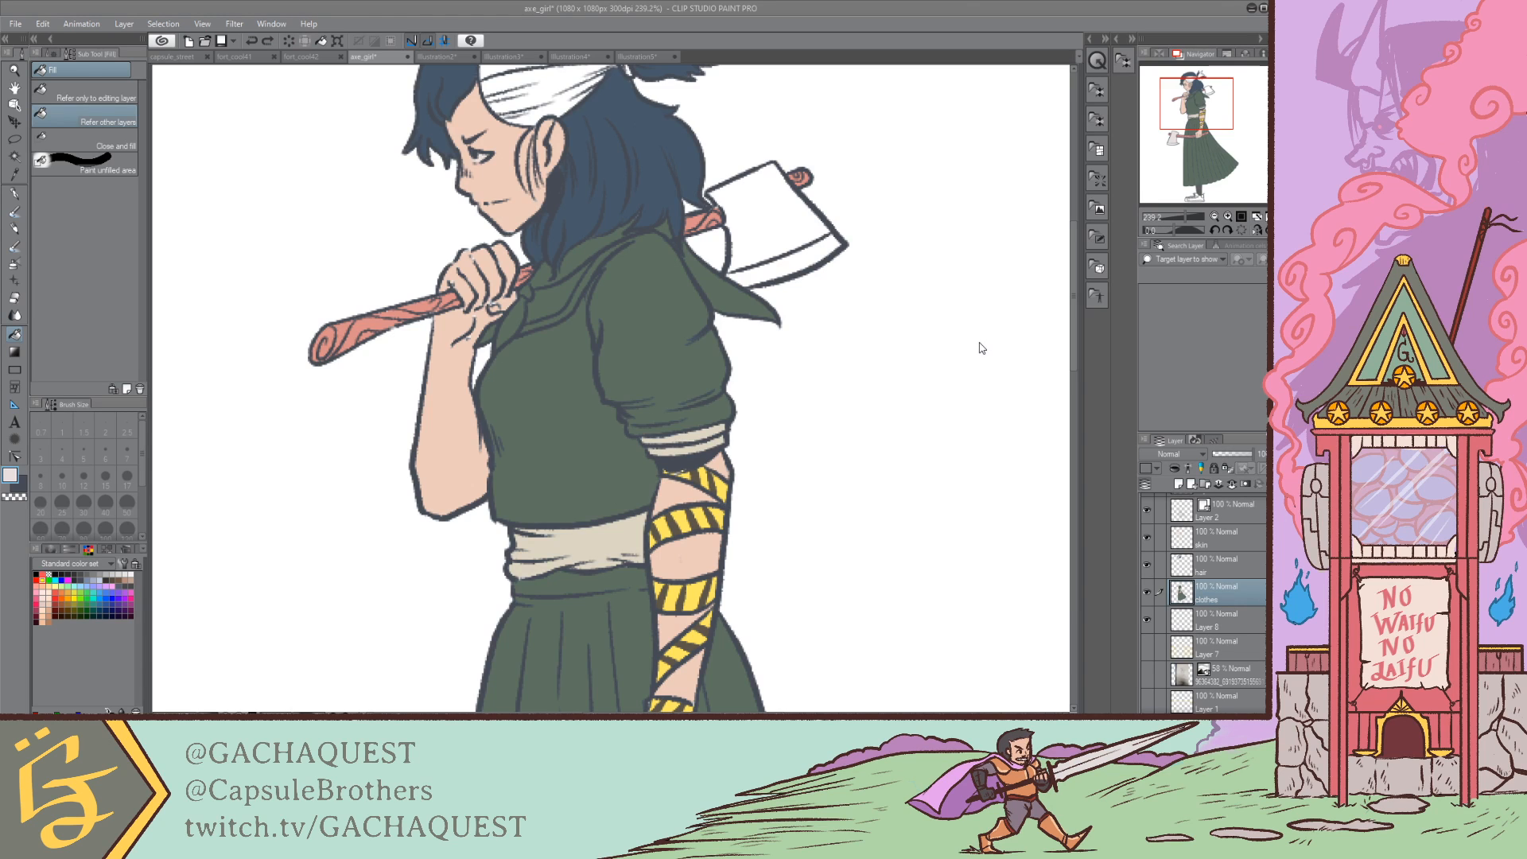
left_click(836, 252)
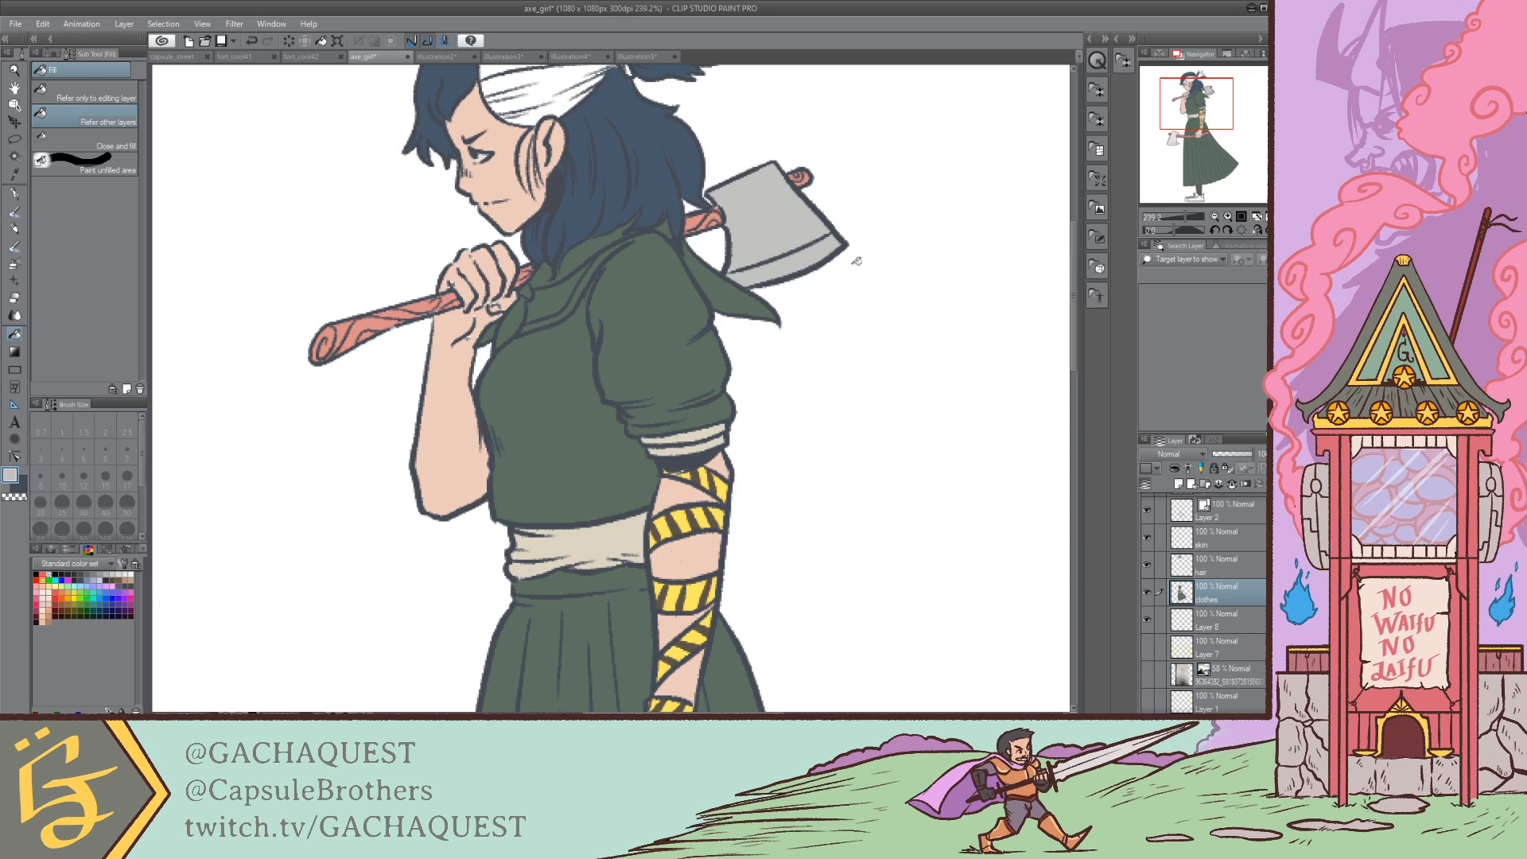
Step: Try a dark navy fill on the lowered axe's head, undo it, and fill the head with a medium grey instead
mouse_move(1213, 126)
left_mouse_down()
mouse_move(1146, 189)
mouse_move(1207, 150)
left_mouse_up()
left_click(604, 173)
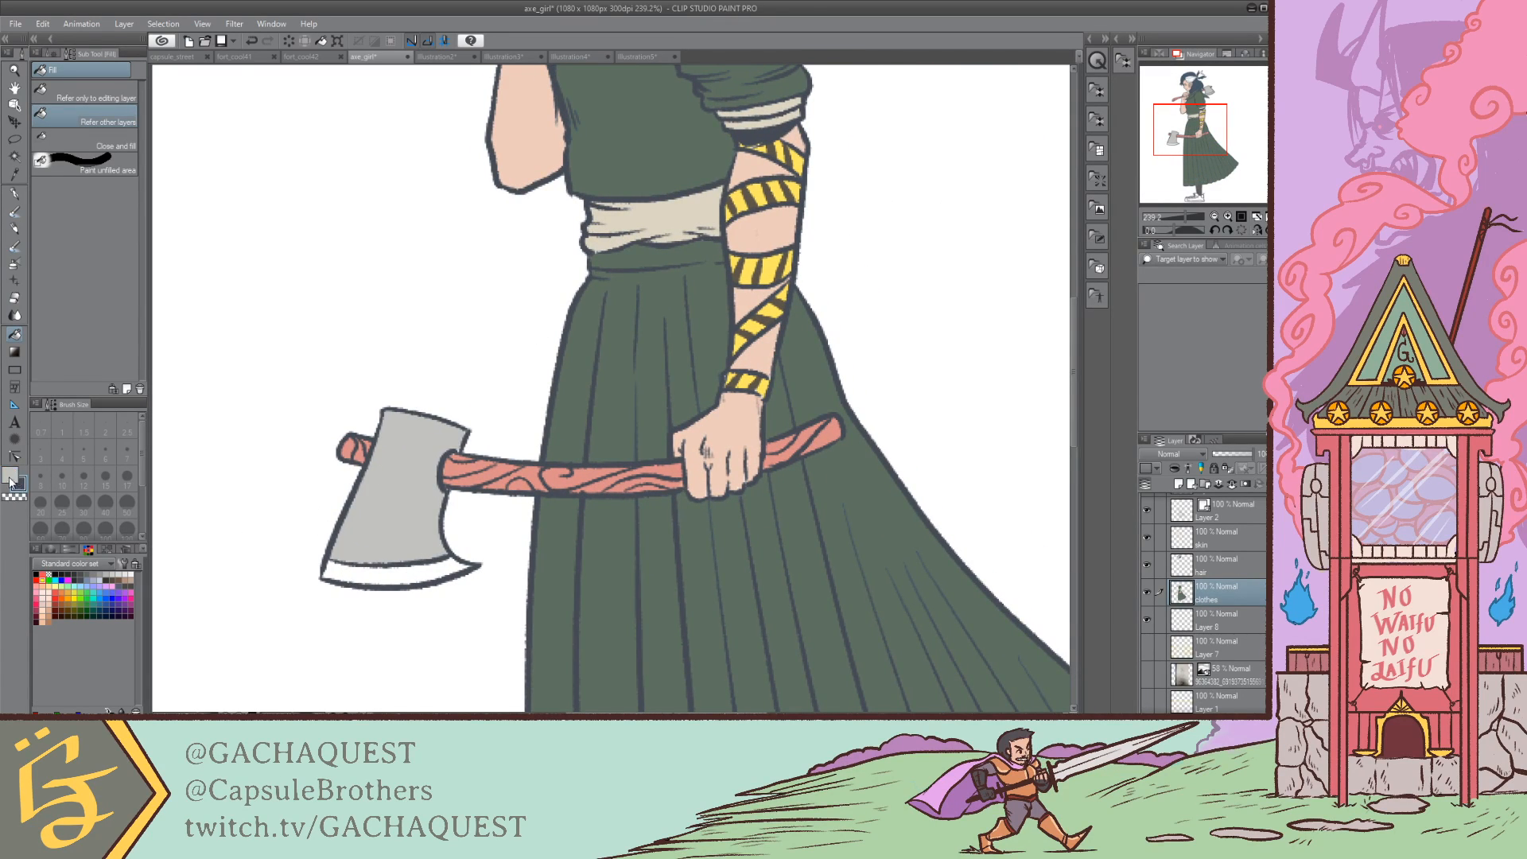
left_click(389, 502)
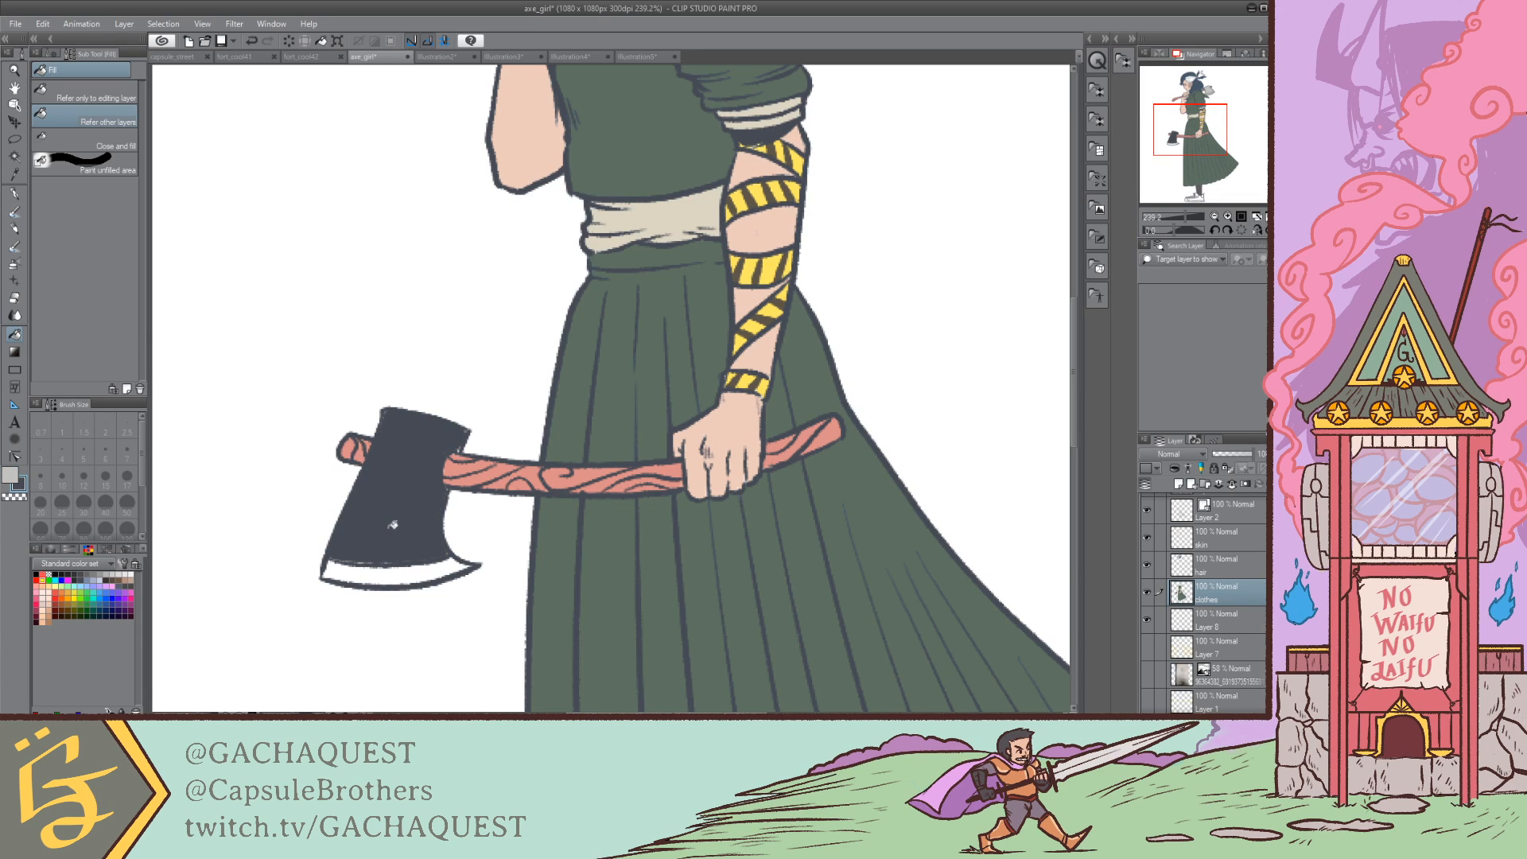
key("ctrl+z")
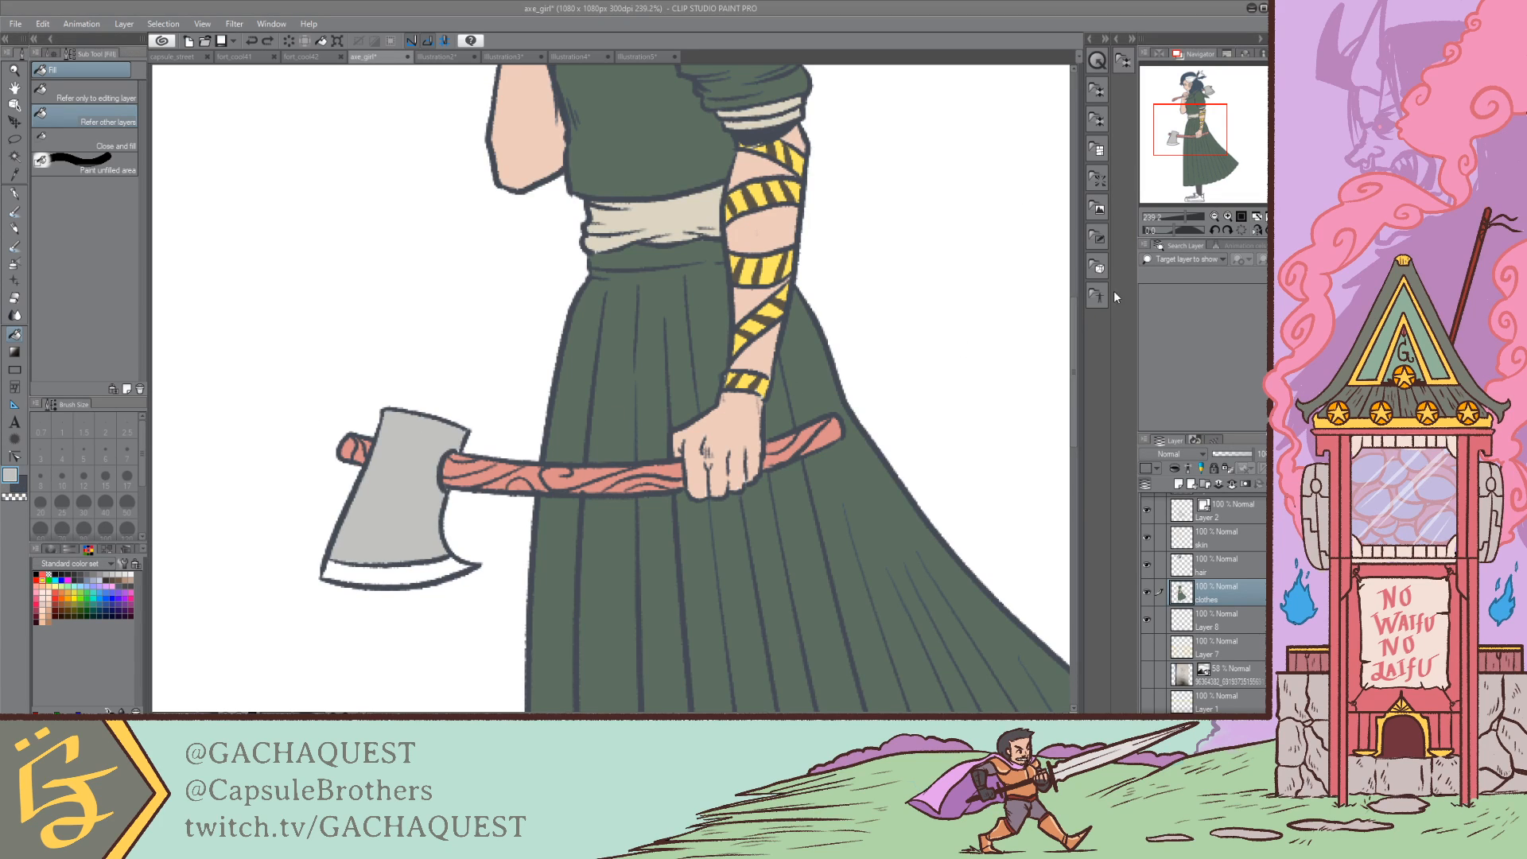
left_click(410, 470)
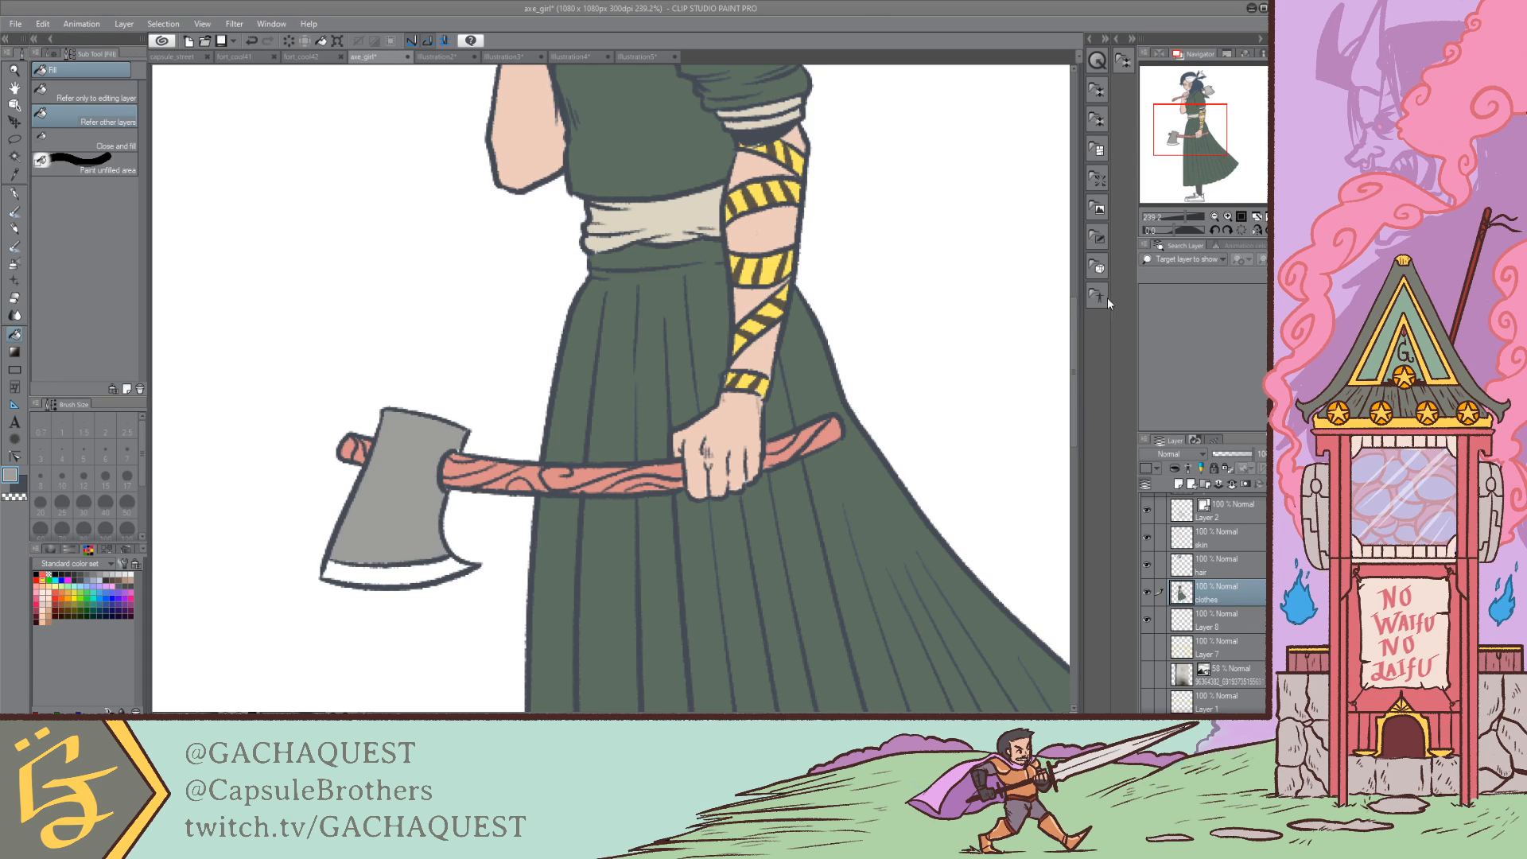
Step: Fill the head of the axe over the girl's shoulder with the same medium grey
left_click(1073, 287)
left_click(414, 489)
mouse_move(1190, 141)
left_mouse_down()
mouse_move(1200, 94)
mouse_move(1204, 127)
left_mouse_up()
left_click(674, 430)
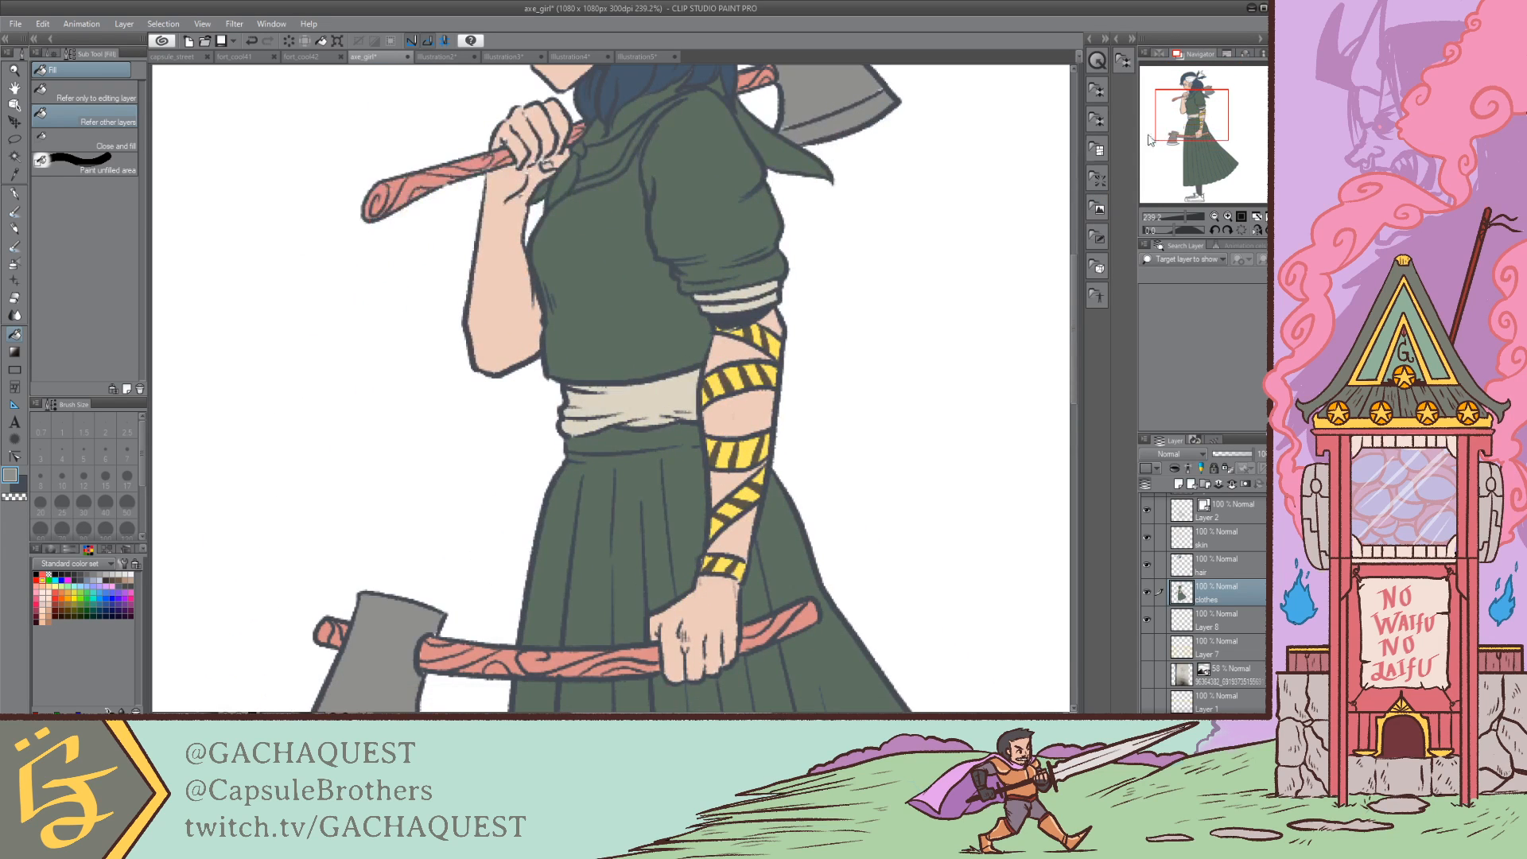
scroll(1047, 158, "up", 3)
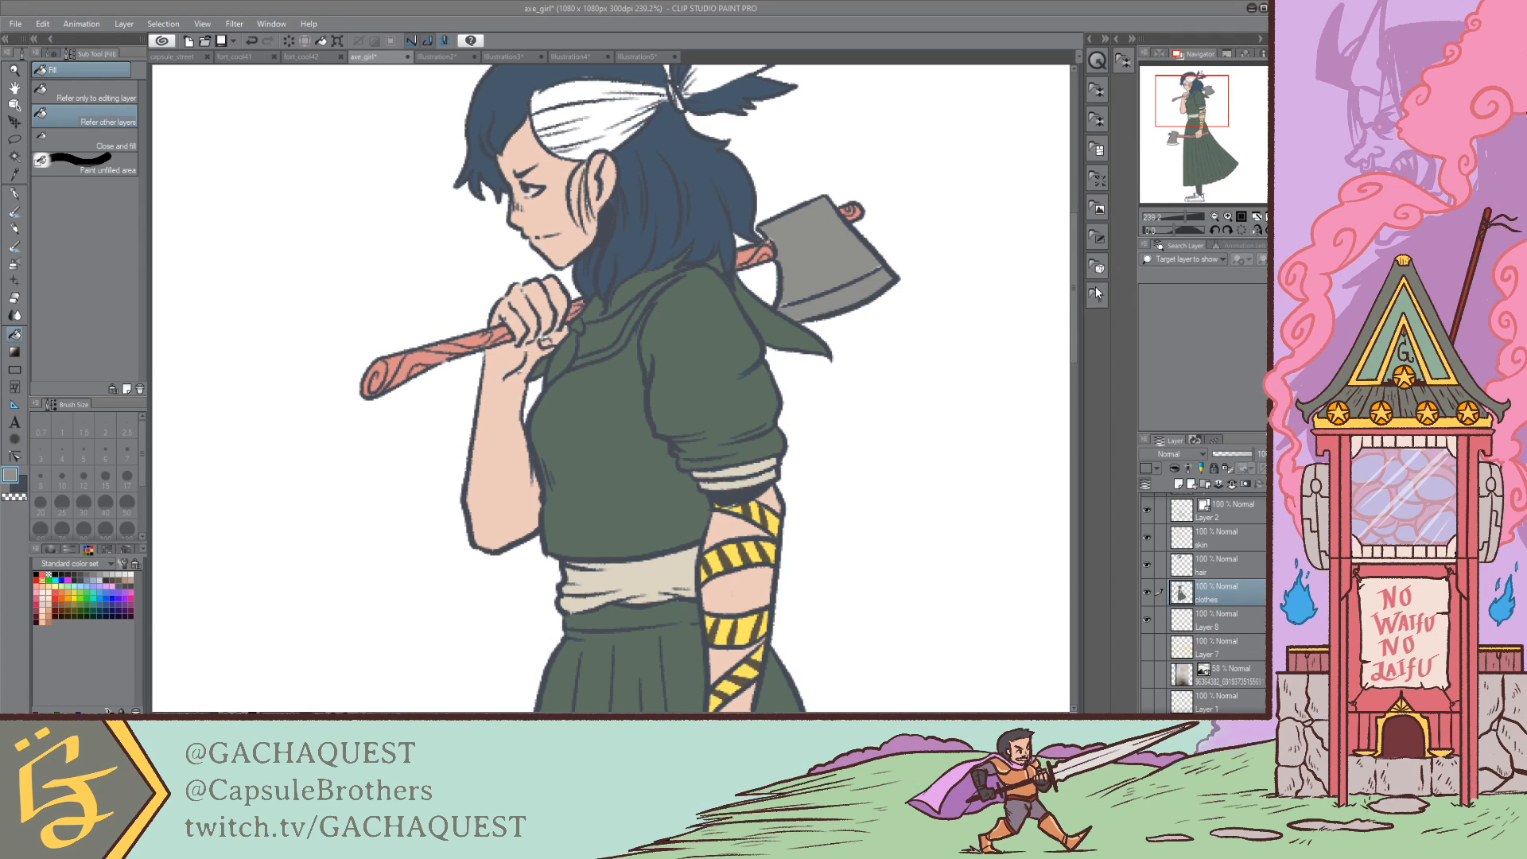
Step: Paint the shouldered axe's cutting edge off-white and set up a small soft airbrush for highlights on its head
key("p")
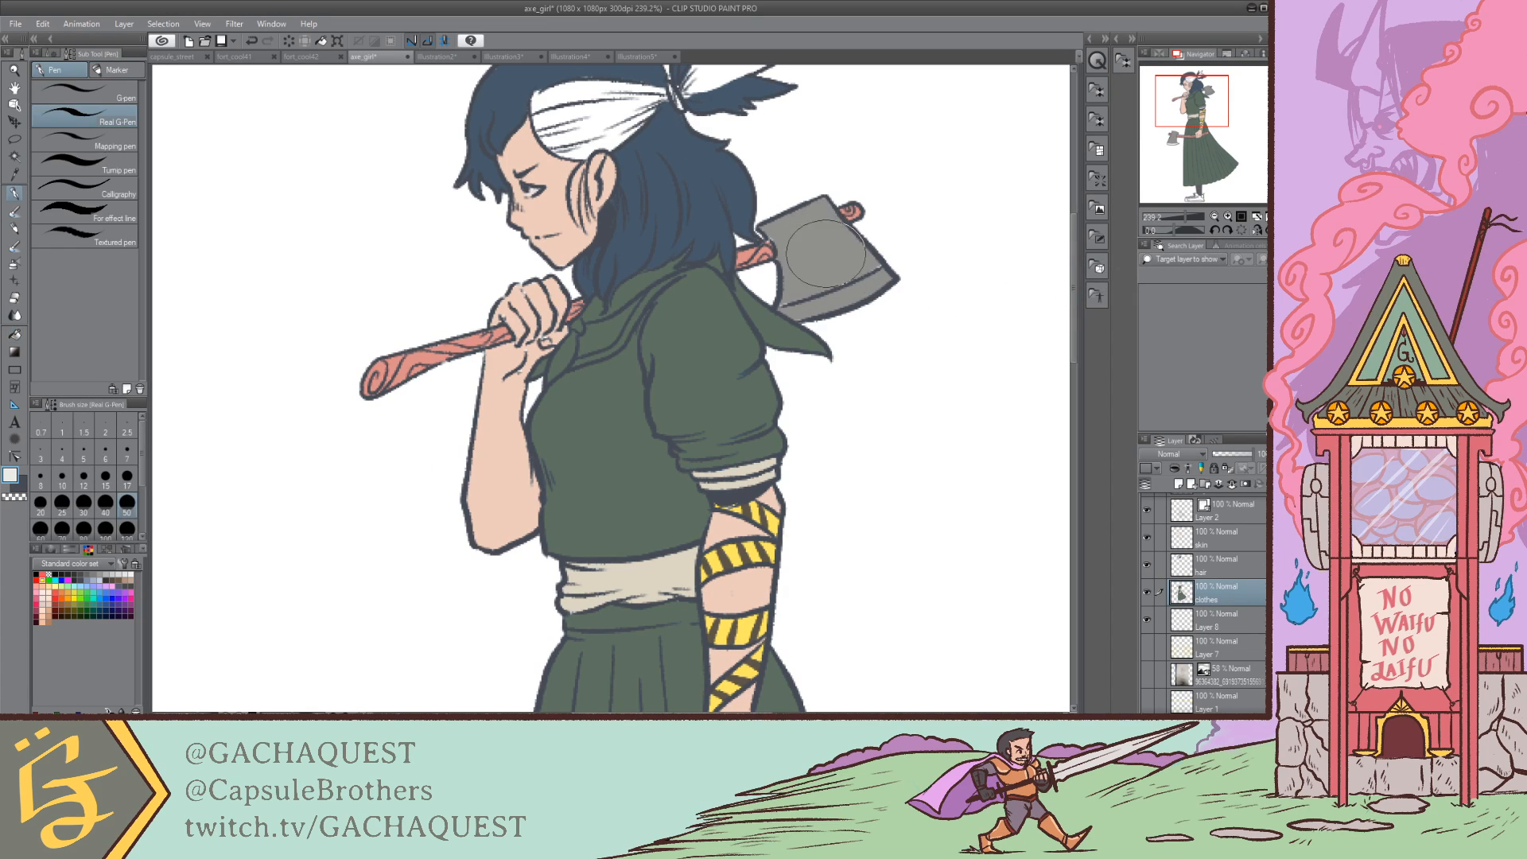
key("bracketleft")
key("bracketleft")
key("bracketleft")
key("bracketleft")
key("bracketleft")
key("bracketleft")
key("bracketleft")
key("bracketleft")
key("bracketleft")
left_click(14, 263)
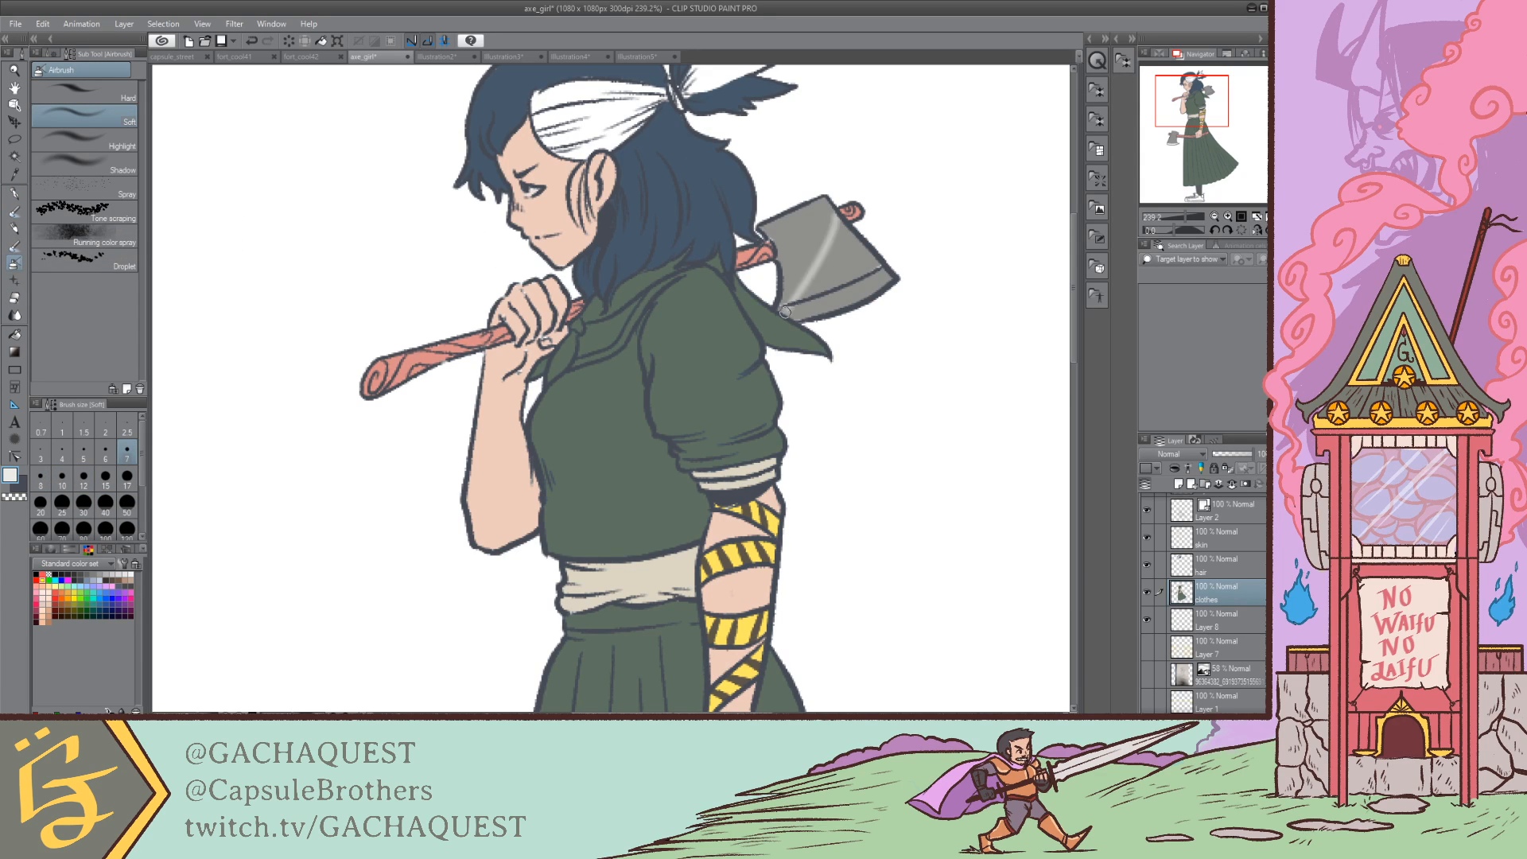
mouse_move(827, 201)
left_mouse_down()
mouse_move(886, 274)
mouse_move(835, 307)
mouse_move(858, 295)
mouse_move(807, 310)
mouse_move(864, 291)
mouse_move(786, 307)
mouse_move(889, 279)
mouse_move(783, 309)
mouse_move(857, 275)
left_mouse_up()
key("ctrl+z")
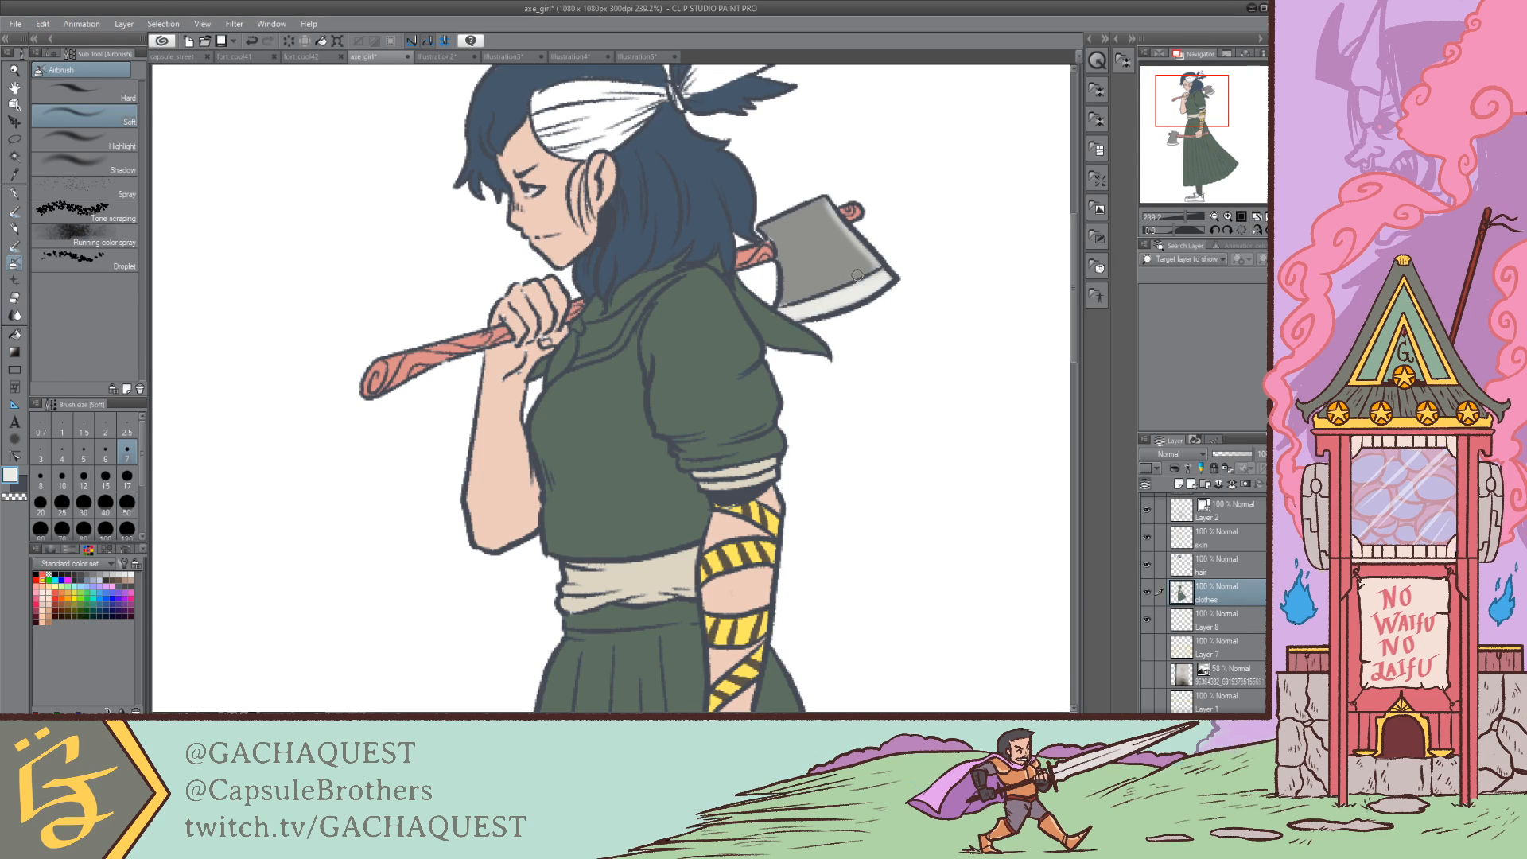
Step: Try single off-white diagonal shine streaks across the shouldered axe's head, undoing each attempt
left_click_drag(826, 207, 787, 299)
key("ctrl+z")
left_click_drag(824, 202, 784, 305)
key("ctrl+z")
mouse_move(844, 226)
left_mouse_down()
mouse_move(802, 248)
mouse_move(844, 225)
mouse_move(796, 245)
mouse_move(785, 302)
left_mouse_up()
key("ctrl+z")
key("ctrl+z")
left_click_drag(822, 205, 783, 305)
left_click_drag(823, 204, 788, 301)
key("ctrl+z")
left_click_drag(823, 202, 781, 310)
key("ctrl+z")
key("ctrl+z")
left_click_drag(820, 208, 787, 301)
key("ctrl+z")
Step: Airbrush several soft off-white diagonal shine streaks across the shouldered axe's grey head
left_click_drag(825, 198, 800, 281)
left_click_drag(829, 219, 811, 286)
mouse_move(837, 227)
left_mouse_down()
mouse_move(816, 287)
mouse_move(839, 228)
mouse_move(797, 295)
mouse_move(804, 281)
left_mouse_up()
left_click_drag(830, 216, 795, 293)
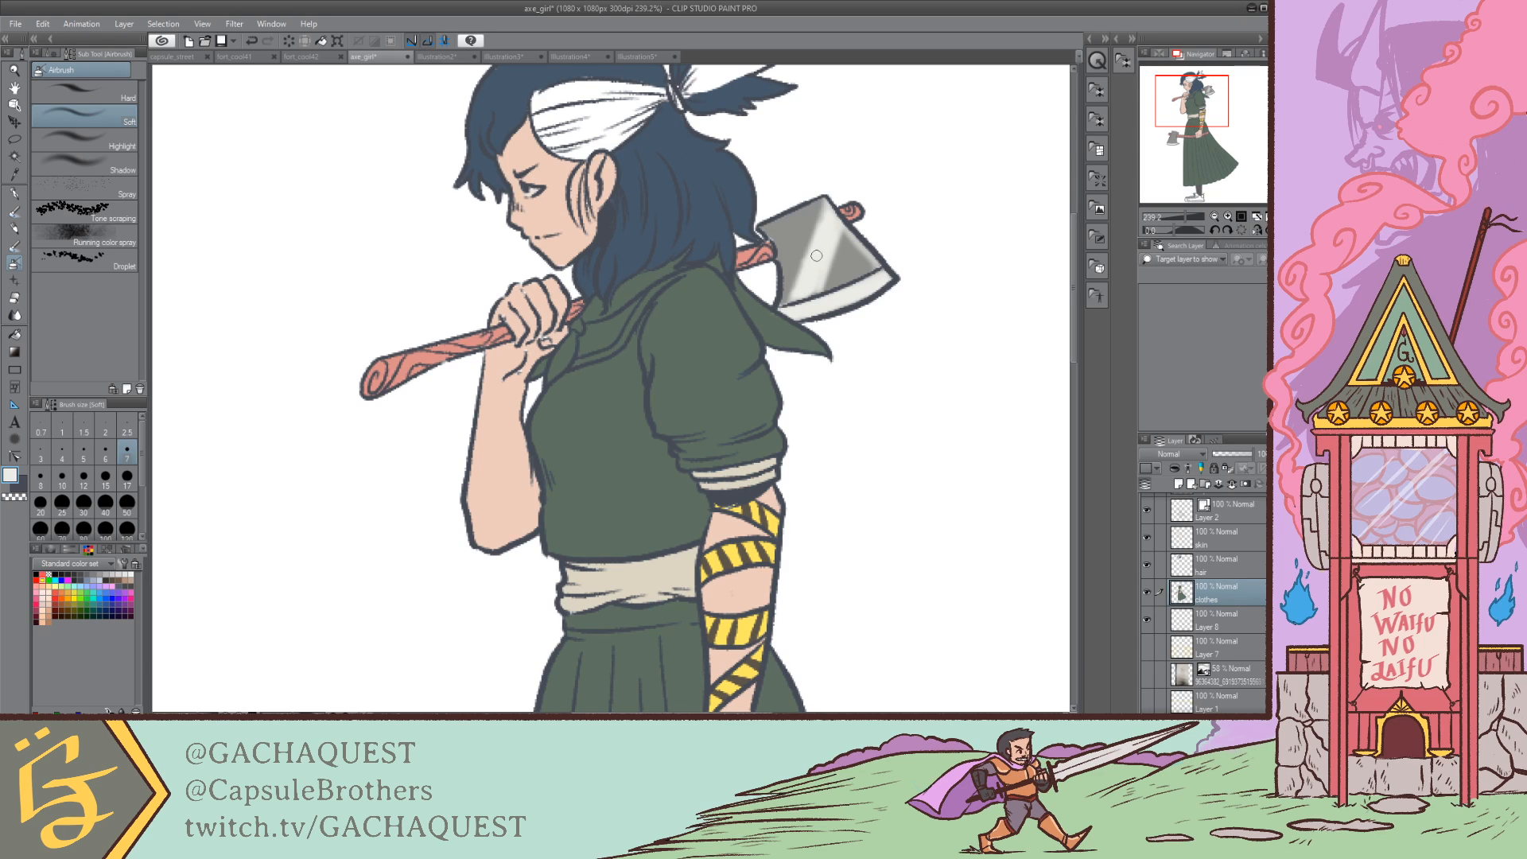
mouse_move(841, 252)
left_mouse_down()
mouse_move(843, 278)
mouse_move(850, 236)
mouse_move(853, 286)
mouse_move(846, 250)
left_mouse_up()
Step: Airbrush matching off-white diagonal shine streaks across the lowered axe's head and save the illustration
left_click_drag(1196, 106, 1182, 152)
mouse_move(498, 245)
left_mouse_down()
mouse_move(568, 331)
mouse_move(497, 232)
mouse_move(531, 191)
mouse_move(589, 203)
mouse_move(503, 224)
mouse_move(468, 324)
left_mouse_up()
key("ctrl+z")
key("ctrl+z")
left_click_drag(514, 192, 457, 337)
mouse_move(493, 250)
left_mouse_down()
mouse_move(549, 322)
mouse_move(494, 251)
mouse_move(531, 317)
mouse_move(561, 325)
mouse_move(538, 335)
mouse_move(557, 327)
mouse_move(522, 301)
mouse_move(556, 331)
mouse_move(497, 252)
mouse_move(549, 327)
mouse_move(500, 253)
mouse_move(517, 317)
mouse_move(478, 283)
mouse_move(501, 337)
mouse_move(474, 299)
mouse_move(493, 337)
mouse_move(481, 321)
mouse_move(479, 280)
mouse_move(500, 337)
mouse_move(485, 271)
mouse_move(523, 341)
mouse_move(502, 294)
mouse_move(479, 293)
mouse_move(508, 201)
left_mouse_up()
left_click_drag(1165, 197, 1201, 134)
left_click(1180, 217)
left_click(1176, 214)
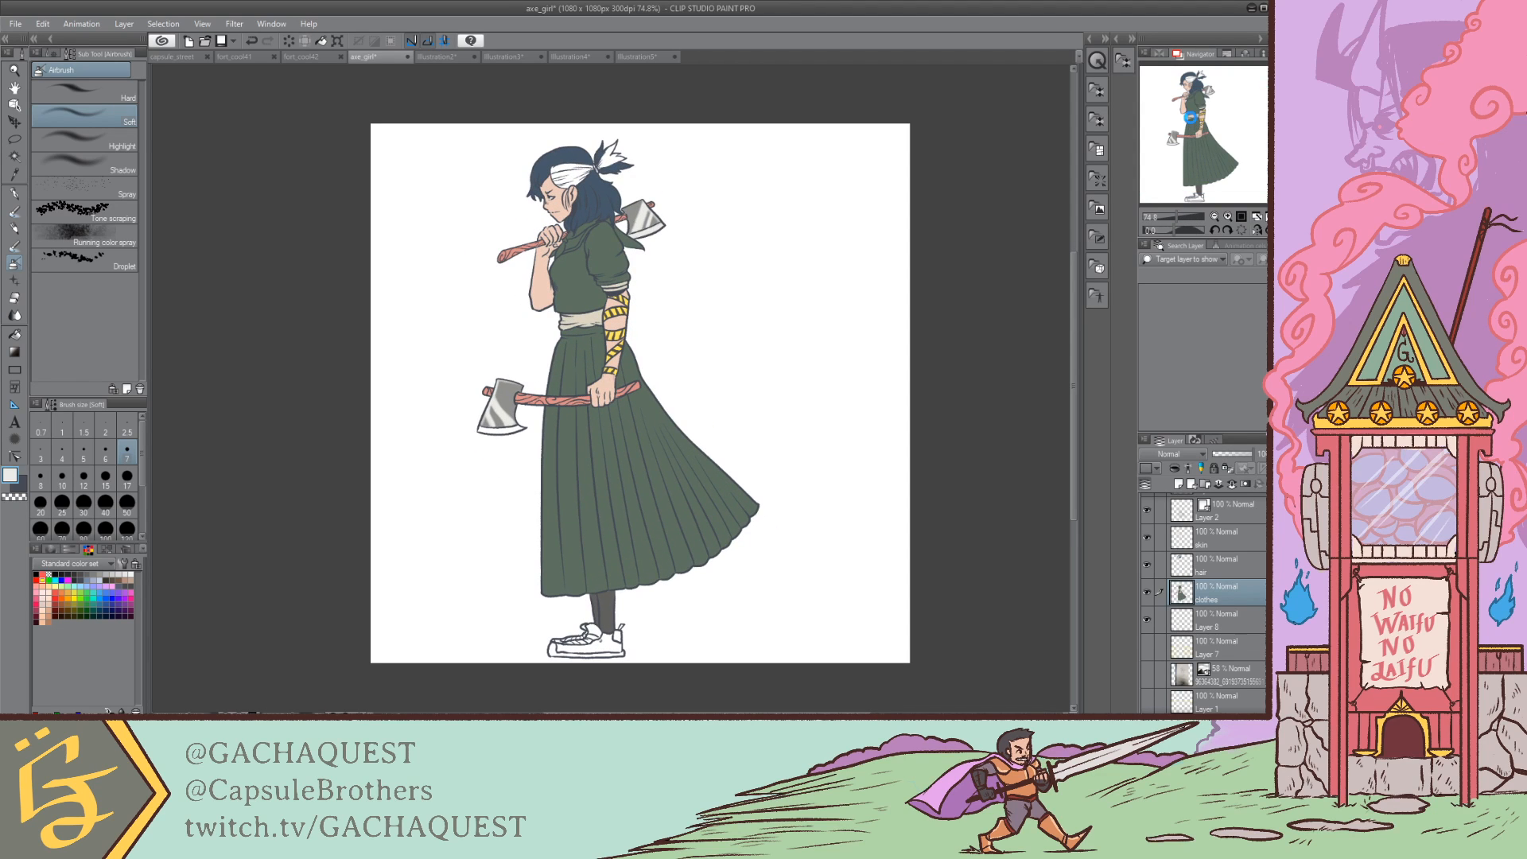
key("ctrl+s")
Step: Try an off-white fill on the side of the girl's shoe and undo it
left_click_drag(1176, 215, 1181, 214)
left_click_drag(1206, 154, 1204, 127)
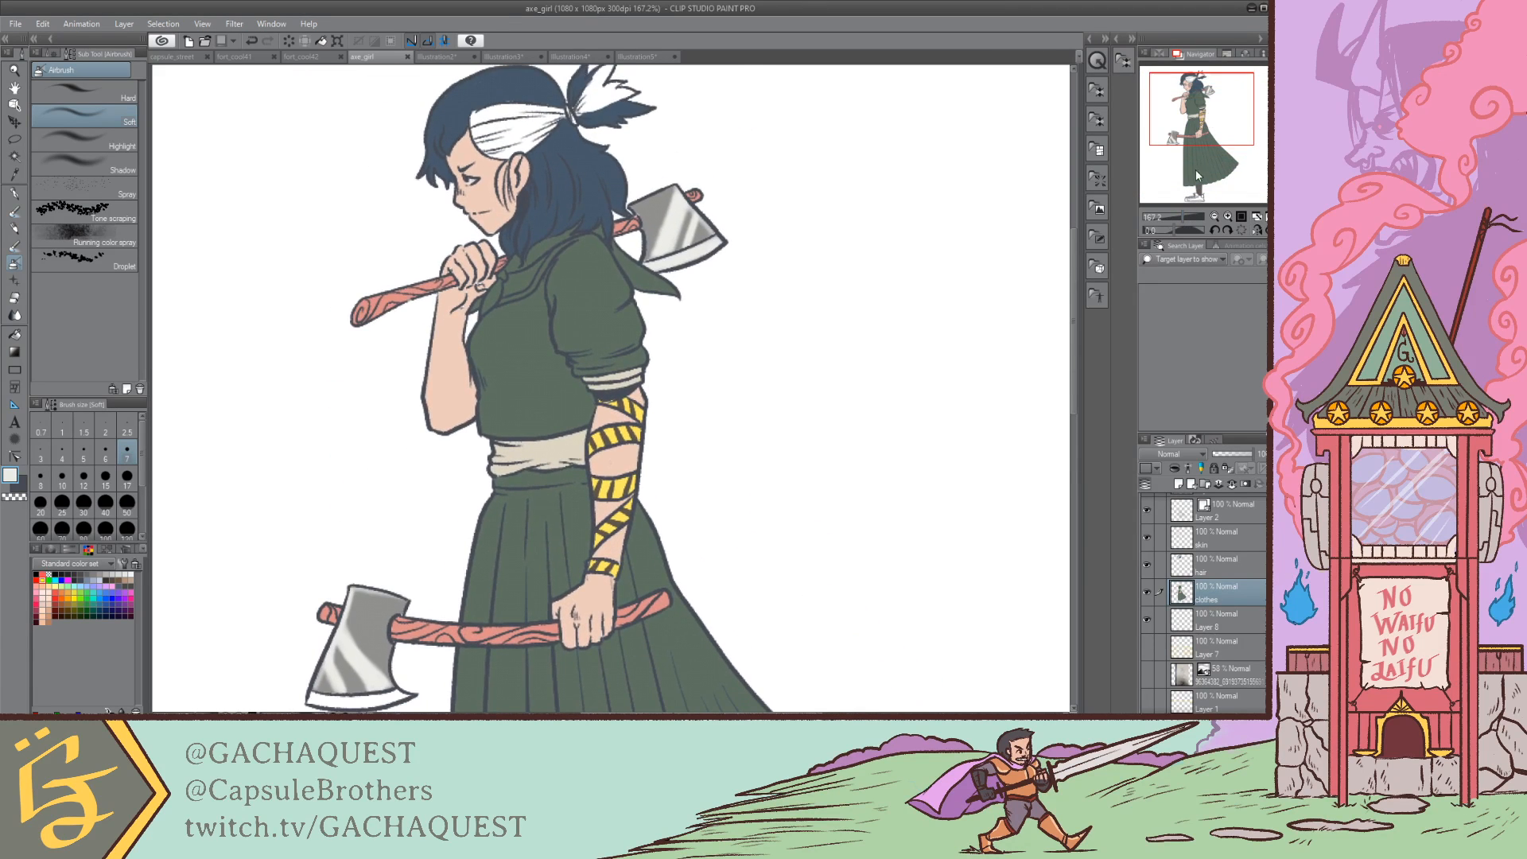
left_click_drag(1177, 216, 1187, 216)
left_click_drag(1199, 140, 1191, 186)
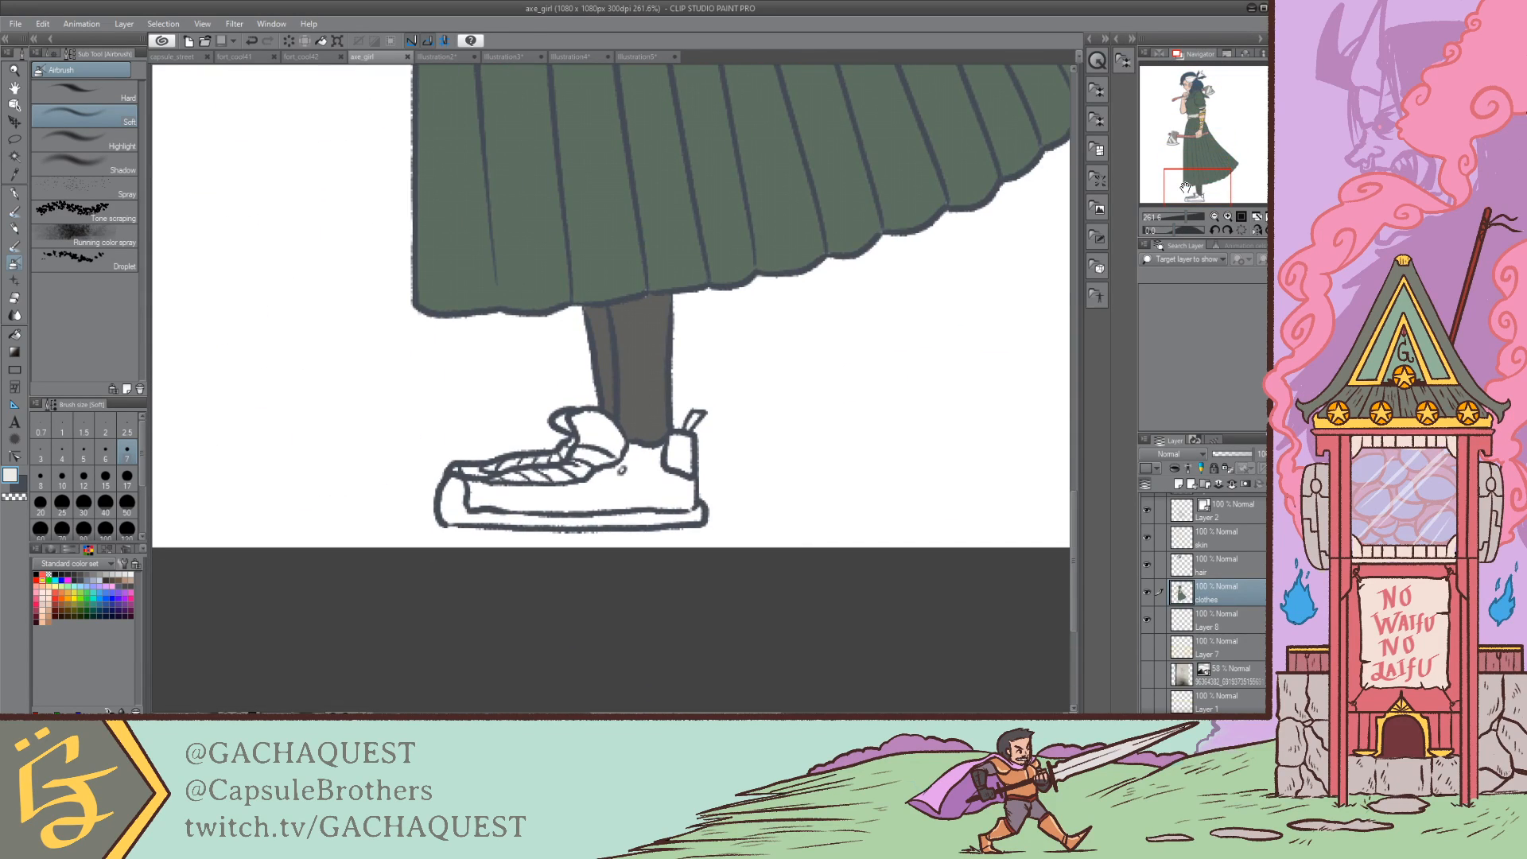
left_click(15, 335)
left_click(613, 485)
key("ctrl+z")
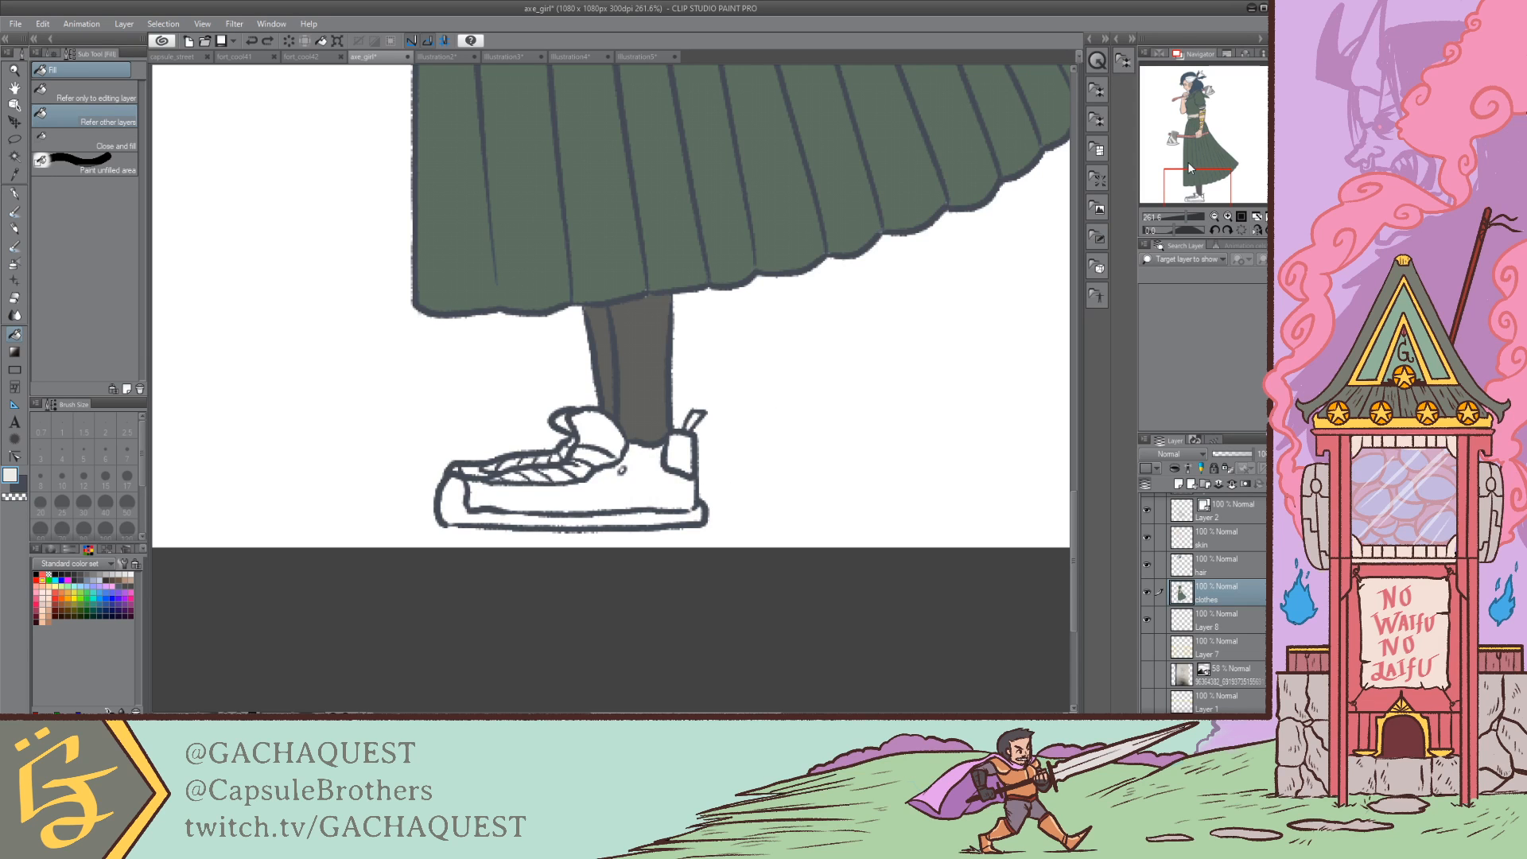
Step: Try off-white fills on the white hair section and its ponytail end in the clothes layer, and undo them
left_click_drag(1186, 161, 1190, 103)
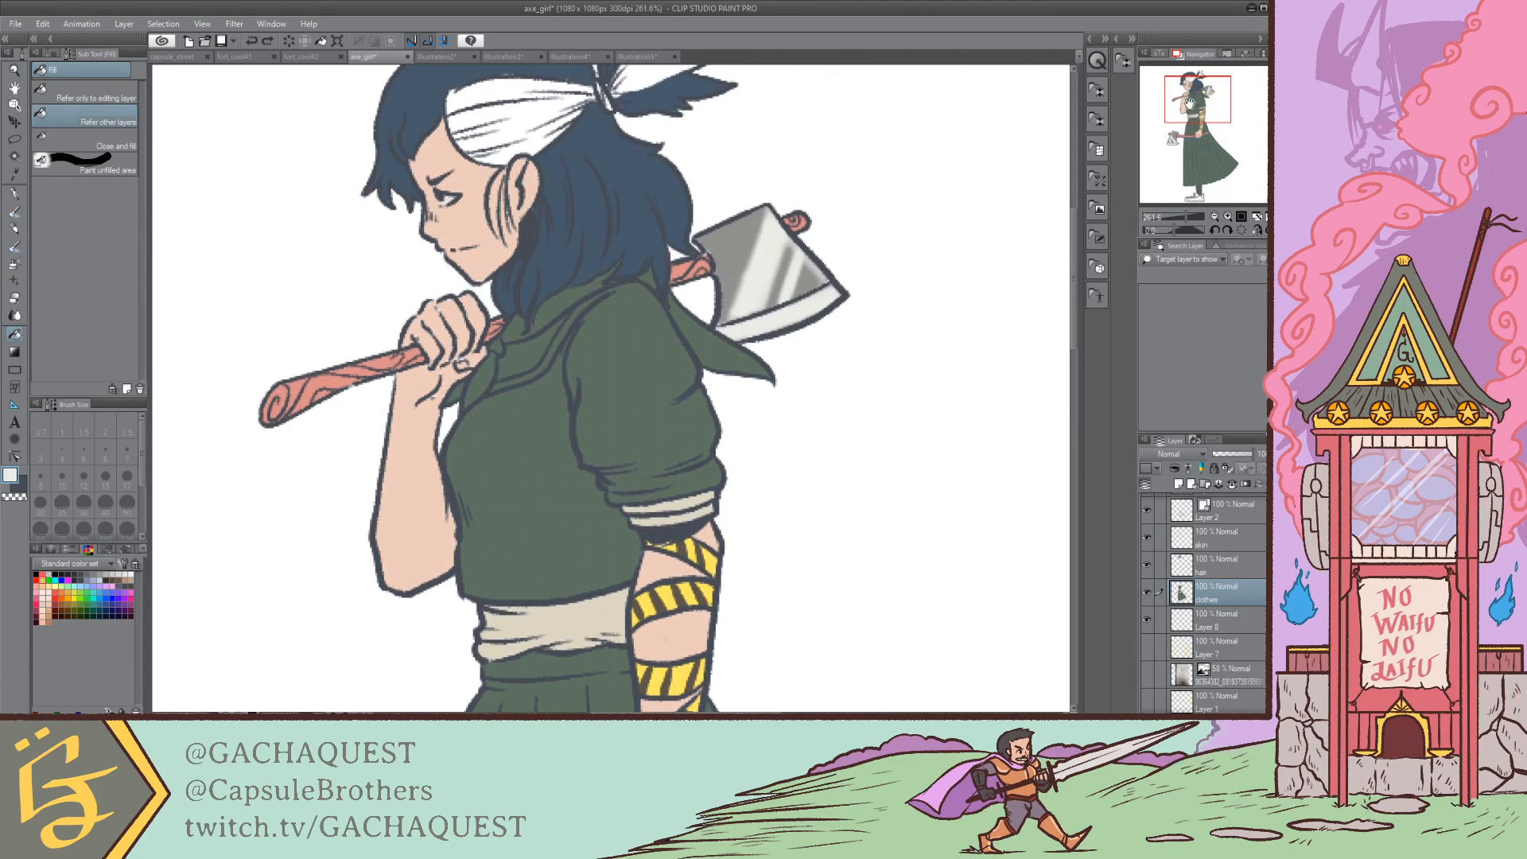
left_click(524, 124)
key("ctrl+z")
left_click(500, 90)
left_click(522, 126)
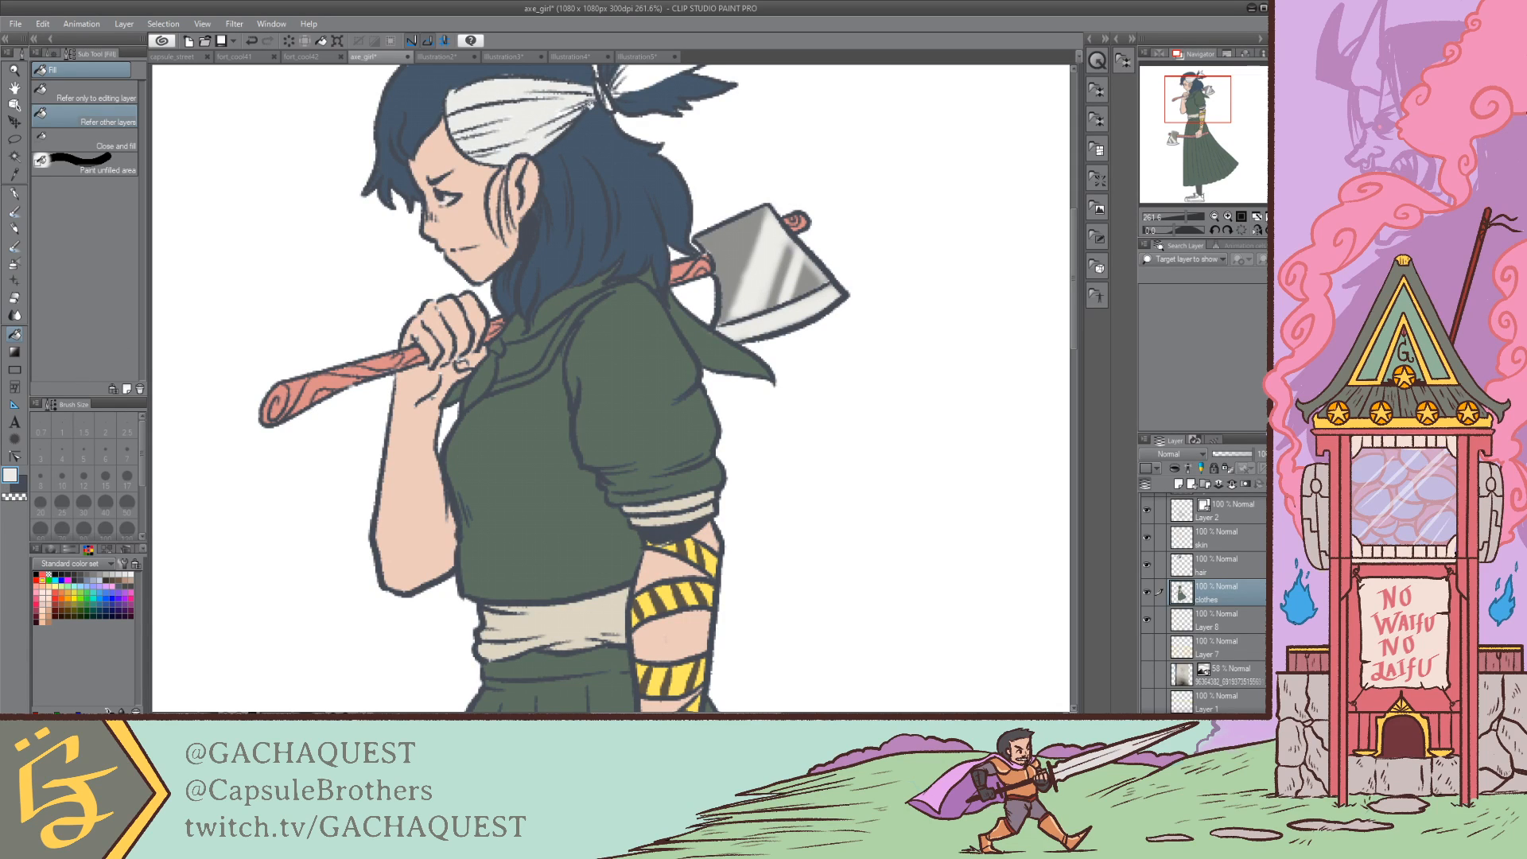
left_click(632, 80)
left_click_drag(1181, 109, 1186, 96)
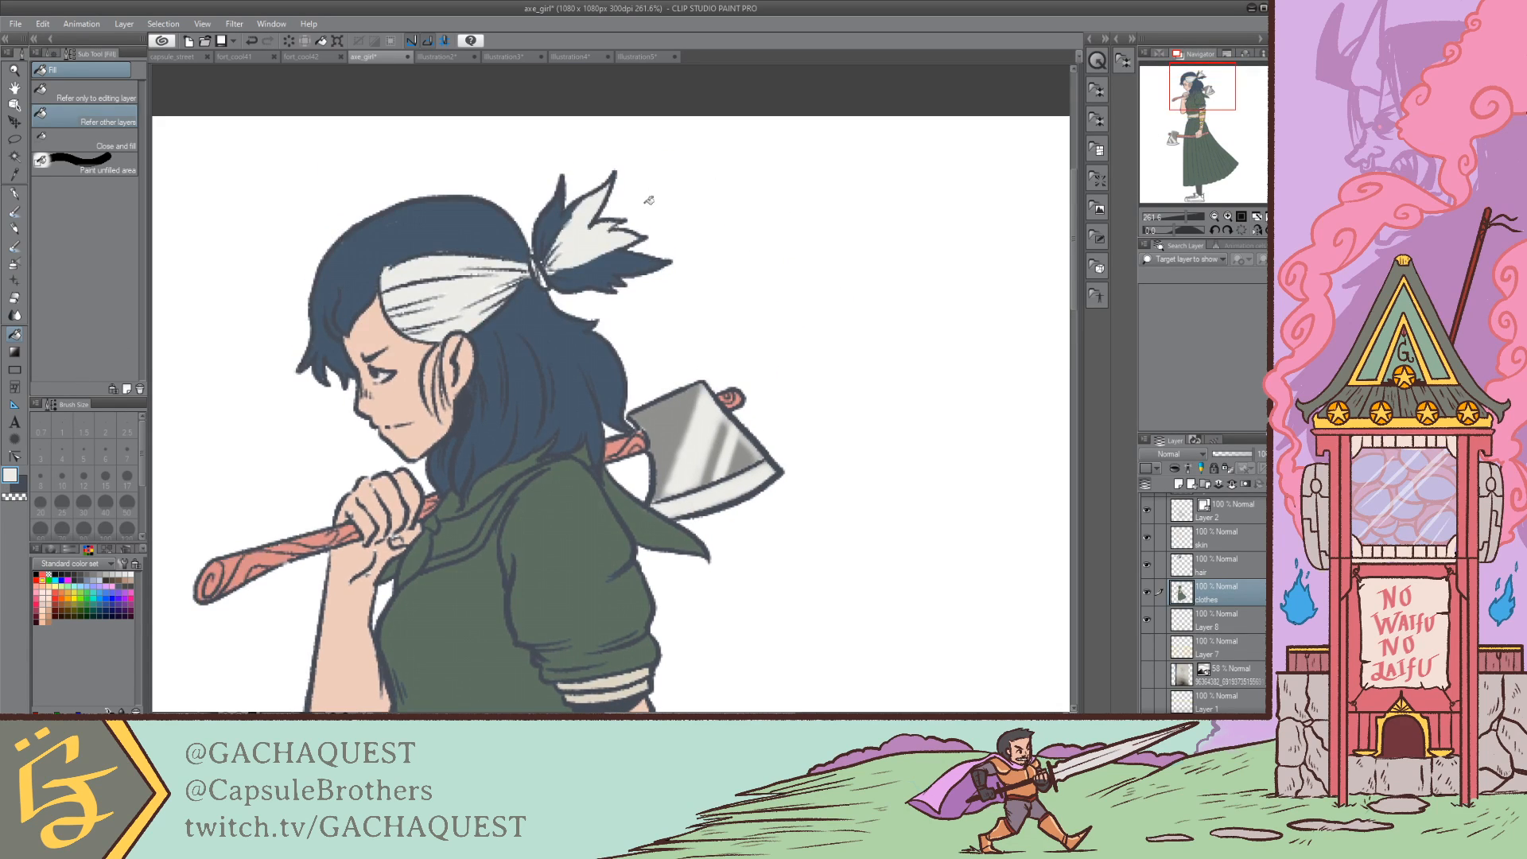
key("ctrl+z")
key("ctrl+z")
Step: Select the hair layer and fill the white section across the side of the head with off-white
left_click(1231, 564)
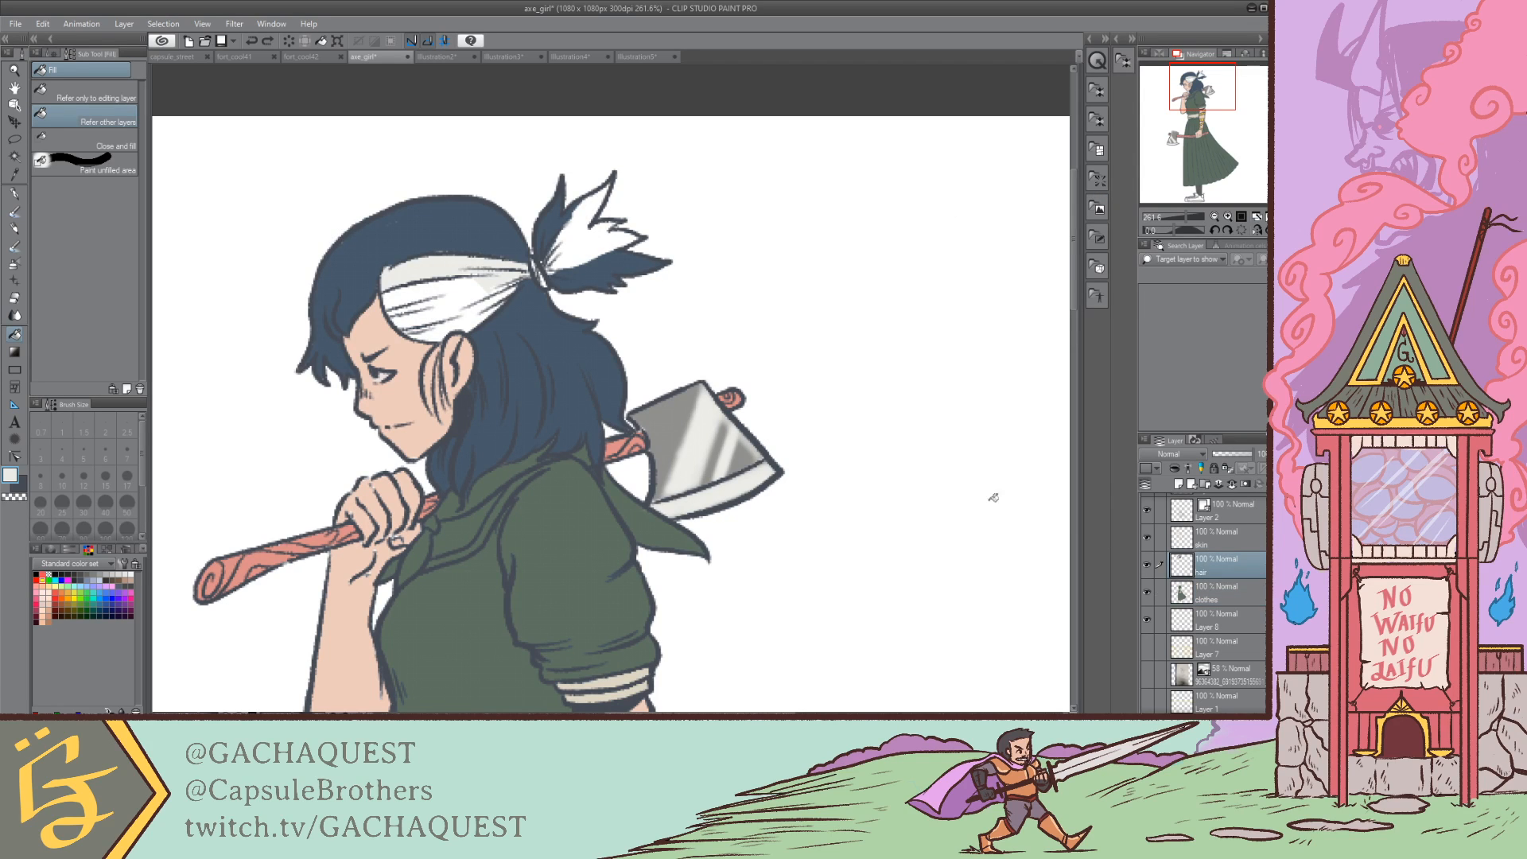
key("ctrl+z")
left_click(450, 302)
left_click(465, 271)
left_click(580, 246)
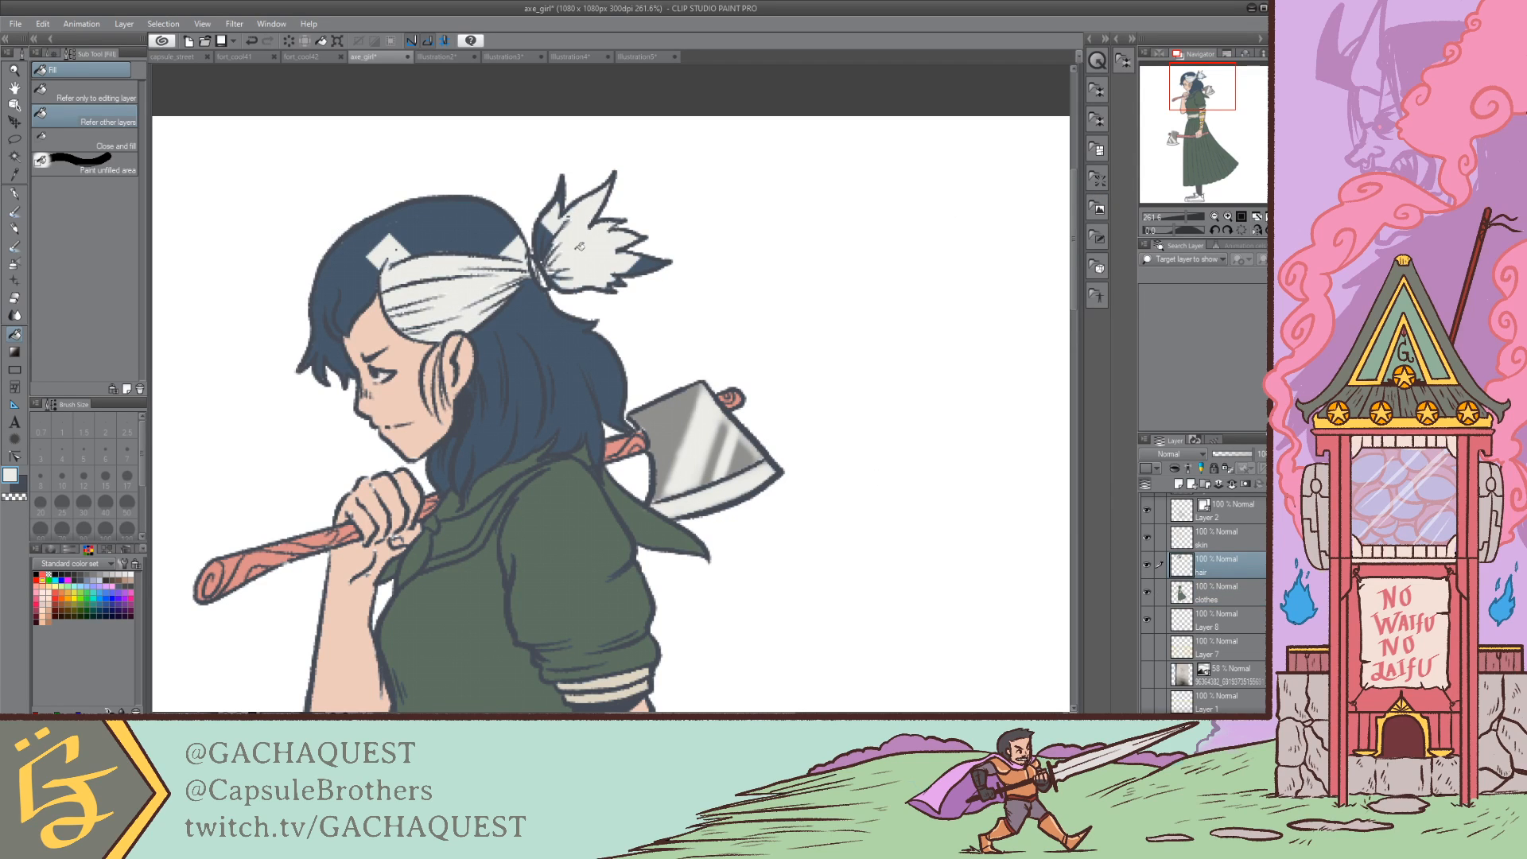
key("ctrl+z")
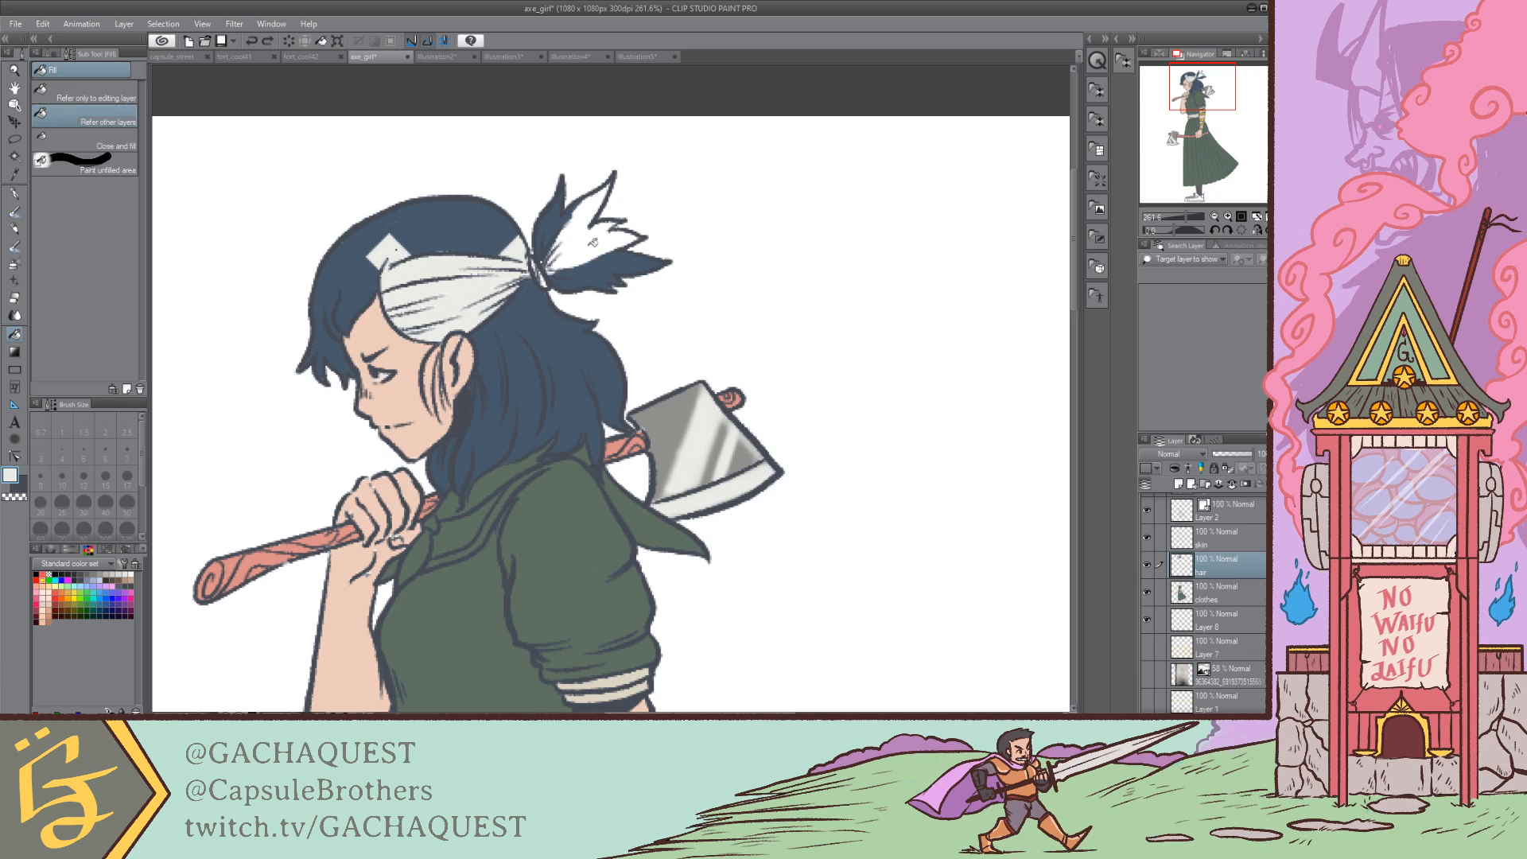
Step: Paint the ponytail's white part off-white with the pen and cover the spill on the crown with the hair's blue
key("p")
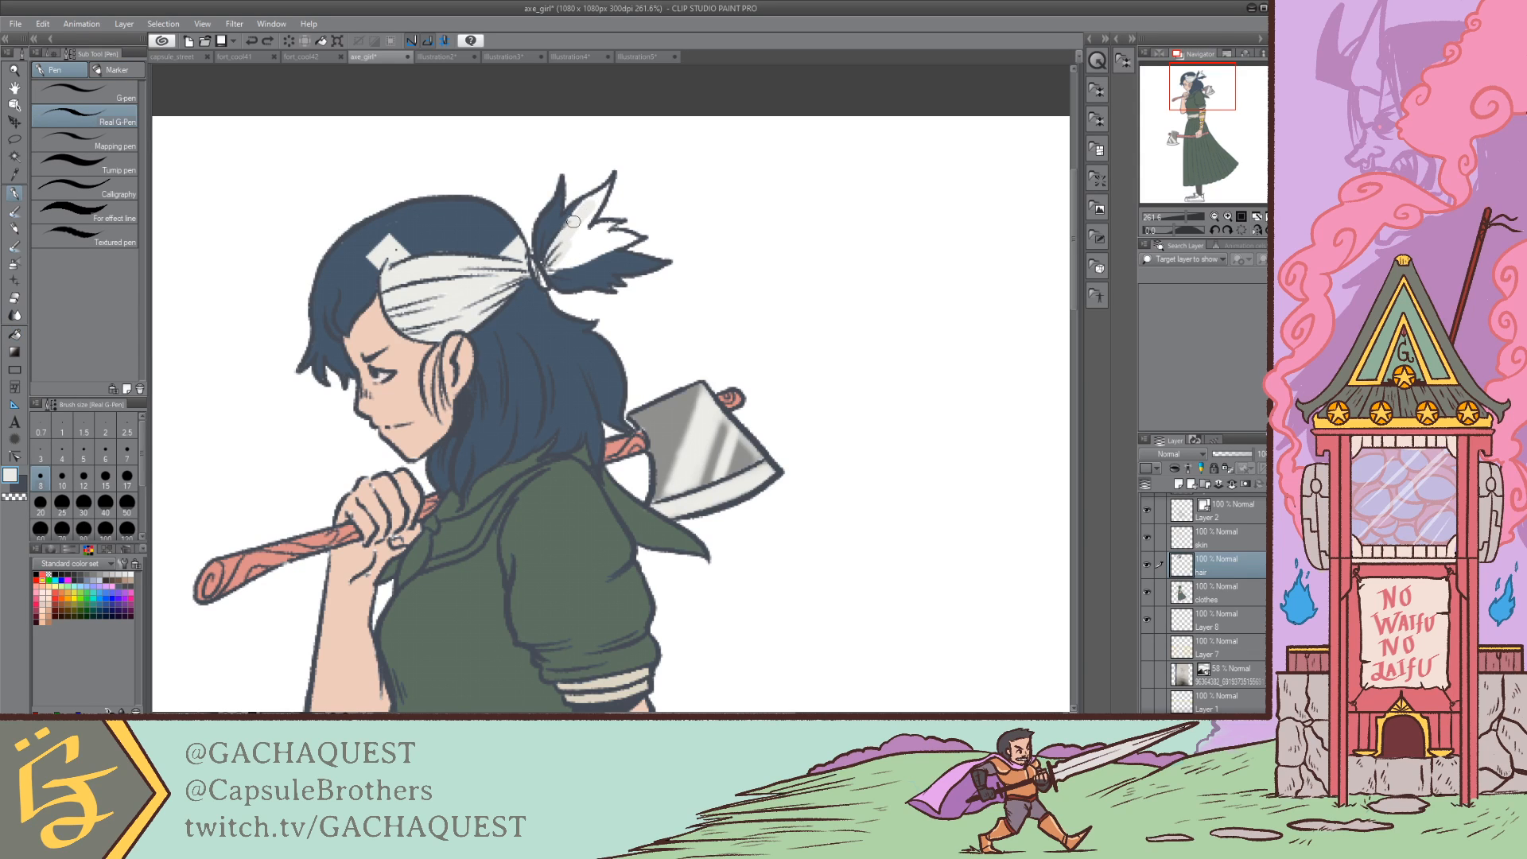
mouse_move(576, 216)
left_mouse_down()
mouse_move(604, 189)
mouse_move(557, 262)
mouse_move(609, 224)
mouse_move(565, 251)
mouse_move(634, 236)
mouse_move(583, 254)
left_mouse_up()
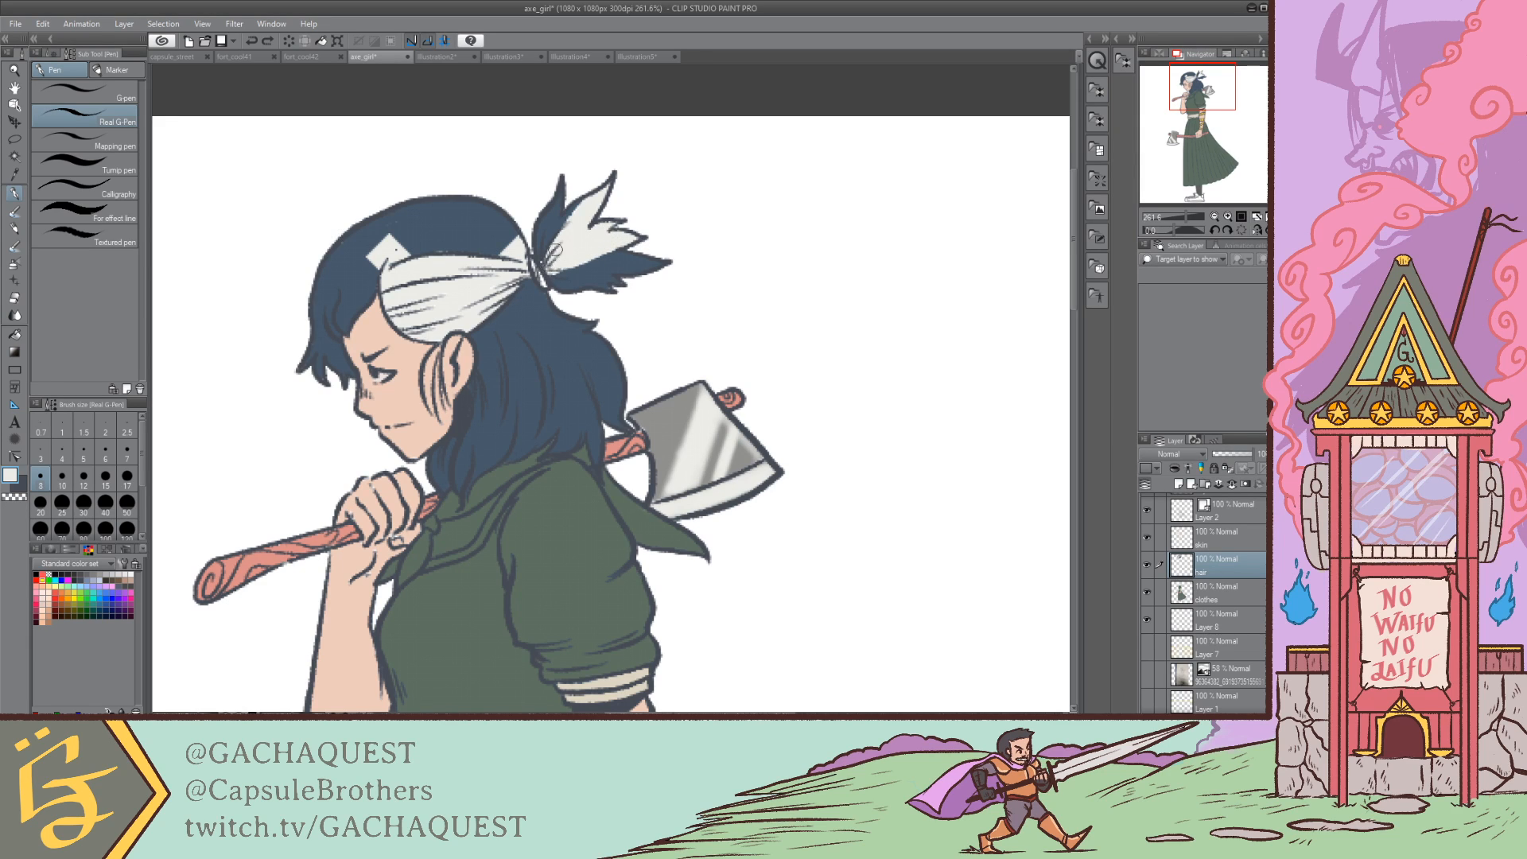
left_click(421, 232, "alt")
mouse_move(372, 246)
left_mouse_down()
mouse_move(403, 237)
mouse_move(369, 264)
mouse_move(432, 247)
mouse_move(361, 252)
mouse_move(380, 238)
mouse_move(501, 245)
left_mouse_up()
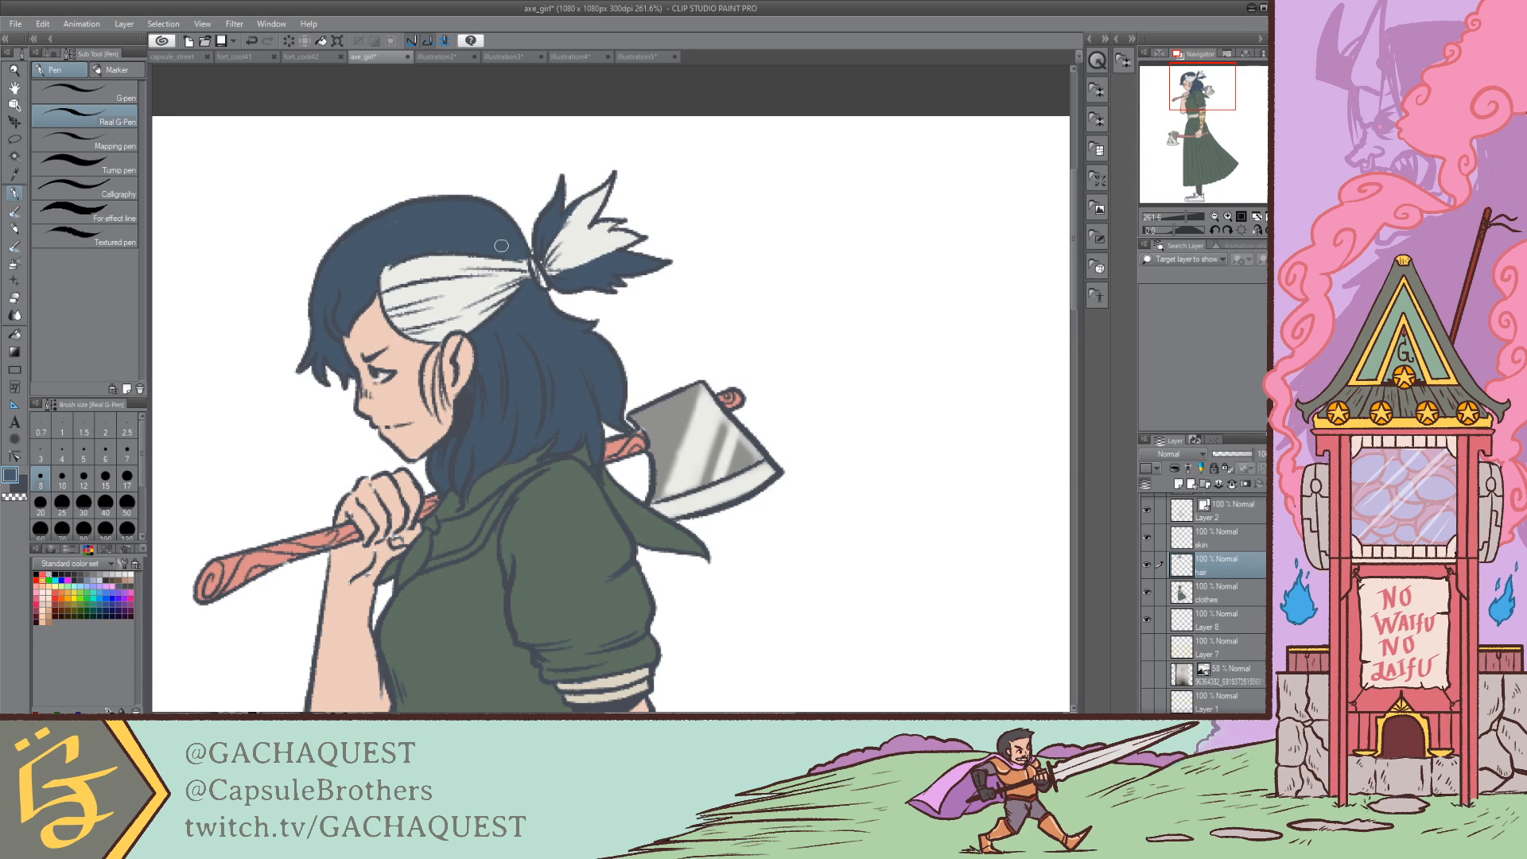
Step: Add off-white pen strokes along the upper edge of the white hair section and into the ponytail's blue parts
key("x")
mouse_move(388, 274)
left_mouse_down()
mouse_move(421, 250)
mouse_move(486, 247)
left_mouse_up()
key("ctrl+z")
key("ctrl+z")
mouse_move(604, 256)
left_mouse_down()
mouse_move(546, 274)
mouse_move(652, 249)
mouse_move(556, 271)
mouse_move(635, 255)
left_mouse_up()
key("ctrl+z")
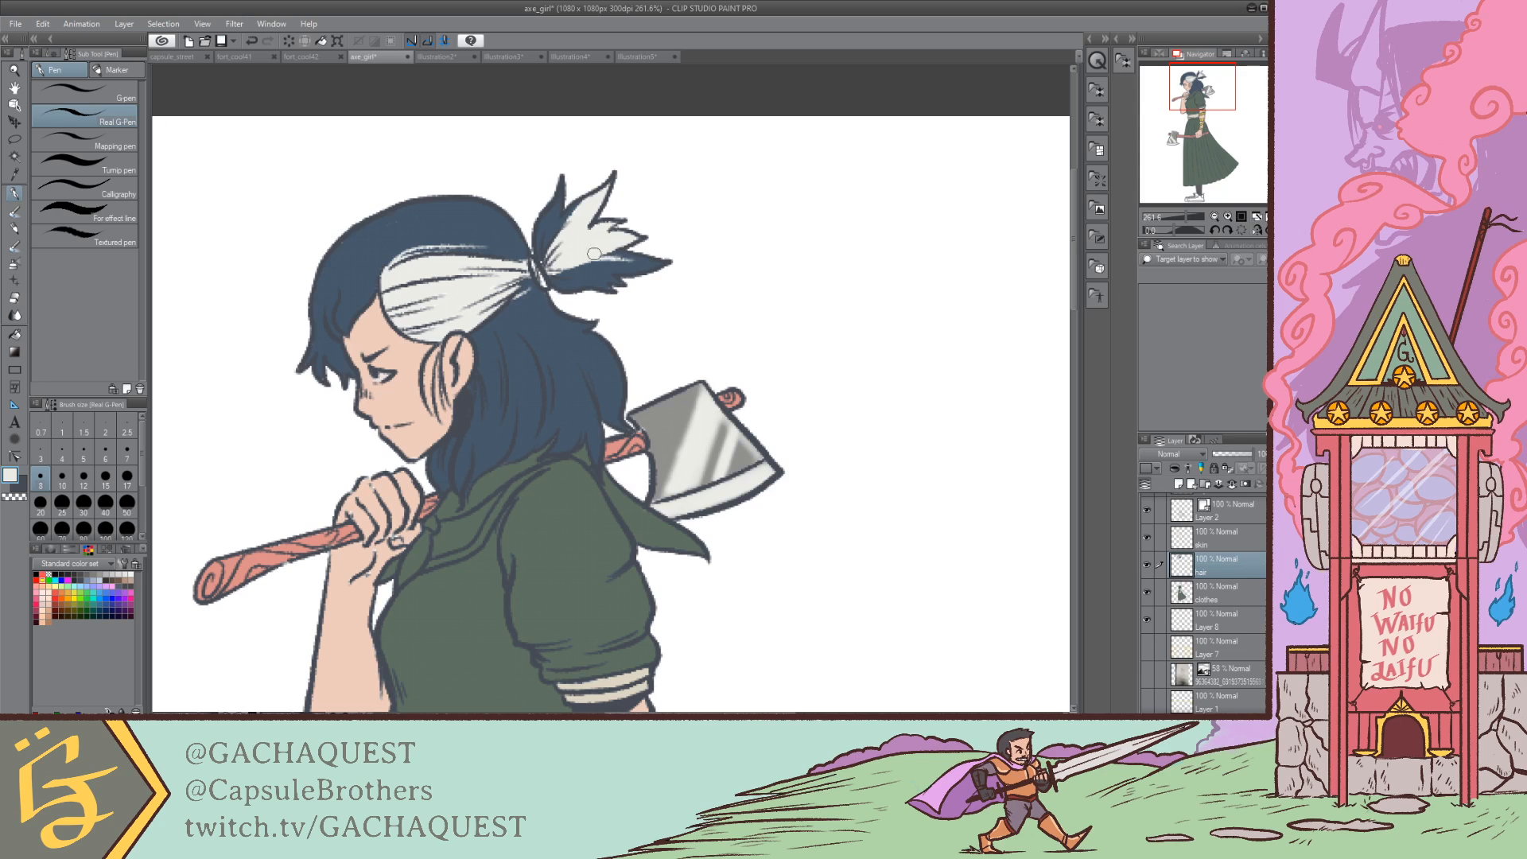
mouse_move(538, 260)
left_mouse_down()
mouse_move(552, 205)
mouse_move(555, 217)
left_mouse_up()
mouse_move(577, 269)
left_mouse_down()
mouse_move(541, 275)
mouse_move(614, 258)
left_mouse_up()
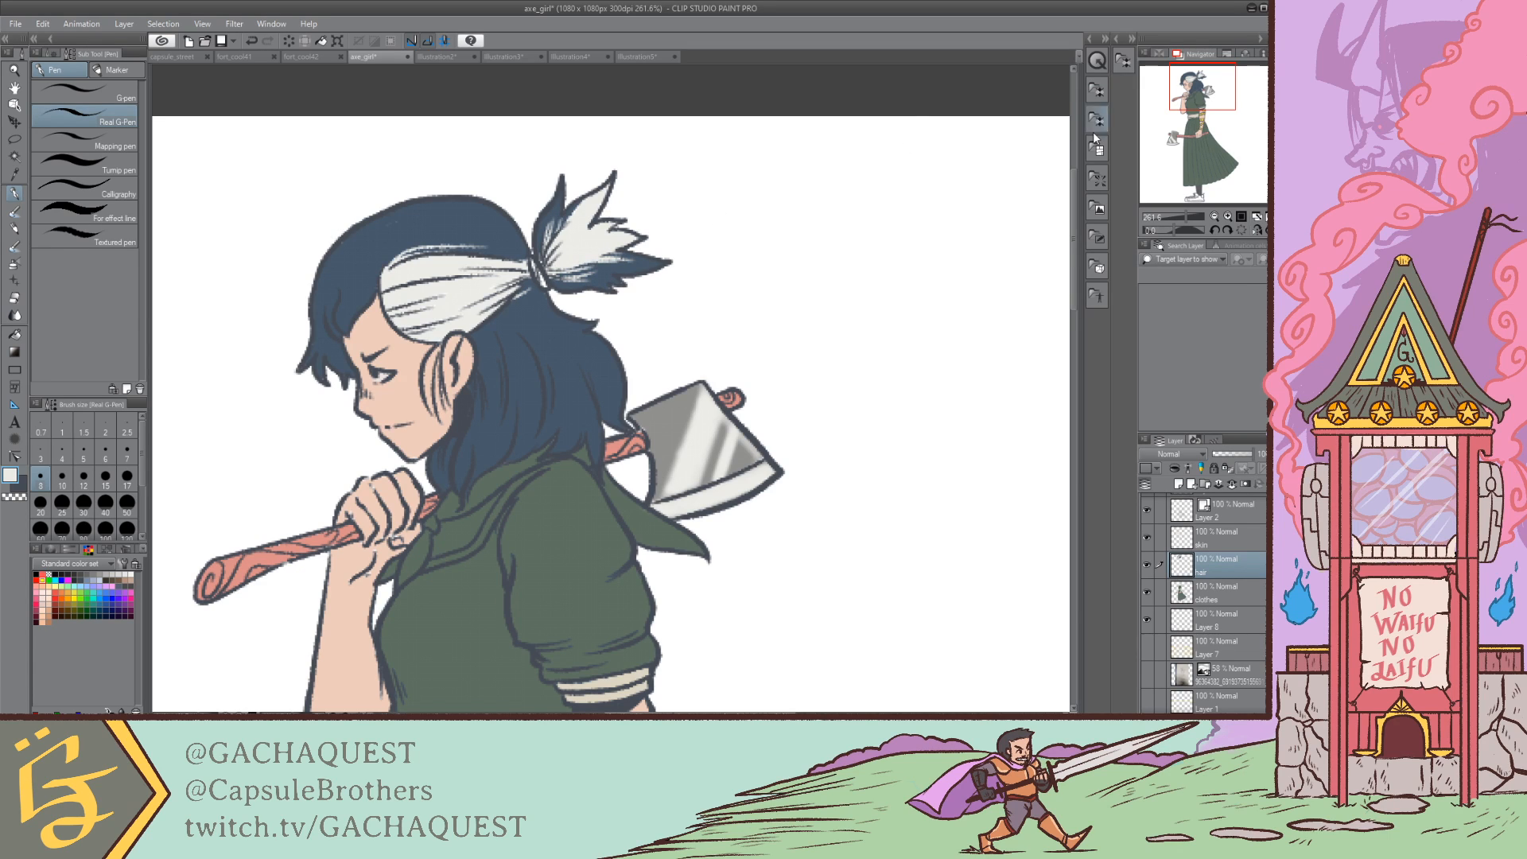
Step: Select the skin layer and set the pen to a skin tone at brush size 17
left_click_drag(1212, 93, 1200, 104)
left_click_drag(1183, 218, 1182, 221)
left_click_drag(1212, 109, 1213, 125)
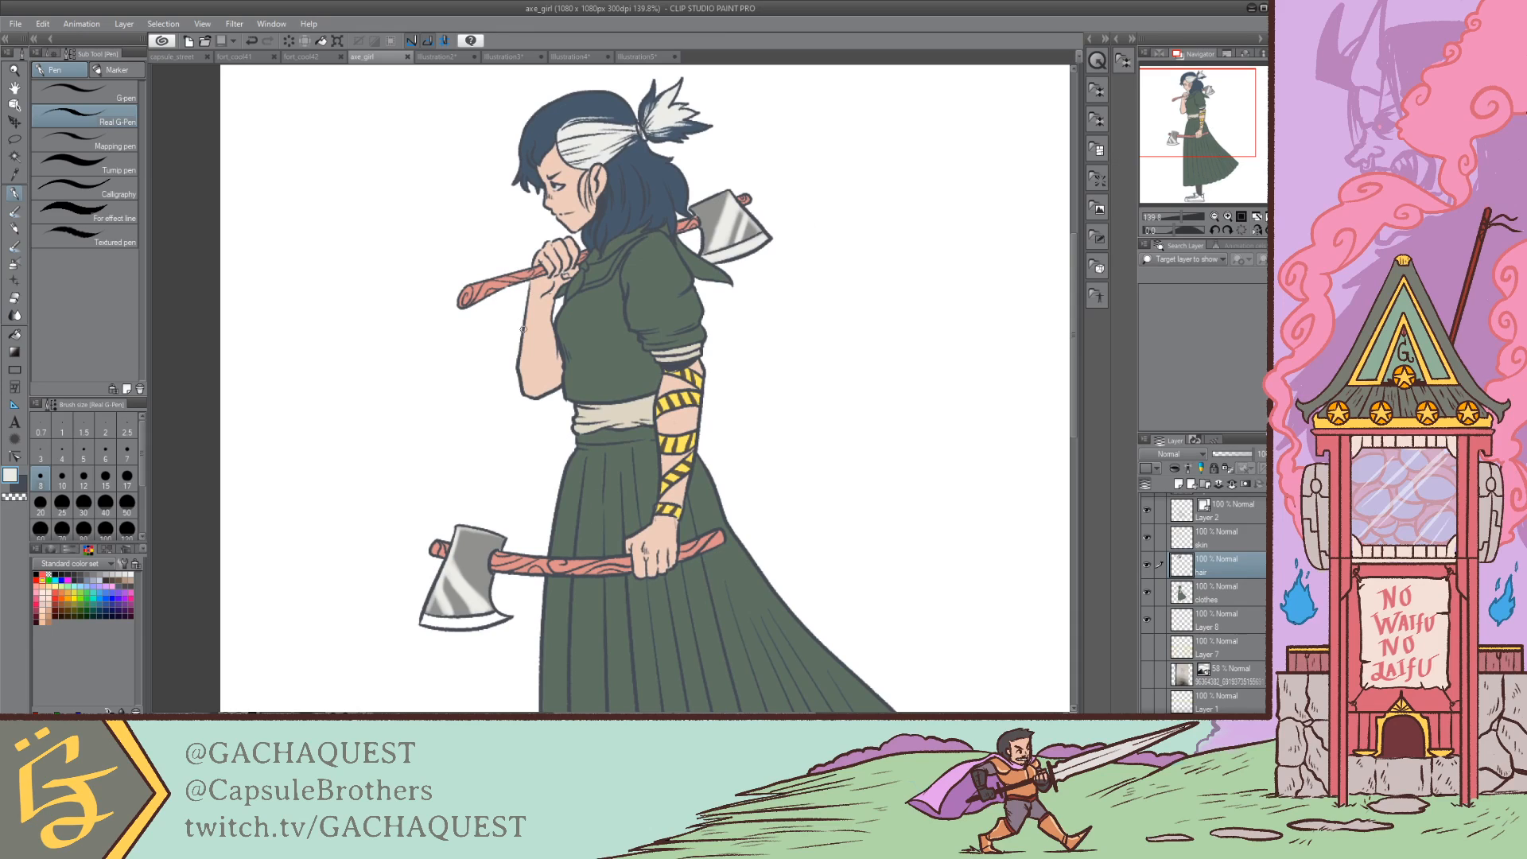
left_click(1186, 541)
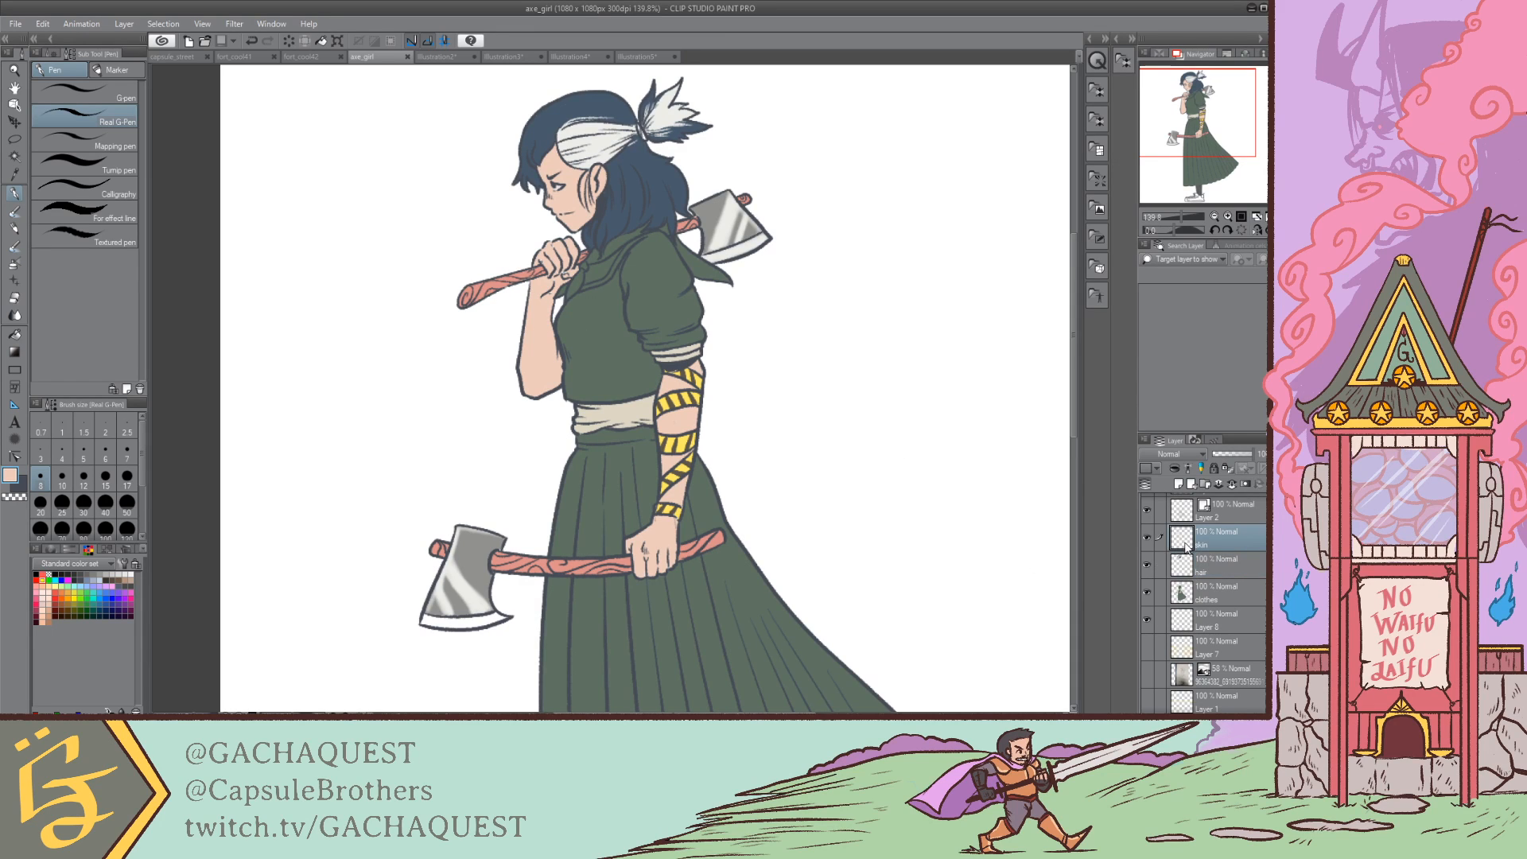
key("bracketright")
key("bracketright")
key("bracketright")
key("bracketright")
left_click_drag(1150, 217, 1196, 216)
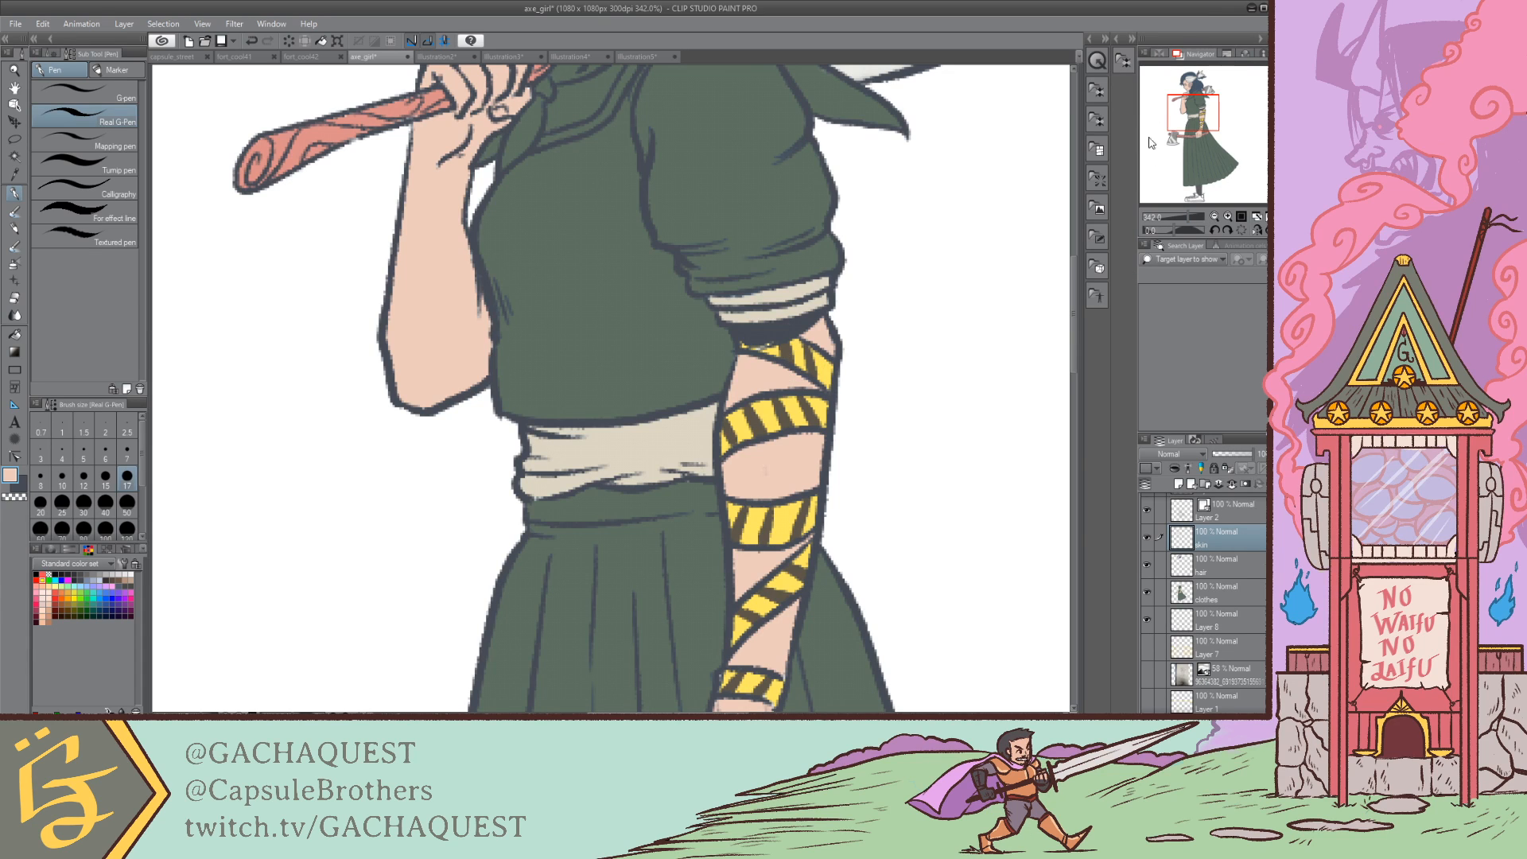
left_click_drag(1200, 148, 1190, 108)
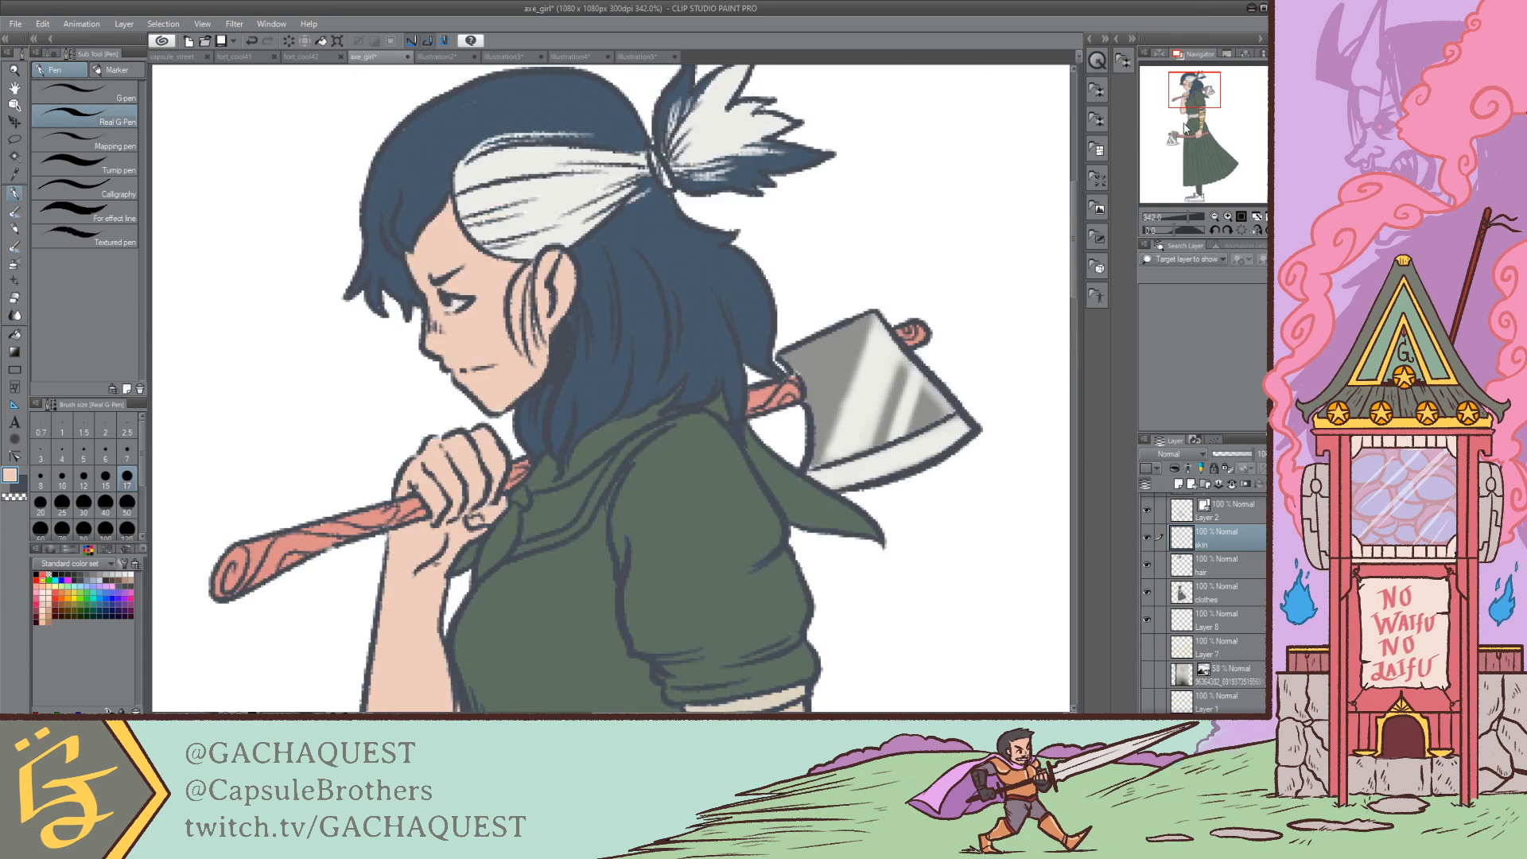
left_click_drag(1185, 216, 1181, 217)
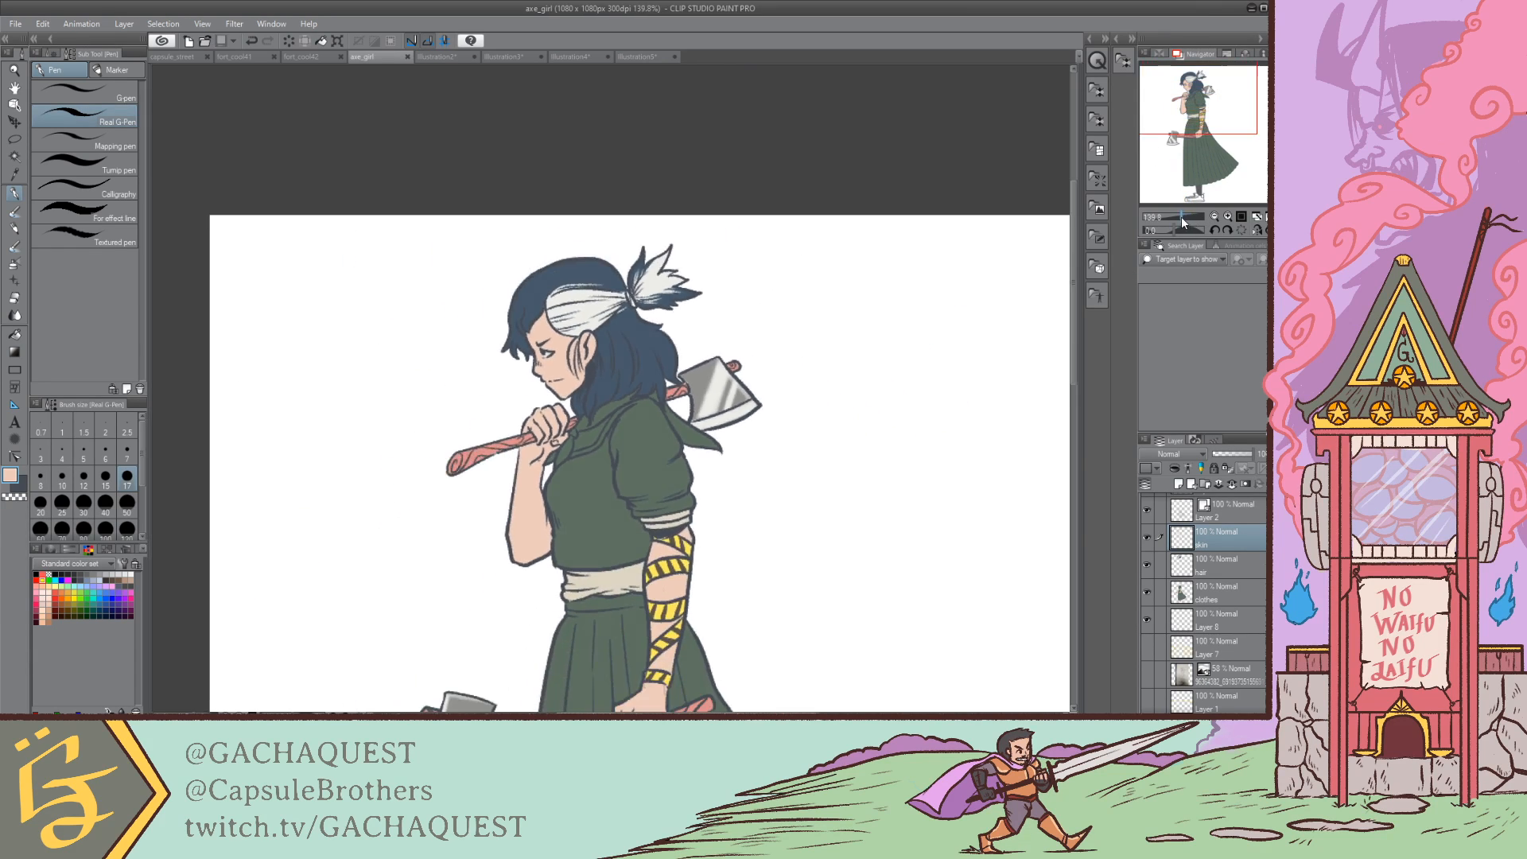
mouse_move(1190, 128)
left_mouse_down()
mouse_move(1193, 206)
mouse_move(1193, 138)
mouse_move(1199, 163)
left_mouse_up()
left_click_drag(1182, 216, 1177, 215)
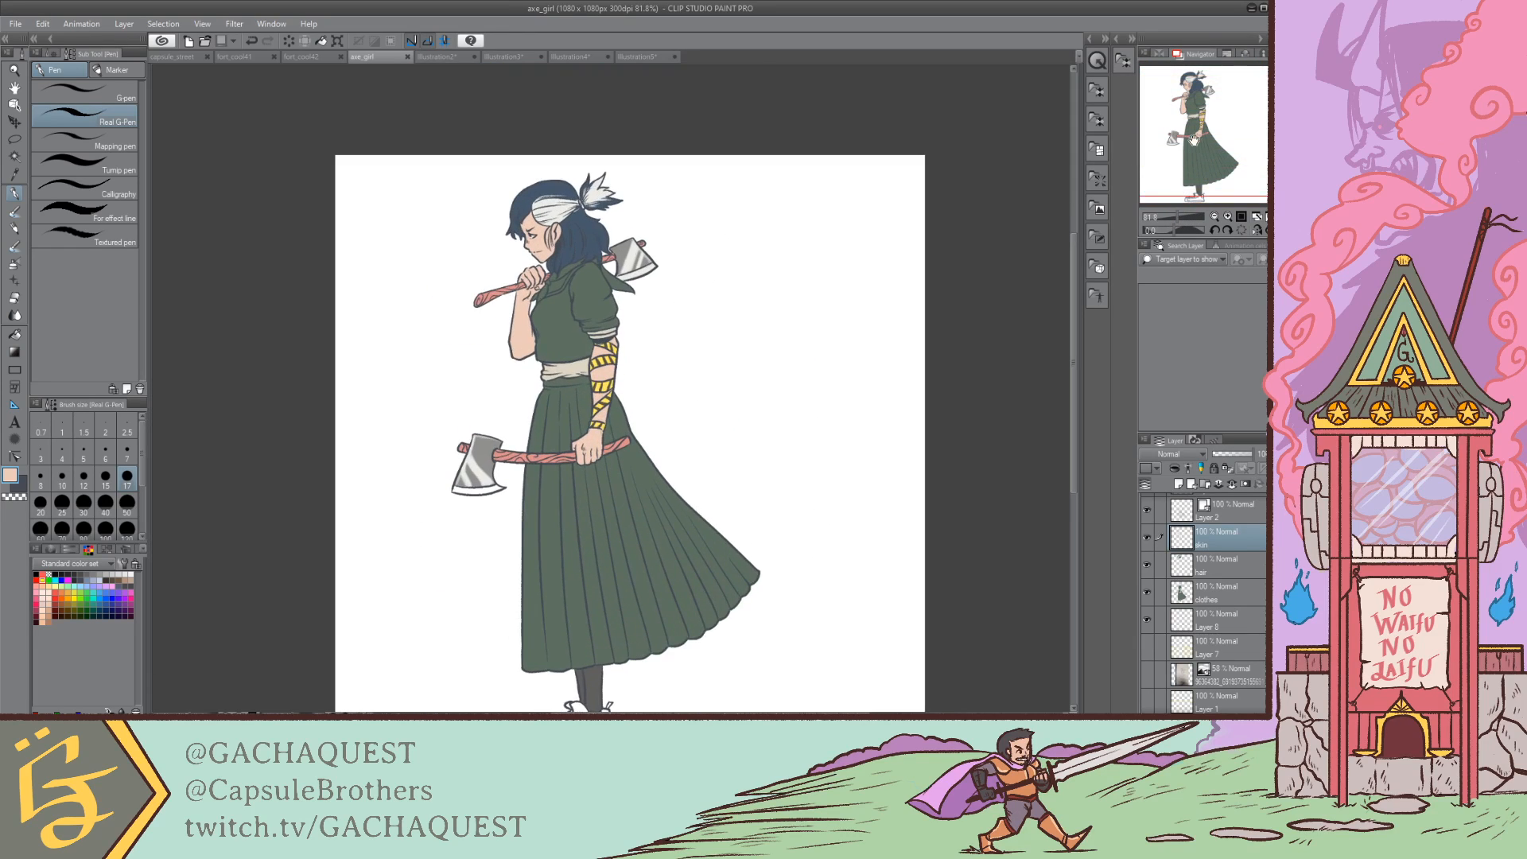
left_click_drag(1193, 140, 1203, 154)
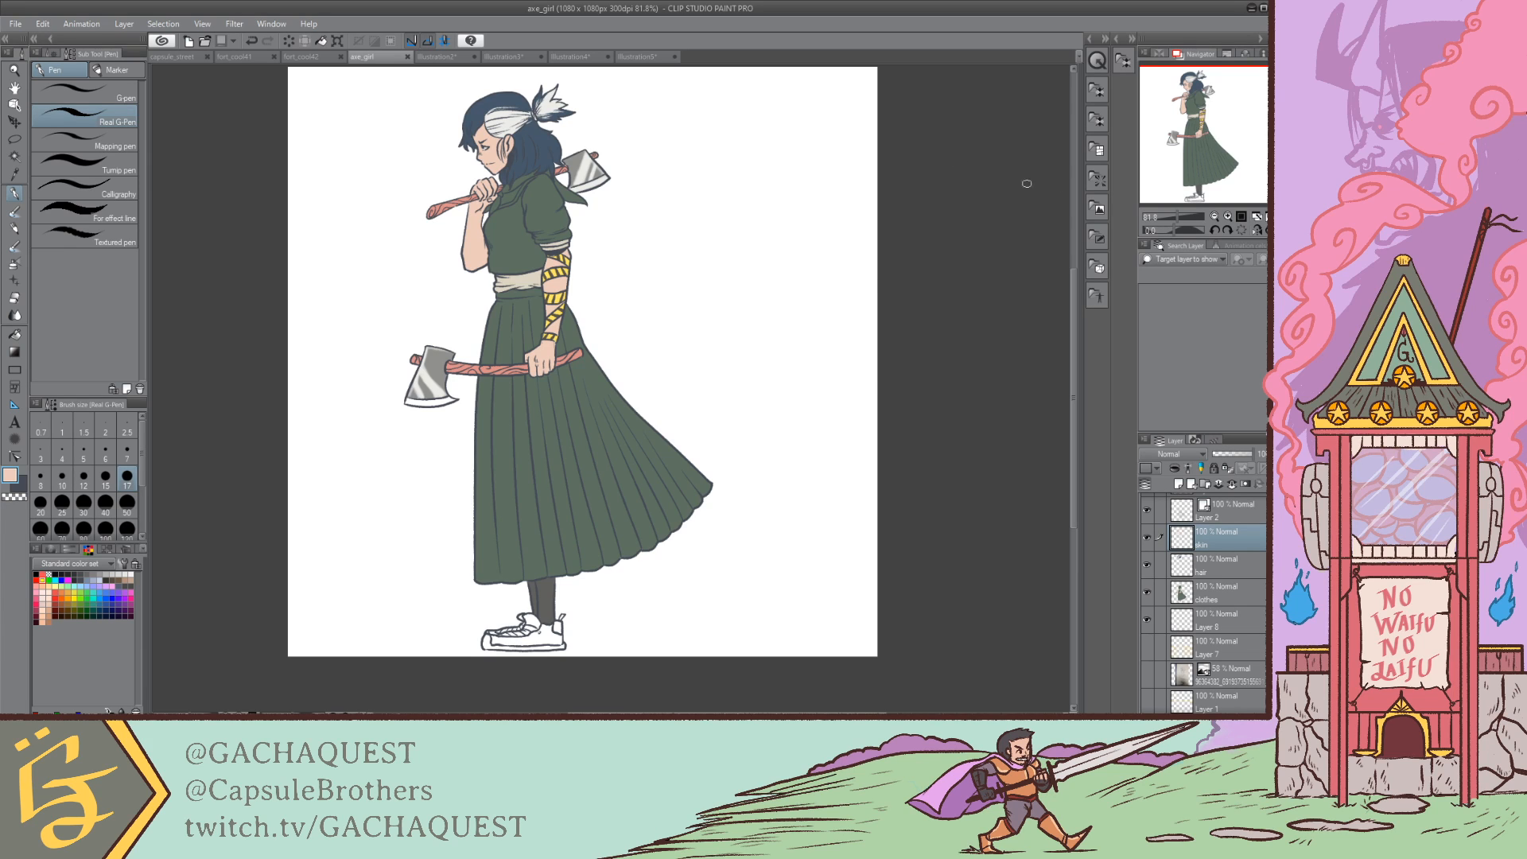
Step: Select the clothes layer, fill the side of the shoe with light tan, and erase the spill on the sole
left_click_drag(1176, 216, 1187, 213)
left_click_drag(1200, 133, 1183, 195)
left_click(14, 337)
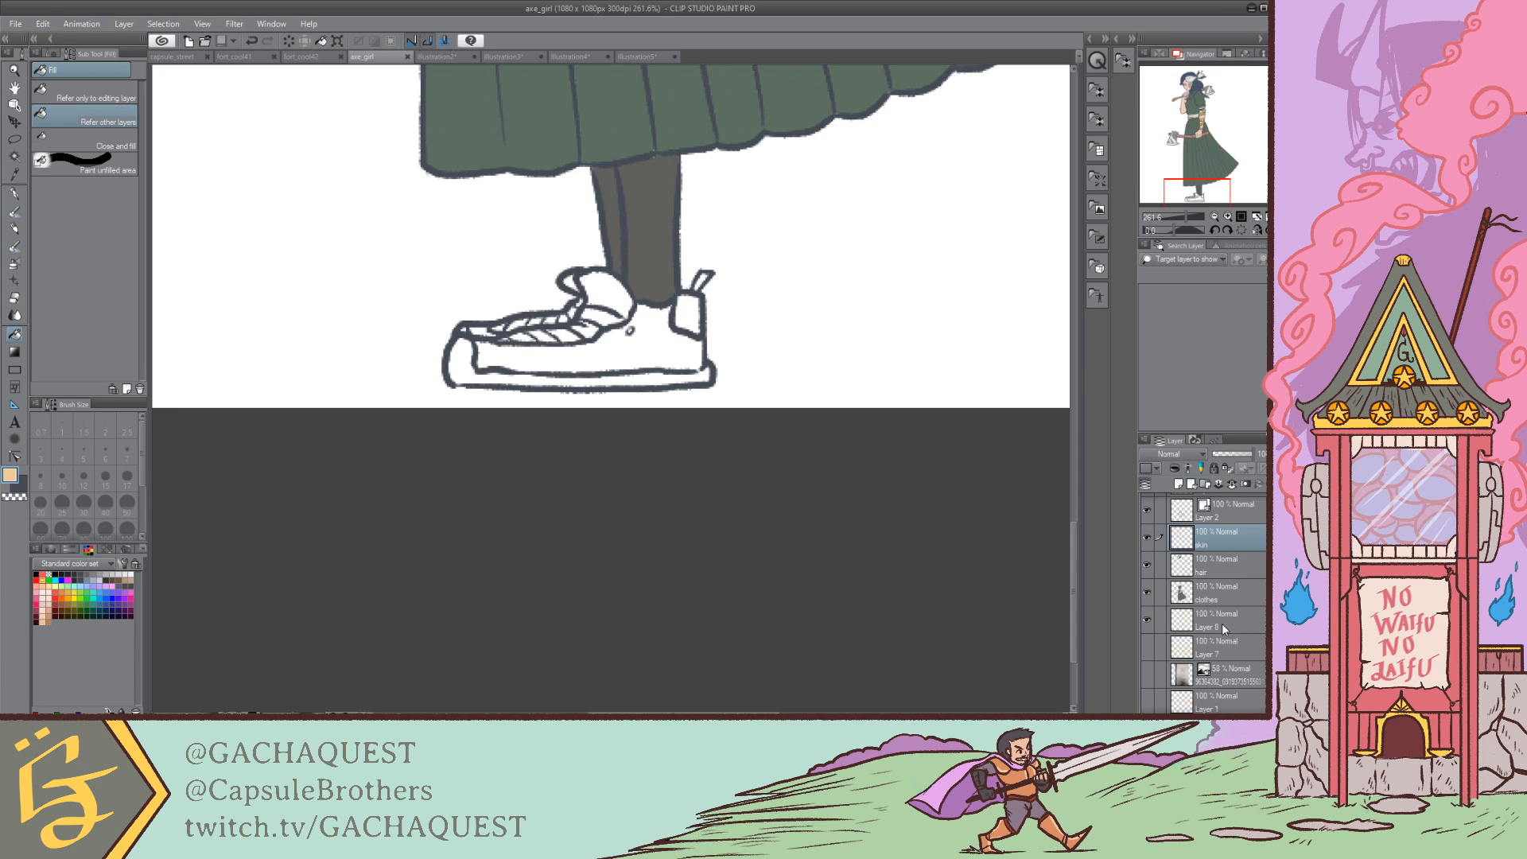
left_click(1225, 587)
left_click(636, 342)
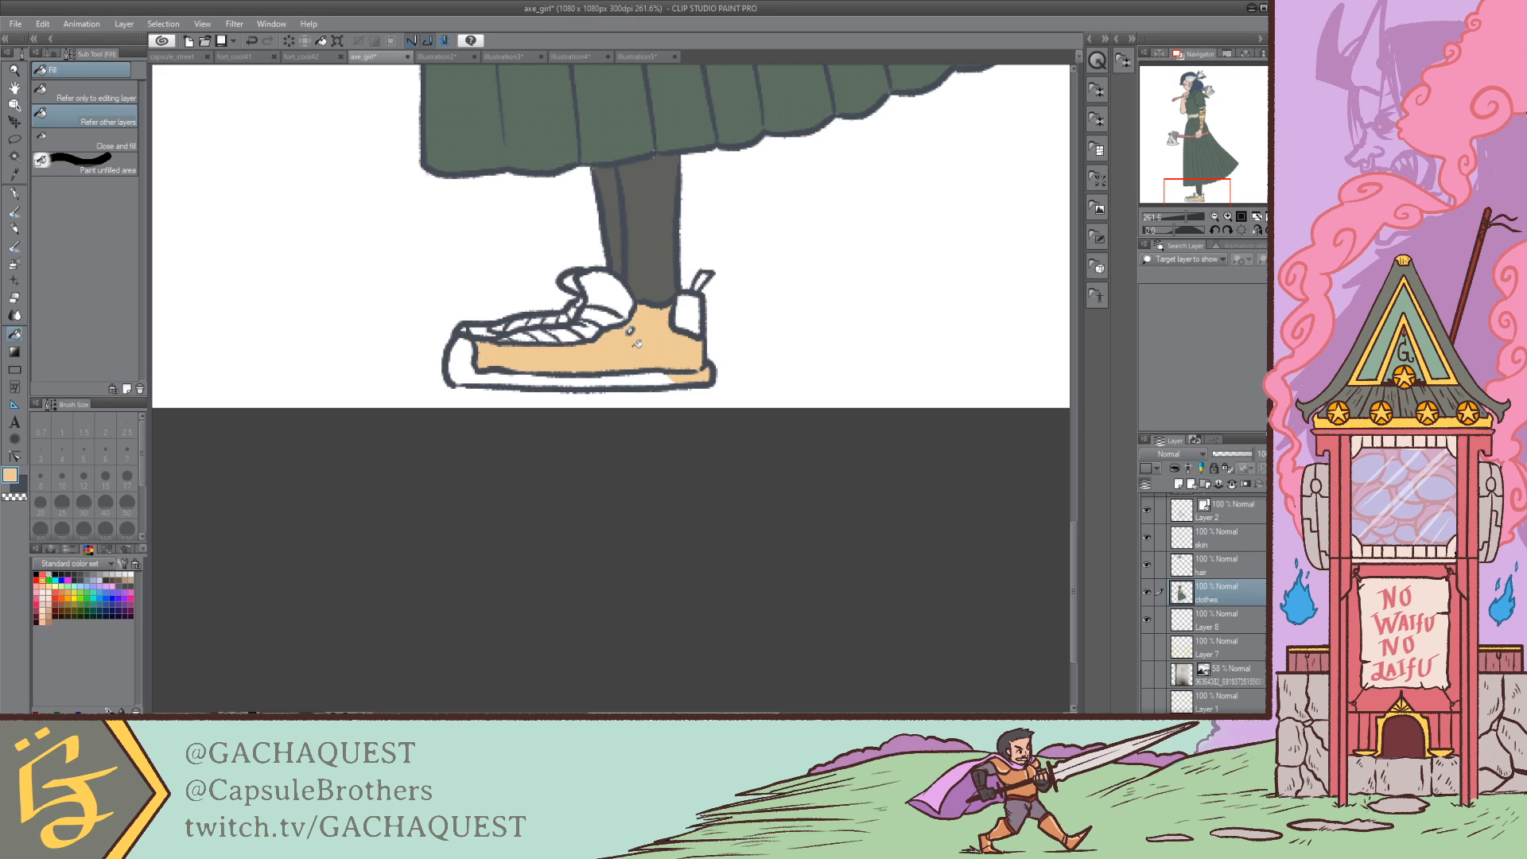
key("ctrl+z")
left_click(630, 350)
key("e")
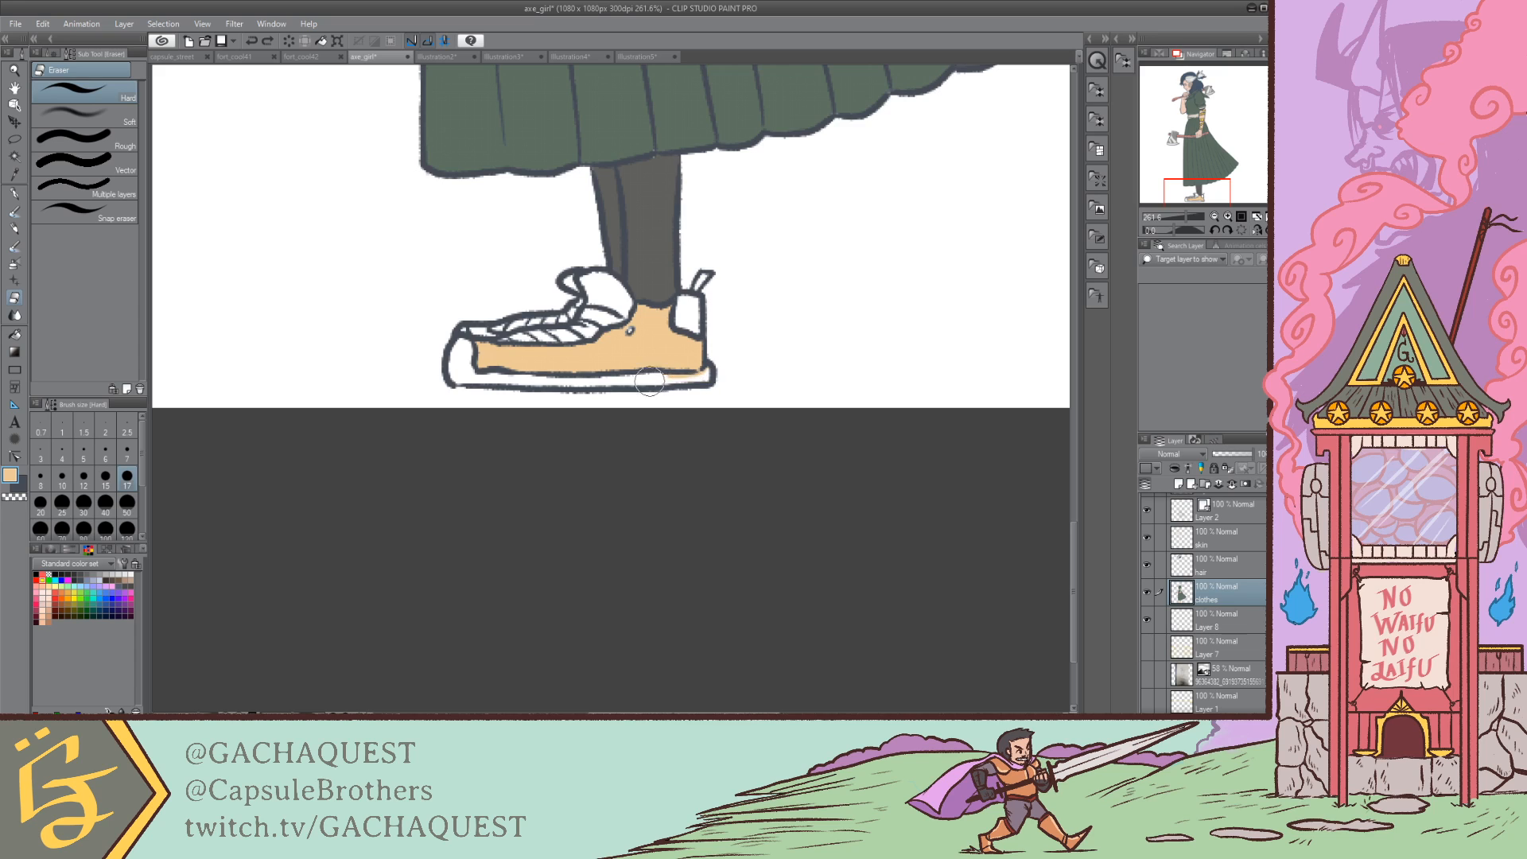
mouse_move(649, 382)
left_mouse_down()
mouse_move(718, 377)
mouse_move(695, 382)
left_mouse_up()
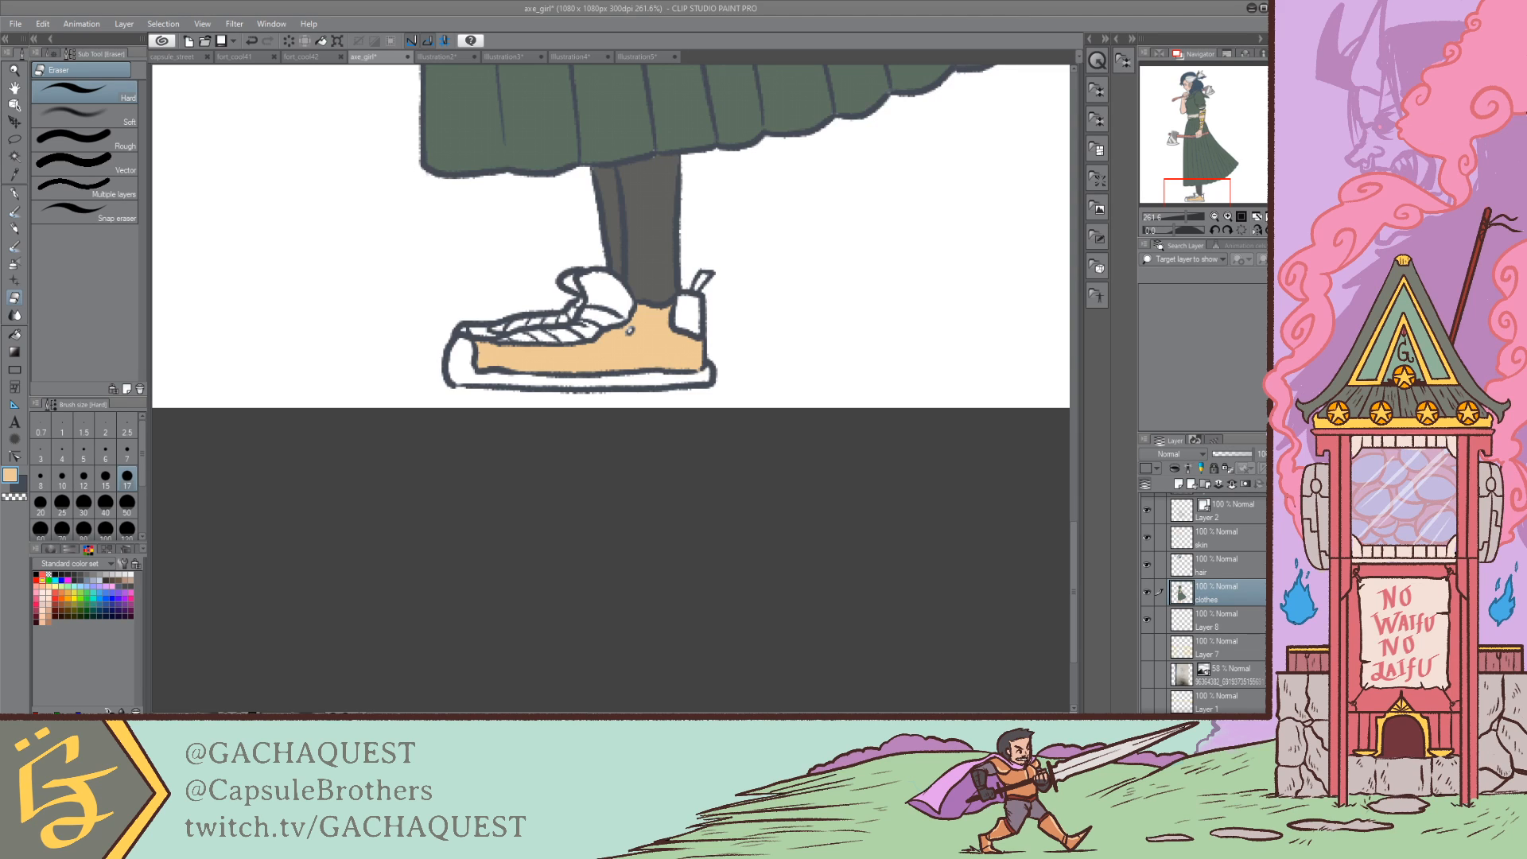
Step: Try a darker brown fill on the side of the shoe, undo it, and resample the light tan
left_click_drag(1197, 195, 1198, 191)
left_click(18, 337)
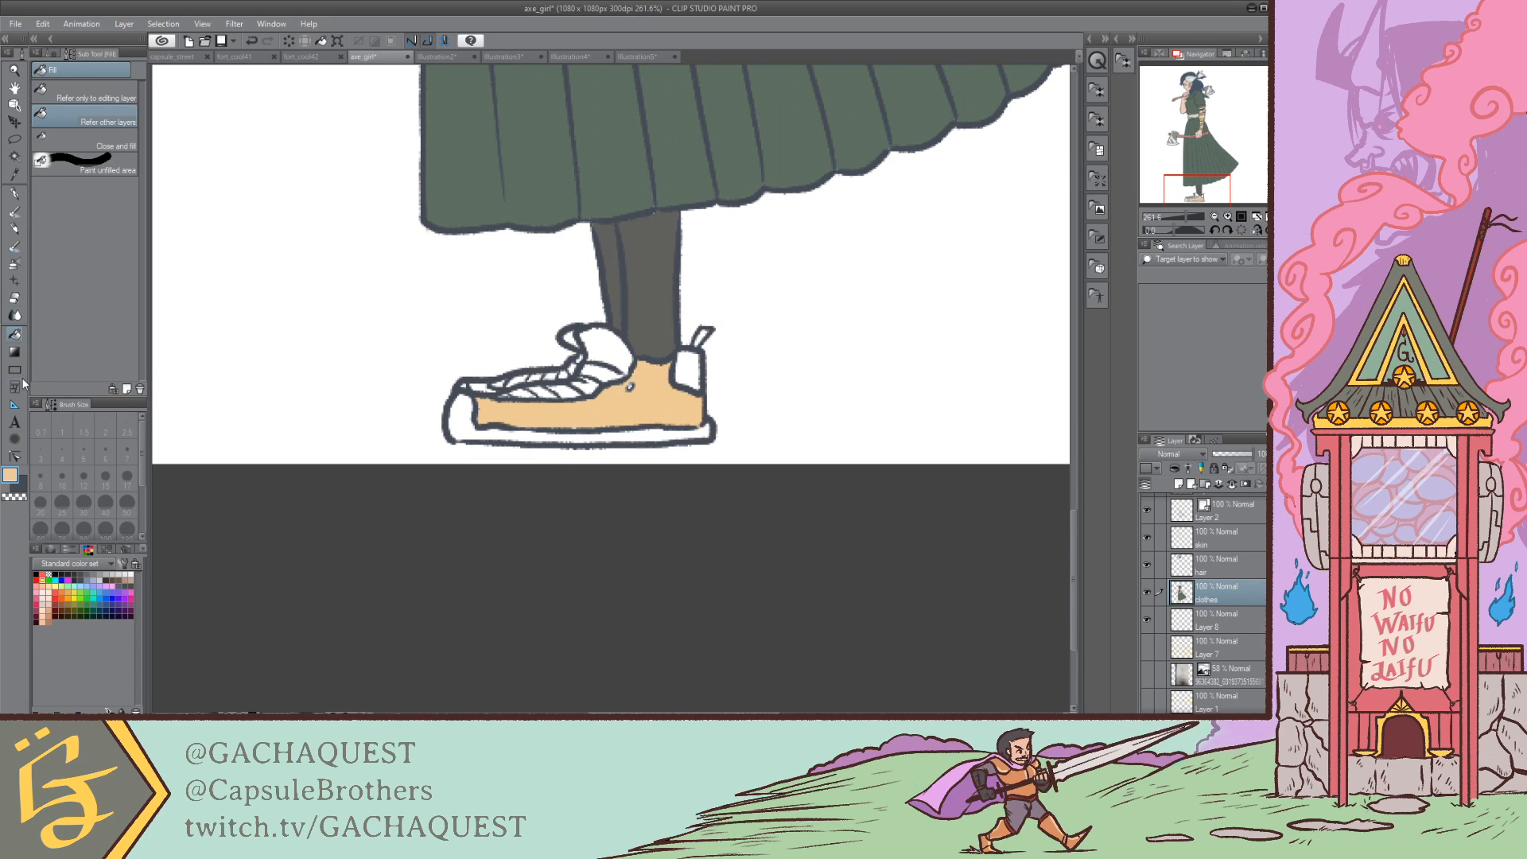
left_click(119, 579)
left_click(125, 580)
left_click(598, 419)
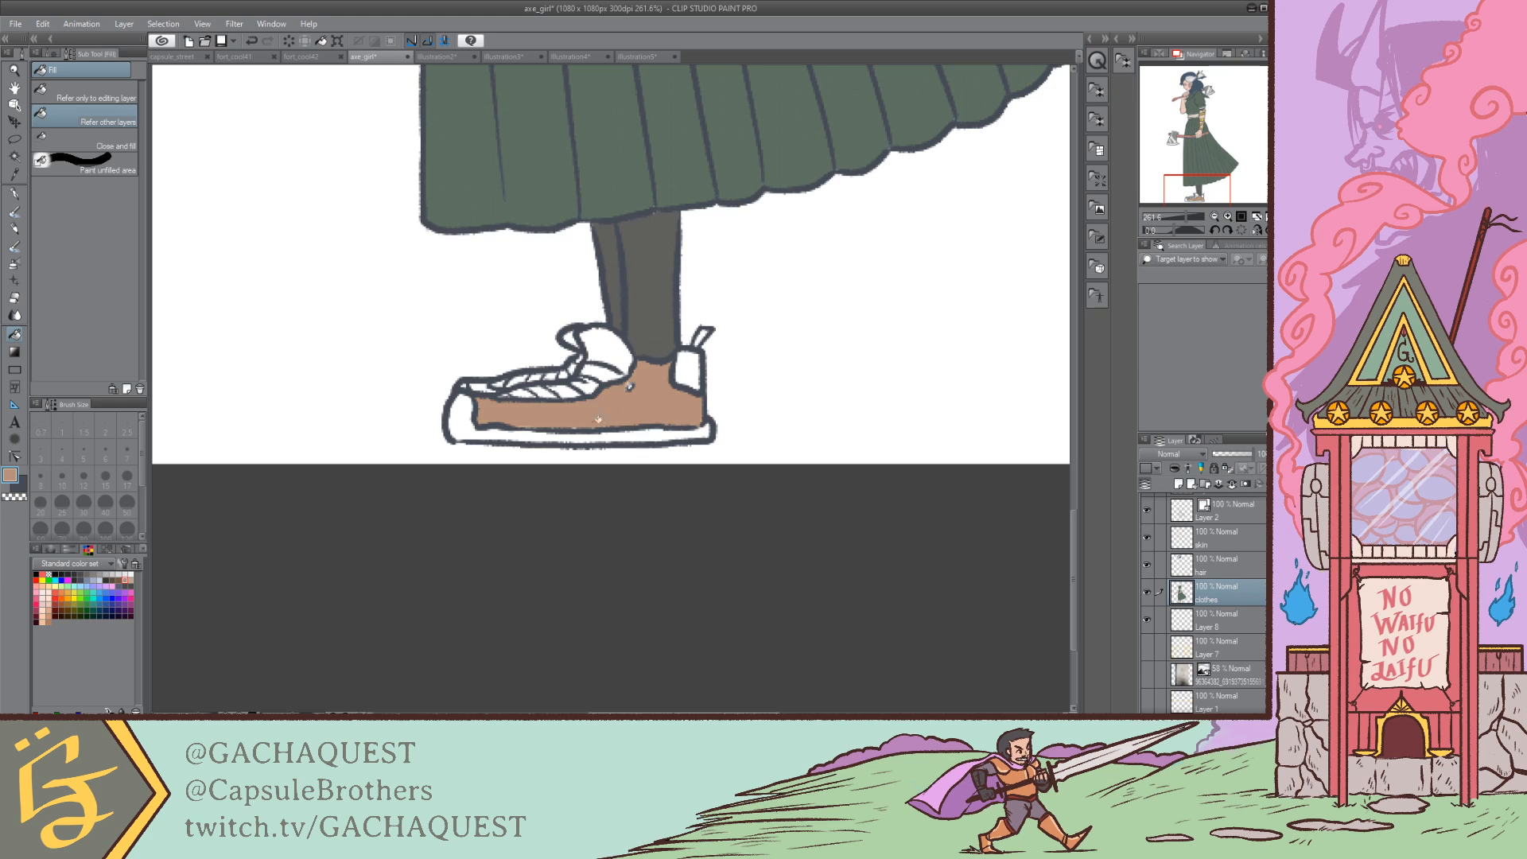
left_click(509, 430)
key("ctrl+z")
key("ctrl+z")
left_click(488, 403, "alt")
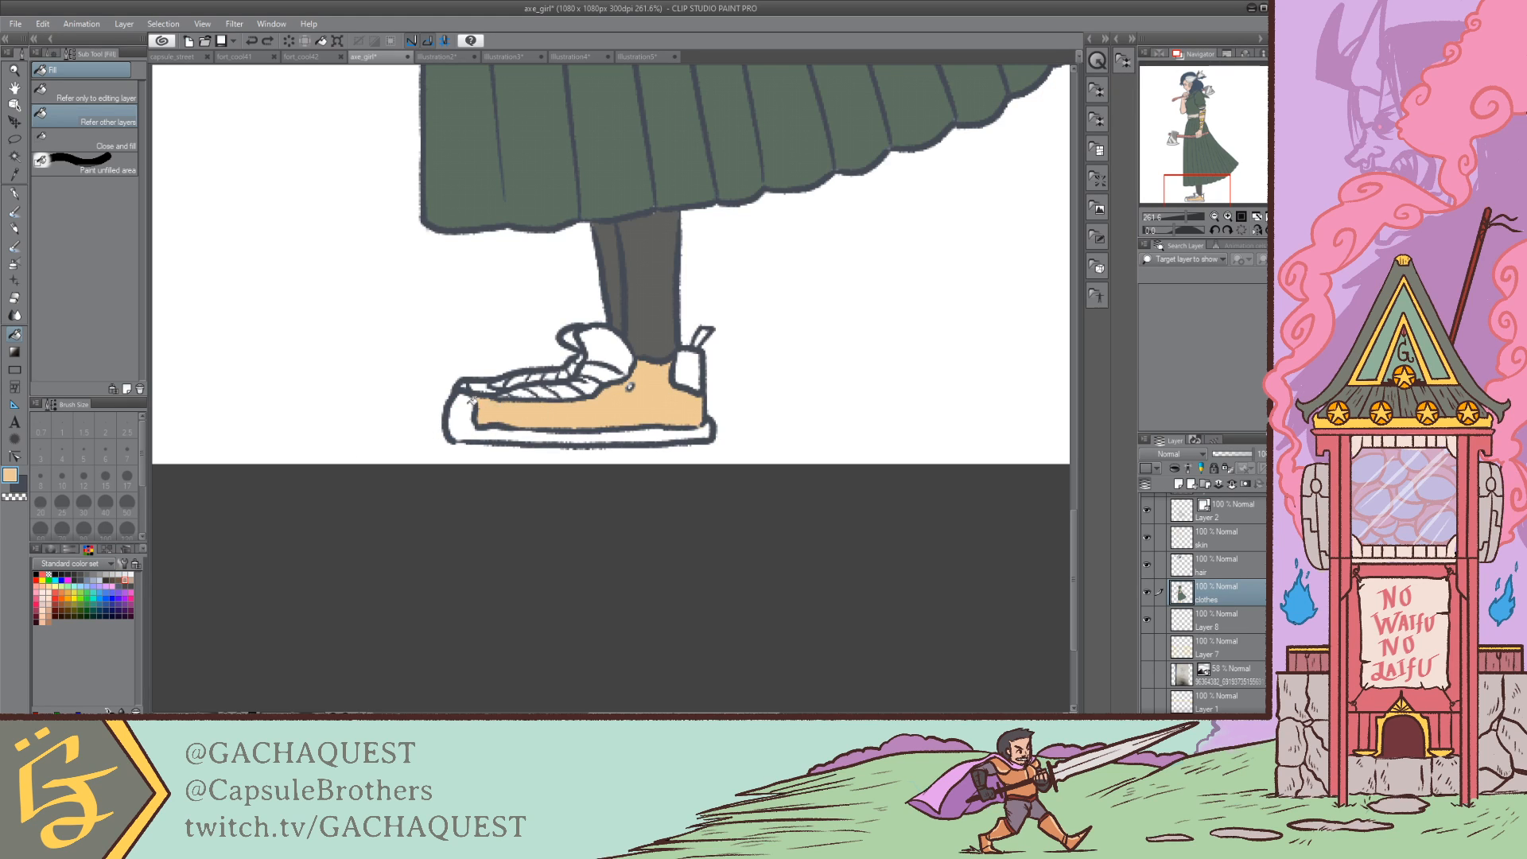
Step: Fill the shoe's toe cap, sole and heel panel with the dark grey sampled from the stocking
left_click(469, 415)
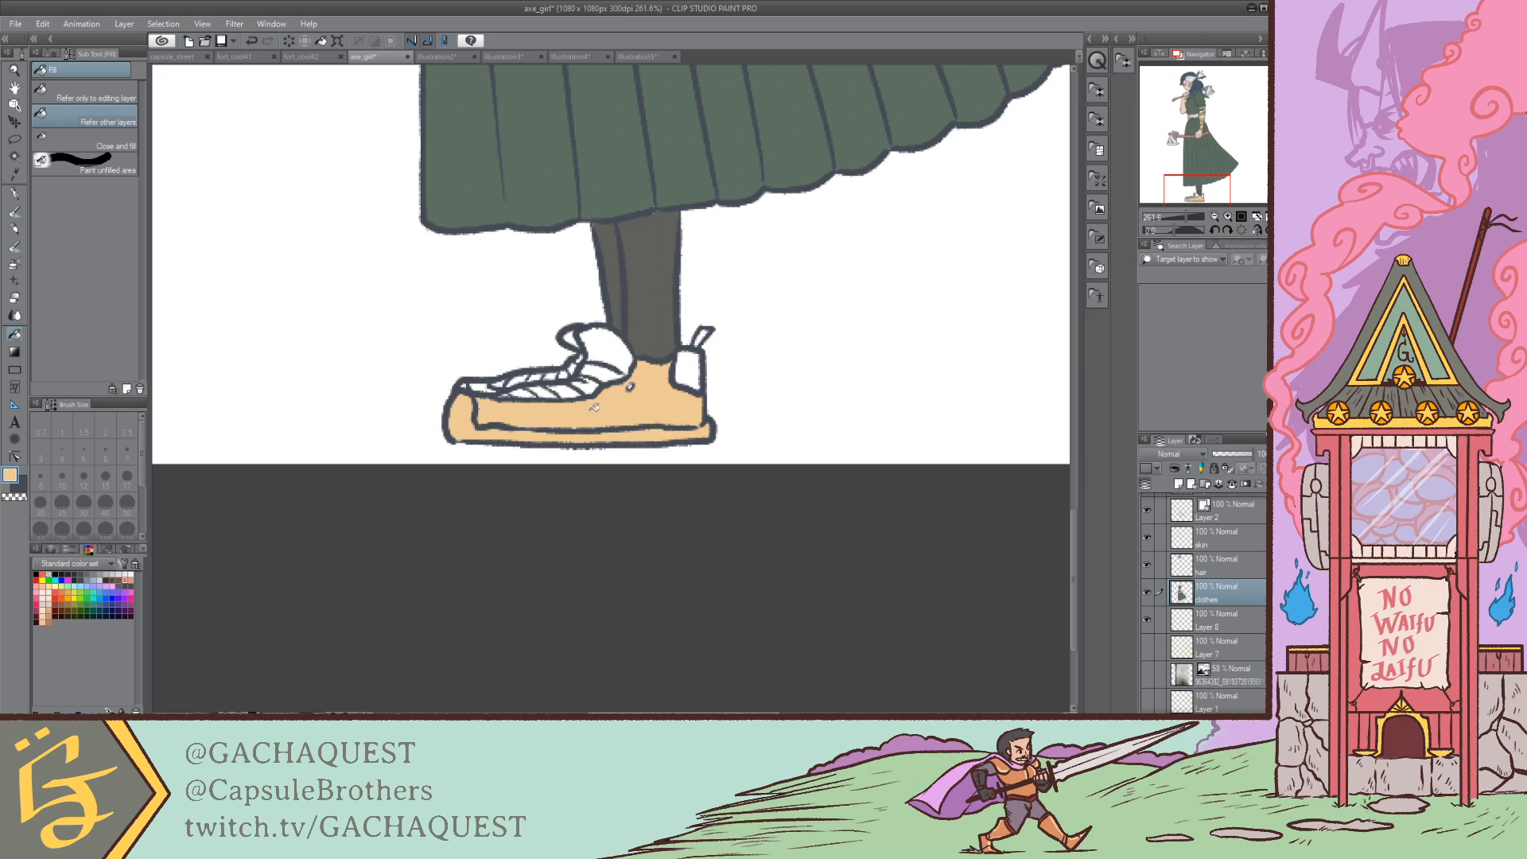
left_click(691, 364)
left_click(662, 319, "alt")
left_click(684, 367)
key("ctrl+z")
left_click(692, 367)
key("ctrl+z")
left_click(686, 375)
left_click(649, 428)
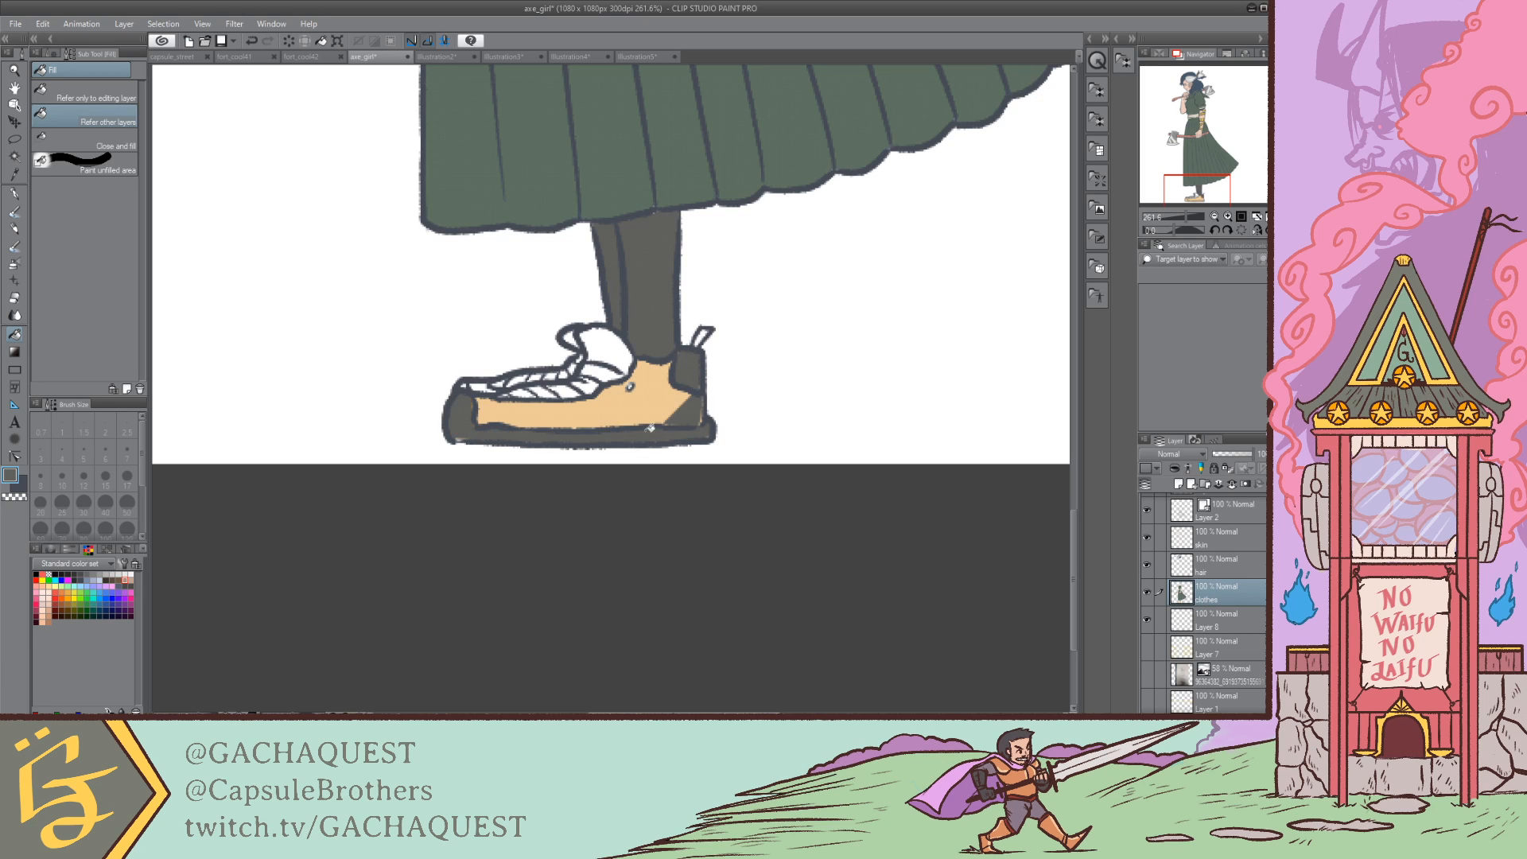
Step: Refill the rear side of the shoe with the sampled light tan and erase the grey spill at the toe
left_click(676, 408, "alt")
left_click(654, 401)
key("p")
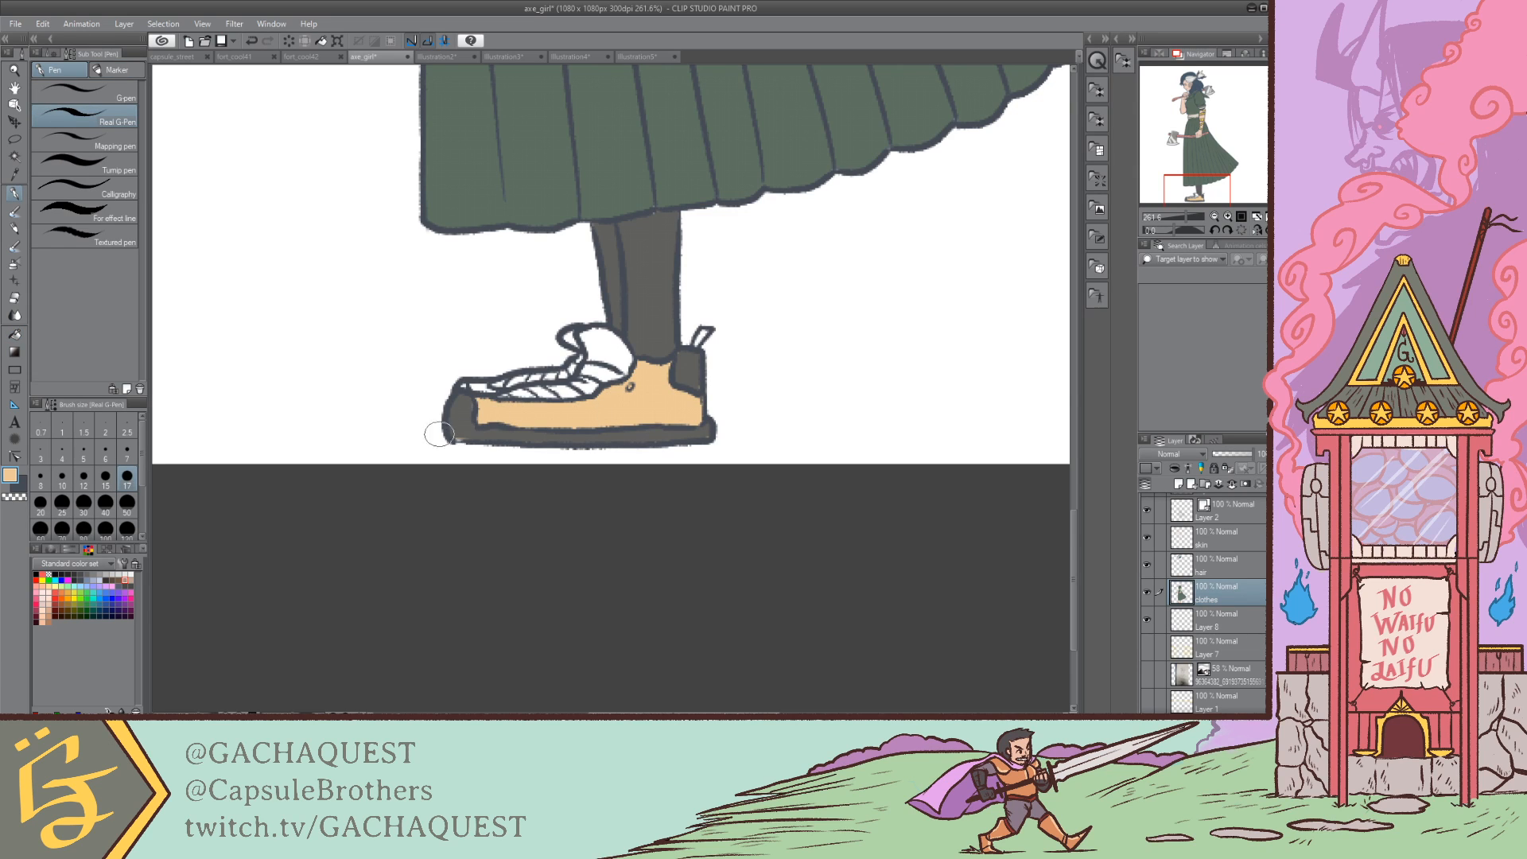
key("c")
left_click_drag(465, 427, 448, 436)
key("c")
Step: Fill the shoe's tongue and lace panels with dark grey and paint over the laces with the pen
left_click(14, 334)
left_click(617, 355)
key("ctrl+z")
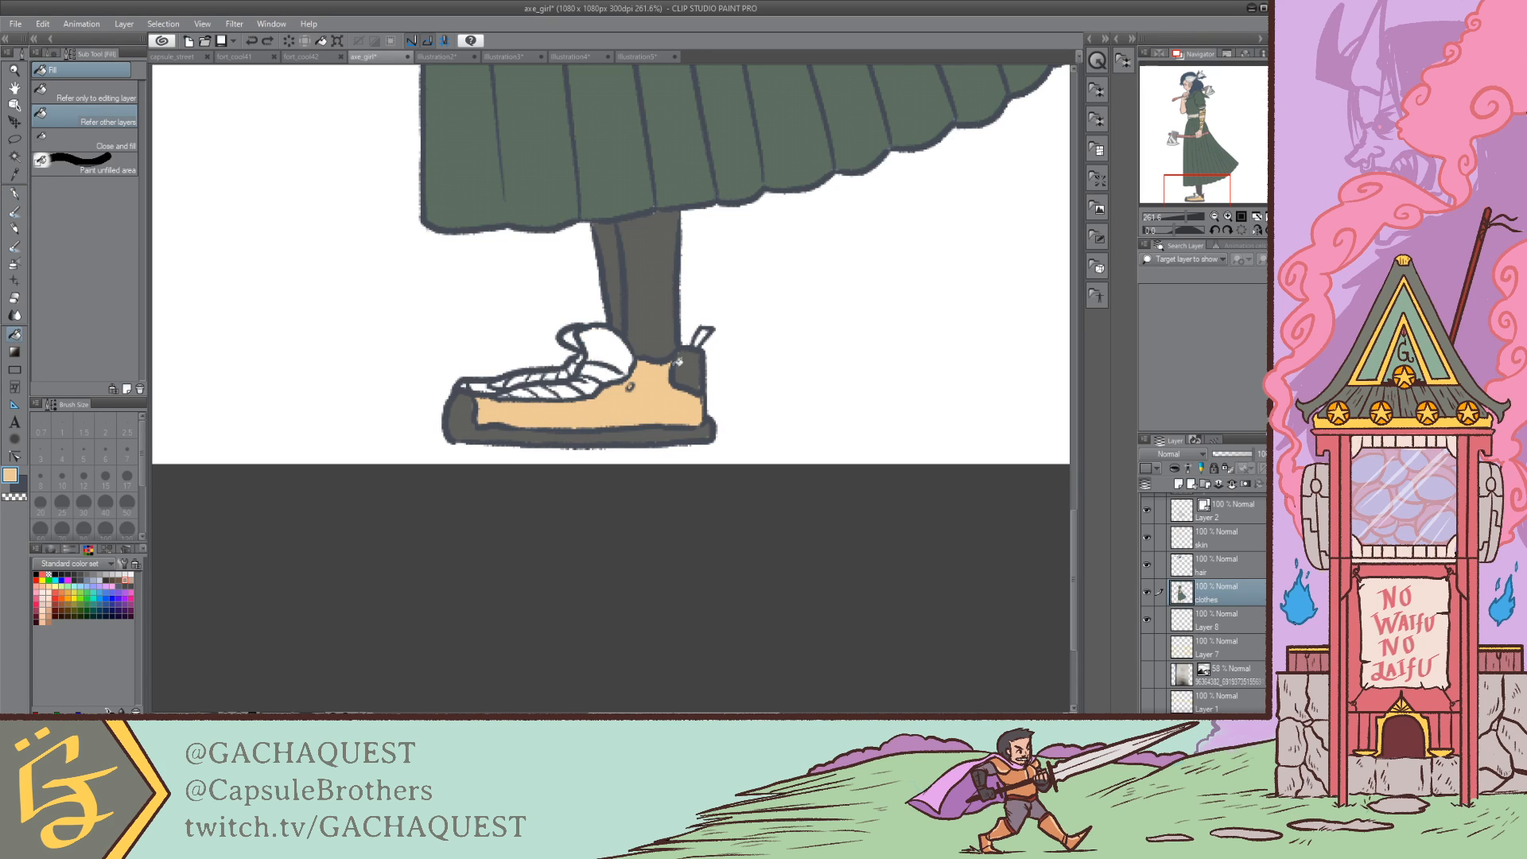
left_click(679, 362, "alt")
left_click(616, 343)
left_click(603, 367)
left_click(588, 383)
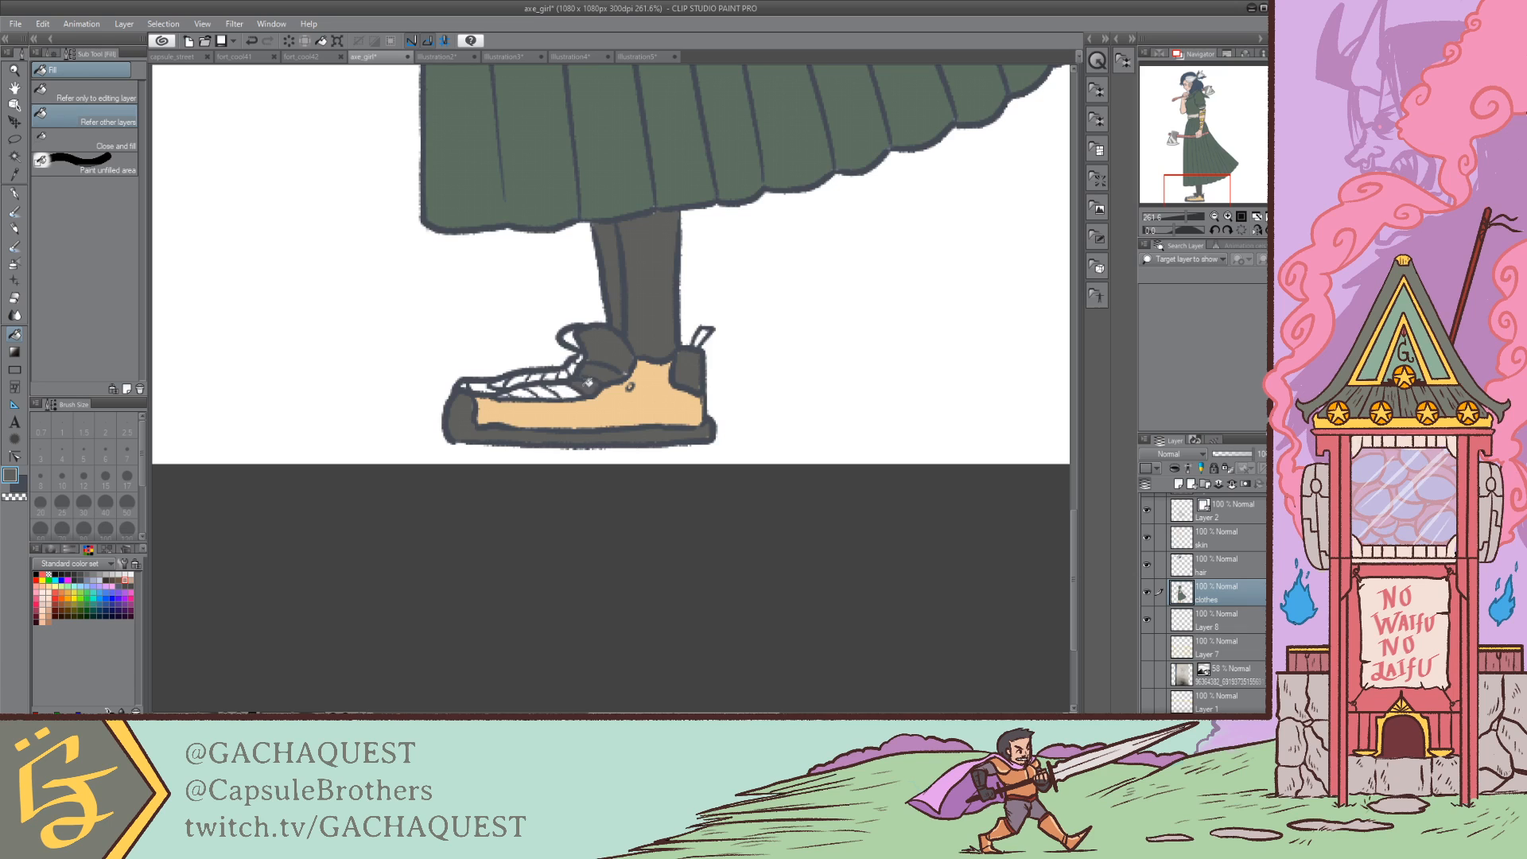
left_click(563, 390)
left_click(539, 393)
left_click(513, 393)
key("p")
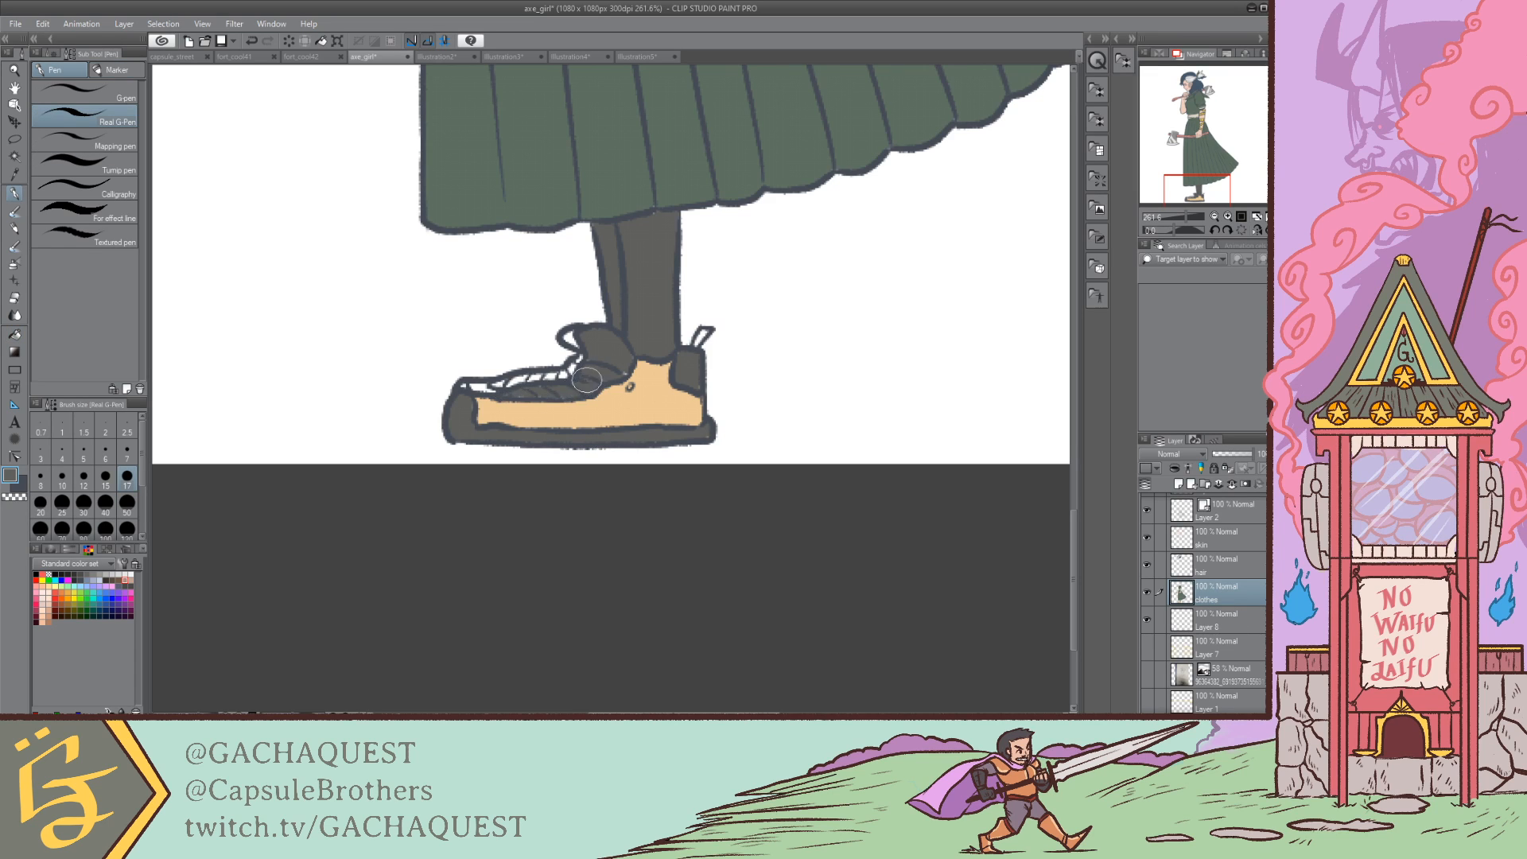
mouse_move(590, 357)
left_mouse_down()
mouse_move(581, 359)
mouse_move(564, 375)
mouse_move(575, 367)
mouse_move(499, 384)
mouse_move(538, 377)
left_mouse_up()
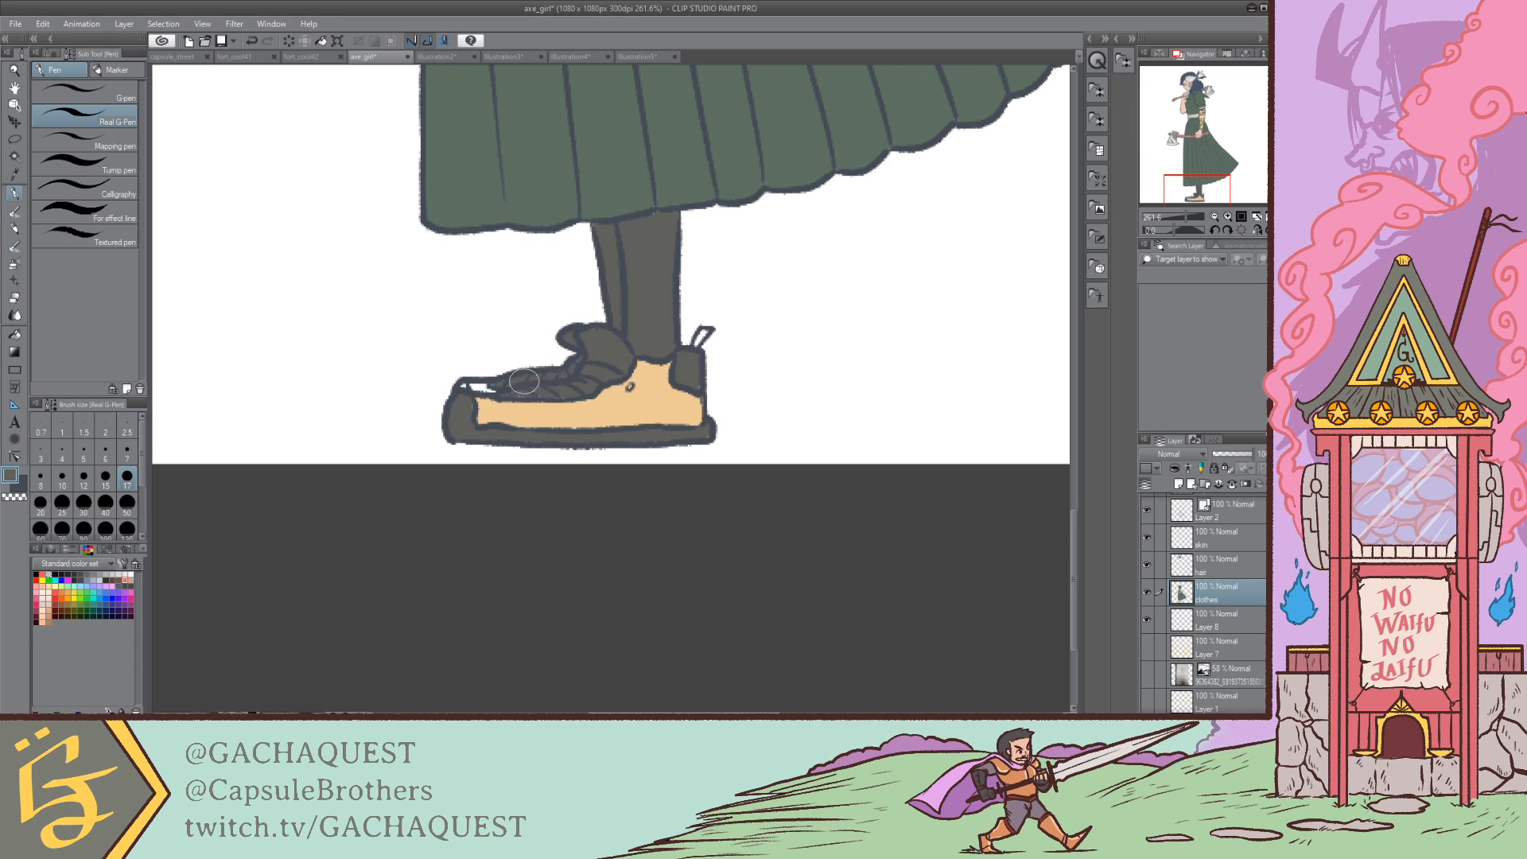
Step: Touch up the remaining white gaps at the shoe's toe tip and heel loop with the pen
left_click(1180, 218)
left_click_drag(1181, 219, 1174, 218)
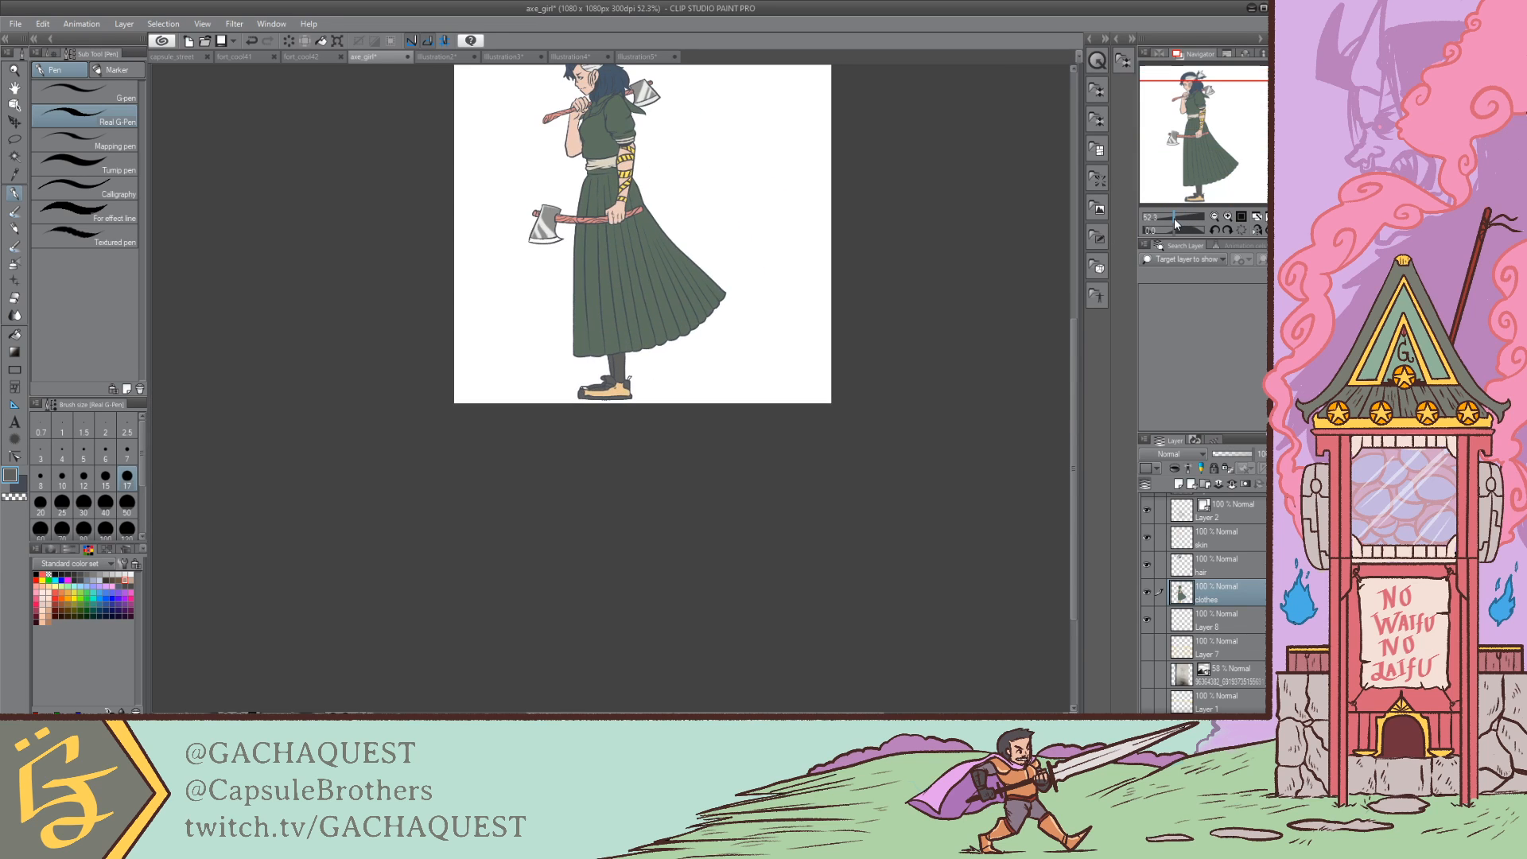
left_click_drag(1191, 160, 1201, 142)
mouse_move(1174, 218)
left_mouse_down()
mouse_move(1199, 146)
mouse_move(1187, 201)
left_mouse_up()
left_click(734, 373, "alt")
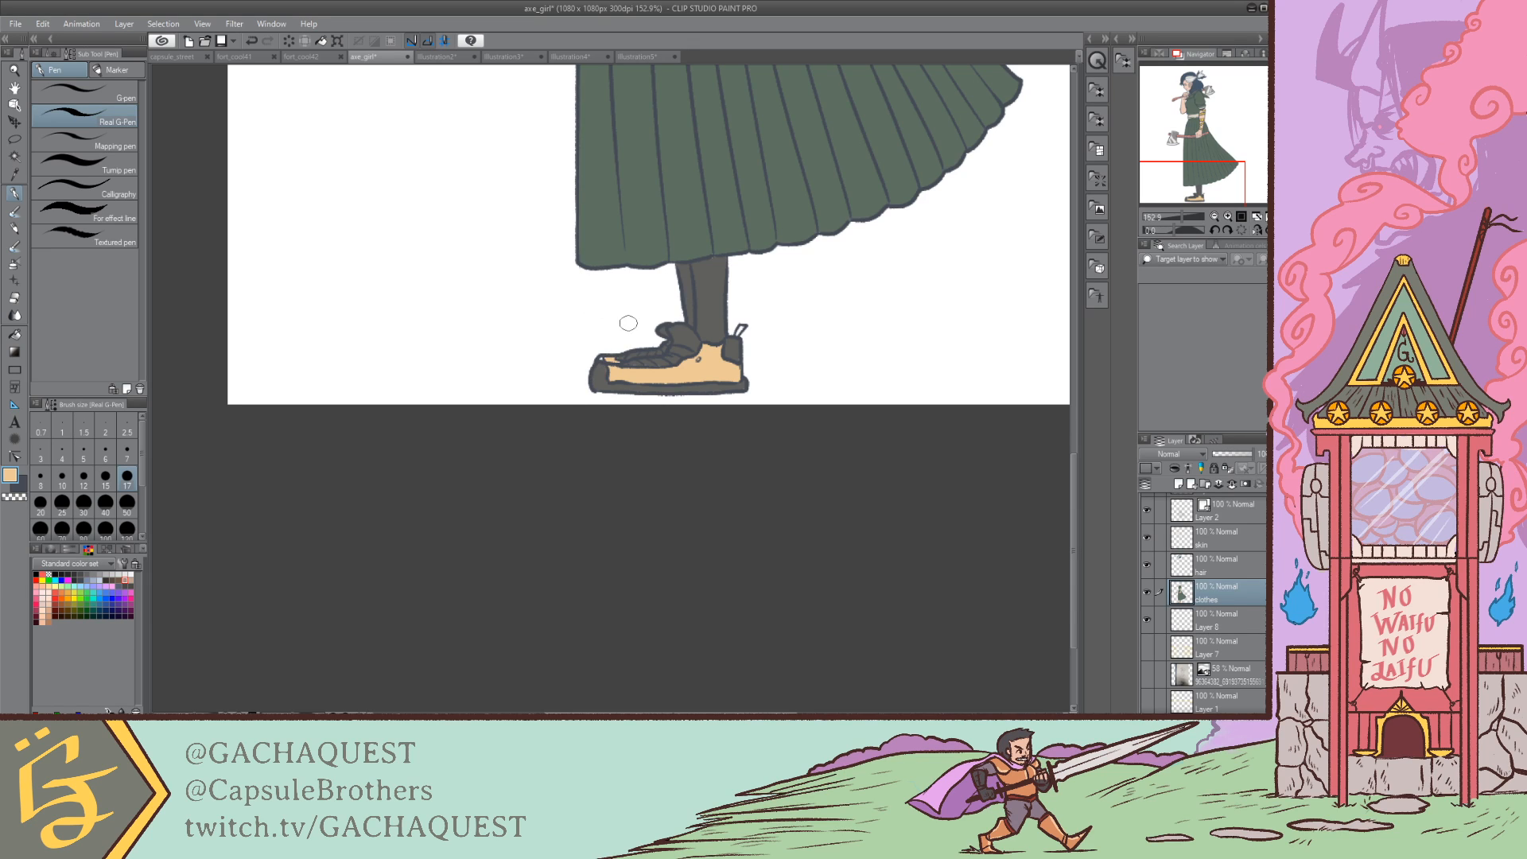
left_click(607, 363, "alt")
left_click_drag(597, 368, 599, 359)
key("ctrl+z")
left_click_drag(739, 344, 740, 326)
Step: Examine the coloured figure from head to shoes with the whole canvas in view
left_click(1201, 117)
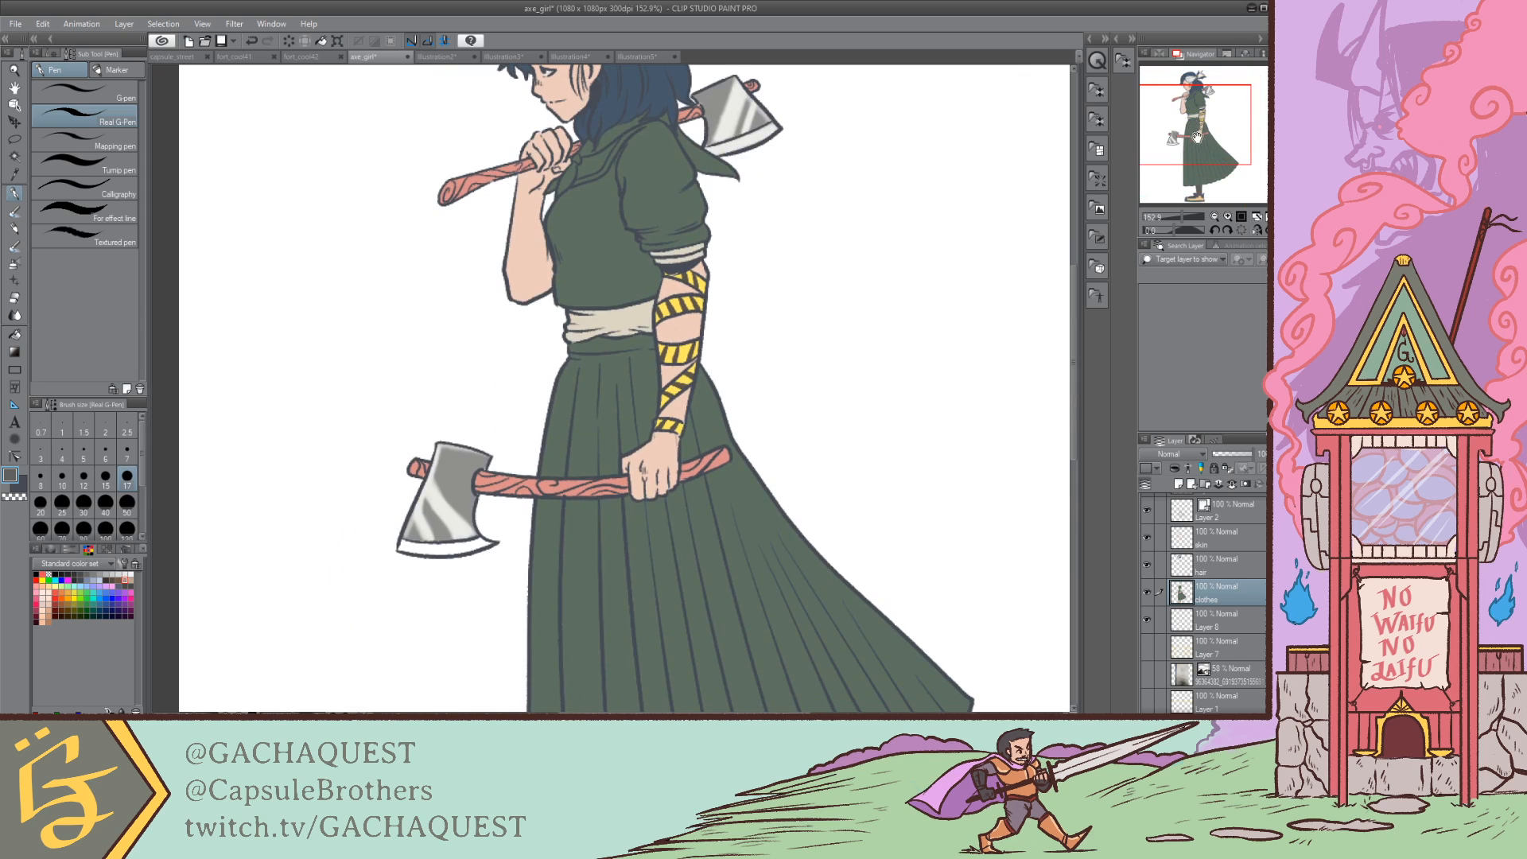
left_click(1180, 215)
left_click_drag(1181, 215, 1175, 215)
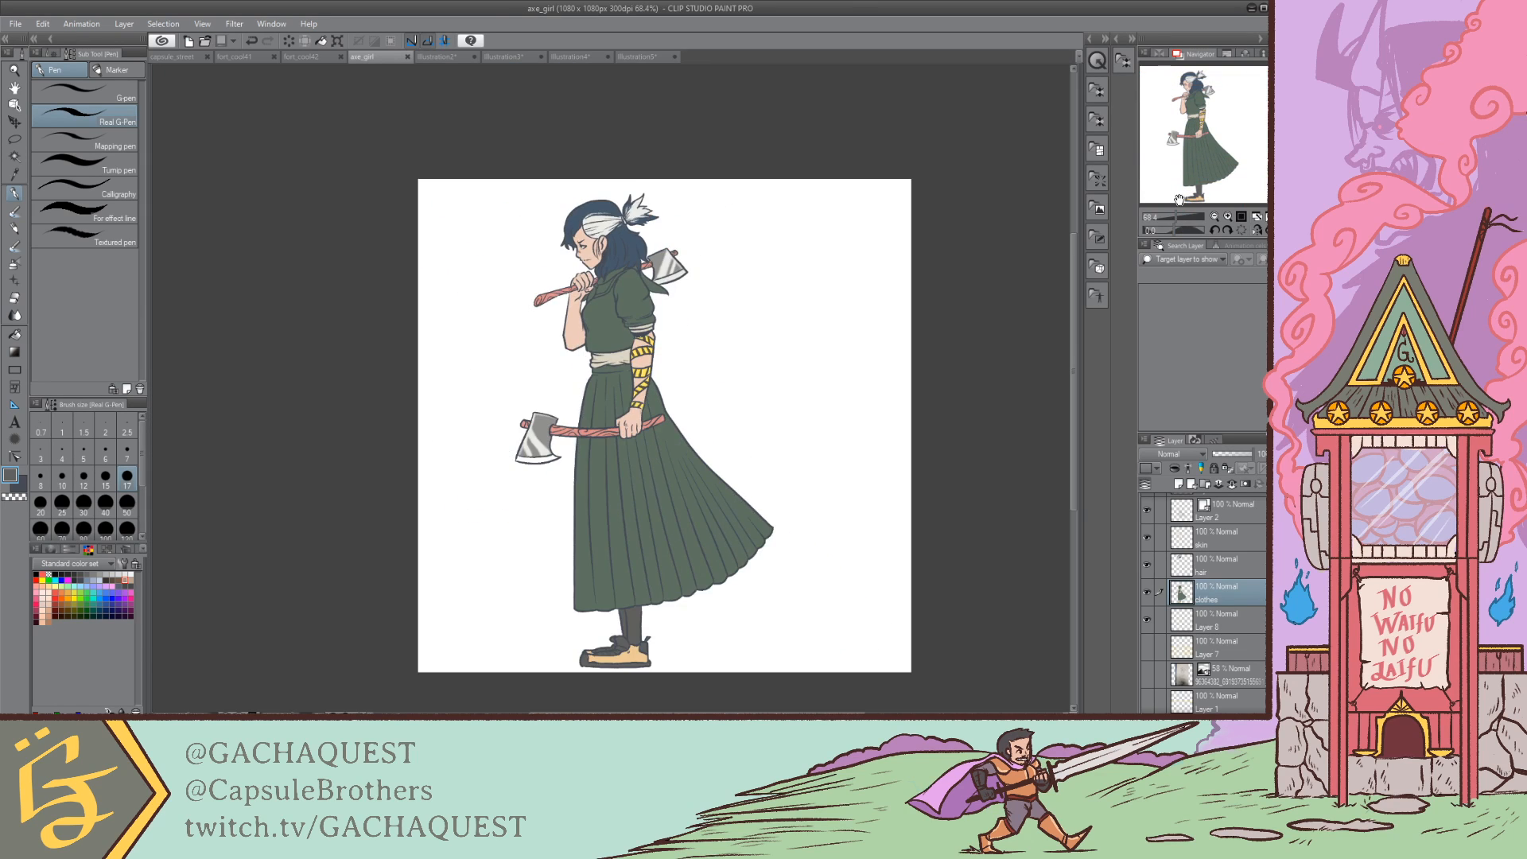
left_click_drag(1193, 124, 1202, 140)
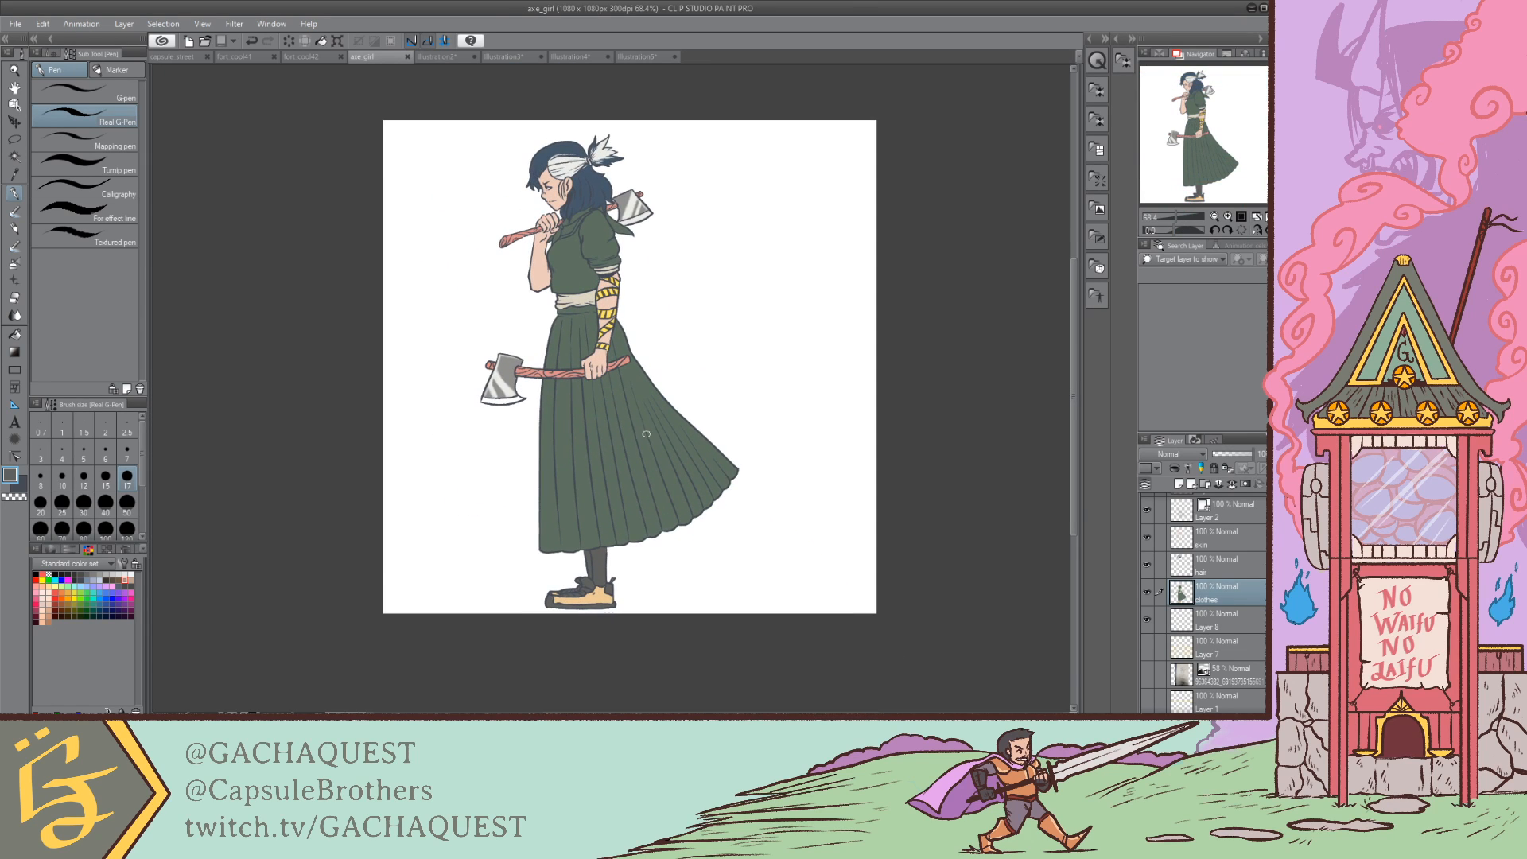
left_click(1198, 148)
left_click_drag(1175, 217, 1176, 218)
left_click(1205, 143)
left_click(1217, 155)
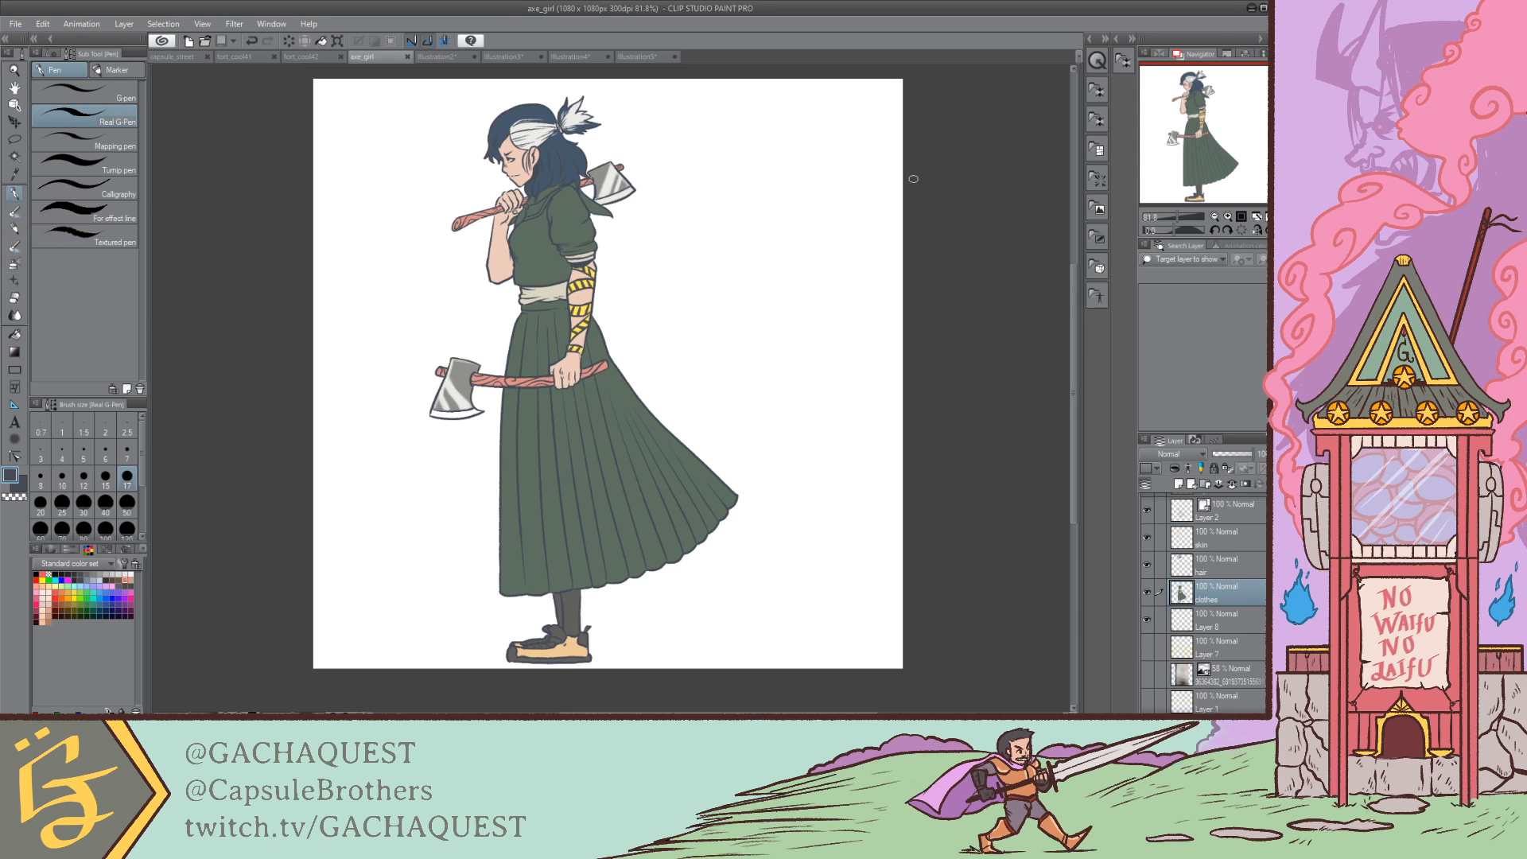
mouse_move(1229, 149)
left_mouse_down()
mouse_move(1224, 175)
mouse_move(1222, 152)
left_mouse_up()
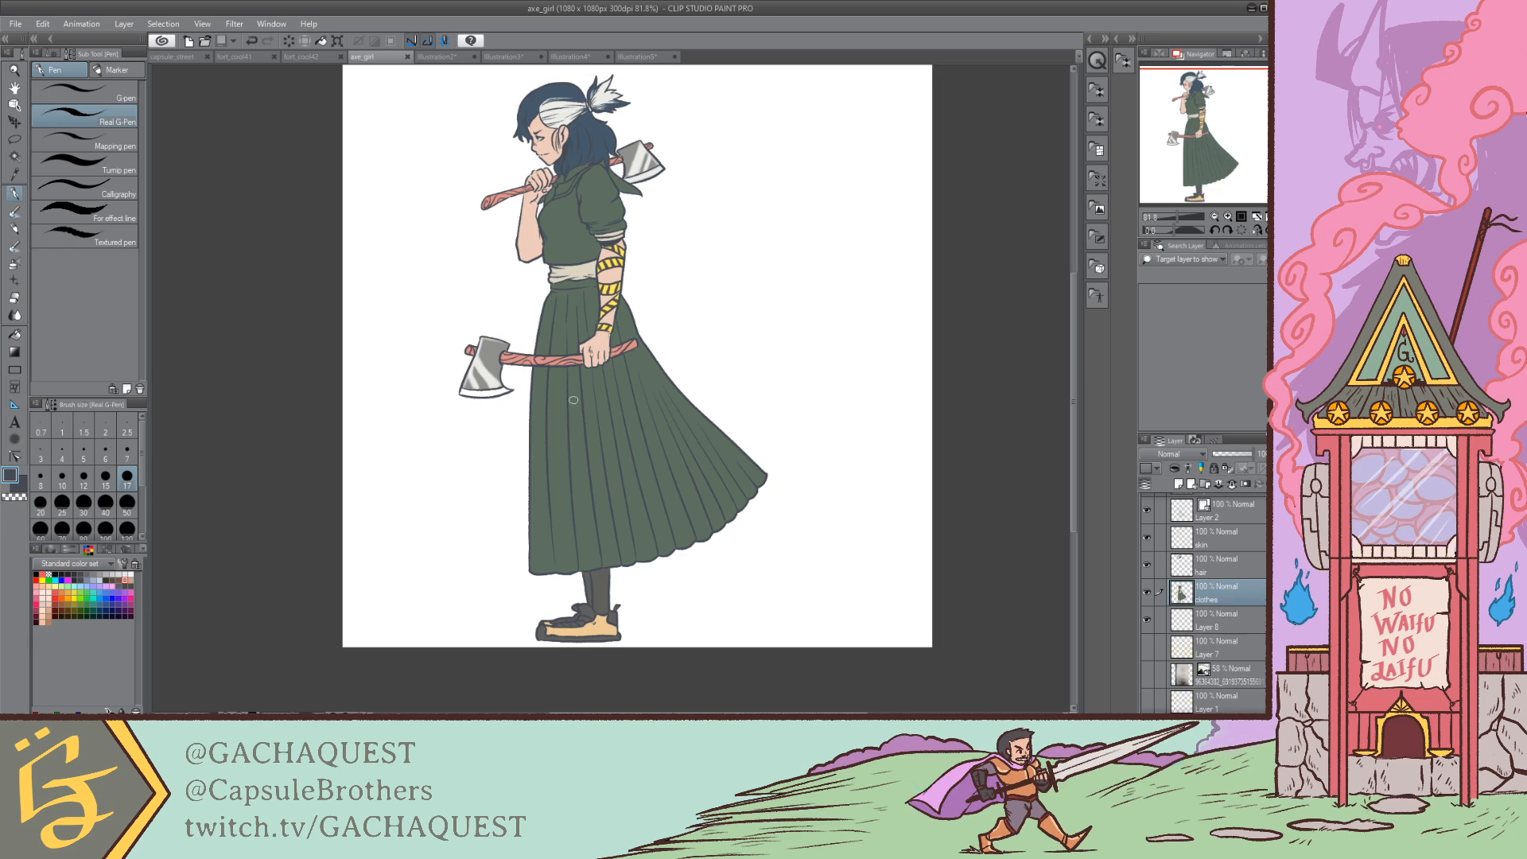
mouse_move(334, 629)
left_mouse_down()
mouse_move(520, 636)
mouse_move(427, 628)
left_mouse_up()
left_click_drag(441, 636, 488, 636)
key("ctrl+z")
key("ctrl+z")
key("ctrl+z")
key("ctrl+z")
key("ctrl+z")
key("ctrl+z")
key("ctrl+z")
key("ctrl+z")
Step: Add a new raster layer and place it directly below Layer 8
left_click(1236, 617)
key("ctrl+shift+n")
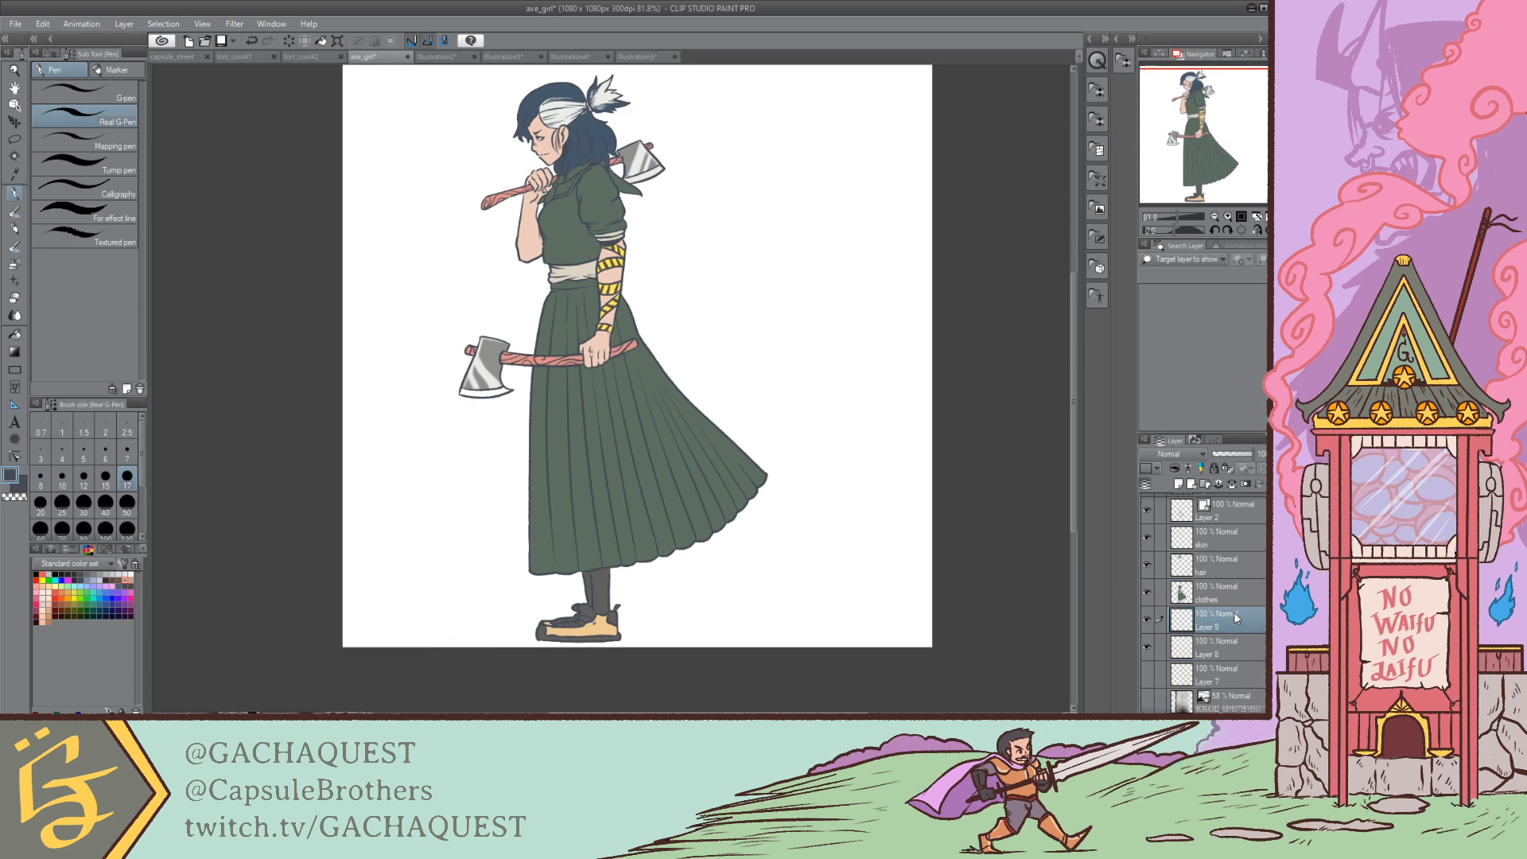
left_click_drag(1235, 617, 1233, 662)
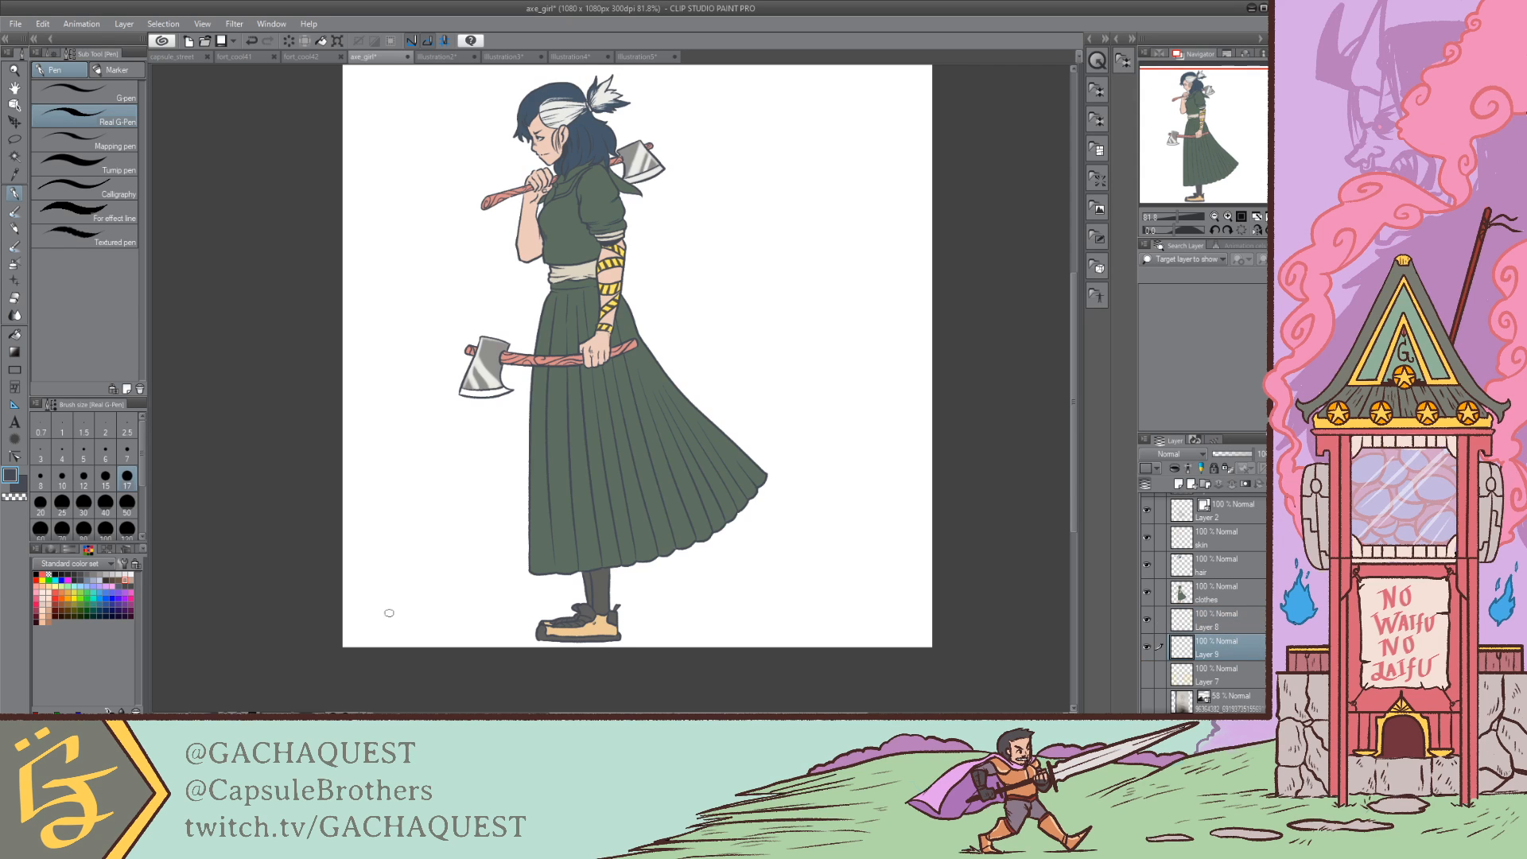
mouse_move(307, 646)
left_mouse_down()
mouse_move(389, 627)
mouse_move(432, 622)
left_mouse_up()
key("ctrl+z")
key("ctrl+z")
key("ctrl+z")
Step: Sketch dark, loose ground strokes along the lower edge of the canvas across its full width
mouse_move(337, 634)
left_mouse_down()
mouse_move(706, 617)
mouse_move(732, 639)
mouse_move(814, 633)
left_mouse_up()
mouse_move(680, 636)
left_mouse_down()
mouse_move(947, 636)
mouse_move(911, 632)
mouse_move(935, 645)
mouse_move(854, 637)
mouse_move(955, 648)
left_mouse_up()
left_click_drag(861, 639, 931, 635)
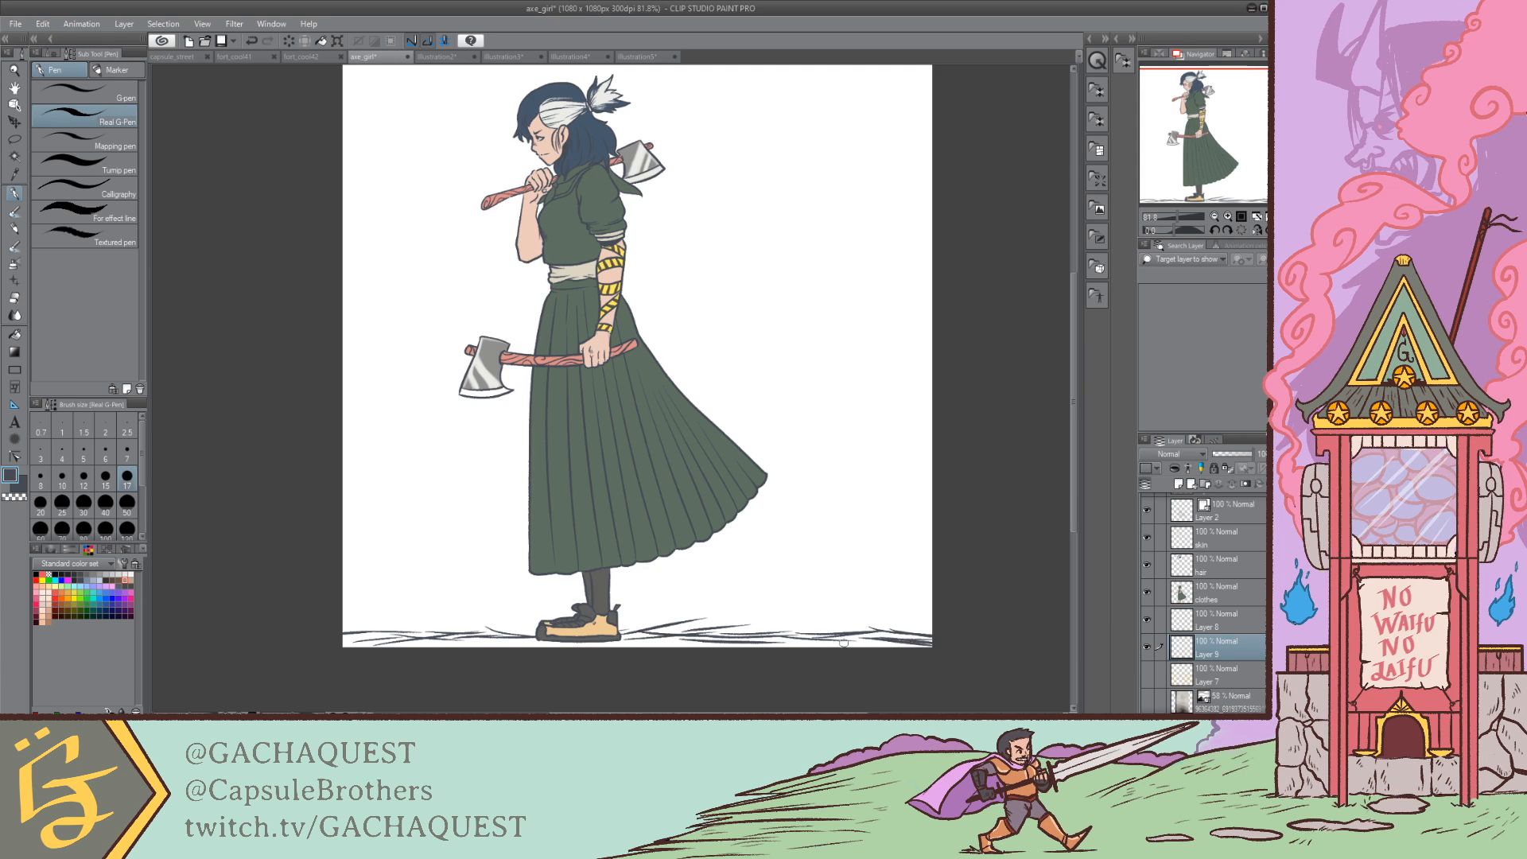
left_click_drag(811, 638, 909, 641)
left_click_drag(614, 640, 689, 627)
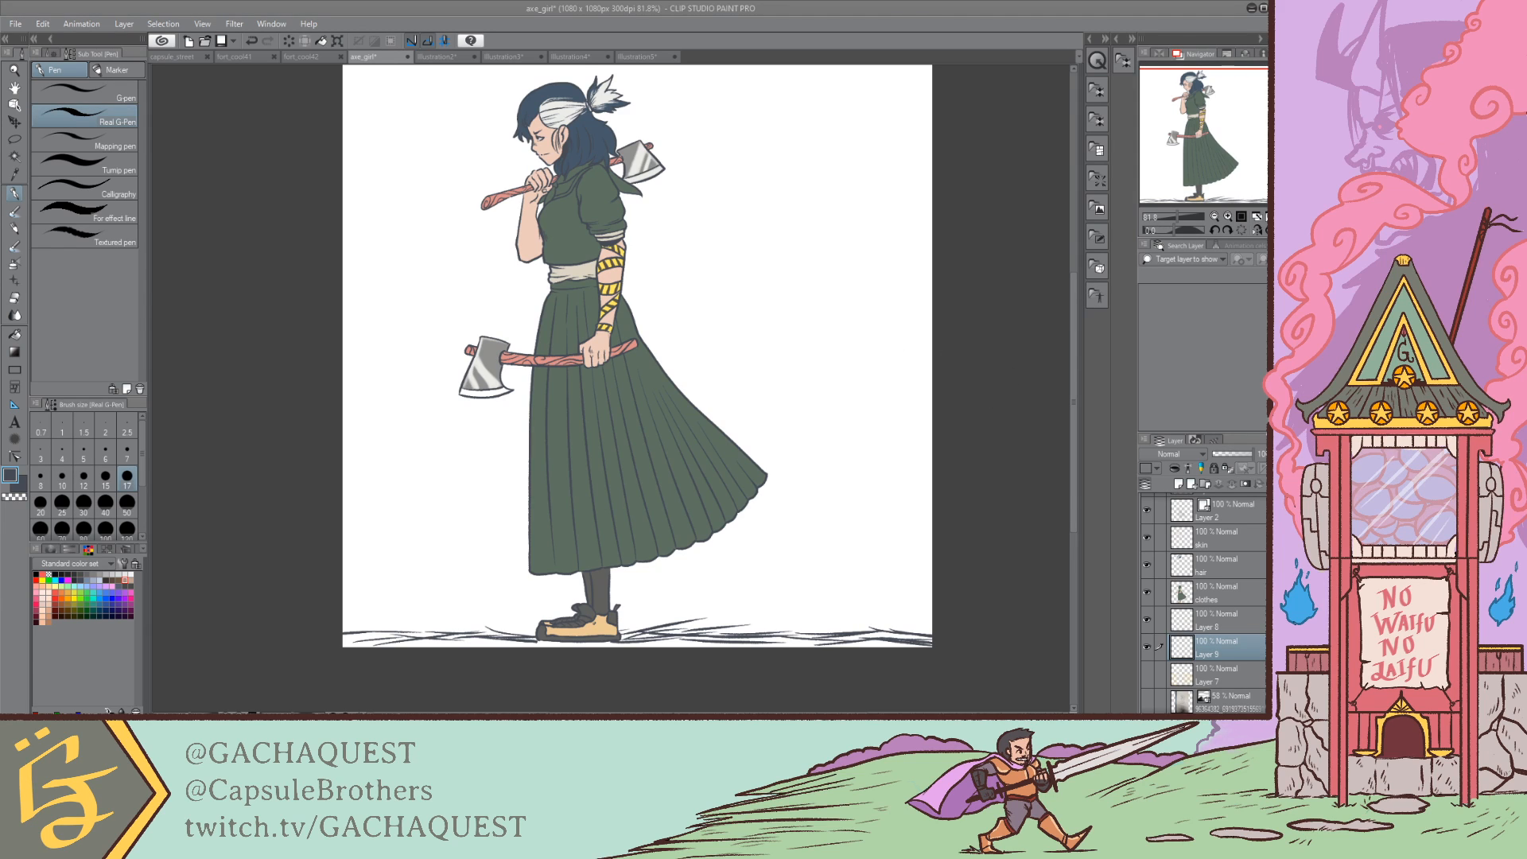
Step: Layer more dark and brownish pen strokes over the ground on both sides of the shoe
mouse_move(349, 637)
left_mouse_down()
mouse_move(420, 635)
mouse_move(381, 634)
mouse_move(392, 617)
mouse_move(394, 636)
mouse_move(366, 644)
mouse_move(887, 635)
left_mouse_up()
key("ctrl+z")
left_click_drag(796, 644, 932, 641)
mouse_move(427, 633)
left_mouse_down()
mouse_move(334, 626)
mouse_move(338, 638)
mouse_move(443, 632)
mouse_move(408, 635)
left_mouse_up()
left_click_drag(386, 645, 818, 642)
key("ctrl+z")
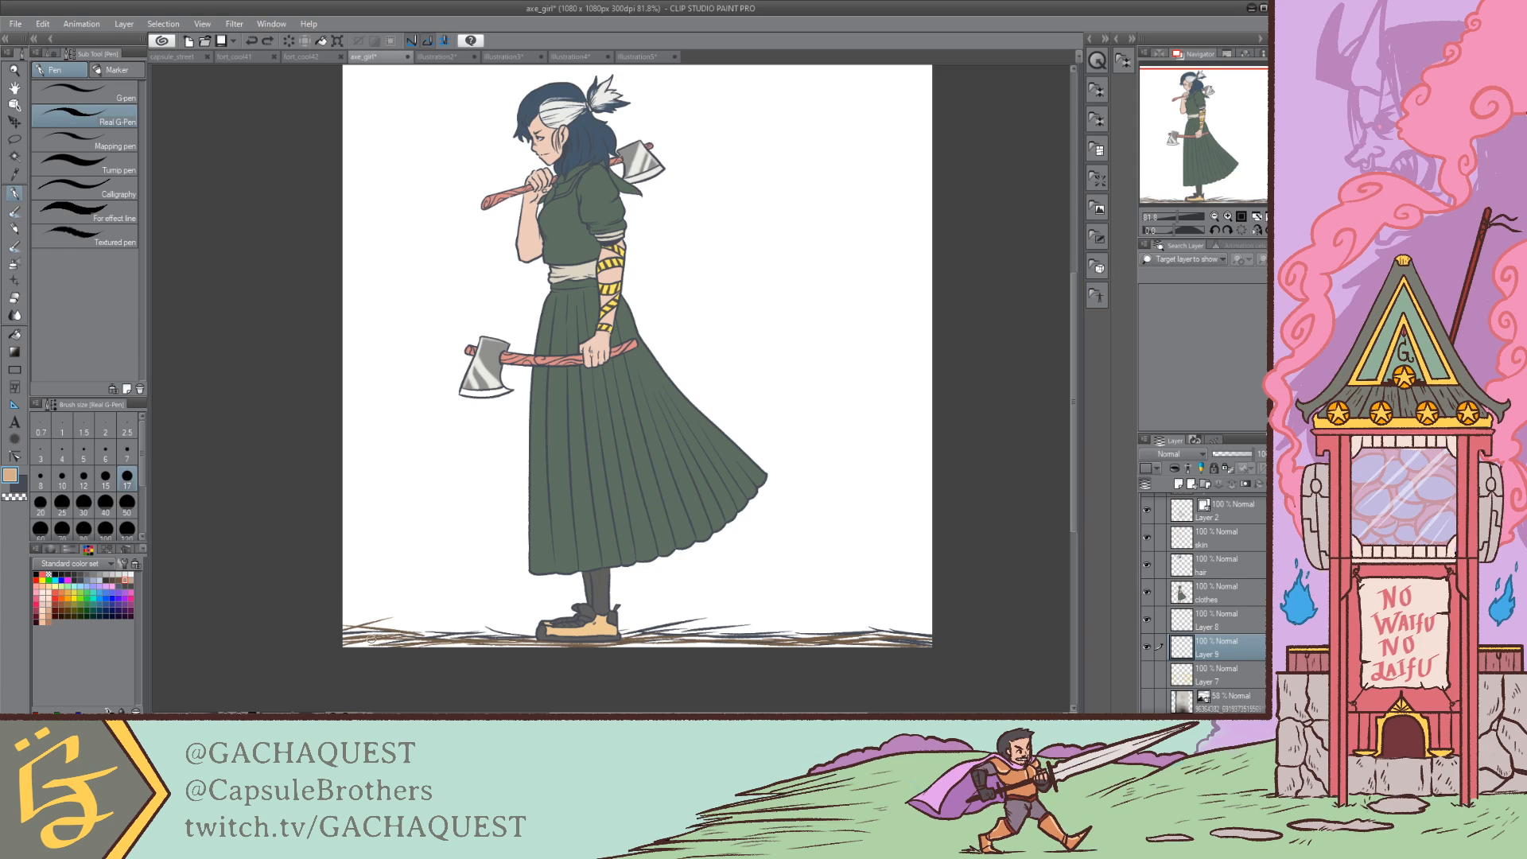
Step: Add light tan grass strokes along and just above the ground on both sides of the figure
left_click_drag(361, 635, 391, 625)
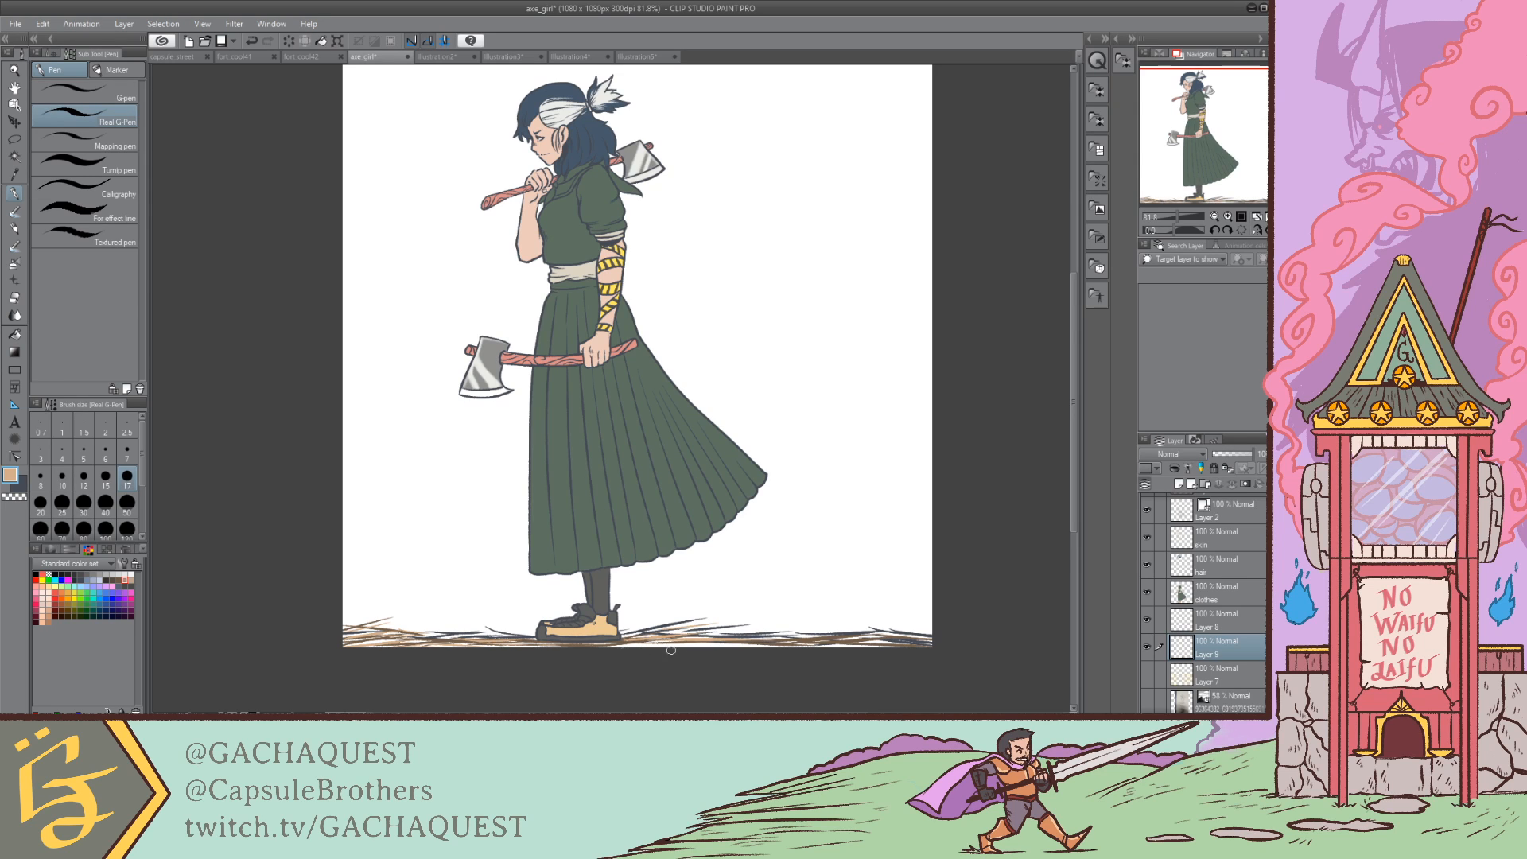
left_click_drag(616, 648, 916, 641)
mouse_move(818, 621)
left_mouse_down()
mouse_move(897, 635)
mouse_move(778, 629)
mouse_move(962, 627)
left_mouse_up()
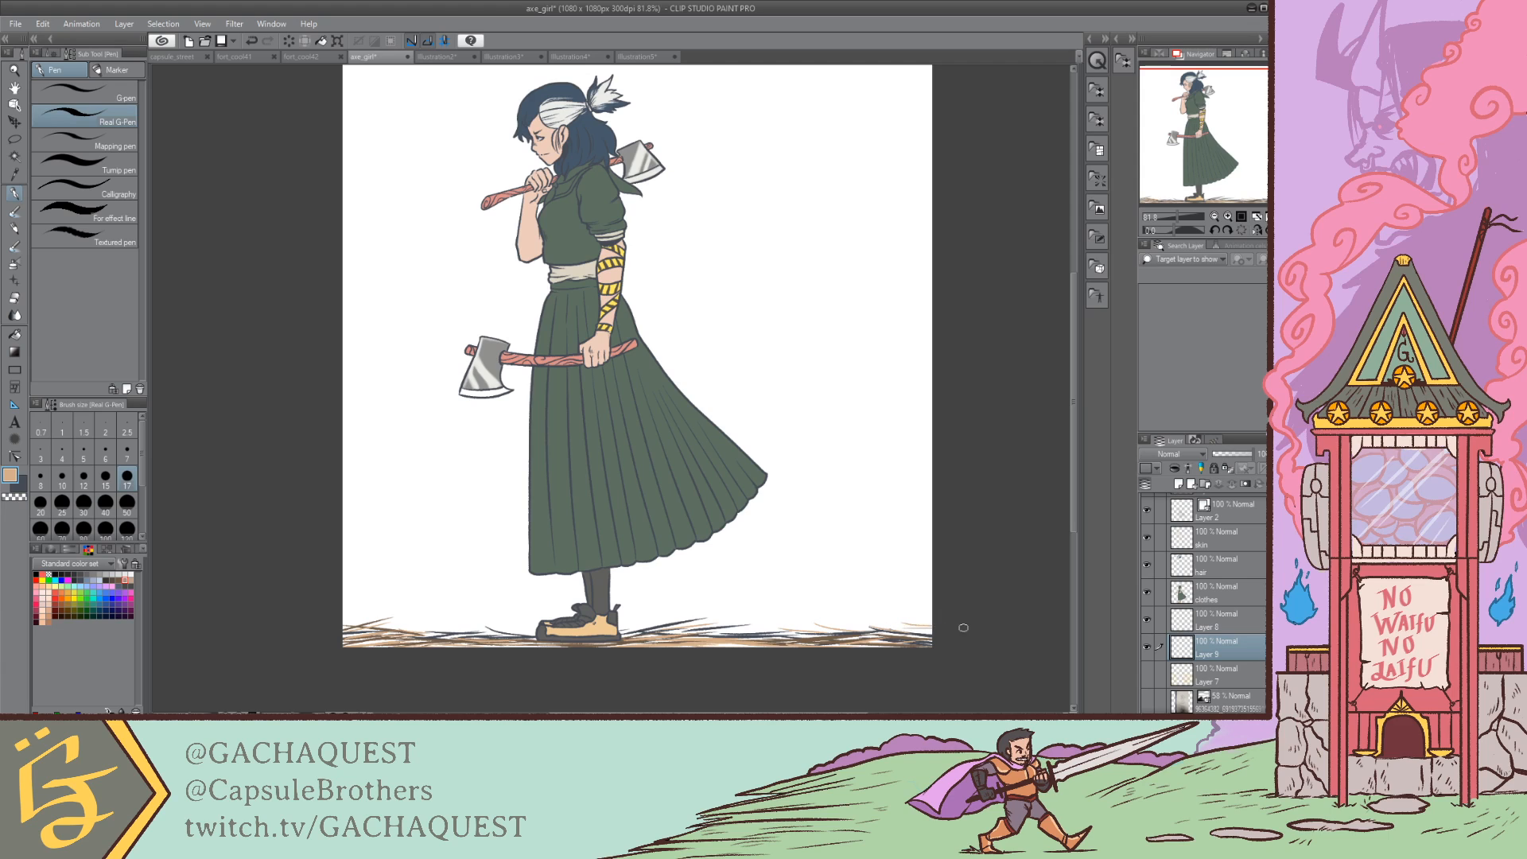
left_click_drag(729, 618, 811, 627)
left_click_drag(420, 618, 478, 620)
left_click_drag(399, 635, 469, 624)
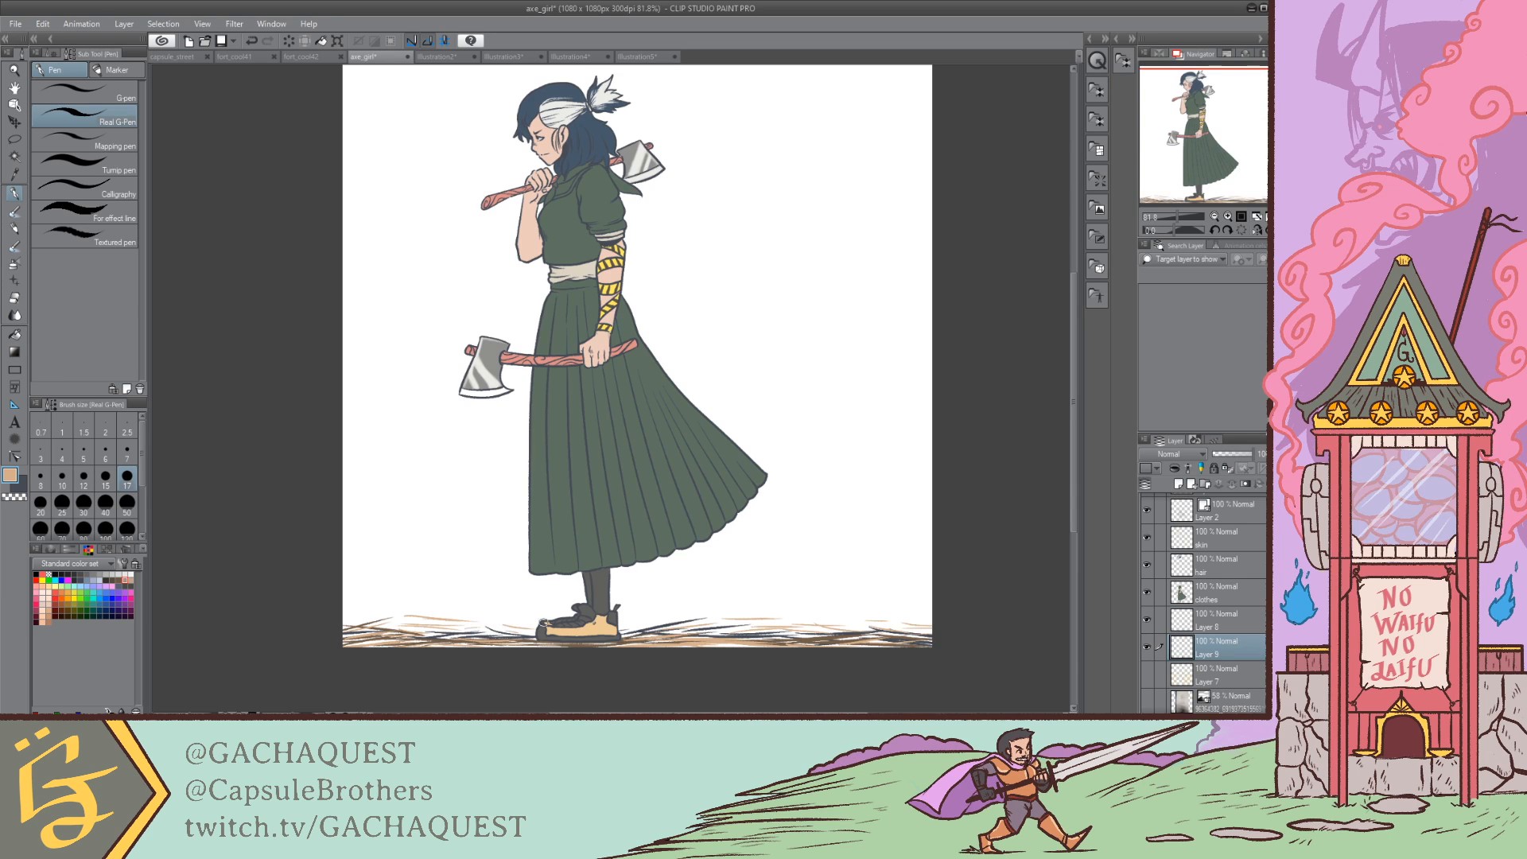
left_click_drag(1211, 137, 1207, 132)
mouse_move(415, 334)
left_mouse_down()
mouse_move(503, 332)
mouse_move(500, 290)
left_mouse_up()
key("ctrl+z")
left_click_drag(483, 219, 508, 212)
key("ctrl+z")
key("ctrl+z")
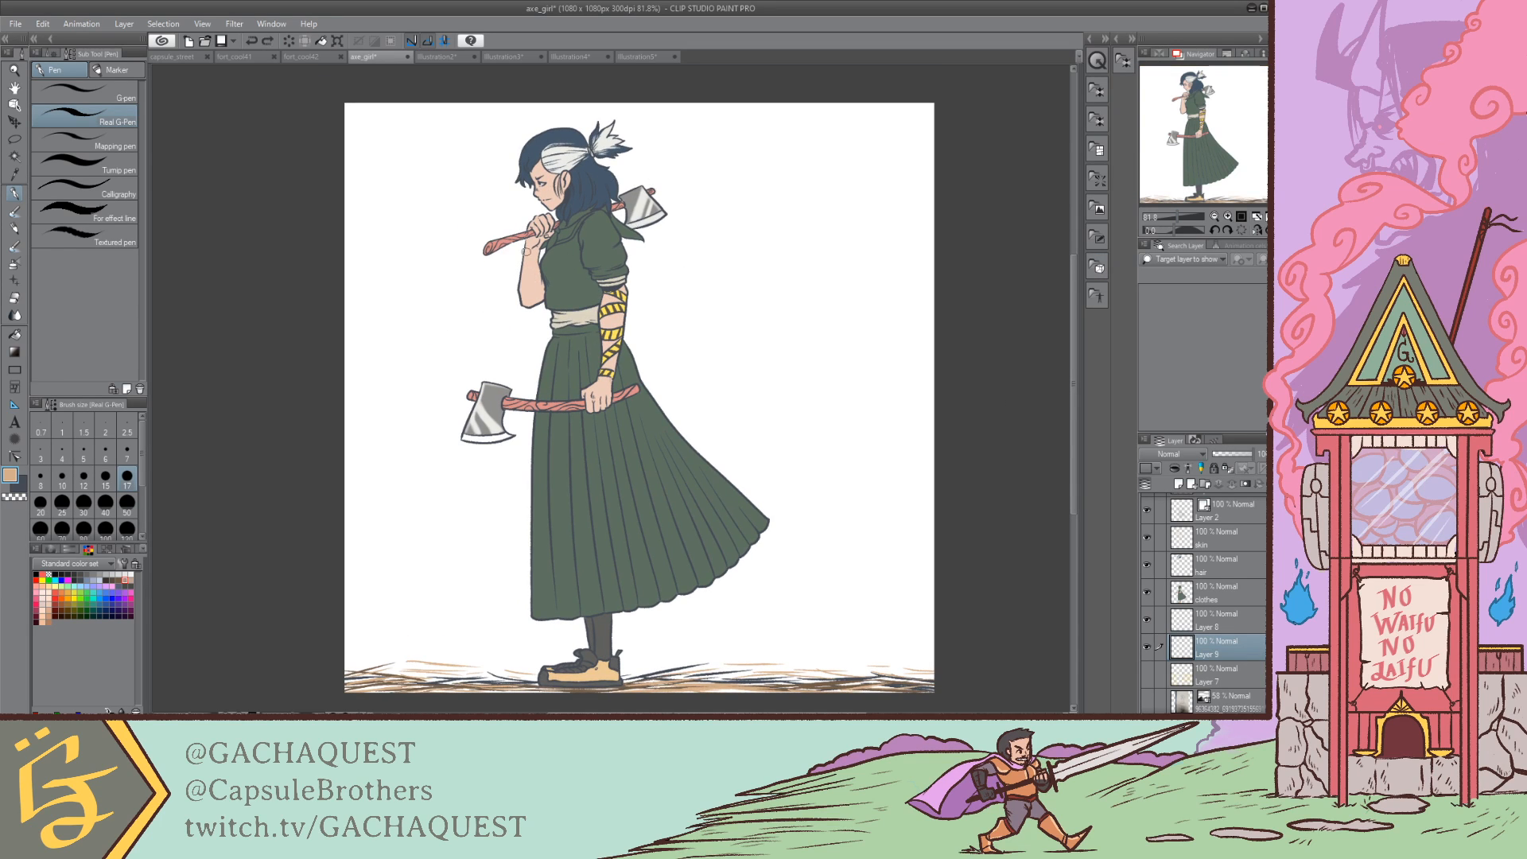
left_click_drag(418, 299, 461, 292)
mouse_move(625, 248)
left_mouse_down()
mouse_move(685, 240)
mouse_move(692, 269)
left_mouse_up()
key("ctrl+z")
key("ctrl+z")
key("ctrl+z")
Step: Add another tan stroke to the ground behind the shoe and sample a brown from the strokes
left_click_drag(1226, 154, 1217, 172)
left_click_drag(724, 586, 752, 581)
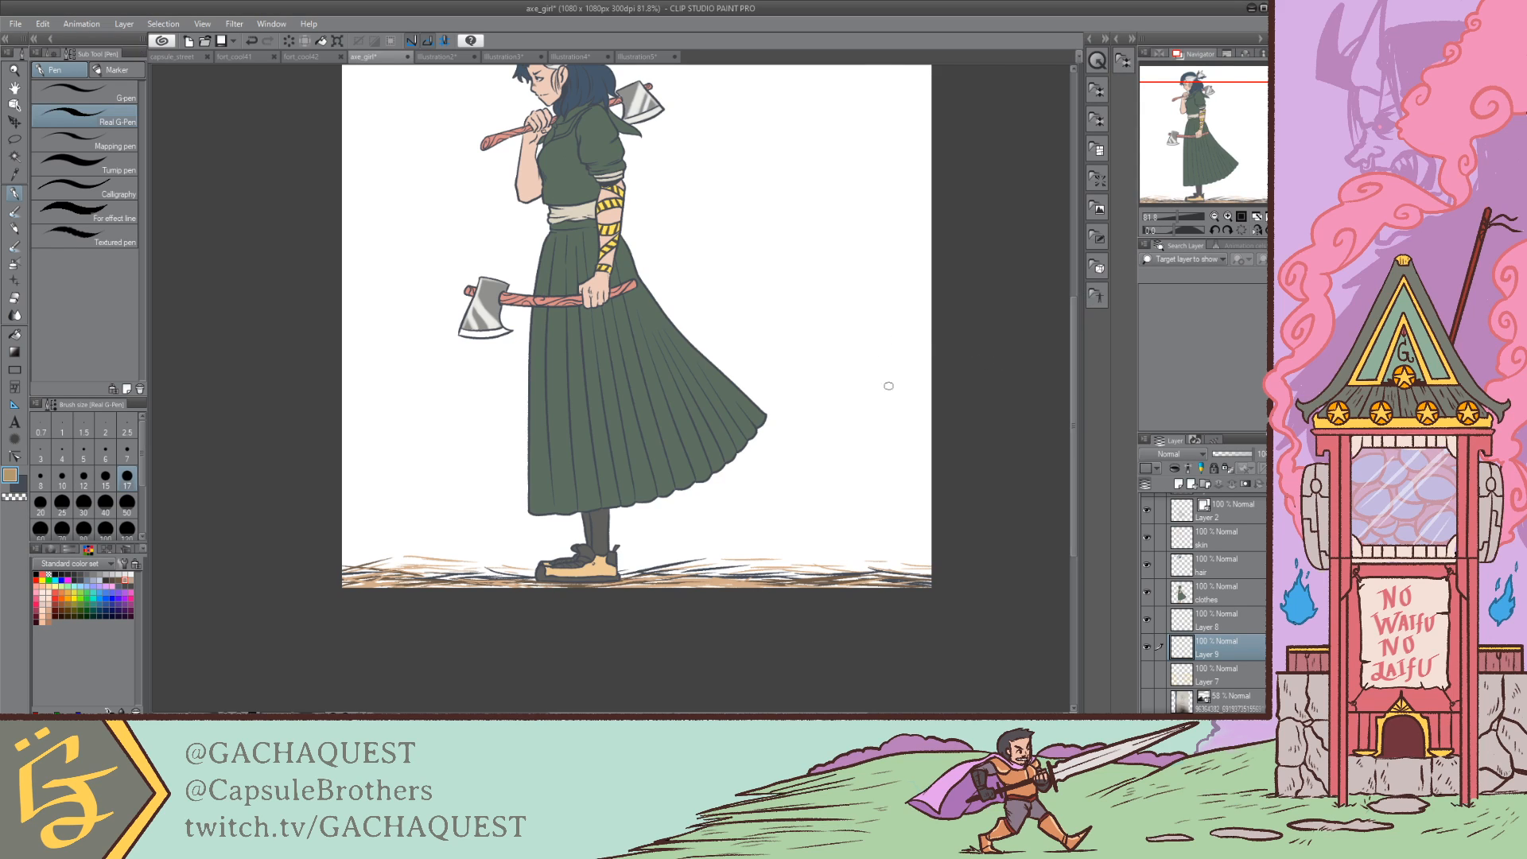
left_click(809, 574, "alt")
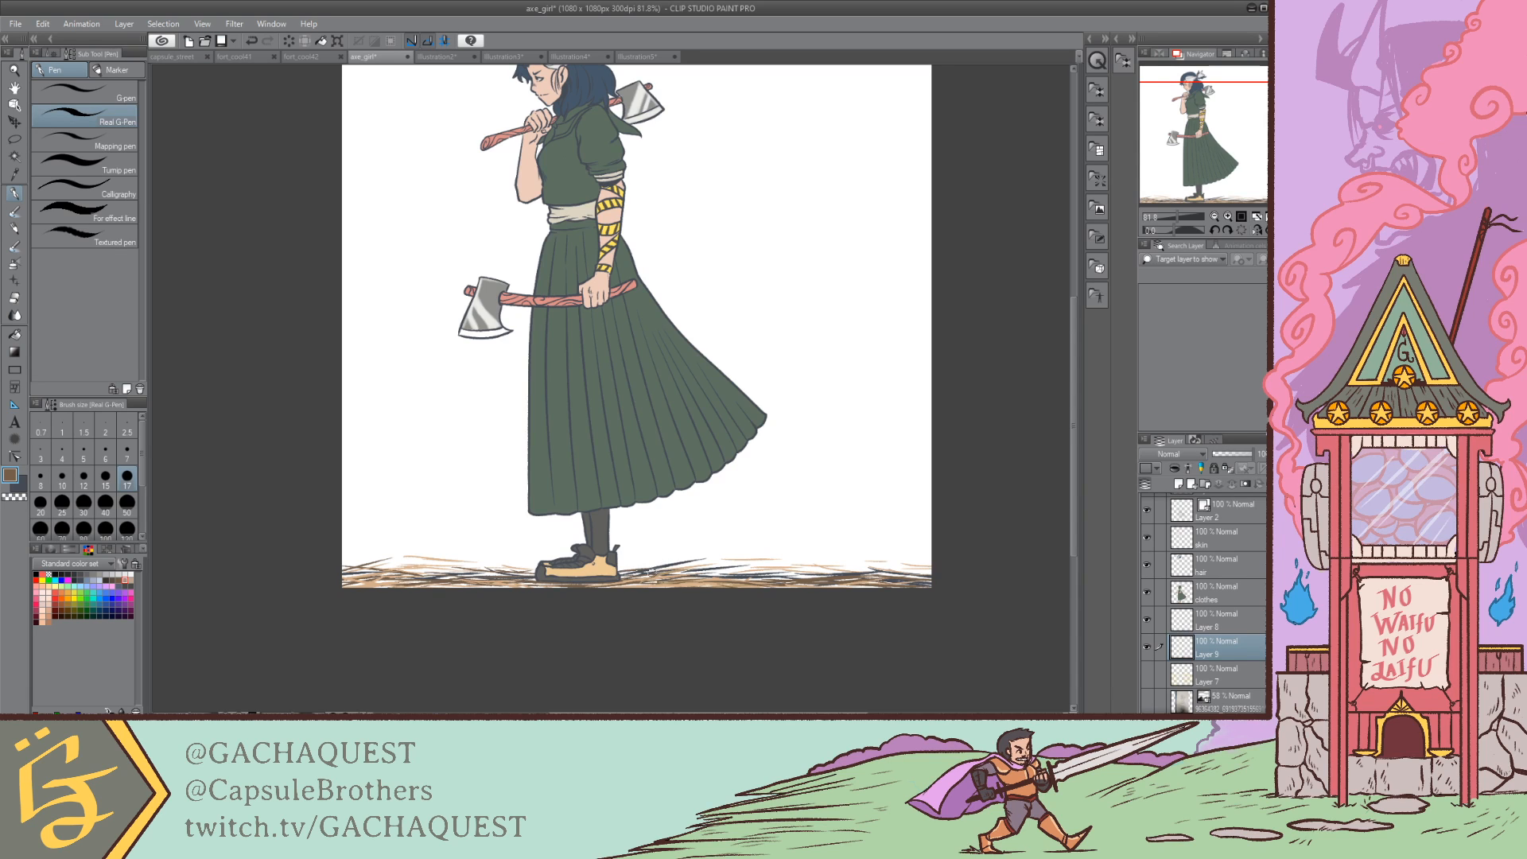
left_click_drag(1263, 101, 1258, 80)
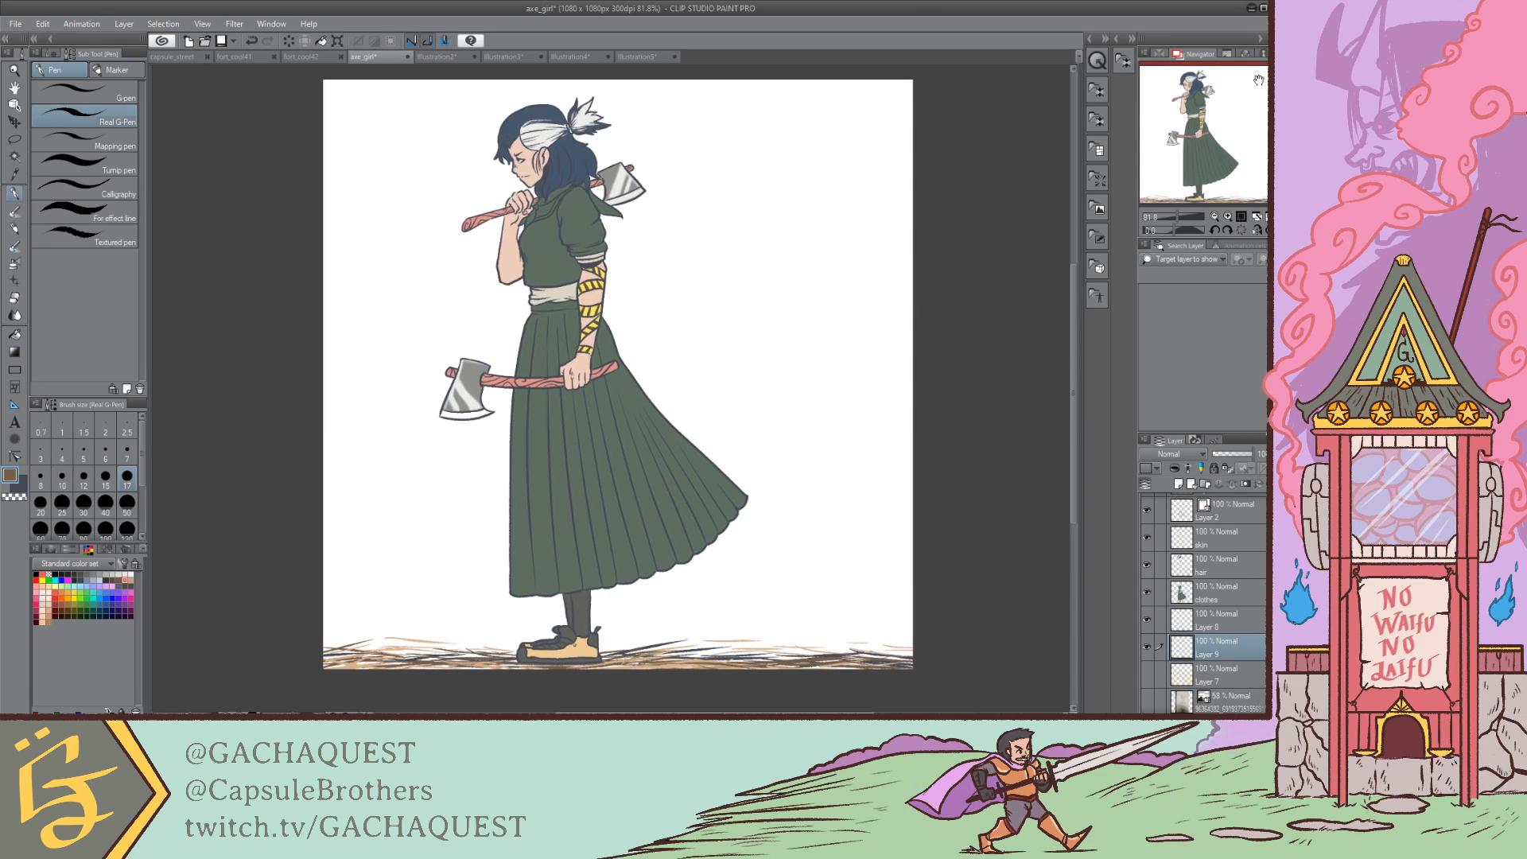
left_click(550, 247, "alt")
mouse_move(402, 171)
left_mouse_down()
mouse_move(358, 246)
mouse_move(327, 358)
left_mouse_up()
key("ctrl+z")
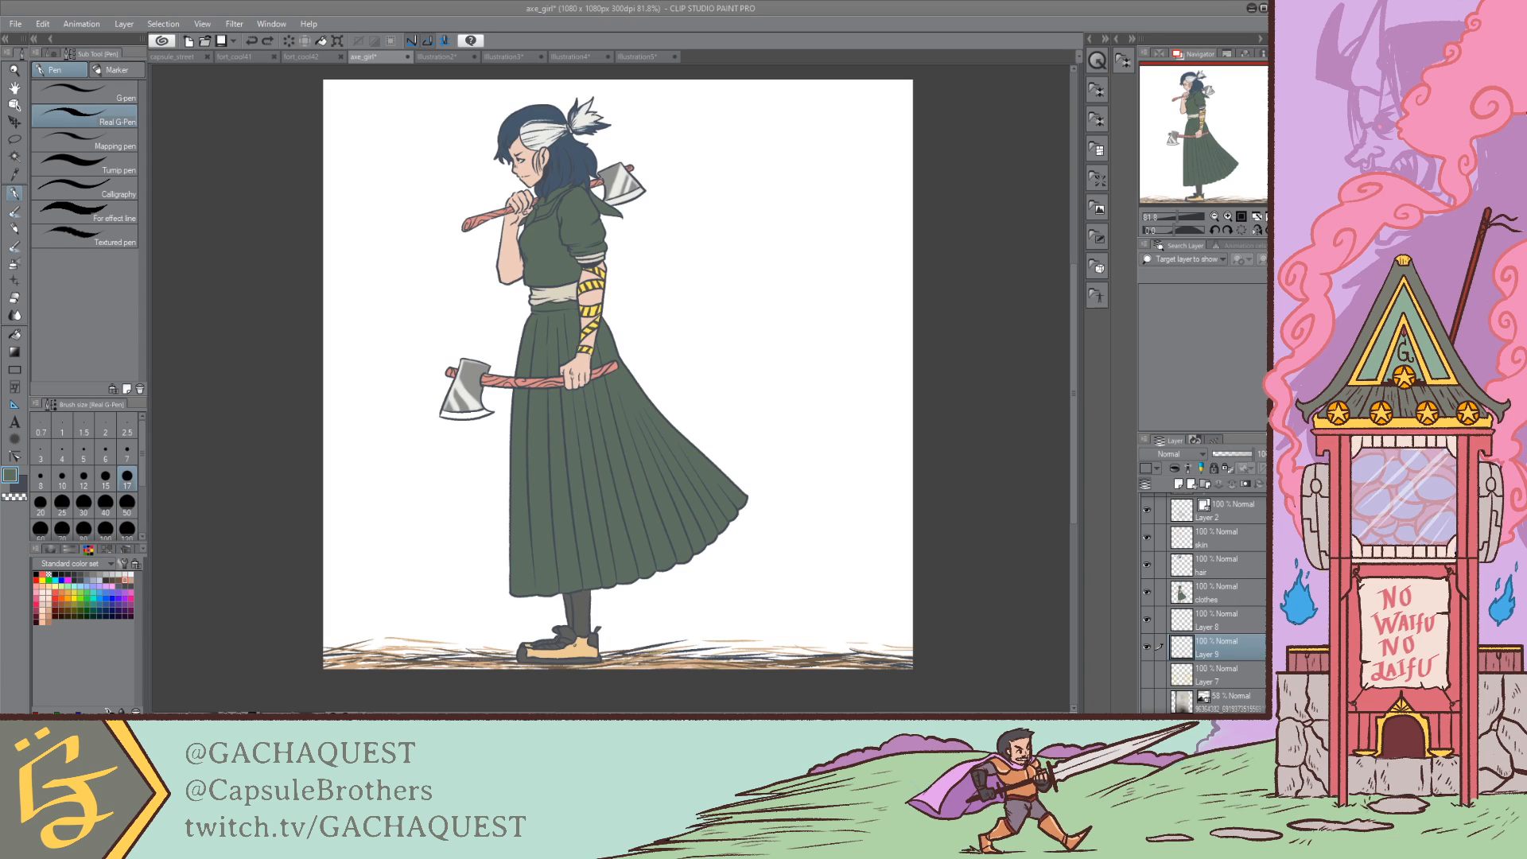
left_click(860, 8)
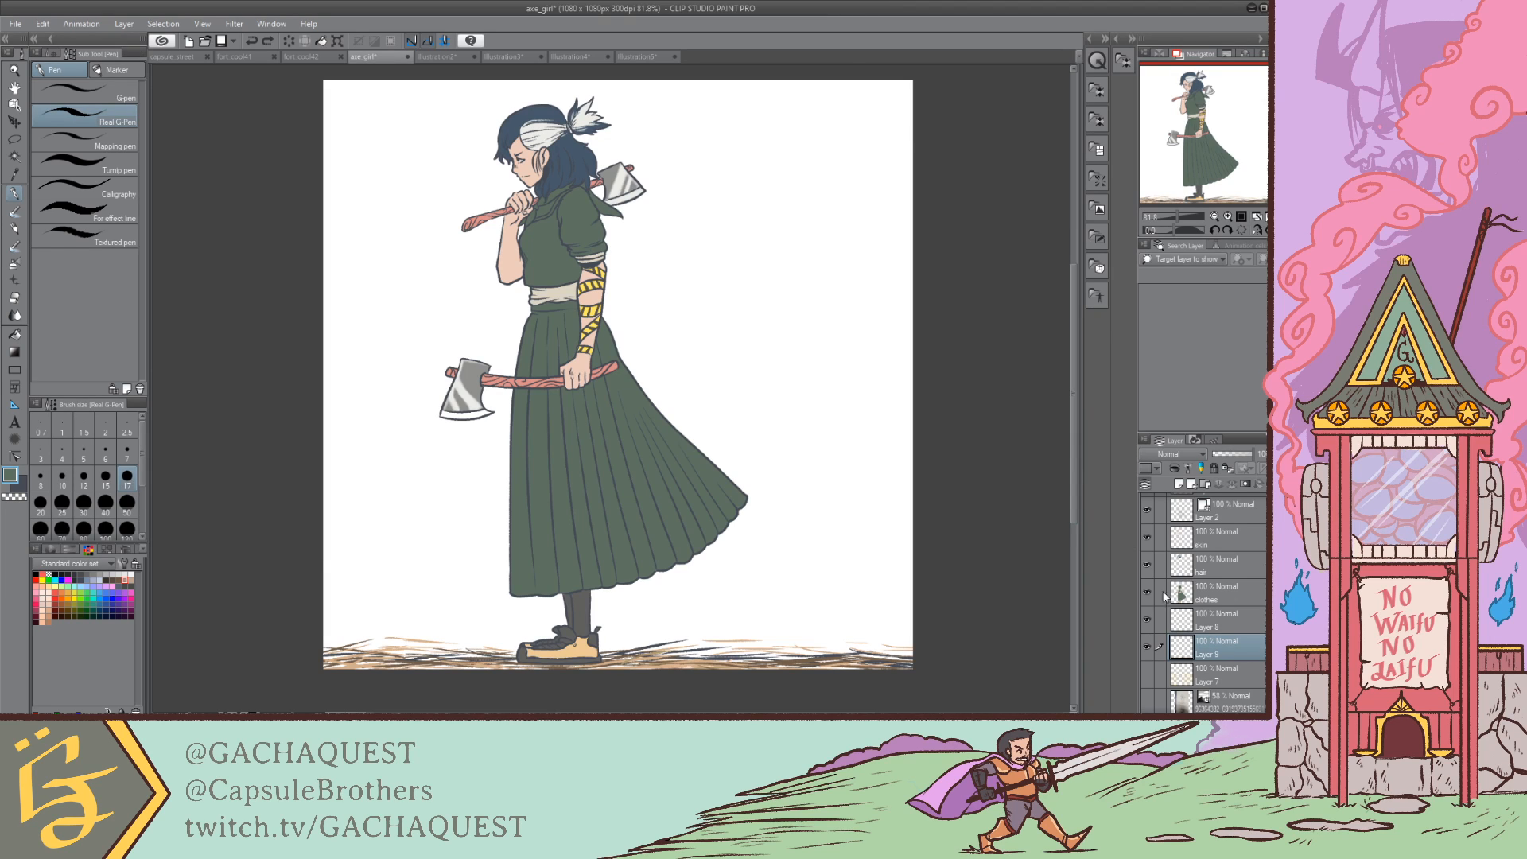
Step: Add a new vector layer and place it directly below the ground-stroke layer
scroll(1202, 562, "down", 3)
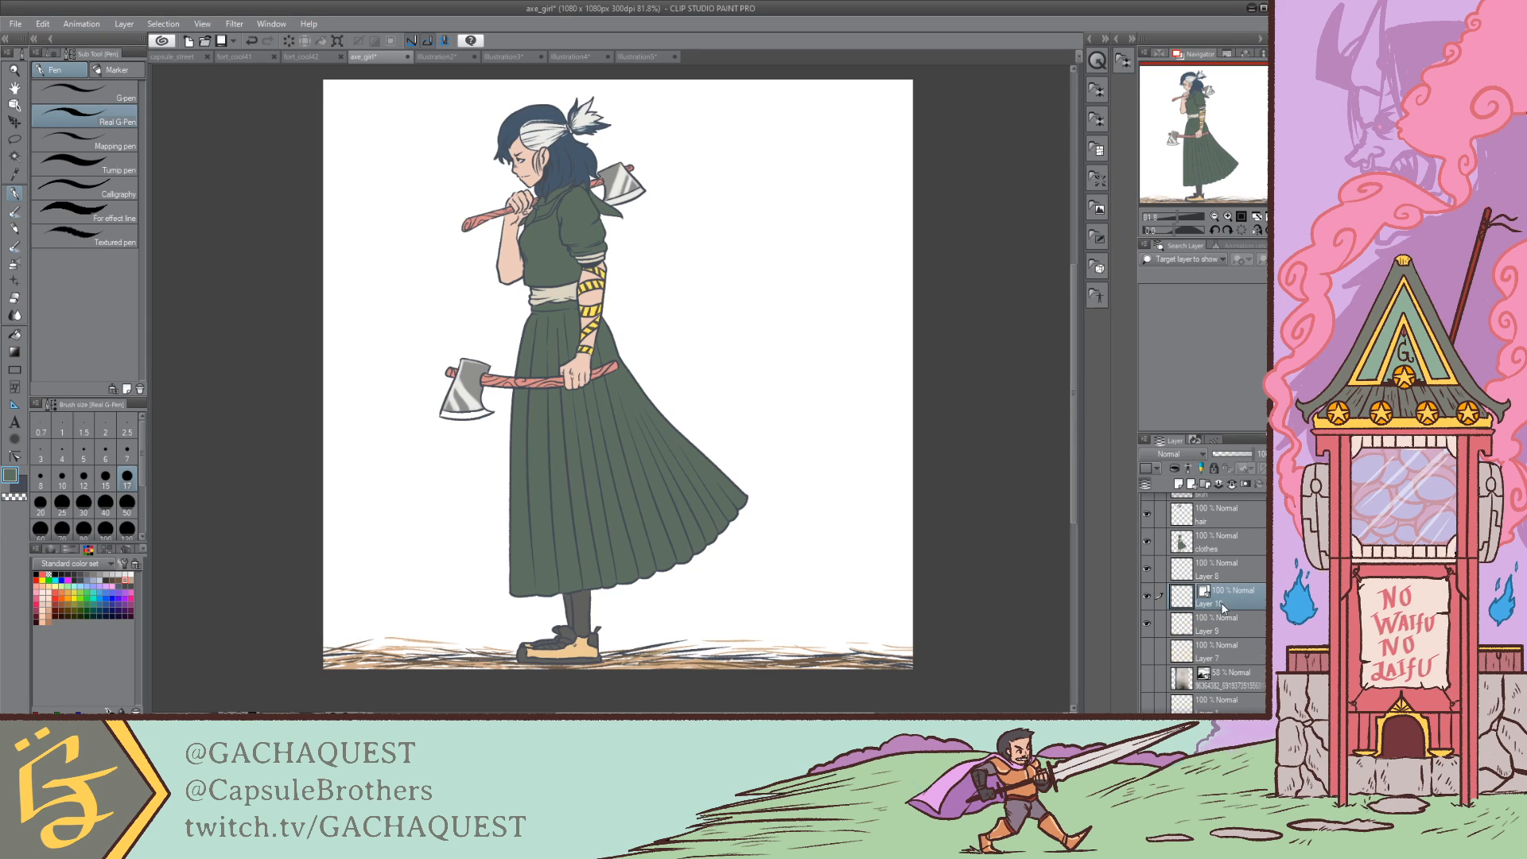
left_click_drag(1225, 598, 1223, 636)
left_click(1208, 127)
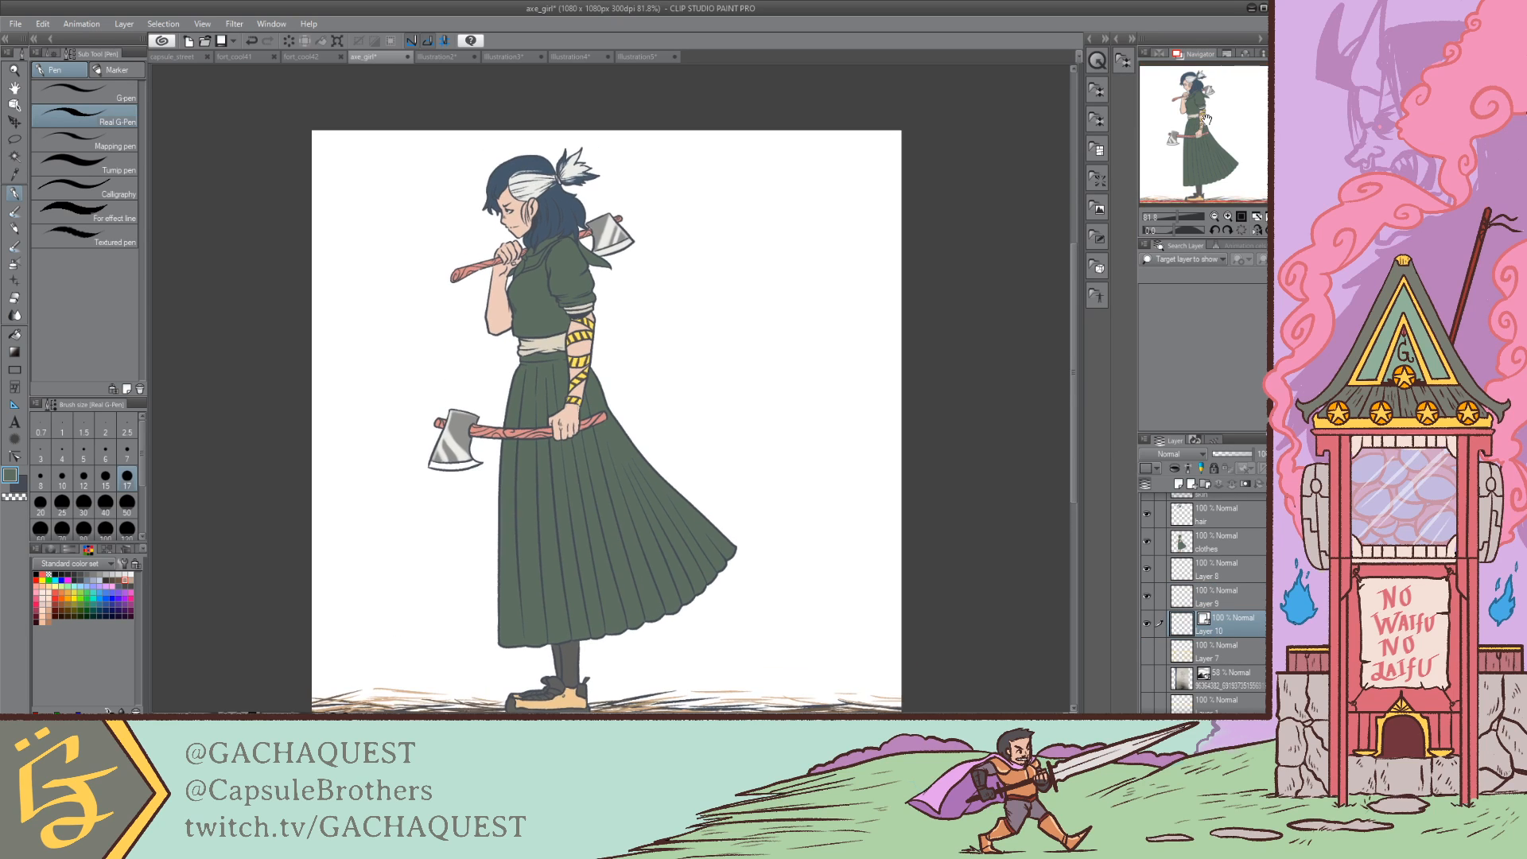
left_click_drag(682, 130, 682, 348)
key("ctrl+z")
left_click_drag(660, 94, 688, 389)
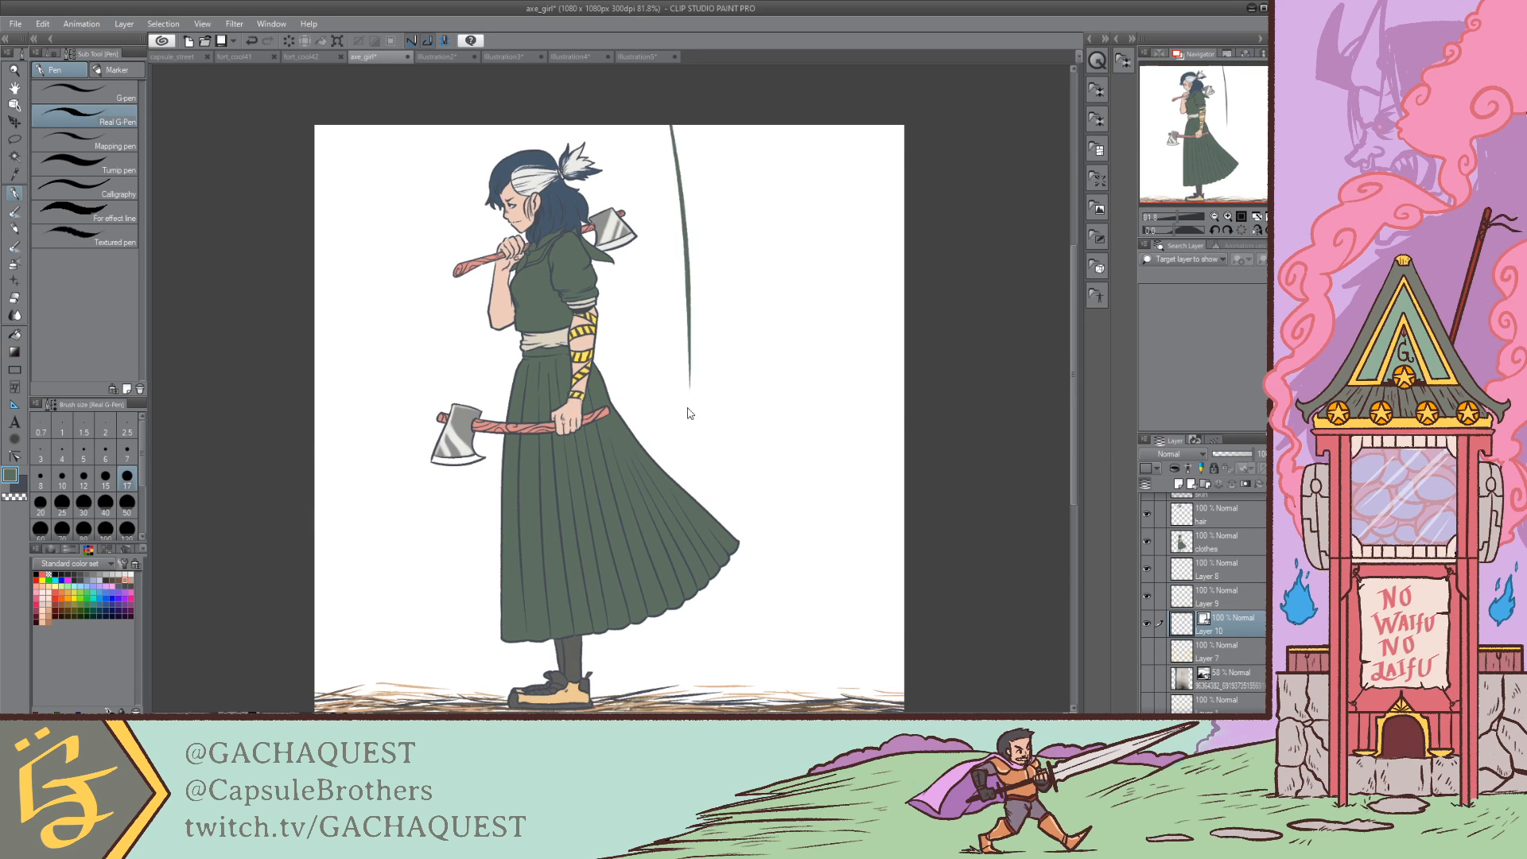
key("ctrl+z")
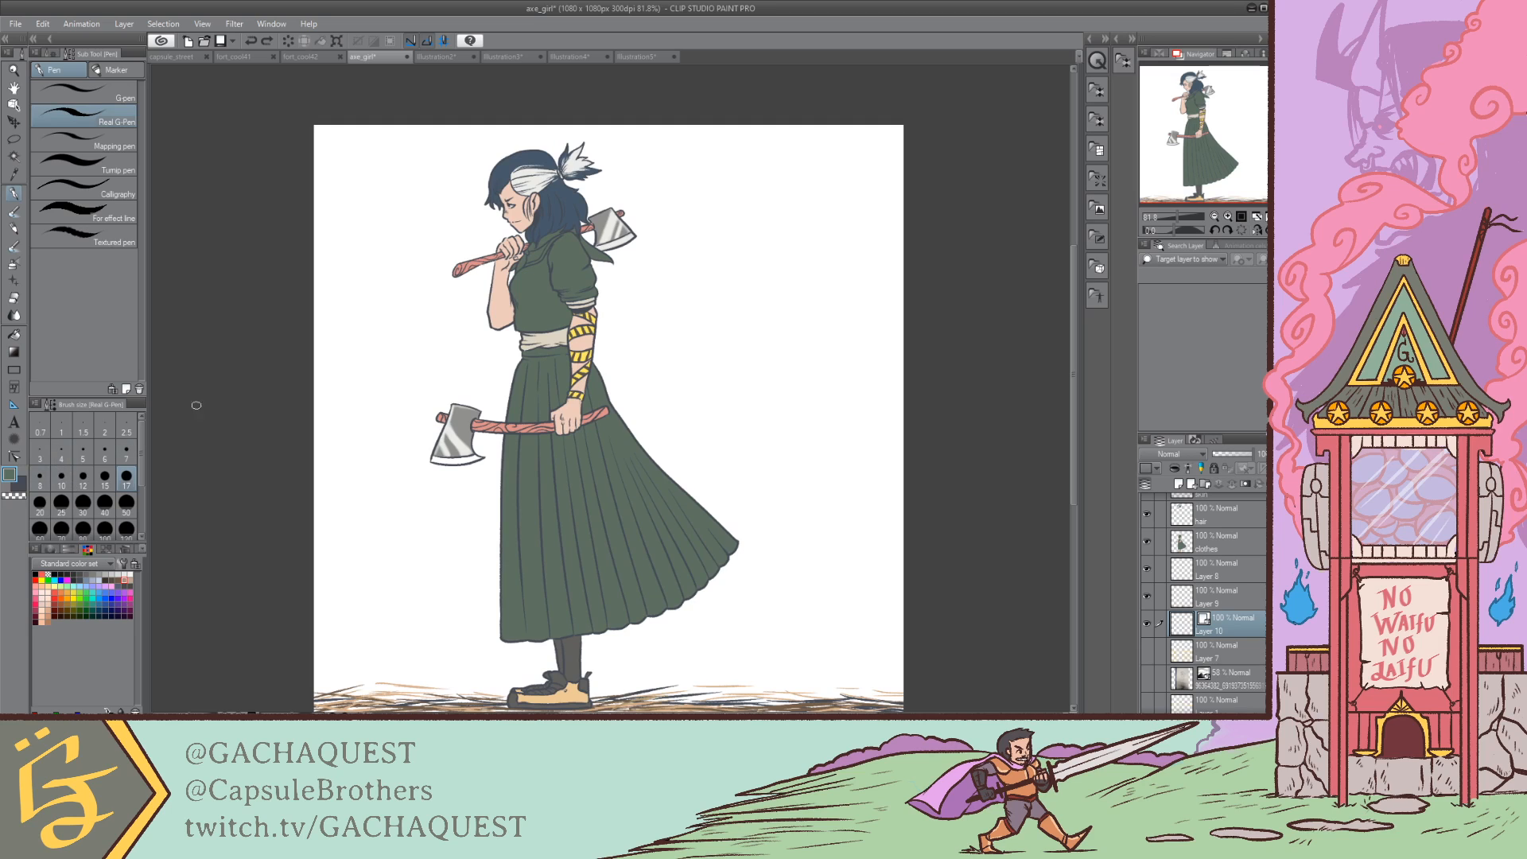
Step: Switch to the dark secondary colour at brush size 5 and draw a thin line from the canvas's upper edge down behind the skirt
left_click(18, 485)
left_click_drag(681, 127, 692, 413)
key("ctrl+z")
key("bracketleft")
key("bracketleft")
key("bracketleft")
key("bracketleft")
key("bracketleft")
key("bracketleft")
key("bracketleft")
left_click_drag(674, 115, 694, 425)
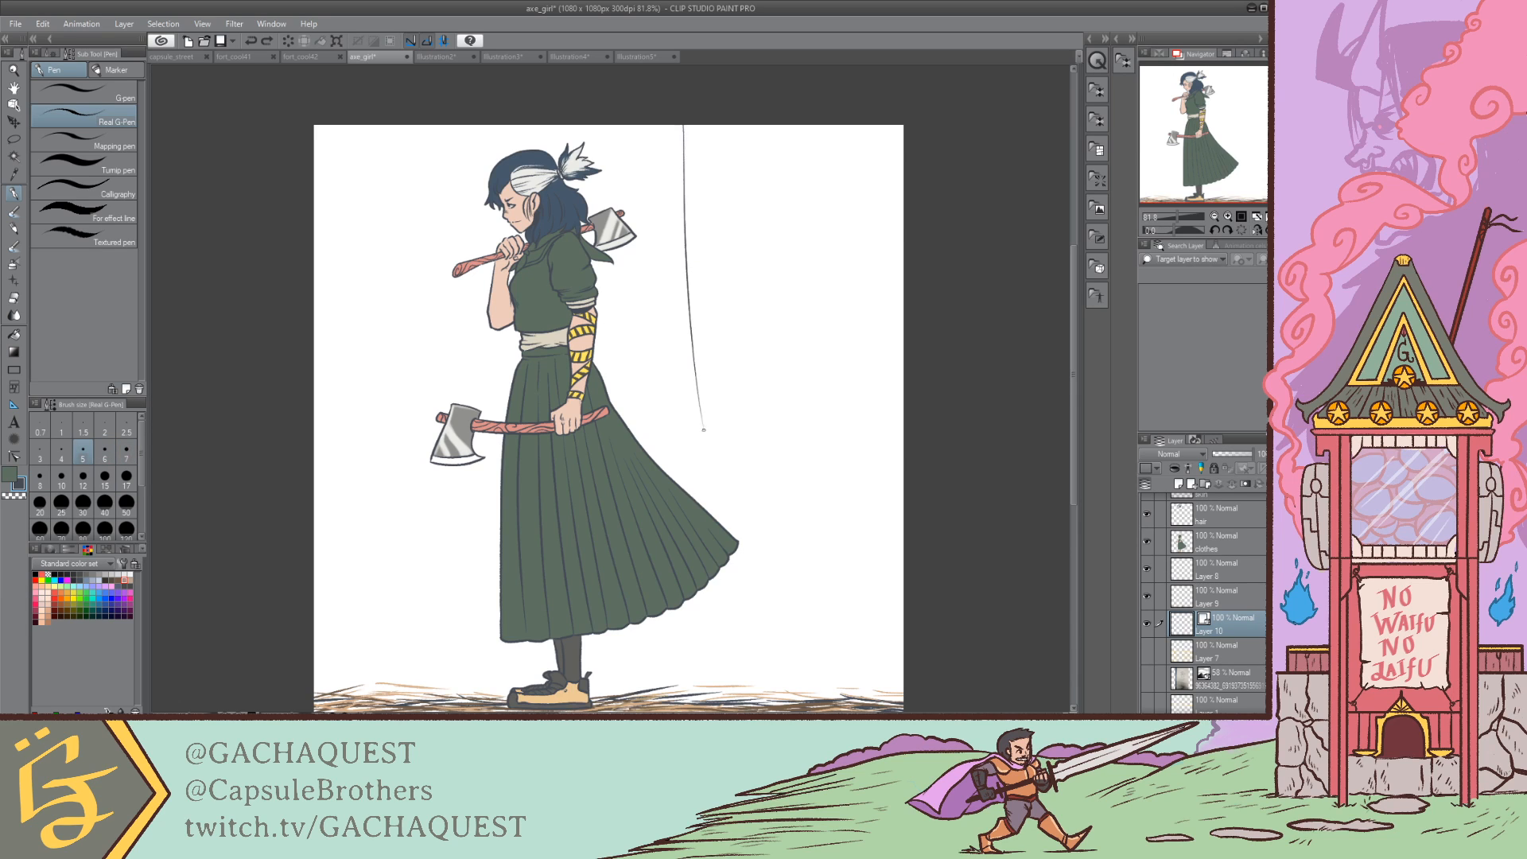
key("ctrl+z")
left_click_drag(672, 125, 673, 468)
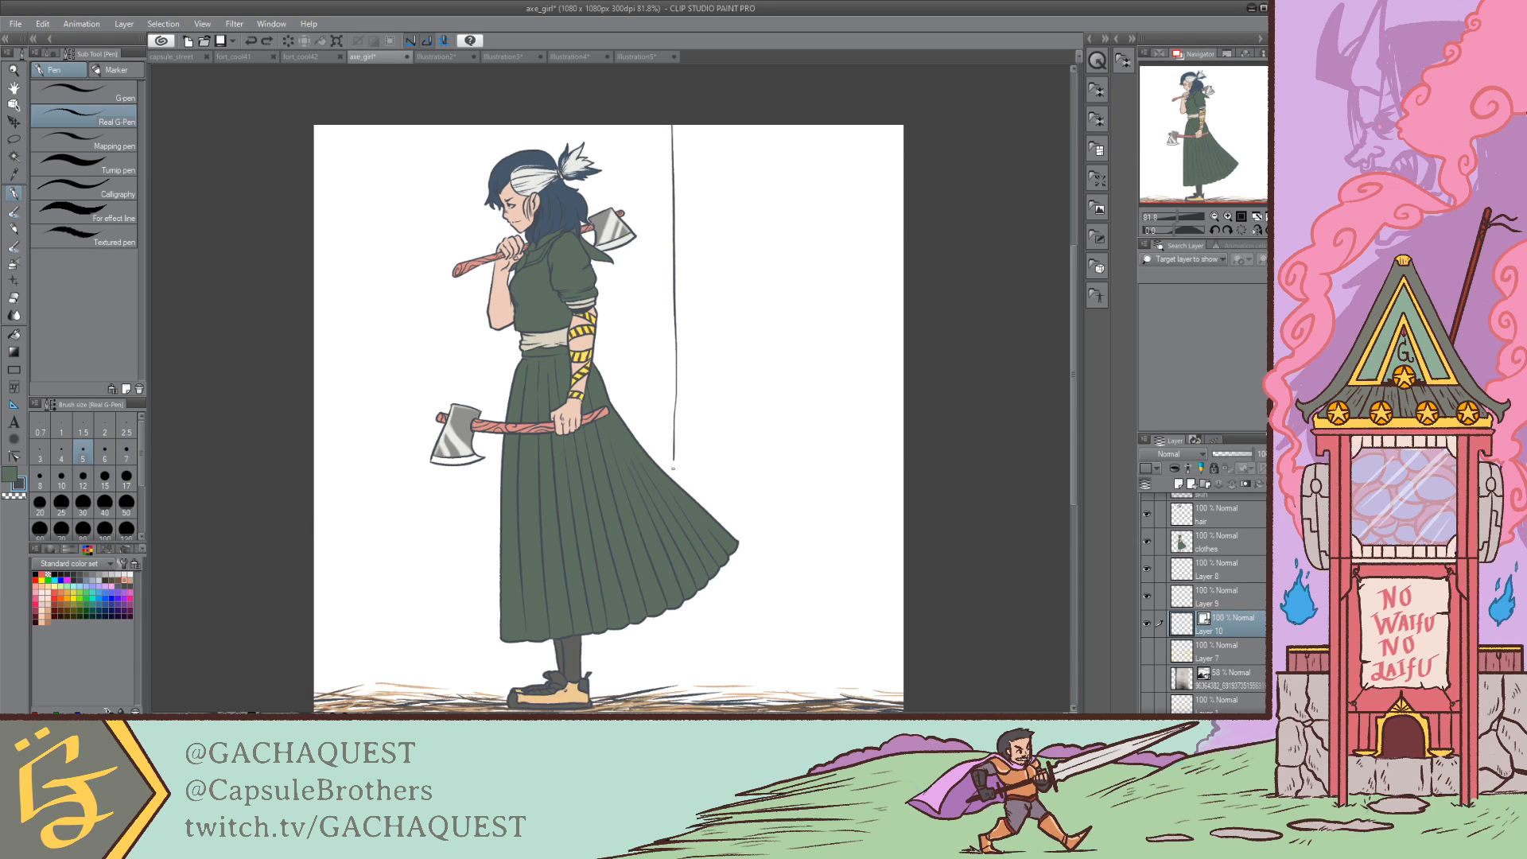
key("ctrl+z")
left_click_drag(691, 127, 708, 491)
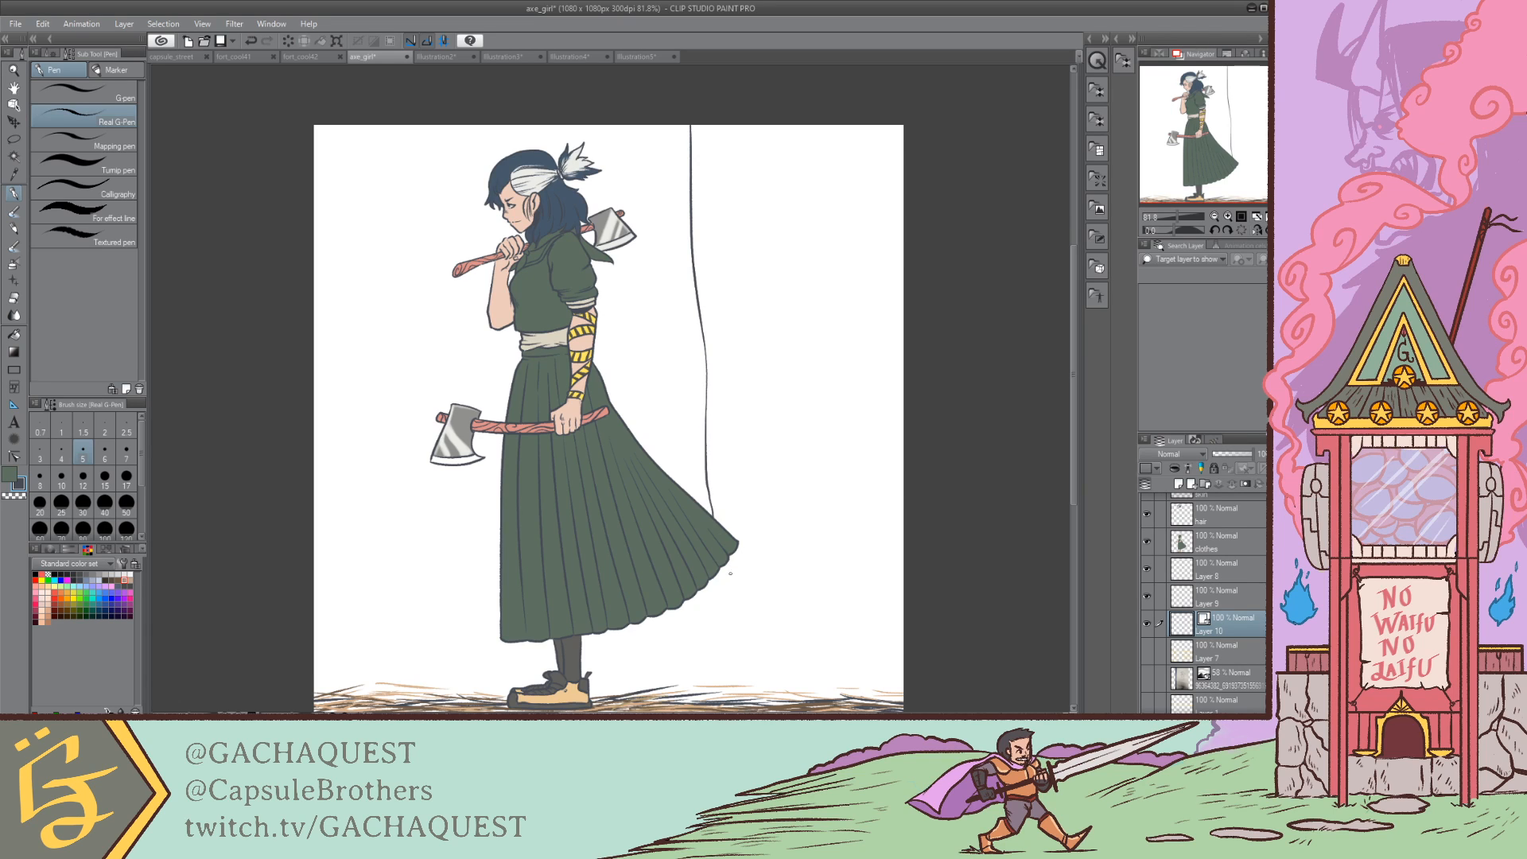
key("ctrl+z")
left_click_drag(749, 128, 757, 414)
key("ctrl+z")
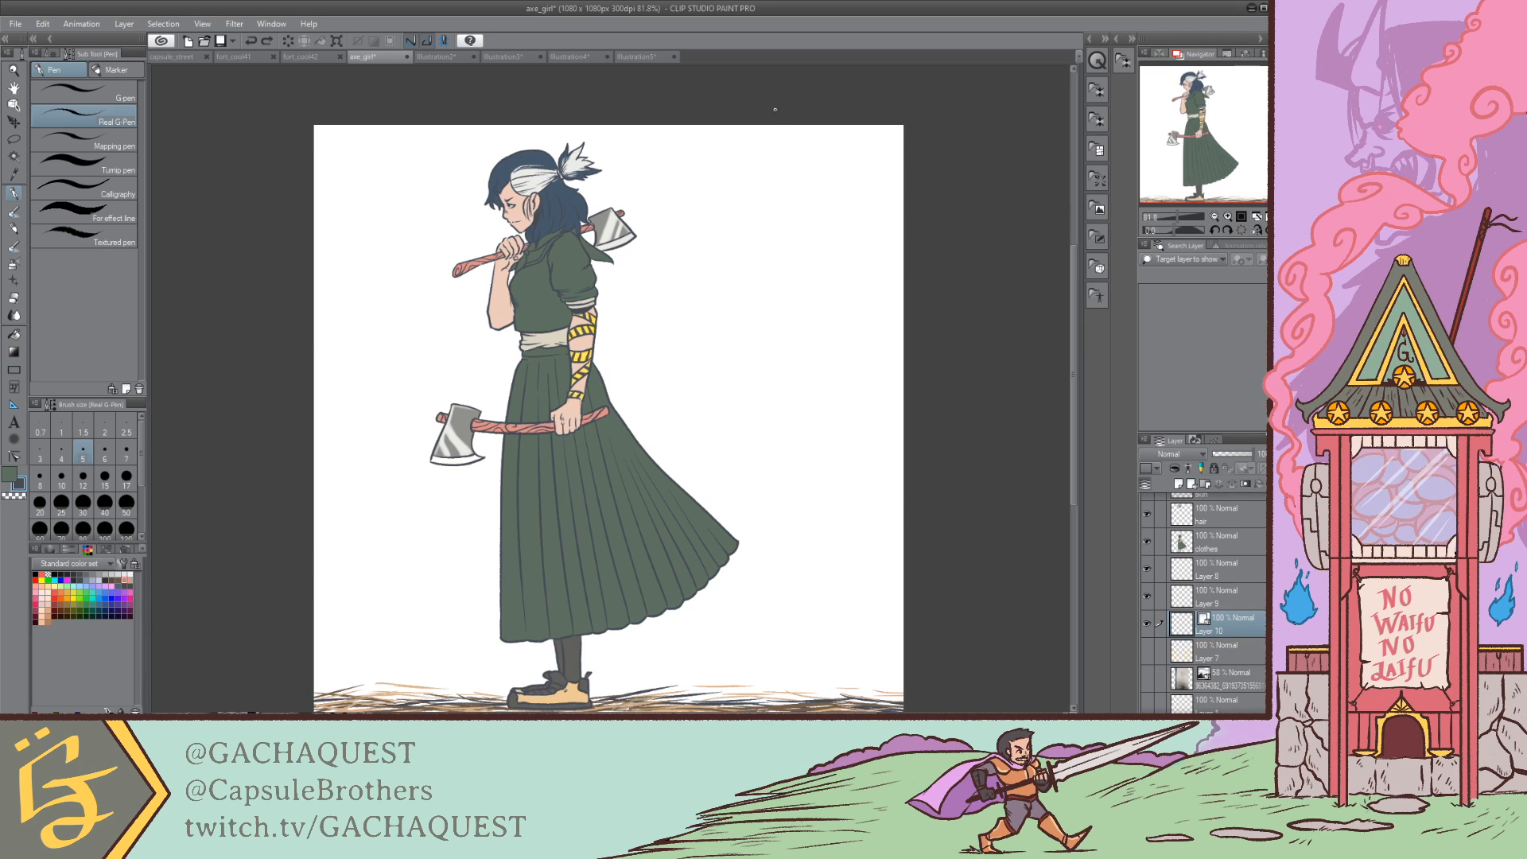
mouse_move(776, 125)
left_mouse_down()
mouse_move(779, 487)
mouse_move(756, 654)
mouse_move(734, 684)
left_mouse_up()
key("ctrl+z")
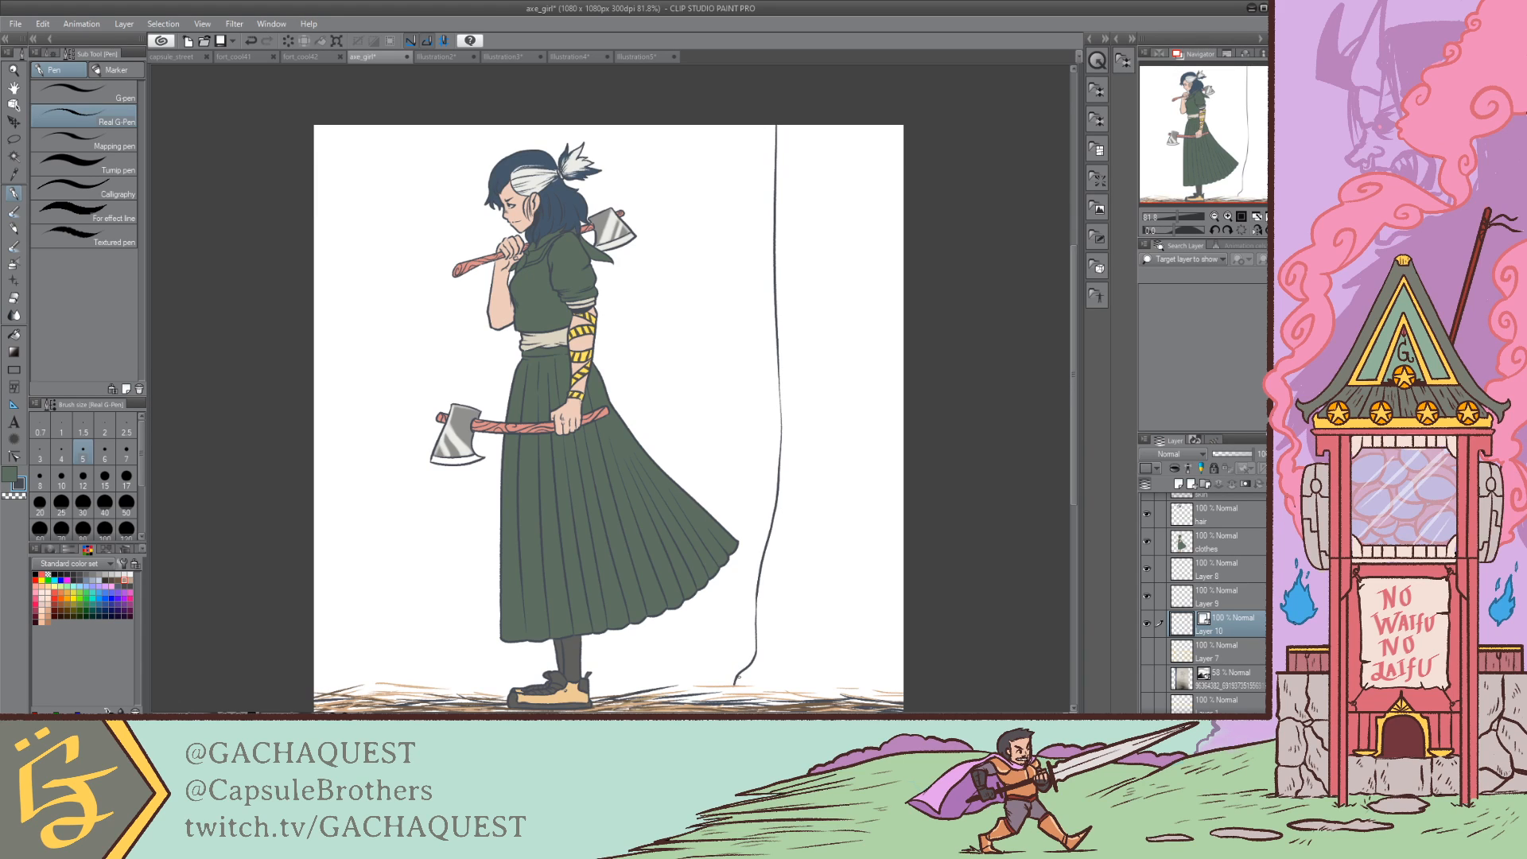
key("ctrl+z")
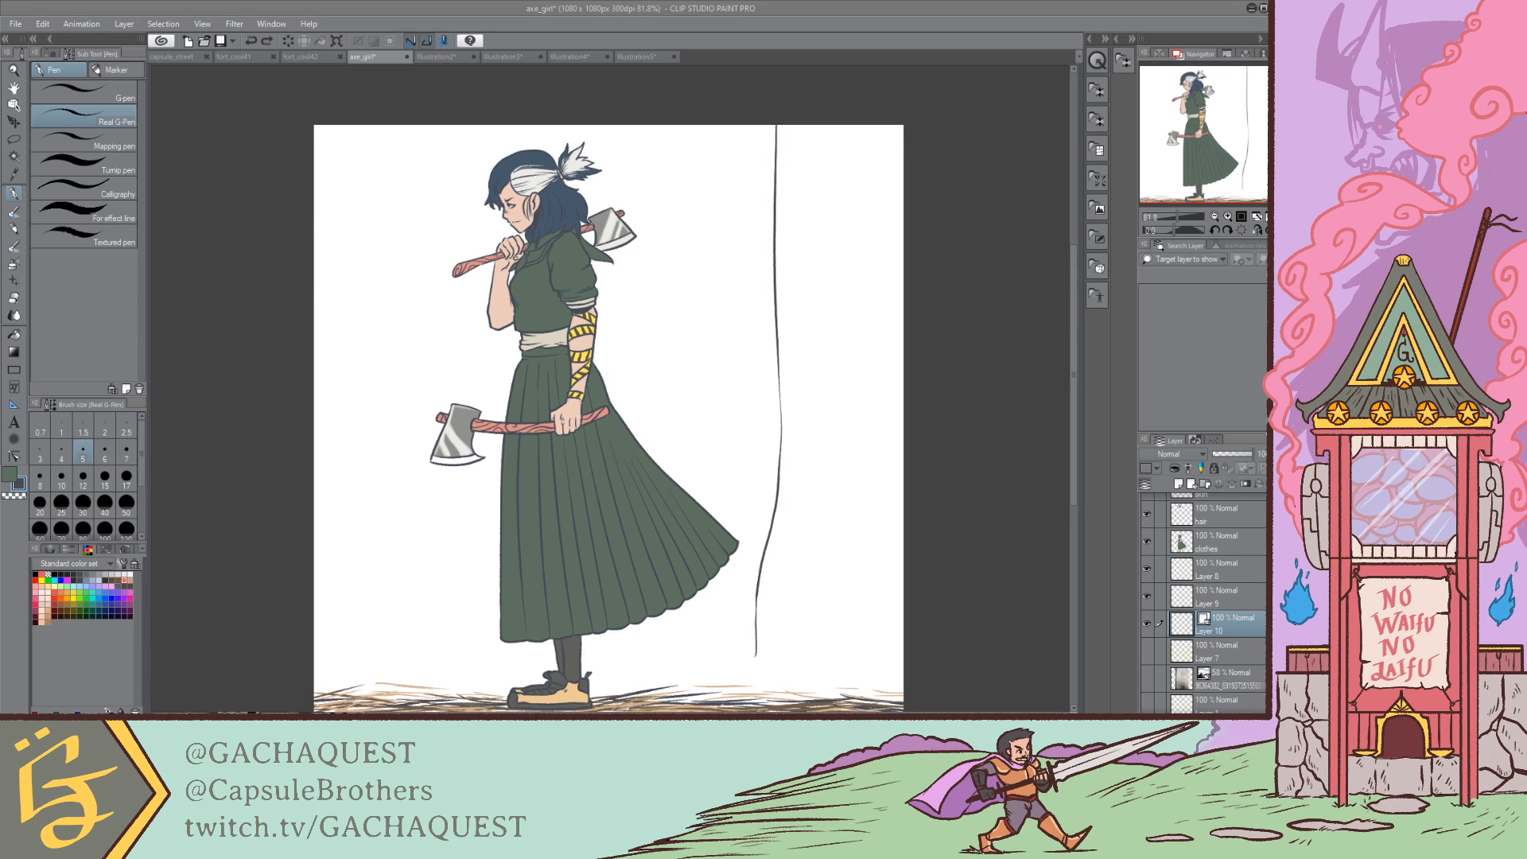
key("ctrl+z")
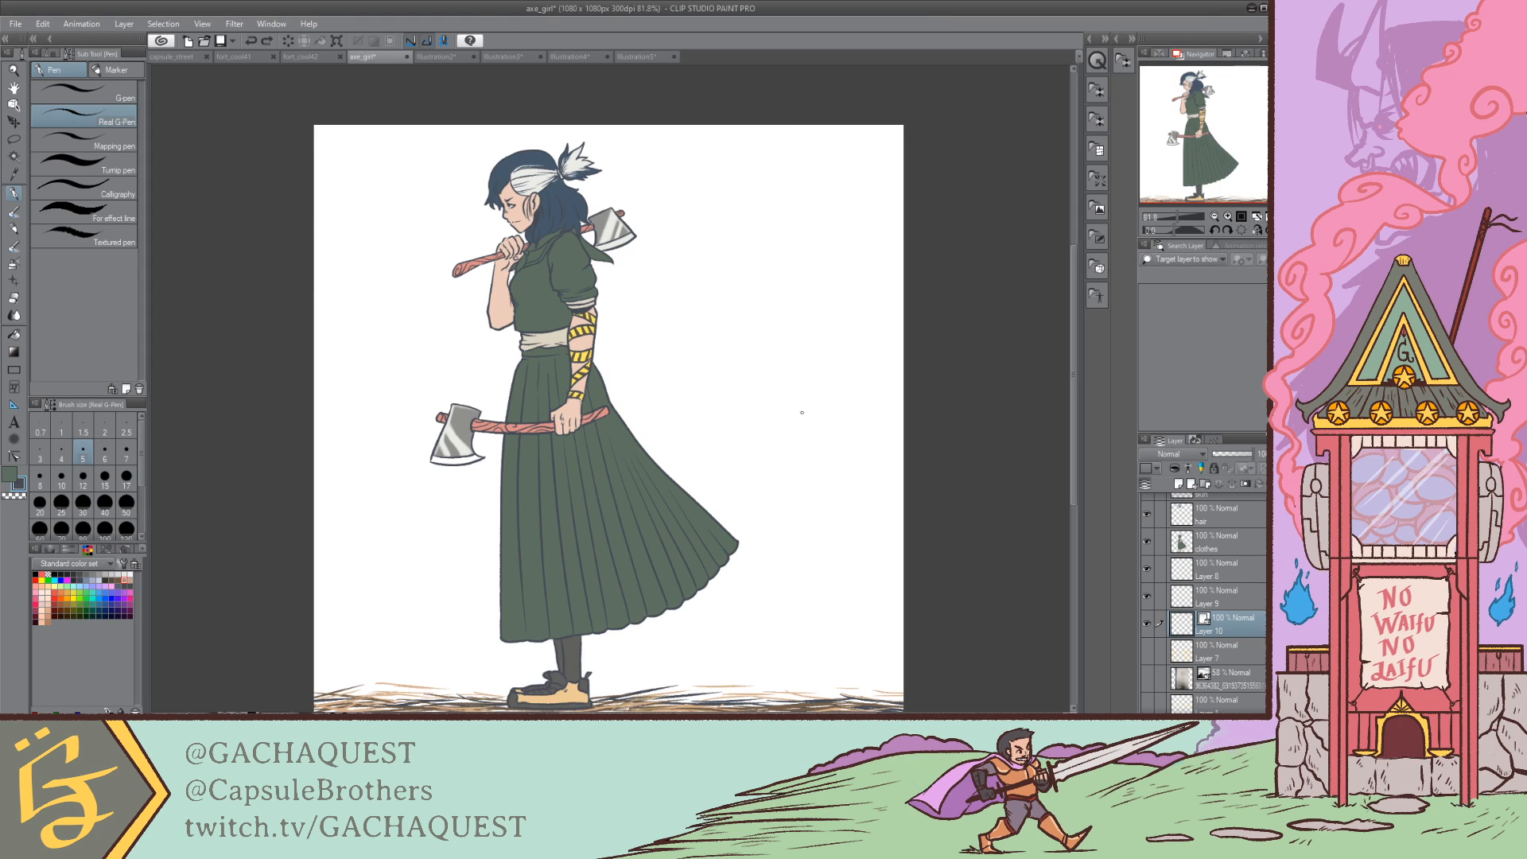
Step: Draw a curved trunk line from behind the upper back down past the skirt's rear hem towards the ground, with a short stroke beside its upper end
left_click_drag(799, 202, 767, 411)
key("ctrl+z")
mouse_move(804, 264)
left_mouse_down()
mouse_move(794, 325)
mouse_move(727, 511)
left_mouse_up()
key("ctrl+z")
mouse_move(821, 259)
left_mouse_down()
mouse_move(806, 379)
mouse_move(732, 514)
mouse_move(713, 667)
left_mouse_up()
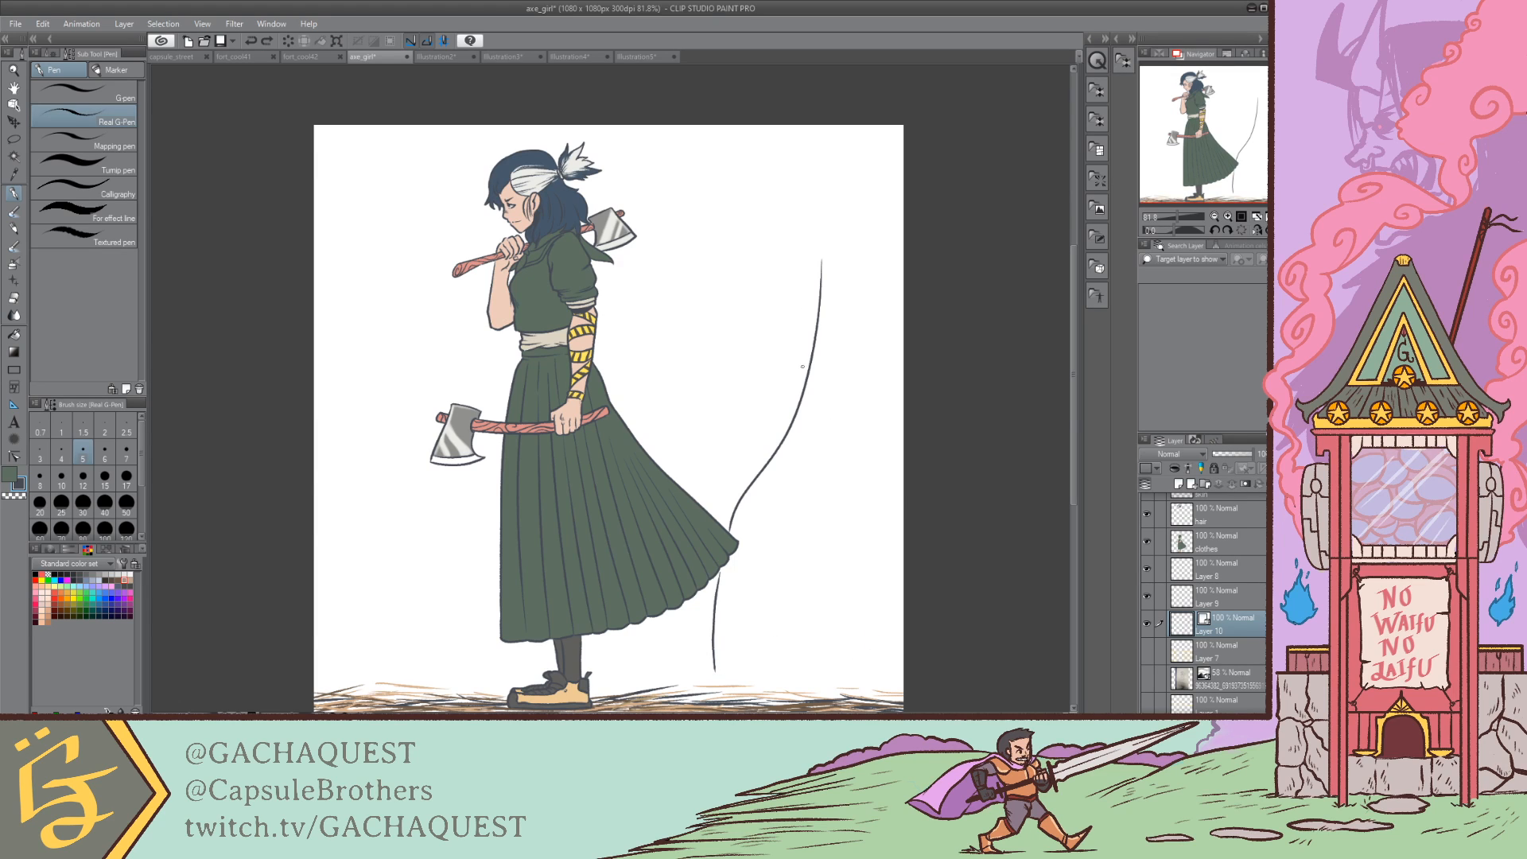
left_click_drag(807, 360, 819, 218)
key("ctrl+z")
left_click_drag(808, 317, 818, 221)
Step: Draw a tall line from the canvas's upper edge to the skirt's back edge, and continue it below the hem behind the shoe
mouse_move(755, 114)
left_mouse_down()
mouse_move(763, 348)
mouse_move(725, 510)
left_mouse_up()
key("ctrl+z")
mouse_move(752, 121)
left_mouse_down()
mouse_move(743, 393)
mouse_move(701, 489)
left_mouse_up()
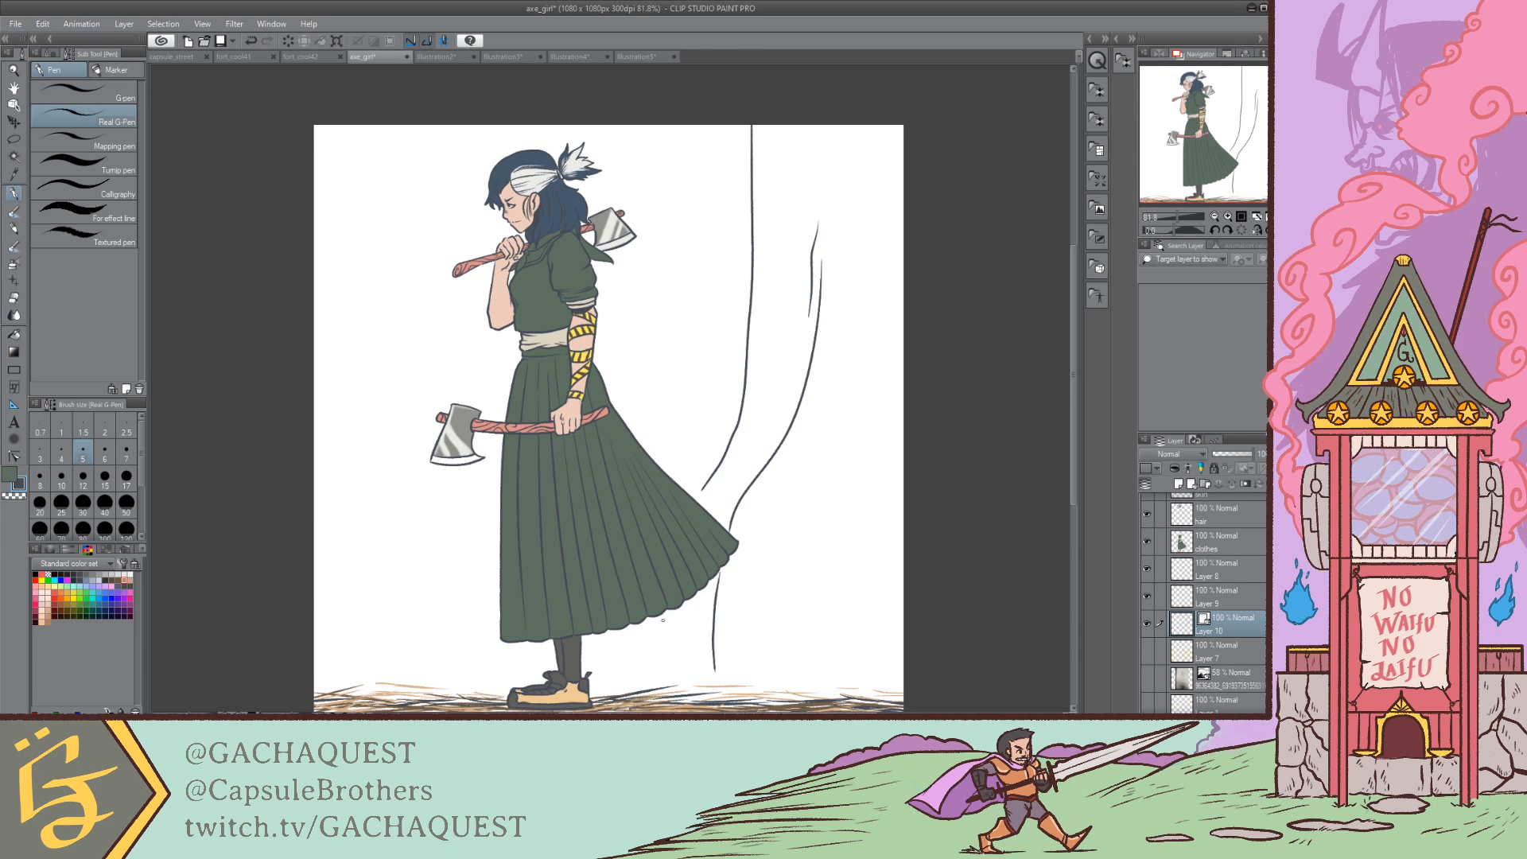
left_click_drag(660, 615, 665, 675)
key("ctrl+z")
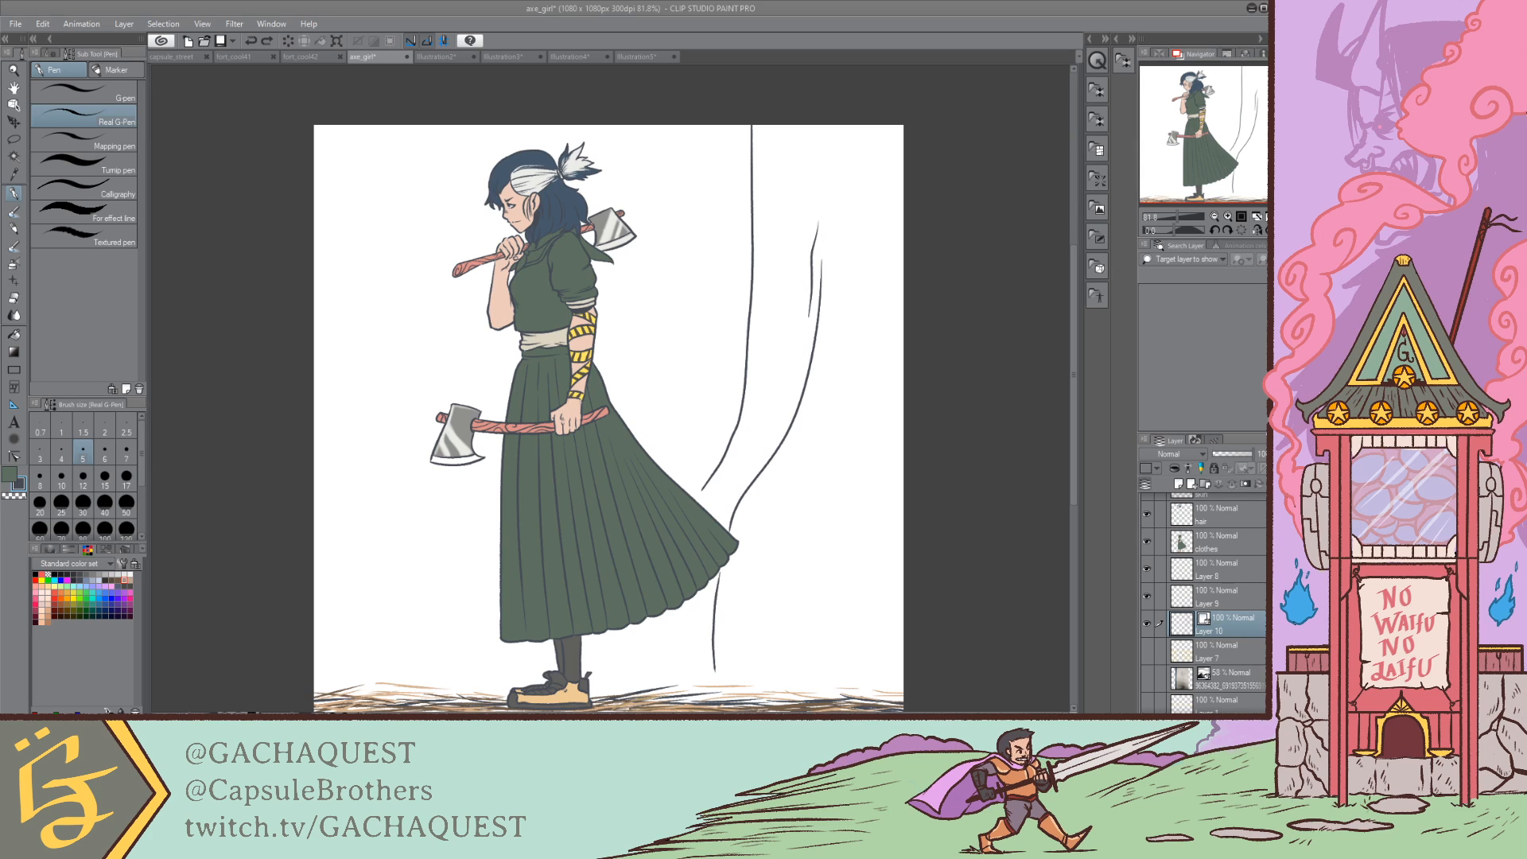
left_click_drag(701, 492, 739, 461)
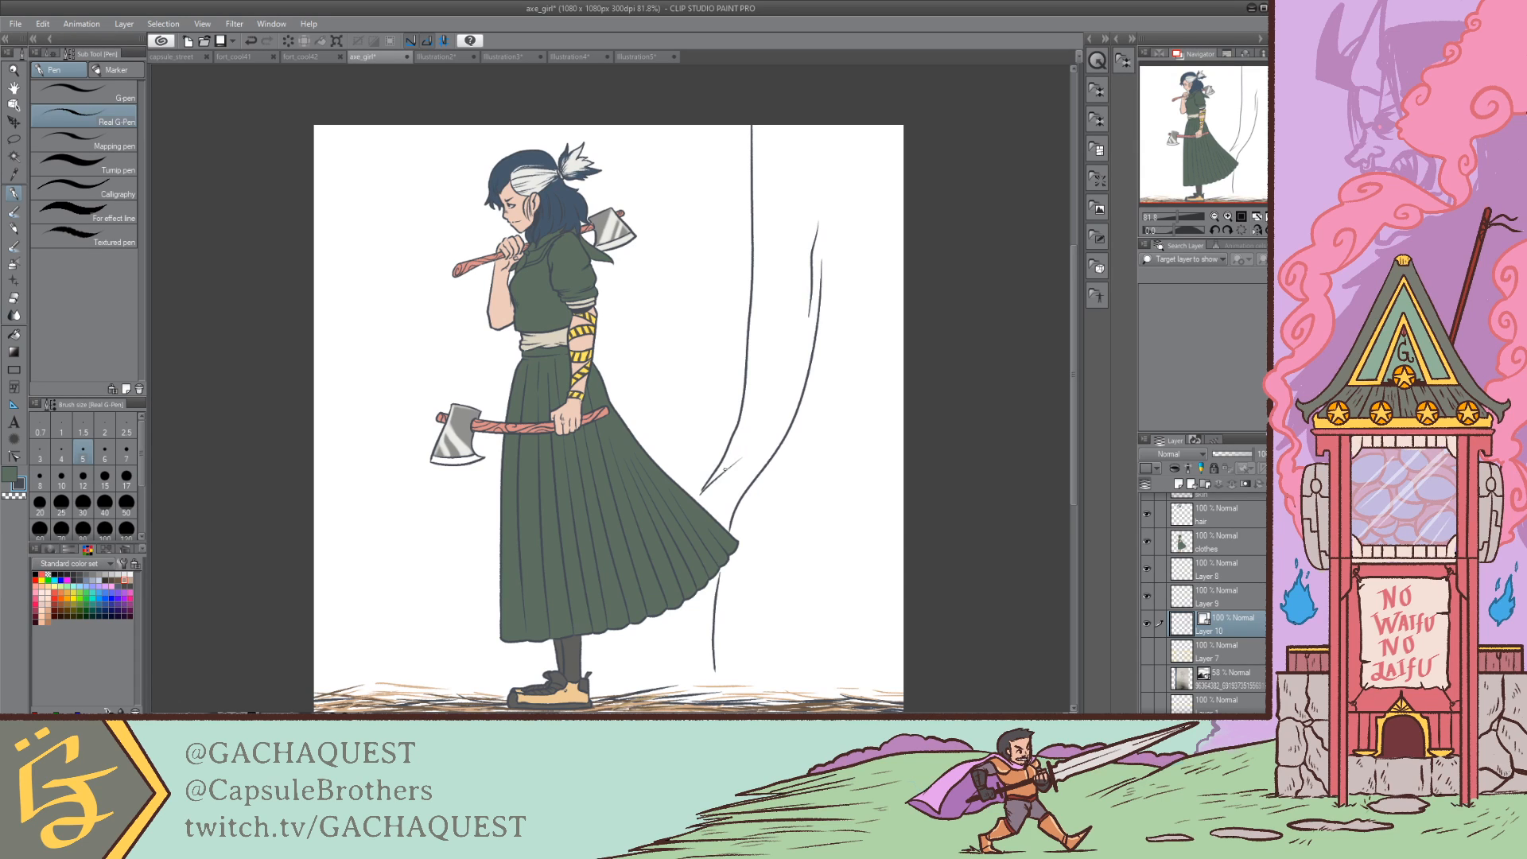
key("ctrl+z")
left_click_drag(634, 622, 616, 670)
Step: Draw a second trunk's edges: a tall line behind the raised axe, a short one above the head, and one below the skirt's front
left_click_drag(1181, 124, 1169, 132)
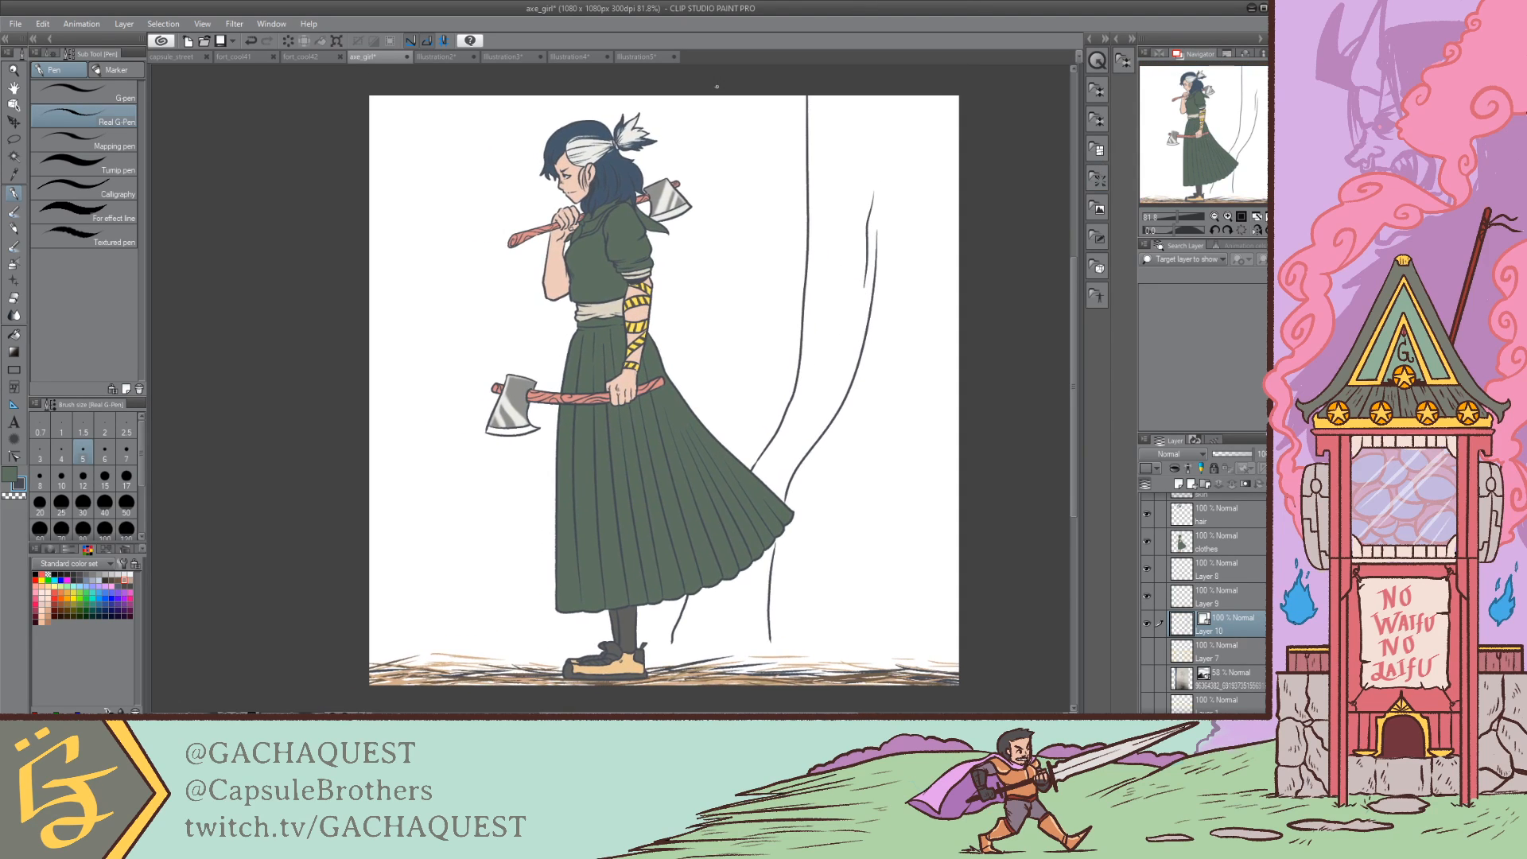
left_click_drag(717, 73, 718, 279)
key("ctrl+z")
left_click_drag(679, 79, 683, 395)
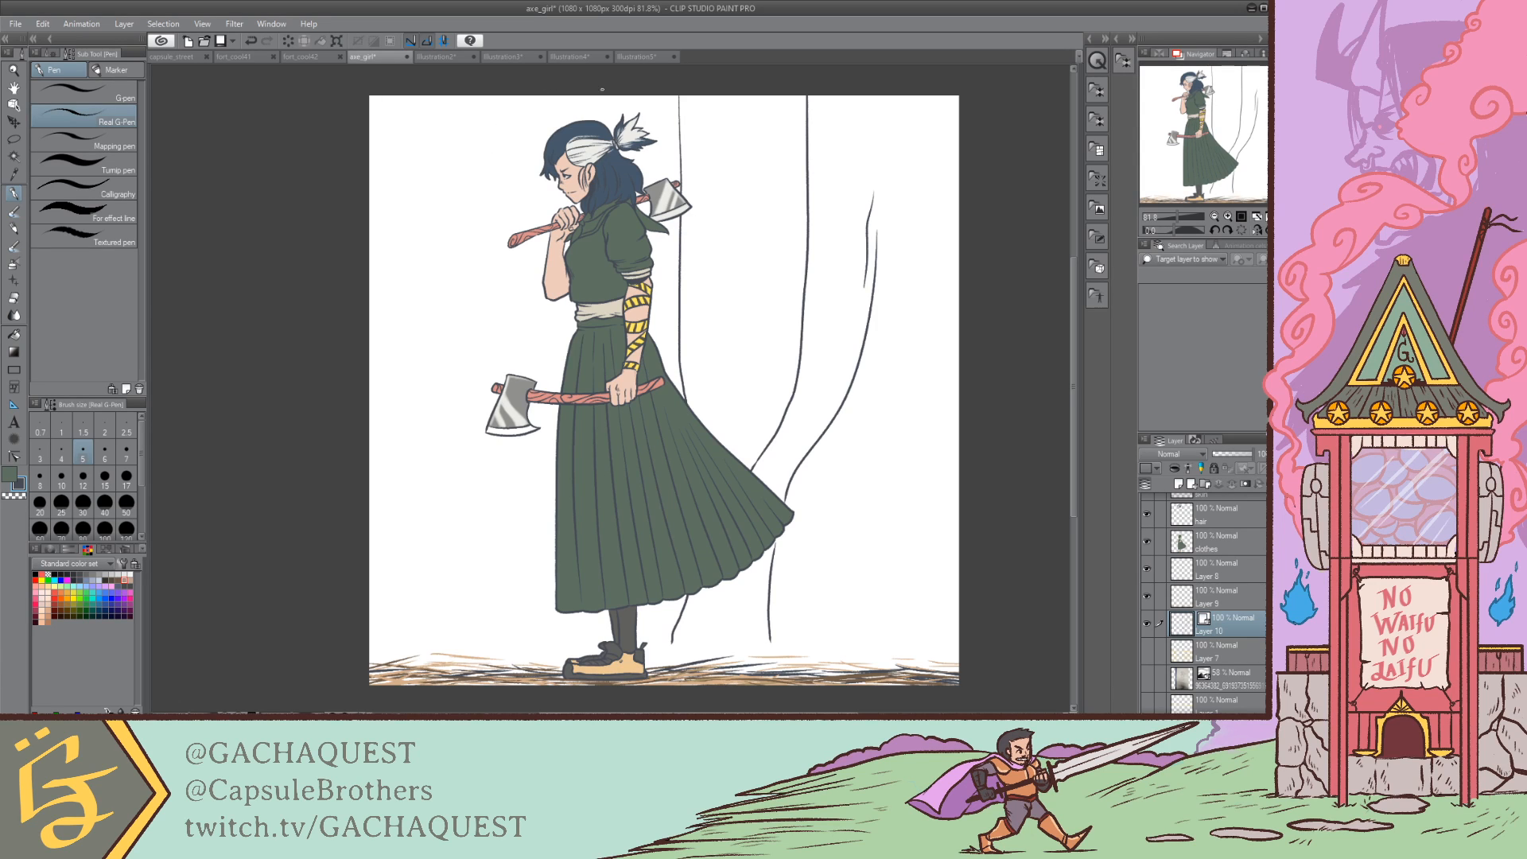
left_click_drag(577, 77, 578, 122)
left_click_drag(554, 577, 537, 611)
key("ctrl+z")
left_click_drag(555, 559, 529, 601)
Step: Draw a tall line in front of the girl from the canvas's upper edge, curving down to the ground ahead of her shoe
left_click_drag(380, 73, 384, 382)
key("ctrl+z")
mouse_move(400, 80)
left_mouse_down()
mouse_move(407, 298)
mouse_move(464, 604)
left_mouse_up()
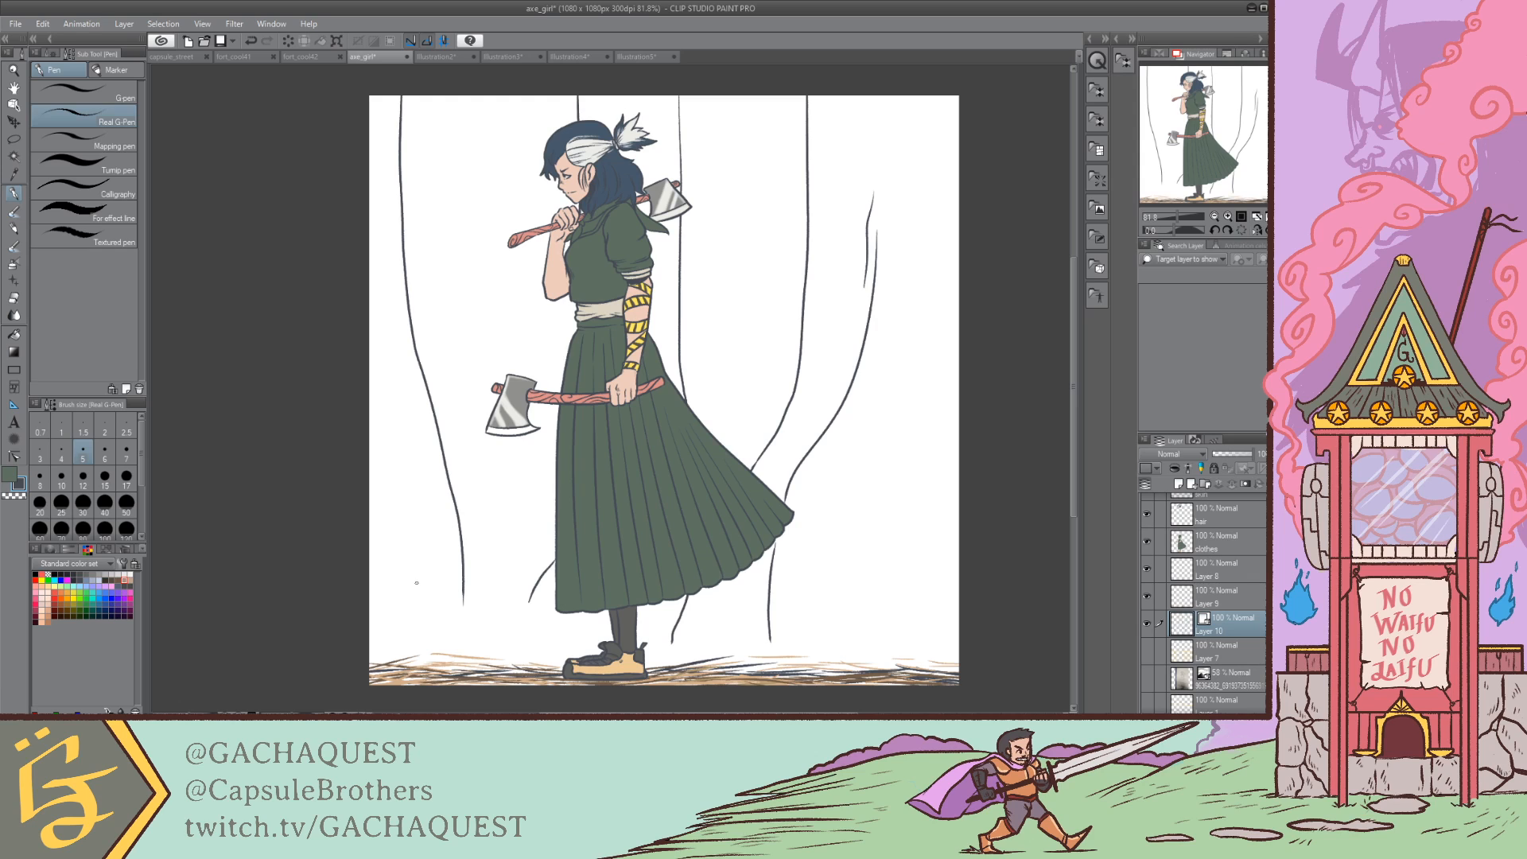
key("ctrl+z")
key("ctrl+z")
mouse_move(405, 78)
left_mouse_down()
mouse_move(421, 538)
mouse_move(485, 646)
left_mouse_up()
key("ctrl+z")
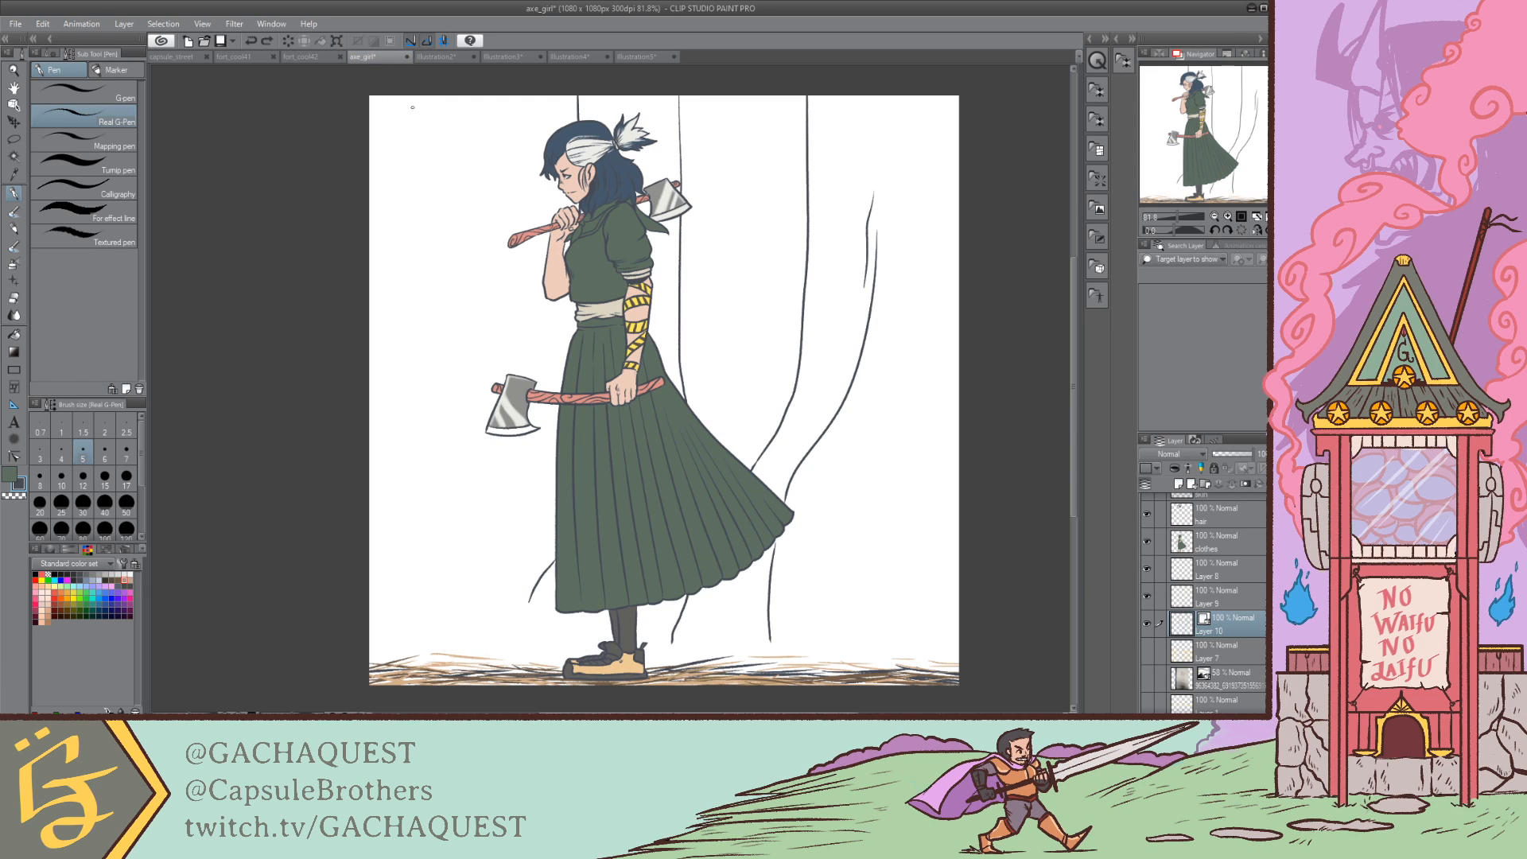
left_click_drag(427, 80, 429, 169)
left_click_drag(430, 227, 428, 543)
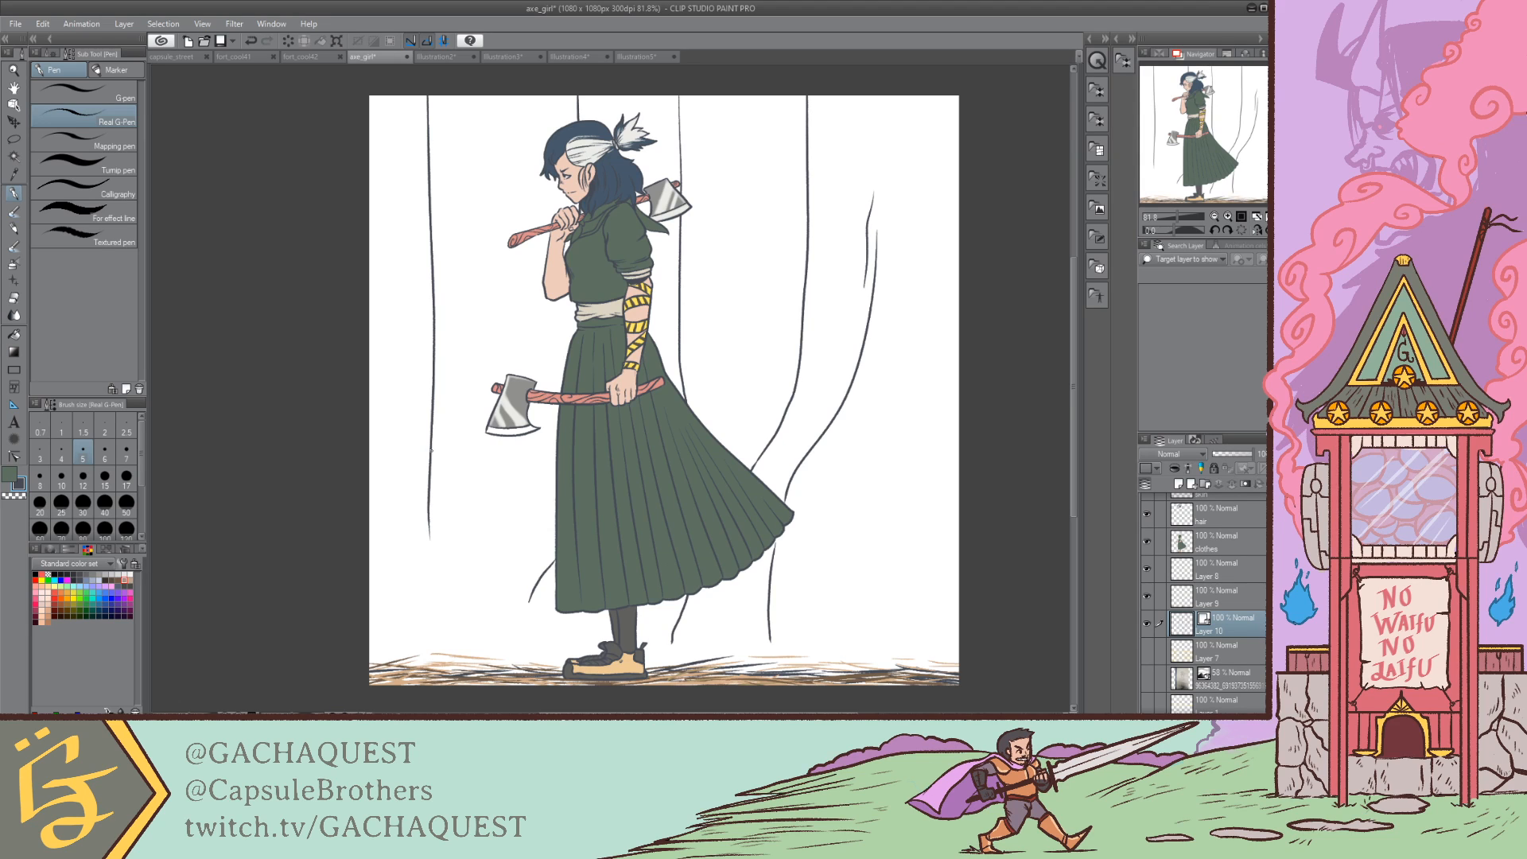
left_click_drag(431, 450, 498, 650)
key("ctrl+z")
mouse_move(418, 87)
left_mouse_down()
mouse_move(429, 338)
mouse_move(513, 652)
left_mouse_up()
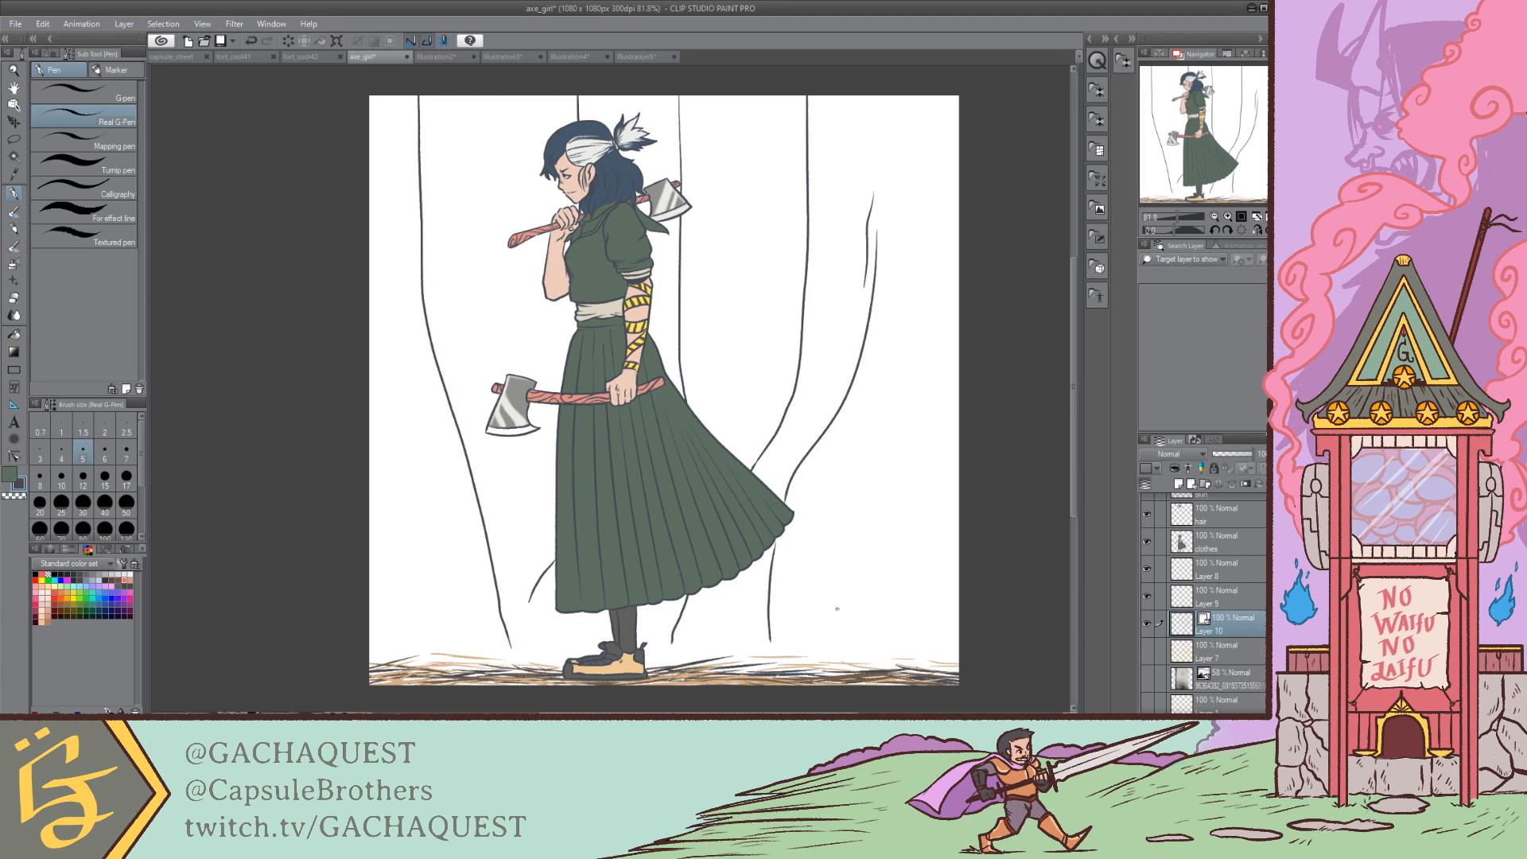
Step: Fork the curved trunk line behind the skirt with branch lines rising to the canvas's upper edge
left_click_drag(934, 491, 911, 599)
key("ctrl+z")
left_click_drag(937, 534, 868, 644)
key("ctrl+z")
mouse_move(832, 425)
left_mouse_down()
mouse_move(889, 365)
mouse_move(876, 251)
mouse_move(900, 210)
left_mouse_up()
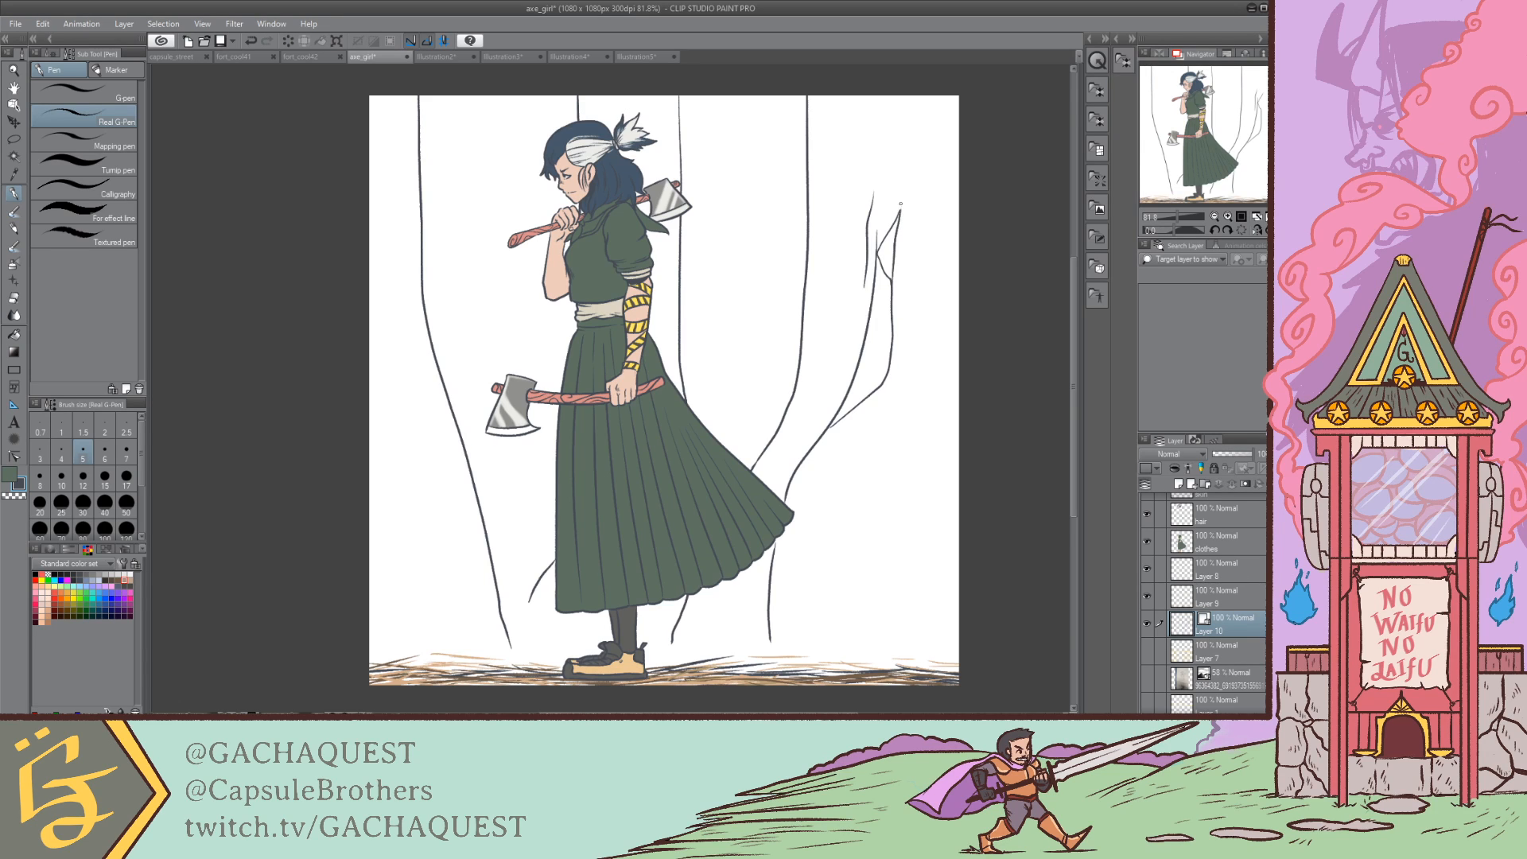
key("ctrl+z")
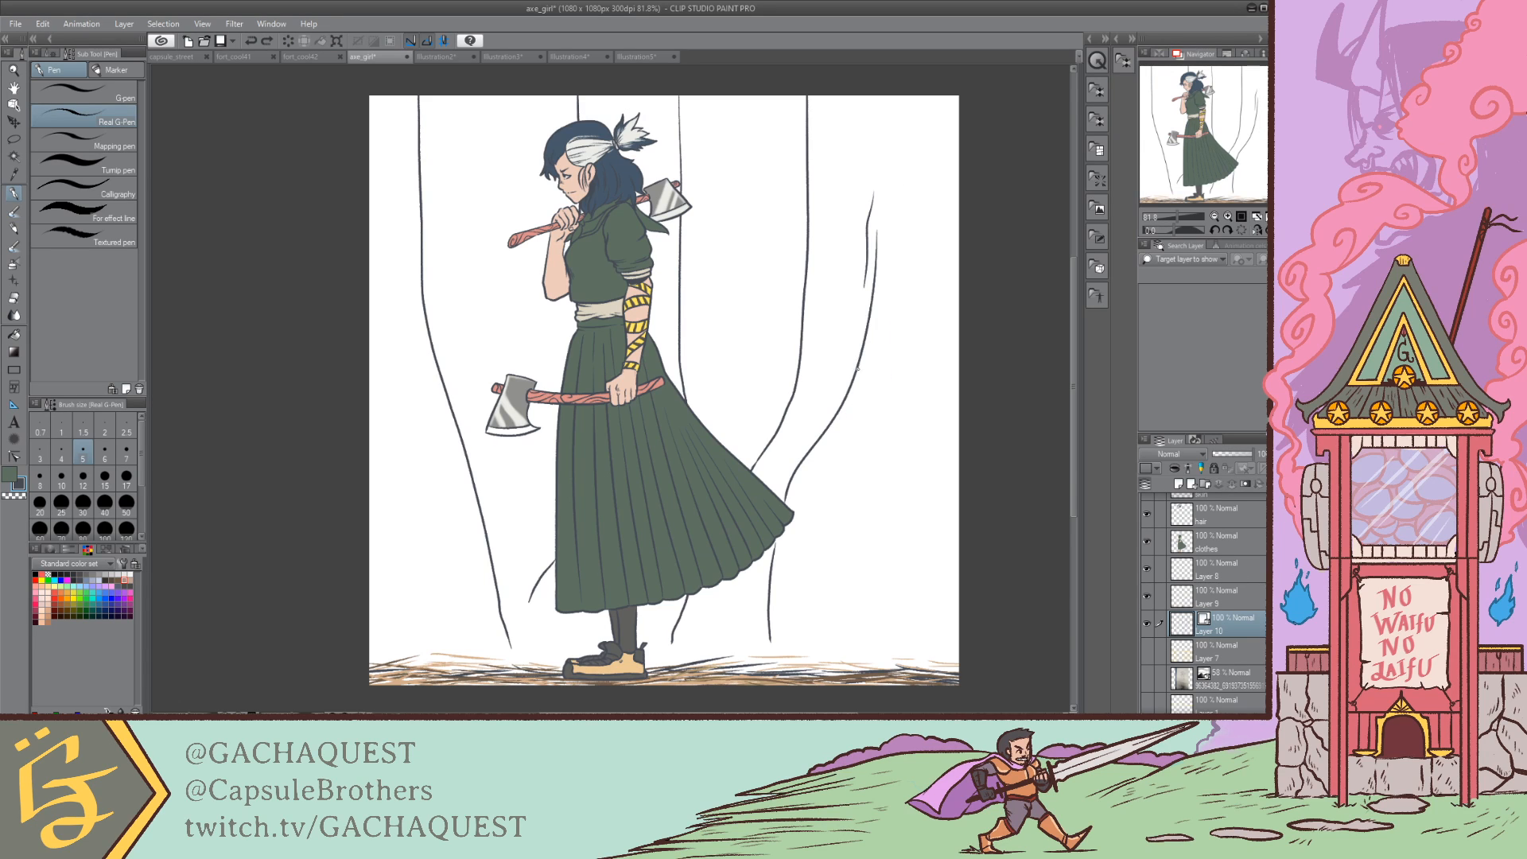
mouse_move(857, 369)
left_mouse_down()
mouse_move(907, 297)
mouse_move(909, 153)
left_mouse_up()
left_click_drag(879, 223, 922, 99)
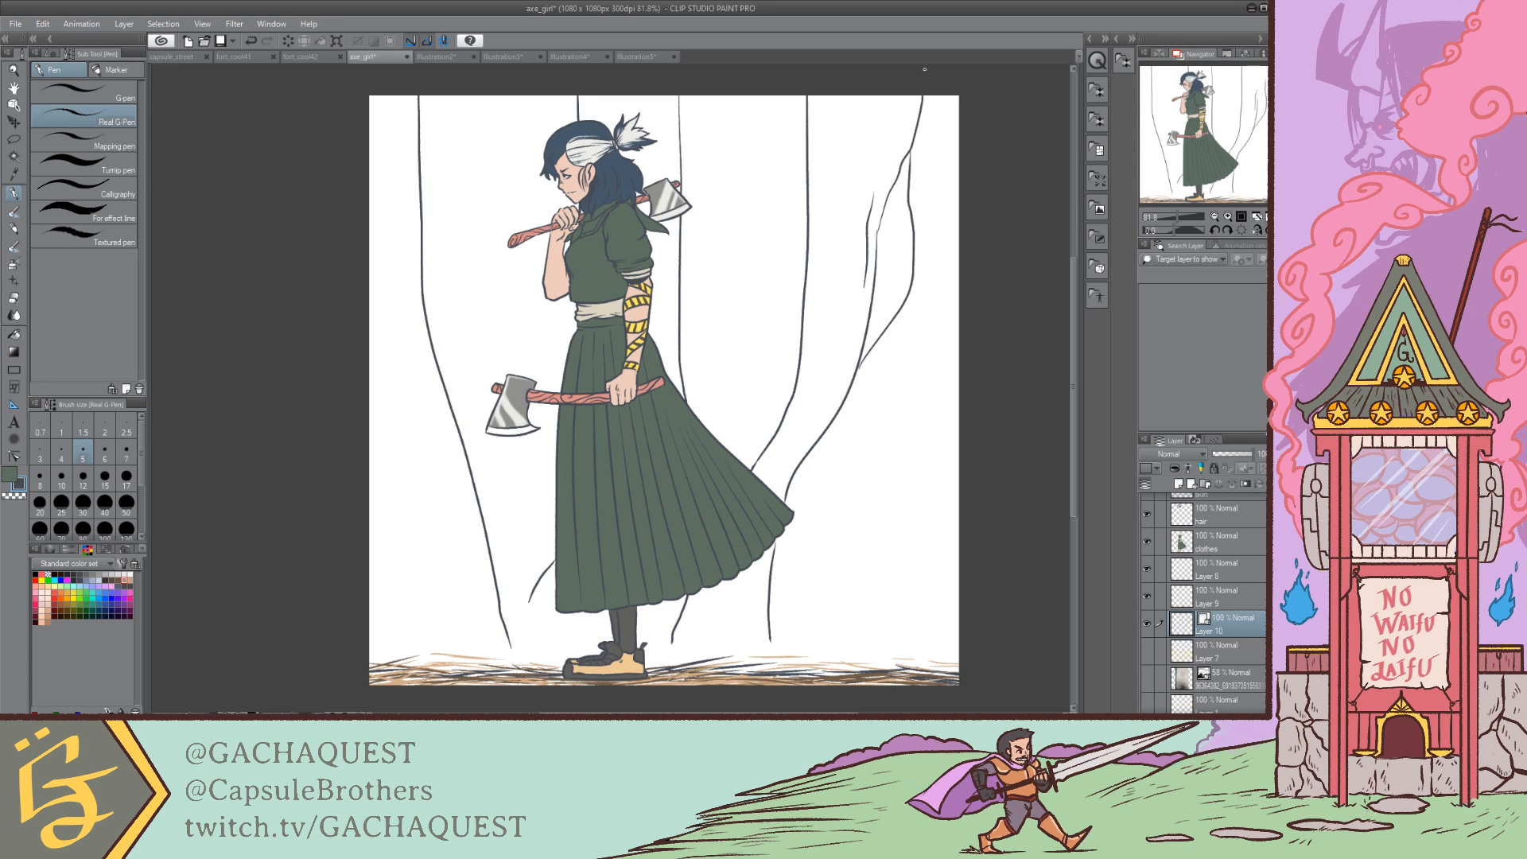
Step: Erase the short stray stroke beside the forked branch and return to the Real G-Pen
key("e")
left_click_drag(872, 208, 855, 291)
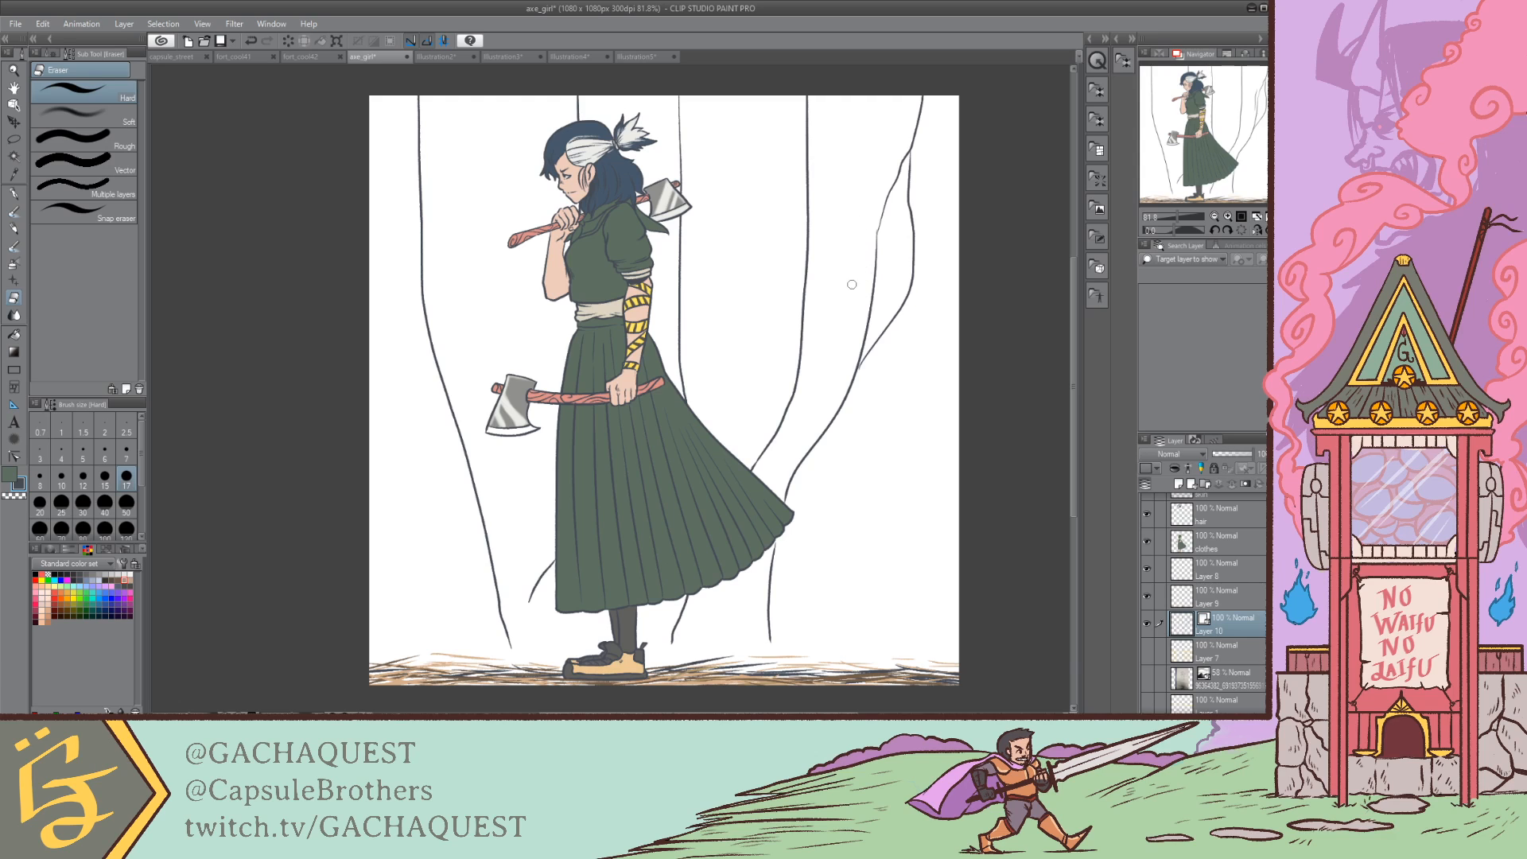
key("p")
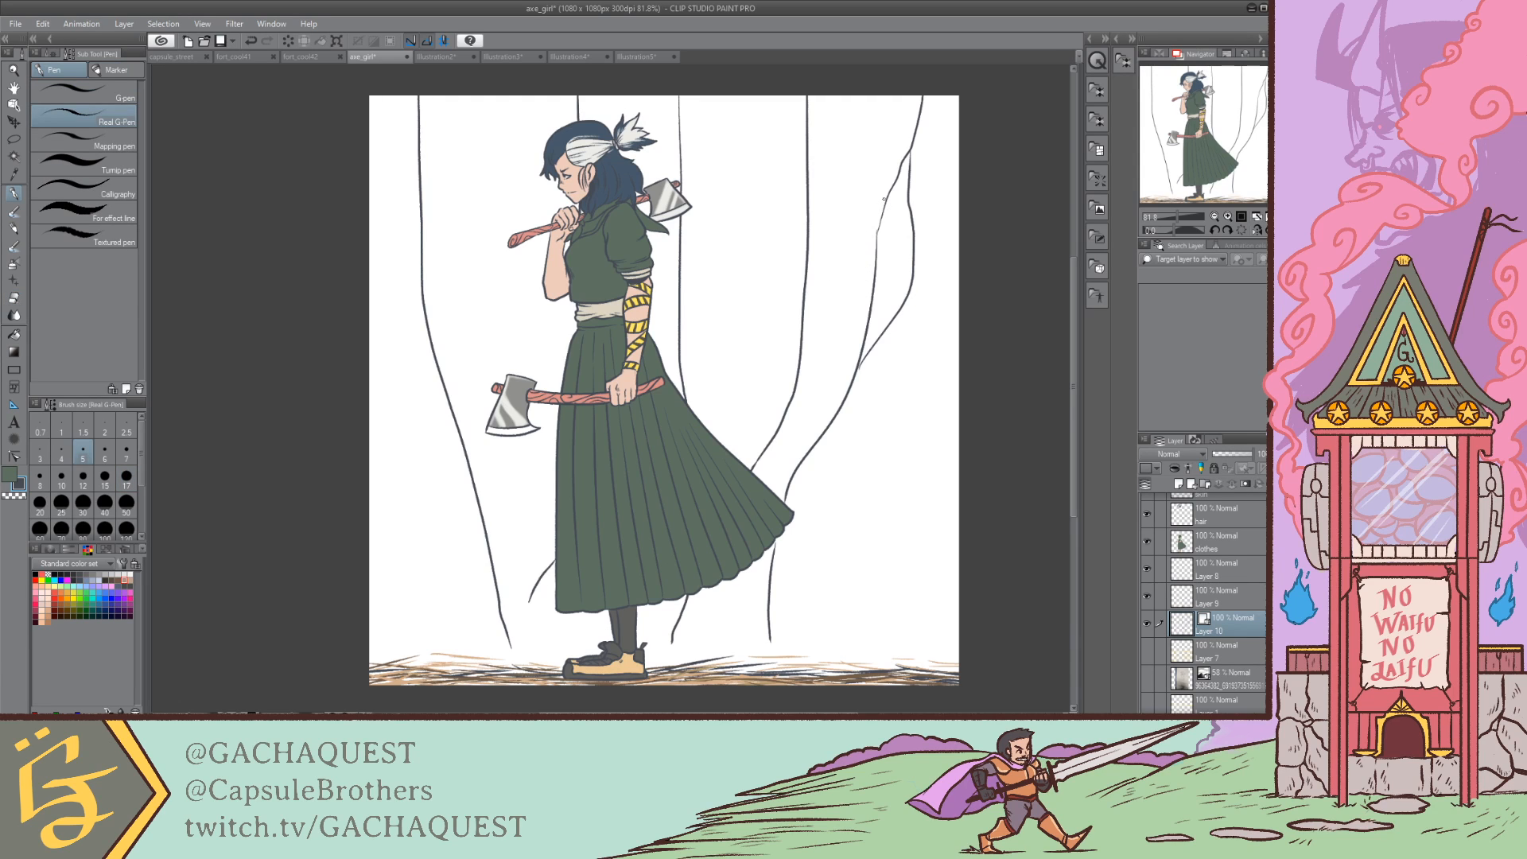
Step: Fill the upper trunk behind the girl with winding, interlacing bark lines running down to the skirt's back edge
mouse_move(884, 199)
left_mouse_down()
mouse_move(872, 72)
mouse_move(873, 98)
mouse_move(831, 91)
mouse_move(877, 140)
mouse_move(836, 129)
mouse_move(809, 190)
mouse_move(813, 257)
left_mouse_up()
key("ctrl+z")
left_click_drag(821, 164, 812, 259)
mouse_move(867, 127)
left_mouse_down()
mouse_move(850, 264)
mouse_move(866, 330)
left_mouse_up()
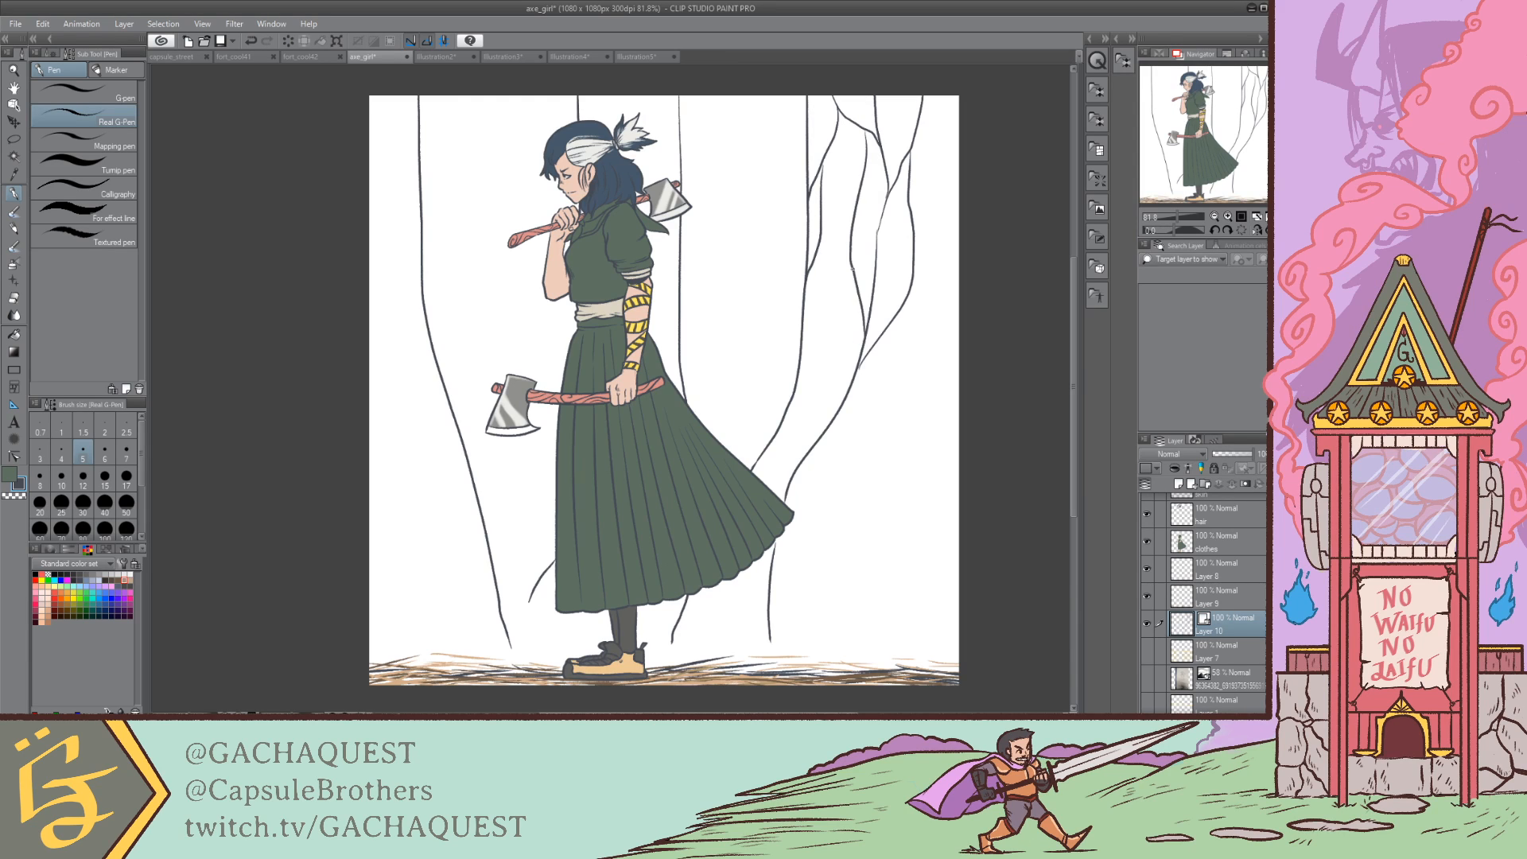
mouse_move(849, 259)
left_mouse_down()
mouse_move(839, 204)
mouse_move(866, 160)
mouse_move(837, 141)
mouse_move(832, 305)
mouse_move(819, 237)
mouse_move(820, 429)
left_mouse_up()
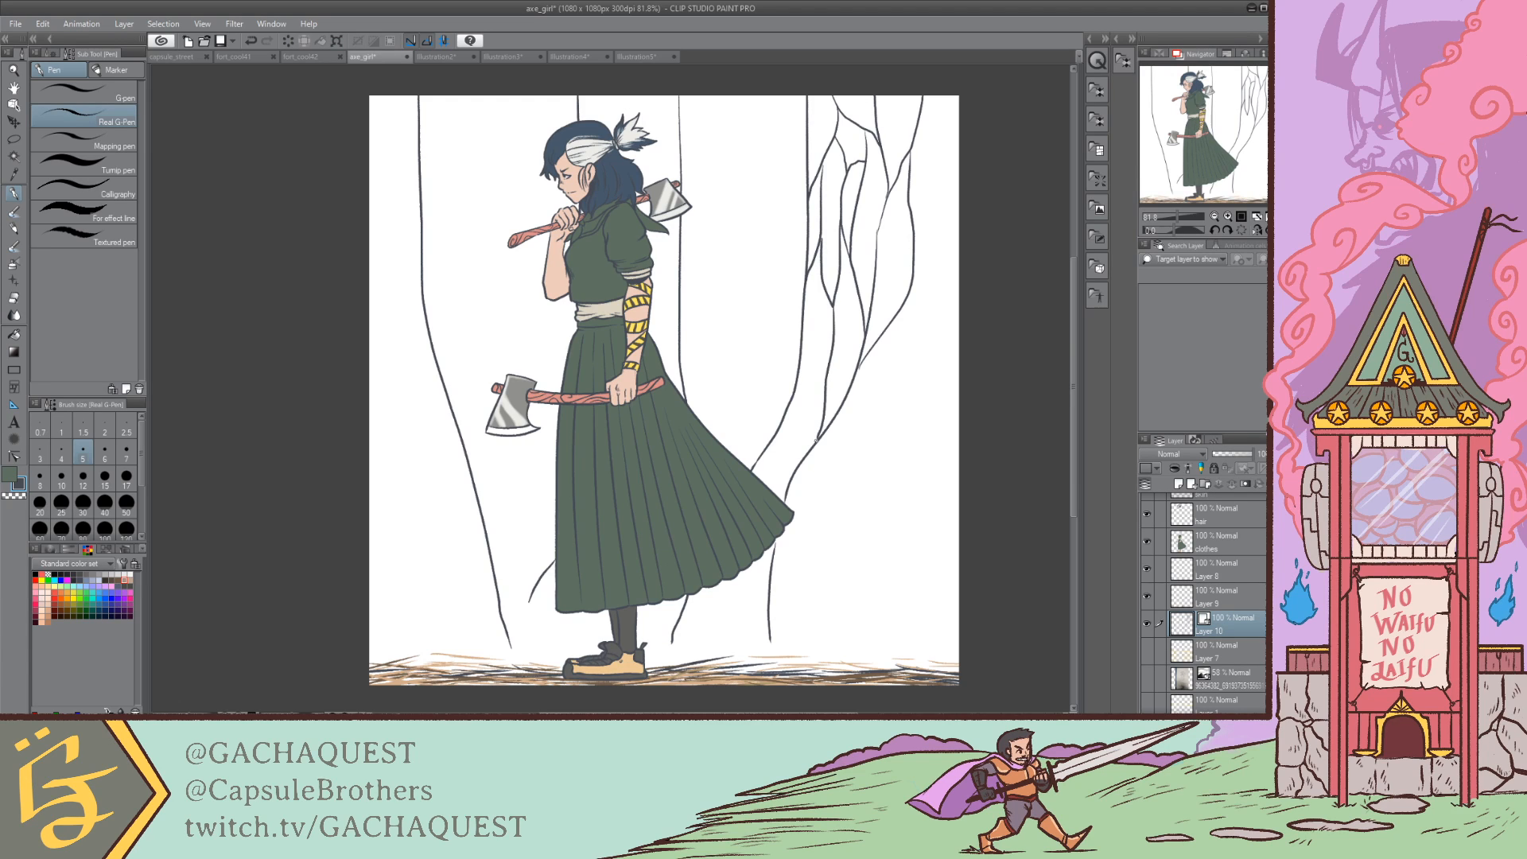
mouse_move(801, 346)
left_mouse_down()
mouse_move(811, 407)
mouse_move(785, 484)
mouse_move(764, 473)
mouse_move(789, 411)
left_mouse_up()
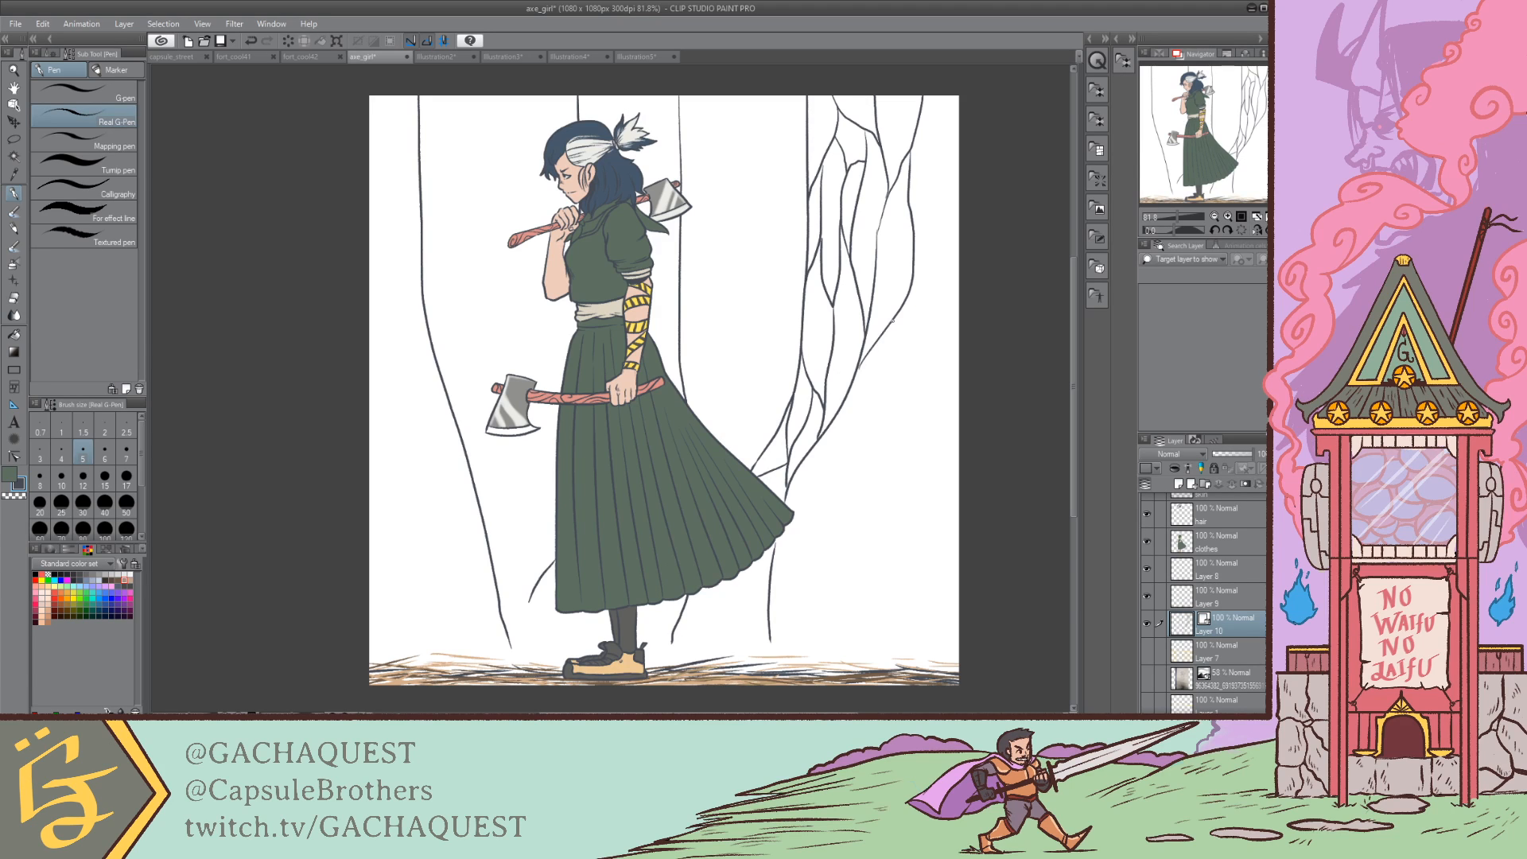
Step: Add branching lines between the trunk's outer fork and the canvas's upper corner behind the girl
left_click_drag(913, 225, 940, 93)
left_click_drag(945, 149, 961, 190)
key("ctrl+z")
key("ctrl+y")
Step: Draw the tree's far lower edge curving down to the ground, with twisting root lines beside it out to the canvas edge
left_click_drag(879, 396, 910, 553)
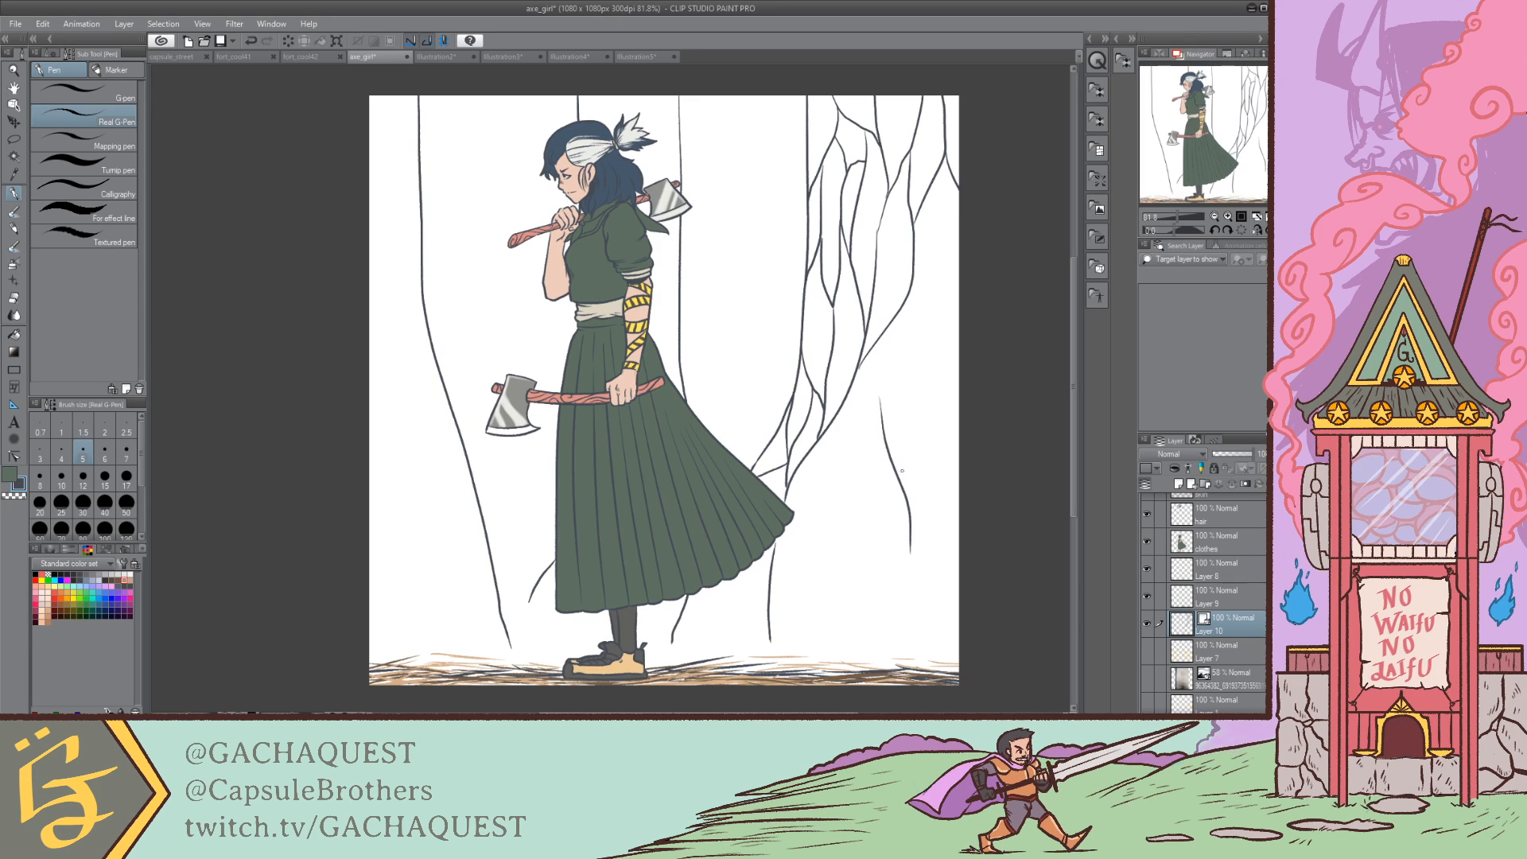
mouse_move(889, 457)
left_mouse_down()
mouse_move(927, 517)
mouse_move(923, 598)
mouse_move(913, 571)
mouse_move(896, 648)
left_mouse_up()
key("ctrl+z")
left_click_drag(910, 569, 896, 646)
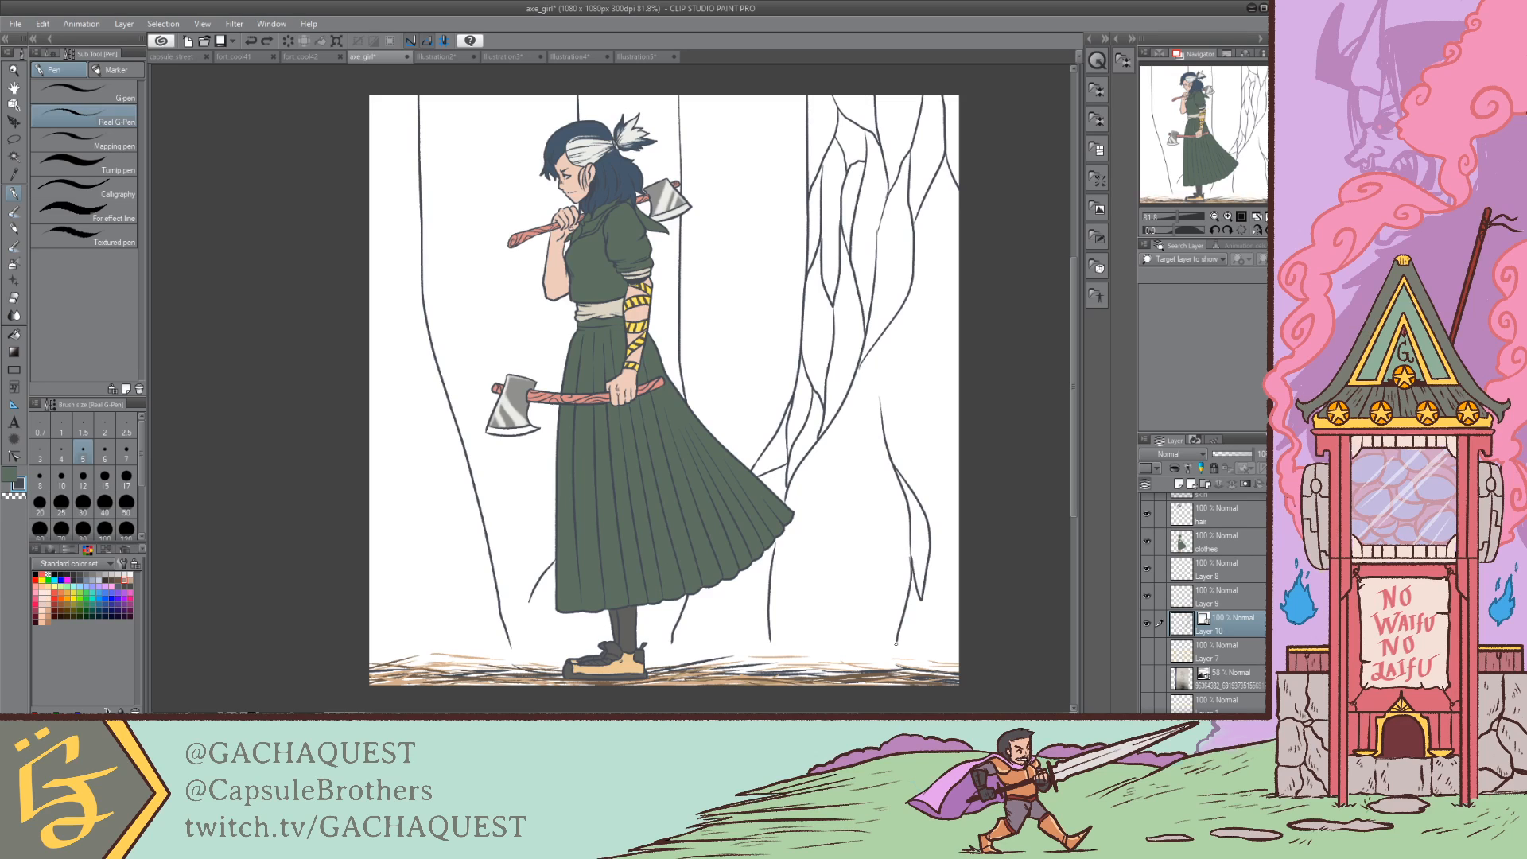
key("ctrl+z")
mouse_move(908, 555)
left_mouse_down()
mouse_move(896, 651)
mouse_move(913, 647)
left_mouse_up()
mouse_move(934, 600)
left_mouse_down()
mouse_move(932, 557)
mouse_move(957, 592)
mouse_move(935, 571)
mouse_move(923, 617)
left_mouse_up()
key("ctrl+z")
mouse_move(931, 541)
left_mouse_down()
mouse_move(965, 599)
mouse_move(935, 635)
mouse_move(949, 640)
mouse_move(930, 609)
mouse_move(954, 628)
mouse_move(915, 643)
mouse_move(961, 657)
mouse_move(893, 662)
left_mouse_up()
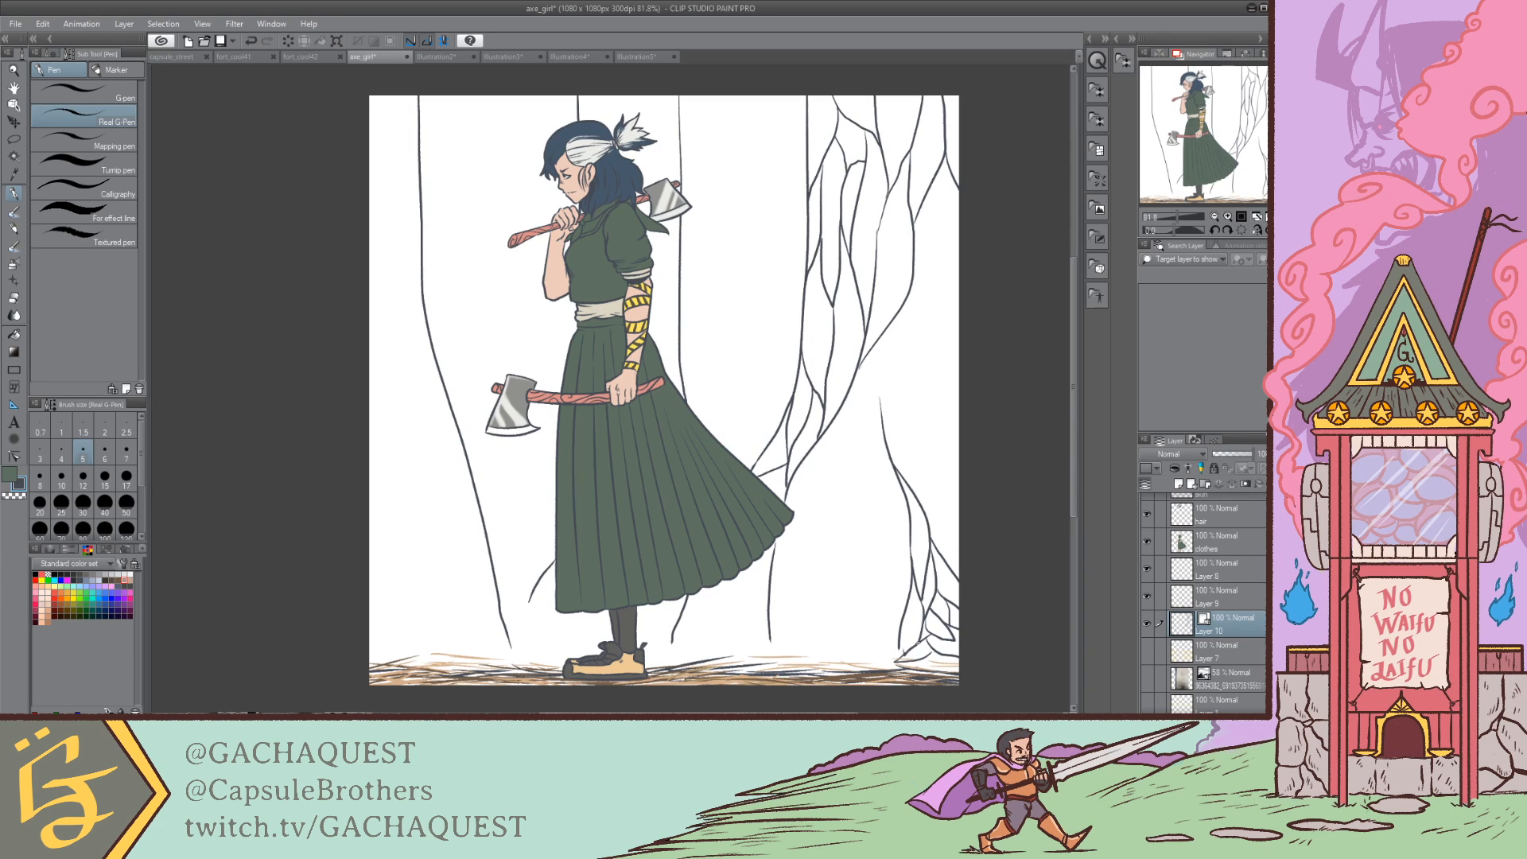
Step: Draw an uneven ground line from behind the shoe across the tree's base, and hide the tan-and-brown ground-stroke layer
key("ctrl+z")
key("ctrl+z")
key("ctrl+z")
left_click_drag(782, 645, 837, 651)
key("ctrl+z")
key("ctrl+z")
mouse_move(723, 646)
left_mouse_down()
mouse_move(769, 626)
mouse_move(668, 647)
left_mouse_up()
key("ctrl+z")
left_click_drag(770, 641, 867, 644)
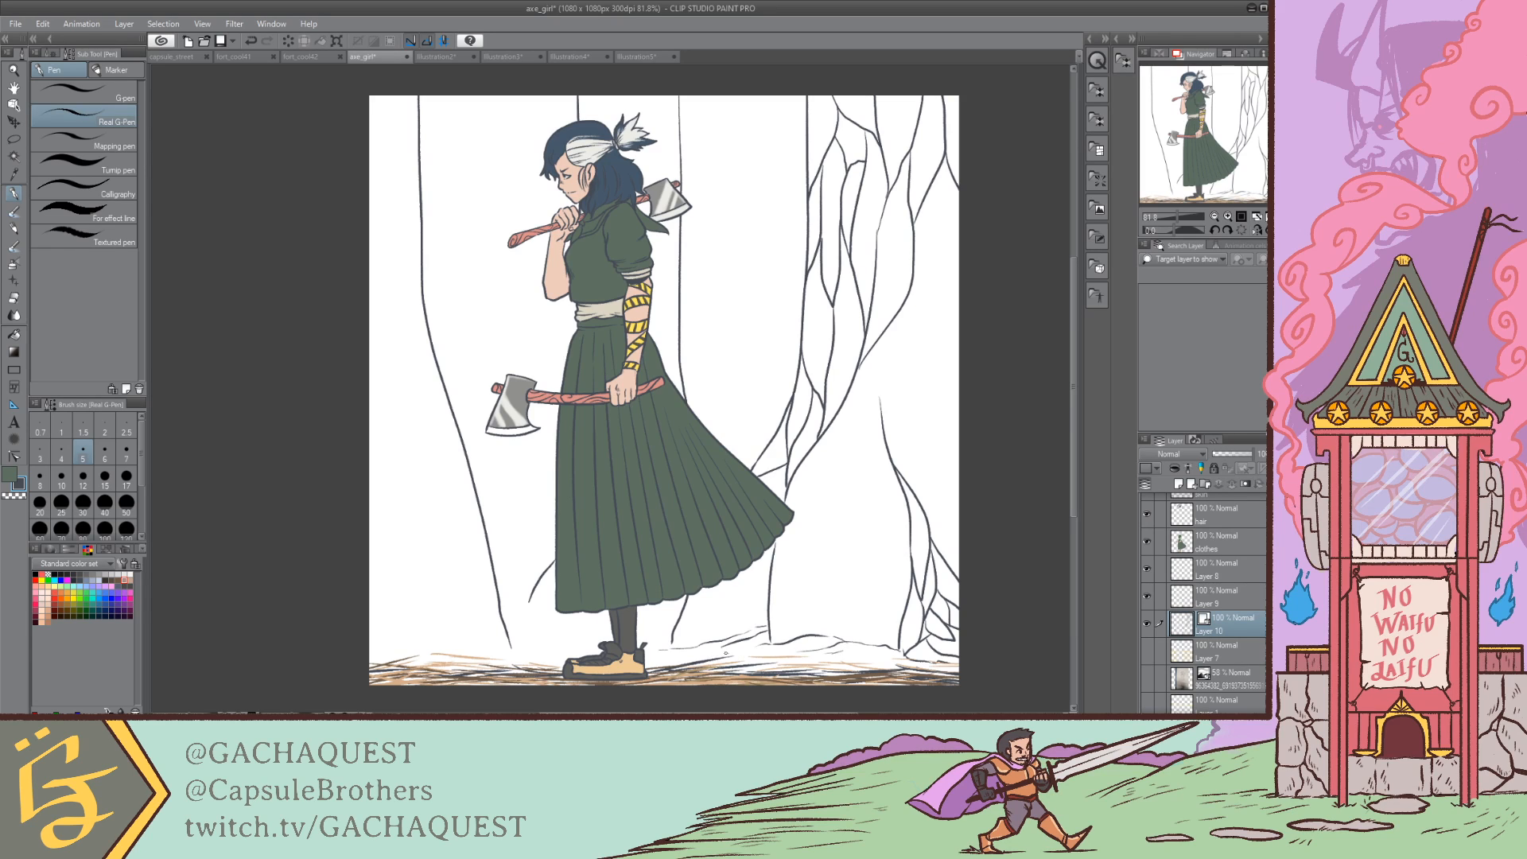
left_click(1147, 594)
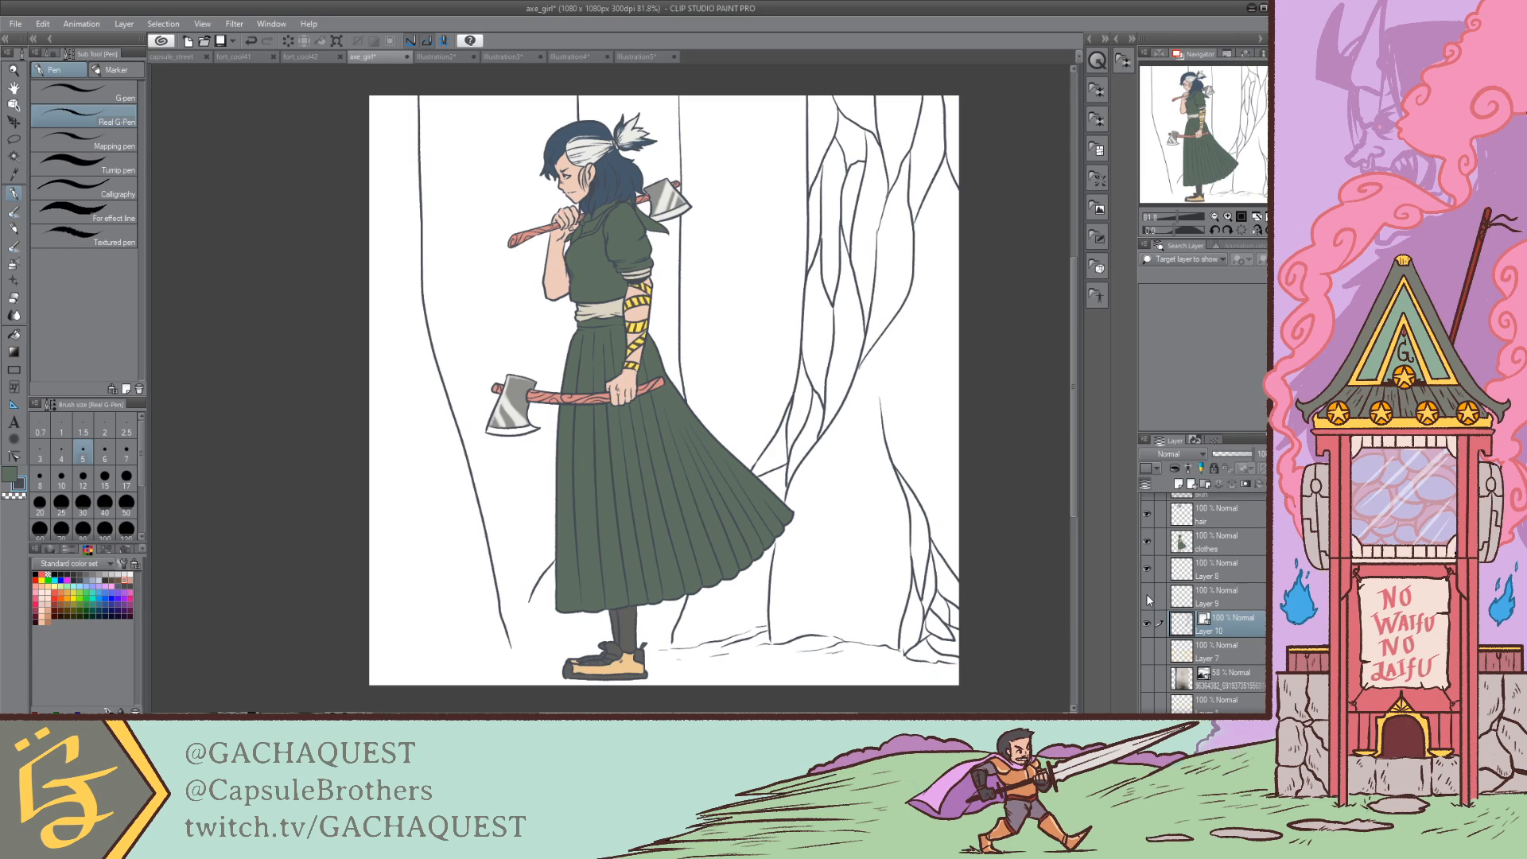
Step: Add bark lines across the trunk's middle, joining the upper fork to the line descending to the roots
left_click_drag(1218, 147, 1225, 142)
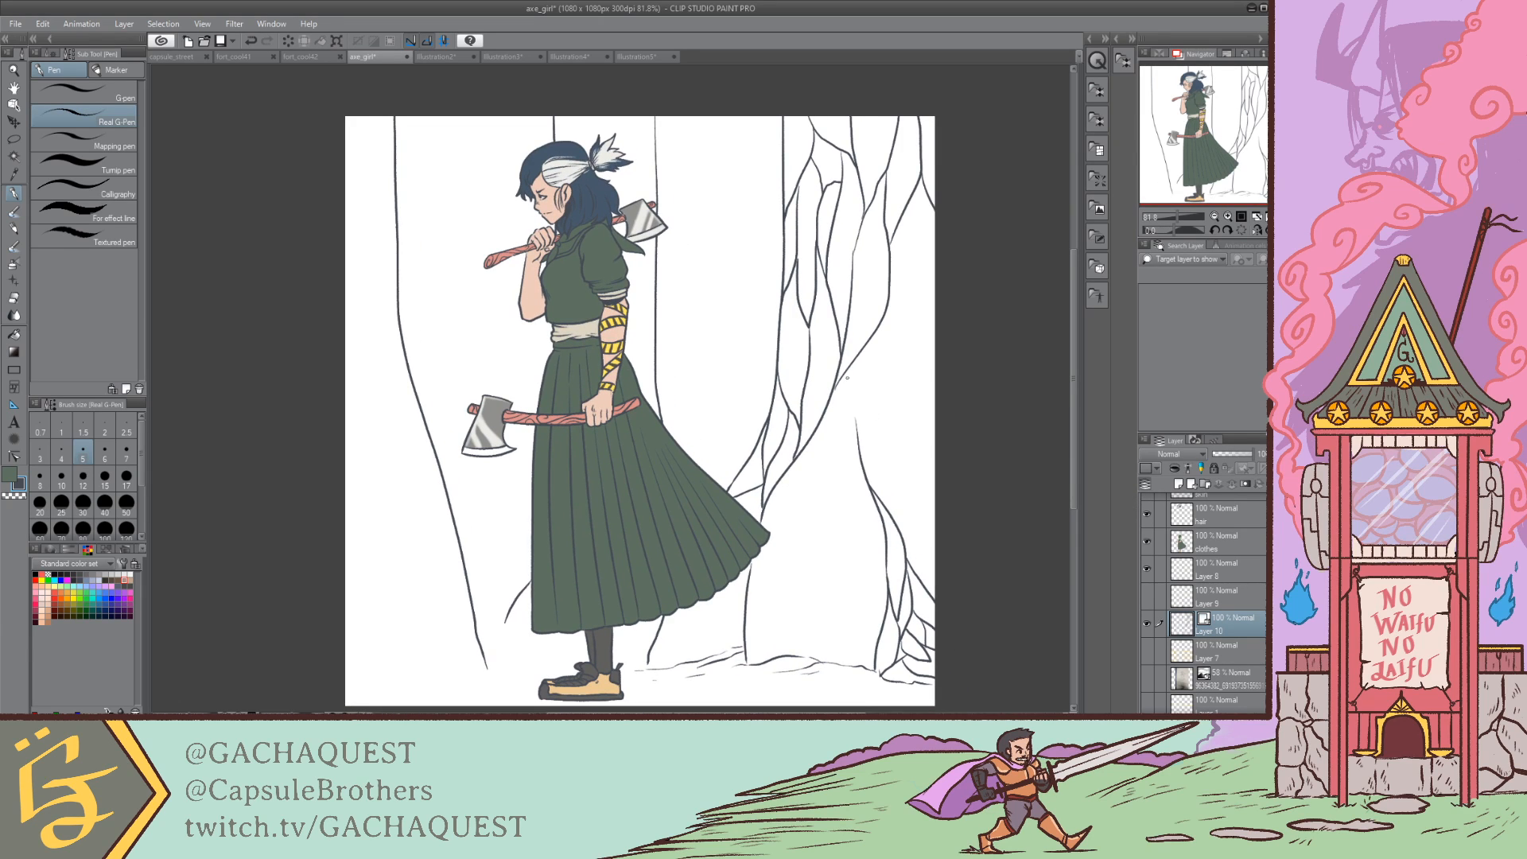
key("ctrl+z")
left_click_drag(833, 396, 861, 458)
left_click_drag(843, 366, 856, 436)
left_click_drag(876, 326, 895, 398)
key("ctrl+z")
left_click_drag(887, 302, 857, 424)
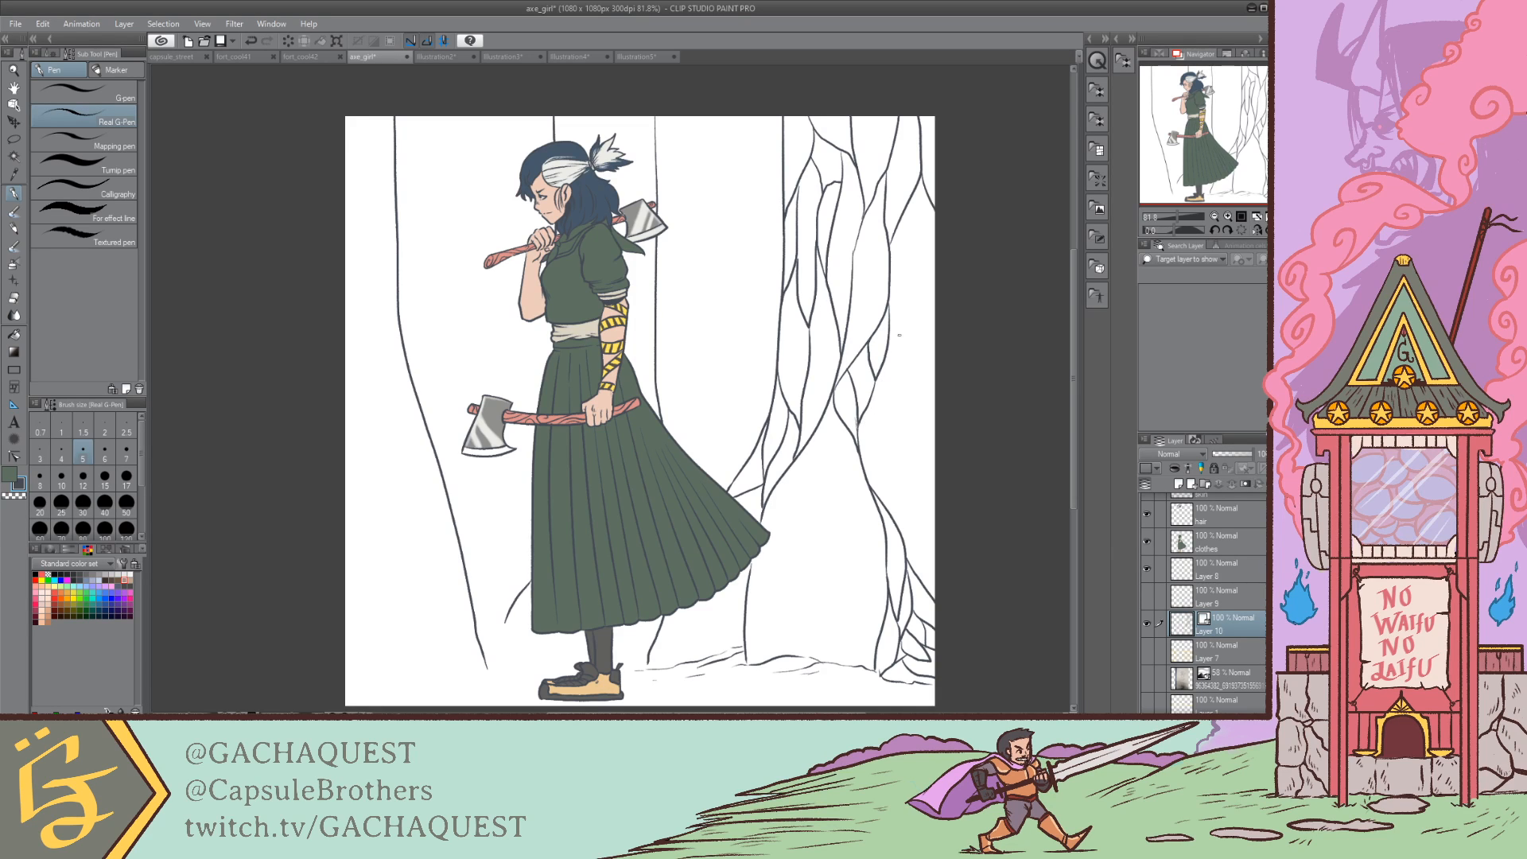
Step: Fill the trunk area along the canvas's side edge with long winding bark lines from the upper branches down to the roots
mouse_move(892, 321)
left_mouse_down()
mouse_move(909, 277)
mouse_move(900, 238)
mouse_move(892, 312)
left_mouse_up()
key("ctrl+z")
key("ctrl+z")
left_click_drag(898, 229, 890, 306)
mouse_move(900, 240)
left_mouse_down()
mouse_move(916, 183)
mouse_move(949, 251)
mouse_move(922, 228)
mouse_move(929, 354)
mouse_move(904, 450)
mouse_move(892, 361)
mouse_move(927, 284)
mouse_move(889, 309)
mouse_move(889, 360)
left_mouse_up()
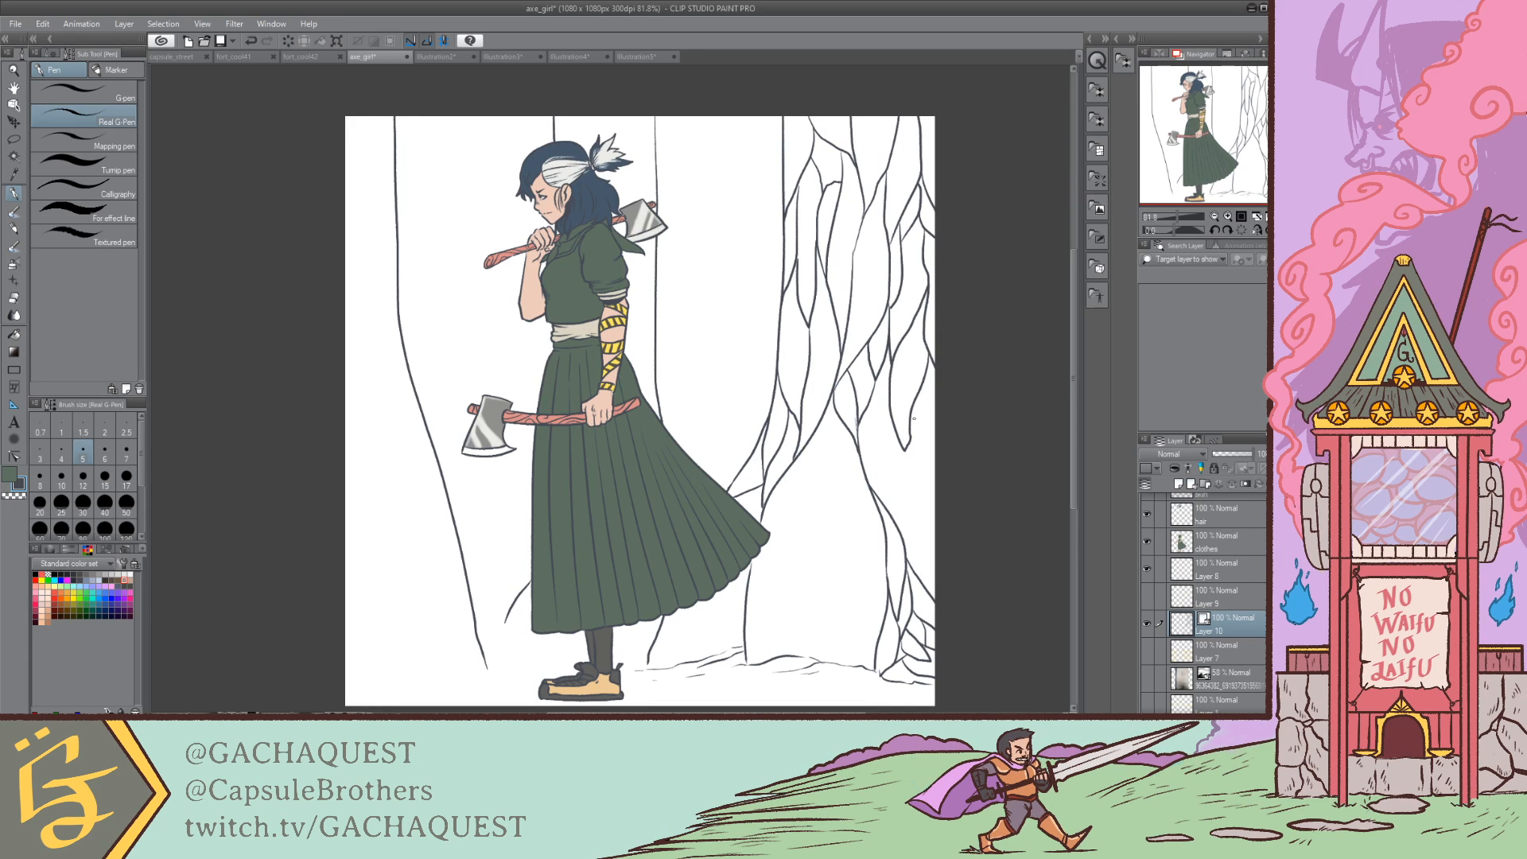
mouse_move(908, 432)
left_mouse_down()
mouse_move(935, 479)
mouse_move(884, 498)
left_mouse_up()
key("ctrl+z")
mouse_move(900, 447)
left_mouse_down()
mouse_move(886, 507)
mouse_move(905, 502)
mouse_move(953, 553)
left_mouse_up()
Step: Draw pointed, leaf-shaped bark lines hanging into the blank part of the trunk beside the skirt's rear hem
left_click_drag(1237, 153, 1237, 172)
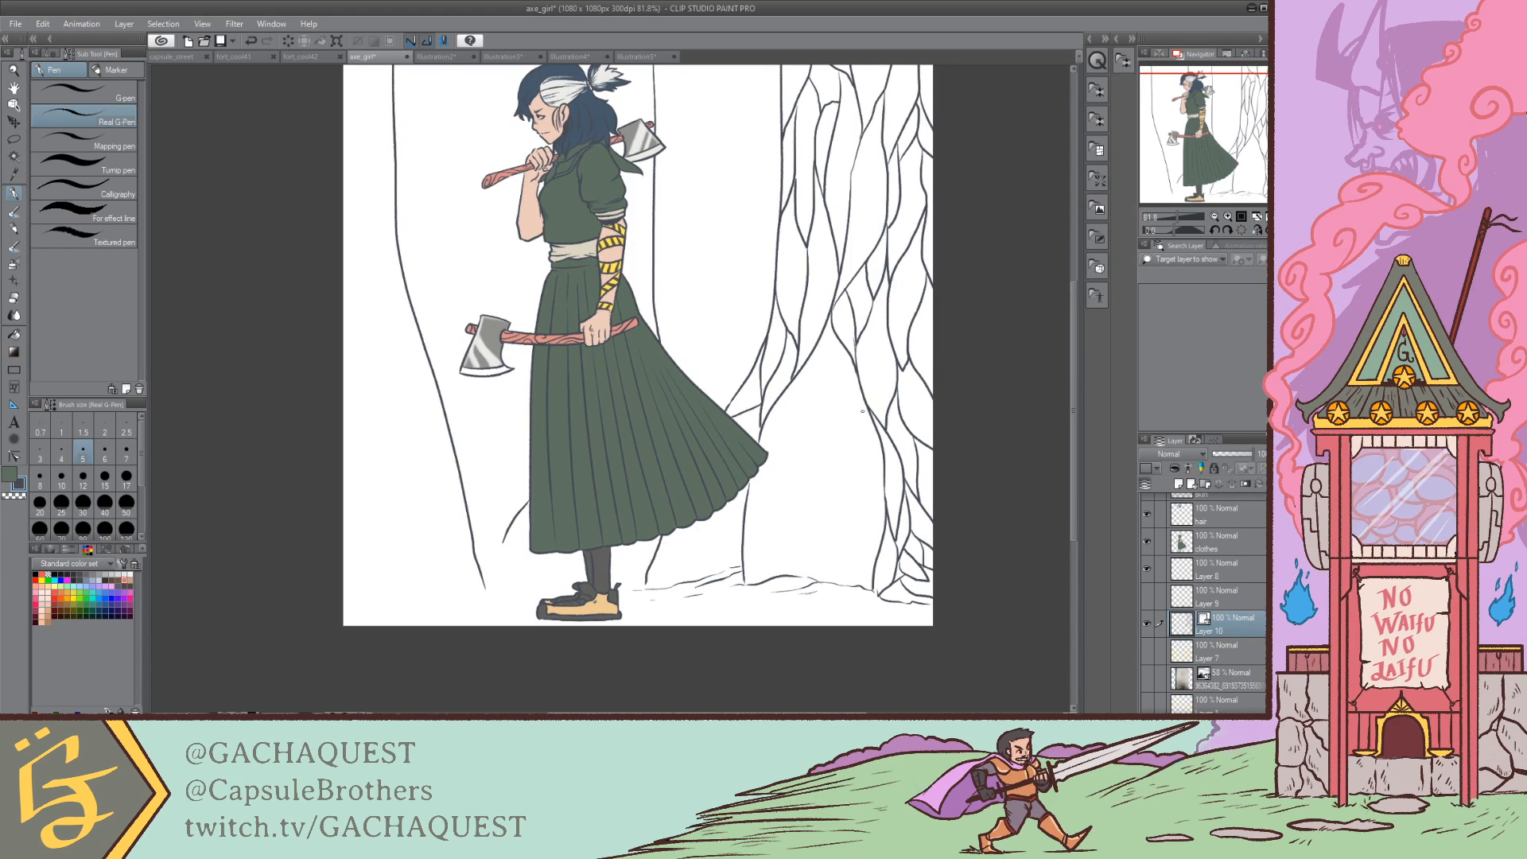
mouse_move(852, 403)
left_mouse_down()
mouse_move(813, 435)
mouse_move(839, 342)
mouse_move(771, 417)
left_mouse_up()
key("ctrl+z")
left_click_drag(835, 416, 884, 549)
key("ctrl+z")
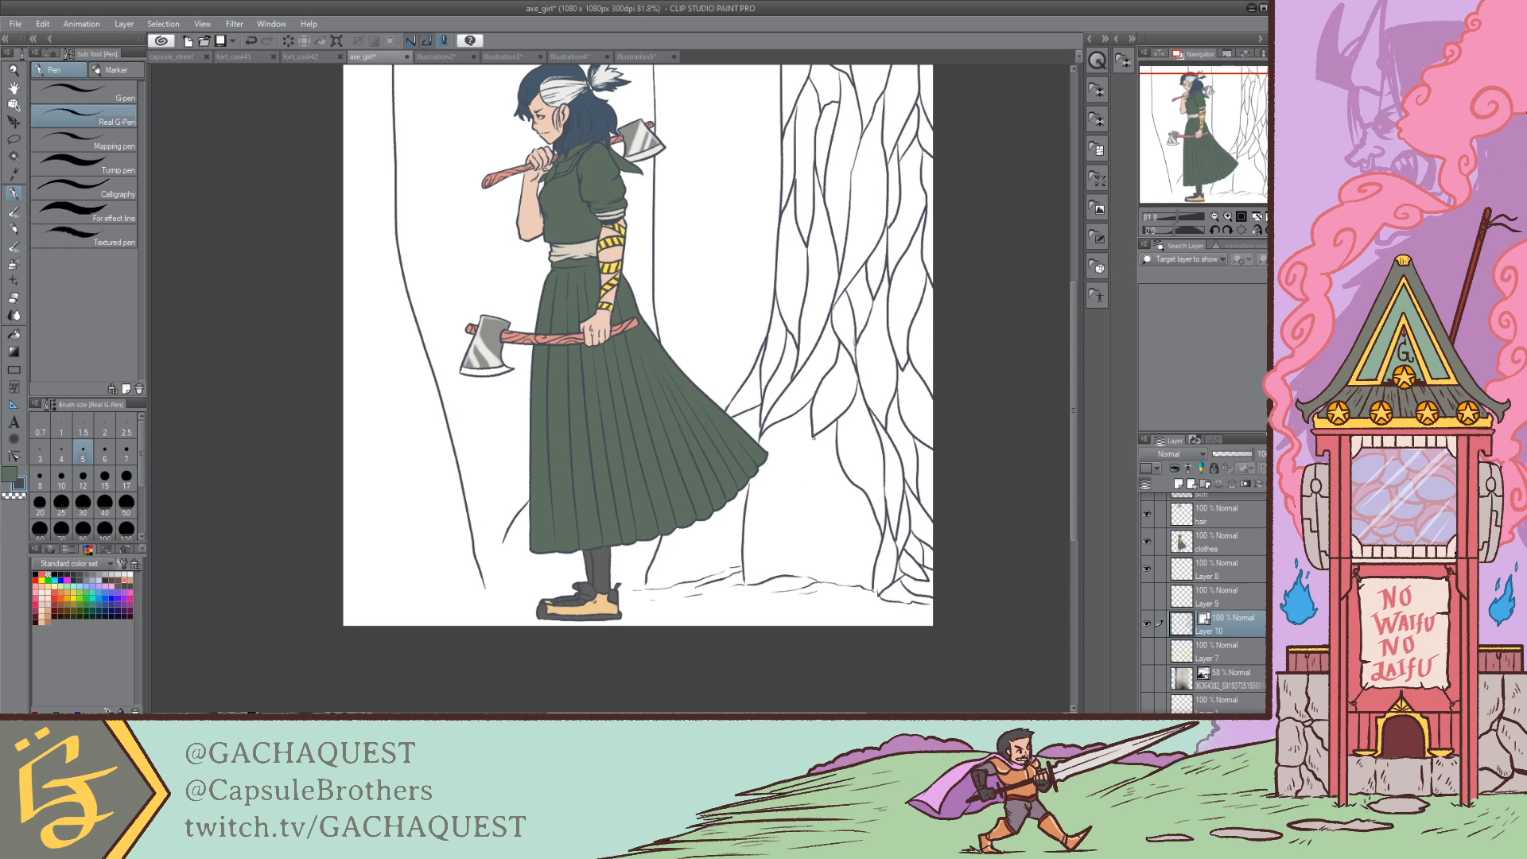
mouse_move(813, 437)
left_mouse_down()
mouse_move(827, 506)
mouse_move(840, 481)
mouse_move(797, 445)
mouse_move(816, 547)
mouse_move(818, 388)
left_mouse_up()
key("ctrl+z")
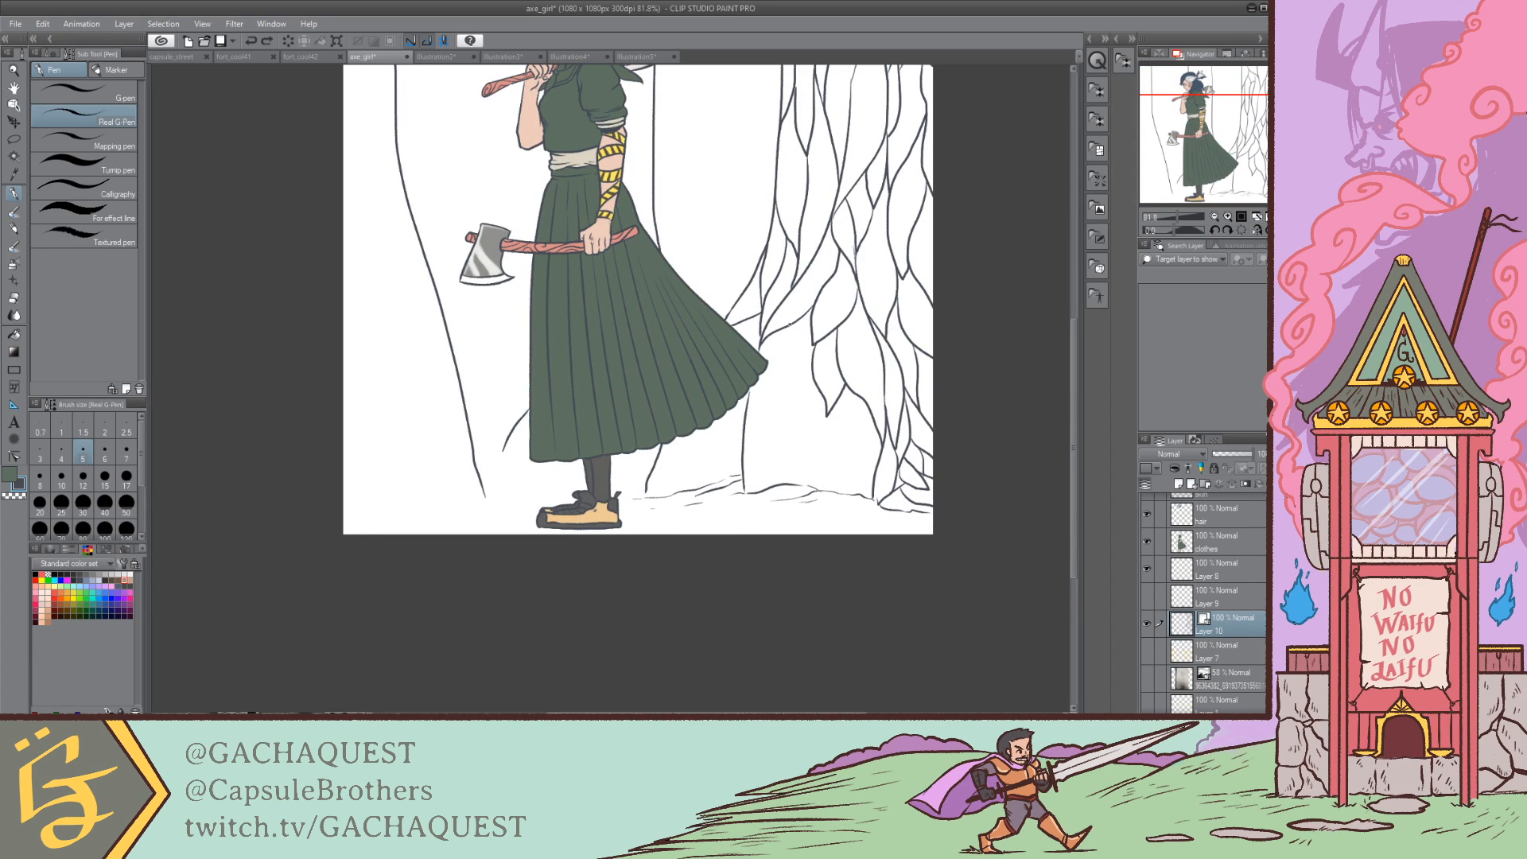
Step: Fill the remaining lower trunk behind the skirt with interlacing bark lines down to the ground line
mouse_move(790, 324)
left_mouse_down()
mouse_move(811, 384)
mouse_move(771, 407)
mouse_move(744, 460)
left_mouse_up()
mouse_move(811, 384)
left_mouse_down()
mouse_move(784, 463)
mouse_move(762, 435)
left_mouse_up()
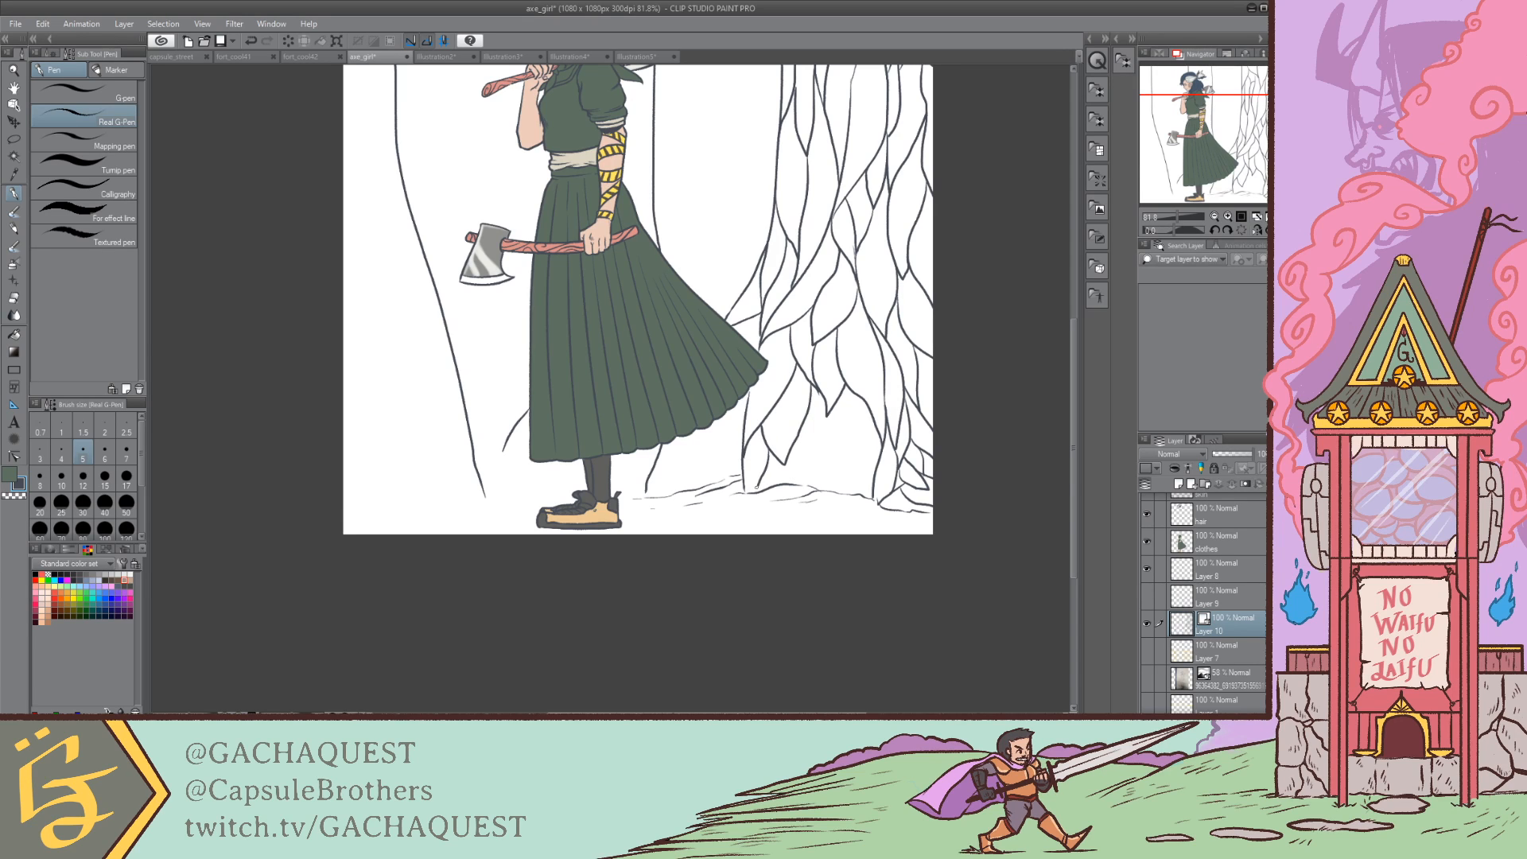
mouse_move(780, 462)
left_mouse_down()
mouse_move(806, 434)
mouse_move(827, 462)
mouse_move(842, 406)
mouse_move(858, 491)
mouse_move(876, 426)
mouse_move(860, 482)
mouse_move(852, 457)
mouse_move(841, 482)
mouse_move(821, 479)
left_mouse_up()
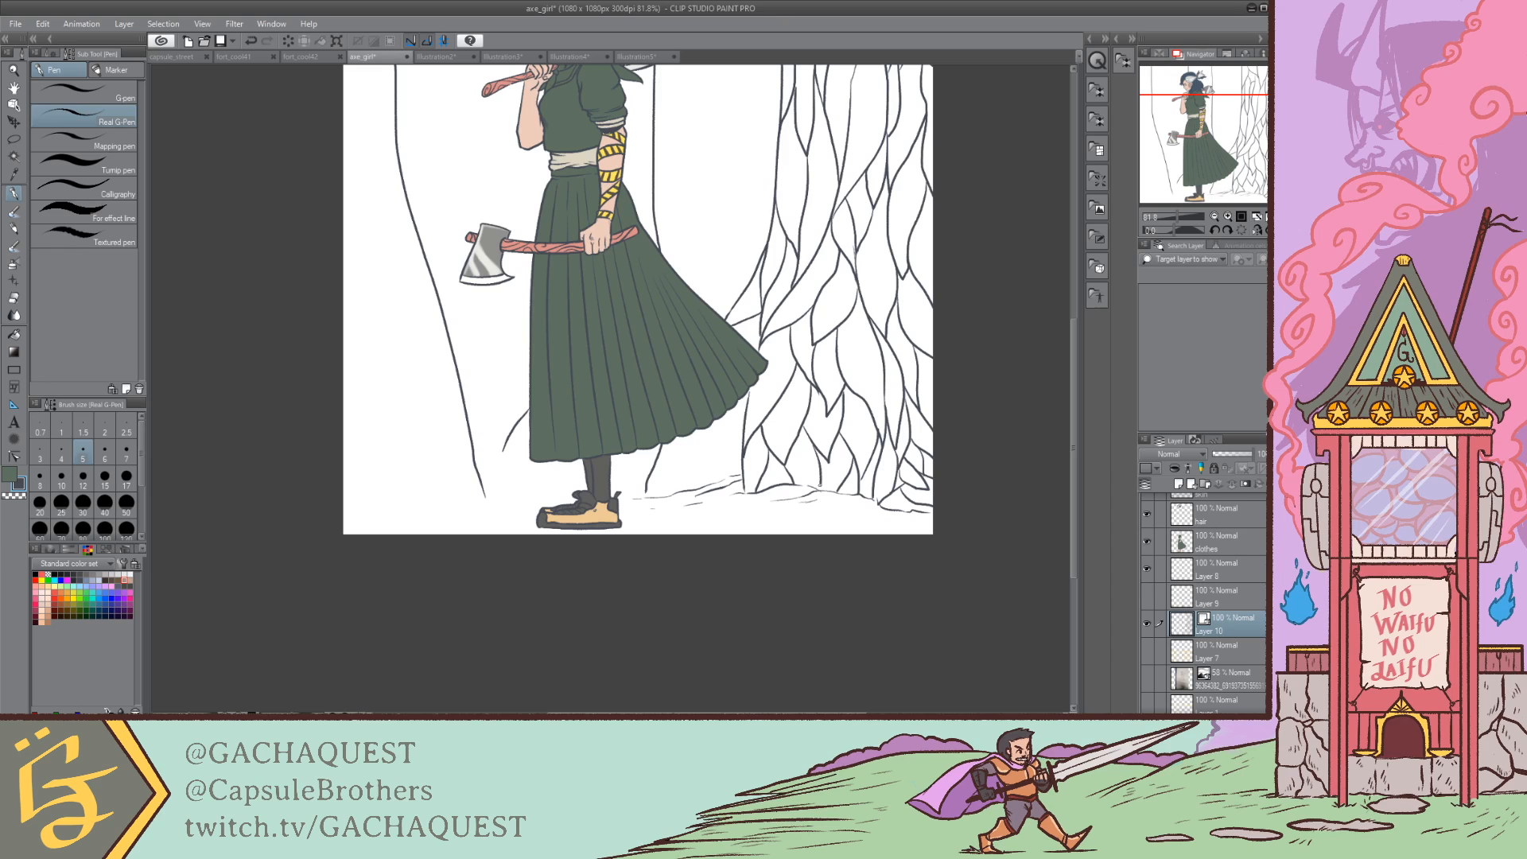
Step: Fill the remaining trunk base between the skirt hem and the ground line with curved, leaf-shaped bark lines
left_click_drag(1208, 162, 1210, 161)
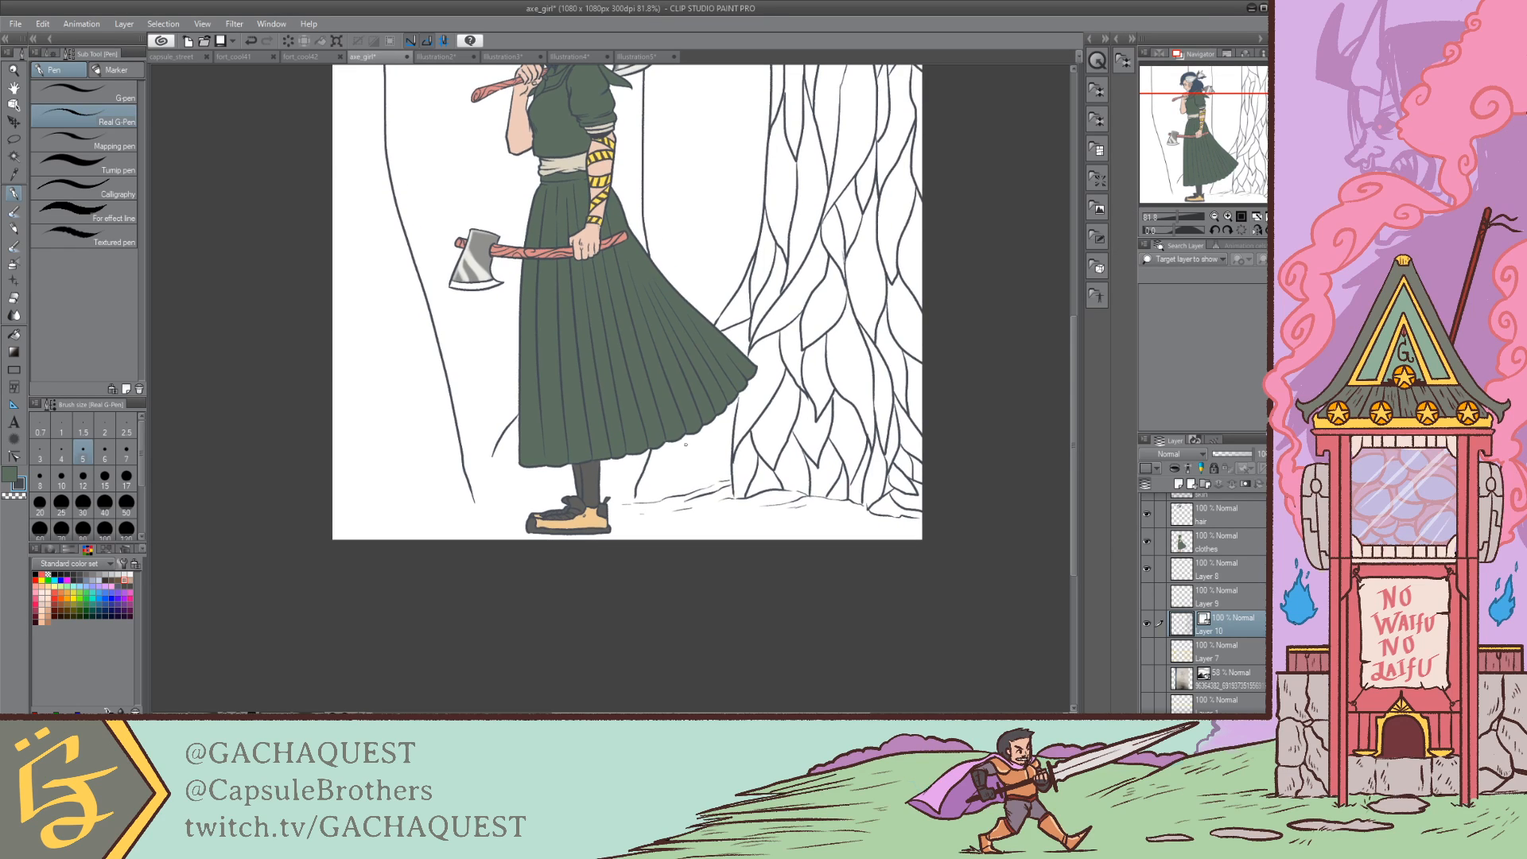
mouse_move(645, 463)
left_mouse_down()
mouse_move(702, 426)
mouse_move(718, 474)
mouse_move(731, 440)
mouse_move(692, 480)
mouse_move(684, 470)
mouse_move(633, 497)
mouse_move(672, 490)
left_mouse_up()
key("ctrl+z")
key("ctrl+z")
key("ctrl+z")
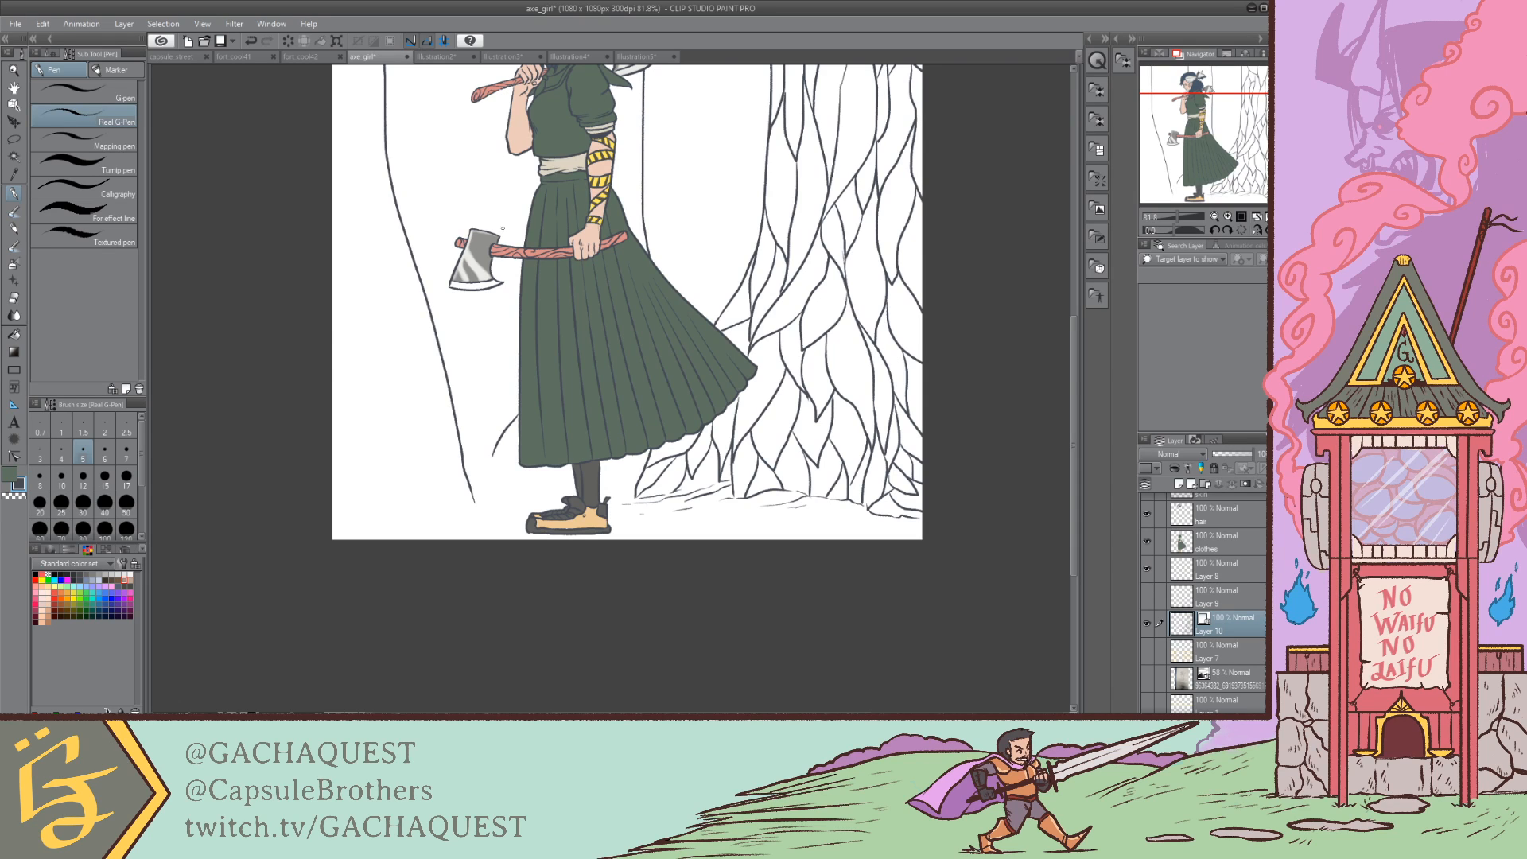
left_click_drag(371, 300, 396, 416)
key("ctrl+z")
mouse_move(411, 248)
left_mouse_down()
mouse_move(402, 298)
mouse_move(421, 384)
mouse_move(425, 308)
mouse_move(400, 397)
mouse_move(412, 365)
mouse_move(437, 457)
mouse_move(422, 345)
mouse_move(448, 407)
left_mouse_up()
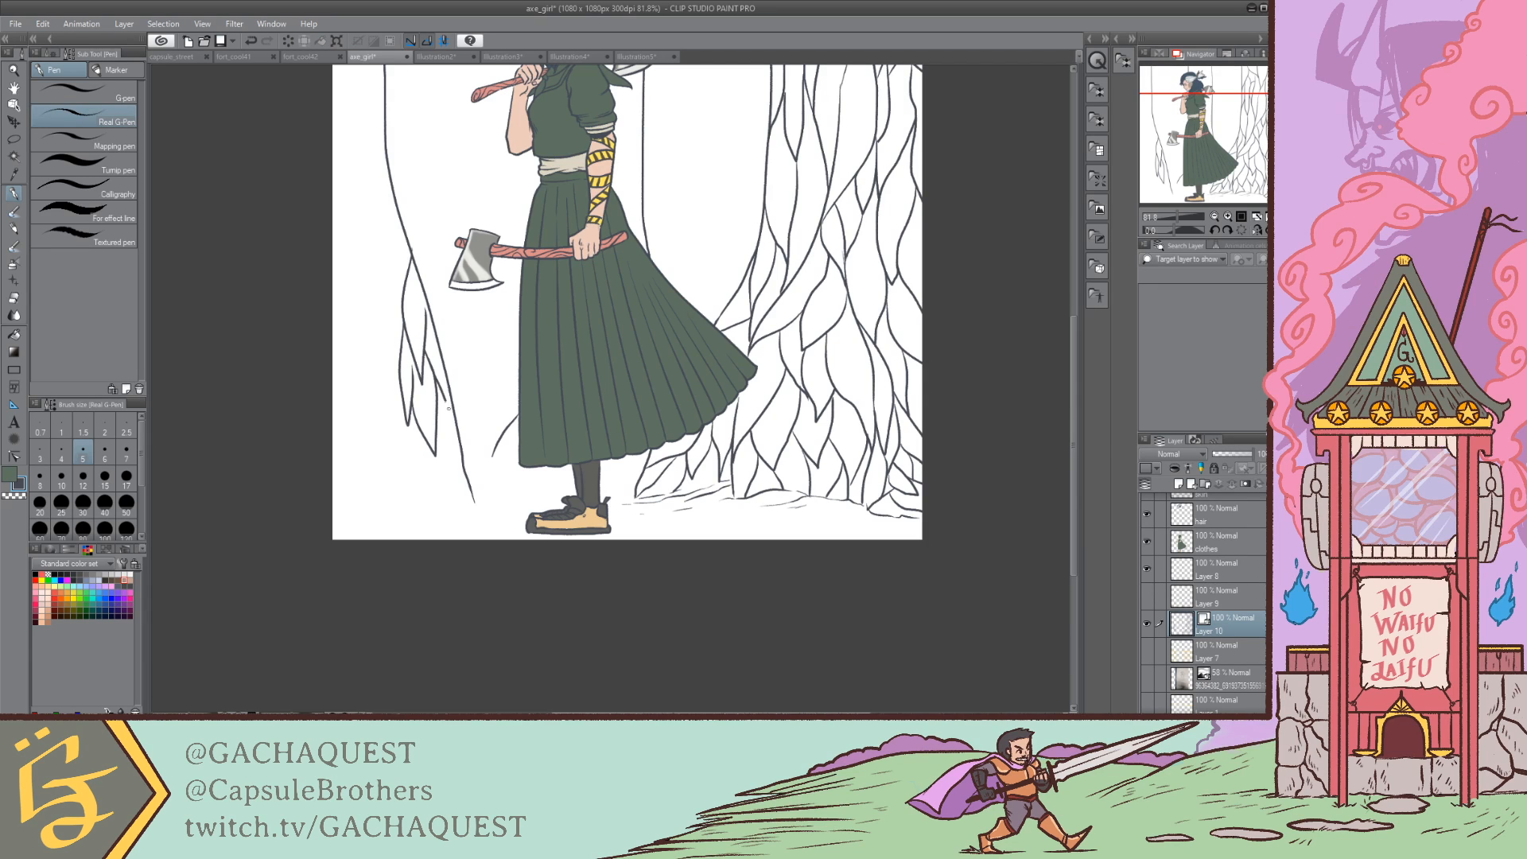
left_click_drag(558, 382, 575, 435)
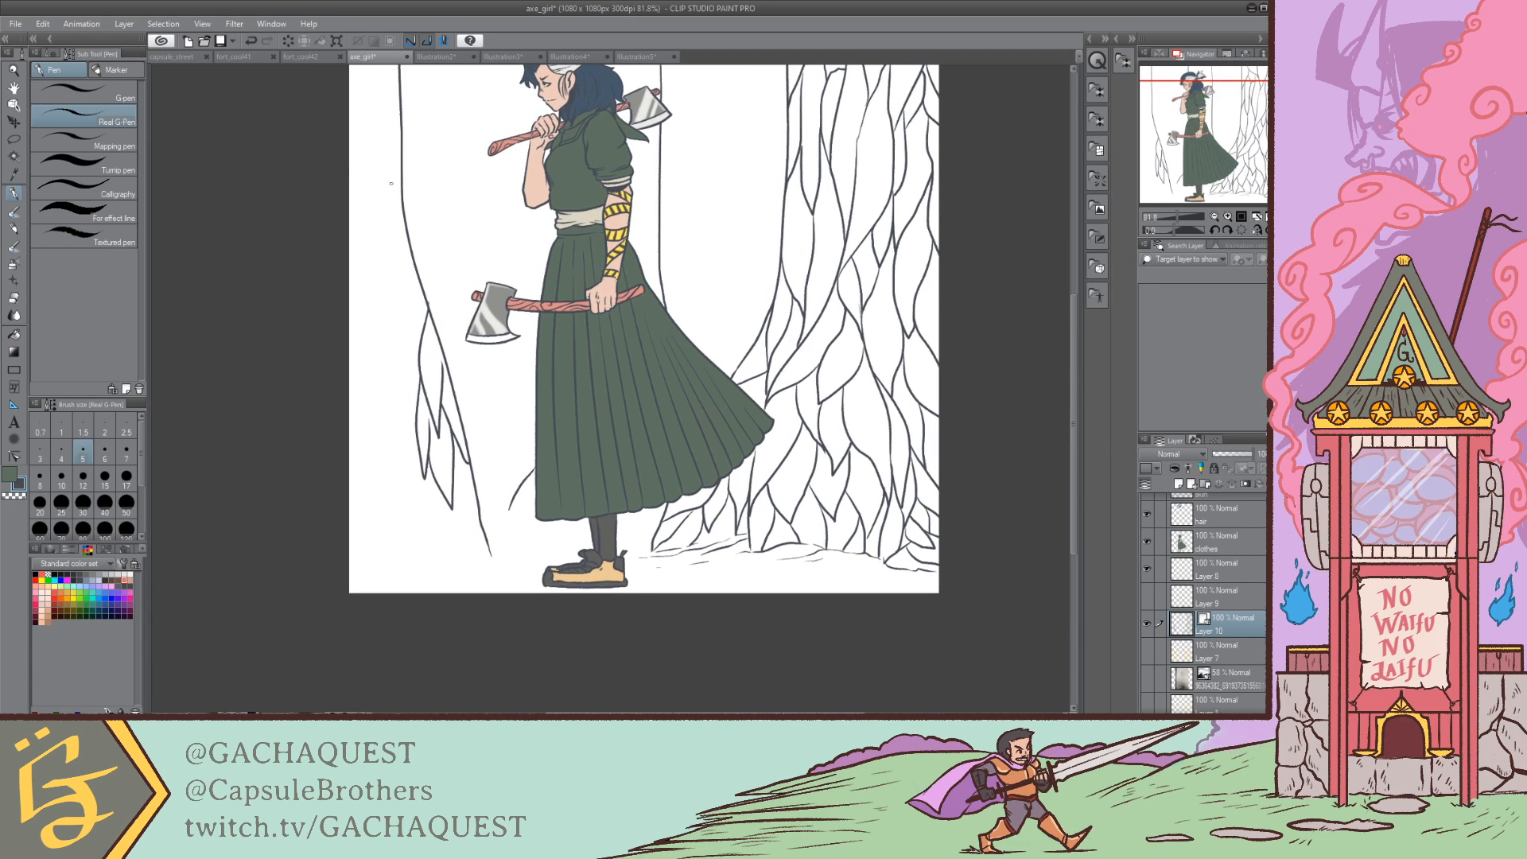
left_click_drag(360, 170, 368, 299)
key("ctrl+z")
key("ctrl+z")
key("ctrl+z")
key("ctrl+z")
key("ctrl+z")
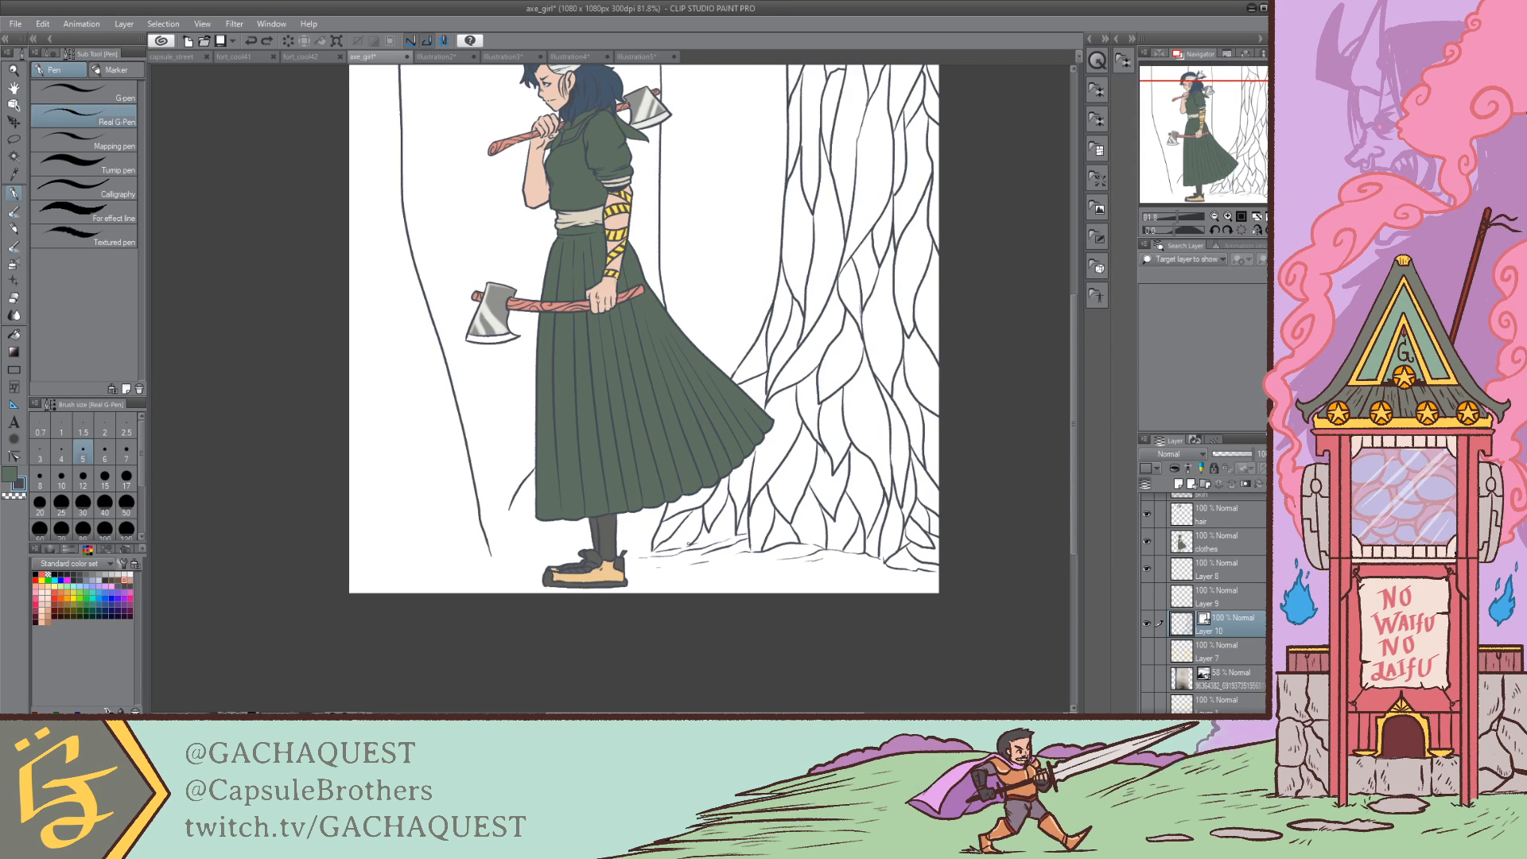
mouse_move(678, 546)
left_mouse_down()
mouse_move(727, 532)
mouse_move(695, 542)
left_mouse_up()
key("ctrl+z")
Step: Save the drawing and add a new raster layer directly beneath the tree line-art layer
left_click_drag(1210, 164, 1219, 152)
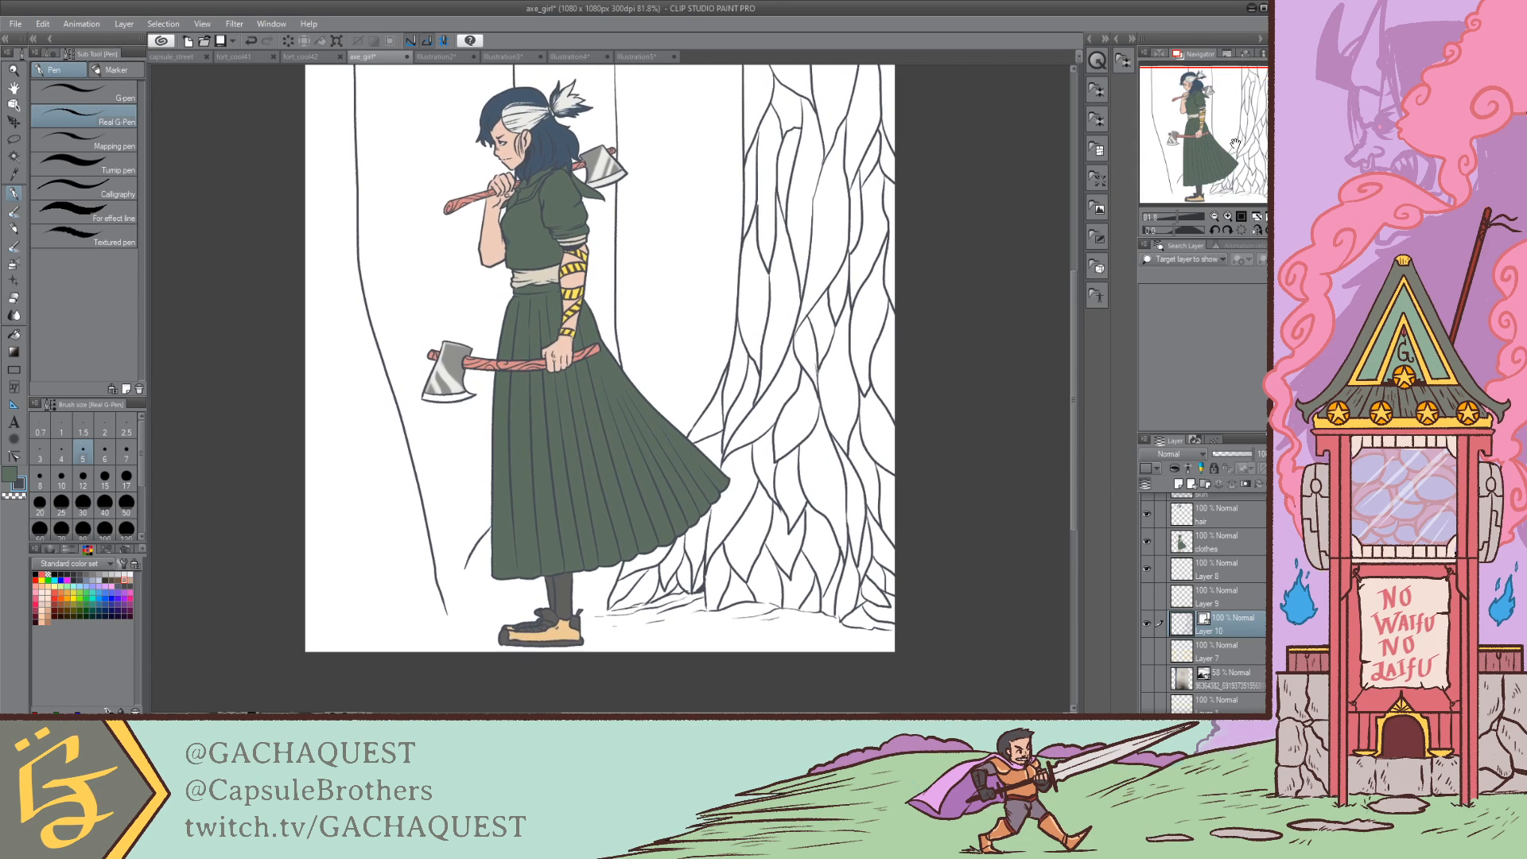
key("ctrl+s")
left_click(1228, 643)
left_click(1179, 483)
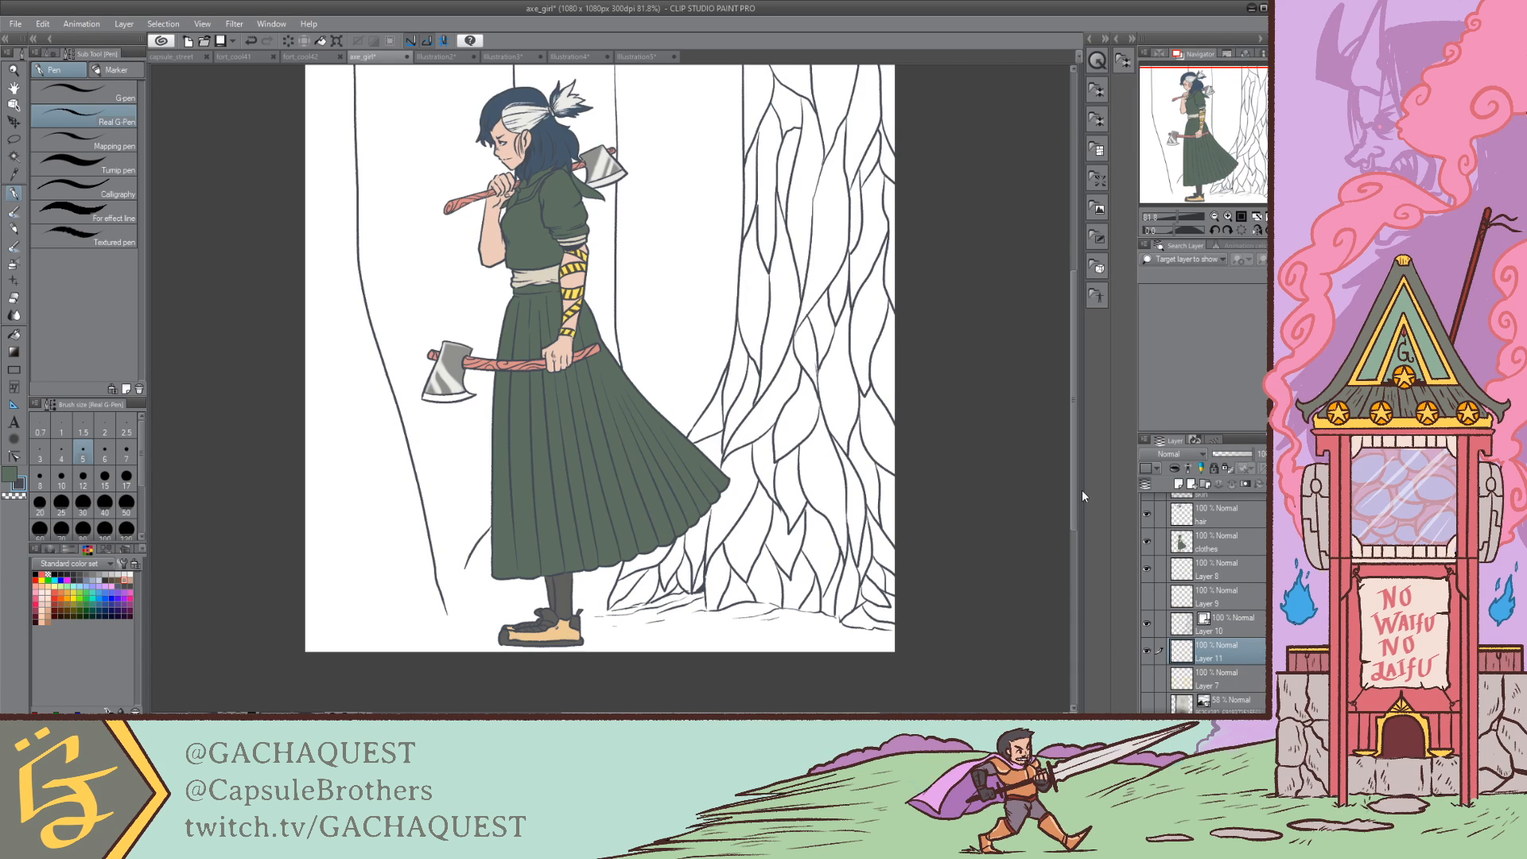
Step: Paint the bark-covered tree trunk solid with the axe handle's salmon-red colour, using a much larger Real G-Pen
left_click(516, 358, "alt")
left_click(14, 333)
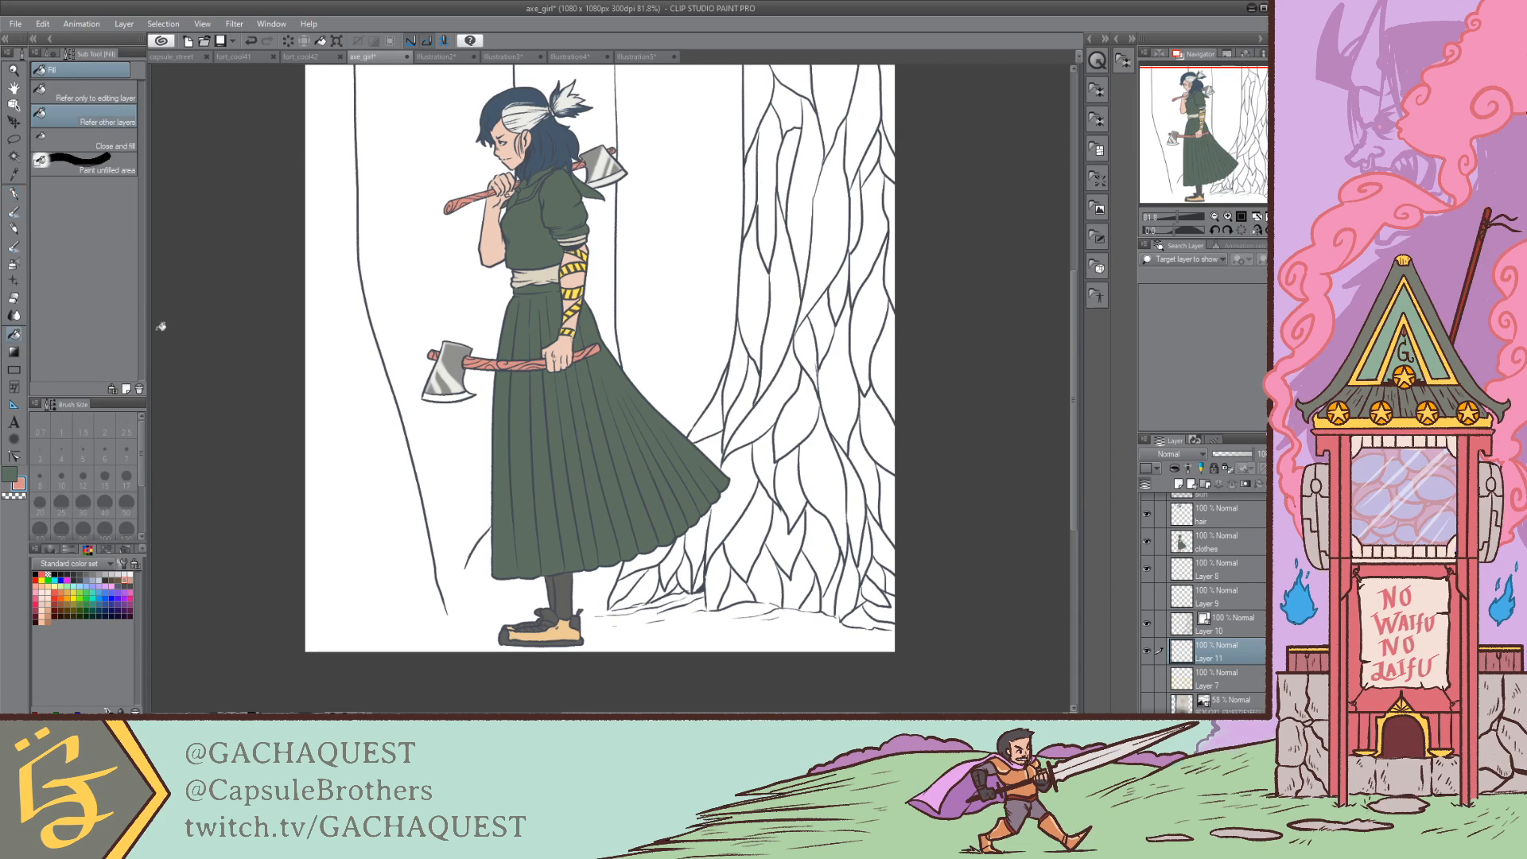
key("p")
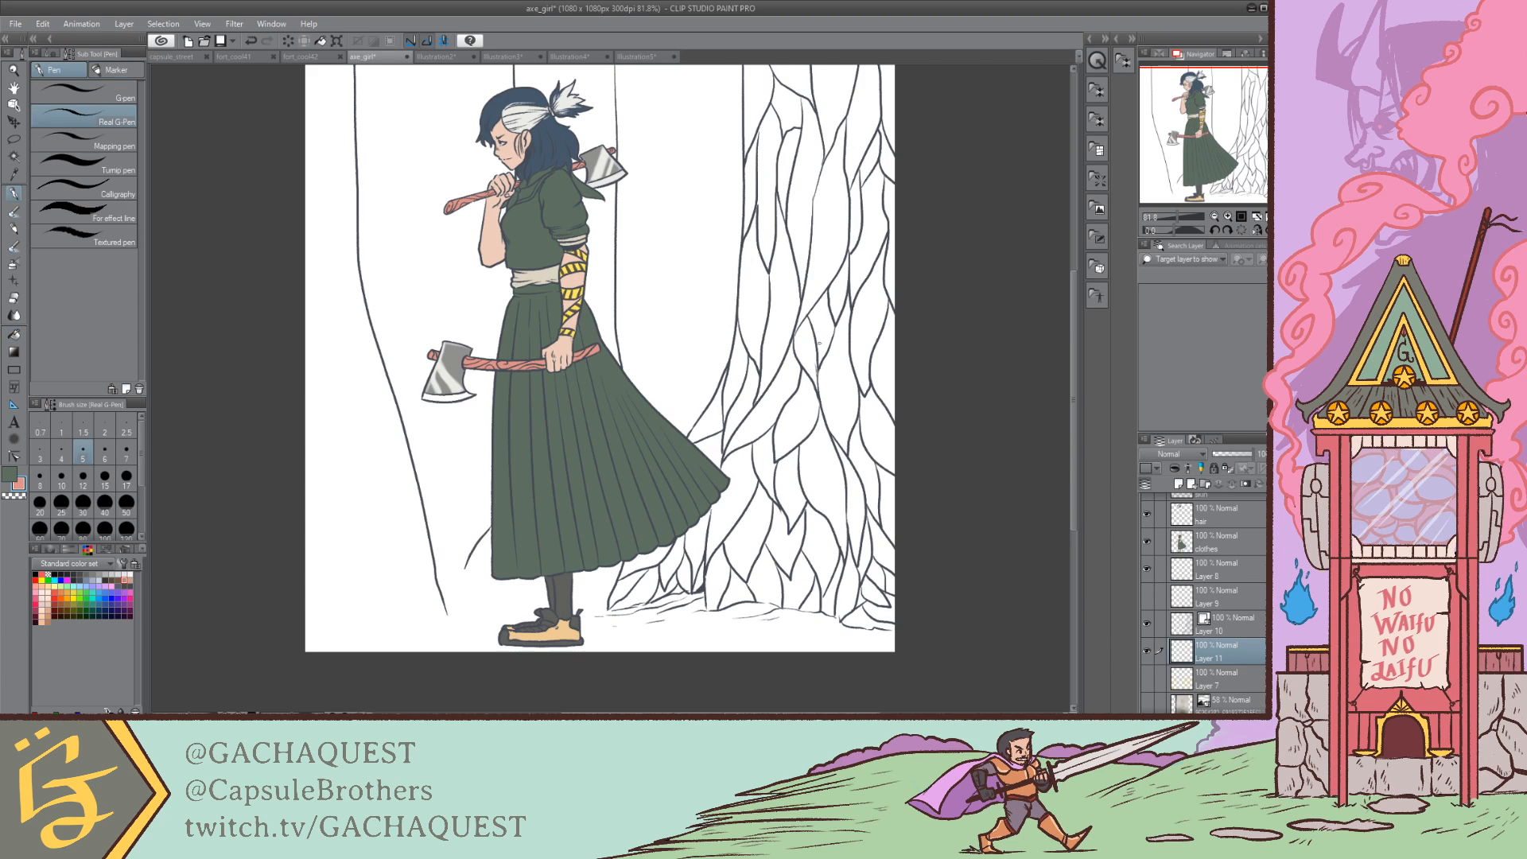
key("bracketright")
key("bracketright")
key("bracketright")
key("bracketright")
key("bracketright")
key("bracketright")
key("bracketright")
key("bracketright")
key("bracketright")
mouse_move(838, 288)
left_mouse_down()
mouse_move(867, 103)
mouse_move(797, 233)
mouse_move(759, 163)
mouse_move(819, 111)
mouse_move(767, 429)
mouse_move(767, 139)
mouse_move(795, 540)
mouse_move(710, 473)
mouse_move(716, 398)
mouse_move(668, 532)
mouse_move(611, 598)
mouse_move(682, 568)
mouse_move(652, 588)
mouse_move(875, 576)
mouse_move(867, 593)
mouse_move(896, 550)
left_mouse_up()
Step: Erase the salmon paint spilling past the trunk's outline and below the ground line with the Hard eraser
key("e")
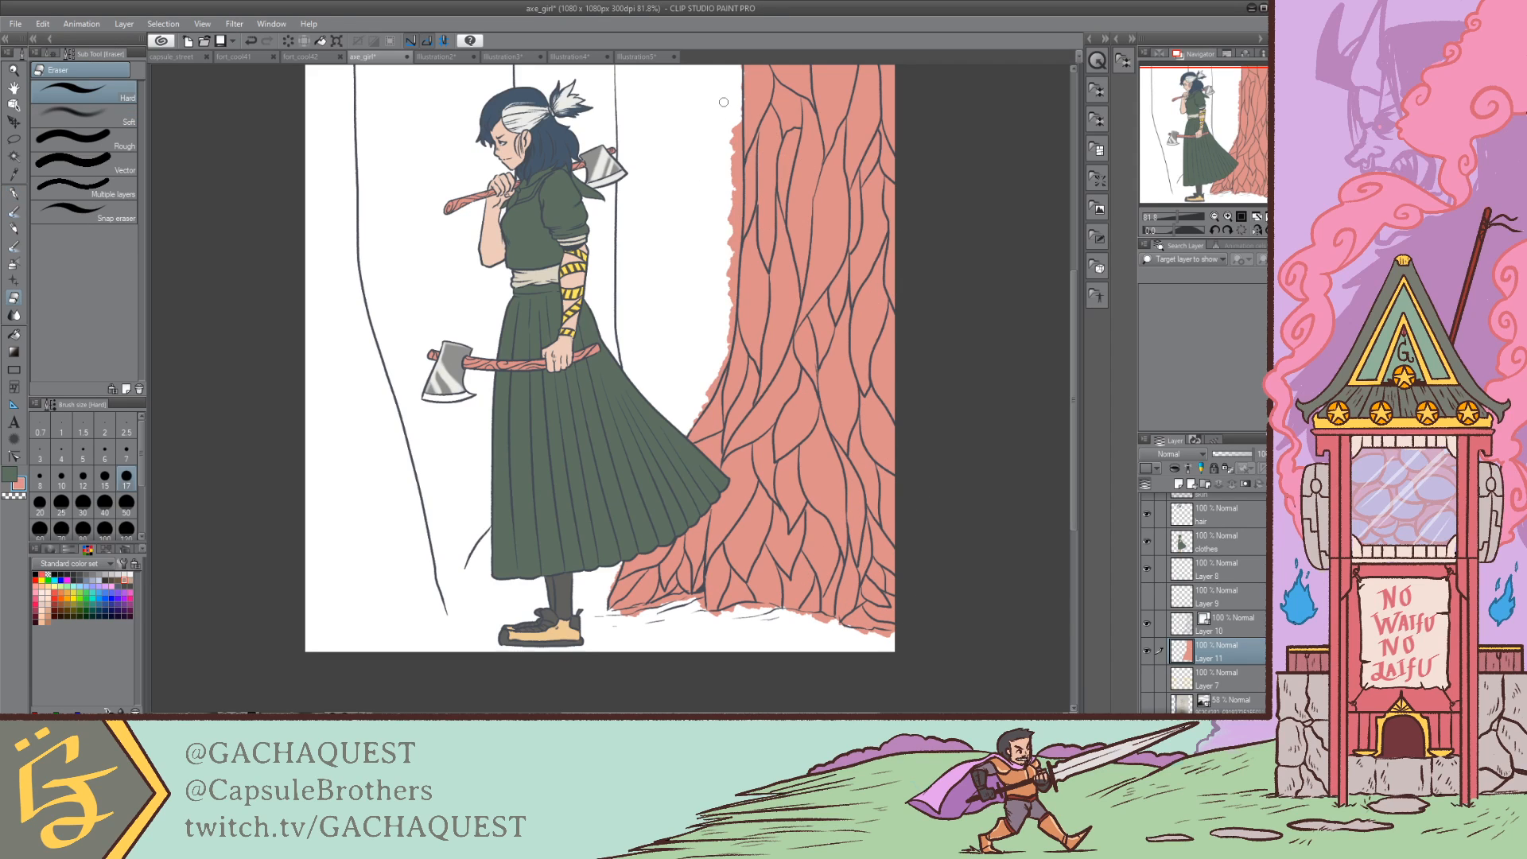
mouse_move(733, 120)
left_mouse_down()
mouse_move(732, 318)
mouse_move(690, 423)
left_mouse_up()
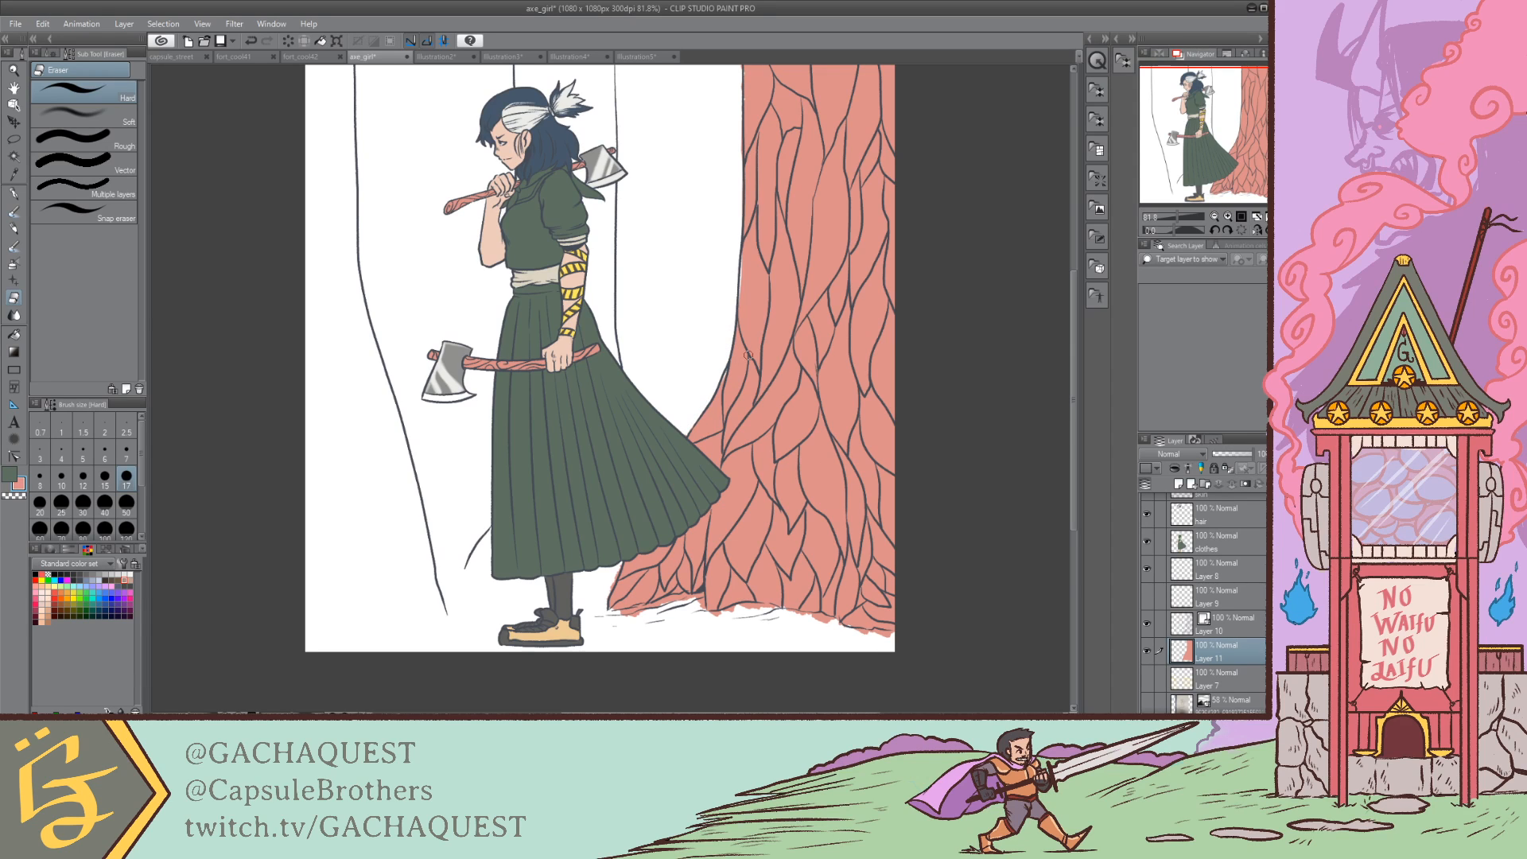
key("p")
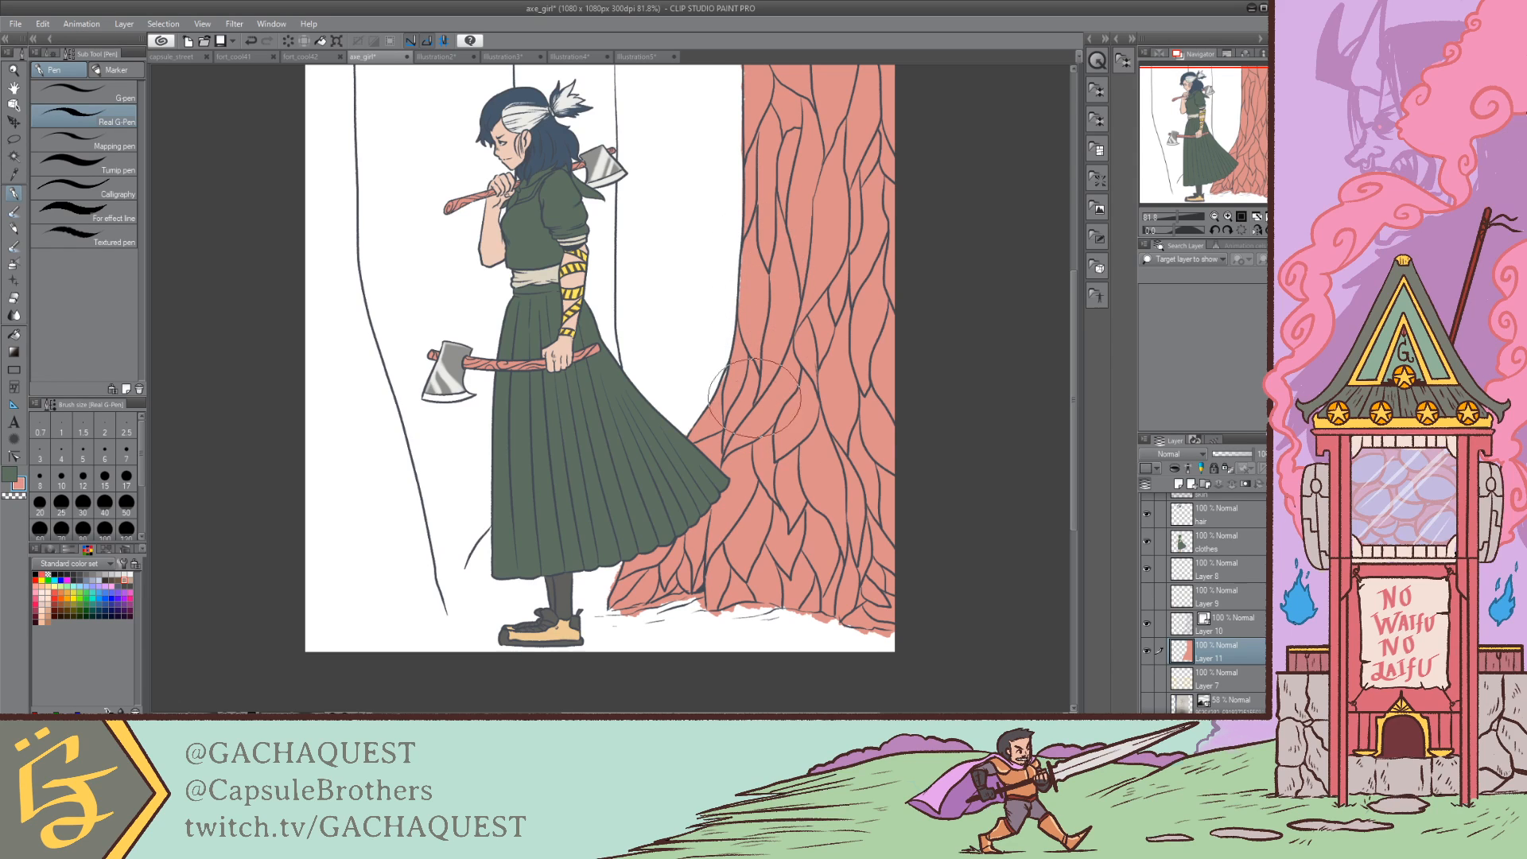
key("e")
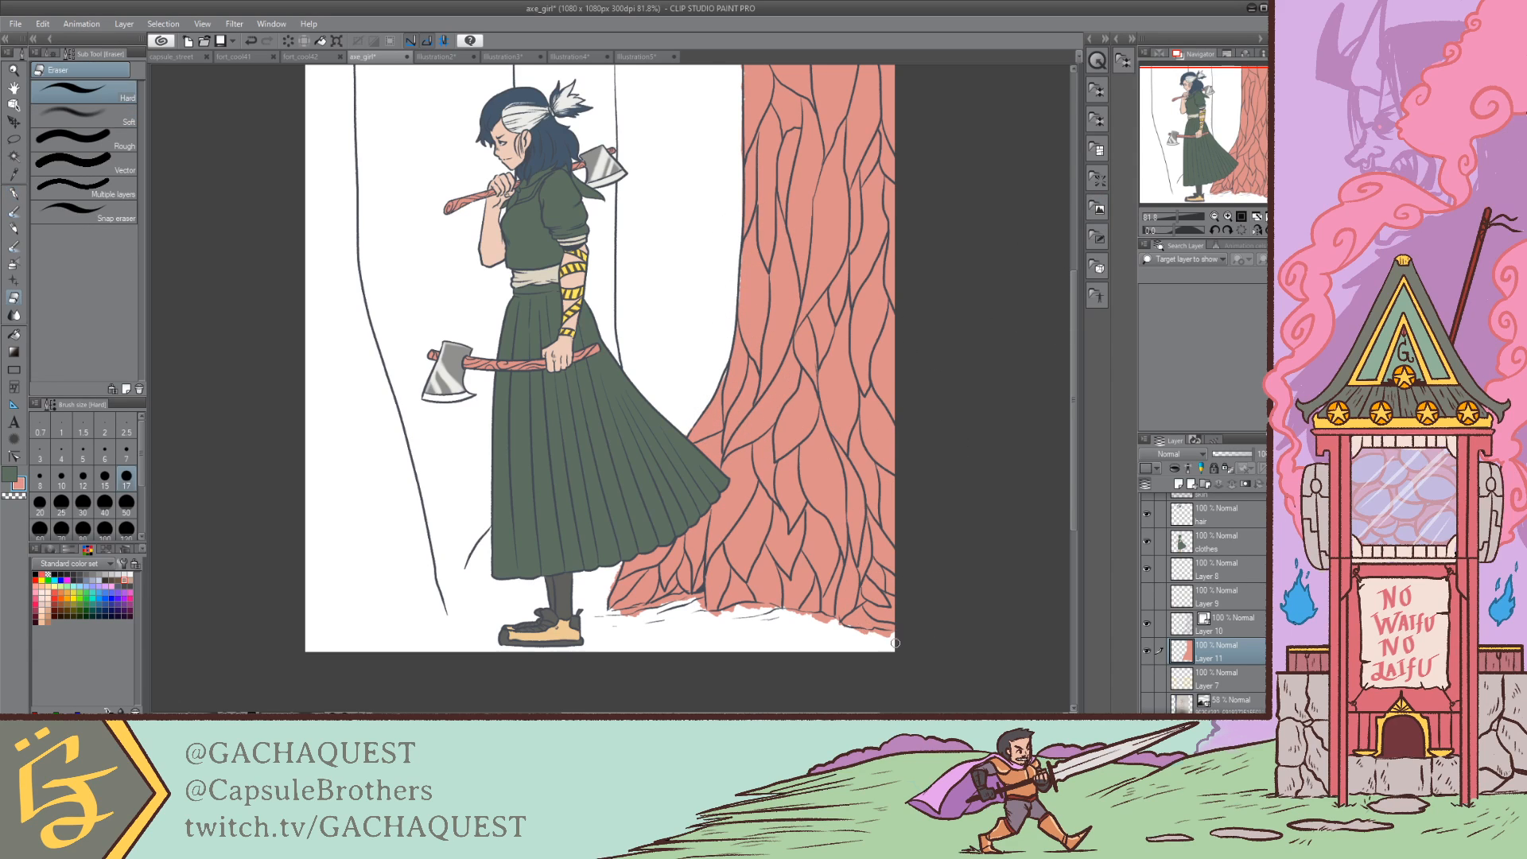
mouse_move(893, 640)
left_mouse_down()
mouse_move(755, 608)
mouse_move(703, 616)
mouse_move(698, 601)
mouse_move(617, 614)
mouse_move(687, 597)
mouse_move(719, 617)
mouse_move(831, 606)
mouse_move(775, 613)
mouse_move(883, 629)
left_mouse_up()
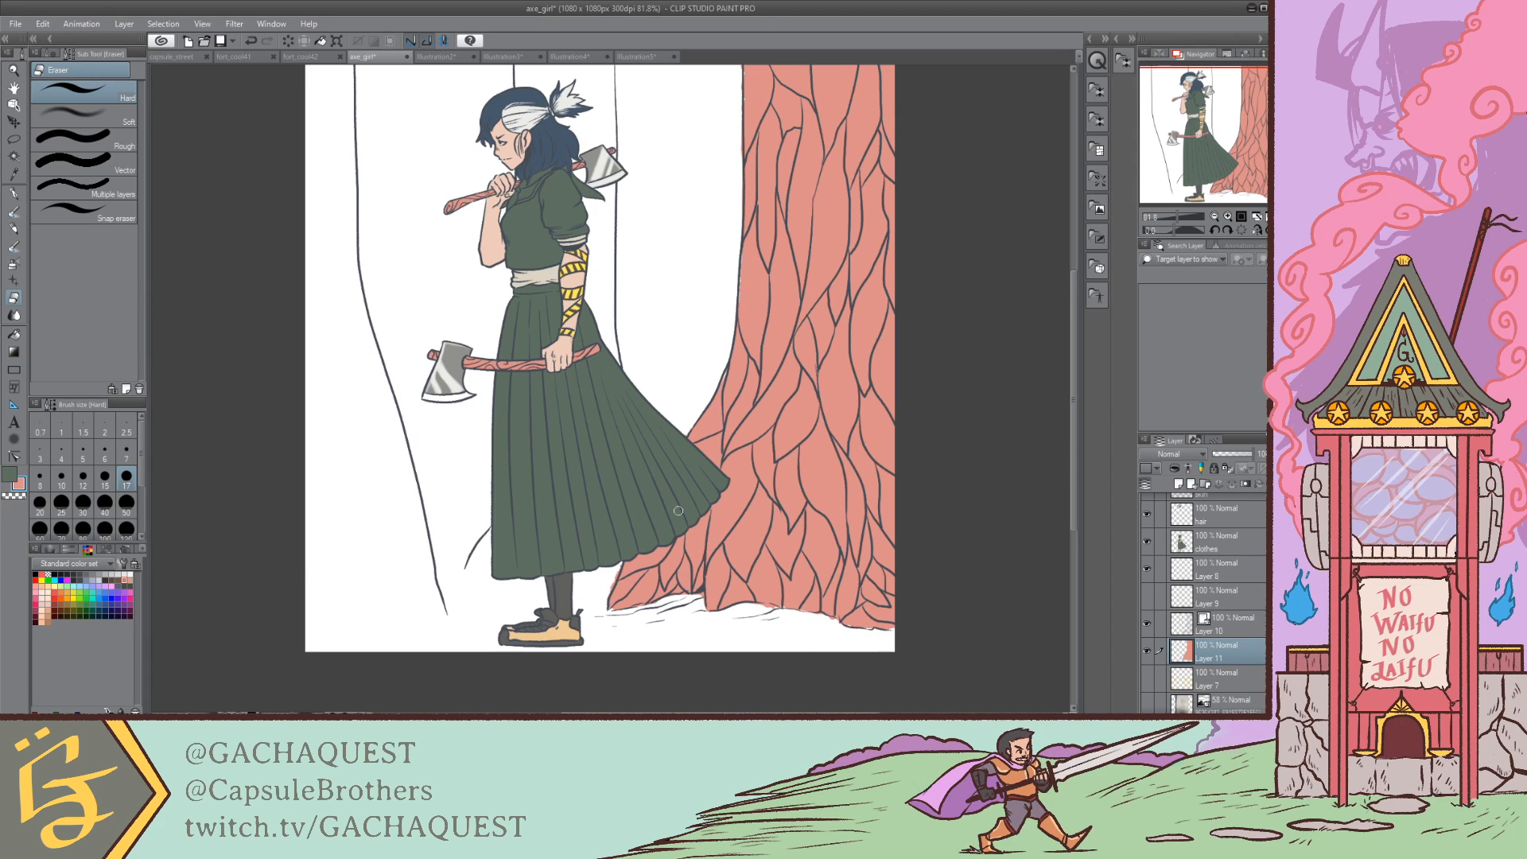
Step: Add a new layer above the tree line art and recolour the trunk's bark lines dark red on it
left_click(14, 195)
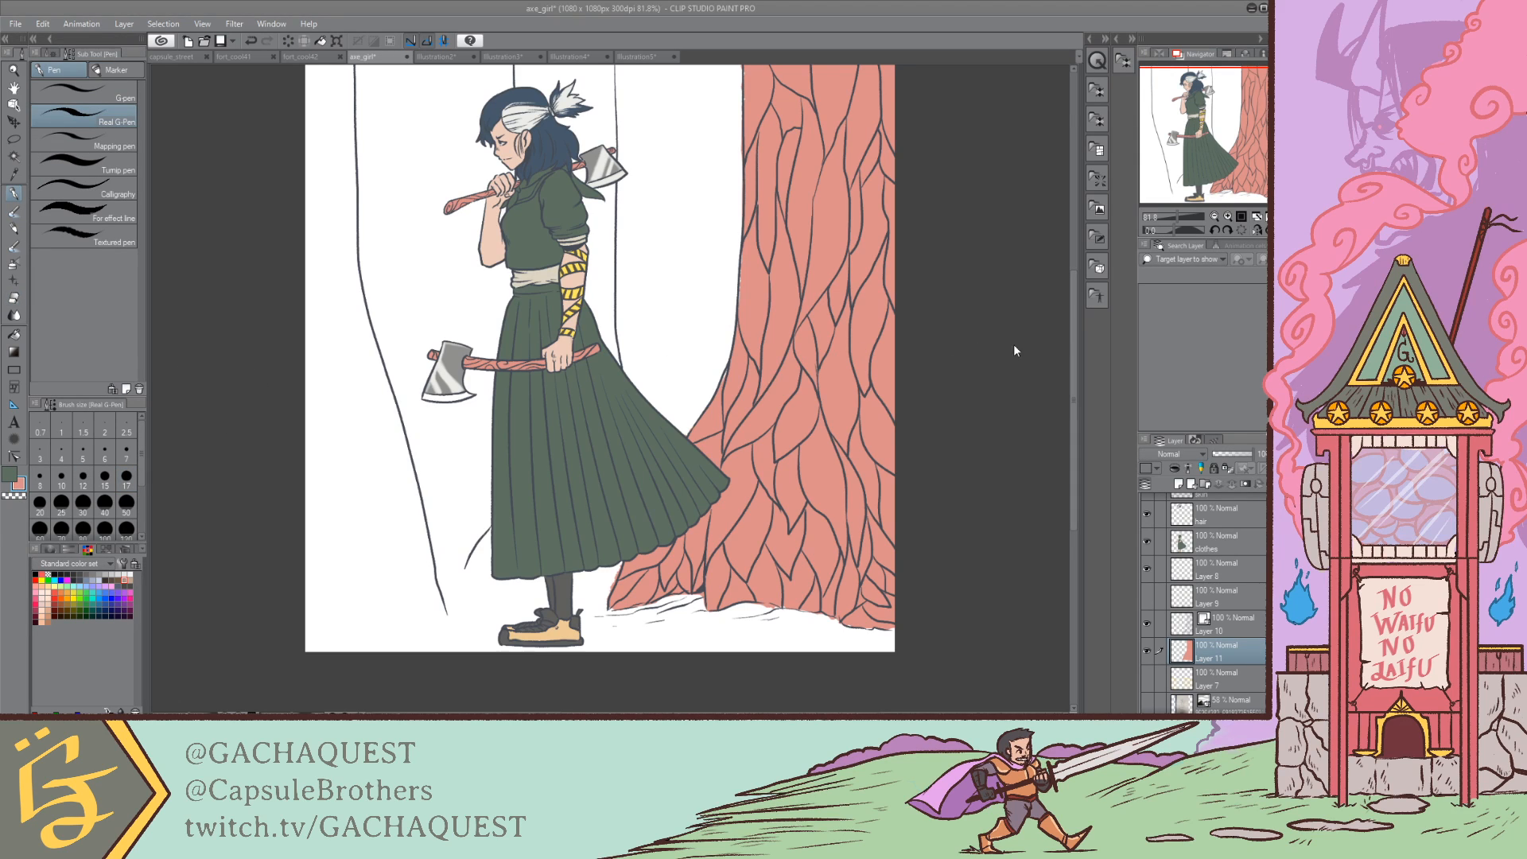
left_click(1233, 629)
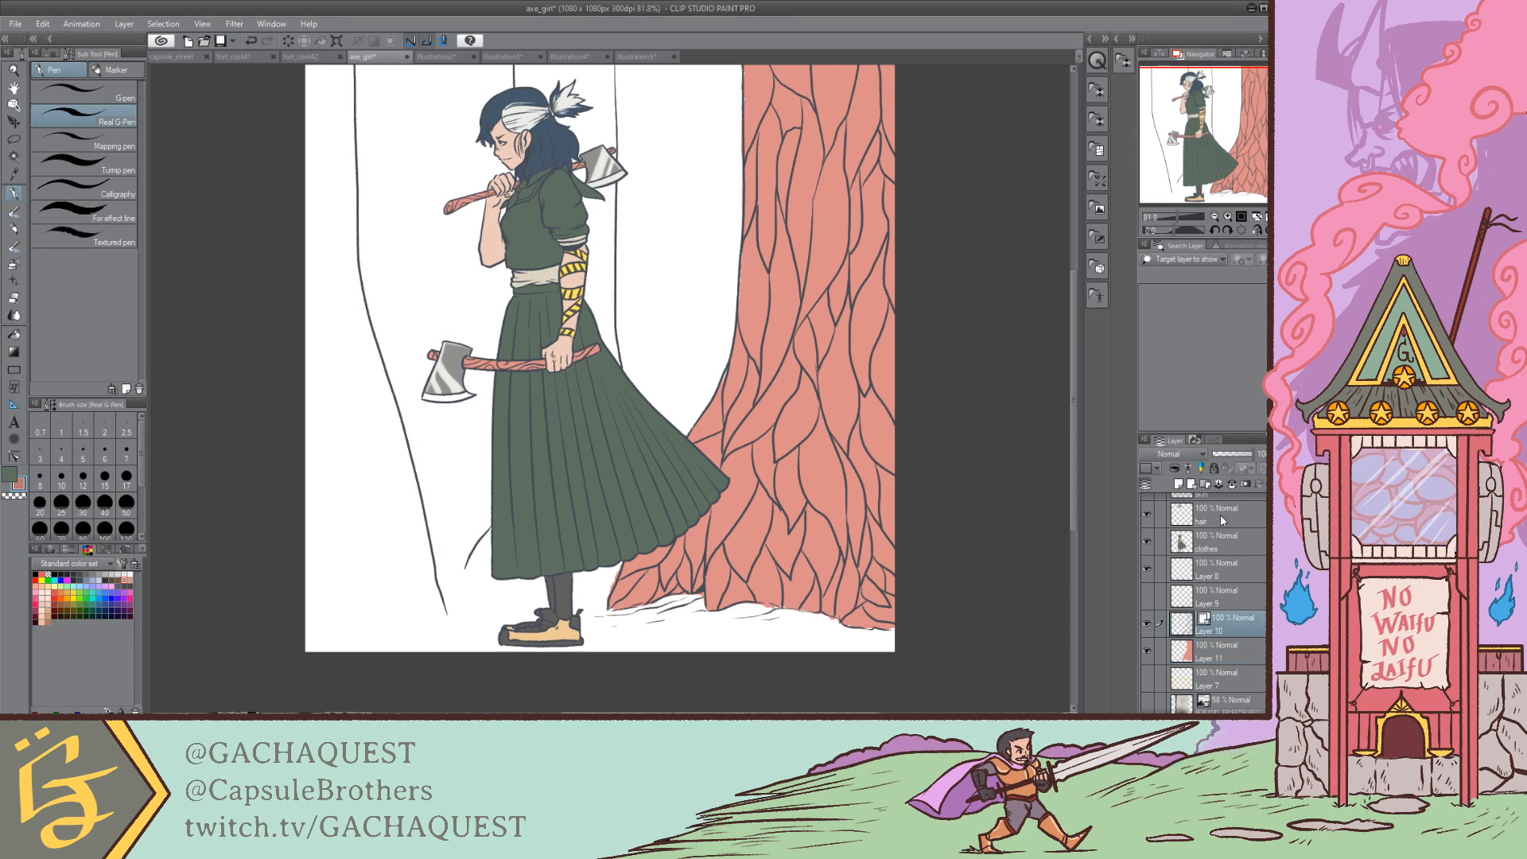
left_click(1177, 484)
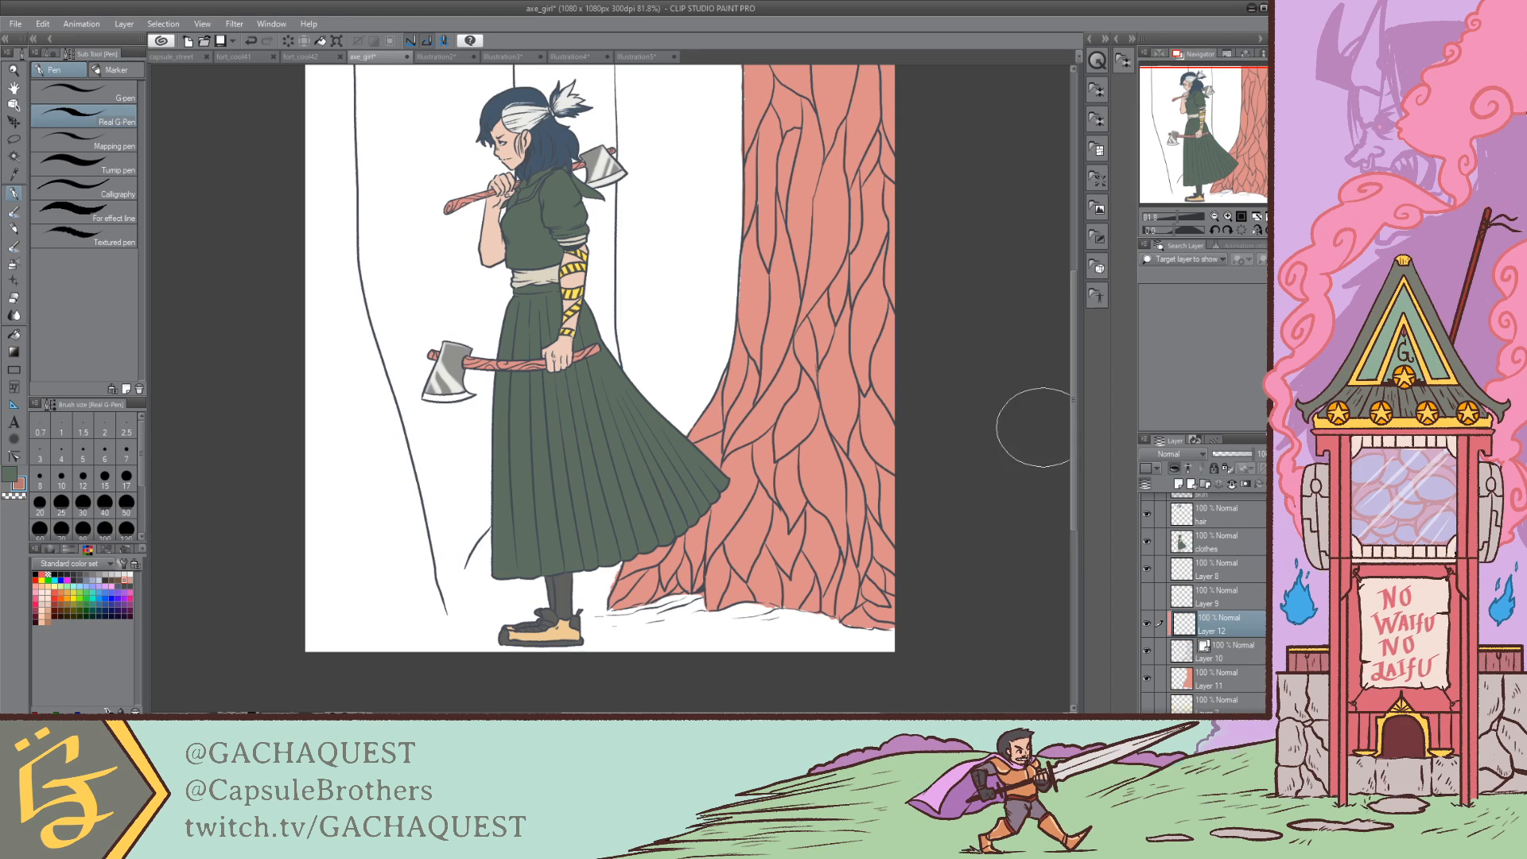
mouse_move(823, 119)
left_mouse_down()
mouse_move(768, 251)
mouse_move(808, 299)
left_mouse_up()
key("ctrl+z")
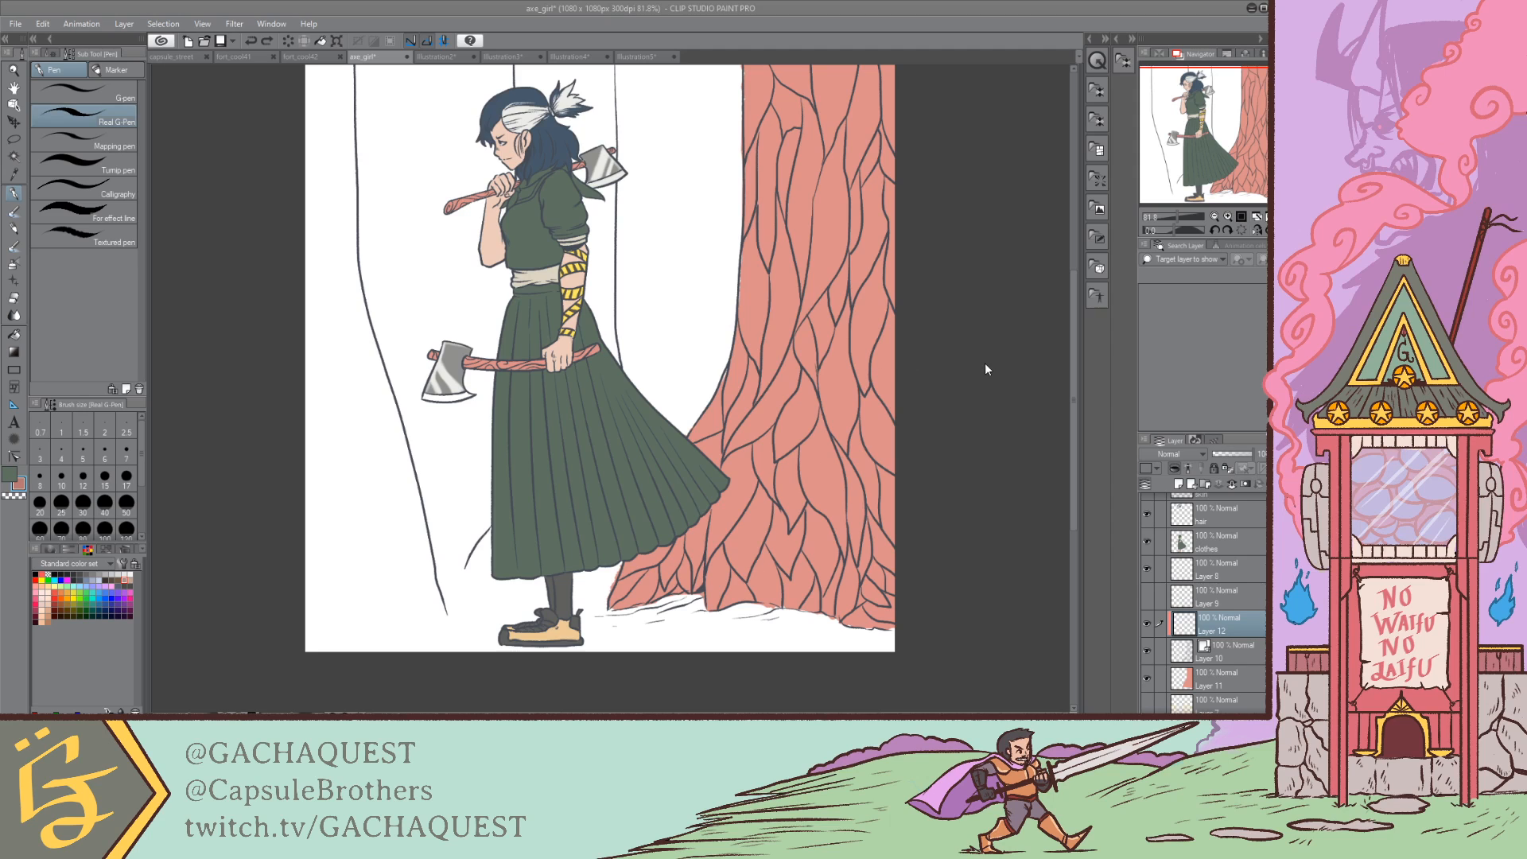
left_click(1095, 284)
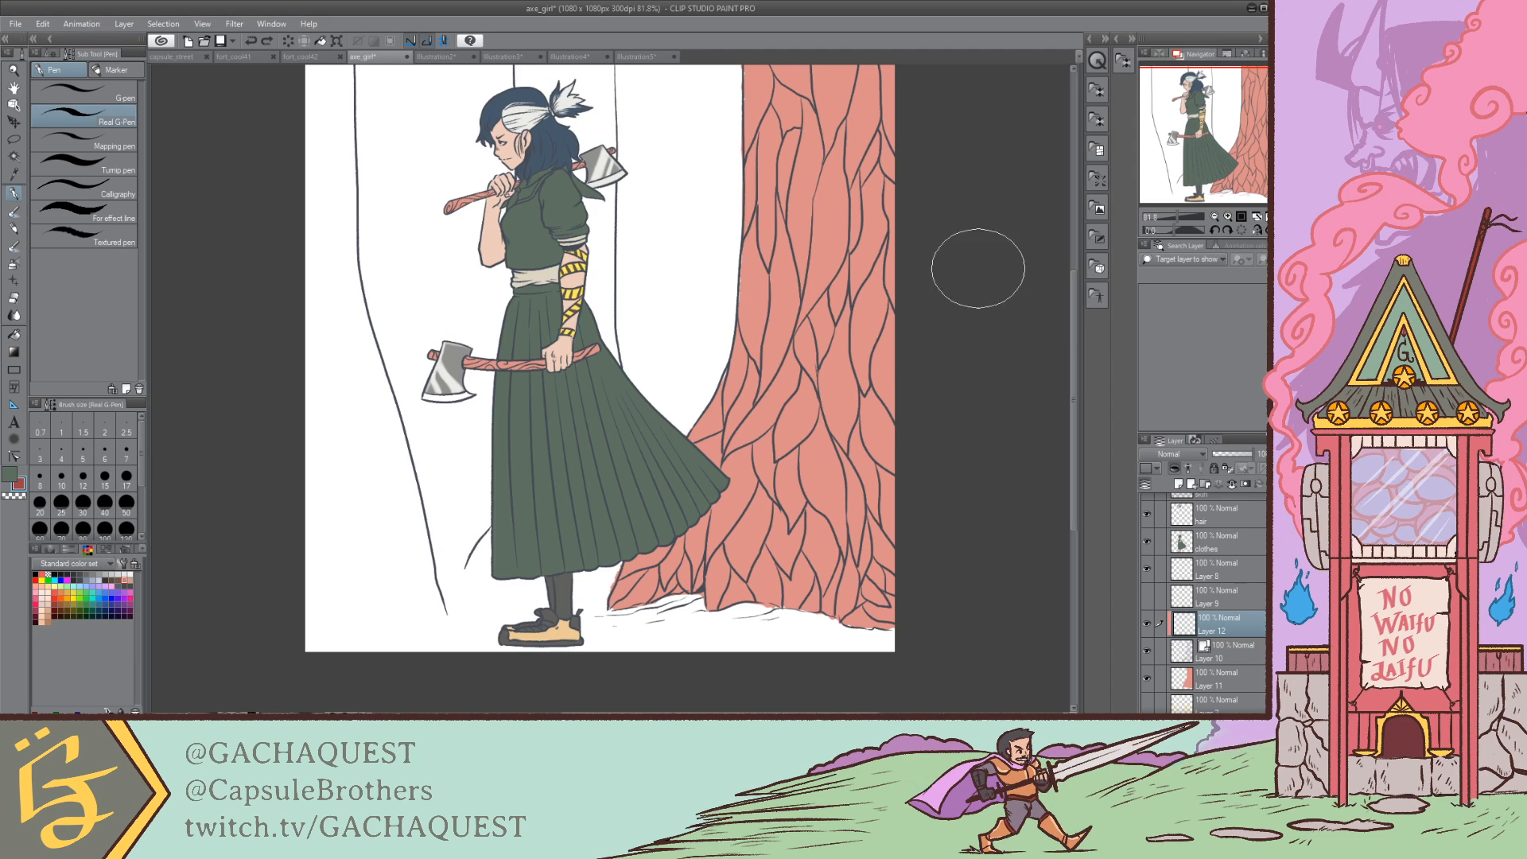
mouse_move(751, 156)
left_mouse_down()
mouse_move(742, 192)
mouse_move(859, 86)
mouse_move(765, 245)
mouse_move(803, 301)
mouse_move(912, 154)
mouse_move(733, 447)
mouse_move(757, 501)
mouse_move(699, 376)
mouse_move(720, 462)
mouse_move(618, 589)
mouse_move(640, 554)
mouse_move(779, 552)
mouse_move(684, 566)
mouse_move(789, 581)
mouse_move(914, 529)
mouse_move(872, 574)
mouse_move(777, 568)
mouse_move(880, 595)
mouse_move(881, 558)
mouse_move(735, 474)
mouse_move(740, 310)
mouse_move(799, 65)
mouse_move(908, 315)
mouse_move(752, 210)
left_mouse_up()
left_click_drag(1219, 140, 1215, 130)
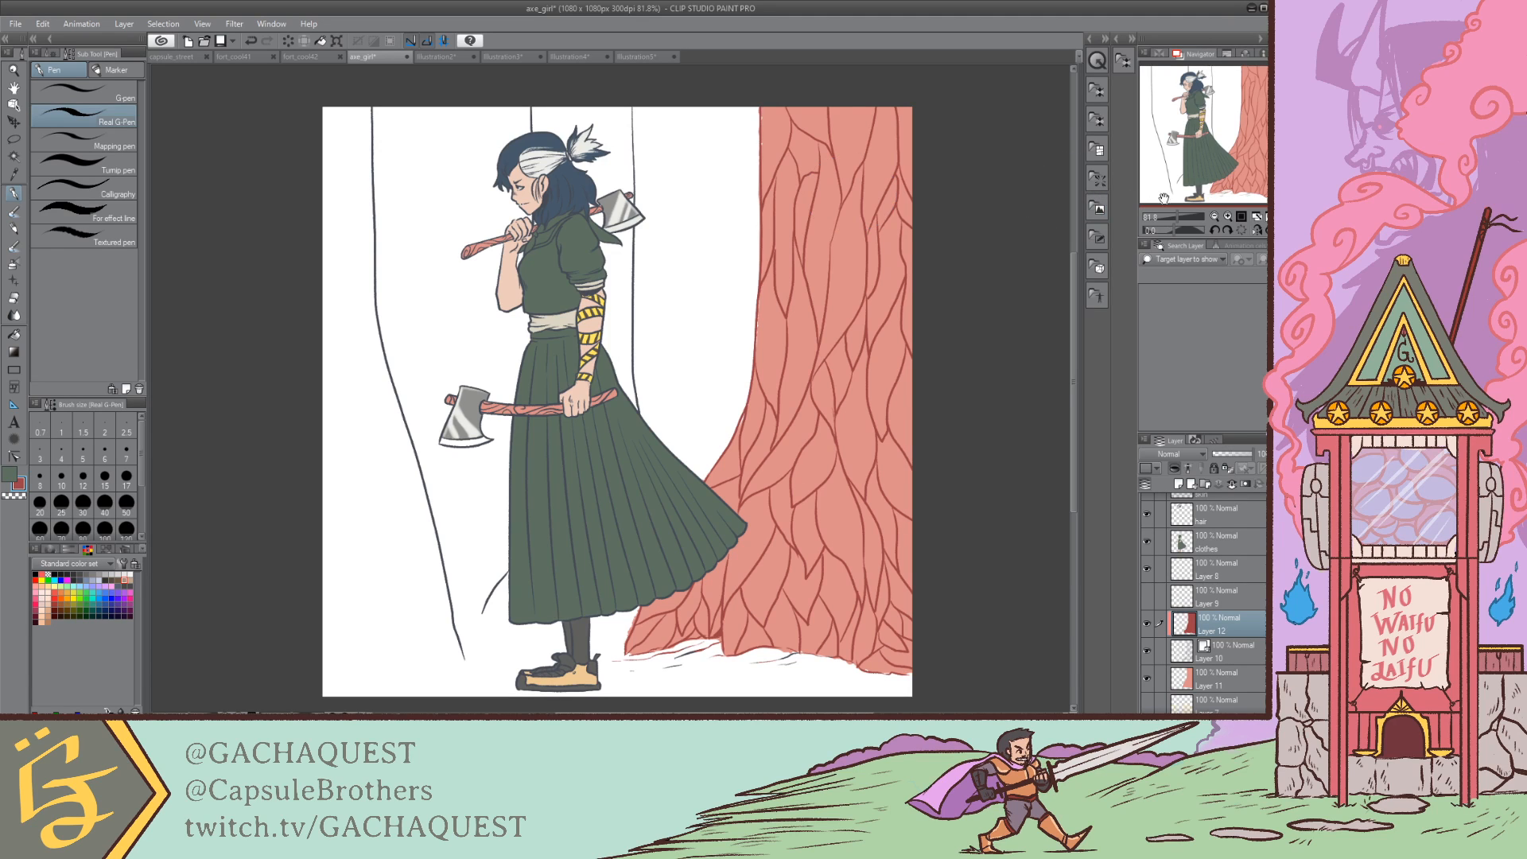
left_click_drag(1209, 147, 1201, 158)
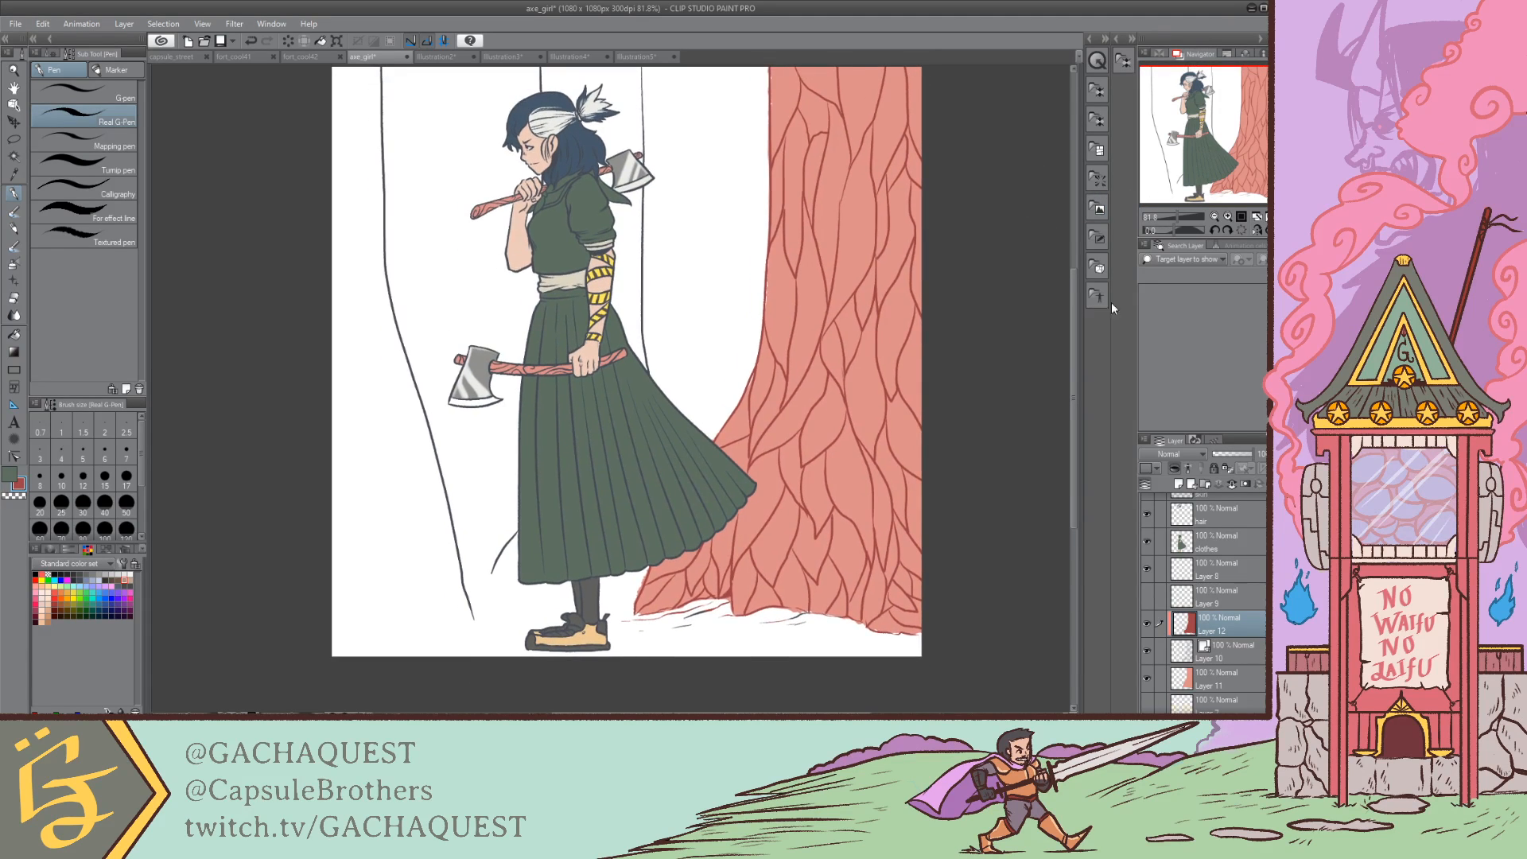
Step: Compare the bark lines with and without the dark red layer, leave that layer hidden, and save the drawing
left_click(1145, 613)
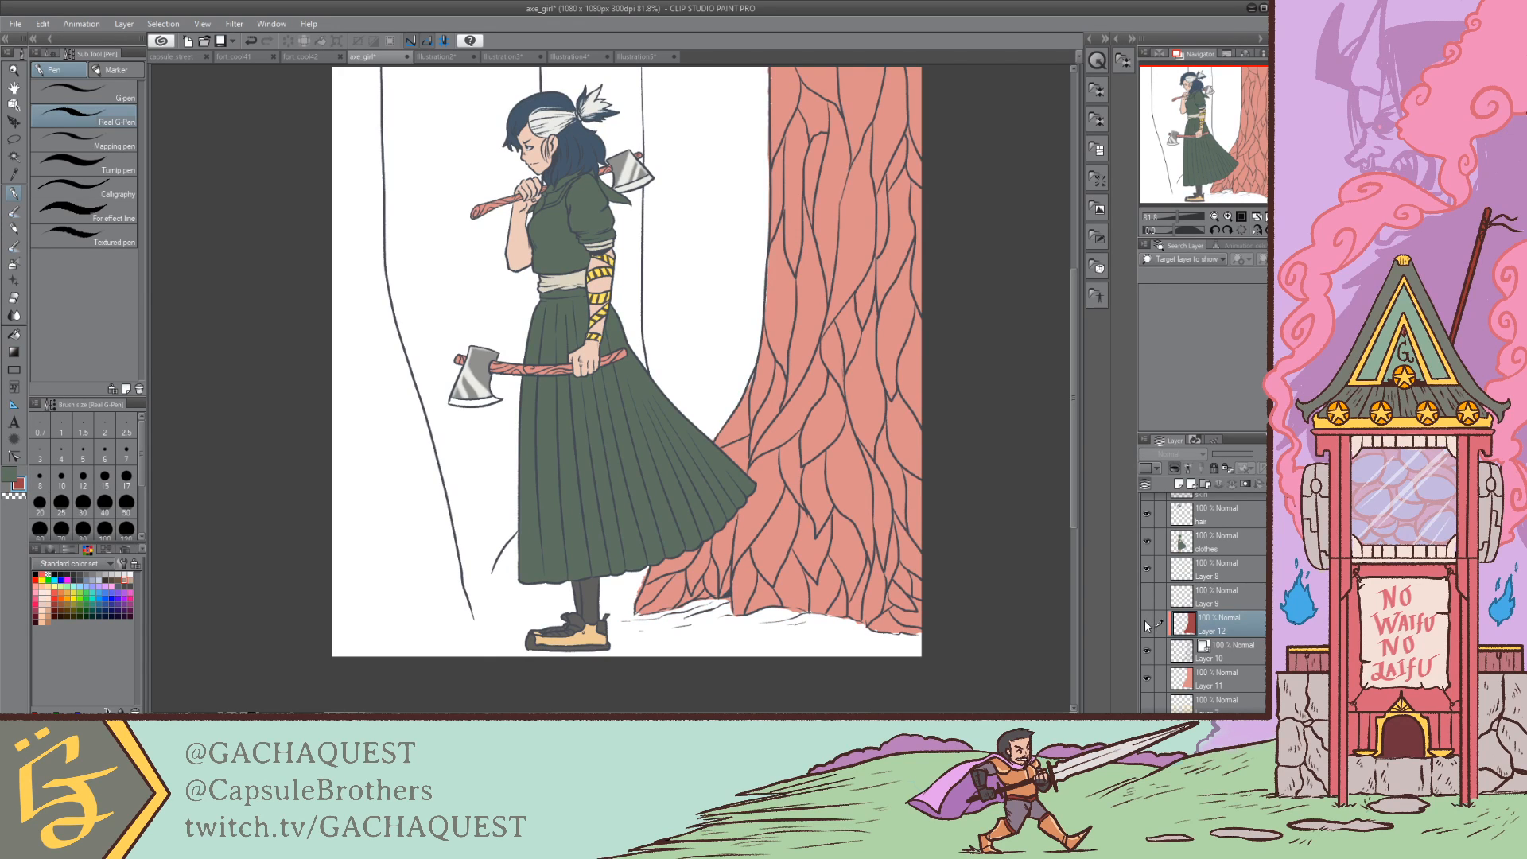
left_click(1146, 623)
left_click(1146, 625)
left_click_drag(1207, 148, 1200, 145)
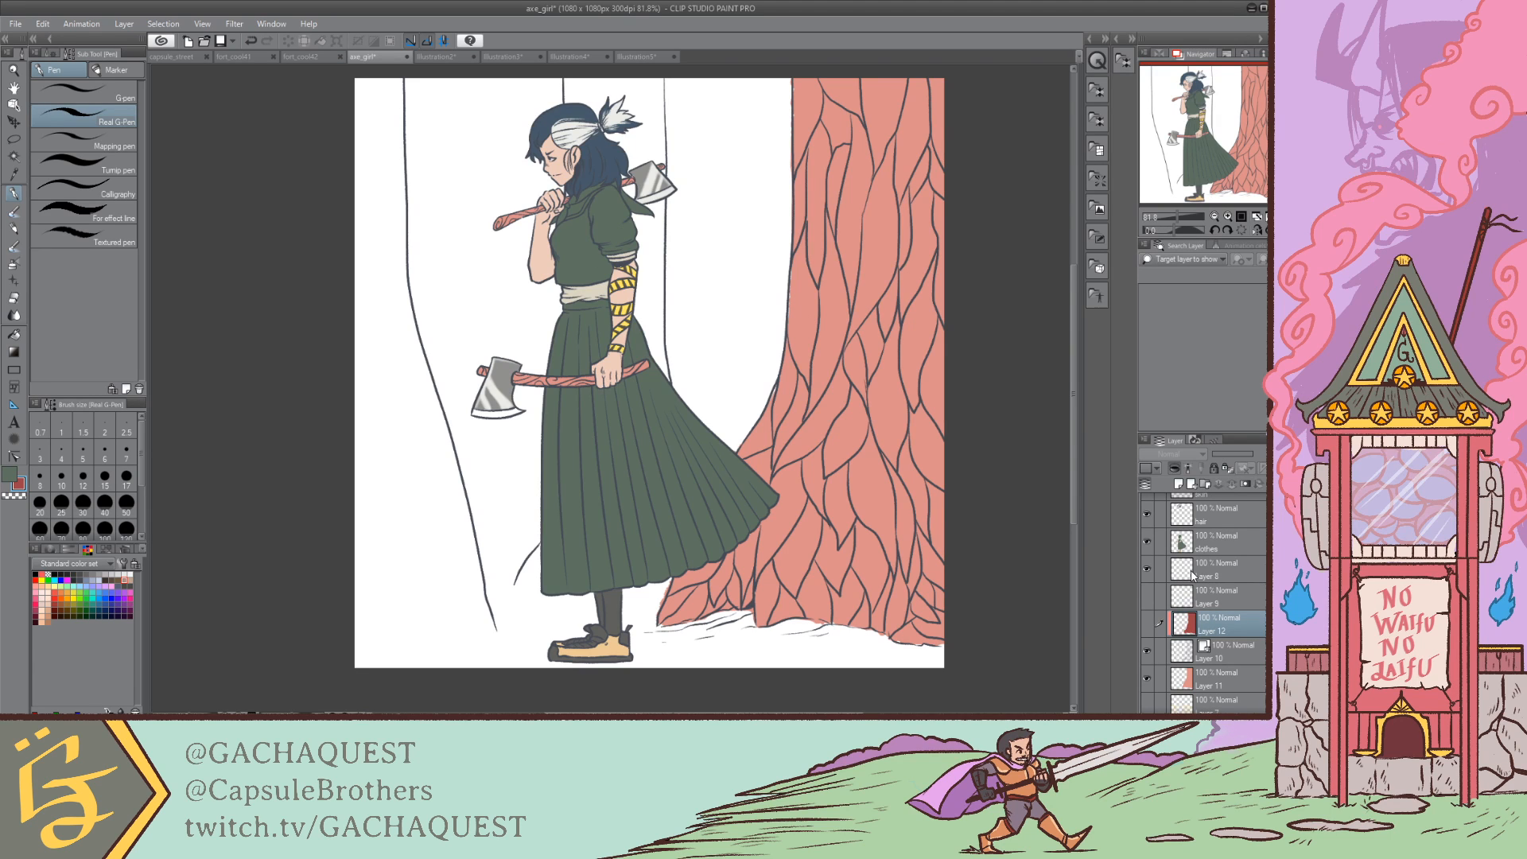
key("ctrl+s")
Step: Check the colour fills on the girl by toggling the clothes layer's visibility, and make that layer active
left_click_drag(1178, 218, 1189, 217)
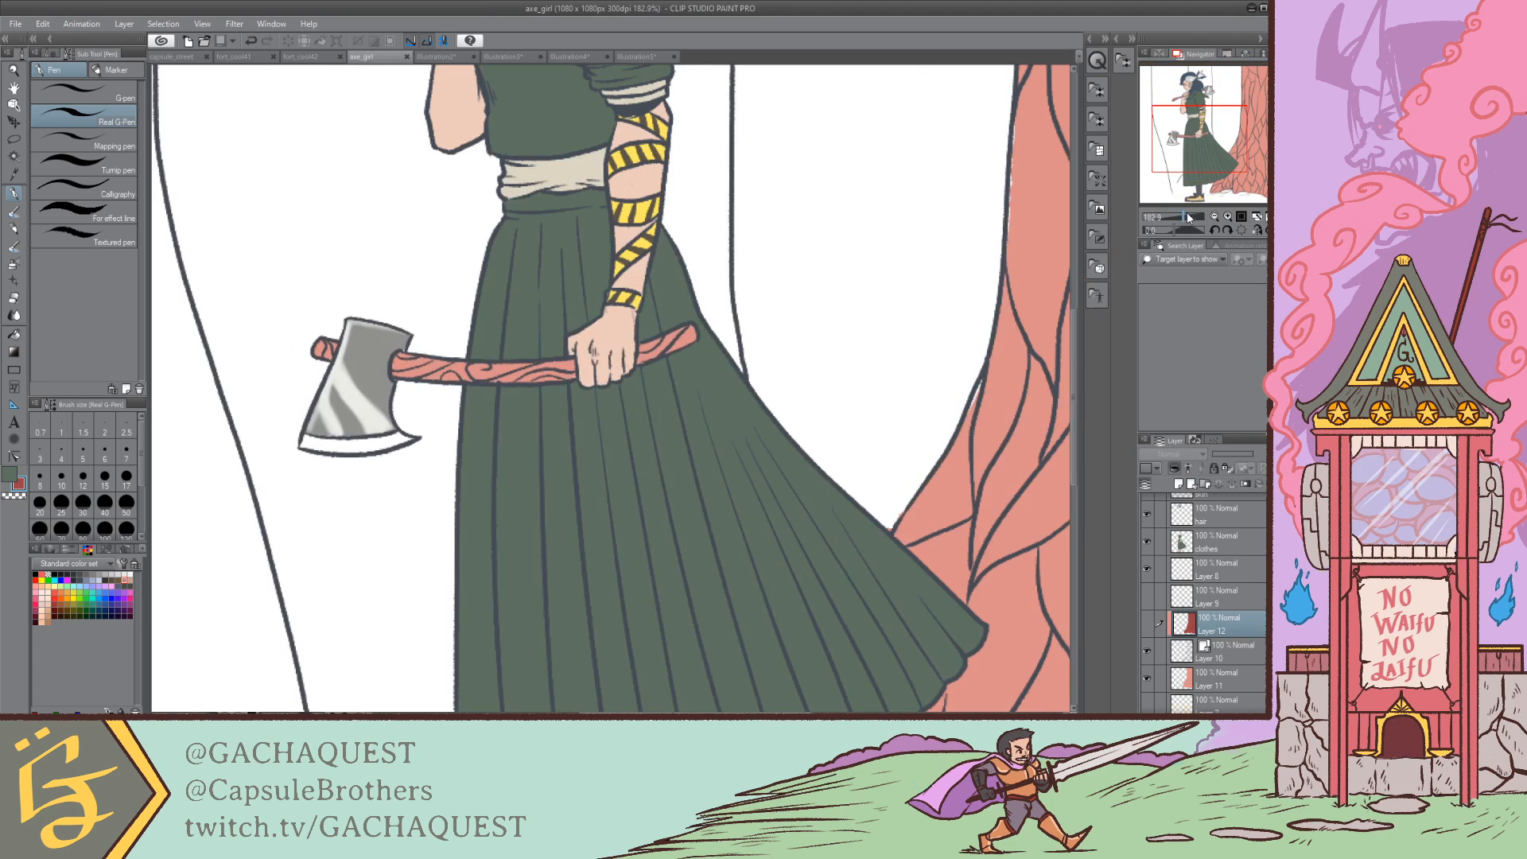
left_click_drag(1204, 147, 1193, 128)
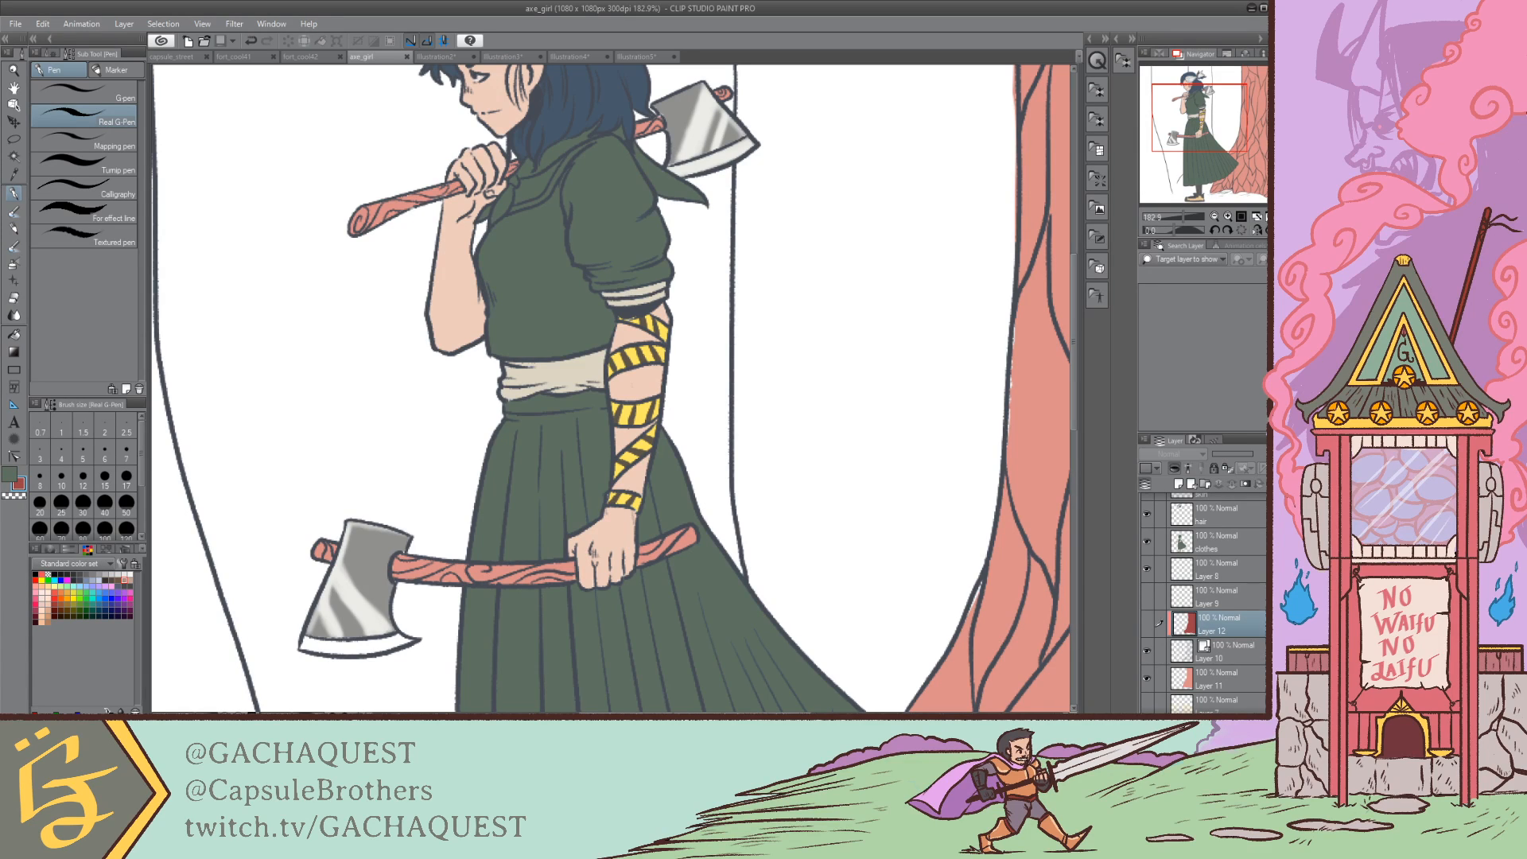
scroll(1202, 605, "up", 3)
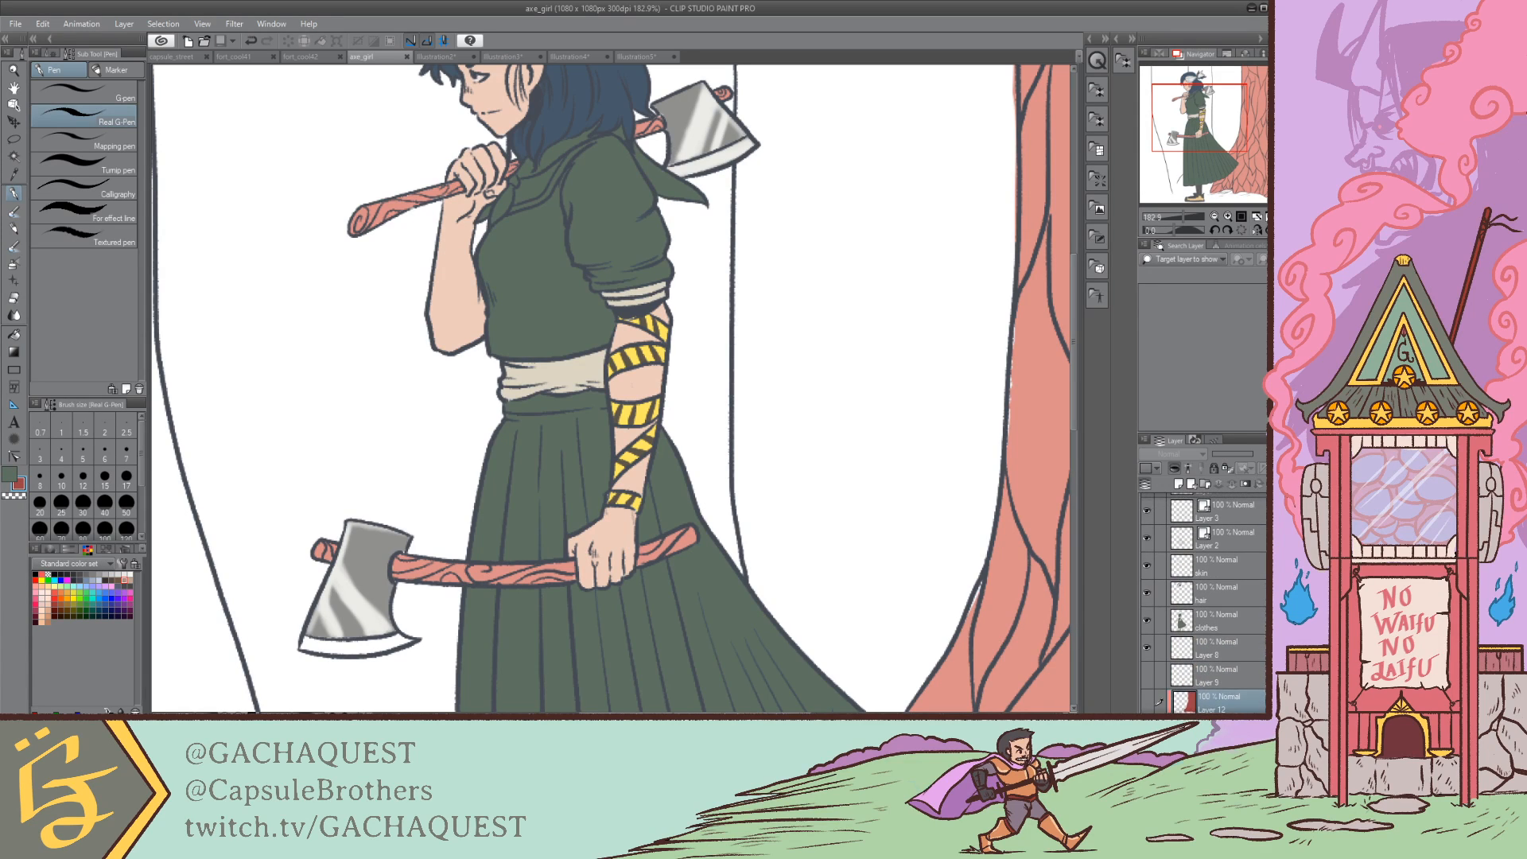
left_click(1239, 578)
left_click(1153, 625)
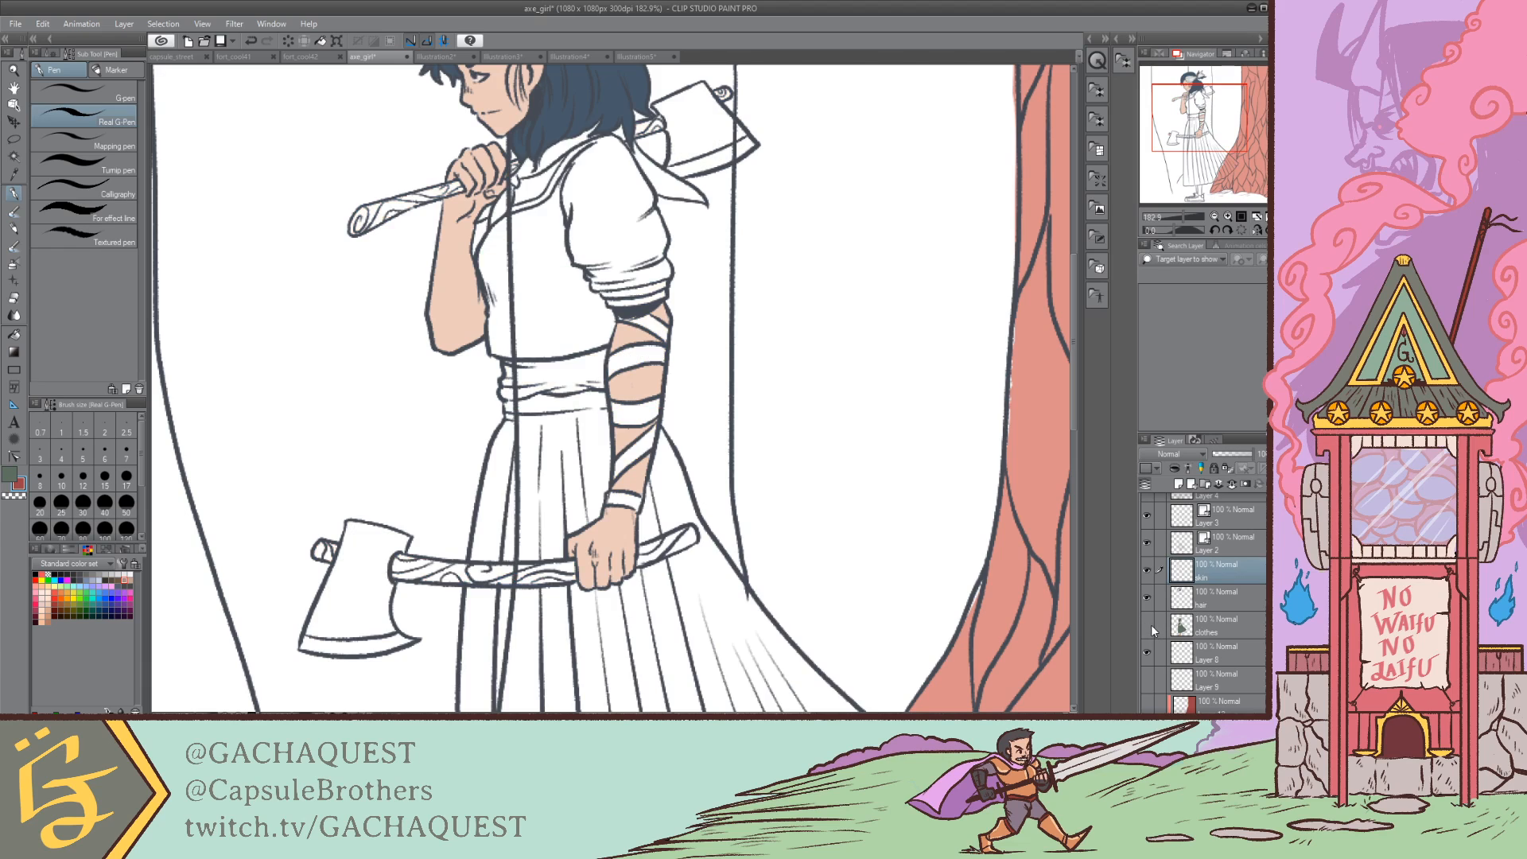
left_click(1152, 624)
left_click(1226, 622)
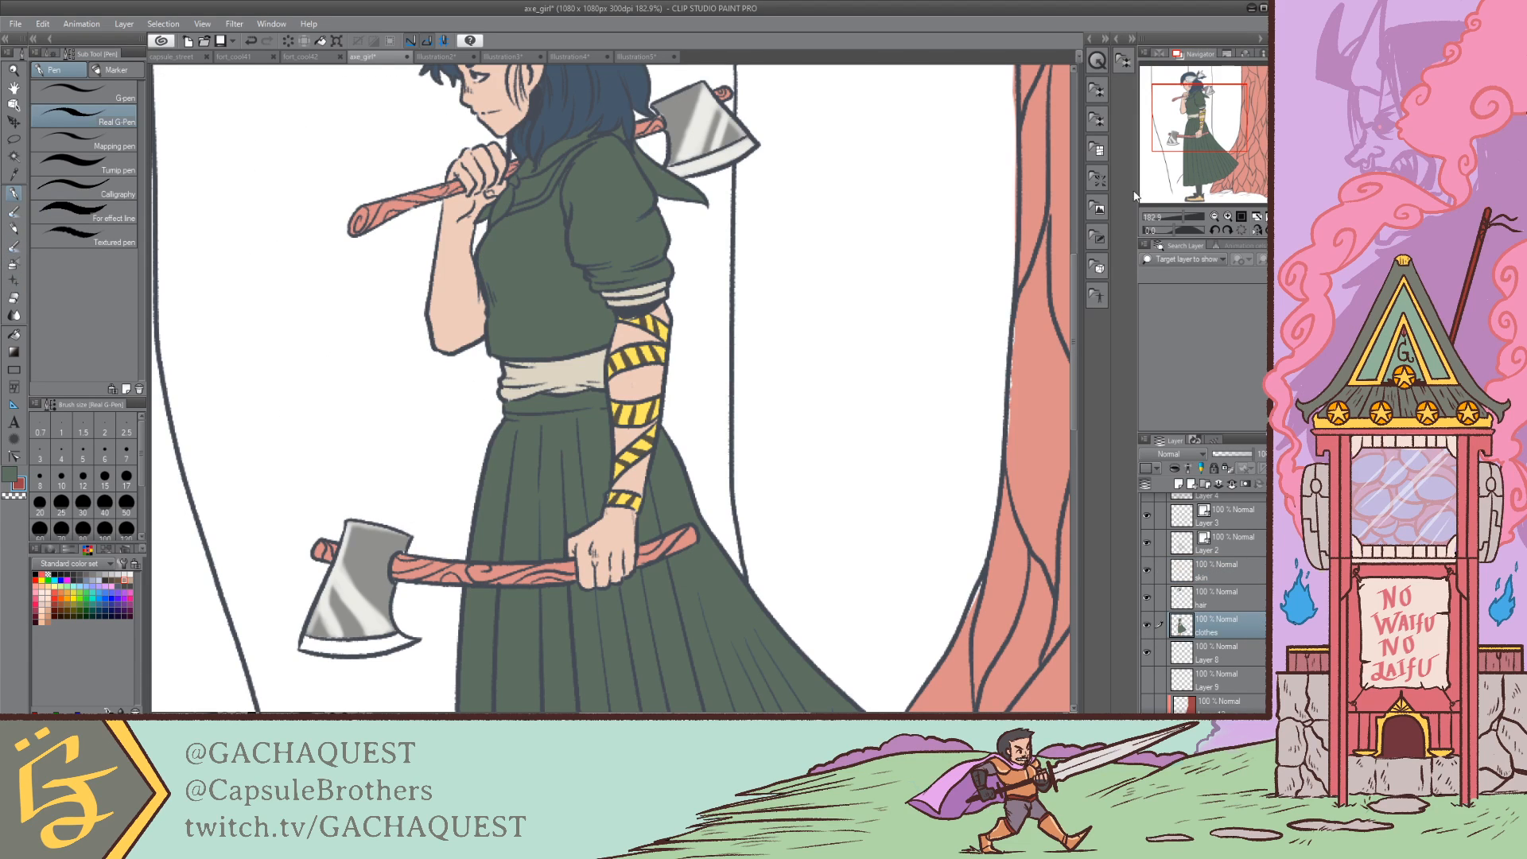
Step: Reduce the Real G-Pen's brush size for detail work on the clothes layer and save the drawing
key("bracketleft")
key("bracketleft")
key("bracketleft")
key("bracketleft")
key("bracketleft")
key("bracketleft")
left_click_drag(1208, 139, 1193, 136)
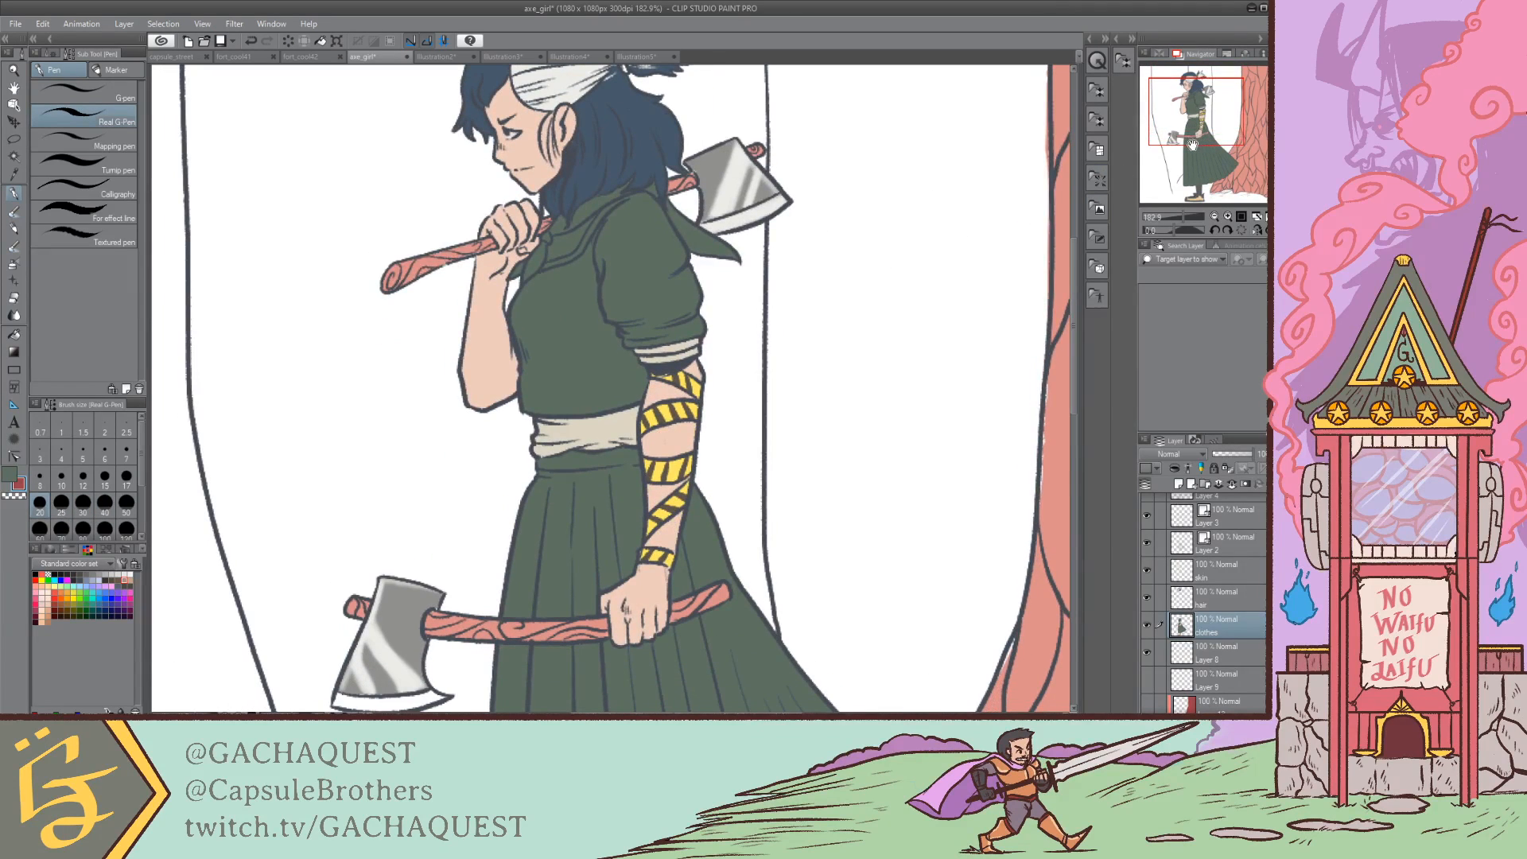
key("ctrl+s")
Step: Touch up the wrist of the axe-holding hand with skin colour on the skin layer
left_click_drag(1224, 125, 1219, 133)
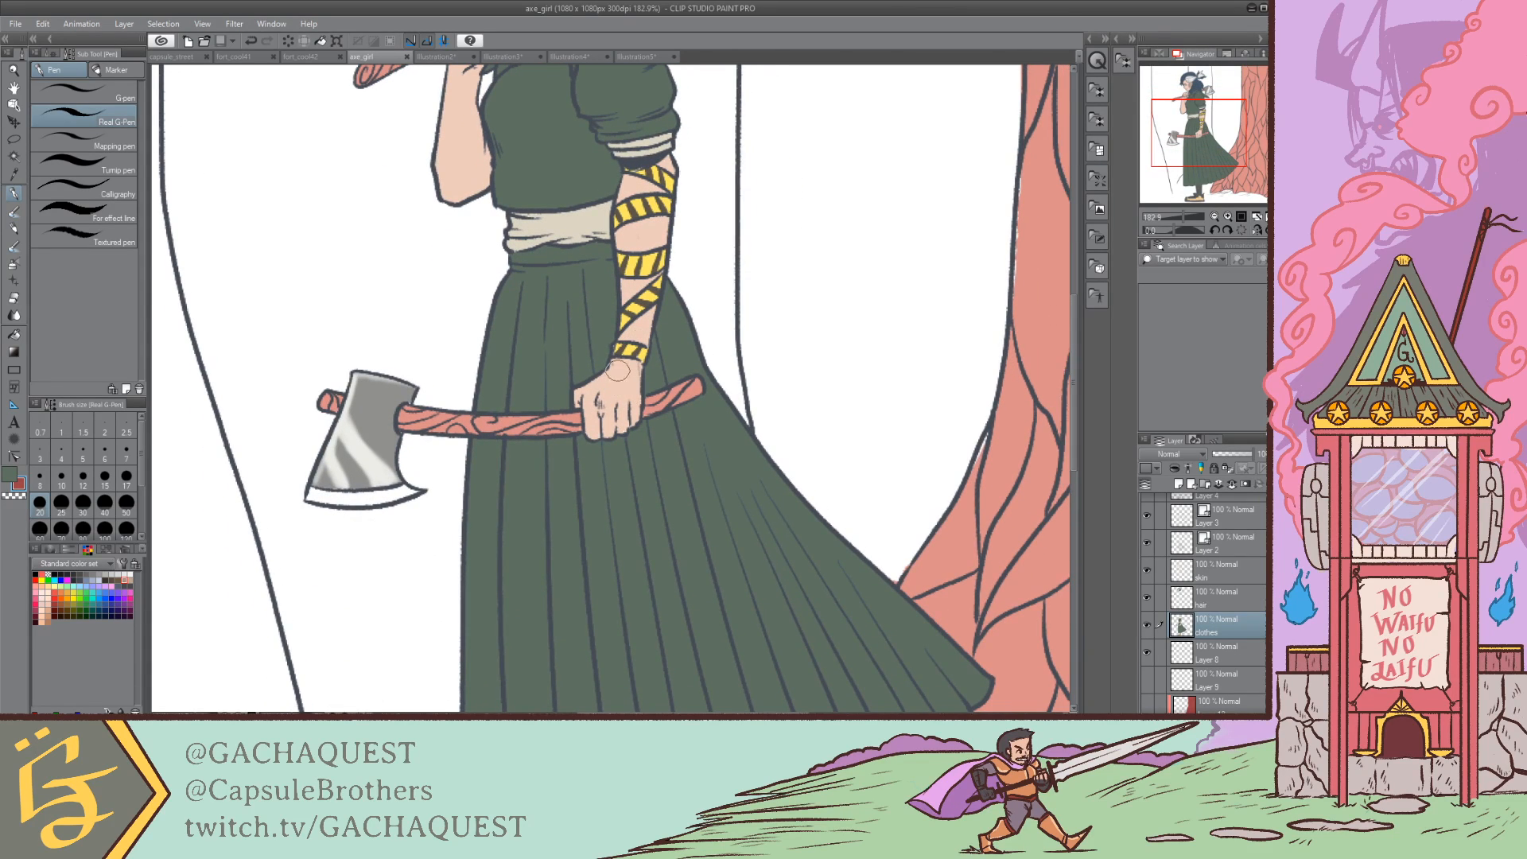
left_click(1199, 572)
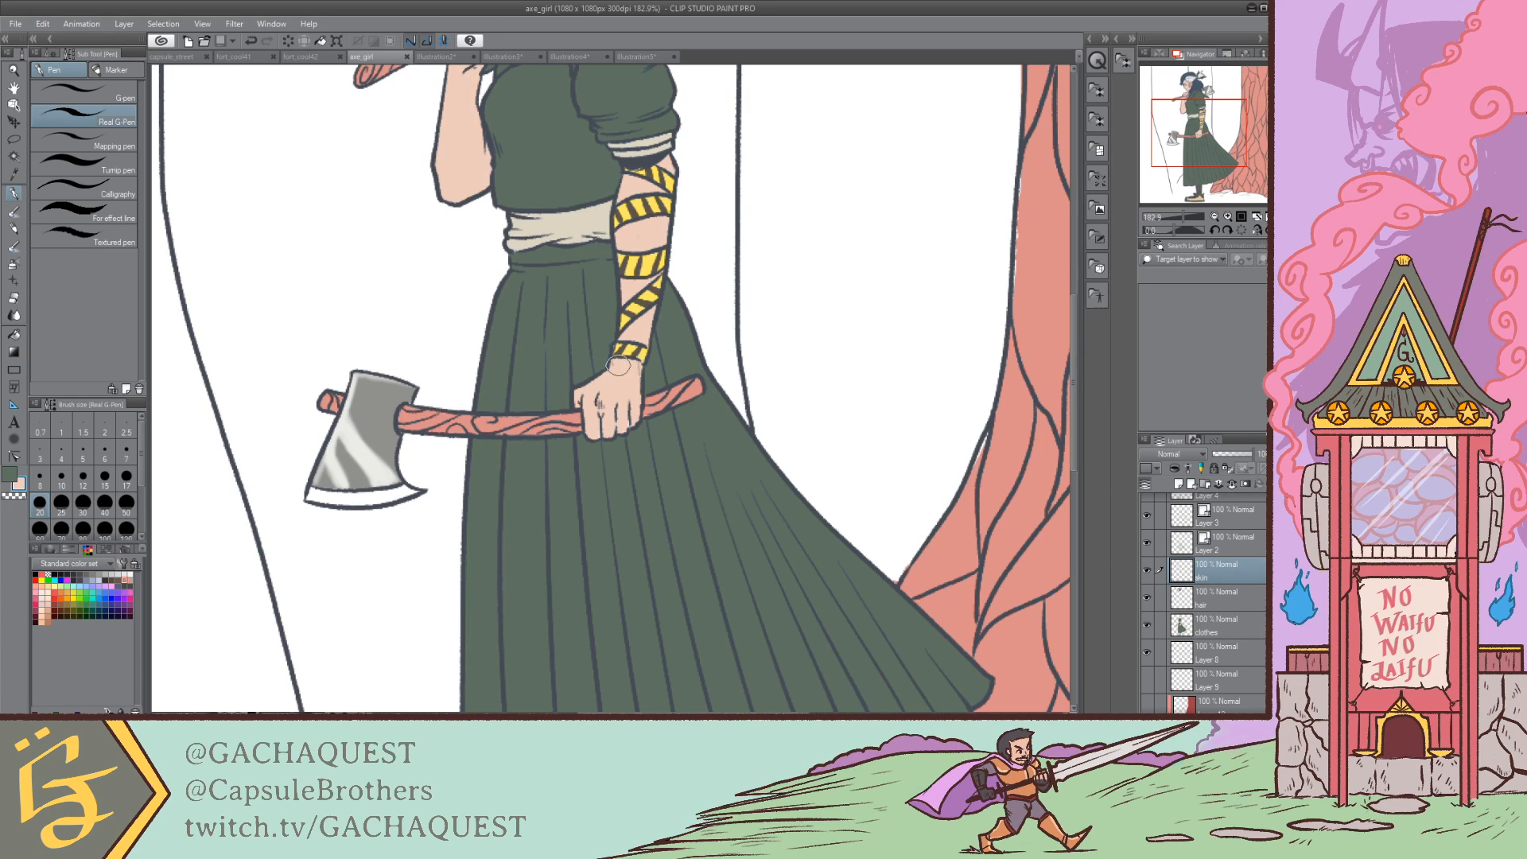
left_click_drag(620, 368, 628, 379)
Step: Make the Layer 2 line-art layer active with the Hard eraser selected, and save the drawing
left_click(1252, 518)
scroll(1237, 518, "up", 2)
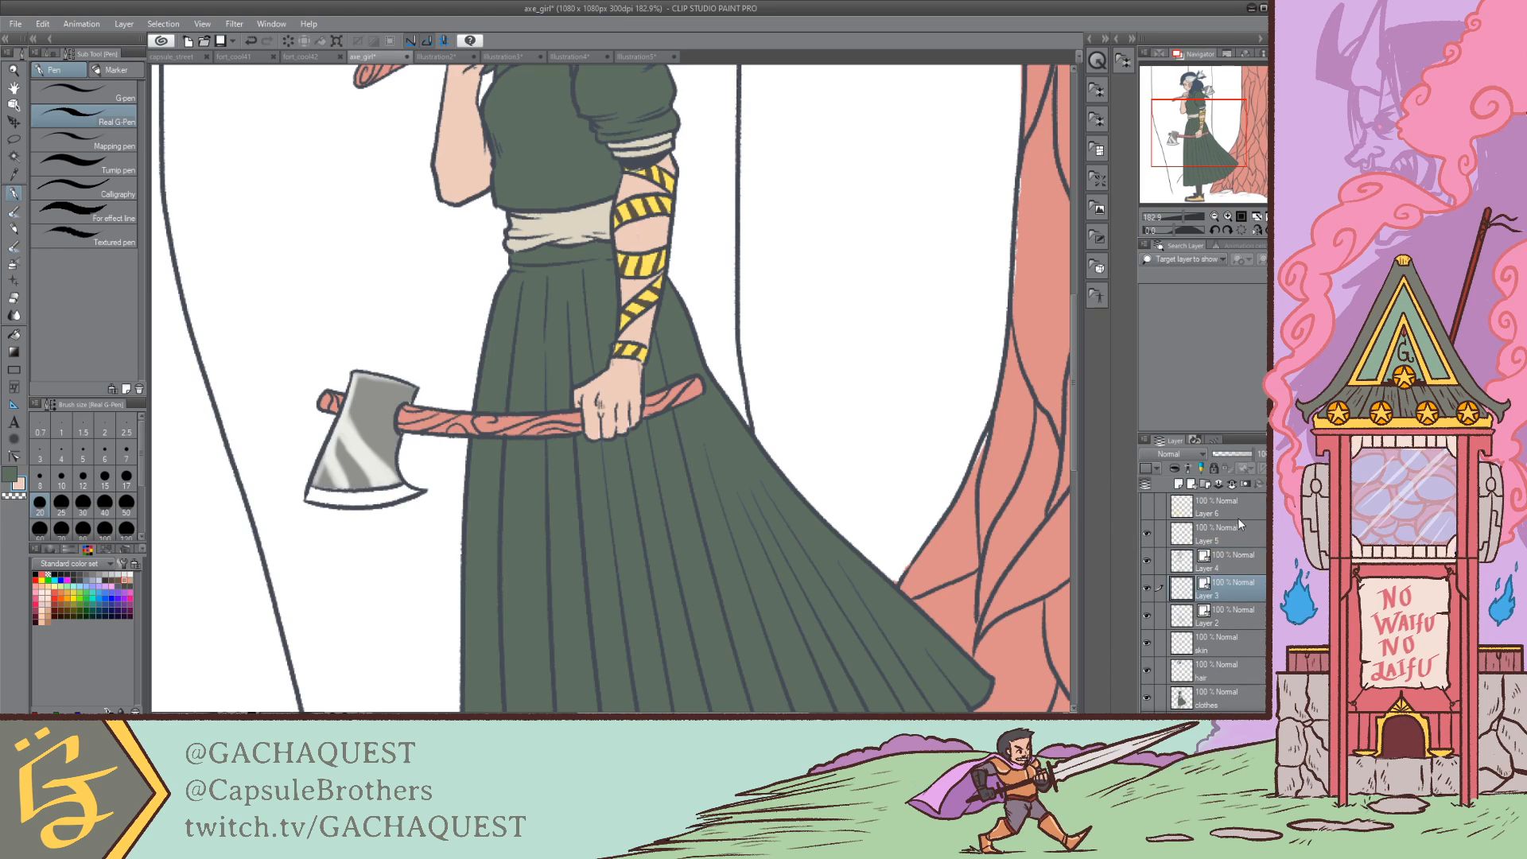
left_click(1218, 566)
key("e")
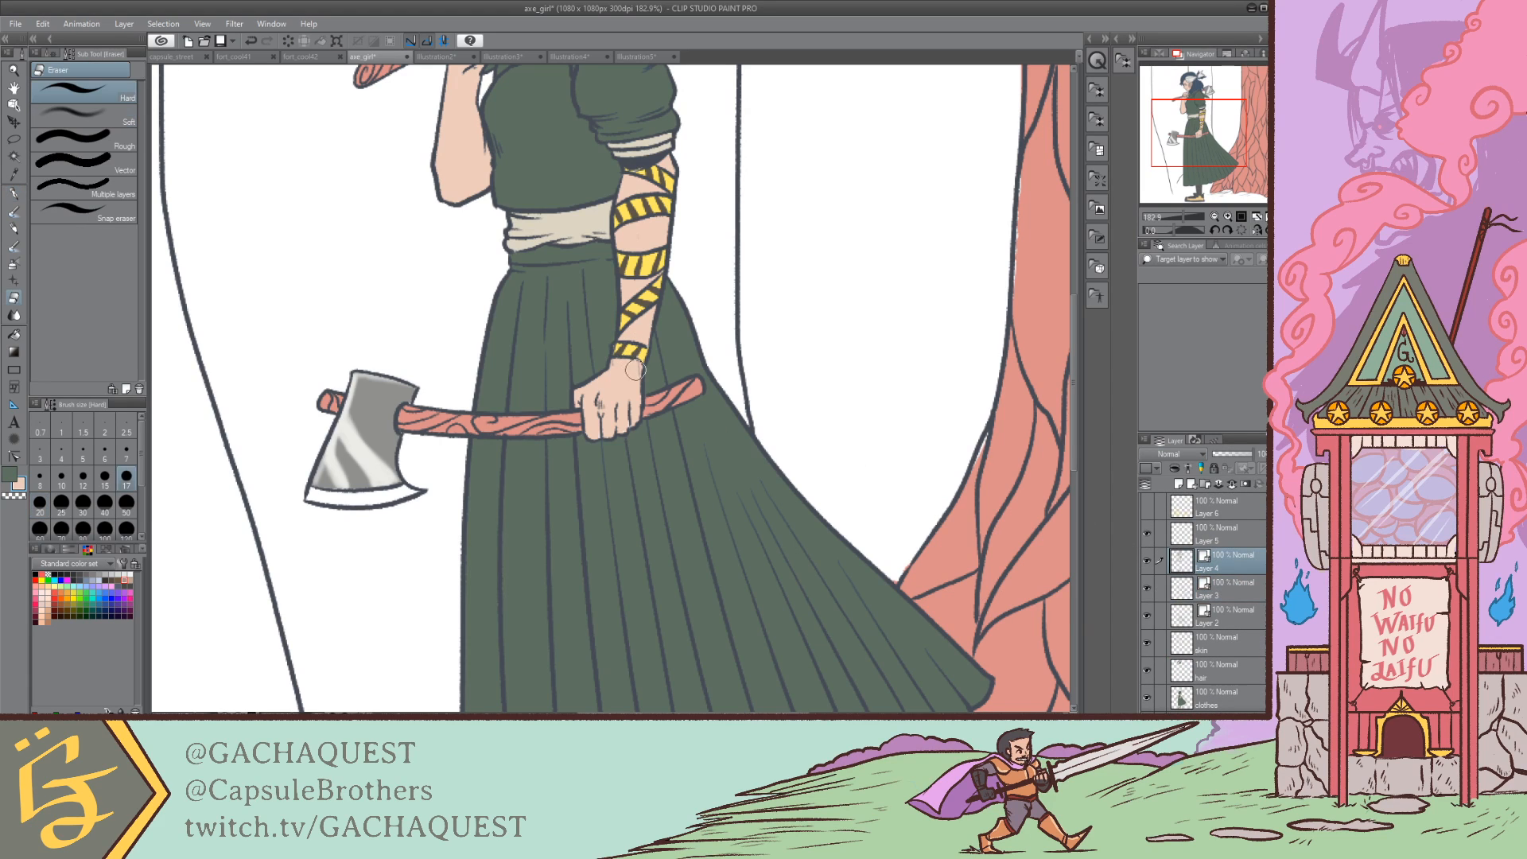
left_click(1240, 593)
left_click(1237, 613)
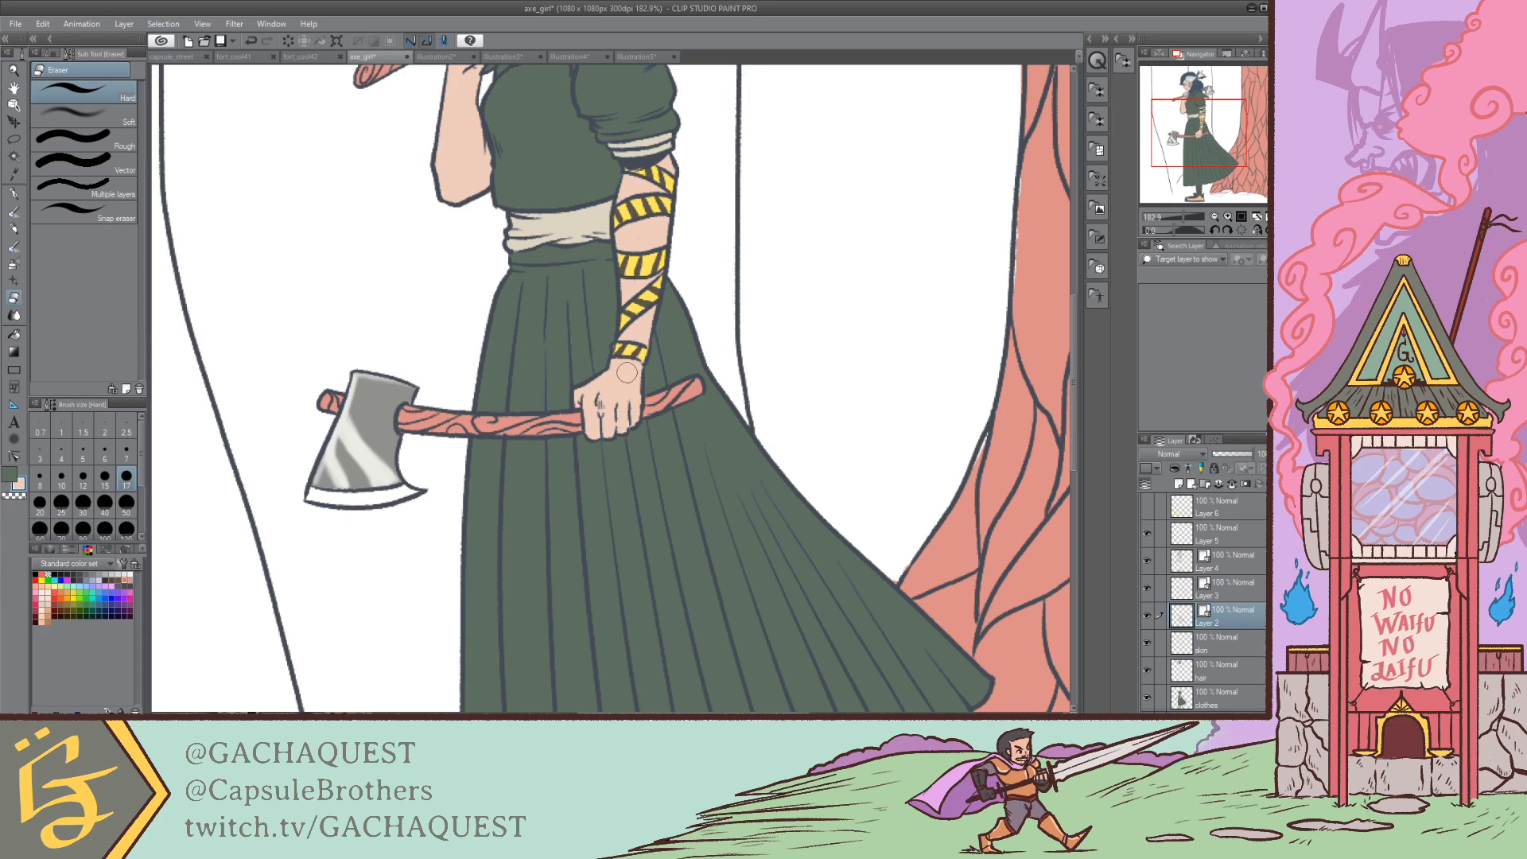
key("ctrl+s")
left_click_drag(1195, 217, 1175, 217)
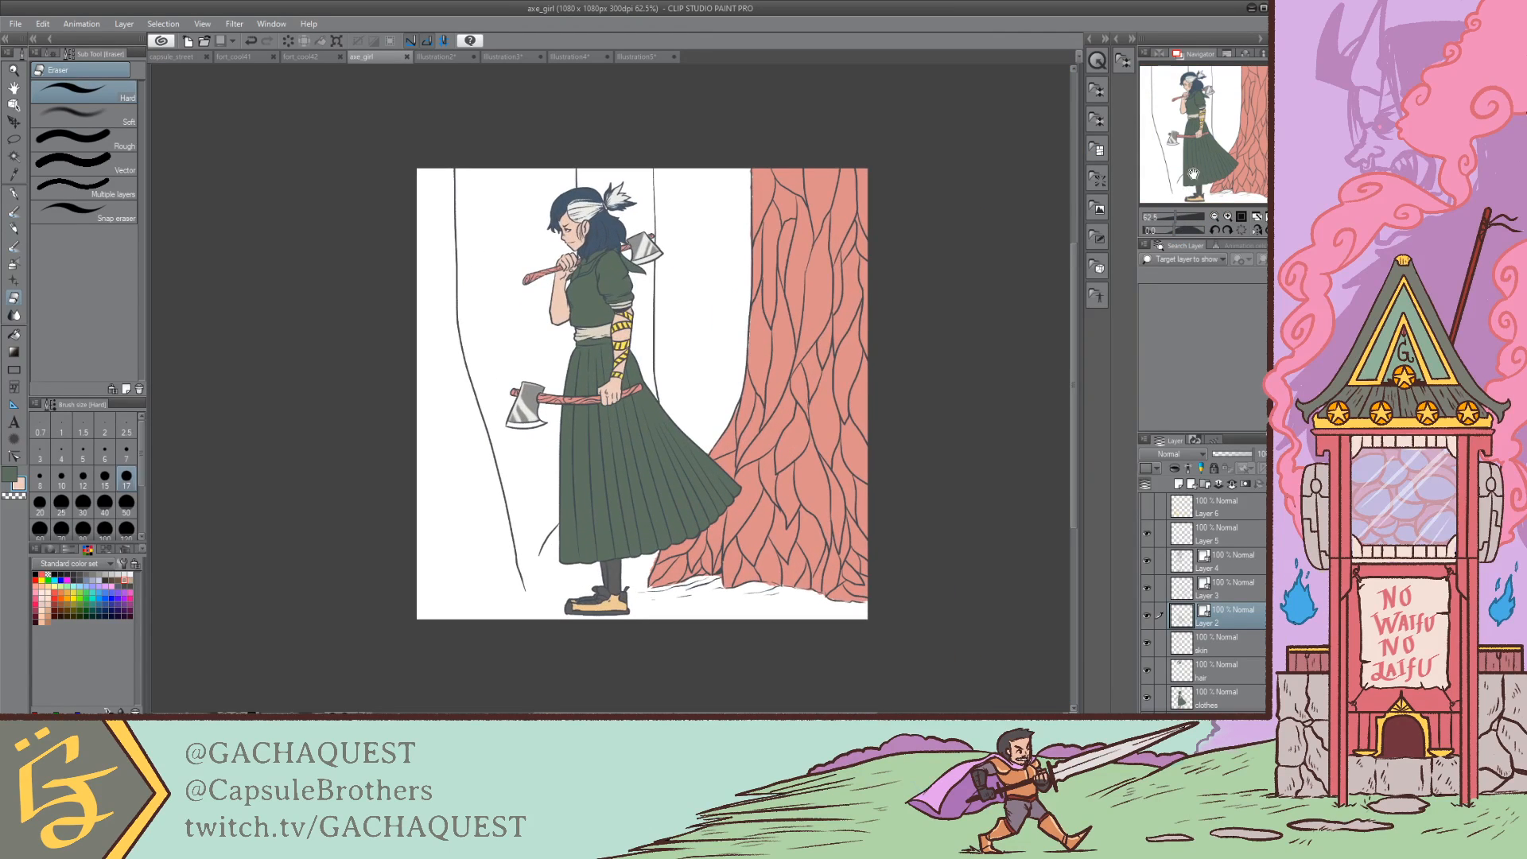
left_click_drag(1207, 160, 1200, 164)
left_click_drag(1173, 218, 1178, 221)
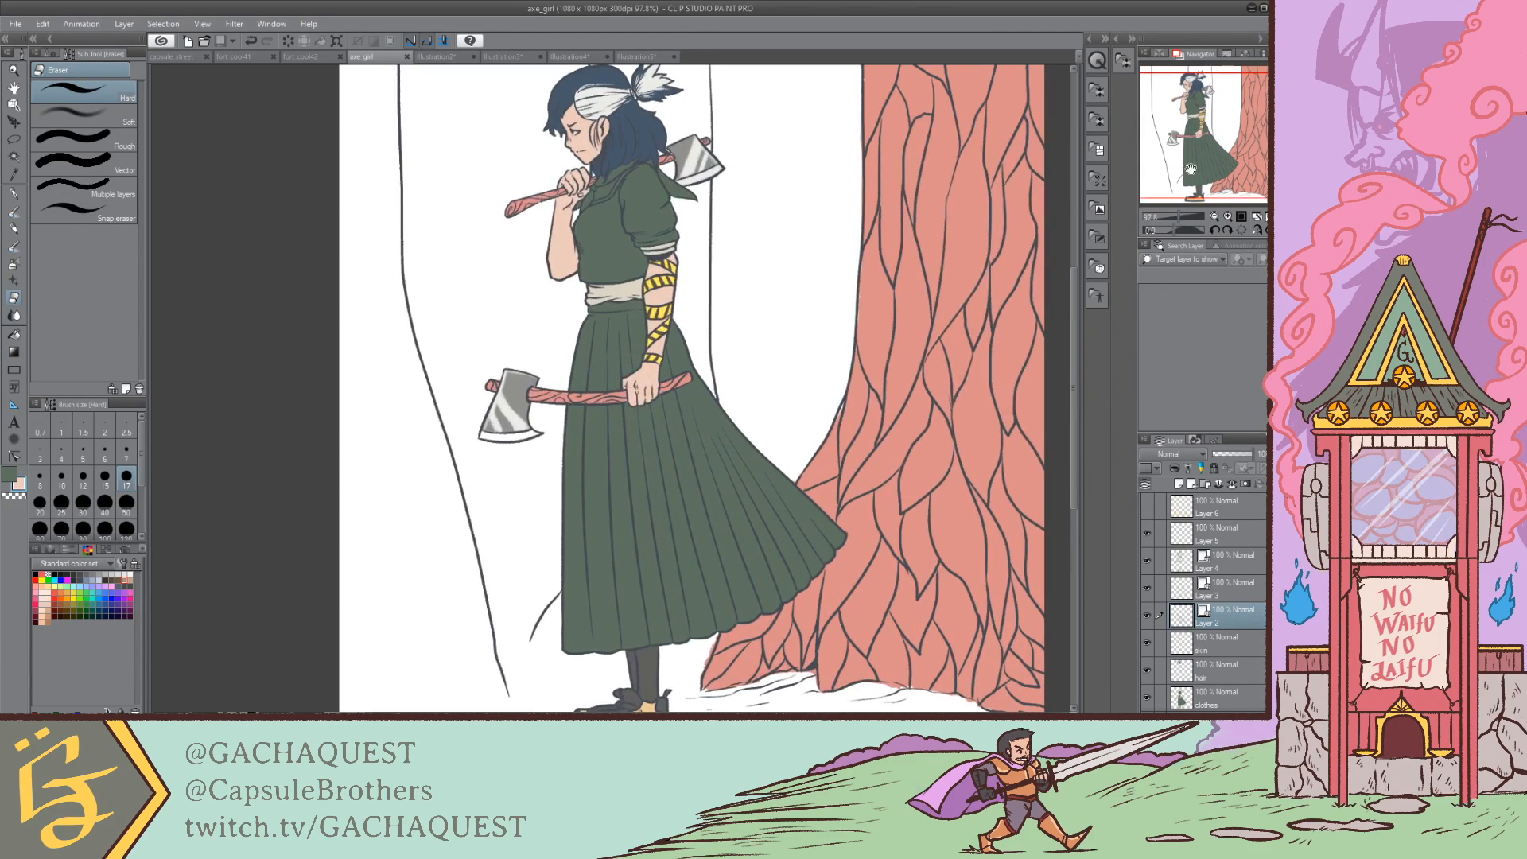
mouse_move(1211, 152)
left_mouse_down()
mouse_move(1228, 135)
mouse_move(1205, 140)
left_mouse_up()
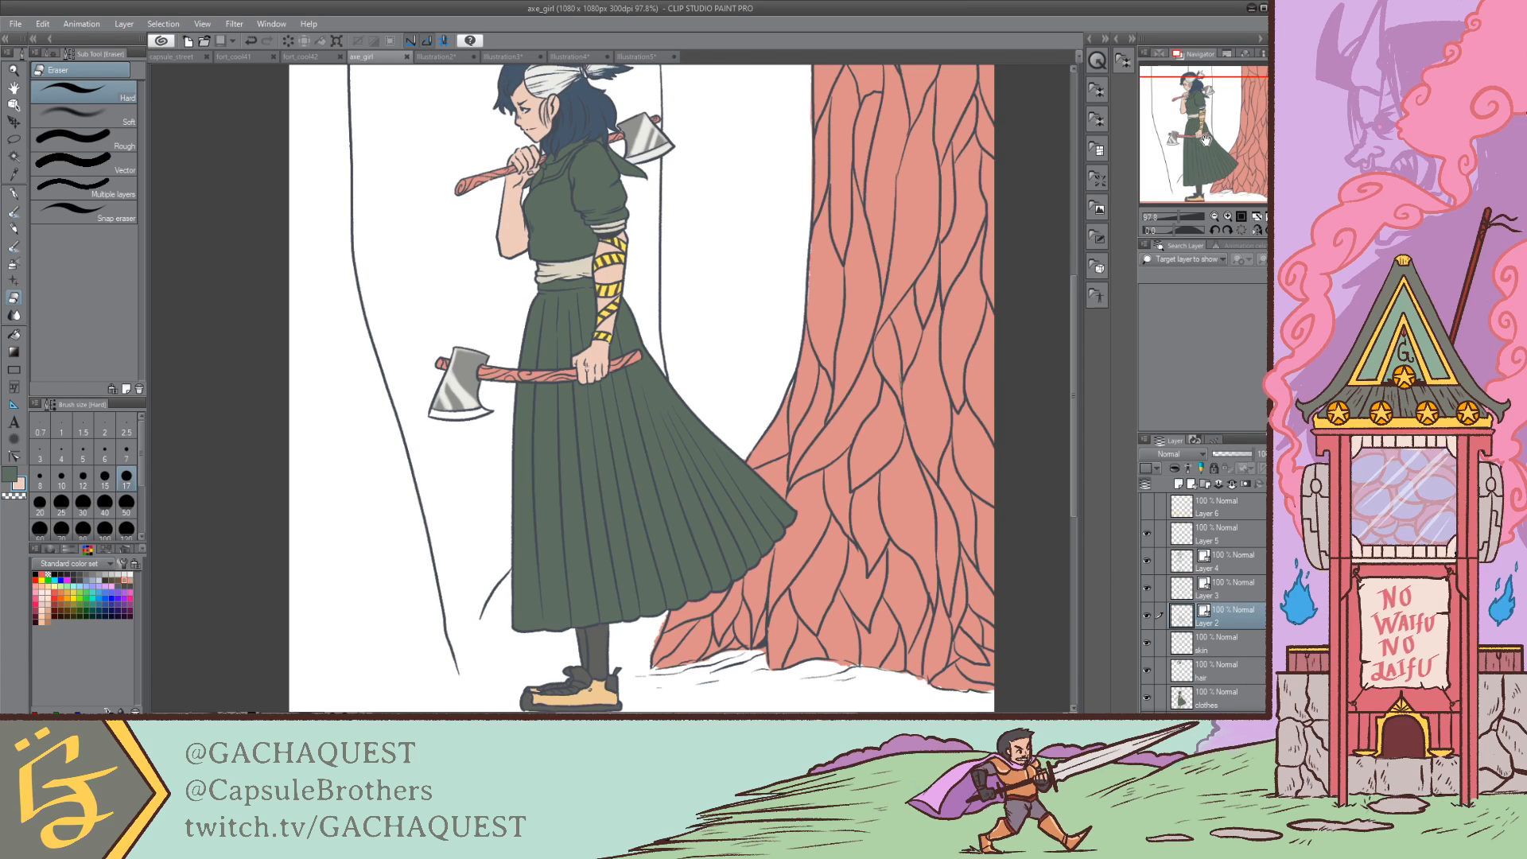
mouse_move(1246, 149)
left_mouse_down()
mouse_move(1237, 124)
mouse_move(1233, 150)
left_mouse_up()
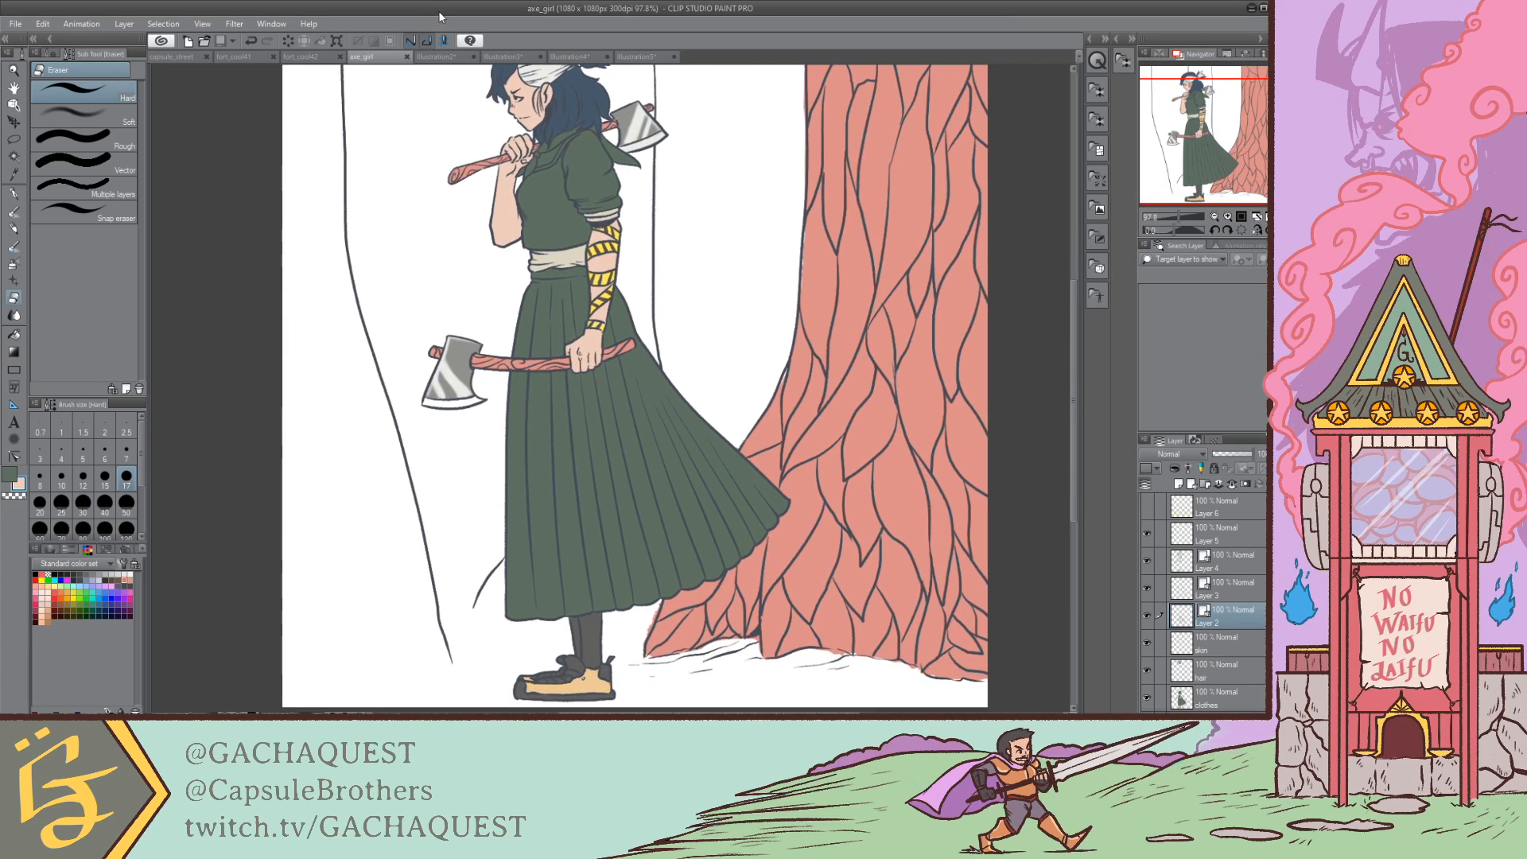
Step: Review the pencil sketches in the open Illustration2 to Illustration5 documents and return to the axe_girl drawing
left_click(429, 57)
left_click(385, 55)
left_click(433, 56)
left_click(381, 57)
scroll(1028, 143, "up", 2)
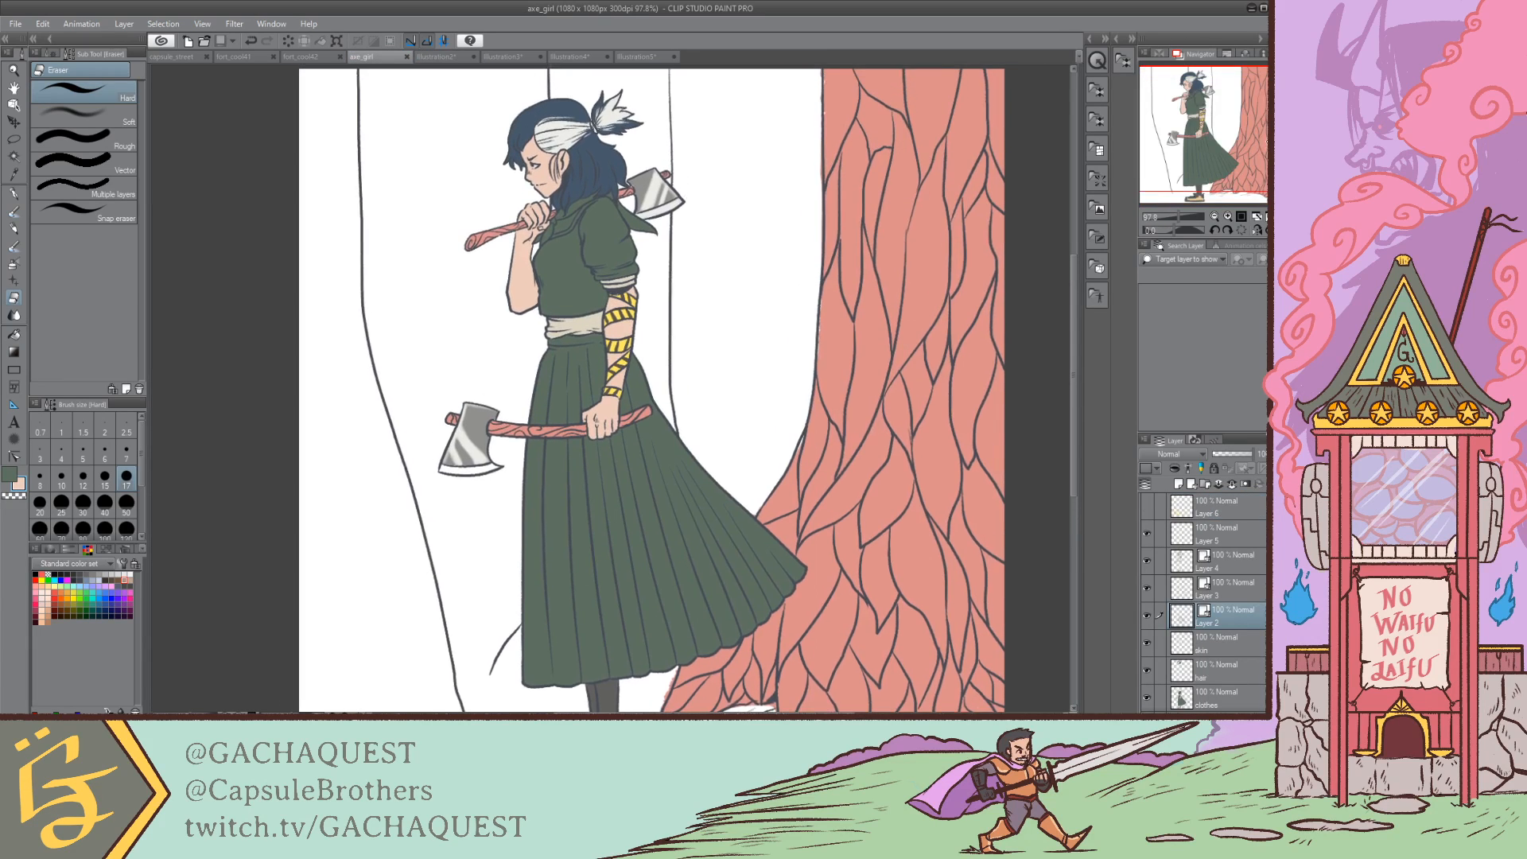
left_click(452, 58)
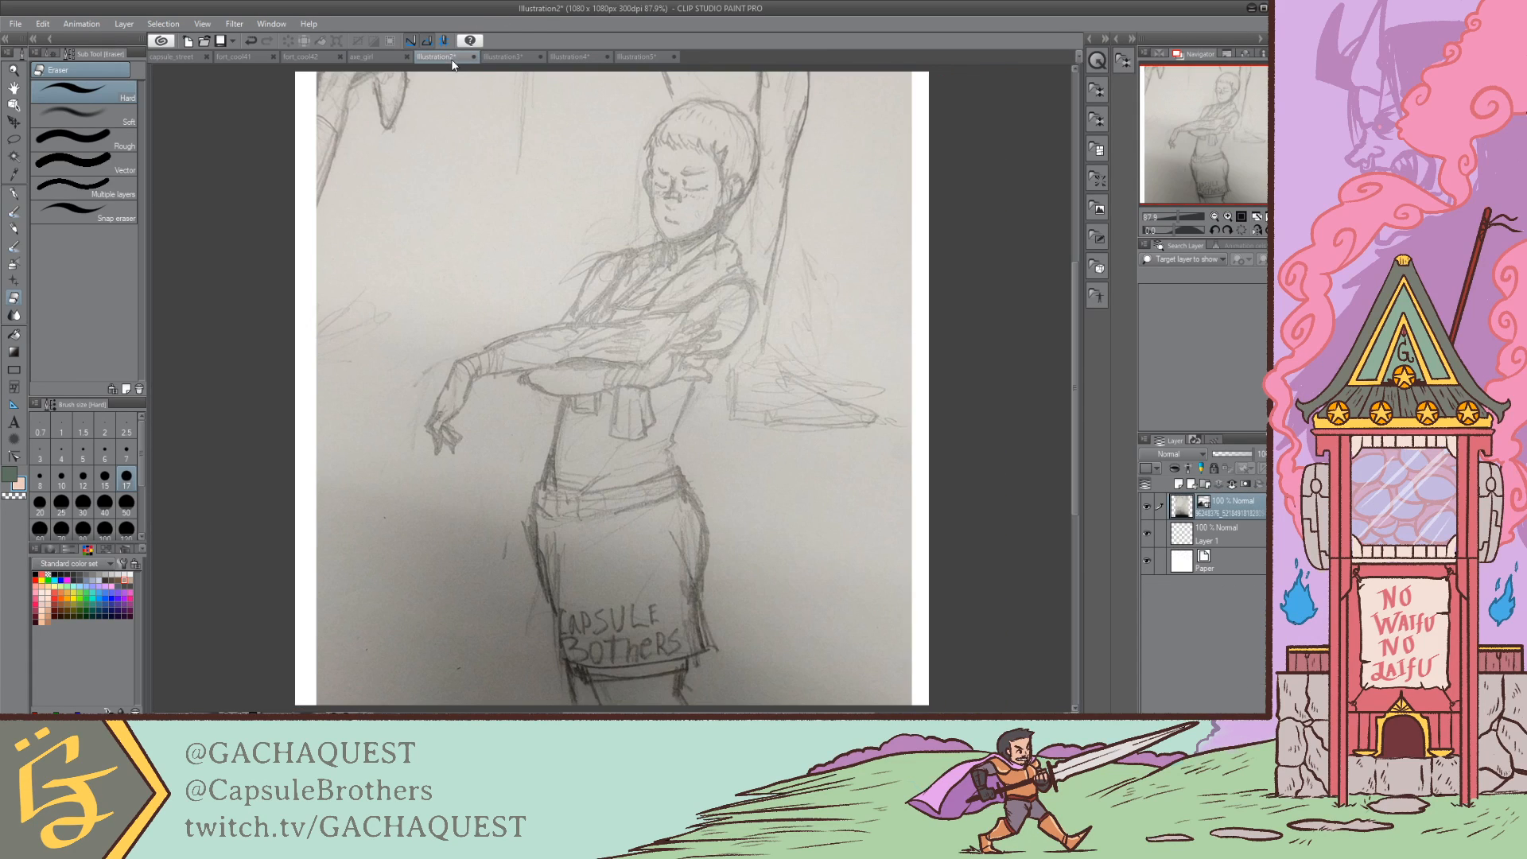
left_click(509, 56)
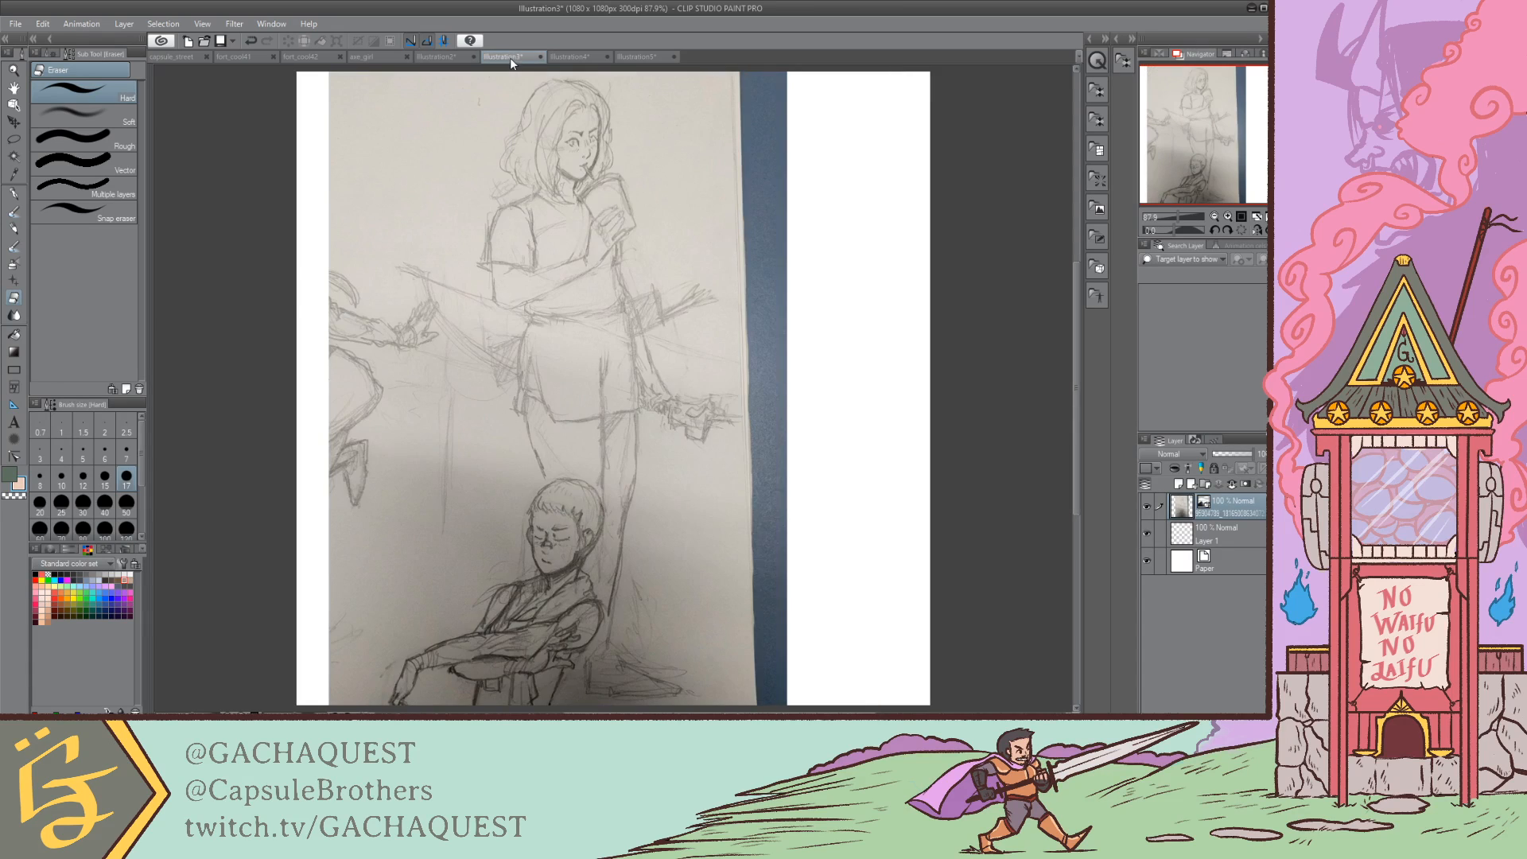
left_click(581, 57)
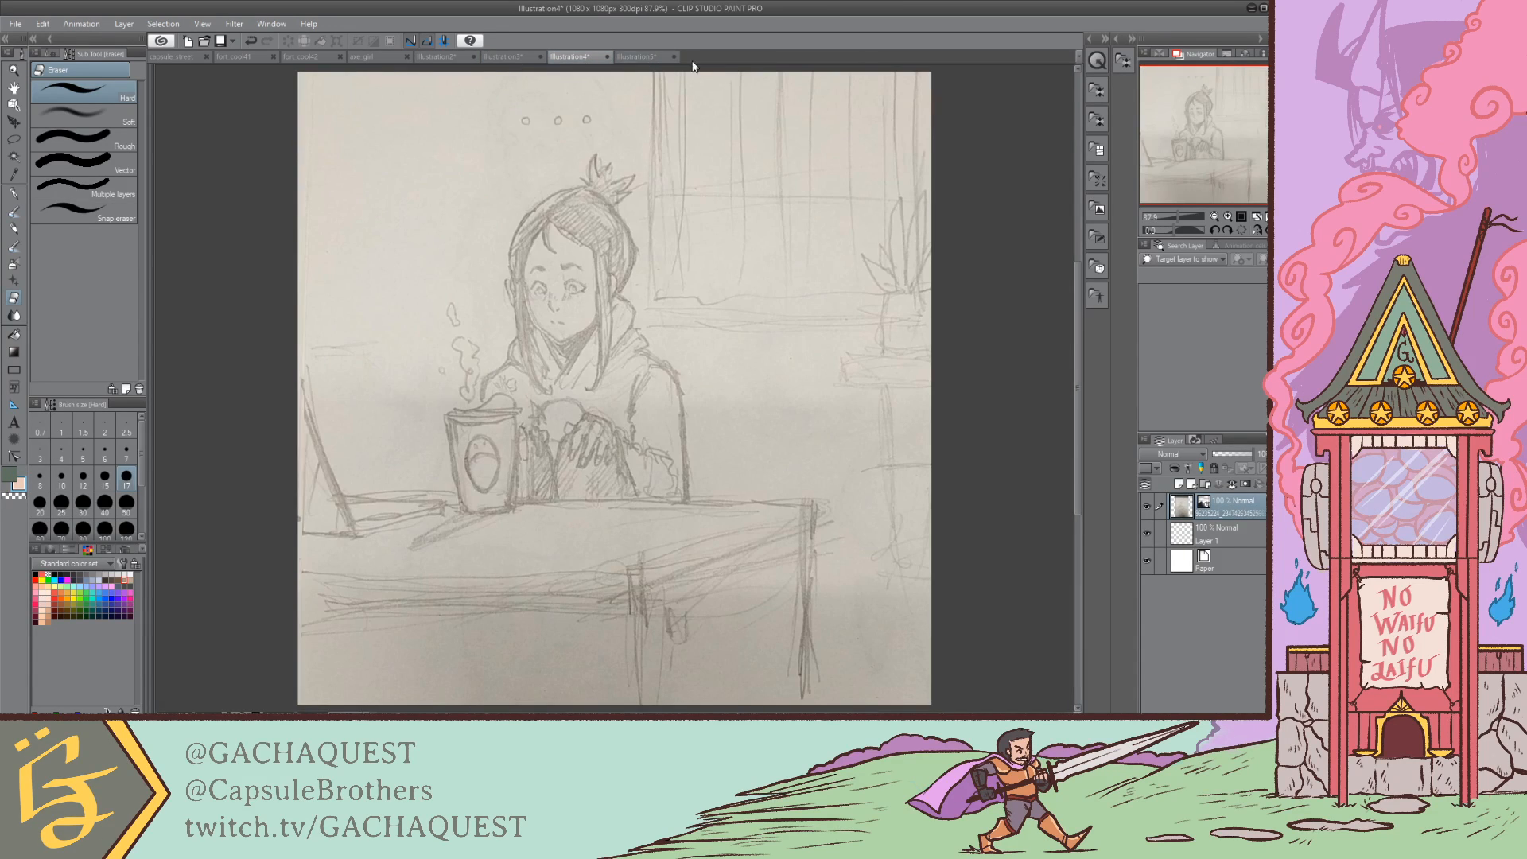
left_click(645, 57)
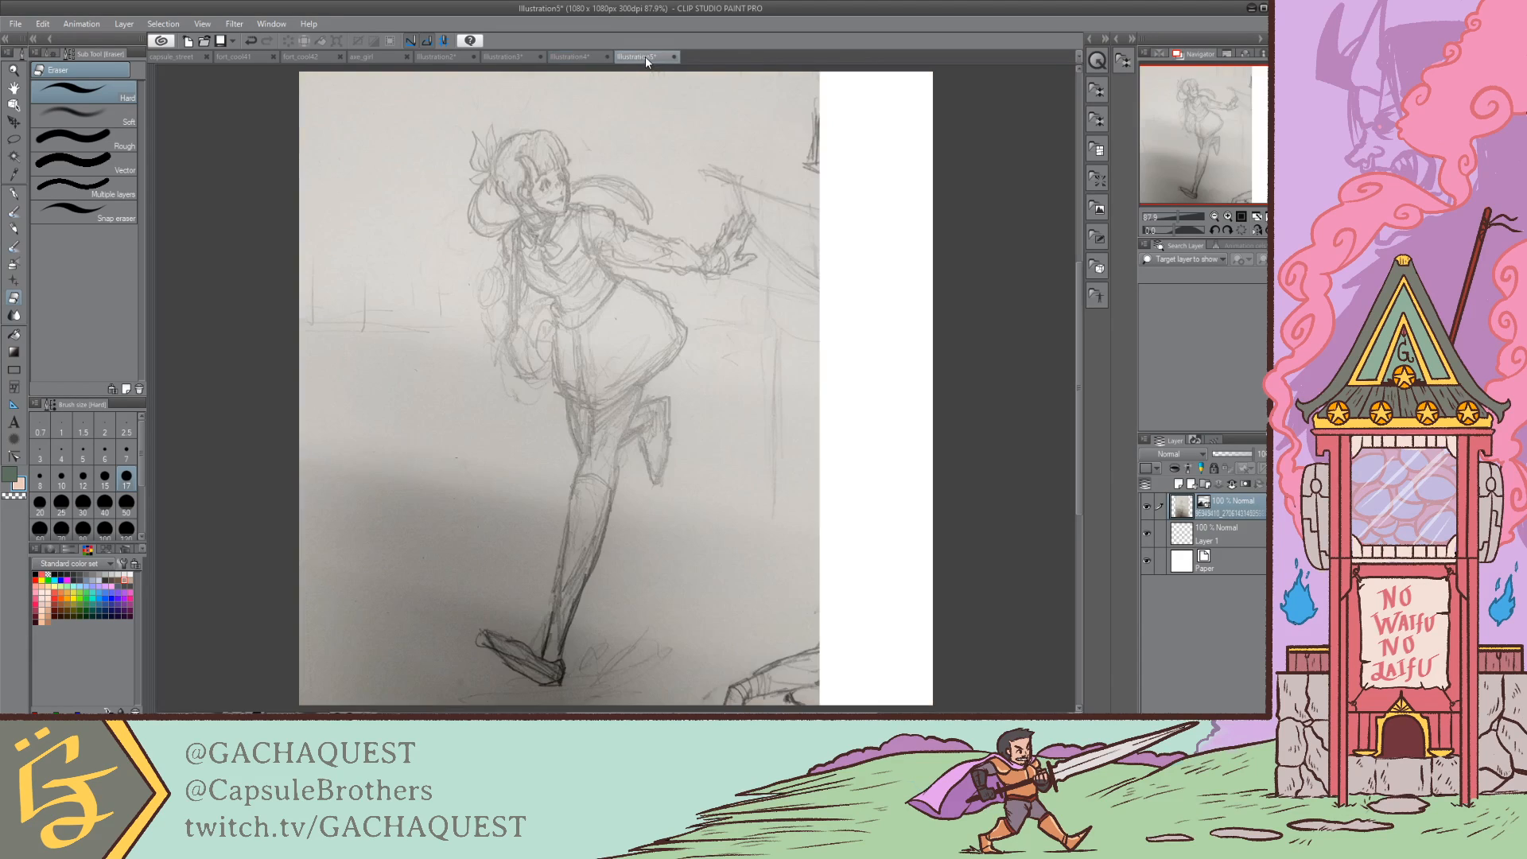
left_click(576, 56)
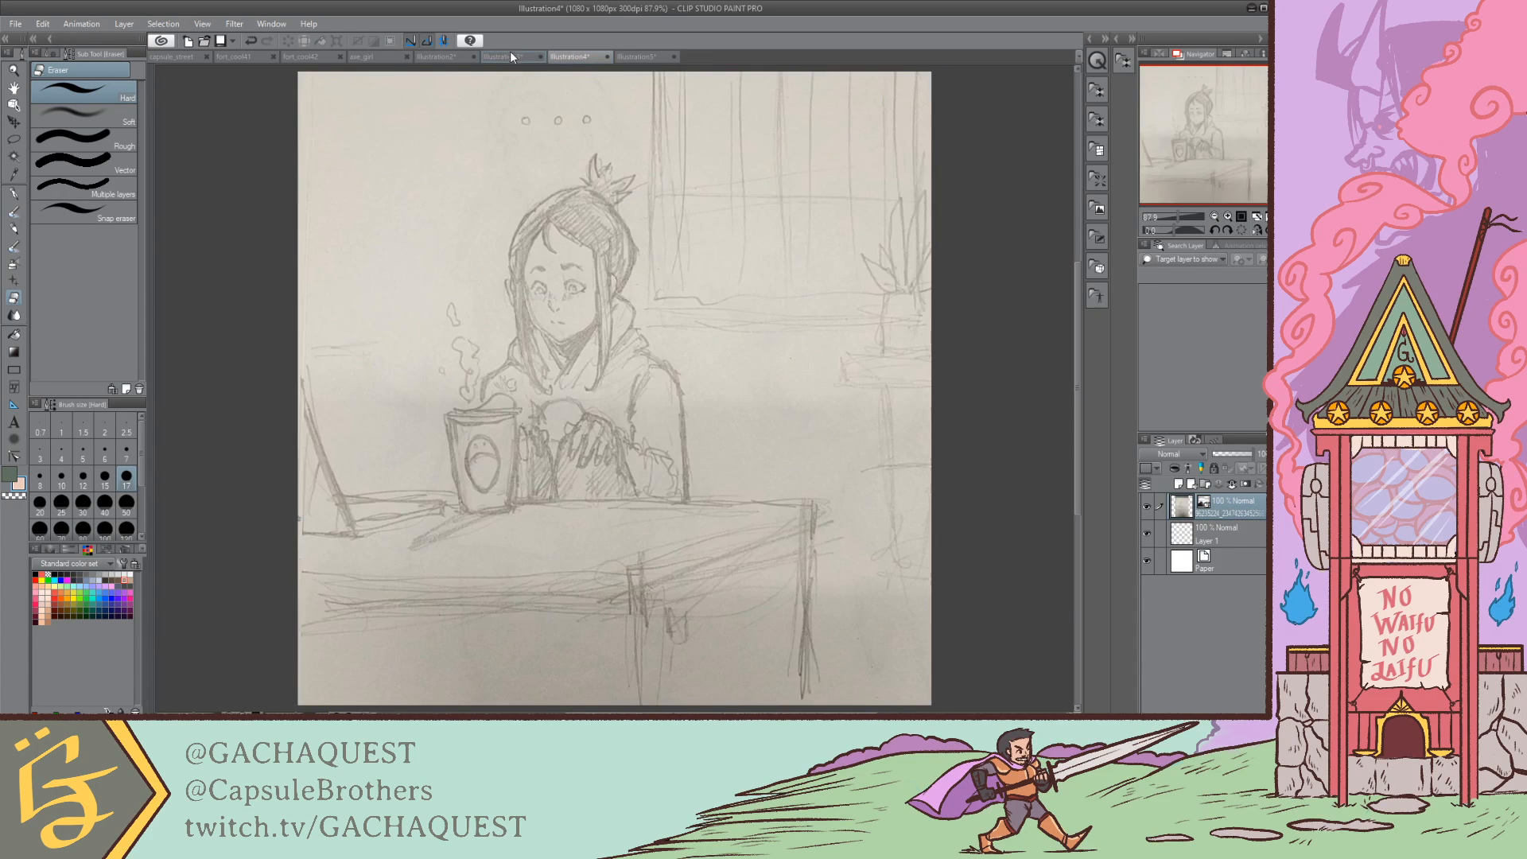
left_click(505, 56)
left_click(455, 56)
left_click(503, 56)
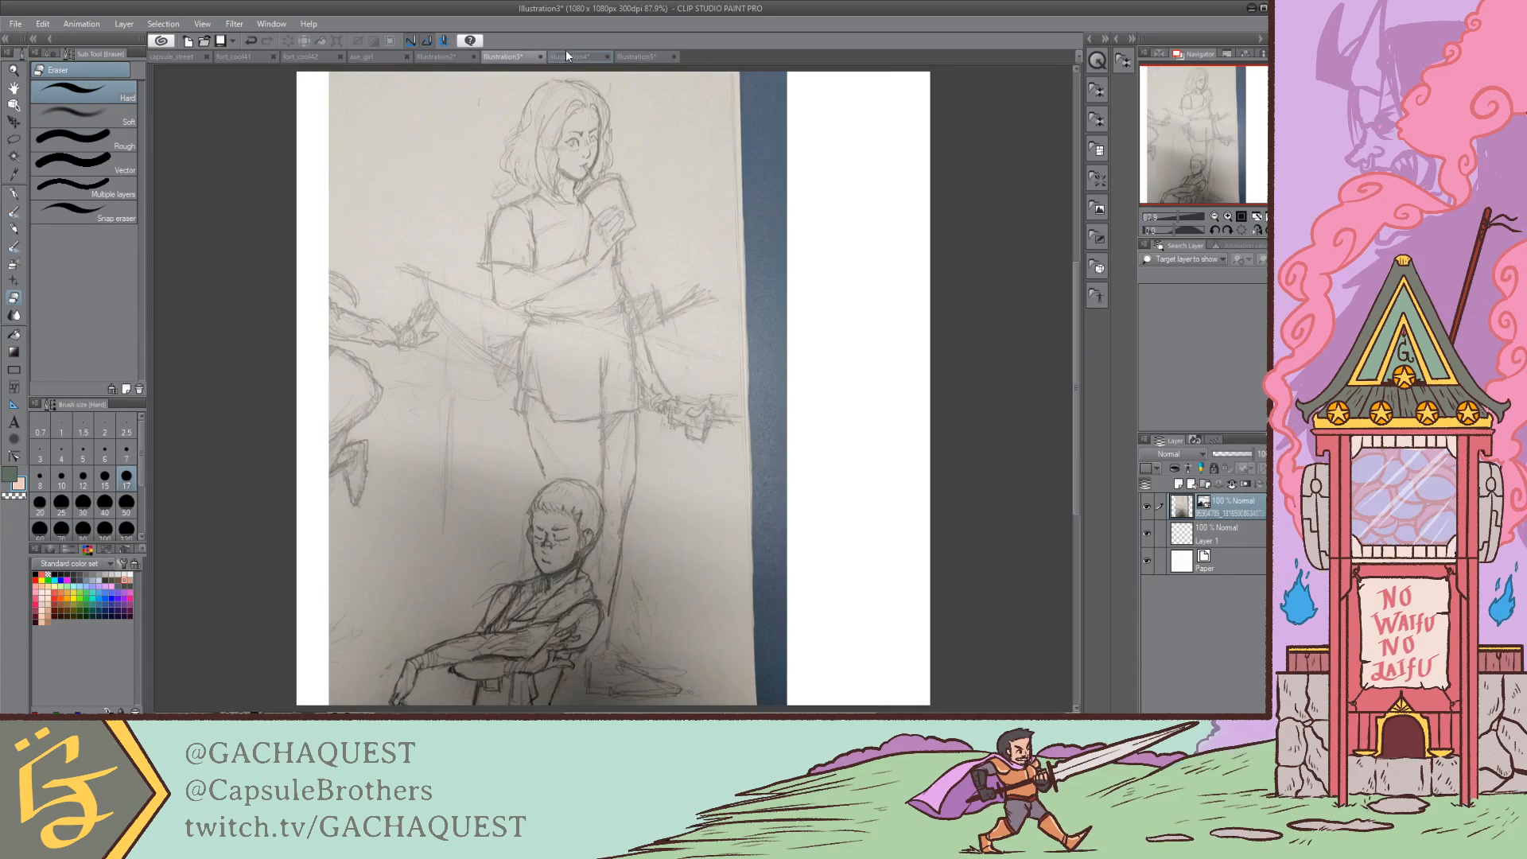
left_click(567, 55)
left_click(445, 55)
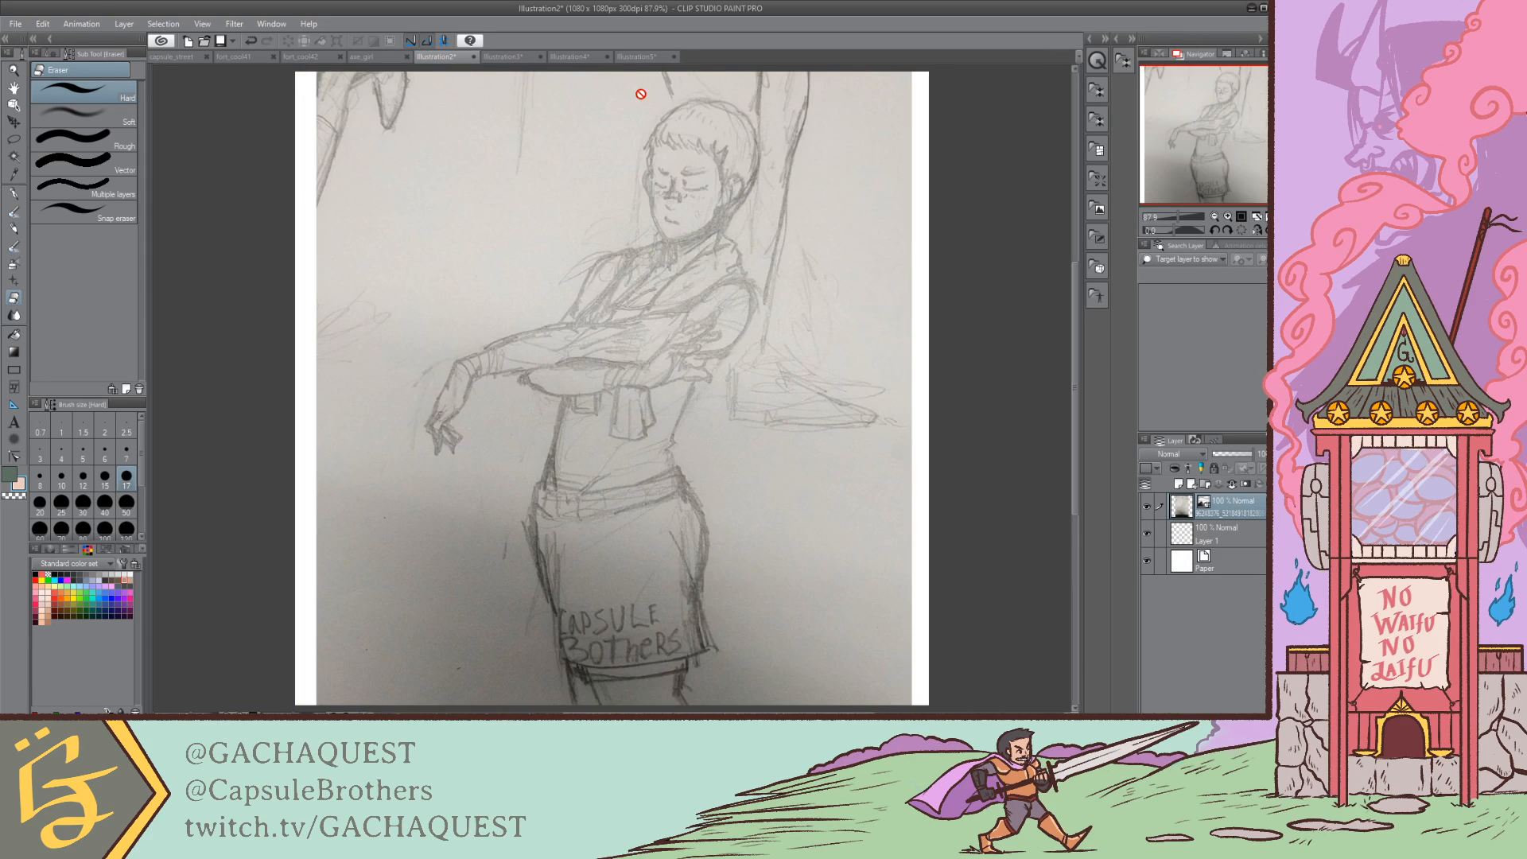
left_click(508, 55)
left_click(566, 56)
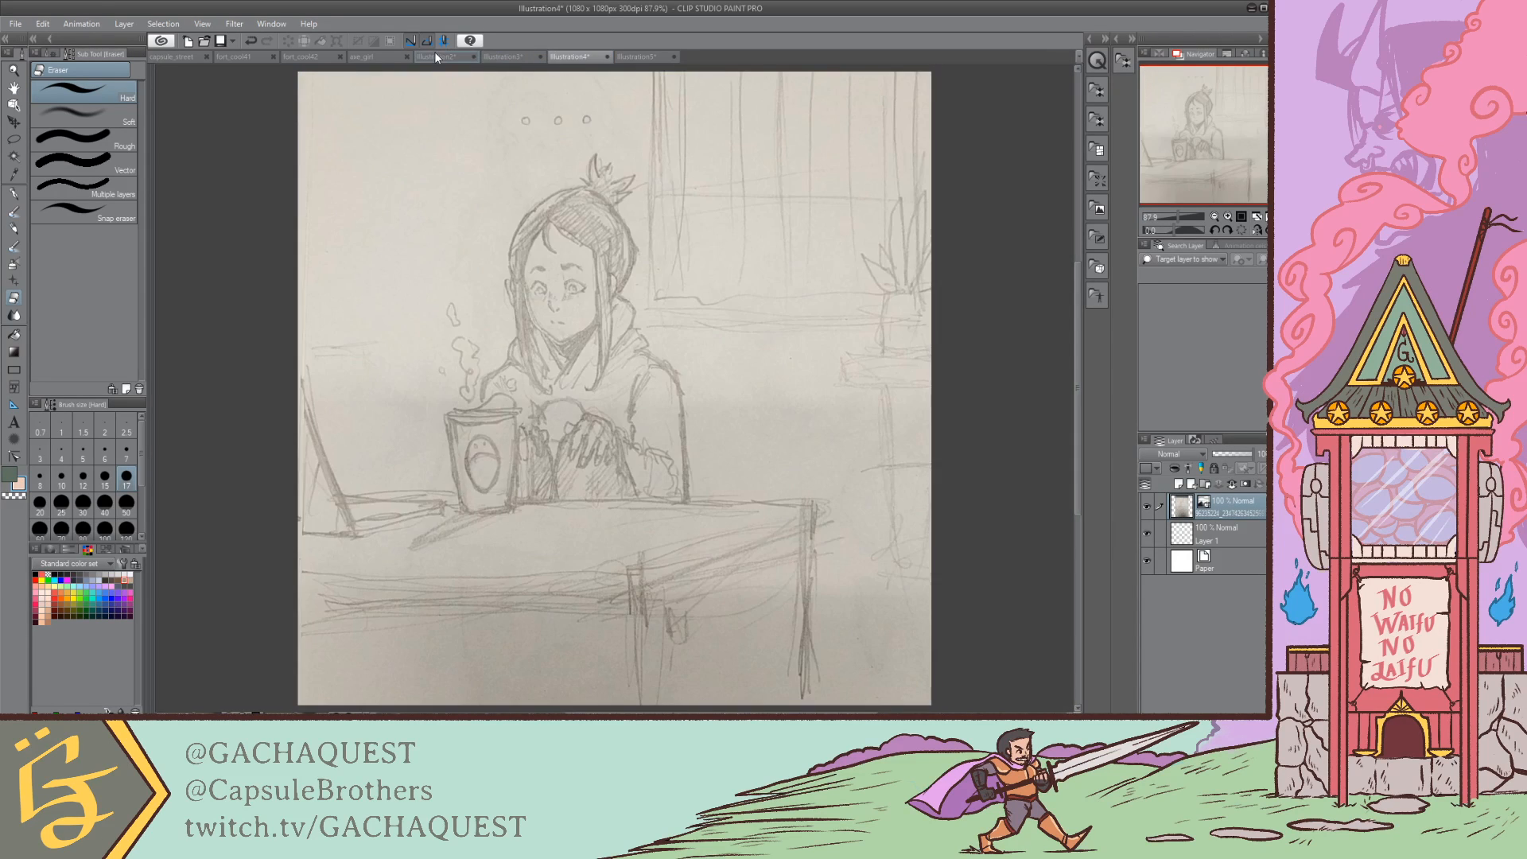
left_click(434, 55)
left_click(386, 55)
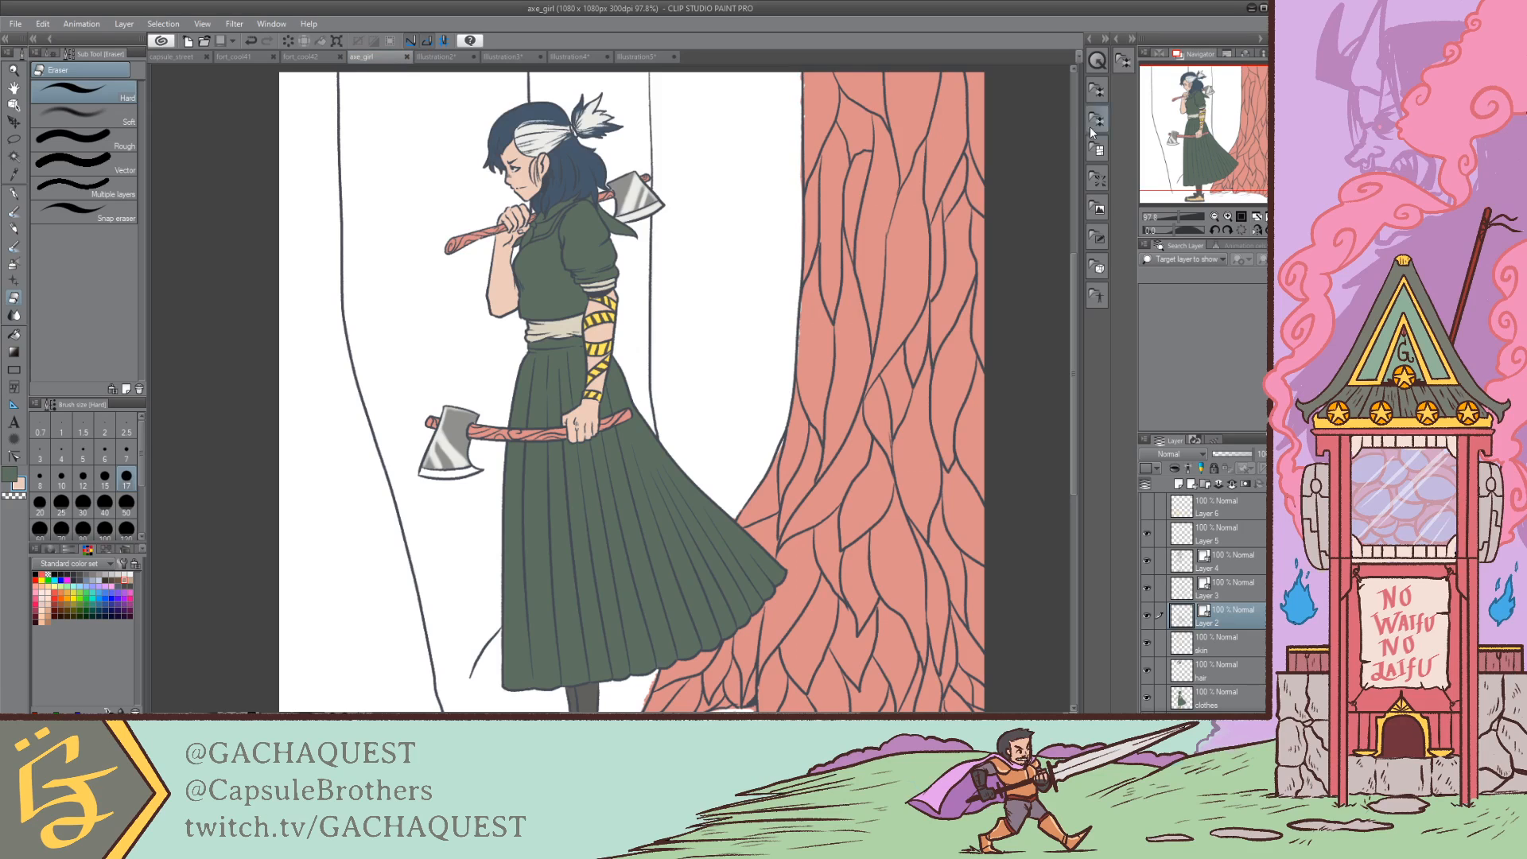
left_click(1177, 216)
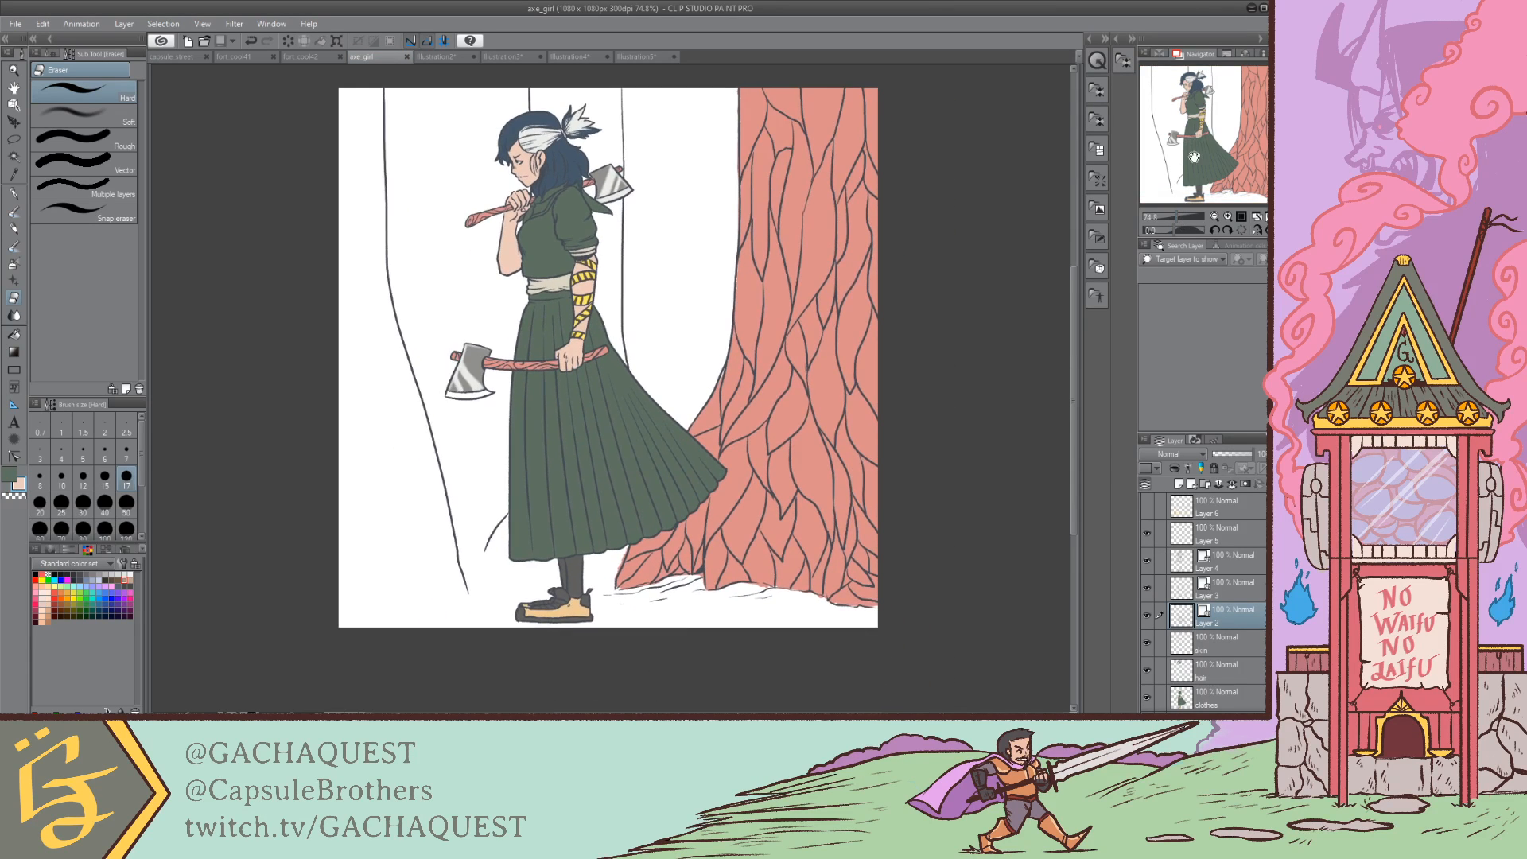
left_click(1179, 215)
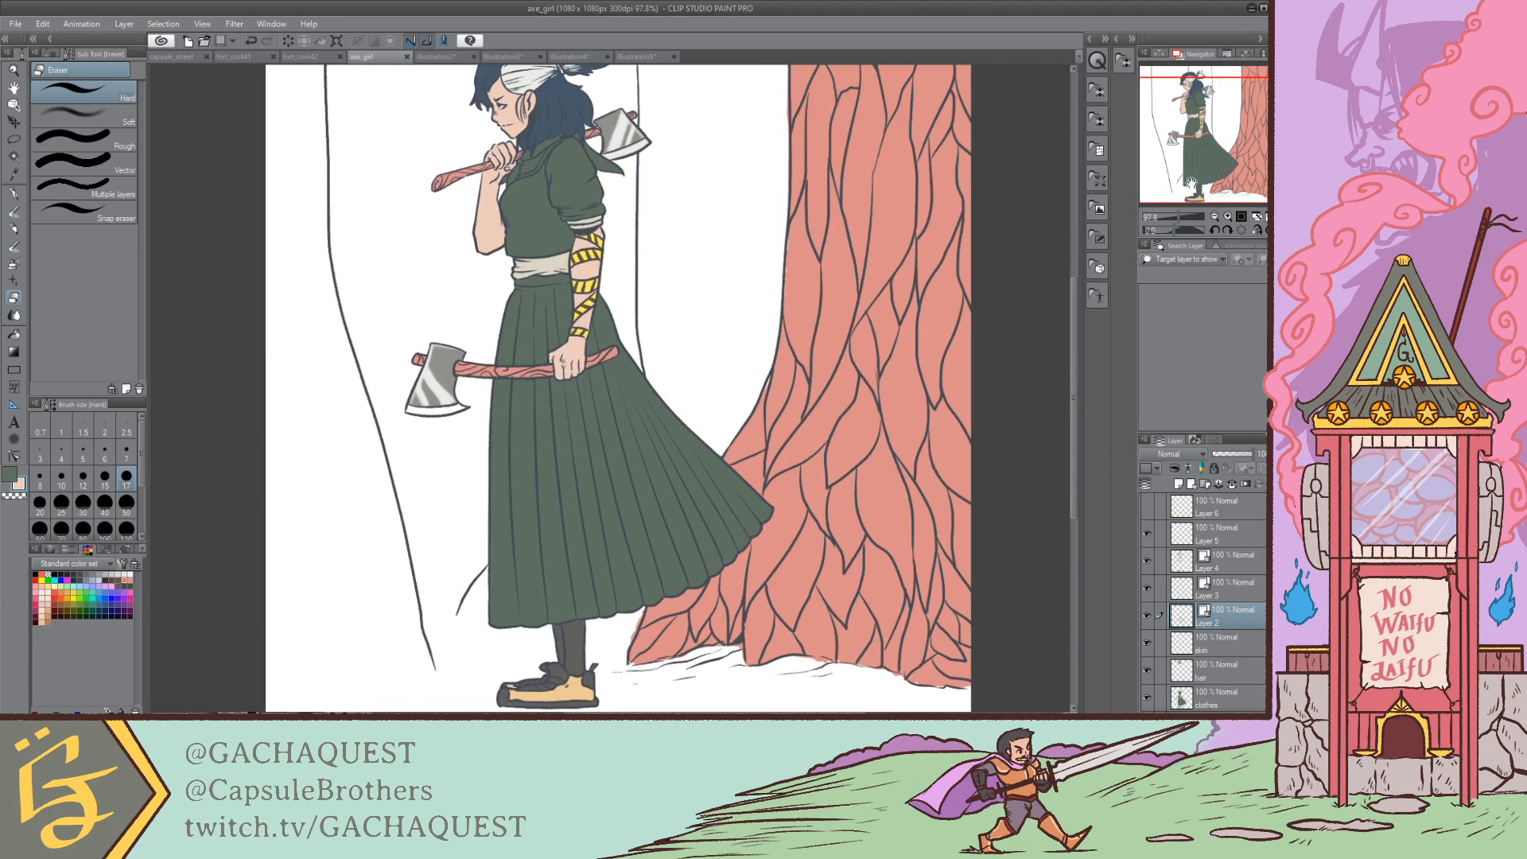
mouse_move(1199, 152)
left_mouse_down()
mouse_move(1203, 139)
mouse_move(1209, 167)
left_mouse_up()
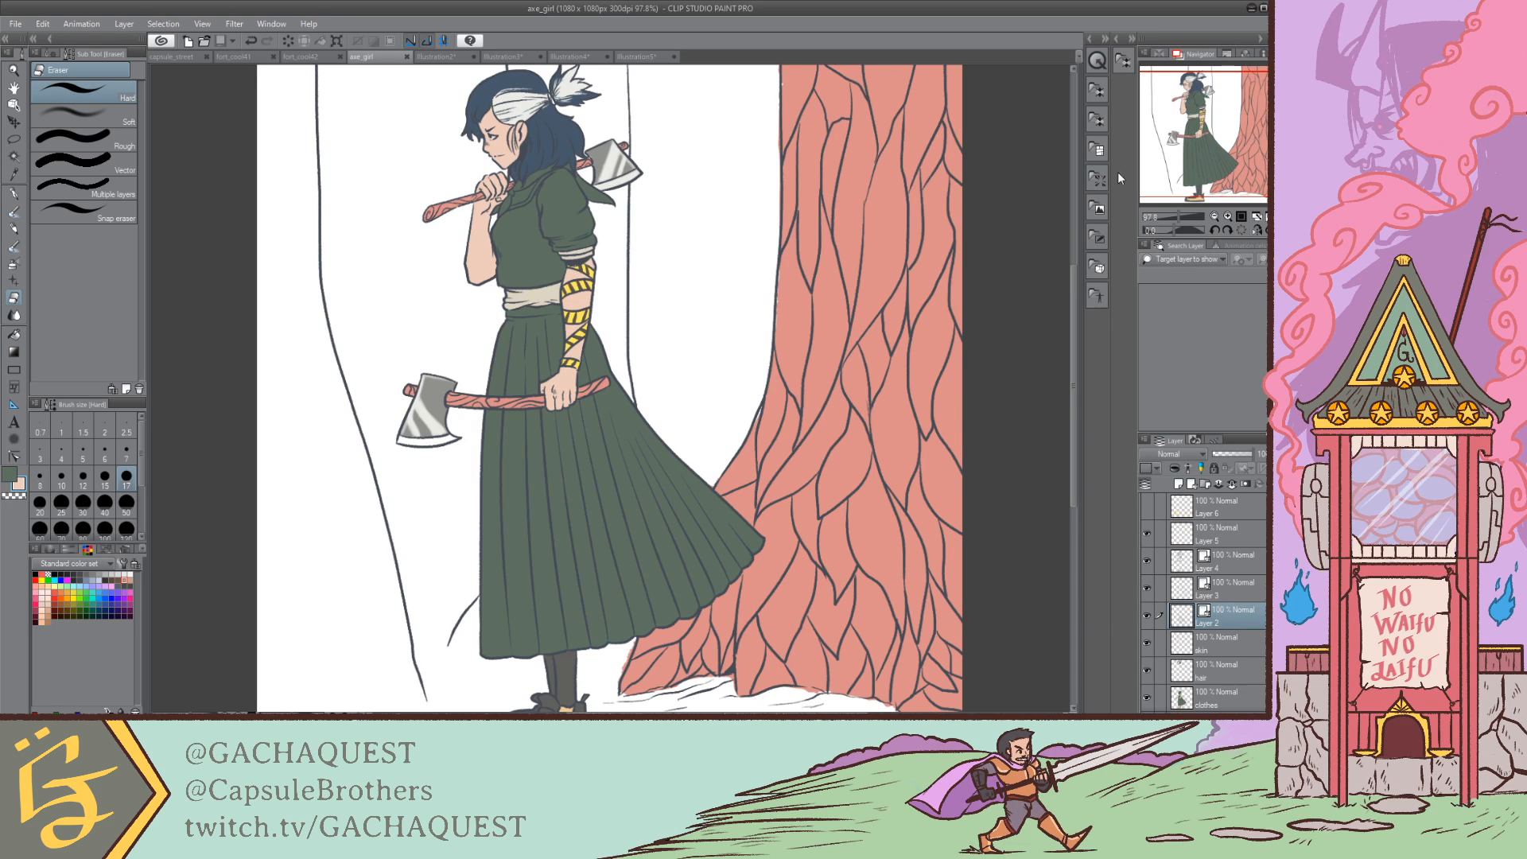
mouse_move(1196, 144)
left_mouse_down()
mouse_move(1208, 137)
mouse_move(1193, 158)
mouse_move(1177, 133)
left_mouse_up()
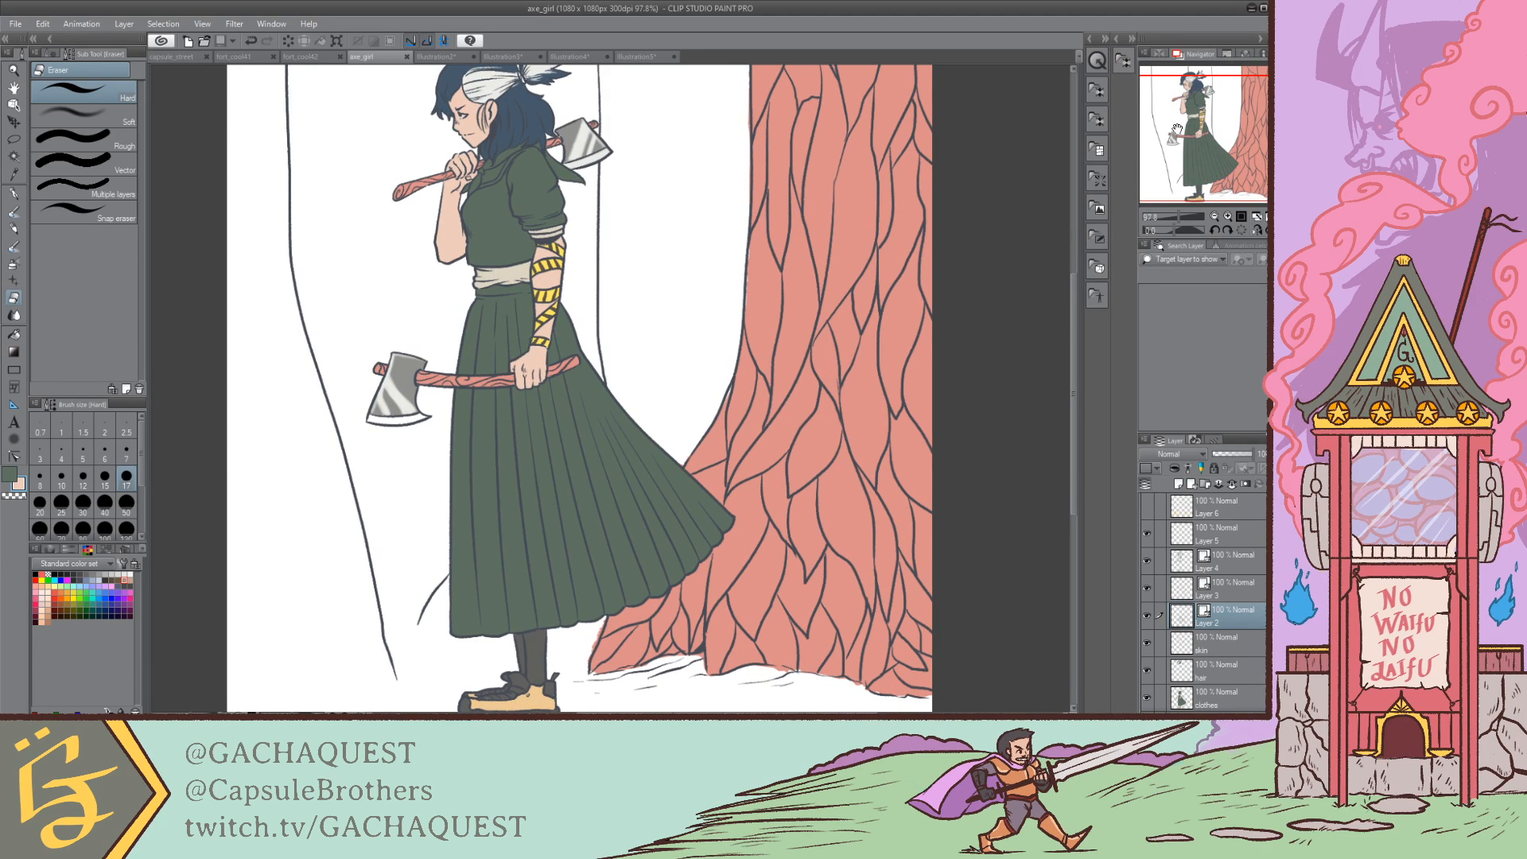
mouse_move(1177, 129)
left_mouse_down()
mouse_move(1217, 128)
mouse_move(1219, 141)
mouse_move(1186, 101)
mouse_move(1203, 123)
mouse_move(1177, 128)
left_mouse_up()
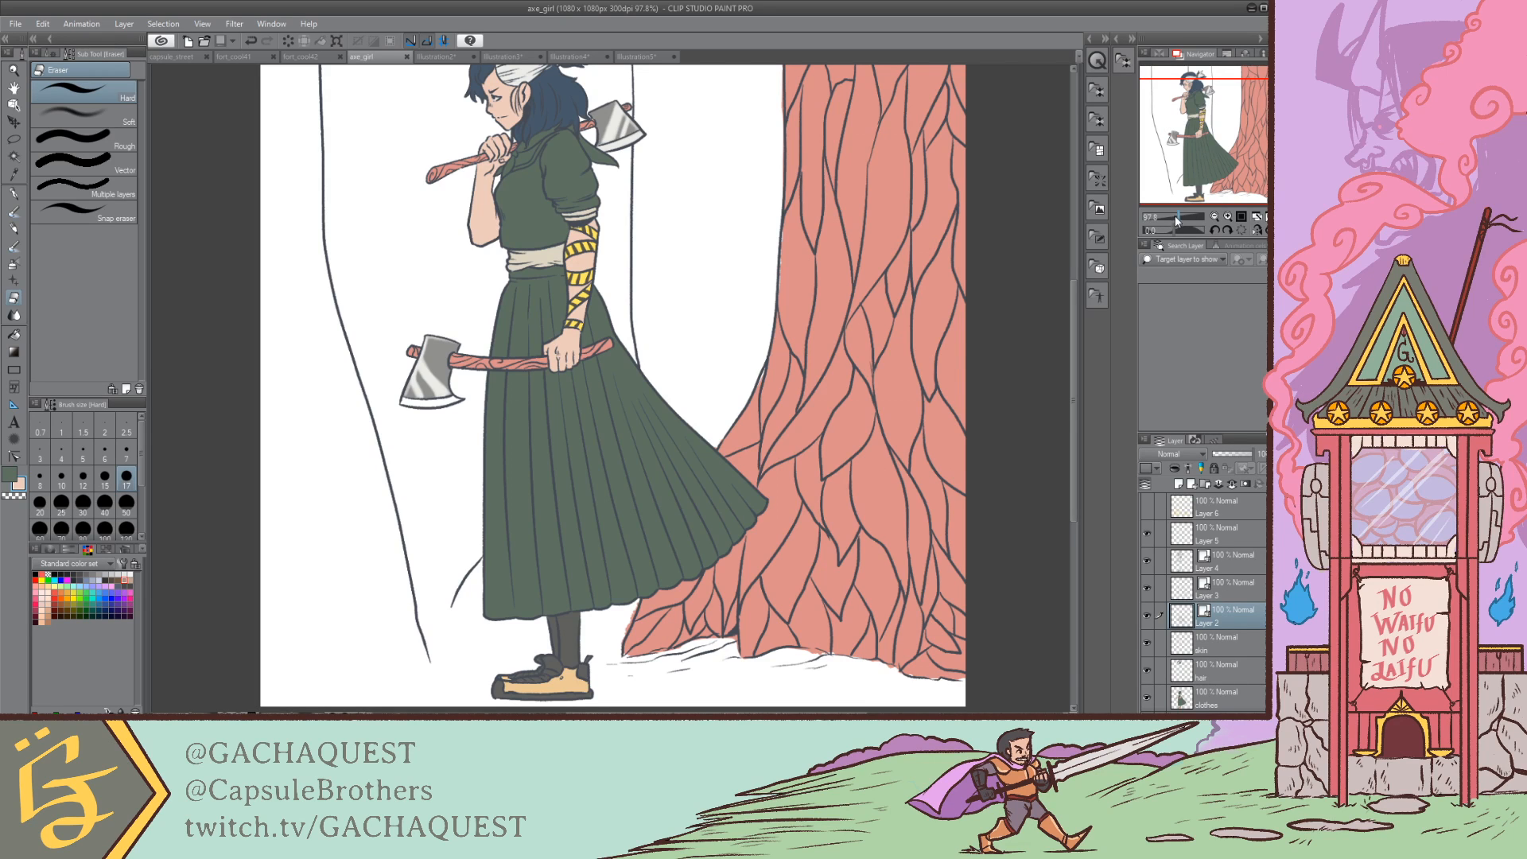
left_click_drag(1178, 217, 1176, 217)
left_click_drag(1193, 151, 1194, 143)
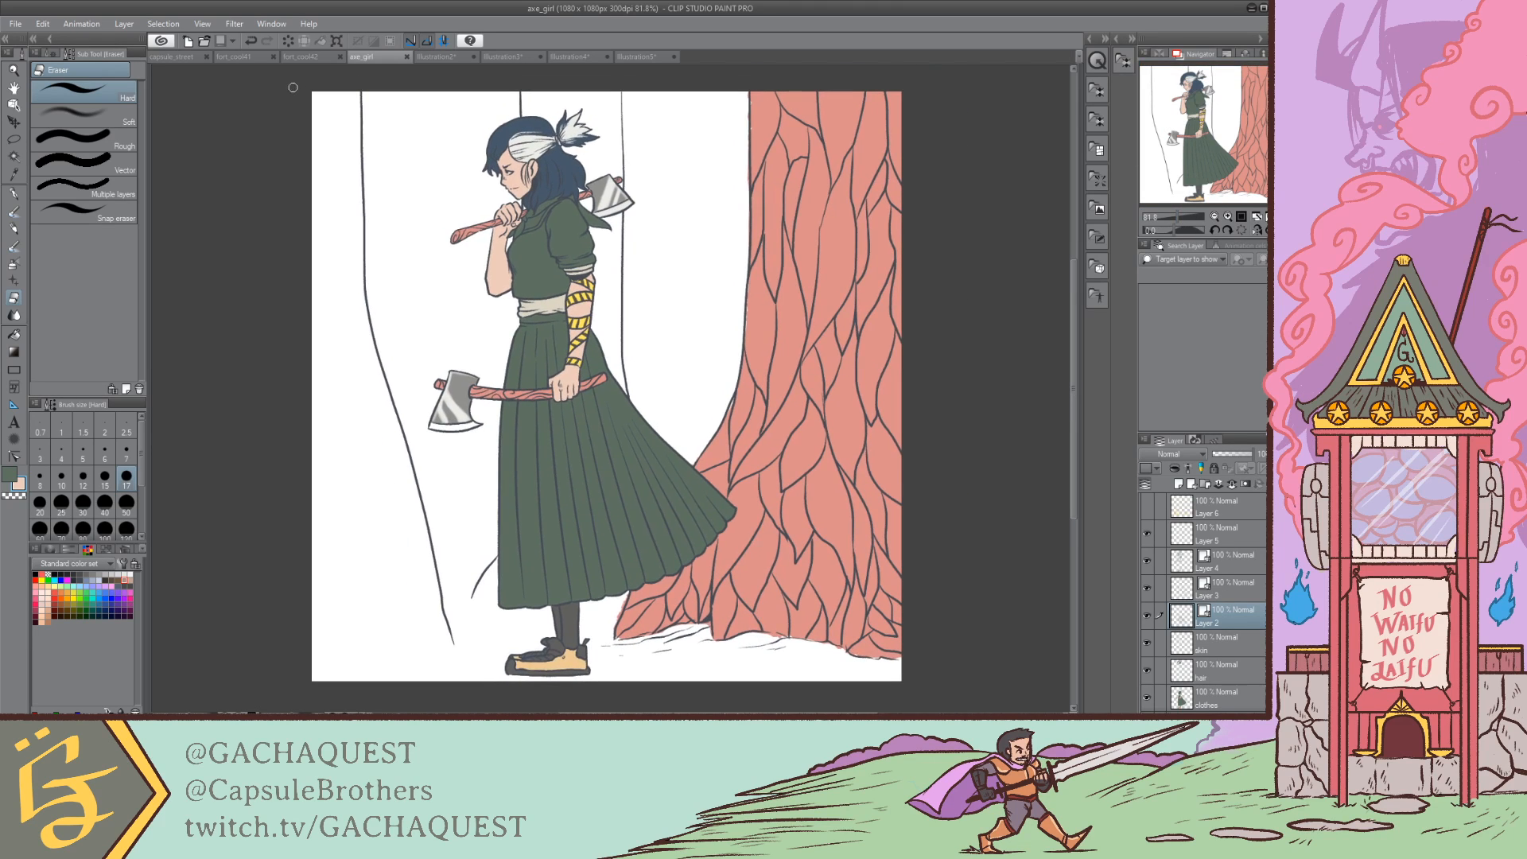
Step: Look over the coloured capsule_street illustration for comparison and return to the axe_girl drawing
left_click(176, 56)
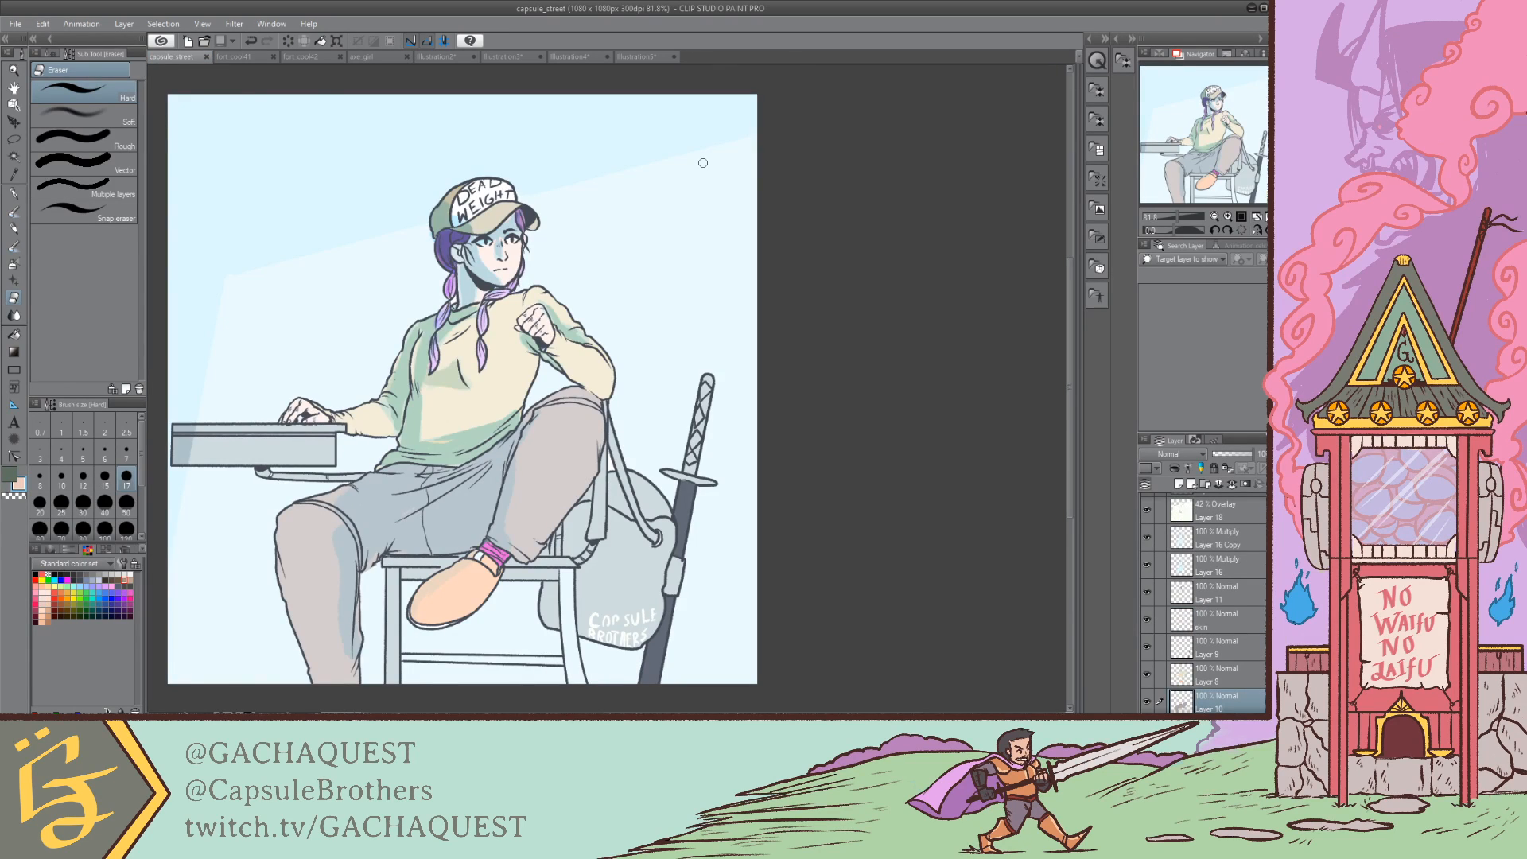
left_click_drag(1196, 112, 1197, 118)
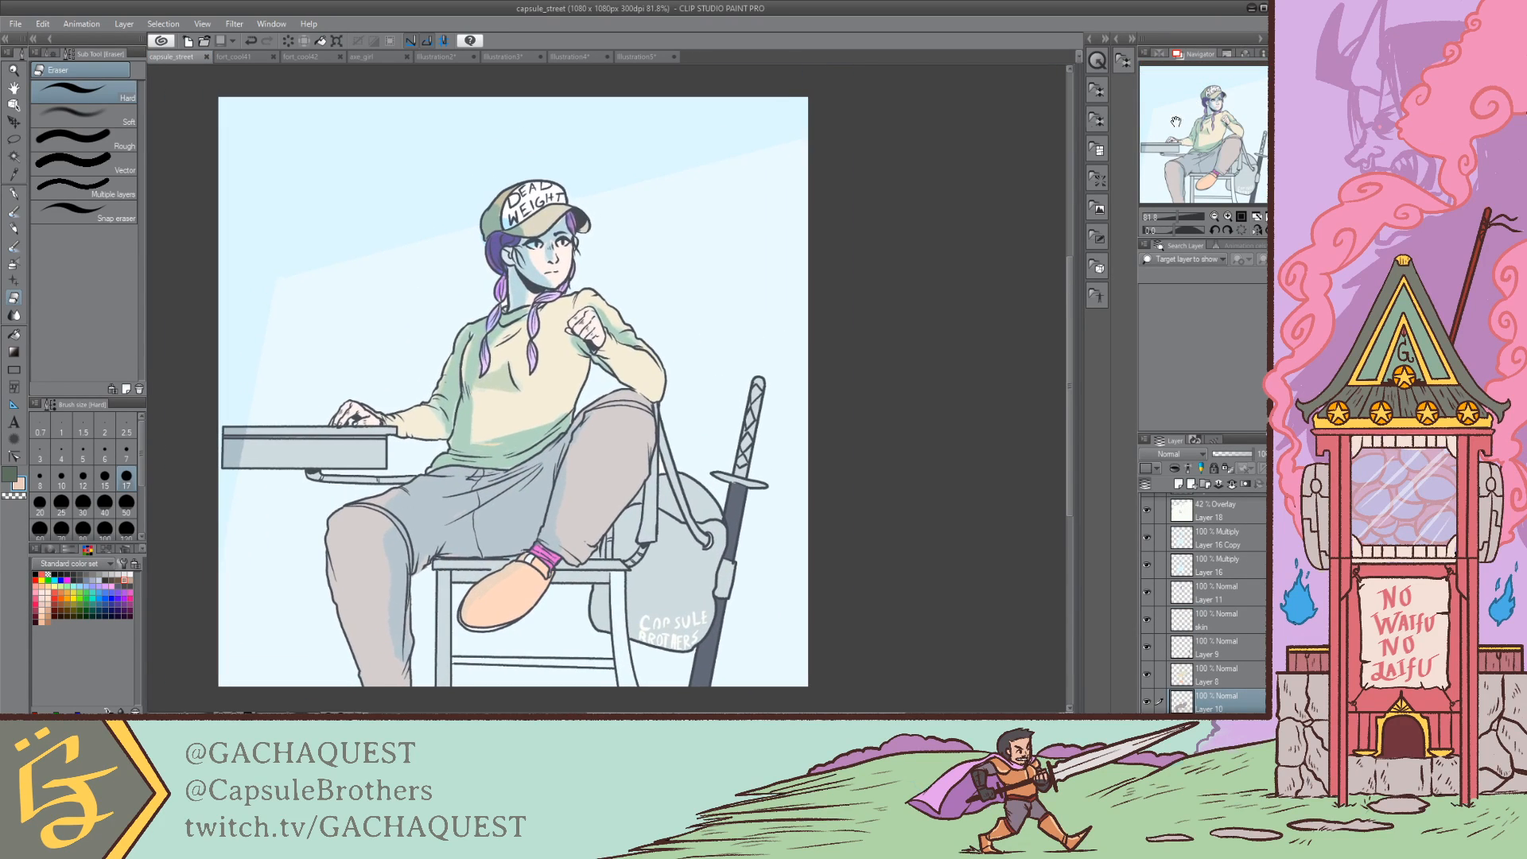
left_click(379, 56)
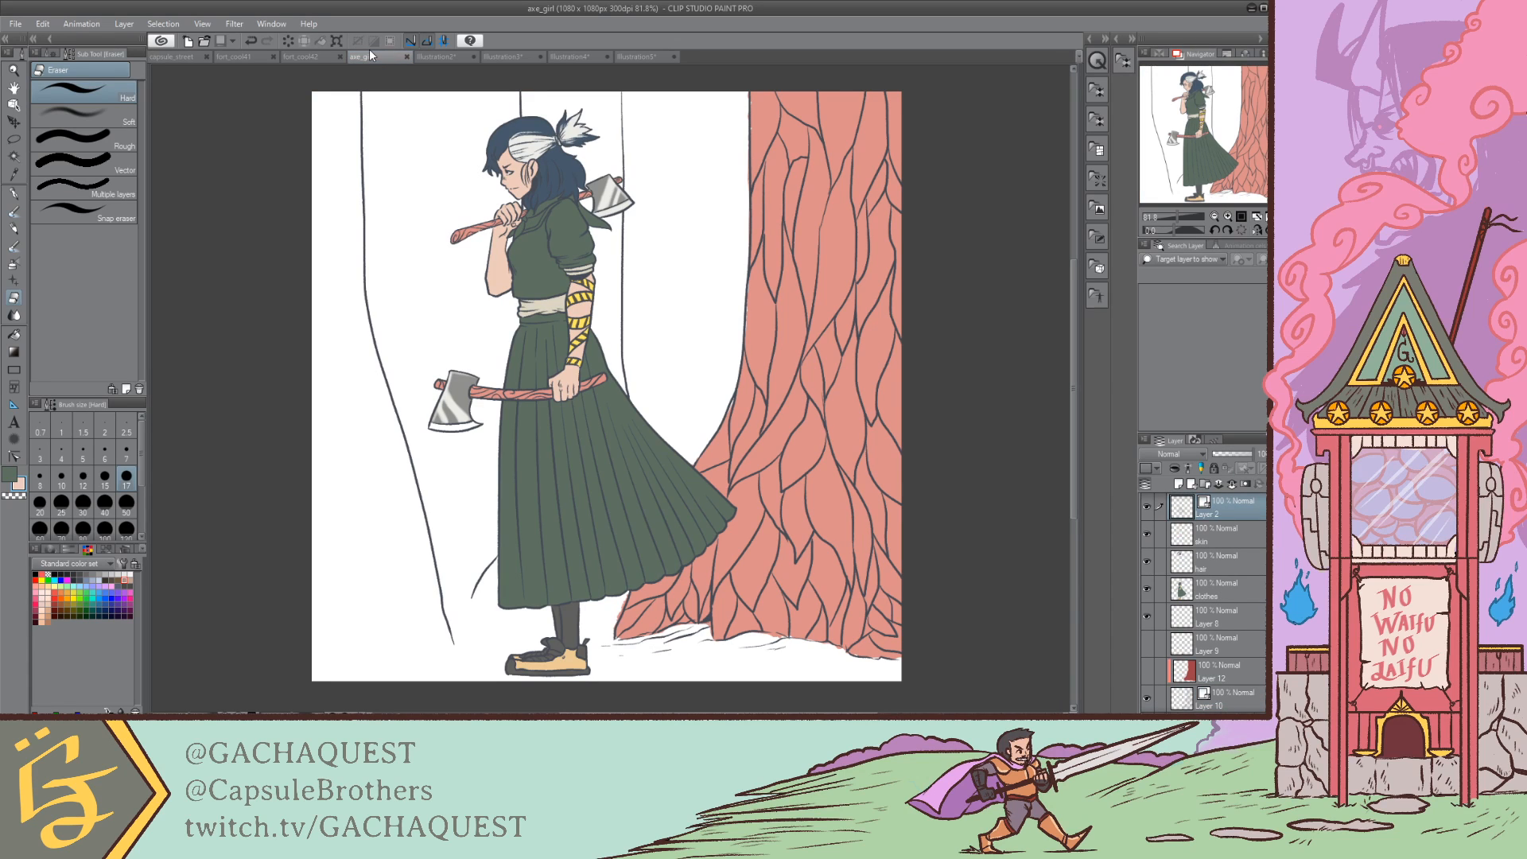